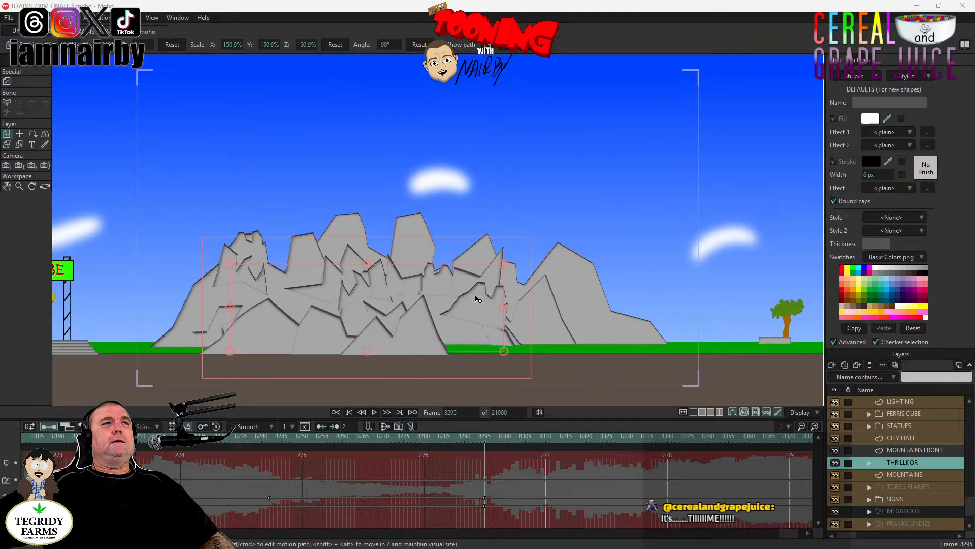
- Compare the start of the mountain shot at frame 8295 with the preceding frame 8294
{"action": "left_click_drag", "start_coordinate": [363, 302], "coordinate": [451, 318]}
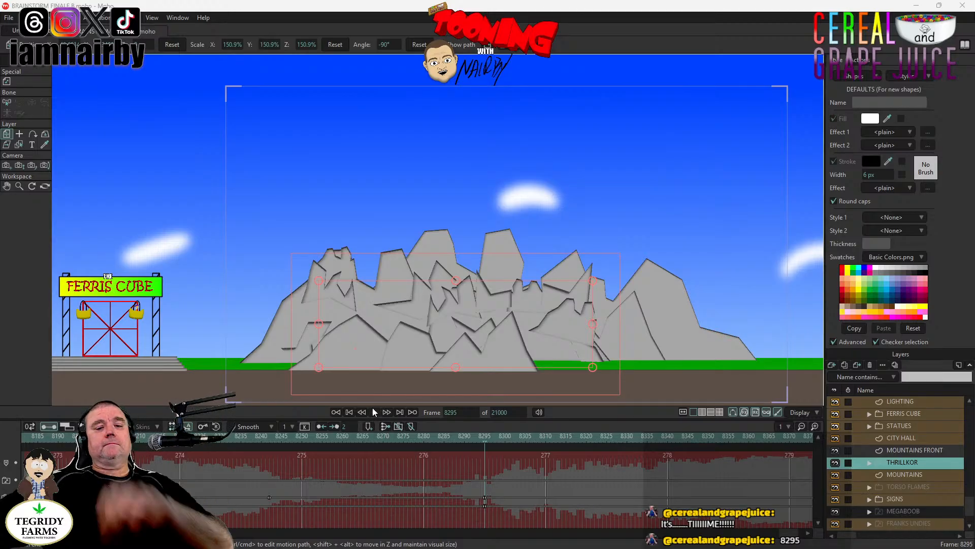
{"action": "left_click", "coordinate": [449, 428]}
{"action": "key", "text": "space"}
{"action": "key", "text": "Left"}
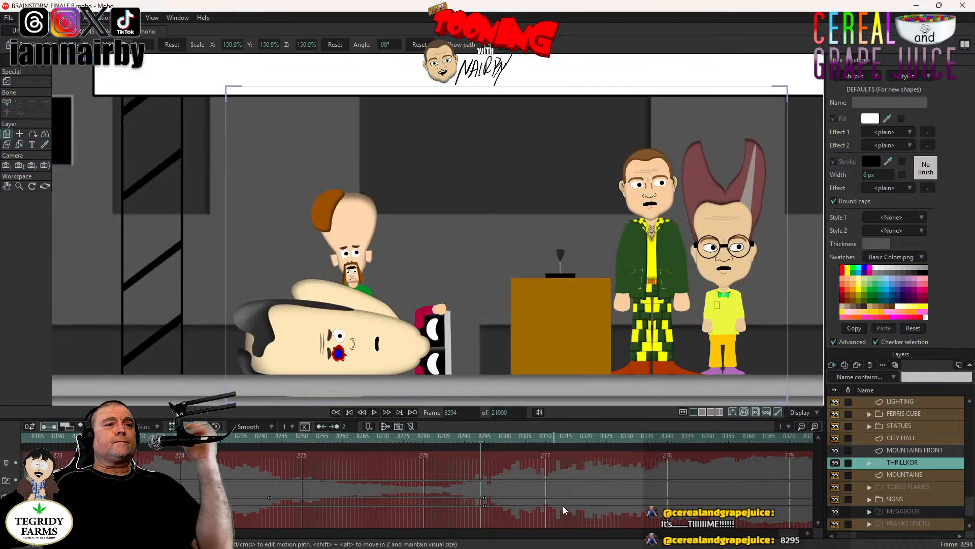
- Play the animation from frame 7593 through the stage scene and into the mountain shot
{"action": "left_click_drag", "start_coordinate": [787, 534], "coordinate": [789, 534]}
{"action": "scroll", "coordinate": [254, 495], "scroll_direction": "up", "scroll_amount": 2}
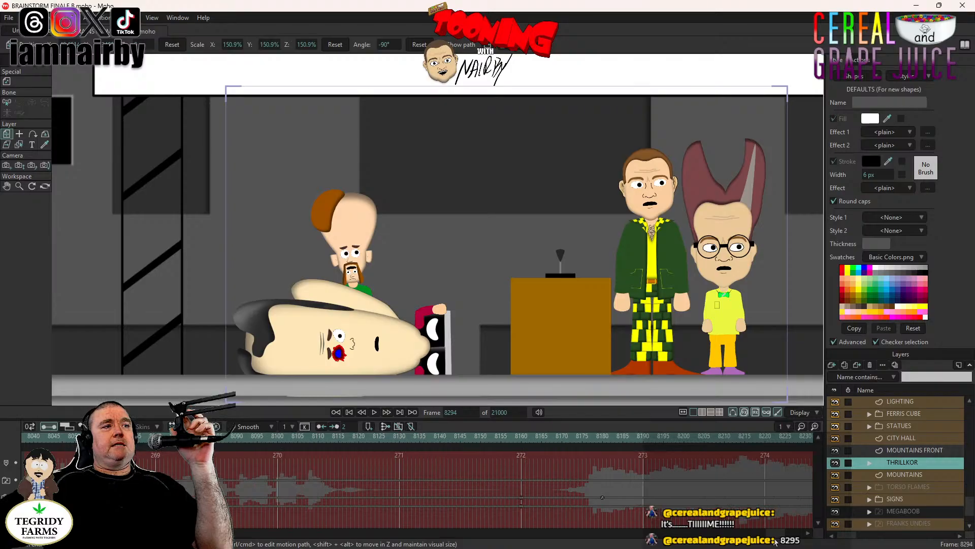
{"action": "left_click", "coordinate": [47, 440]}
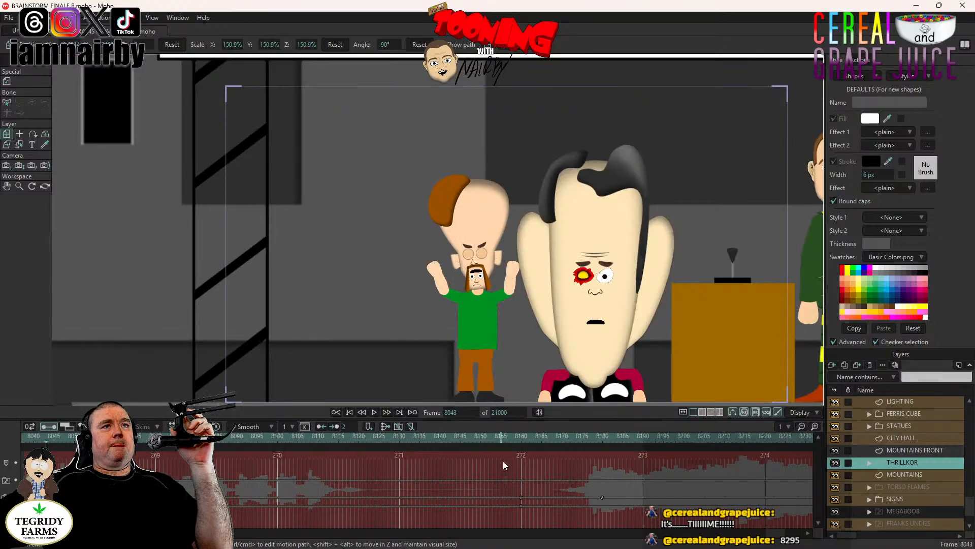
{"action": "left_click_drag", "start_coordinate": [778, 534], "coordinate": [684, 539]}
{"action": "left_click", "coordinate": [321, 426]}
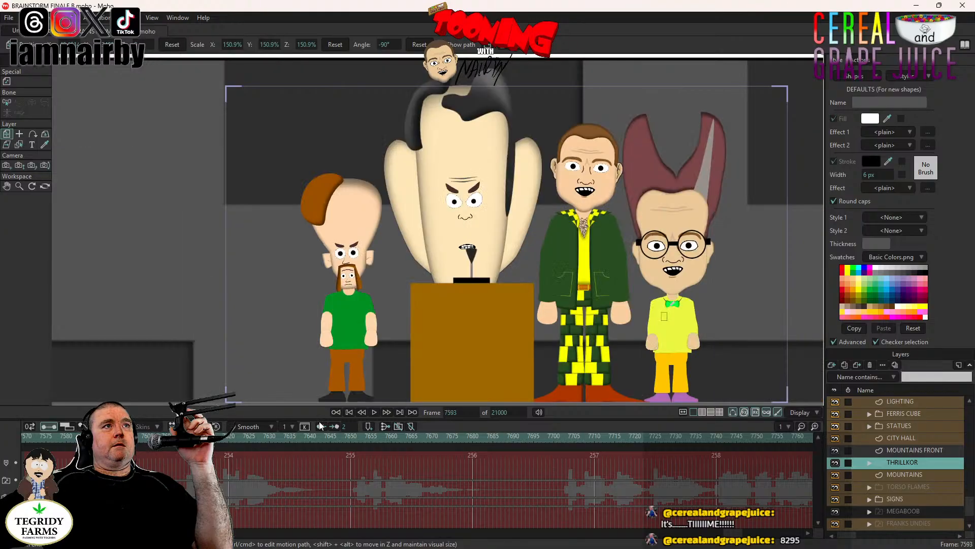
{"action": "left_click", "coordinate": [374, 412]}
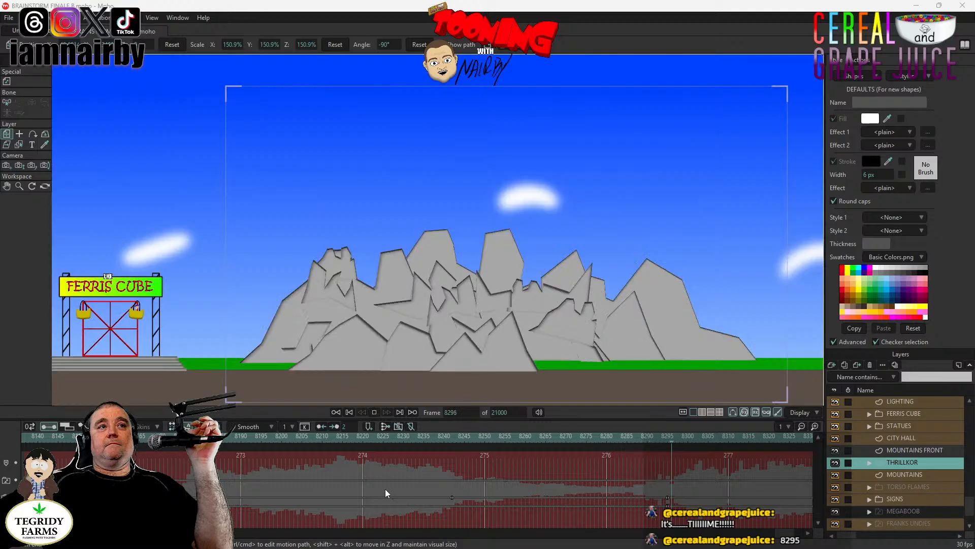
{"action": "left_click", "coordinate": [374, 412]}
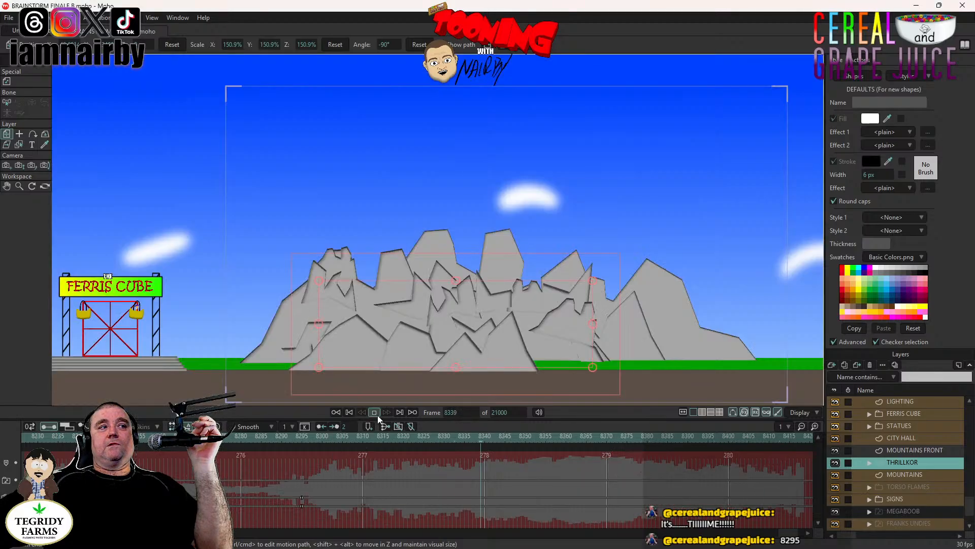
- Set the playhead to frame 8295 and play the mountain shot through to the end of its audio passage
{"action": "left_click", "coordinate": [306, 440]}
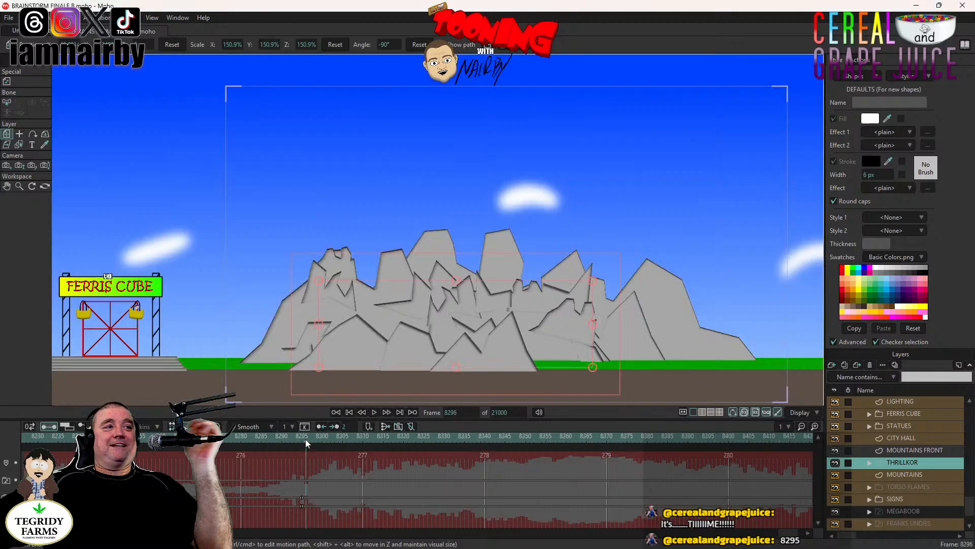
{"action": "left_click", "coordinate": [300, 438]}
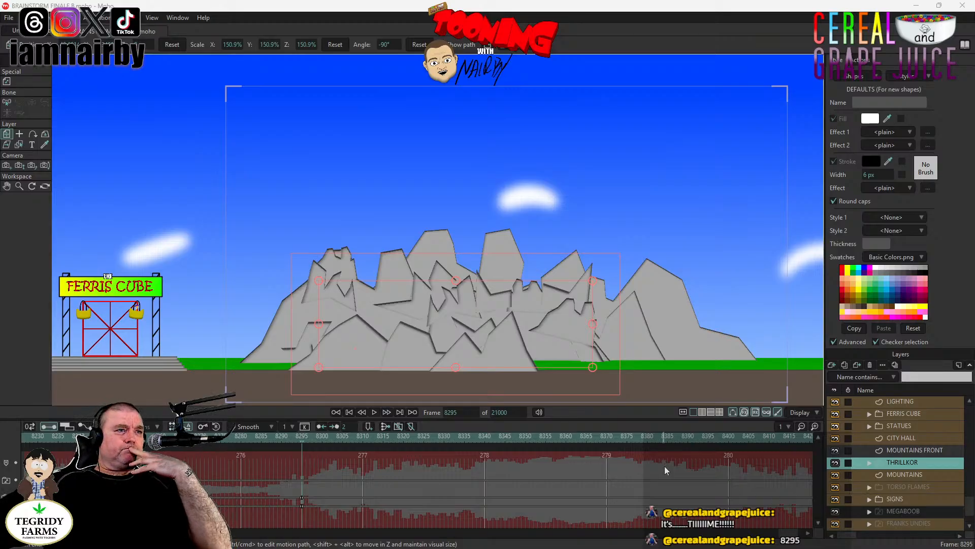
{"action": "left_click", "coordinate": [374, 412]}
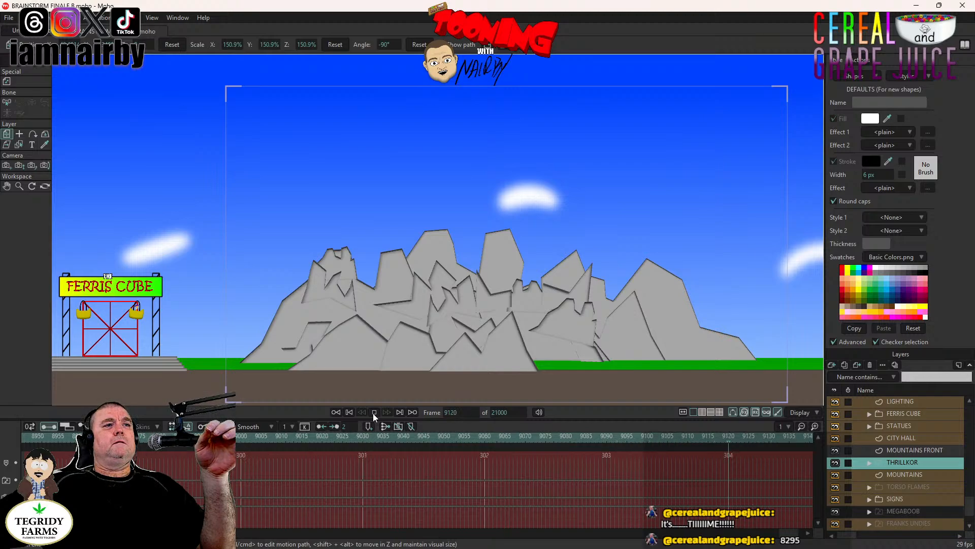
{"action": "left_click", "coordinate": [374, 412]}
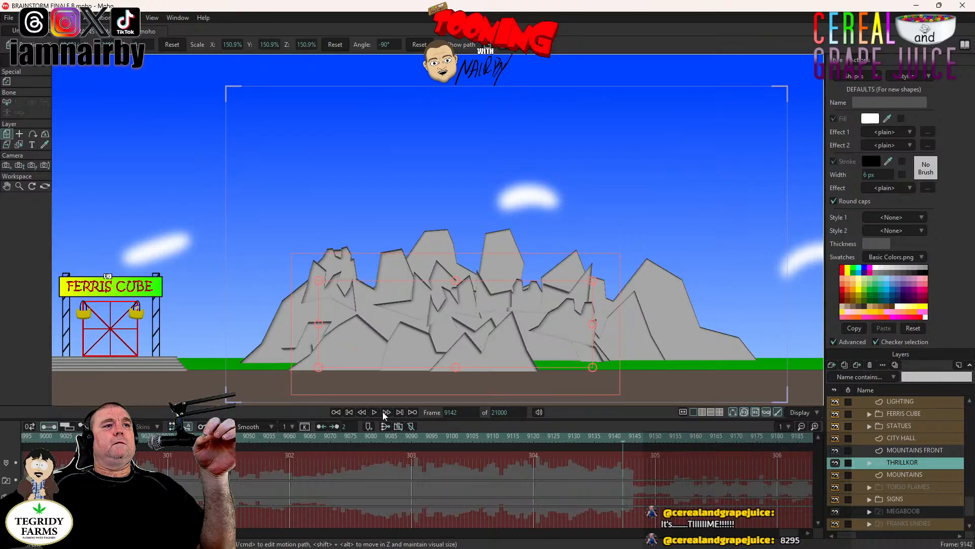
- Replay the closing part of the audio passage and place the playhead at frame 9128
{"action": "left_click", "coordinate": [464, 436]}
{"action": "left_click", "coordinate": [376, 413]}
{"action": "left_click", "coordinate": [566, 437]}
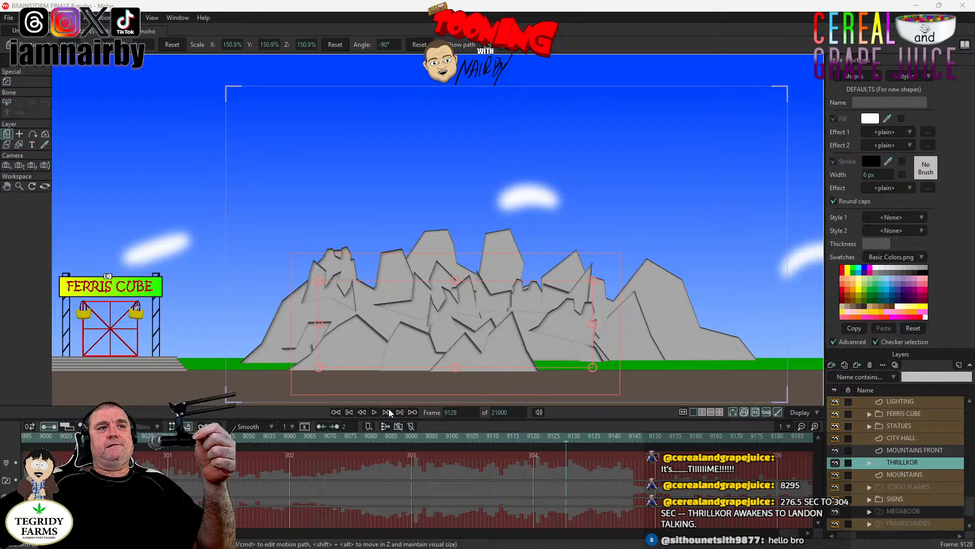
- Jump to frame 8295 and play the mountain shot, stopping at frame 8632
{"action": "left_click", "coordinate": [461, 412]}
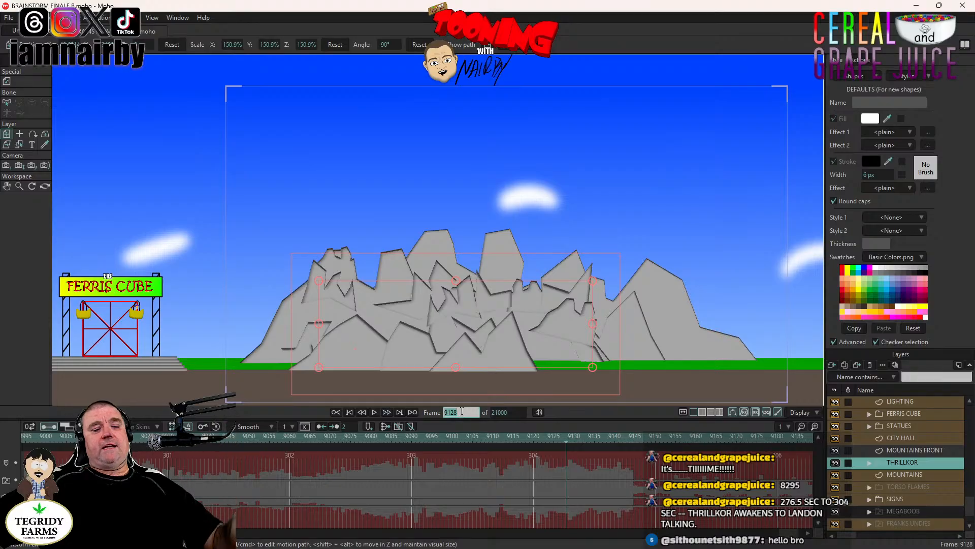
{"action": "type", "text": "8295"}
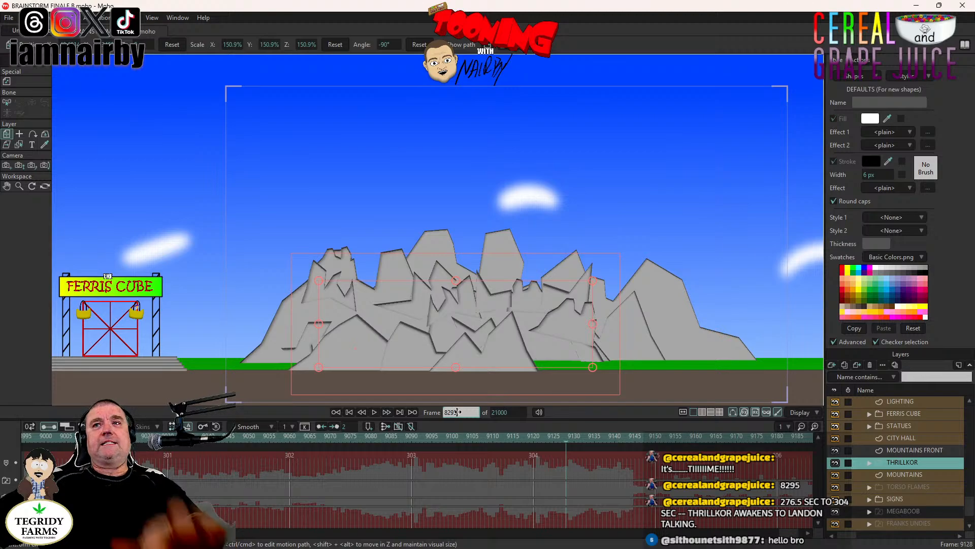
{"action": "key", "text": "Return"}
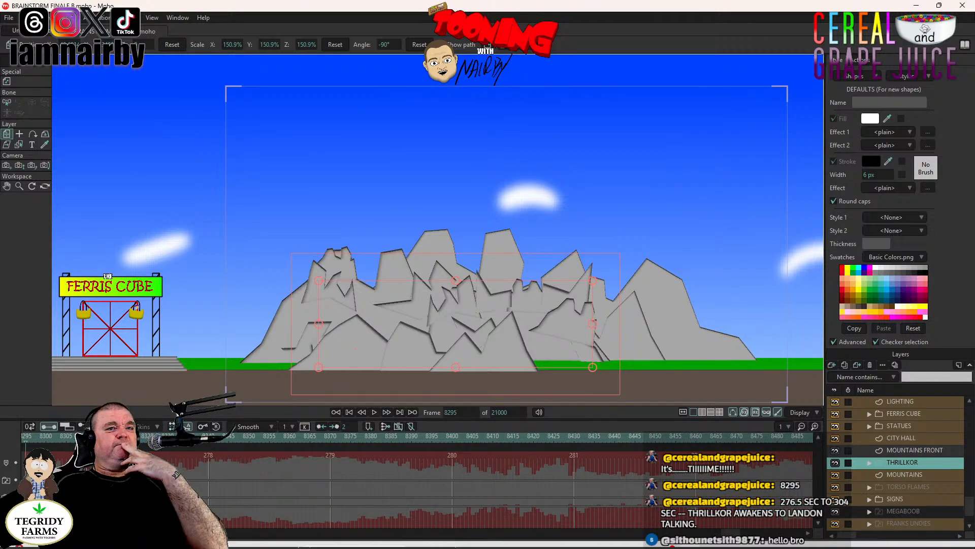
{"action": "left_click_drag", "start_coordinate": [730, 533], "coordinate": [721, 535]}
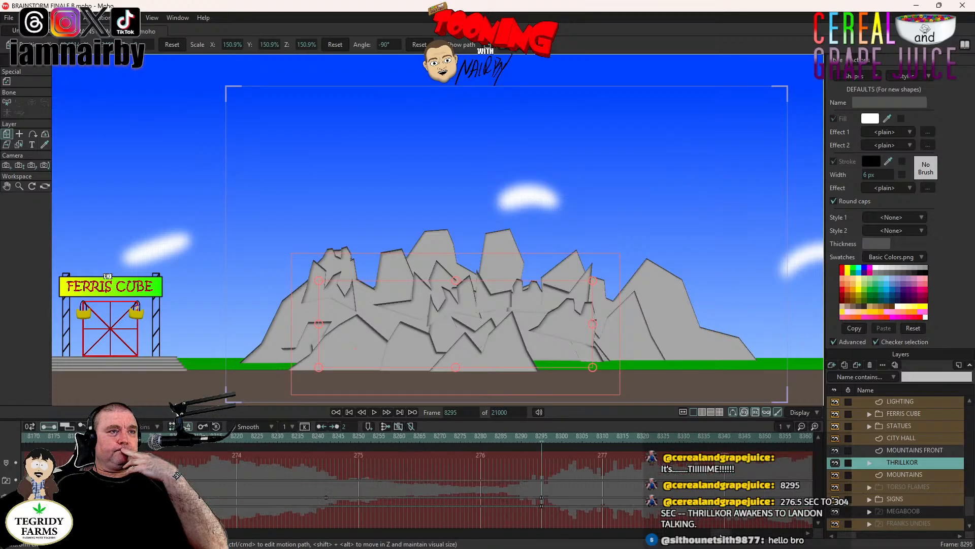
{"action": "left_click", "coordinate": [374, 412]}
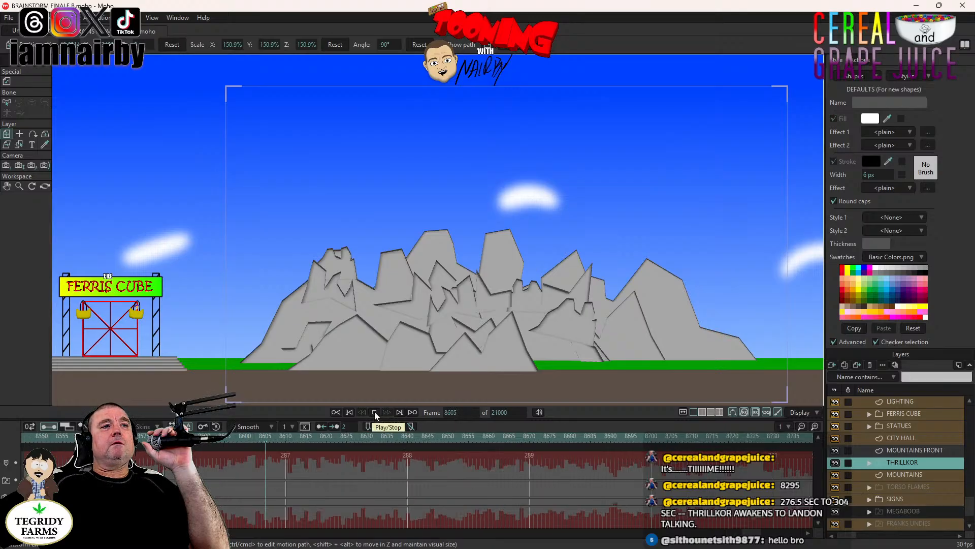
{"action": "left_click", "coordinate": [375, 413]}
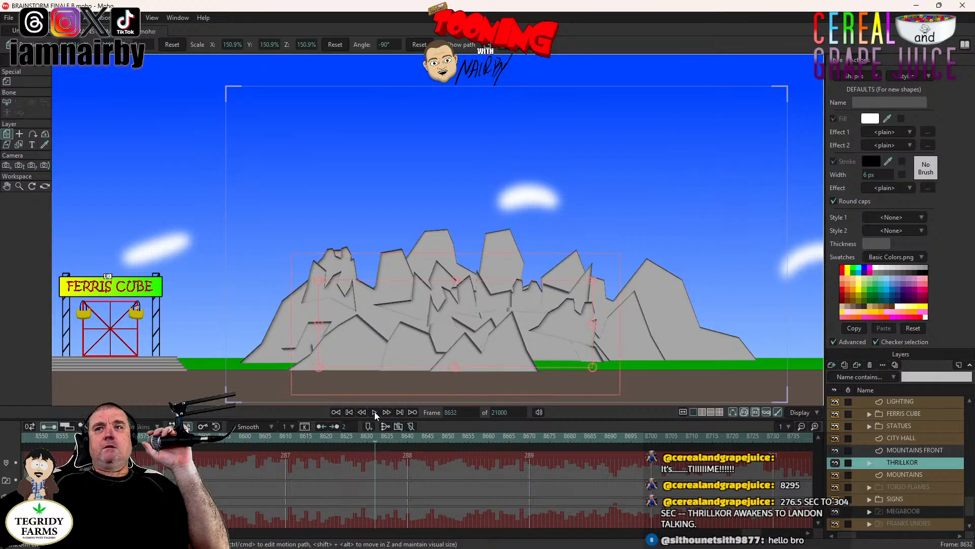
- Examine the park scenery around the mountains, the Ferris Cube and the statues at frame 8632
{"action": "left_click_drag", "start_coordinate": [518, 279], "coordinate": [715, 277]}
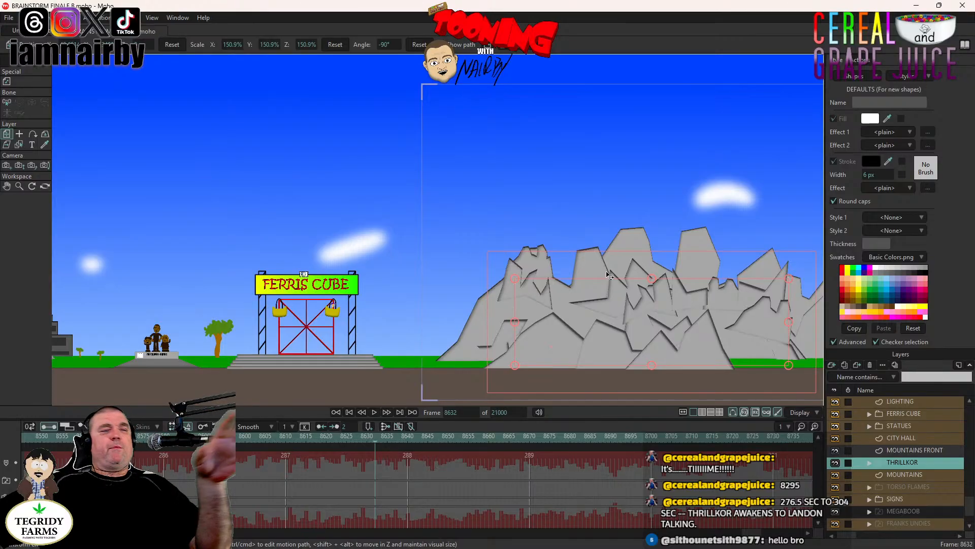
{"action": "scroll", "coordinate": [604, 275], "scroll_direction": "down", "scroll_amount": 2}
{"action": "left_click_drag", "start_coordinate": [604, 274], "coordinate": [433, 328]}
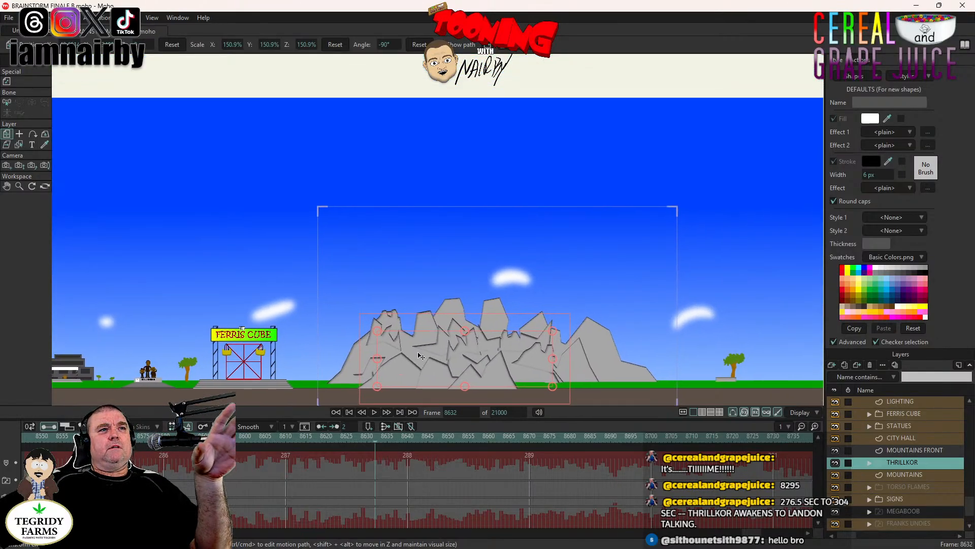
{"action": "left_click_drag", "start_coordinate": [299, 358], "coordinate": [471, 307]}
{"action": "scroll", "coordinate": [443, 313], "scroll_direction": "up", "scroll_amount": 4}
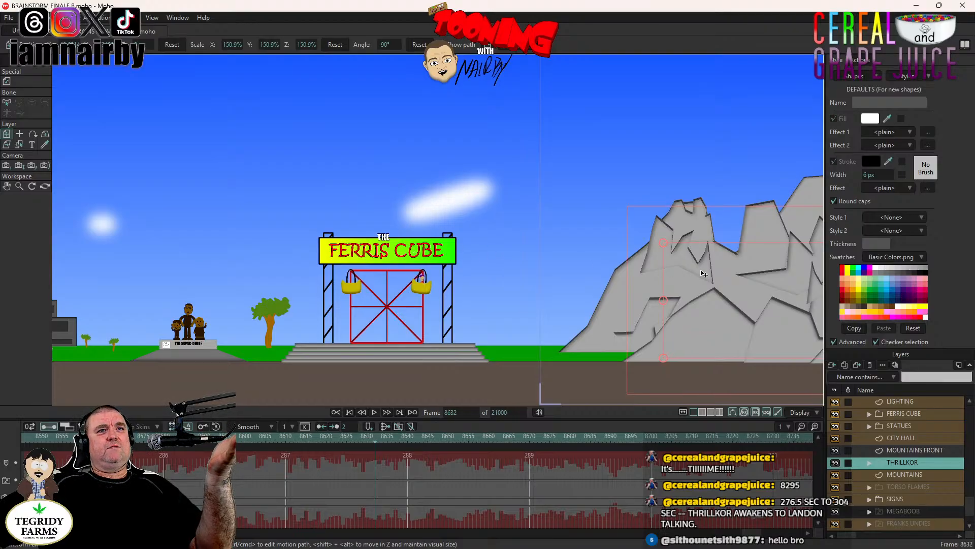
{"action": "left_click_drag", "start_coordinate": [704, 274], "coordinate": [578, 280]}
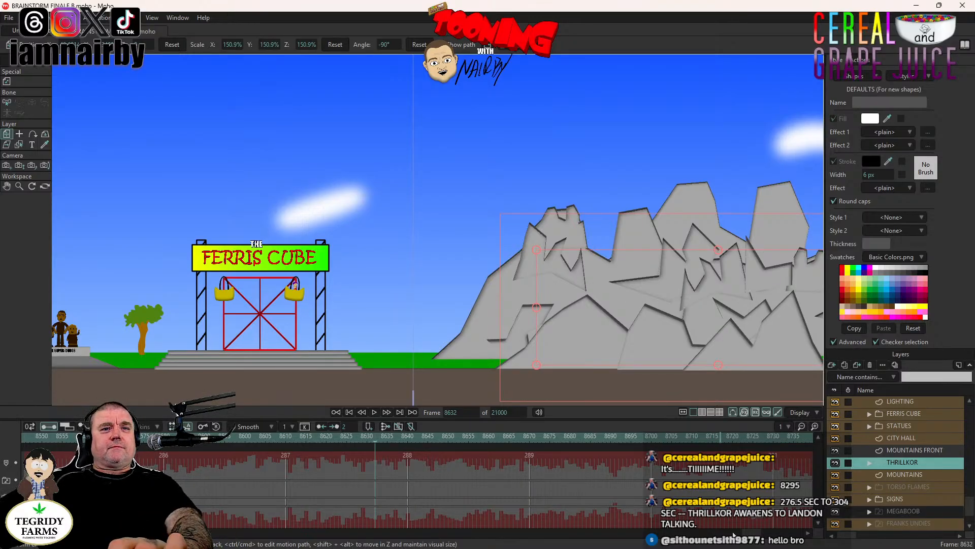
- Return the playhead to frame 8295 and bring the whole mountain range into view
{"action": "mouse_move", "coordinate": [754, 533]}
{"action": "left_mouse_down"}
{"action": "mouse_move", "coordinate": [740, 541]}
{"action": "mouse_move", "coordinate": [749, 538]}
{"action": "left_mouse_up"}
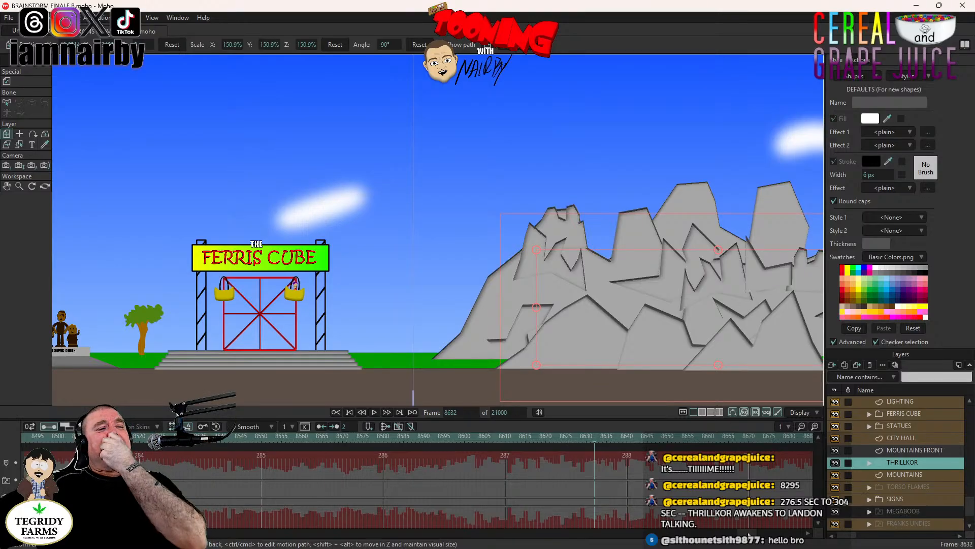
{"action": "scroll", "coordinate": [749, 533], "scroll_direction": "up", "scroll_amount": 5}
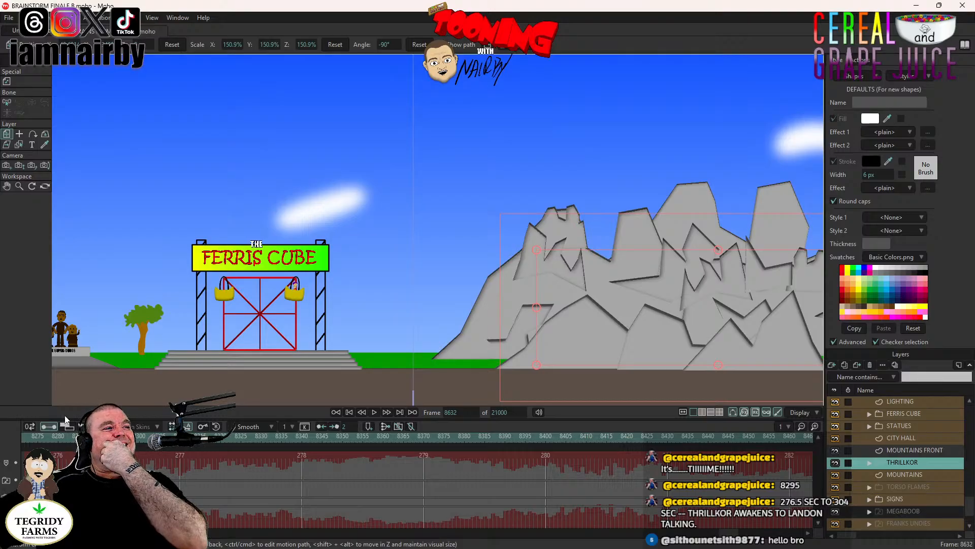
{"action": "left_click", "coordinate": [119, 435]}
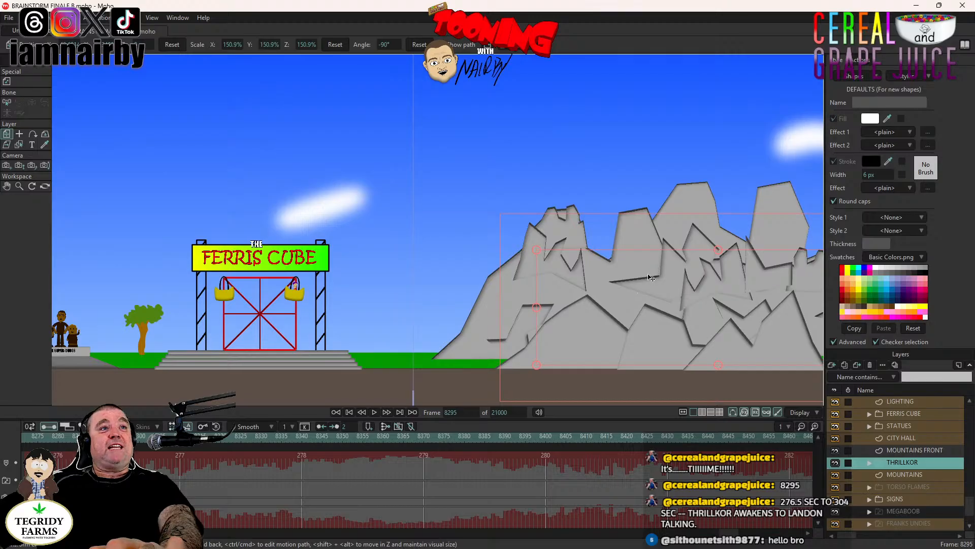
{"action": "left_click_drag", "start_coordinate": [674, 271], "coordinate": [376, 237]}
{"action": "scroll", "coordinate": [376, 238], "scroll_direction": "down", "scroll_amount": 5}
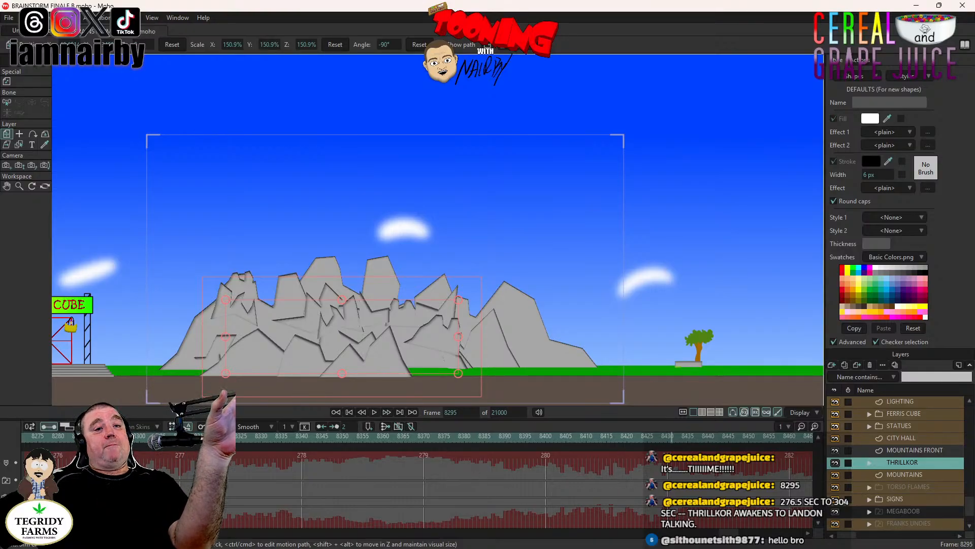
- Play the stage scene from about frame 8004 into the mountain shot and return to frame 8295
{"action": "scroll", "coordinate": [417, 482], "scroll_direction": "left", "scroll_amount": 5}
{"action": "scroll", "coordinate": [303, 478], "scroll_direction": "left", "scroll_amount": 6}
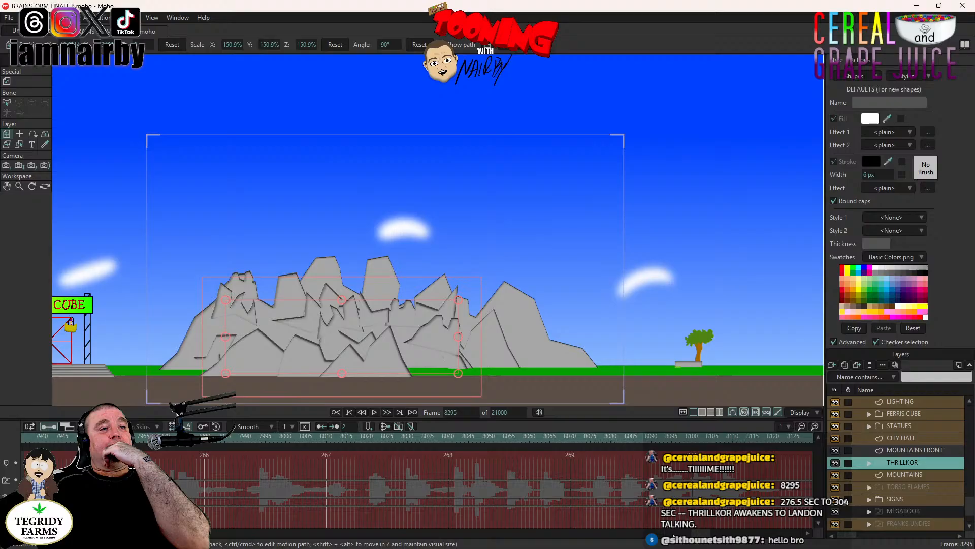
{"action": "left_click", "coordinate": [303, 437]}
{"action": "left_click", "coordinate": [375, 412]}
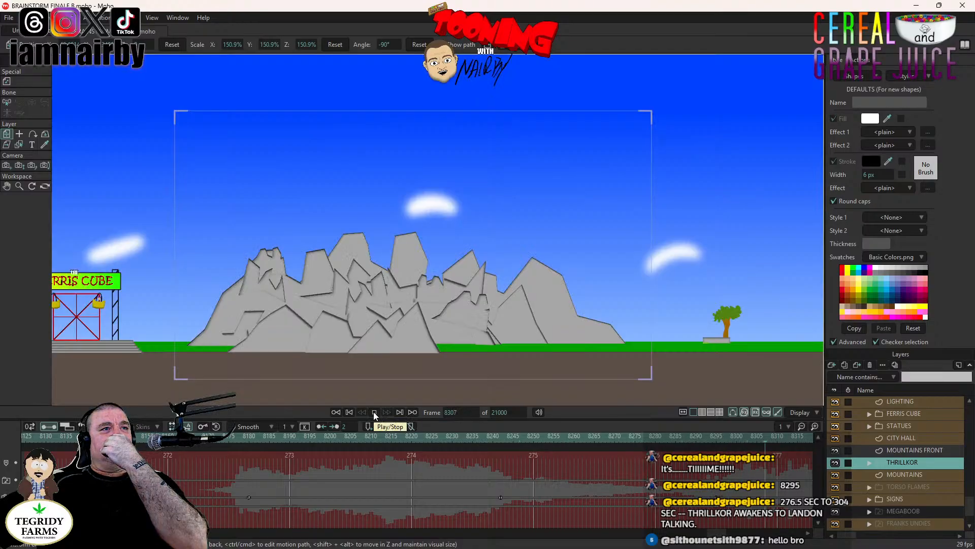
{"action": "left_click", "coordinate": [375, 412]}
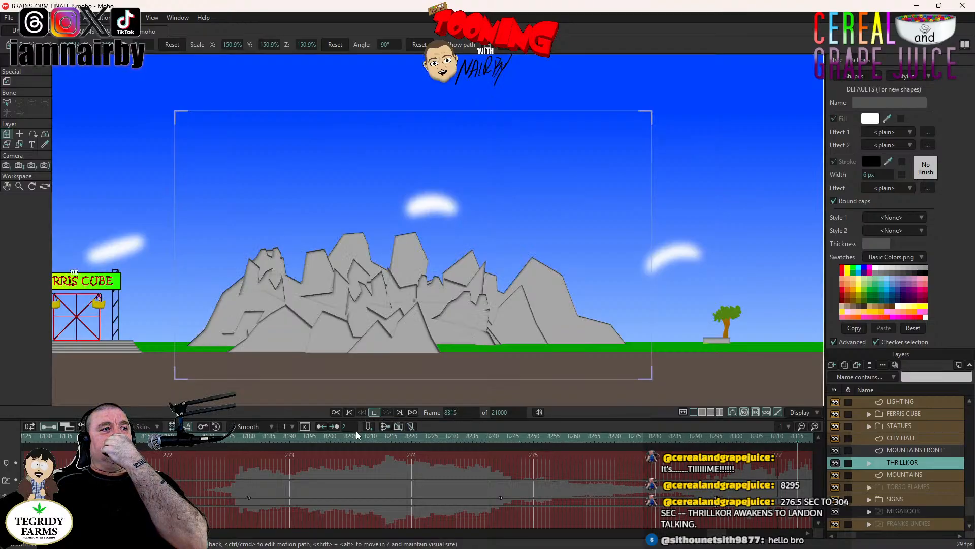
{"action": "left_click", "coordinate": [718, 438]}
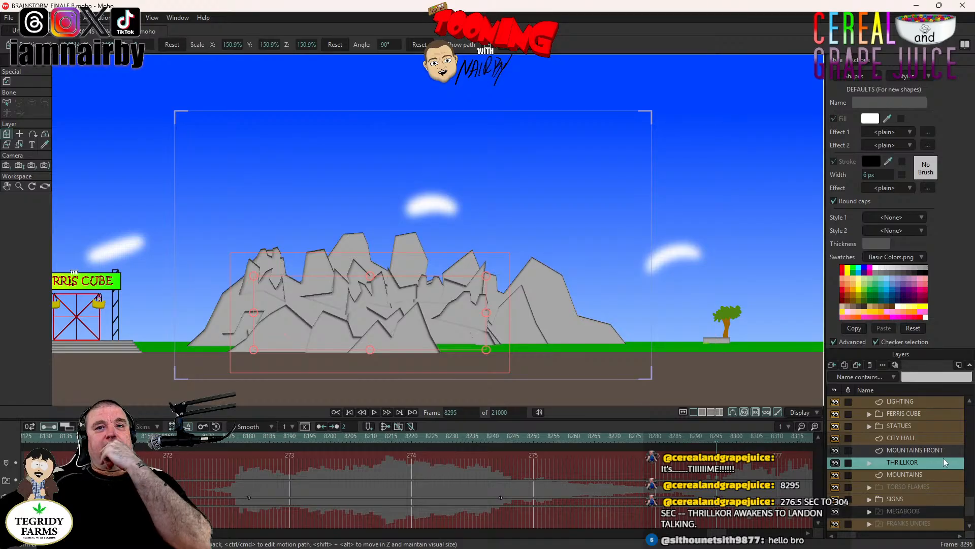
- Expand the THRILLKOR layer in the layer list to reveal its child groups
{"action": "scroll", "coordinate": [934, 472], "scroll_direction": "down", "scroll_amount": 2}
{"action": "scroll", "coordinate": [909, 497], "scroll_direction": "up", "scroll_amount": 2}
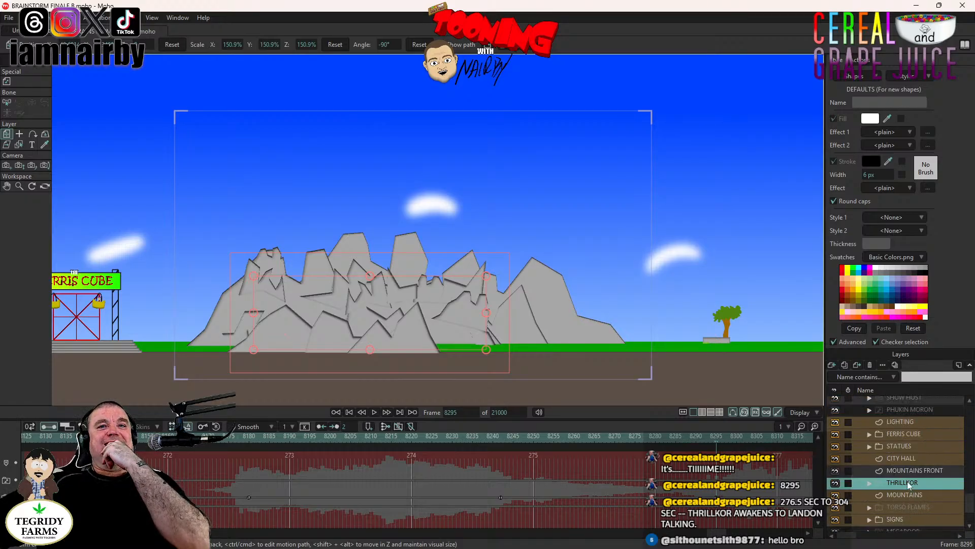
{"action": "left_click", "coordinate": [465, 266]}
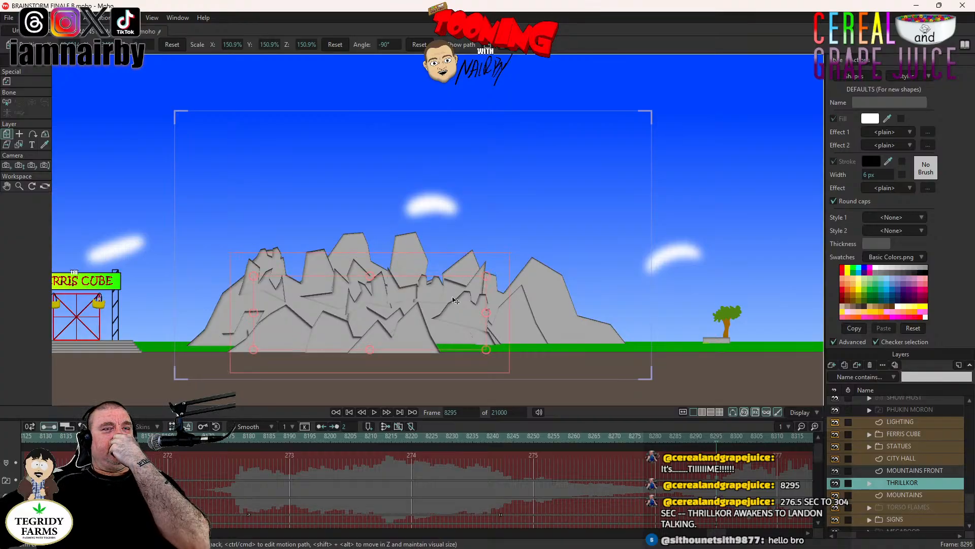
{"action": "left_click", "coordinate": [868, 500]}
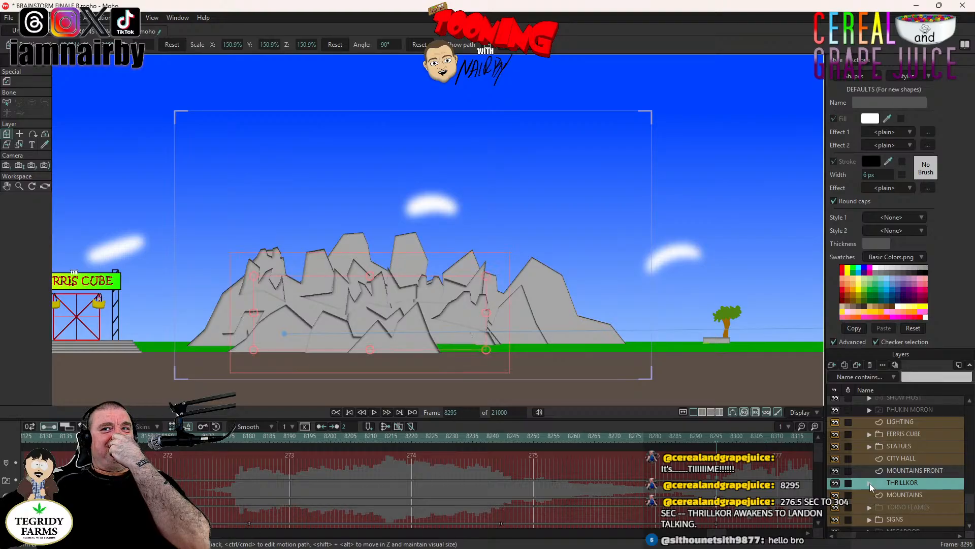
{"action": "left_click", "coordinate": [870, 483]}
{"action": "scroll", "coordinate": [937, 496], "scroll_direction": "down", "scroll_amount": 1}
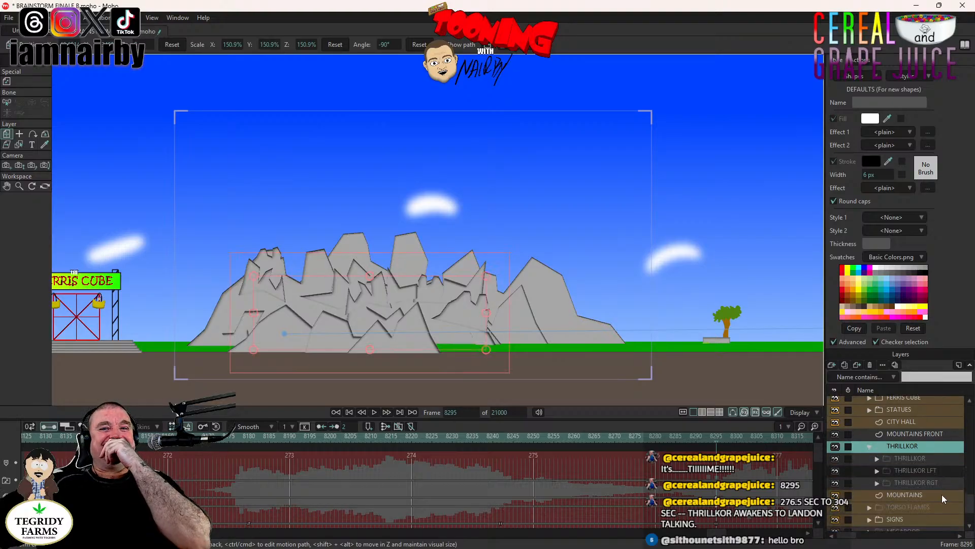
- Make the THRILLKOR layer visible at frame 8295 and check the cut into the mountain shot, ending at frame 8295
{"action": "double_click", "coordinate": [904, 447]}
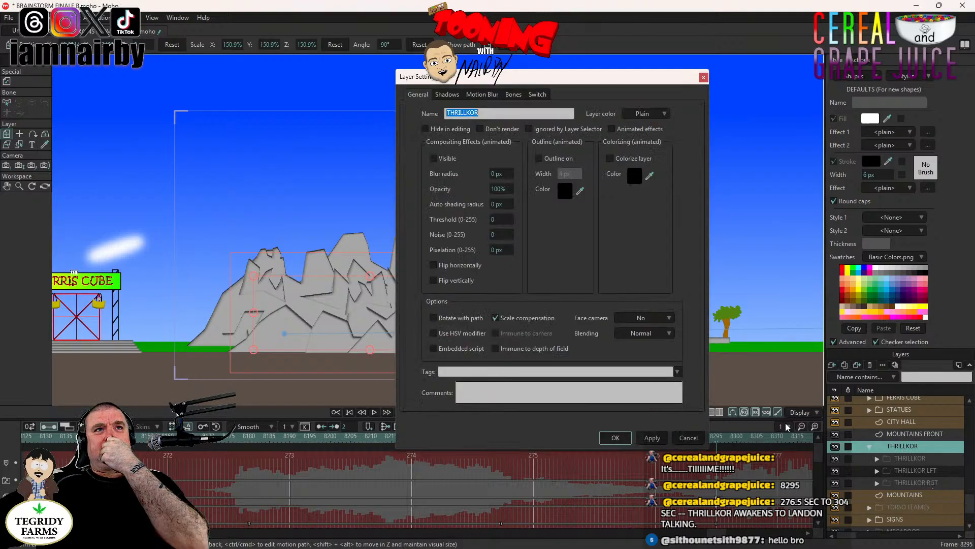
{"action": "left_click", "coordinate": [434, 161]}
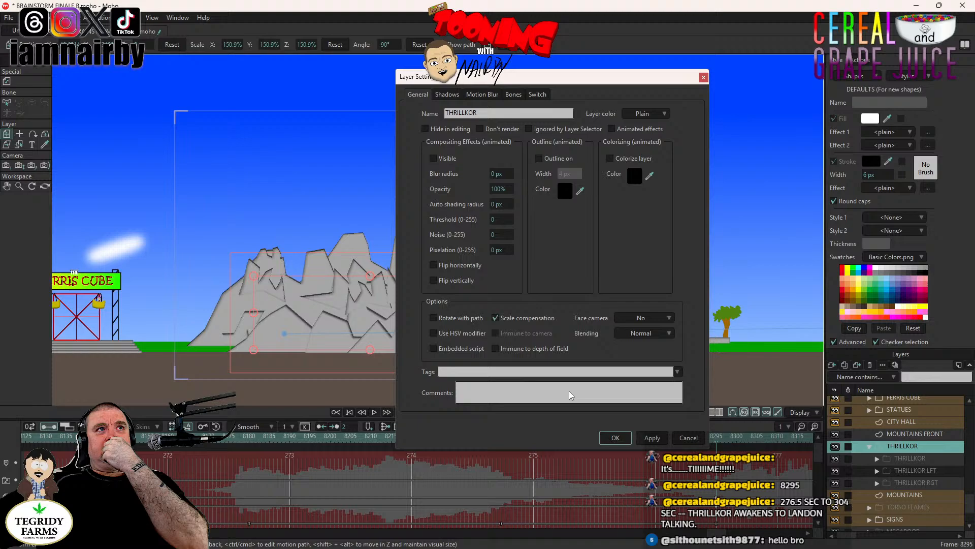
{"action": "left_click", "coordinate": [434, 159]}
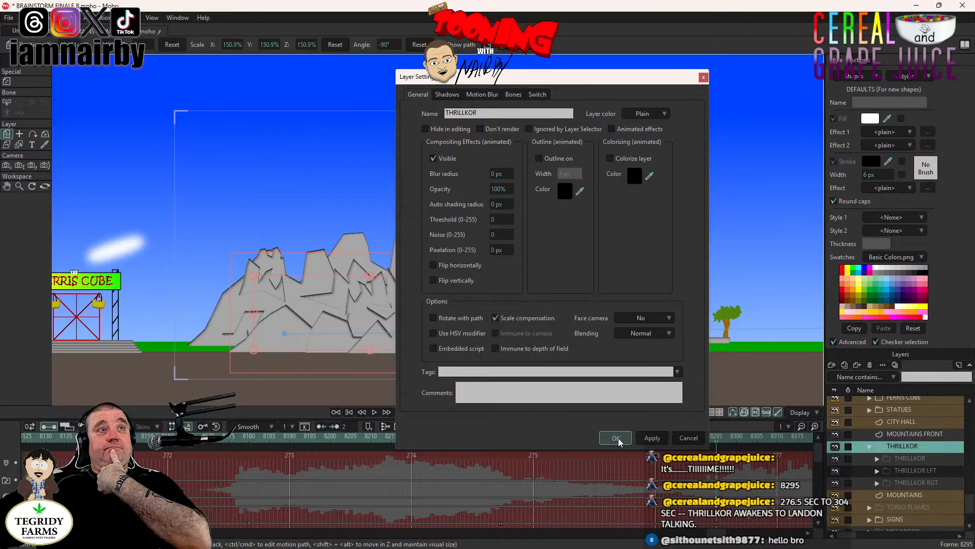
{"action": "left_click", "coordinate": [616, 438]}
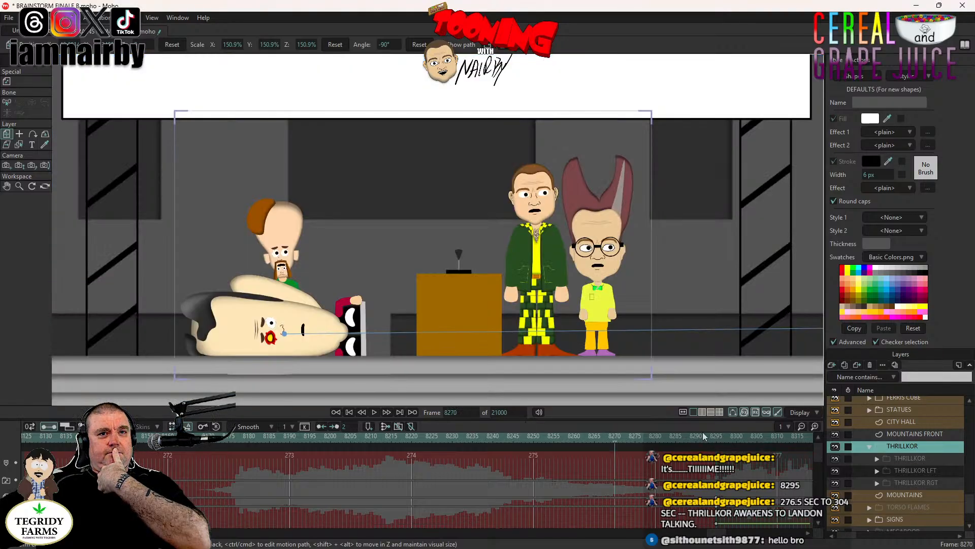
{"action": "left_click", "coordinate": [718, 438]}
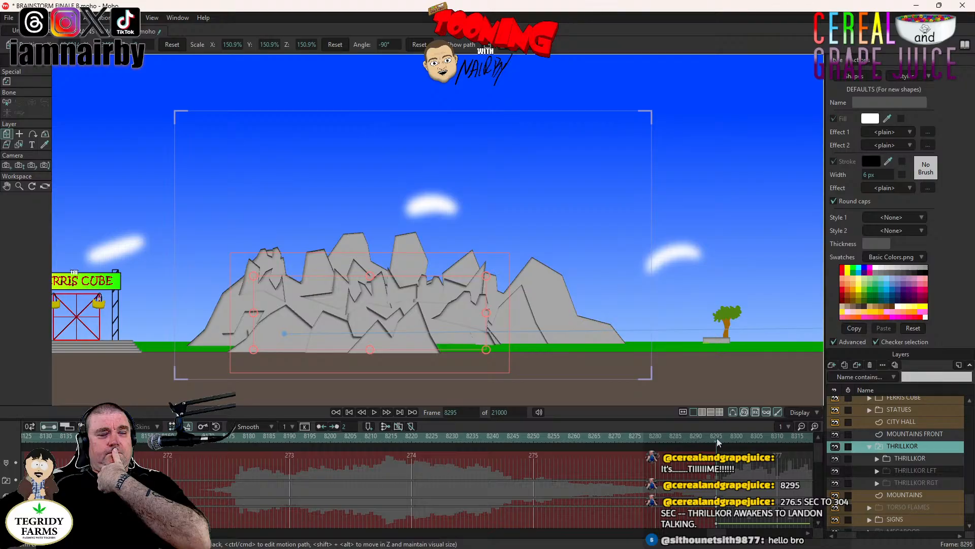
- Open the inner THRILLKOR group and hide the MOUNTAINS FRONT layer to uncover the character
{"action": "left_click", "coordinate": [877, 459]}
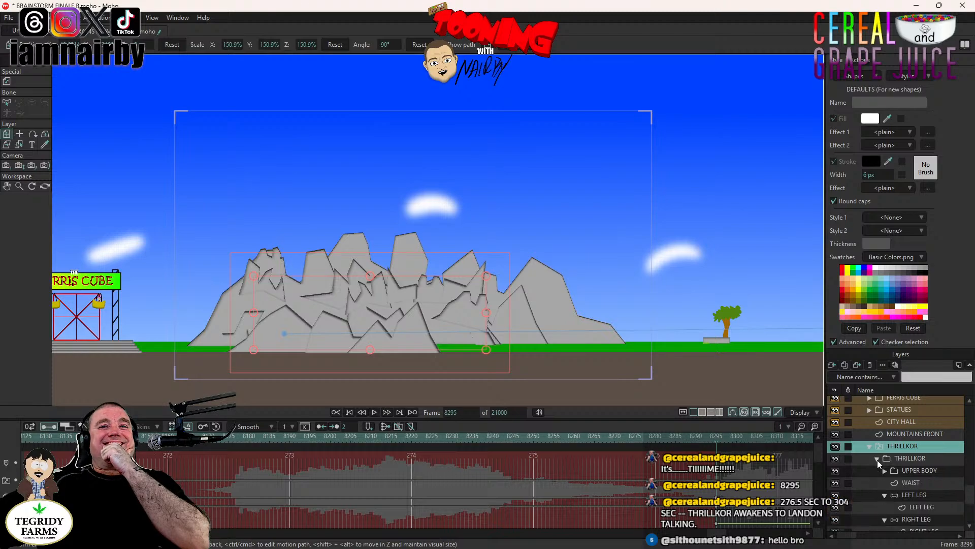
{"action": "left_click", "coordinate": [921, 469]}
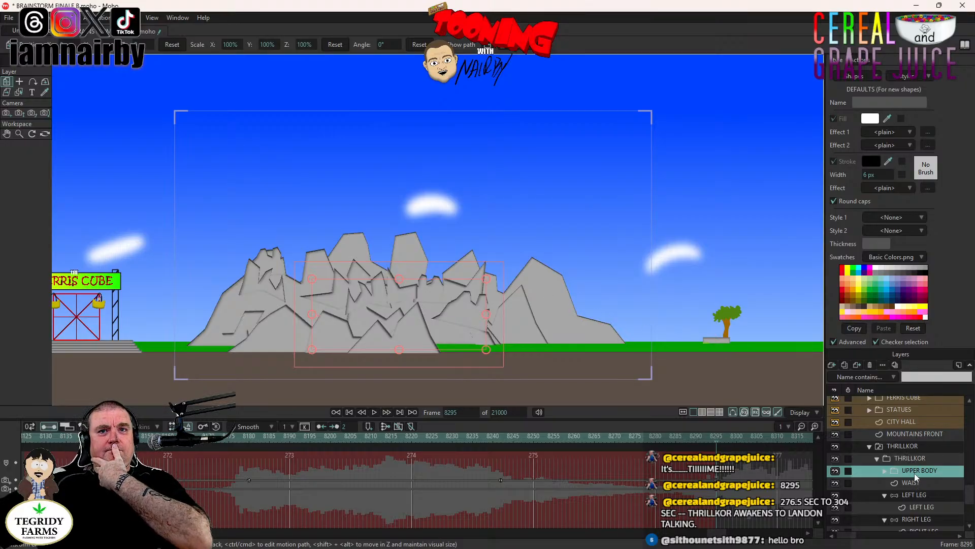
{"action": "left_click", "coordinate": [835, 434]}
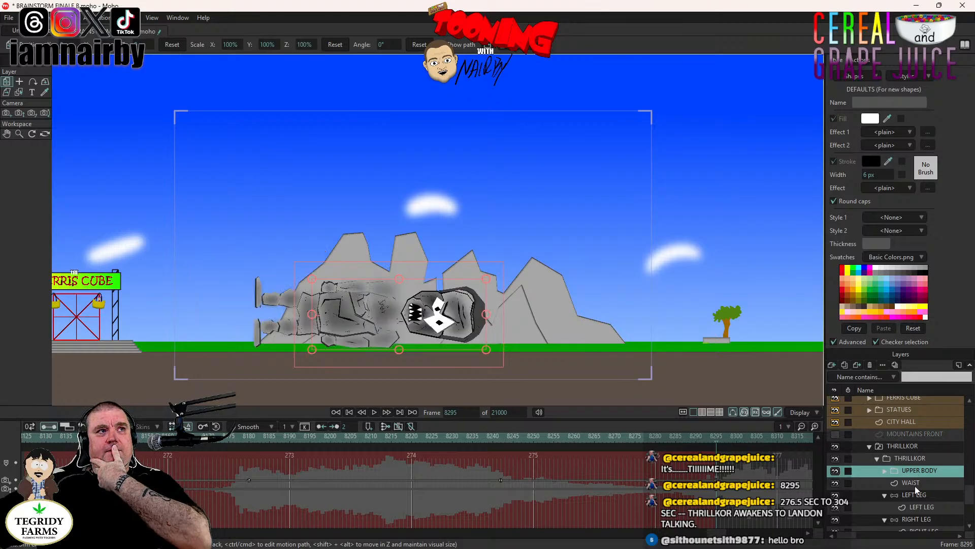
{"action": "left_click", "coordinate": [834, 434]}
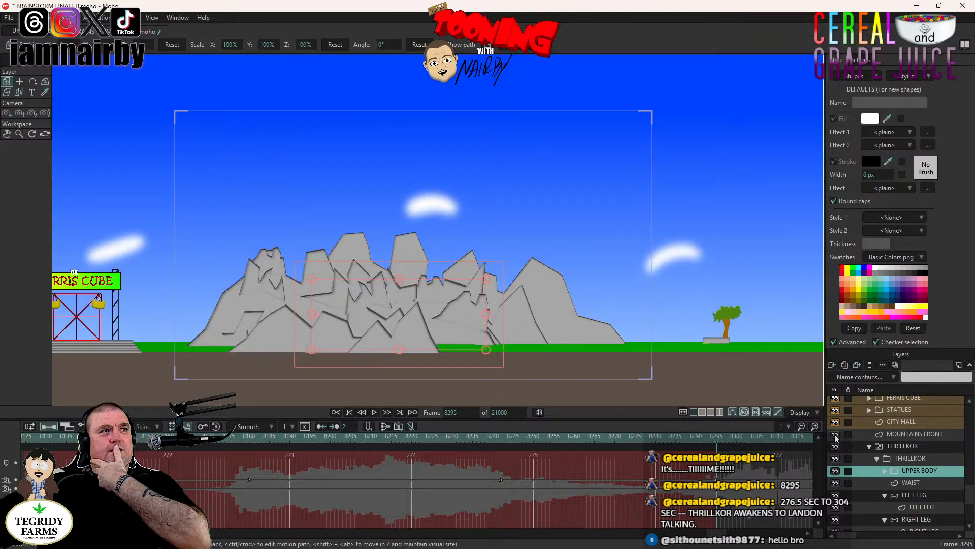
{"action": "left_click", "coordinate": [834, 434]}
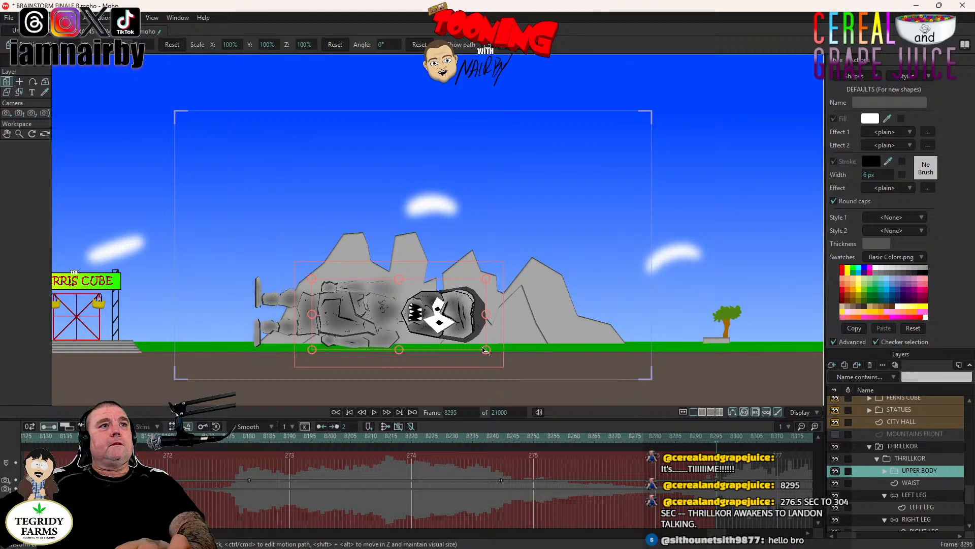
{"action": "left_click_drag", "start_coordinate": [498, 330], "coordinate": [499, 331]}
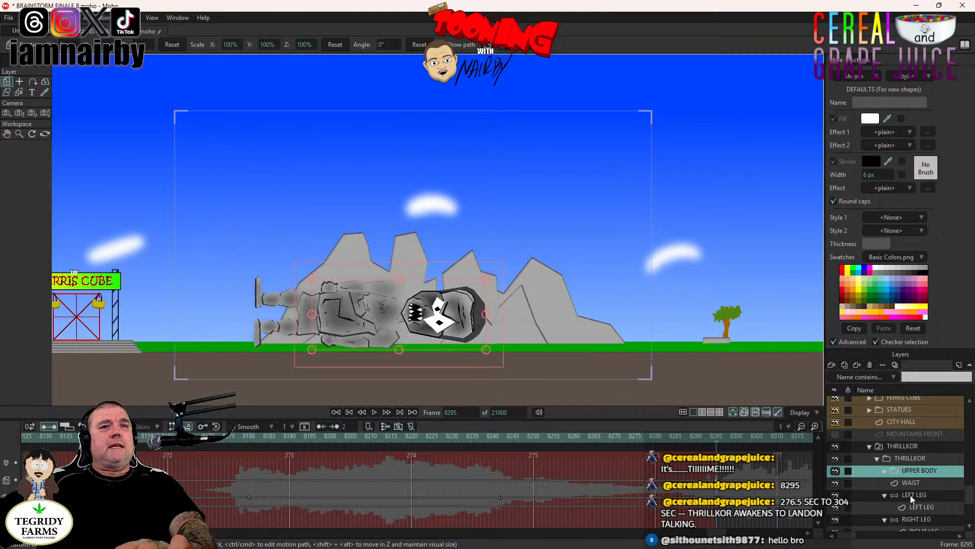
- Expand the UPPER BODY group and collapse its LEFT ARM and RIGHT ARM layers
{"action": "left_click", "coordinate": [885, 471]}
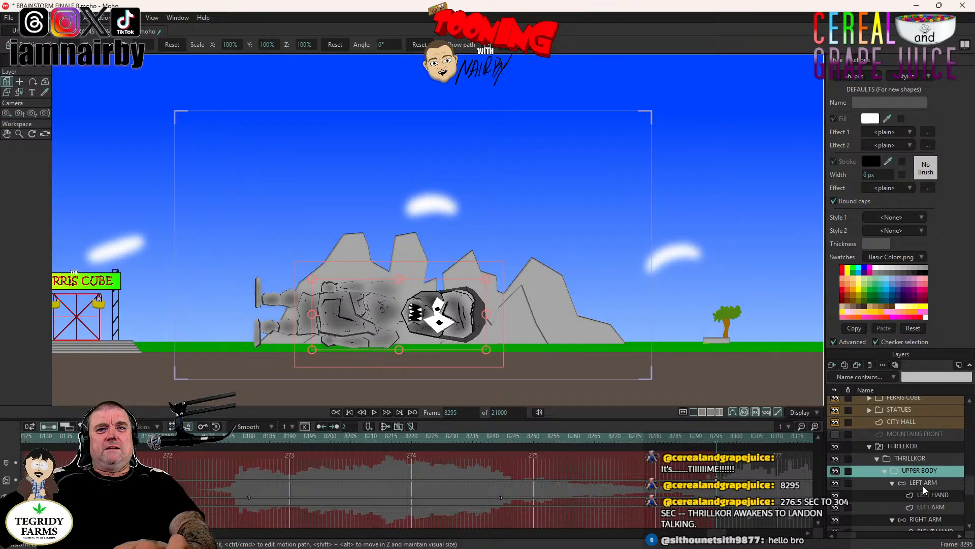
{"action": "left_click", "coordinate": [893, 483]}
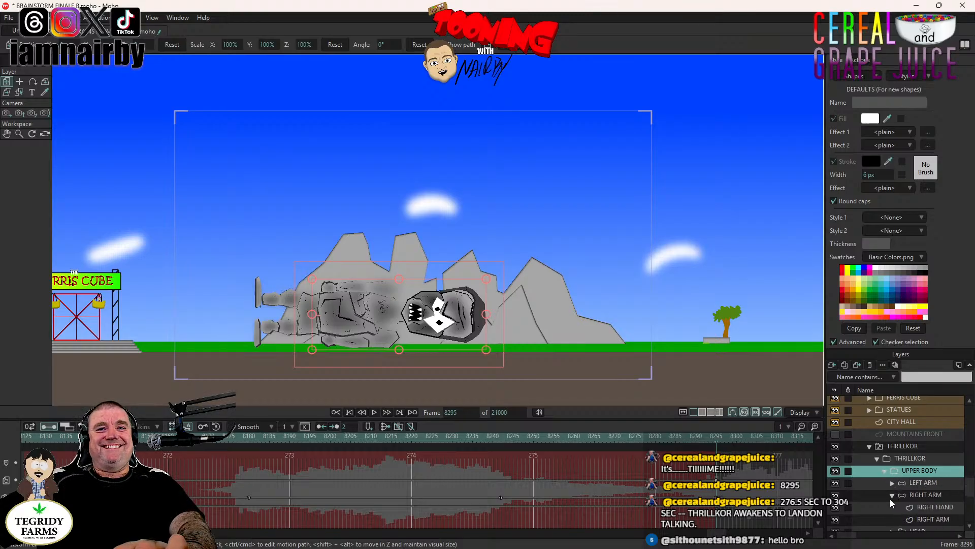
{"action": "left_click", "coordinate": [892, 496]}
- Key the bones of THRILLKOR's left arm in the lying pose at frame 8295
{"action": "left_click", "coordinate": [921, 483]}
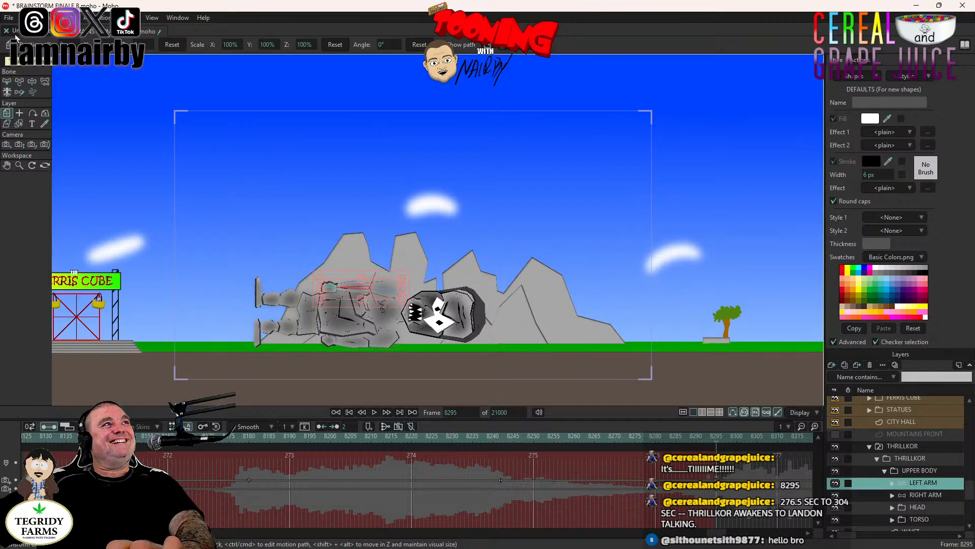
{"action": "left_click", "coordinate": [32, 82]}
{"action": "scroll", "coordinate": [312, 227], "scroll_direction": "up", "scroll_amount": 4}
{"action": "left_click_drag", "start_coordinate": [368, 298], "coordinate": [400, 183]}
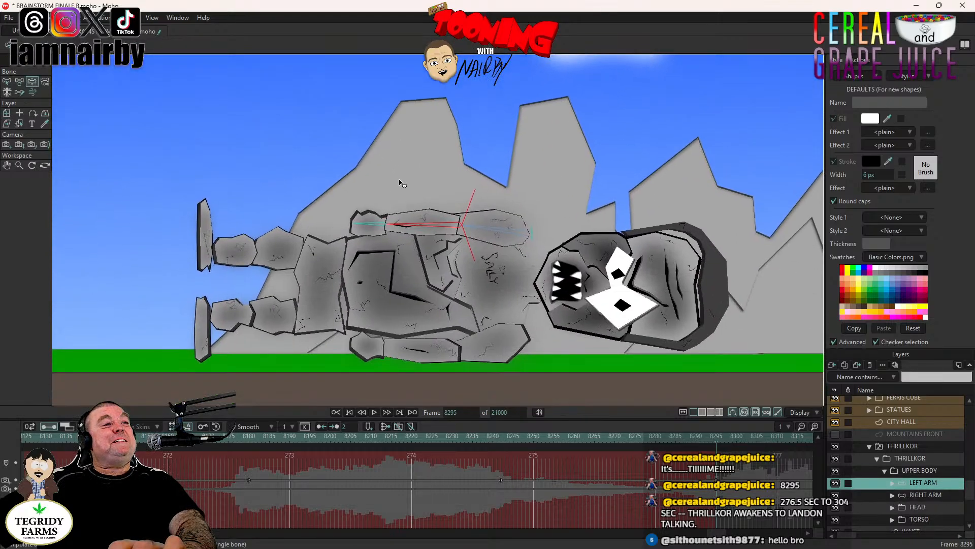
{"action": "left_click", "coordinate": [426, 224]}
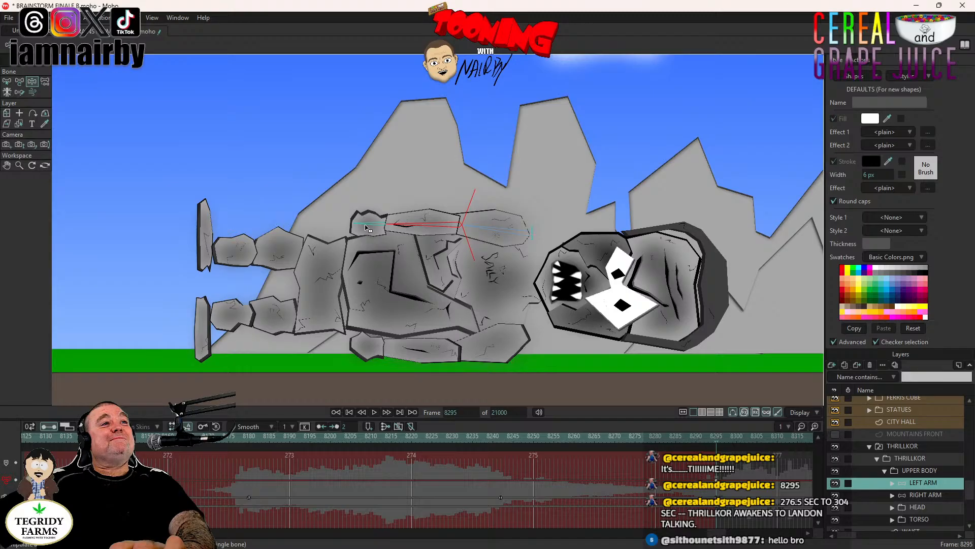
- Key the forearm and hand bones of THRILLKOR's right arm at frame 8295 and select the keys there
{"action": "left_click", "coordinate": [917, 497]}
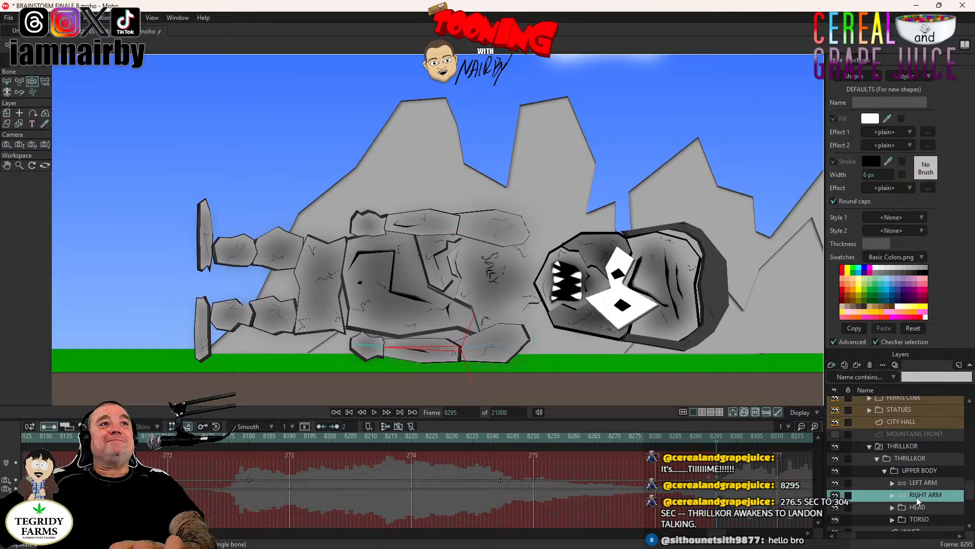
{"action": "left_click", "coordinate": [443, 351]}
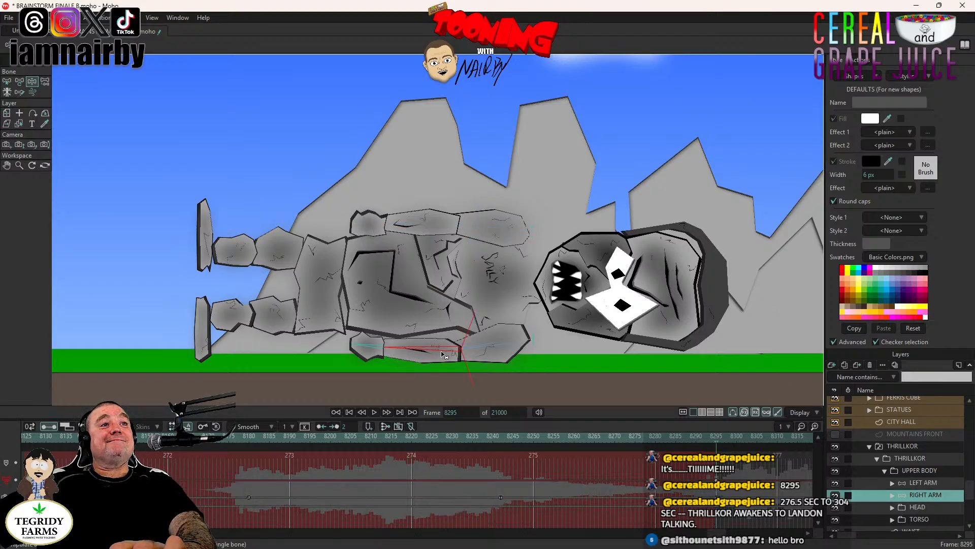
{"action": "left_click", "coordinate": [368, 350]}
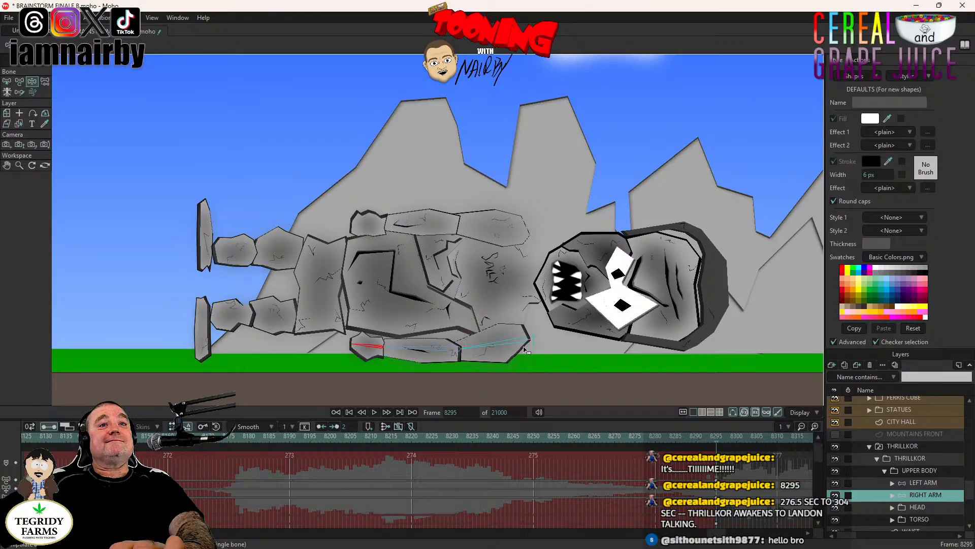
{"action": "left_click_drag", "start_coordinate": [736, 480], "coordinate": [712, 536]}
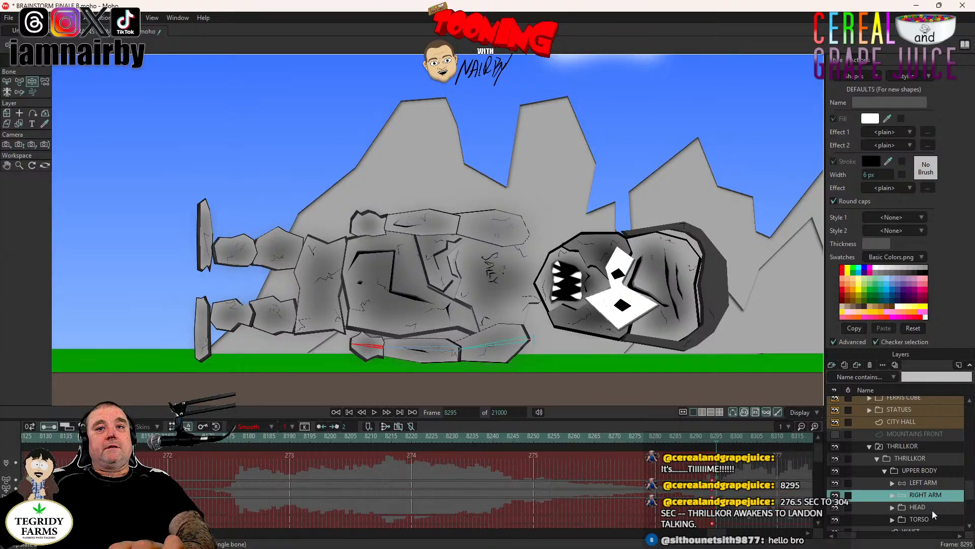
- Review the LEFT ARM, UPPER BODY, THRILLKOR and RIGHT ARM layers at frame 8295
{"action": "left_click", "coordinate": [922, 482]}
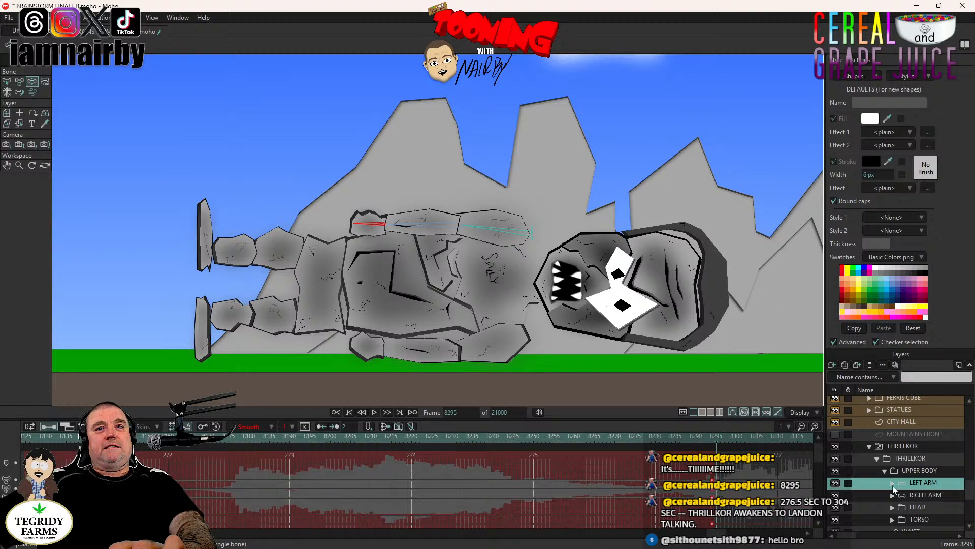
{"action": "left_click", "coordinate": [926, 471]}
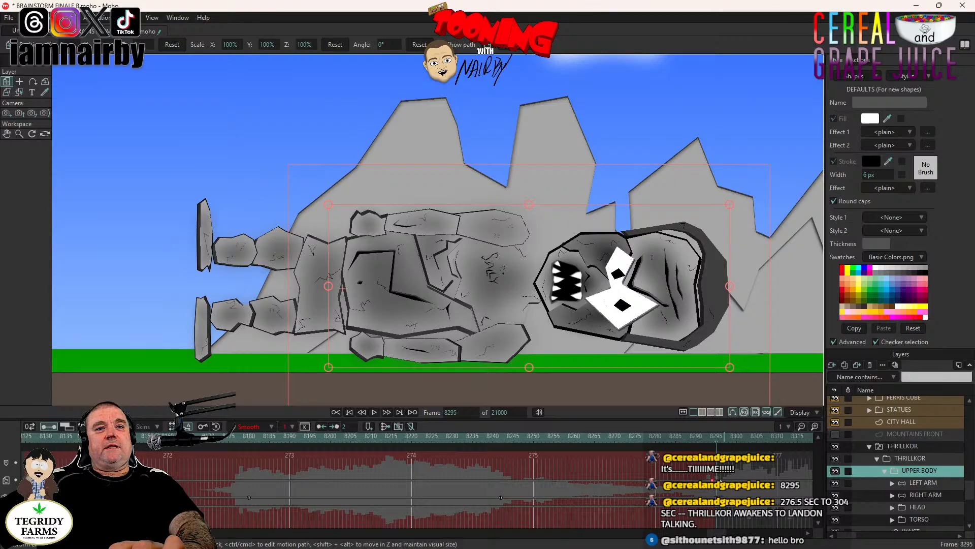
{"action": "left_click", "coordinate": [892, 446]}
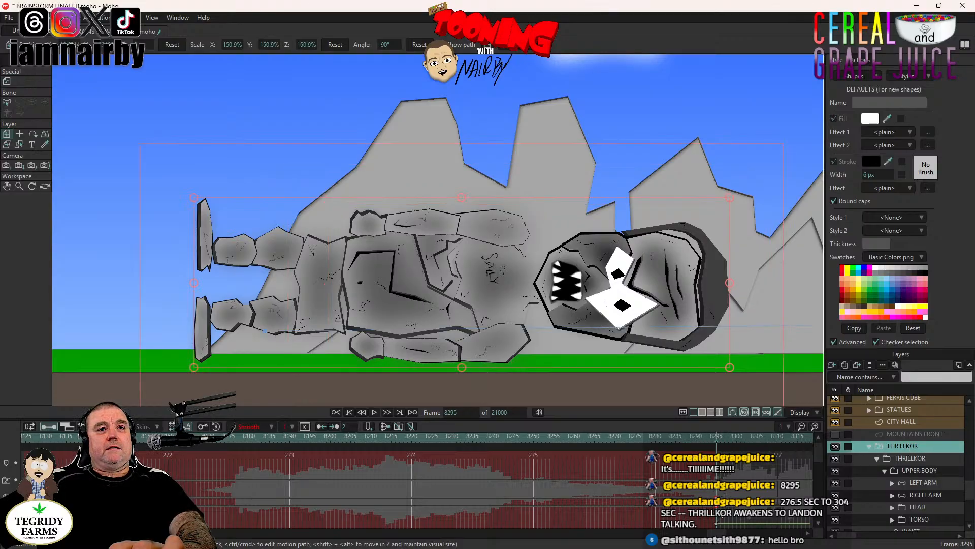
{"action": "left_click", "coordinate": [930, 492]}
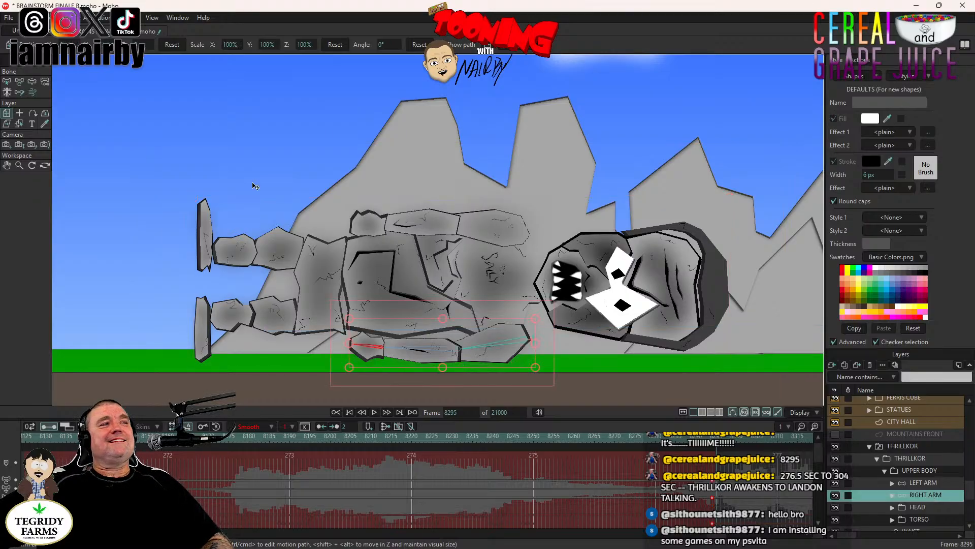
- Collapse the LEFT LEG and RIGHT LEG layers and key the left leg's lower and upper bones at frame 8295
{"action": "left_click", "coordinate": [32, 81]}
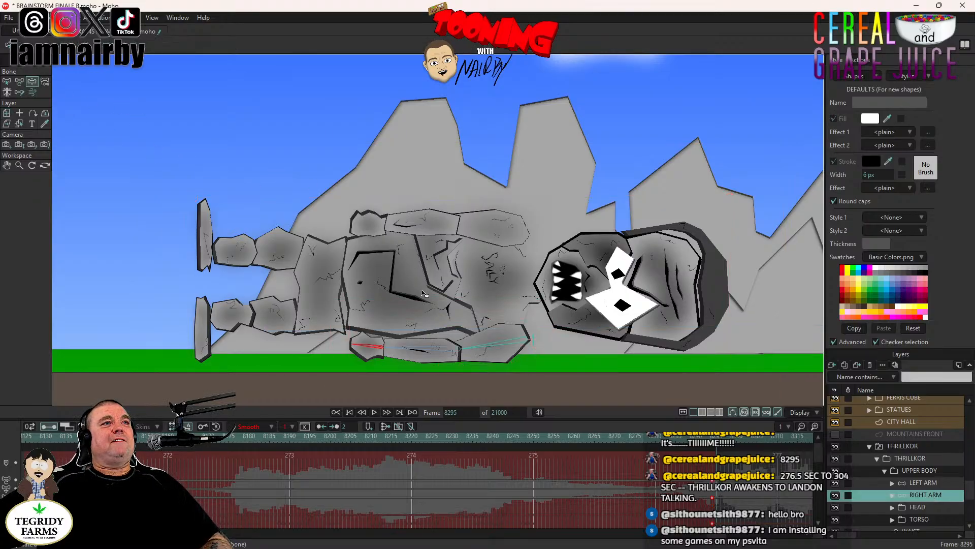
{"action": "scroll", "coordinate": [909, 465], "scroll_direction": "down", "scroll_amount": 4}
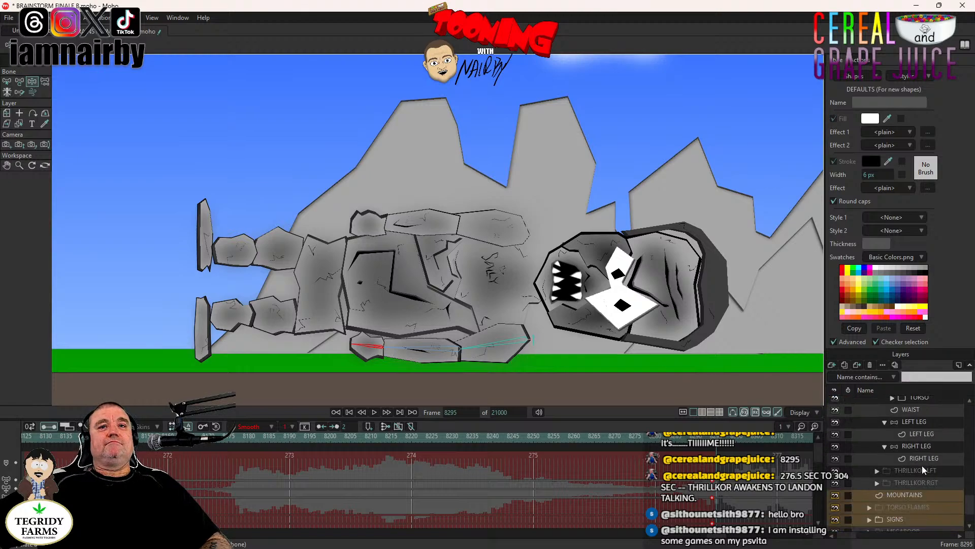
{"action": "left_click", "coordinate": [884, 421]}
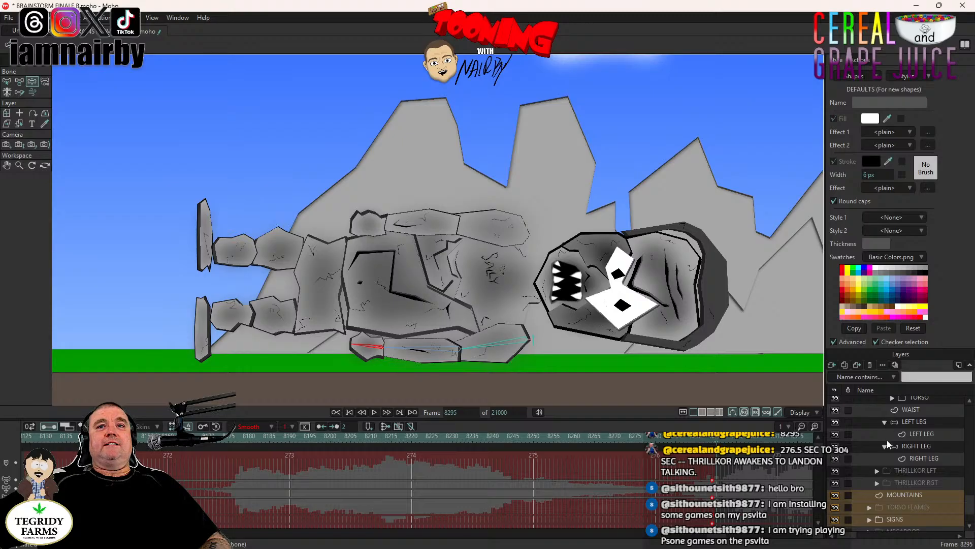
{"action": "left_click", "coordinate": [885, 433]}
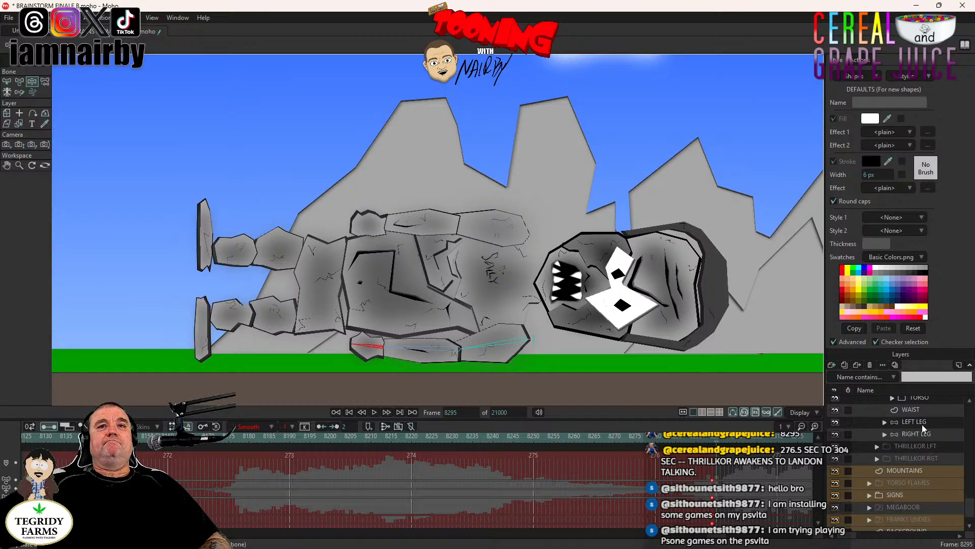
{"action": "left_click", "coordinate": [922, 425]}
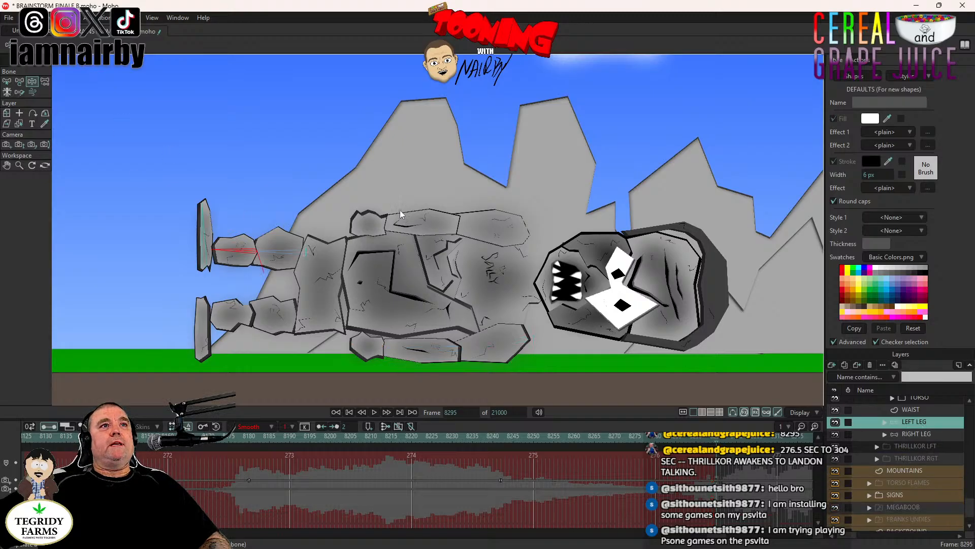
{"action": "left_click", "coordinate": [236, 250]}
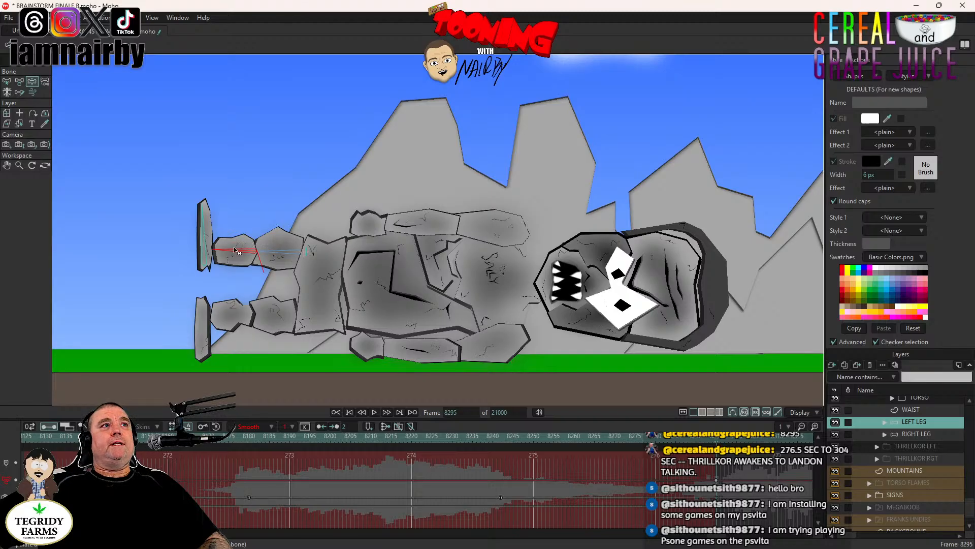
{"action": "left_click", "coordinate": [284, 255]}
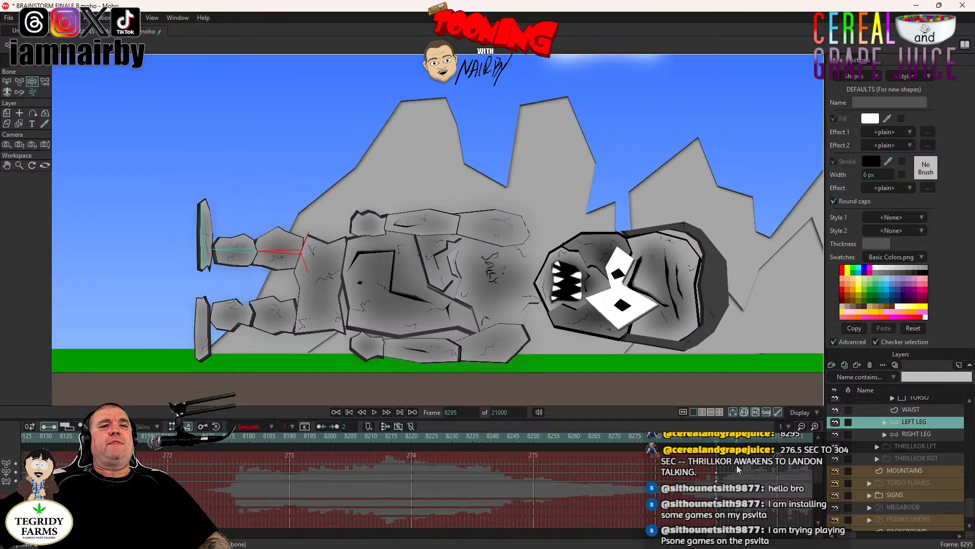
- Key the bones of THRILLKOR's right leg in the lying pose at frame 8295 and save the project
{"action": "left_click_drag", "start_coordinate": [740, 463], "coordinate": [709, 470]}
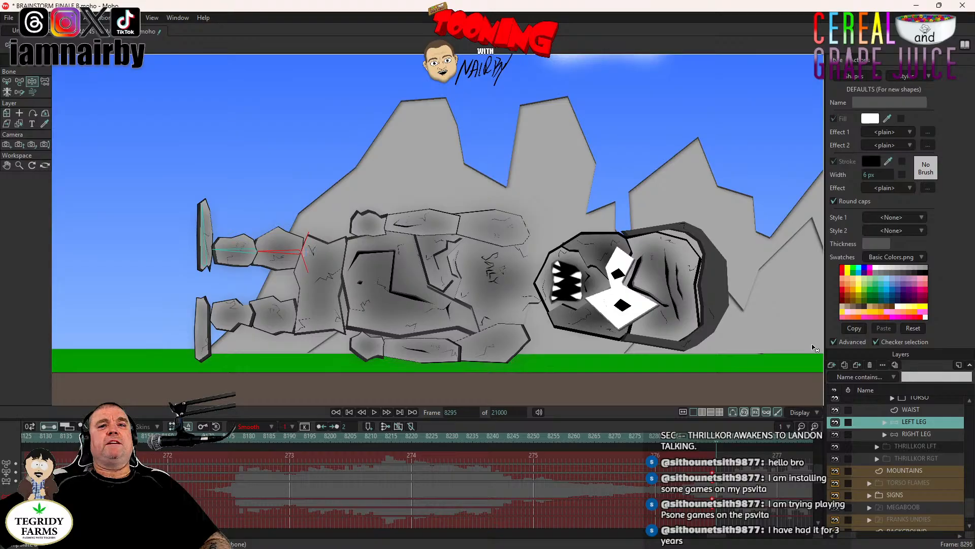
{"action": "left_click", "coordinate": [908, 434]}
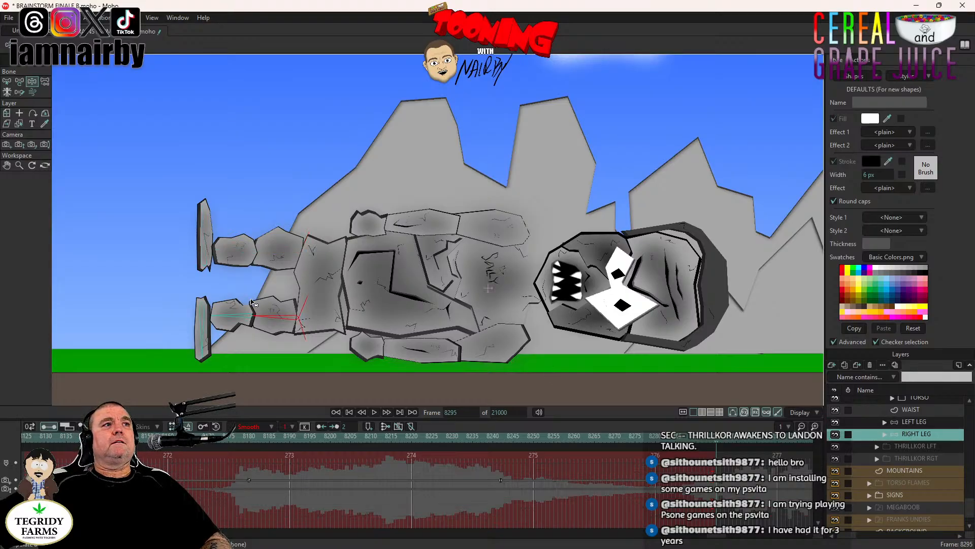
{"action": "left_click", "coordinate": [271, 321]}
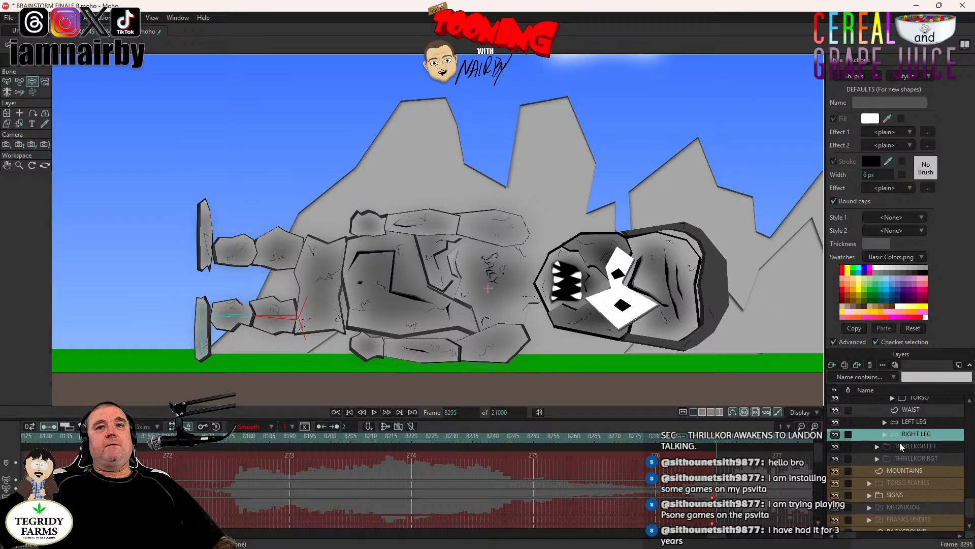
{"action": "left_click", "coordinate": [915, 422]}
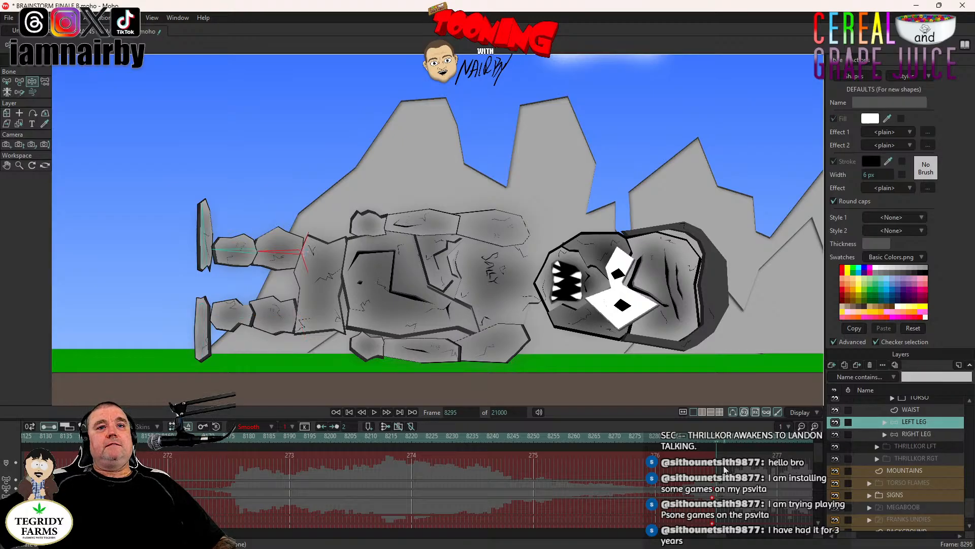
{"action": "key", "text": "ctrl+s"}
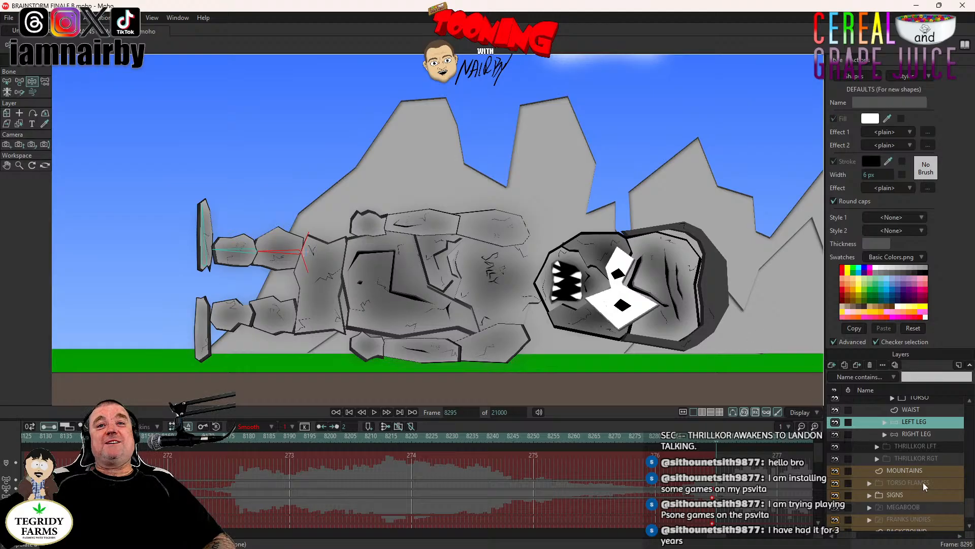
- Play back the mountain shot from frame 8295 with the whole camera frame in view
{"action": "scroll", "coordinate": [929, 463], "scroll_direction": "up", "scroll_amount": 2}
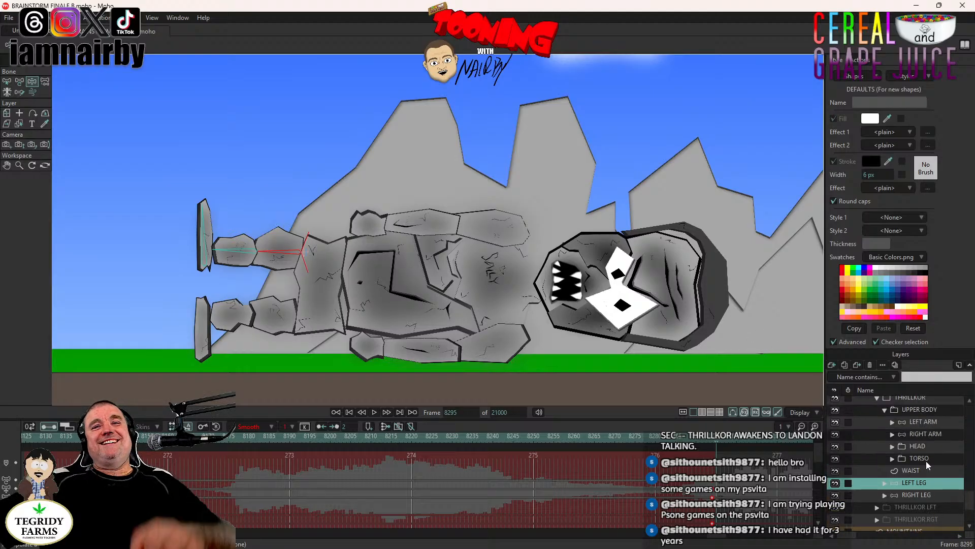
{"action": "scroll", "coordinate": [490, 310], "scroll_direction": "down", "scroll_amount": 5}
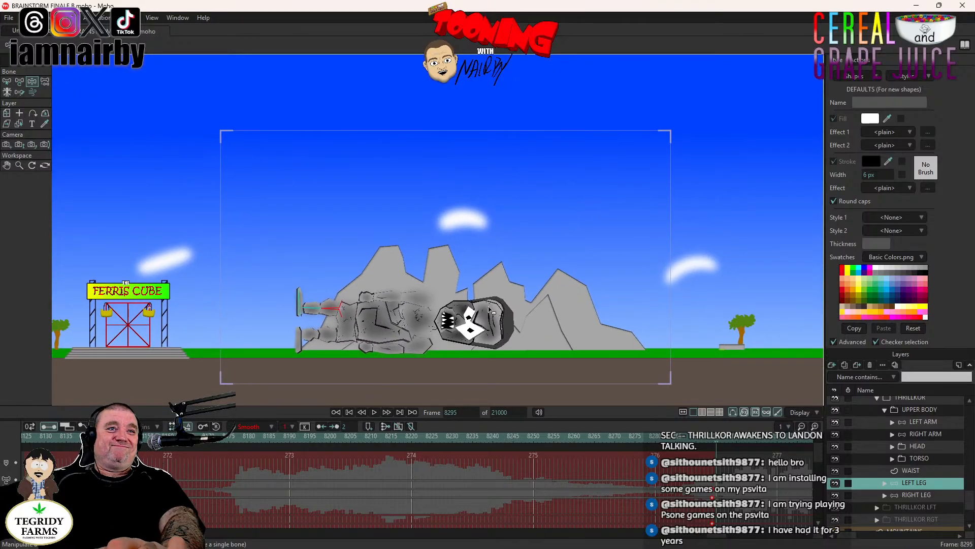
{"action": "left_click", "coordinate": [375, 411]}
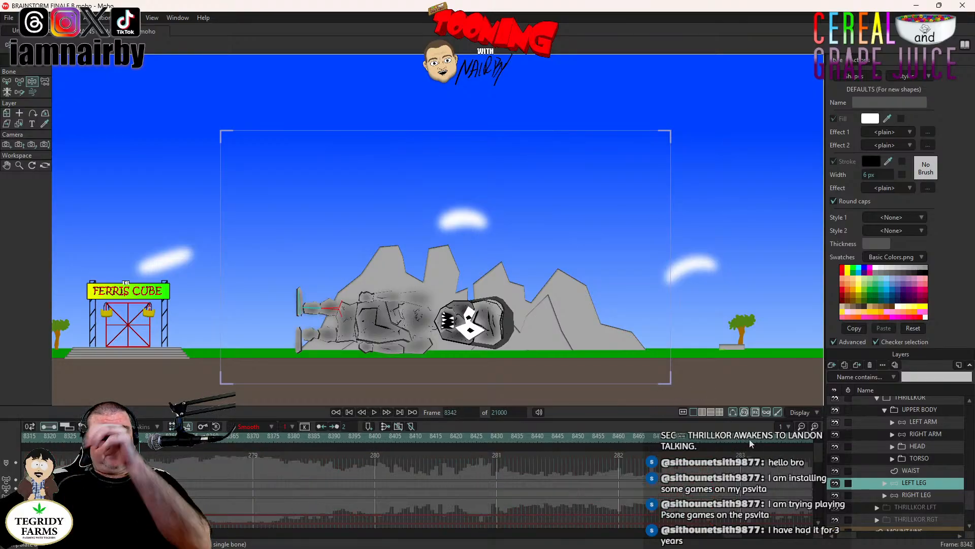
- Select the keyframes of THRILLKOR's left leg at frame 8295 and move them to frame 8400
{"action": "left_click_drag", "start_coordinate": [731, 536], "coordinate": [725, 536]}
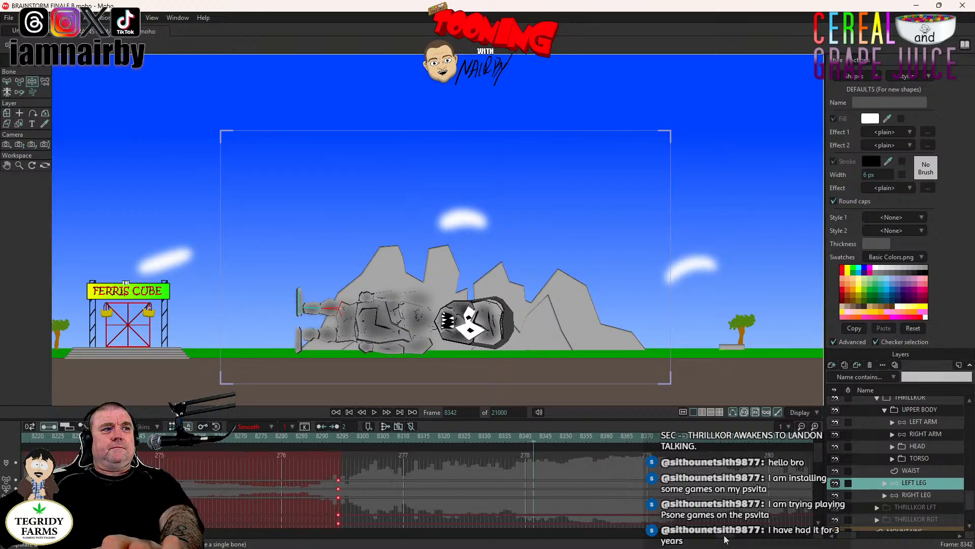
{"action": "left_click", "coordinate": [358, 472]}
{"action": "left_click_drag", "start_coordinate": [358, 469], "coordinate": [337, 539]}
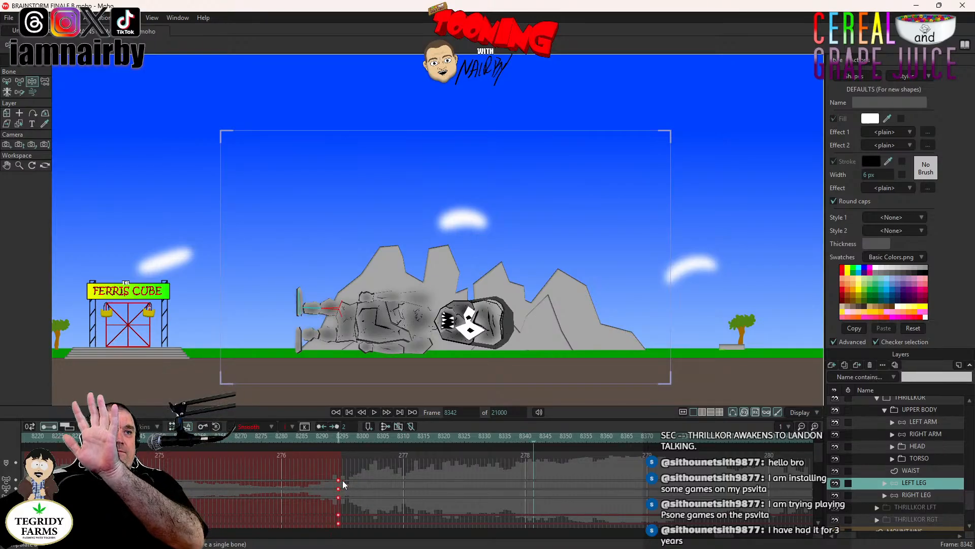
{"action": "left_click_drag", "start_coordinate": [531, 486], "coordinate": [532, 485]}
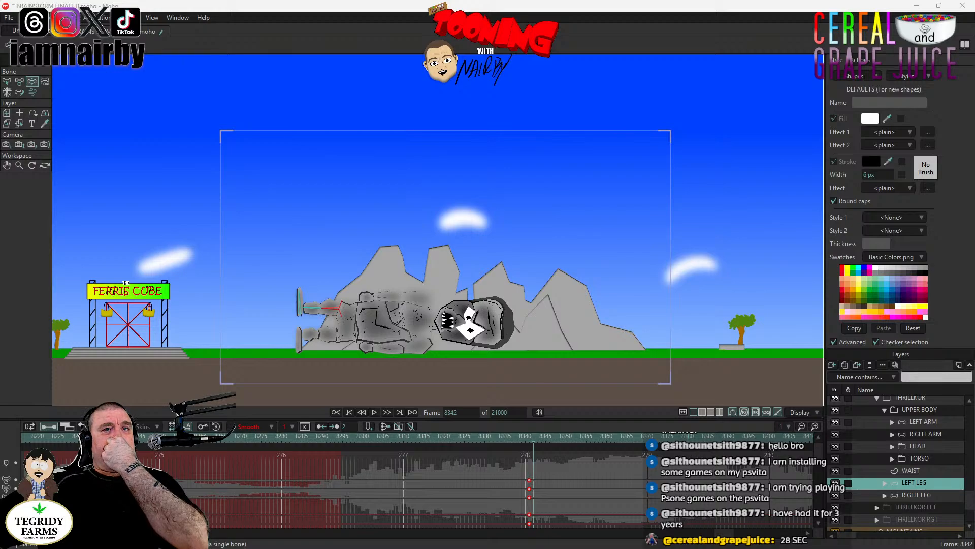
{"action": "left_click_drag", "start_coordinate": [541, 477], "coordinate": [524, 538]}
{"action": "left_click_drag", "start_coordinate": [530, 481], "coordinate": [769, 489]}
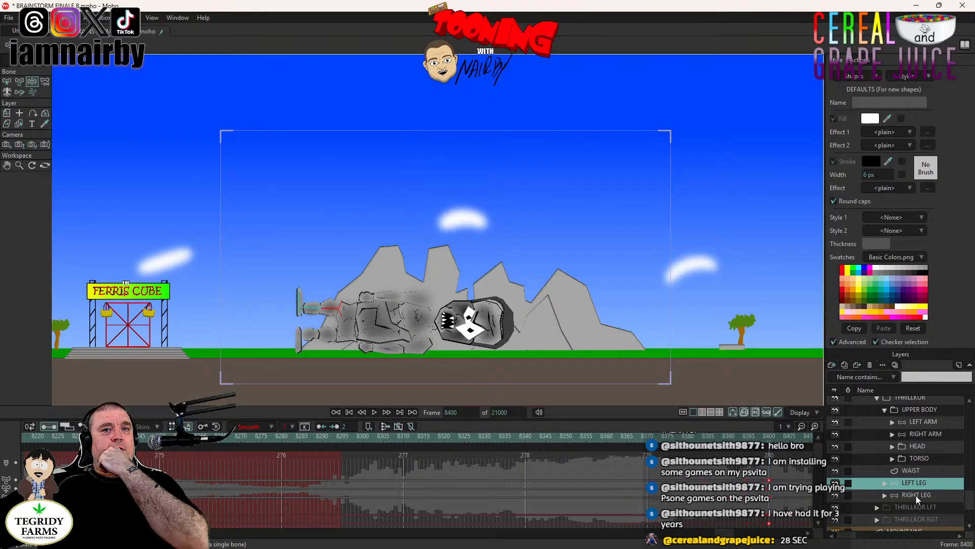
- Move the frame 8295 keyframes of the RIGHT LEG, LEFT ARM and RIGHT ARM layers to frame 8400
{"action": "left_click", "coordinate": [916, 495]}
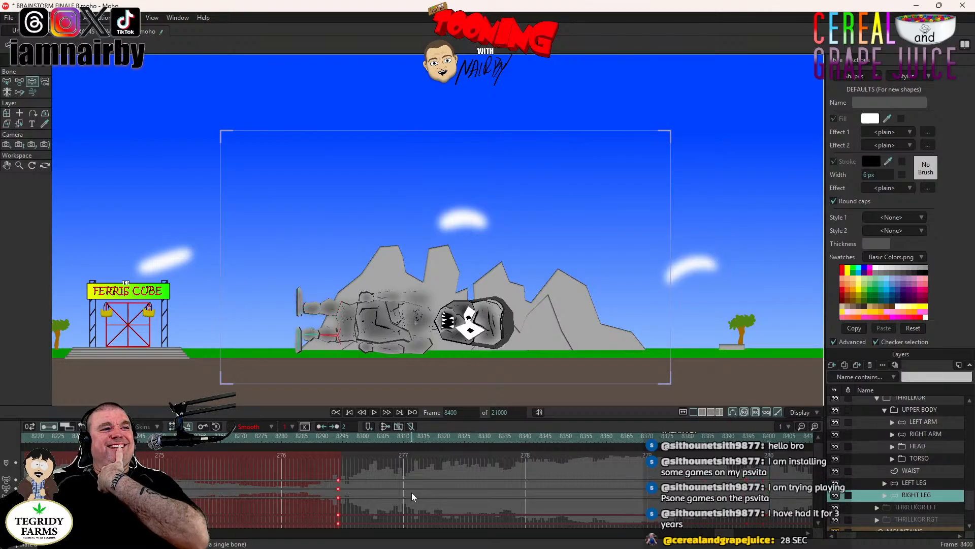
{"action": "left_click_drag", "start_coordinate": [339, 480], "coordinate": [769, 489]}
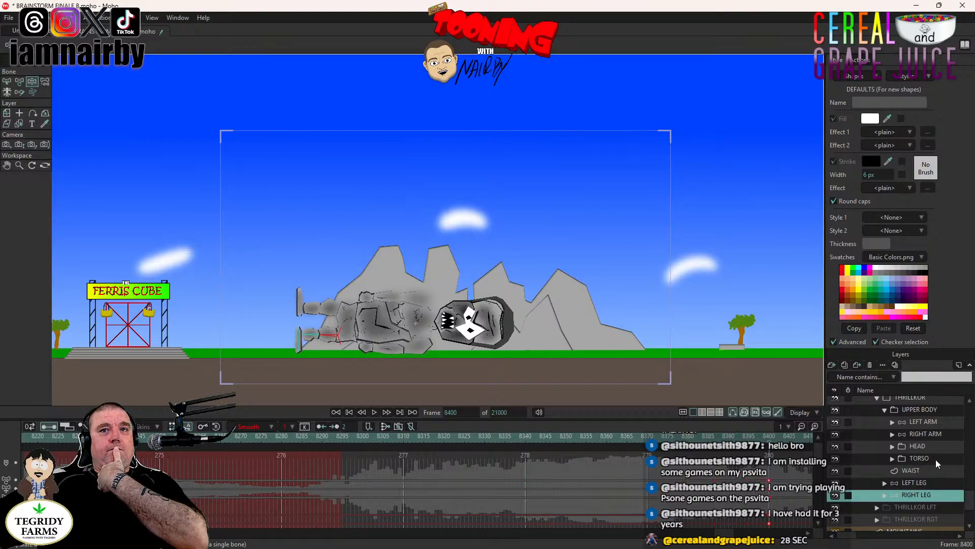
{"action": "left_click", "coordinate": [925, 422]}
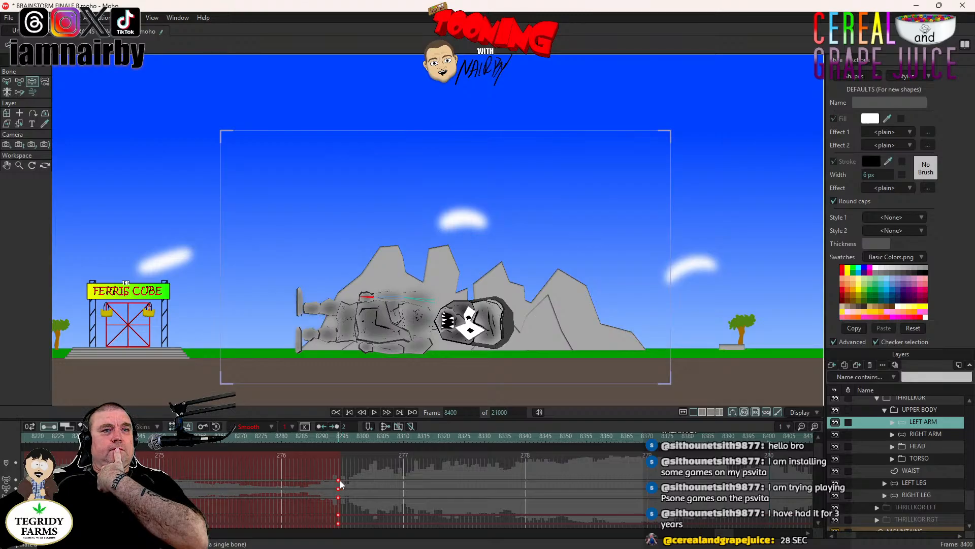
{"action": "left_click_drag", "start_coordinate": [340, 484], "coordinate": [769, 491]}
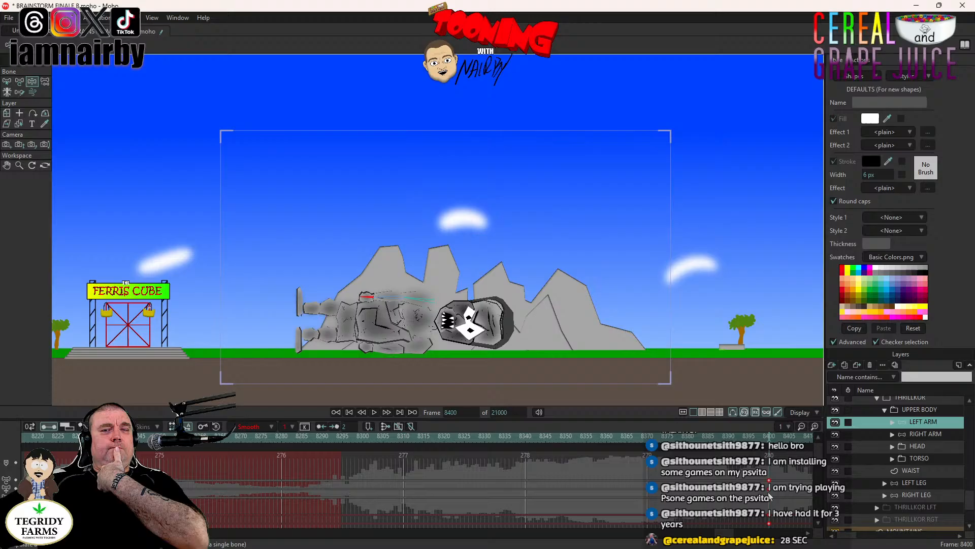
{"action": "left_click", "coordinate": [922, 433]}
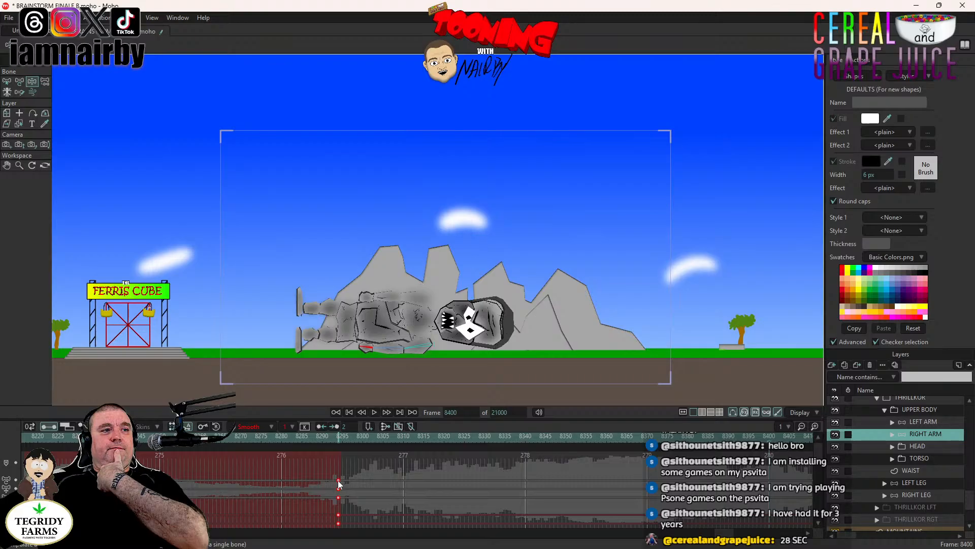
{"action": "left_click_drag", "start_coordinate": [339, 480], "coordinate": [770, 486]}
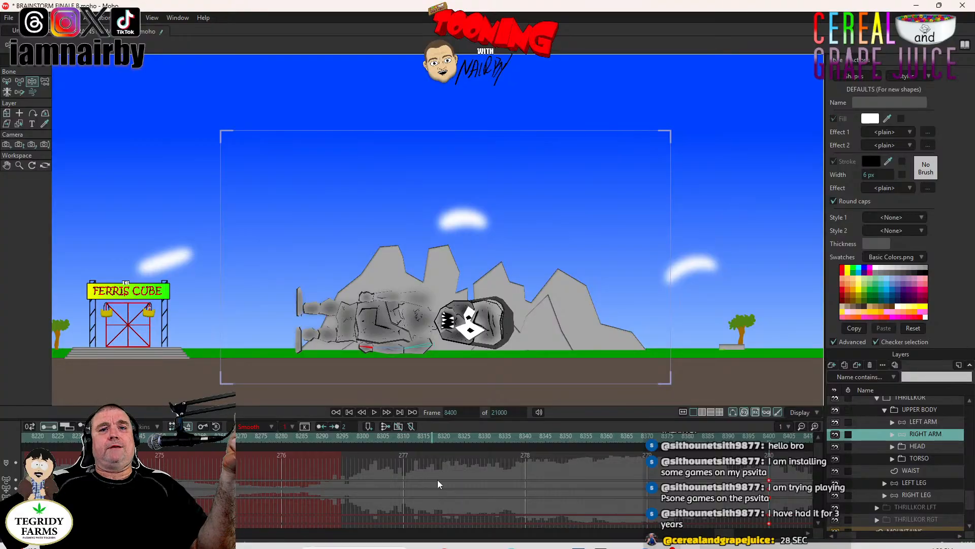
- Check the LEFT ARM, HEAD and TORSO layers' keys and place a key for UPPER BODY at frame 8400
{"action": "left_click", "coordinate": [931, 420]}
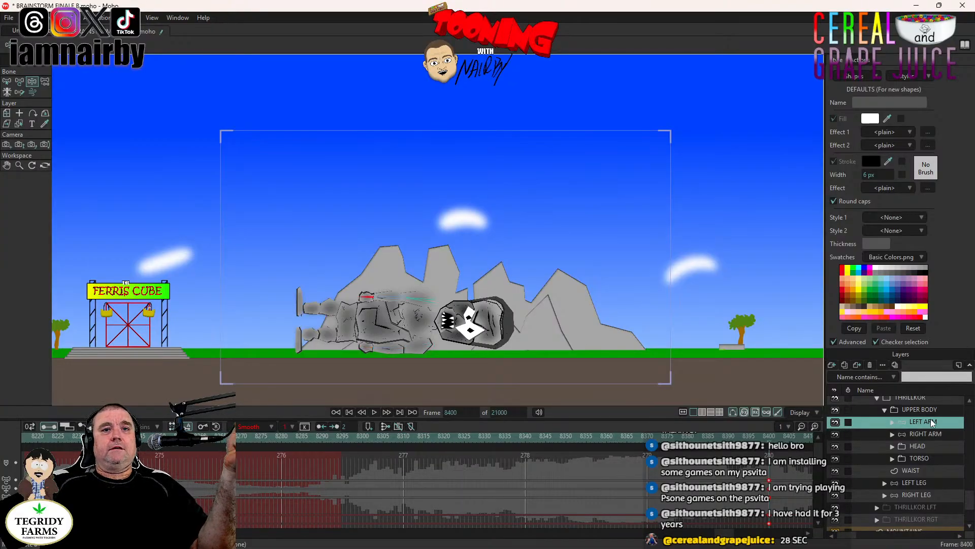
{"action": "left_click", "coordinate": [925, 444]}
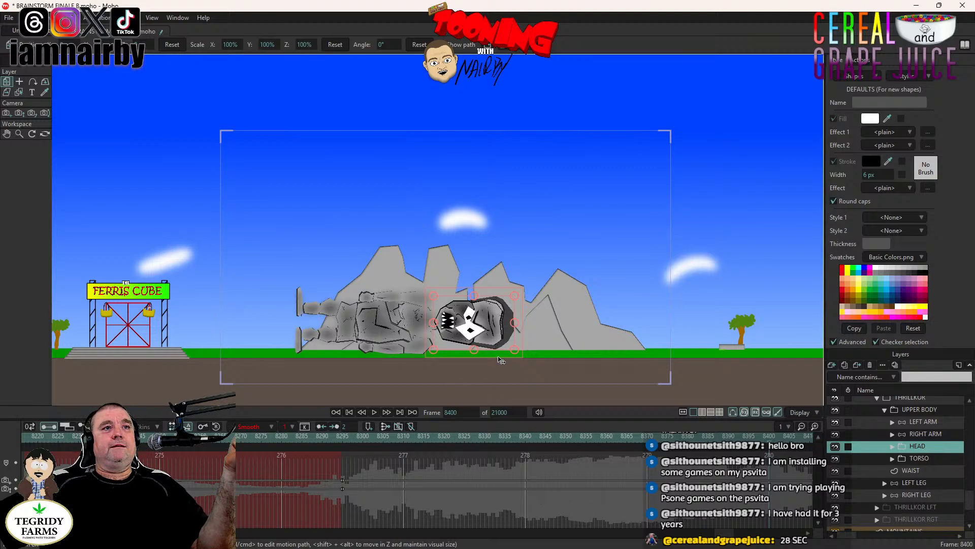
{"action": "left_click", "coordinate": [921, 459]}
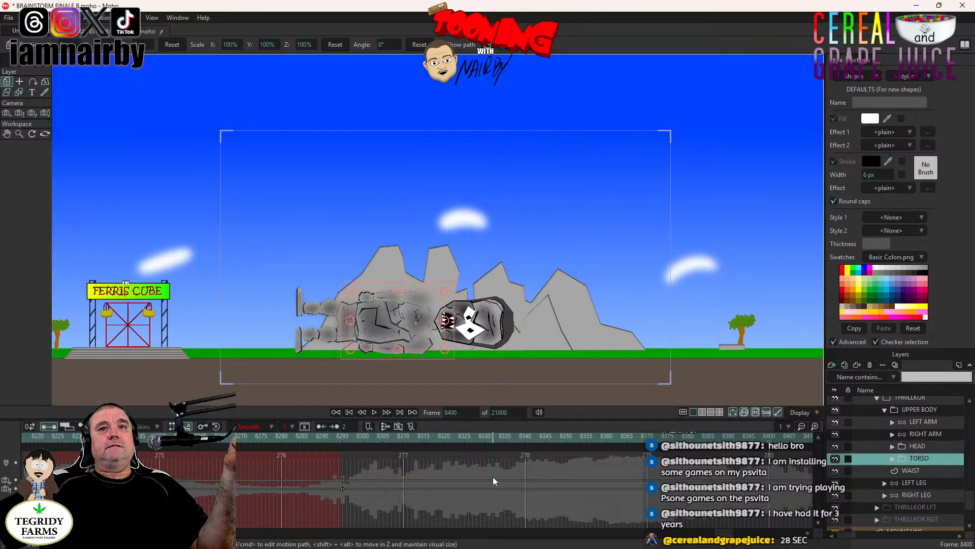
{"action": "left_click", "coordinate": [928, 410]}
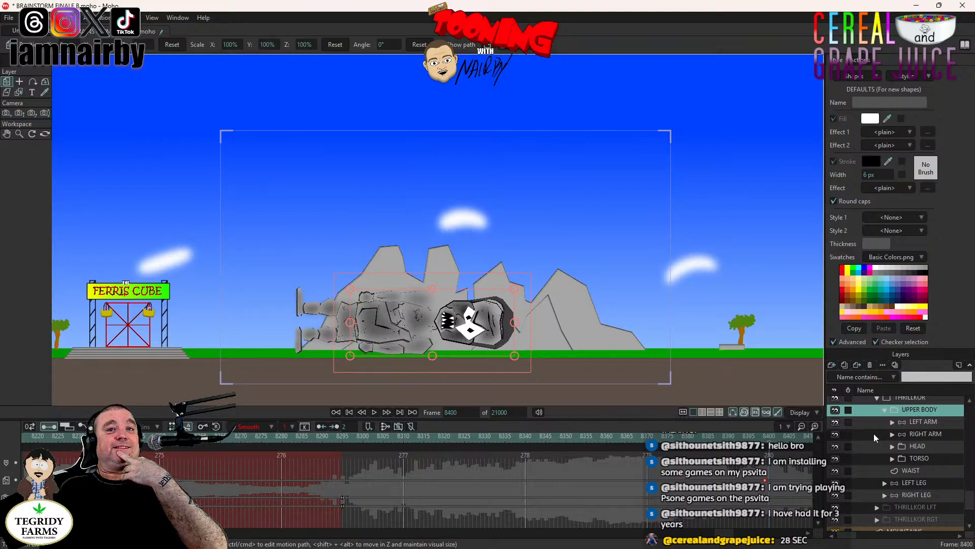
{"action": "left_click", "coordinate": [911, 423]}
{"action": "left_click", "coordinate": [913, 410]}
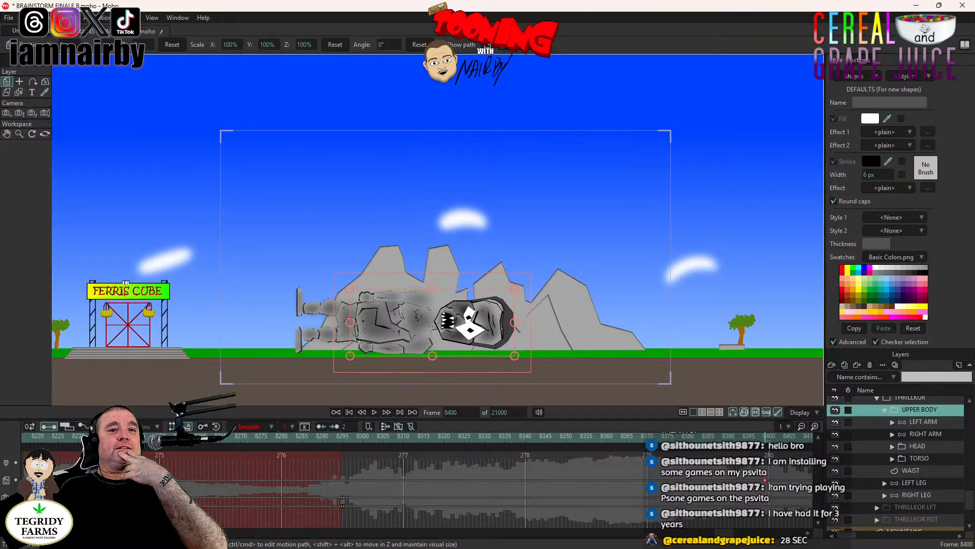
- Place a key for the outer THRILLKOR layer at frame 8400, check the LEFT LEG layer and save the project
{"action": "scroll", "coordinate": [909, 437], "scroll_direction": "up", "scroll_amount": 2}
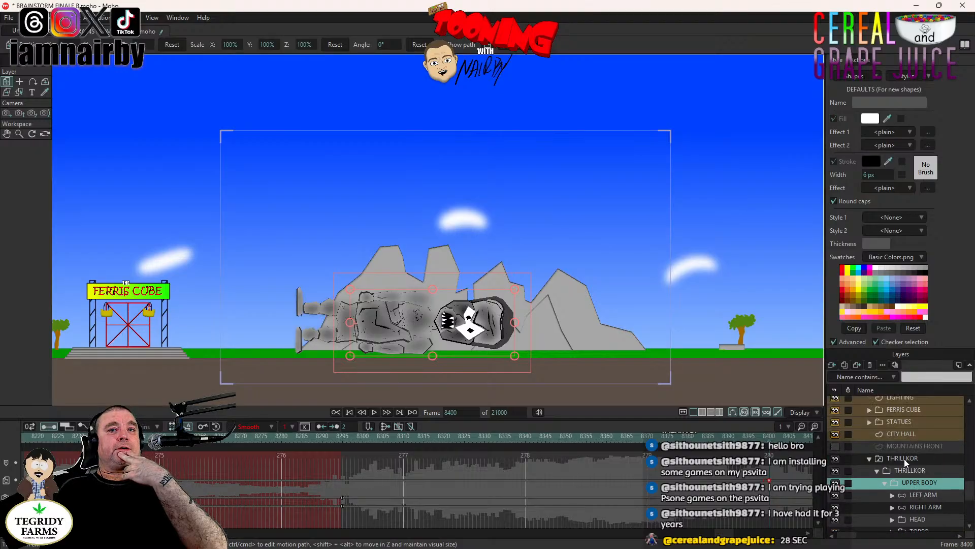
{"action": "left_click", "coordinate": [904, 459]}
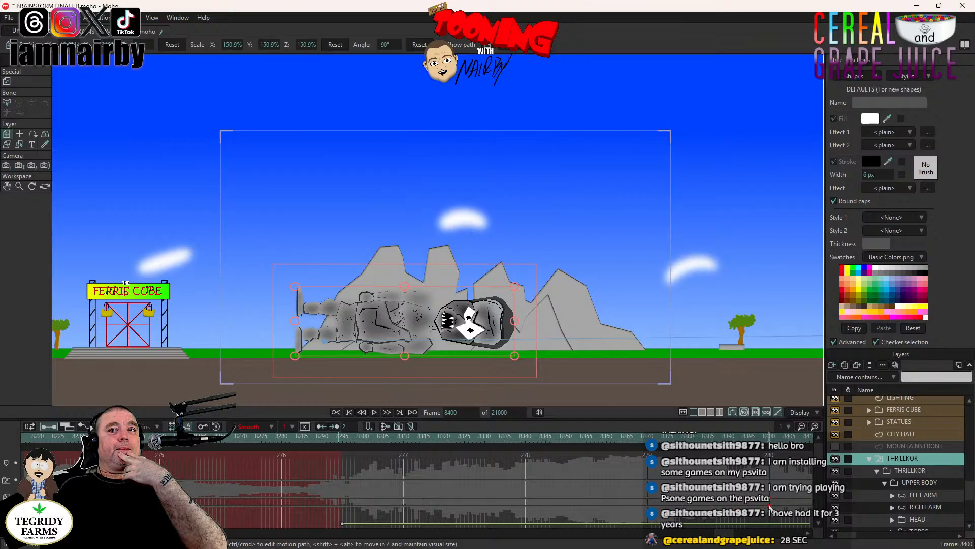
{"action": "scroll", "coordinate": [951, 524], "scroll_direction": "down", "scroll_amount": 2}
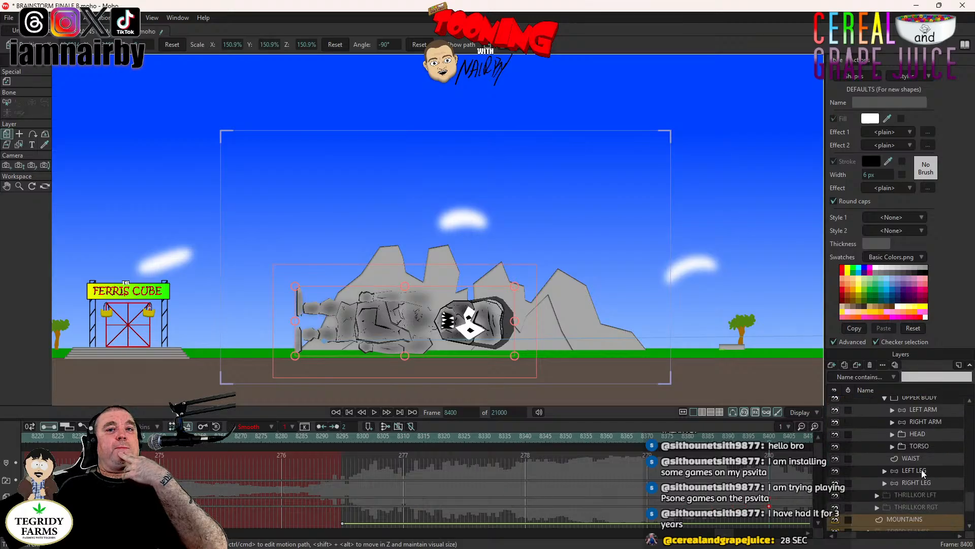
{"action": "left_click", "coordinate": [921, 471]}
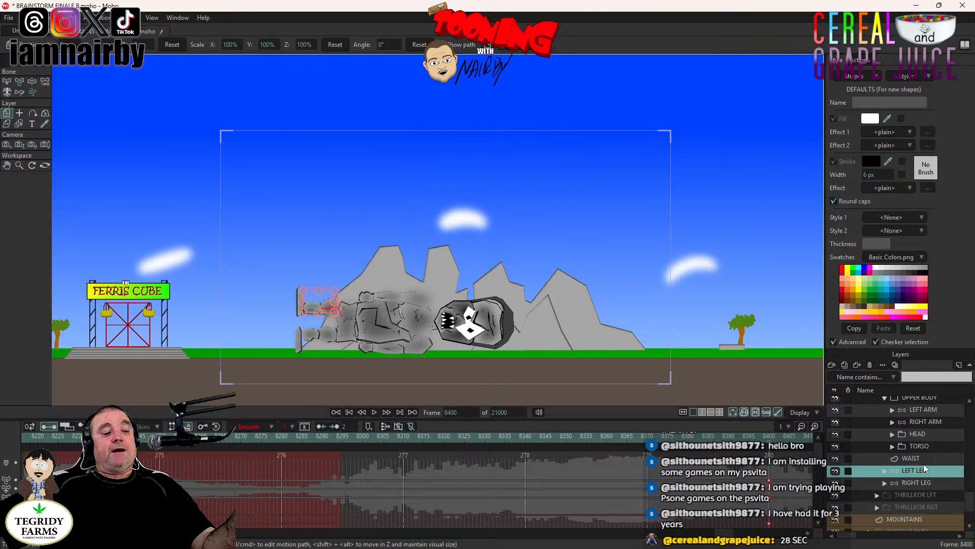
{"action": "key", "text": "ctrl+s"}
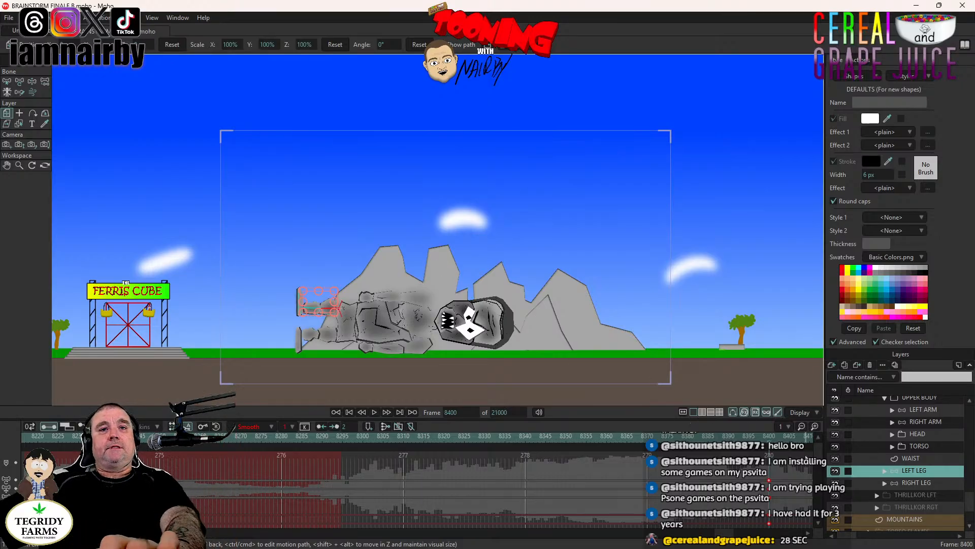
- Rotate the UPPER BODY layer to 25.8° at frame 8430 so THRILLKOR's torso rises from the ground
{"action": "left_click", "coordinate": [781, 437]}
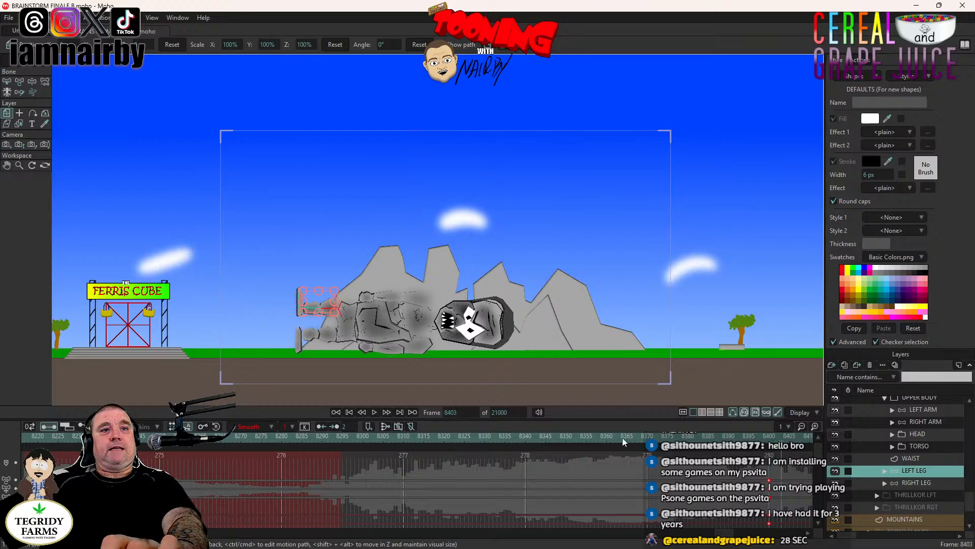
{"action": "scroll", "coordinate": [944, 477], "scroll_direction": "up", "scroll_amount": 2}
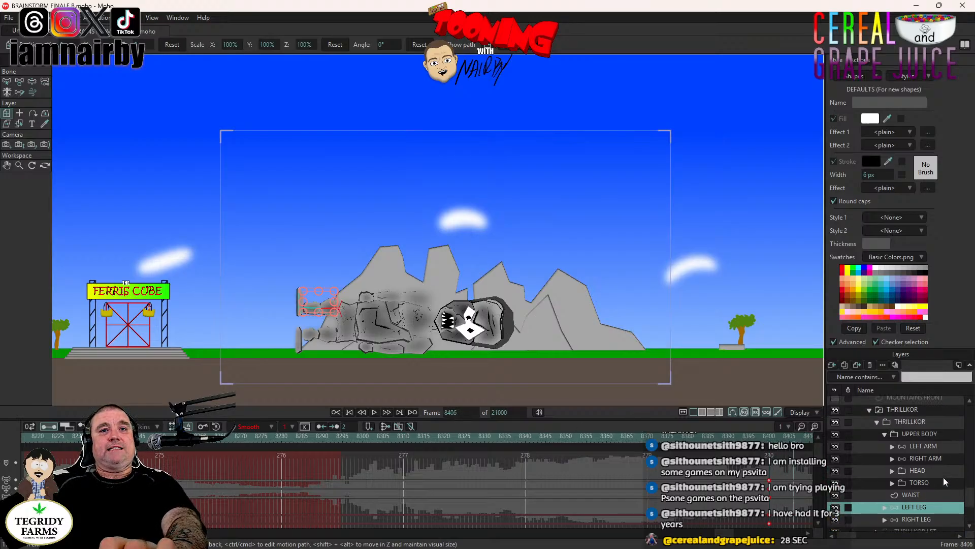
{"action": "scroll", "coordinate": [944, 477], "scroll_direction": "up", "scroll_amount": 1}
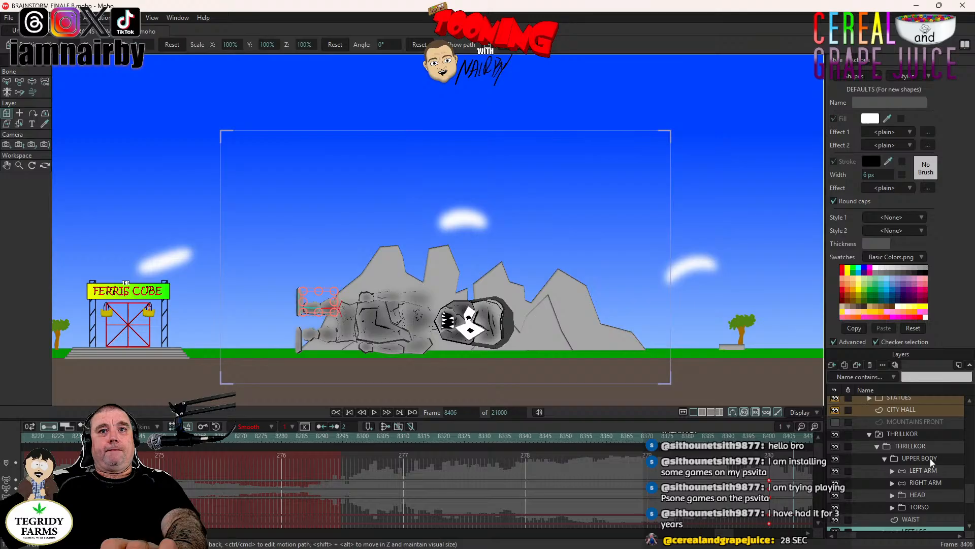
{"action": "left_click", "coordinate": [931, 458]}
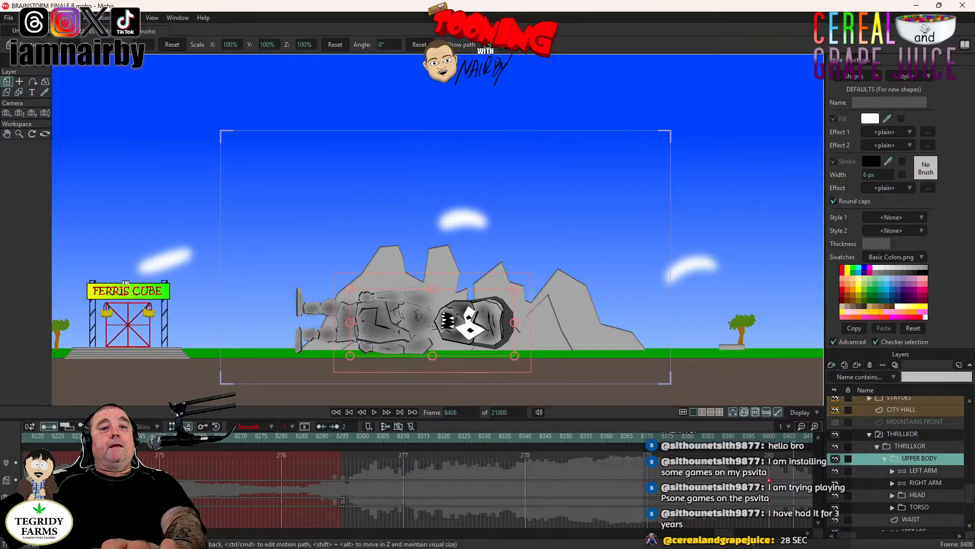
{"action": "left_click_drag", "start_coordinate": [725, 534], "coordinate": [732, 535]}
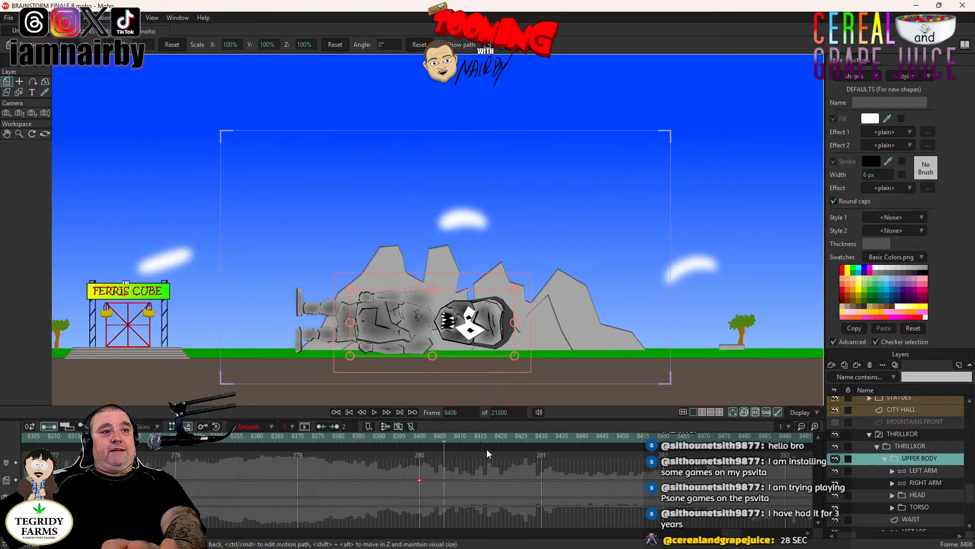
{"action": "left_click", "coordinate": [541, 438]}
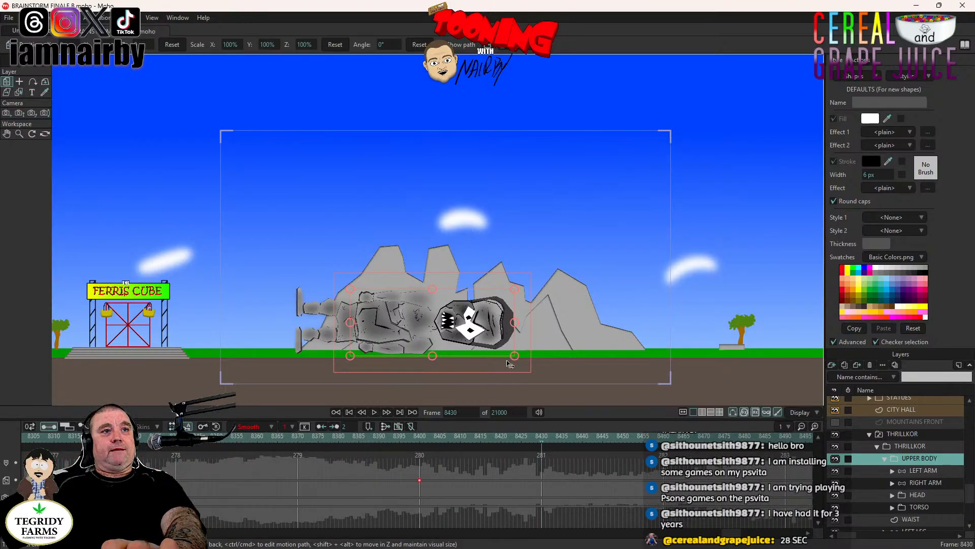
{"action": "left_click_drag", "start_coordinate": [502, 370], "coordinate": [497, 304]}
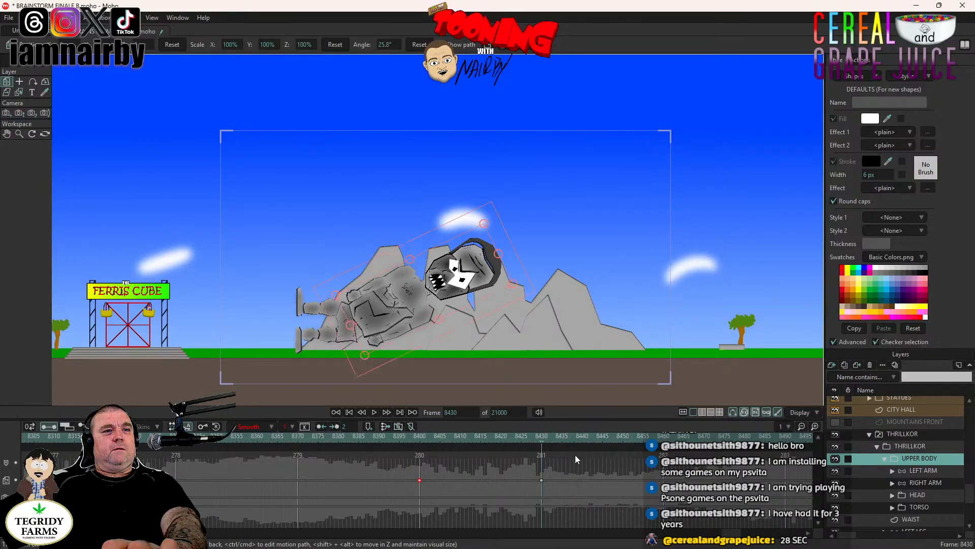
- Make the UPPER BODY keys at frames 8400 and 8430 linear, move the raised-pose key further along the timeline, and play back the rise
{"action": "left_click", "coordinate": [413, 434]}
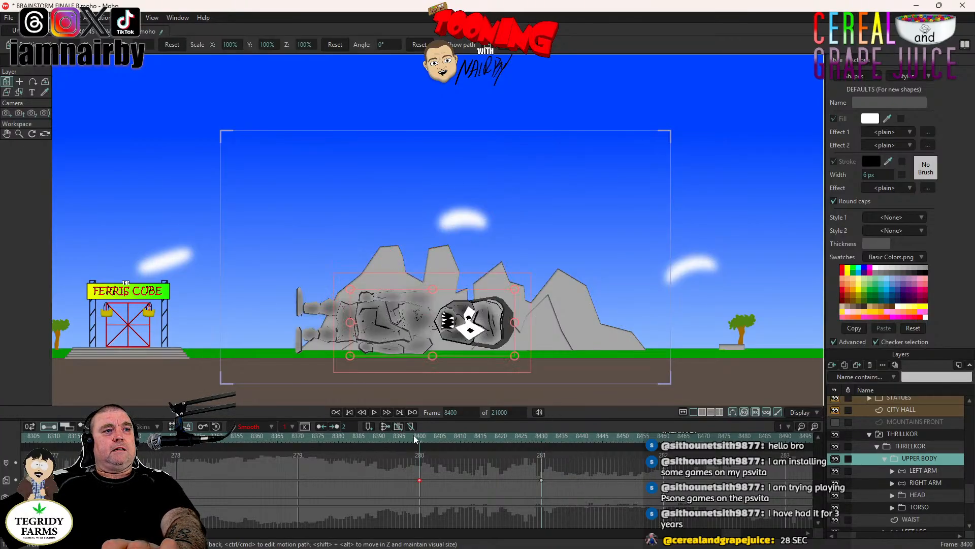
{"action": "left_click", "coordinate": [373, 410]}
{"action": "left_click", "coordinate": [373, 410]}
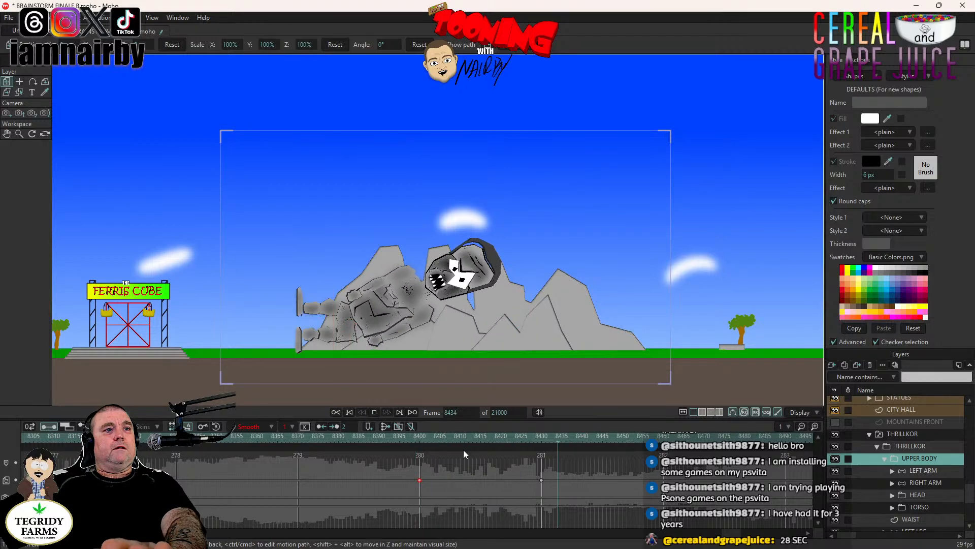
{"action": "right_click", "coordinate": [419, 480]}
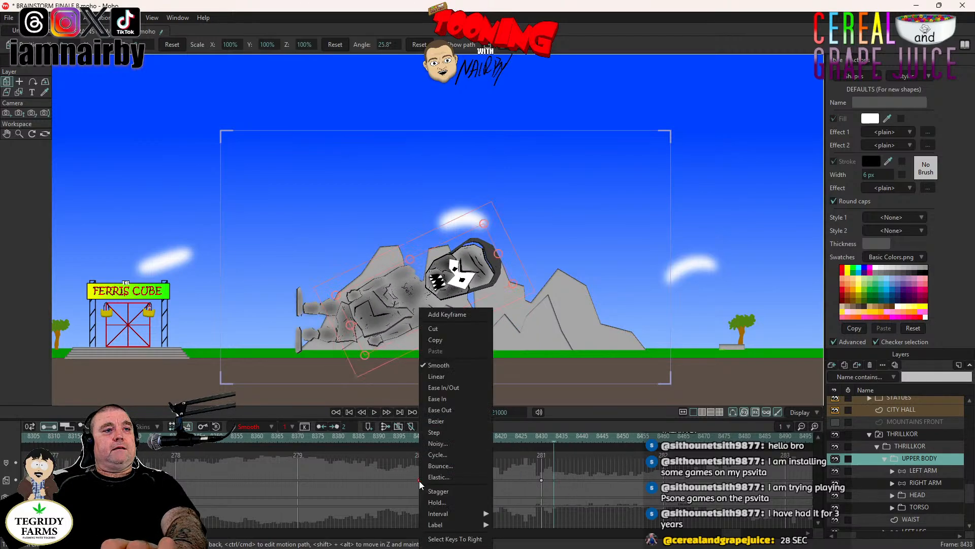
{"action": "left_click", "coordinate": [436, 376]}
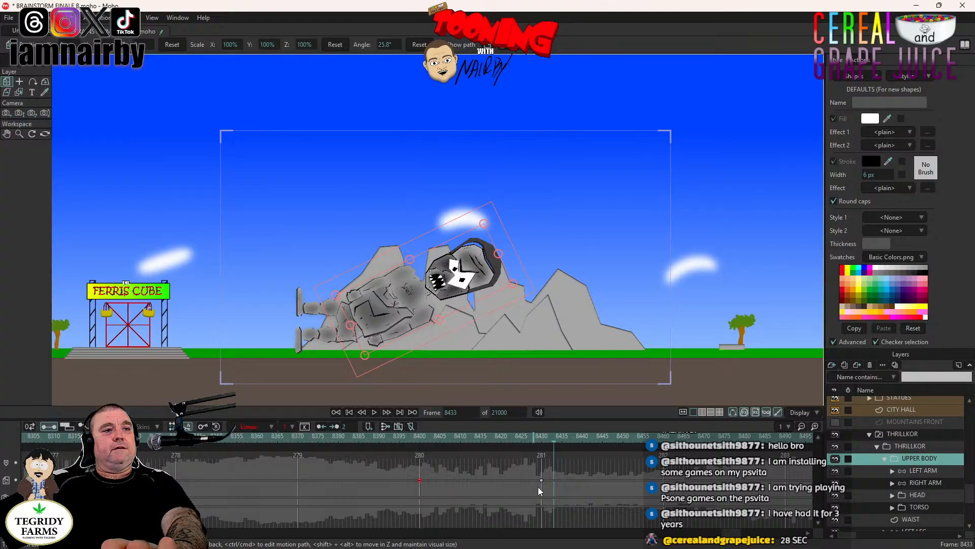
{"action": "right_click", "coordinate": [542, 481]}
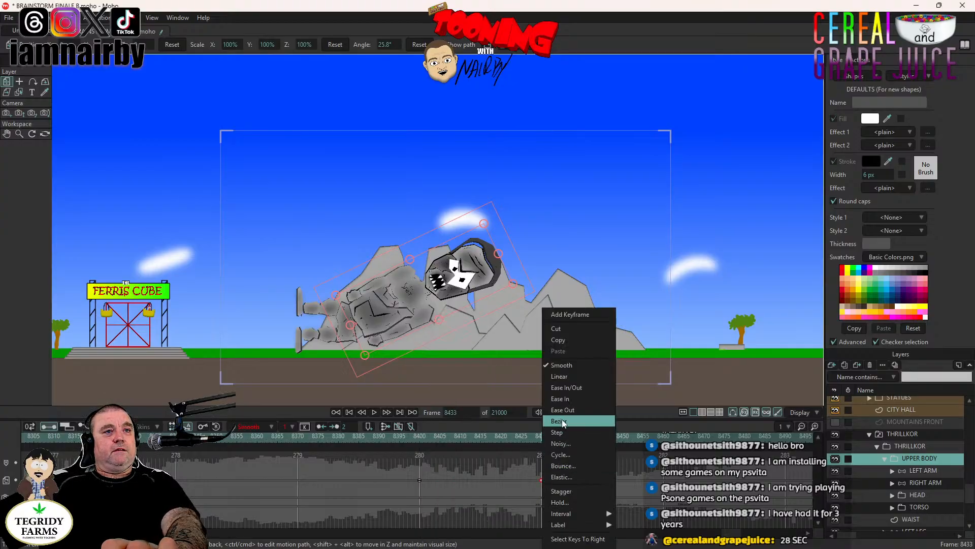
{"action": "left_click", "coordinate": [559, 376]}
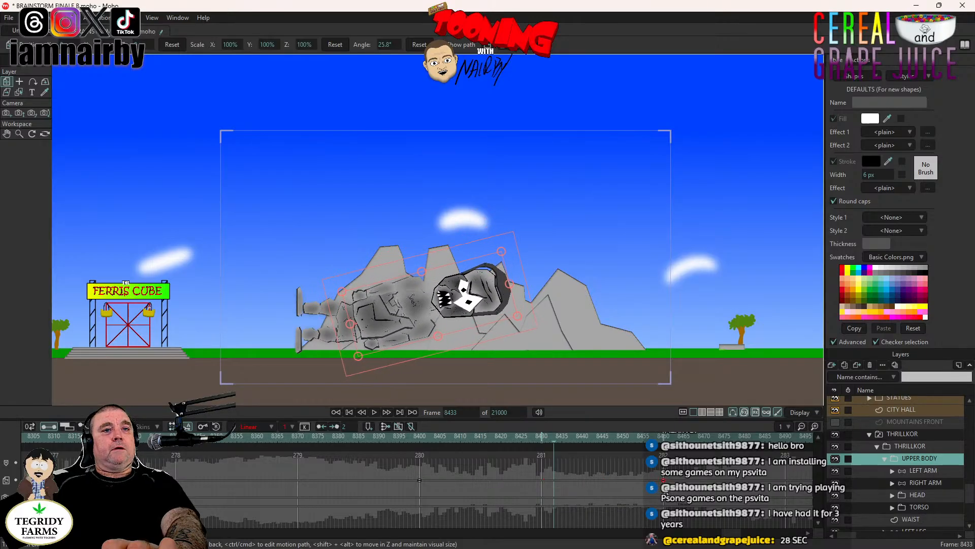
{"action": "left_click", "coordinate": [374, 412]}
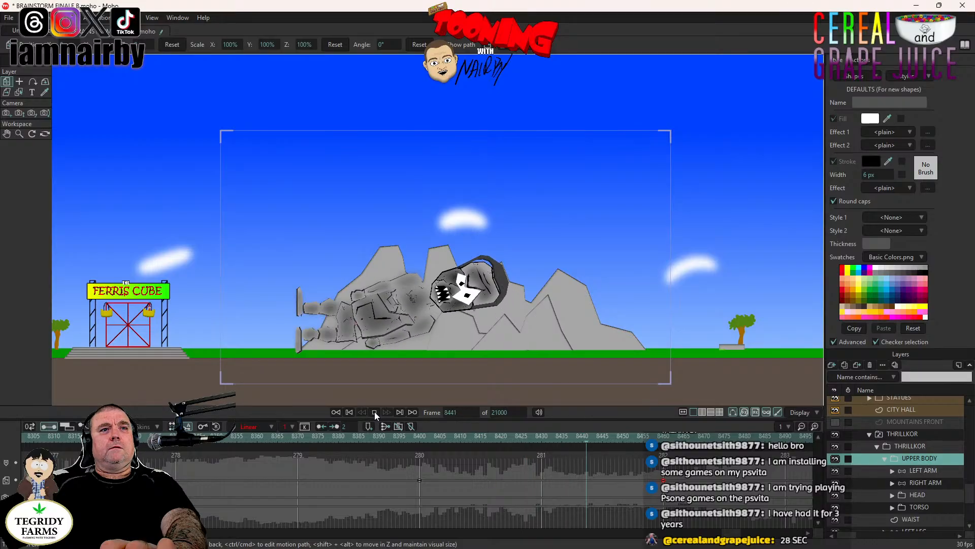
{"action": "left_click", "coordinate": [374, 412]}
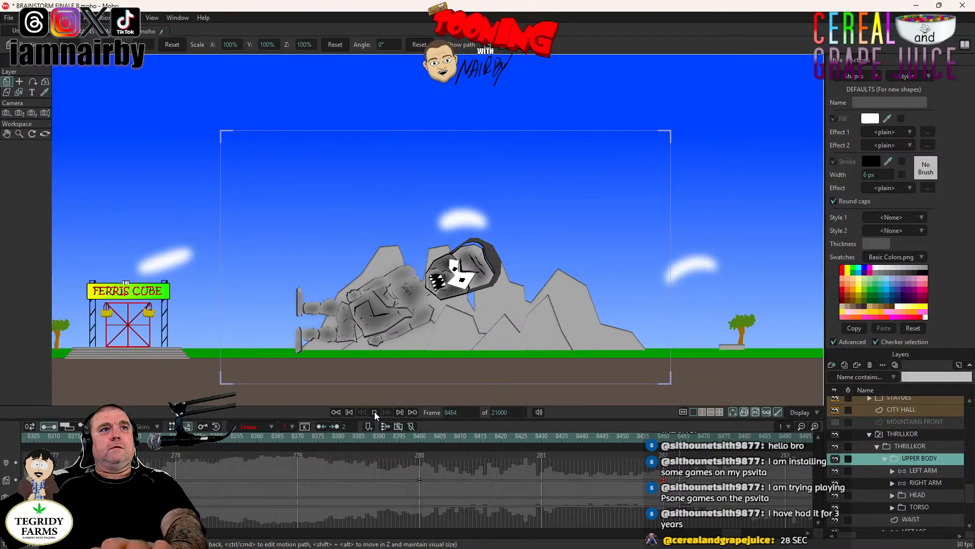
- Place a key for the HEAD layer at frame 8435, delete its key at frame 8400, and make the frame 8435 key linear
{"action": "left_click", "coordinate": [561, 435]}
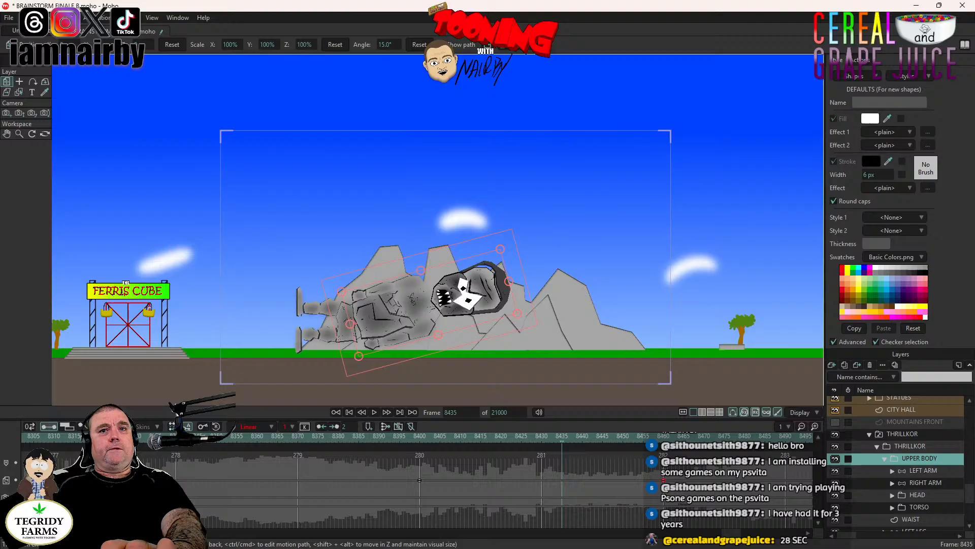
{"action": "left_click", "coordinate": [925, 494]}
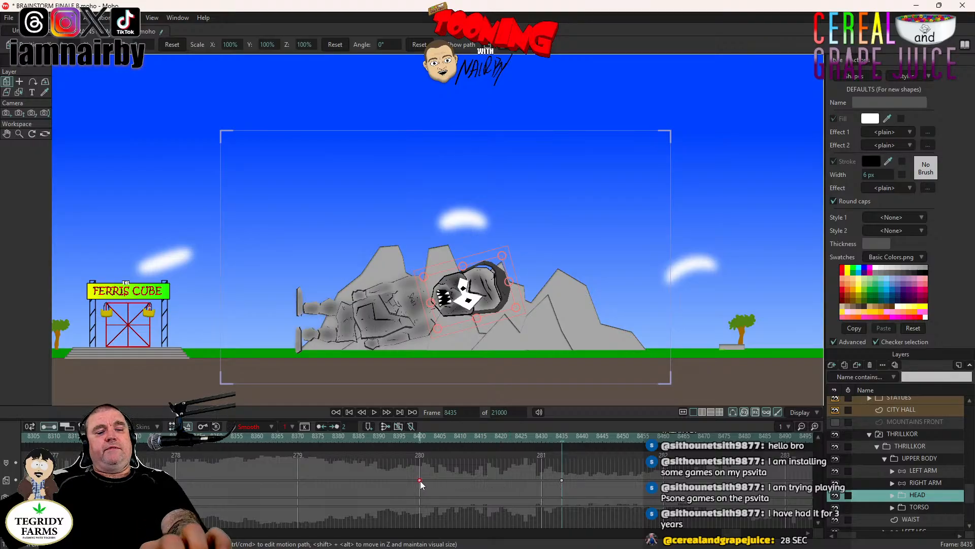
{"action": "key", "text": "Delete"}
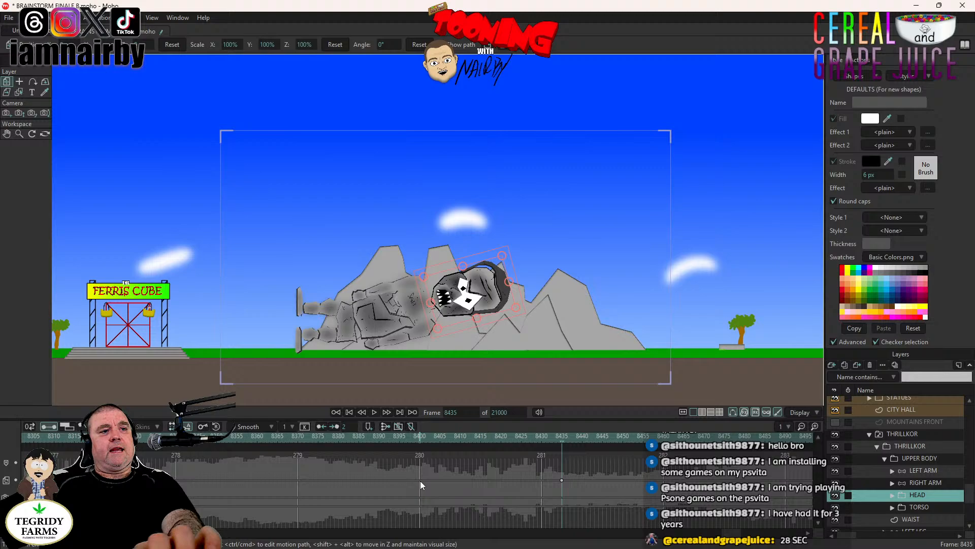
{"action": "right_click", "coordinate": [562, 479]}
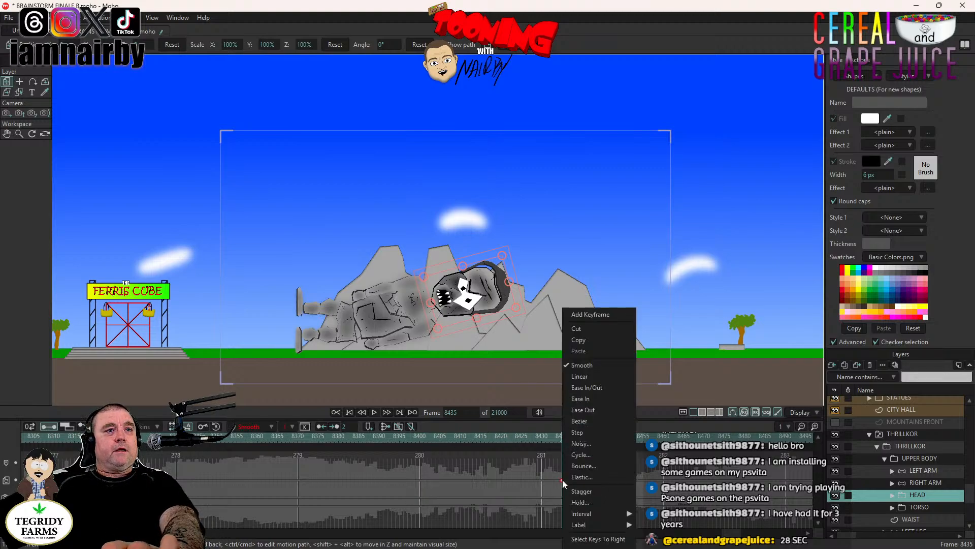
{"action": "left_click", "coordinate": [580, 376]}
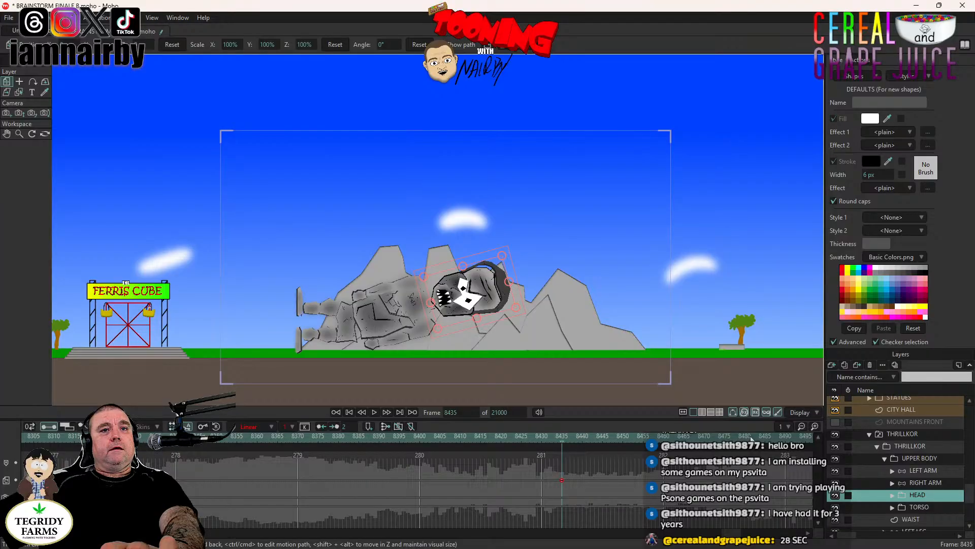
- Rotate the HEAD layer to 20.7° at frame 8482 with a linear key and play back THRILLKOR's head lift
{"action": "left_click", "coordinate": [752, 438]}
{"action": "left_click_drag", "start_coordinate": [493, 293], "coordinate": [487, 272]}
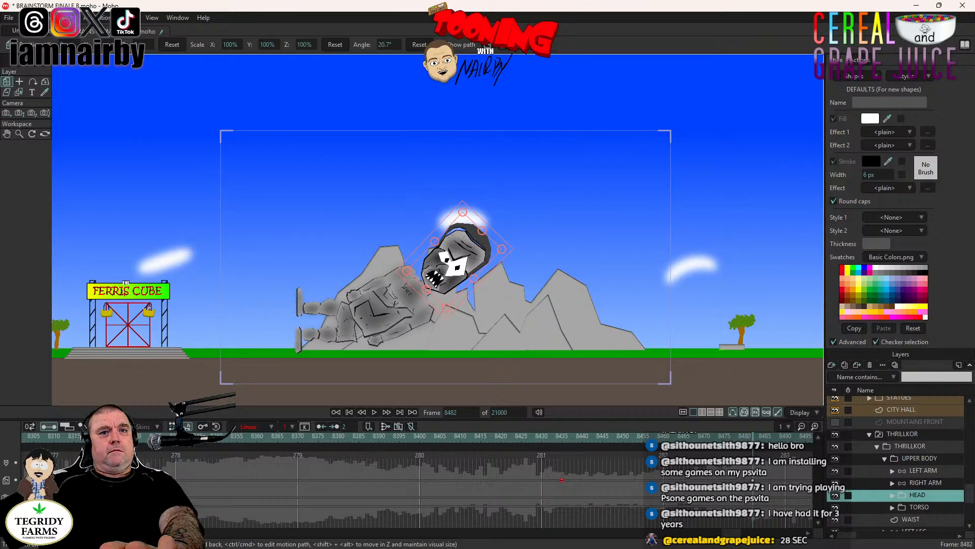
{"action": "right_click", "coordinate": [753, 480]}
{"action": "left_click", "coordinate": [613, 483]}
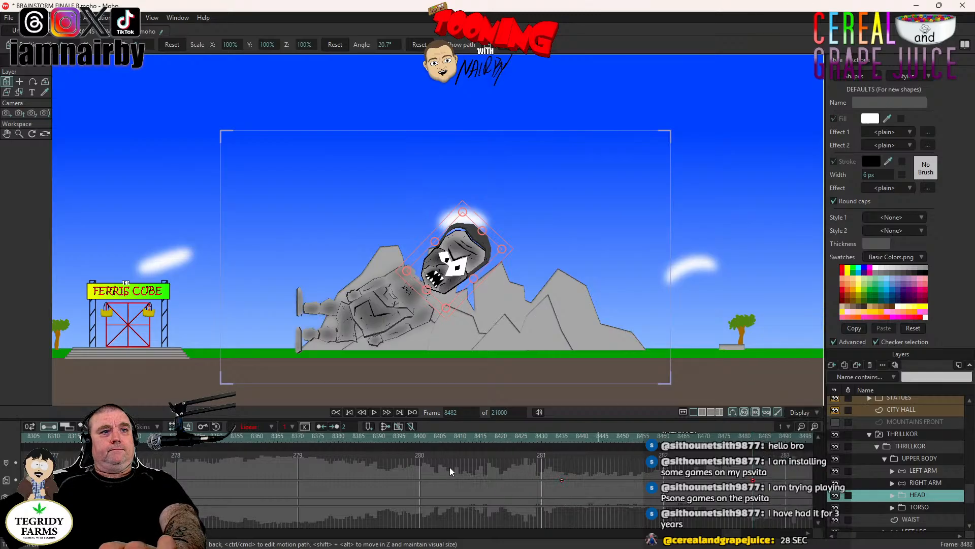
{"action": "left_click", "coordinate": [374, 412]}
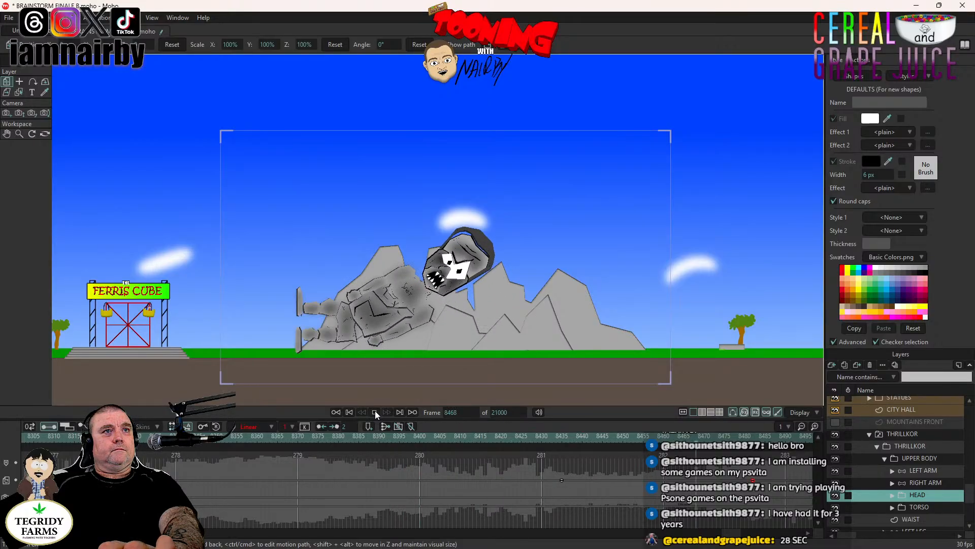
{"action": "left_click", "coordinate": [375, 412]}
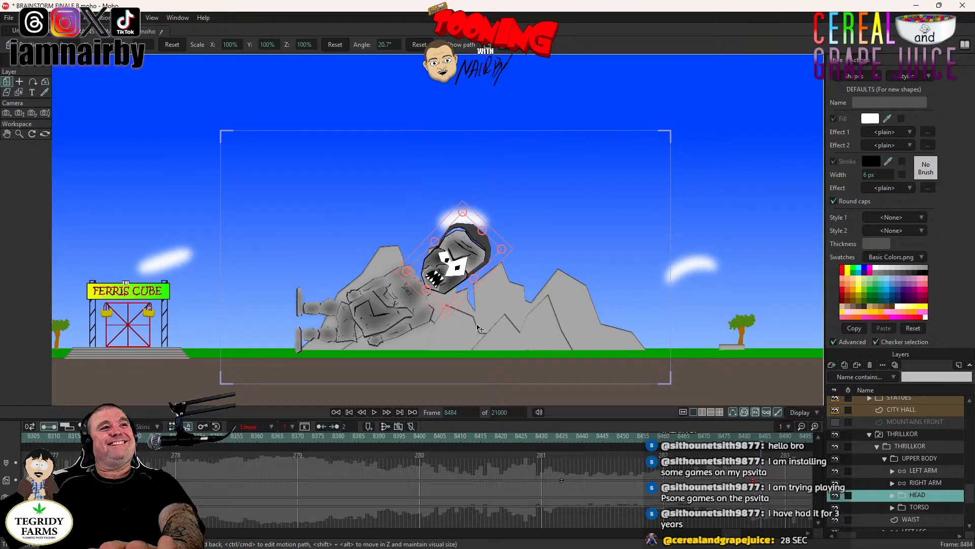
- Pose the LEFT ARM bones at frame 8478 so THRILLKOR's elbow bends and his forearm and hand point upward
{"action": "left_click", "coordinate": [561, 436]}
{"action": "scroll", "coordinate": [473, 325], "scroll_direction": "up", "scroll_amount": 3}
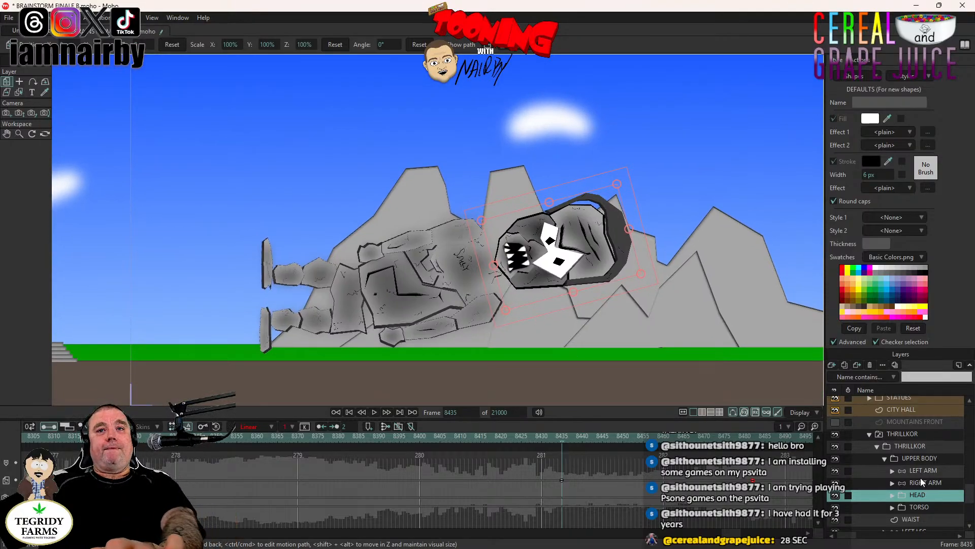
{"action": "left_click", "coordinate": [542, 437]}
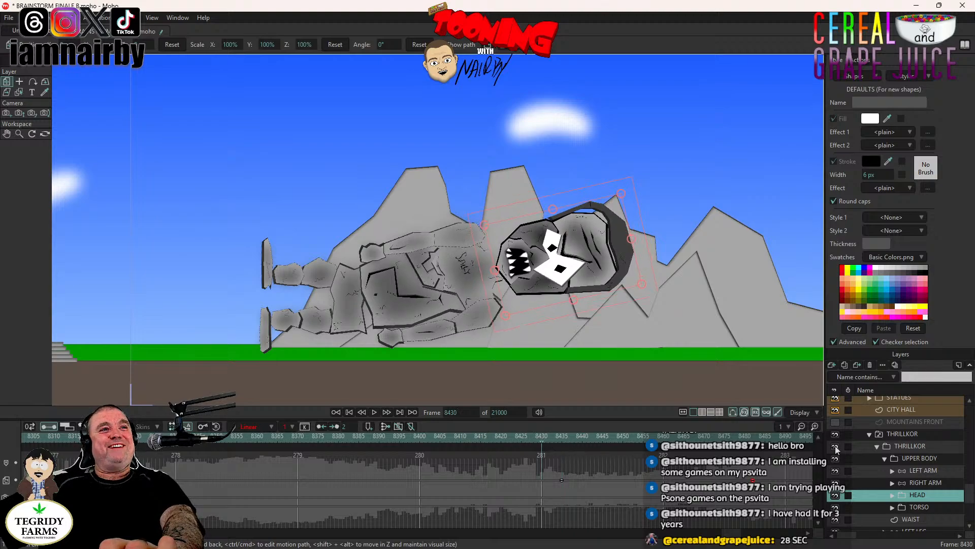
{"action": "left_click", "coordinate": [562, 437]}
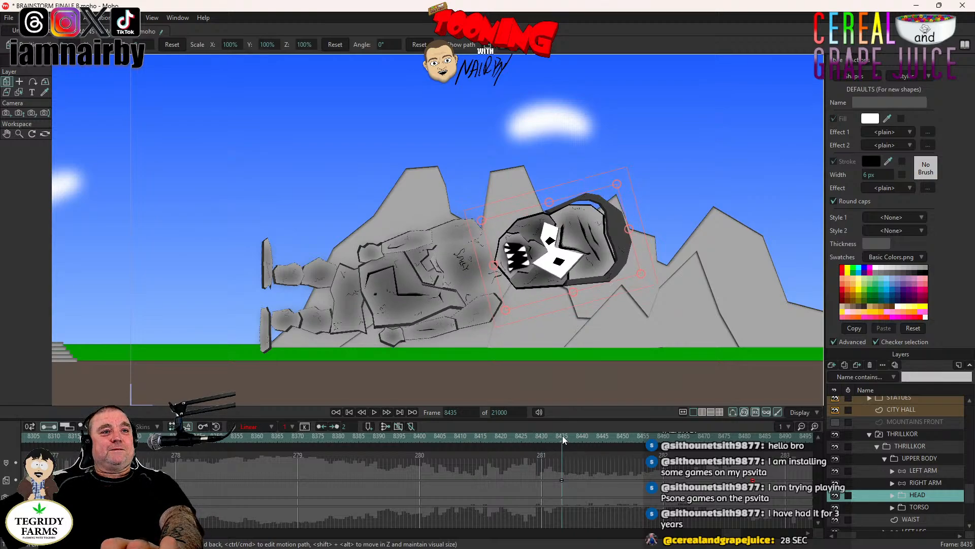
{"action": "left_click", "coordinate": [917, 459]}
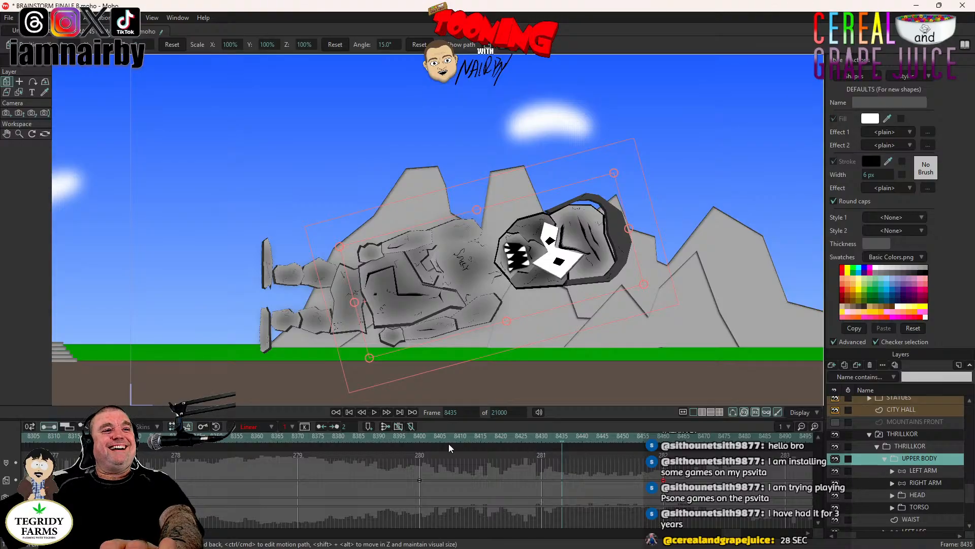
{"action": "left_click", "coordinate": [419, 438]}
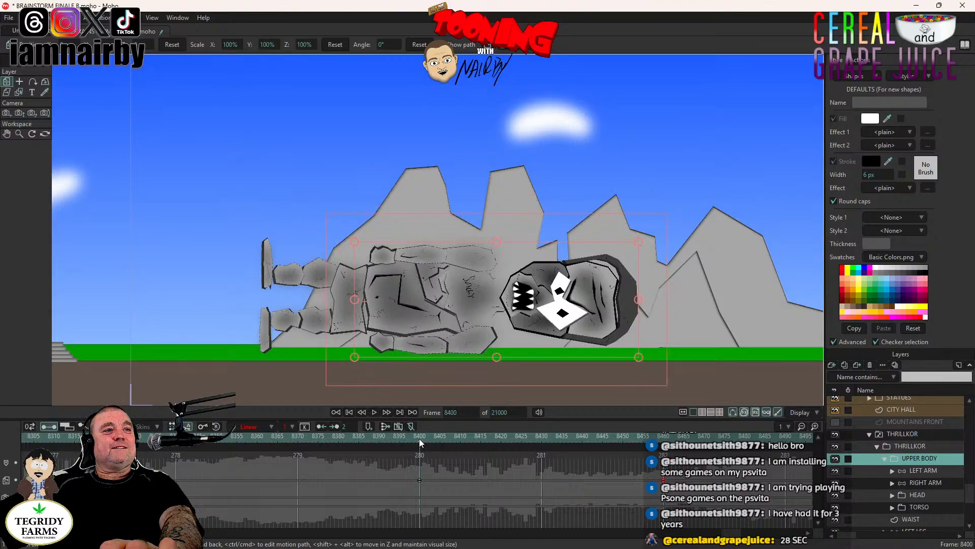
{"action": "left_click", "coordinate": [931, 473]}
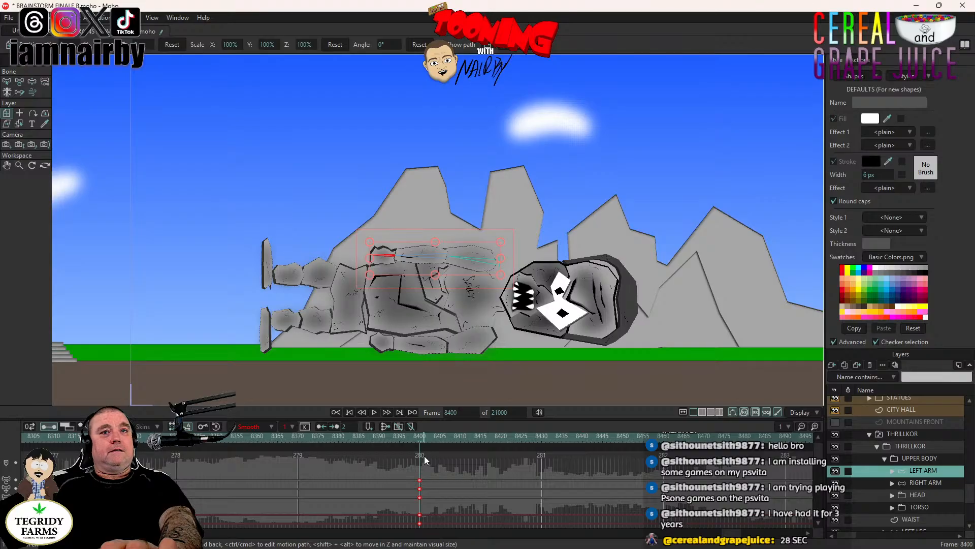
{"action": "left_click", "coordinate": [33, 82]}
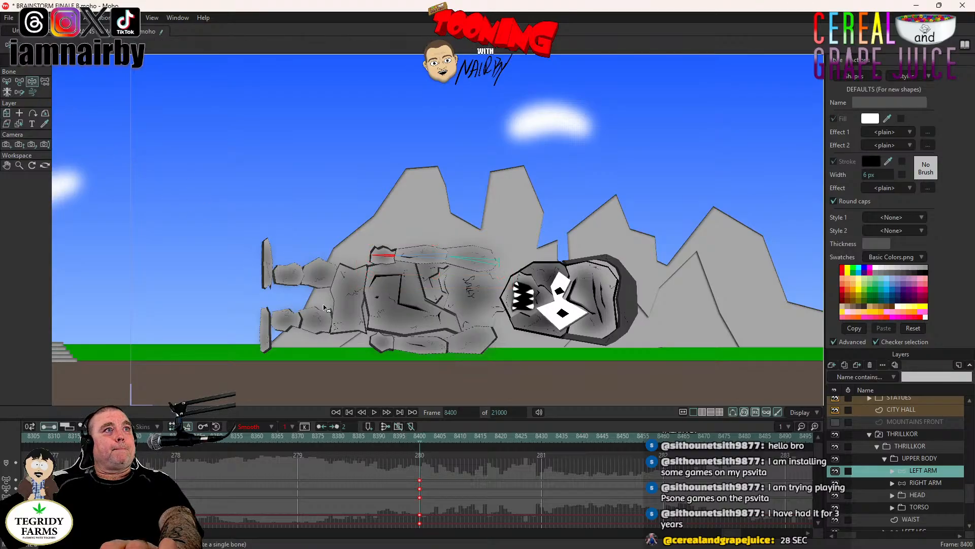
{"action": "left_click", "coordinate": [374, 412]}
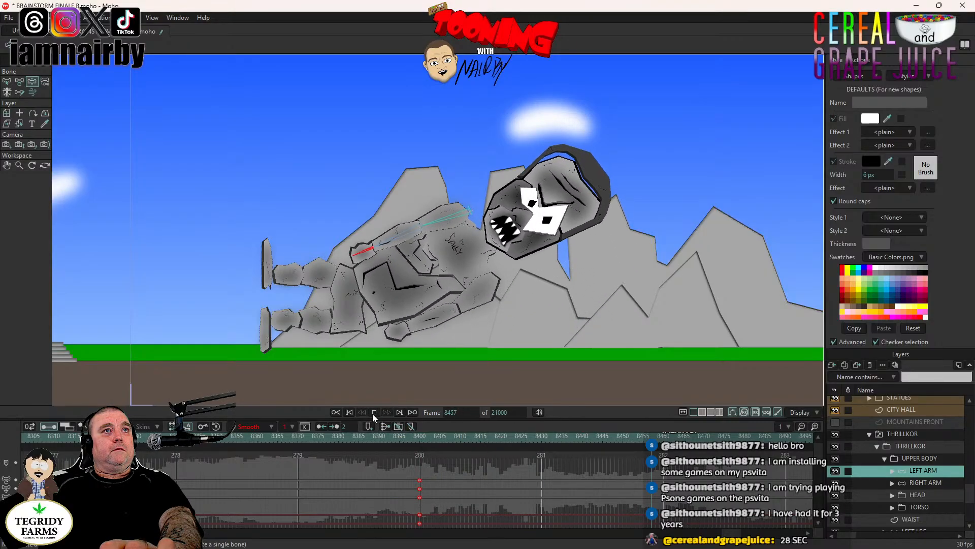
{"action": "key", "text": "space"}
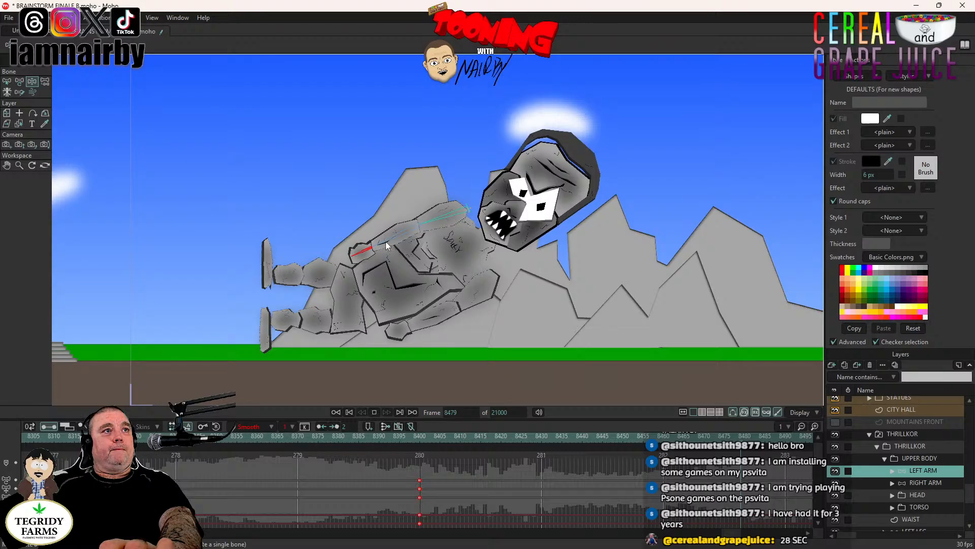
{"action": "left_click_drag", "start_coordinate": [384, 247], "coordinate": [376, 155]}
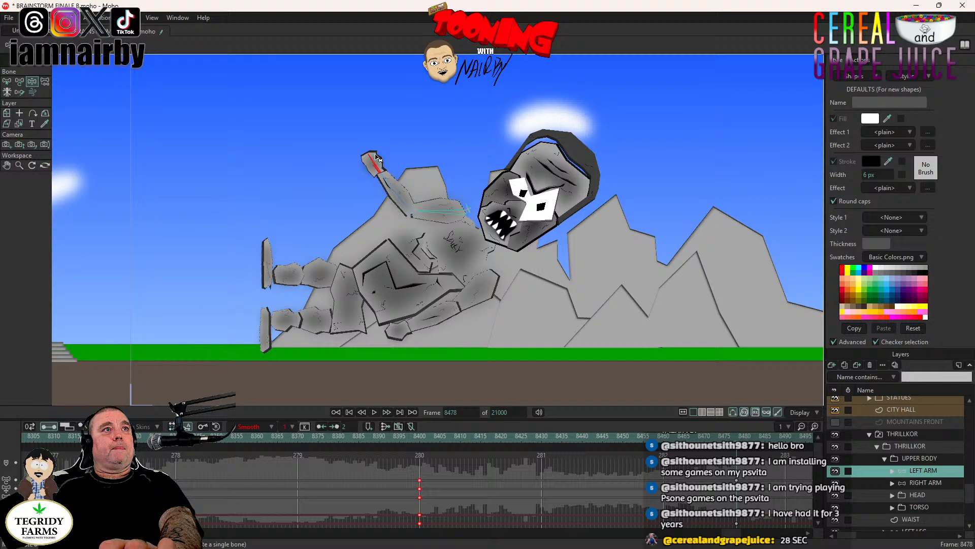
- Make the LEFT ARM keys at frames 8400 and 8478 linear and play back the arm raise
{"action": "right_click", "coordinate": [421, 489]}
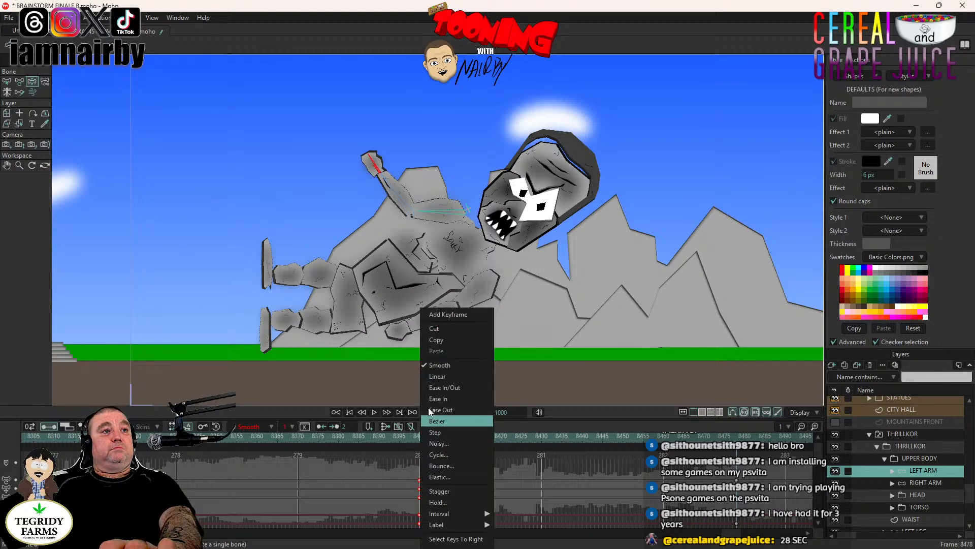
{"action": "left_click", "coordinate": [440, 376]}
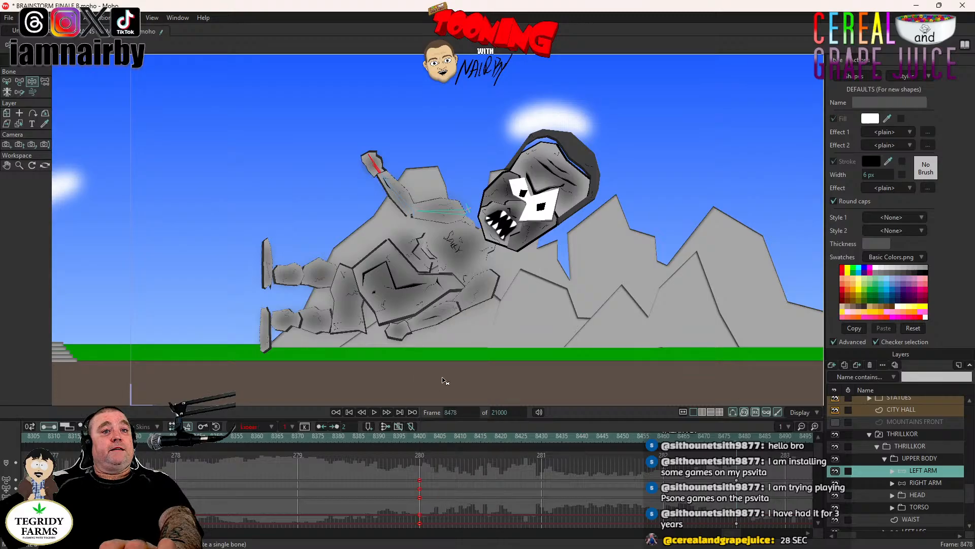
{"action": "left_click_drag", "start_coordinate": [757, 470], "coordinate": [731, 534]}
{"action": "right_click", "coordinate": [735, 533]}
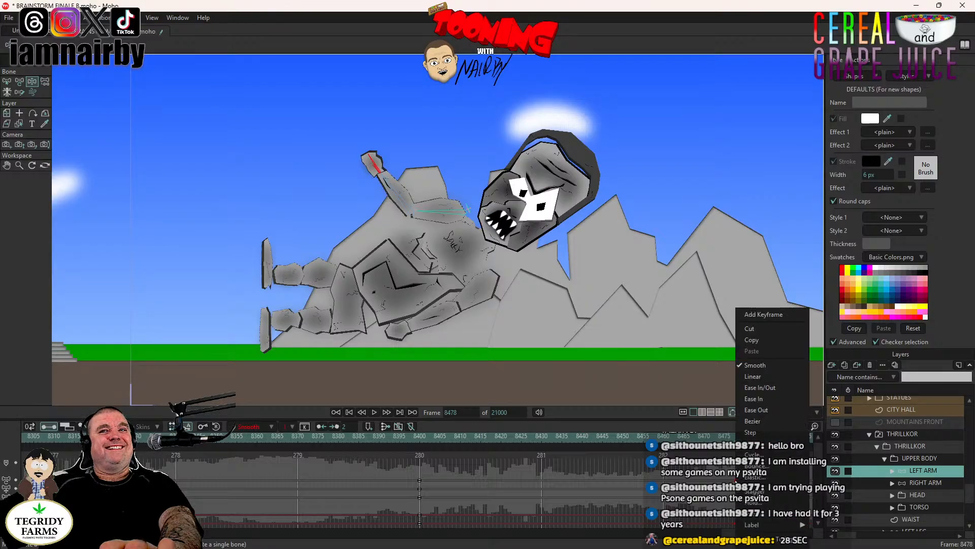
{"action": "left_click", "coordinate": [753, 376]}
{"action": "left_click", "coordinate": [390, 436]}
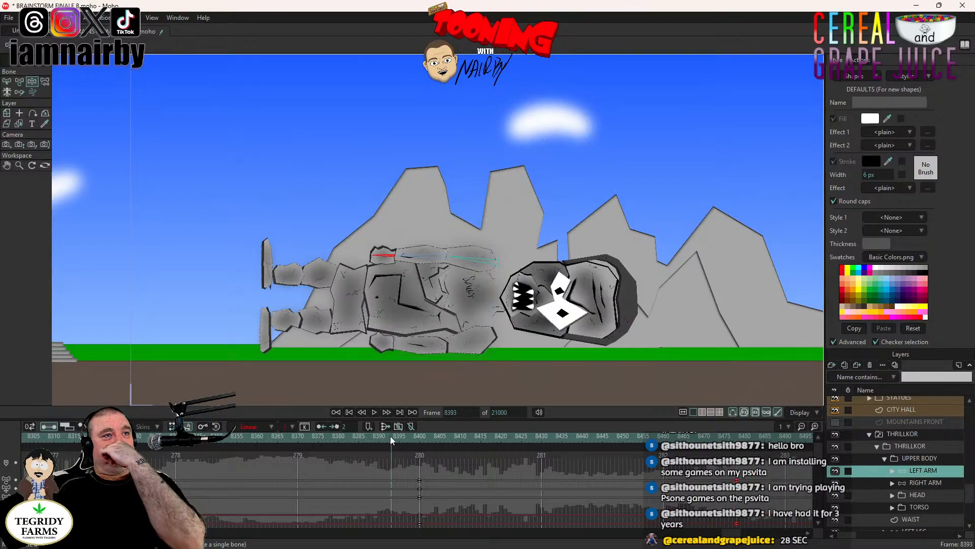
{"action": "left_click", "coordinate": [376, 412]}
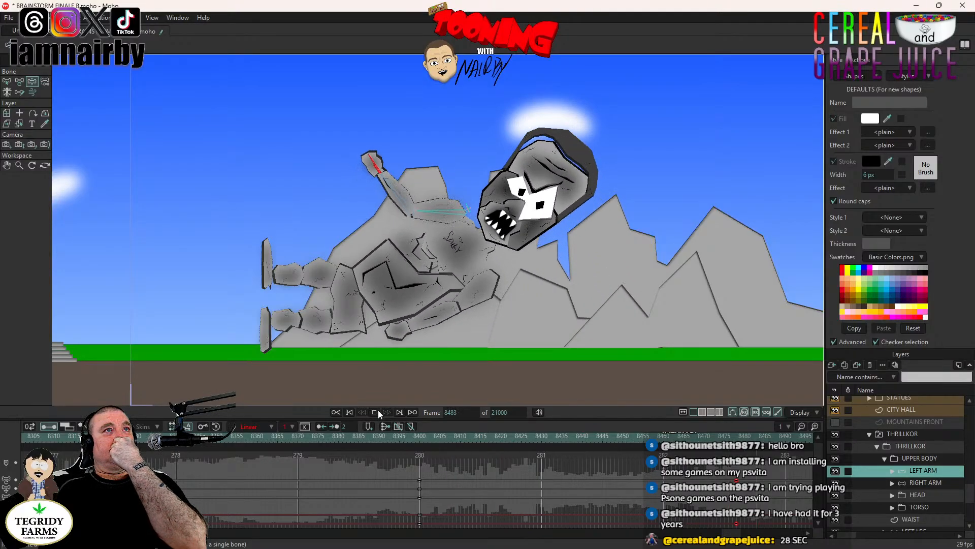
{"action": "left_click", "coordinate": [378, 411]}
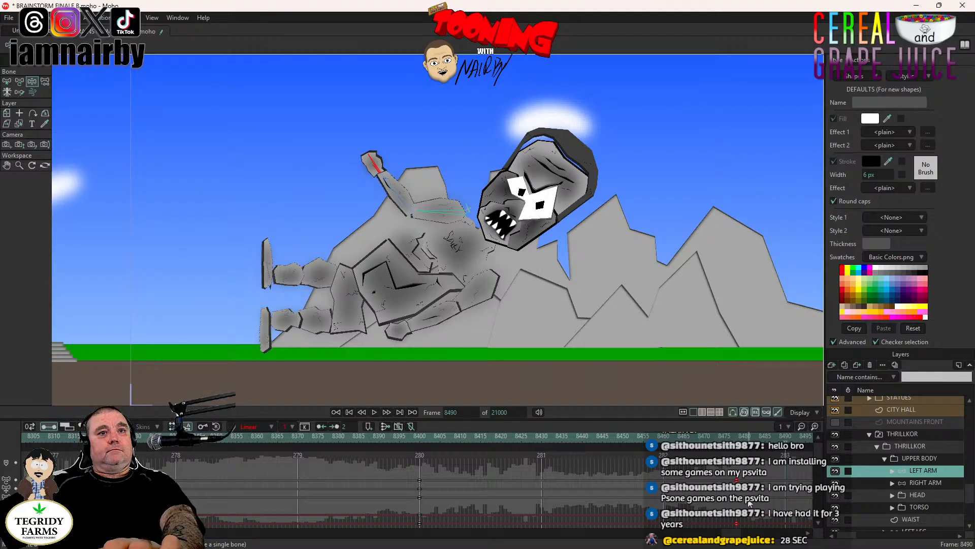
- Pose the LEFT LEG bones at frame 8466 so THRILLKOR's knee bends and his lower leg folds down toward the ground
{"action": "left_click", "coordinate": [419, 435]}
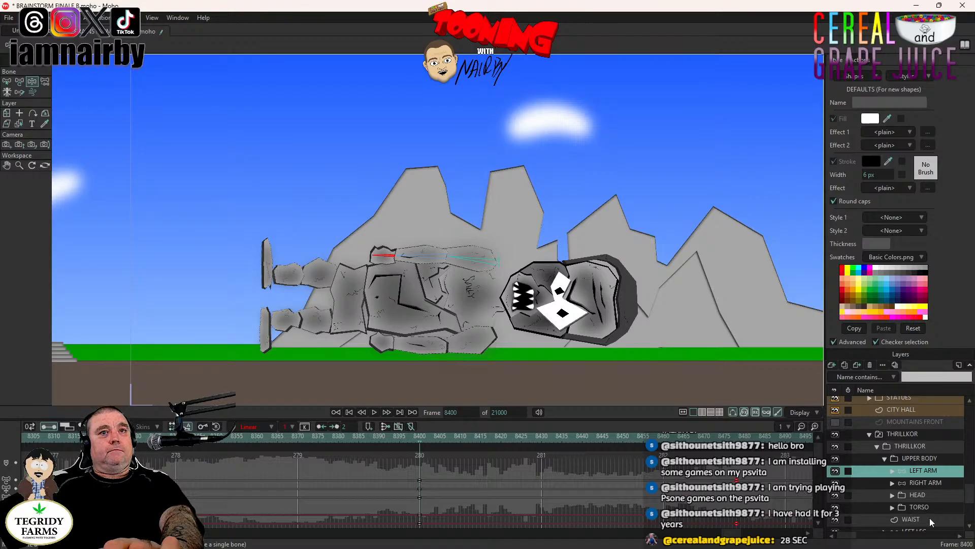
{"action": "scroll", "coordinate": [916, 492], "scroll_direction": "down", "scroll_amount": 2}
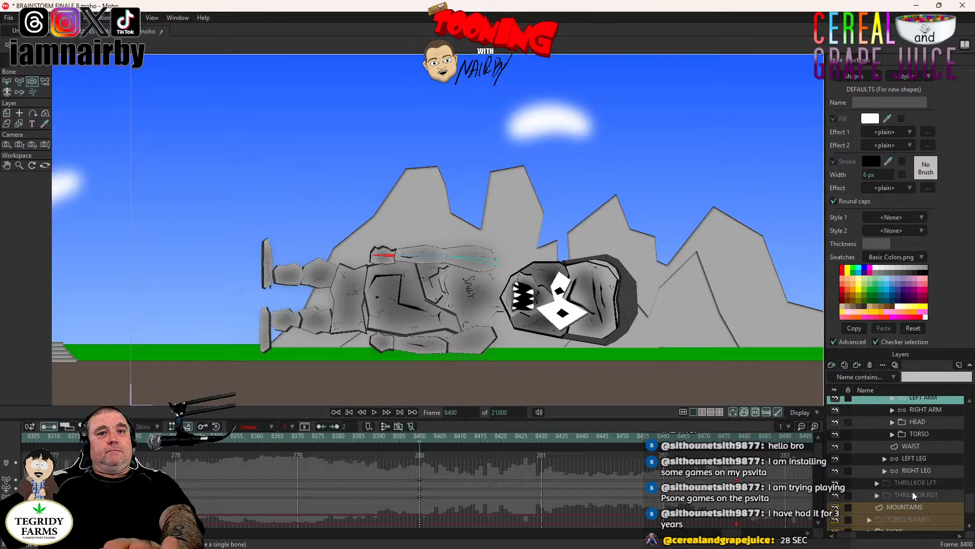
{"action": "scroll", "coordinate": [913, 492], "scroll_direction": "down", "scroll_amount": 2}
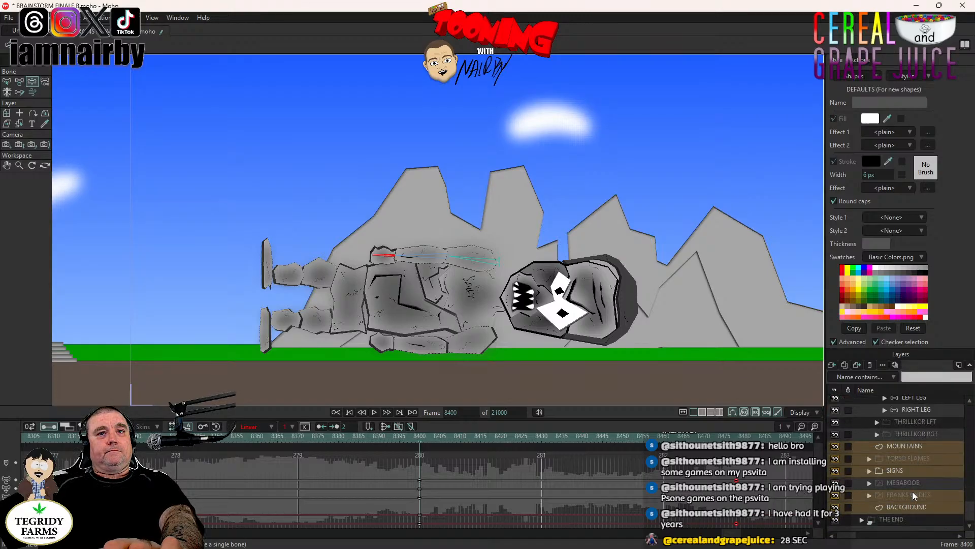
{"action": "scroll", "coordinate": [912, 491], "scroll_direction": "up", "scroll_amount": 2}
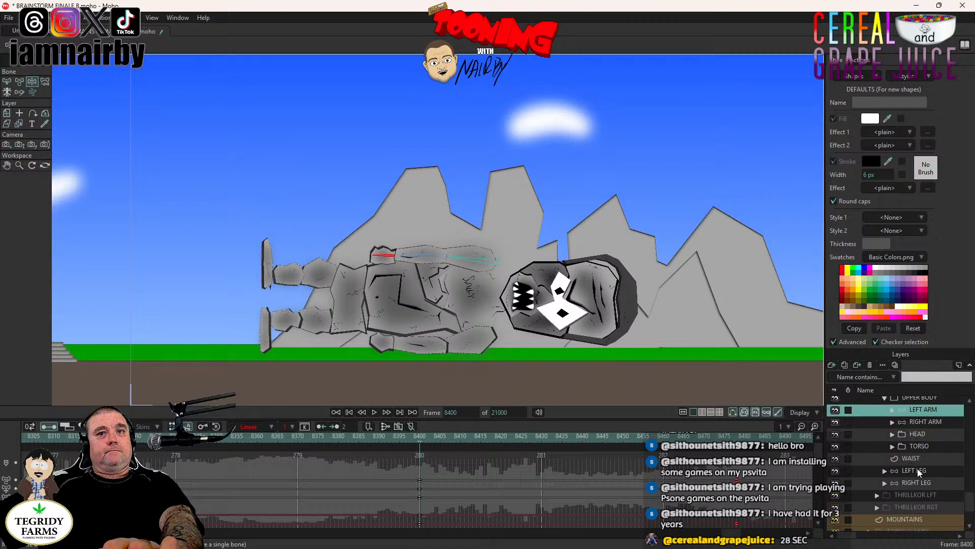
{"action": "left_click", "coordinate": [917, 469]}
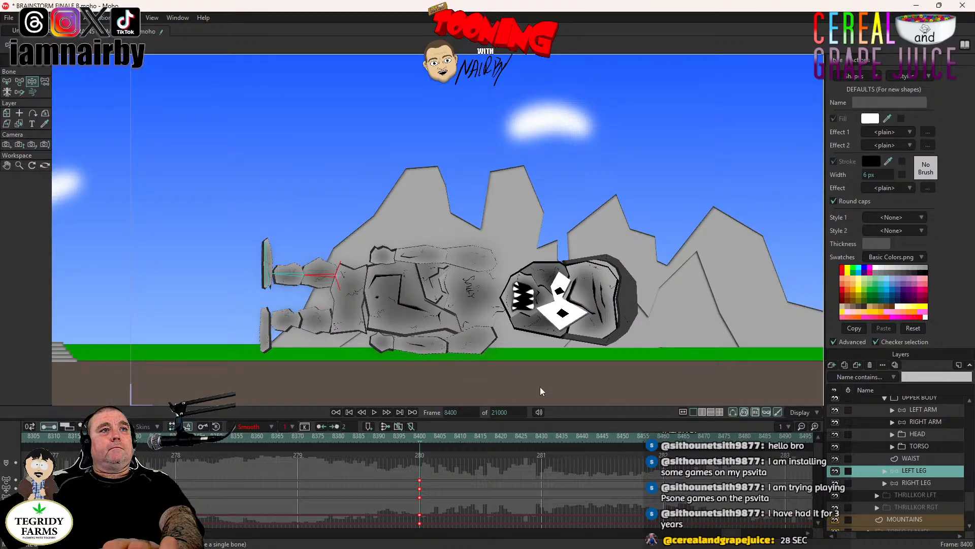
{"action": "left_click", "coordinate": [689, 437]}
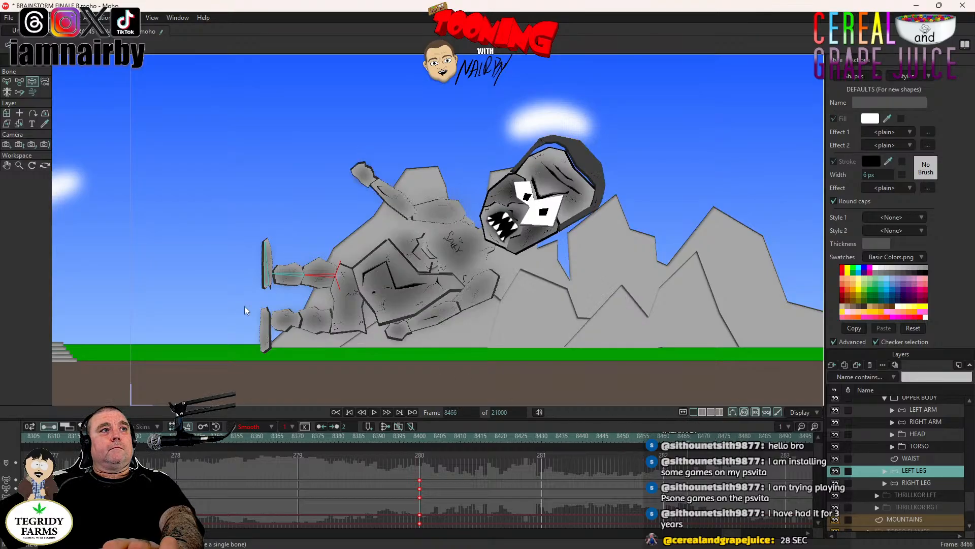
{"action": "left_click_drag", "start_coordinate": [286, 278], "coordinate": [307, 319]}
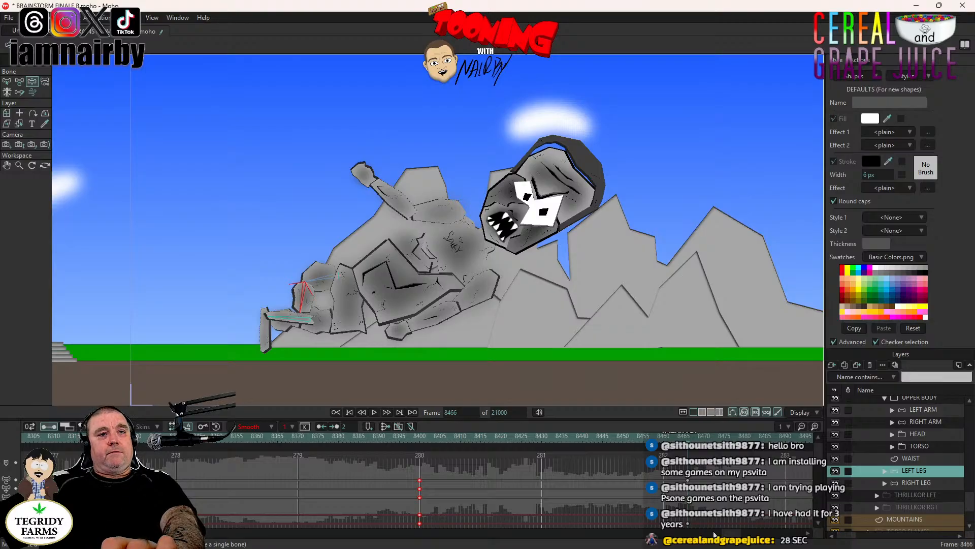
- Pose the RIGHT LEG bones at frame 8466 with the knee and foot angled to the ground, checking the pose against MOUNTAINS FRONT
{"action": "left_click", "coordinate": [917, 483]}
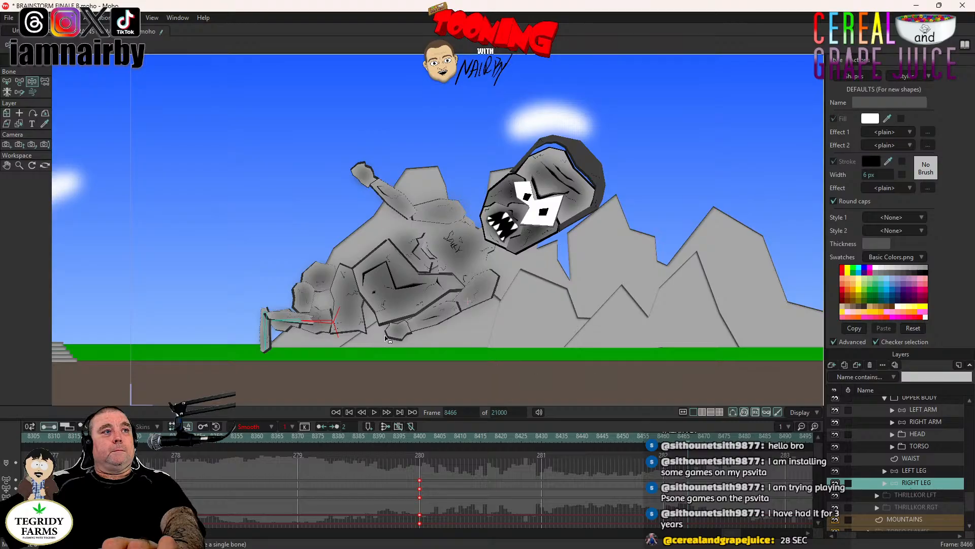
{"action": "mouse_move", "coordinate": [287, 327]}
{"action": "left_mouse_down"}
{"action": "mouse_move", "coordinate": [293, 355]}
{"action": "mouse_move", "coordinate": [276, 358]}
{"action": "mouse_move", "coordinate": [300, 376]}
{"action": "mouse_move", "coordinate": [272, 341]}
{"action": "mouse_move", "coordinate": [282, 336]}
{"action": "left_mouse_up"}
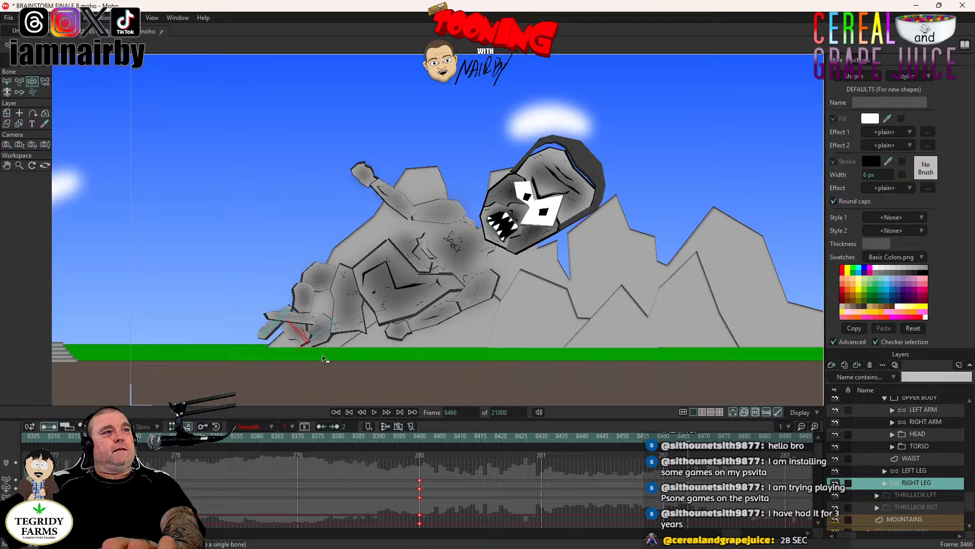
{"action": "scroll", "coordinate": [865, 458], "scroll_direction": "up", "scroll_amount": 4}
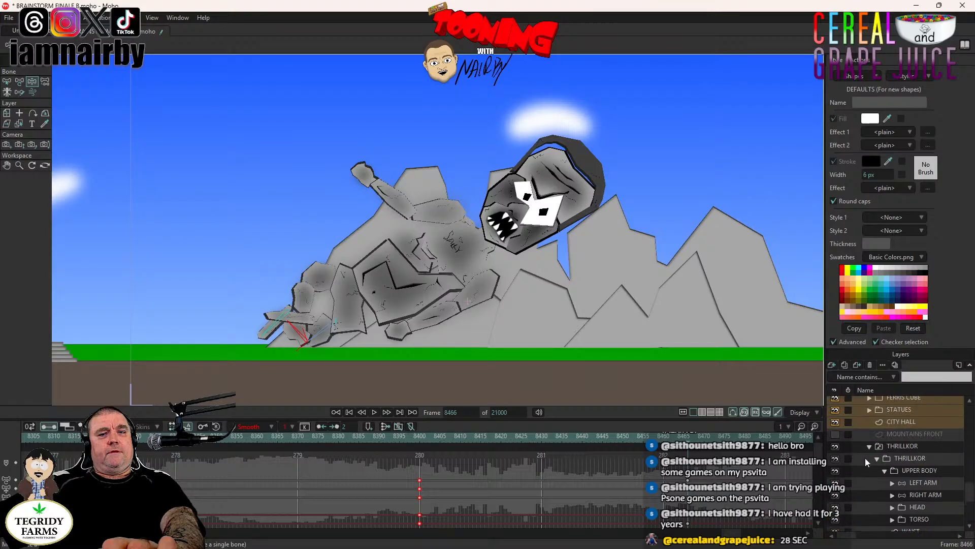
{"action": "left_click", "coordinate": [835, 497]}
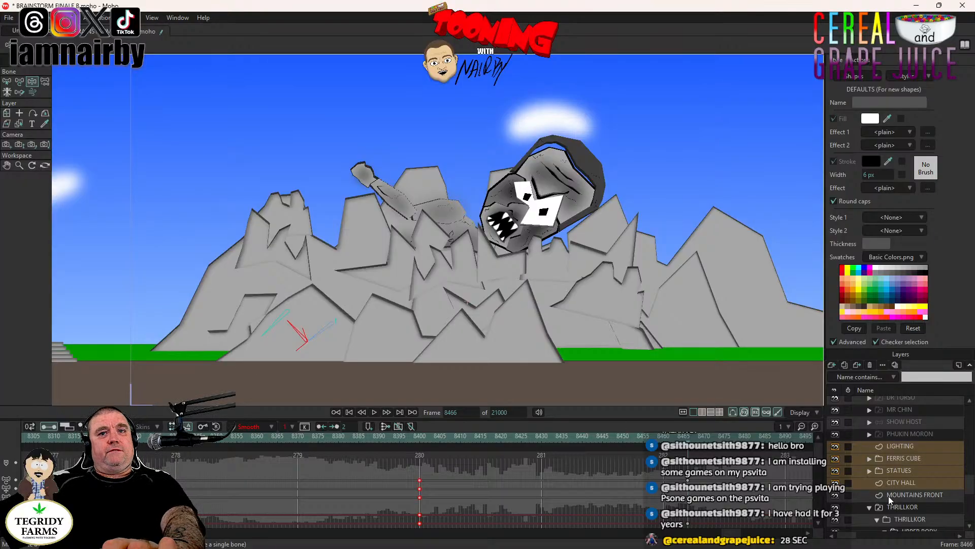
{"action": "left_click", "coordinate": [837, 495]}
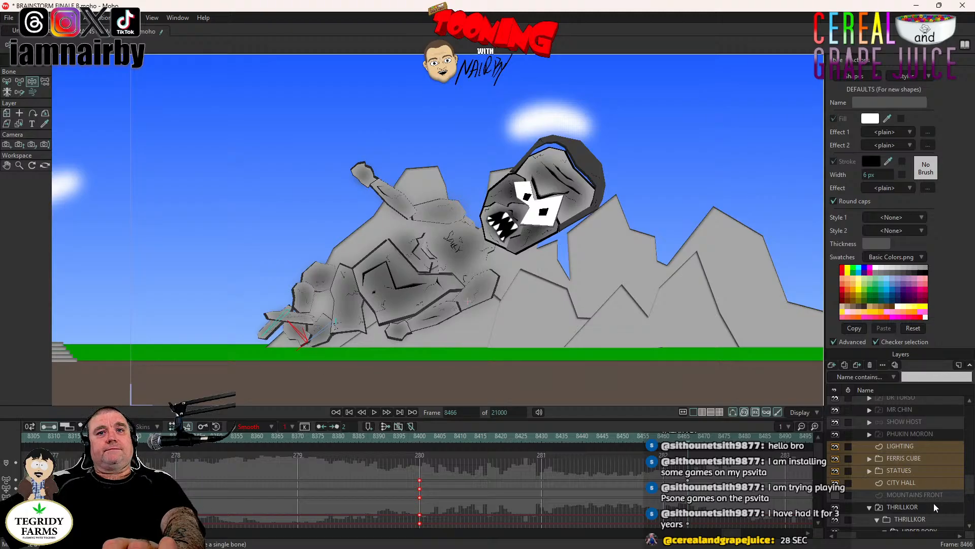
{"action": "scroll", "coordinate": [931, 507], "scroll_direction": "down", "scroll_amount": 4}
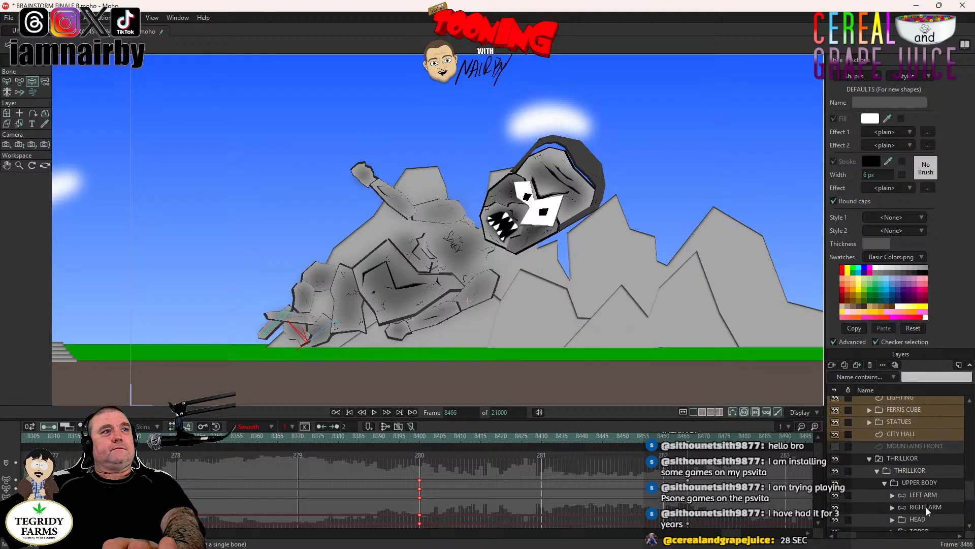
{"action": "scroll", "coordinate": [926, 504], "scroll_direction": "down", "scroll_amount": 5}
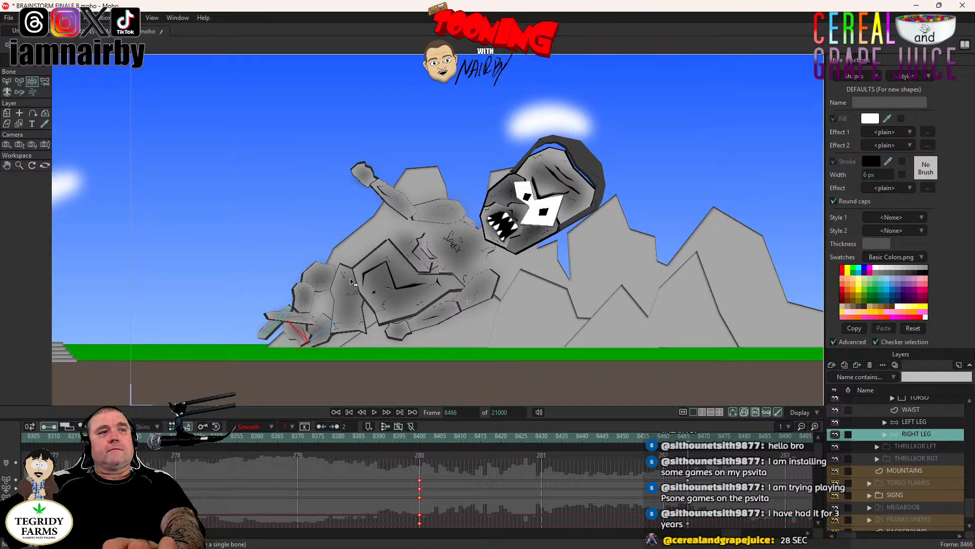
{"action": "left_click_drag", "start_coordinate": [311, 339], "coordinate": [299, 339]}
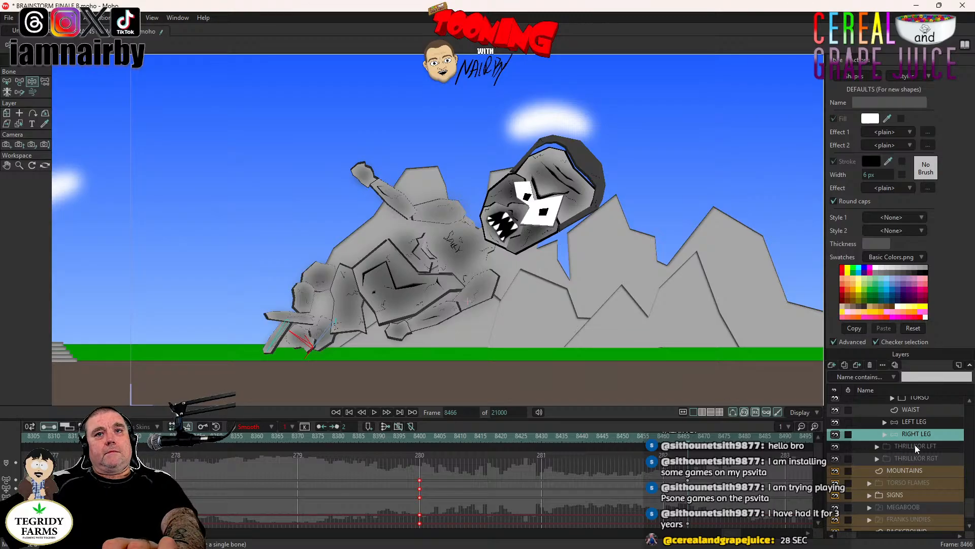
- Pose the RIGHT ARM bones at frame 8466 so the upper arm hangs down and the forearm lies flat along the ground
{"action": "scroll", "coordinate": [920, 457], "scroll_direction": "up", "scroll_amount": 2}
{"action": "left_click", "coordinate": [922, 423]}
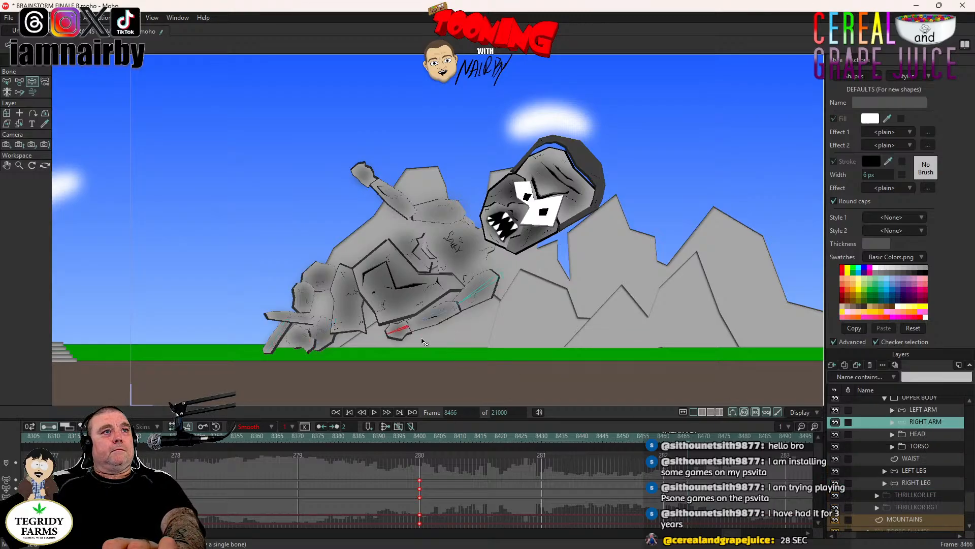
{"action": "left_click_drag", "start_coordinate": [422, 332], "coordinate": [455, 324]}
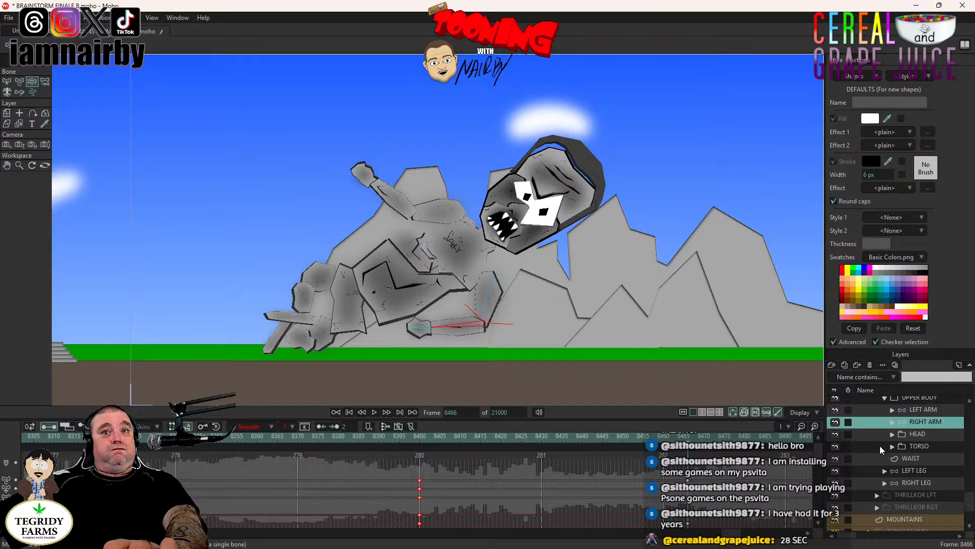
- Show the MOUNTAINS FRONT layer and play back THRILLKOR's awakening from frame 8371
{"action": "scroll", "coordinate": [898, 481], "scroll_direction": "up", "scroll_amount": 2}
{"action": "scroll", "coordinate": [884, 468], "scroll_direction": "up", "scroll_amount": 4}
{"action": "left_click", "coordinate": [835, 434]}
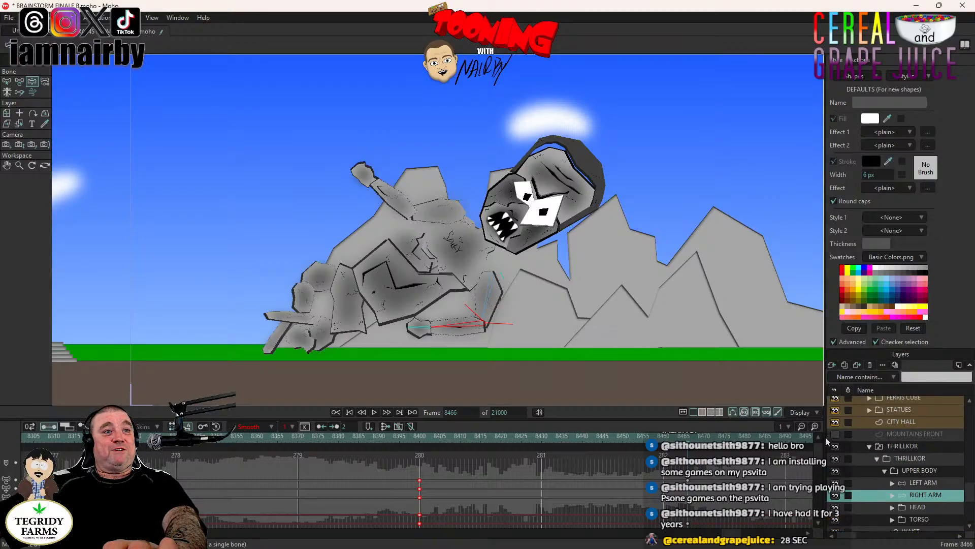
{"action": "left_click", "coordinate": [302, 438]}
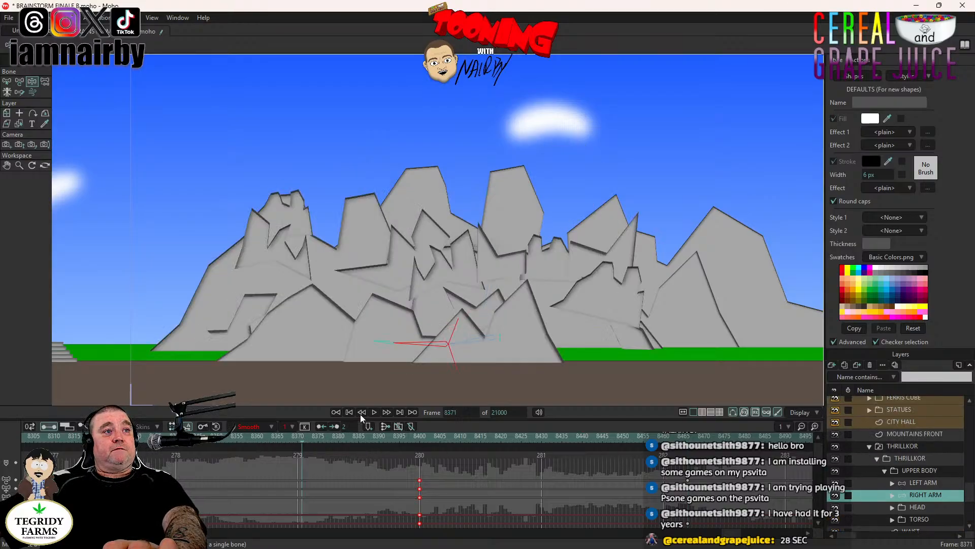
{"action": "left_click", "coordinate": [374, 411]}
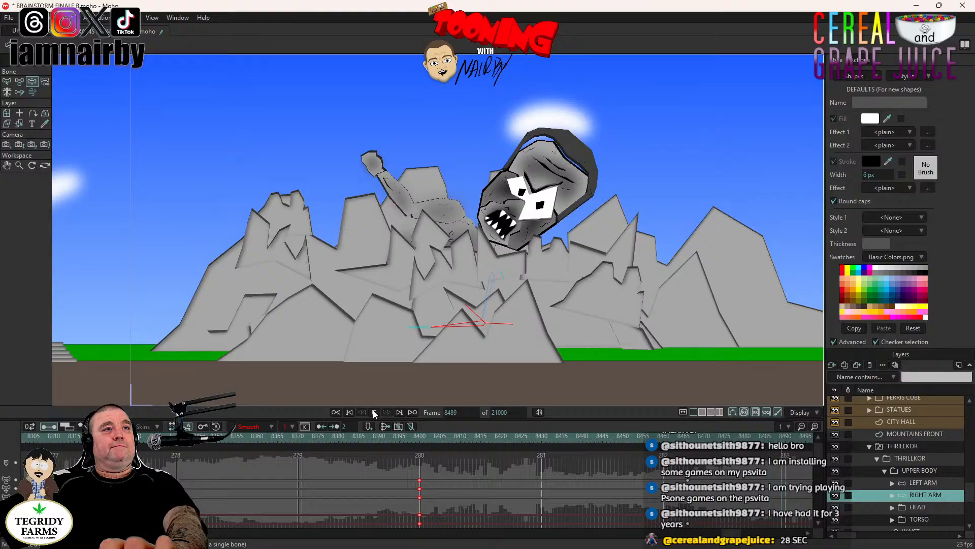
{"action": "key", "text": "space"}
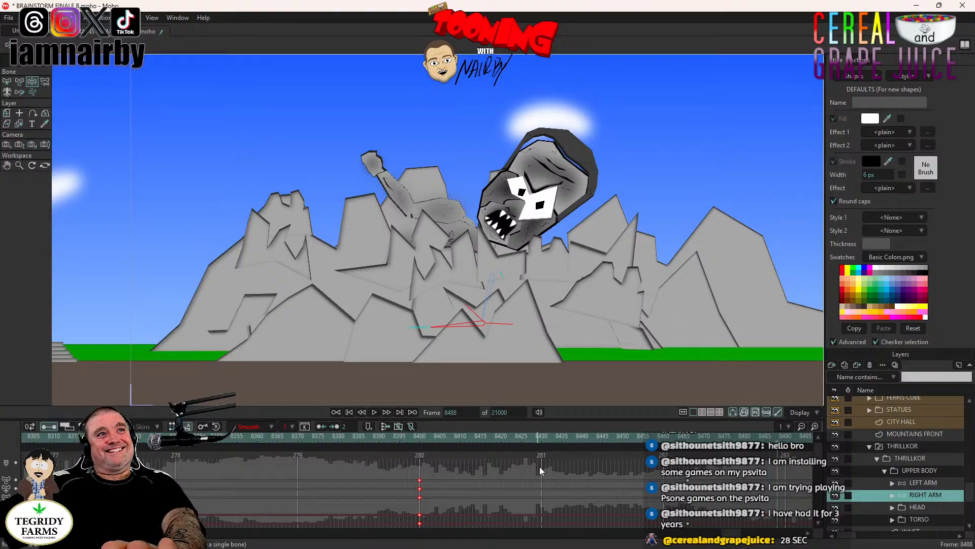
- Compare the poses at frames 8400 and 8466, then review the HEAD layer's motion from frame 8466 to 8482
{"action": "left_click", "coordinate": [419, 437]}
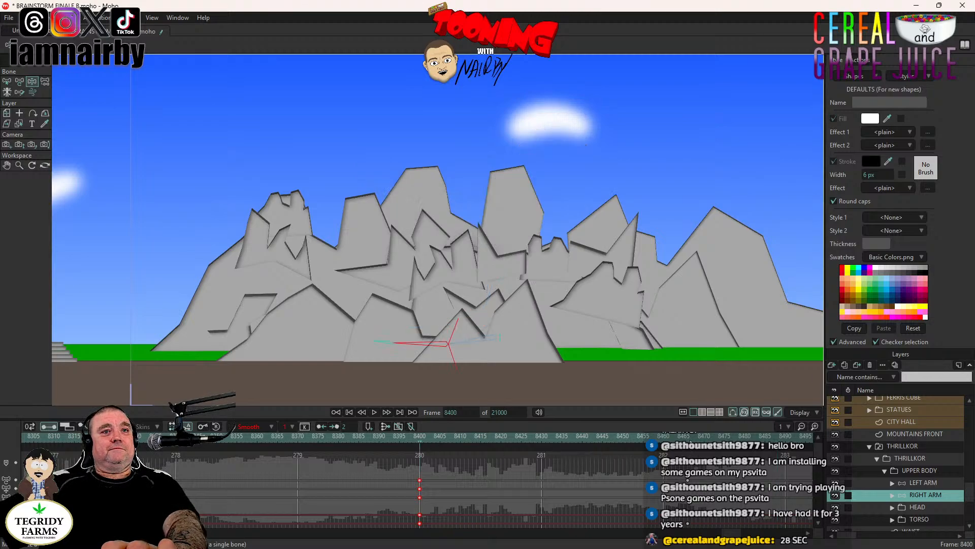
{"action": "left_click", "coordinate": [688, 436]}
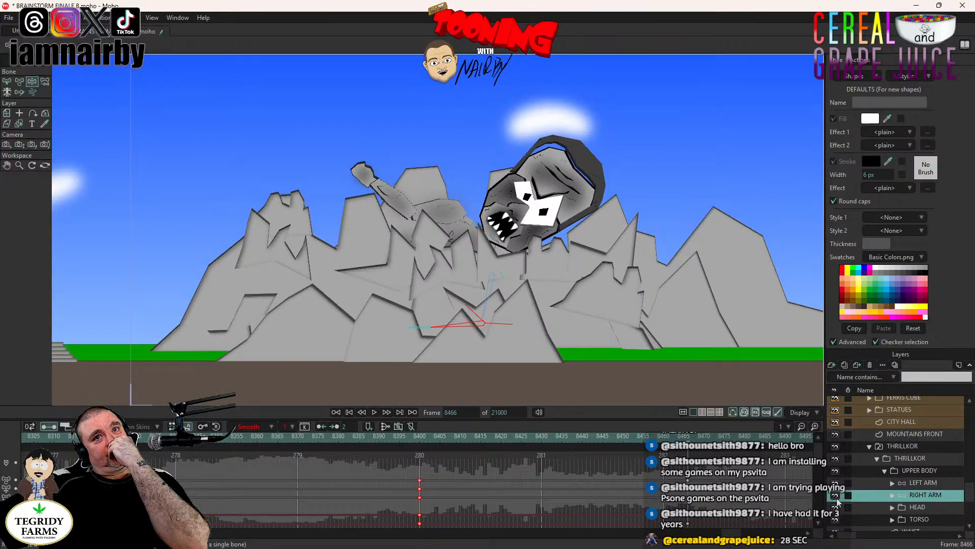
{"action": "left_click", "coordinate": [920, 507]}
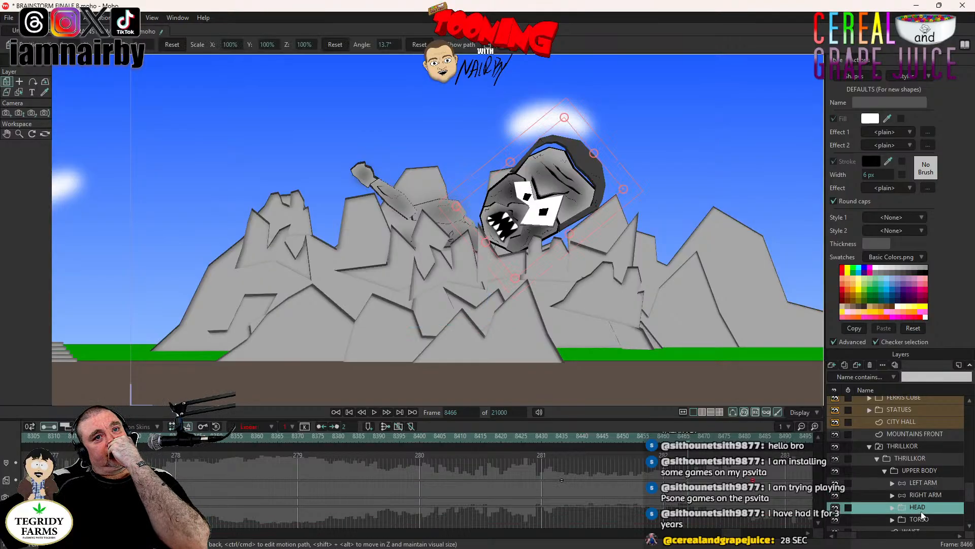
{"action": "left_click", "coordinate": [374, 412]}
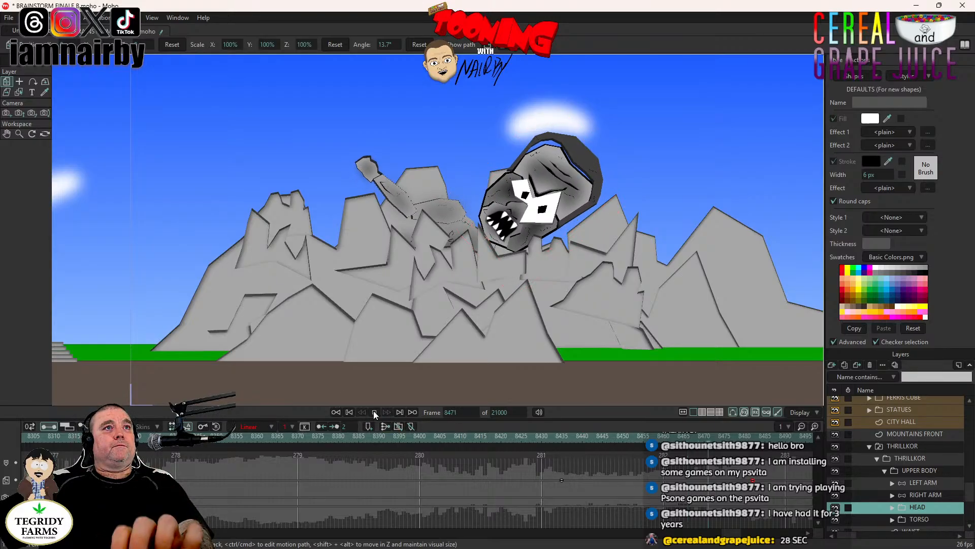
{"action": "left_click", "coordinate": [374, 412]}
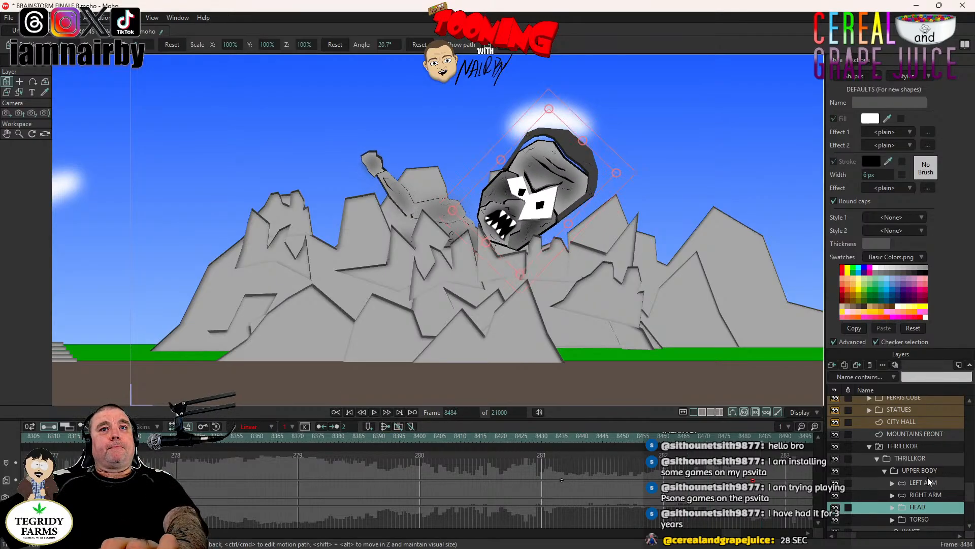
{"action": "left_click", "coordinate": [750, 437]}
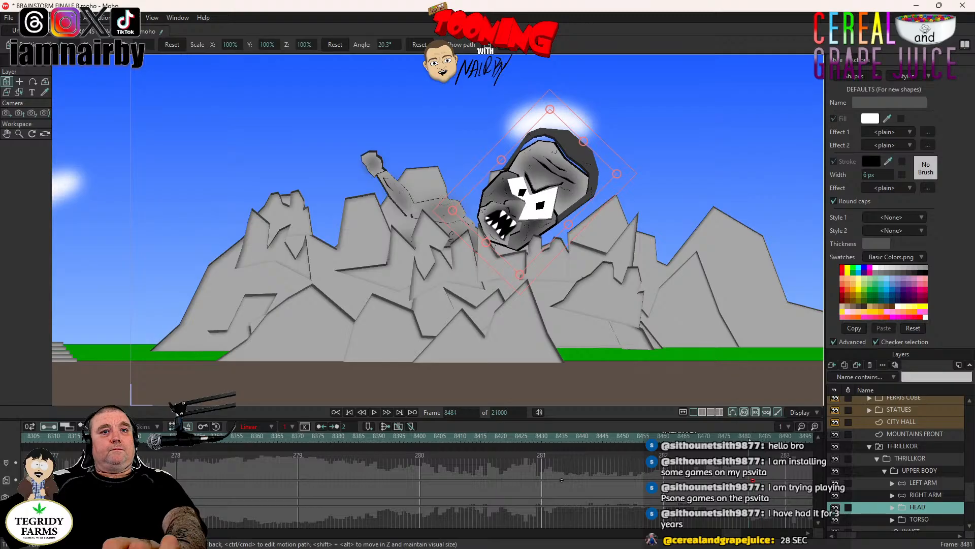
{"action": "left_click", "coordinate": [754, 438]}
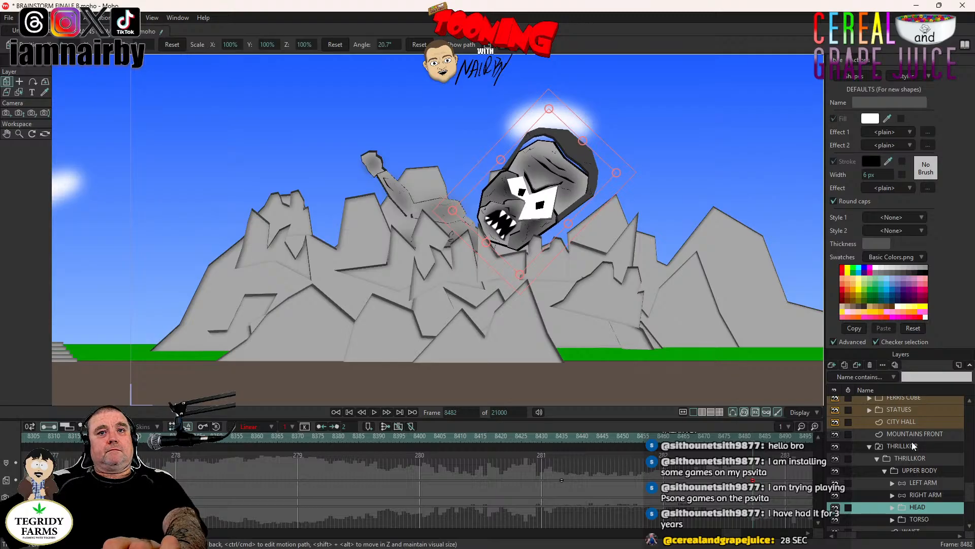
- Hide the MOUNTAINS FRONT layer and select the top-level THRILLKOR layer
{"action": "scroll", "coordinate": [918, 468], "scroll_direction": "up", "scroll_amount": 1}
{"action": "left_click", "coordinate": [923, 497]}
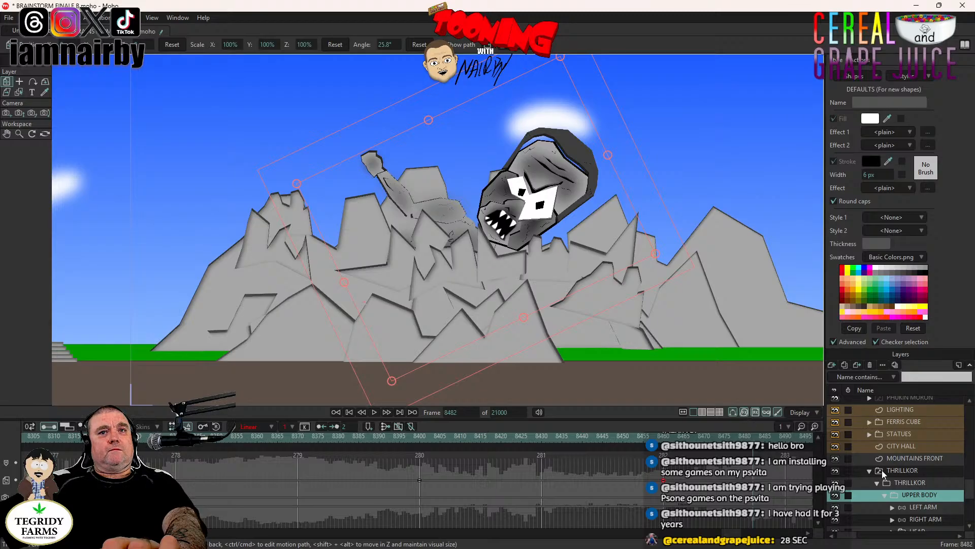
{"action": "left_click", "coordinate": [836, 458]}
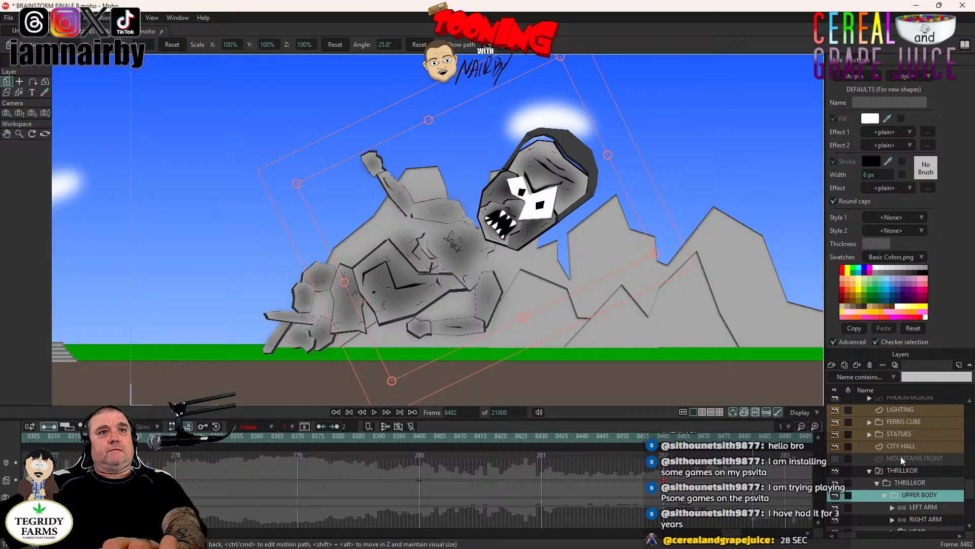
{"action": "scroll", "coordinate": [901, 456], "scroll_direction": "up", "scroll_amount": 2}
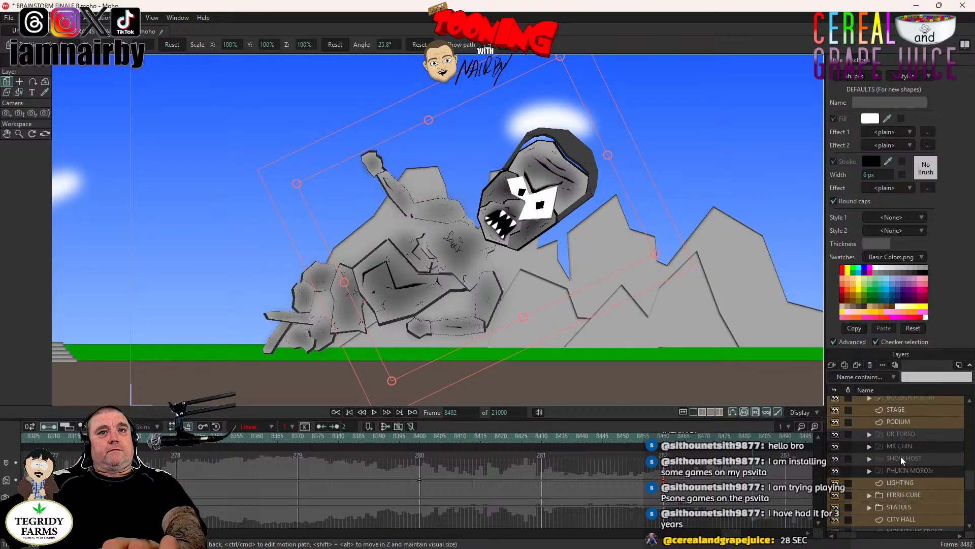
{"action": "left_click", "coordinate": [907, 484]}
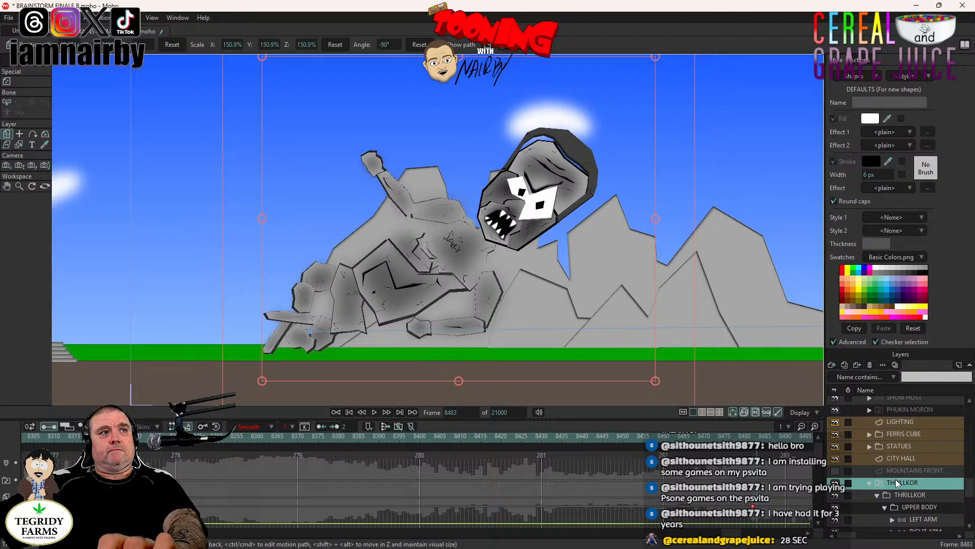
- Go to frame 8569 and reset the THRILLKOR layer's rotation there to create a rotation keyframe
{"action": "key", "text": "Right"}
{"action": "key", "text": "Right"}
{"action": "key", "text": "Right"}
{"action": "key", "text": "Right"}
{"action": "key", "text": "Right"}
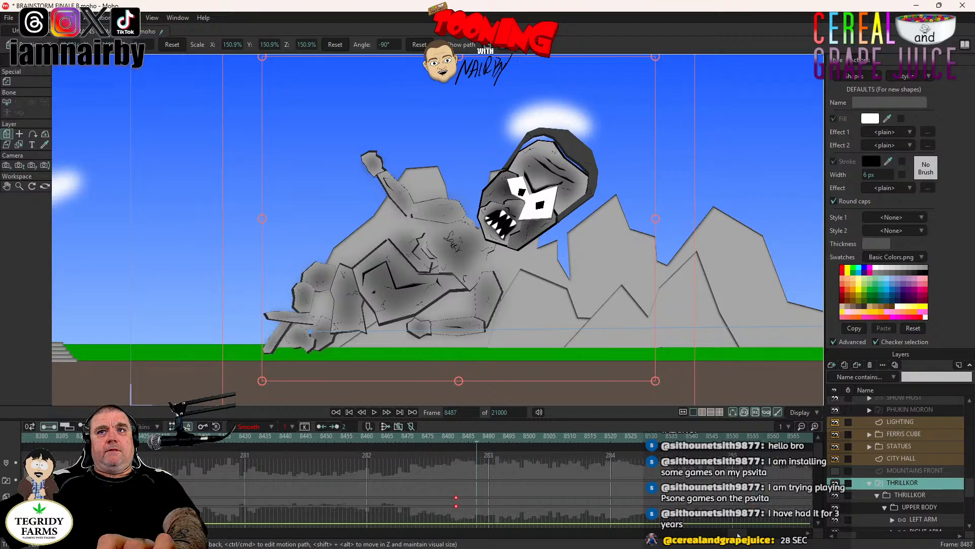
{"action": "left_click_drag", "start_coordinate": [738, 533], "coordinate": [742, 533]}
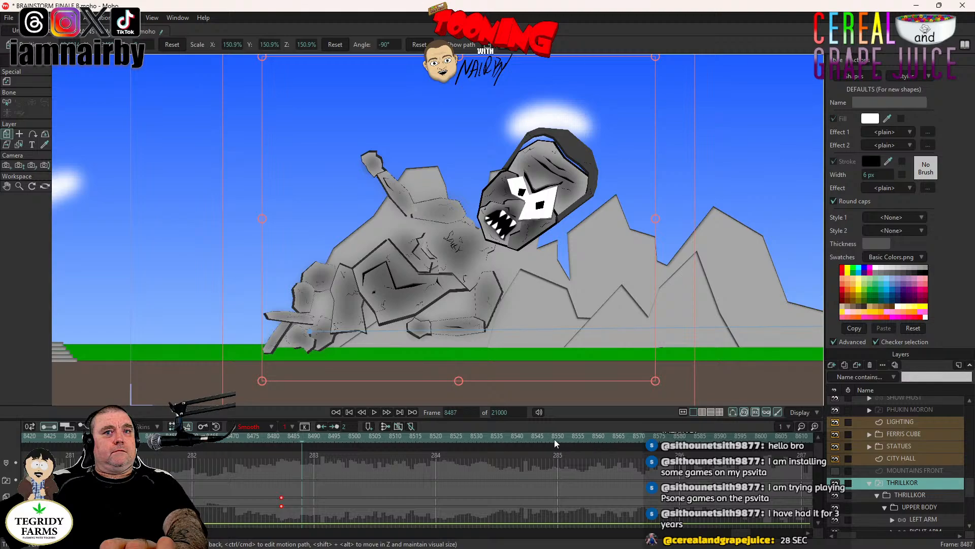
{"action": "left_click", "coordinate": [637, 438]}
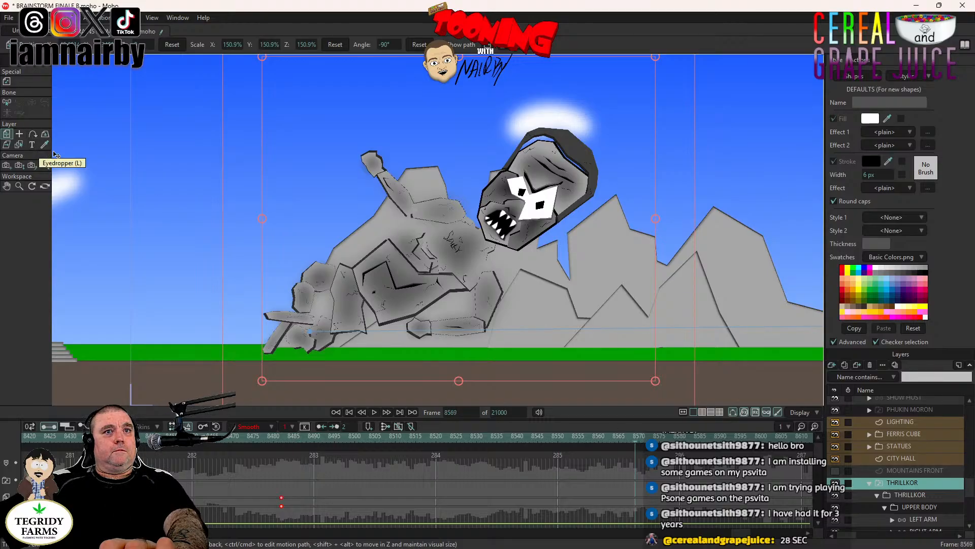
{"action": "left_click", "coordinate": [418, 44]}
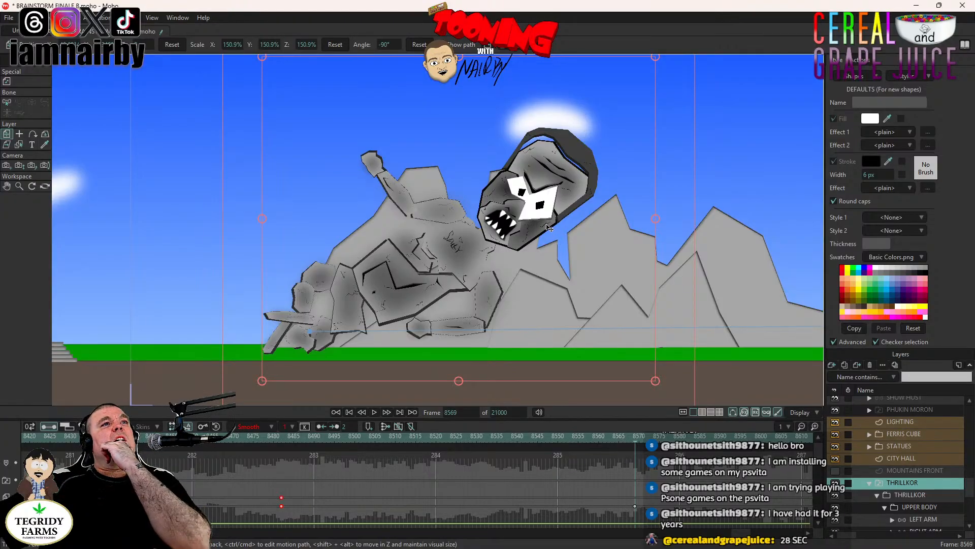
- Try setting THRILLKOR's angle to 0° at frame 8569 and shifting him toward the mountains, and undo both changes
{"action": "scroll", "coordinate": [549, 227], "scroll_direction": "down", "scroll_amount": 3}
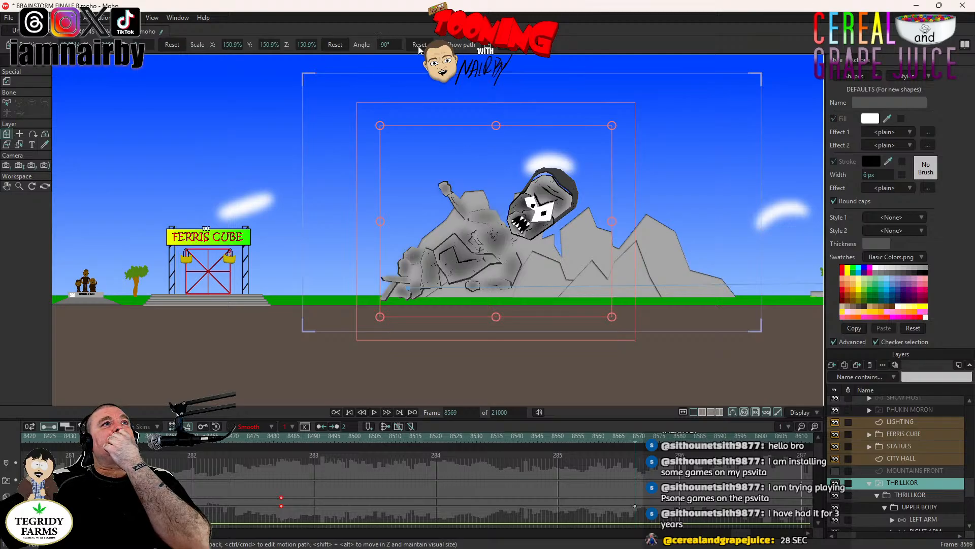
{"action": "left_click", "coordinate": [389, 44]}
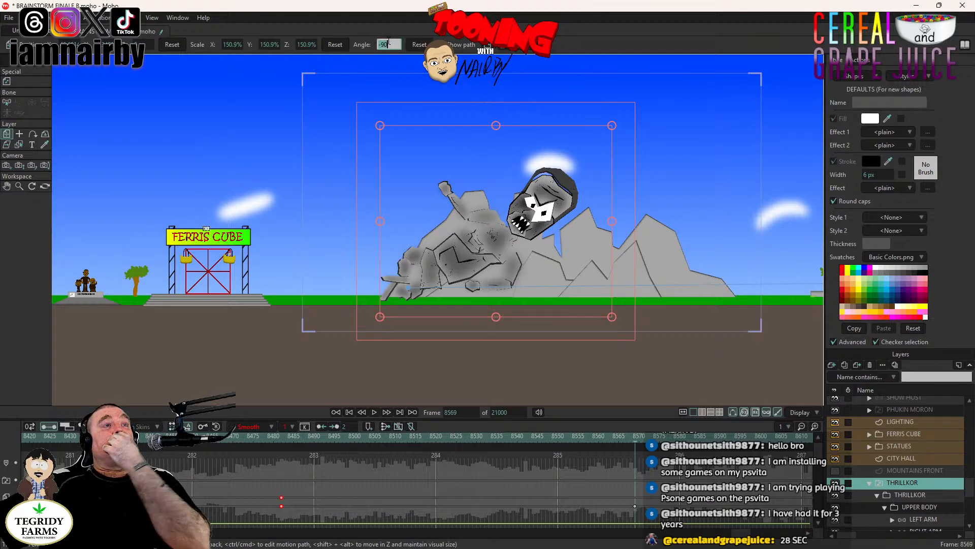
{"action": "type", "text": "0"}
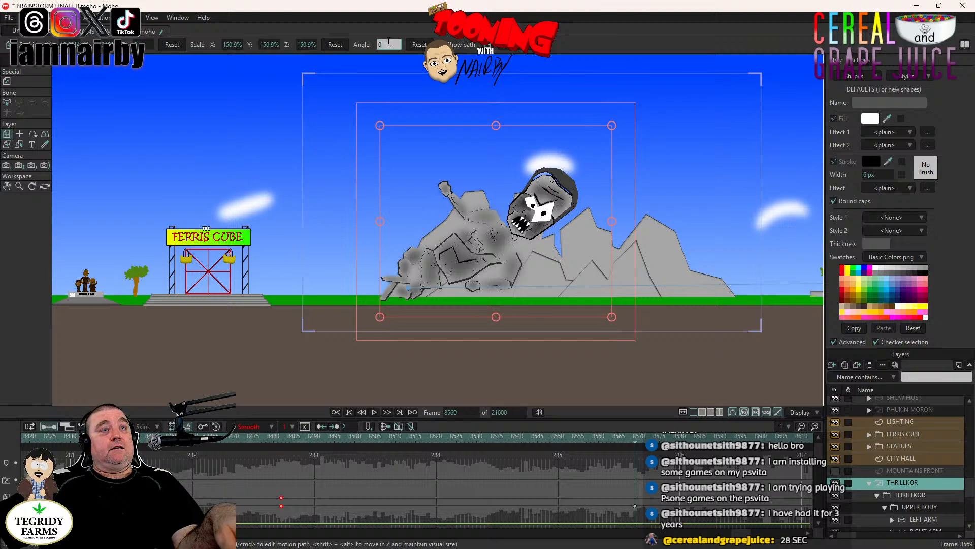
{"action": "key", "text": "Return"}
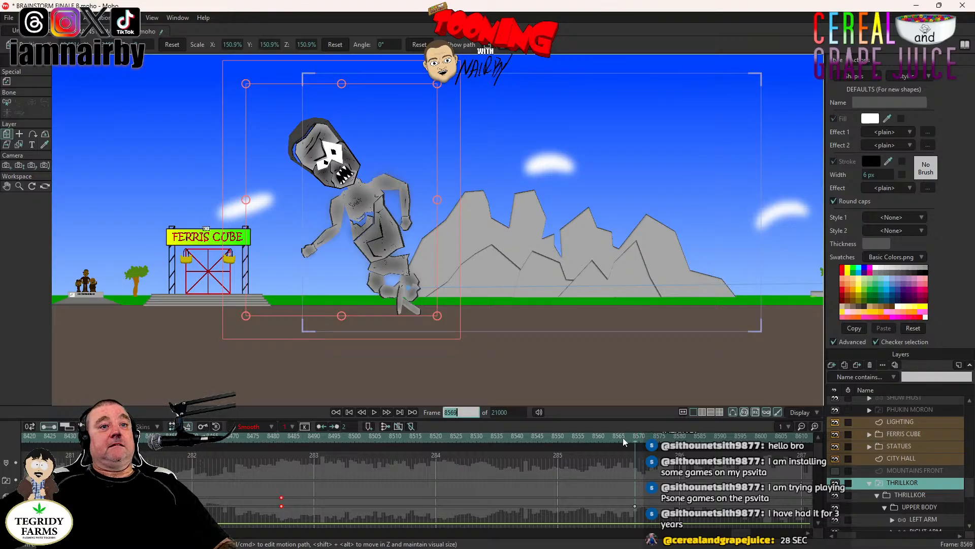
{"action": "left_click_drag", "start_coordinate": [396, 261], "coordinate": [461, 246]}
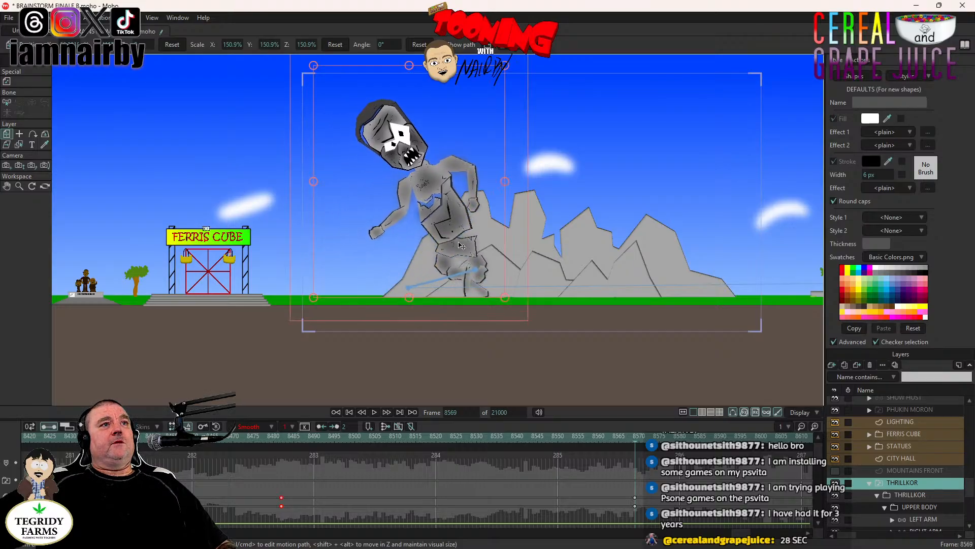
{"action": "key", "text": "ctrl+z"}
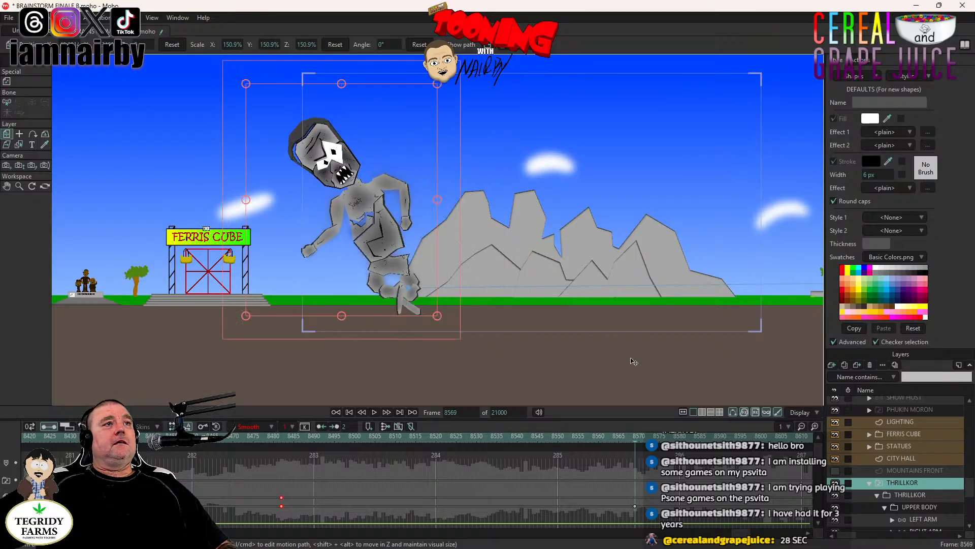
{"action": "left_click", "coordinate": [284, 439]}
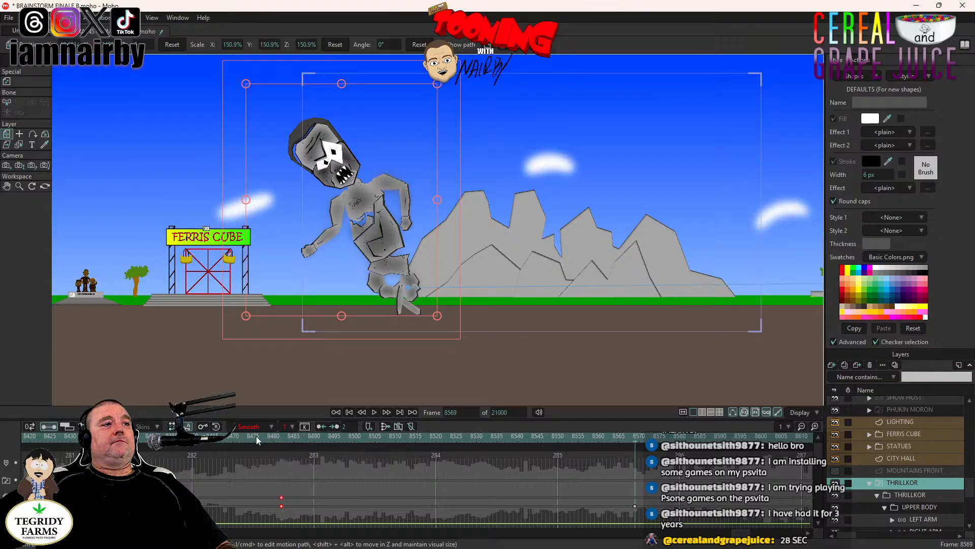
{"action": "left_click", "coordinate": [282, 438]}
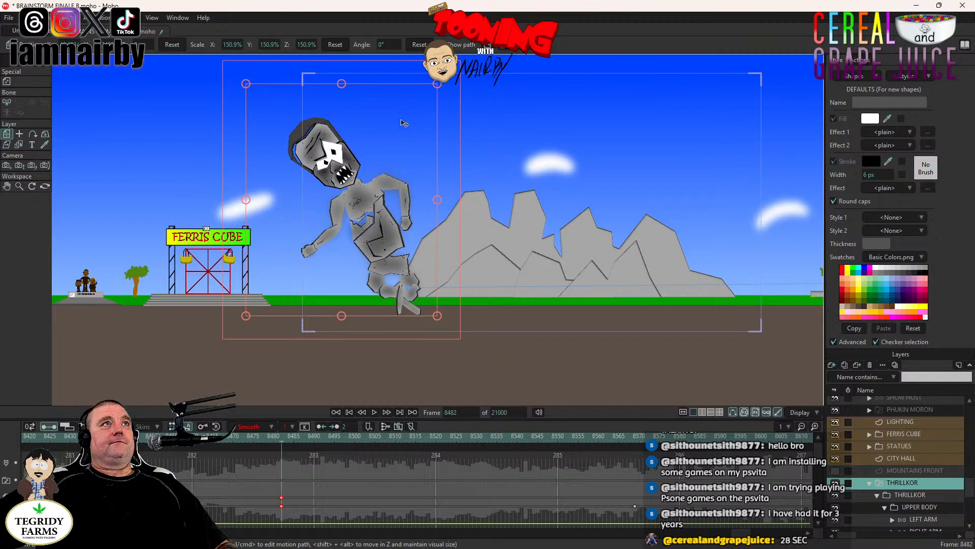
{"action": "key", "text": "ctrl+z"}
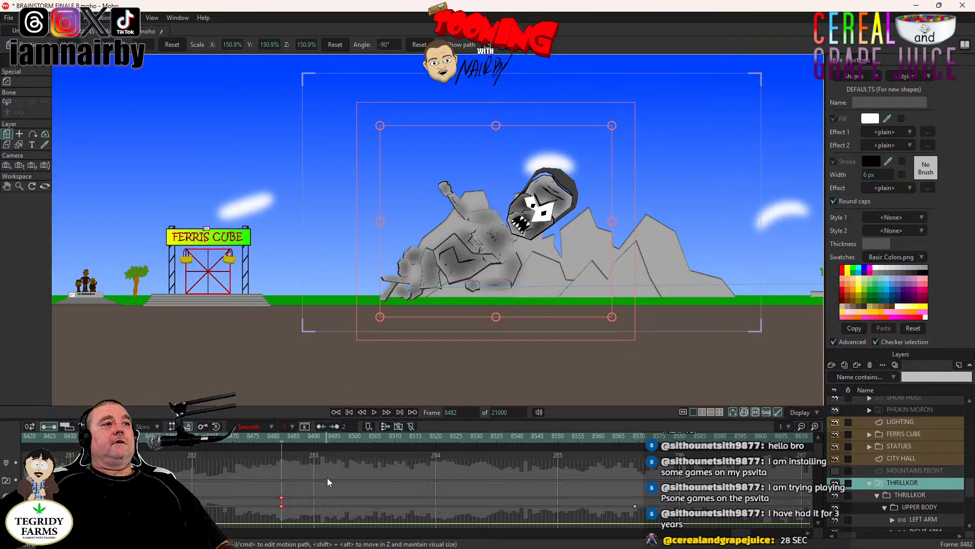
- Rotate the whole THRILLKOR layer upright to about -23.5° at frame 8569
{"action": "left_click", "coordinate": [628, 468]}
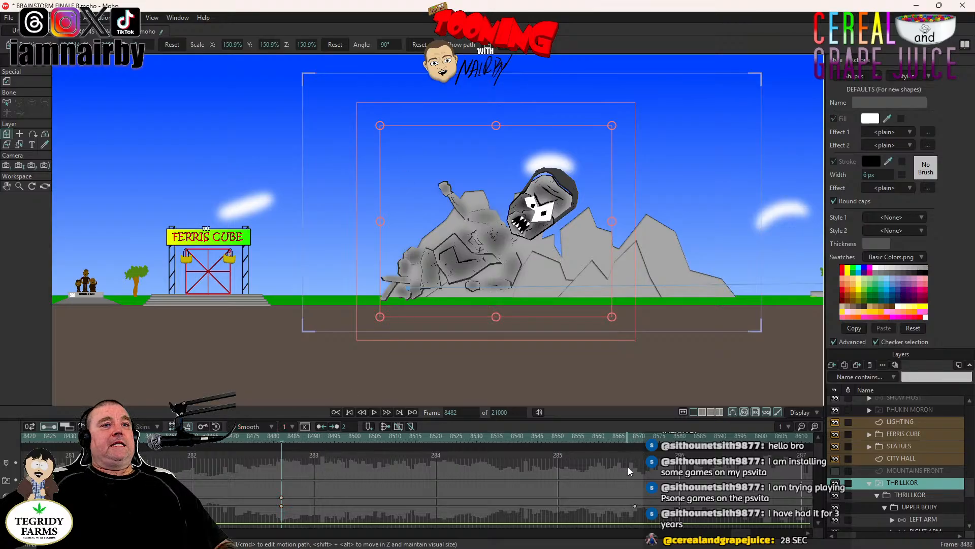
{"action": "left_click", "coordinate": [638, 438]}
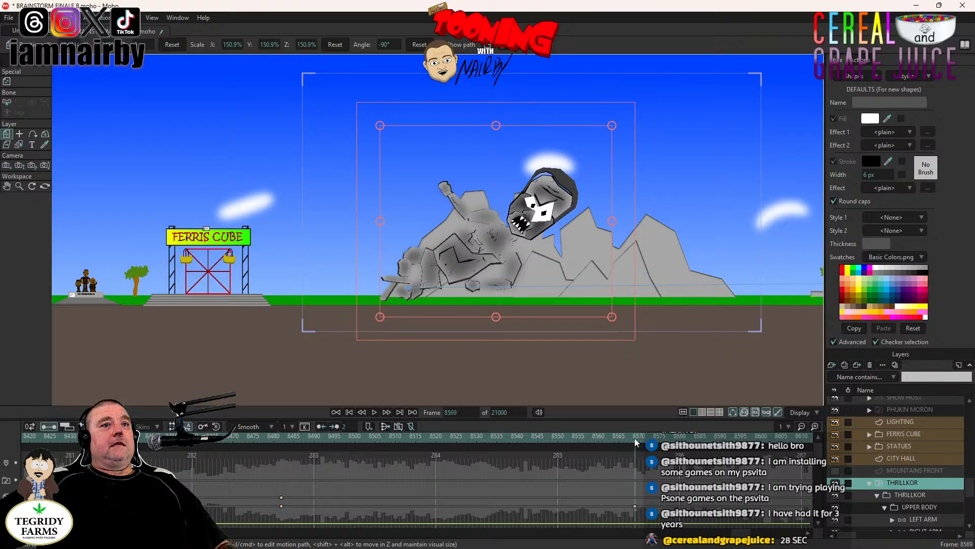
{"action": "left_click", "coordinate": [635, 507]}
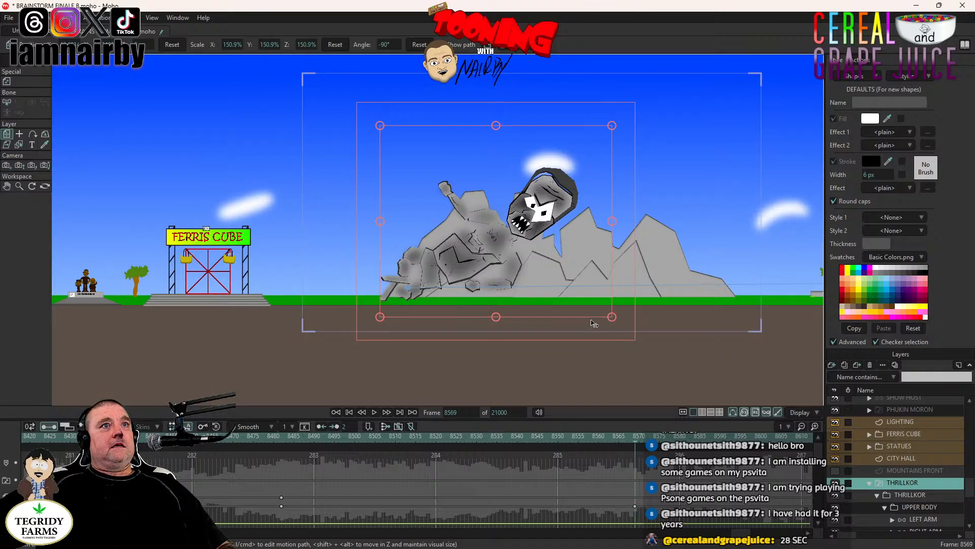
{"action": "left_click_drag", "start_coordinate": [596, 323], "coordinate": [502, 182]}
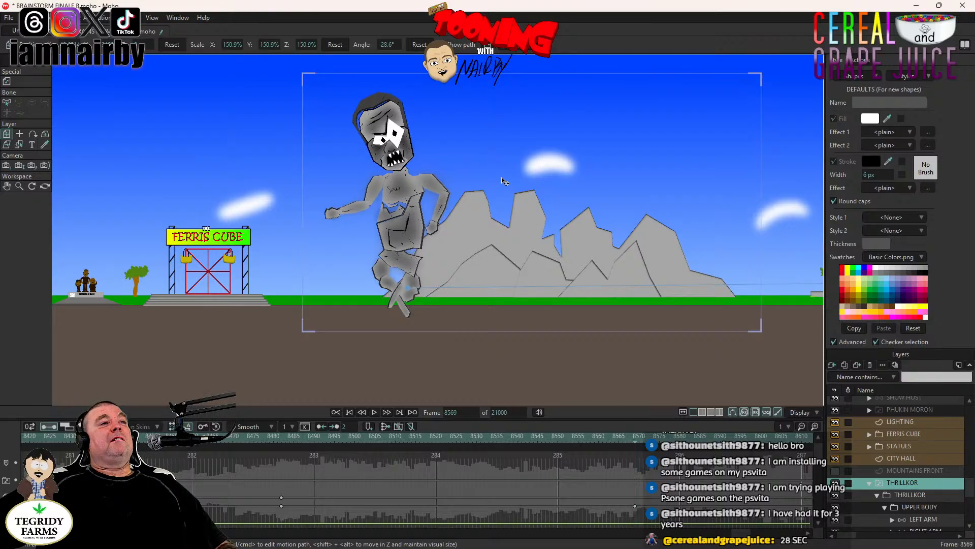
{"action": "left_click_drag", "start_coordinate": [501, 181], "coordinate": [501, 180]}
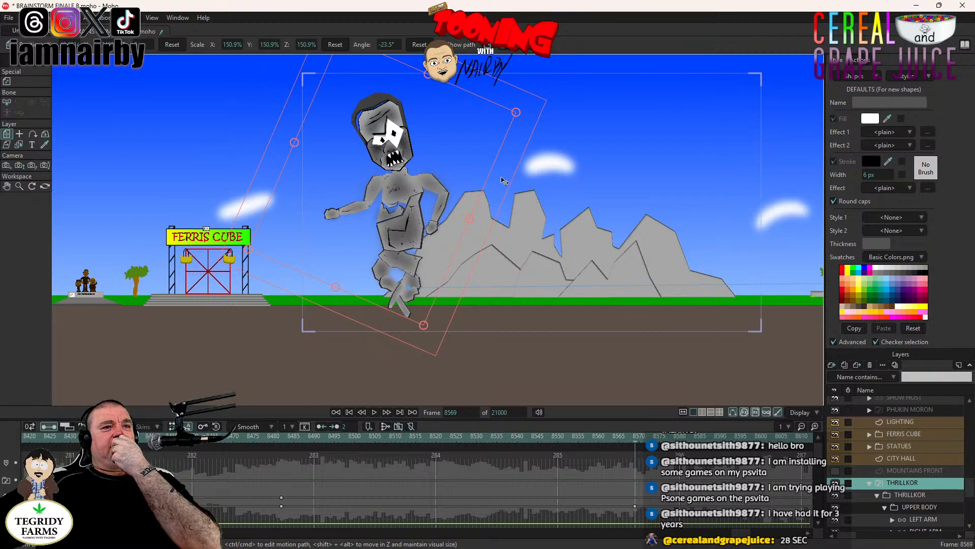
- Play back the rotation from frame 8482 and slow it by moving the frame 8569 rotation keyframe to frame 8610
{"action": "left_click", "coordinate": [283, 435]}
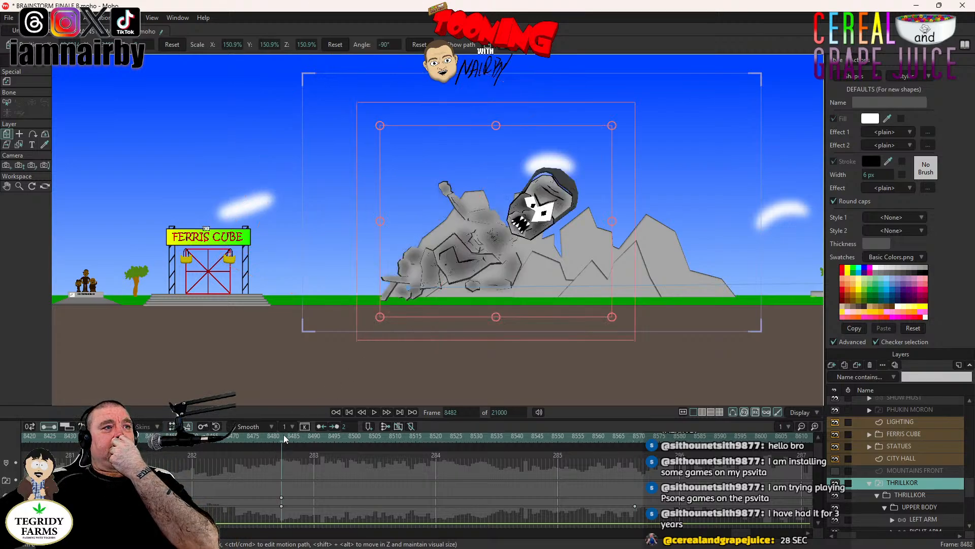
{"action": "left_click", "coordinate": [375, 412]}
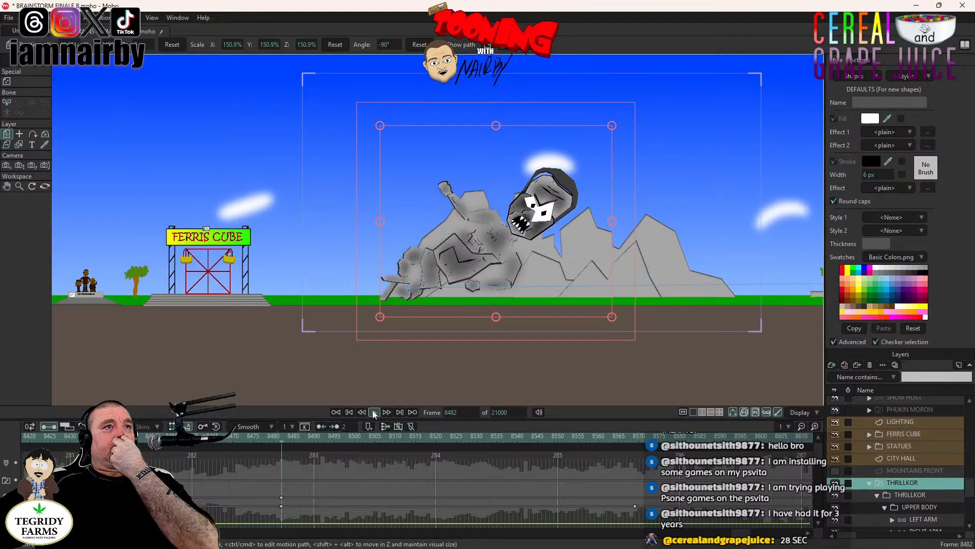
{"action": "left_click", "coordinate": [375, 412]}
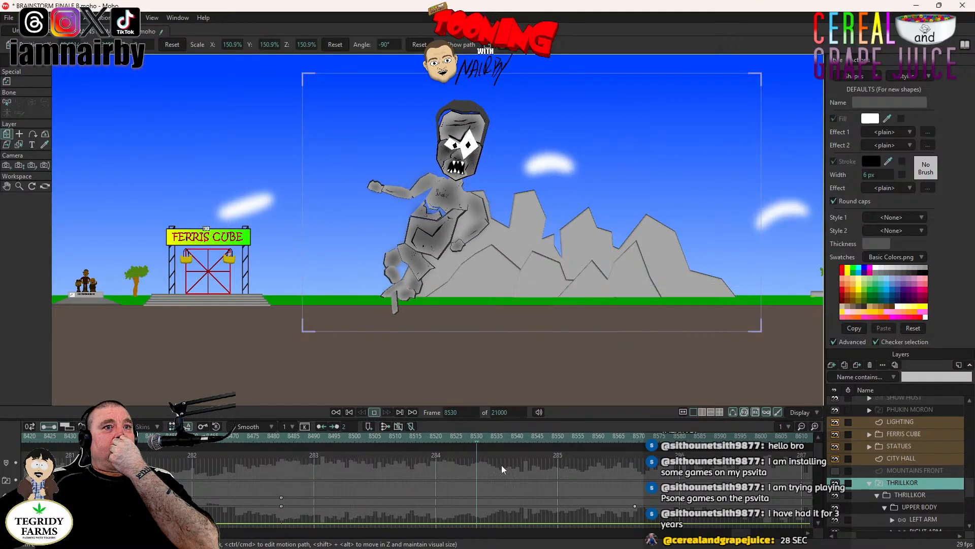
{"action": "left_click_drag", "start_coordinate": [635, 507], "coordinate": [804, 508]}
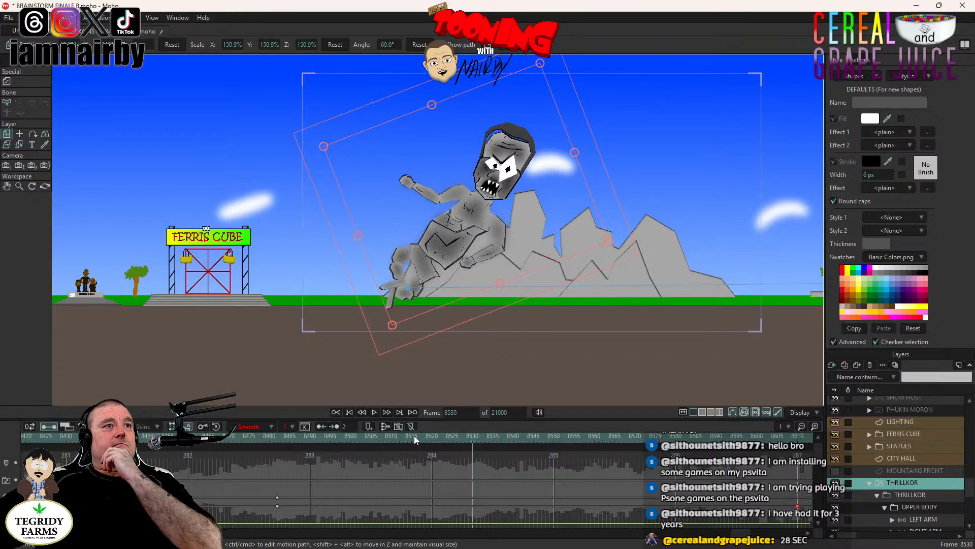
- Compare frame 8482 with frame 8610, and move THRILLKOR over in front of the mountains at frame 8610
{"action": "left_click", "coordinate": [279, 439]}
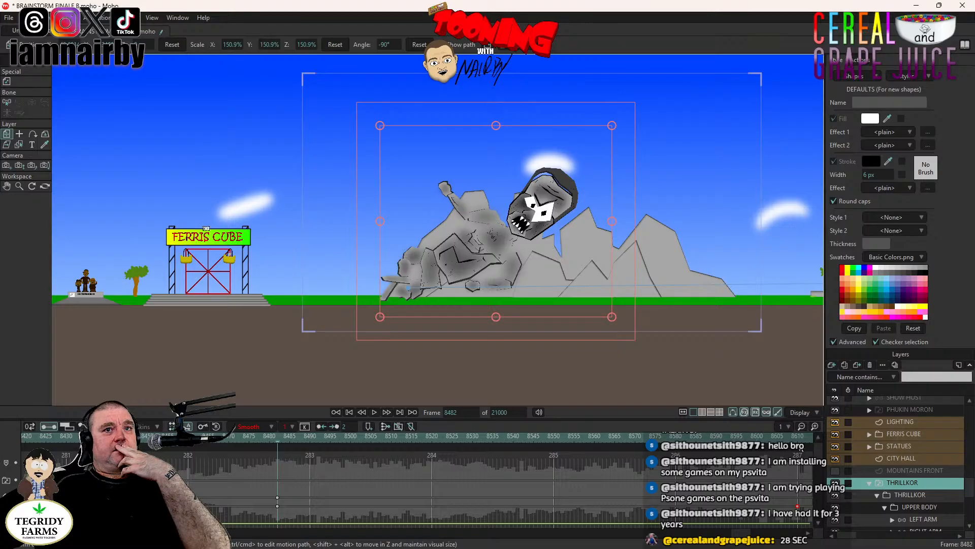
{"action": "left_click", "coordinate": [797, 440]}
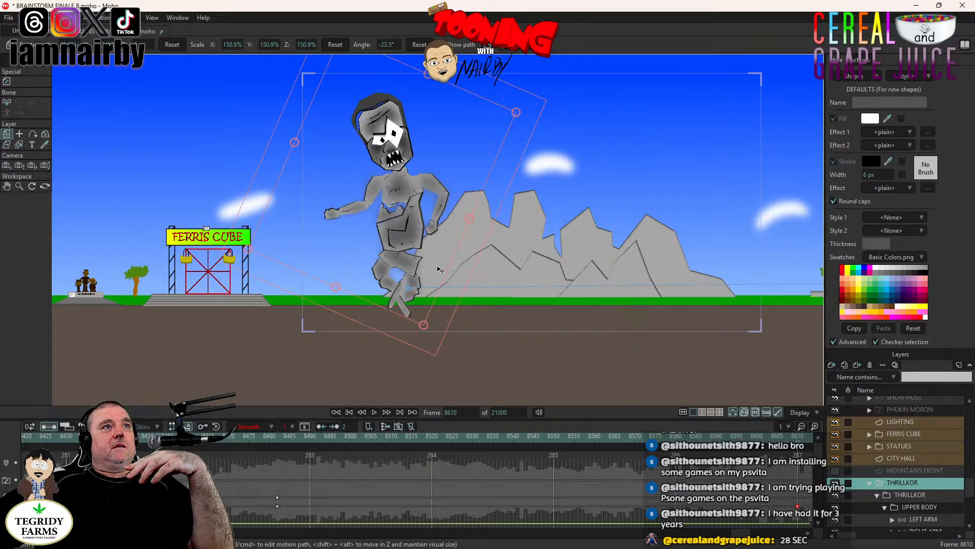
{"action": "mouse_move", "coordinate": [440, 269]}
{"action": "left_mouse_down"}
{"action": "mouse_move", "coordinate": [518, 262]}
{"action": "mouse_move", "coordinate": [484, 254]}
{"action": "left_mouse_up"}
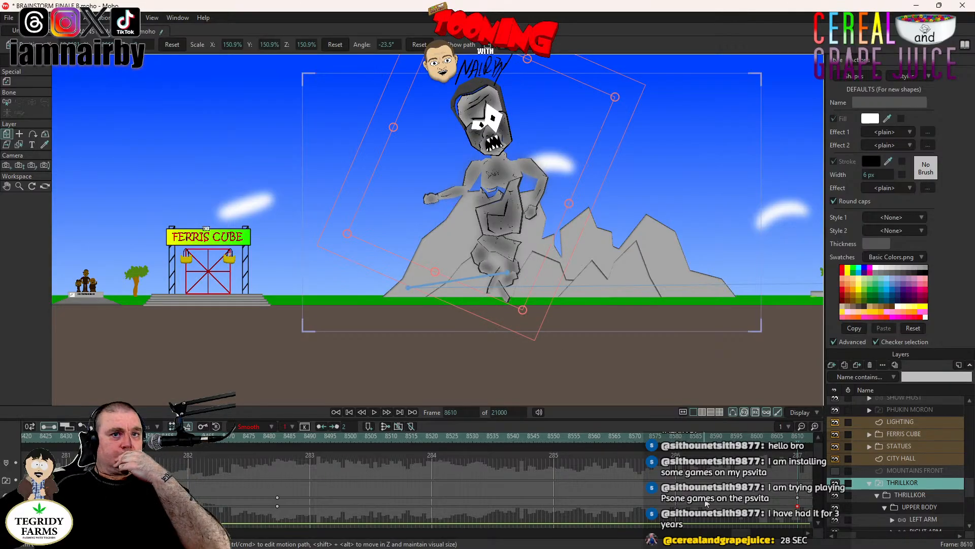
- Play back THRILLKOR's rise from frame 8483 and move the frame 8610 position keyframe earlier to frame 8550
{"action": "left_click", "coordinate": [281, 436]}
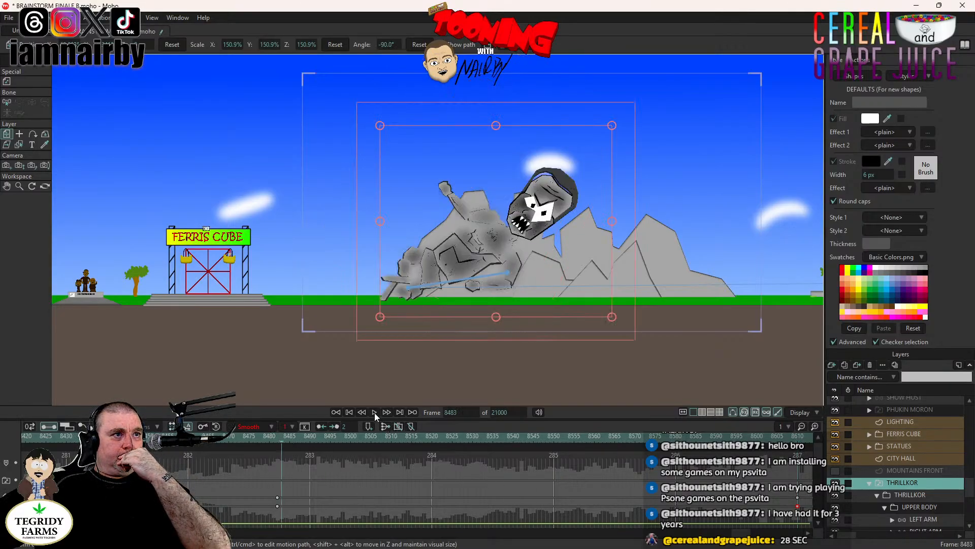
{"action": "left_click", "coordinate": [374, 412]}
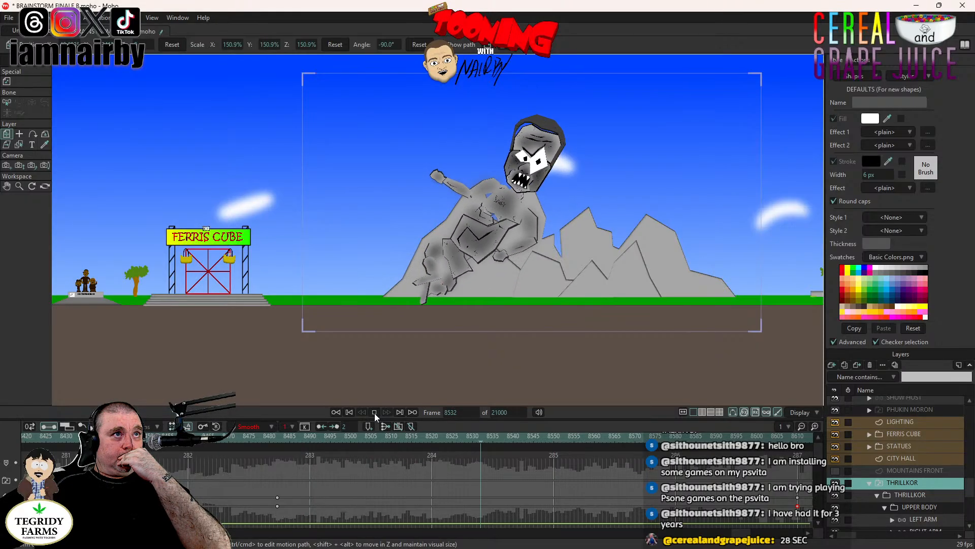
{"action": "left_click", "coordinate": [374, 413]}
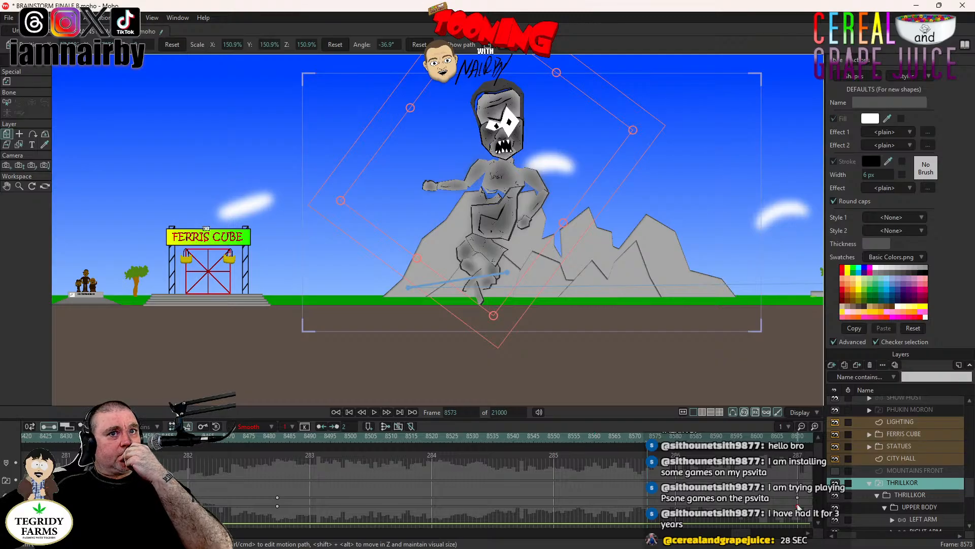
{"action": "left_click_drag", "start_coordinate": [798, 499], "coordinate": [553, 492]}
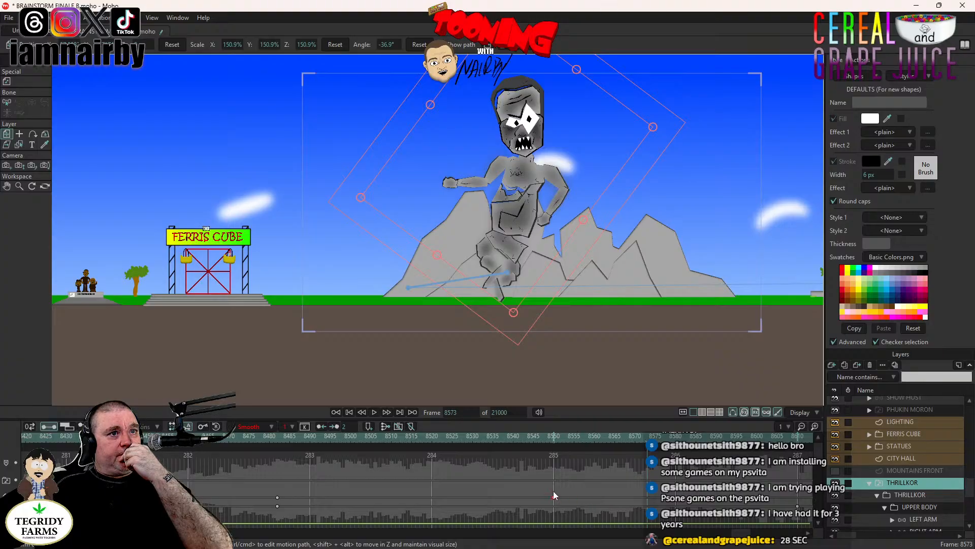
- Play back THRILLKOR's rise from frame 8482 to review the position keyframe's timing
{"action": "left_click", "coordinate": [277, 437]}
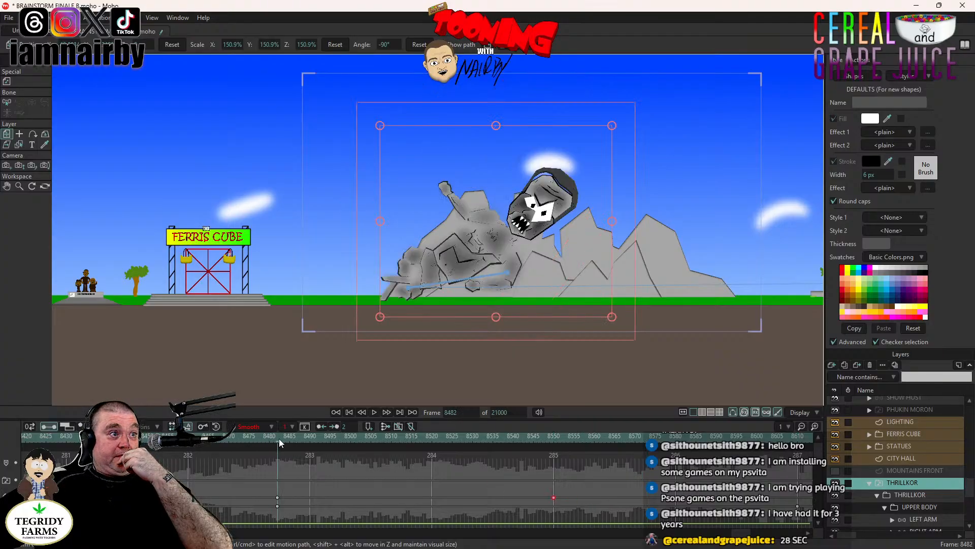
{"action": "left_click", "coordinate": [374, 413]}
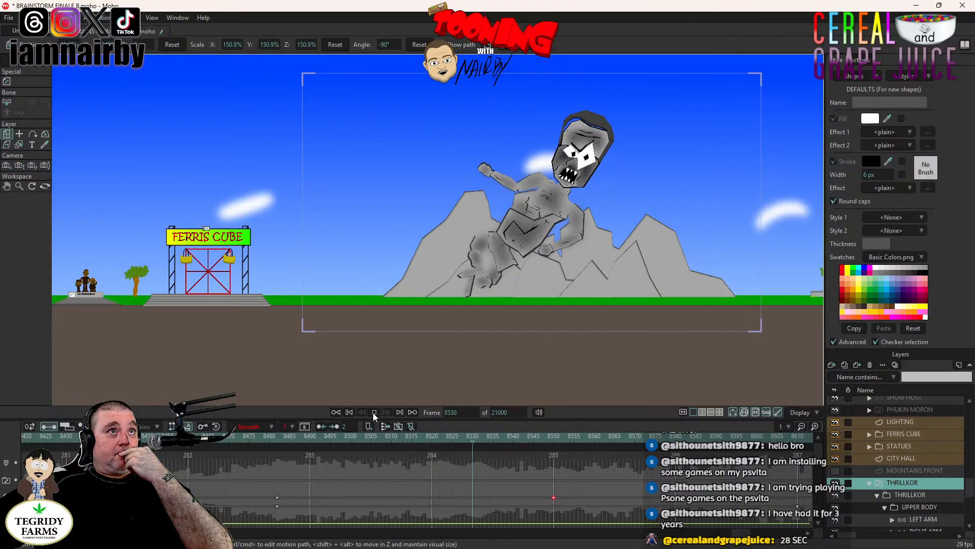
{"action": "left_click", "coordinate": [373, 413]}
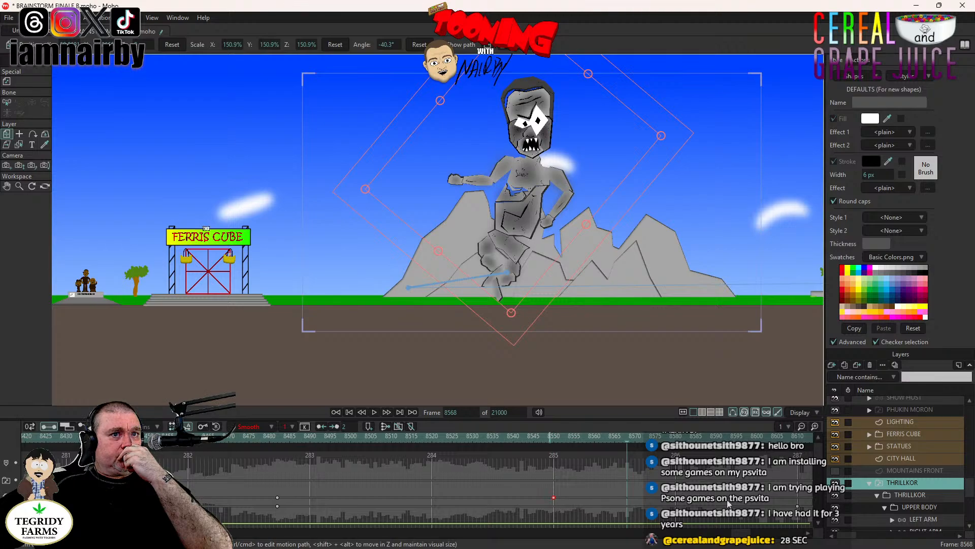
- Move THRILLKOR's position keyframe from frame 8550 to frame 8610 and return to frame 8482
{"action": "left_click_drag", "start_coordinate": [552, 499], "coordinate": [798, 501]}
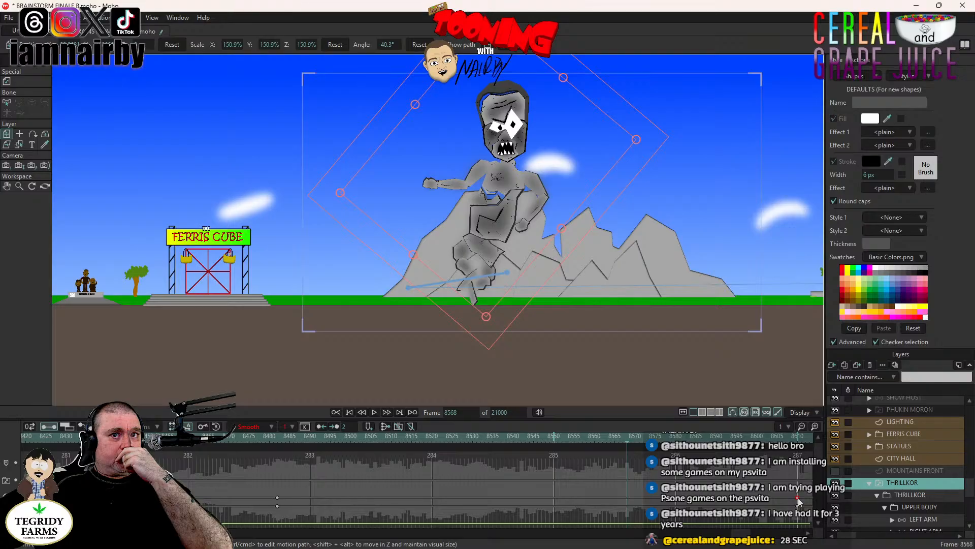
{"action": "left_click", "coordinate": [279, 440]}
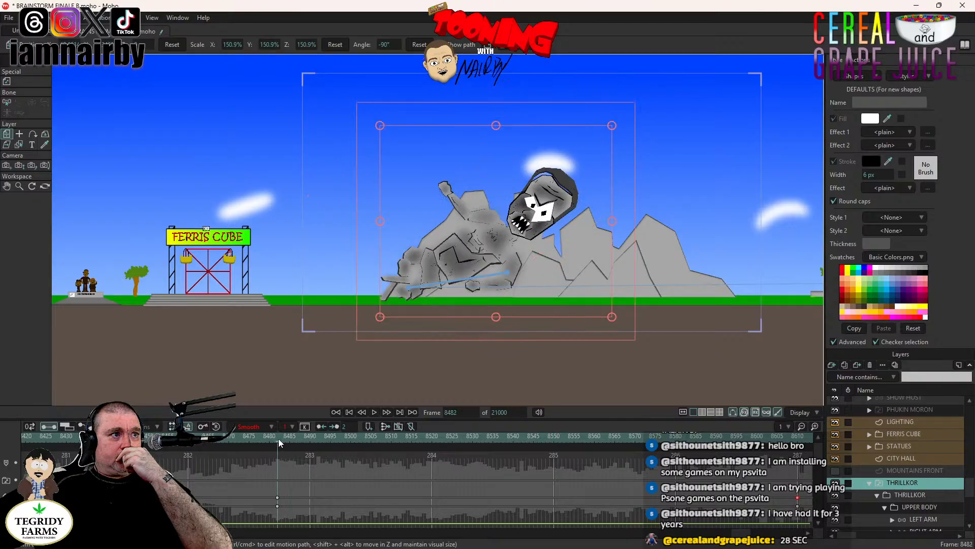
- Rotate the UPPER BODY layer to 47.5° at frame 8520 and play back the rise from frame 8461
{"action": "scroll", "coordinate": [912, 490], "scroll_direction": "down", "scroll_amount": 1}
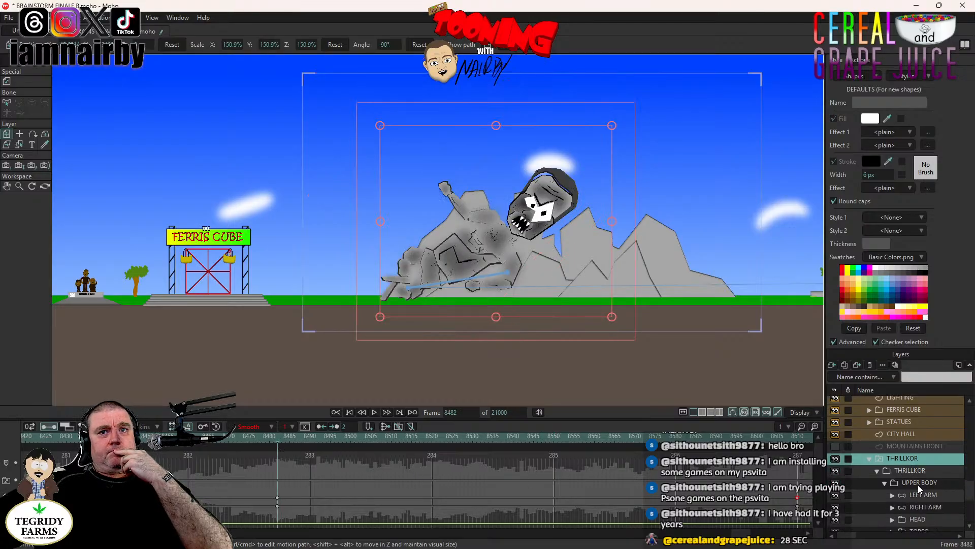
{"action": "left_click", "coordinate": [919, 486]}
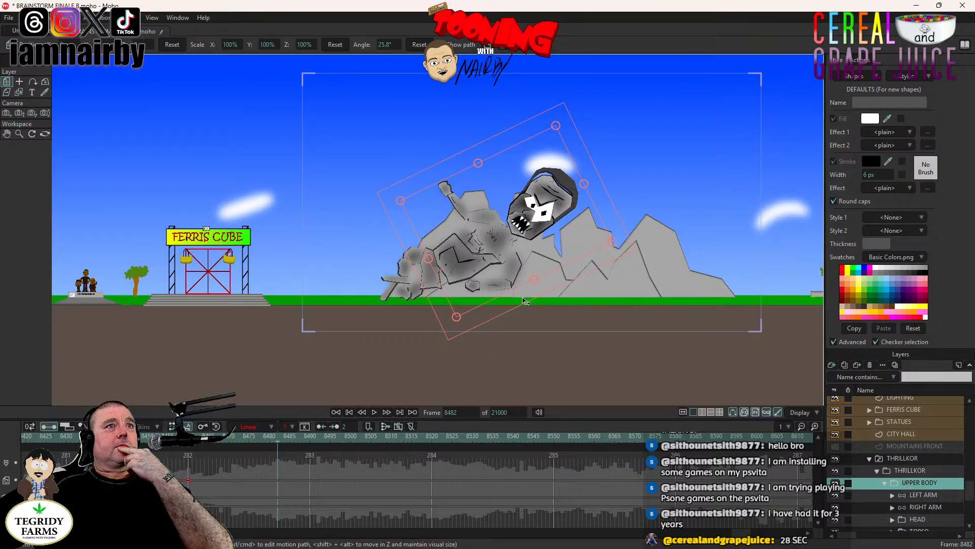
{"action": "left_click_drag", "start_coordinate": [523, 298], "coordinate": [523, 298]}
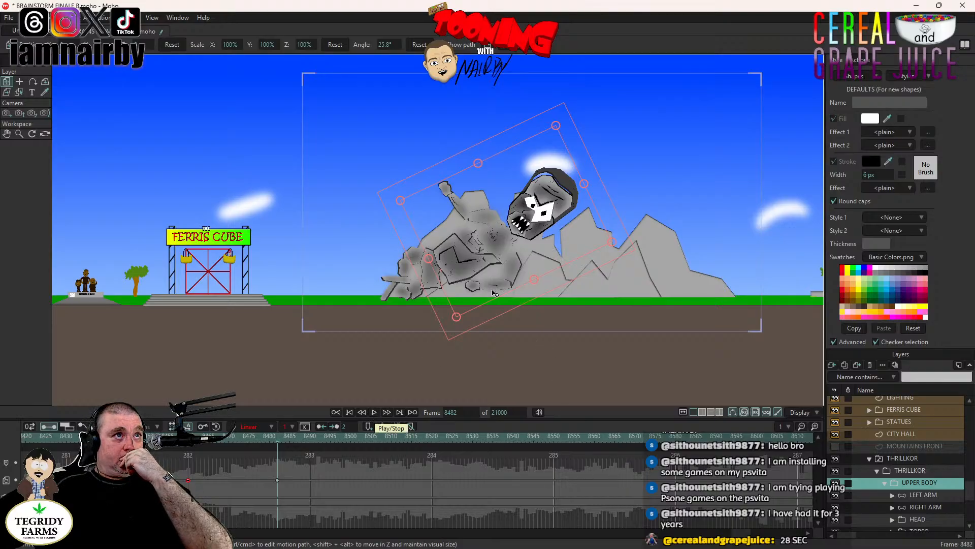
{"action": "left_click", "coordinate": [556, 436]}
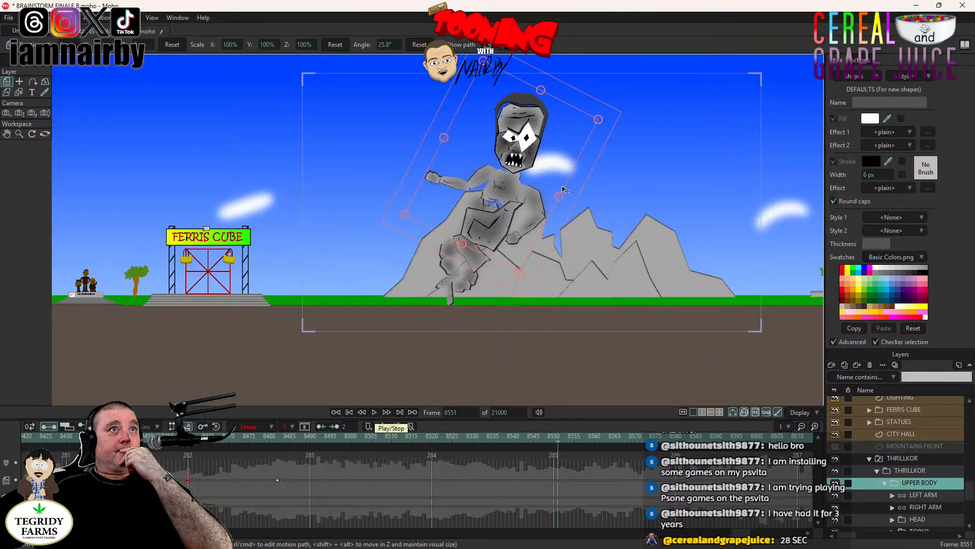
{"action": "left_click", "coordinate": [432, 436]}
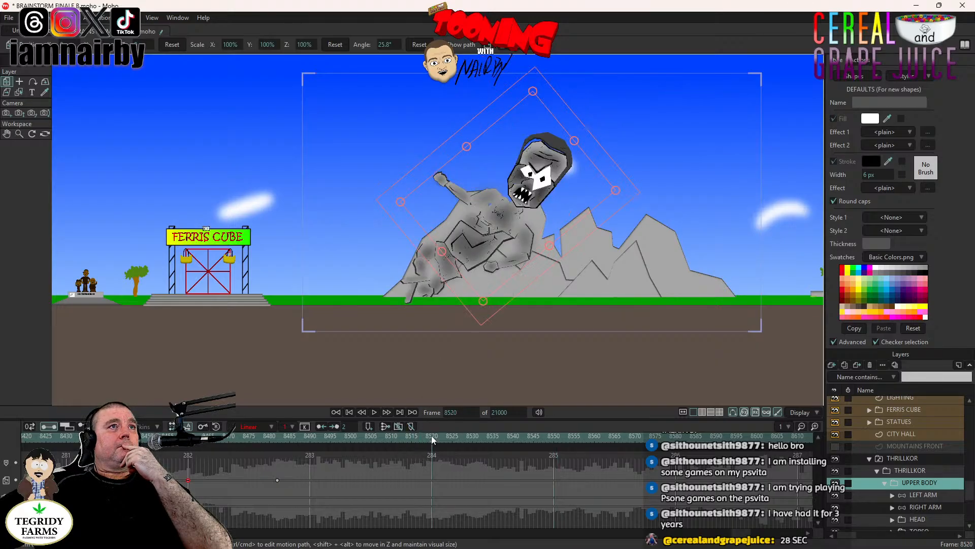
{"action": "left_click_drag", "start_coordinate": [578, 245], "coordinate": [560, 227]}
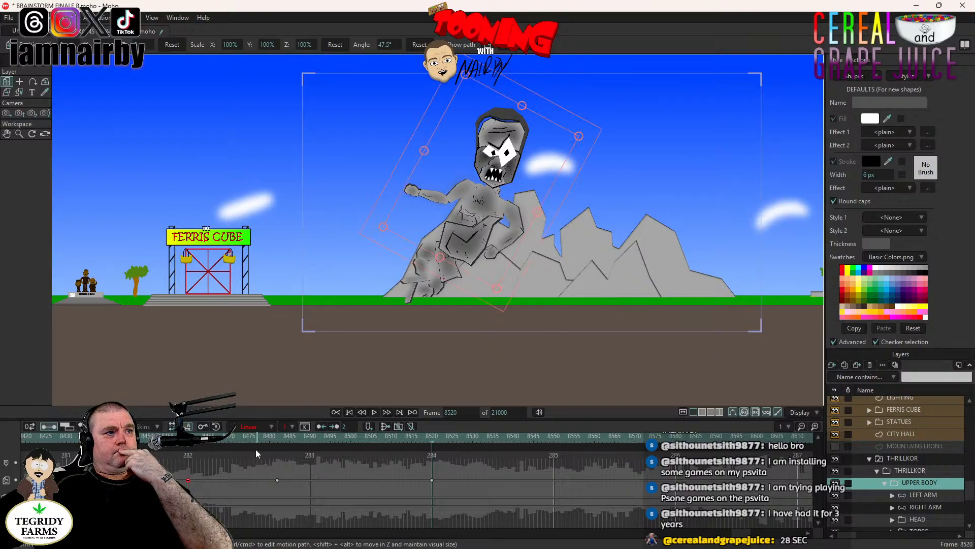
{"action": "left_click", "coordinate": [191, 435]}
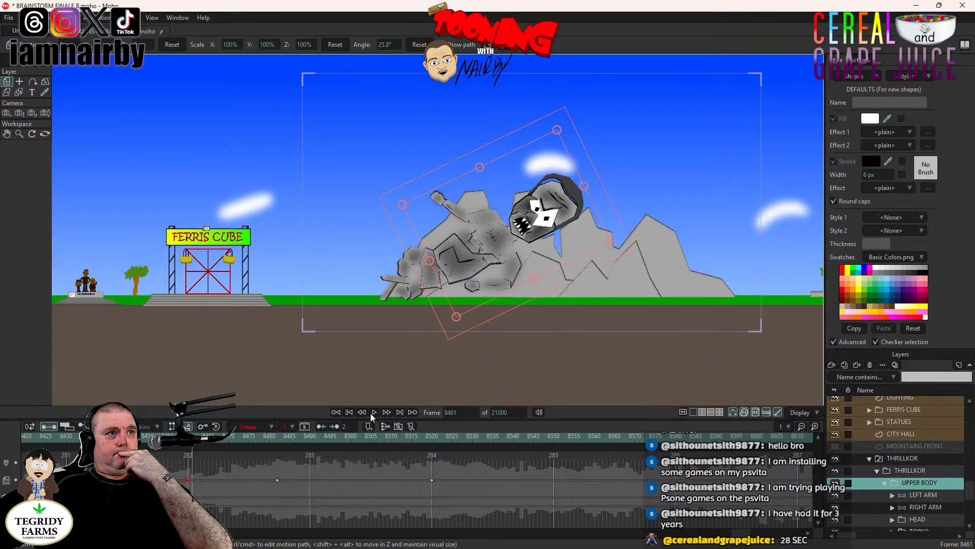
{"action": "left_click", "coordinate": [370, 413]}
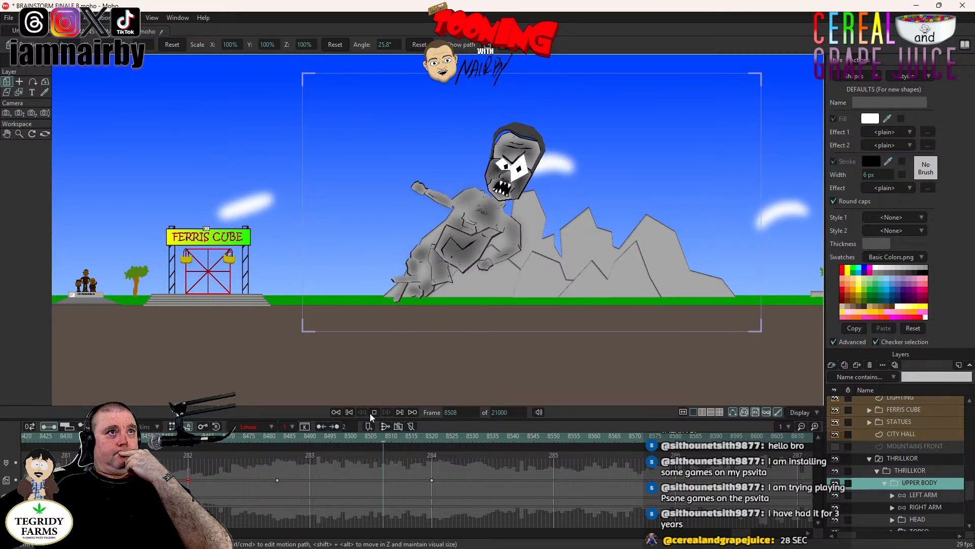
{"action": "left_click", "coordinate": [371, 413]}
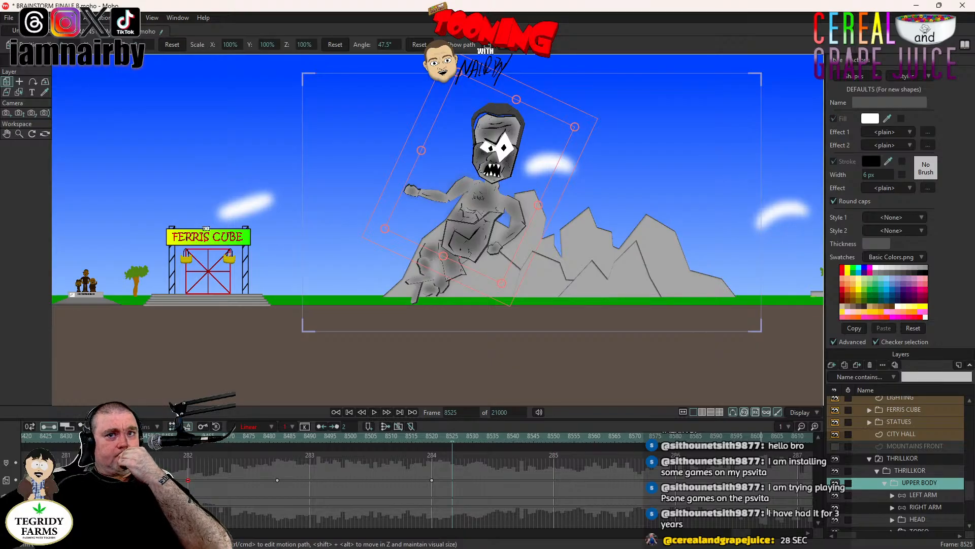
- Move THRILLKOR's frame 8610 position keyframe earlier to about frame 8541 and play back the rise from frame 8482
{"action": "left_click", "coordinate": [902, 457]}
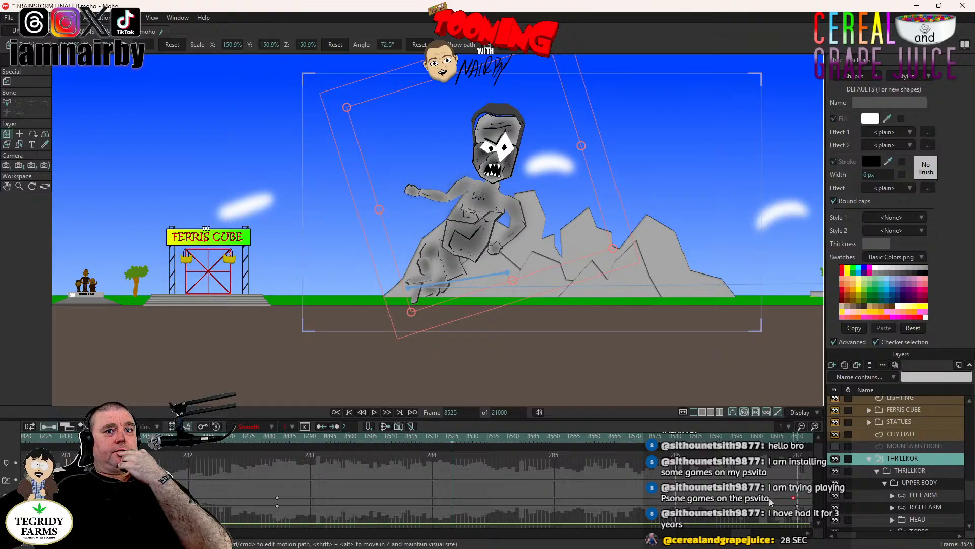
{"action": "left_click_drag", "start_coordinate": [794, 497], "coordinate": [517, 498]}
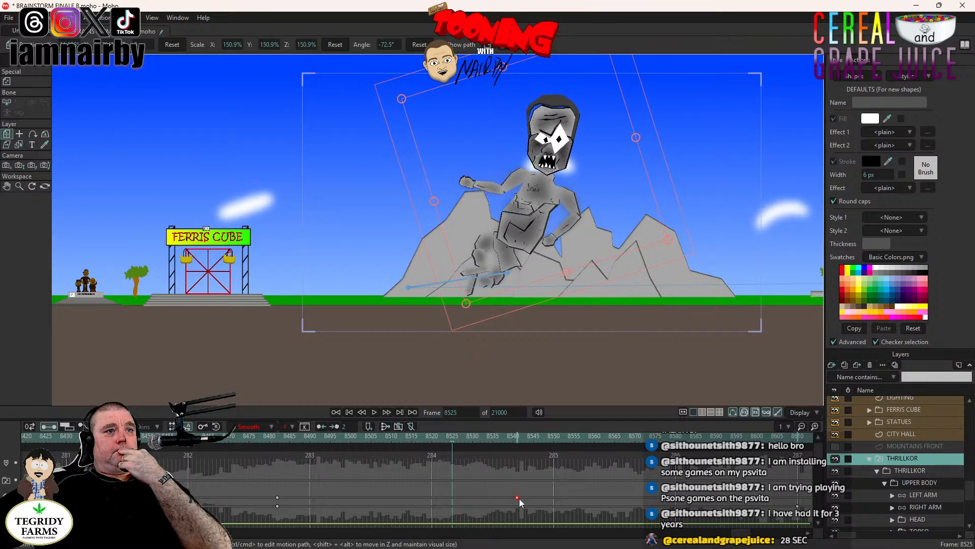
{"action": "left_click", "coordinate": [276, 438]}
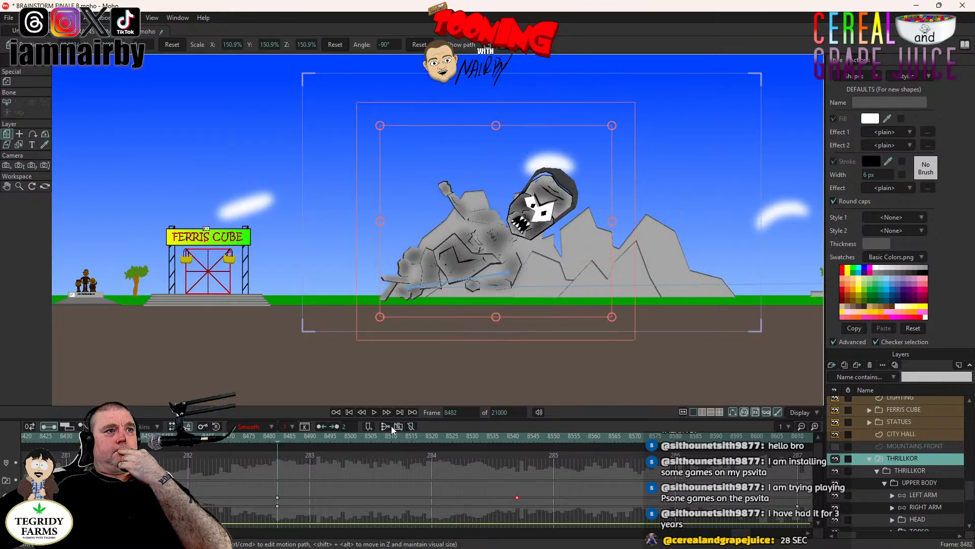
{"action": "scroll", "coordinate": [502, 214], "scroll_direction": "up", "scroll_amount": 3}
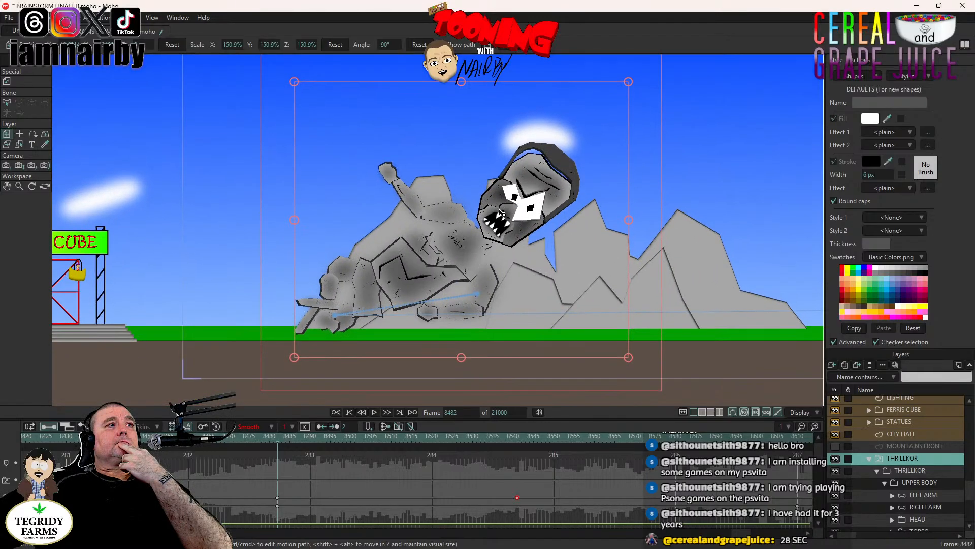
{"action": "left_click_drag", "start_coordinate": [502, 214], "coordinate": [475, 238]}
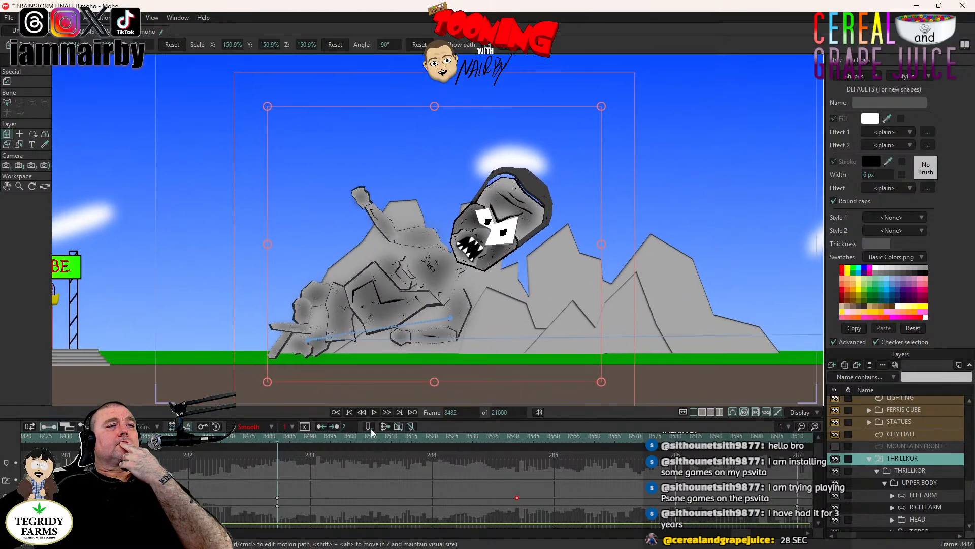
{"action": "left_click", "coordinate": [374, 412]}
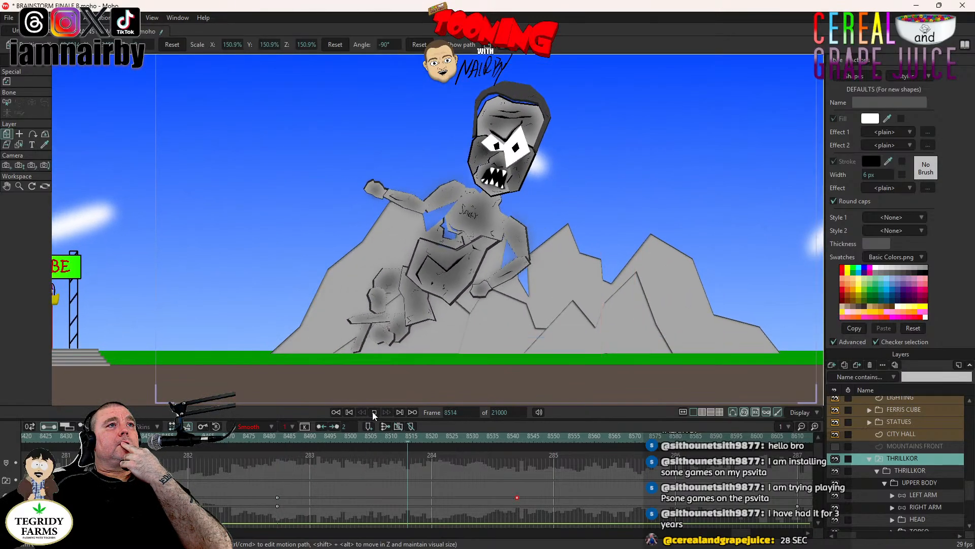
{"action": "left_click", "coordinate": [374, 412]}
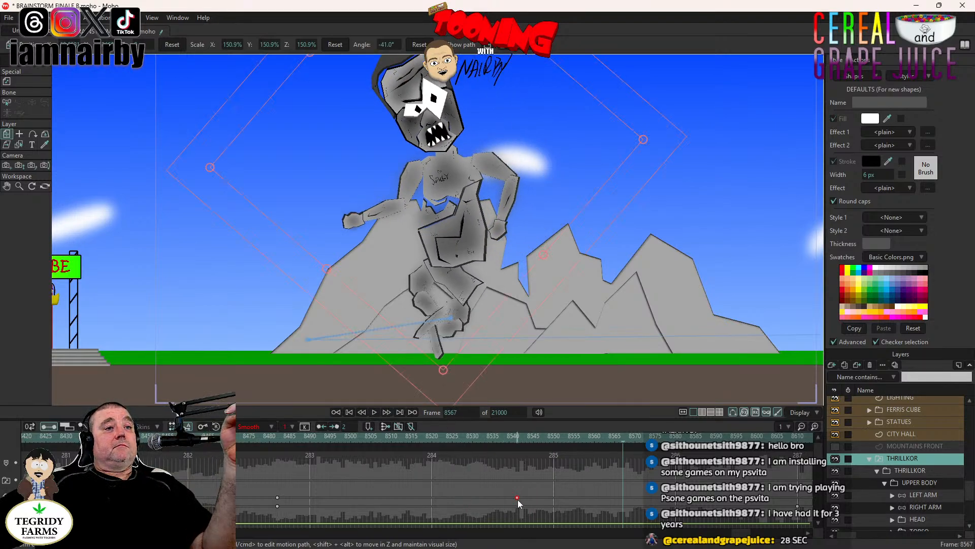
- Shift THRILLKOR's position keyframe to about frame 8572 and play back the rise from frame 8481
{"action": "left_click_drag", "start_coordinate": [547, 499], "coordinate": [646, 497]}
{"action": "left_click", "coordinate": [280, 441]}
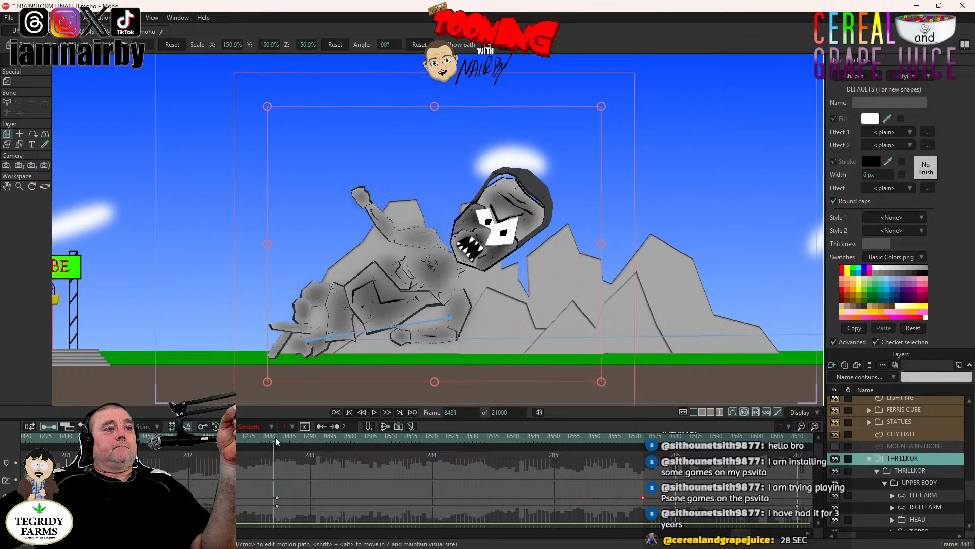
{"action": "left_click", "coordinate": [376, 411]}
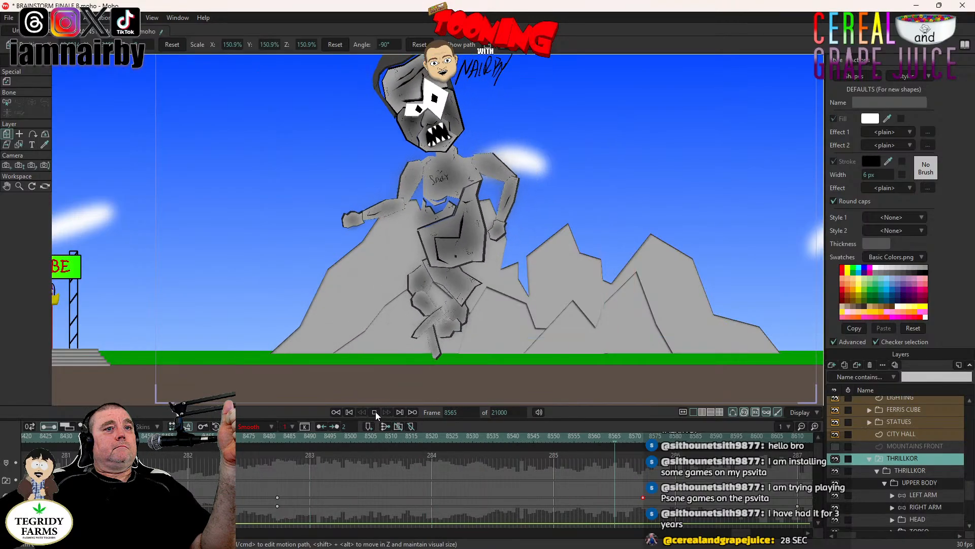
{"action": "left_click", "coordinate": [376, 411]}
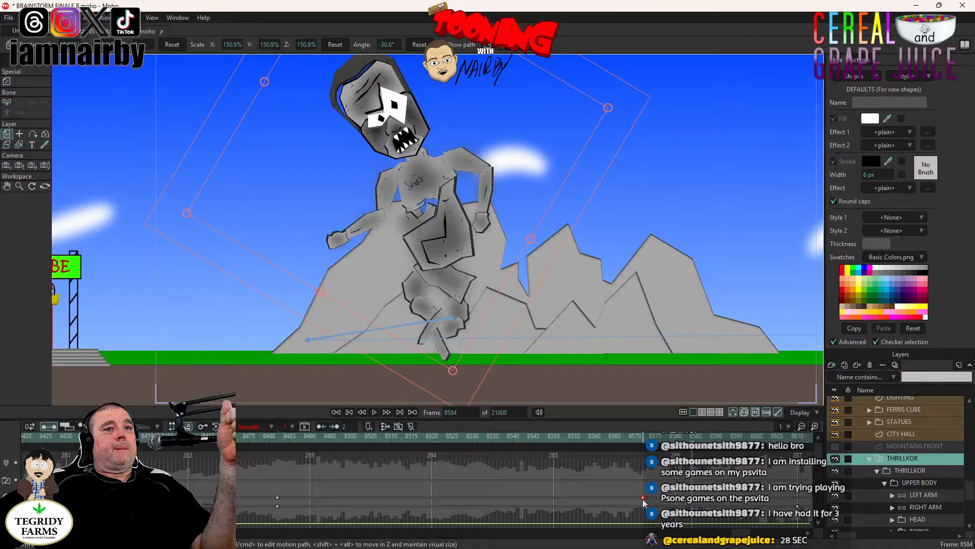
- Put THRILLKOR's position keyframe back at frame 8610 and play back the rise from frame 8482
{"action": "left_click_drag", "start_coordinate": [642, 503], "coordinate": [798, 507]}
{"action": "left_click", "coordinate": [279, 437]}
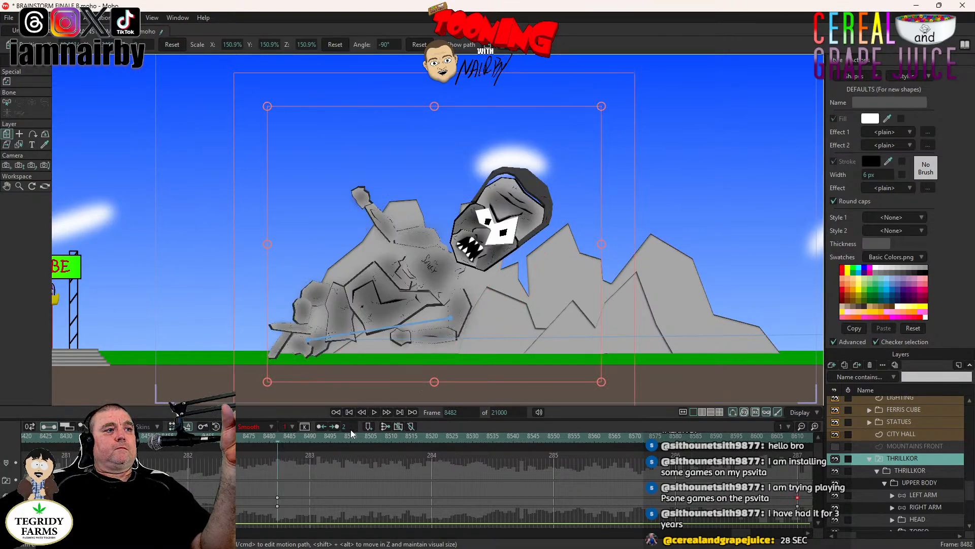
{"action": "left_click", "coordinate": [373, 412]}
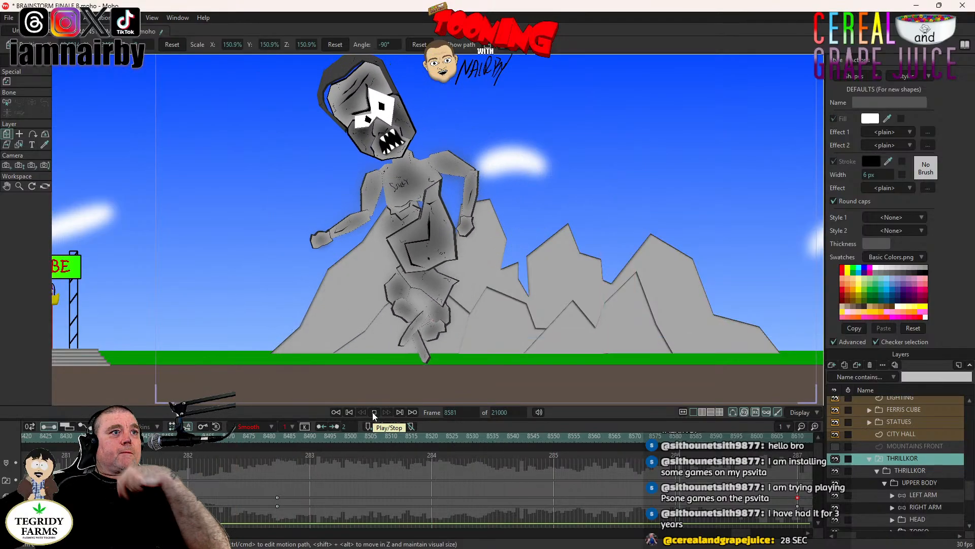
{"action": "left_click", "coordinate": [373, 412]}
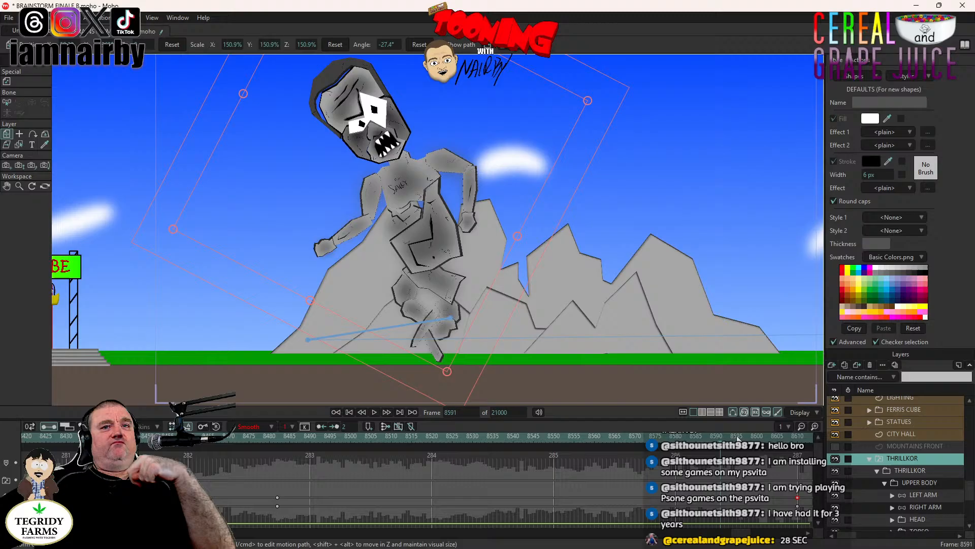
- Reset the UPPER BODY layer's rotation angle to 0° at frame 8610
{"action": "left_click", "coordinate": [797, 437]}
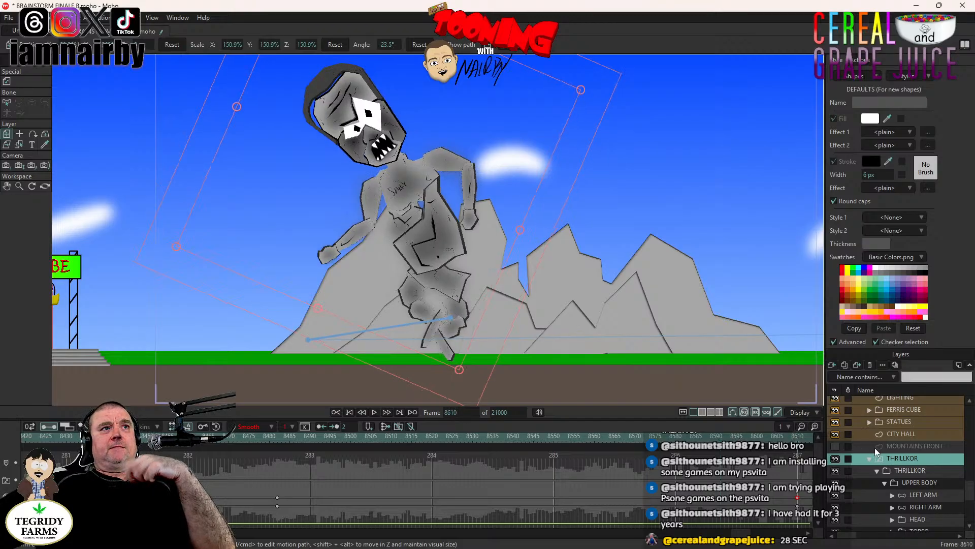
{"action": "left_click", "coordinate": [917, 519]}
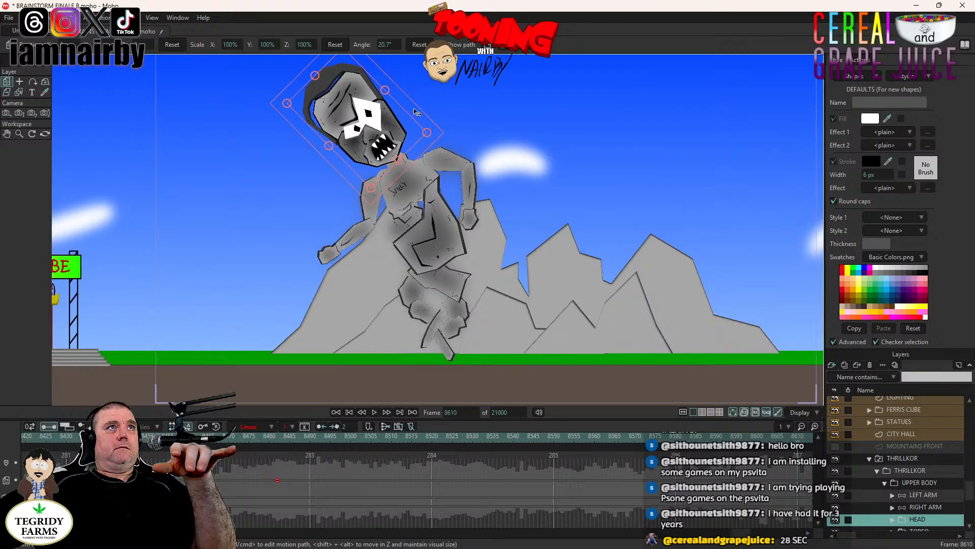
{"action": "left_click", "coordinate": [925, 484]}
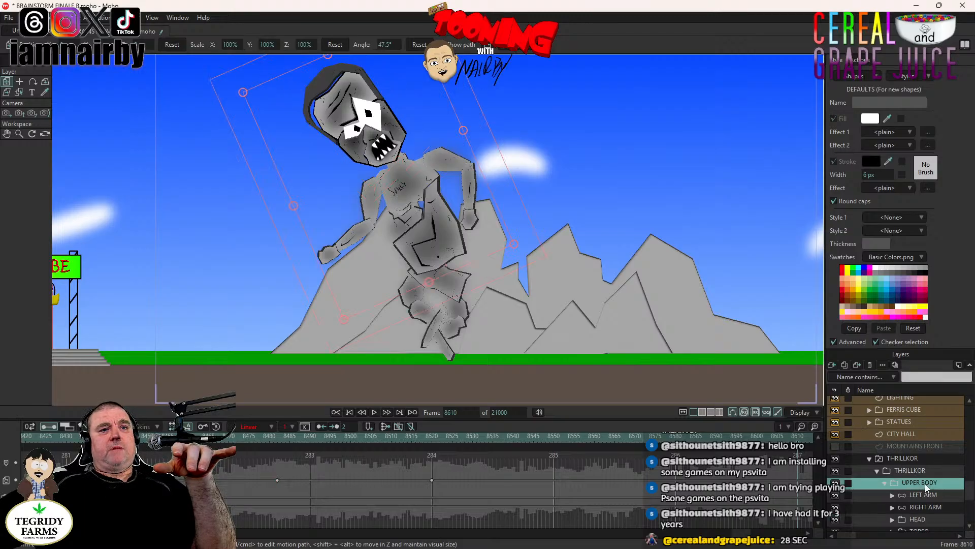
{"action": "left_click", "coordinate": [419, 45]}
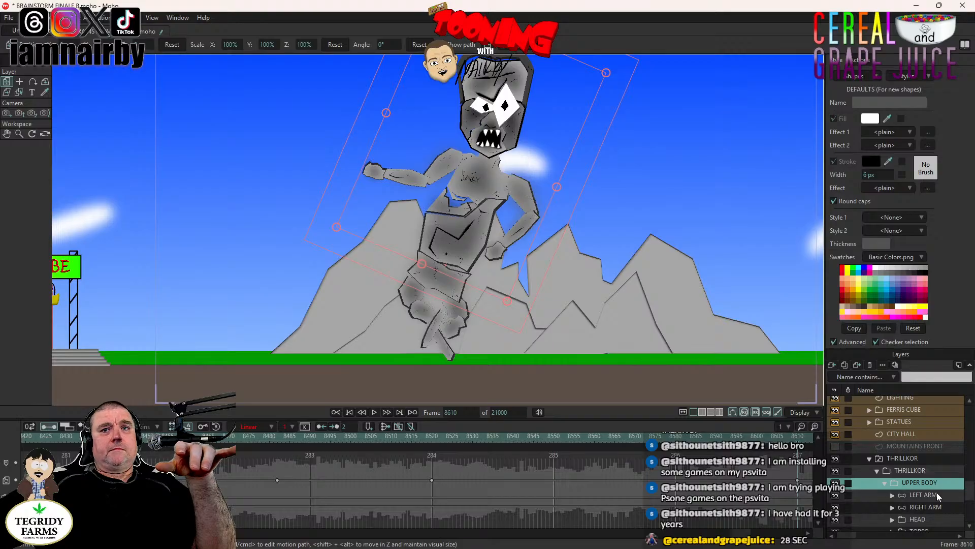
- Straighten the whole THRILLKOR layer at frame 8610 by setting its rotation angle to 0°
{"action": "left_click", "coordinate": [928, 456]}
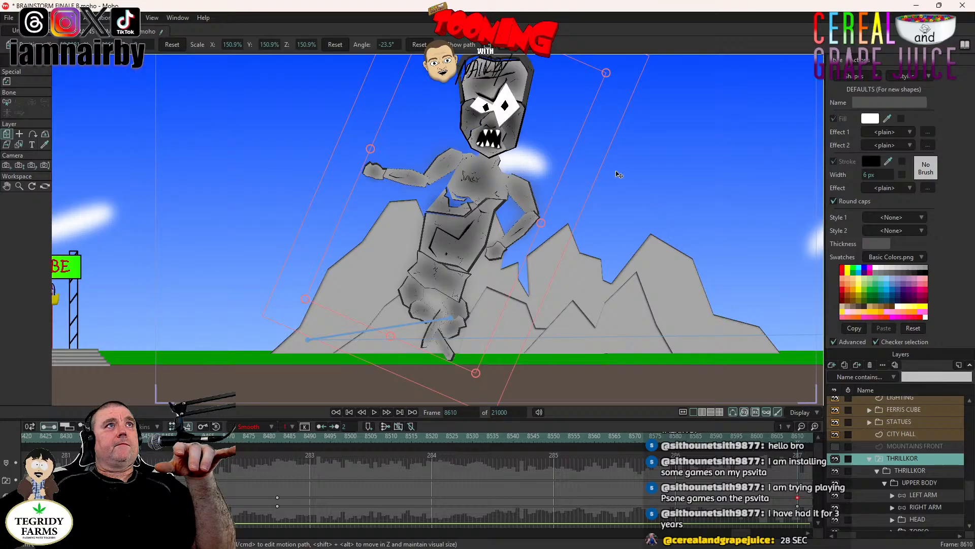
{"action": "left_click_drag", "start_coordinate": [577, 169], "coordinate": [518, 147]}
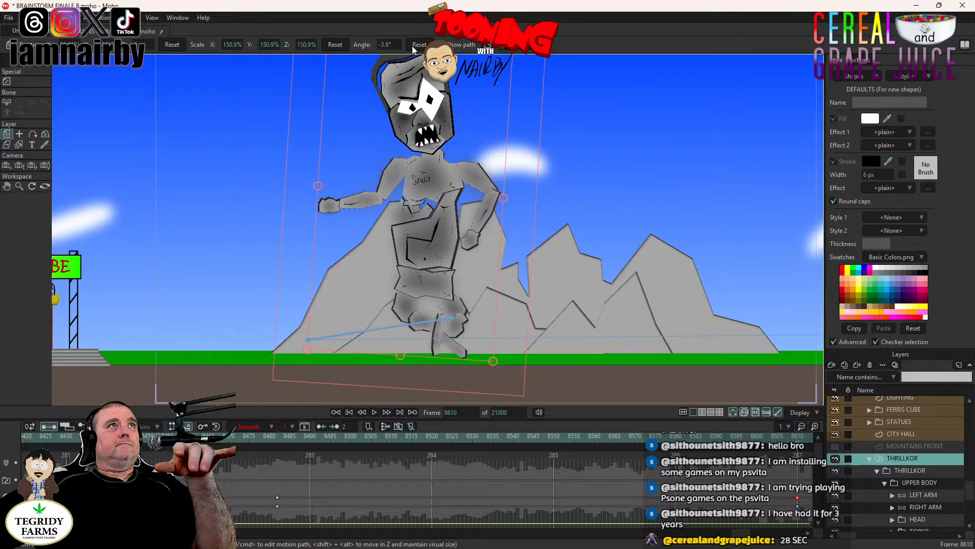
{"action": "left_click_drag", "start_coordinate": [397, 46], "coordinate": [413, 56]}
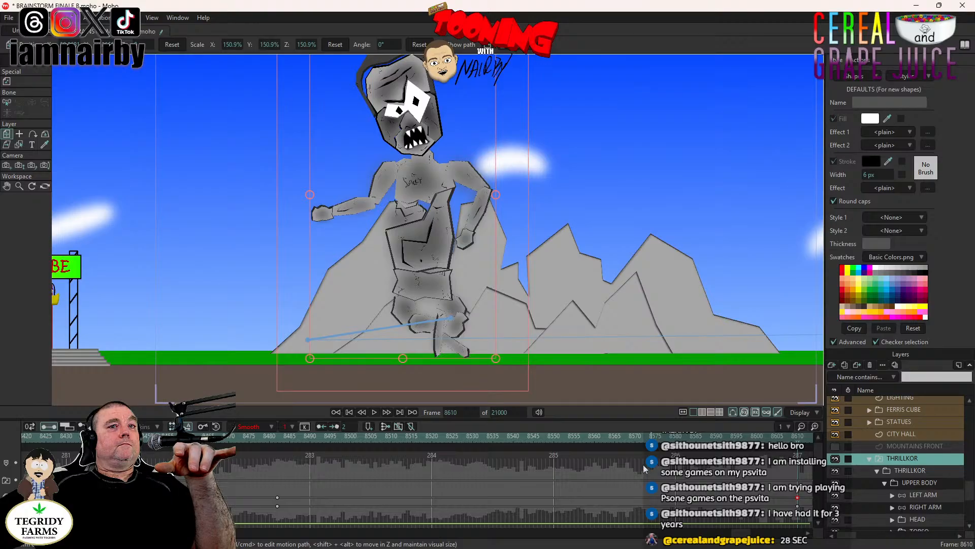
- Play back THRILLKOR's rise from frame 8483 to check the straightened standing pose
{"action": "left_click", "coordinate": [282, 435]}
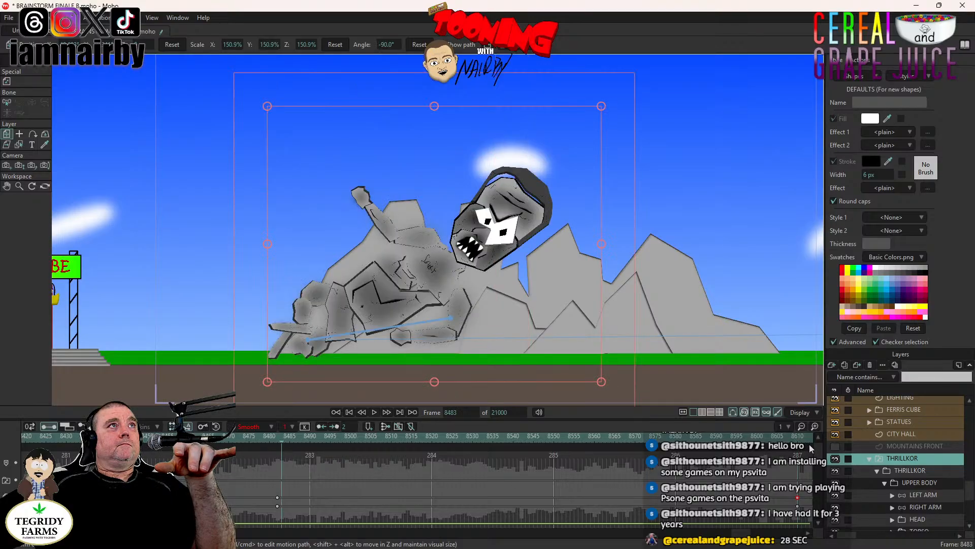
{"action": "left_click", "coordinate": [374, 412]}
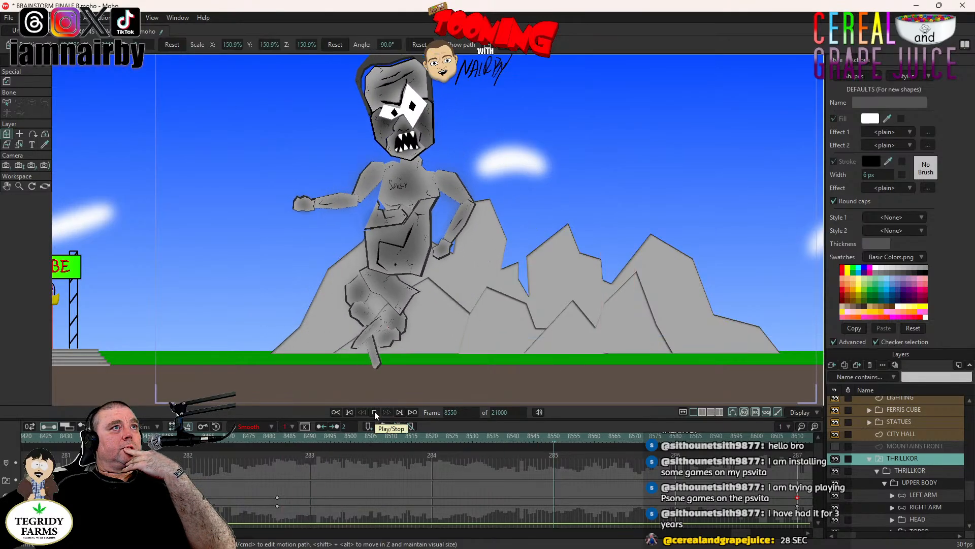
{"action": "left_click", "coordinate": [374, 411]}
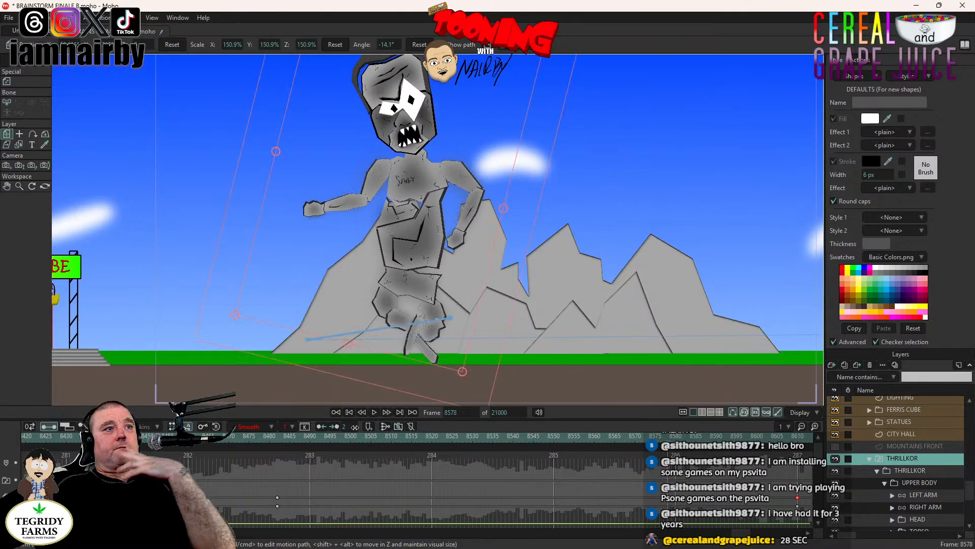
{"action": "left_click", "coordinate": [374, 412]}
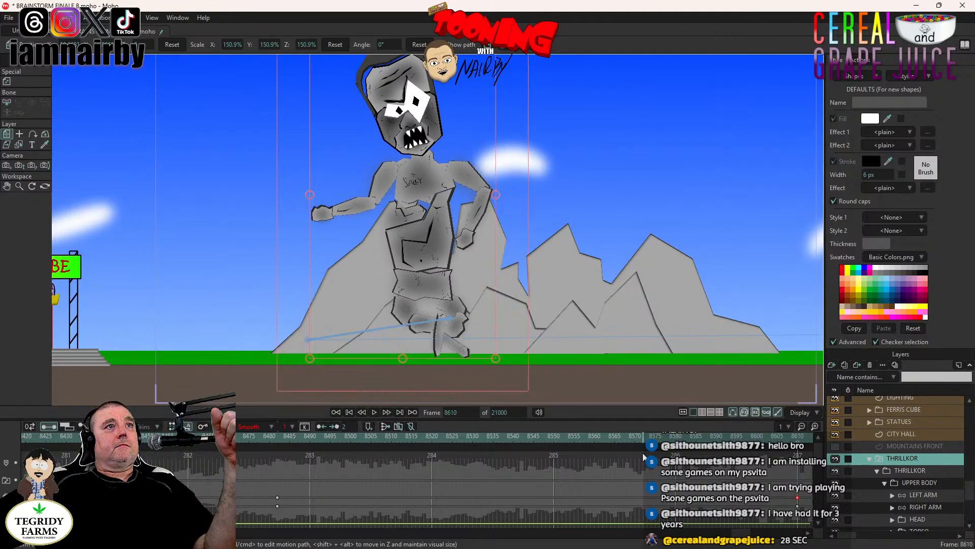
- Review THRILLKOR's rise between frames 8482 and 8549 and check the HEAD layer's tilt along the way
{"action": "left_click", "coordinate": [419, 433]}
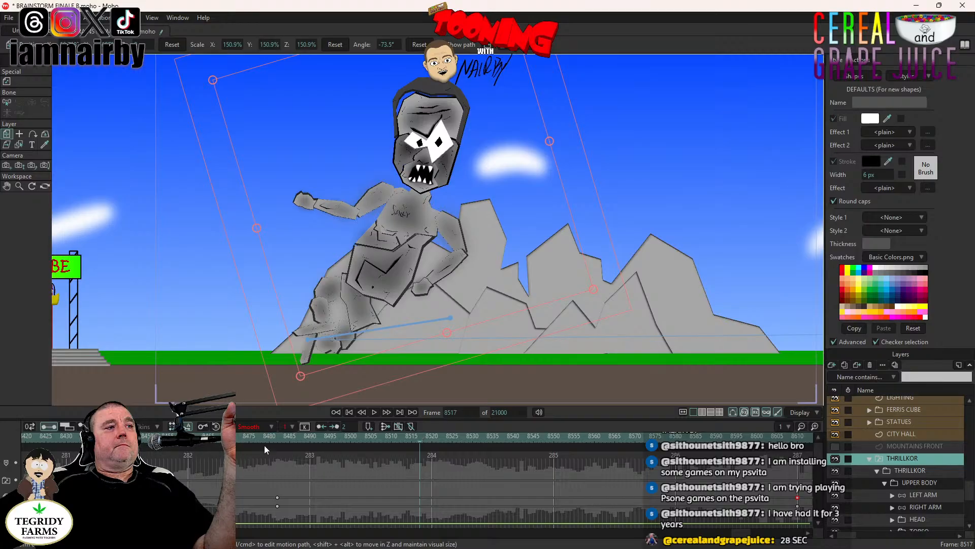
{"action": "left_click", "coordinate": [275, 440]}
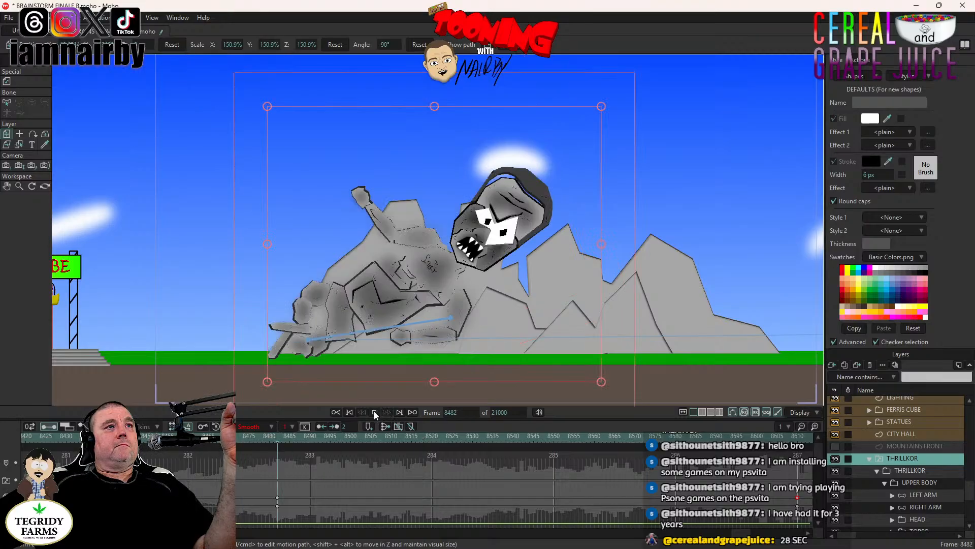
{"action": "left_click", "coordinate": [374, 412]}
{"action": "left_click", "coordinate": [374, 411]}
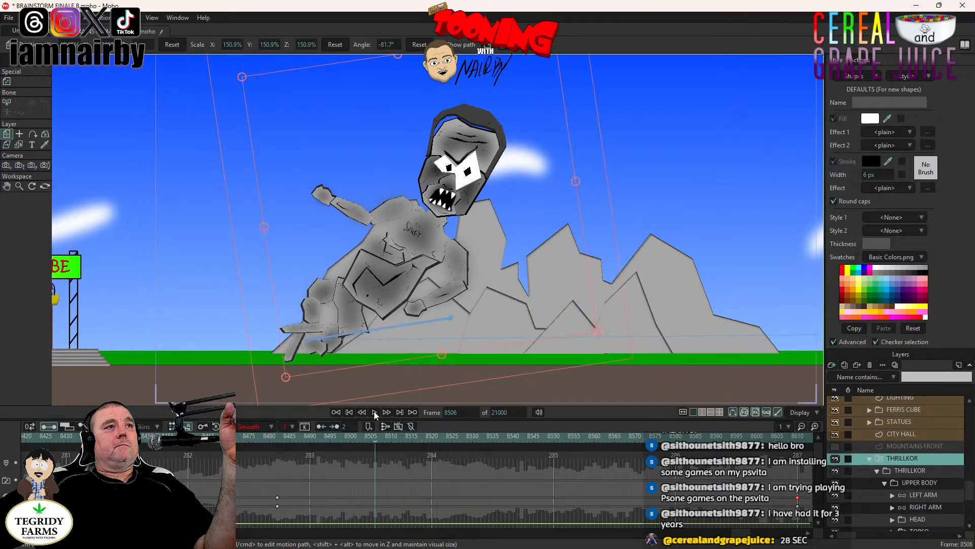
{"action": "left_click", "coordinate": [548, 440]}
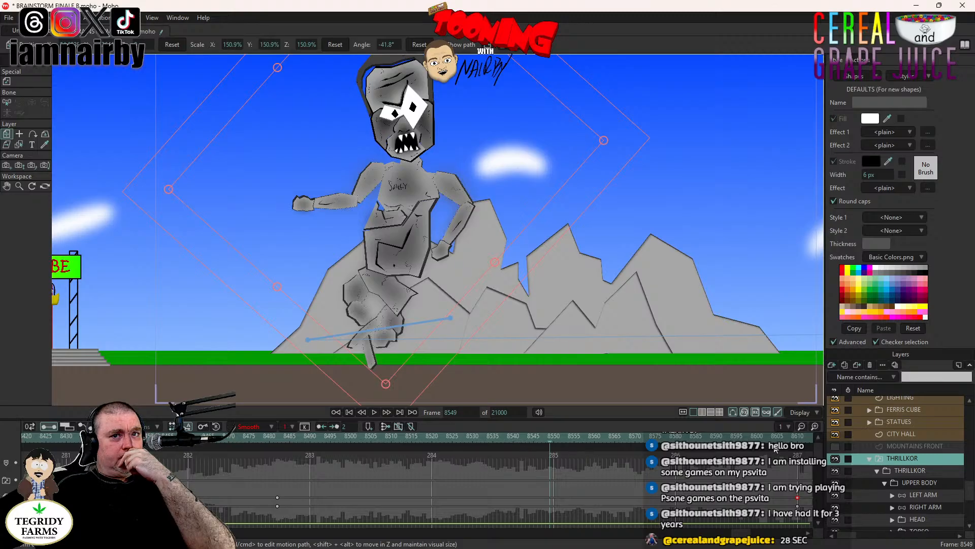
{"action": "left_click", "coordinate": [918, 519]}
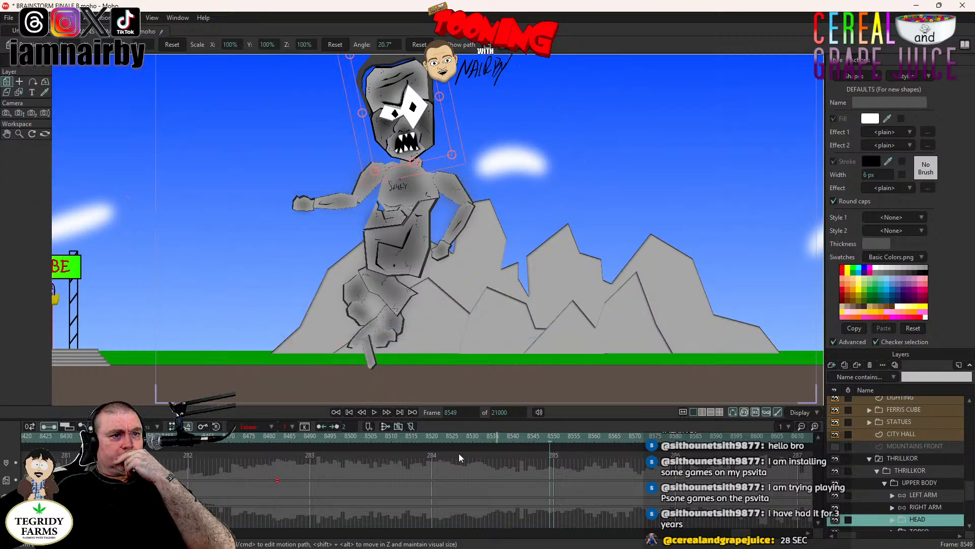
{"action": "left_click", "coordinate": [420, 440]}
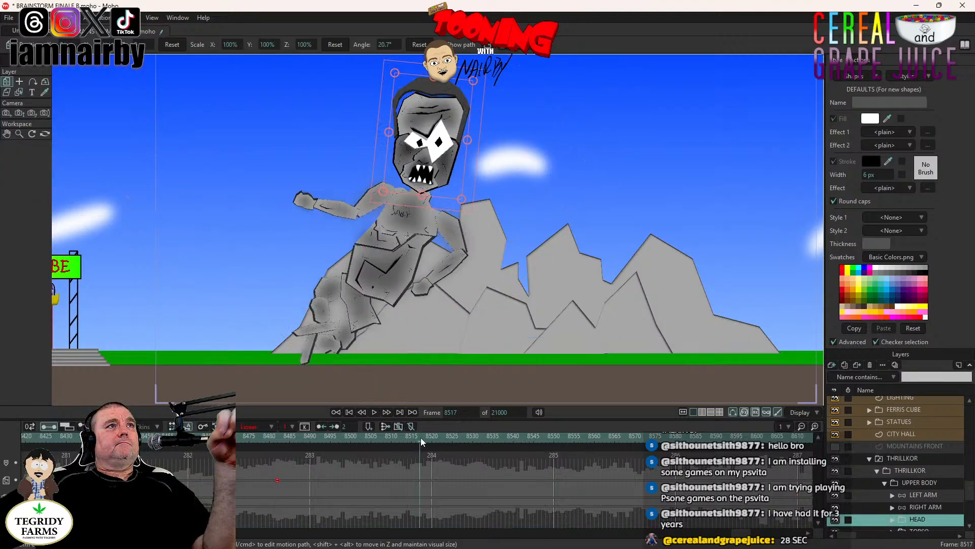
{"action": "left_click", "coordinate": [281, 438]}
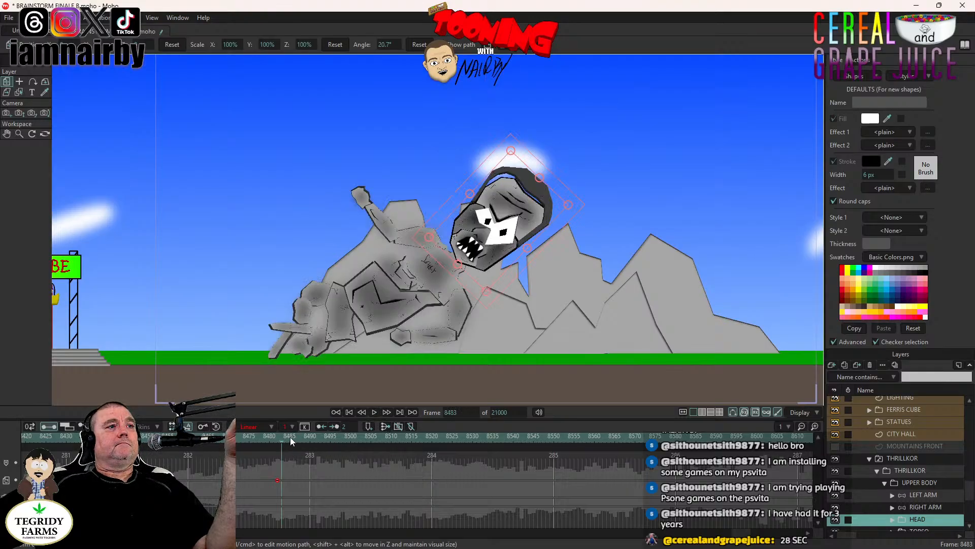
{"action": "left_click", "coordinate": [278, 435]}
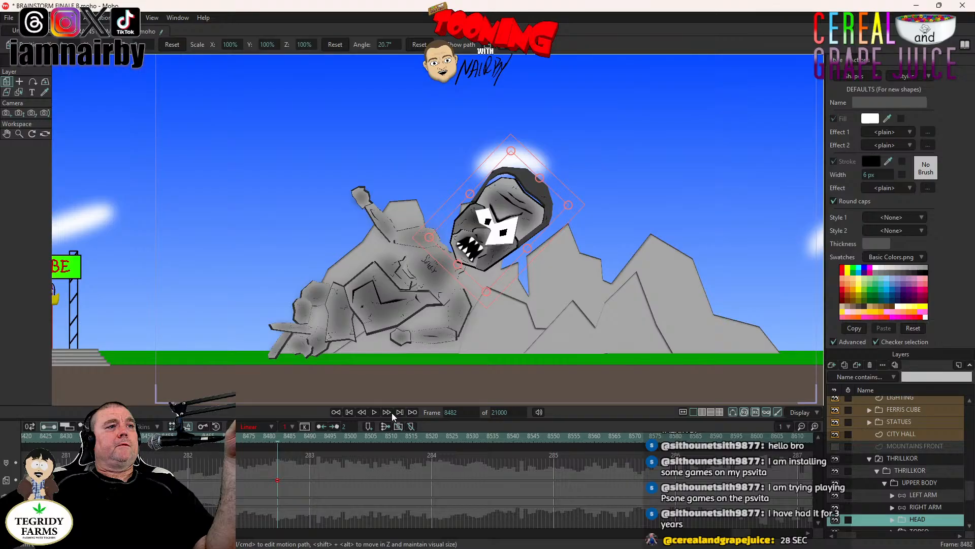
- Pose the LEFT LEG and RIGHT LEG bones at frame 8610 so both legs stand straight with the feet flat on the ground
{"action": "left_click", "coordinate": [902, 459]}
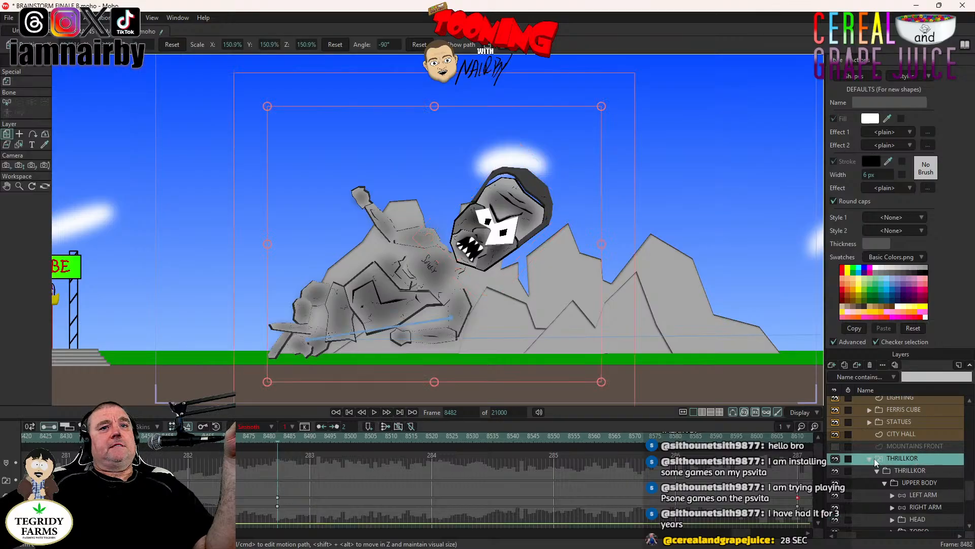
{"action": "left_click", "coordinate": [798, 440]}
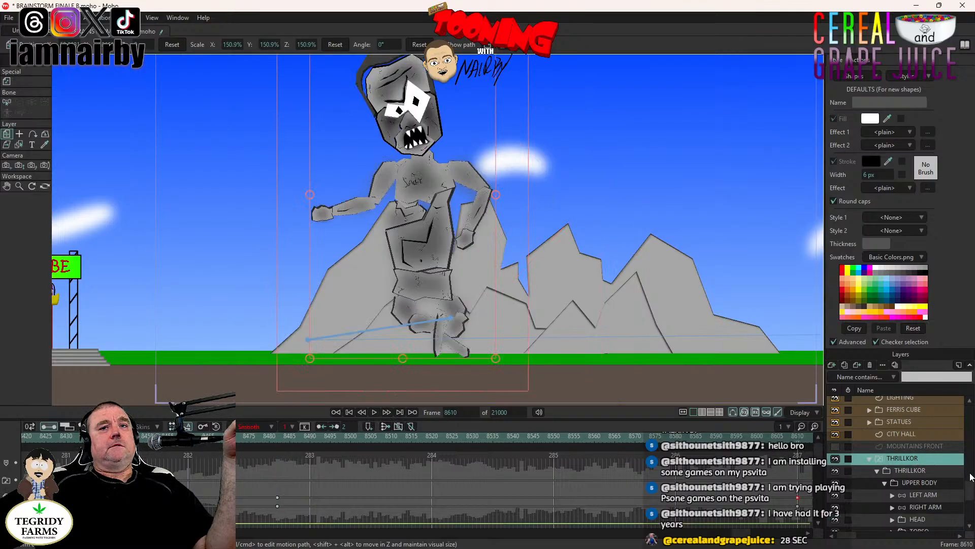
{"action": "scroll", "coordinate": [923, 495], "scroll_direction": "down", "scroll_amount": 3}
{"action": "left_click", "coordinate": [923, 470]}
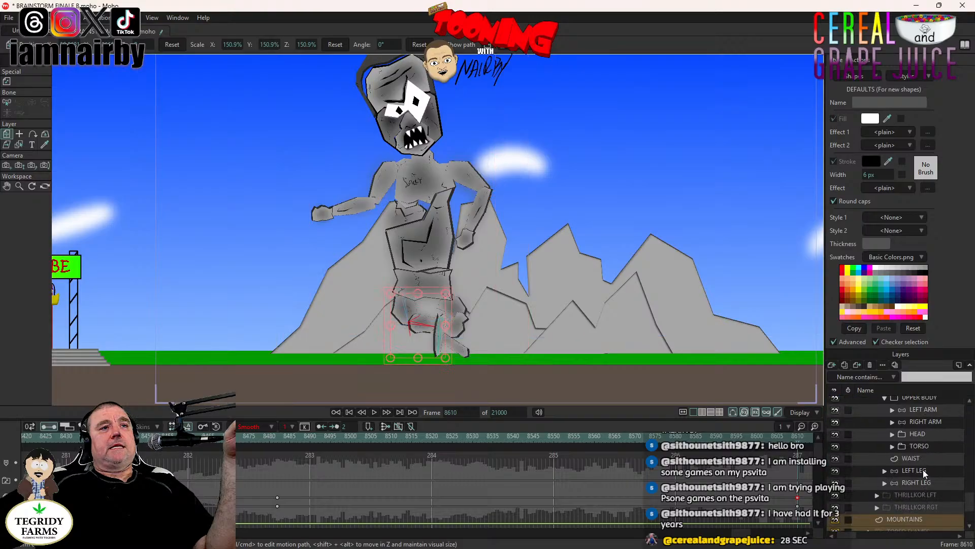
{"action": "left_click", "coordinate": [32, 81]}
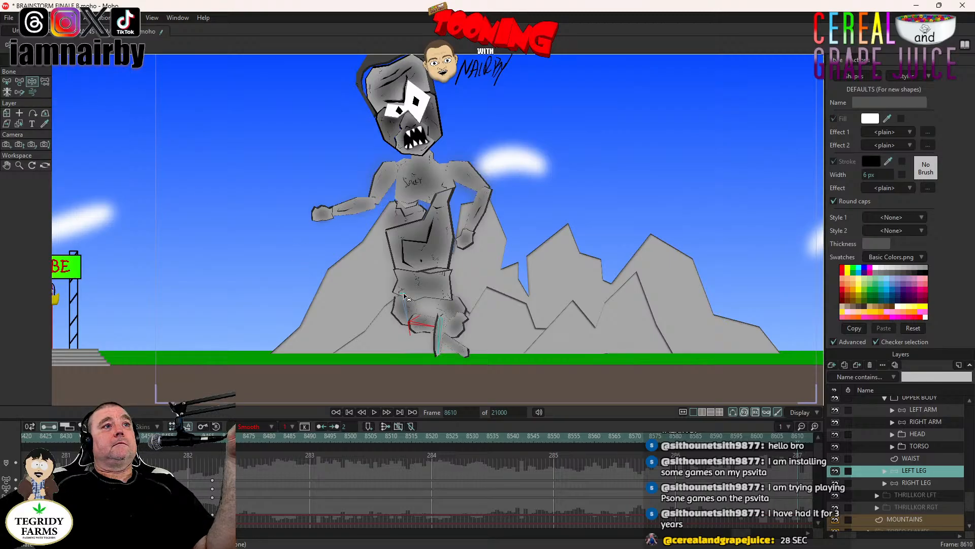
{"action": "left_click_drag", "start_coordinate": [430, 328], "coordinate": [428, 387]}
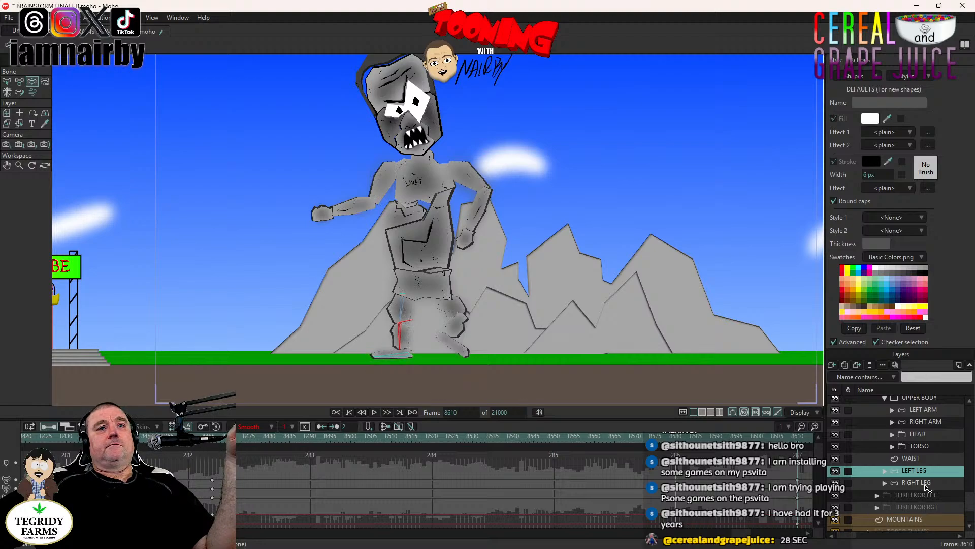
{"action": "right_click", "coordinate": [456, 329], "text": "alt"}
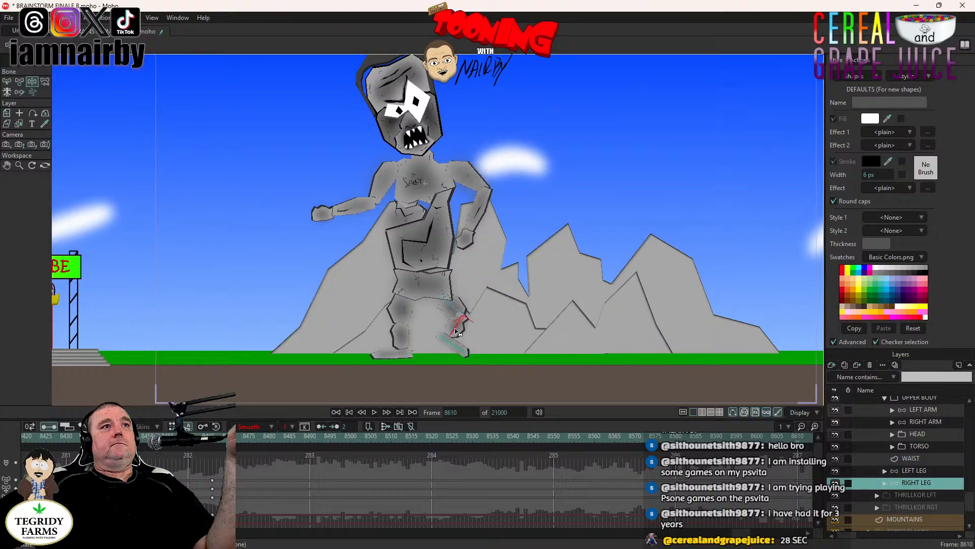
{"action": "left_click_drag", "start_coordinate": [457, 327], "coordinate": [435, 421]}
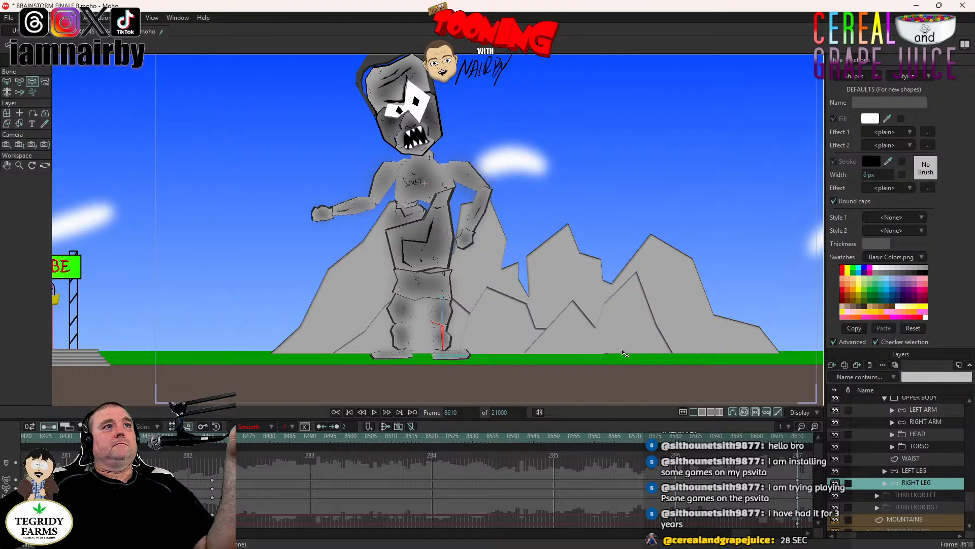
- Rotate the HEAD layer upright at frame 8610, to an angle of about -0.2°
{"action": "scroll", "coordinate": [940, 462], "scroll_direction": "up", "scroll_amount": 3}
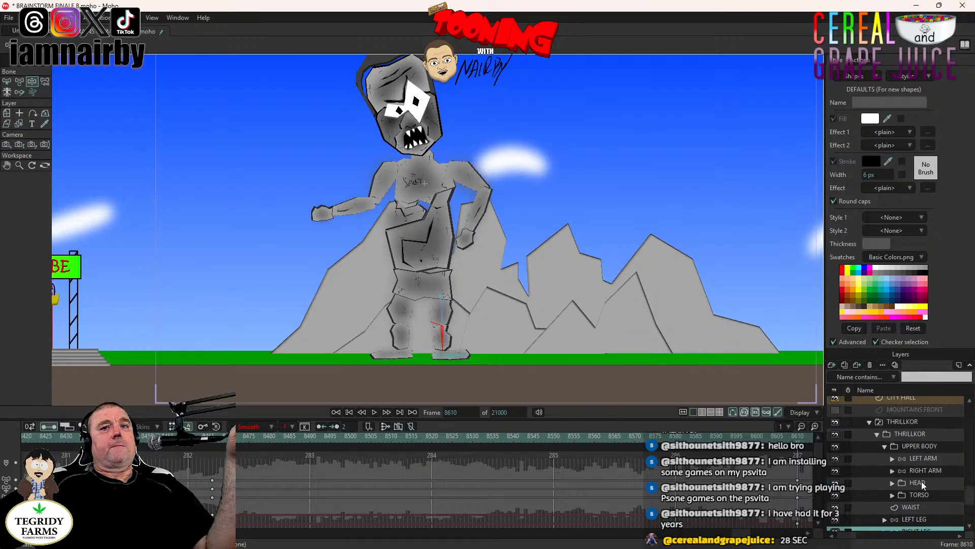
{"action": "left_click", "coordinate": [920, 483]}
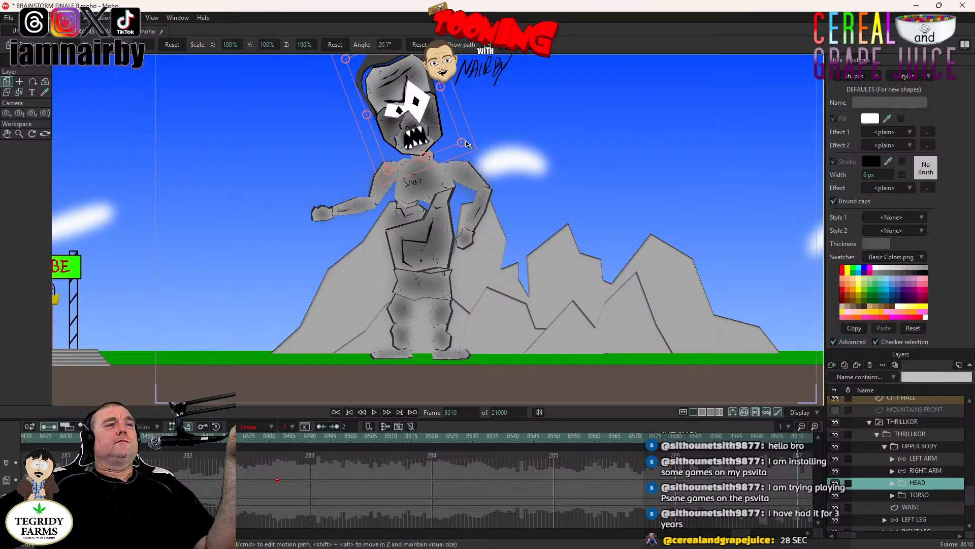
{"action": "left_click_drag", "start_coordinate": [450, 120], "coordinate": [504, 183]}
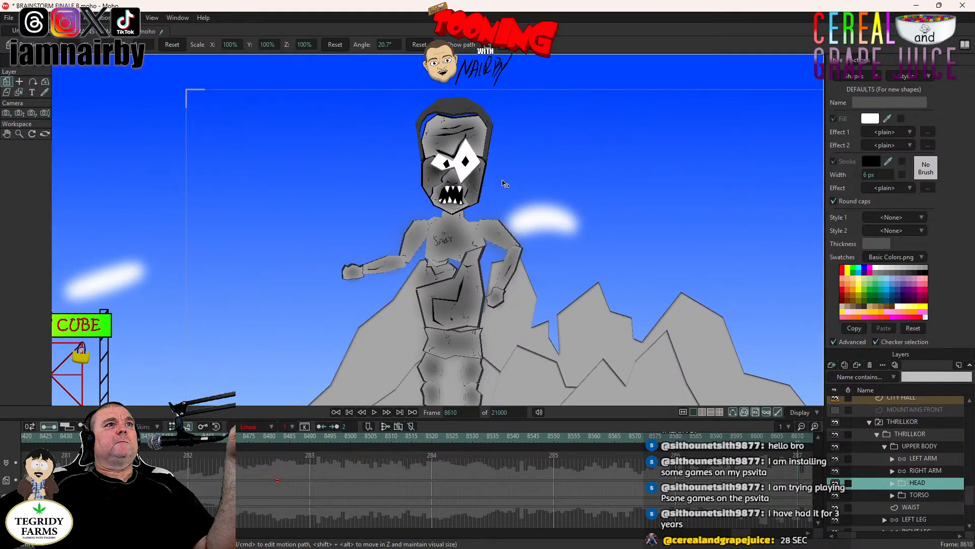
- Inspect THRILLKOR's torso up close and render a preview of frame 8610 to check the standing pose
{"action": "scroll", "coordinate": [460, 261], "scroll_direction": "up", "scroll_amount": 4}
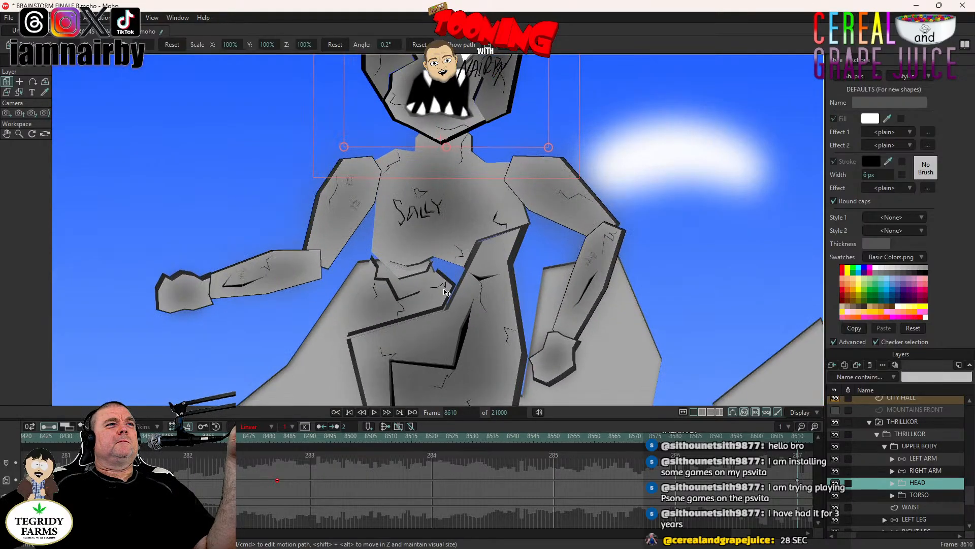
{"action": "scroll", "coordinate": [435, 304], "scroll_direction": "down", "scroll_amount": 4}
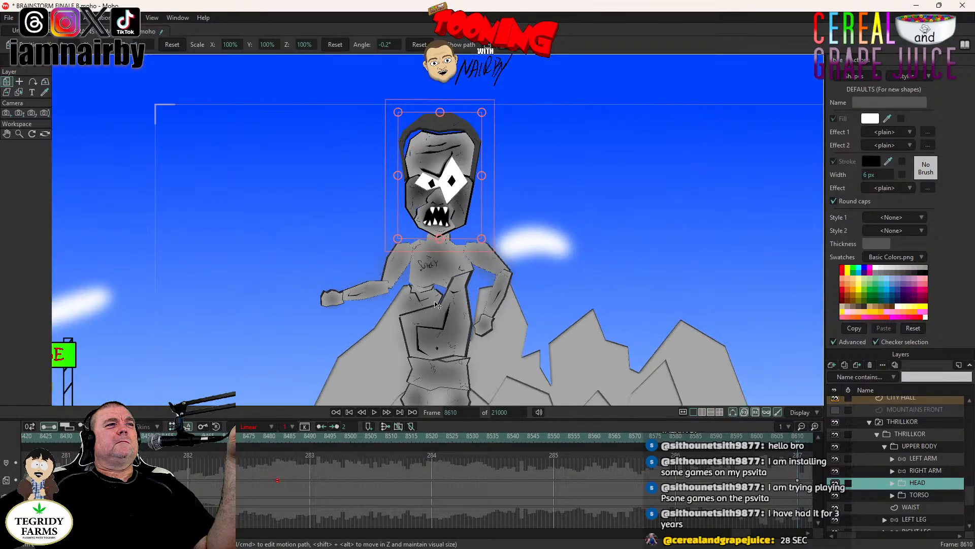
{"action": "scroll", "coordinate": [435, 304], "scroll_direction": "up", "scroll_amount": 4}
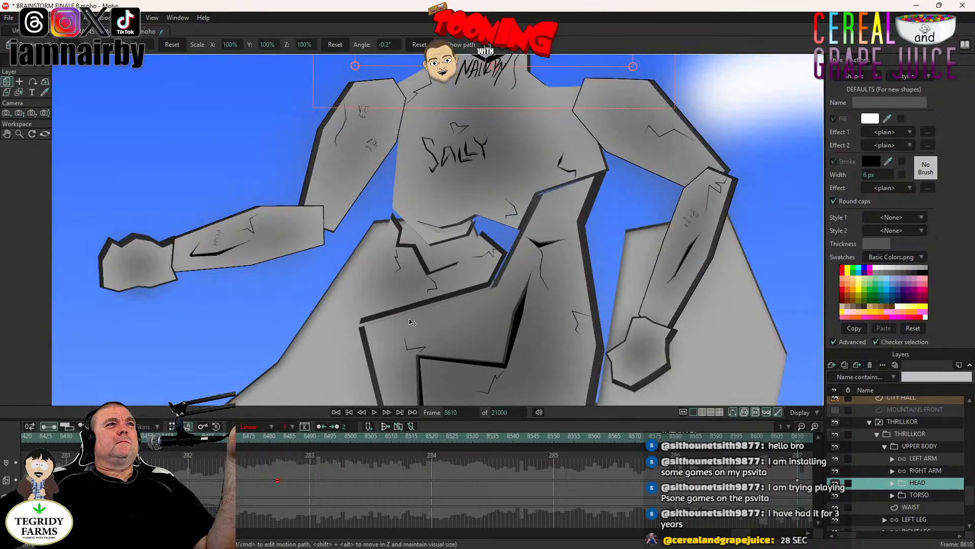
{"action": "scroll", "coordinate": [413, 322], "scroll_direction": "down", "scroll_amount": 4}
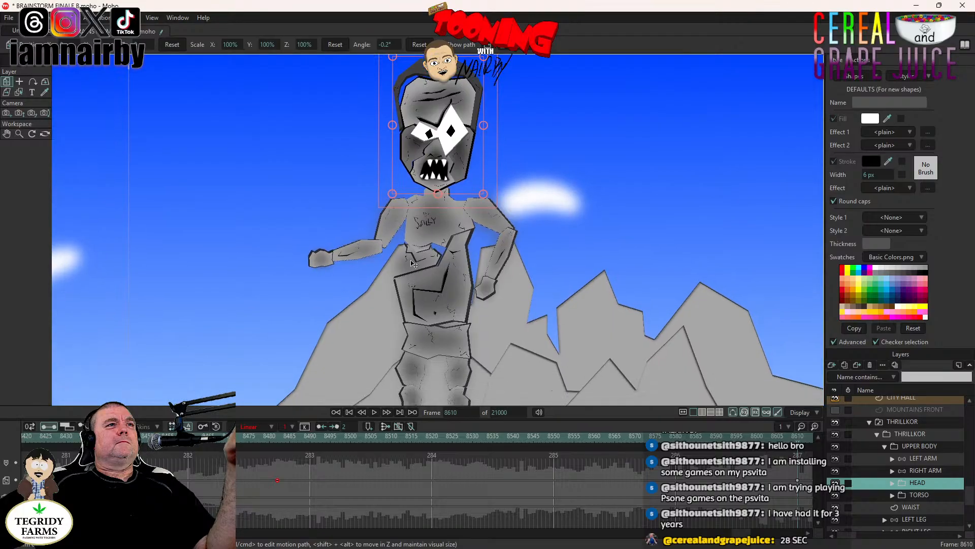
{"action": "scroll", "coordinate": [418, 224], "scroll_direction": "down", "scroll_amount": 4}
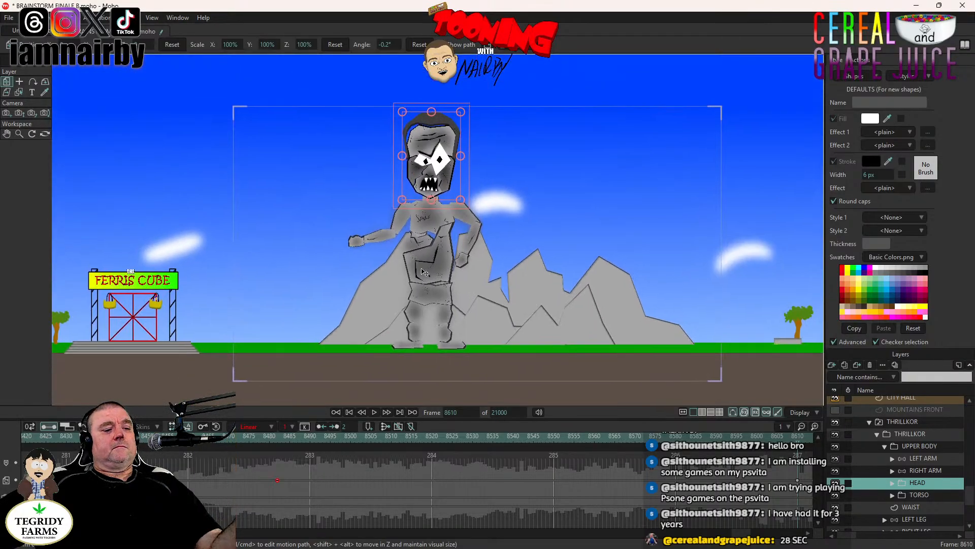
{"action": "key", "text": "ctrl+r"}
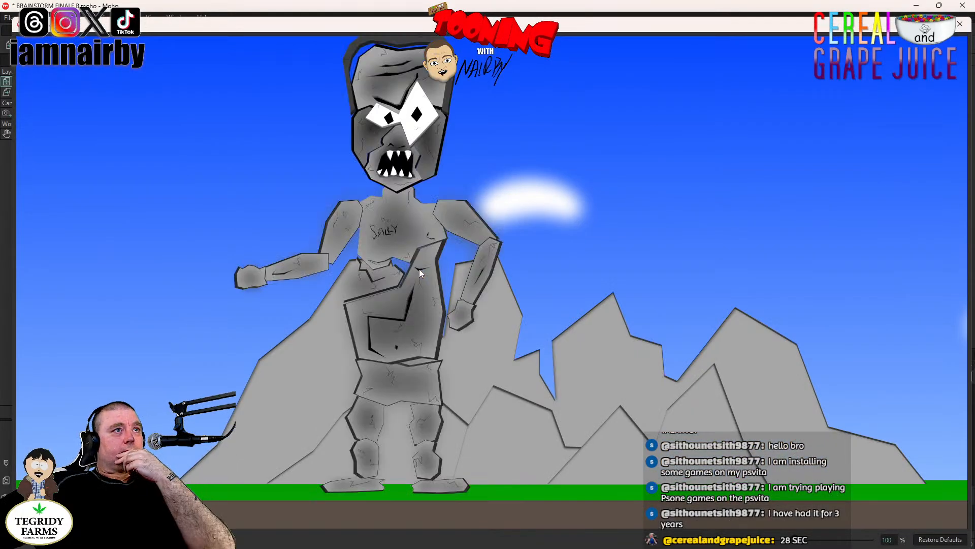
{"action": "left_click_drag", "start_coordinate": [504, 252], "coordinate": [494, 279]}
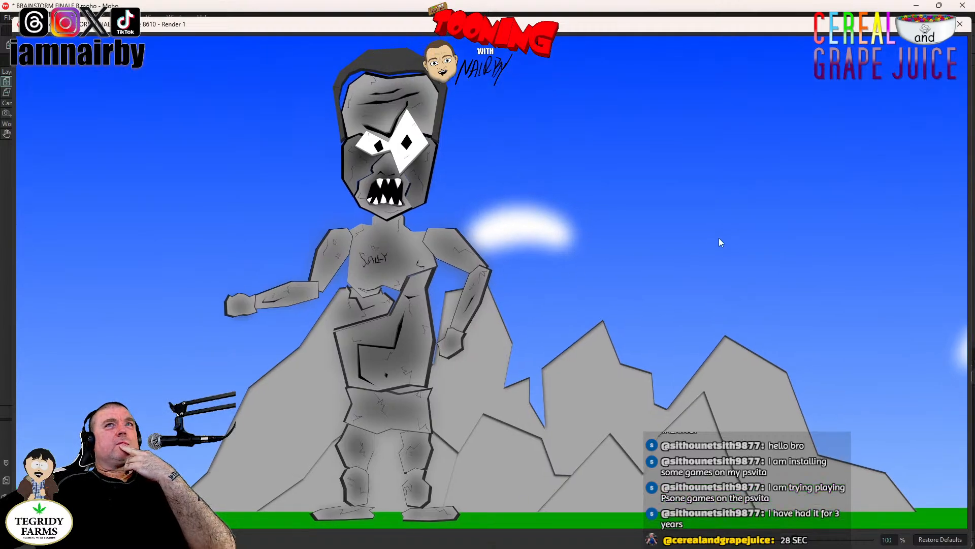
{"action": "left_click", "coordinate": [964, 26]}
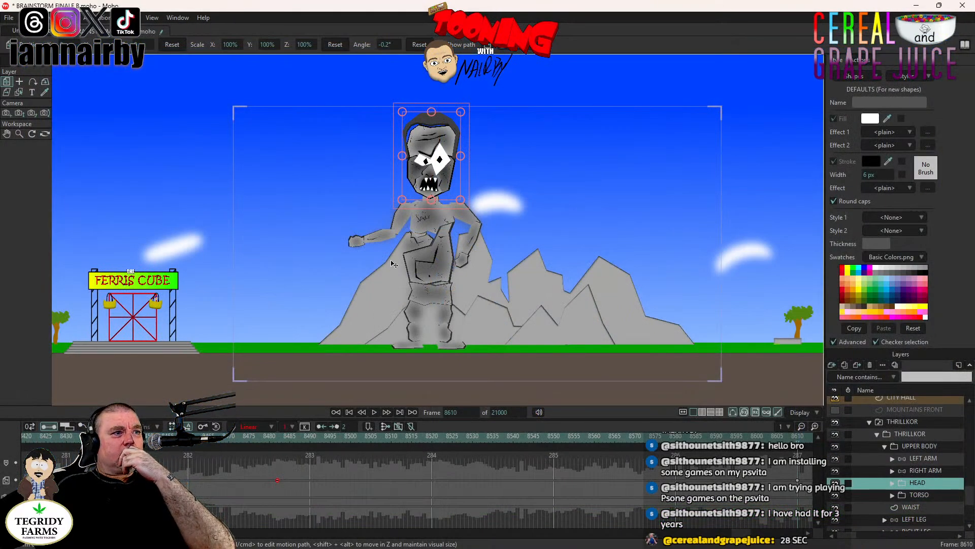
- Play back THRILLKOR's rise through frame 8610 to check the straightened legs and head
{"action": "left_click", "coordinate": [218, 465]}
{"action": "left_click", "coordinate": [375, 412]}
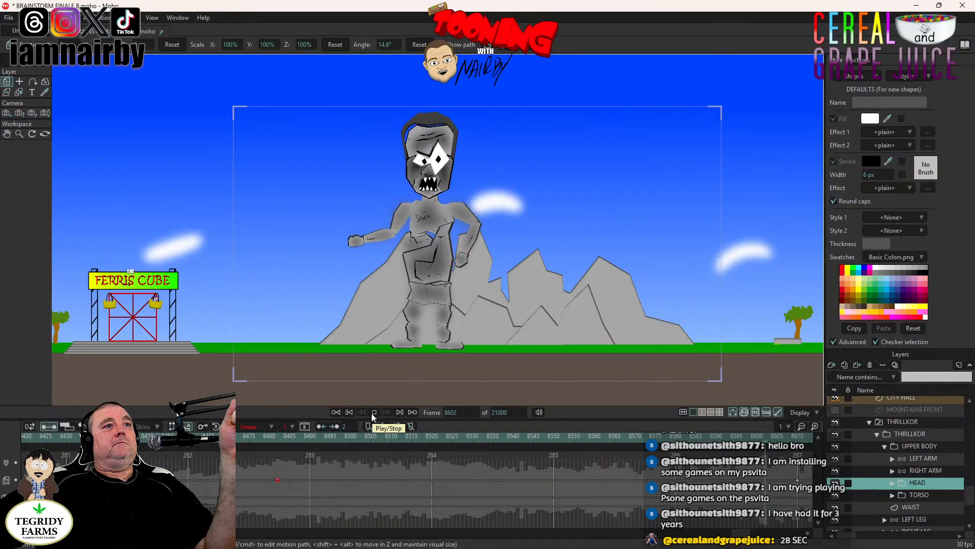
{"action": "left_click", "coordinate": [374, 412]}
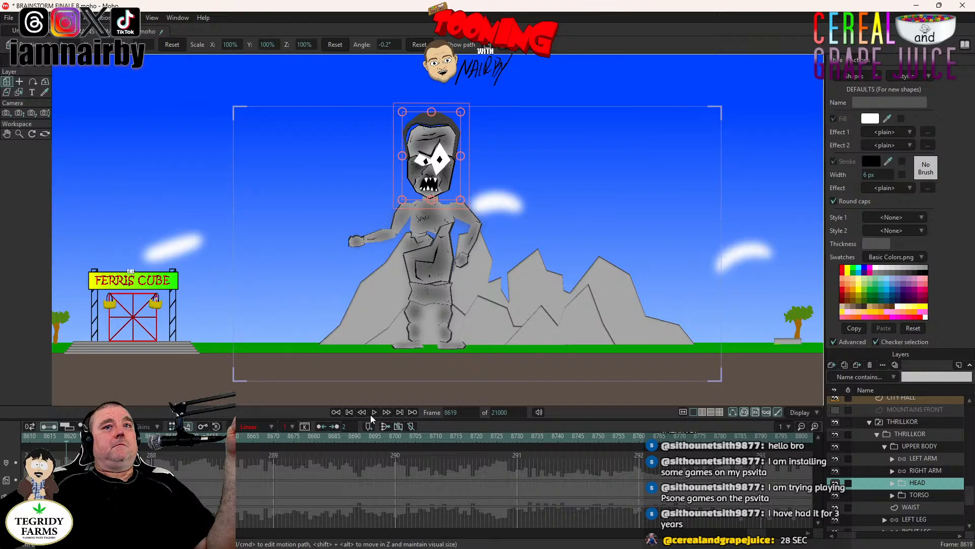
- Pose the LEFT ARM and RIGHT ARM bones at frame 8610 so both arms hang straight down at THRILLKOR's sides
{"action": "left_click", "coordinate": [910, 422]}
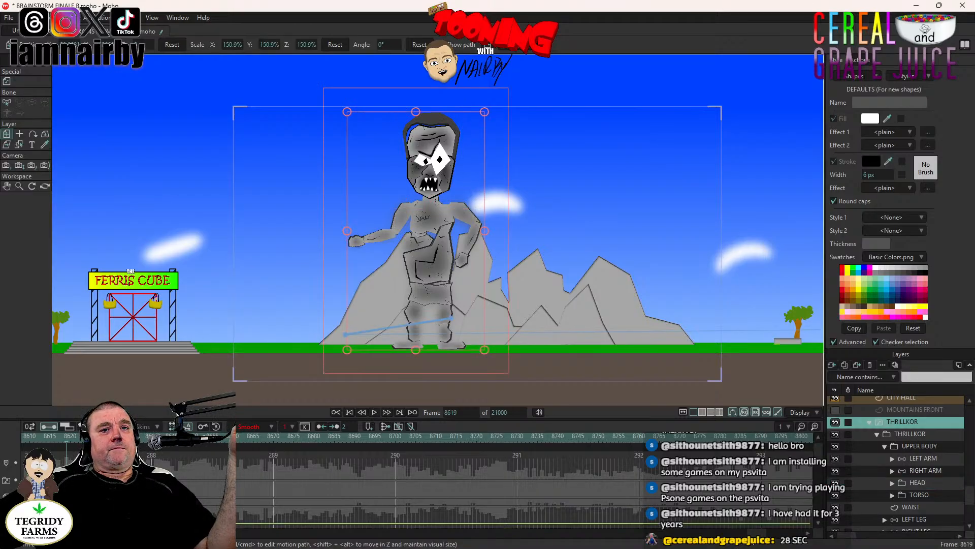
{"action": "left_click_drag", "start_coordinate": [746, 534], "coordinate": [735, 536]}
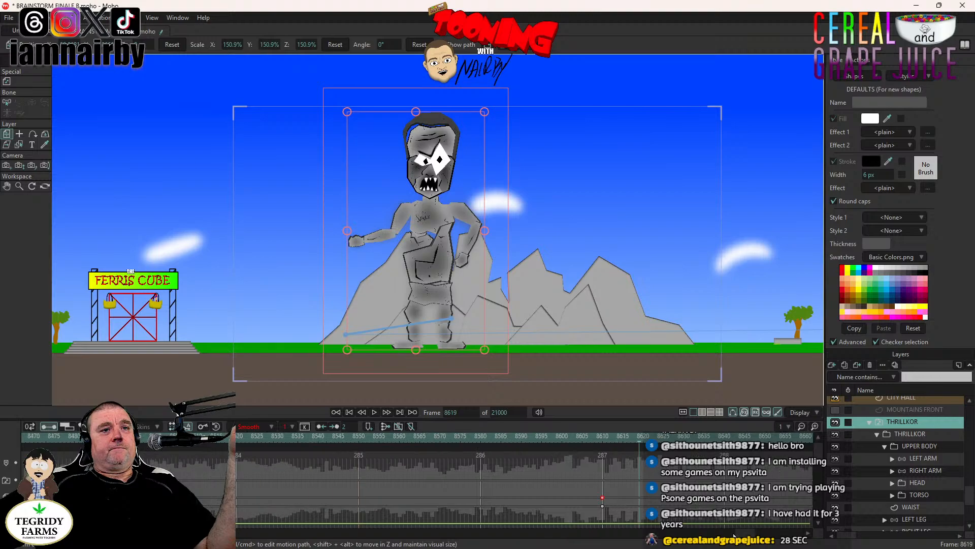
{"action": "left_click", "coordinate": [603, 435]}
{"action": "left_click", "coordinate": [923, 458]}
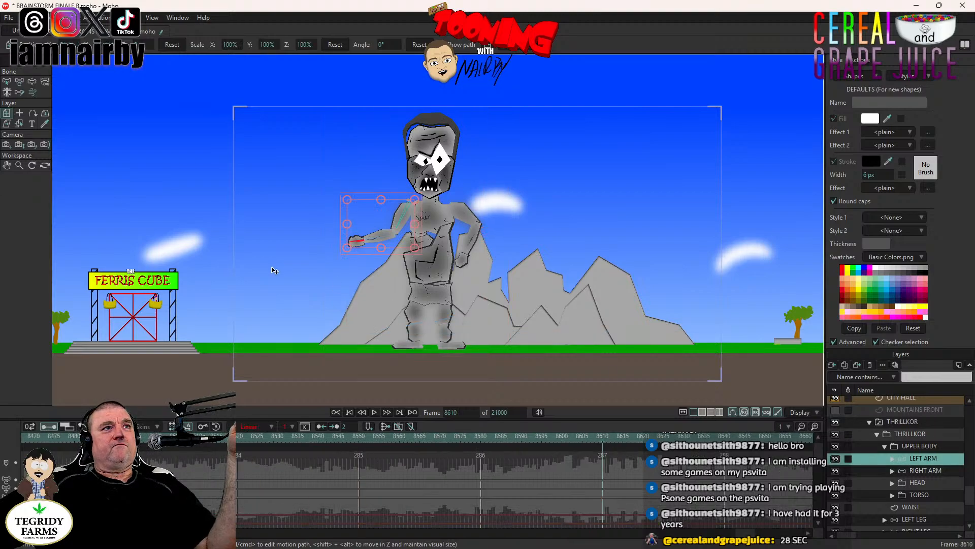
{"action": "left_click", "coordinate": [32, 82]}
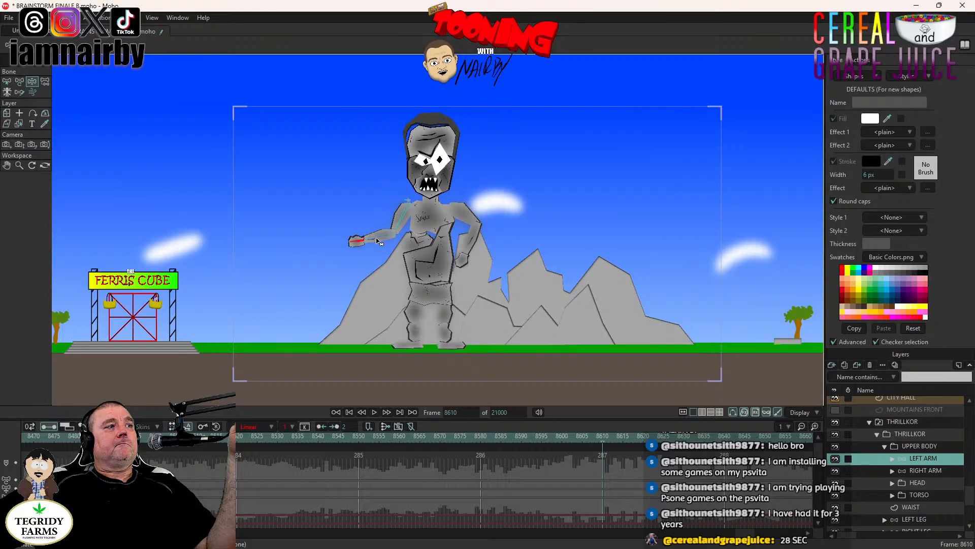
{"action": "left_click_drag", "start_coordinate": [376, 241], "coordinate": [403, 275]}
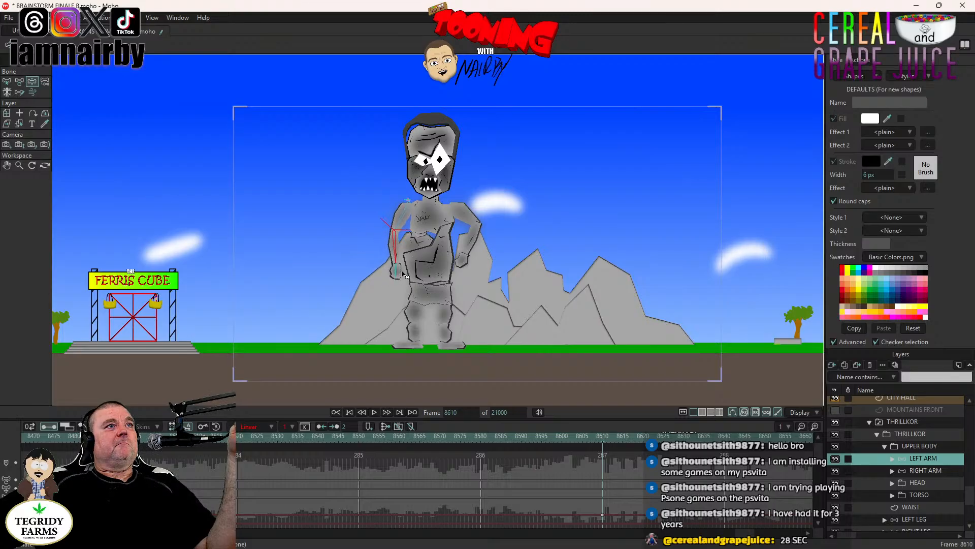
{"action": "left_click", "coordinate": [925, 470]}
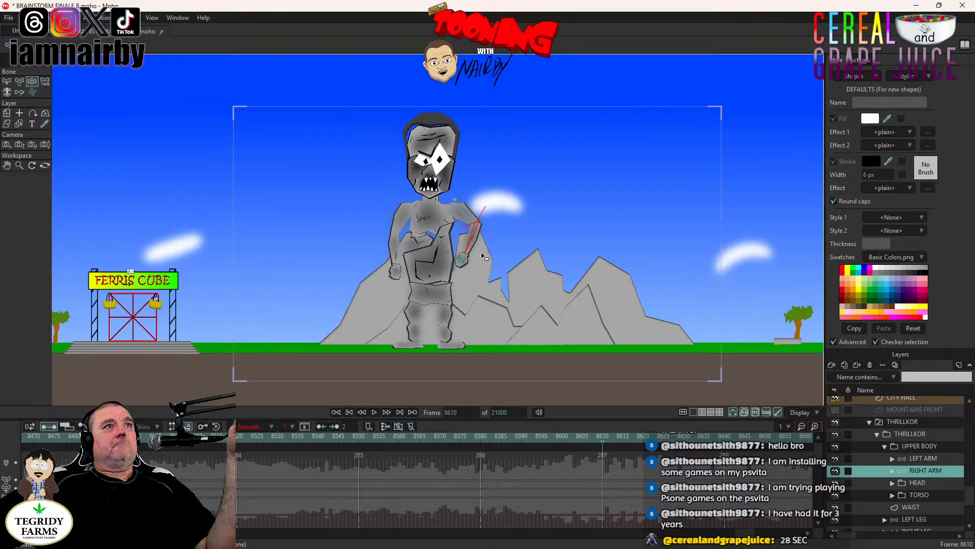
{"action": "left_click_drag", "start_coordinate": [482, 256], "coordinate": [503, 308]}
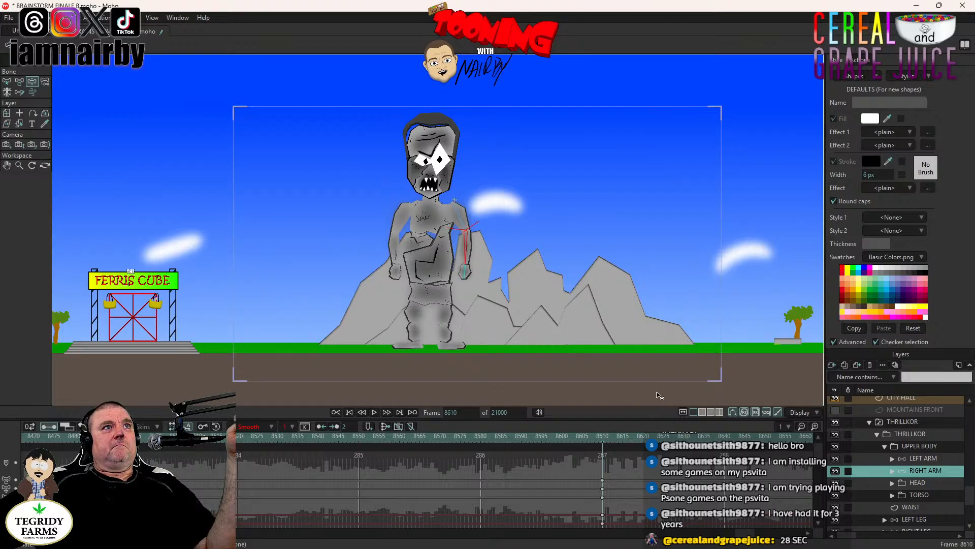
- Expand THRILLKOR's HEAD group and the MOUTHS & BTM group inside it to reach the MOUTHS switch layer
{"action": "left_click", "coordinate": [892, 483]}
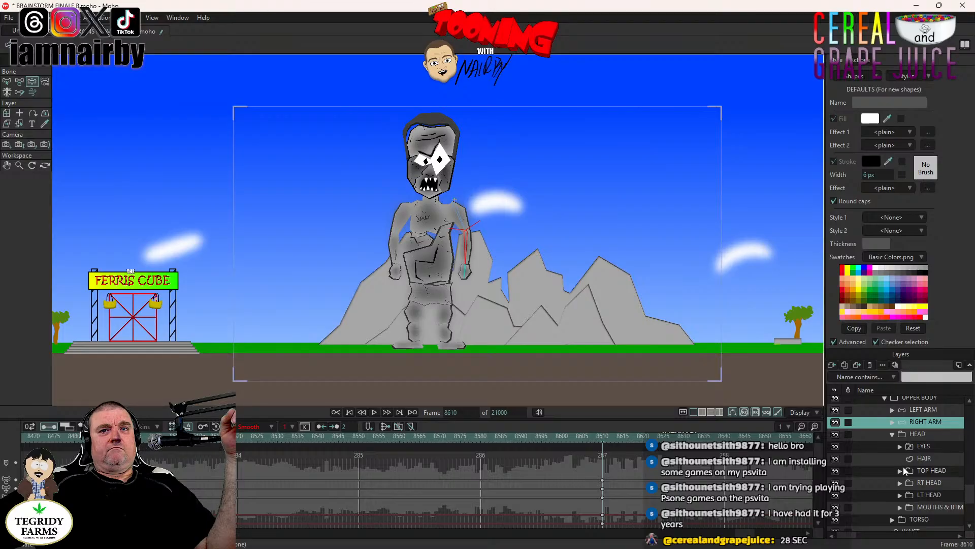
{"action": "scroll", "coordinate": [907, 492], "scroll_direction": "down", "scroll_amount": 1}
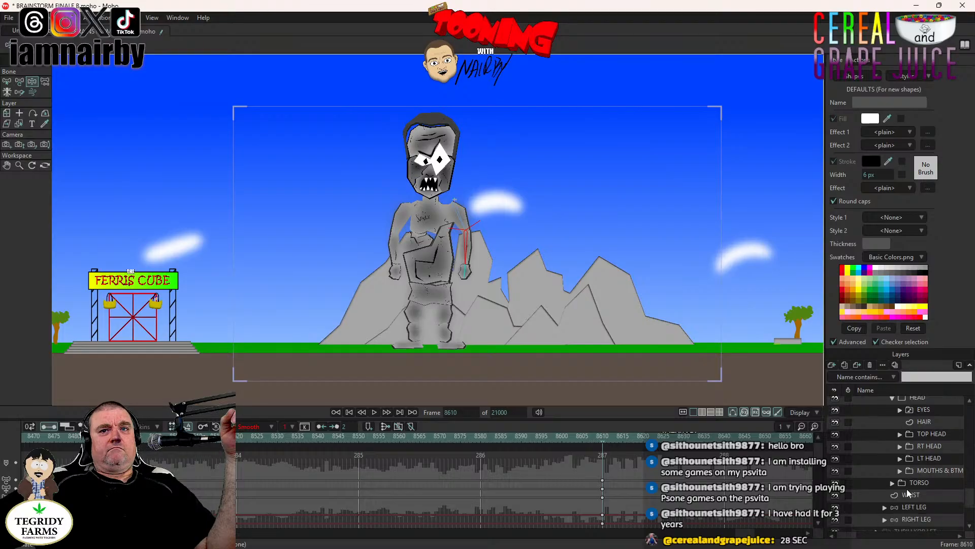
{"action": "right_click", "coordinate": [927, 467]}
{"action": "mouse_move", "coordinate": [926, 465]}
{"action": "left_click", "coordinate": [620, 411]}
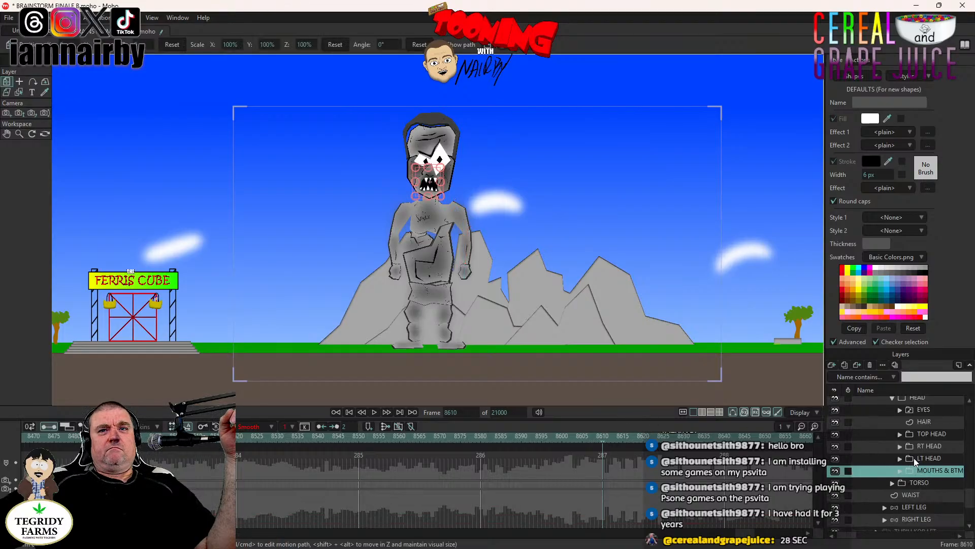
{"action": "right_click", "coordinate": [934, 468]}
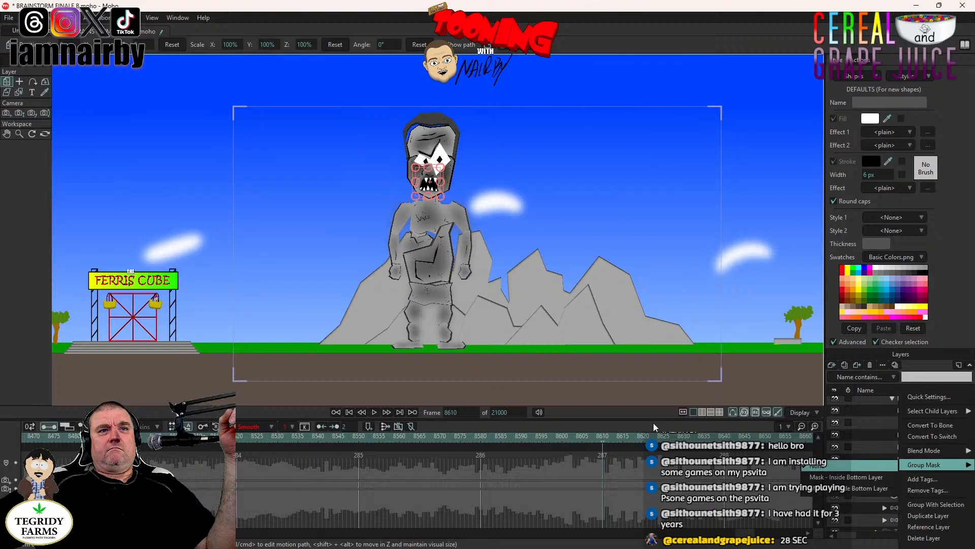
{"action": "left_click", "coordinate": [861, 465]}
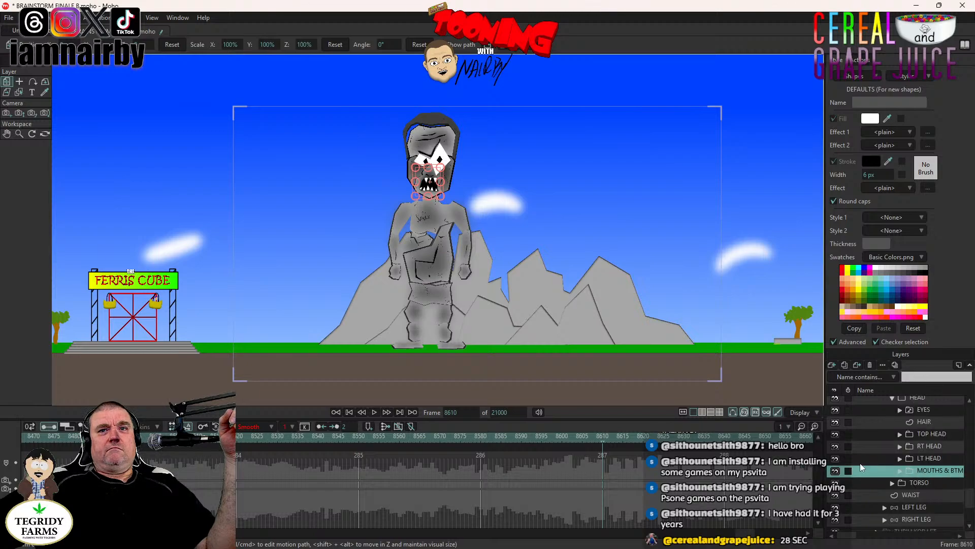
{"action": "left_click", "coordinate": [900, 472]}
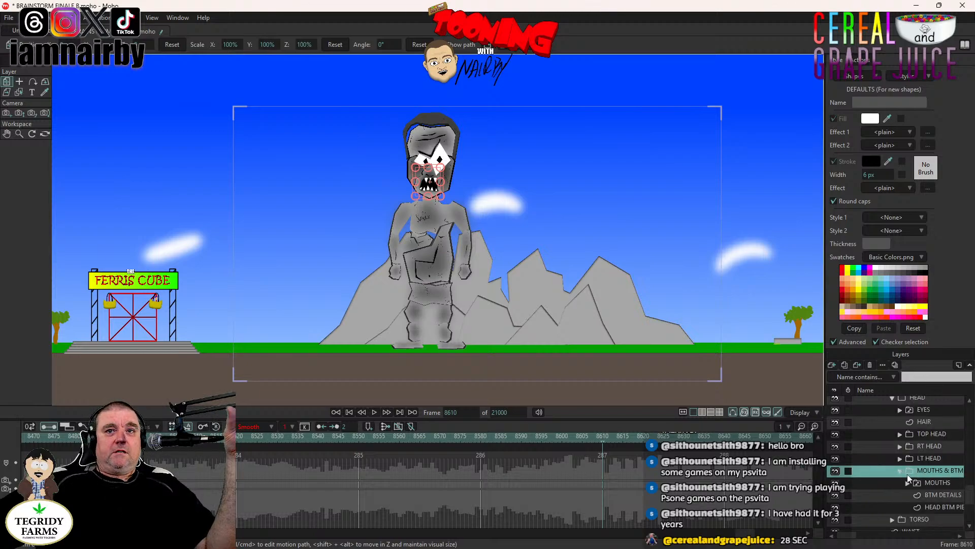
- Try the closed B M P mouth on the MOUTHS switch layer at frame 8610 and check THRILLKOR's face up close
{"action": "right_click", "coordinate": [942, 486]}
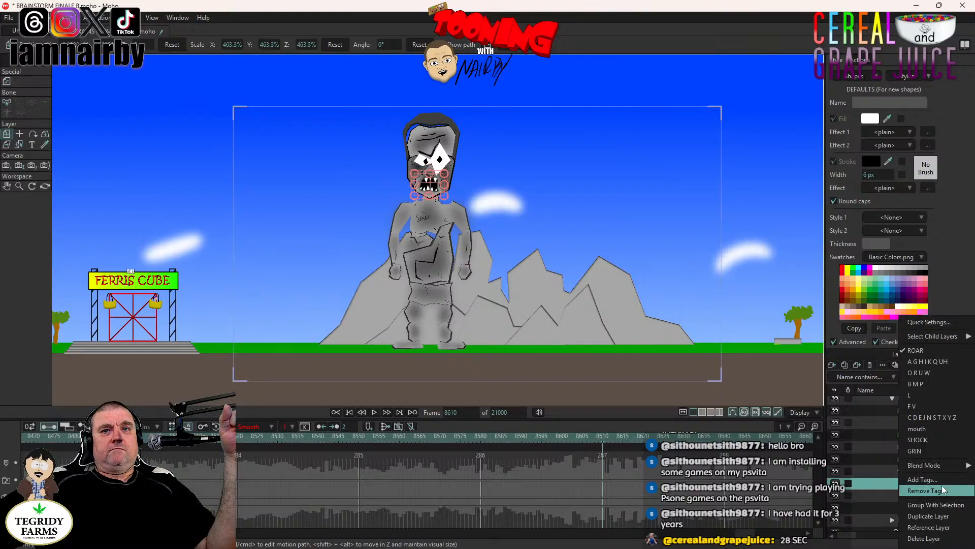
{"action": "left_click", "coordinate": [914, 395]}
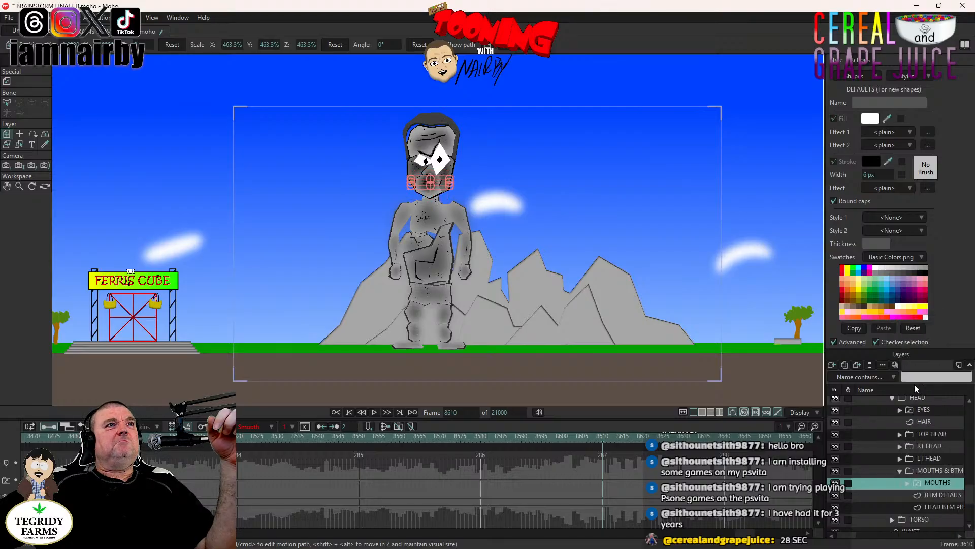
{"action": "scroll", "coordinate": [584, 209], "scroll_direction": "up", "scroll_amount": 5}
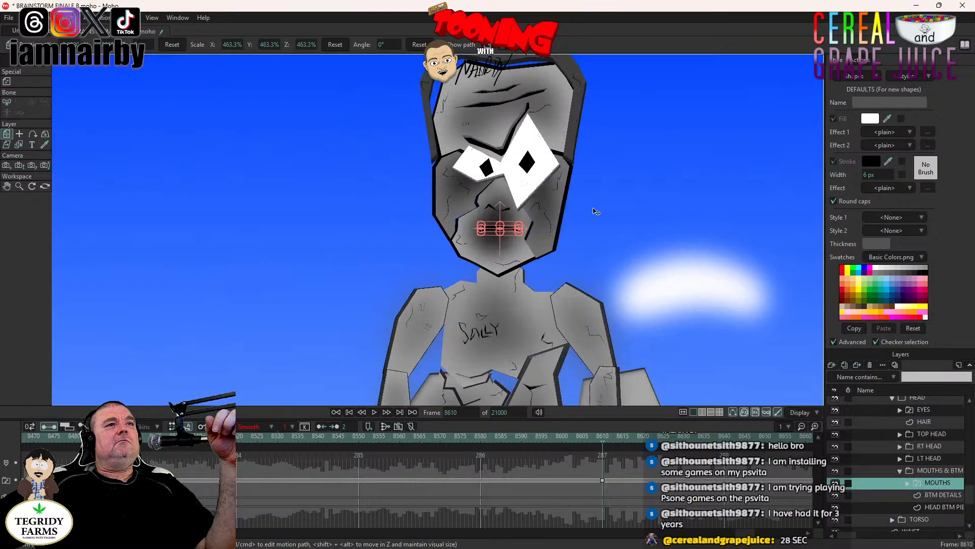
{"action": "left_click_drag", "start_coordinate": [492, 295], "coordinate": [423, 368]}
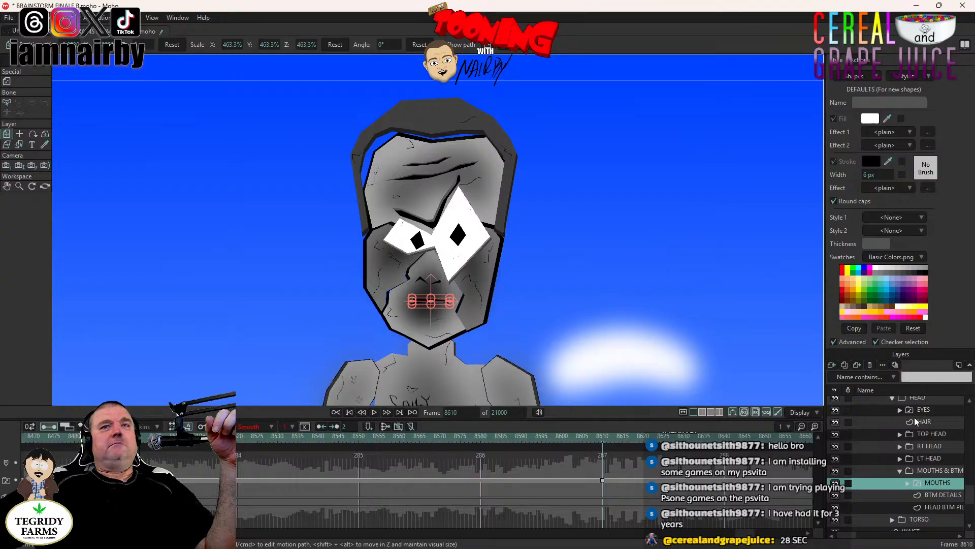
{"action": "left_click", "coordinate": [946, 470]}
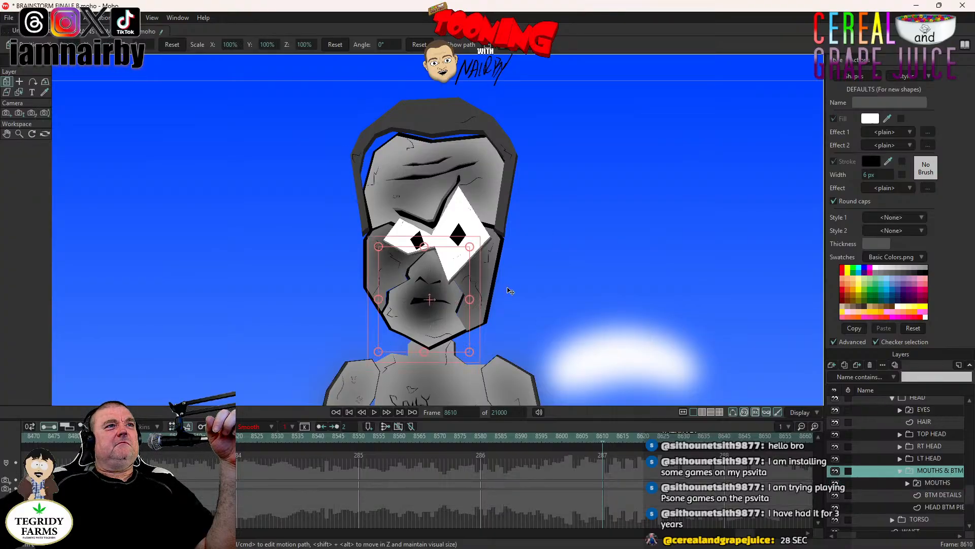
{"action": "scroll", "coordinate": [511, 291], "scroll_direction": "down", "scroll_amount": 5}
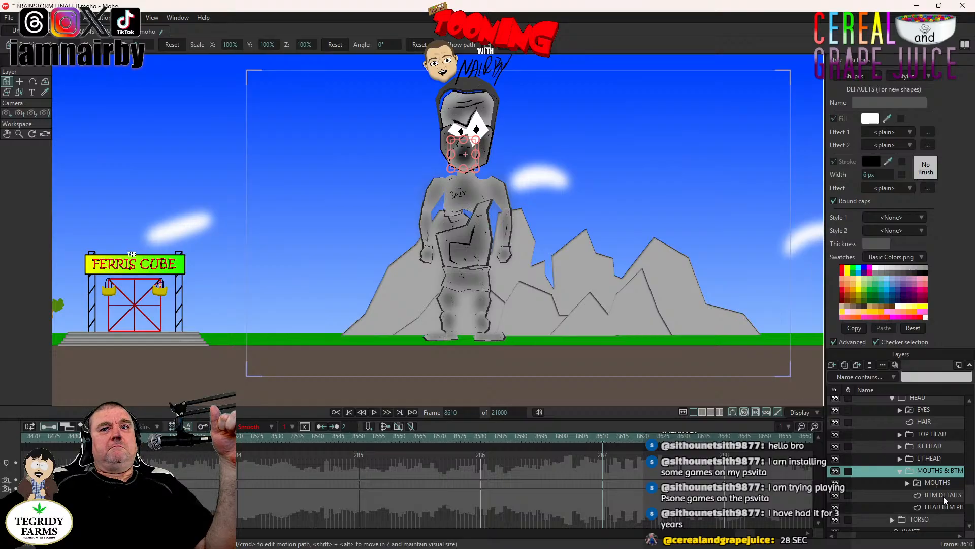
- Switch the MOUTHS layer to the C D E J N S T X Y Z mouth at frame 8610 and save the project
{"action": "right_click", "coordinate": [928, 481]}
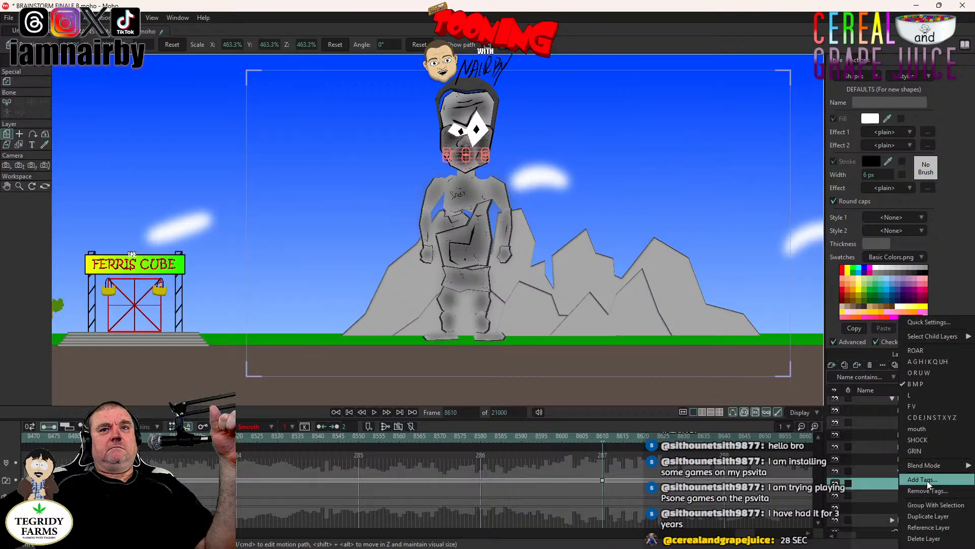
{"action": "left_click", "coordinate": [934, 415]}
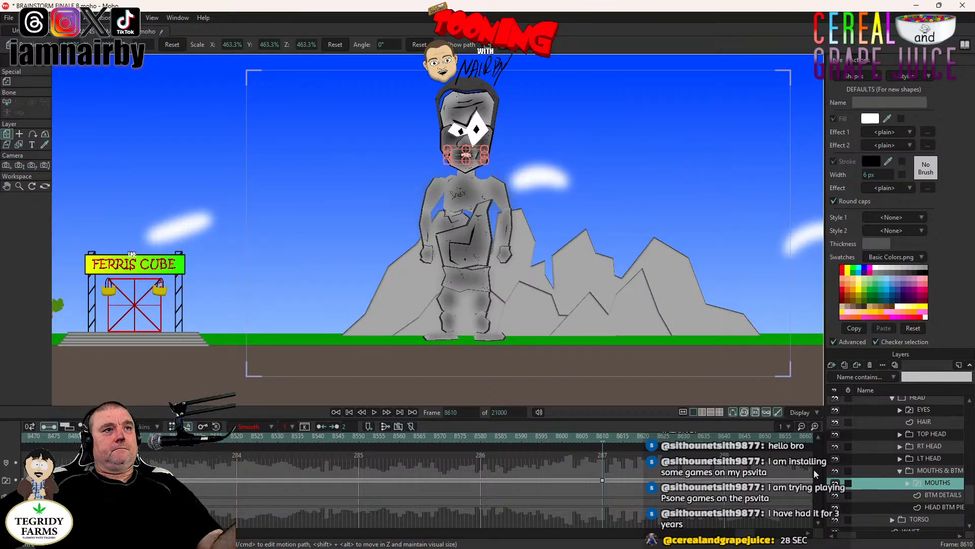
{"action": "key", "text": "ctrl+s"}
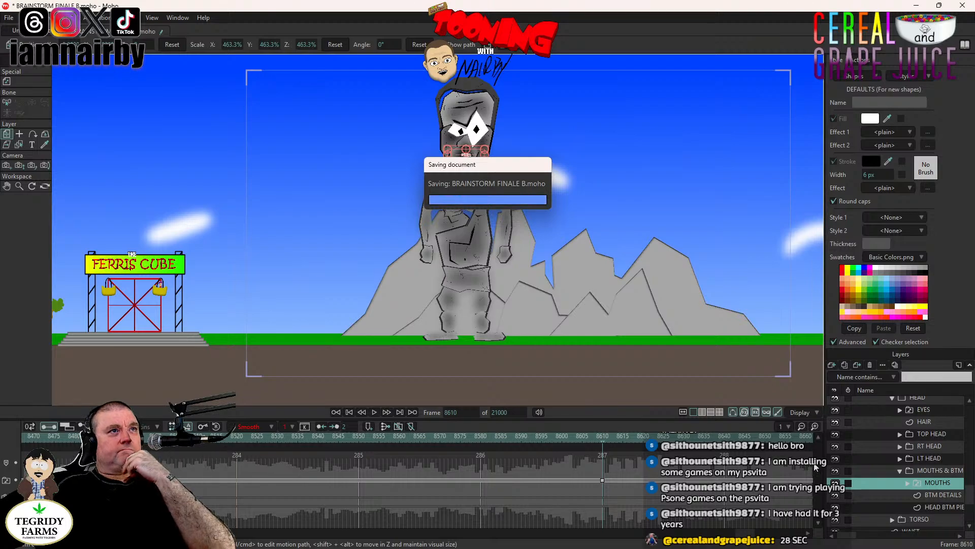
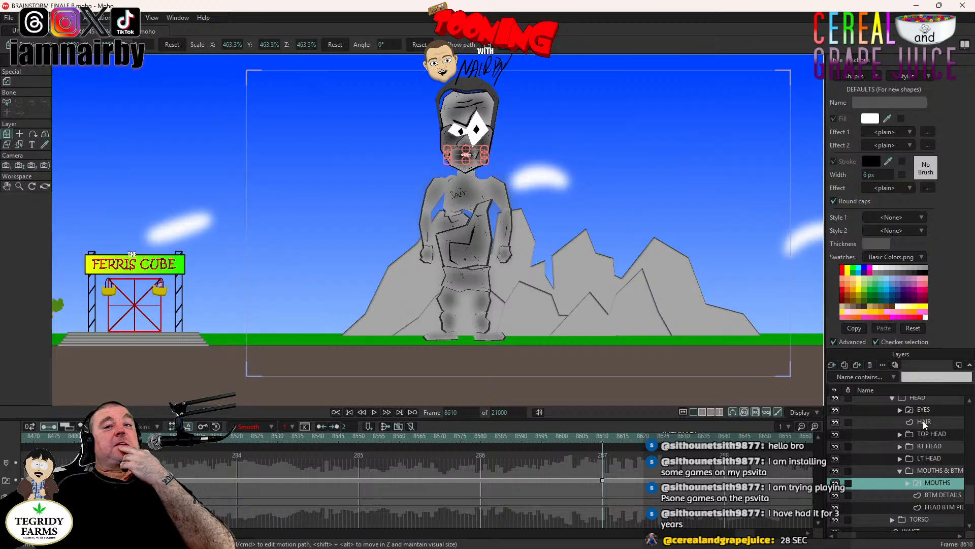
- Play back THRILLKOR's rise to the upright stance to check the mouth and body motion
{"action": "left_click", "coordinate": [937, 472]}
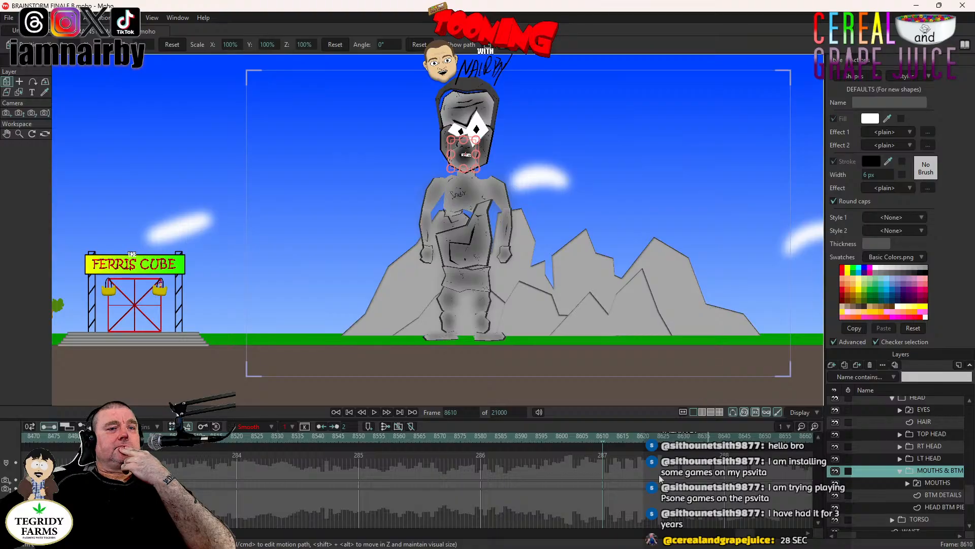
{"action": "left_click", "coordinate": [374, 412]}
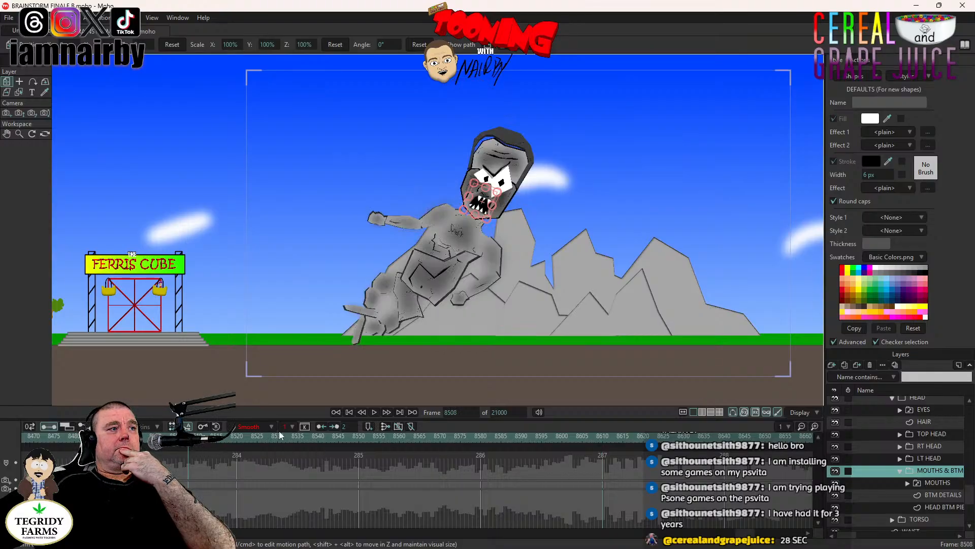
{"action": "left_click", "coordinate": [376, 412]}
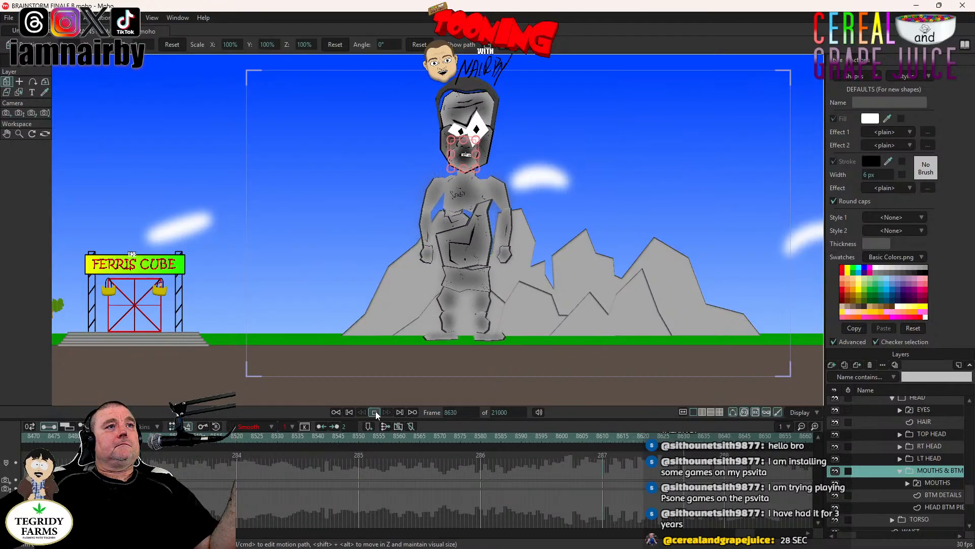
- Turn on the visibility of the MOUNTAINS FRONT layer so the rocks cover THRILLKOR's lower body
{"action": "left_click_drag", "start_coordinate": [95, 329], "coordinate": [199, 331]}
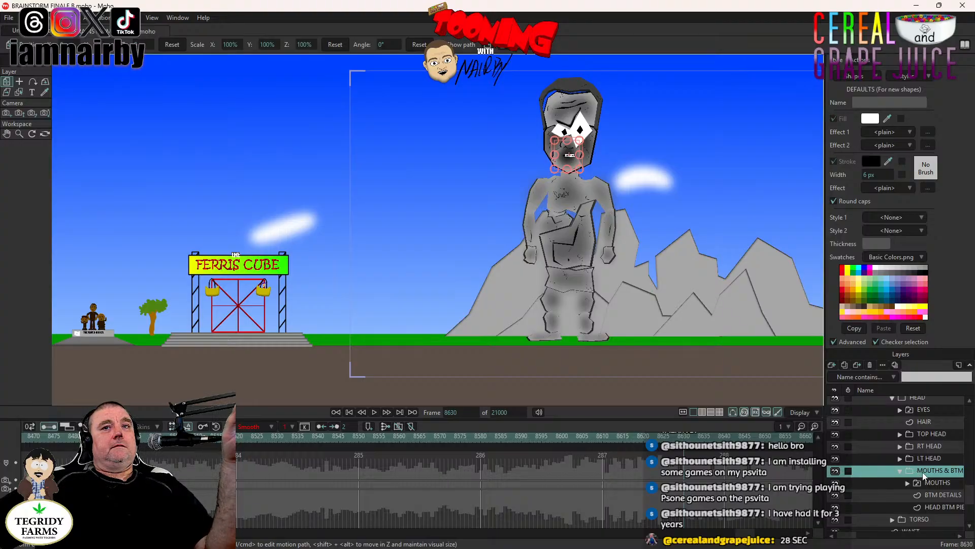
{"action": "scroll", "coordinate": [922, 472], "scroll_direction": "up", "scroll_amount": 3}
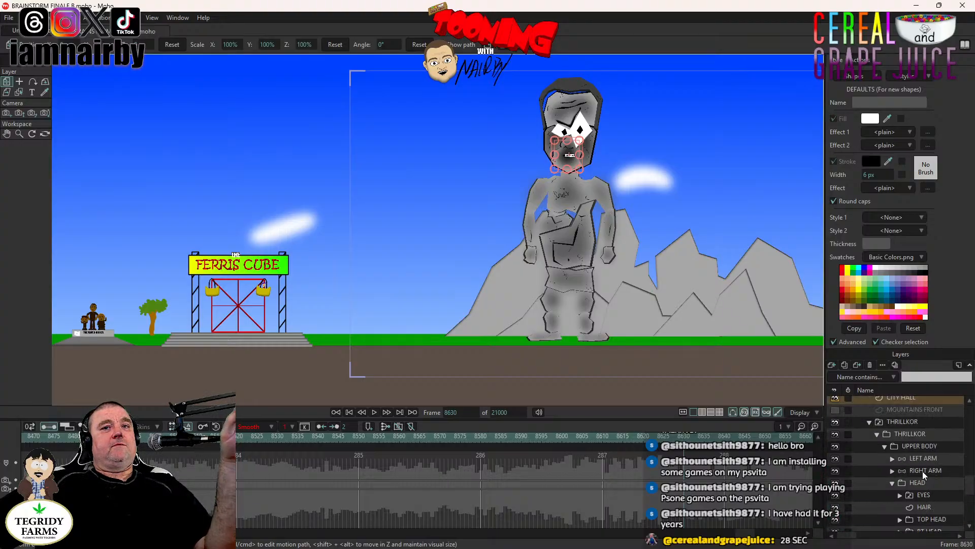
{"action": "scroll", "coordinate": [922, 471], "scroll_direction": "down", "scroll_amount": 3}
{"action": "scroll", "coordinate": [923, 470], "scroll_direction": "up", "scroll_amount": 3}
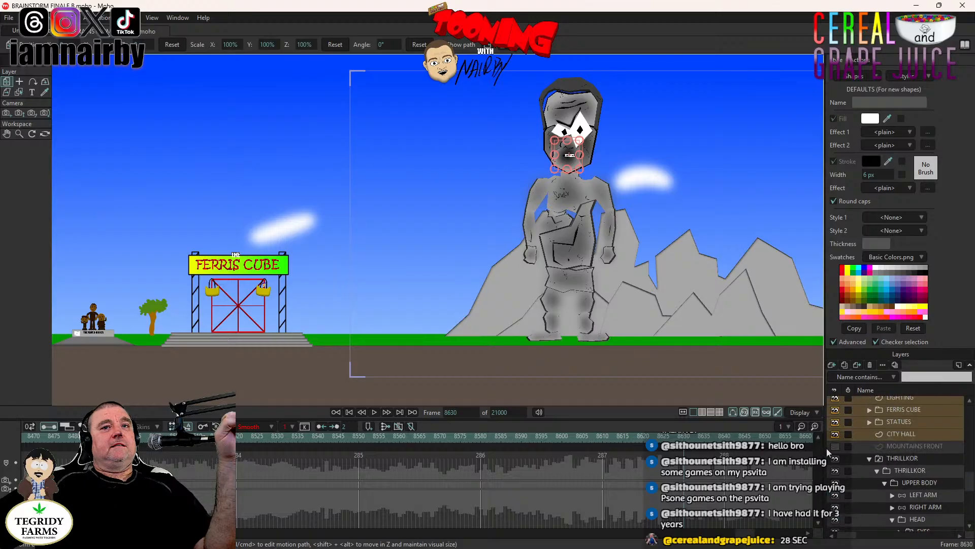
{"action": "left_click", "coordinate": [835, 447]}
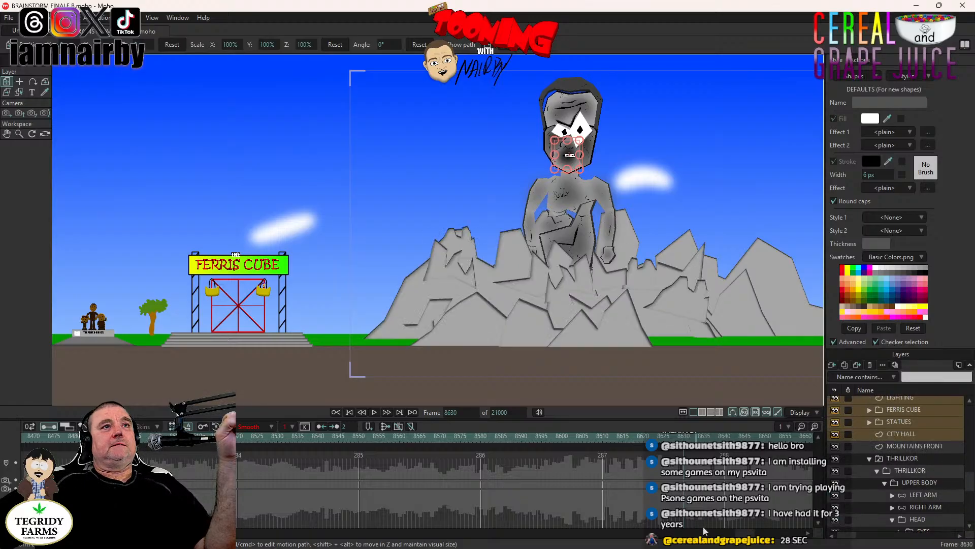
- Play the shot in stages from frame 8424 to check how THRILLKOR emerges from behind the front mountains
{"action": "left_click_drag", "start_coordinate": [746, 536], "coordinate": [741, 536]}
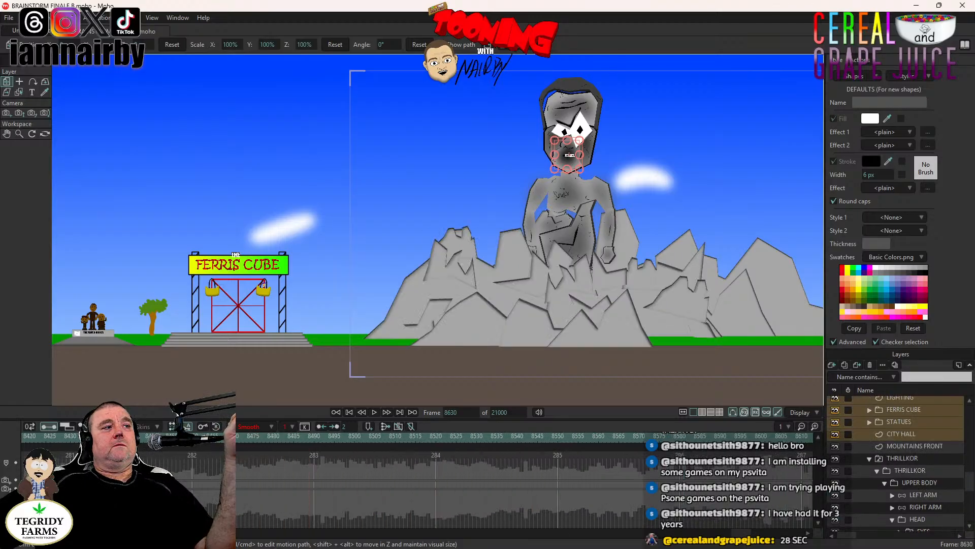
{"action": "left_click", "coordinate": [107, 437]}
{"action": "left_click", "coordinate": [44, 440]}
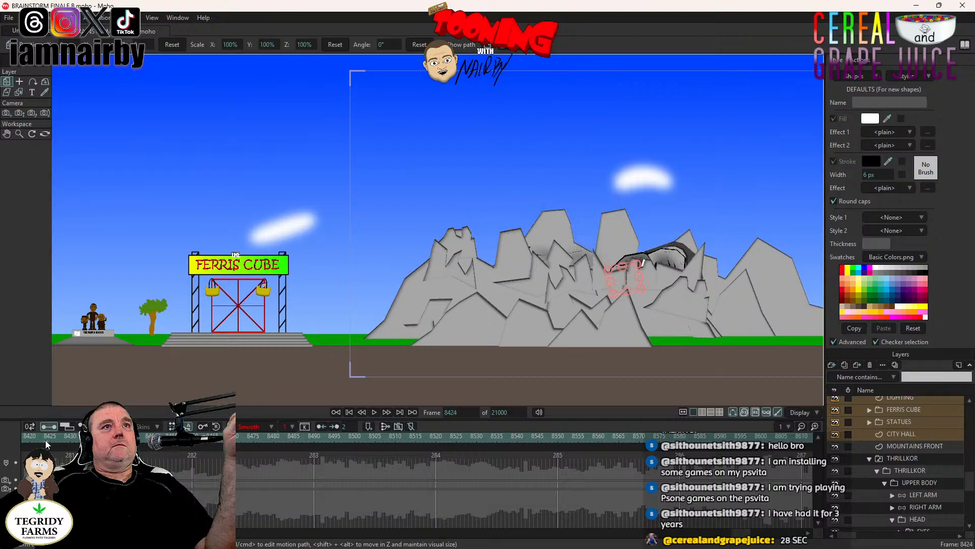
{"action": "left_click", "coordinate": [374, 412]}
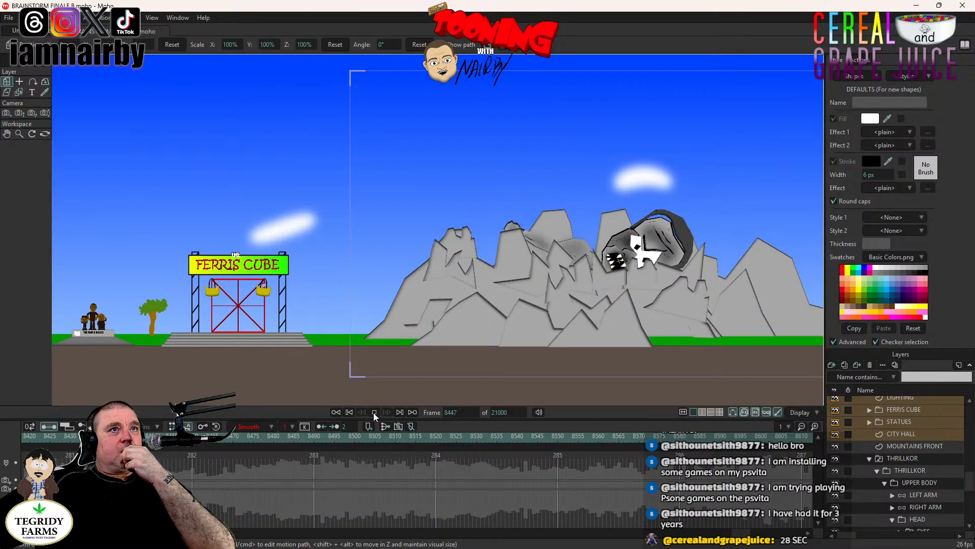
{"action": "left_click", "coordinate": [374, 412]}
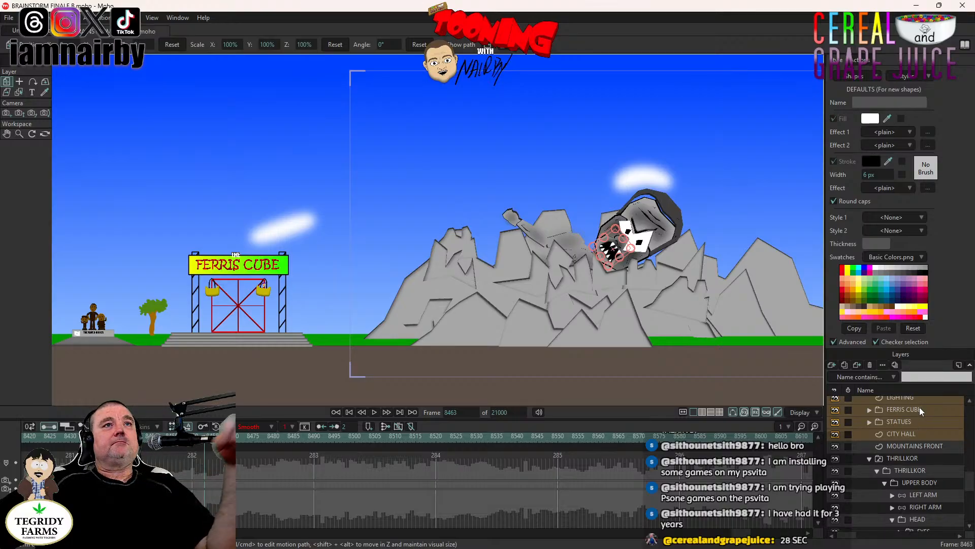
{"action": "left_click", "coordinate": [372, 412]}
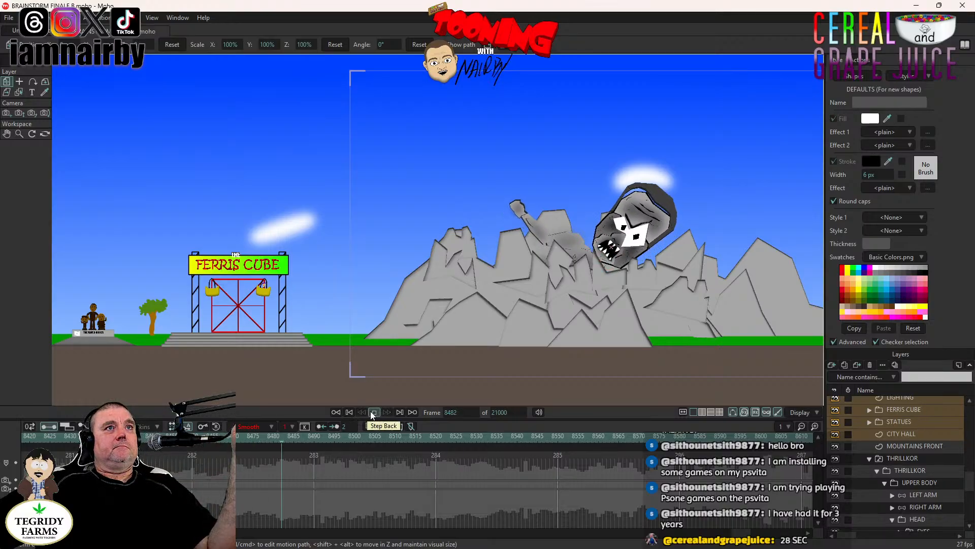
{"action": "left_click", "coordinate": [370, 411]}
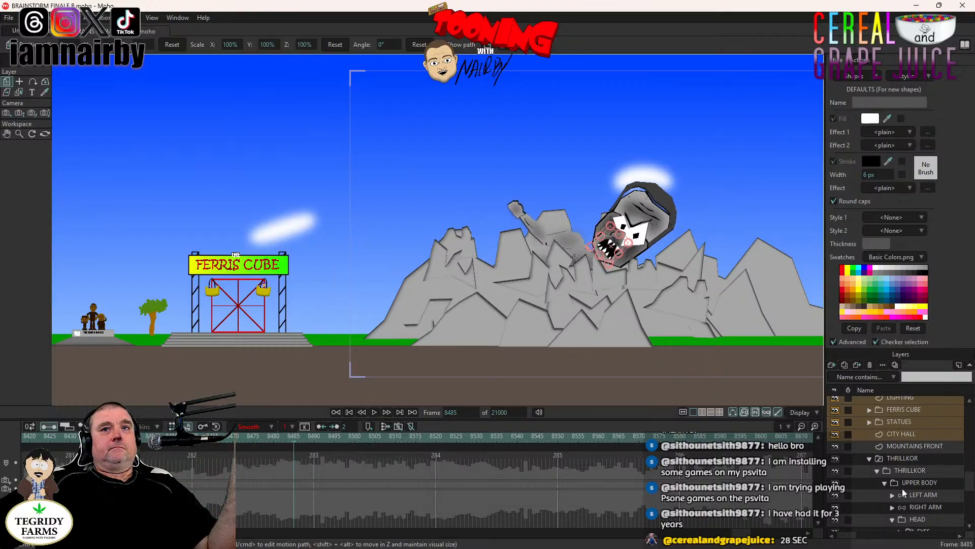
- Rotate the LEFT ARM bone down at frame 8478 so the raised hand drops behind the front mountains
{"action": "left_click", "coordinate": [916, 493]}
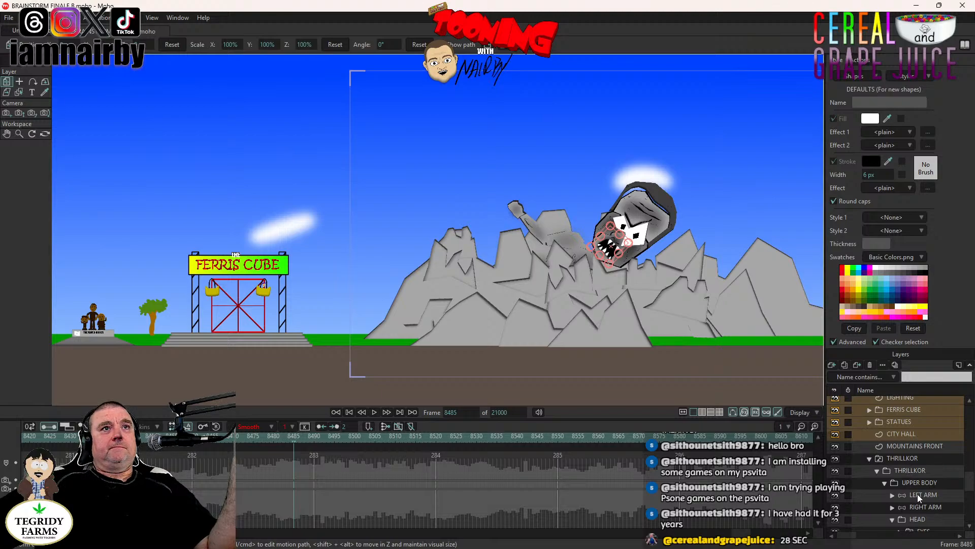
{"action": "left_click", "coordinate": [123, 437]}
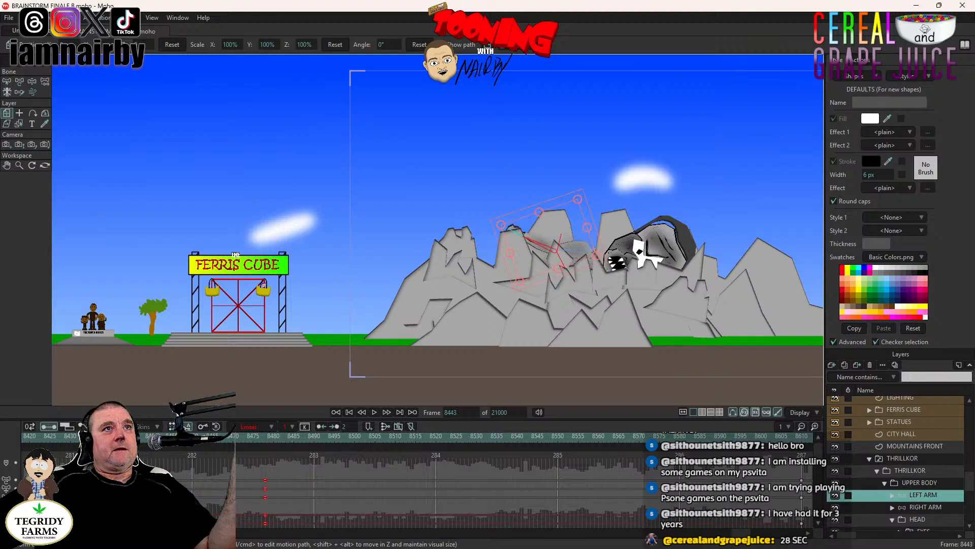
{"action": "left_click", "coordinate": [376, 413]}
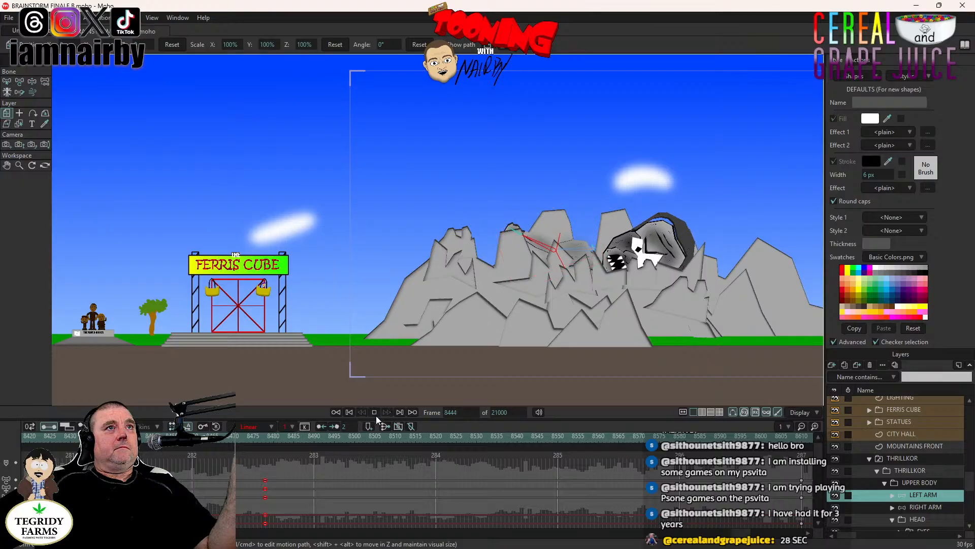
{"action": "left_click", "coordinate": [265, 436]}
{"action": "left_click", "coordinate": [32, 81]}
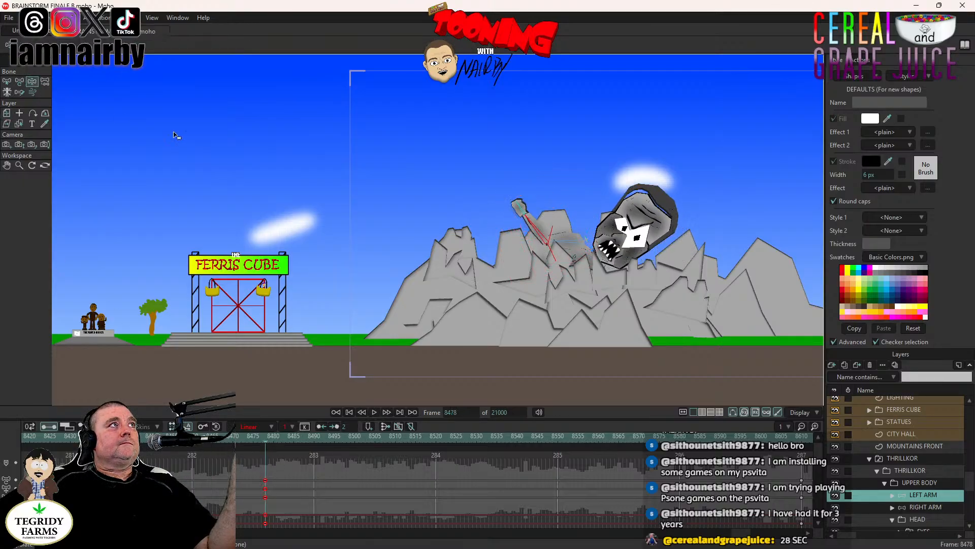
{"action": "left_click_drag", "start_coordinate": [530, 219], "coordinate": [527, 244]}
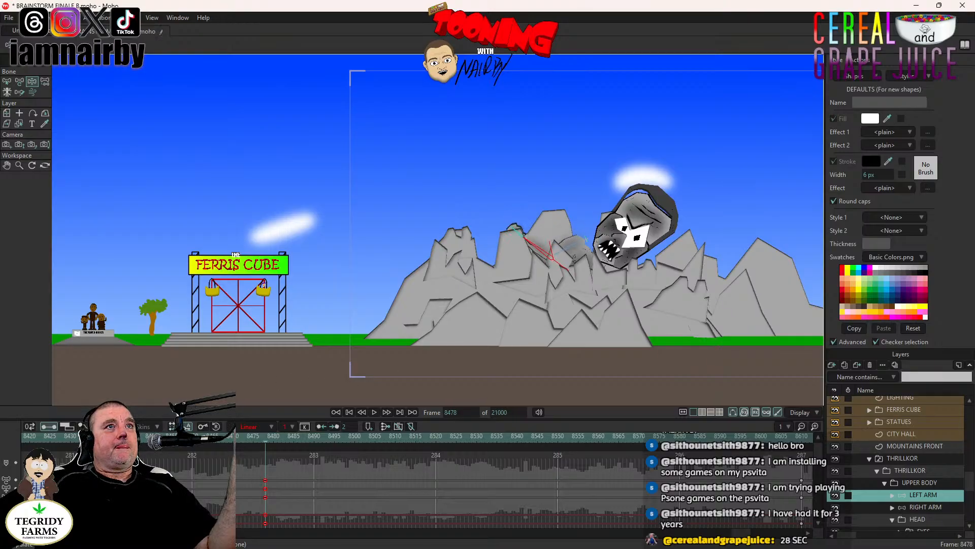
- Play the shot in stages from frame 8436 to check the lowered left arm during the rise
{"action": "left_click", "coordinate": [66, 439]}
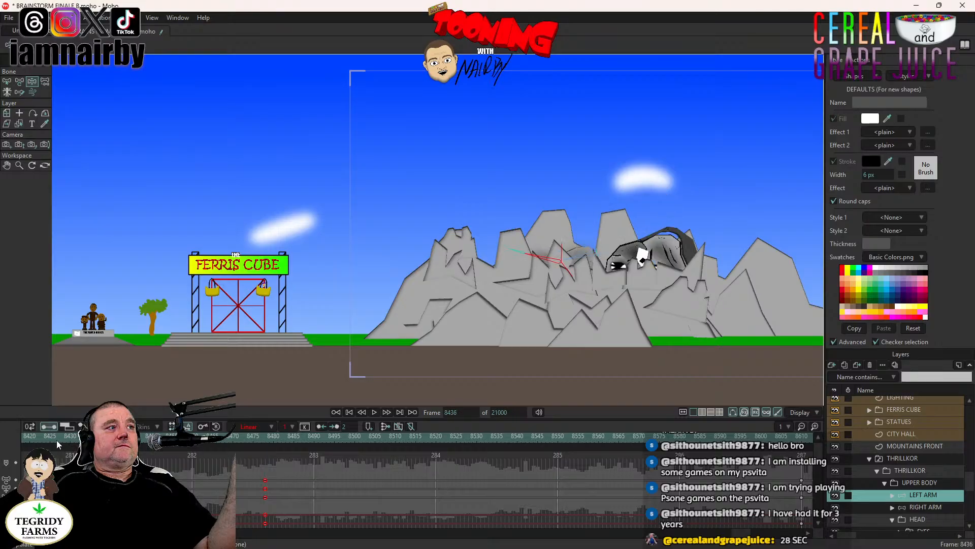
{"action": "left_click", "coordinate": [375, 412]}
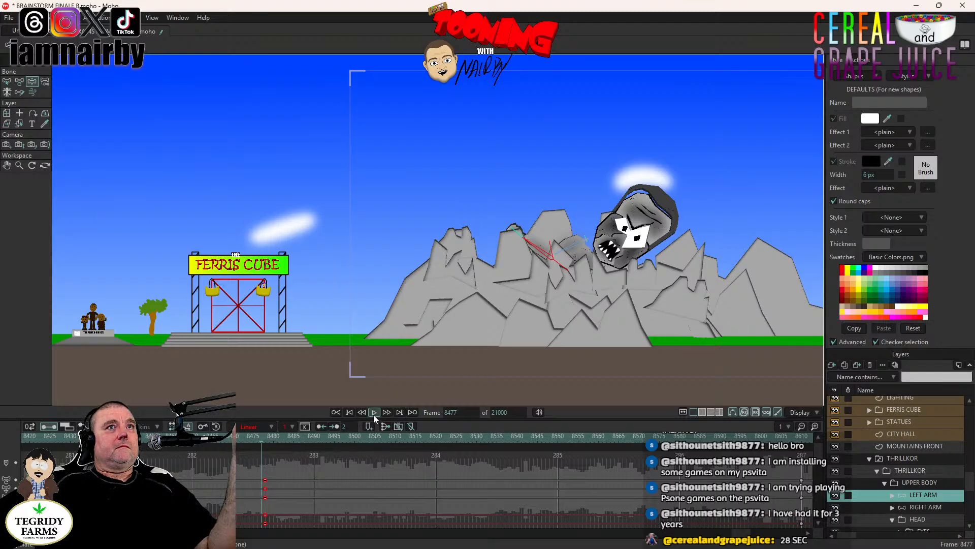
{"action": "left_click", "coordinate": [373, 413]}
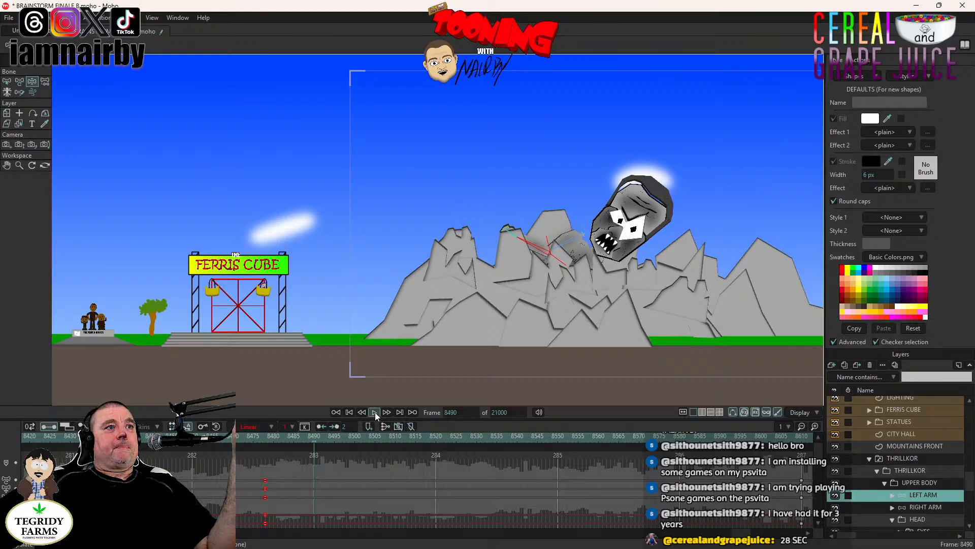
{"action": "left_click", "coordinate": [375, 413]}
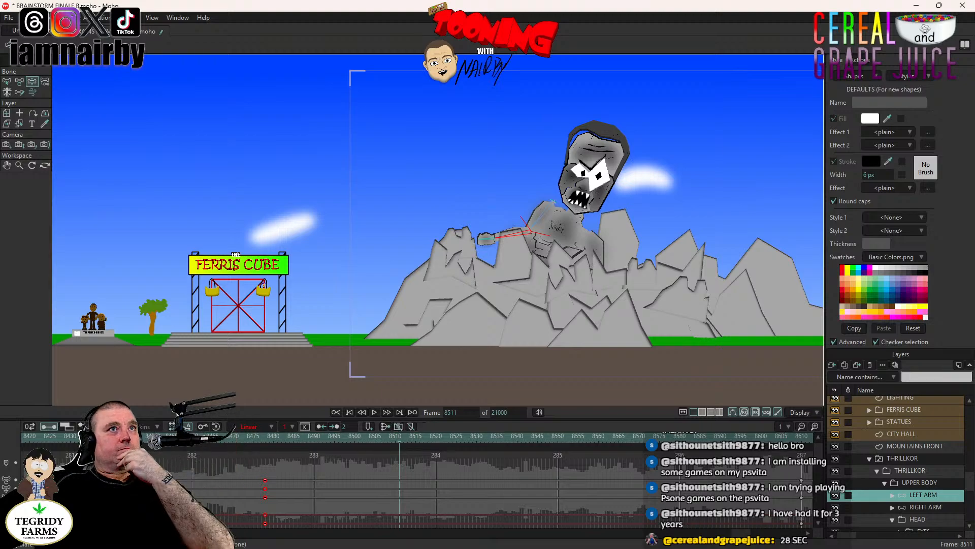
- Switch THRILLKOR's EYES layer to EYES CLOSED at frame 8404, while the head is still hidden behind the mountains
{"action": "left_click", "coordinate": [59, 436]}
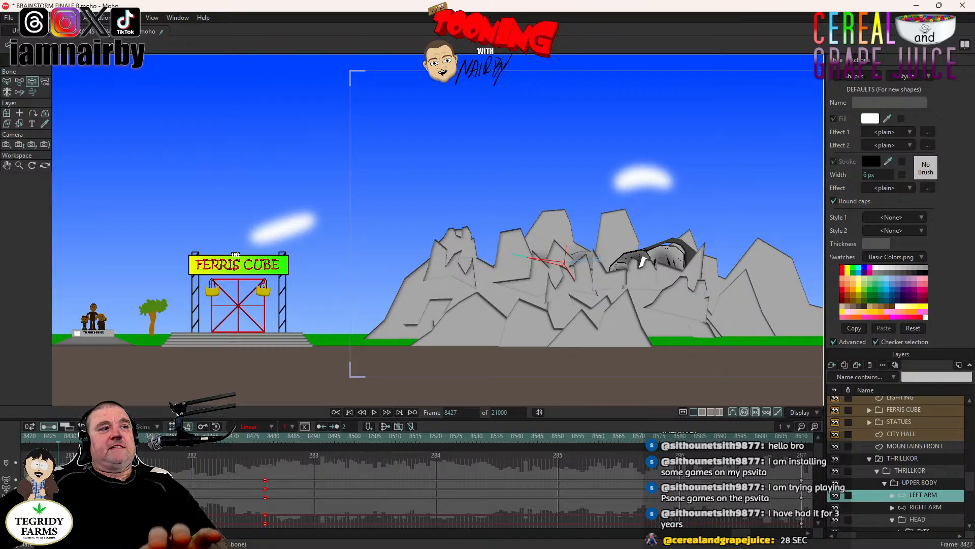
{"action": "left_click_drag", "start_coordinate": [195, 492], "coordinate": [393, 491]}
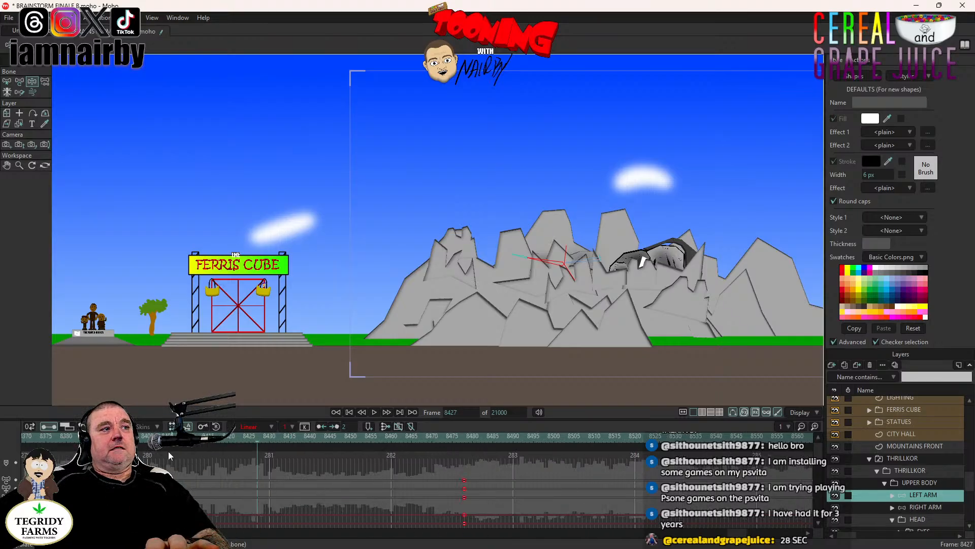
{"action": "left_click", "coordinate": [163, 436]}
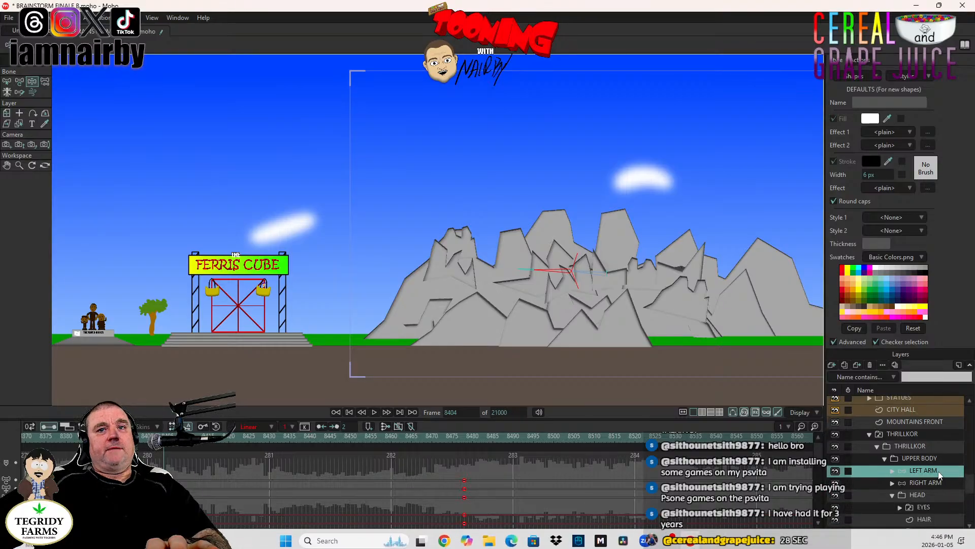
{"action": "scroll", "coordinate": [928, 477], "scroll_direction": "down", "scroll_amount": 2}
{"action": "scroll", "coordinate": [930, 485], "scroll_direction": "down", "scroll_amount": 1}
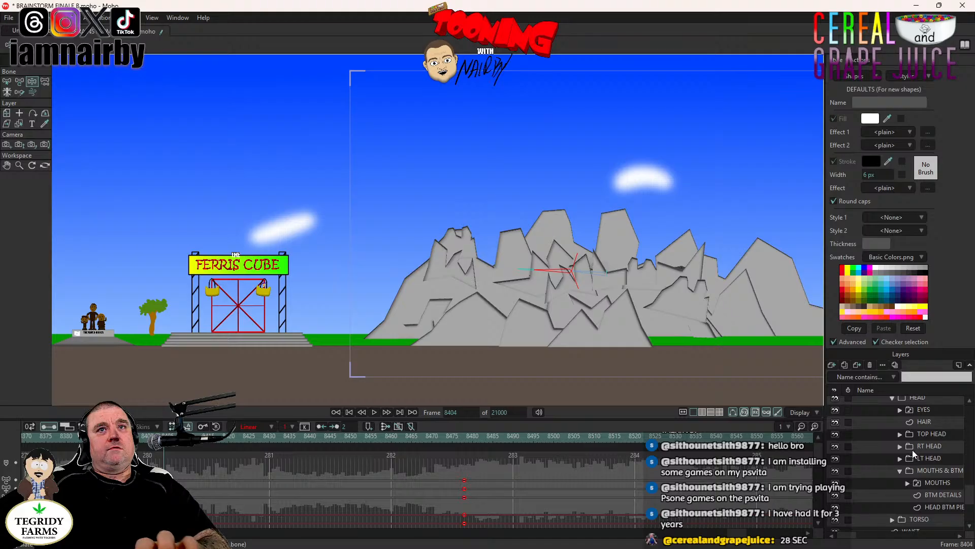
{"action": "scroll", "coordinate": [925, 441], "scroll_direction": "up", "scroll_amount": 1}
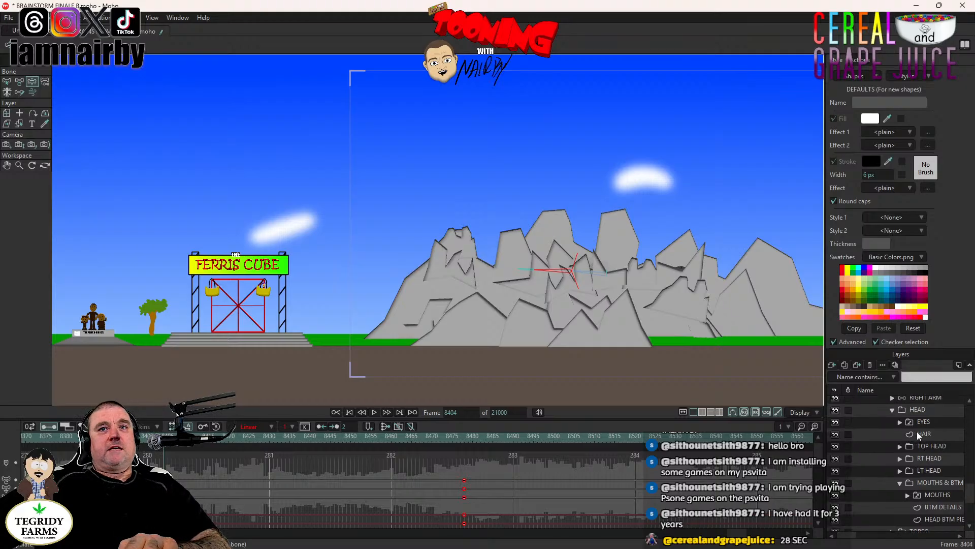
{"action": "right_click", "coordinate": [931, 420]}
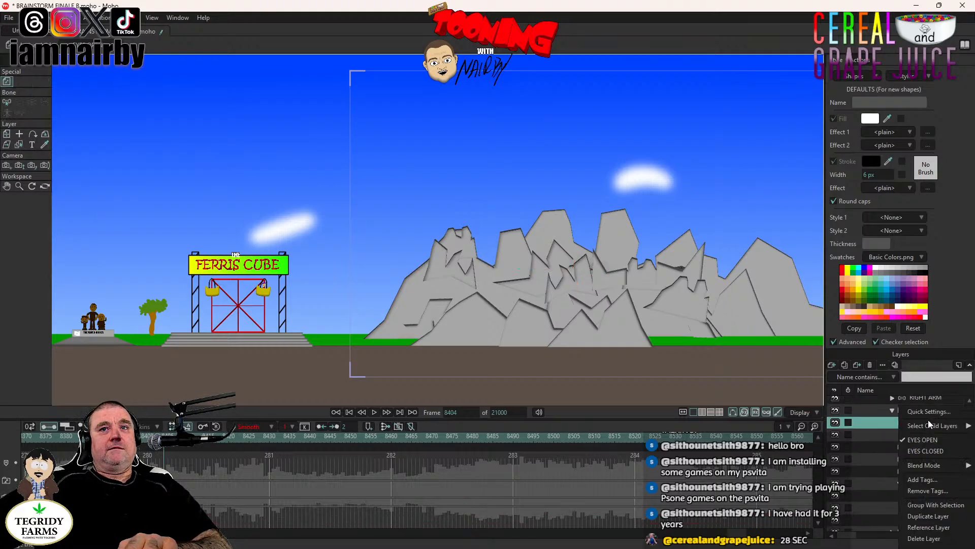
{"action": "left_click", "coordinate": [930, 453]}
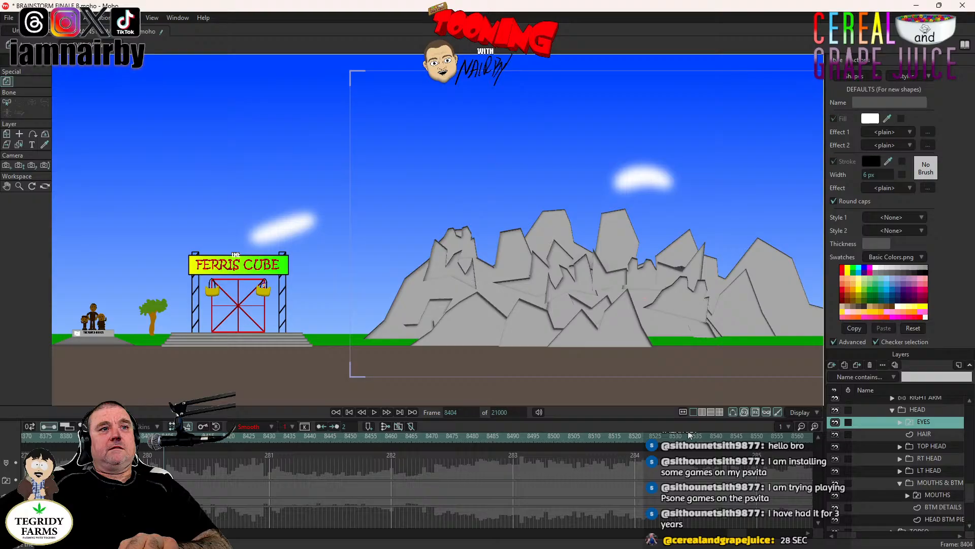
- Play the shot in stages from frame 8404 to check the closed eyes as the head emerges
{"action": "left_click", "coordinate": [374, 412]}
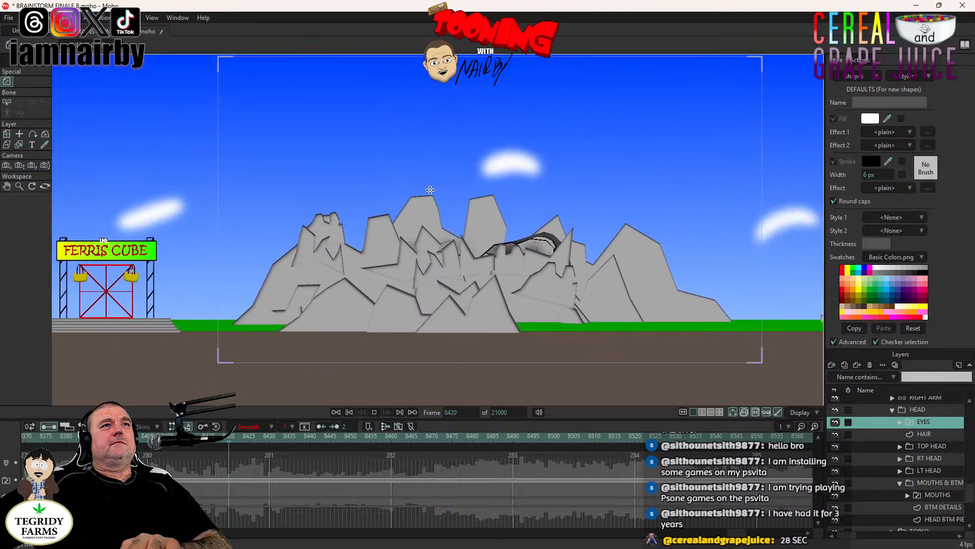
{"action": "left_click", "coordinate": [375, 412]}
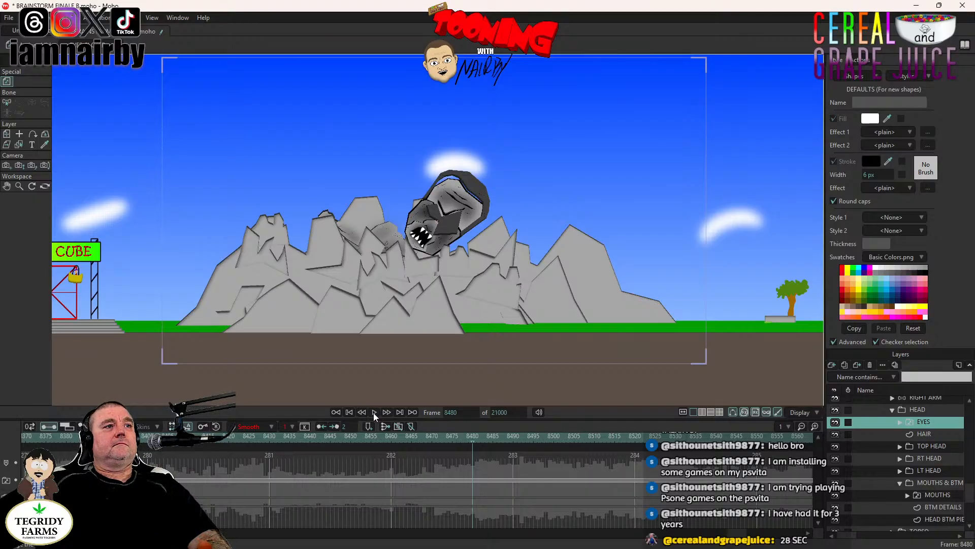
{"action": "left_click", "coordinate": [373, 412]}
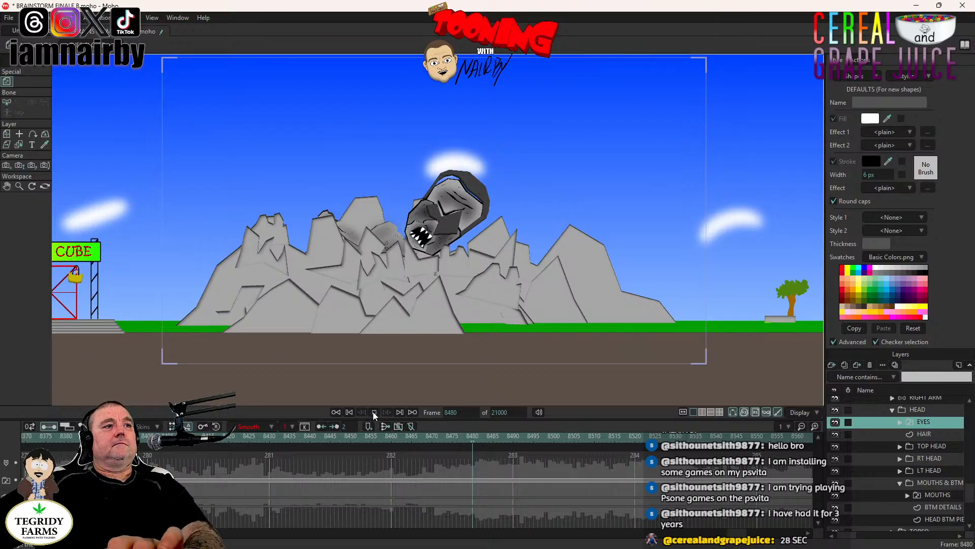
{"action": "left_click", "coordinate": [373, 412]}
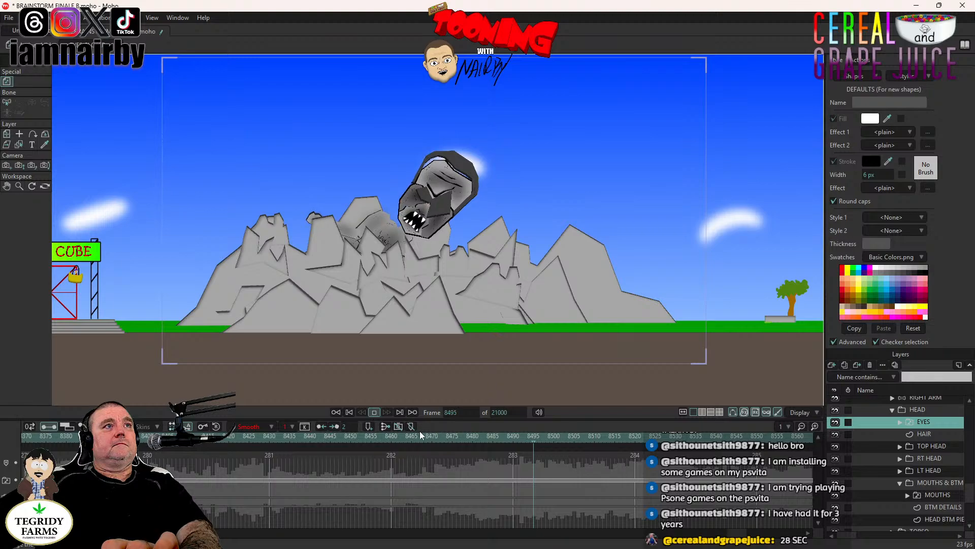
- Switch THRILLKOR's EYES layer to EYES OPEN at frame 8478
{"action": "left_click", "coordinate": [460, 437]}
{"action": "key", "text": "ctrl+Right"}
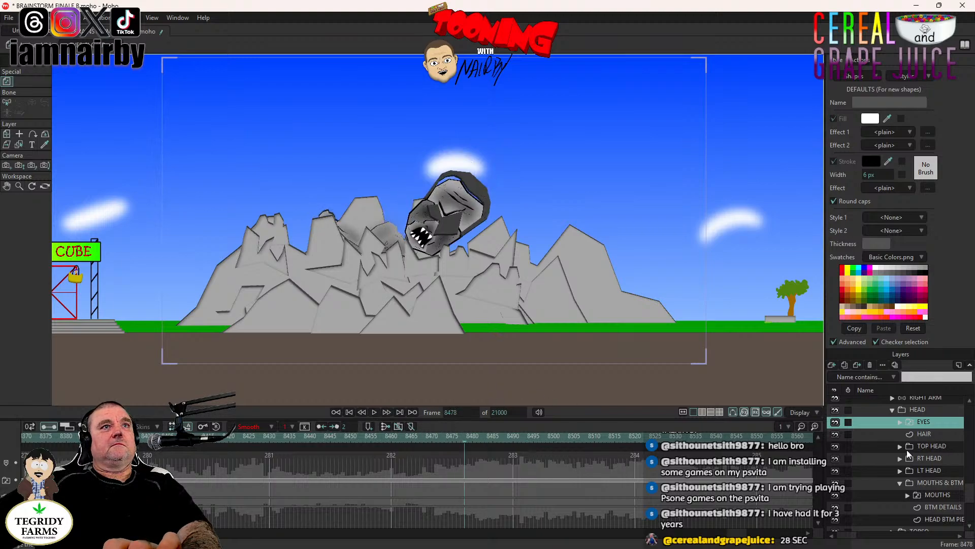
{"action": "right_click", "coordinate": [920, 423]}
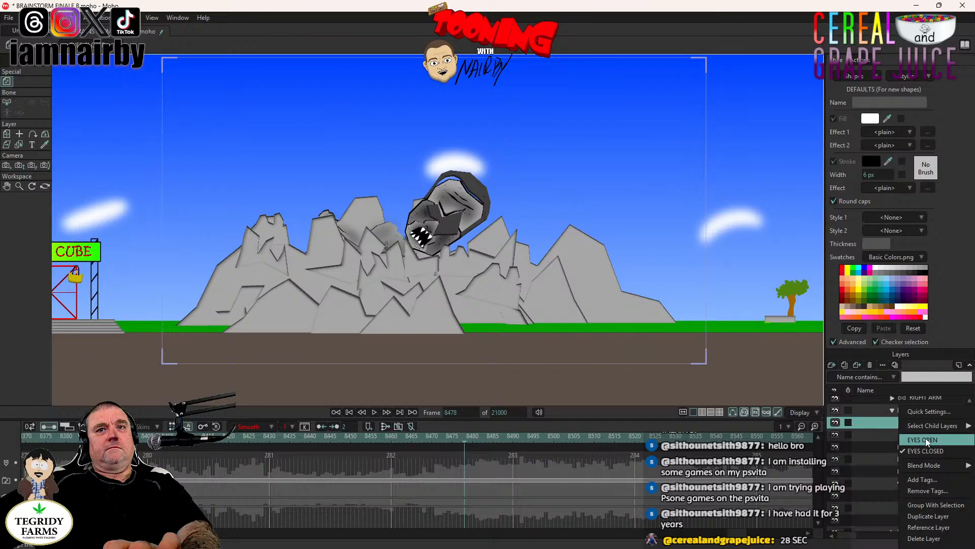
{"action": "left_click", "coordinate": [925, 438]}
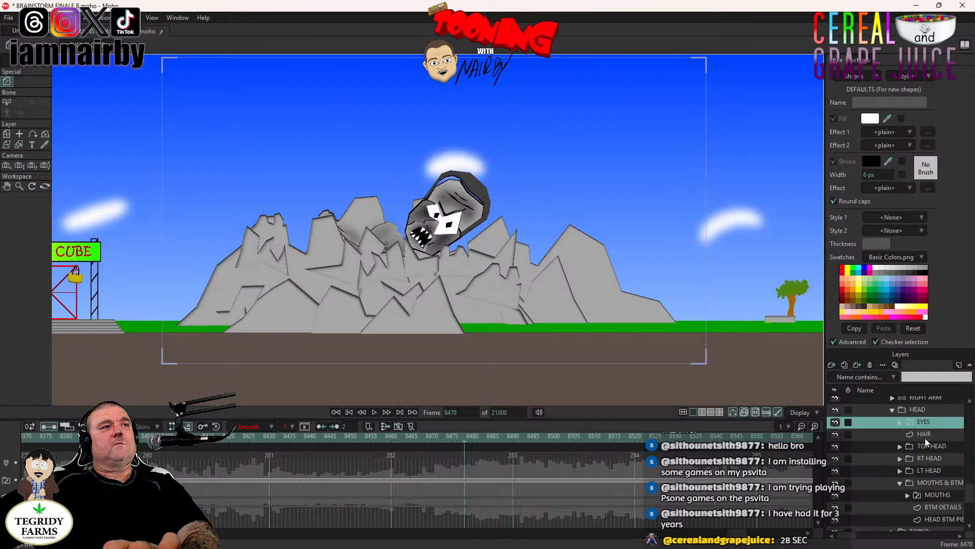
- Play on from frame 8478 to frame 8506 and paste a copy of the earlier EYES CLOSED keyframe there
{"action": "left_click", "coordinate": [374, 412]}
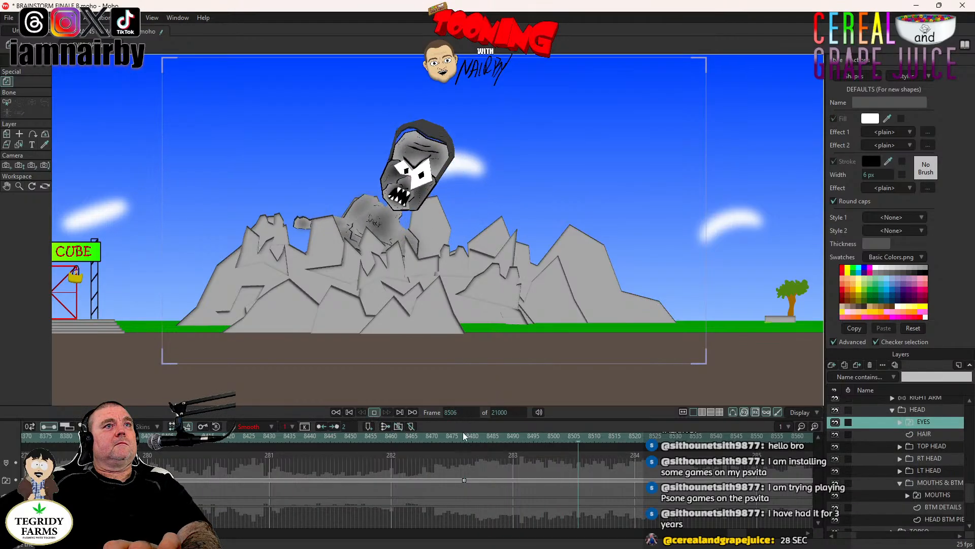
{"action": "key", "text": "space"}
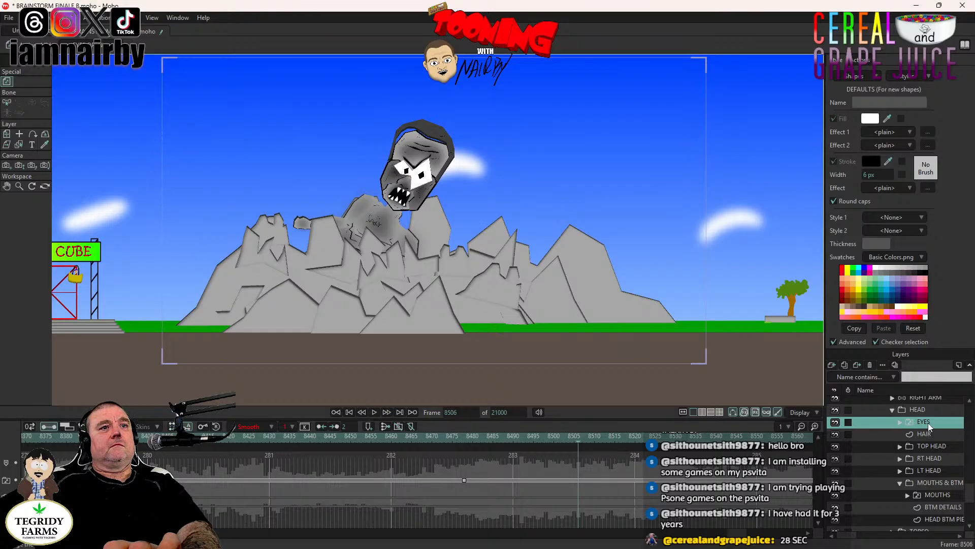
{"action": "left_click", "coordinate": [170, 480]}
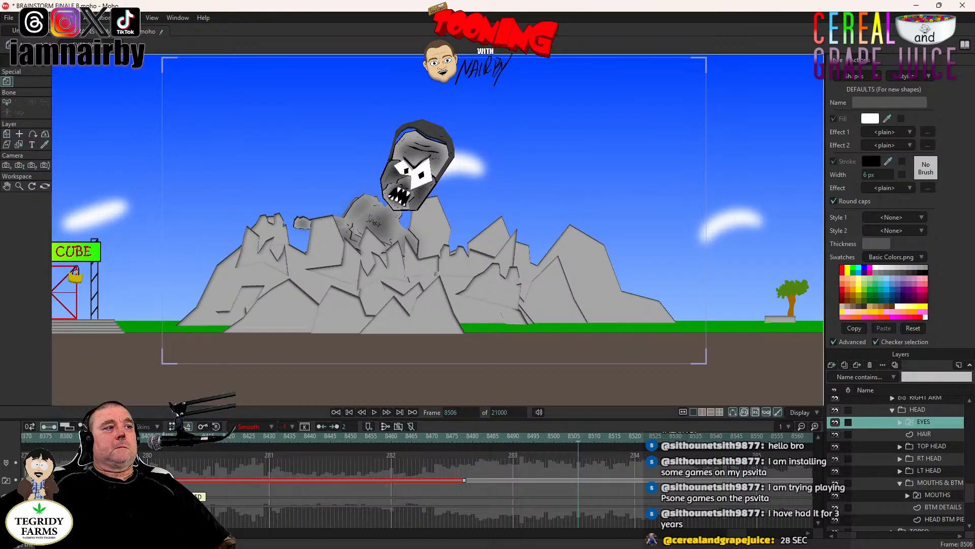
{"action": "key", "text": "ctrl+v"}
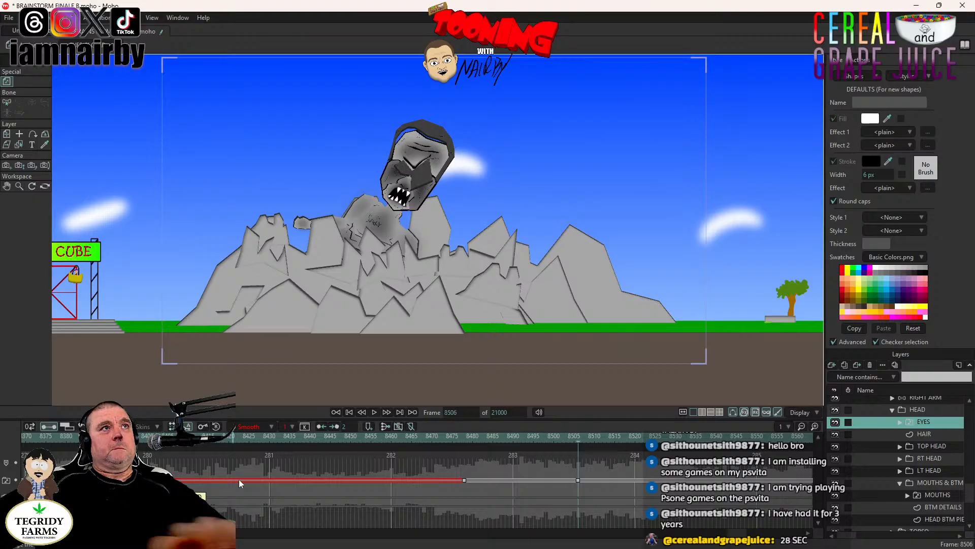
- Reopen THRILLKOR's eyes at frame 8531 by switching the EYES layer to EYES OPEN
{"action": "left_click", "coordinate": [680, 438]}
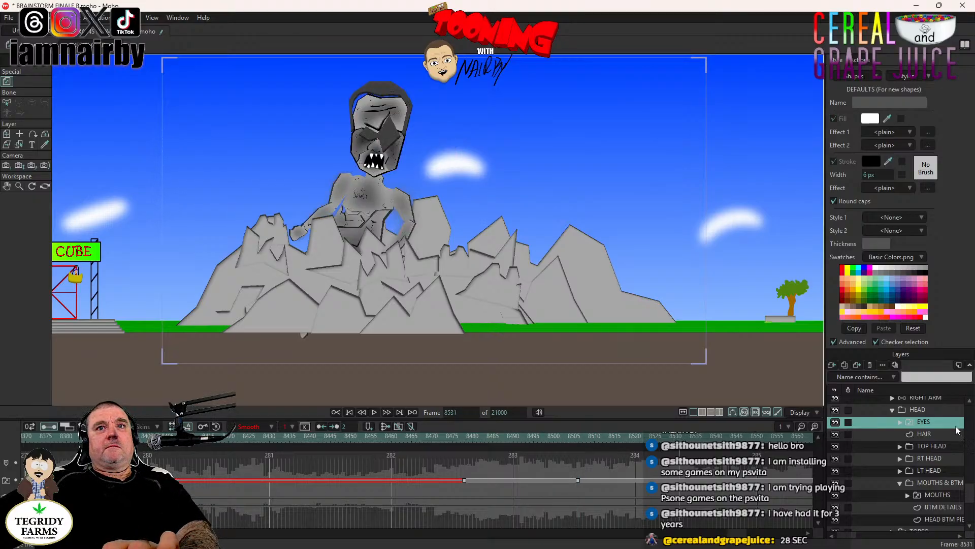
{"action": "left_click", "coordinate": [927, 422]}
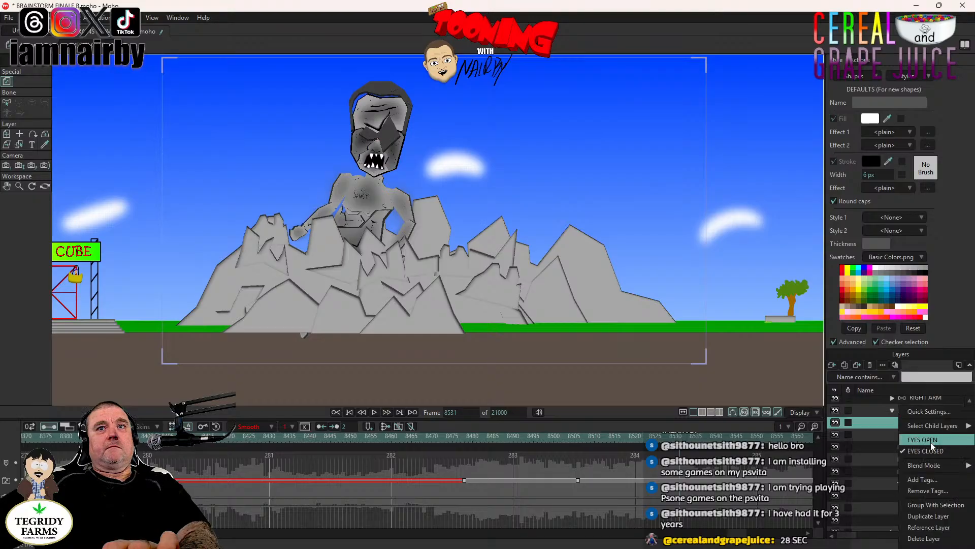
{"action": "left_click", "coordinate": [930, 442]}
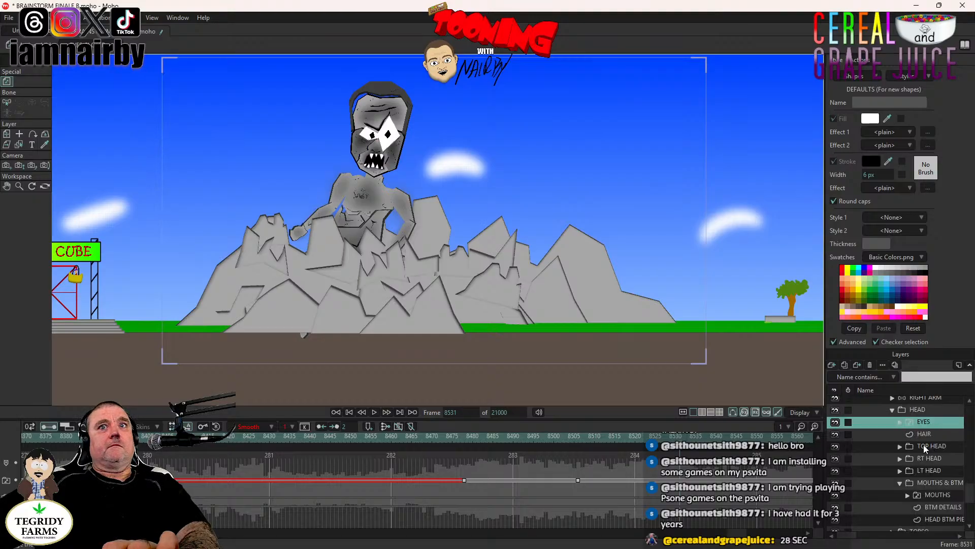
- Key the current position of the BALLS layer inside EYES OPEN just before frame 8531, using Step interpolation
{"action": "left_click", "coordinate": [899, 423]}
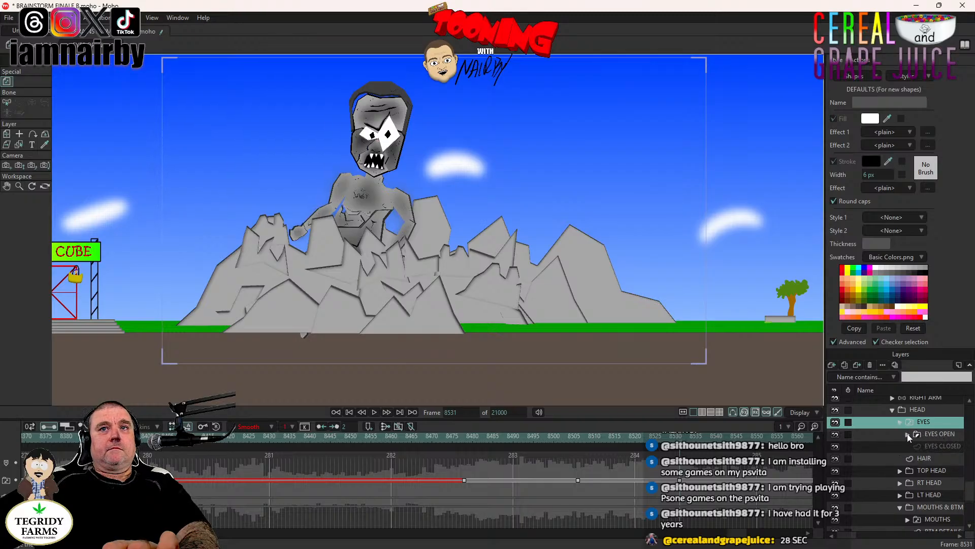
{"action": "left_click", "coordinate": [907, 435]}
{"action": "left_click", "coordinate": [873, 446]}
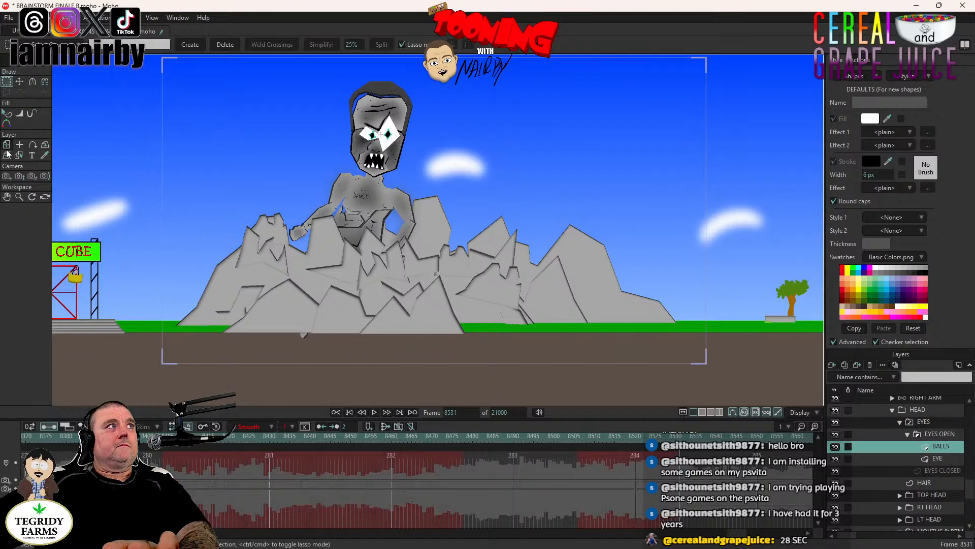
{"action": "left_click", "coordinate": [6, 146]}
{"action": "scroll", "coordinate": [328, 186], "scroll_direction": "up", "scroll_amount": 5}
{"action": "left_click_drag", "start_coordinate": [329, 187], "coordinate": [304, 285]}
{"action": "scroll", "coordinate": [385, 242], "scroll_direction": "up", "scroll_amount": 3}
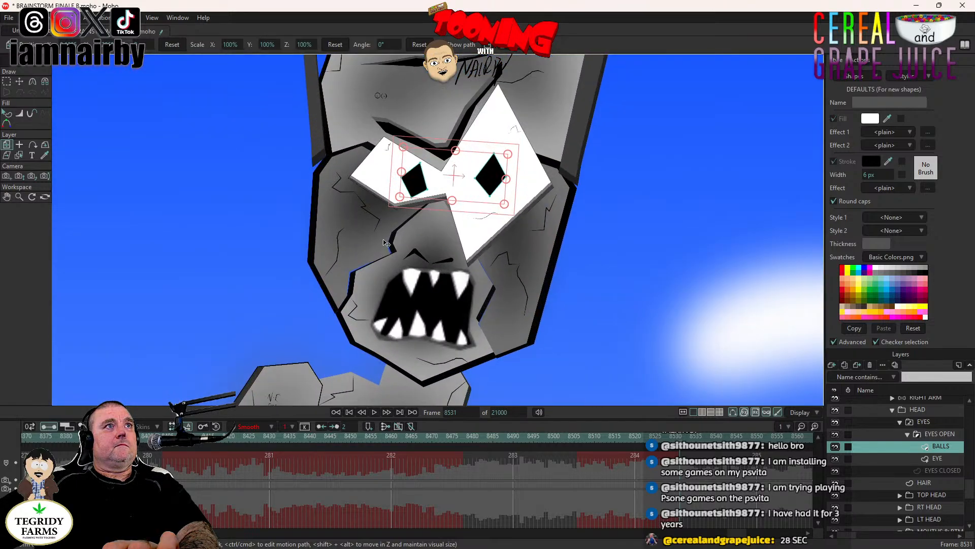
{"action": "left_click", "coordinate": [435, 187]}
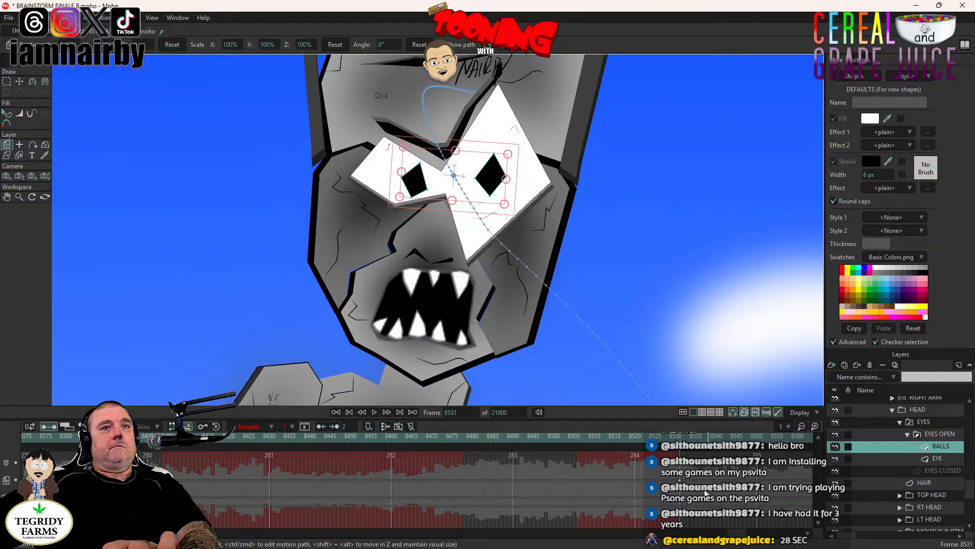
{"action": "right_click", "coordinate": [678, 480]}
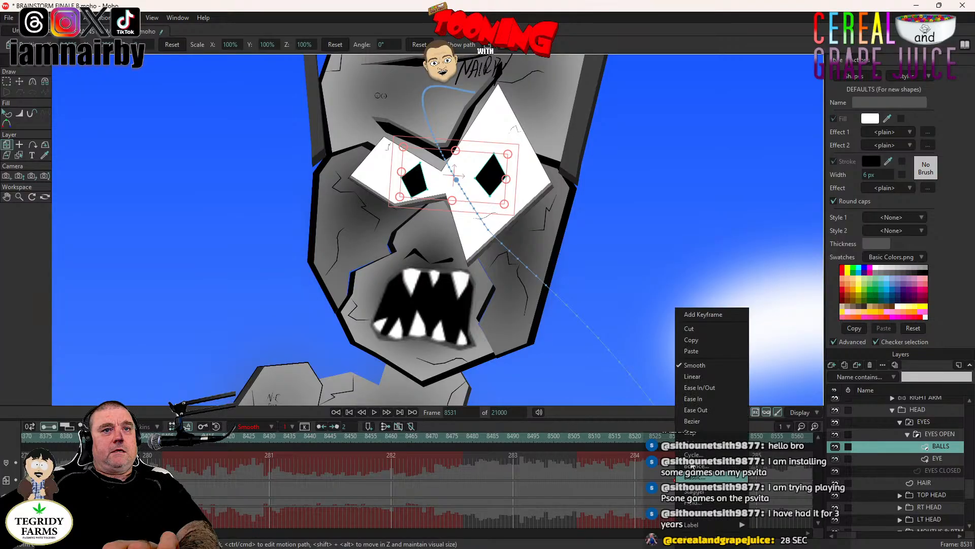
{"action": "left_click", "coordinate": [696, 433]}
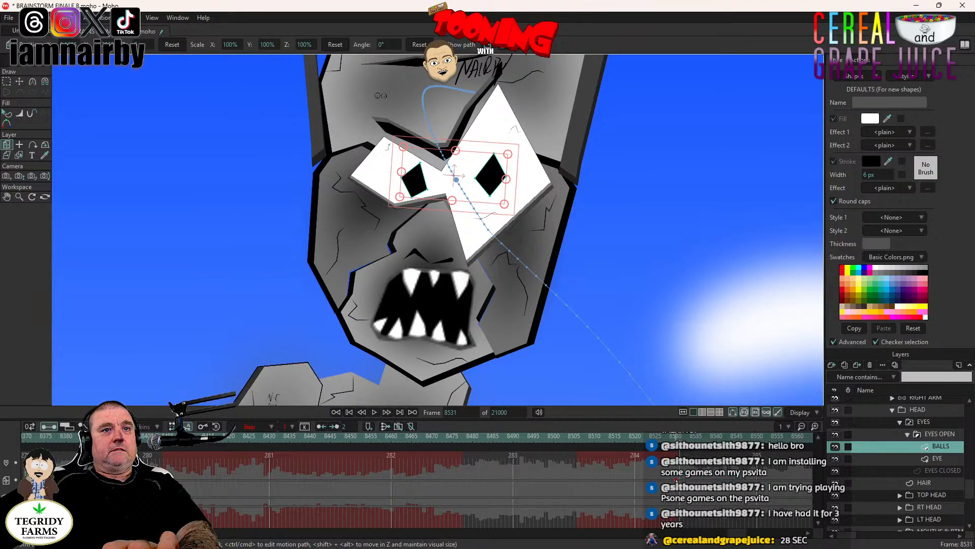
{"action": "left_click_drag", "start_coordinate": [676, 480], "coordinate": [672, 480]}
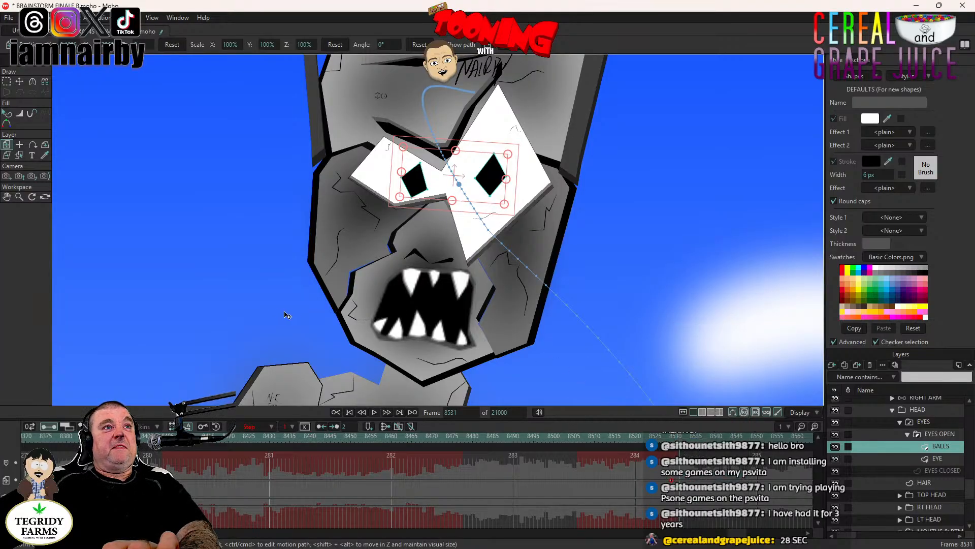
- Shift the BALLS pupils sideways toward the smaller eye's outer corner at frame 8531 and set that keyframe to Step interpolation
{"action": "left_click_drag", "start_coordinate": [318, 307], "coordinate": [293, 307]}
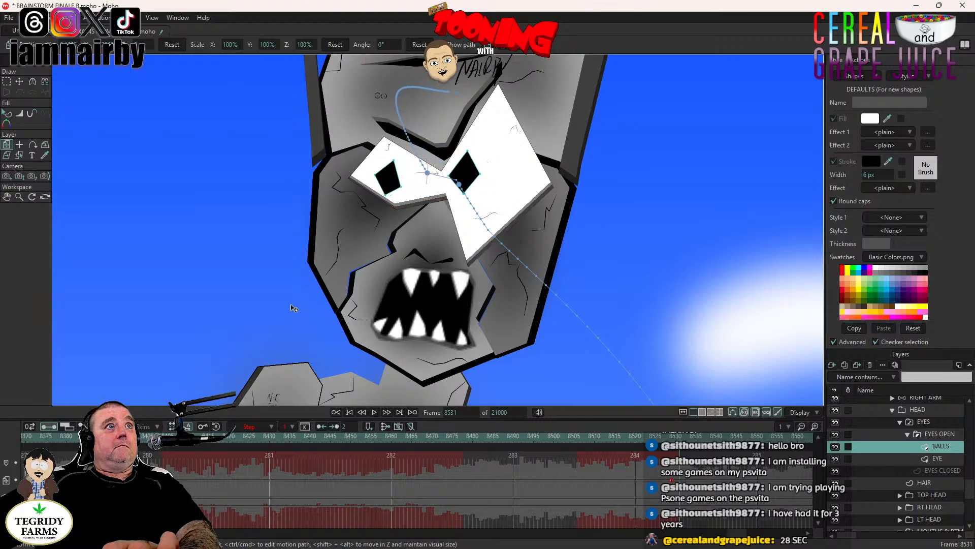
{"action": "scroll", "coordinate": [536, 317], "scroll_direction": "down", "scroll_amount": 5}
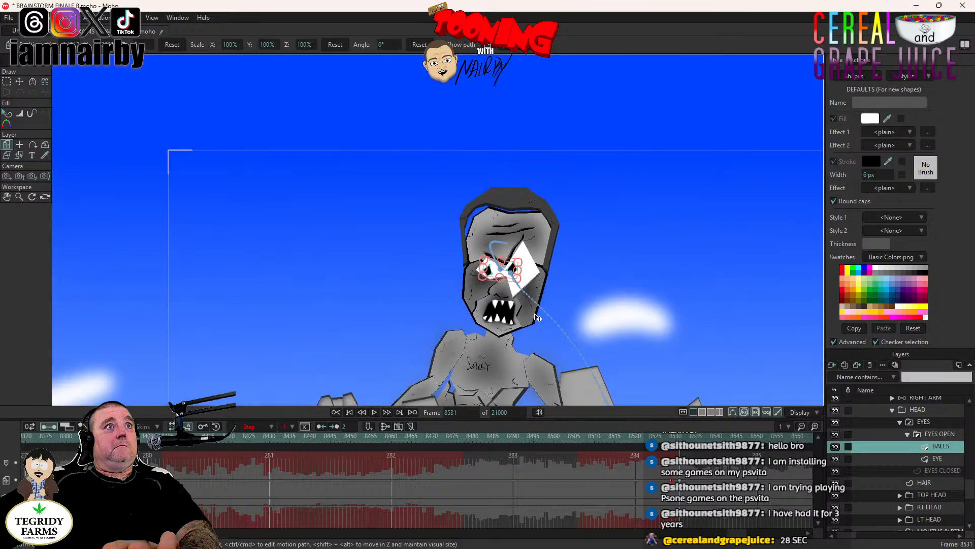
{"action": "right_click", "coordinate": [680, 480]}
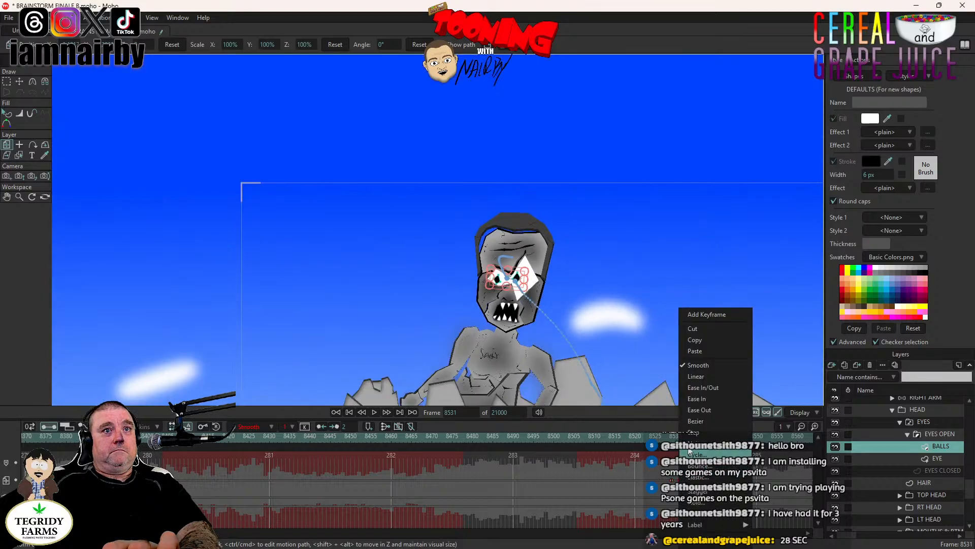
{"action": "left_click", "coordinate": [690, 434]}
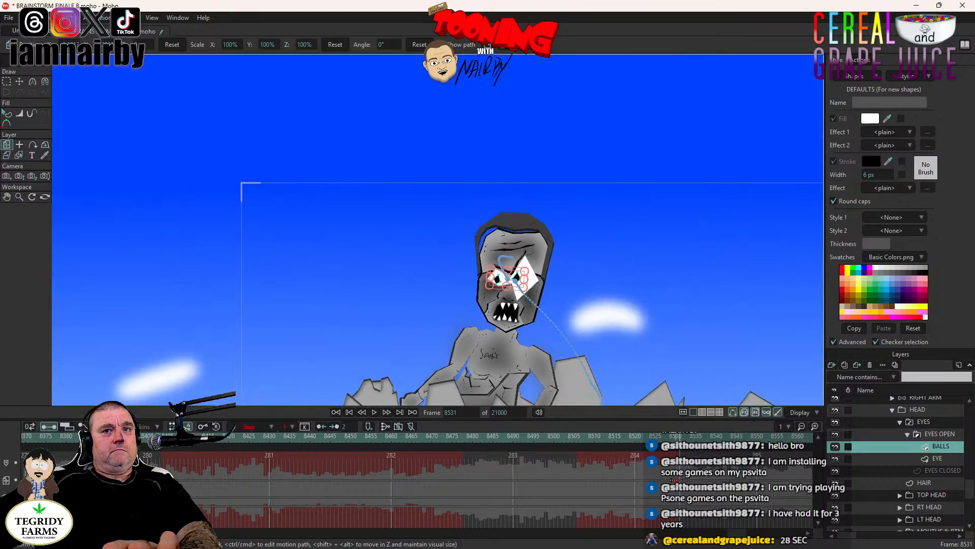
- Key the HEAD layer's current pose at frame 8505, while the eyes are still open
{"action": "left_click", "coordinate": [923, 410]}
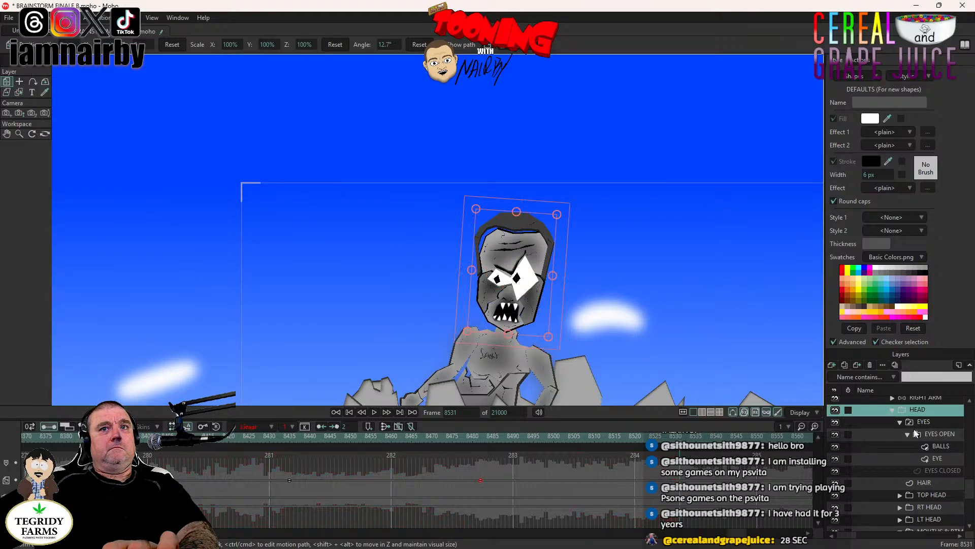
{"action": "left_click", "coordinate": [925, 422]}
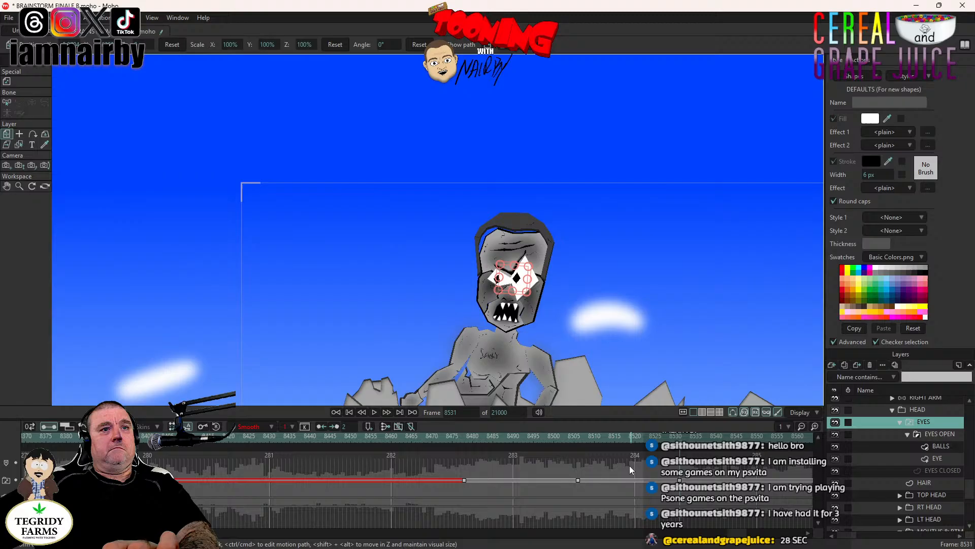
{"action": "left_click", "coordinate": [573, 437]}
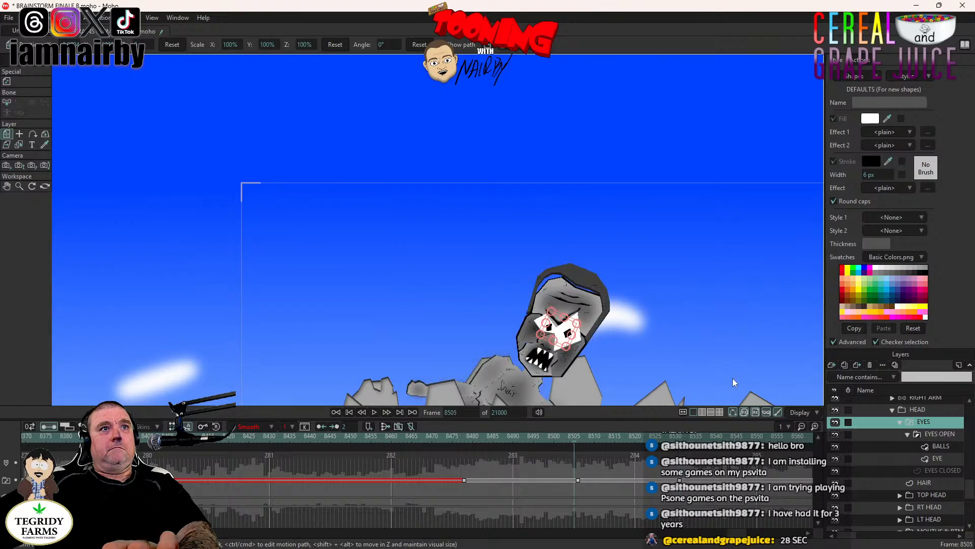
{"action": "left_click", "coordinate": [948, 411]}
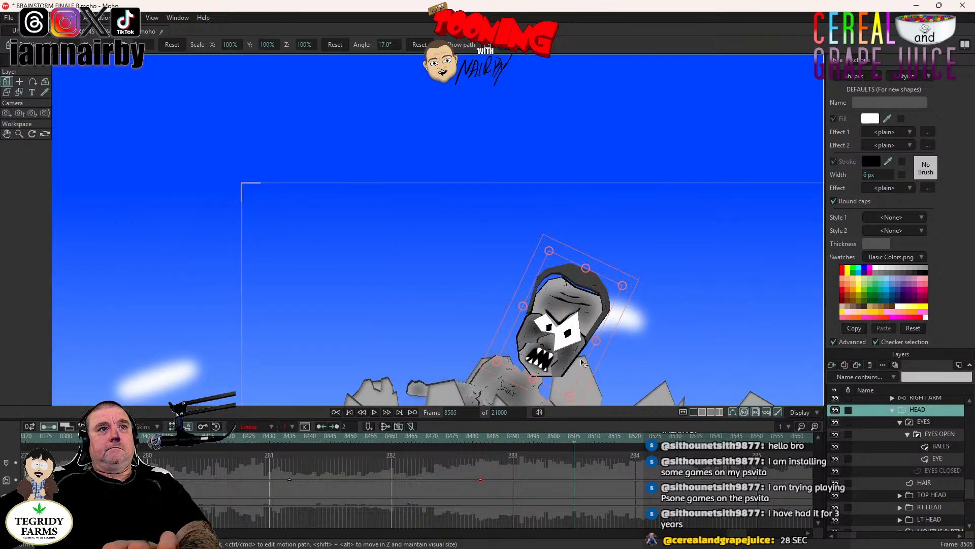
{"action": "left_click", "coordinate": [598, 365]}
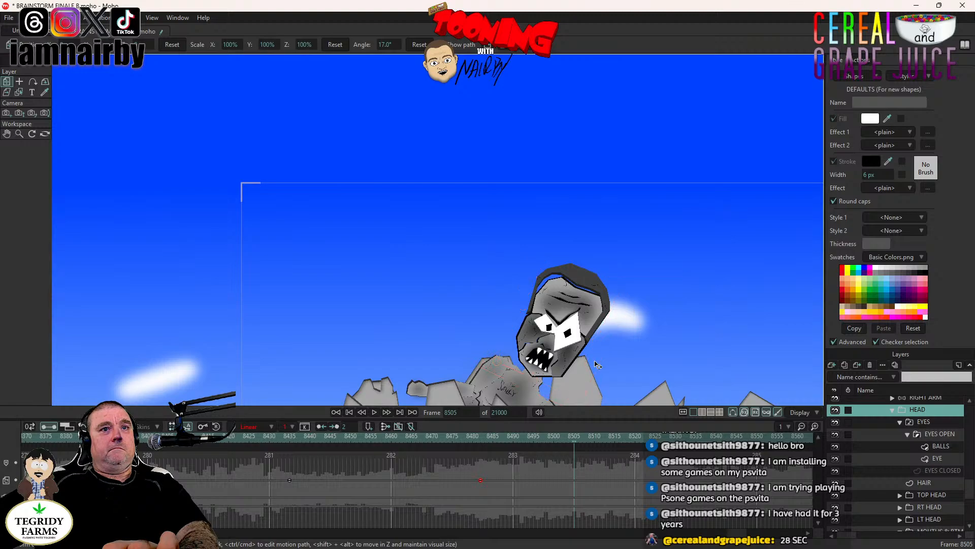
- Rotate the HEAD layer to an angle of 3.6° at frame 8532, tilting the head toward the cloud
{"action": "left_click", "coordinate": [937, 422]}
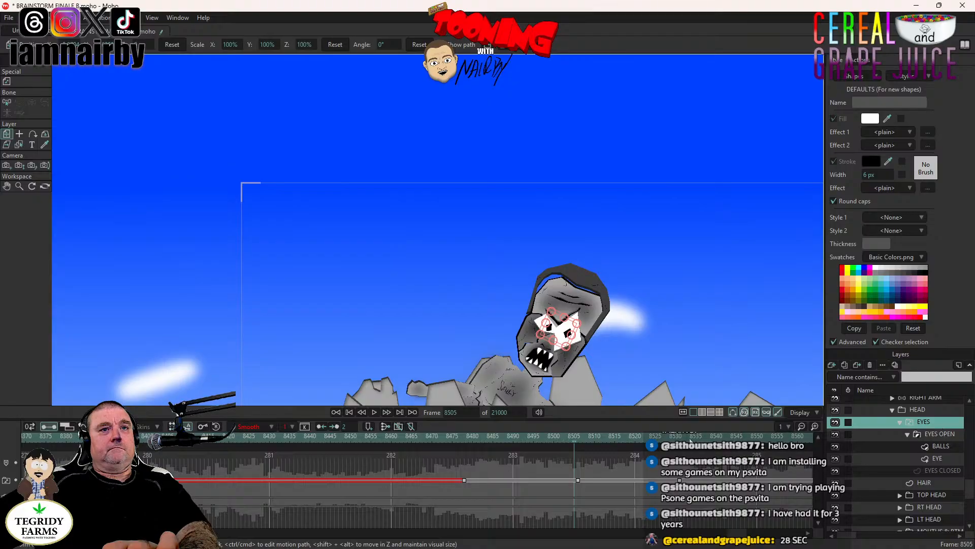
{"action": "left_click", "coordinate": [684, 438]}
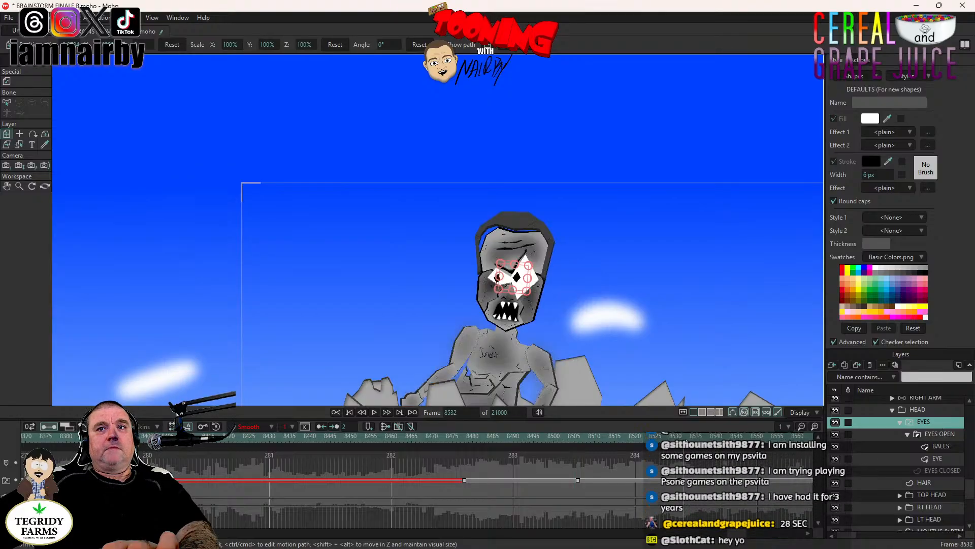
{"action": "left_click_drag", "start_coordinate": [653, 322], "coordinate": [612, 223]}
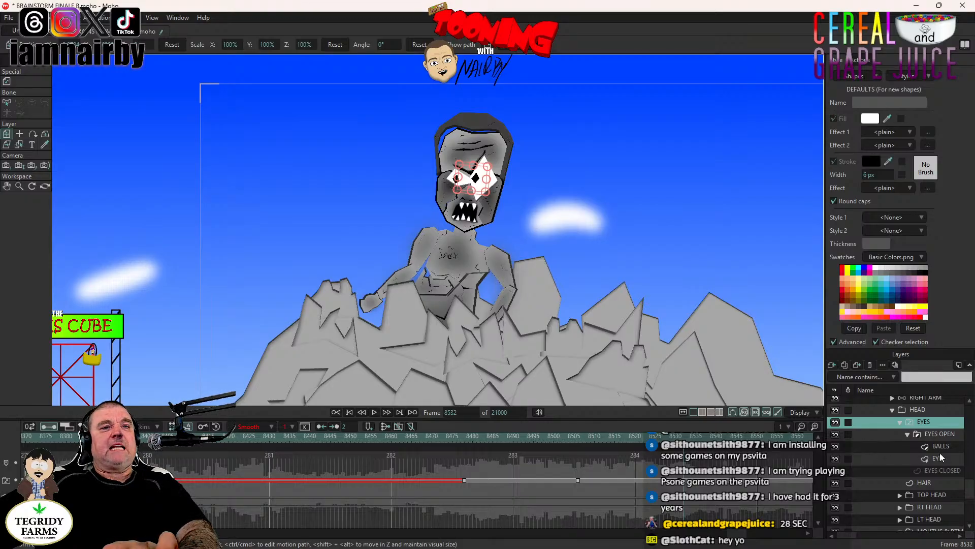
{"action": "left_click", "coordinate": [917, 409]}
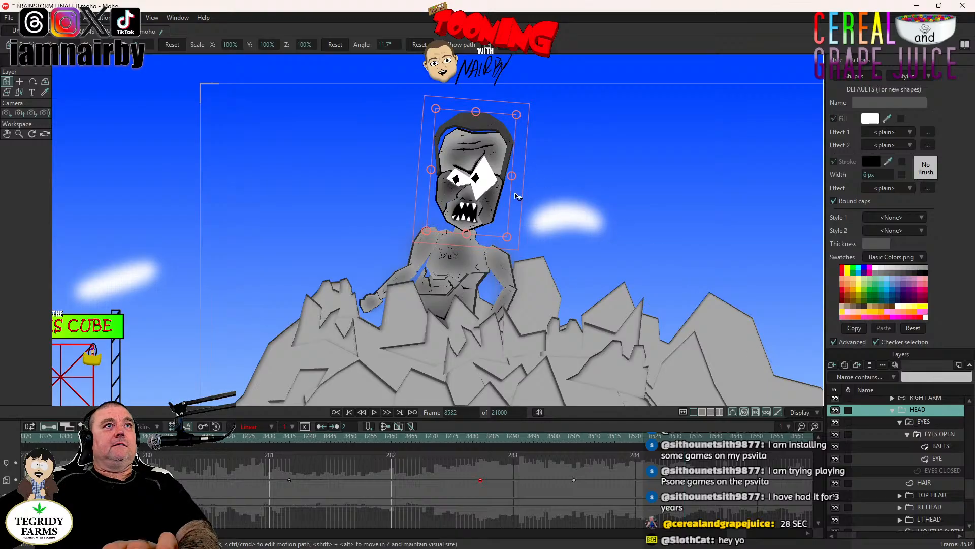
{"action": "left_click_drag", "start_coordinate": [517, 197], "coordinate": [519, 205]}
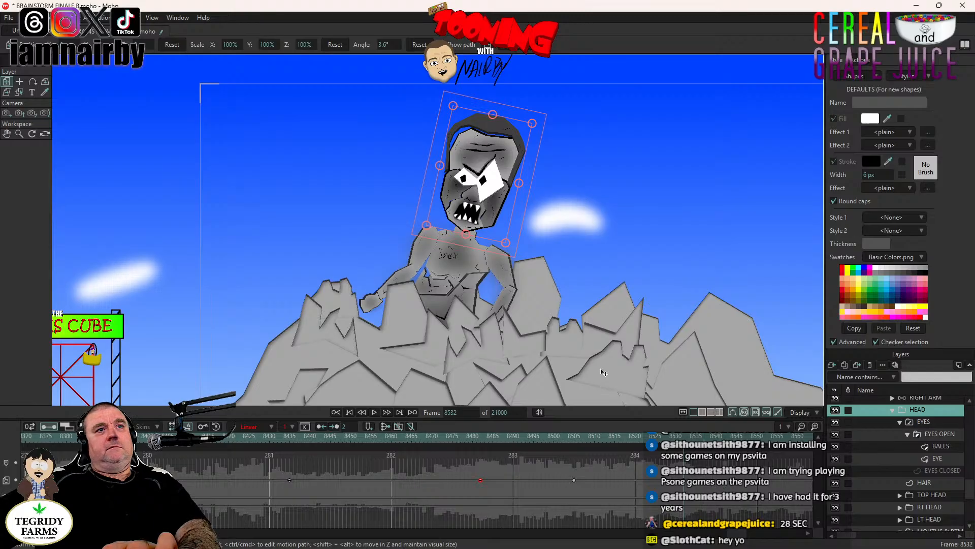
- Play the shot from frame 8421 to check the blink and head tilt during the rise
{"action": "left_click_drag", "start_coordinate": [541, 436], "coordinate": [347, 440]}
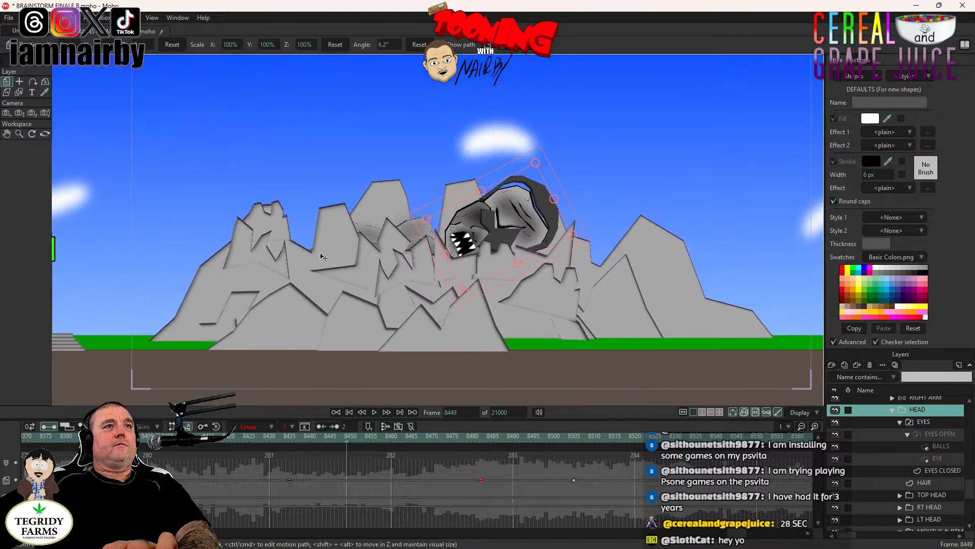
{"action": "left_click_drag", "start_coordinate": [322, 254], "coordinate": [292, 273]}
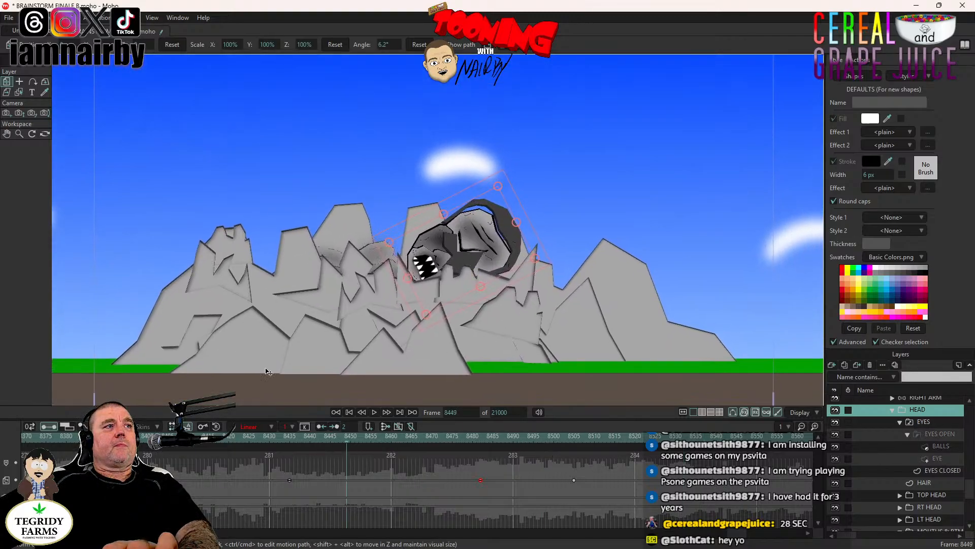
{"action": "left_click", "coordinate": [234, 440]}
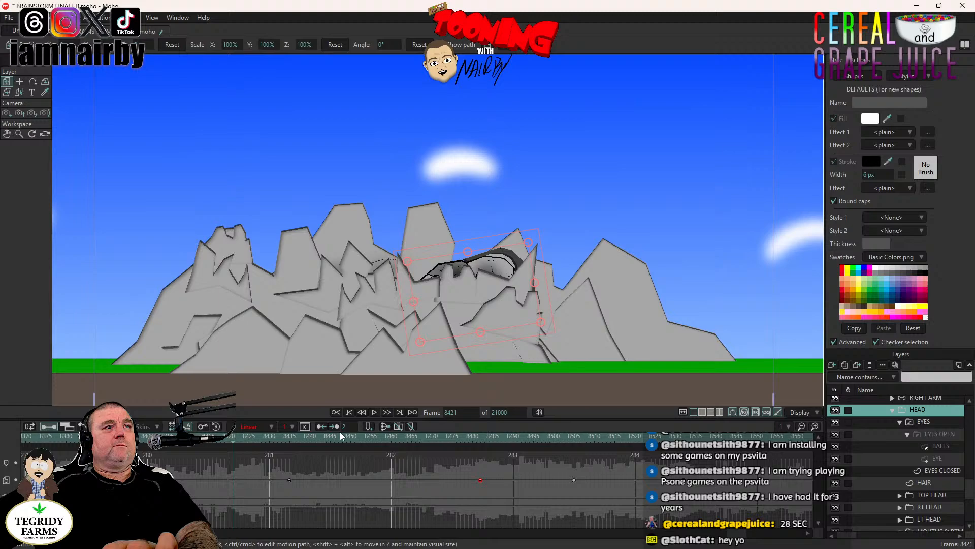
{"action": "left_click", "coordinate": [374, 412]}
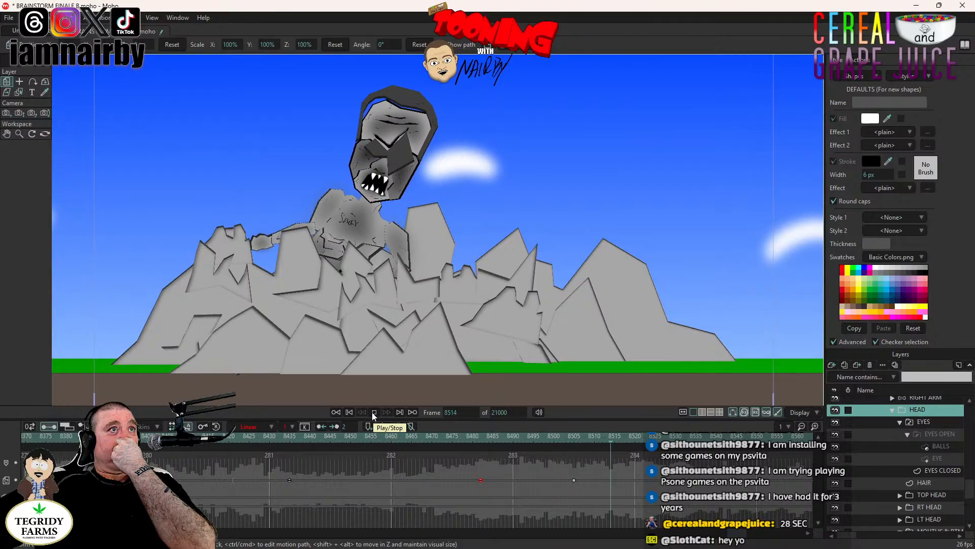
- Return to frame 8435, where THRILLKOR's head starts emerging from behind the mountains, and save the project
{"action": "left_click", "coordinate": [373, 412]}
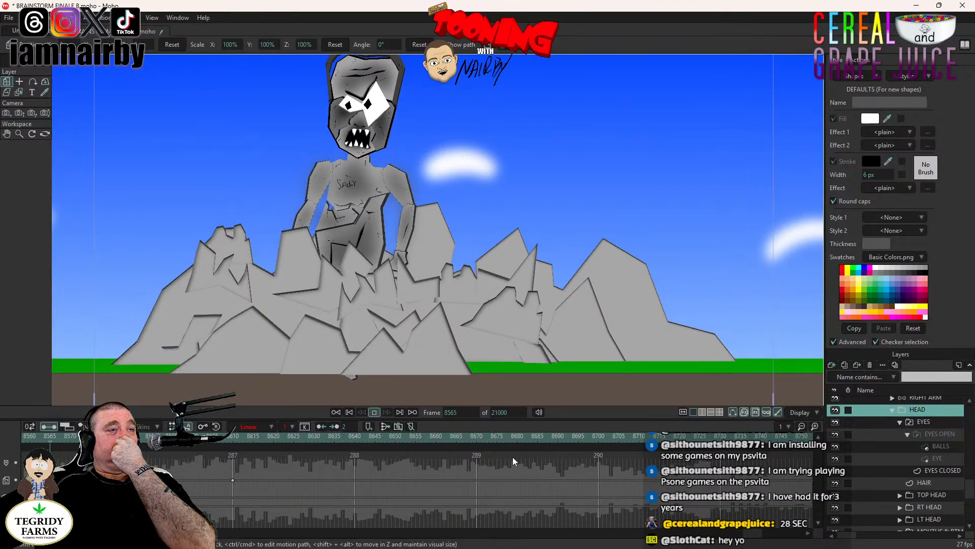
{"action": "left_click_drag", "start_coordinate": [744, 533], "coordinate": [735, 536]}
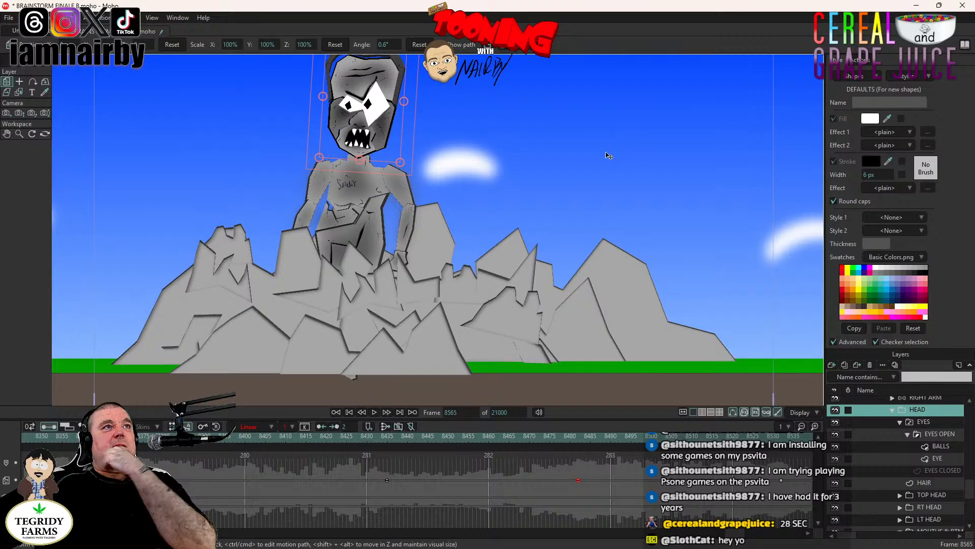
{"action": "left_click", "coordinate": [387, 441]}
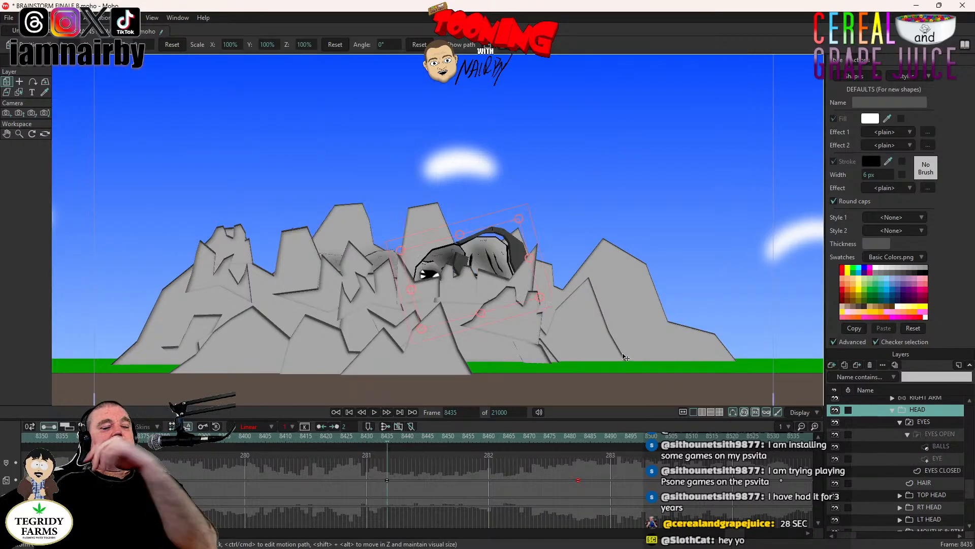
{"action": "key", "text": "ctrl+s"}
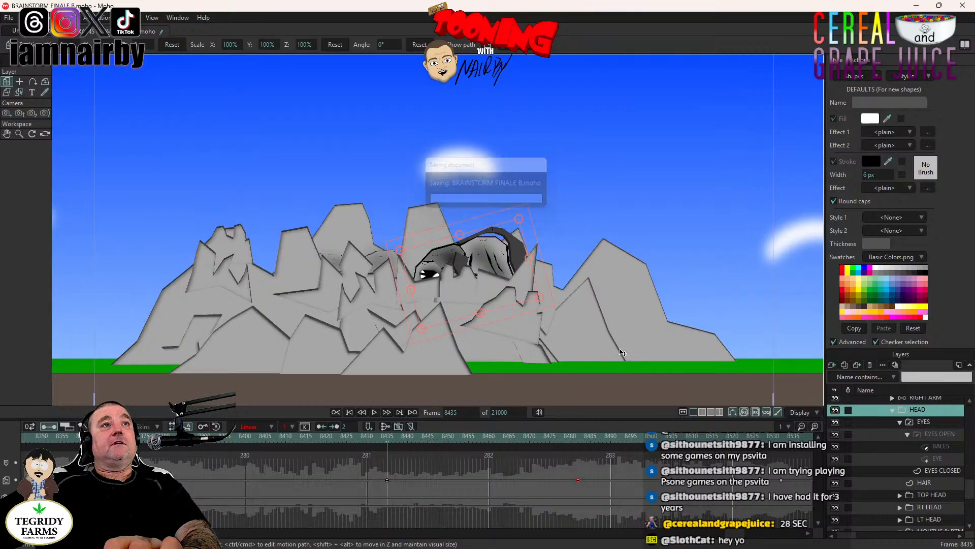
- Collapse the EYES group and play the shot from frame 8435 to review the head rising with closed eyes
{"action": "scroll", "coordinate": [914, 422], "scroll_direction": "up", "scroll_amount": 2}
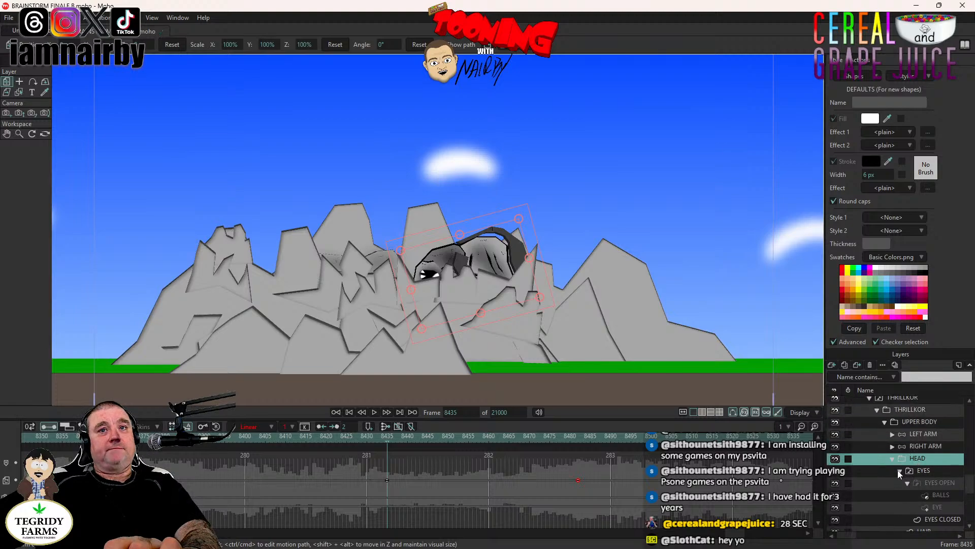
{"action": "left_click", "coordinate": [374, 412]}
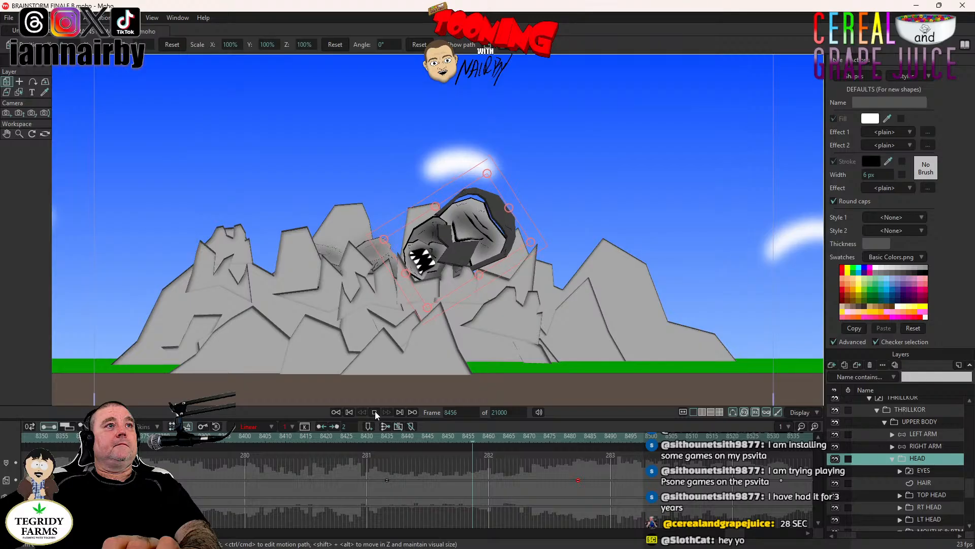
{"action": "left_click", "coordinate": [375, 412]}
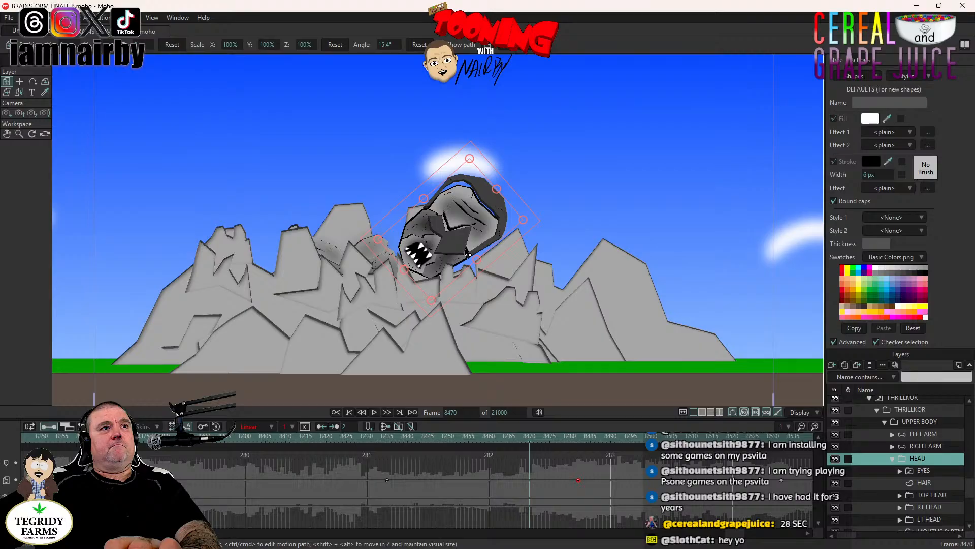
{"action": "left_click", "coordinate": [433, 437]}
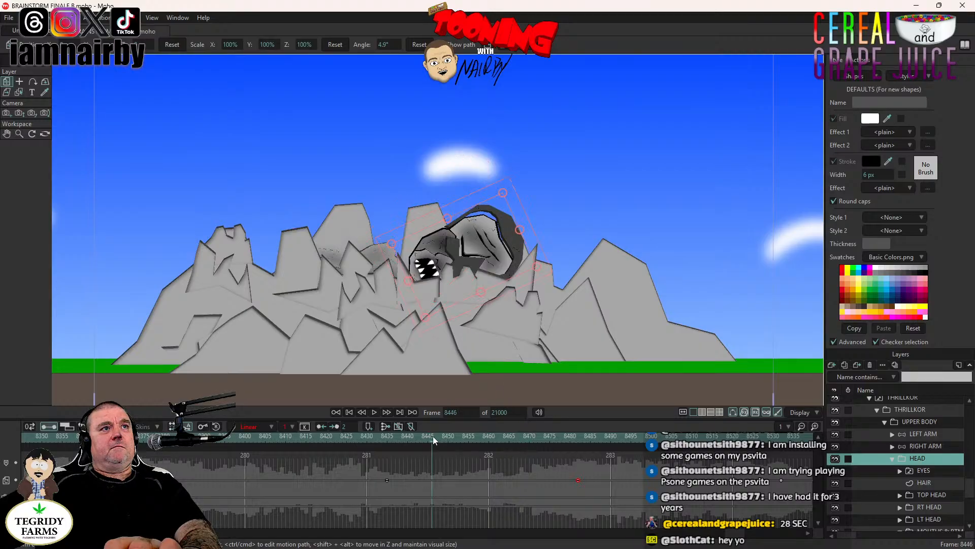
{"action": "left_click", "coordinate": [386, 441]}
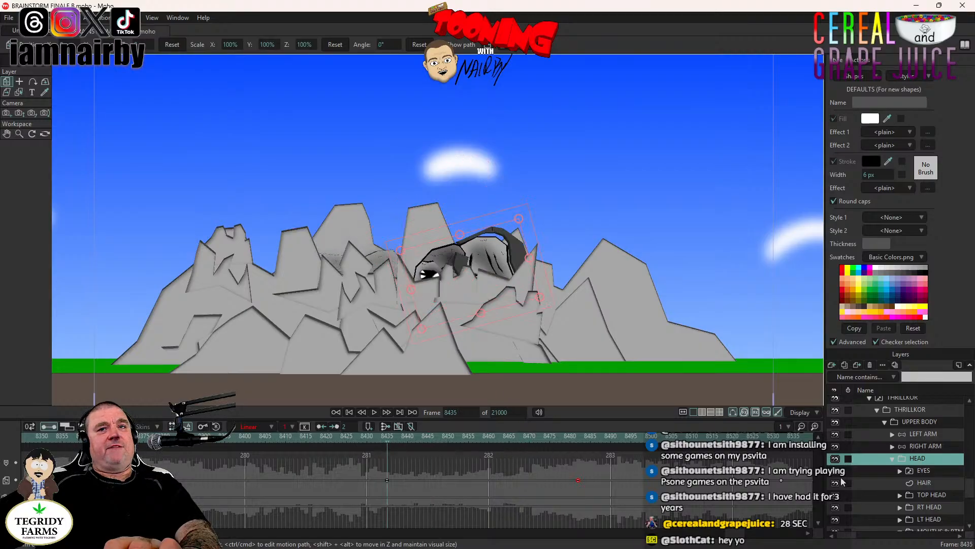
- Switch the MOUTHS layer to the C D E J N S T X Y Z mouth at frame 8411, before the head rises
{"action": "left_click", "coordinate": [291, 439]}
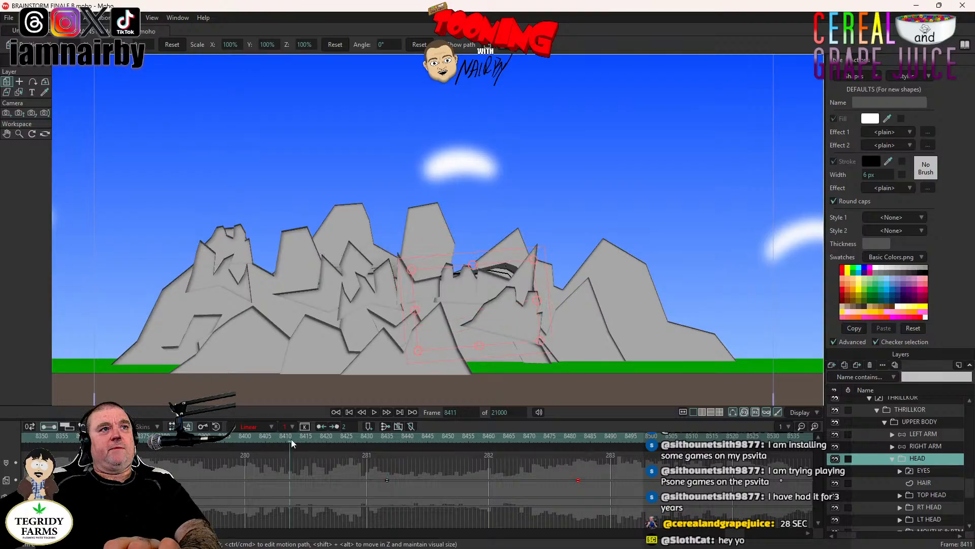
{"action": "left_click", "coordinate": [921, 470]}
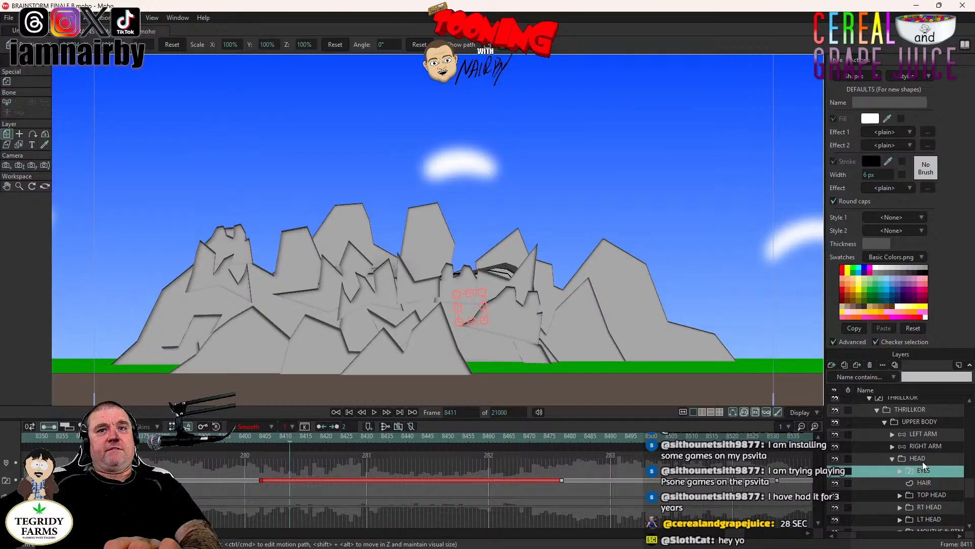
{"action": "scroll", "coordinate": [922, 462], "scroll_direction": "down", "scroll_amount": 2}
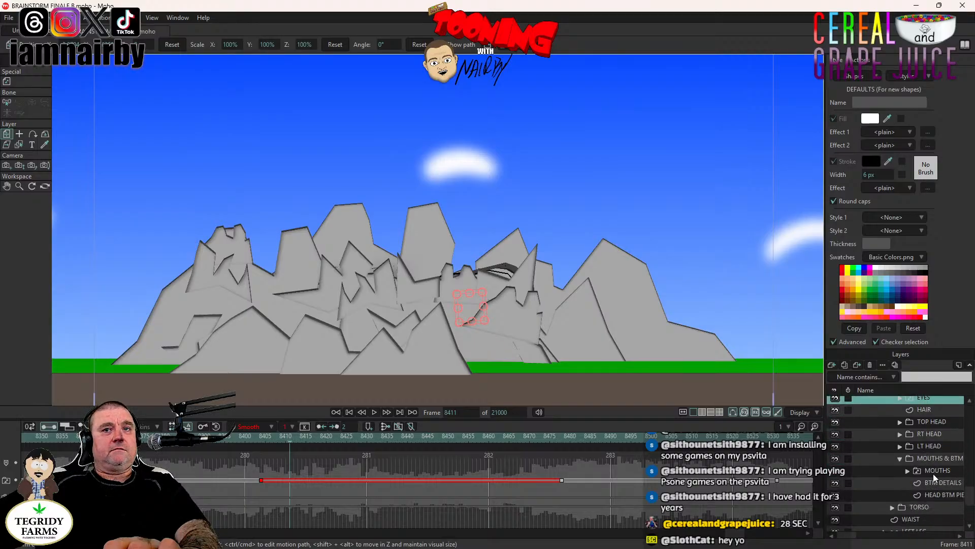
{"action": "right_click", "coordinate": [934, 473]}
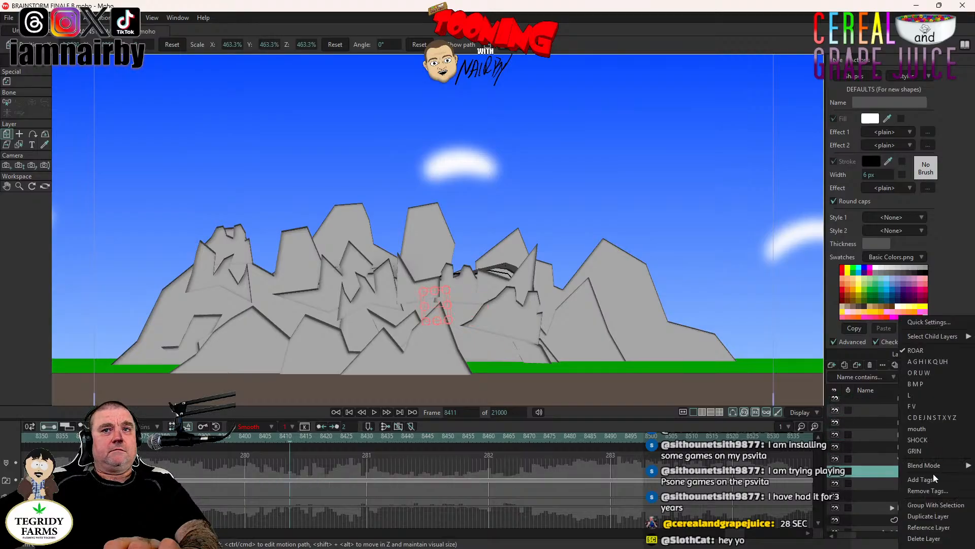
{"action": "left_click", "coordinate": [930, 420]}
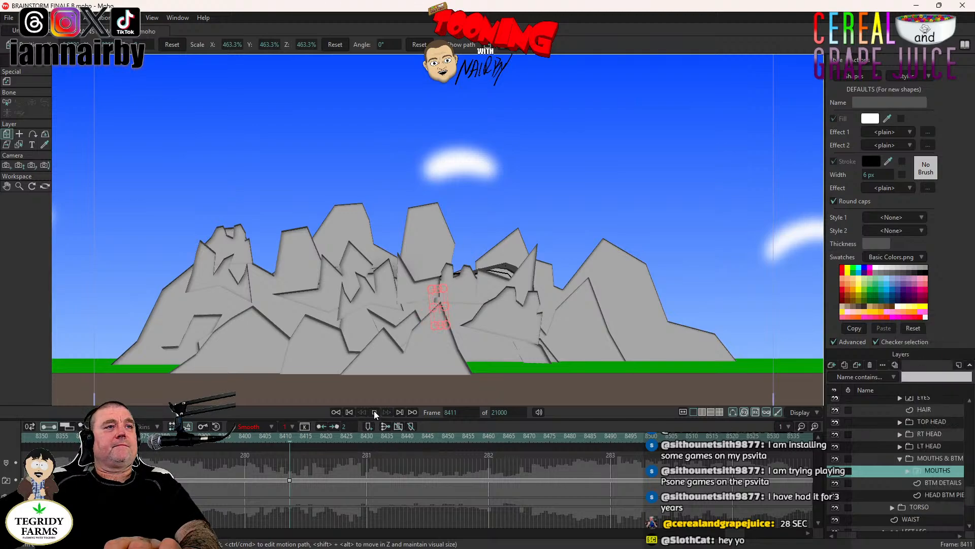
- Play the shot from frame 8411 to check the new mouth shape as the head emerges
{"action": "left_click", "coordinate": [374, 412]}
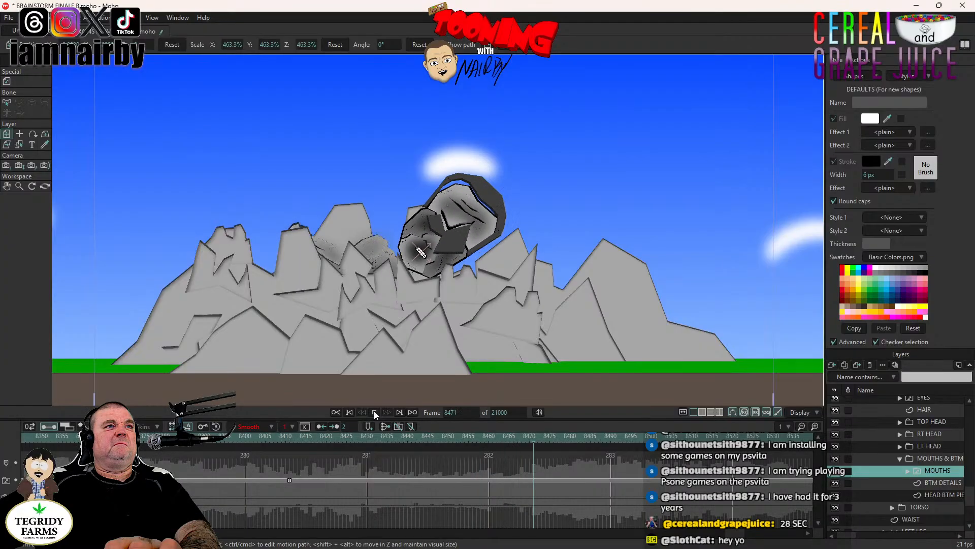
{"action": "left_click", "coordinate": [374, 412]}
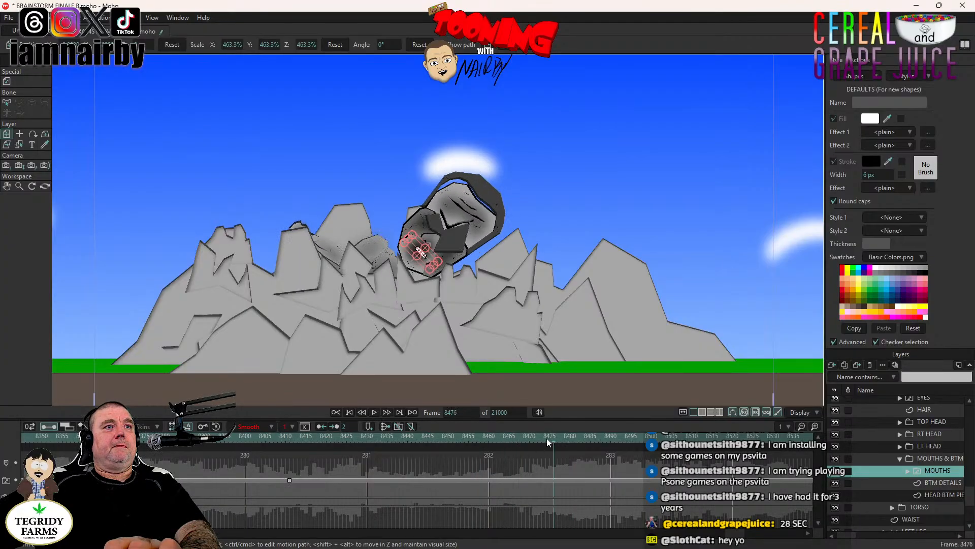
{"action": "left_click_drag", "start_coordinate": [547, 438], "coordinate": [525, 440]}
{"action": "left_click", "coordinate": [374, 412]}
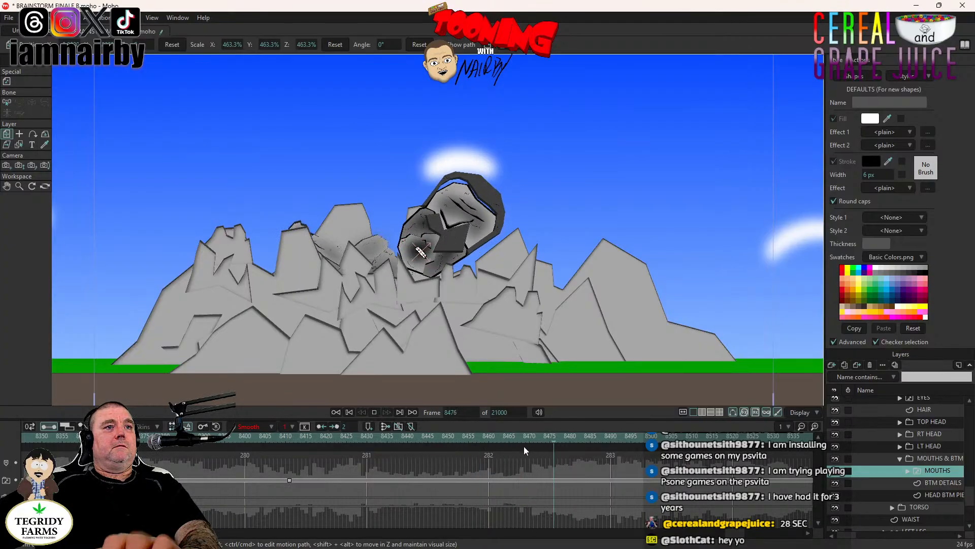
- Switch the MOUTHS layer to ROAR at frame 8478, matching the moment the eyes open
{"action": "left_click", "coordinate": [571, 437]}
{"action": "left_click", "coordinate": [566, 438]}
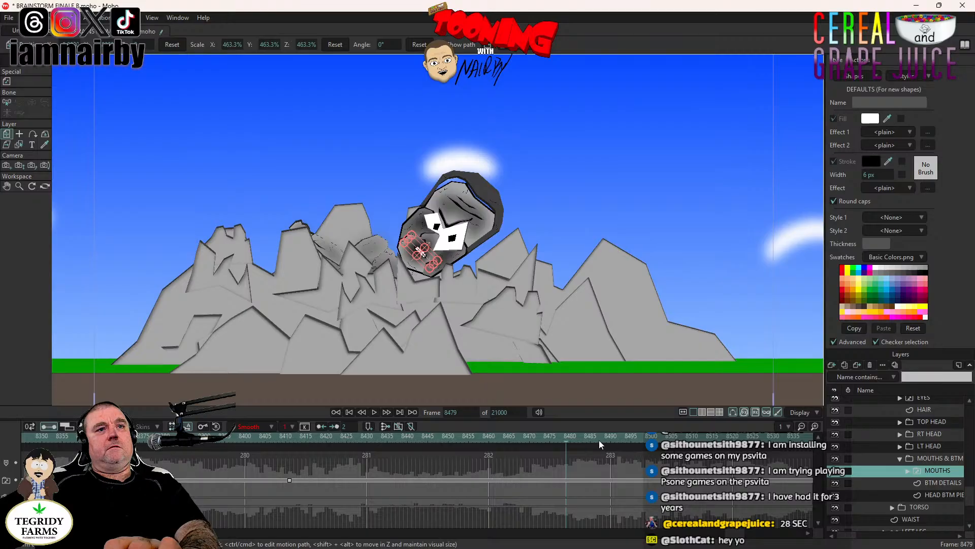
{"action": "key", "text": "Left"}
{"action": "key", "text": "Left"}
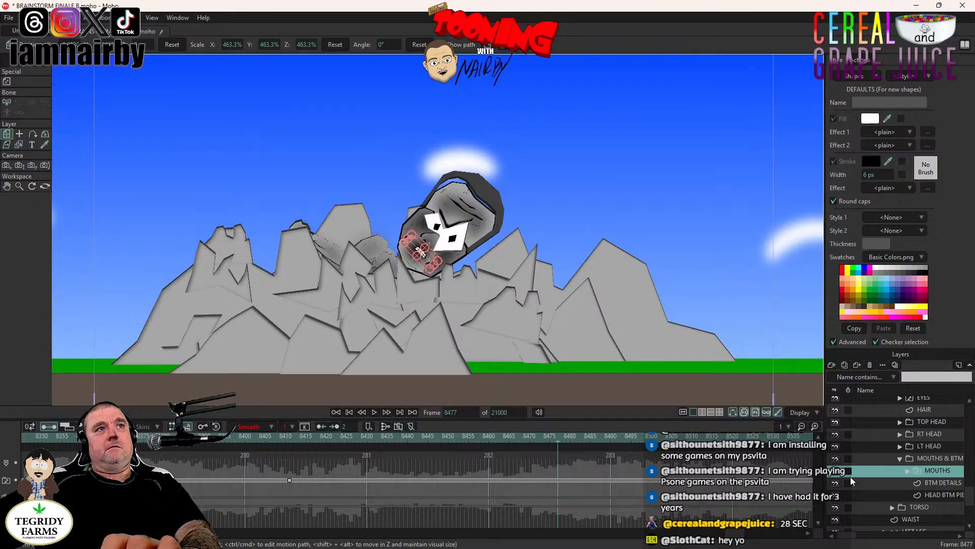
{"action": "key", "text": "Right"}
{"action": "key", "text": "Left"}
{"action": "key", "text": "Right"}
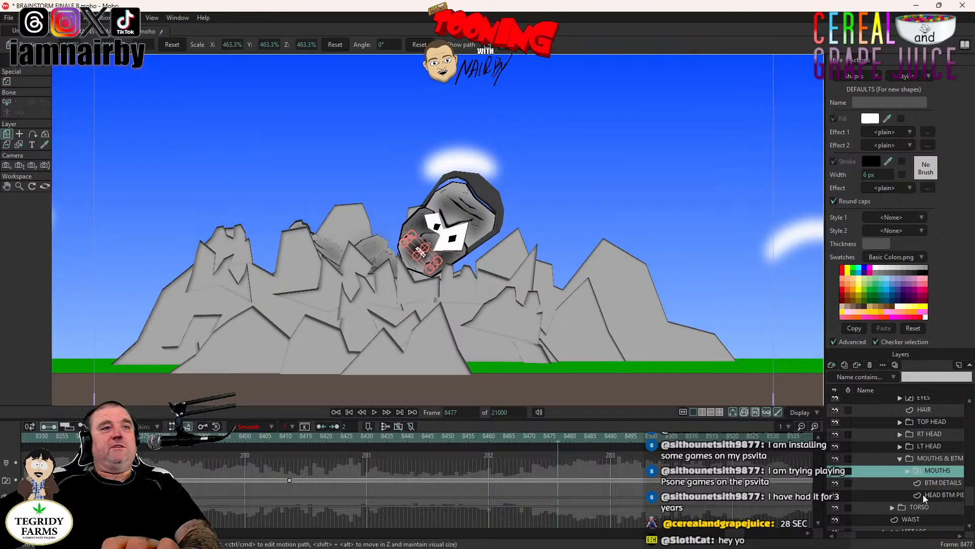
{"action": "right_click", "coordinate": [943, 469]}
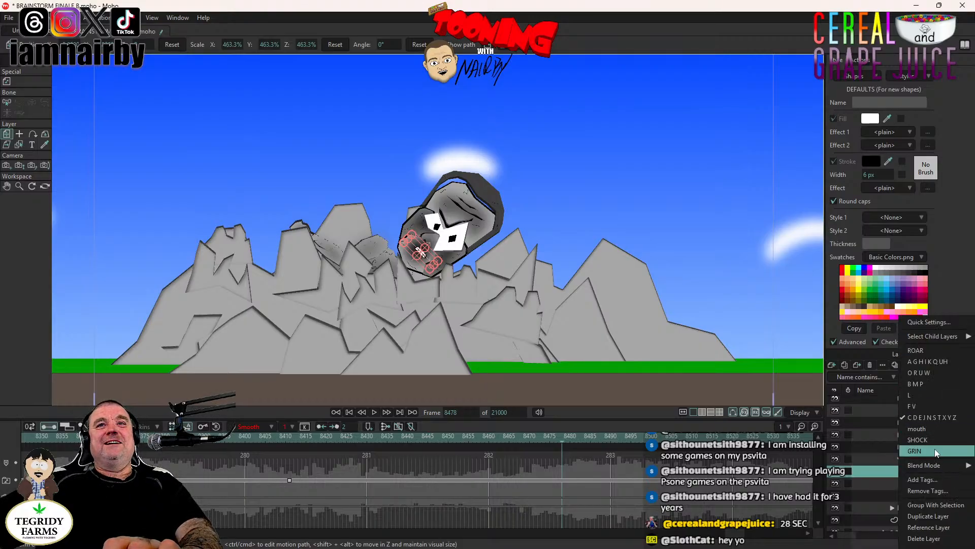
{"action": "left_click", "coordinate": [939, 351]}
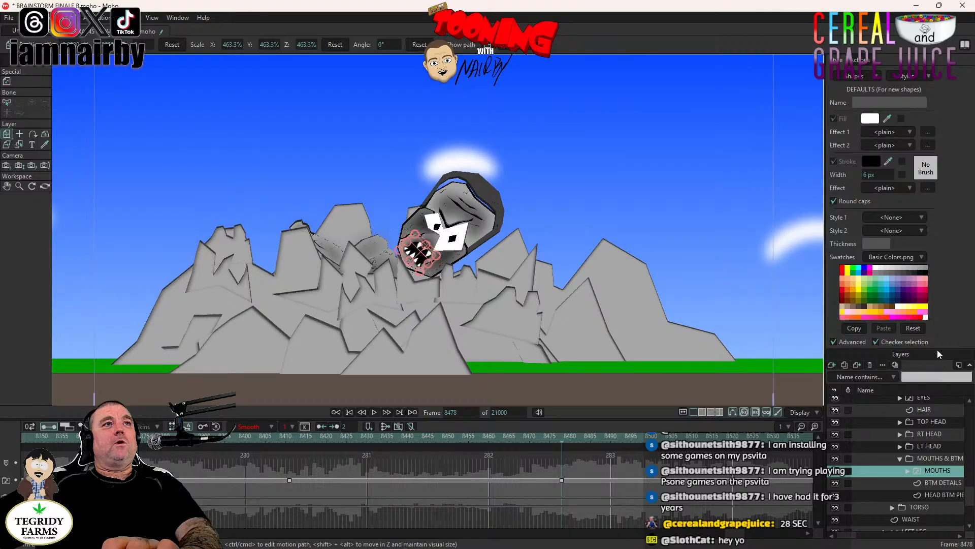
- Play the shot from frame 8461 to check the roar timing against the eyes opening, and save the project
{"action": "left_click", "coordinate": [493, 440]}
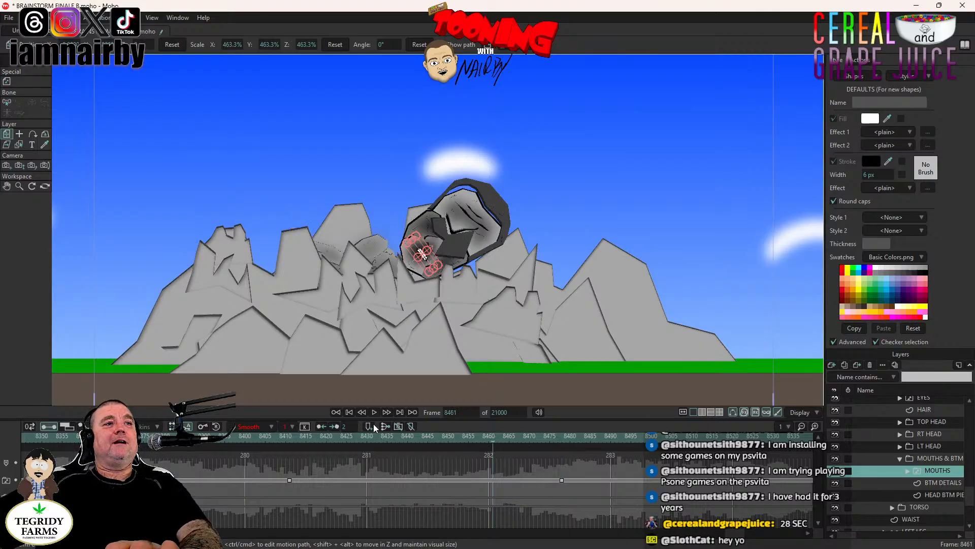
{"action": "left_click", "coordinate": [374, 413]}
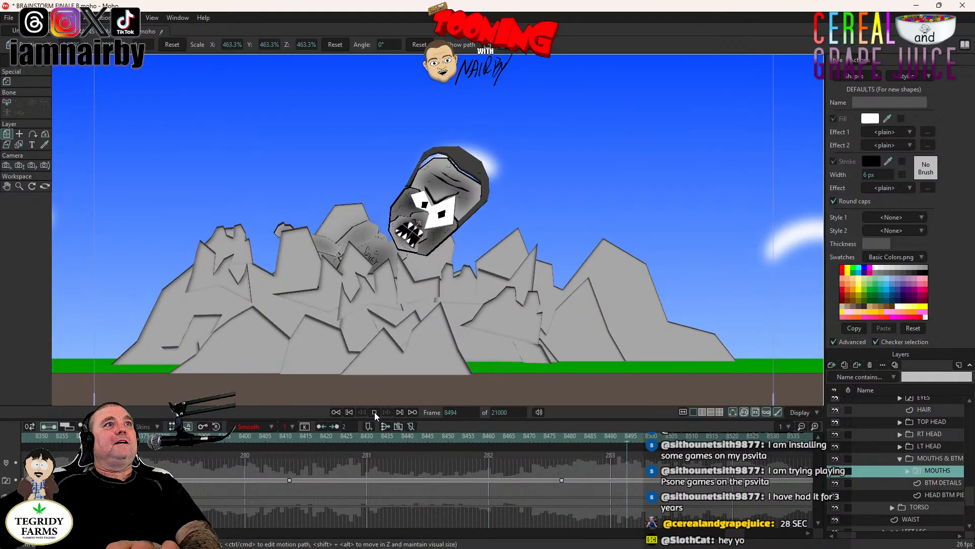
{"action": "left_click", "coordinate": [373, 413]}
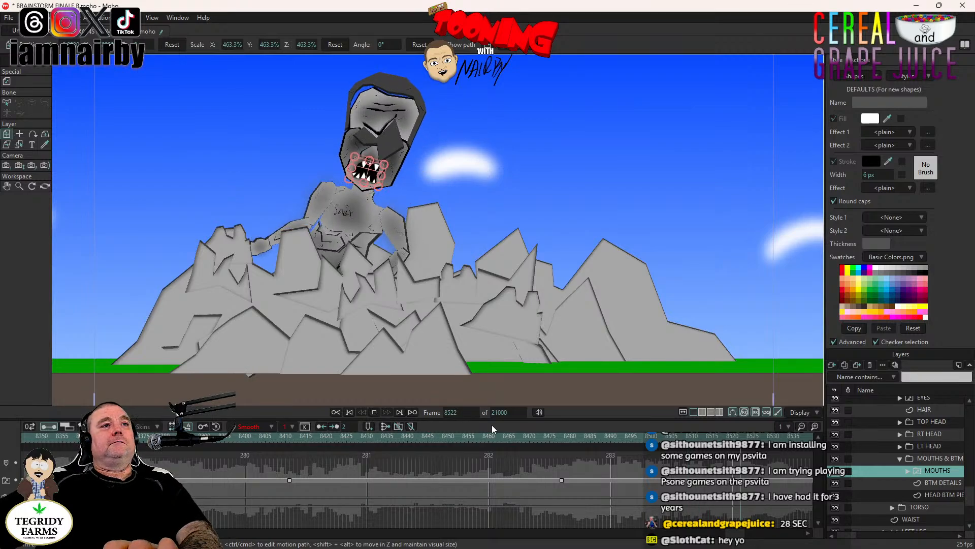
{"action": "left_click", "coordinate": [373, 411]}
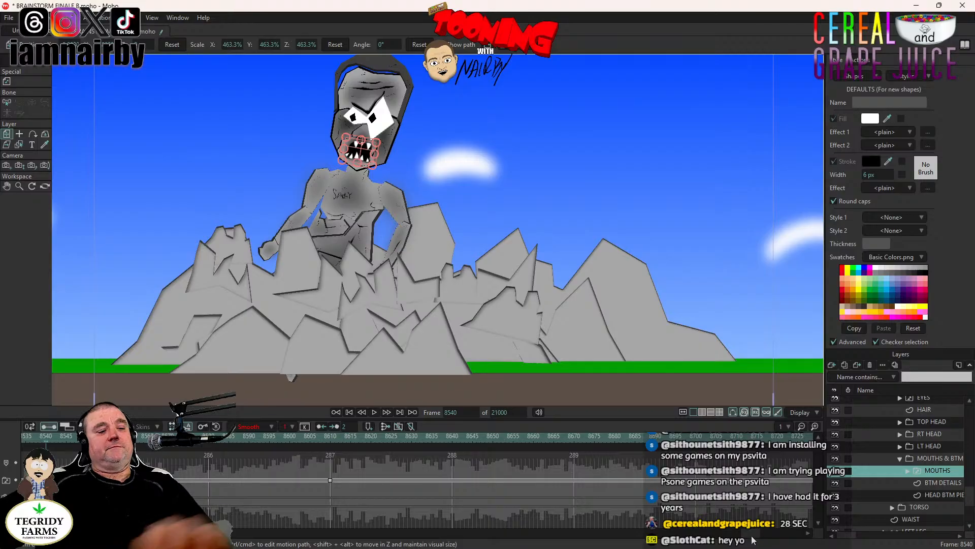
{"action": "key", "text": "ctrl+s"}
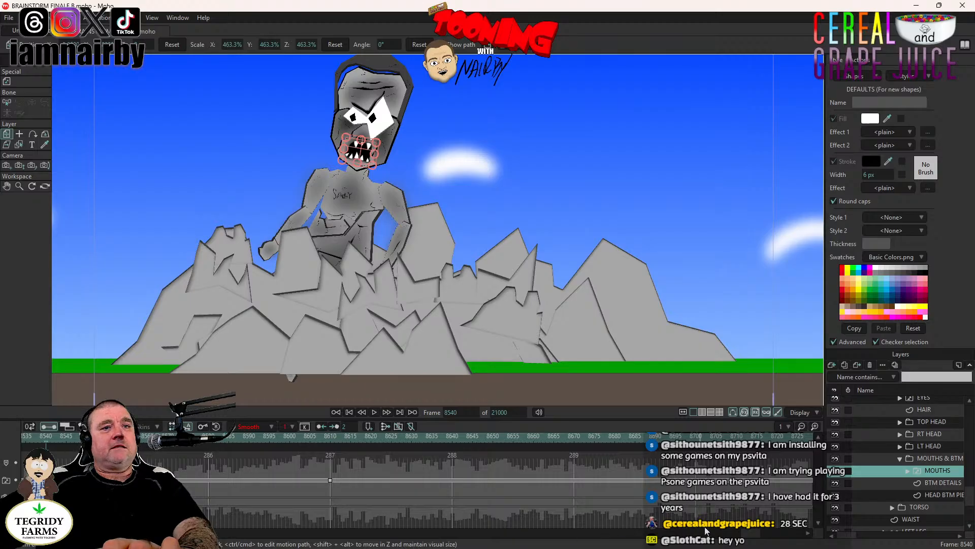
- Replay the rise from frame 8481 in a wider view to check the body's motion up to frame 8500
{"action": "left_click_drag", "start_coordinate": [747, 533], "coordinate": [740, 532]}
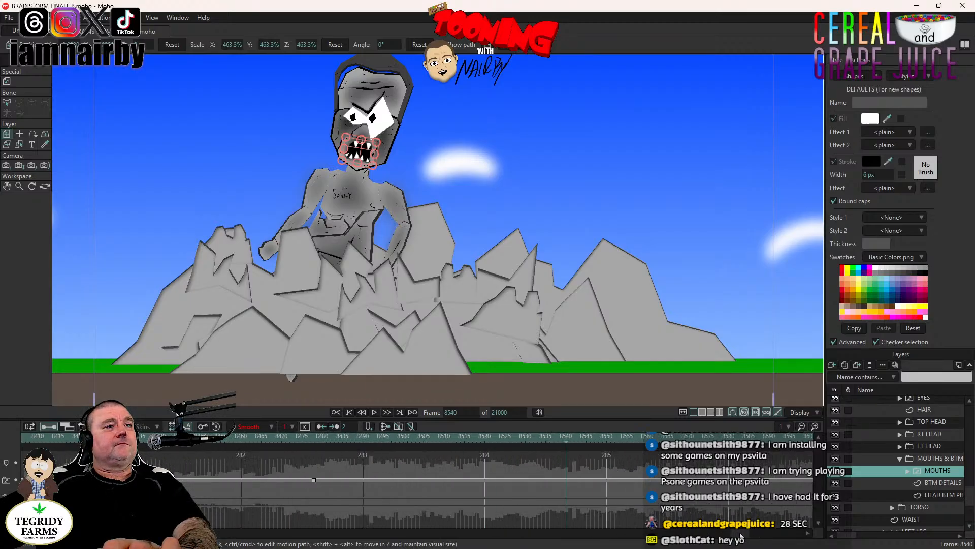
{"action": "left_click", "coordinate": [327, 443]}
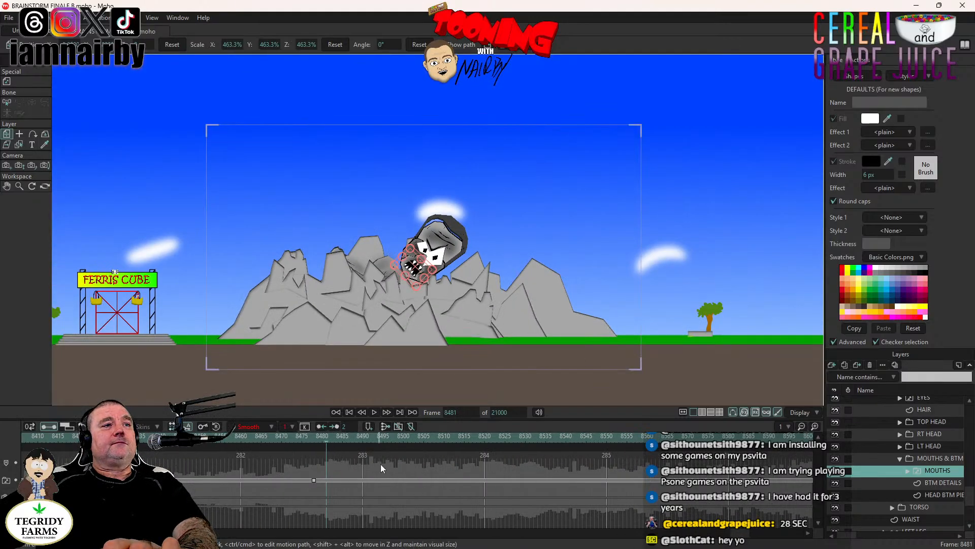
{"action": "left_click", "coordinate": [373, 412]}
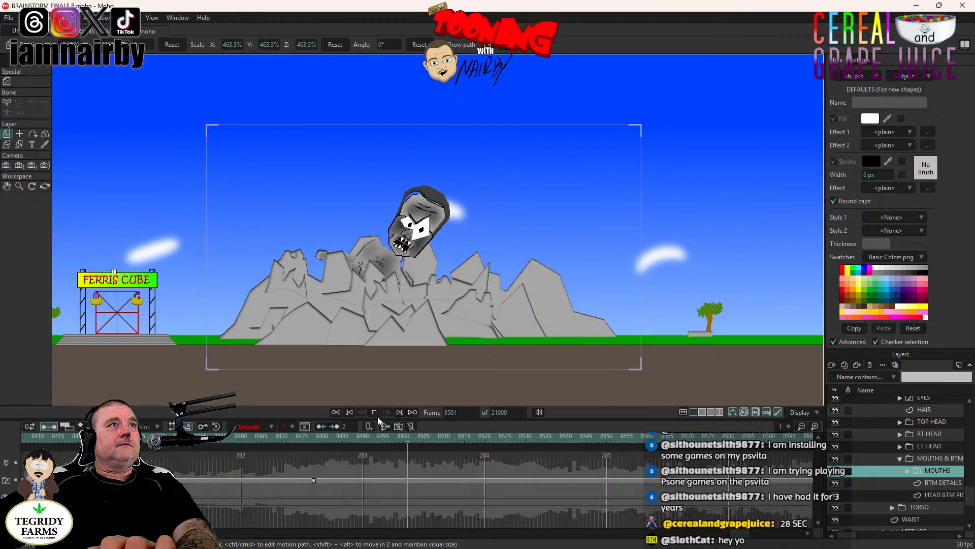
{"action": "left_click", "coordinate": [374, 412]}
- Select the LEFT ARM layer and play the rise from frame 8478 to check the arm's motion
{"action": "scroll", "coordinate": [919, 447], "scroll_direction": "up", "scroll_amount": 2}
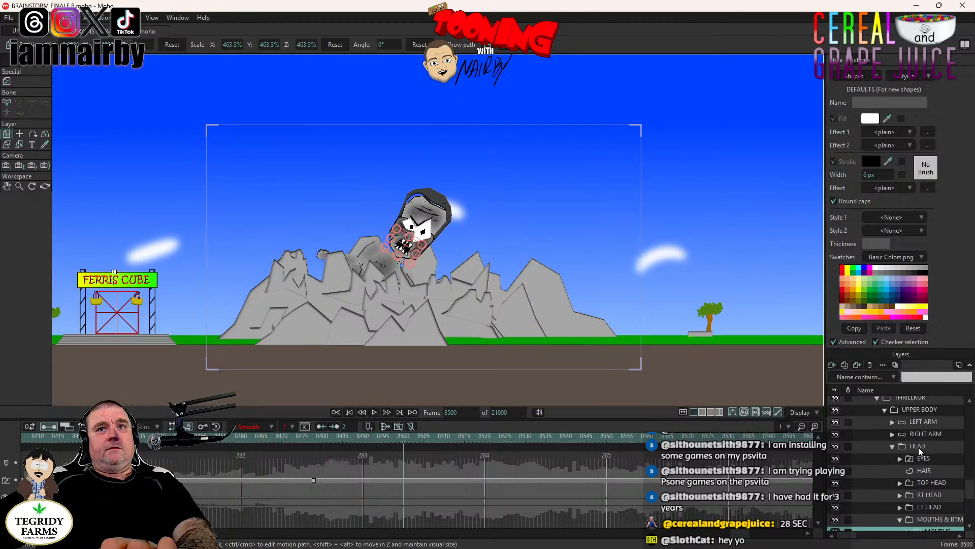
{"action": "left_click", "coordinate": [925, 433]}
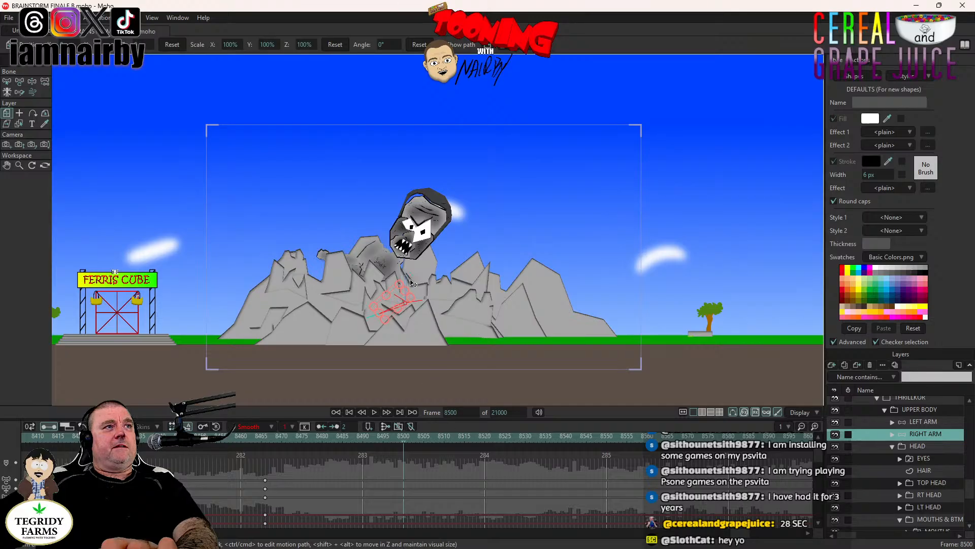
{"action": "scroll", "coordinate": [413, 283], "scroll_direction": "up", "scroll_amount": 2}
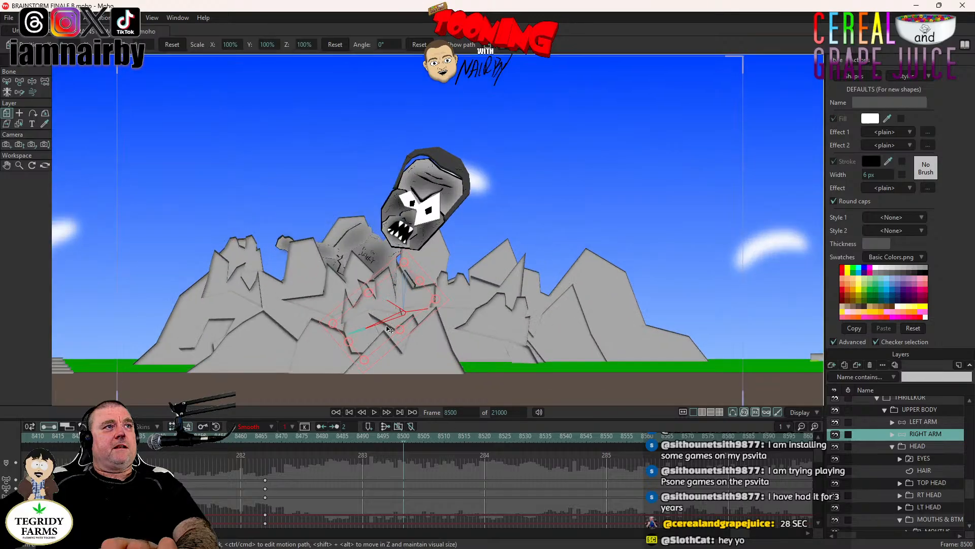
{"action": "left_click", "coordinate": [921, 424]}
{"action": "left_click", "coordinate": [315, 436]}
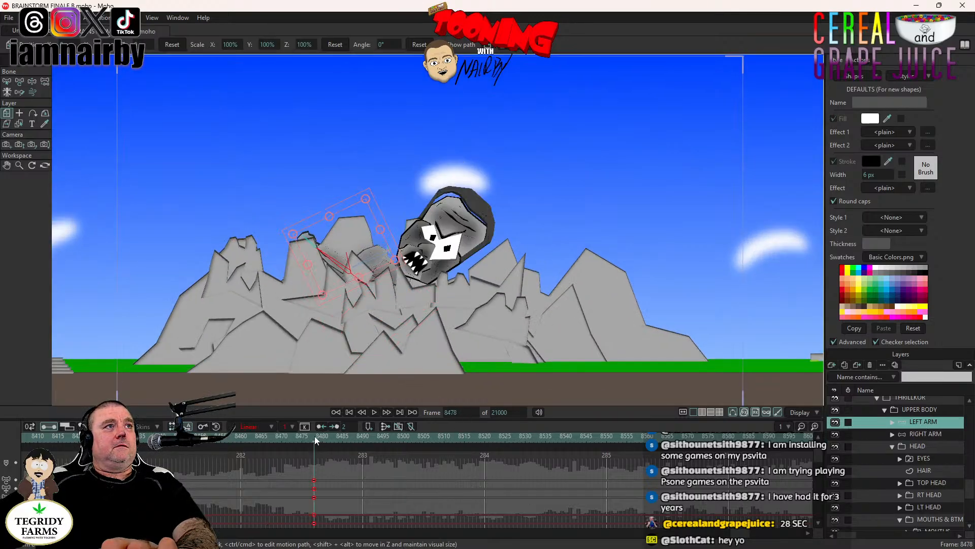
{"action": "left_click", "coordinate": [374, 412]}
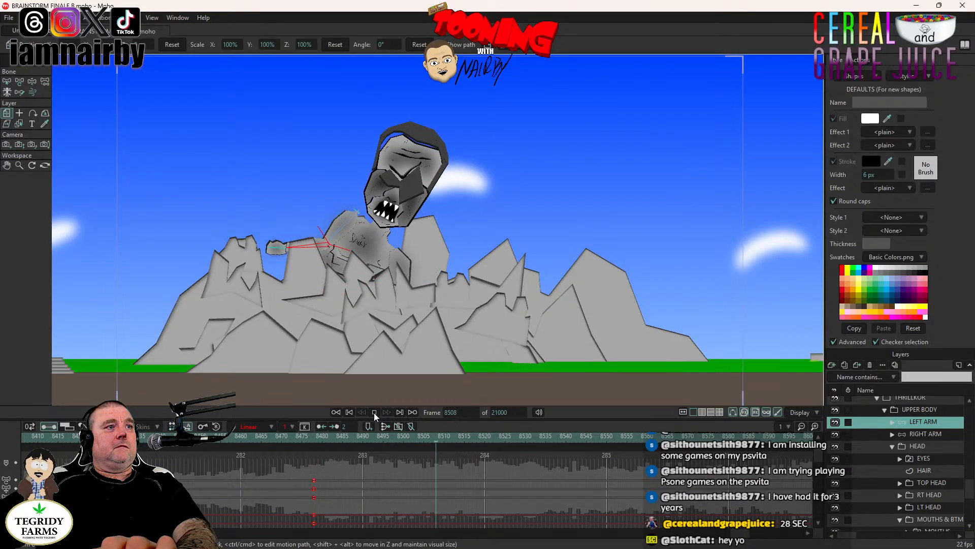
- Key the left arm's current bone pose at frame 8489
{"action": "left_click", "coordinate": [358, 436]}
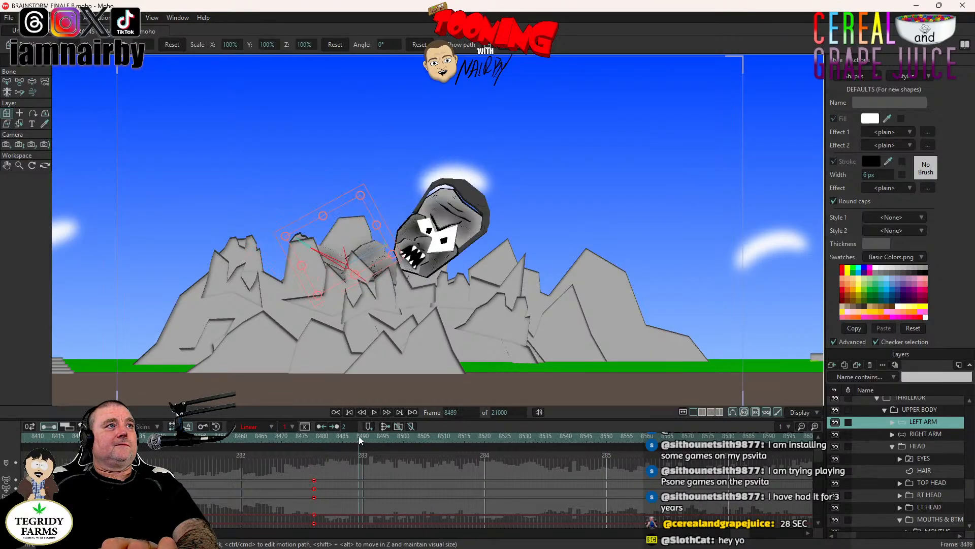
{"action": "left_click", "coordinate": [32, 82]}
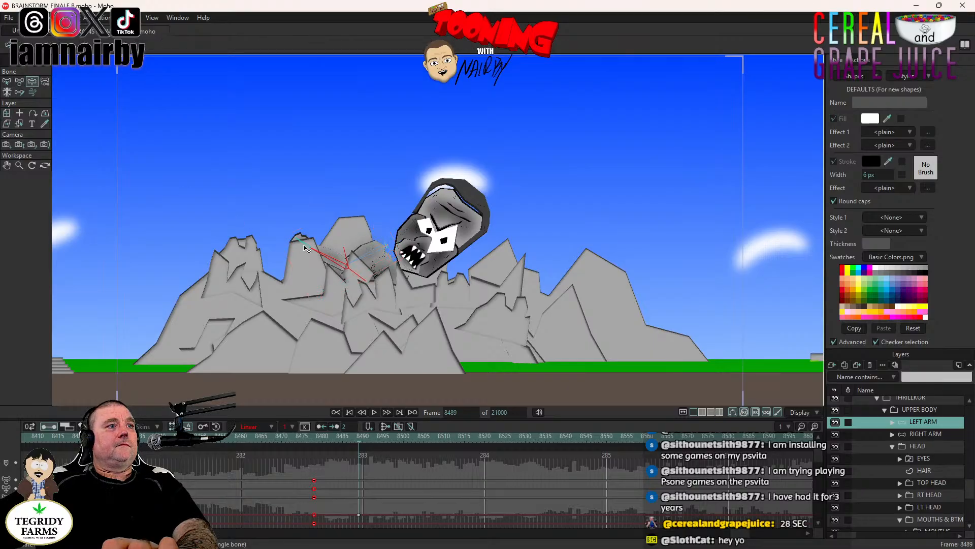
{"action": "key", "text": "ctrl+f"}
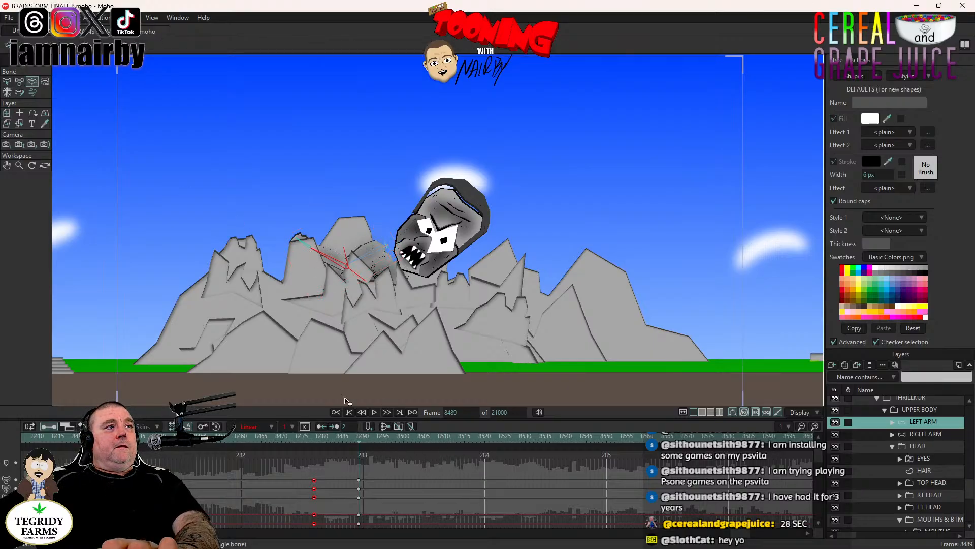
- Rotate the left forearm downward at frame 8519 so the hand tucks behind the mountain peak
{"action": "left_click", "coordinate": [375, 412]}
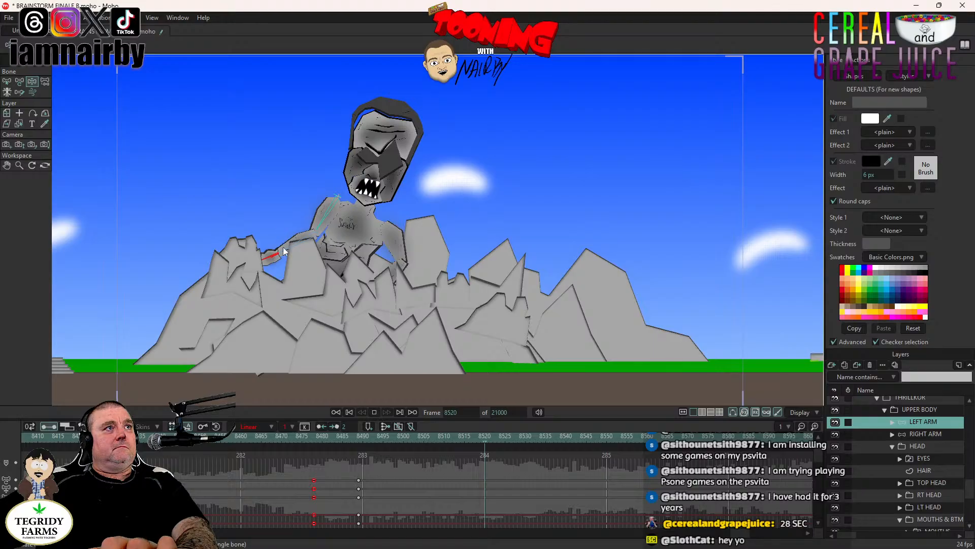
{"action": "key", "text": "space"}
{"action": "left_click_drag", "start_coordinate": [284, 250], "coordinate": [307, 280]}
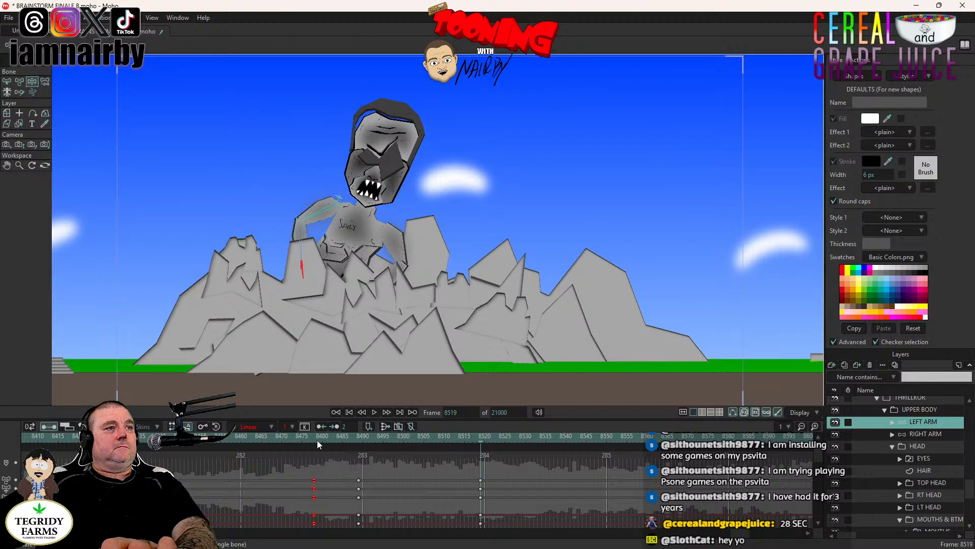
- Replay the rise from frame 8475 to check the new left arm pose, and save the project
{"action": "left_click", "coordinate": [302, 436]}
{"action": "left_click", "coordinate": [374, 413]}
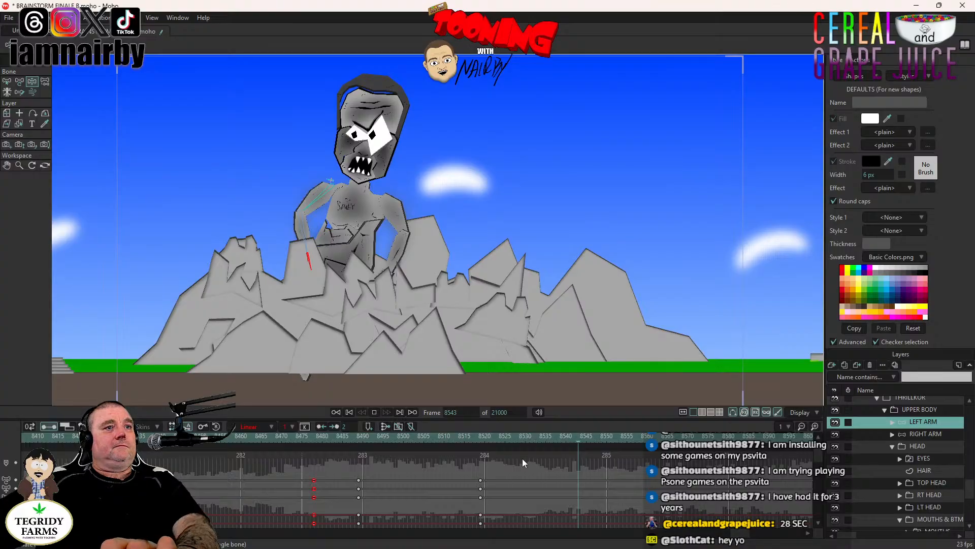
{"action": "key", "text": "space"}
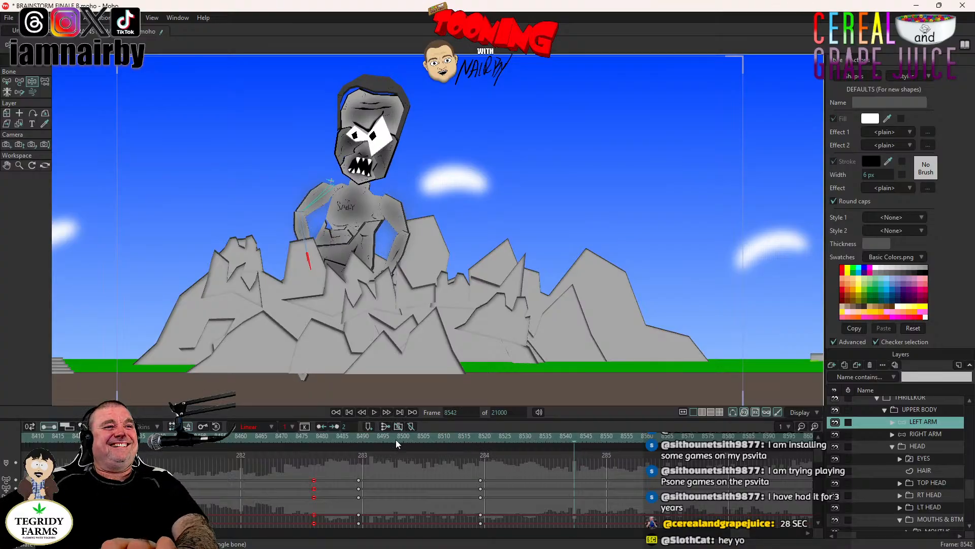
{"action": "left_click", "coordinate": [350, 442]}
{"action": "left_click", "coordinate": [374, 412]}
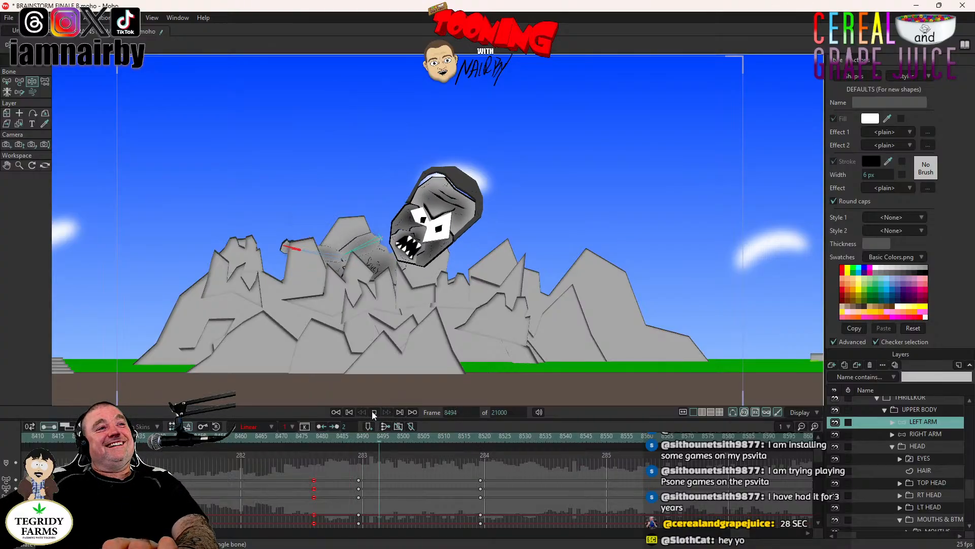
{"action": "key", "text": "space"}
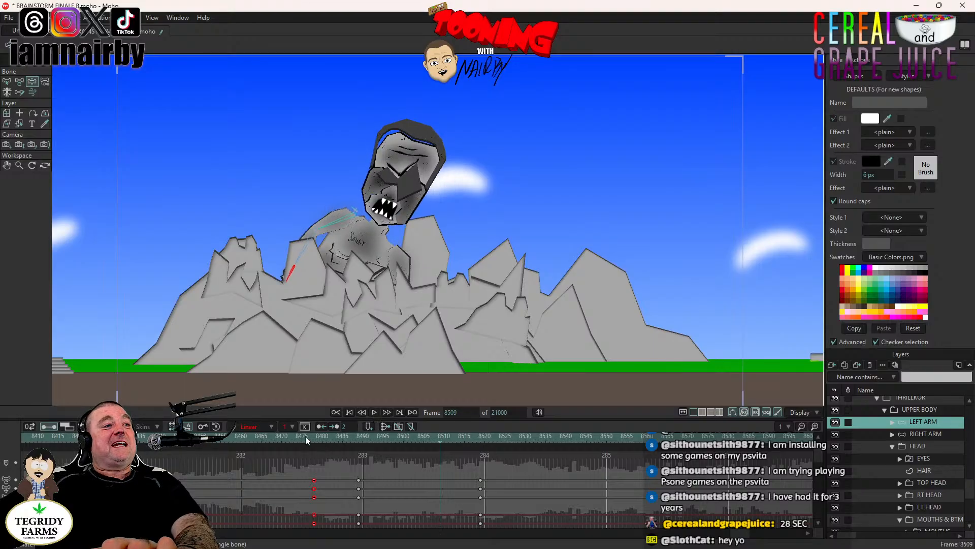
{"action": "key", "text": "ctrl+s"}
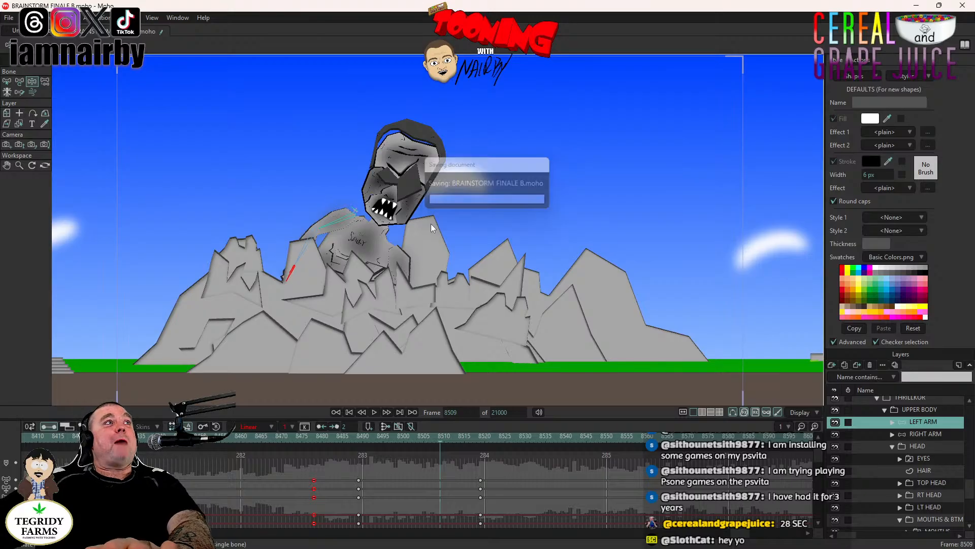
- Play the shot from frame 8478 to frame 8504 to check the head's rise before the blink
{"action": "left_click_drag", "start_coordinate": [515, 261], "coordinate": [510, 239]}
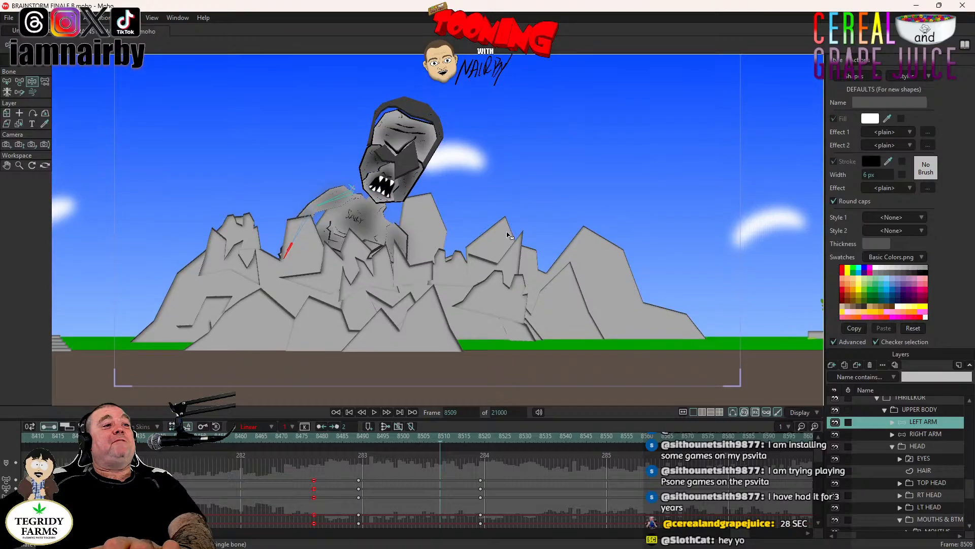
{"action": "left_click_drag", "start_coordinate": [424, 246], "coordinate": [418, 268]}
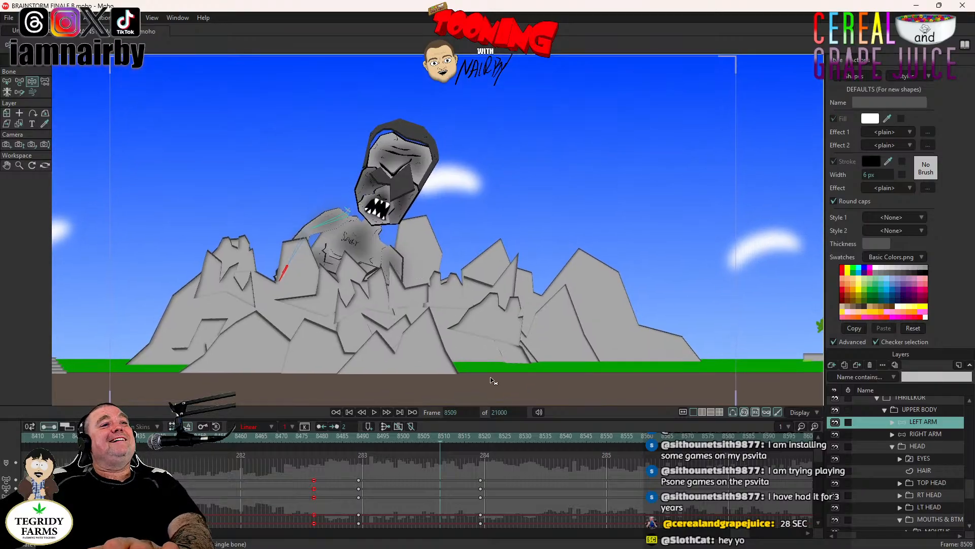
{"action": "left_click", "coordinate": [314, 442]}
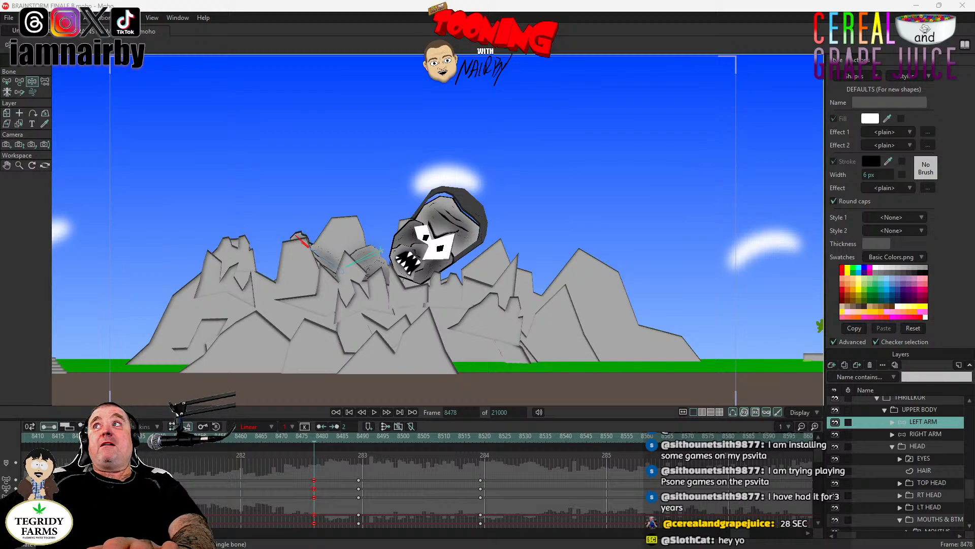
{"action": "mouse_move", "coordinate": [974, 89]}
{"action": "left_mouse_down"}
{"action": "mouse_move", "coordinate": [633, 107]}
{"action": "mouse_move", "coordinate": [612, 96]}
{"action": "mouse_move", "coordinate": [974, 100]}
{"action": "left_mouse_up"}
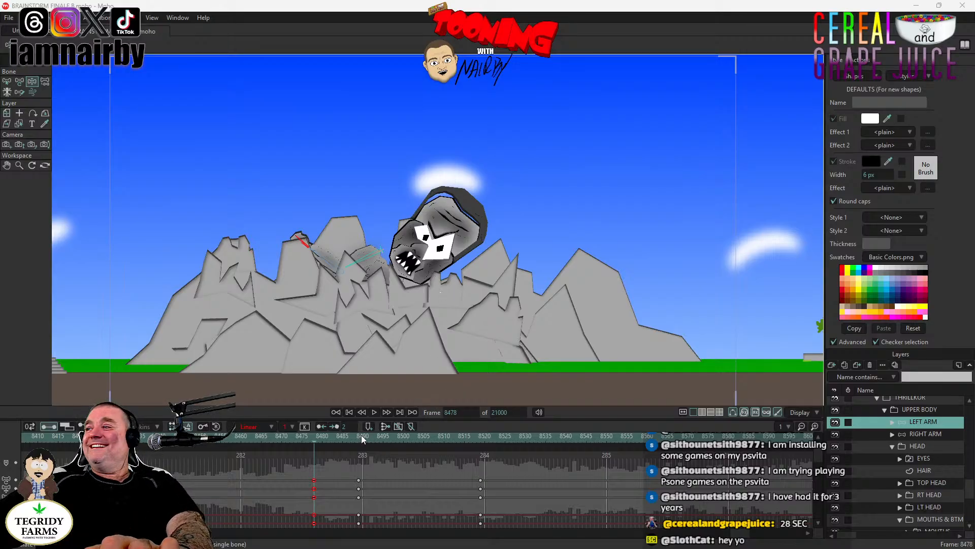
{"action": "left_click", "coordinate": [376, 413]}
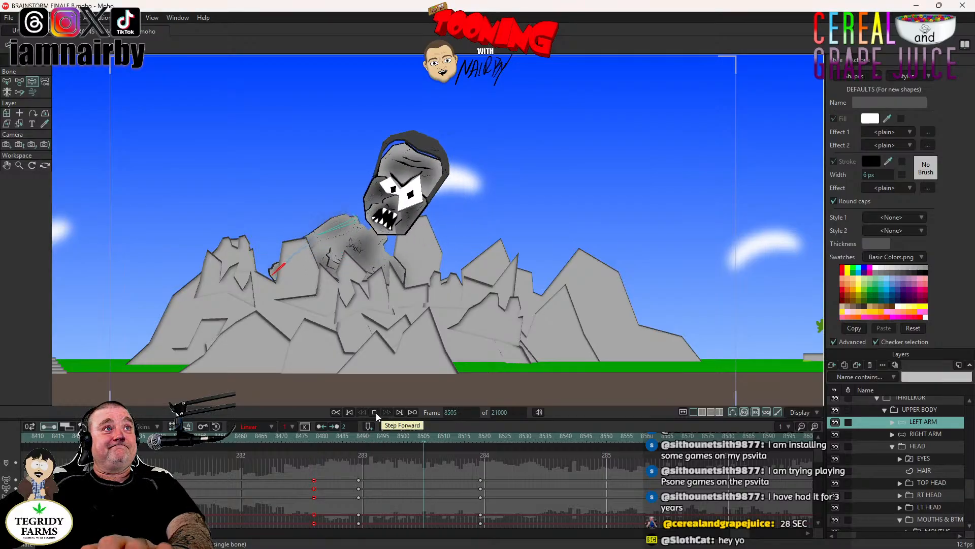
{"action": "left_click", "coordinate": [375, 412]}
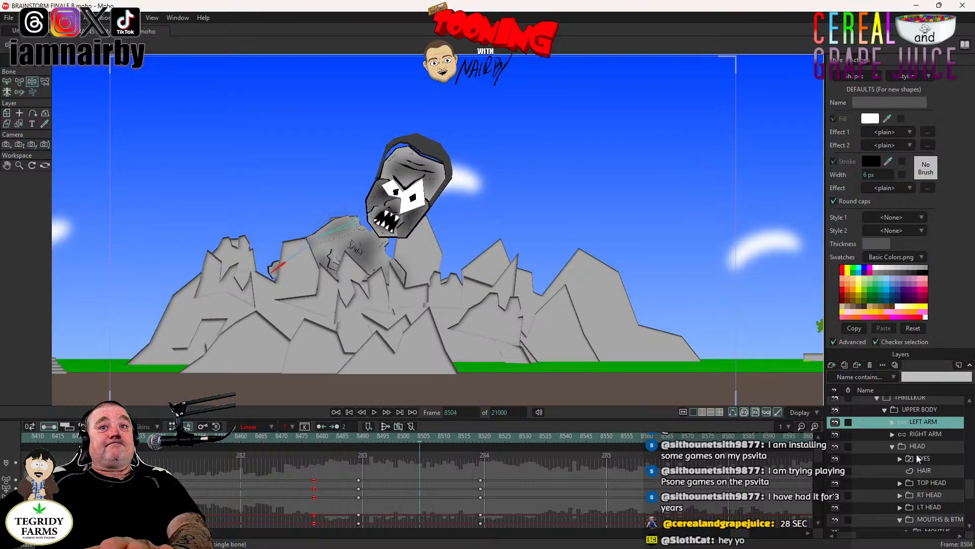
- Move the EYES CLOSED key on the EYES layer to frame 8504 so the blink starts earlier
{"action": "left_click", "coordinate": [928, 461]}
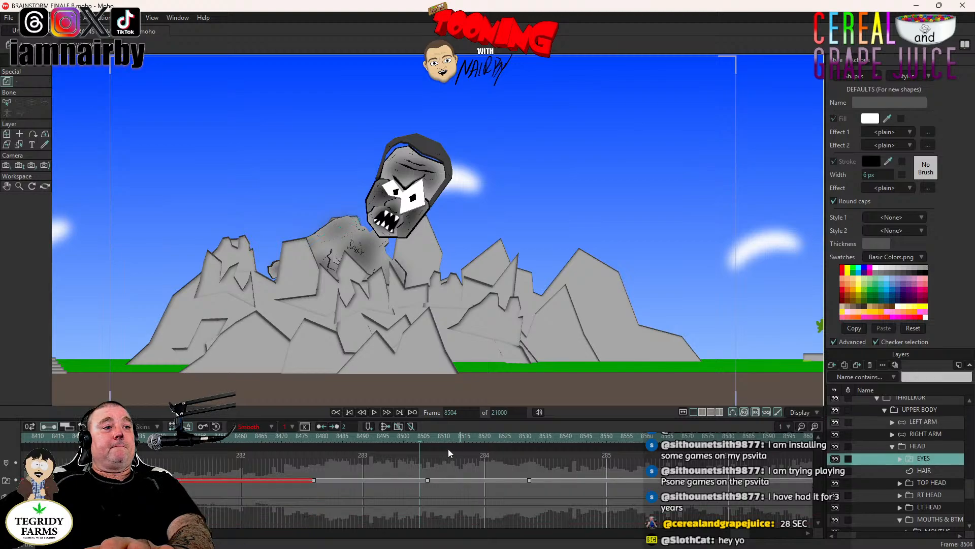
{"action": "left_click", "coordinate": [427, 480]}
{"action": "left_click_drag", "start_coordinate": [428, 480], "coordinate": [420, 480]}
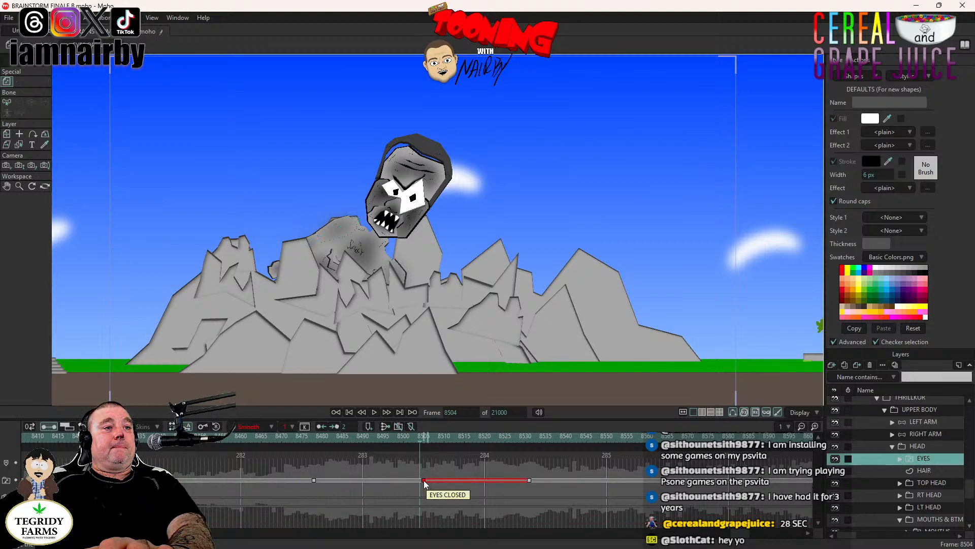
- Play the shot on from frame 8504 to frame 8607 to check the blink timing and the full rise
{"action": "left_click", "coordinate": [374, 412]}
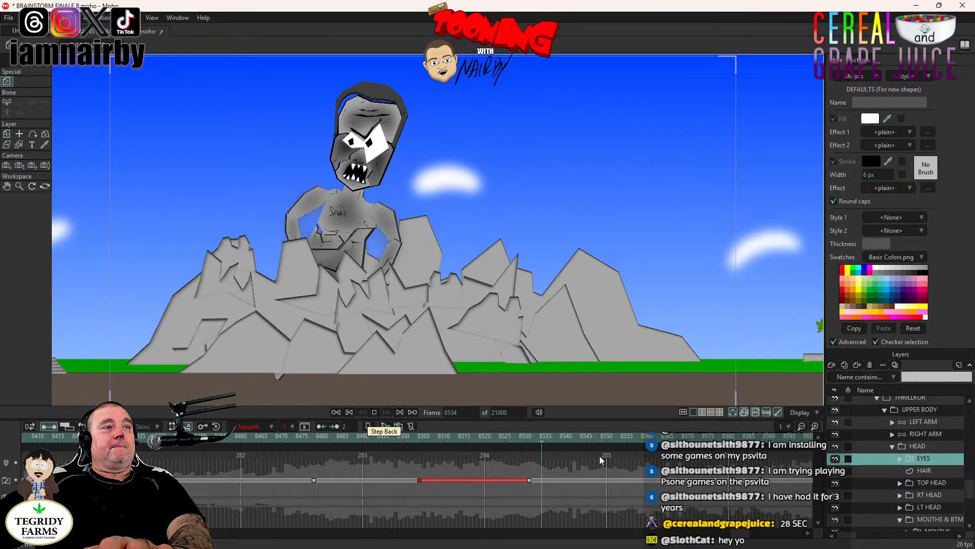
{"action": "left_click", "coordinate": [374, 412]}
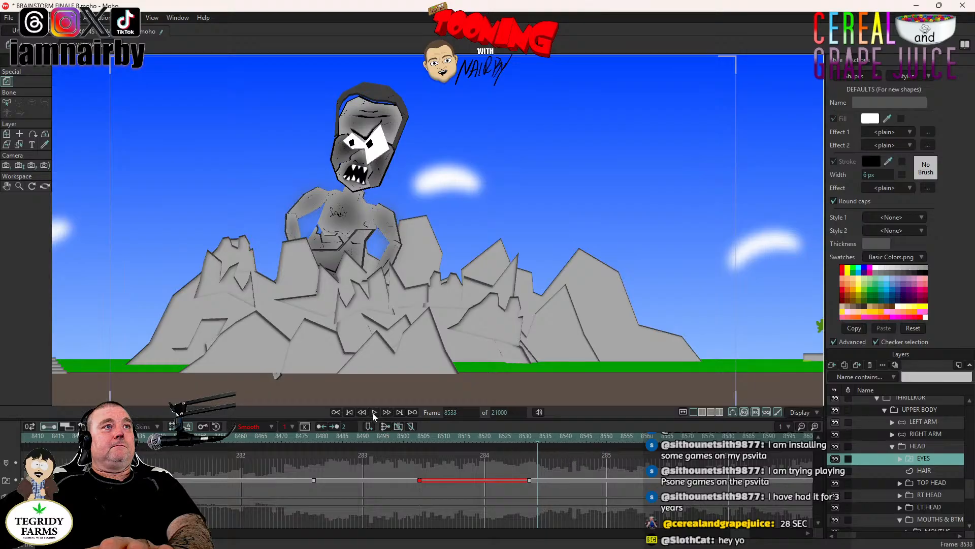
{"action": "left_click", "coordinate": [374, 413]}
{"action": "left_click", "coordinate": [374, 413]}
{"action": "key", "text": "Left"}
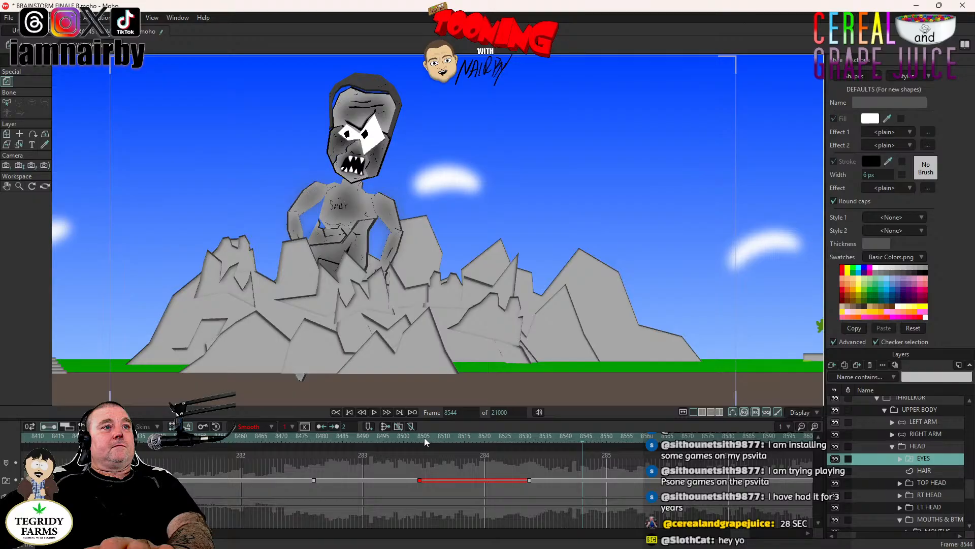
{"action": "left_click", "coordinate": [375, 413]}
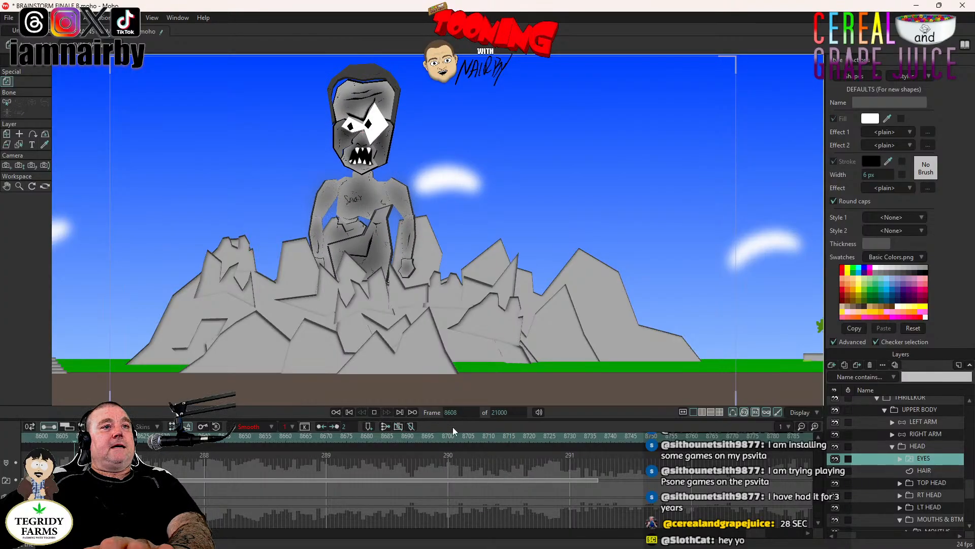
{"action": "left_click", "coordinate": [376, 412]}
- Return to frame 8295, where the mountains are still undisturbed, and save the project
{"action": "left_click_drag", "start_coordinate": [756, 533], "coordinate": [727, 536]}
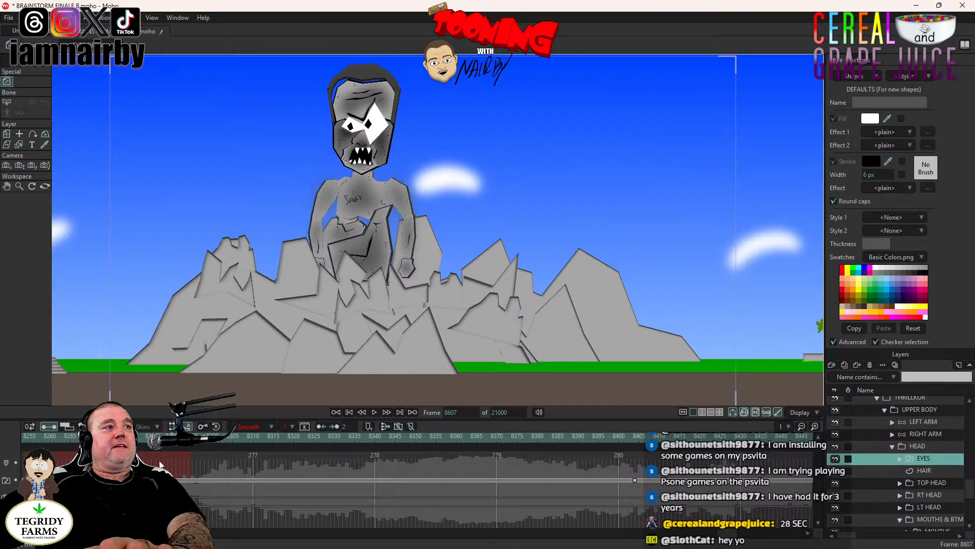
{"action": "left_click", "coordinate": [191, 445]}
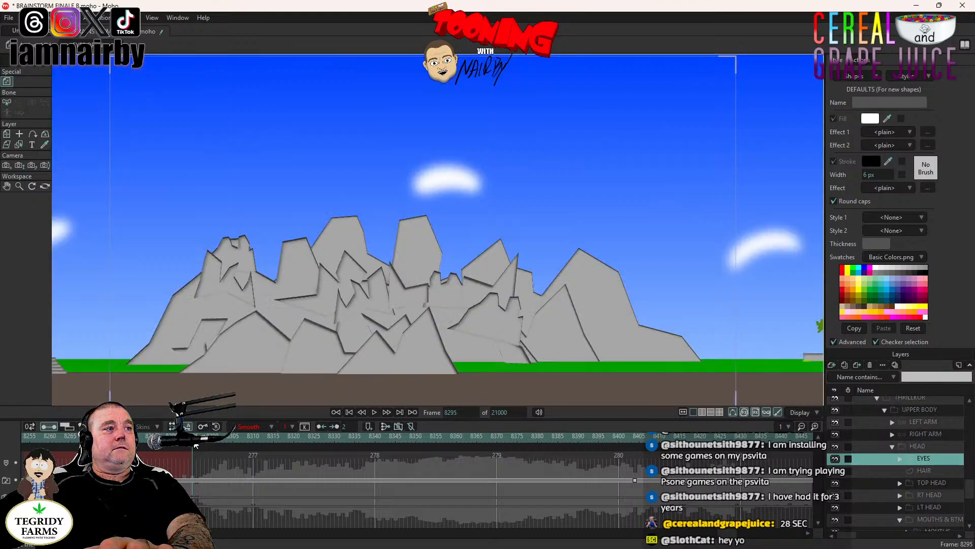
{"action": "key", "text": "ctrl+s"}
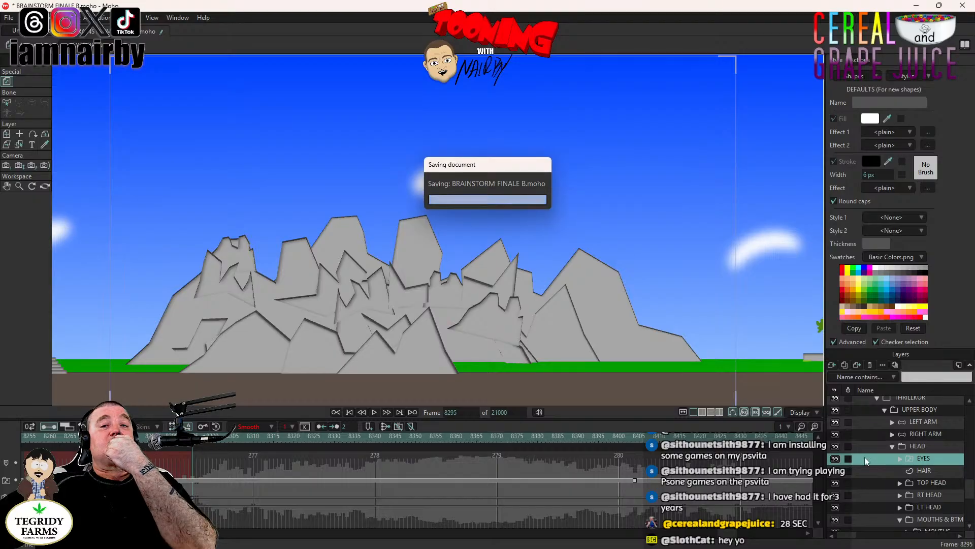
- Collapse the THRILLKOR group, select the MOUNTAINS FRONT layer and play the shot from frame 8295 to frame 8332
{"action": "scroll", "coordinate": [895, 446], "scroll_direction": "up", "scroll_amount": 2}
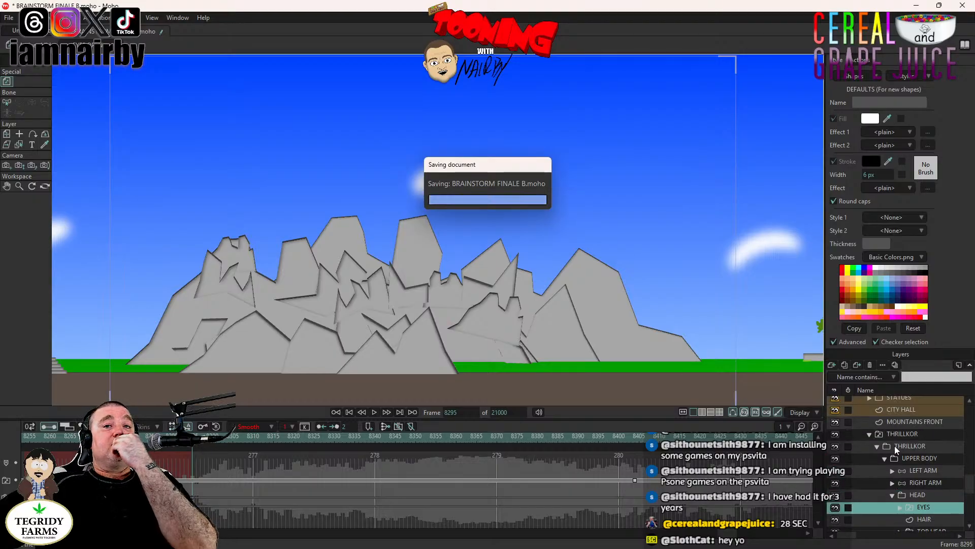
{"action": "left_click", "coordinate": [870, 435]}
{"action": "left_click", "coordinate": [907, 422]}
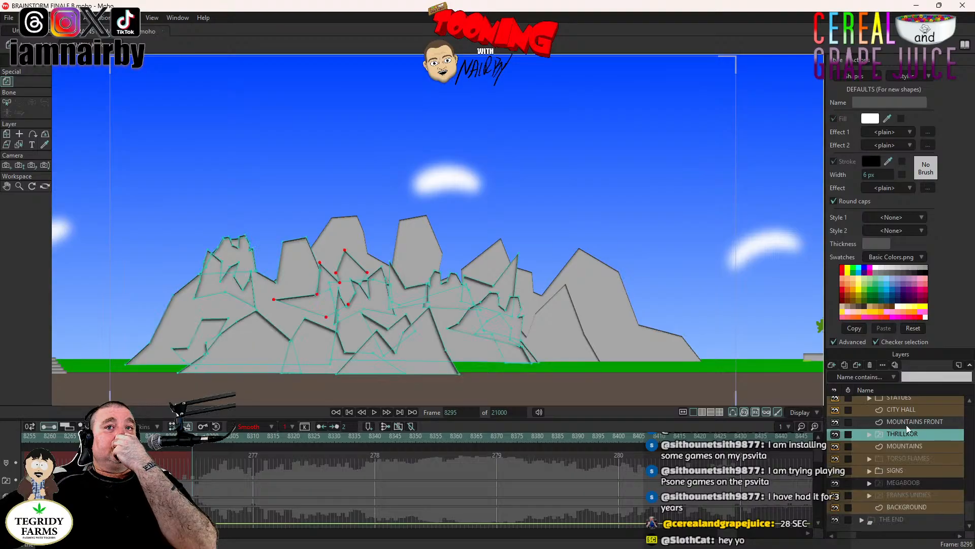
{"action": "left_click", "coordinate": [374, 413]}
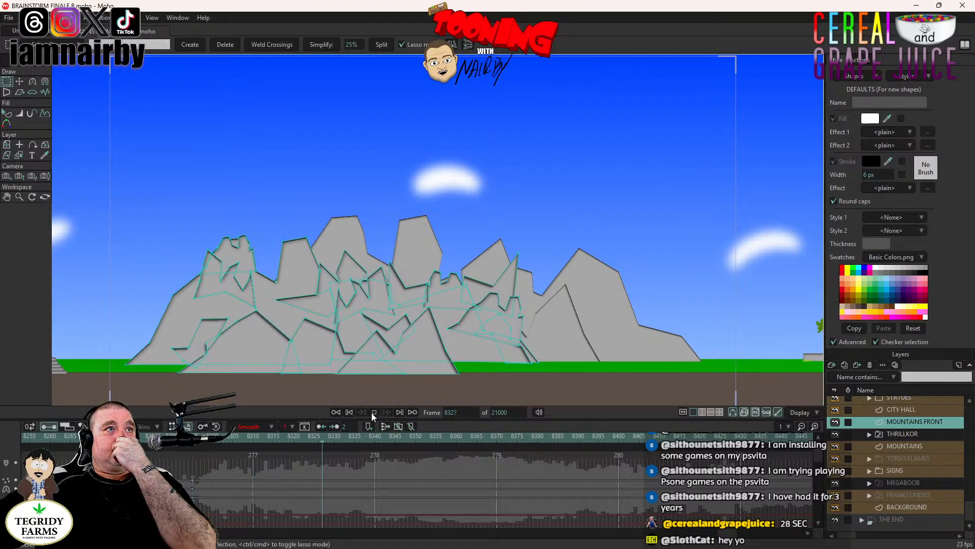
{"action": "left_click", "coordinate": [374, 412]}
- Select the small rock shape at the lower left of the front mountains with Transform Points and keyframe it at frame 8332
{"action": "left_click", "coordinate": [19, 81]}
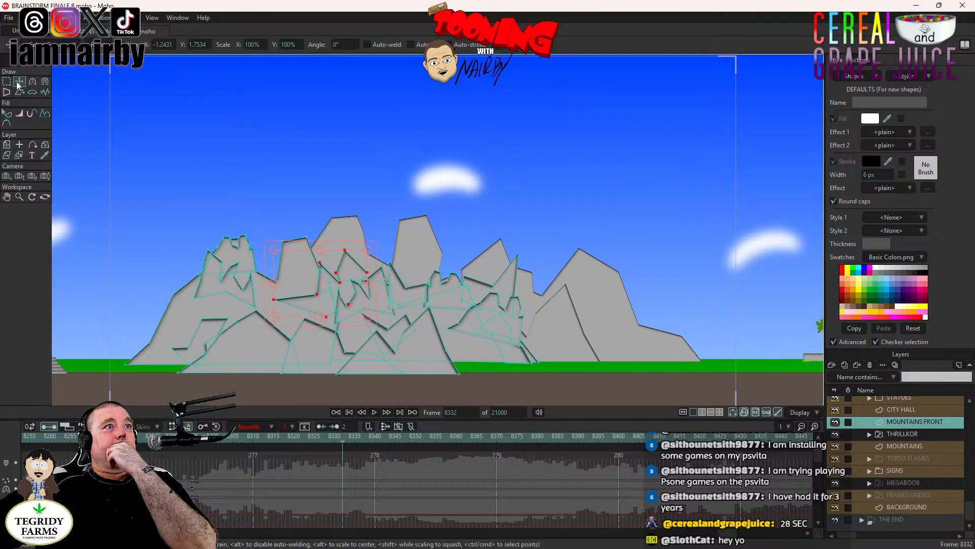
{"action": "scroll", "coordinate": [292, 266], "scroll_direction": "up", "scroll_amount": 3}
{"action": "scroll", "coordinate": [336, 269], "scroll_direction": "down", "scroll_amount": 6}
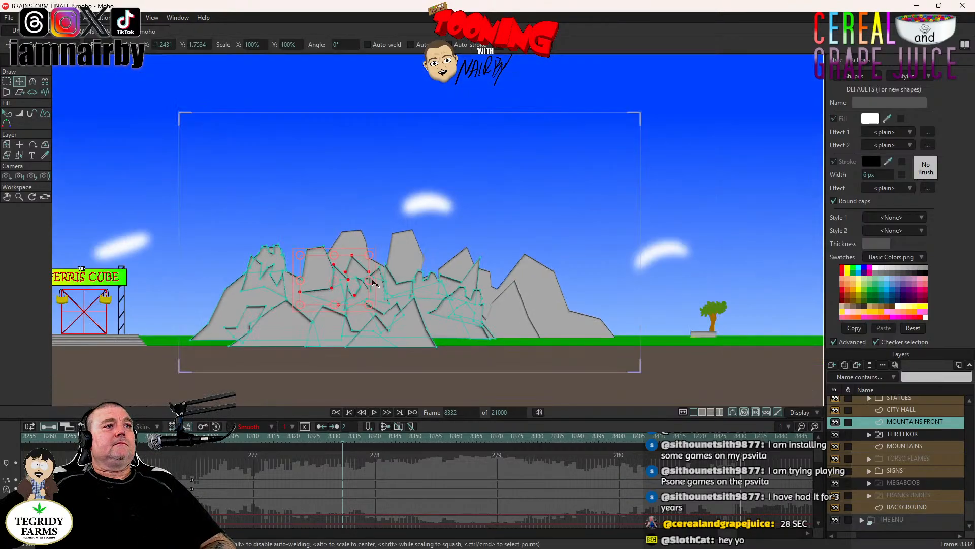
{"action": "left_click_drag", "start_coordinate": [370, 280], "coordinate": [369, 264]}
{"action": "scroll", "coordinate": [368, 264], "scroll_direction": "up", "scroll_amount": 2}
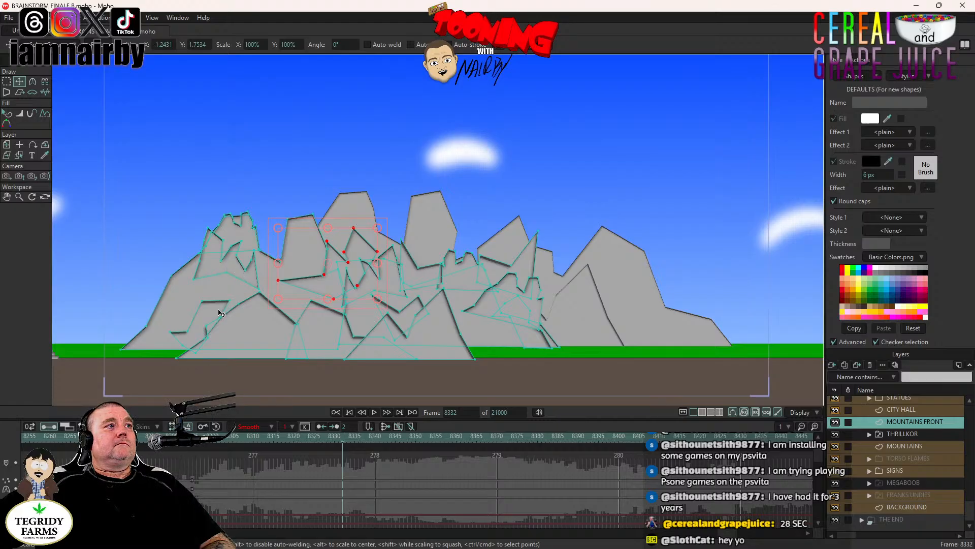
{"action": "left_click", "coordinate": [221, 313]}
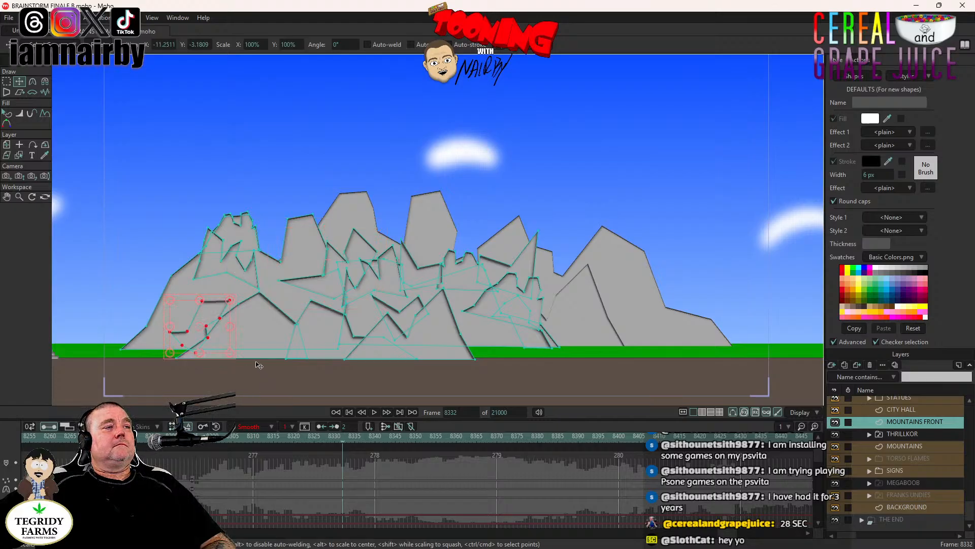
{"action": "scroll", "coordinate": [219, 316], "scroll_direction": "up", "scroll_amount": 2}
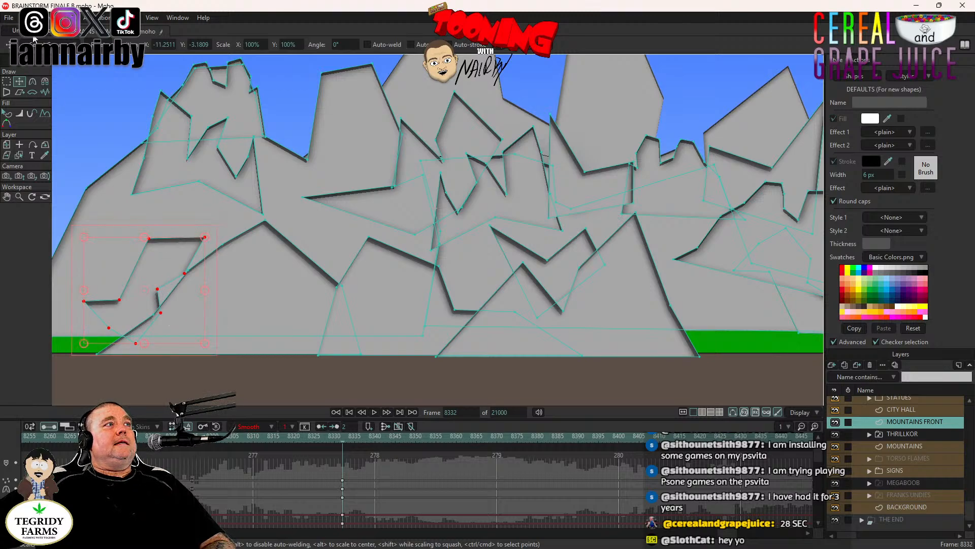
{"action": "key", "text": "ctrl+f"}
{"action": "left_click", "coordinate": [26, 18]}
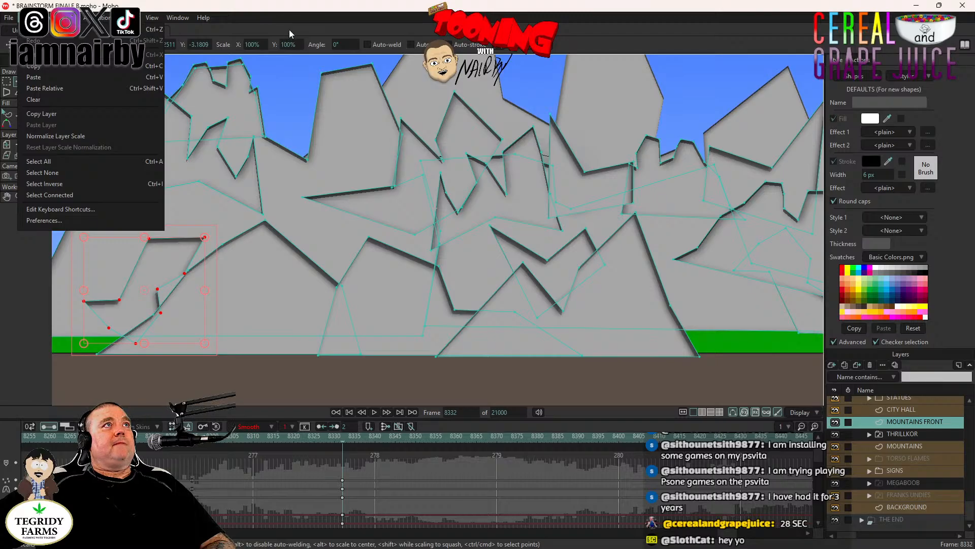
{"action": "left_click", "coordinate": [291, 28]}
{"action": "left_click_drag", "start_coordinate": [312, 239], "coordinate": [448, 208]}
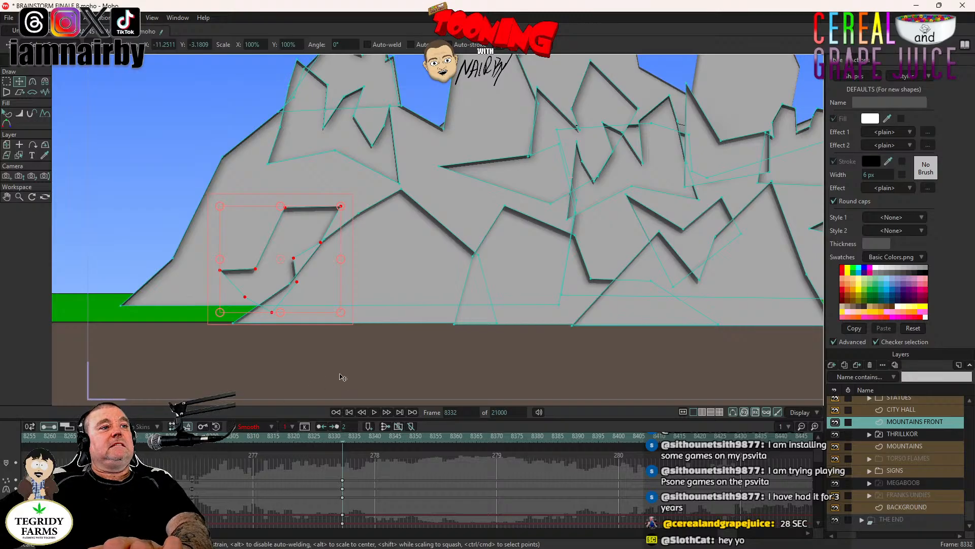
- At frame 8350, move the rock shape out of the mountain to the ground below the Ferris Cube steps and rotate it
{"action": "left_click", "coordinate": [414, 437]}
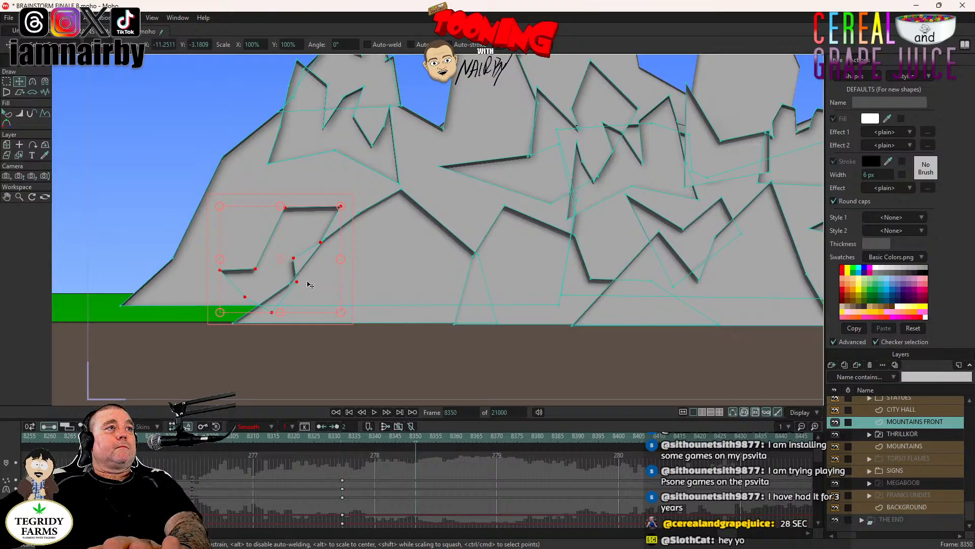
{"action": "left_click_drag", "start_coordinate": [308, 285], "coordinate": [221, 180]}
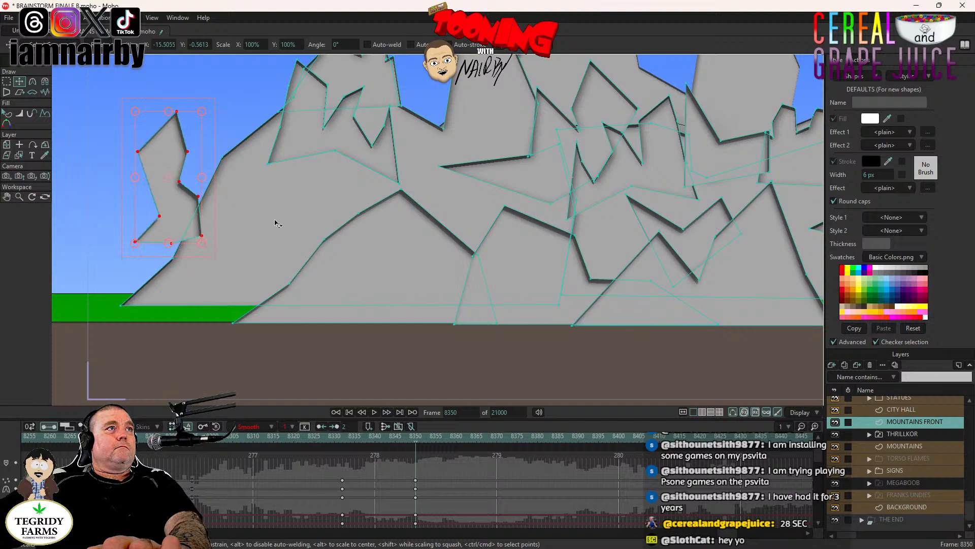
{"action": "scroll", "coordinate": [277, 223], "scroll_direction": "down", "scroll_amount": 5}
{"action": "left_click_drag", "start_coordinate": [275, 223], "coordinate": [225, 291]}
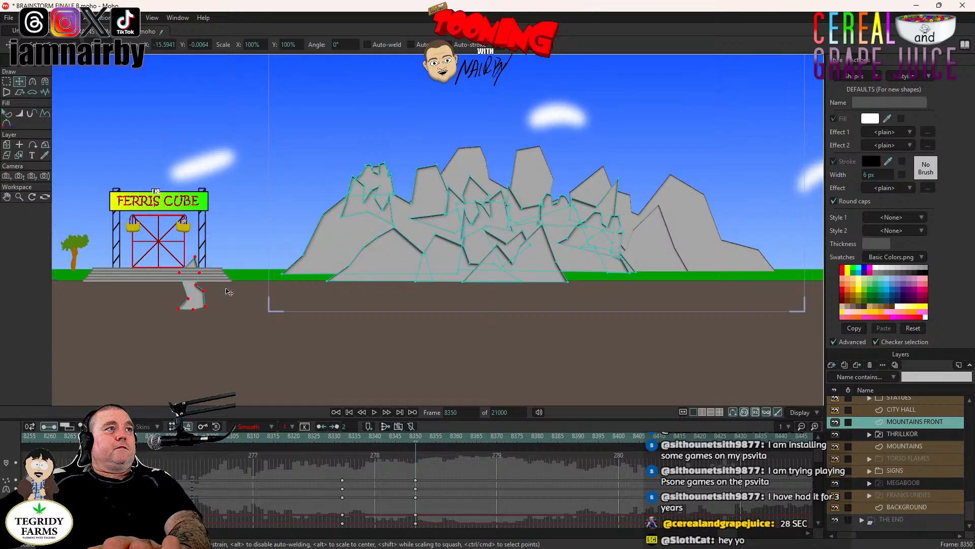
{"action": "scroll", "coordinate": [217, 288], "scroll_direction": "up", "scroll_amount": 3}
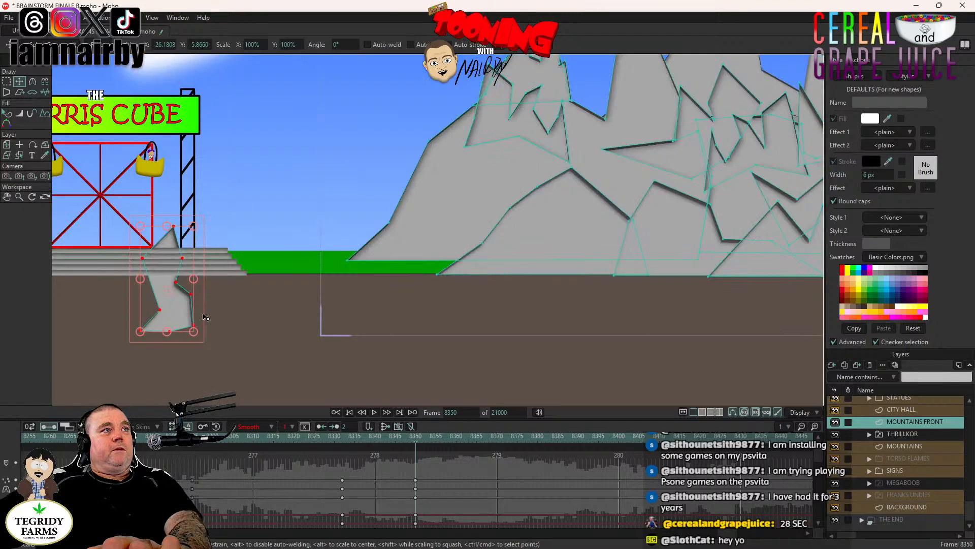
{"action": "left_click_drag", "start_coordinate": [211, 327], "coordinate": [238, 279]}
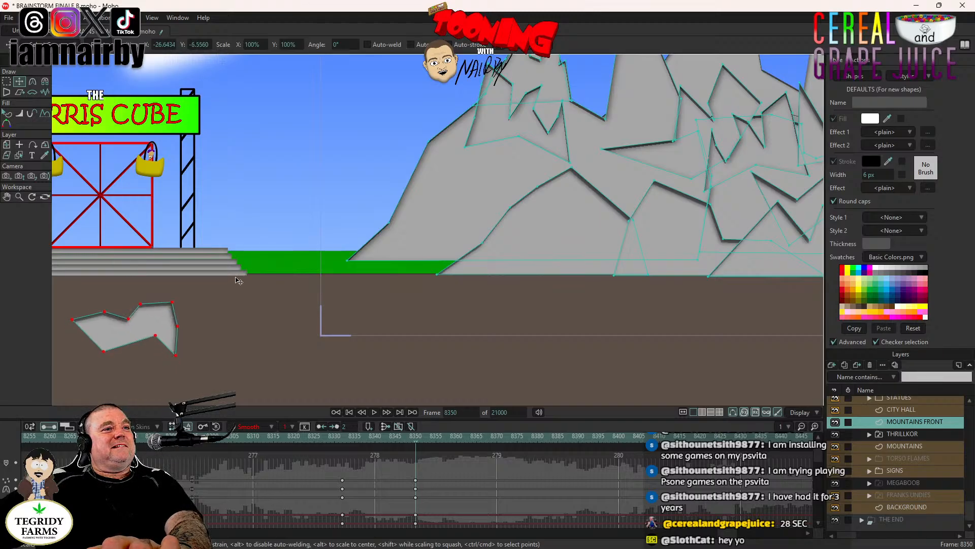
- Play the rock's movement from frame 8332 to check its fall, and return to frame 8332
{"action": "left_click", "coordinate": [343, 437]}
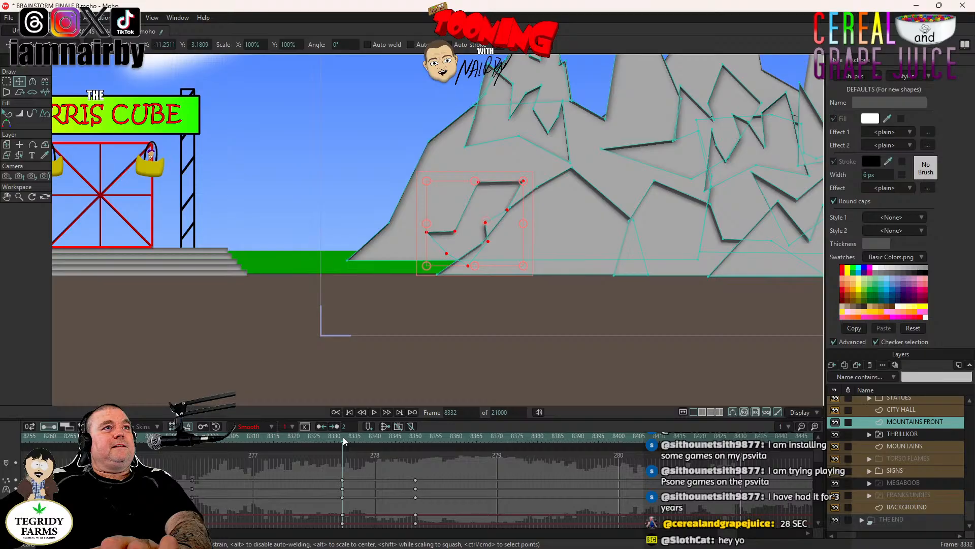
{"action": "left_click", "coordinate": [374, 412]}
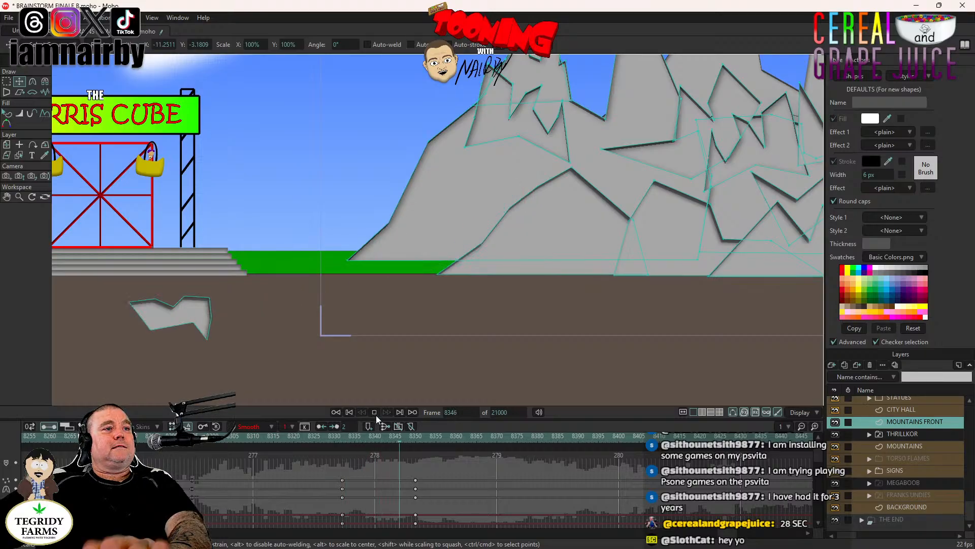
{"action": "left_click", "coordinate": [375, 413]}
{"action": "left_click", "coordinate": [343, 437]}
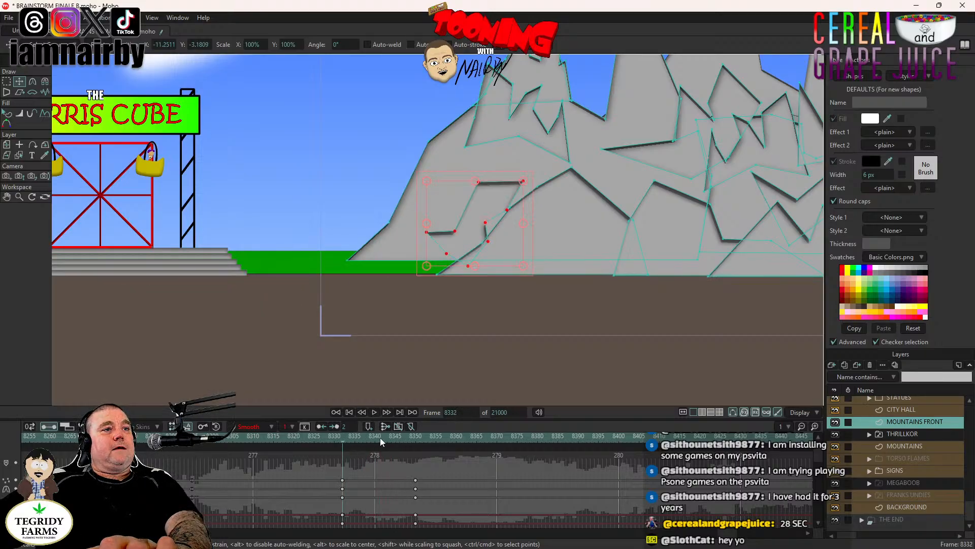
- At frame 8350, raise the rock into mid-air against the mountain's left slope, comparing it with its starting place at frame 8332
{"action": "left_click", "coordinate": [416, 438]}
{"action": "left_click_drag", "start_coordinate": [218, 340], "coordinate": [334, 193]}
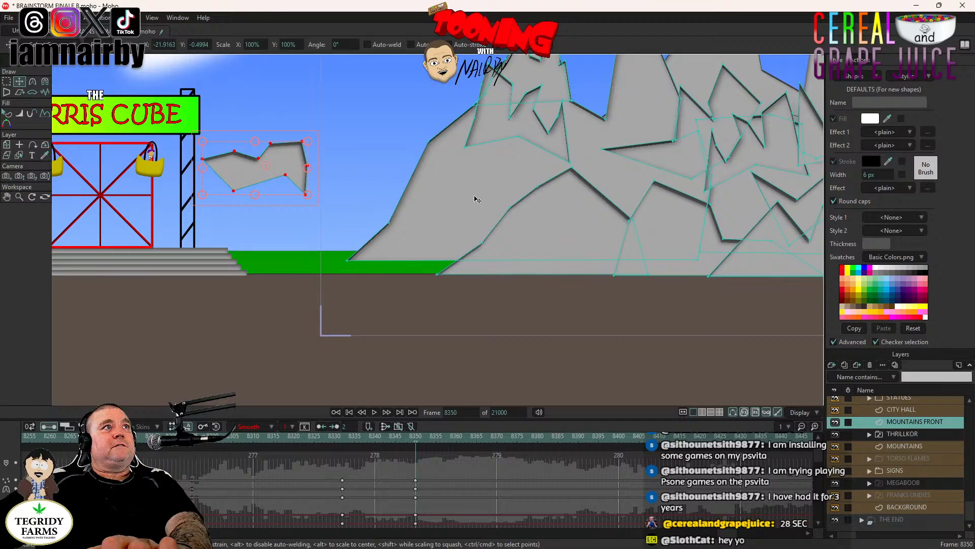
{"action": "scroll", "coordinate": [475, 200], "scroll_direction": "down", "scroll_amount": 3}
{"action": "left_click_drag", "start_coordinate": [467, 251], "coordinate": [495, 255]}
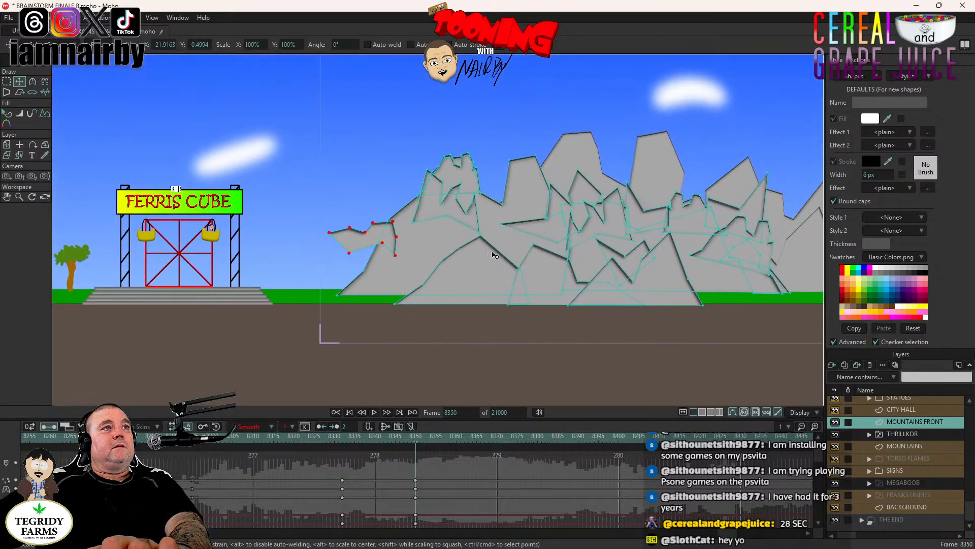
{"action": "left_click", "coordinate": [344, 441]}
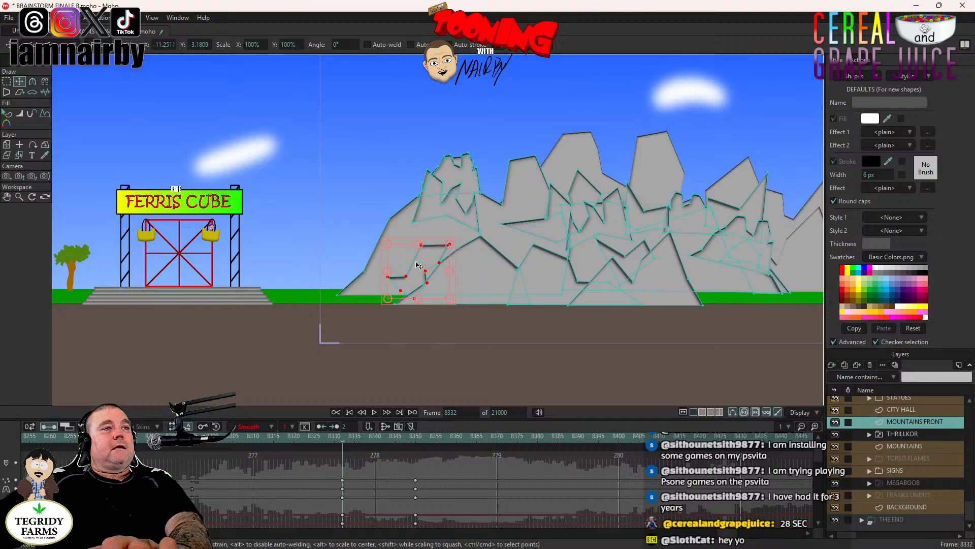
{"action": "scroll", "coordinate": [416, 264], "scroll_direction": "up", "scroll_amount": 2}
{"action": "left_click", "coordinate": [413, 439]}
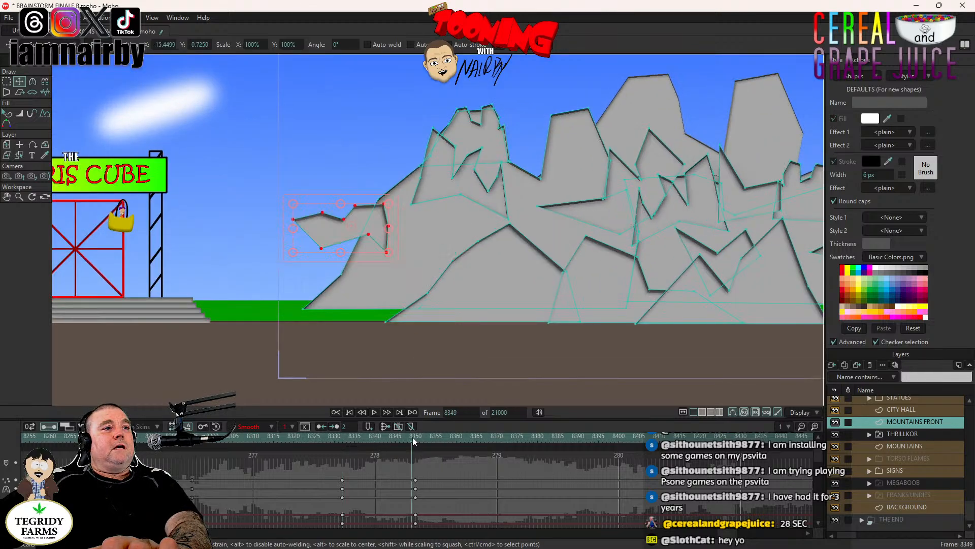
{"action": "left_click", "coordinate": [416, 440]}
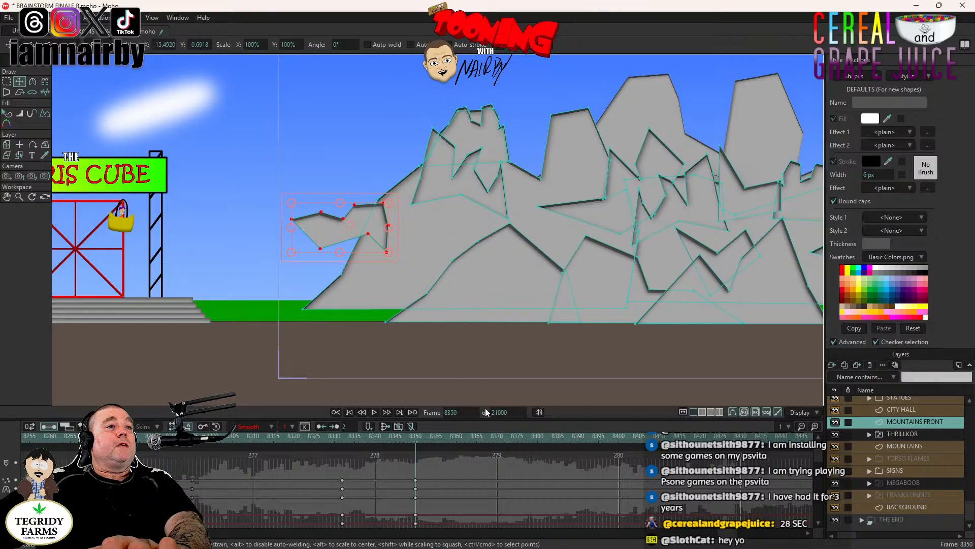
- At frame 8365, rotate the rock further and drop it onto the ground just below the Ferris Cube steps
{"action": "left_click", "coordinate": [477, 438]}
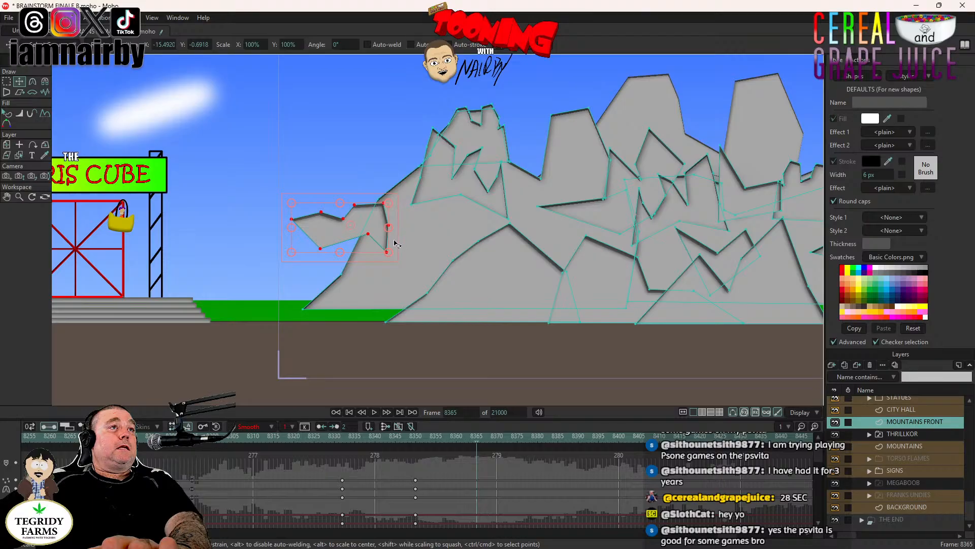
{"action": "left_click_drag", "start_coordinate": [393, 238], "coordinate": [365, 180]}
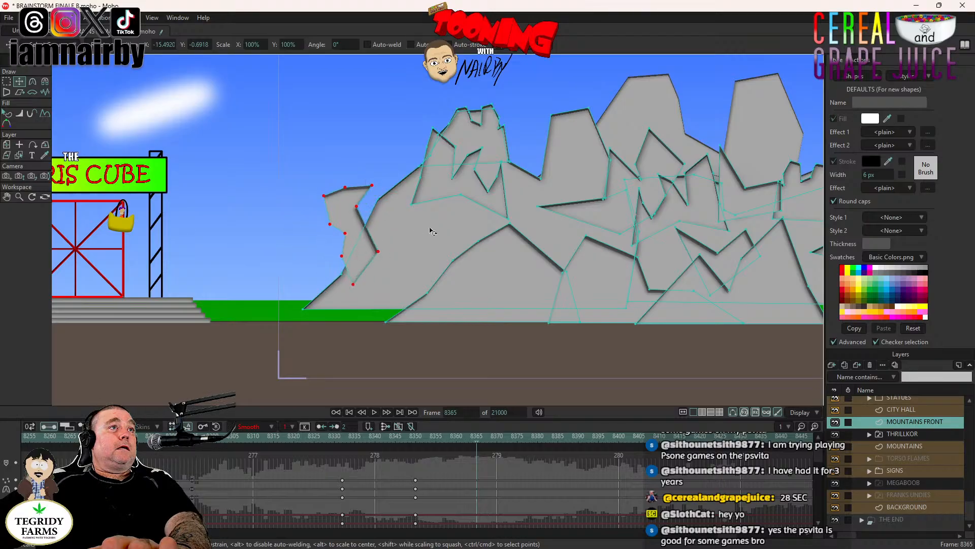
{"action": "left_click_drag", "start_coordinate": [322, 262], "coordinate": [195, 350]}
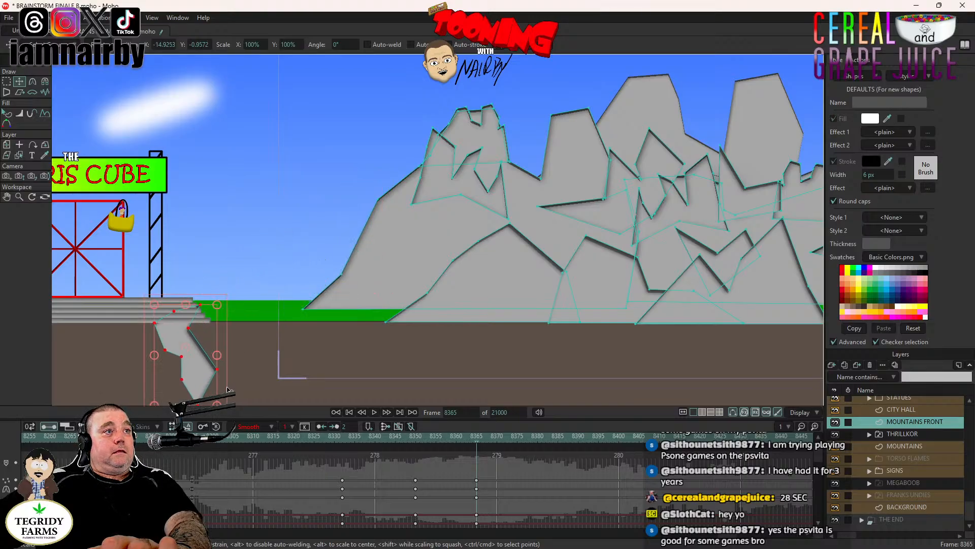
{"action": "key", "text": "ctrl+z"}
{"action": "key", "text": "ctrl+z"}
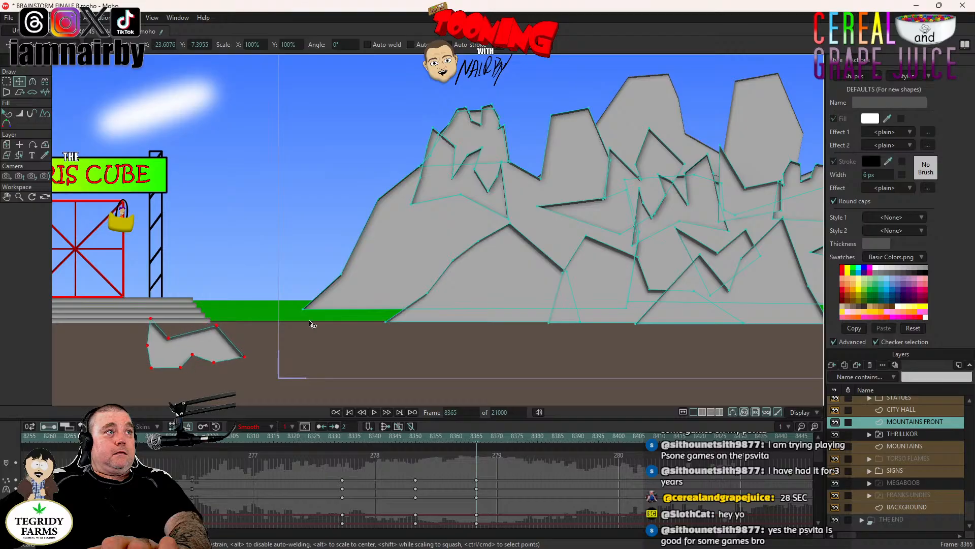
{"action": "key", "text": "ctrl+z"}
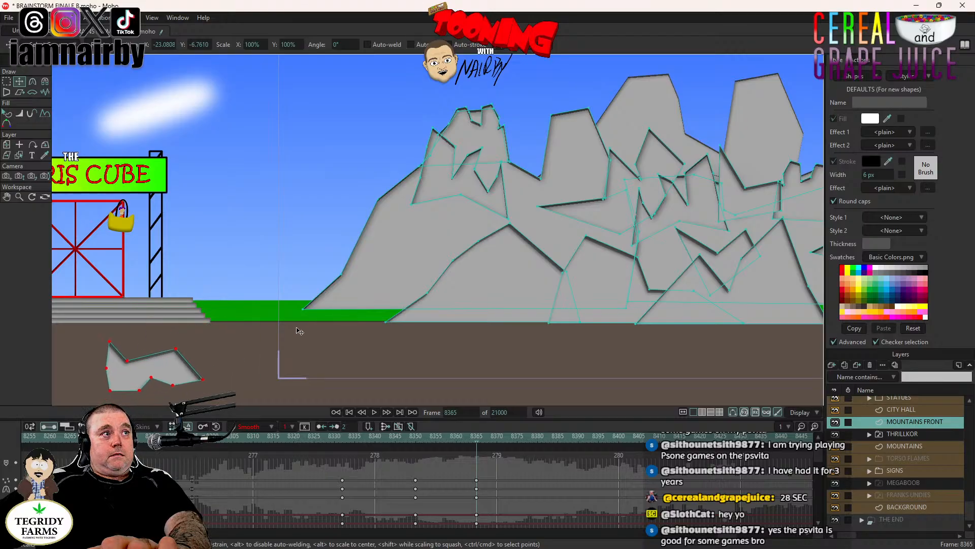
- Play the rock's fall from frame 8332 and compare its starting pose there with its mid-air pose at frame 8349
{"action": "left_click", "coordinate": [344, 440]}
{"action": "left_click", "coordinate": [374, 412]}
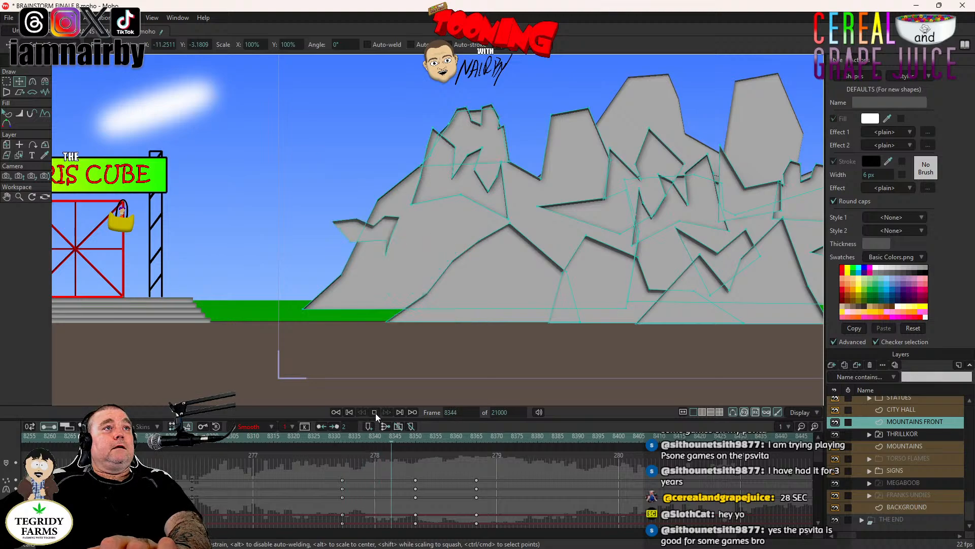
{"action": "left_click", "coordinate": [344, 440]}
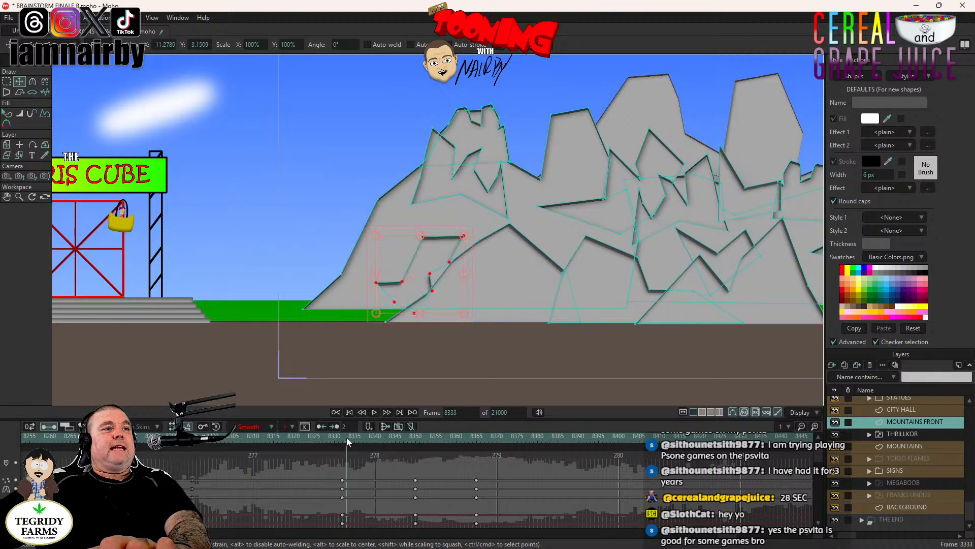
{"action": "left_click", "coordinate": [413, 438]}
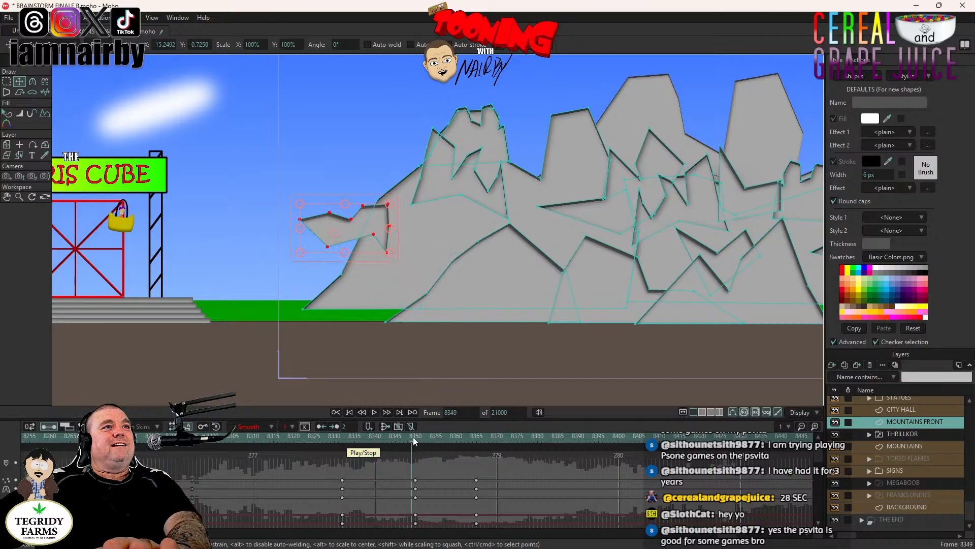
{"action": "left_click", "coordinate": [344, 440]}
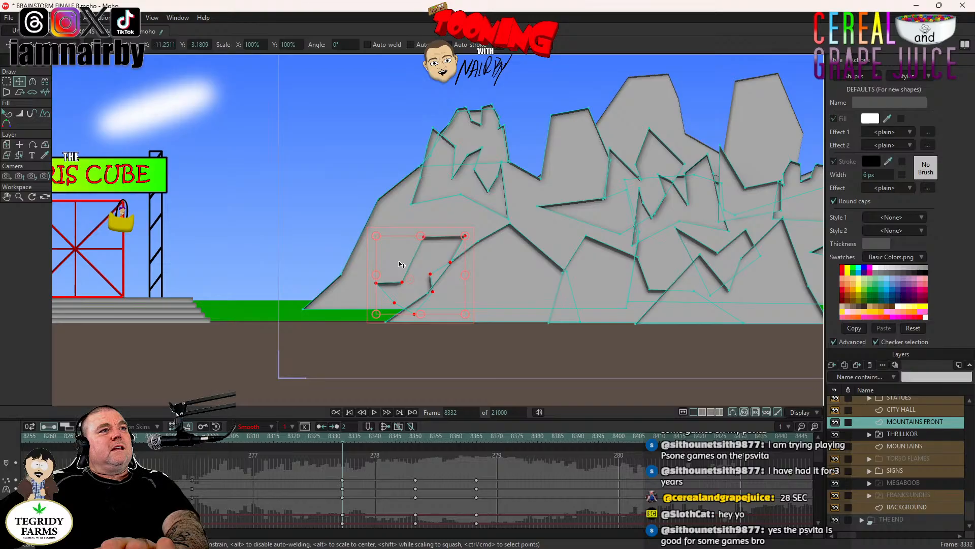
{"action": "key", "text": "ctrl+Right"}
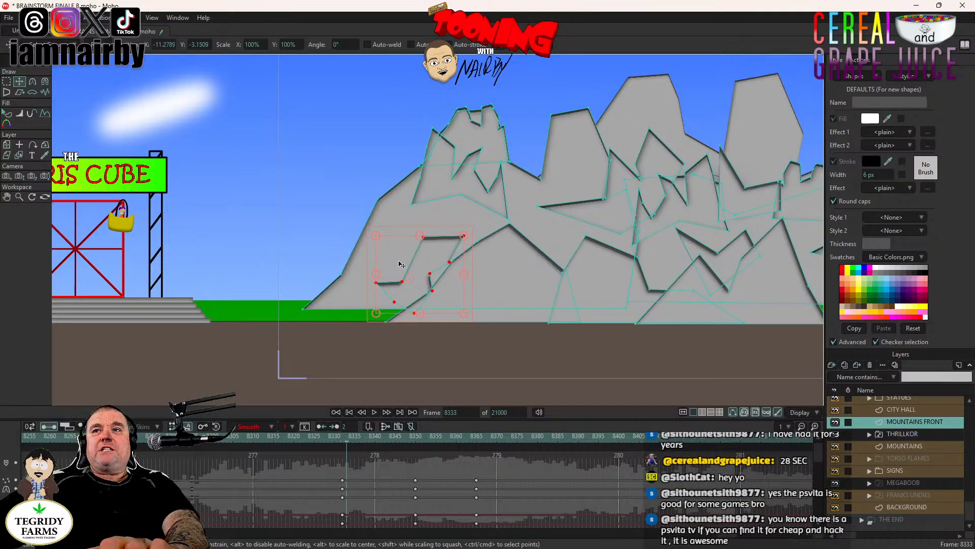
{"action": "key", "text": "ctrl+Left"}
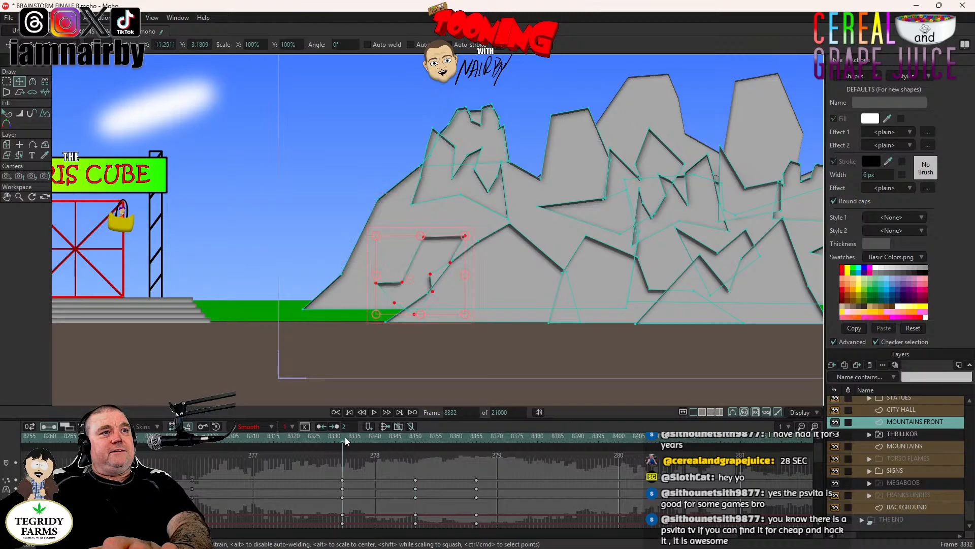
- Replay the fall from frame 8332, step through the frames up to 8340 to examine the rock's shape, and return to 8332
{"action": "left_click", "coordinate": [374, 412]}
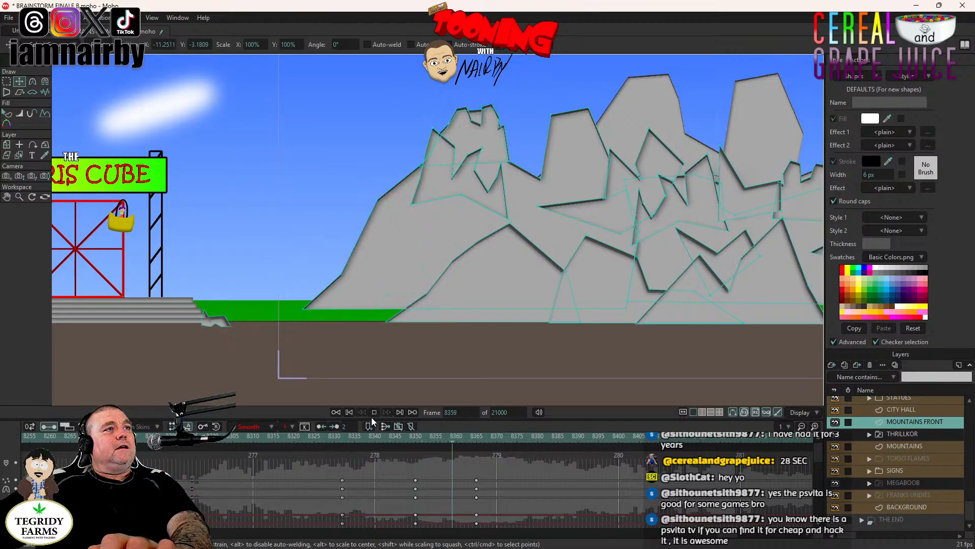
{"action": "left_click", "coordinate": [344, 439]}
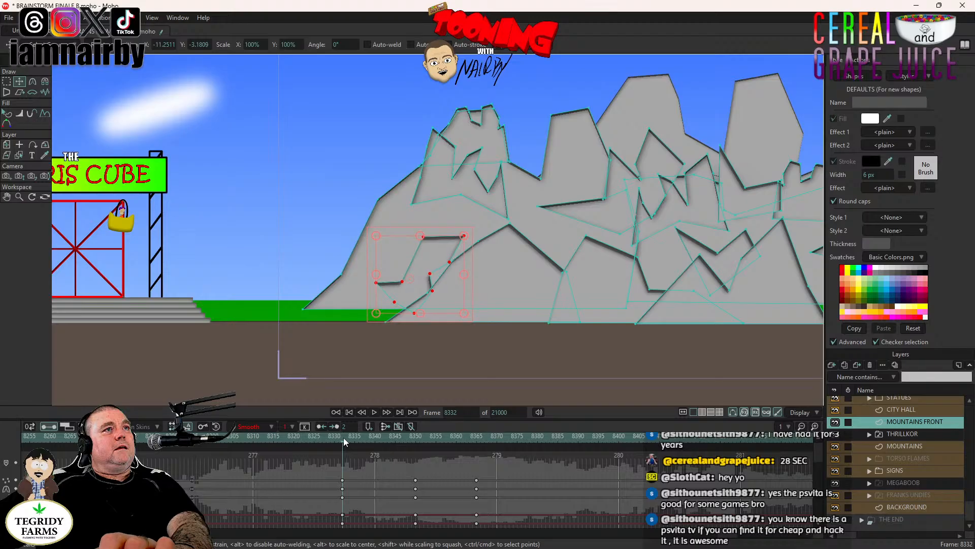
{"action": "key", "text": "ctrl+Right"}
{"action": "key", "text": "ctrl+Right"}
{"action": "key", "text": "ctrl+Right"}
{"action": "key", "text": "ctrl+Right"}
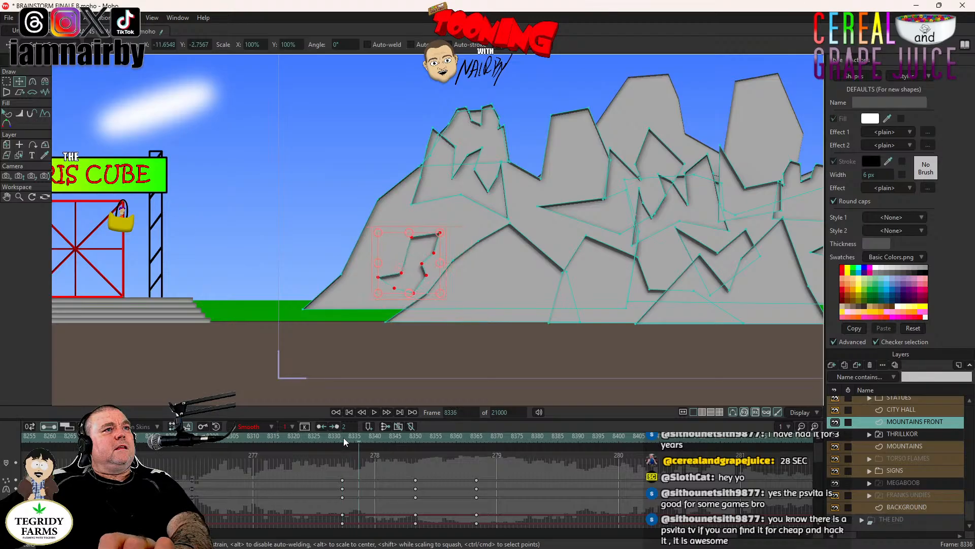
{"action": "key", "text": "ctrl+Right"}
{"action": "key", "text": "ctrl+Right"}
{"action": "key", "text": "ctrl+Right"}
{"action": "key", "text": "ctrl+Right"}
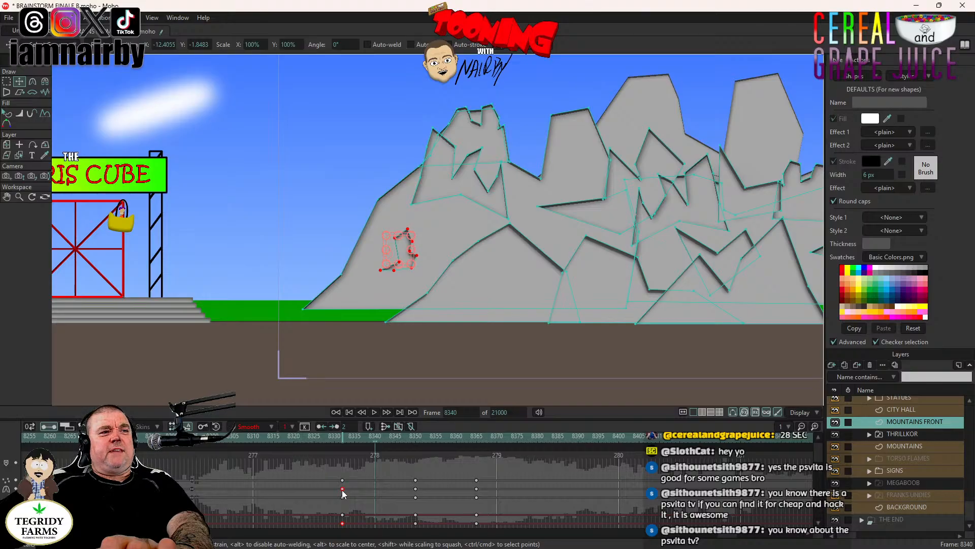
{"action": "left_click", "coordinate": [344, 442]}
- Try deleting the second-row keyframes at frames 8332, 8350 and 8365, play the fall from 8332, and undo the deletions
{"action": "left_click", "coordinate": [343, 489]}
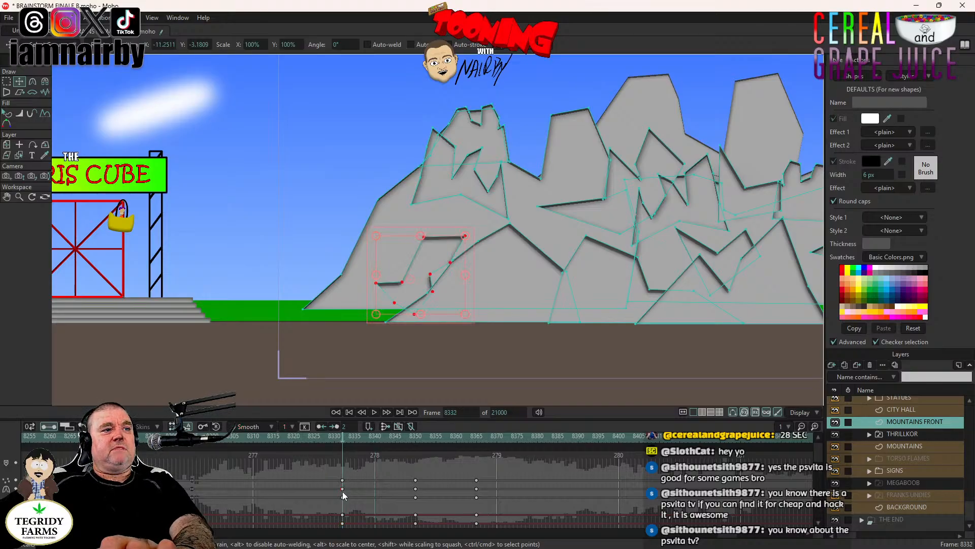
{"action": "left_click", "coordinate": [387, 495]}
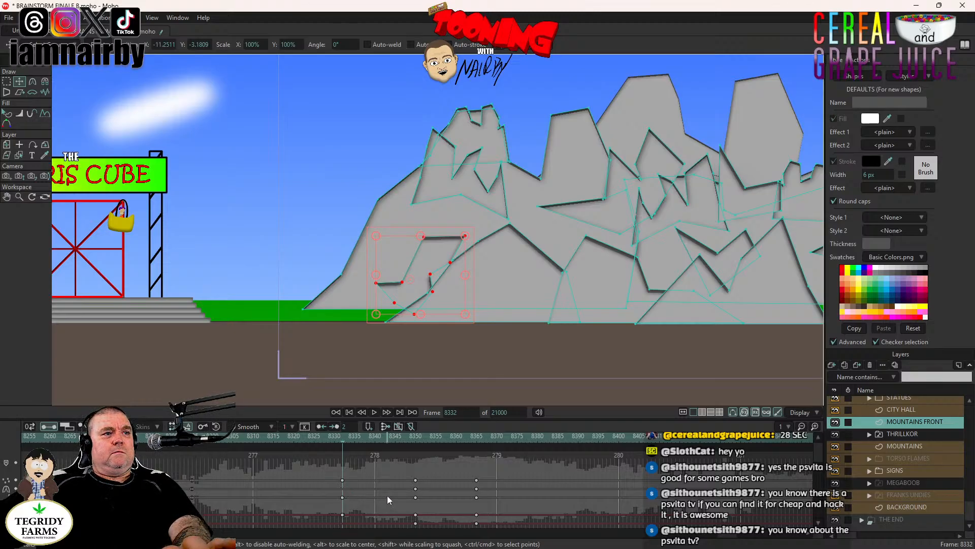
{"action": "left_click", "coordinate": [374, 412]}
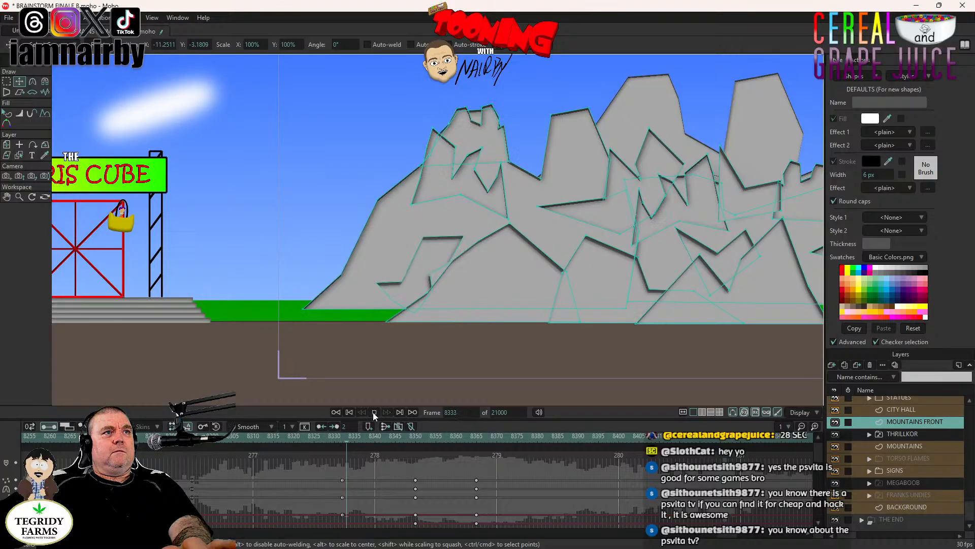
{"action": "left_click", "coordinate": [416, 489]}
{"action": "key", "text": "Delete"}
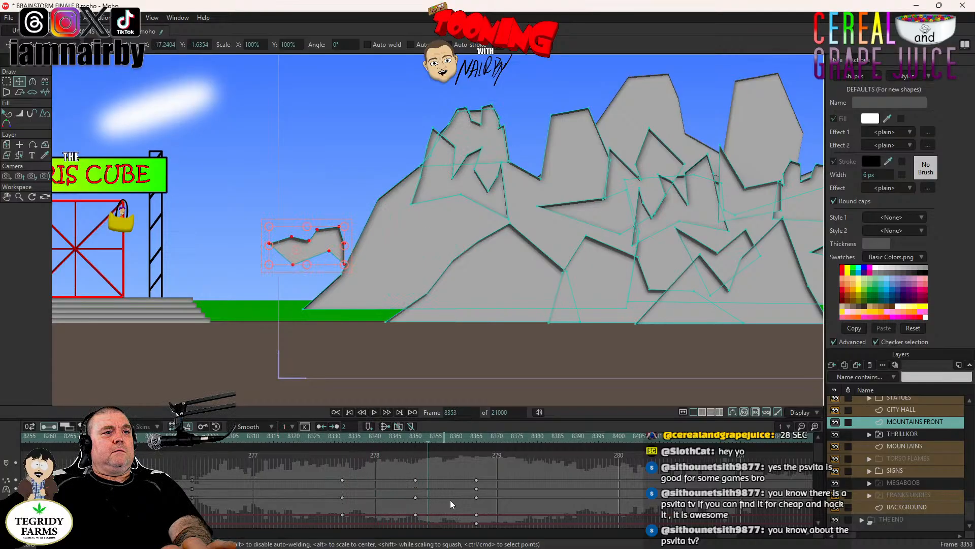
{"action": "left_click", "coordinate": [476, 489]}
{"action": "key", "text": "Delete"}
{"action": "left_click", "coordinate": [343, 443]}
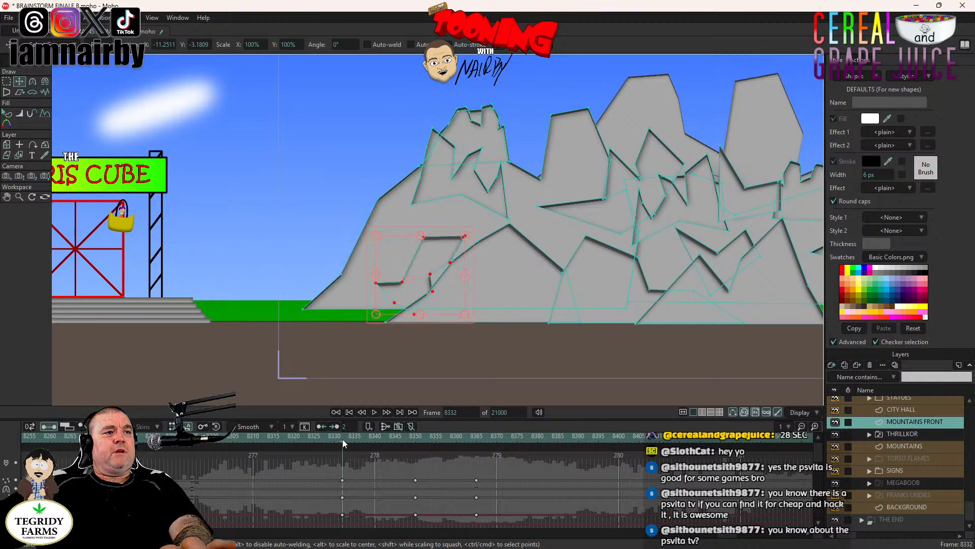
{"action": "left_click", "coordinate": [375, 413]}
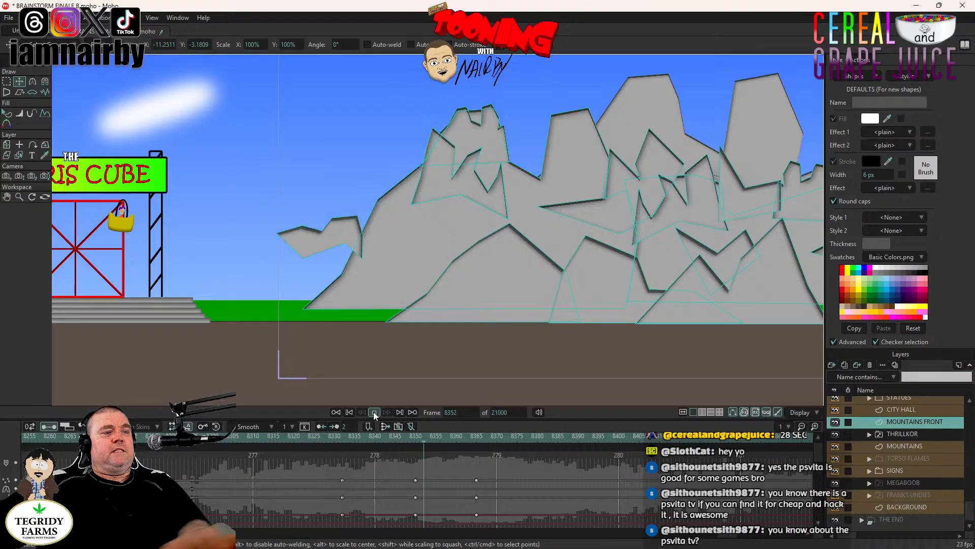
{"action": "left_click", "coordinate": [374, 412]}
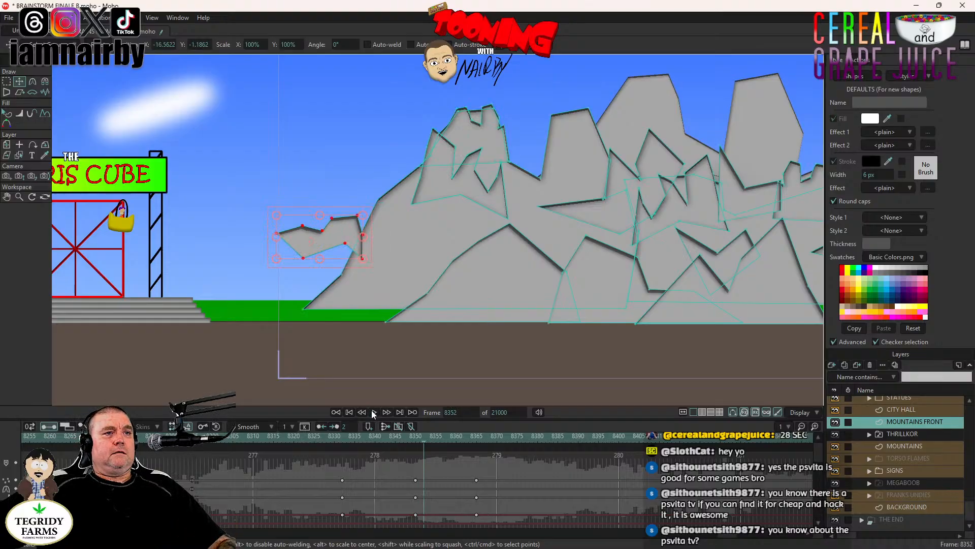
{"action": "key", "text": "ctrl+z"}
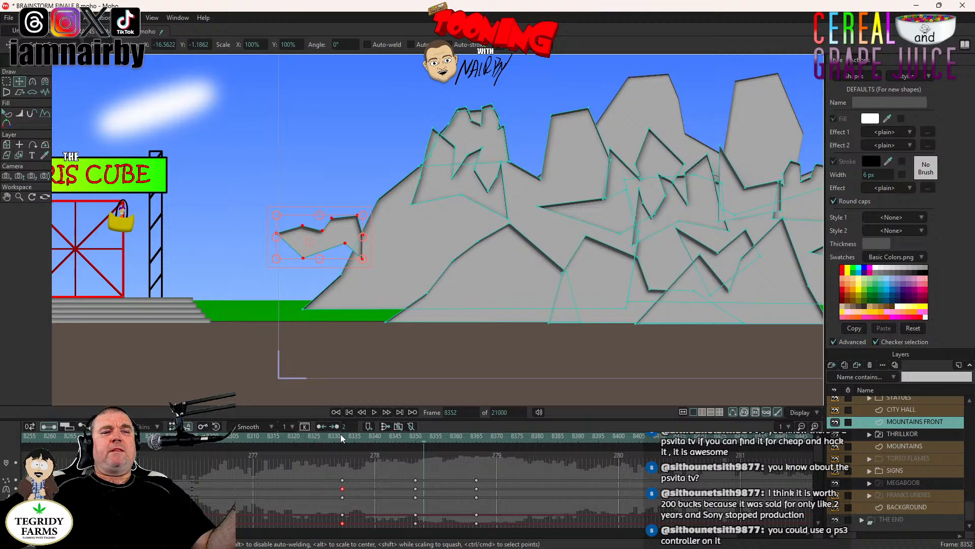
{"action": "left_click", "coordinate": [366, 465]}
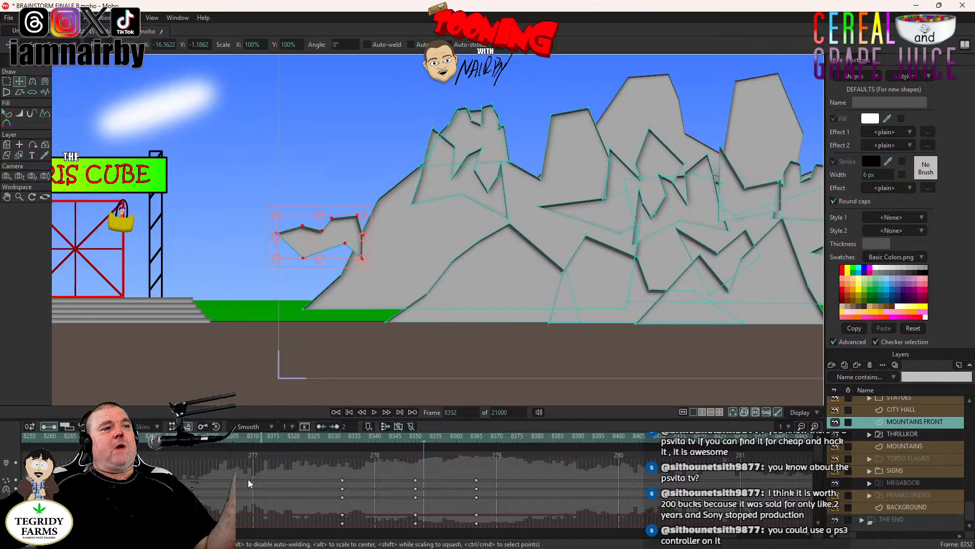
- Try deleting the topmost row of keyframes at frames 8332, 8350 and 8365, play the animation, and undo the deletions
{"action": "left_click", "coordinate": [342, 481]}
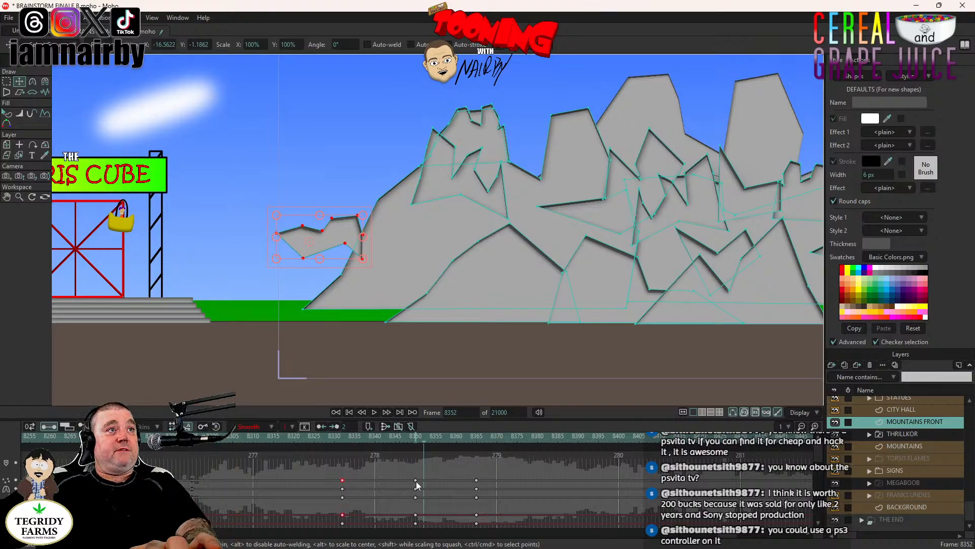
{"action": "key", "text": "Delete"}
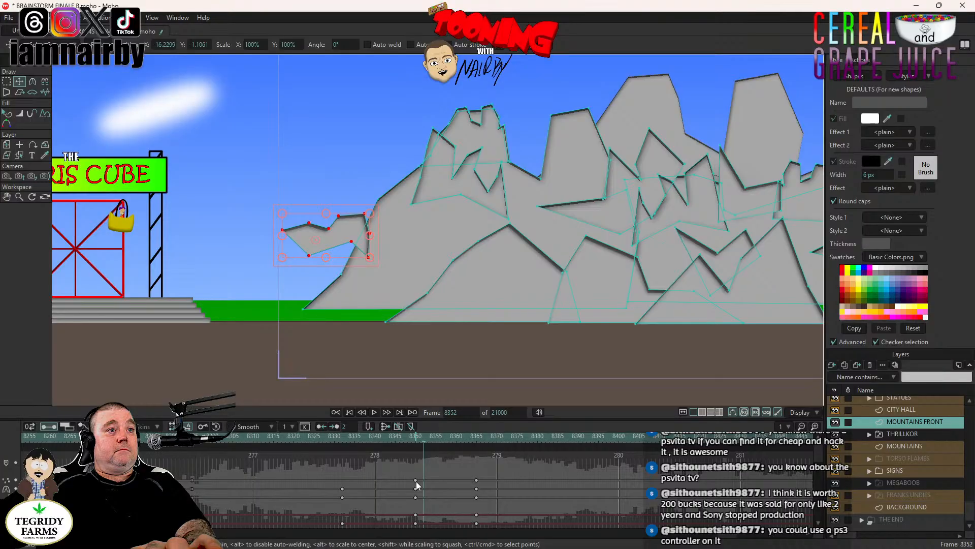
{"action": "left_click", "coordinate": [415, 481]}
{"action": "key", "text": "Delete"}
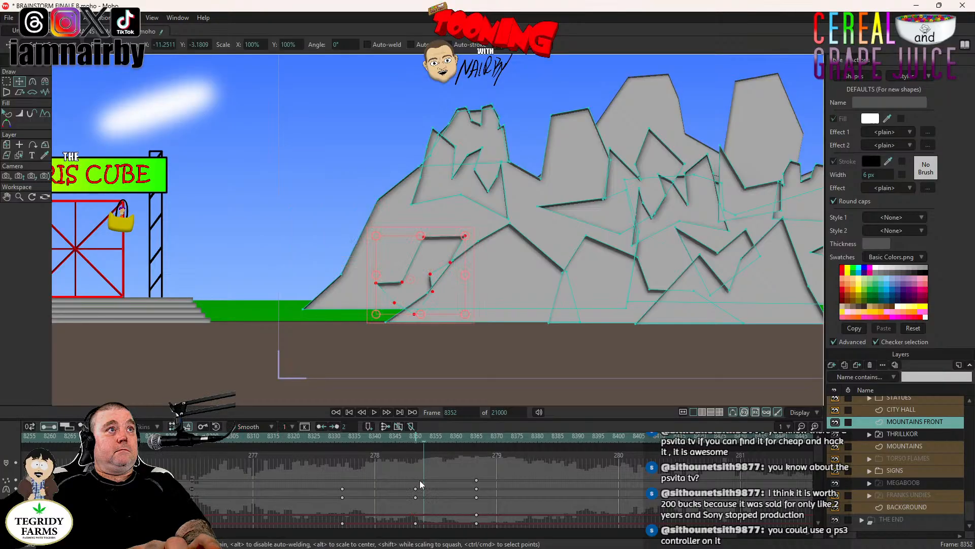
{"action": "left_click", "coordinate": [477, 480]}
{"action": "key", "text": "Delete"}
{"action": "left_click", "coordinate": [374, 412]}
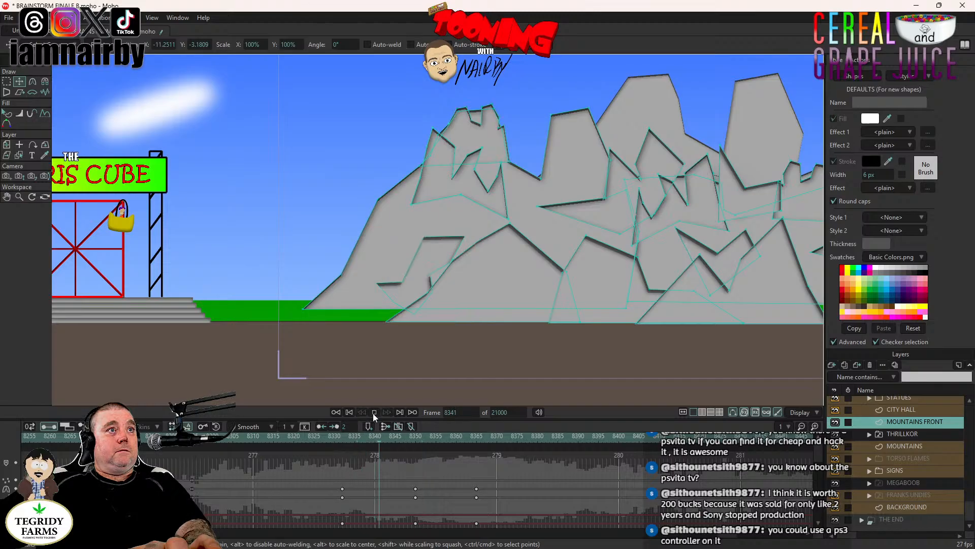
{"action": "left_click", "coordinate": [374, 412]}
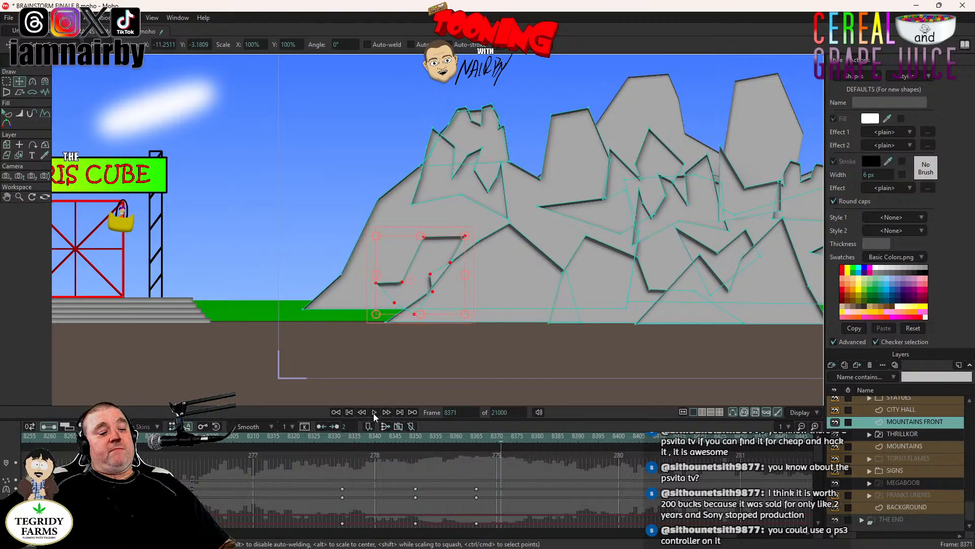
{"action": "key", "text": "ctrl+z"}
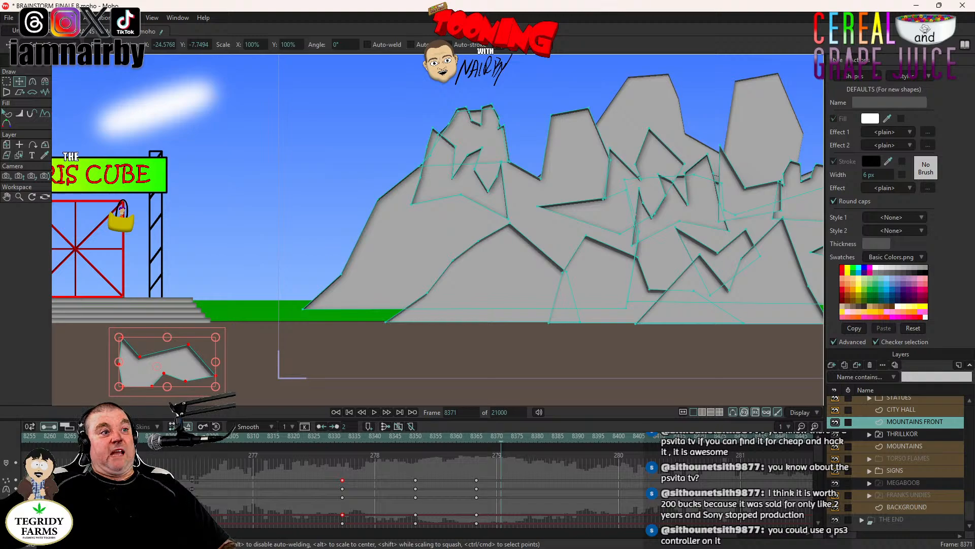
- Try deleting the third-row keyframes at frames 8332, 8350 and 8365, and play the rock's fall
{"action": "left_click", "coordinate": [342, 497]}
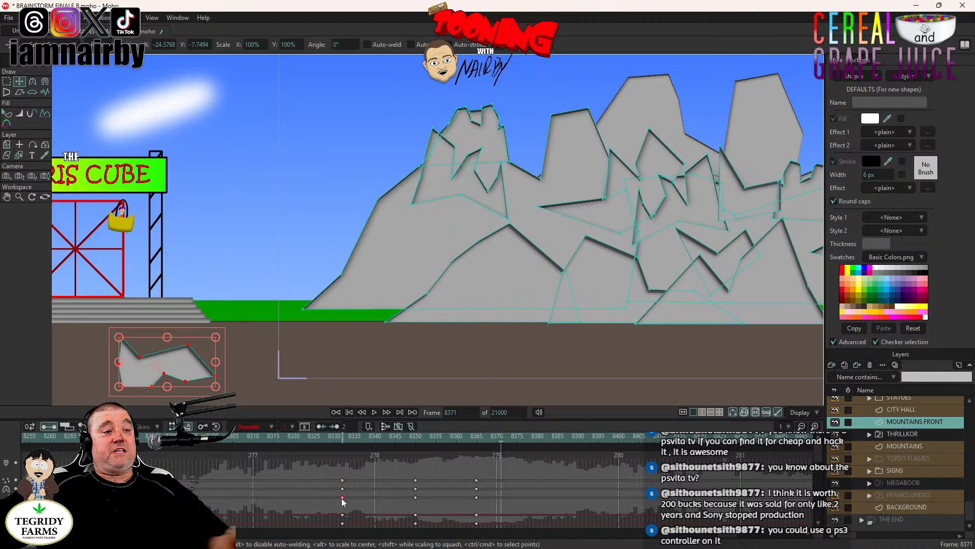
{"action": "left_click_drag", "start_coordinate": [342, 497], "coordinate": [415, 498]}
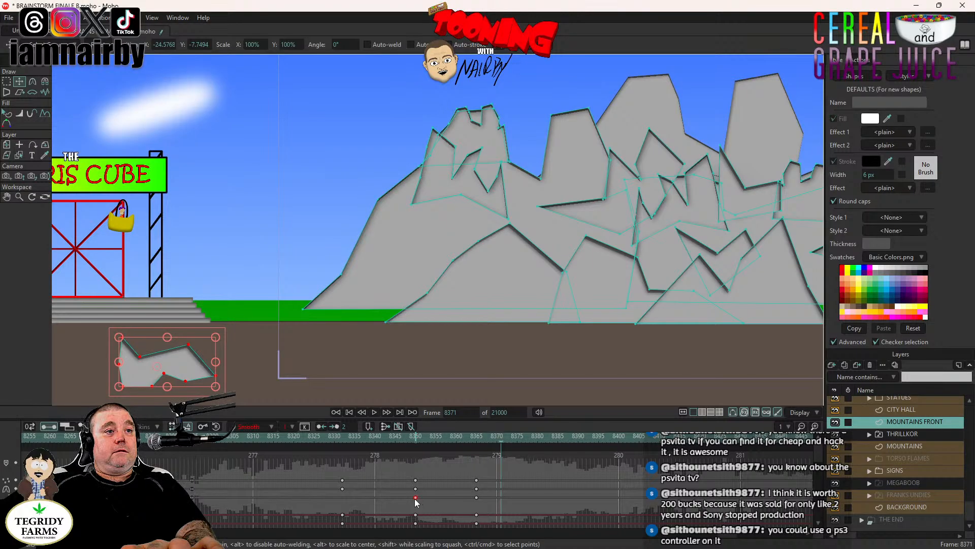
{"action": "key", "text": "Delete"}
{"action": "left_click", "coordinate": [477, 498]}
{"action": "key", "text": "Delete"}
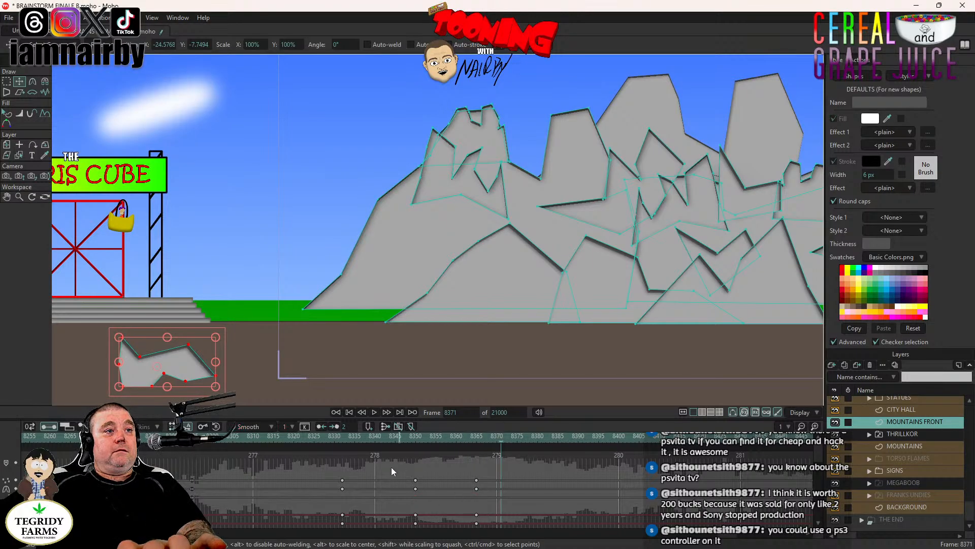
{"action": "left_click", "coordinate": [375, 412]}
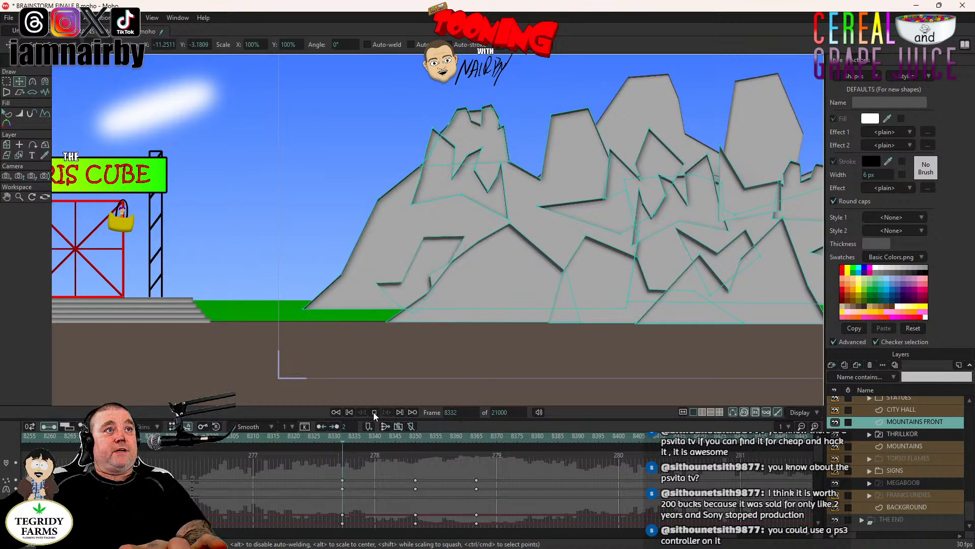
{"action": "left_click", "coordinate": [374, 412]}
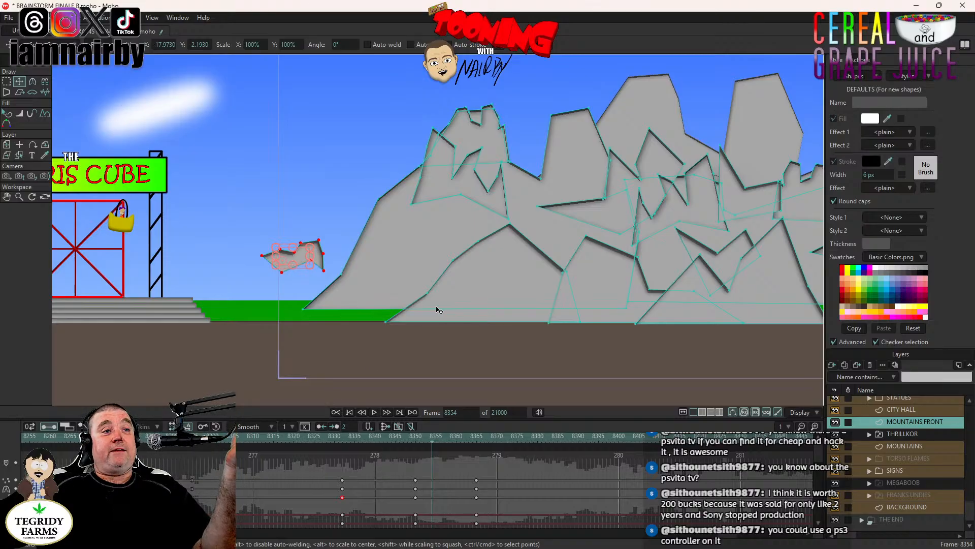
- Return to frame 8332 and save the project
{"action": "left_click", "coordinate": [345, 443]}
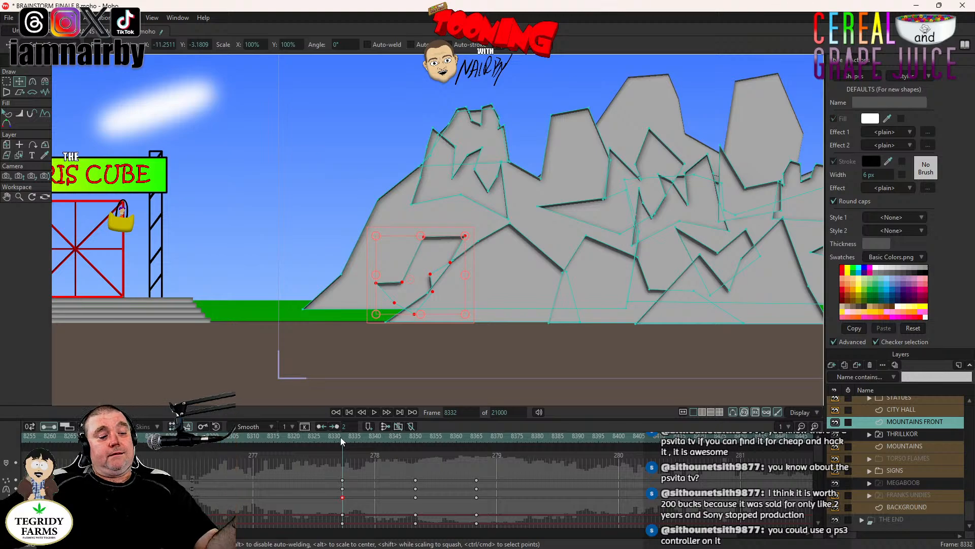
{"action": "key", "text": "ctrl+s"}
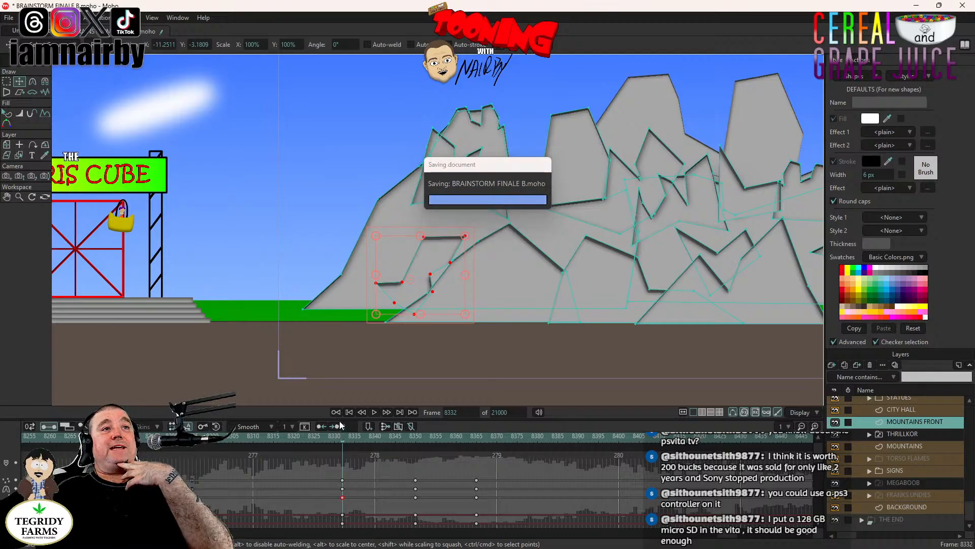
- Play the rock's fall from frame 8332 and go to frame 8350 to examine its mid-air pose and keyframe channels
{"action": "left_click", "coordinate": [374, 413]}
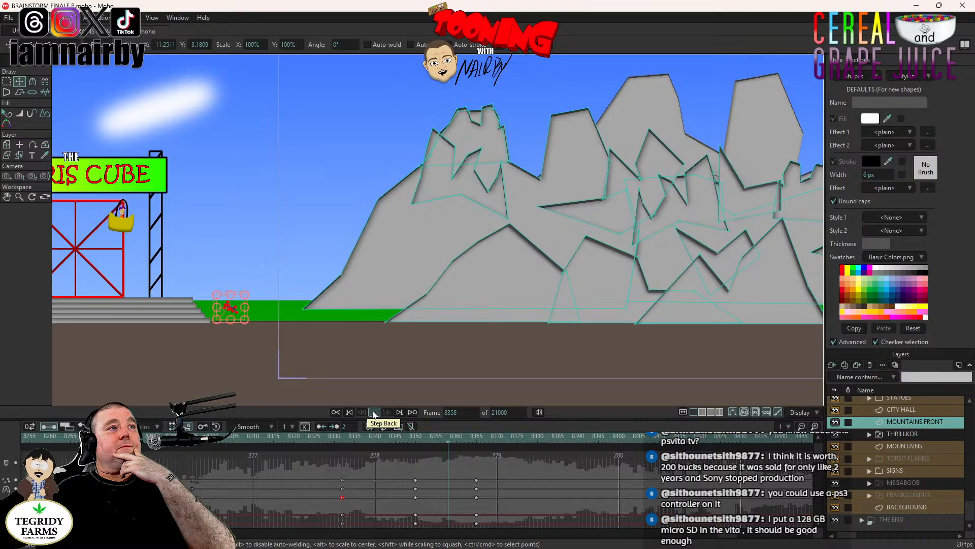
{"action": "left_click", "coordinate": [374, 413]}
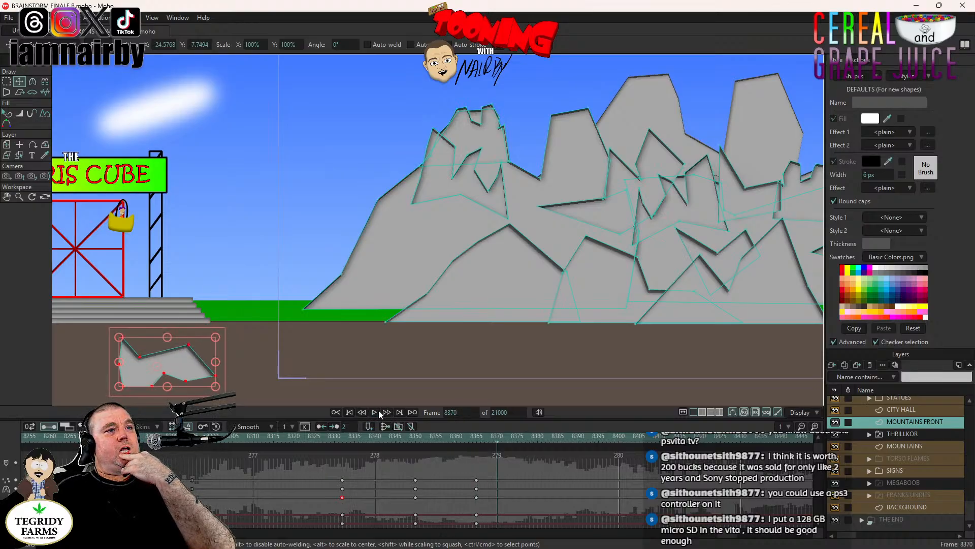
{"action": "left_click", "coordinate": [414, 436]}
{"action": "scroll", "coordinate": [391, 488], "scroll_direction": "down", "scroll_amount": 3}
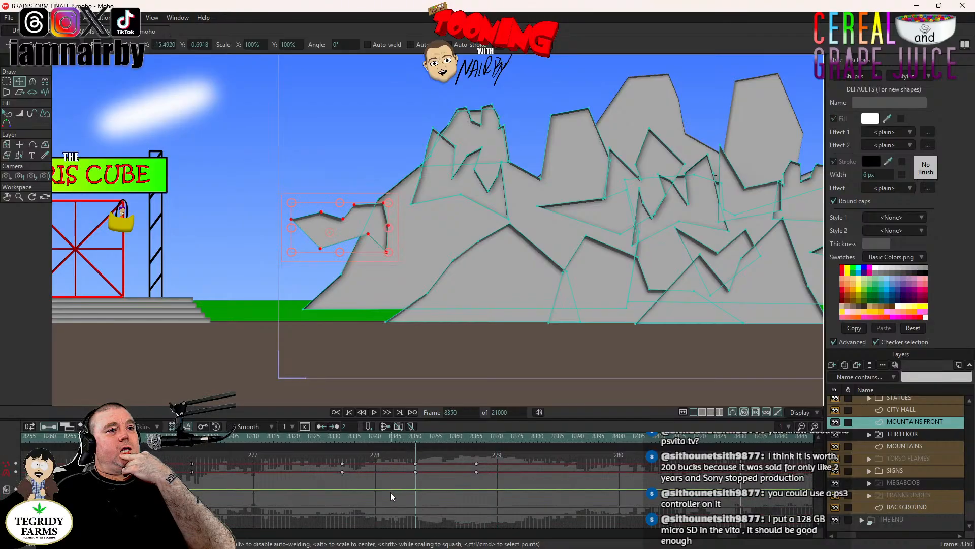
- Go to frame 8332, inspect the MOUNTAINS FRONT layer's motion graph, and return to its keyframe channels
{"action": "scroll", "coordinate": [390, 492], "scroll_direction": "up", "scroll_amount": 3}
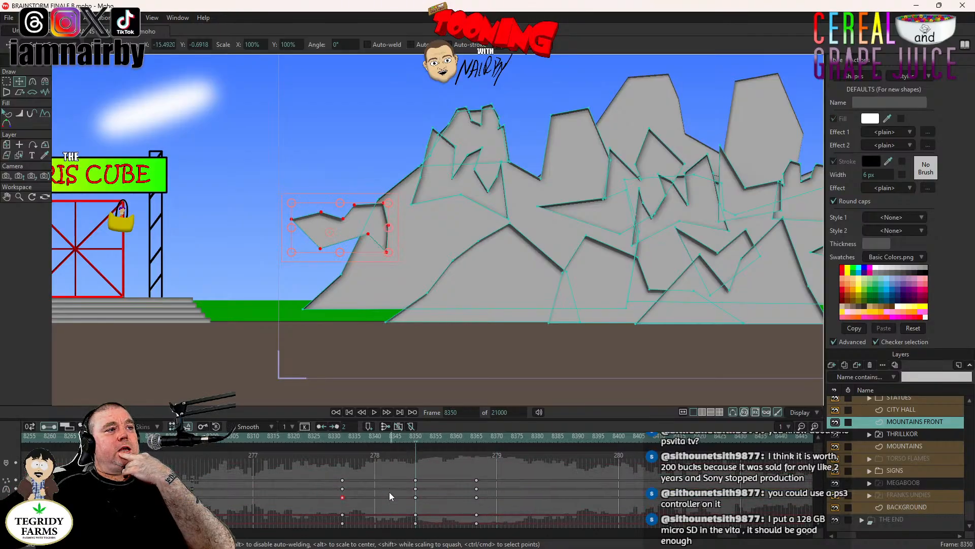
{"action": "left_click", "coordinate": [343, 439]}
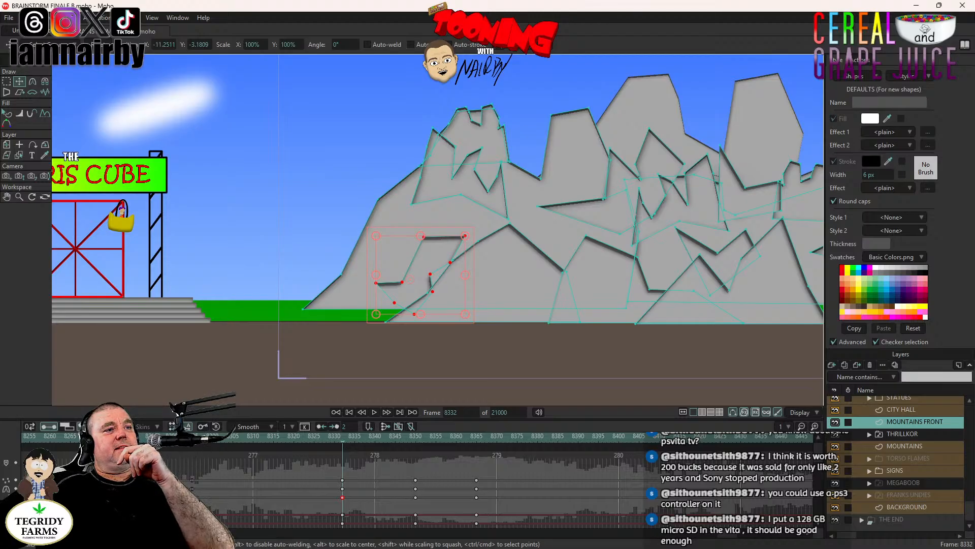
{"action": "left_click", "coordinate": [85, 426]}
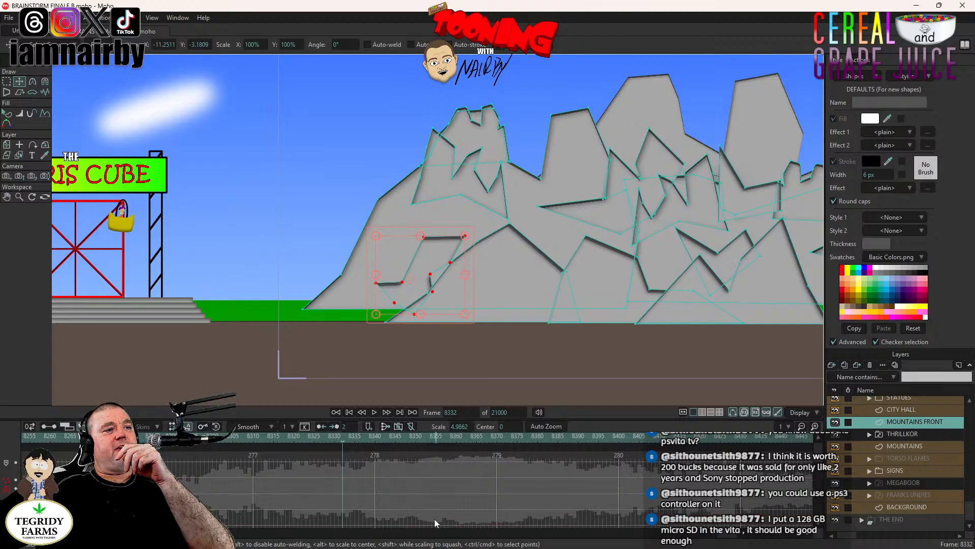
{"action": "scroll", "coordinate": [434, 518], "scroll_direction": "up", "scroll_amount": 5}
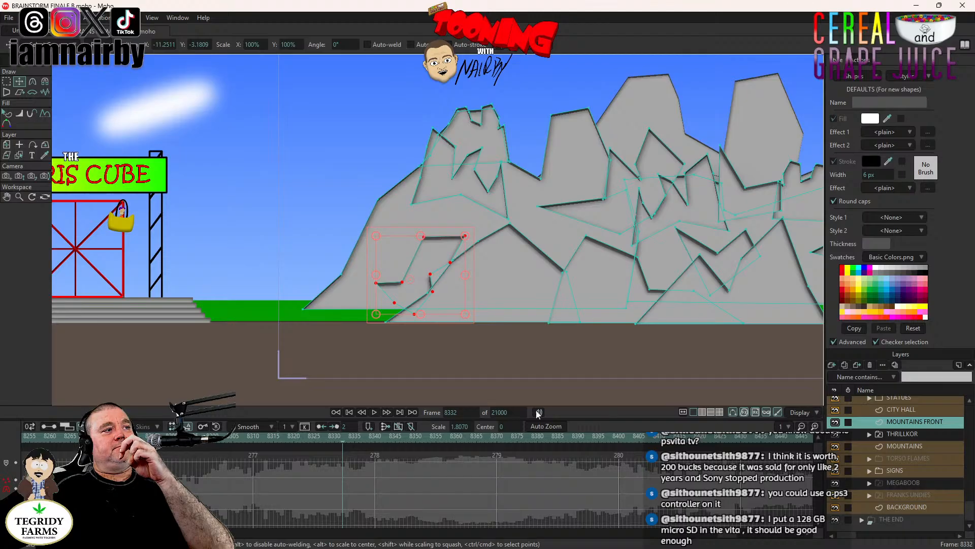
{"action": "left_click", "coordinate": [44, 426]}
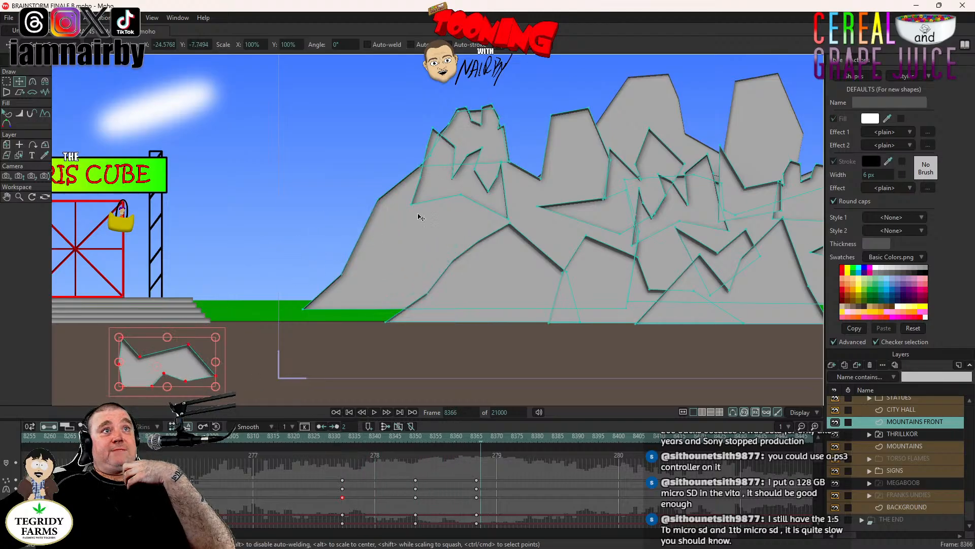
- Play the rock's fall from frame 8332, return to that frame and save the project
{"action": "left_click", "coordinate": [343, 444]}
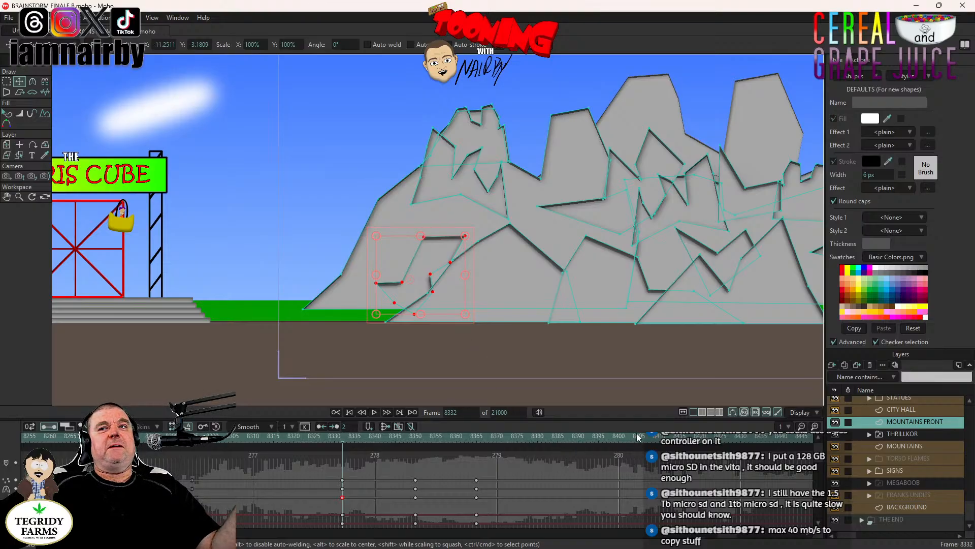
{"action": "left_click", "coordinate": [374, 414]}
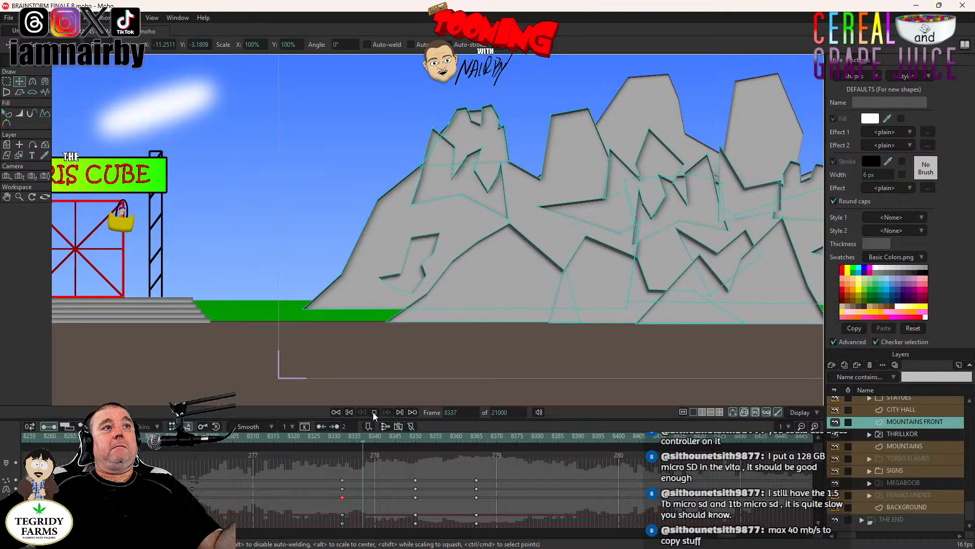
{"action": "left_click", "coordinate": [374, 413]}
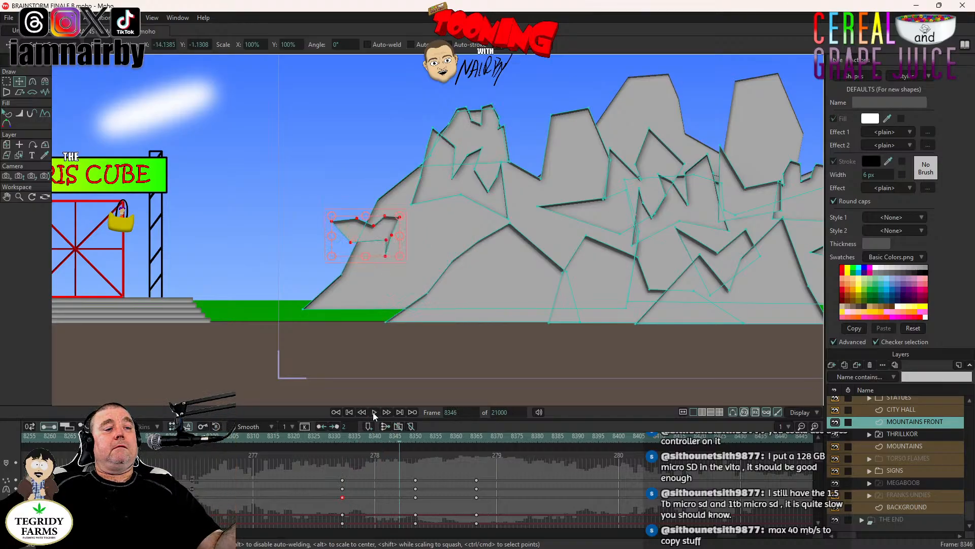
{"action": "left_click", "coordinate": [343, 442]}
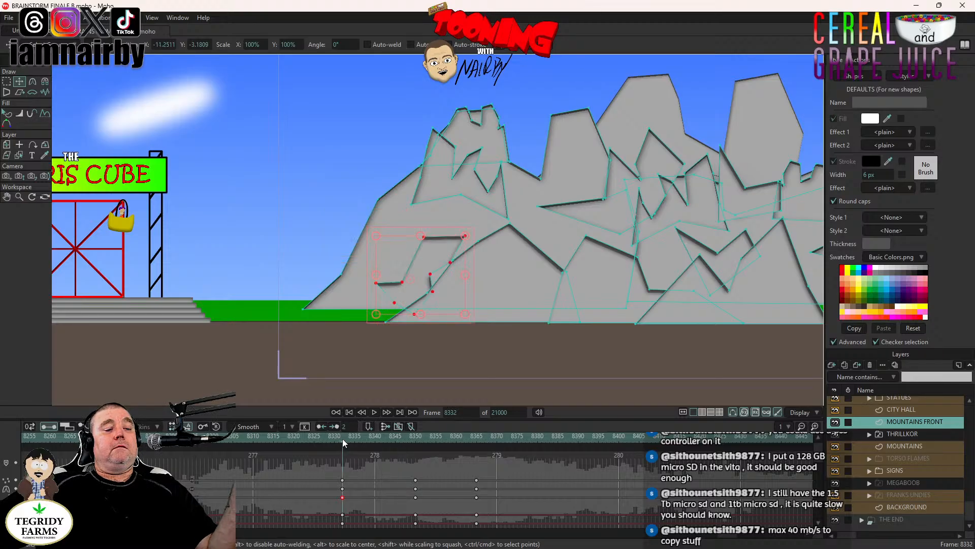
{"action": "key", "text": "ctrl+s"}
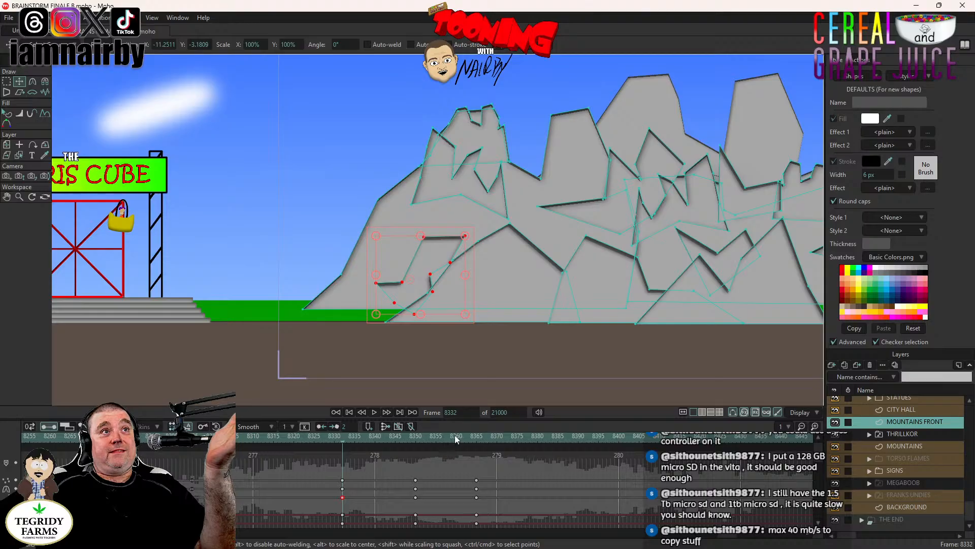
- Play the fall, go to frame 8354, and key the jagged rock piece on the leftmost peak in its resting position
{"action": "left_click_drag", "start_coordinate": [558, 201], "coordinate": [351, 243]}
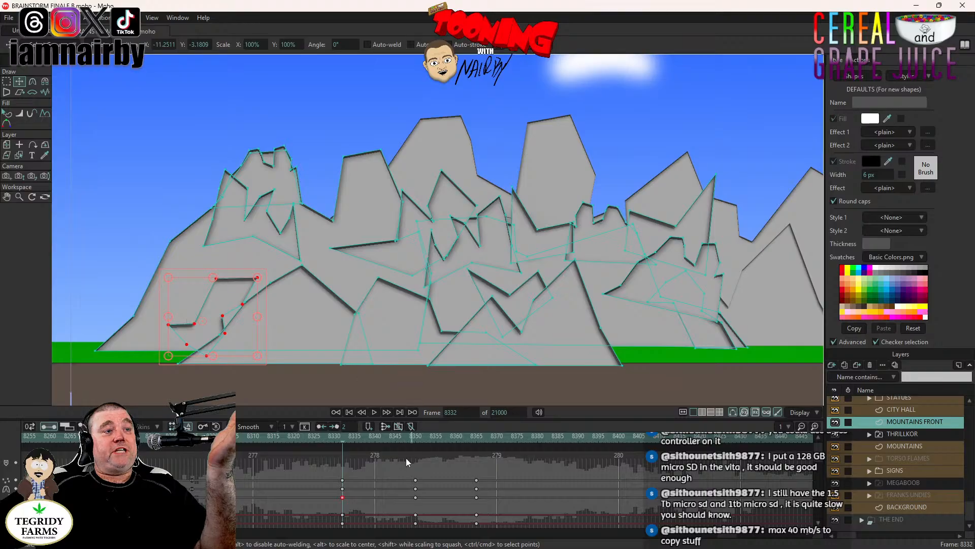
{"action": "left_click_drag", "start_coordinate": [404, 290], "coordinate": [411, 247]}
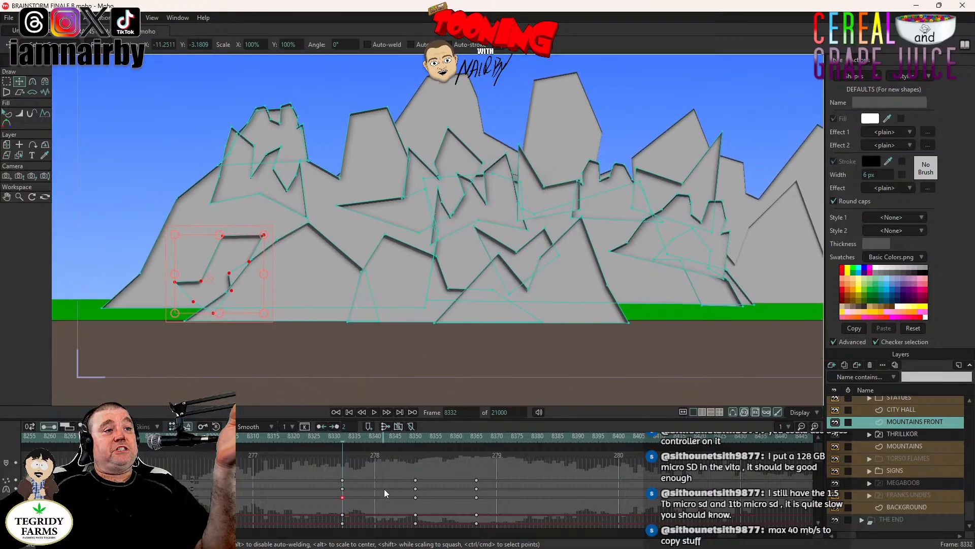
{"action": "left_click", "coordinate": [374, 412]}
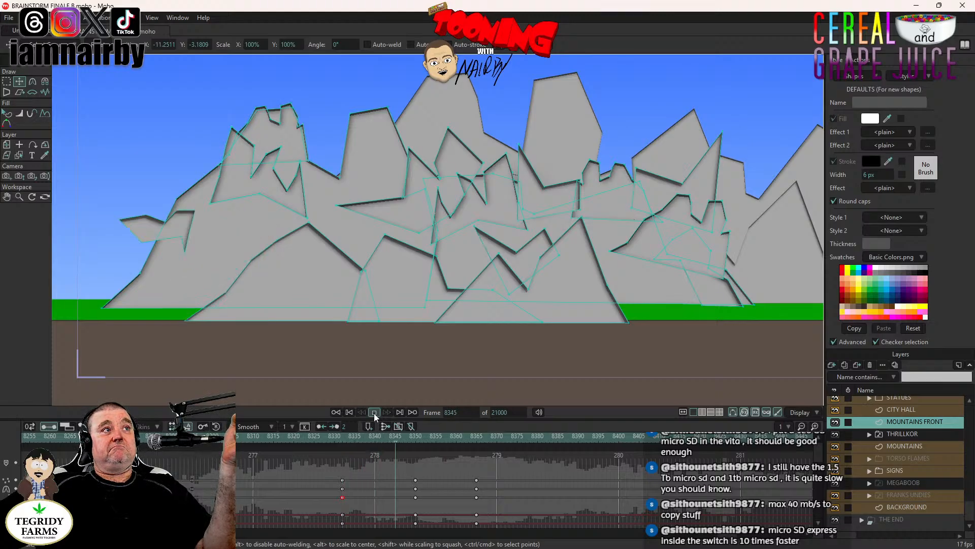
{"action": "left_click", "coordinate": [446, 438]}
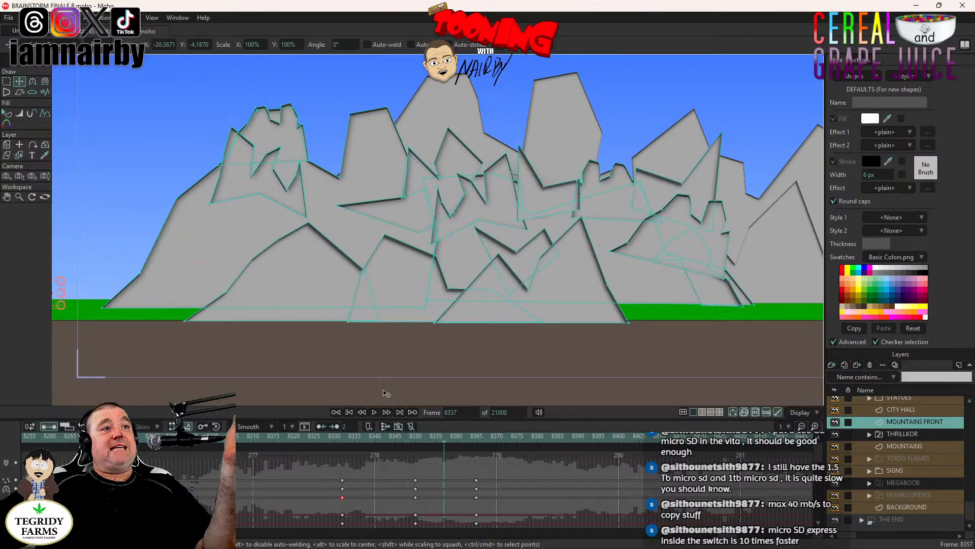
{"action": "left_click", "coordinate": [434, 438]}
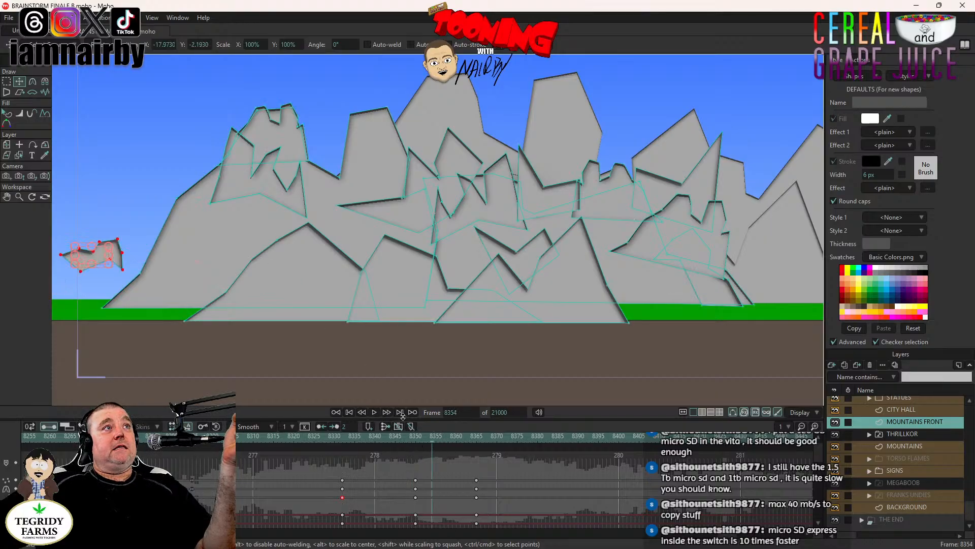
{"action": "double_click", "coordinate": [282, 195]}
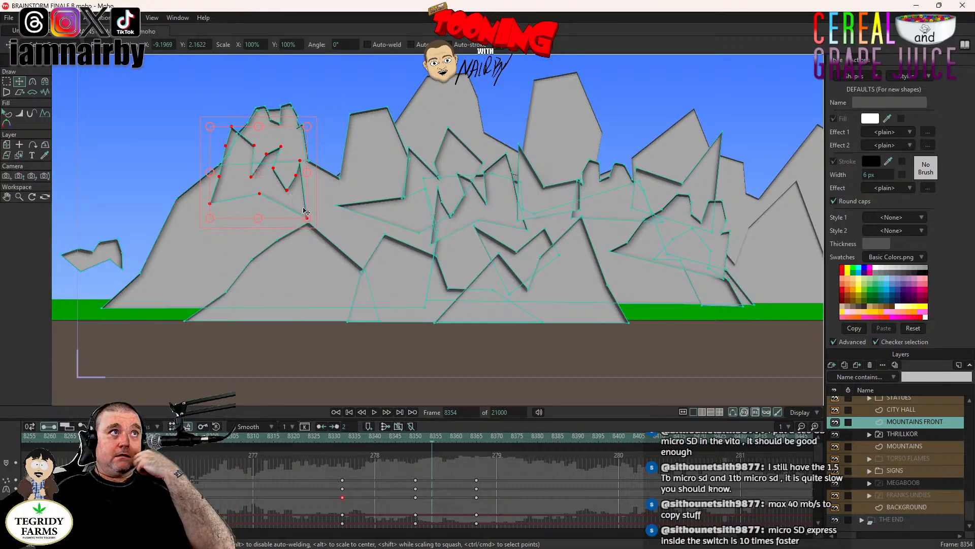
{"action": "left_click", "coordinate": [310, 182]}
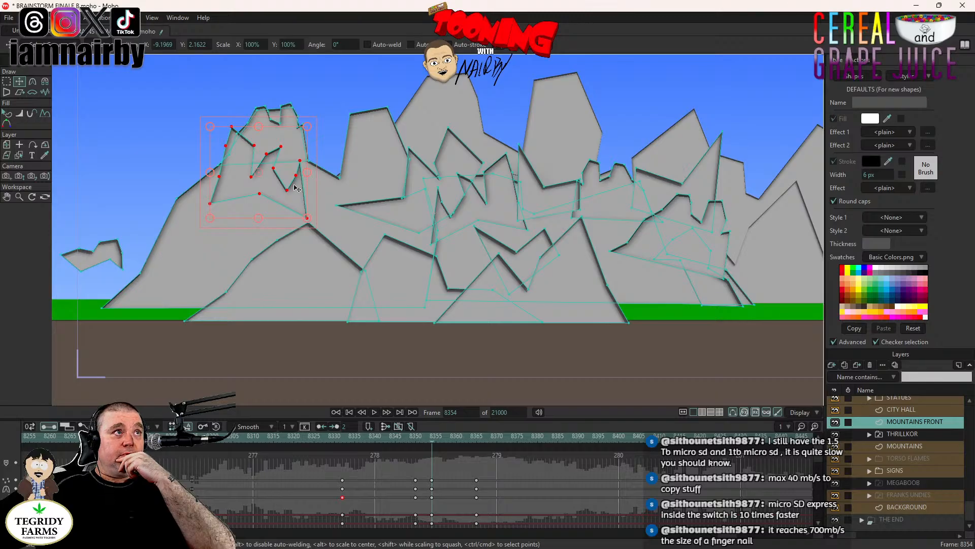
- At frame 8371, move the jagged piece up and left into the sky and rotate it counterclockwise
{"action": "scroll", "coordinate": [287, 188], "scroll_direction": "up", "scroll_amount": 2}
{"action": "scroll", "coordinate": [287, 189], "scroll_direction": "down", "scroll_amount": 2}
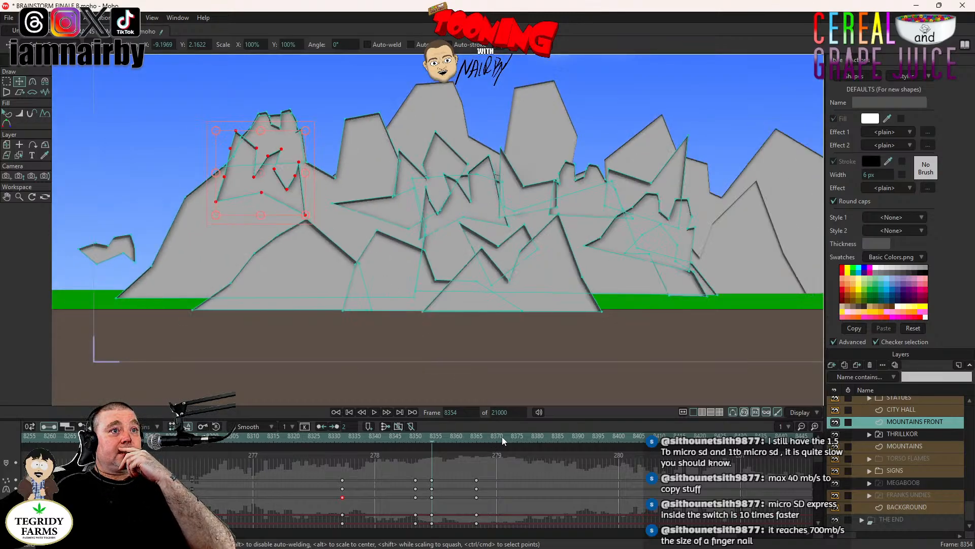
{"action": "left_click", "coordinate": [502, 437]}
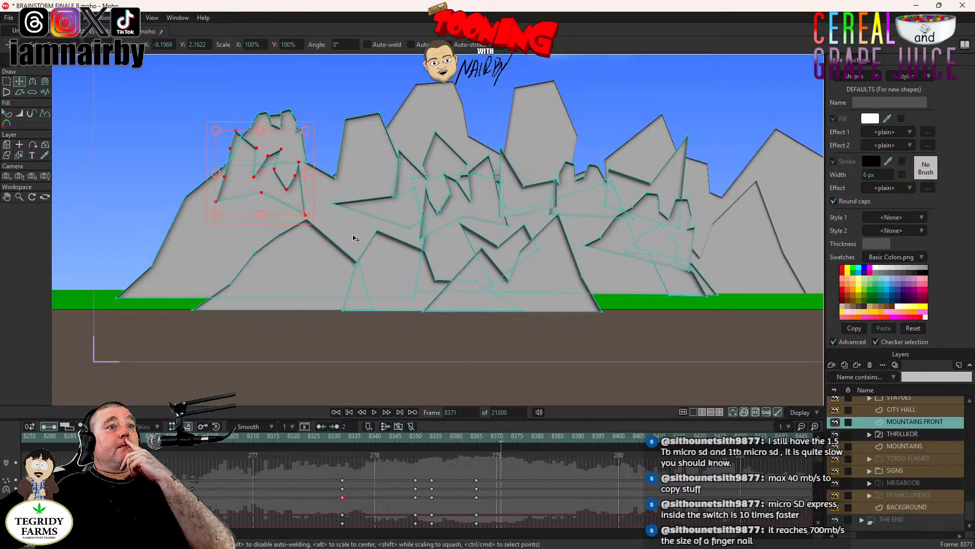
{"action": "left_click_drag", "start_coordinate": [373, 253], "coordinate": [292, 177]}
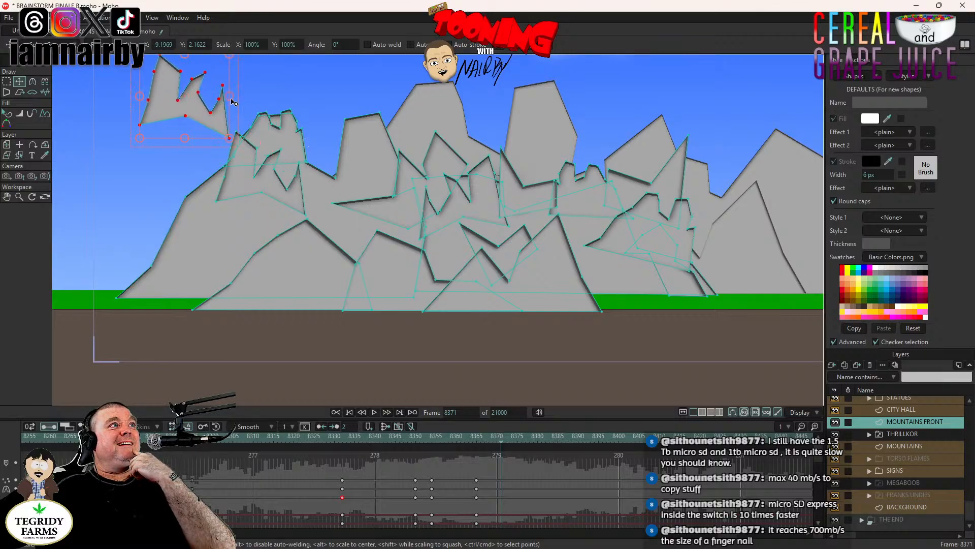
{"action": "left_click_drag", "start_coordinate": [231, 100], "coordinate": [224, 68]}
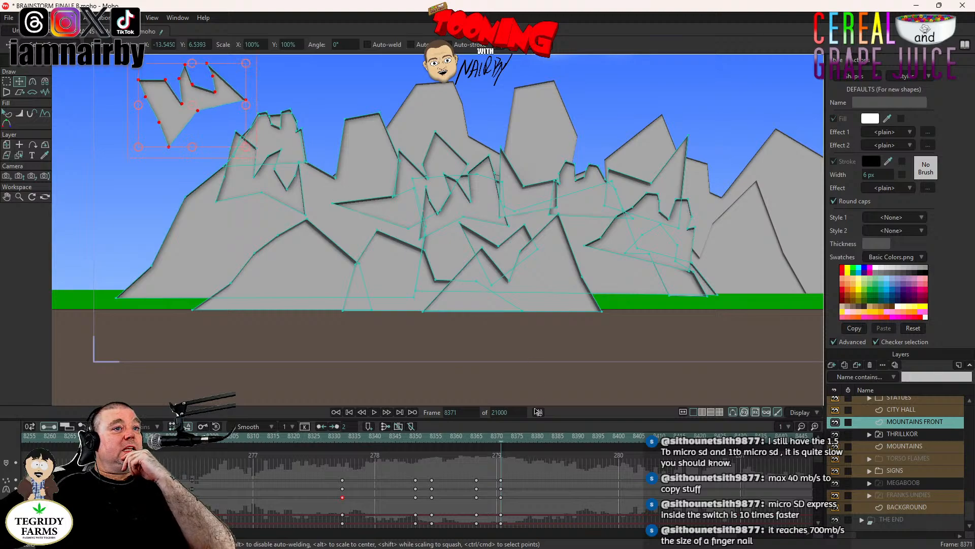
- At frame 8385, drop the jagged piece onto the brown ground just left of the first fallen rock and rotate it
{"action": "left_click", "coordinate": [558, 439]}
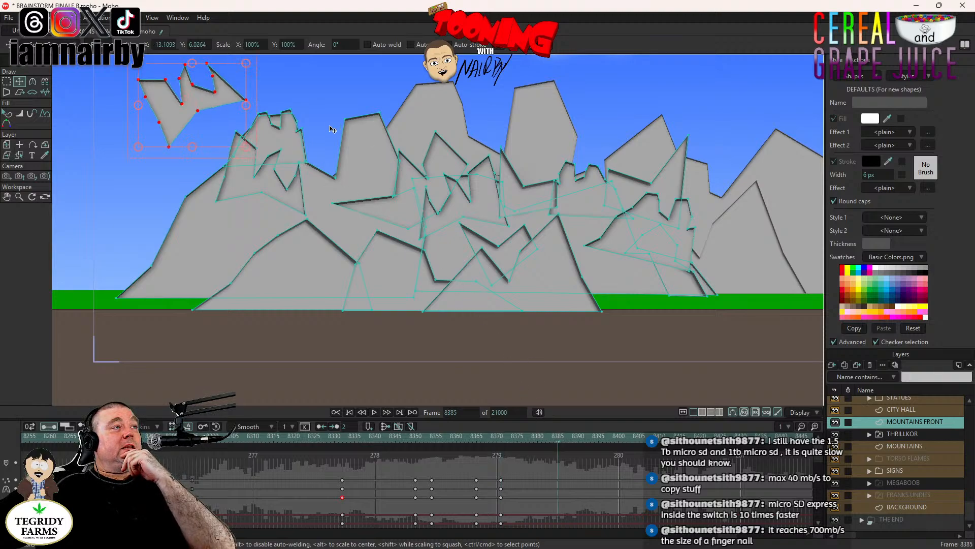
{"action": "left_click_drag", "start_coordinate": [321, 126], "coordinate": [327, 456]}
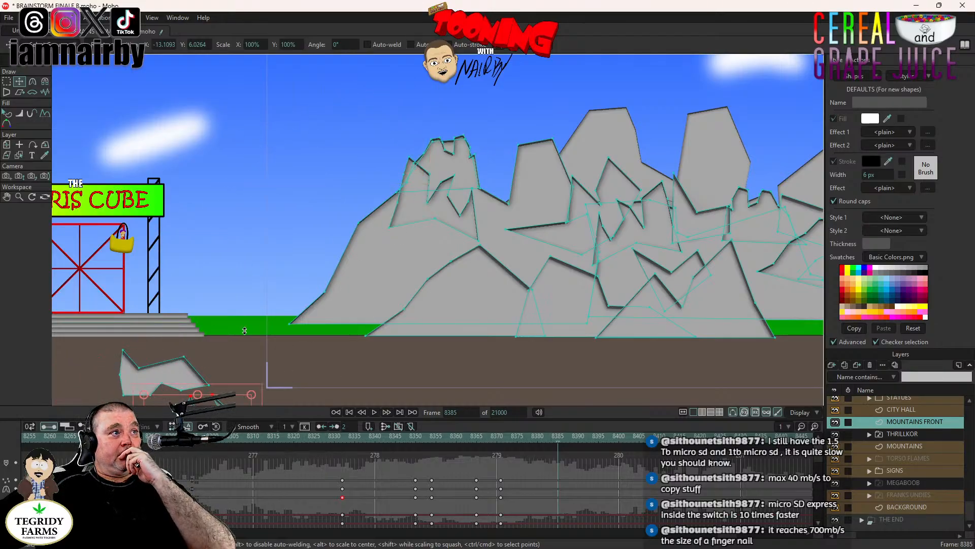
{"action": "left_click_drag", "start_coordinate": [326, 339], "coordinate": [195, 301]}
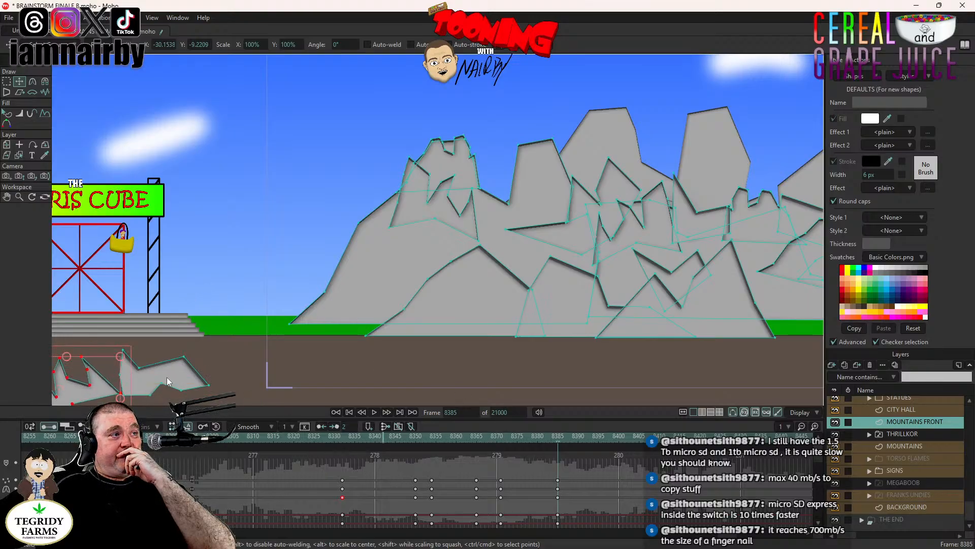
- Play the animation from frame 8332 to review both rocks' falls and continue until THRILLKOR's hand appears
{"action": "left_click", "coordinate": [343, 441]}
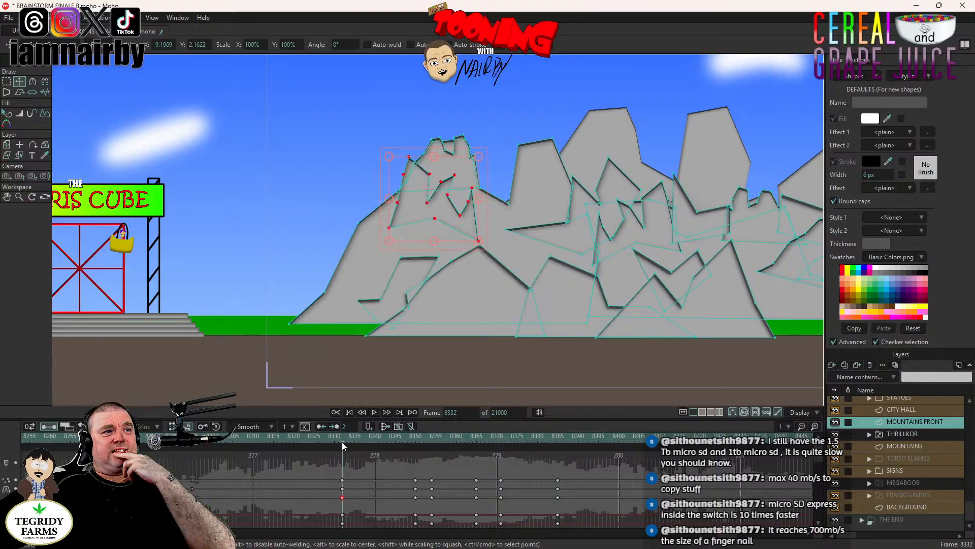
{"action": "left_click", "coordinate": [374, 413]}
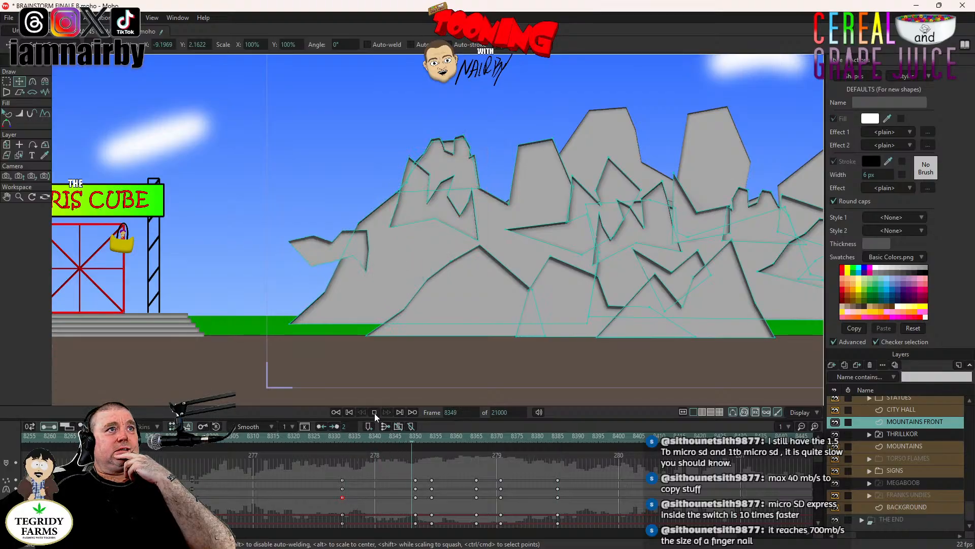
{"action": "left_click", "coordinate": [373, 413]}
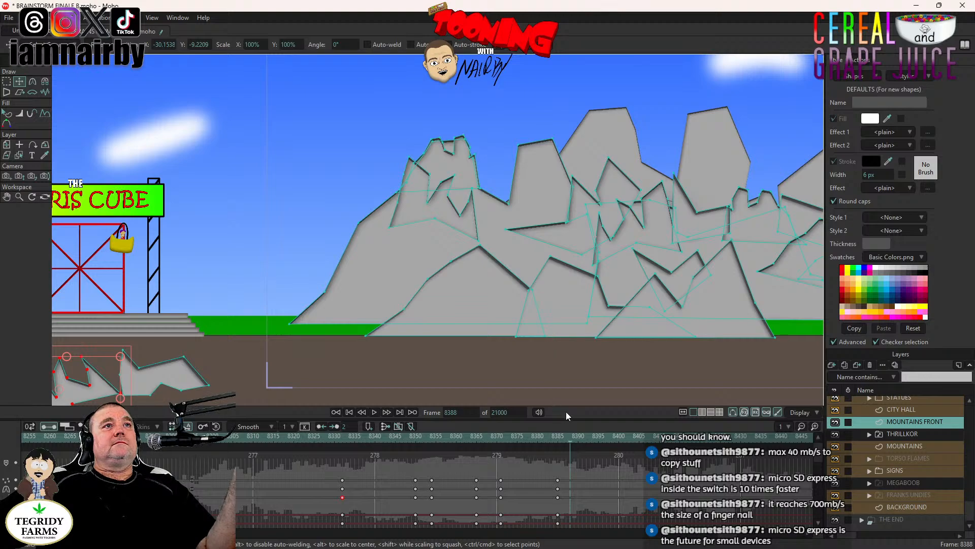
{"action": "left_click", "coordinate": [374, 412]}
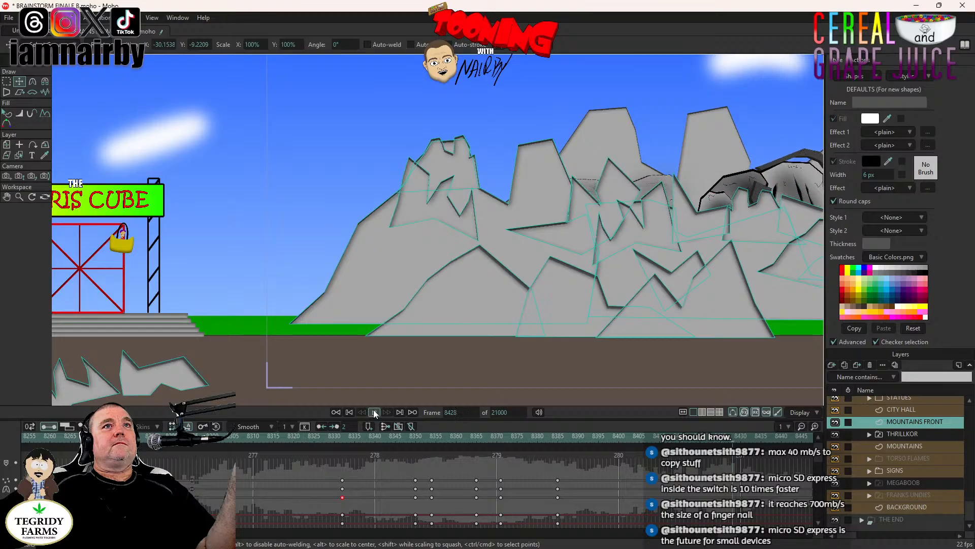
{"action": "left_click", "coordinate": [375, 412]}
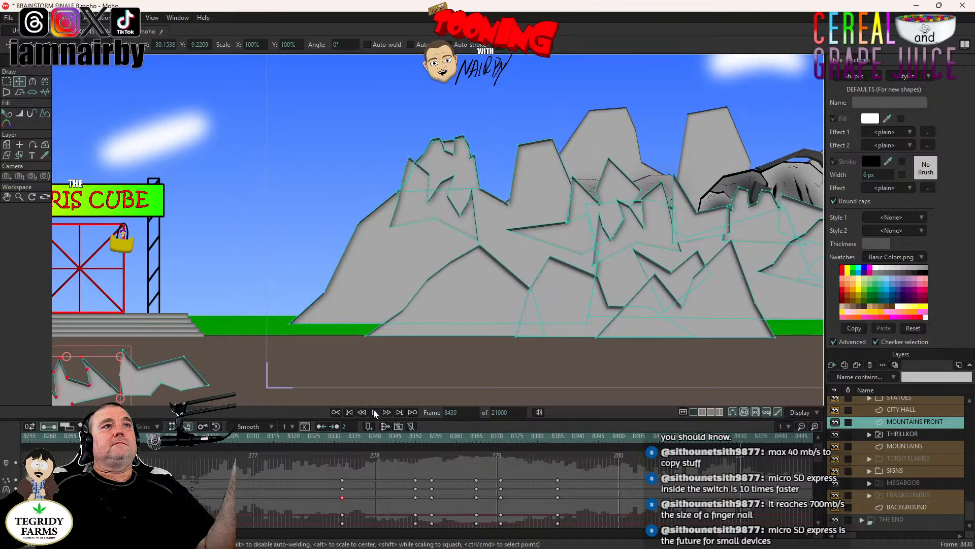
- Go to frame 8375 and select the pointed rock piece on the right side of the front mountains
{"action": "left_click", "coordinate": [538, 438]}
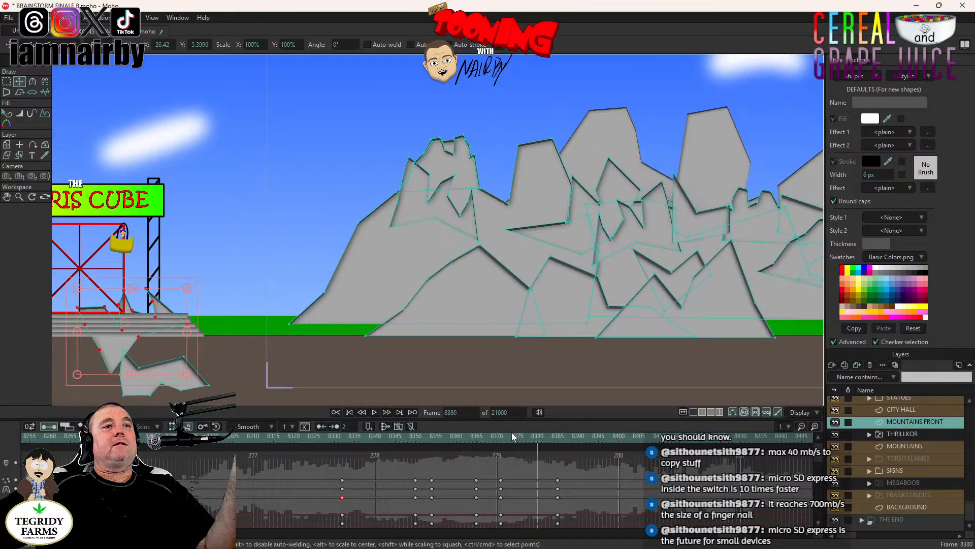
{"action": "left_click", "coordinate": [518, 436]}
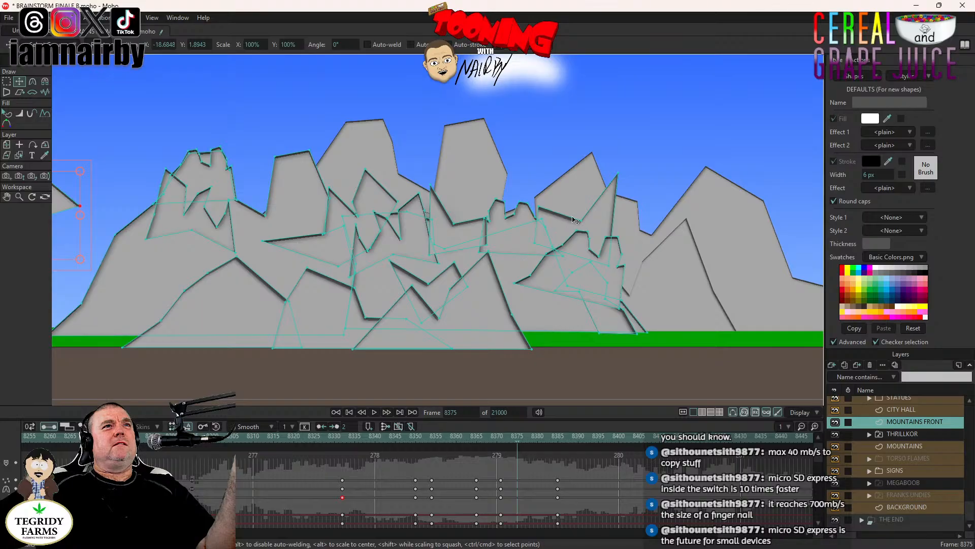
{"action": "left_click", "coordinate": [606, 208]}
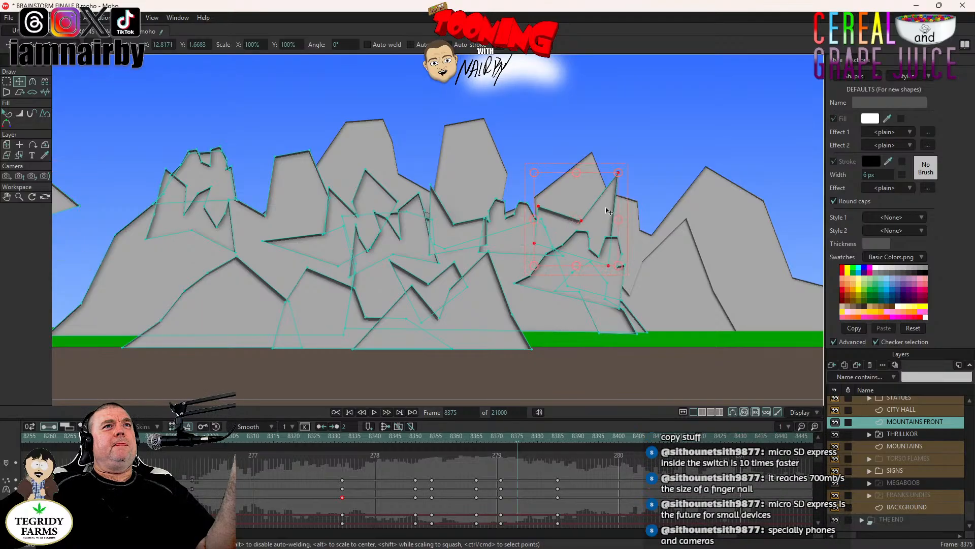
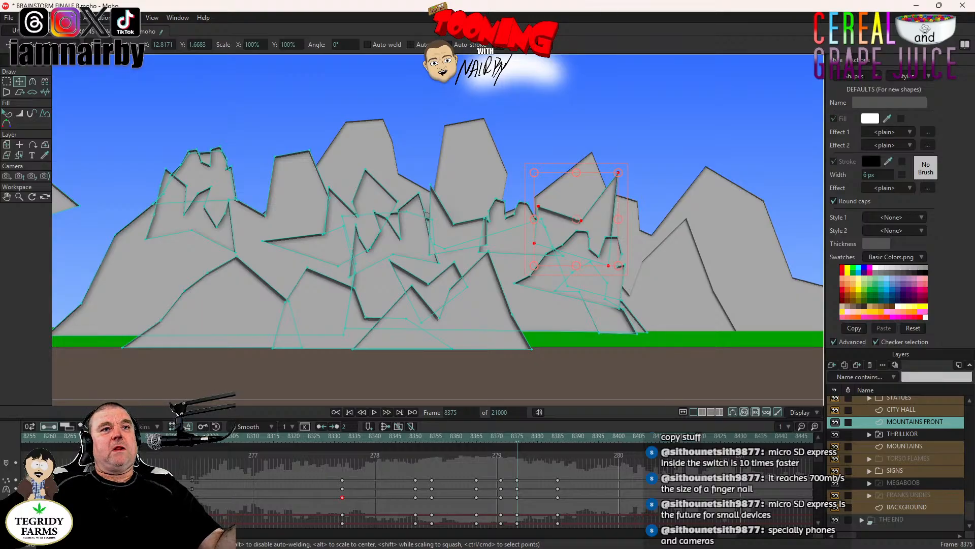
- At frame 8393, lift the pointed rock up and right above the front mountains and rotate it clockwise
{"action": "left_click", "coordinate": [589, 441]}
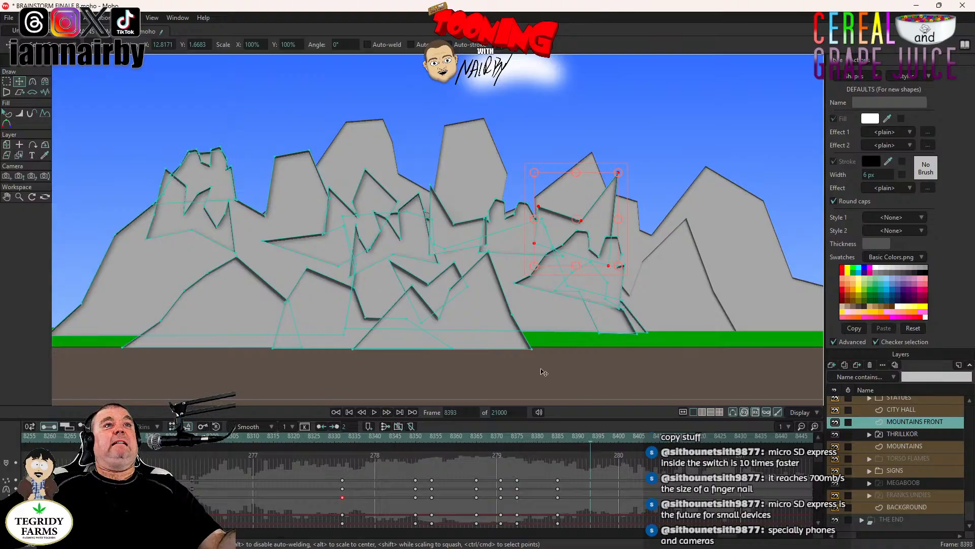
{"action": "left_click_drag", "start_coordinate": [558, 360], "coordinate": [476, 285]}
{"action": "scroll", "coordinate": [672, 288], "scroll_direction": "down", "scroll_amount": 5}
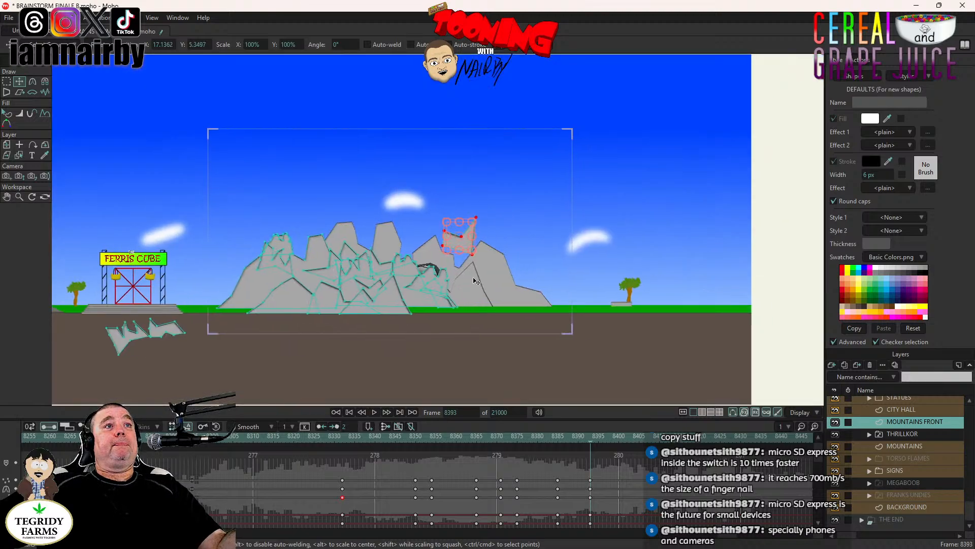
{"action": "scroll", "coordinate": [476, 281], "scroll_direction": "up", "scroll_amount": 4}
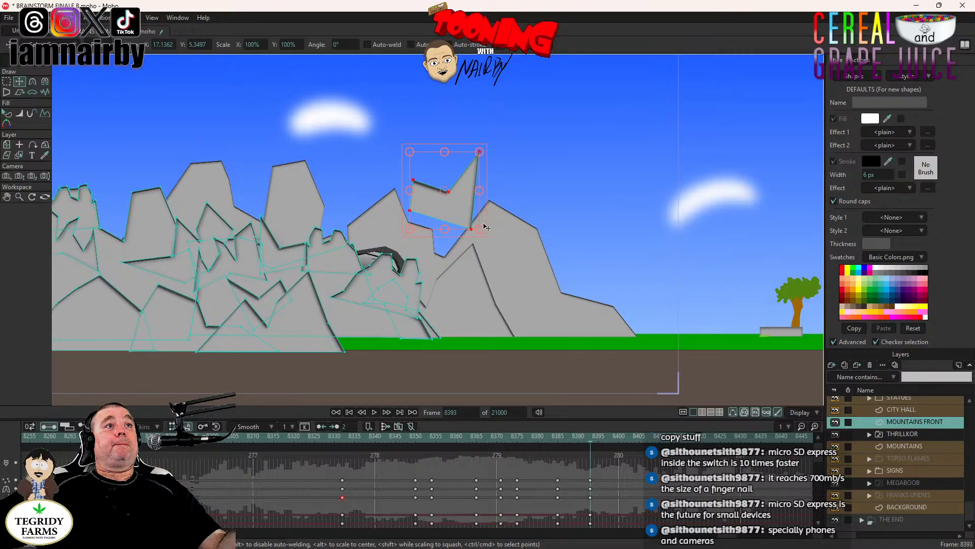
{"action": "left_click_drag", "start_coordinate": [486, 221], "coordinate": [493, 253]}
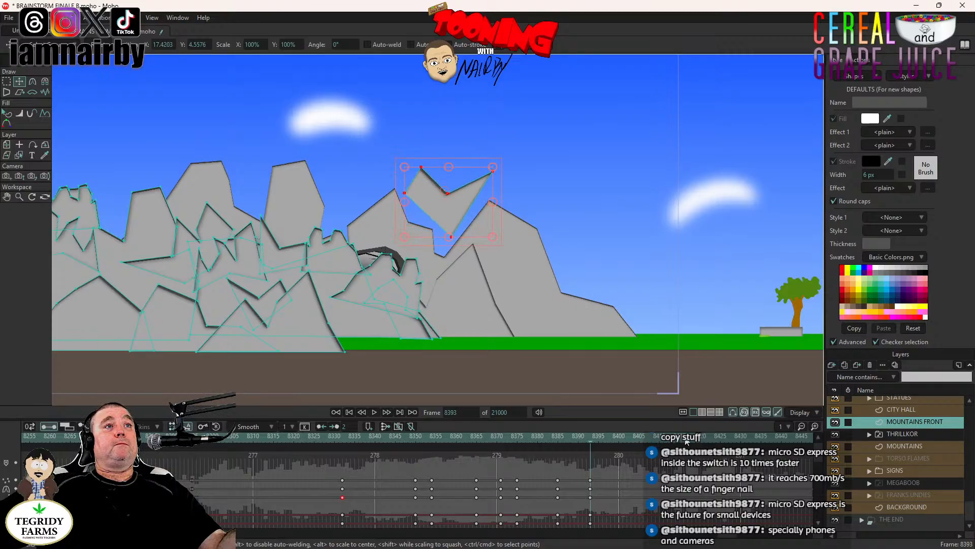
- Shift the pointed rock's lifted-pose keyframes from frame 8393 to about frame 8406
{"action": "left_click_drag", "start_coordinate": [612, 471], "coordinate": [584, 538]}
{"action": "left_click_drag", "start_coordinate": [592, 483], "coordinate": [644, 487]}
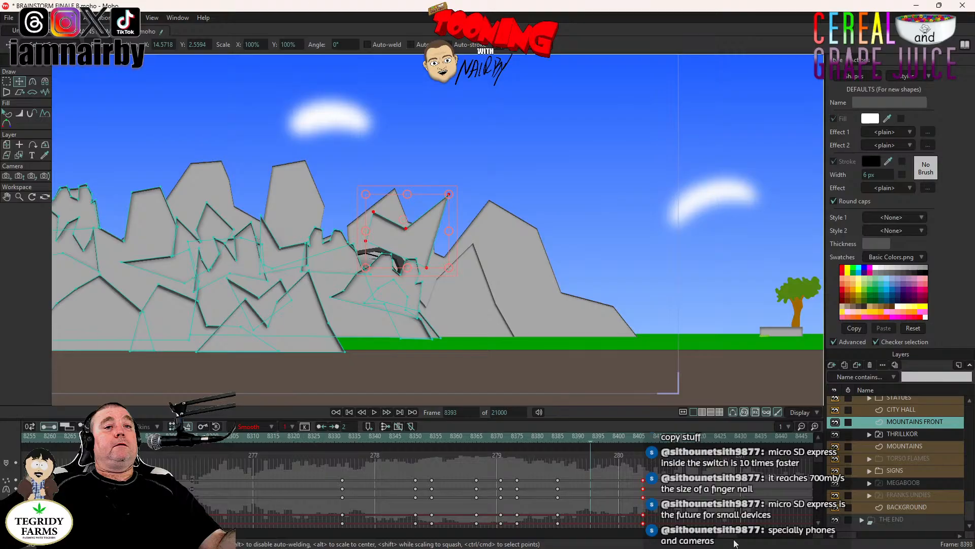
{"action": "left_click_drag", "start_coordinate": [728, 536], "coordinate": [733, 535]}
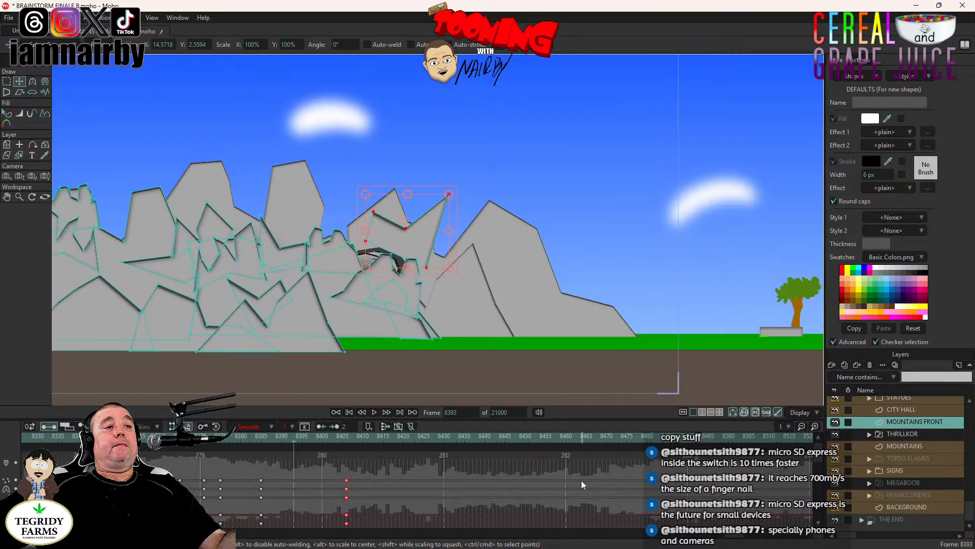
- At frame 8441, drop the pointed rock onto the brown ground near the right-hand tree and rotate it clockwise
{"action": "left_click", "coordinate": [490, 439]}
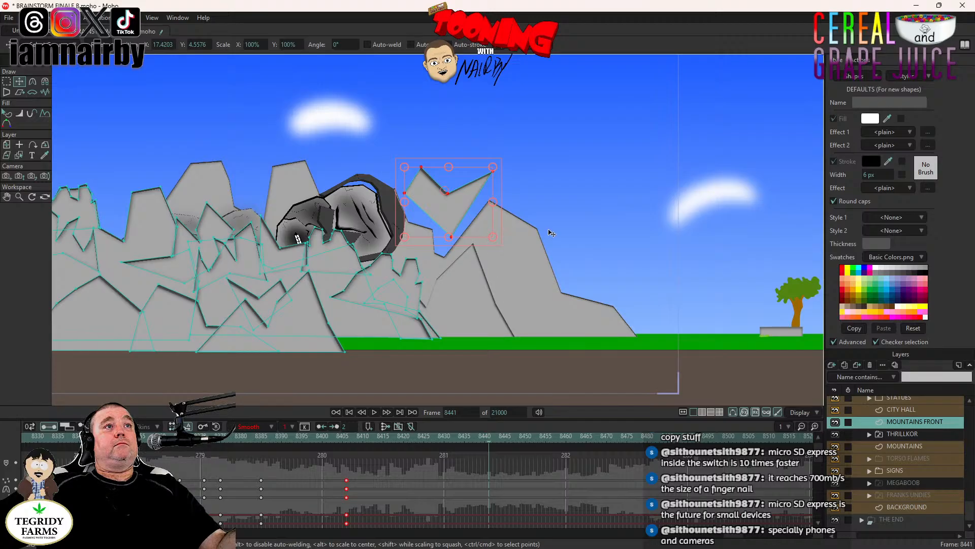
{"action": "left_click_drag", "start_coordinate": [569, 228], "coordinate": [826, 389]}
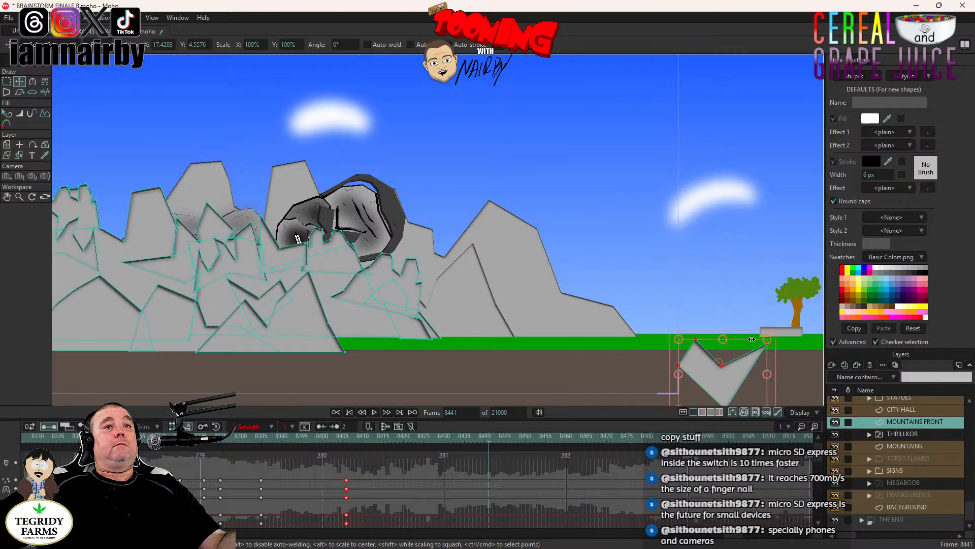
{"action": "left_click_drag", "start_coordinate": [712, 373], "coordinate": [728, 374]}
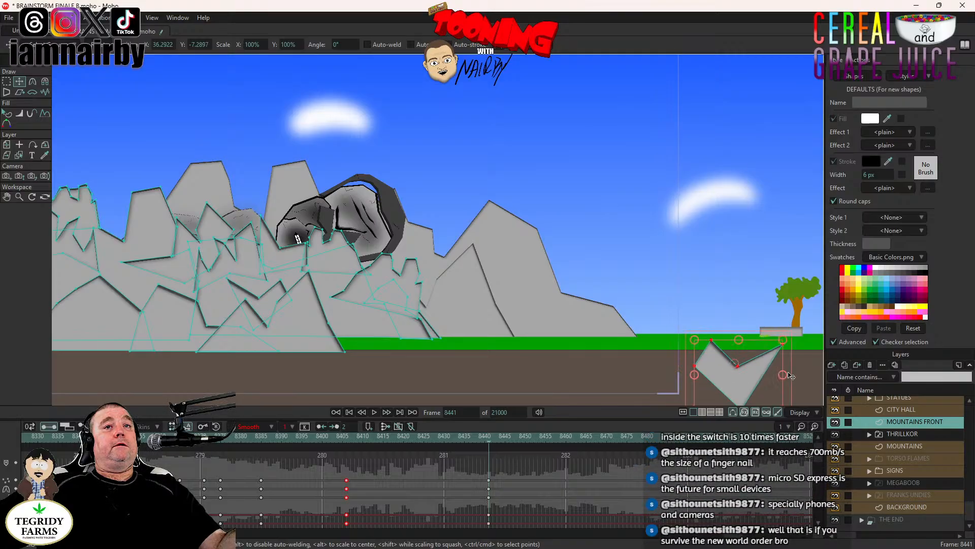
{"action": "left_click_drag", "start_coordinate": [790, 363], "coordinate": [765, 469]}
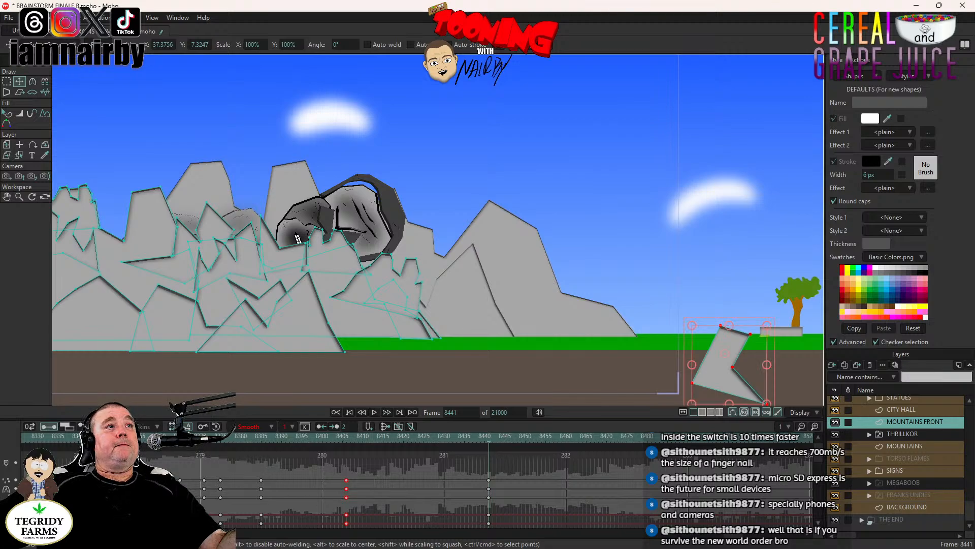
- Play the animation from frame 8367 to review the pointed rock's lift and fall
{"action": "left_click", "coordinate": [188, 434]}
{"action": "left_click_drag", "start_coordinate": [363, 321], "coordinate": [501, 312]}
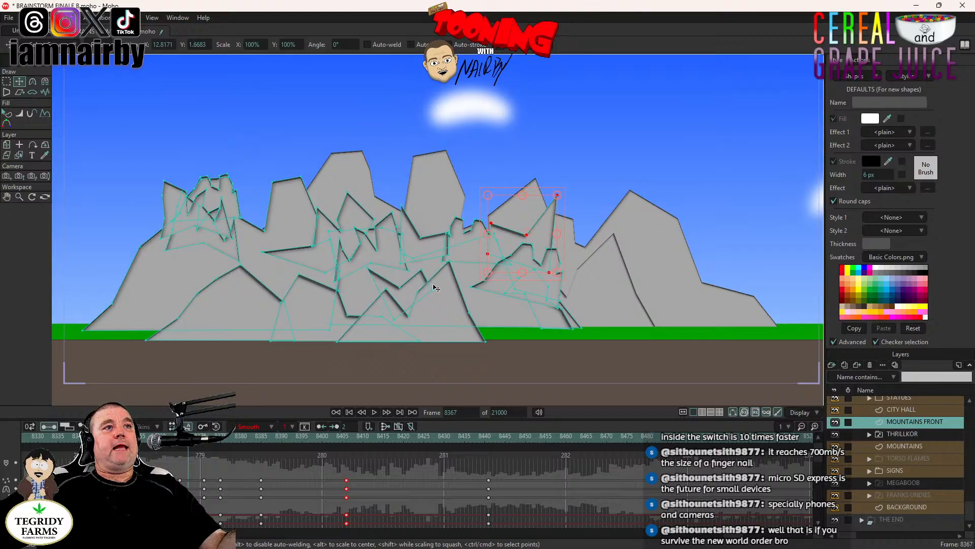
{"action": "left_click_drag", "start_coordinate": [479, 235], "coordinate": [465, 251]}
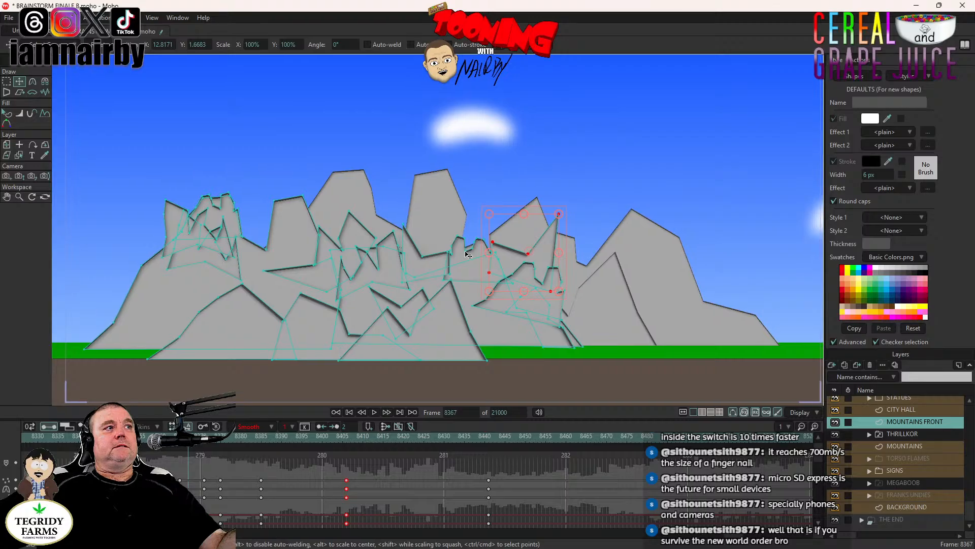
{"action": "left_click", "coordinate": [376, 414]}
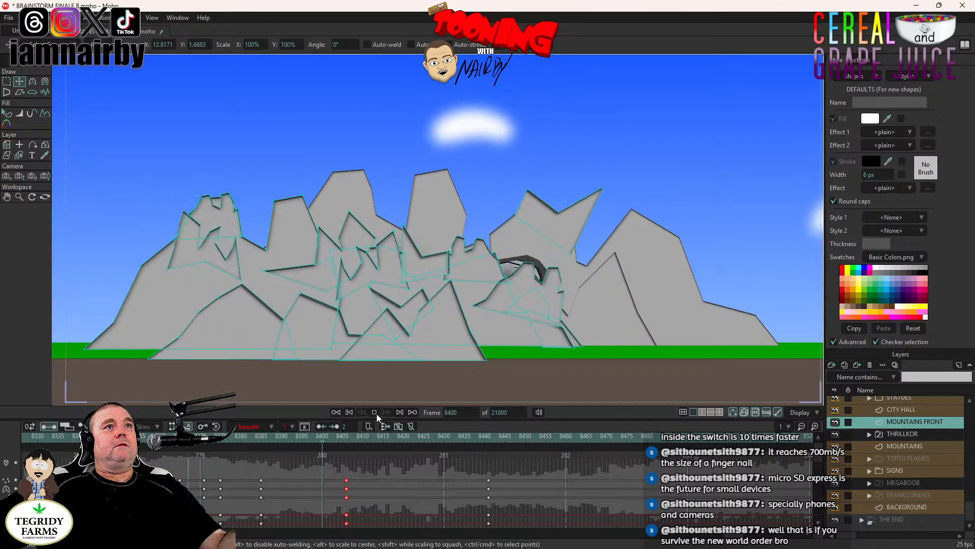
{"action": "left_click", "coordinate": [378, 415]}
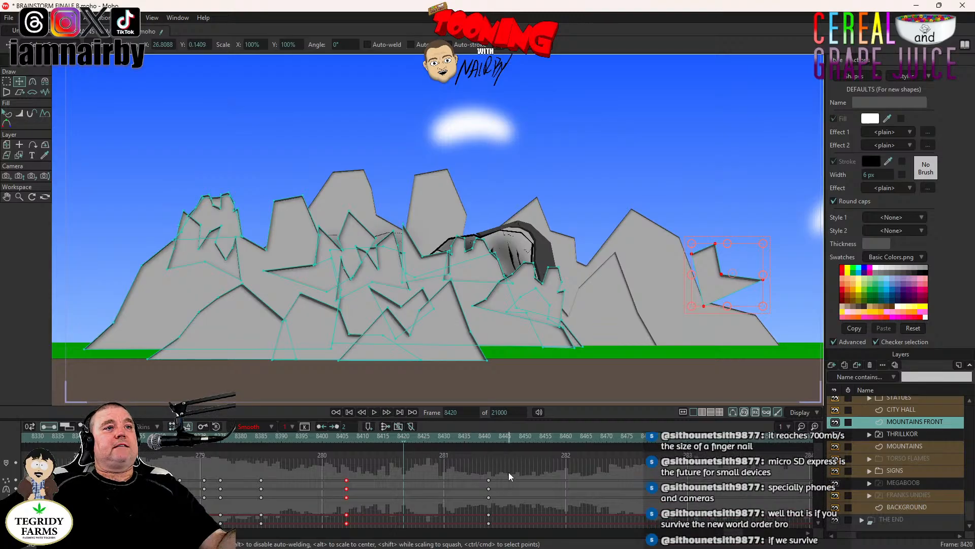
- Move the pointed rock's landing keyframes earlier to frame 8429 and play the fall again
{"action": "left_click_drag", "start_coordinate": [509, 472], "coordinate": [486, 538]}
{"action": "left_click_drag", "start_coordinate": [489, 489], "coordinate": [440, 491]}
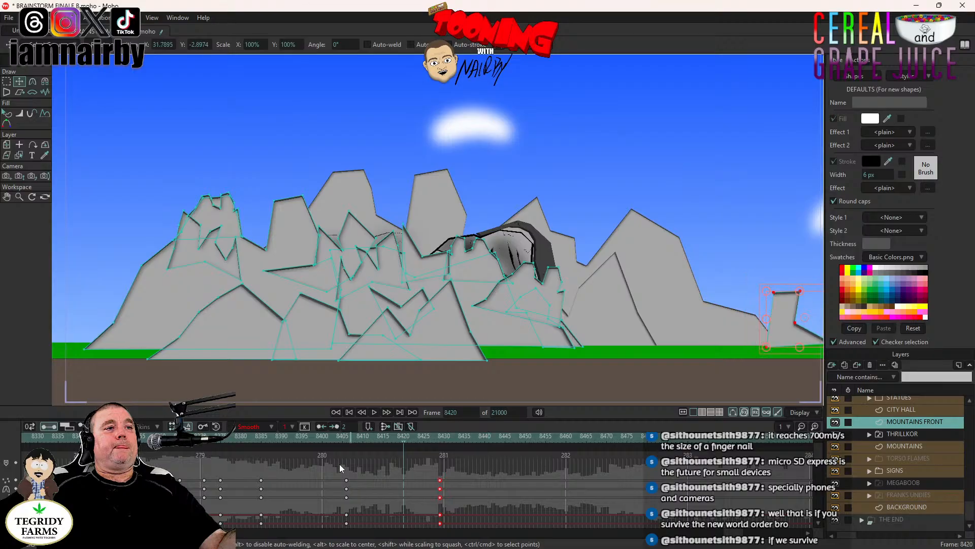
{"action": "left_click", "coordinate": [374, 413]}
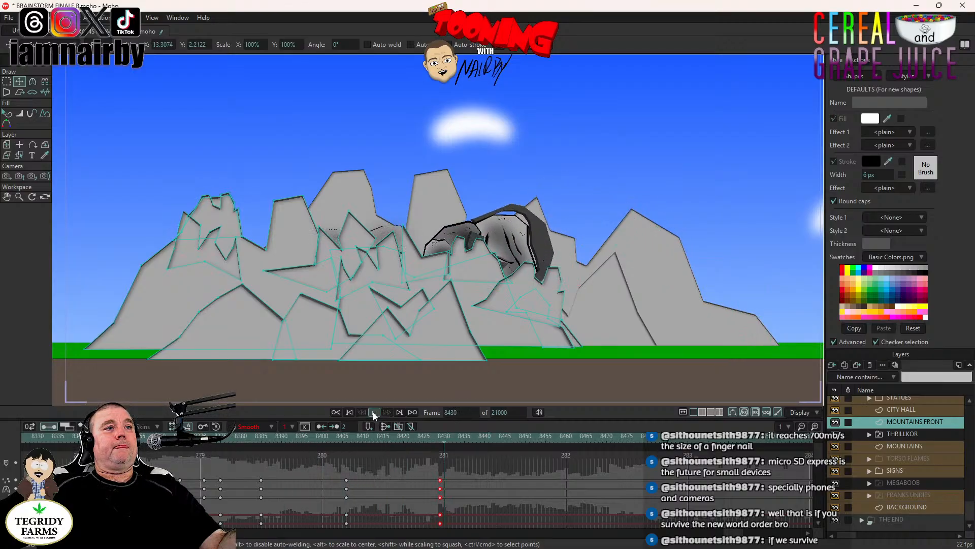
- At frame 8429, rotate the landed pointed rock counterclockwise on the brown ground near the tree
{"action": "left_click", "coordinate": [441, 438]}
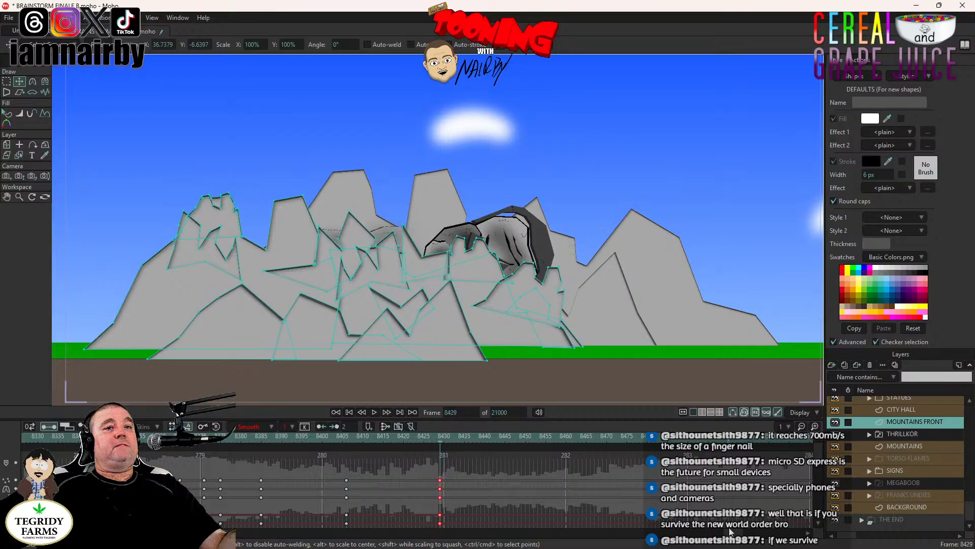
{"action": "scroll", "coordinate": [730, 531], "scroll_direction": "left", "scroll_amount": 5}
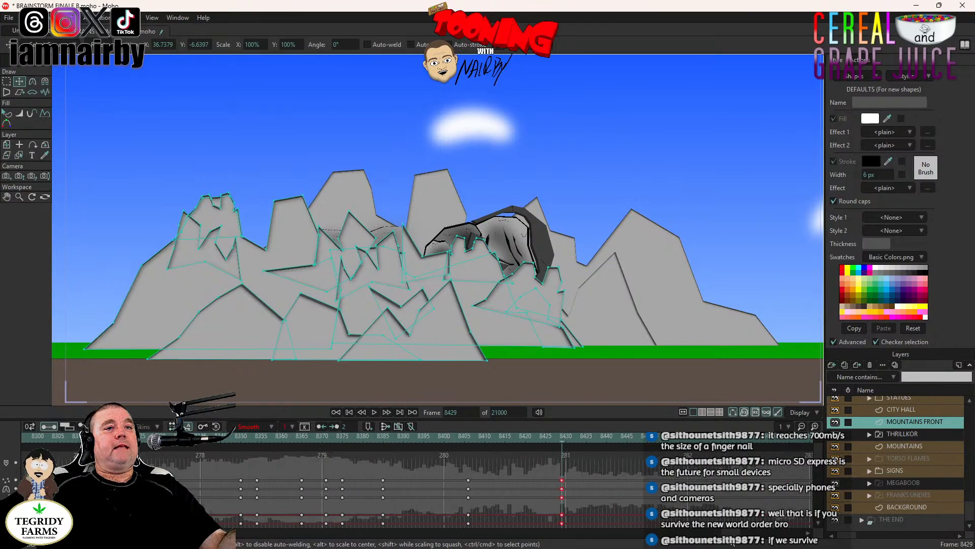
{"action": "left_click_drag", "start_coordinate": [678, 348], "coordinate": [435, 275]}
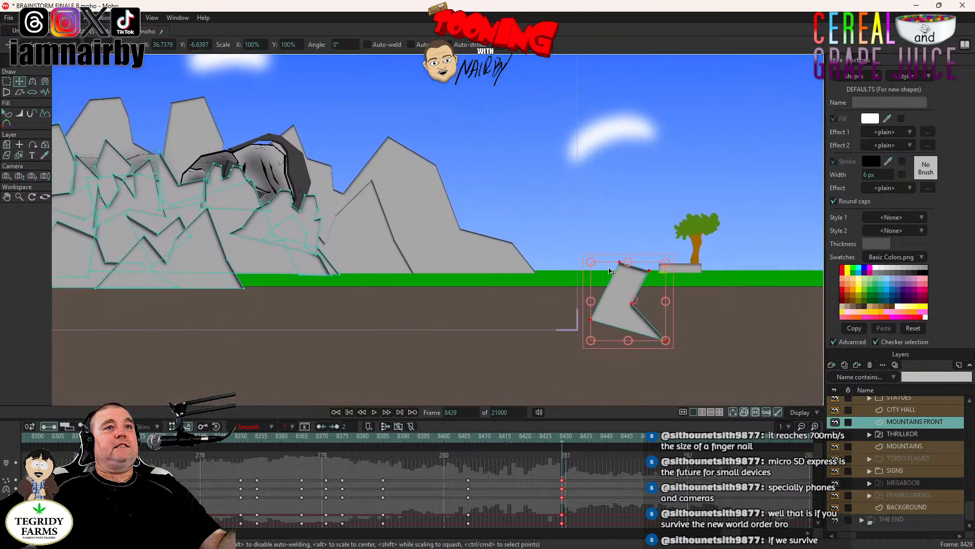
{"action": "left_click_drag", "start_coordinate": [673, 290], "coordinate": [663, 221]}
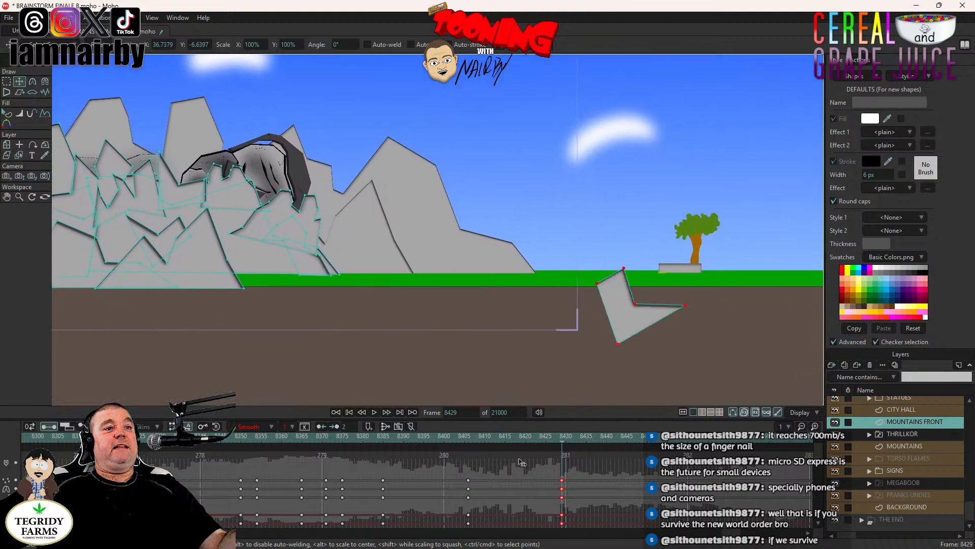
- Play the animation from frame 8368 to check the pointed rock's tumble and landing
{"action": "left_click", "coordinate": [314, 442]}
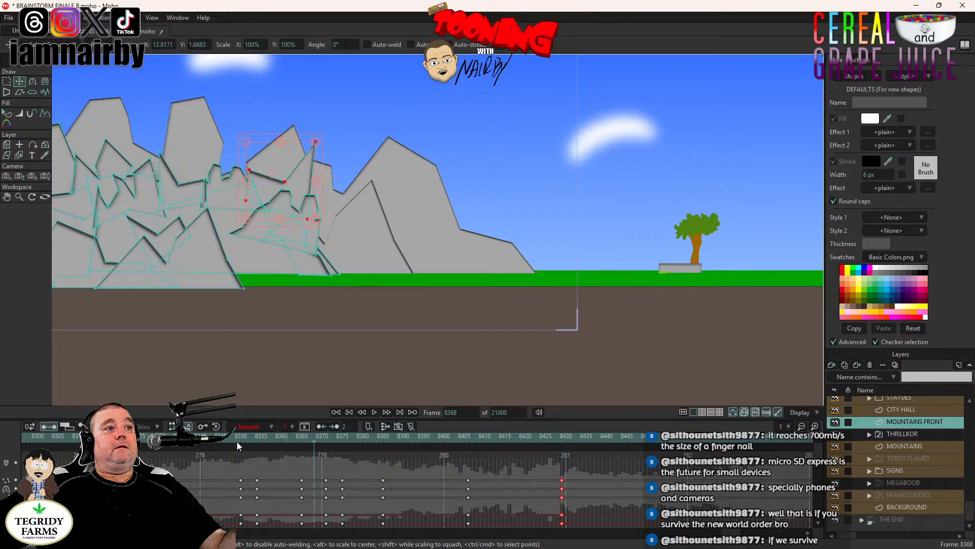
{"action": "left_click", "coordinate": [374, 412]}
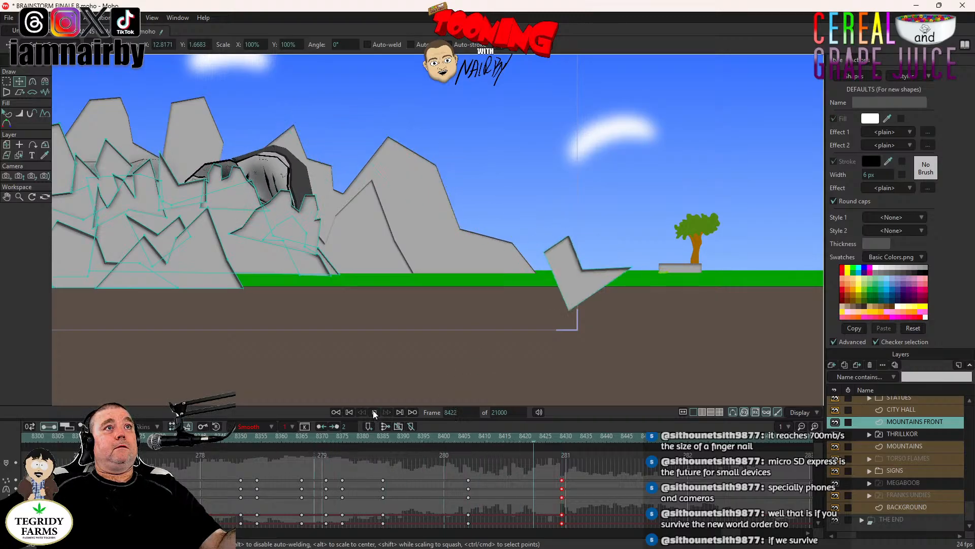
{"action": "left_click", "coordinate": [374, 412]}
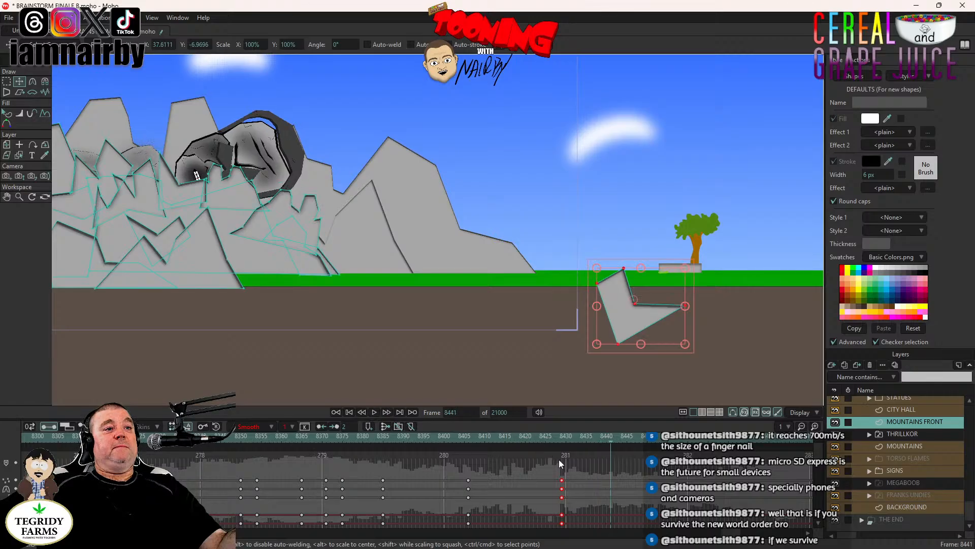
- Move the pointed rock's landing keyframes to about frame 8419 and replay its fall from frame 8372
{"action": "left_click_drag", "start_coordinate": [562, 484], "coordinate": [522, 484]}
{"action": "left_click", "coordinate": [330, 440]}
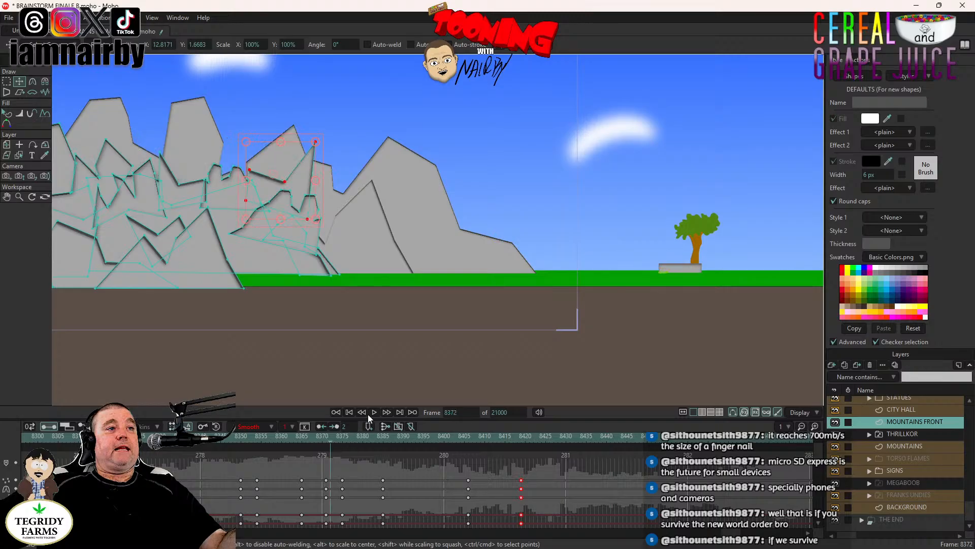
{"action": "left_click", "coordinate": [374, 412]}
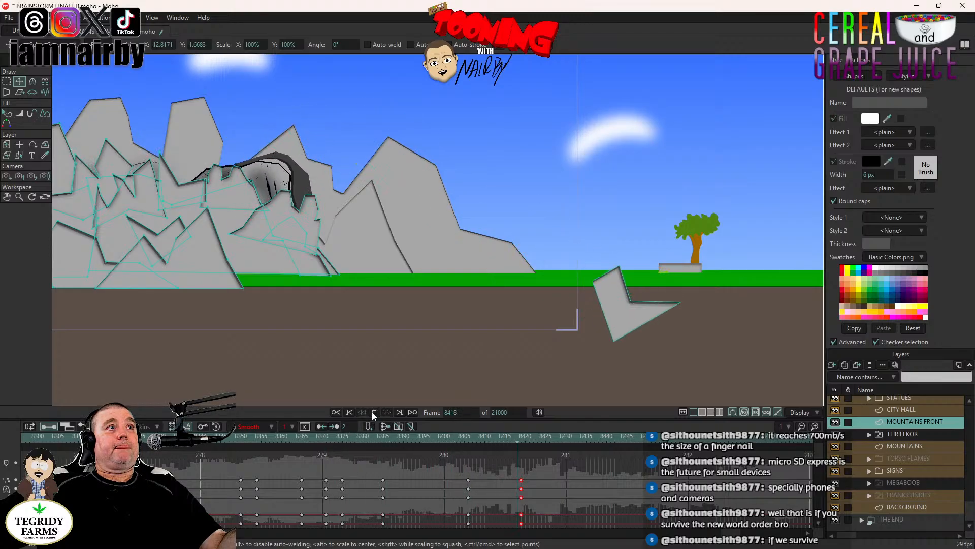
{"action": "left_click", "coordinate": [373, 412]}
- Save the BRAINSTORM FINALE 8 project
{"action": "scroll", "coordinate": [405, 295], "scroll_direction": "down", "scroll_amount": 3}
{"action": "left_click_drag", "start_coordinate": [404, 295], "coordinate": [638, 331]}
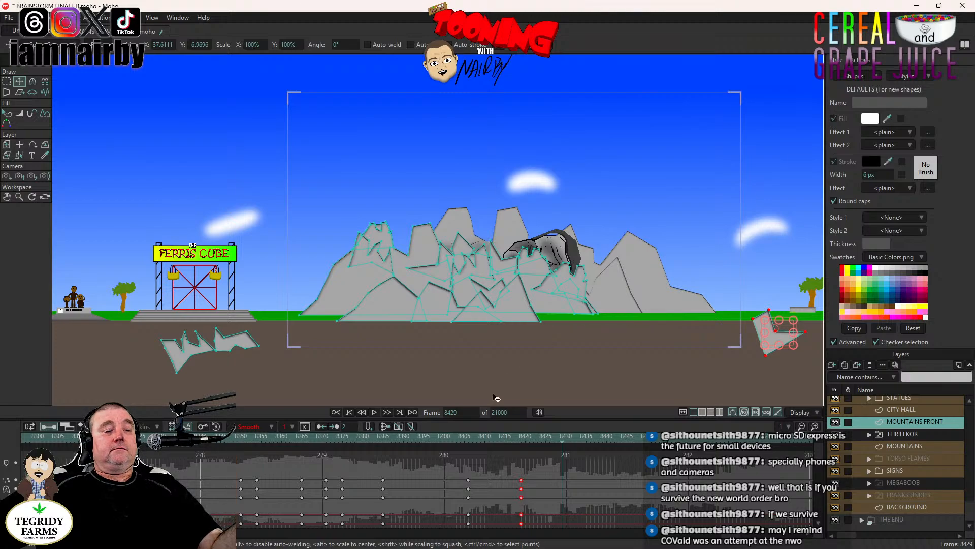
{"action": "key", "text": "ctrl+s"}
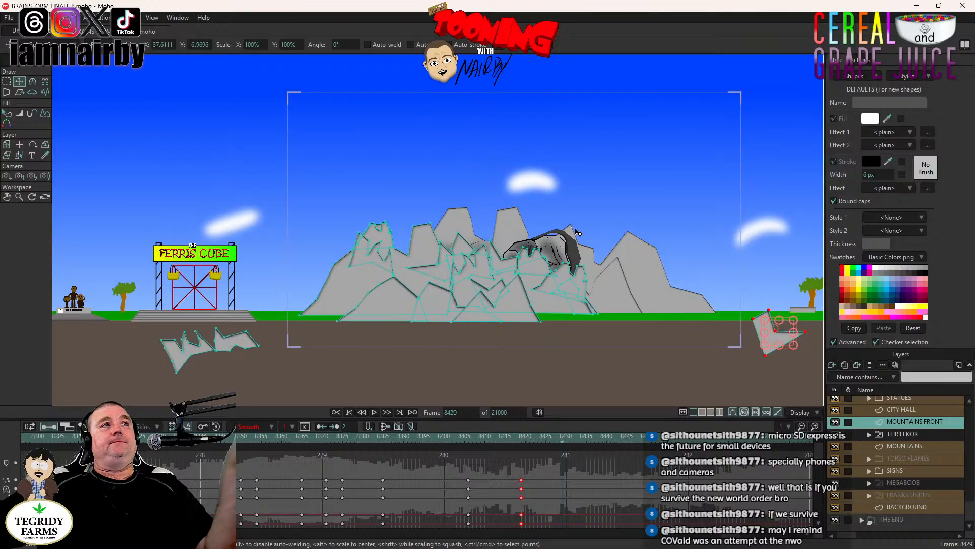
- Play from frame 8332 to review the rock falls together with THRILLKOR's rise, stopping at frame 8513
{"action": "scroll", "coordinate": [577, 232], "scroll_direction": "up", "scroll_amount": 3}
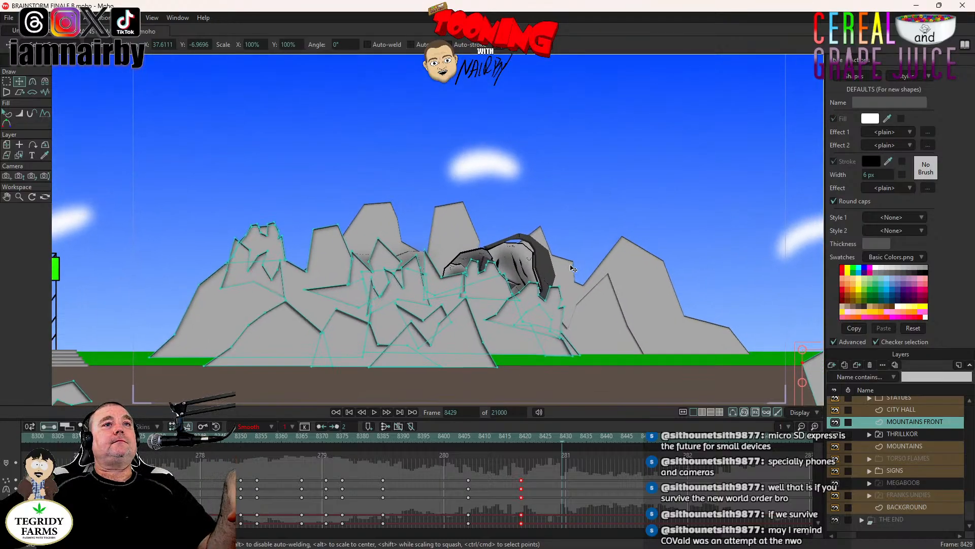
{"action": "scroll", "coordinate": [572, 268], "scroll_direction": "up", "scroll_amount": 1}
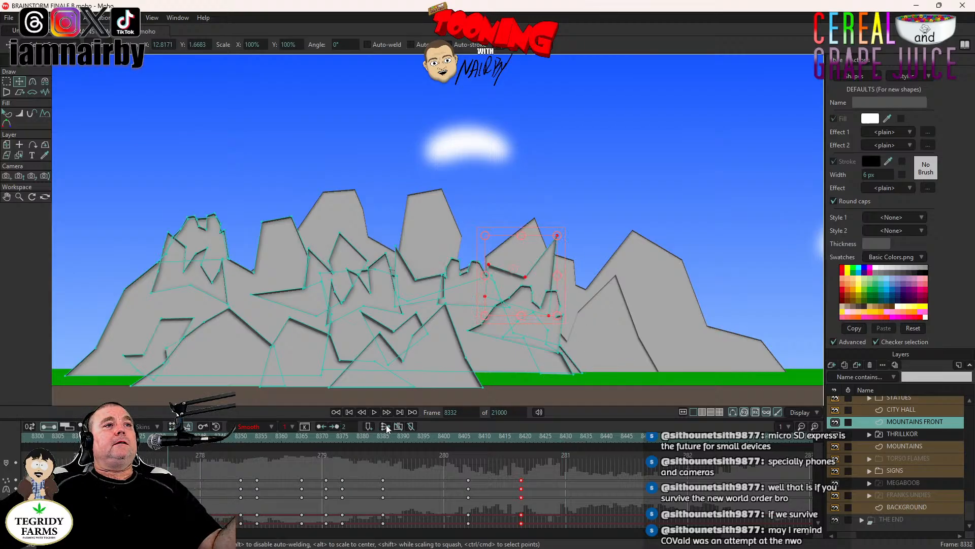
{"action": "left_click", "coordinate": [374, 412]}
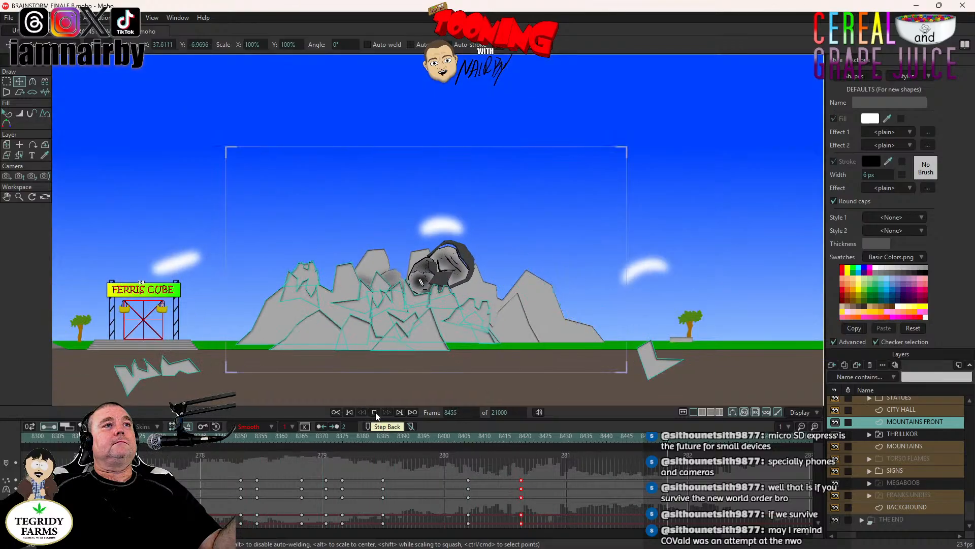
{"action": "left_click", "coordinate": [376, 412]}
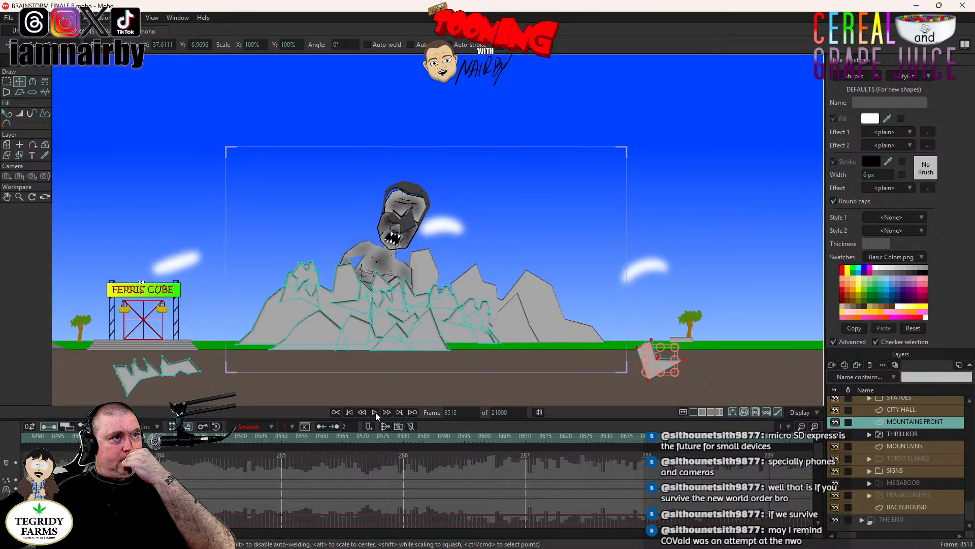
- Go back along the timeline to frame 8295, ahead of the front mountains' rock-fall keyframes
{"action": "scroll", "coordinate": [741, 535], "scroll_direction": "up", "scroll_amount": 3}
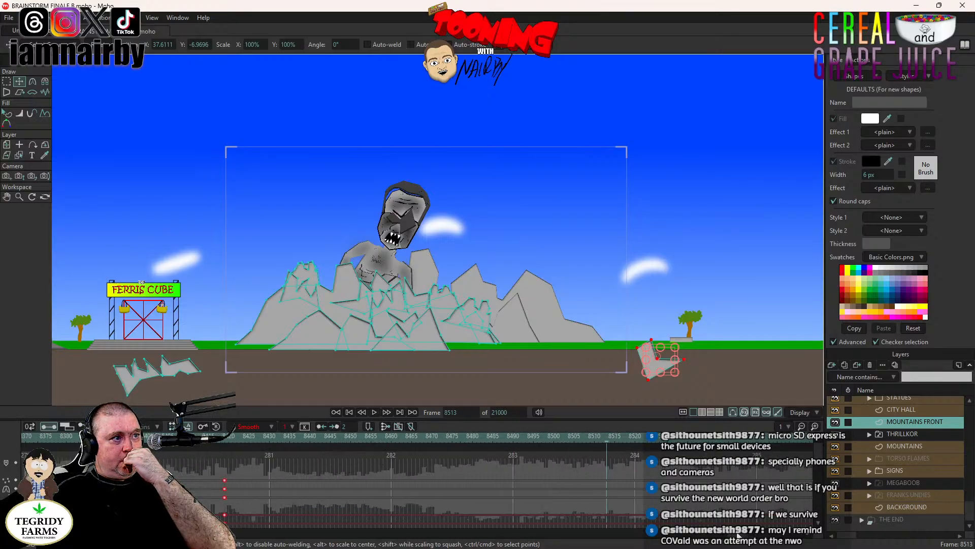
{"action": "scroll", "coordinate": [738, 535], "scroll_direction": "up", "scroll_amount": 2}
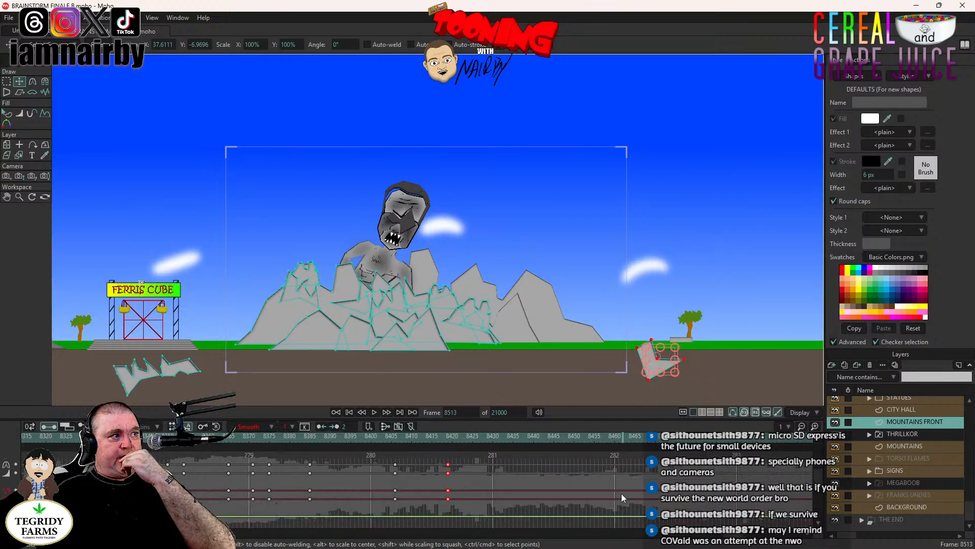
{"action": "scroll", "coordinate": [685, 495], "scroll_direction": "down", "scroll_amount": 2}
{"action": "scroll", "coordinate": [727, 536], "scroll_direction": "up", "scroll_amount": 2}
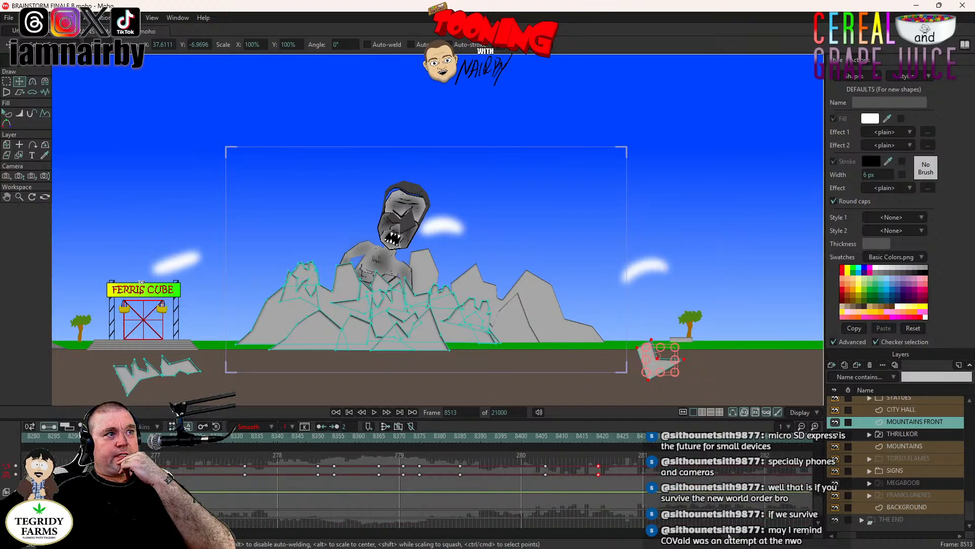
{"action": "left_click", "coordinate": [320, 437]}
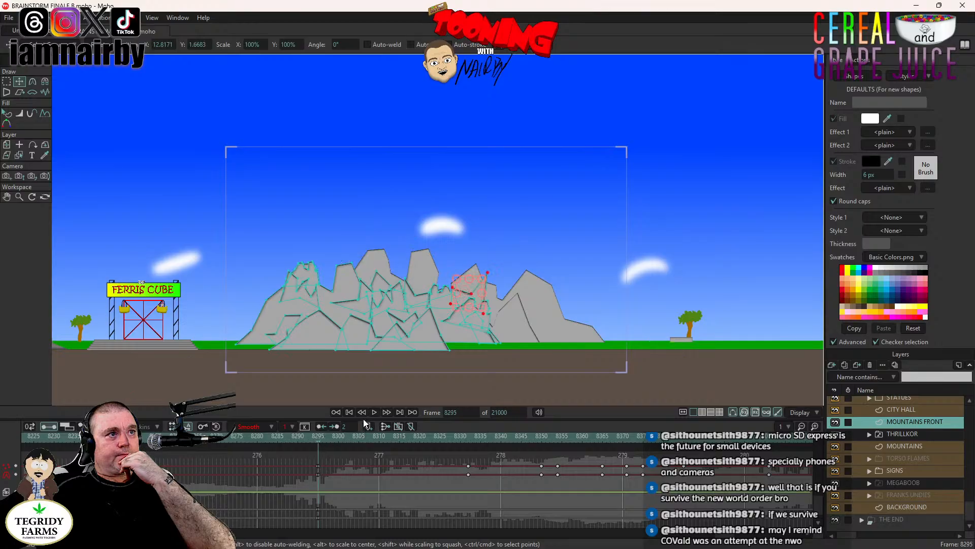
- Preview the first rock fall from frames 8295 and 8317, and add a camera tracking keyframe at frame 8328
{"action": "left_click", "coordinate": [374, 412]}
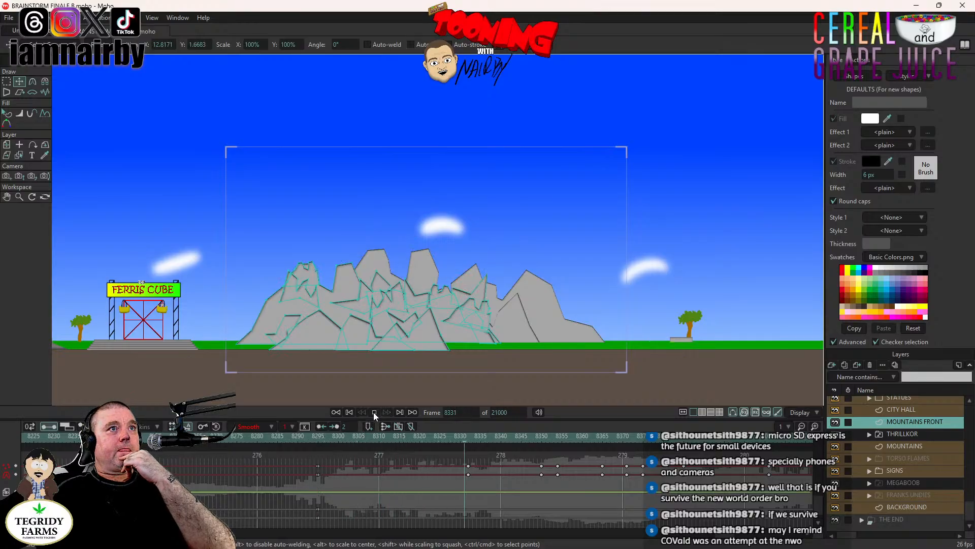
{"action": "left_click", "coordinate": [374, 412]}
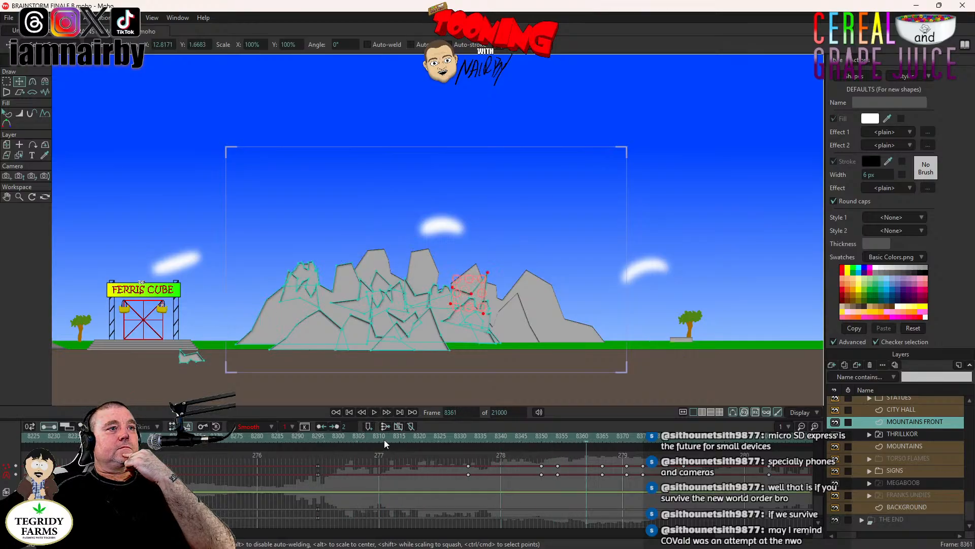
{"action": "left_click", "coordinate": [407, 437]}
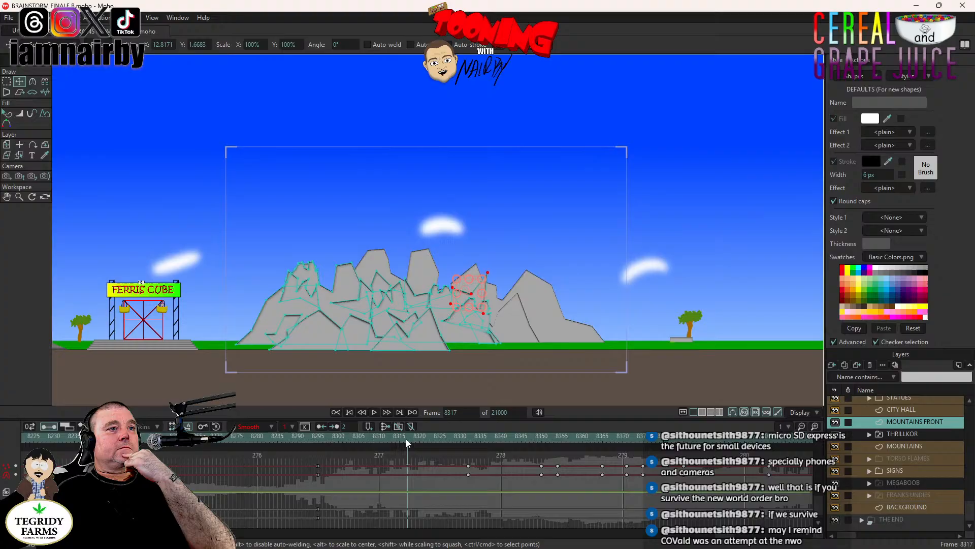
{"action": "left_click", "coordinate": [374, 412]}
{"action": "left_click", "coordinate": [373, 411]}
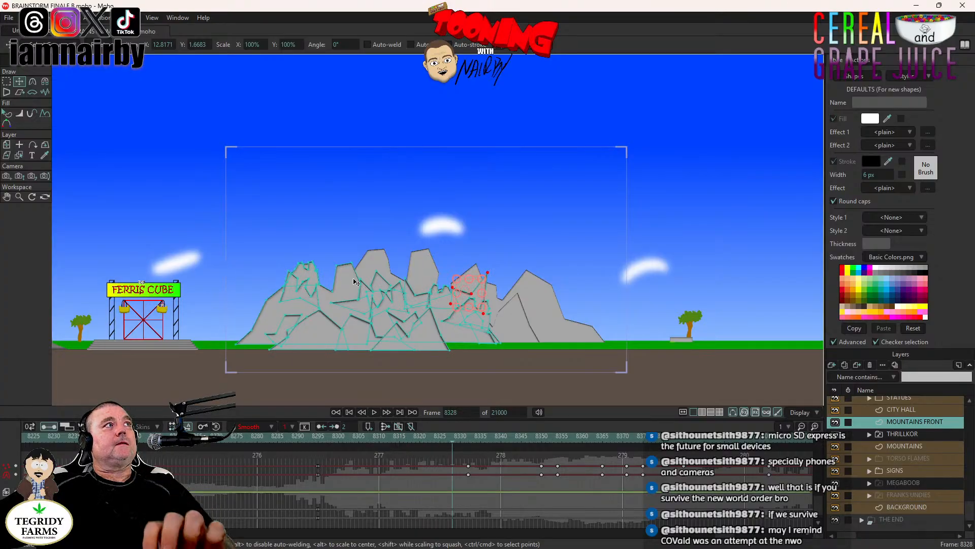
{"action": "left_click", "coordinate": [6, 176]}
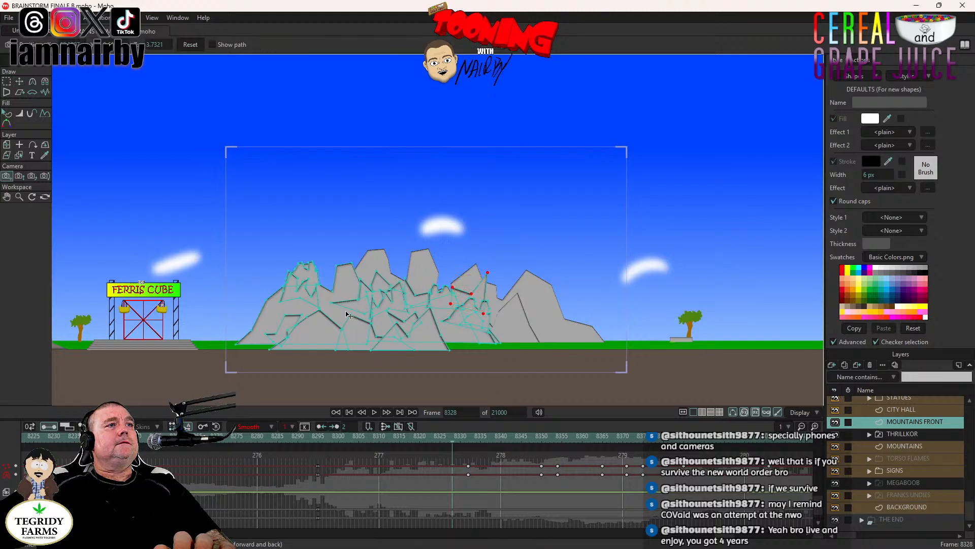
{"action": "left_click", "coordinate": [477, 364]}
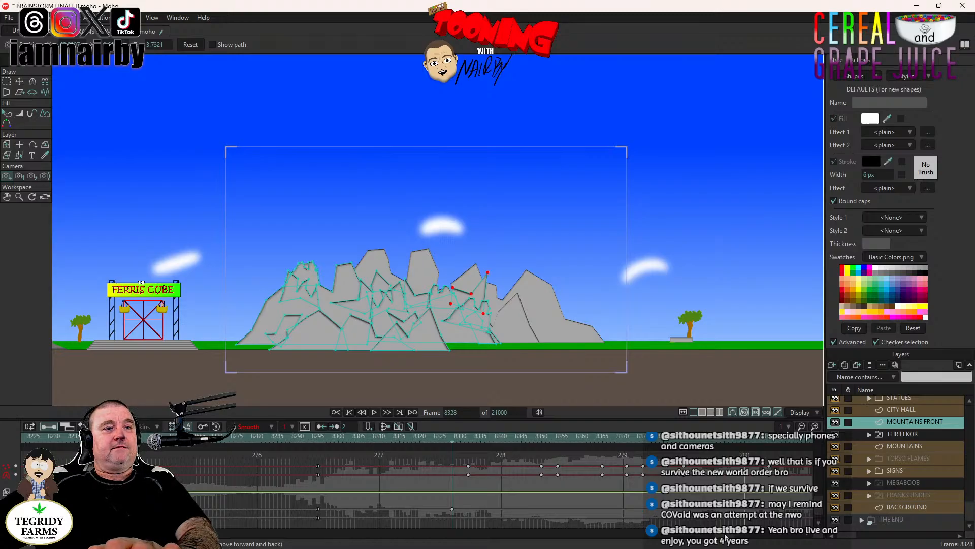
- Replay the scene from frame 8295 past the new camera keyframe, stopping at frame 8334
{"action": "scroll", "coordinate": [726, 537], "scroll_direction": "left", "scroll_amount": 5}
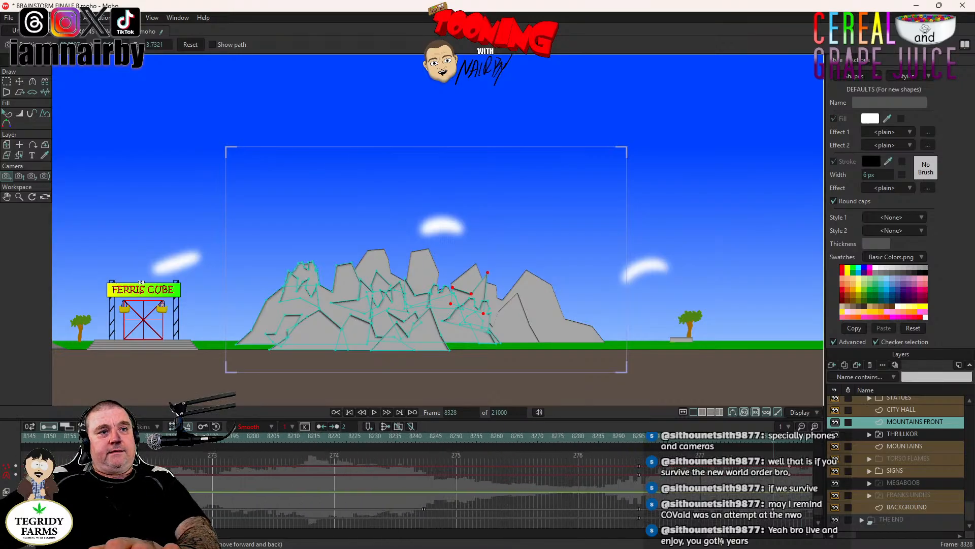
{"action": "scroll", "coordinate": [721, 541], "scroll_direction": "right", "scroll_amount": 5}
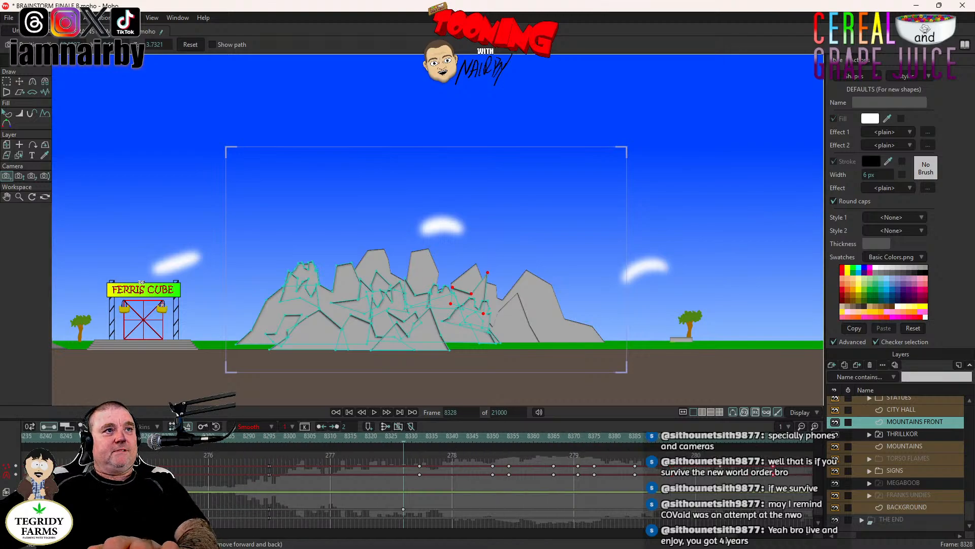
{"action": "left_click", "coordinate": [268, 439]}
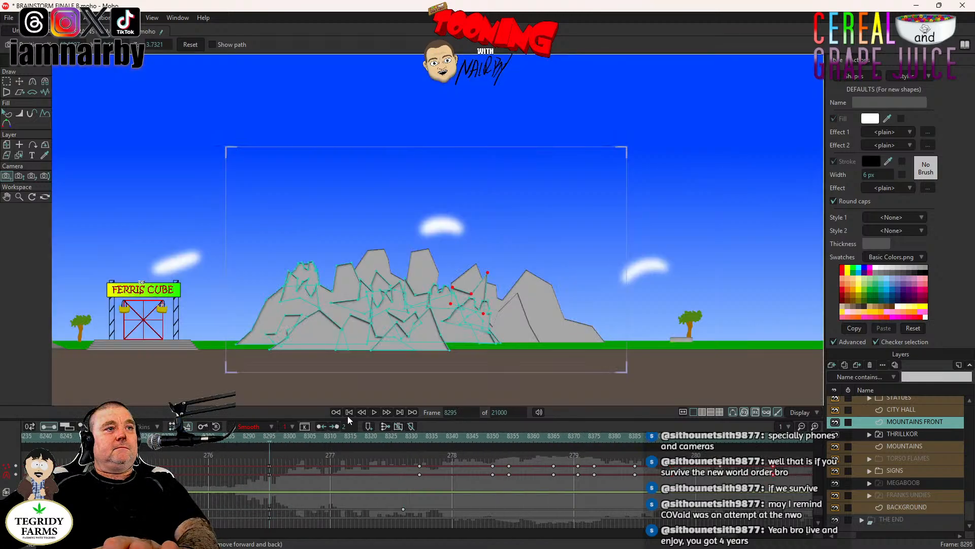
{"action": "left_click", "coordinate": [374, 410]}
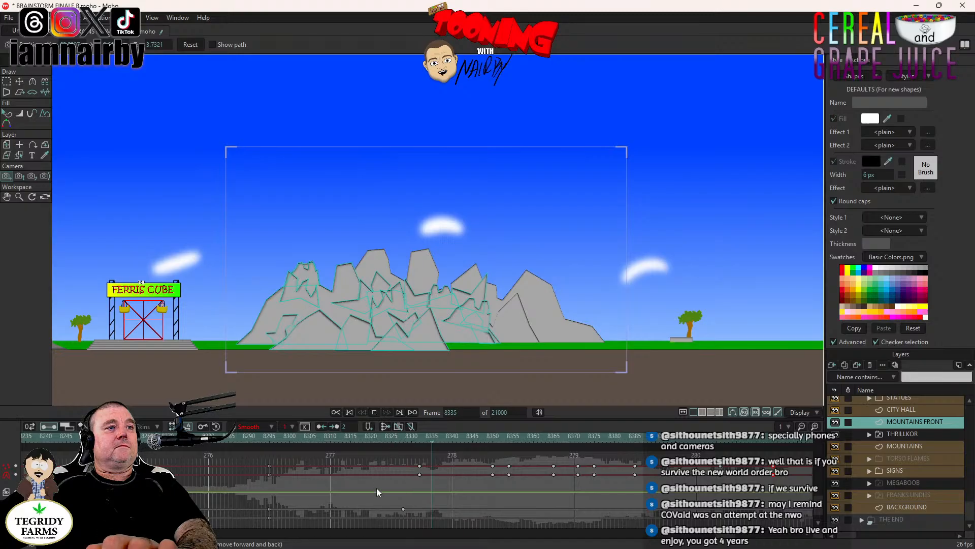
{"action": "left_click", "coordinate": [375, 412]}
- Check the Noisy interpolation settings of the earlier camera keyframe at frame 8180
{"action": "left_click_drag", "start_coordinate": [728, 537], "coordinate": [716, 536]}
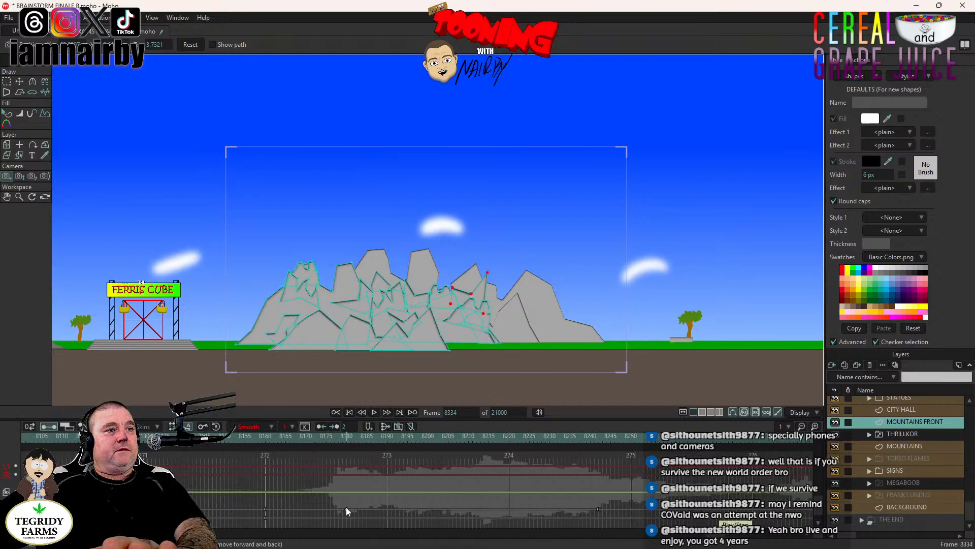
{"action": "right_click", "coordinate": [346, 509]}
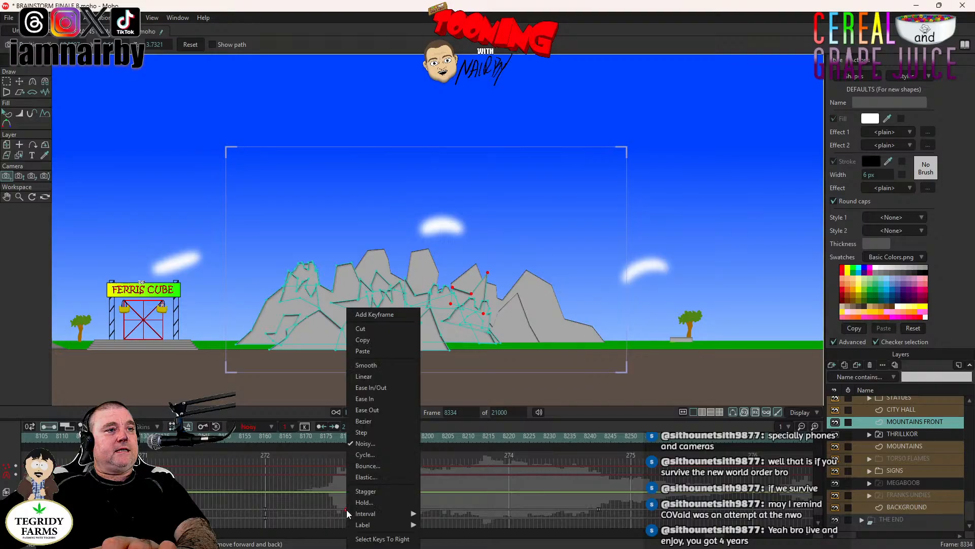
{"action": "left_click", "coordinate": [364, 445]}
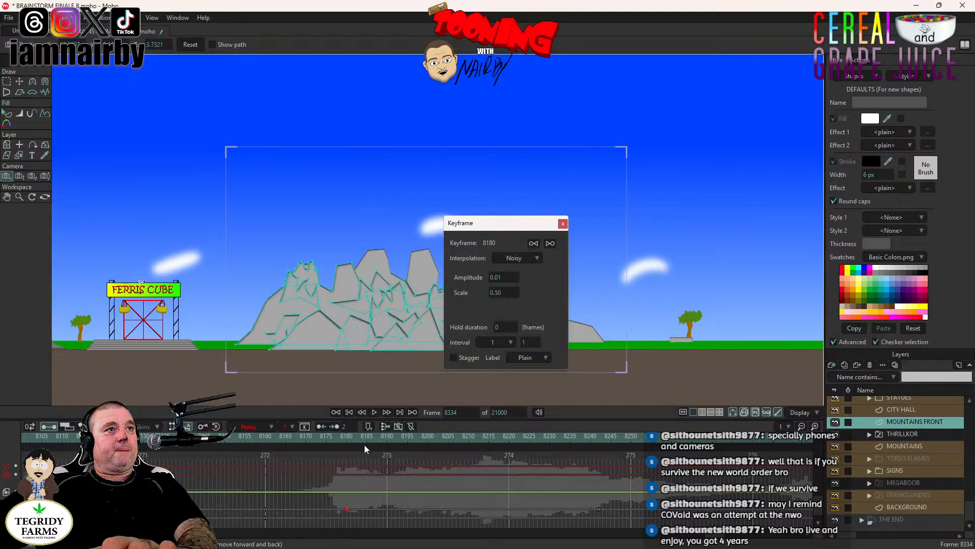
{"action": "left_click", "coordinate": [565, 225]}
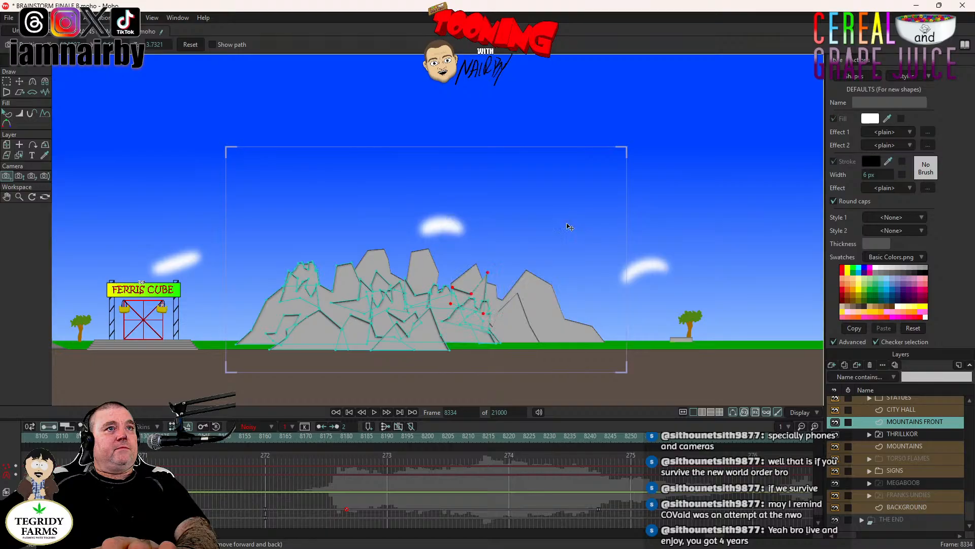
- Change the camera keyframe at frame 8328 to Noisy interpolation with an amplitude of 0.01
{"action": "left_click_drag", "start_coordinate": [721, 543], "coordinate": [726, 542]}
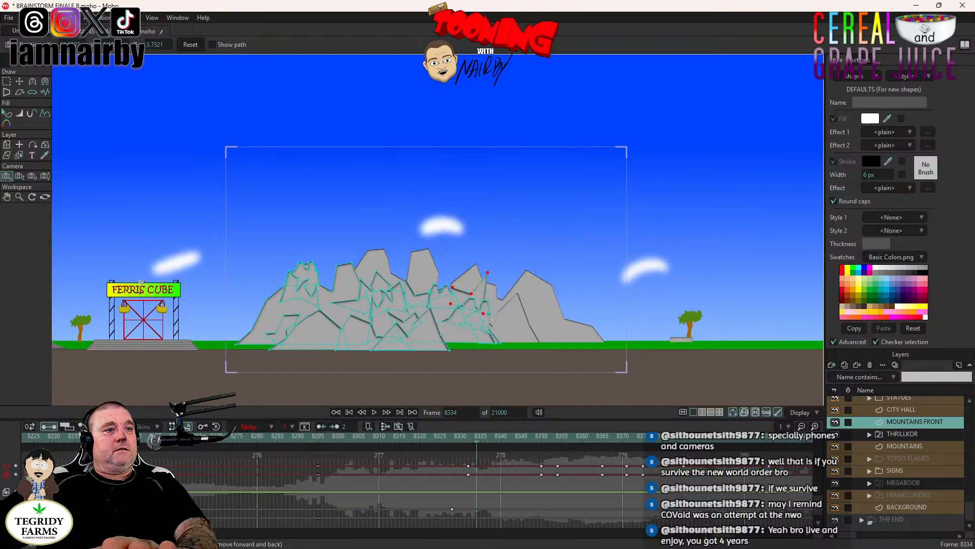
{"action": "right_click", "coordinate": [452, 509]}
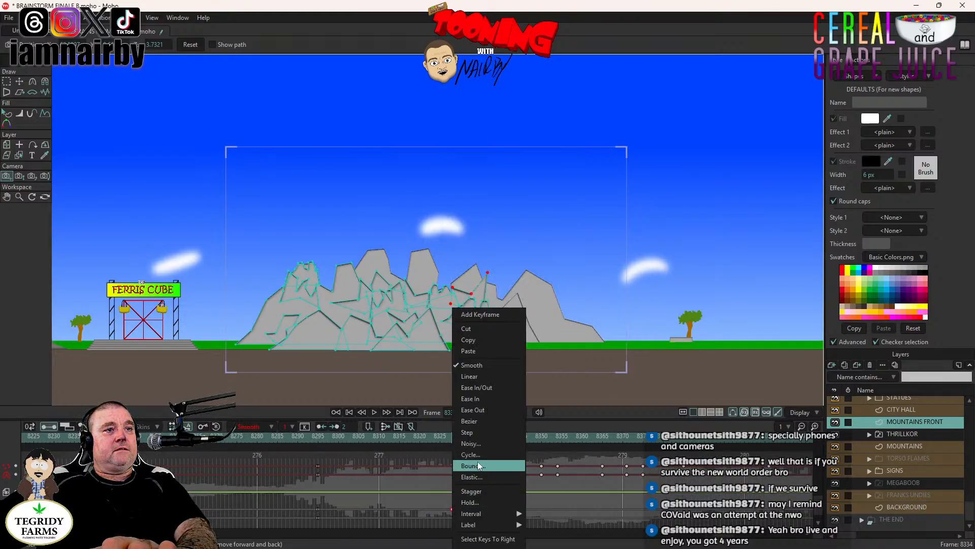
{"action": "left_click", "coordinate": [471, 444]}
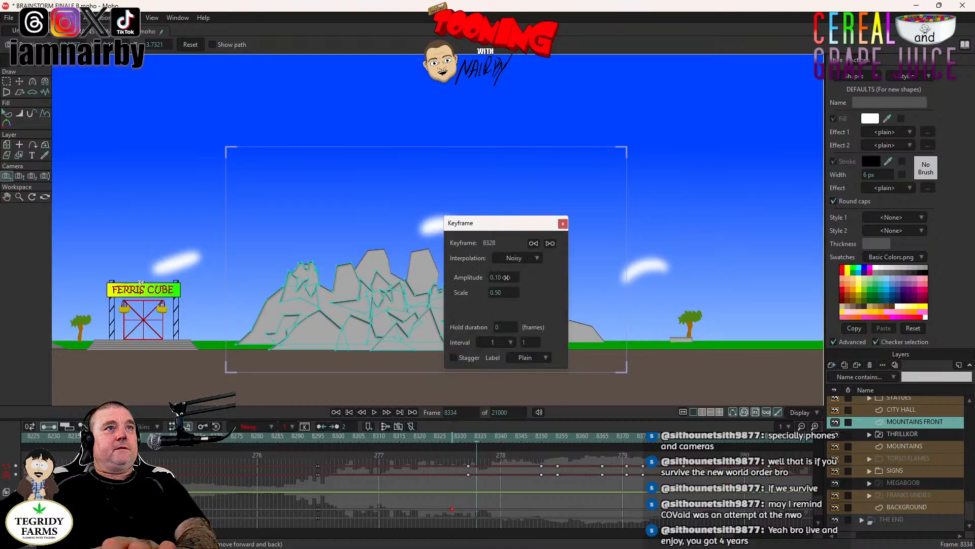
{"action": "left_click", "coordinate": [503, 279]}
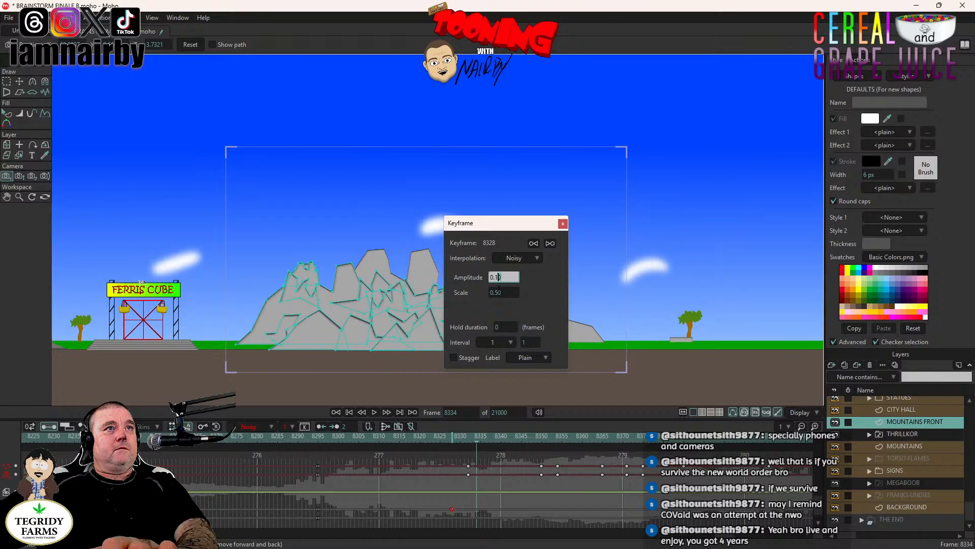
{"action": "key", "text": "BackSpace"}
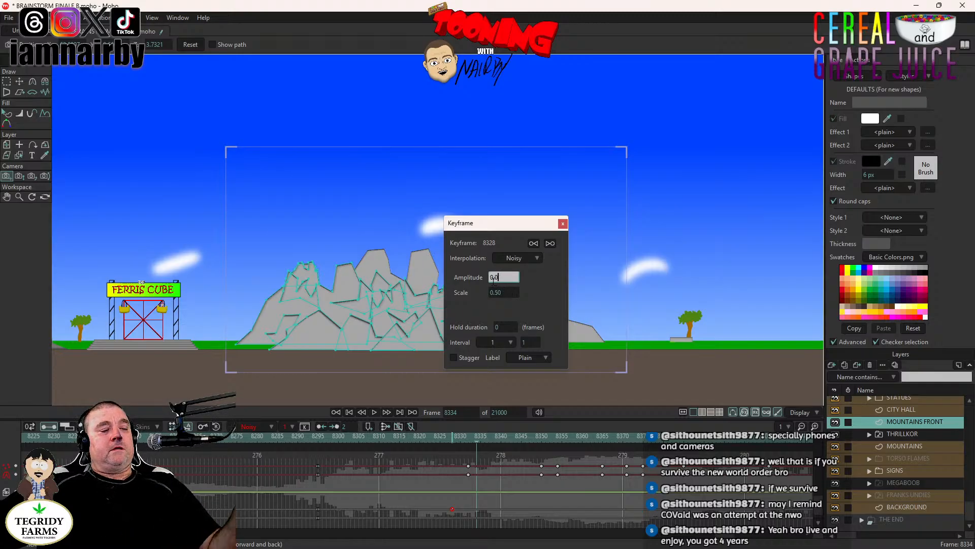
{"action": "type", "text": "1"}
{"action": "key", "text": "Tab"}
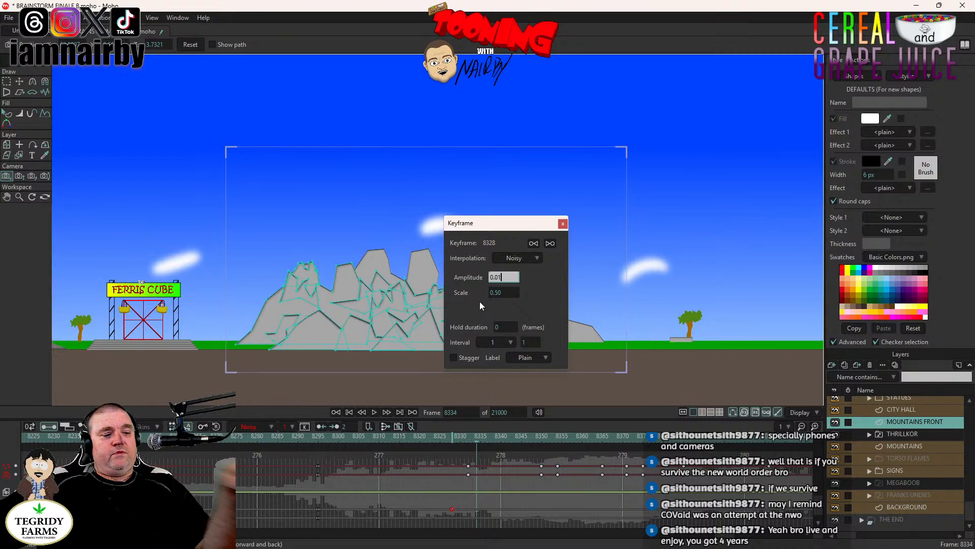
{"action": "left_click", "coordinate": [562, 223]}
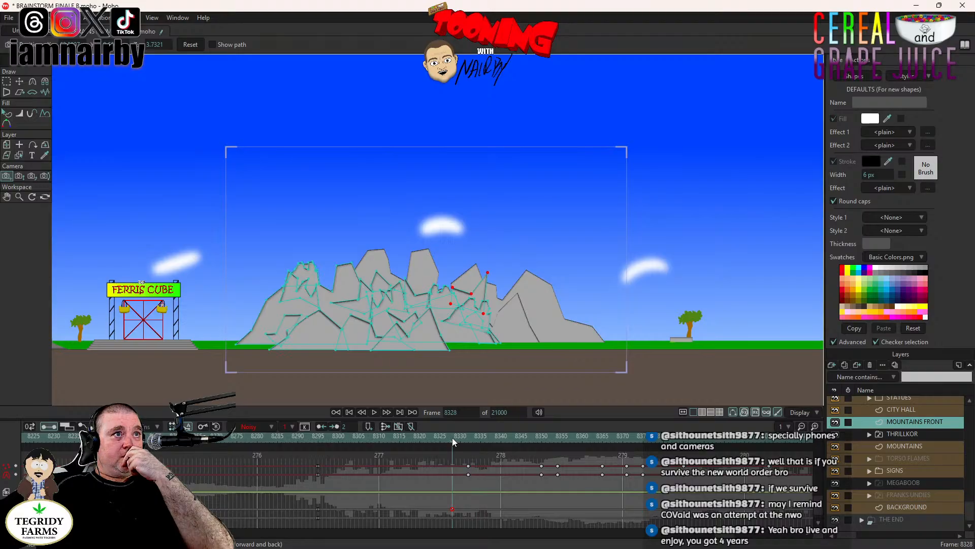
- Play from frame 8328 to review the camera shake during the rock falls and THRILLKOR's rise, stopping at frame 8488
{"action": "left_click", "coordinate": [374, 412]}
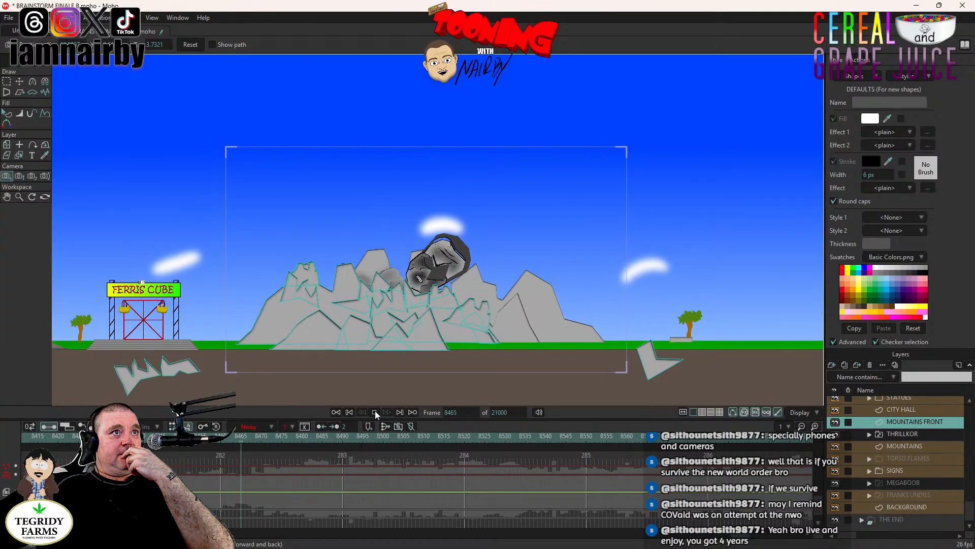
{"action": "left_click", "coordinate": [375, 410]}
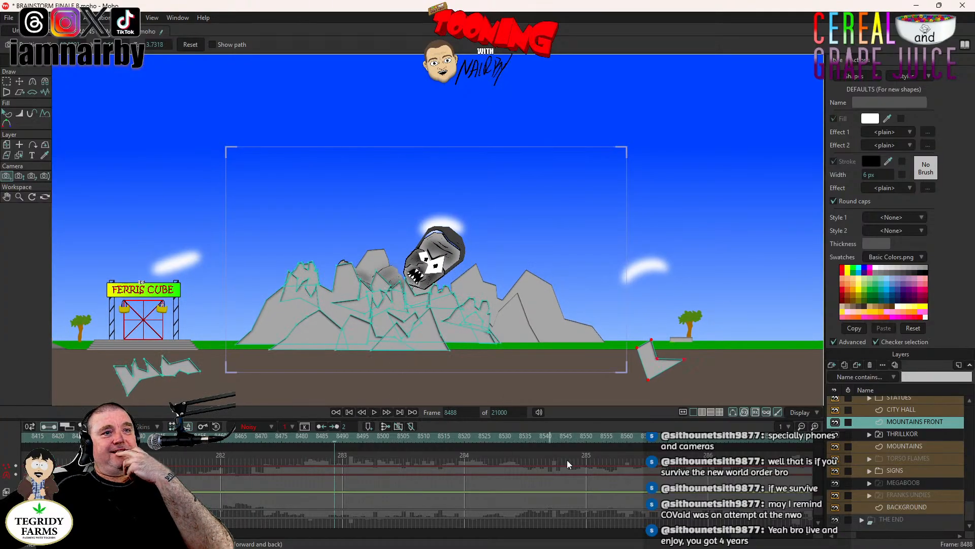
{"action": "scroll", "coordinate": [743, 534], "scroll_direction": "up", "scroll_amount": 3}
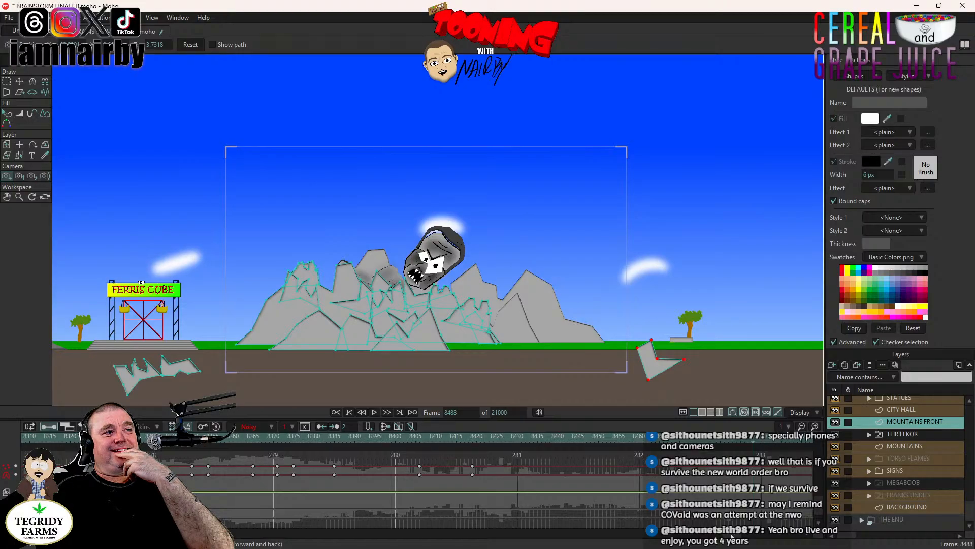
{"action": "scroll", "coordinate": [732, 537], "scroll_direction": "up", "scroll_amount": 2}
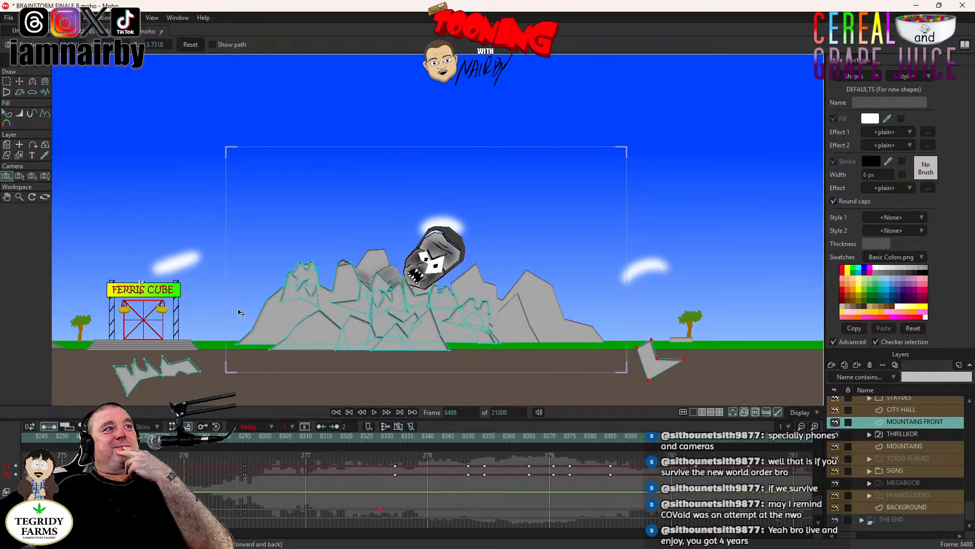
- Inspect the Ferris Cube up close and play the shake there from frame 8488 to 8531
{"action": "left_click_drag", "start_coordinate": [241, 313], "coordinate": [553, 313]}
{"action": "scroll", "coordinate": [442, 326], "scroll_direction": "up", "scroll_amount": 8}
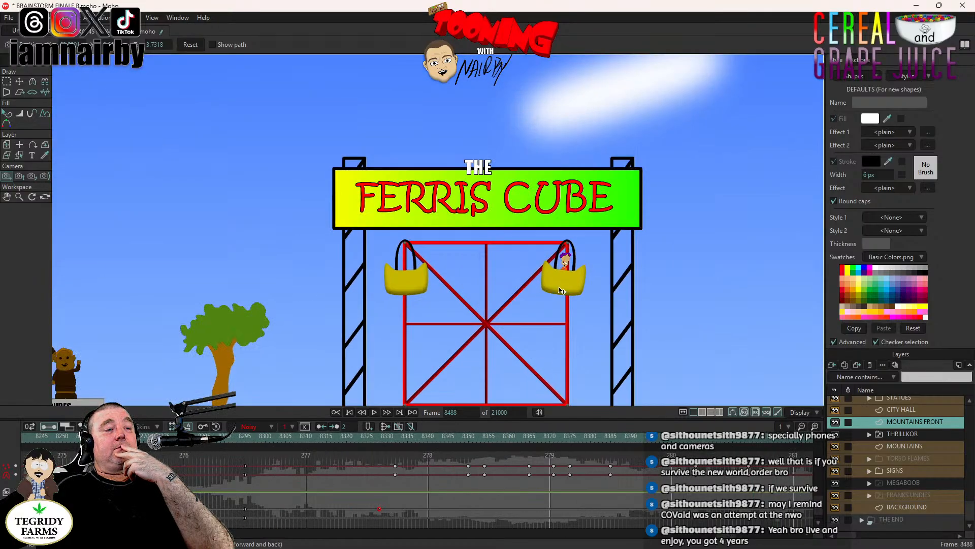
{"action": "left_click_drag", "start_coordinate": [522, 403], "coordinate": [475, 329]}
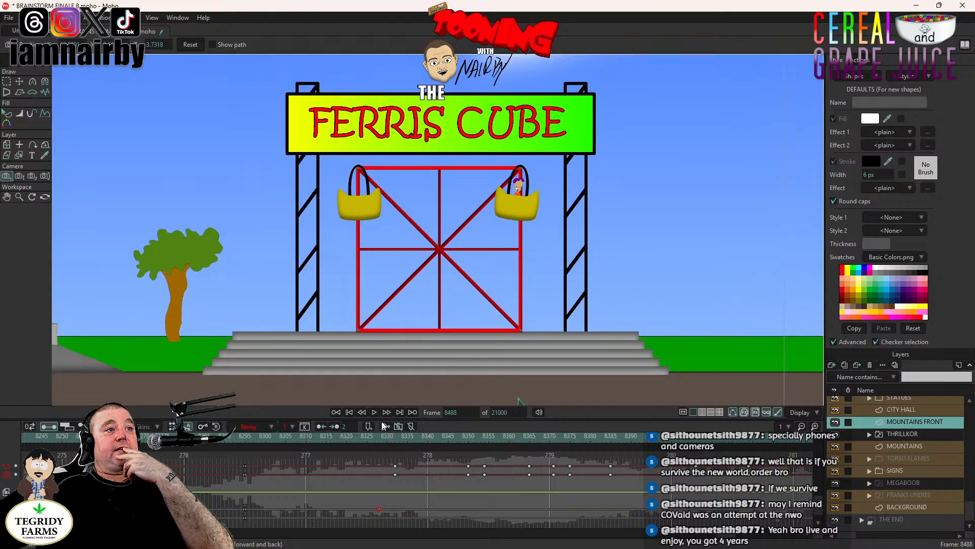
{"action": "left_click", "coordinate": [372, 411]}
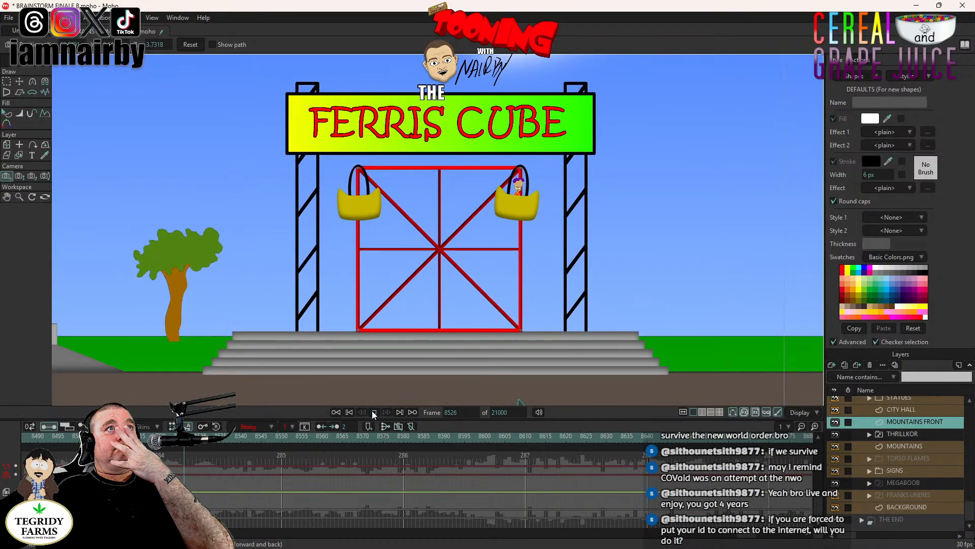
{"action": "left_click", "coordinate": [374, 412]}
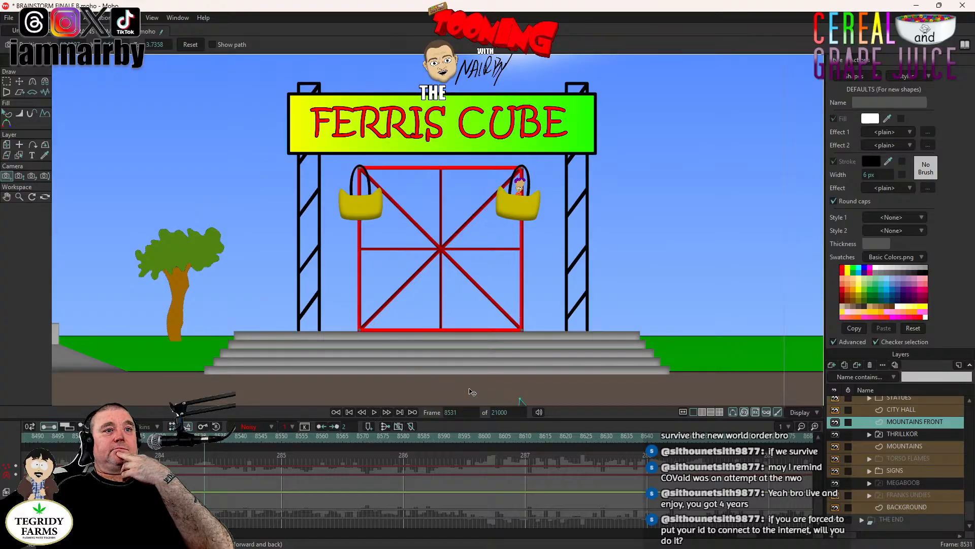
- Return to frame 8328, frame the front mountains and play the camera shake there, stopping at frame 8356
{"action": "scroll", "coordinate": [745, 539], "scroll_direction": "right", "scroll_amount": 5}
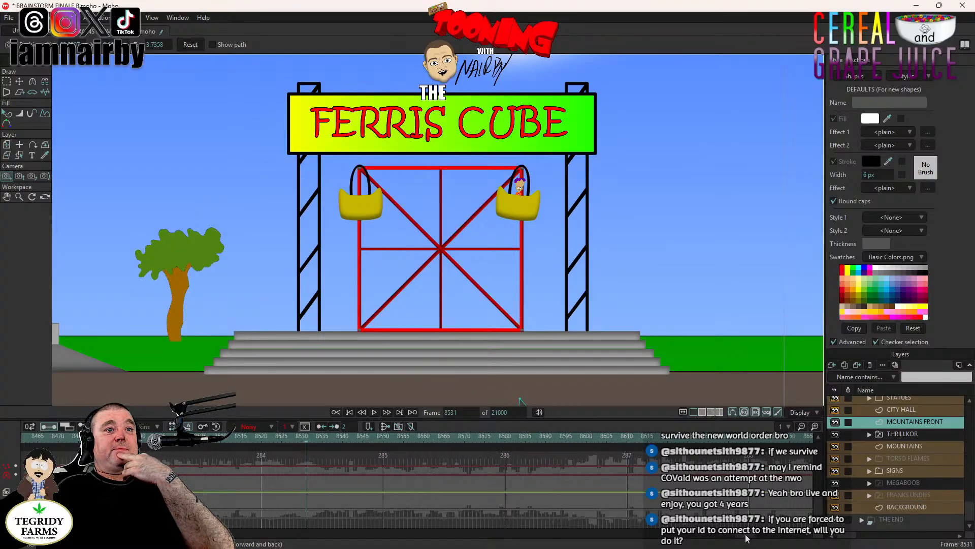
{"action": "scroll", "coordinate": [757, 537], "scroll_direction": "left", "scroll_amount": 12}
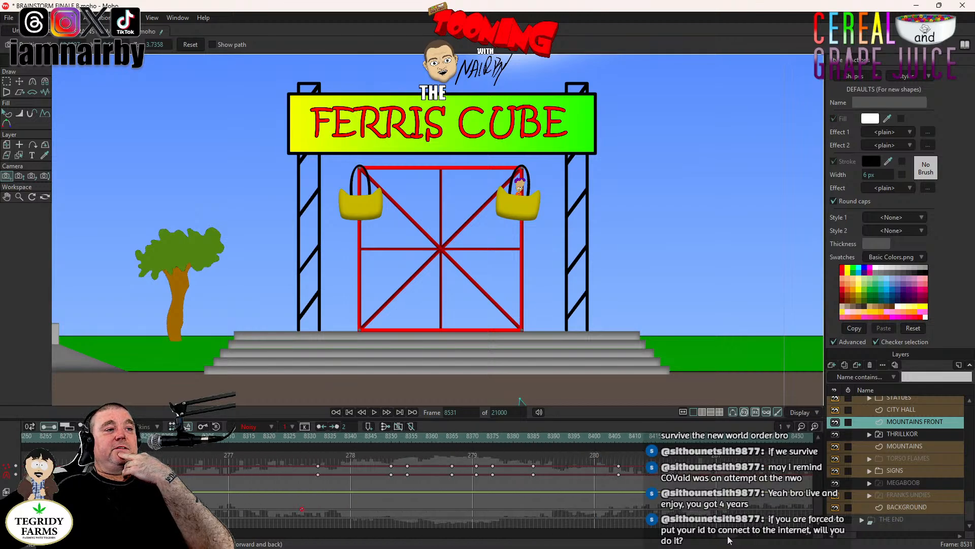
{"action": "left_click", "coordinate": [301, 441]}
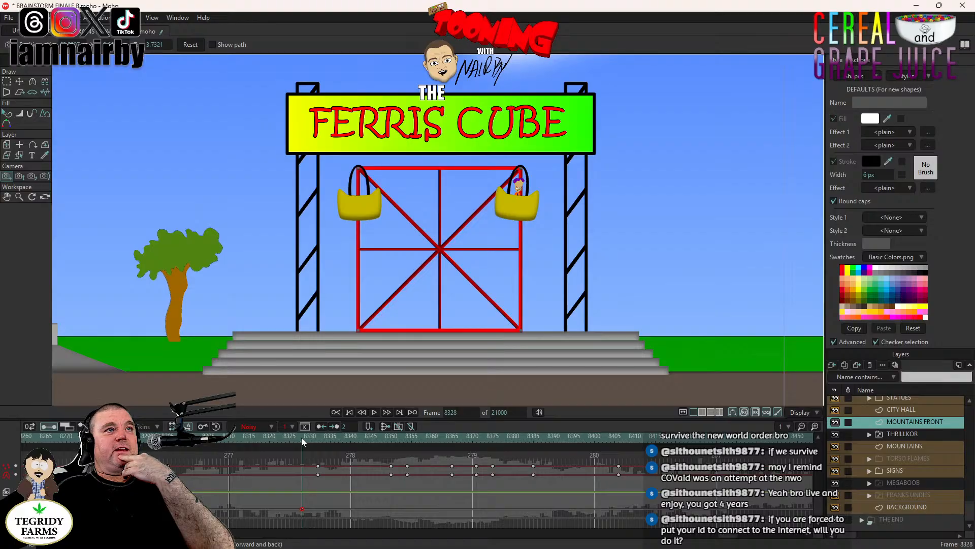
{"action": "scroll", "coordinate": [648, 293], "scroll_direction": "down", "scroll_amount": 4}
{"action": "left_click_drag", "start_coordinate": [647, 293], "coordinate": [107, 233]}
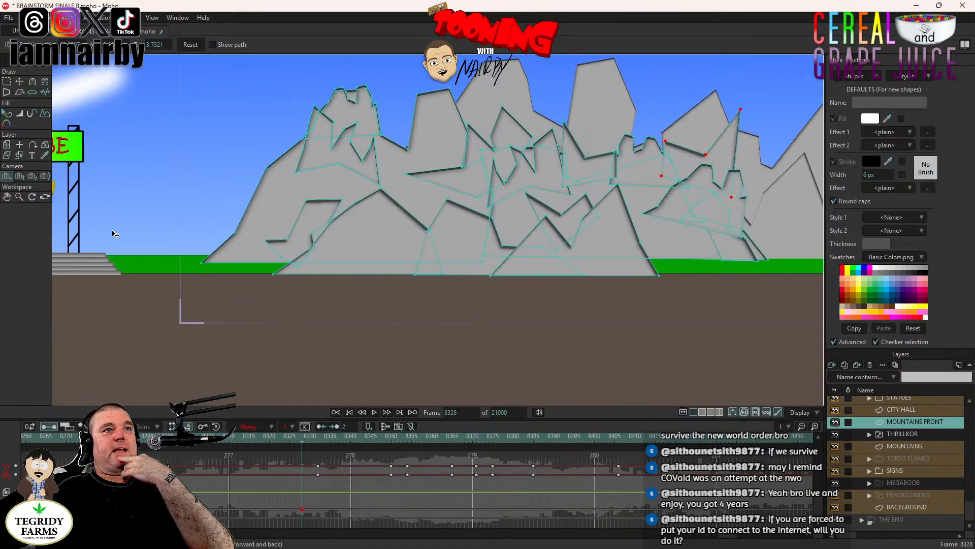
{"action": "left_click_drag", "start_coordinate": [435, 236], "coordinate": [289, 269]}
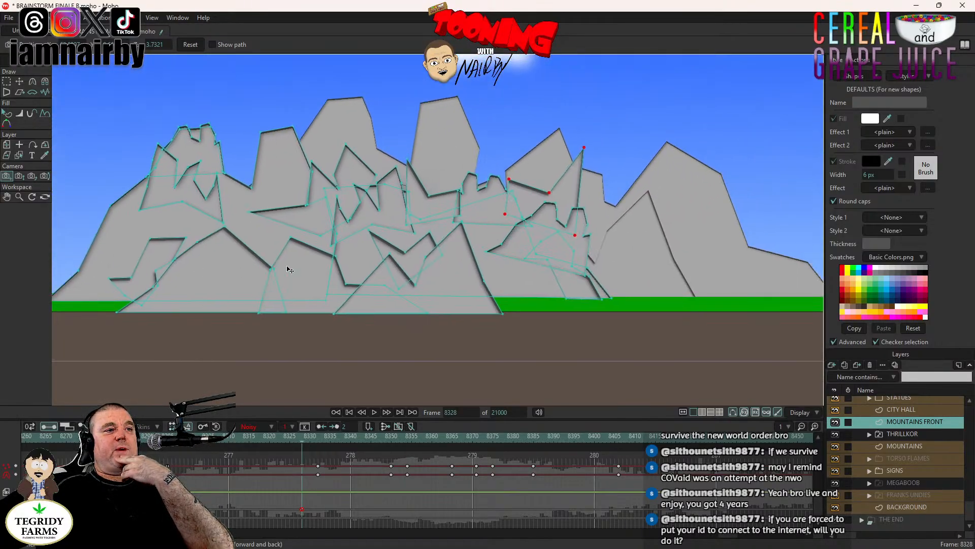
{"action": "left_click", "coordinate": [374, 413]}
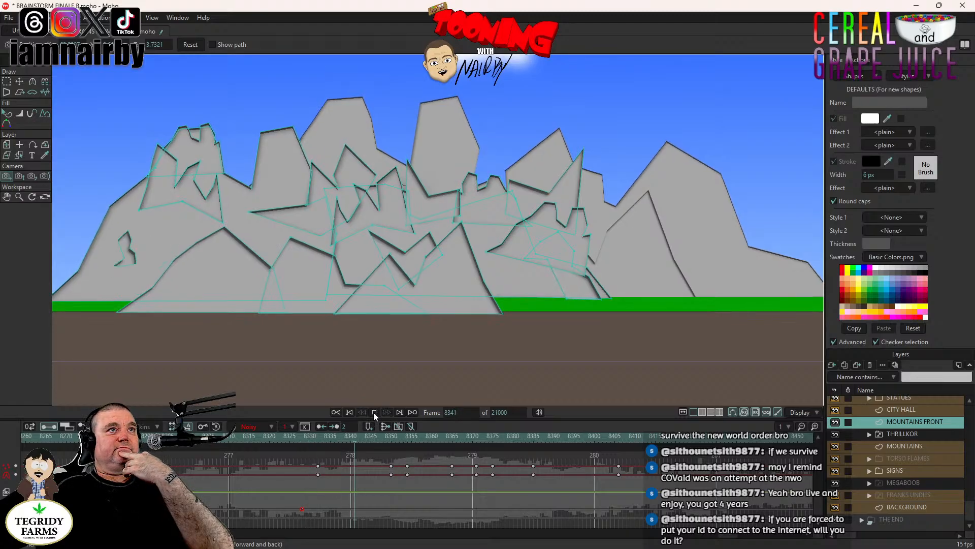
{"action": "key", "text": "space"}
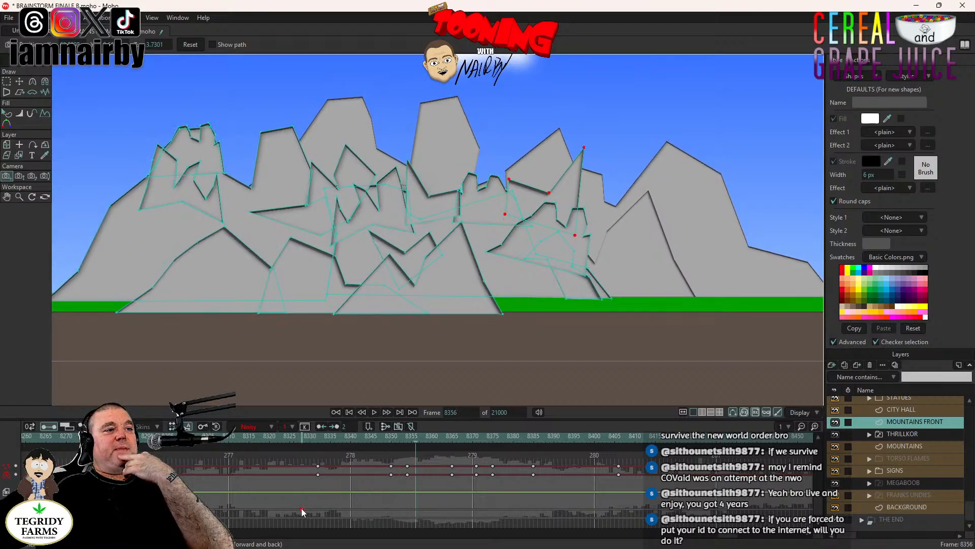
- Set the Noisy amplitude of the camera movement keyframe at frame 8328 to 0.05
{"action": "right_click", "coordinate": [302, 511]}
{"action": "left_click", "coordinate": [320, 443]}
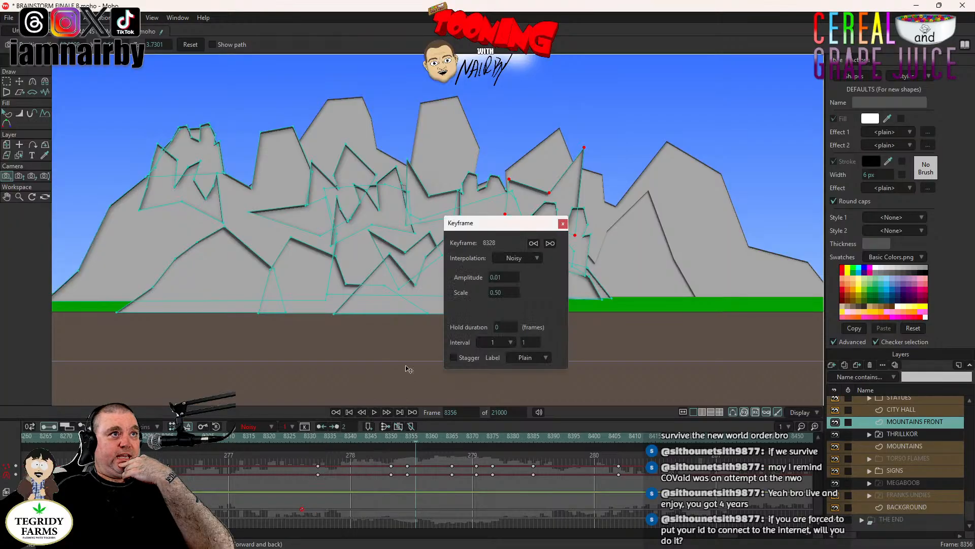
{"action": "left_click", "coordinate": [506, 278]}
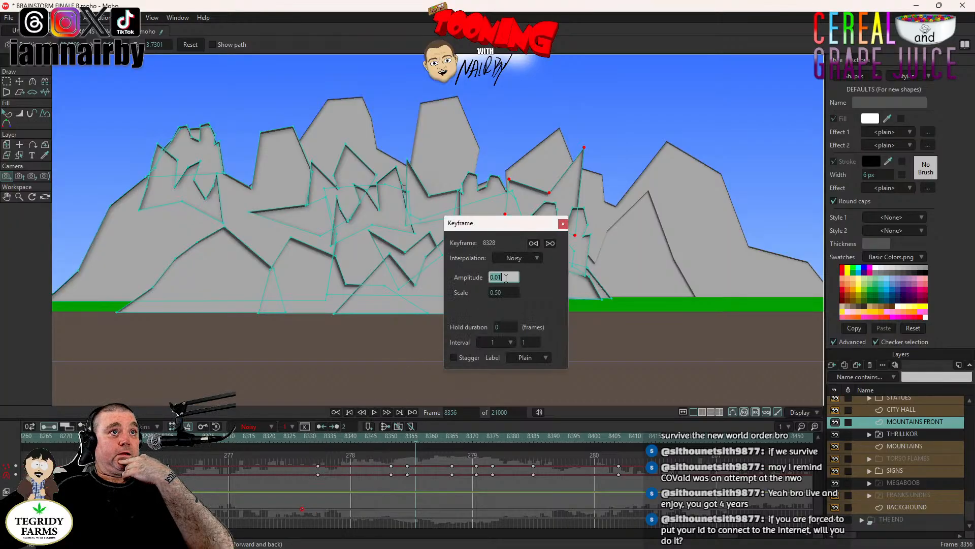
{"action": "type", "text": "0.05"}
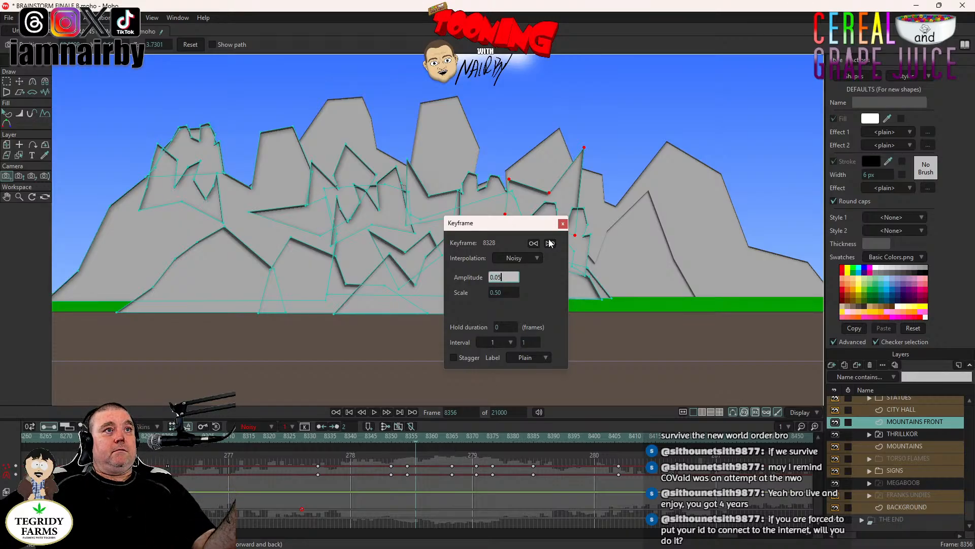
{"action": "key", "text": "Tab"}
{"action": "left_click", "coordinate": [563, 224]}
- Play the shake from frame 8328 with the whole mountain range in view, stopping at frame 8480 after THRILLKOR rises
{"action": "left_click", "coordinate": [302, 437]}
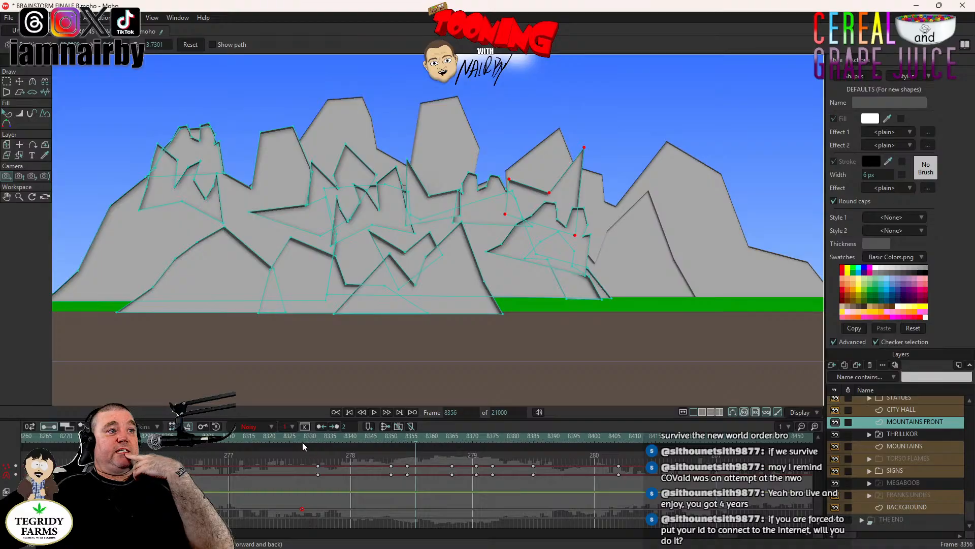
{"action": "scroll", "coordinate": [402, 271], "scroll_direction": "down", "scroll_amount": 1}
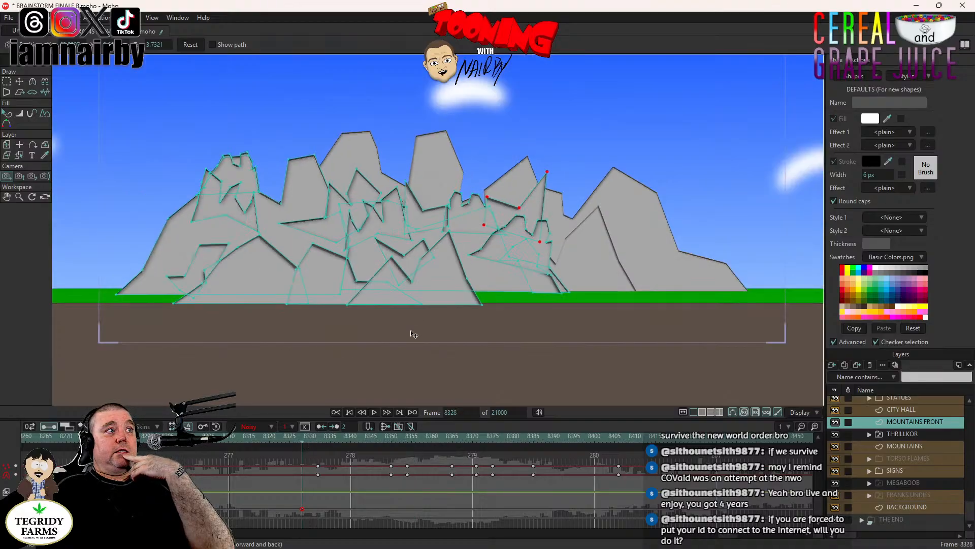
{"action": "left_click_drag", "start_coordinate": [405, 301], "coordinate": [396, 260]}
{"action": "scroll", "coordinate": [394, 262], "scroll_direction": "down", "scroll_amount": 1}
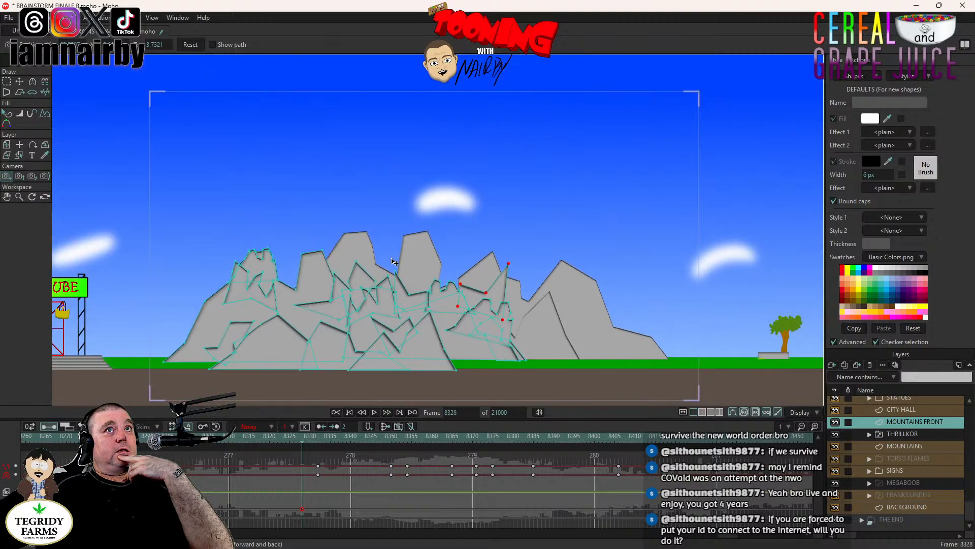
{"action": "scroll", "coordinate": [399, 251], "scroll_direction": "up", "scroll_amount": 1}
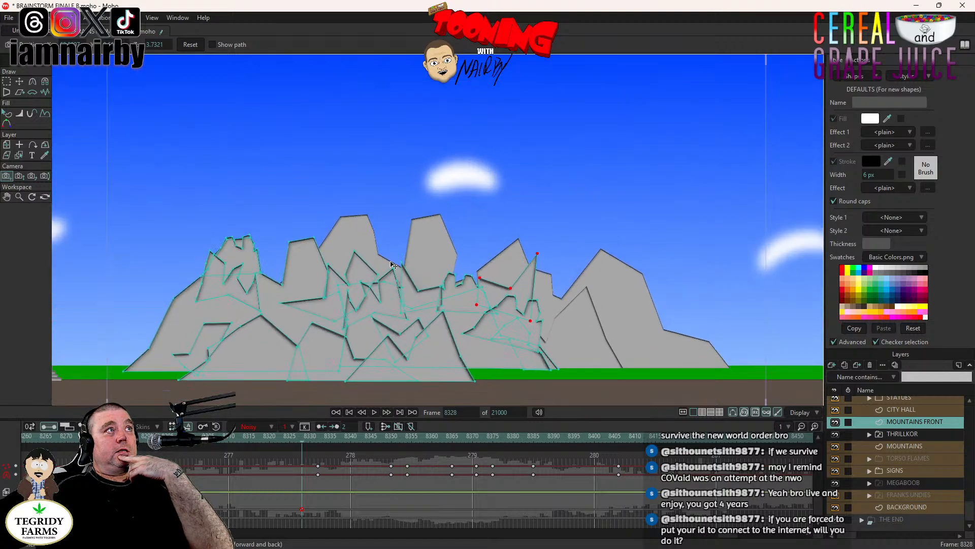
{"action": "left_click", "coordinate": [374, 412]}
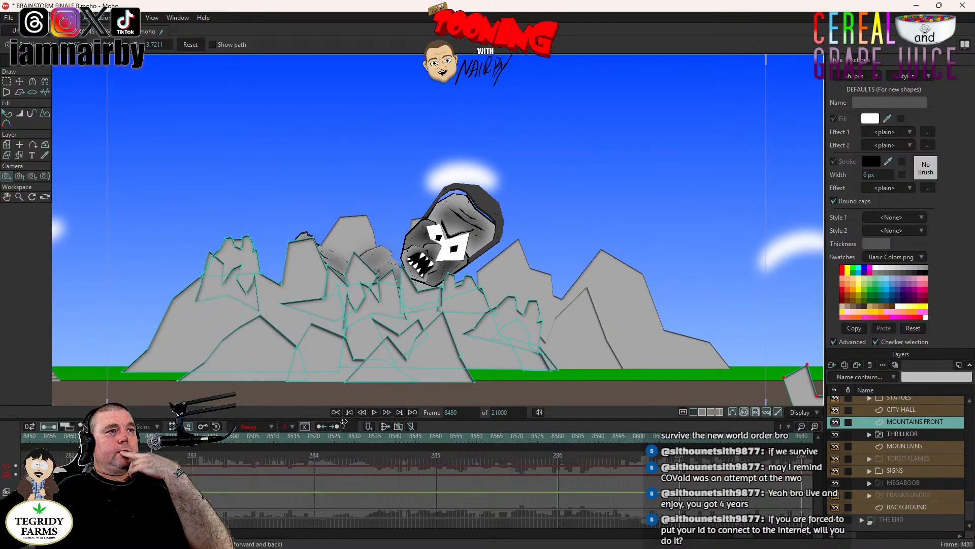
{"action": "left_click_drag", "start_coordinate": [738, 537], "coordinate": [729, 542]}
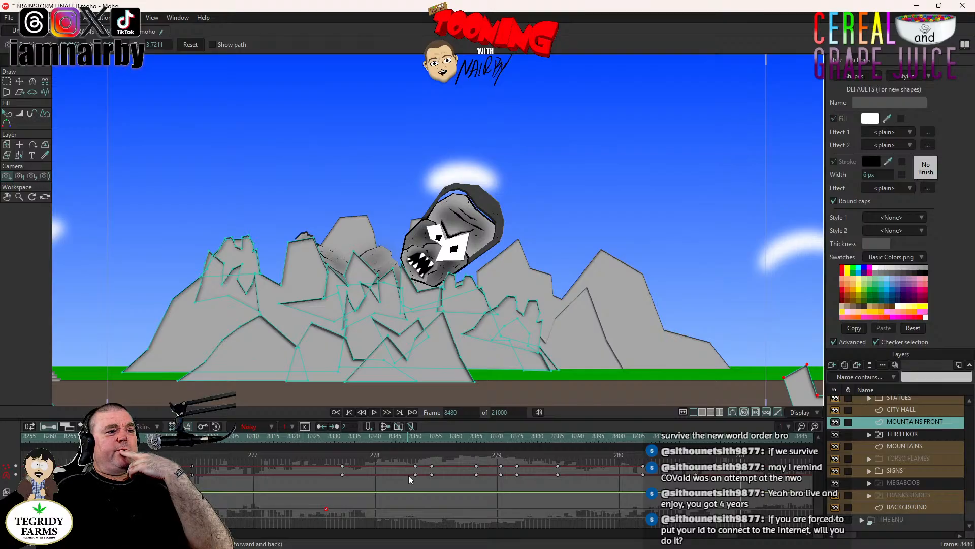
- Go back to frame 8328, activate the Zoom Camera tool and check the camera movement keyframe's Noisy settings
{"action": "left_click", "coordinate": [324, 438]}
{"action": "left_click", "coordinate": [326, 436]}
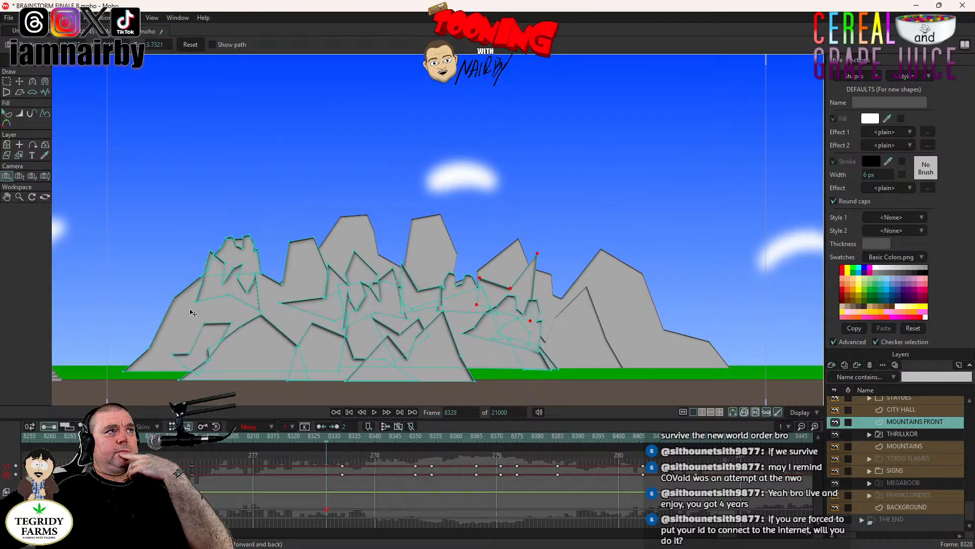
{"action": "left_click", "coordinate": [20, 175]}
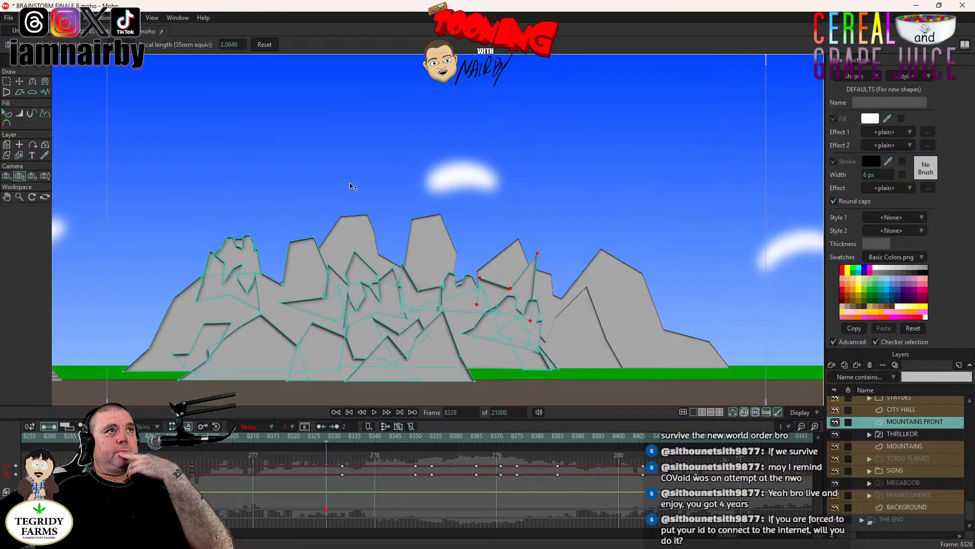
{"action": "right_click", "coordinate": [325, 508]}
{"action": "left_click", "coordinate": [342, 444]}
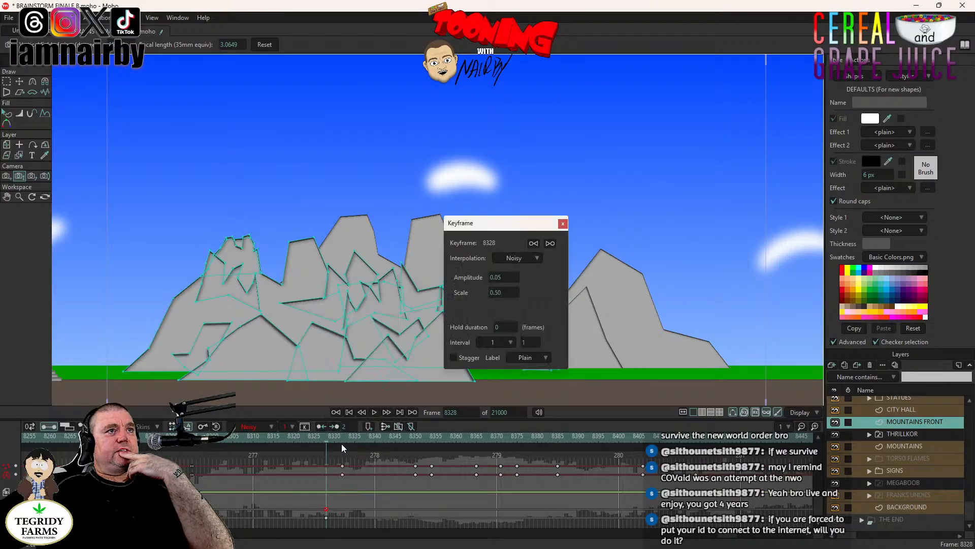
{"action": "left_click", "coordinate": [563, 224]}
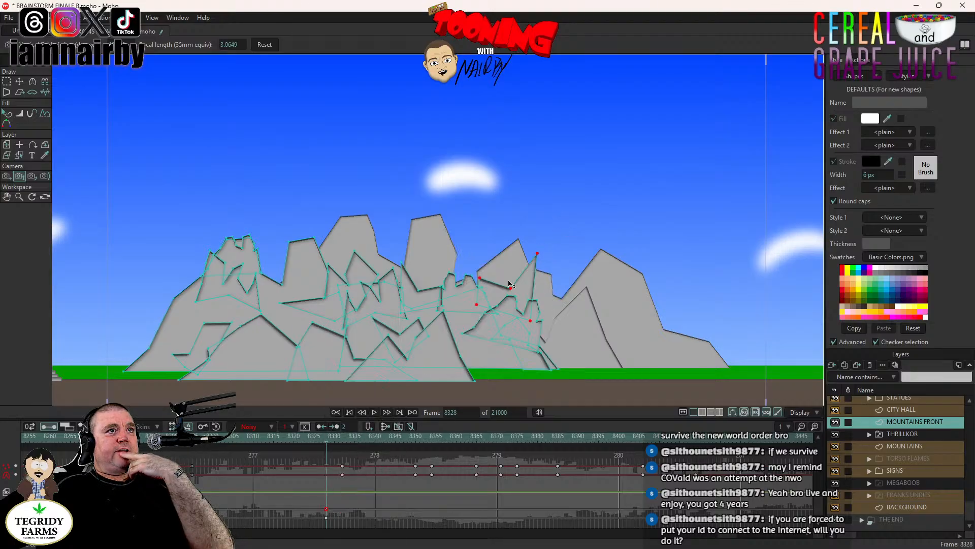
- Try Noisy interpolation with an amplitude of 0.05 on the camera zoom keyframe at frame 8328
{"action": "right_click", "coordinate": [328, 522]}
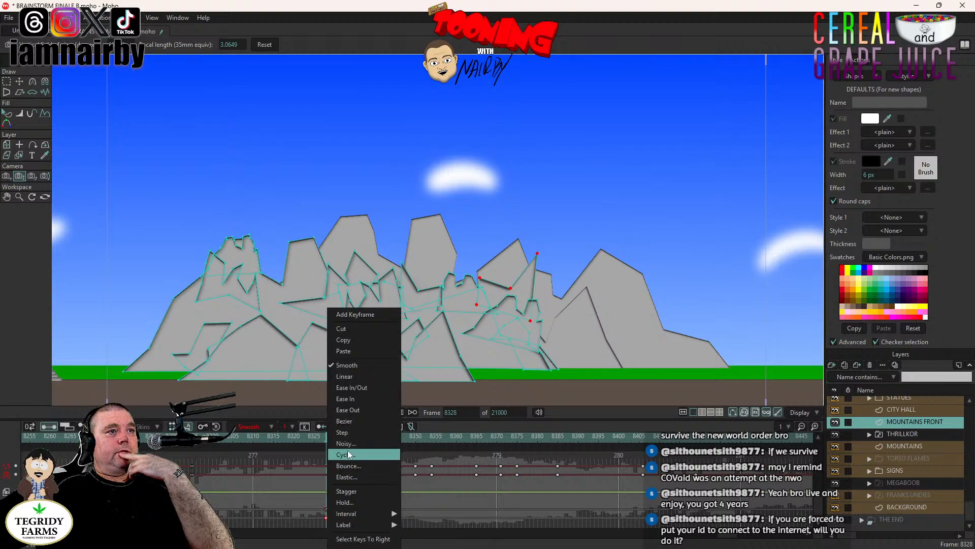
{"action": "left_click", "coordinate": [348, 442]}
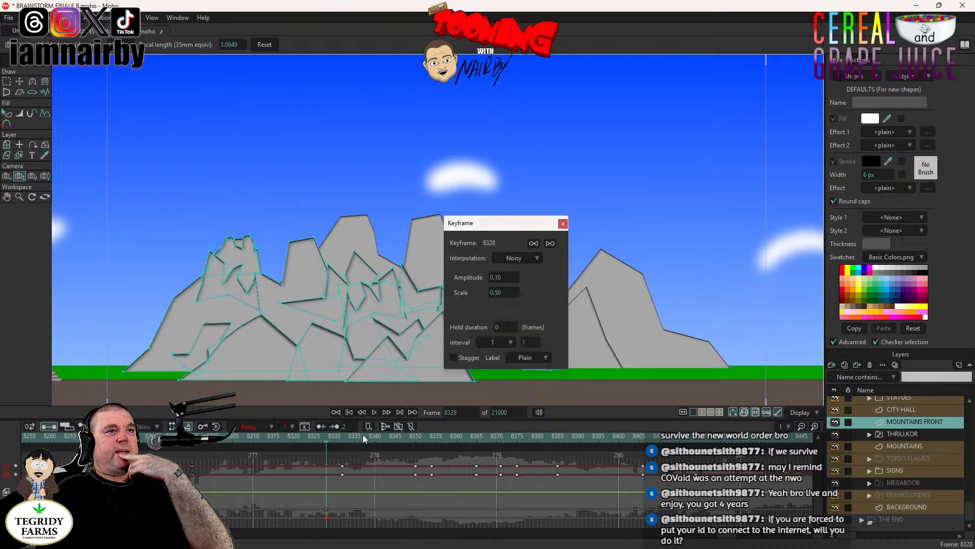
{"action": "left_click", "coordinate": [509, 277]}
{"action": "type", "text": "0."}
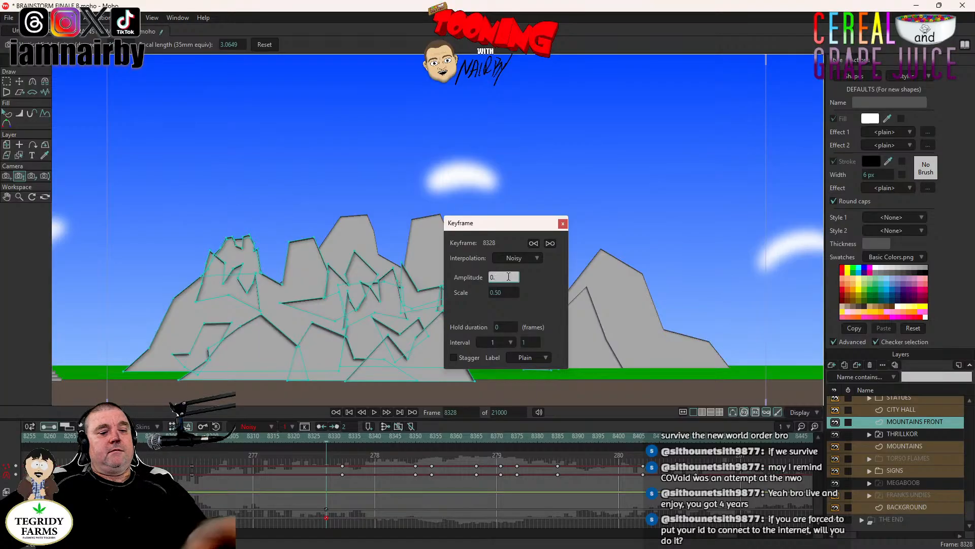
{"action": "type", "text": "05"}
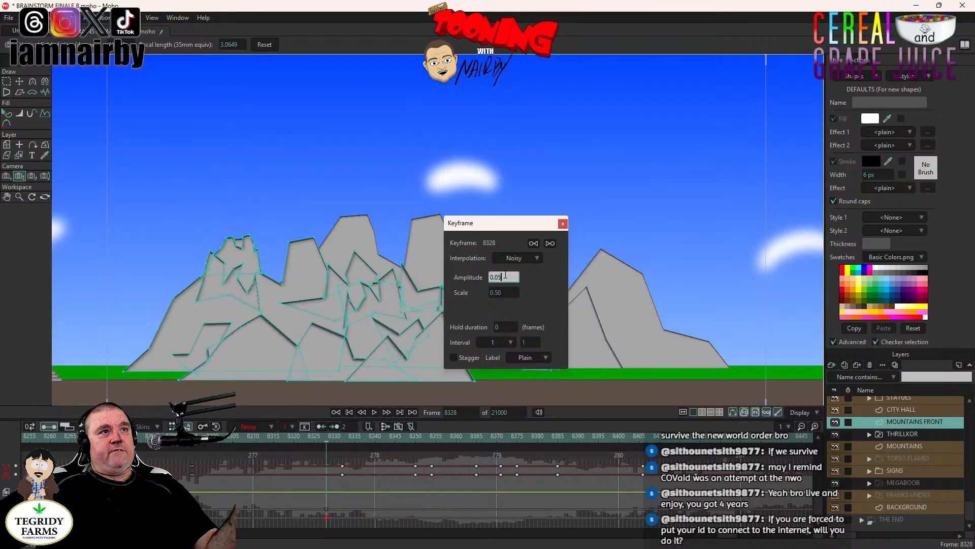
{"action": "key", "text": "Tab"}
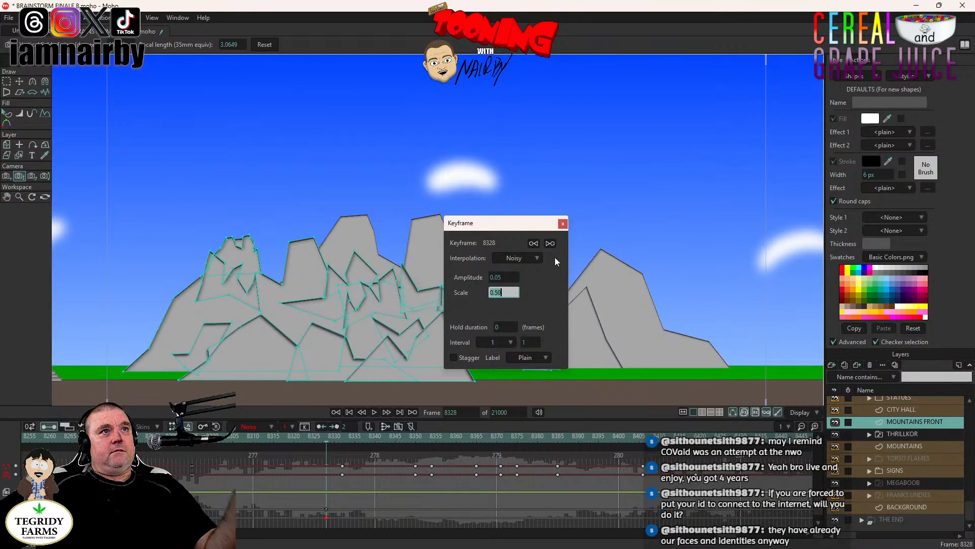
{"action": "left_click", "coordinate": [563, 224]}
- Preview the noisy zoom from frame 8328 to 8350, return to frame 8328 and save the document
{"action": "left_click", "coordinate": [373, 413]}
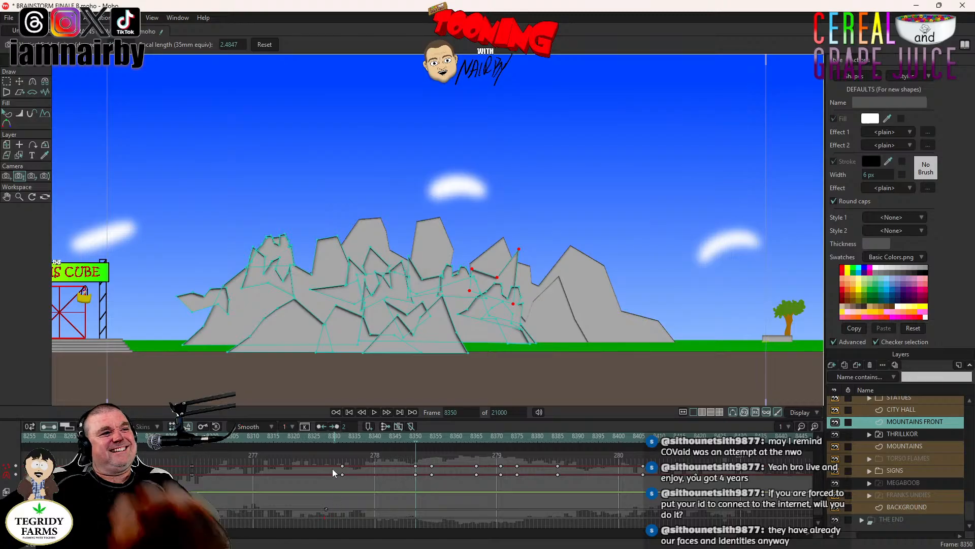
{"action": "left_click", "coordinate": [328, 441]}
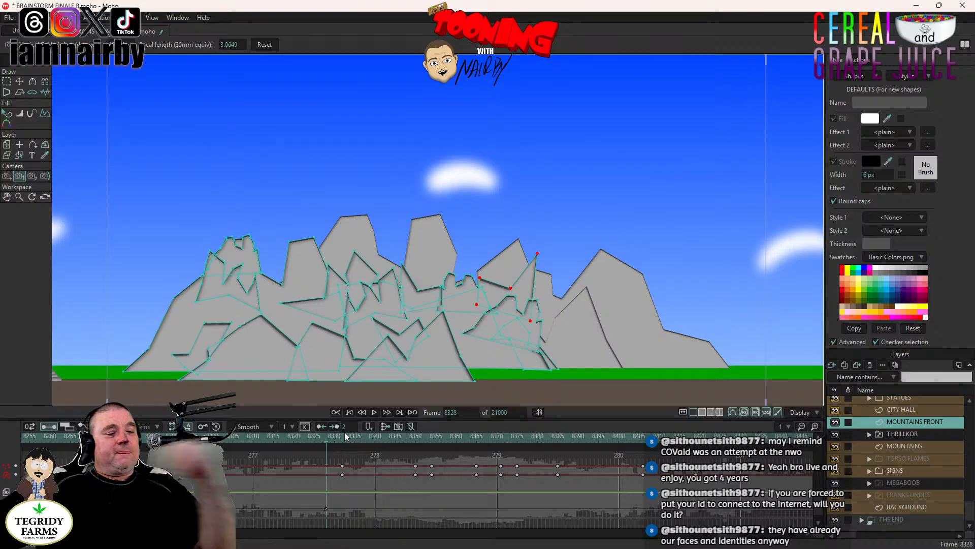
{"action": "key", "text": "ctrl+s"}
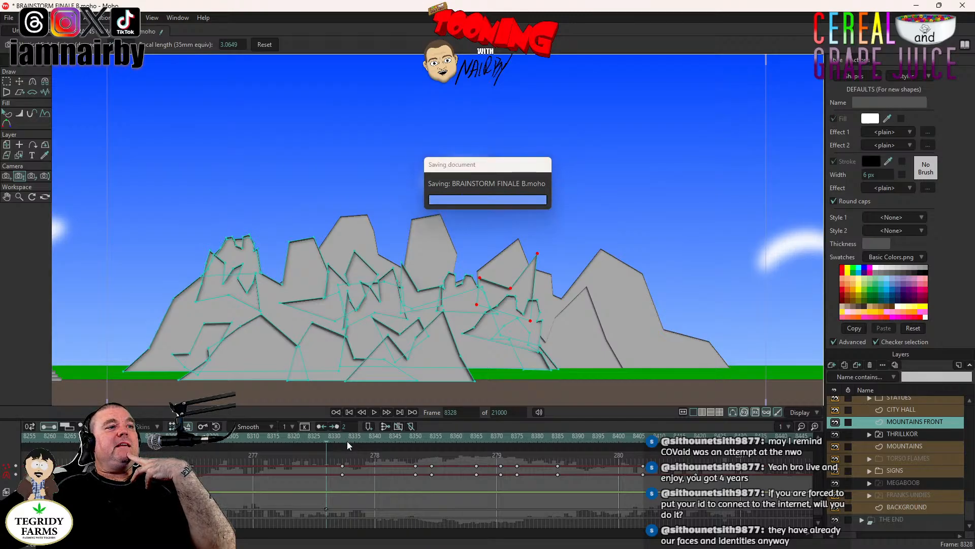
- Set the Noisy amplitude of the camera movement keyframe at frame 8328 to 0.1
{"action": "right_click", "coordinate": [327, 510]}
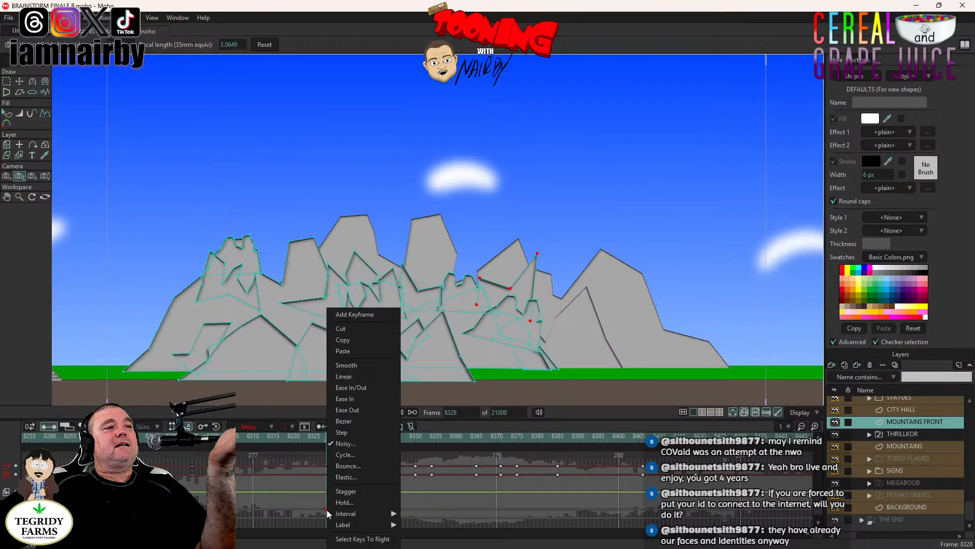
{"action": "left_click", "coordinate": [346, 443]}
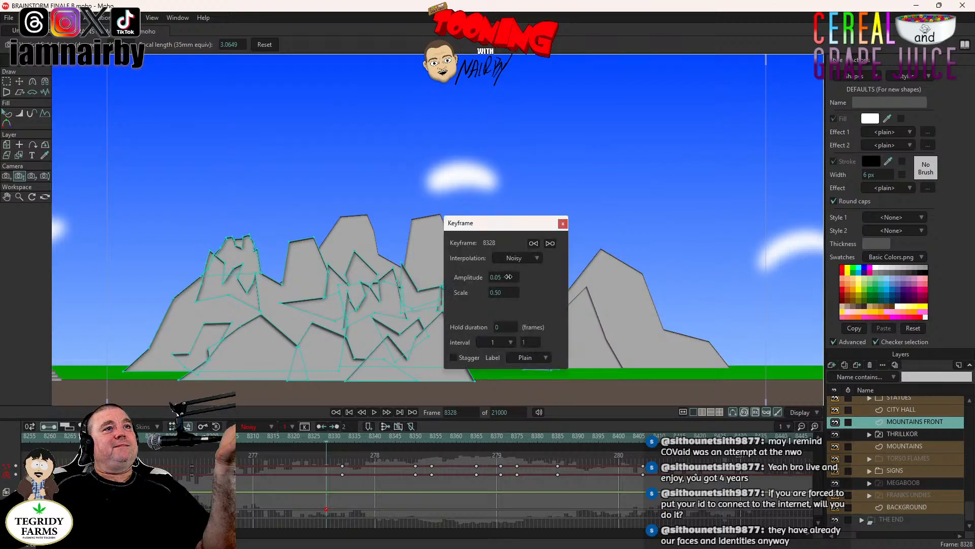
{"action": "left_click", "coordinate": [505, 277]}
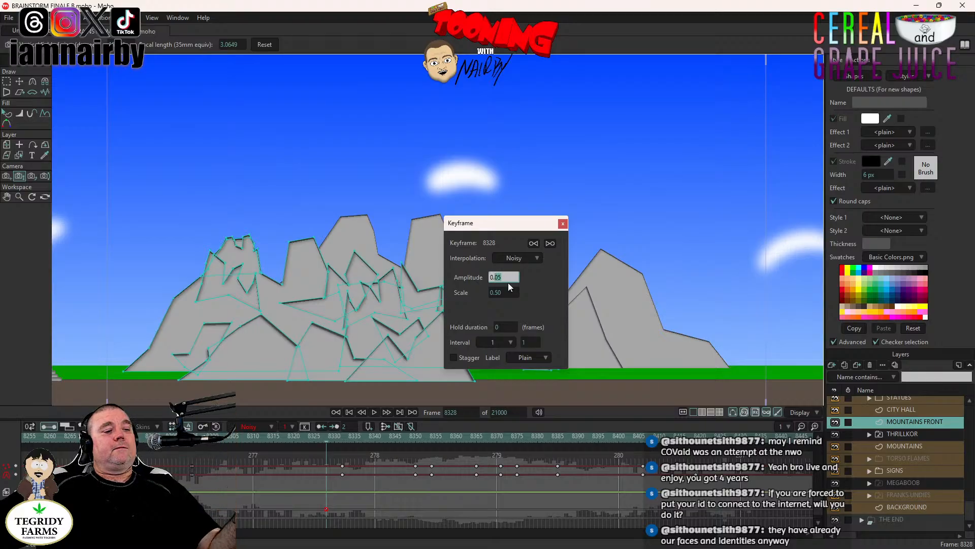
{"action": "type", "text": "1"}
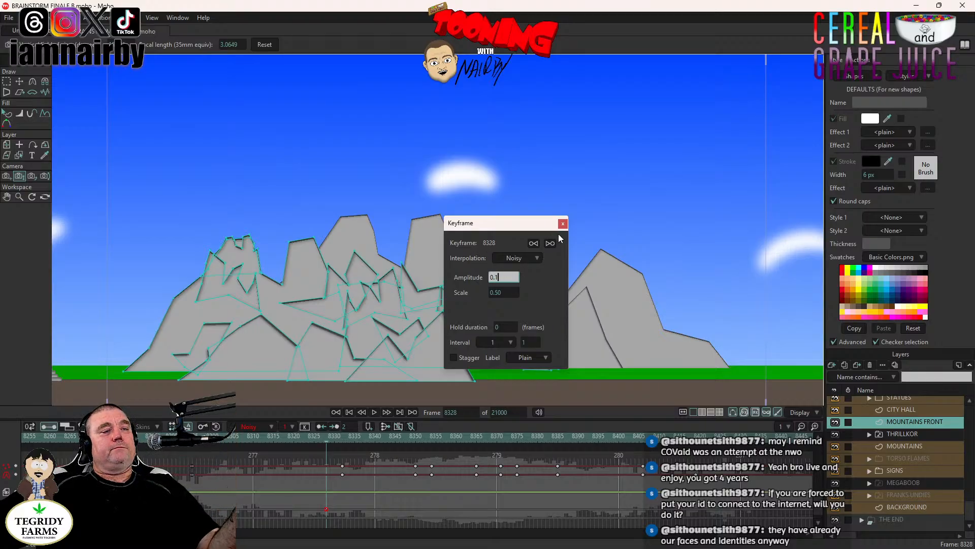
{"action": "key", "text": "Tab"}
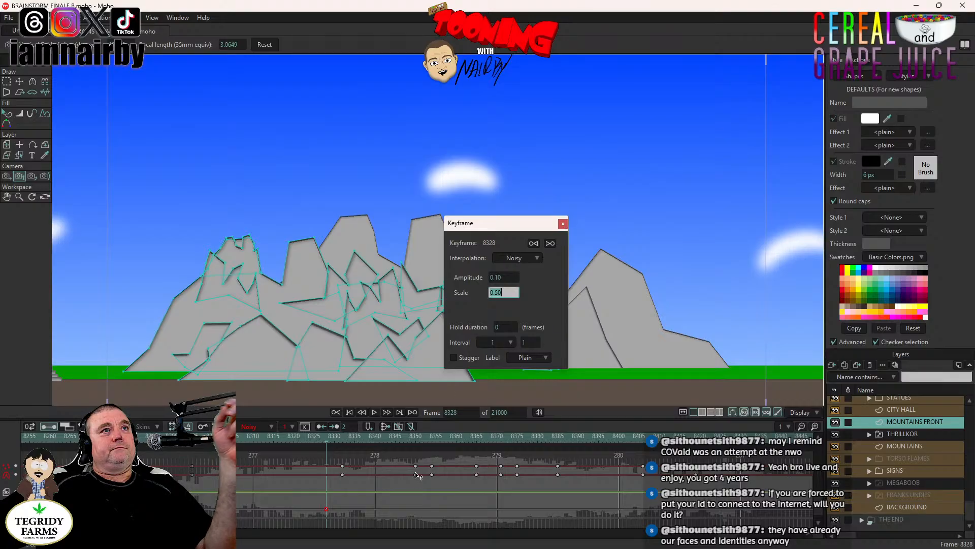
{"action": "left_click", "coordinate": [564, 223]}
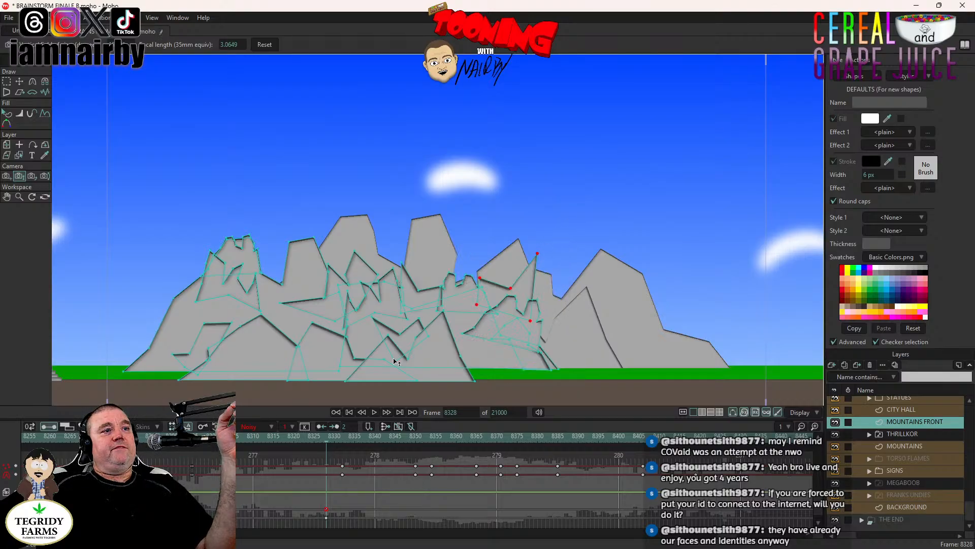
{"action": "left_click", "coordinate": [329, 514]}
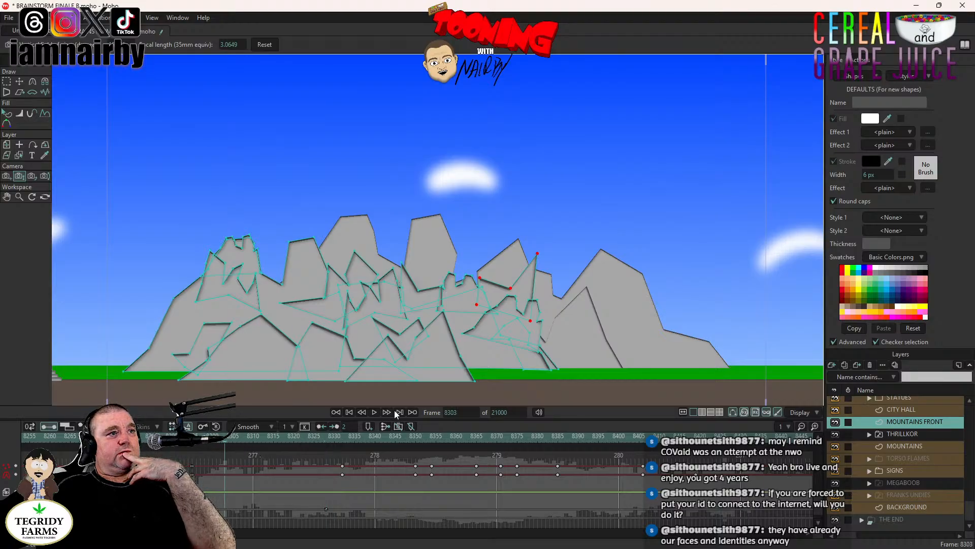
- Play back the THRILLKOR mountain shot from frame 8303 to 8640 to review the camera shake
{"action": "left_click", "coordinate": [374, 413]}
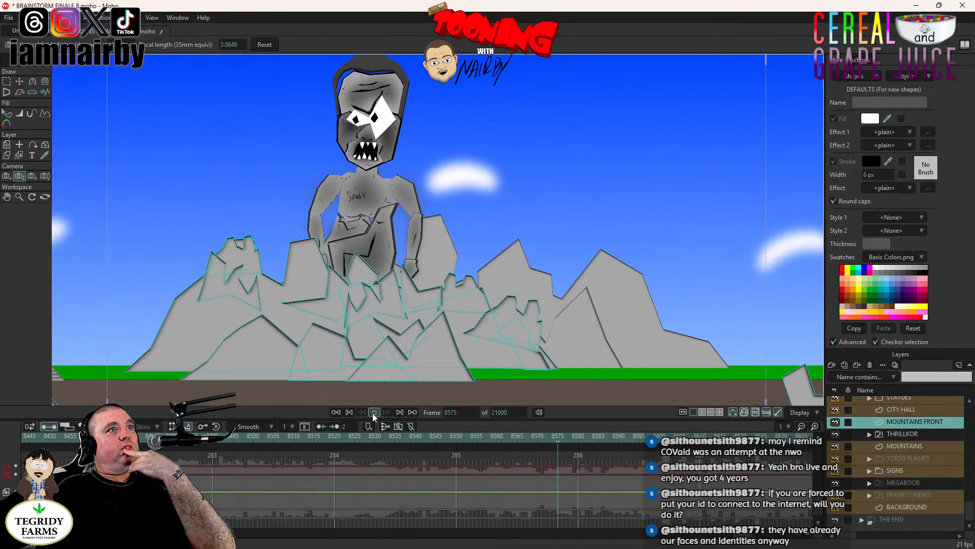
{"action": "left_click", "coordinate": [374, 412]}
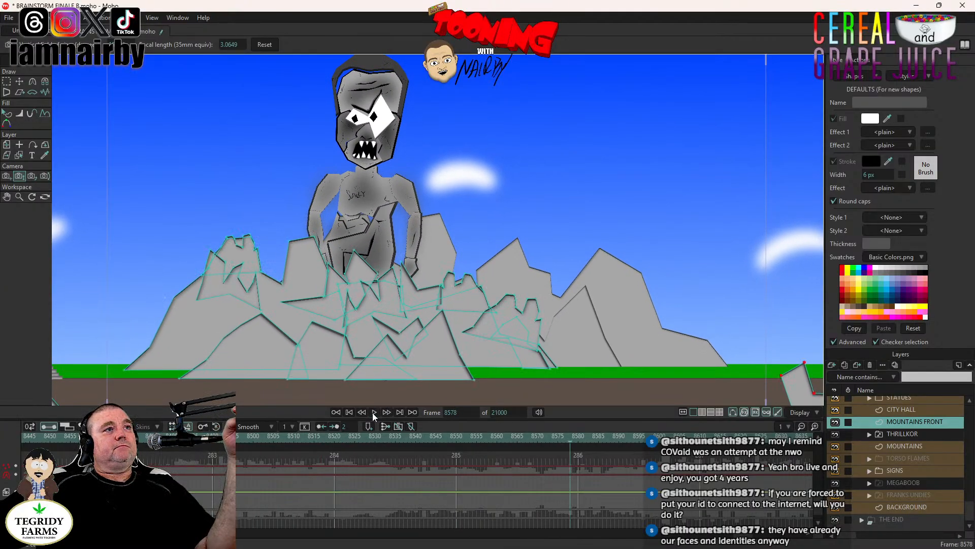
{"action": "left_click", "coordinate": [374, 412]}
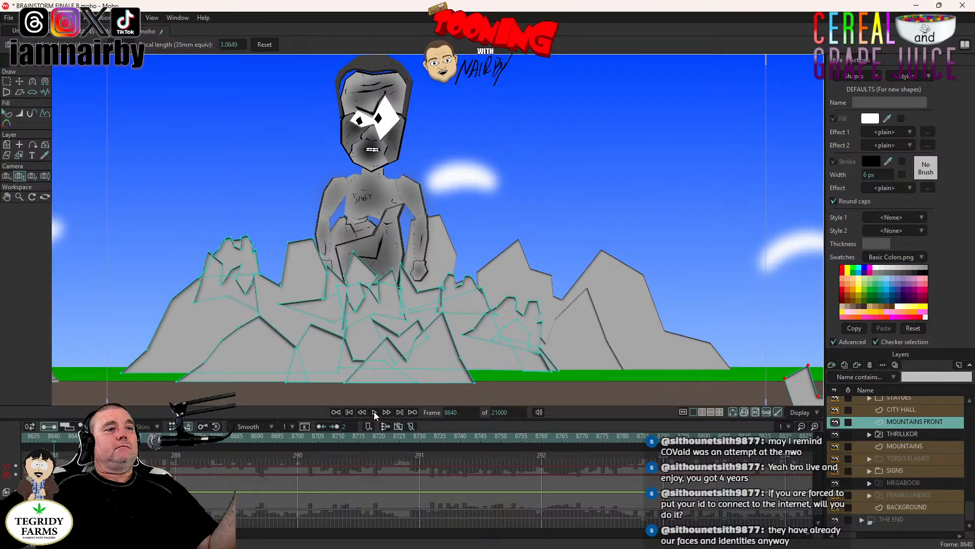
- At frame 8641, track the camera left from THRILLKOR toward the Ferris Cube and zoom it to a focal length of about 7.33
{"action": "scroll", "coordinate": [460, 280], "scroll_direction": "down", "scroll_amount": 4}
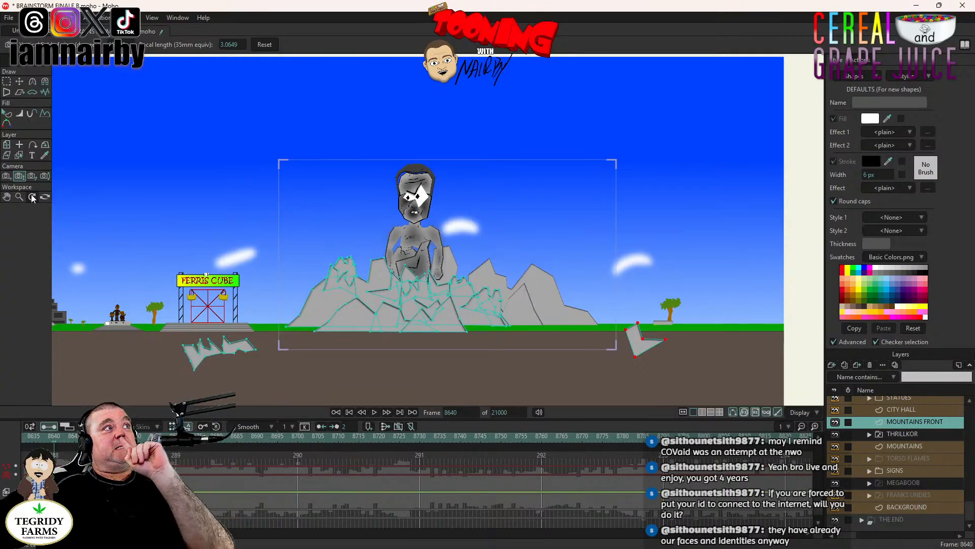
{"action": "left_click", "coordinate": [10, 176]}
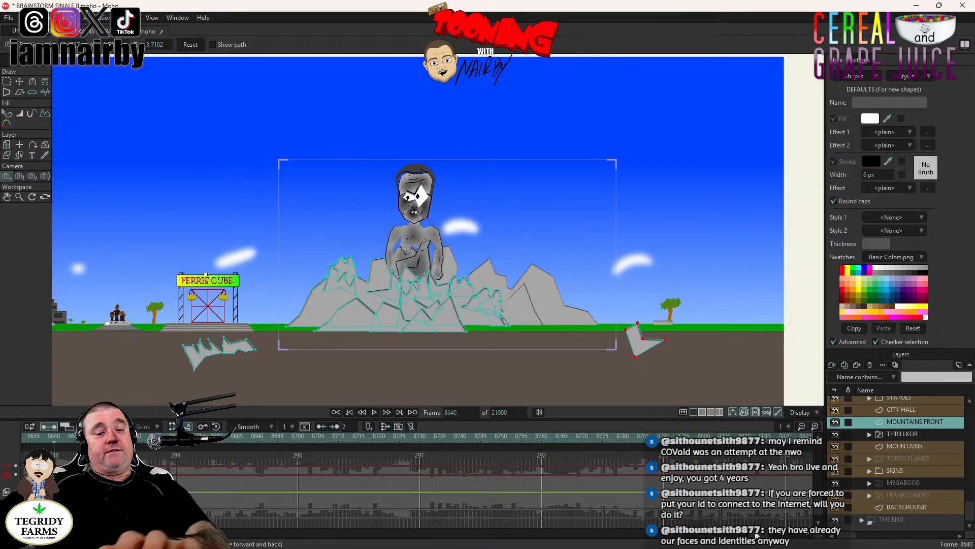
{"action": "key", "text": "Right"}
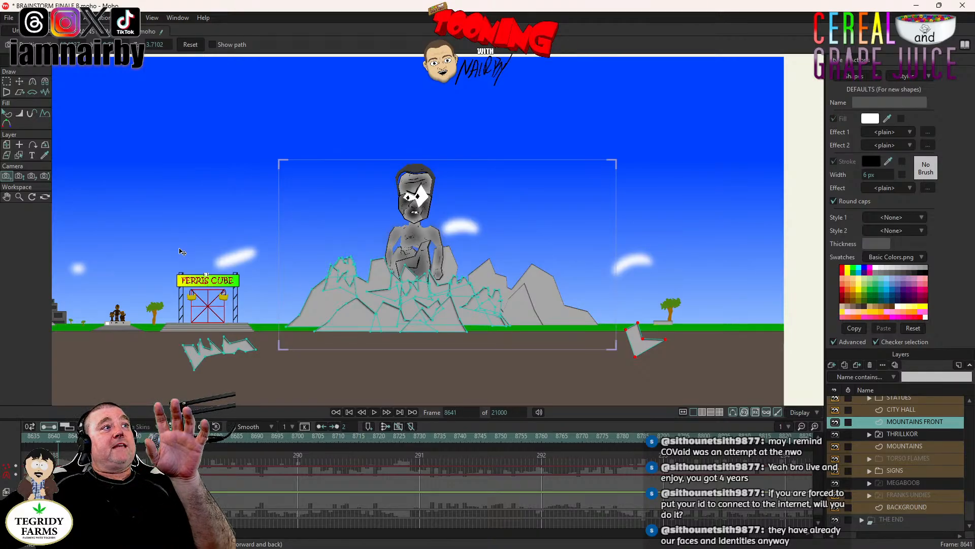
{"action": "left_click_drag", "start_coordinate": [182, 267], "coordinate": [679, 276]}
{"action": "left_click_drag", "start_coordinate": [224, 311], "coordinate": [565, 304]}
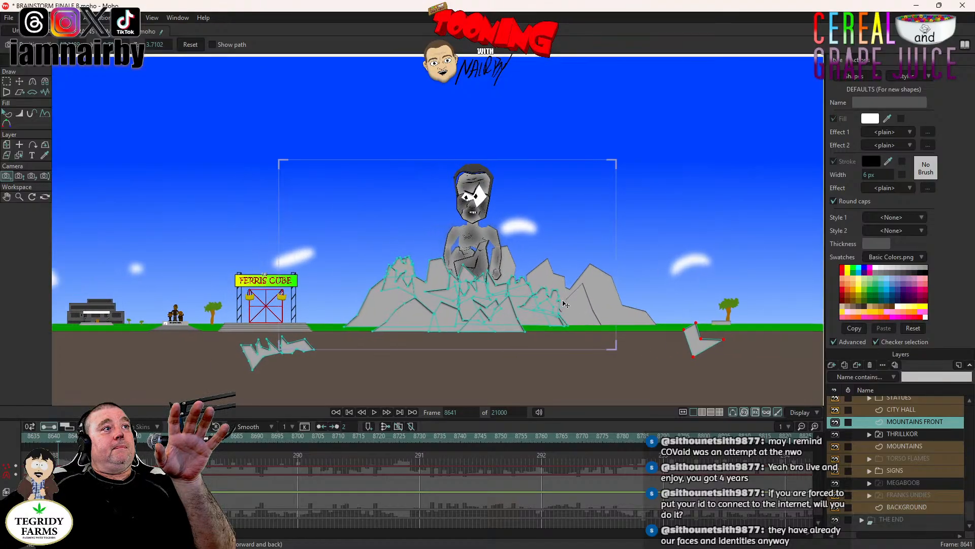
{"action": "left_click", "coordinate": [19, 175]}
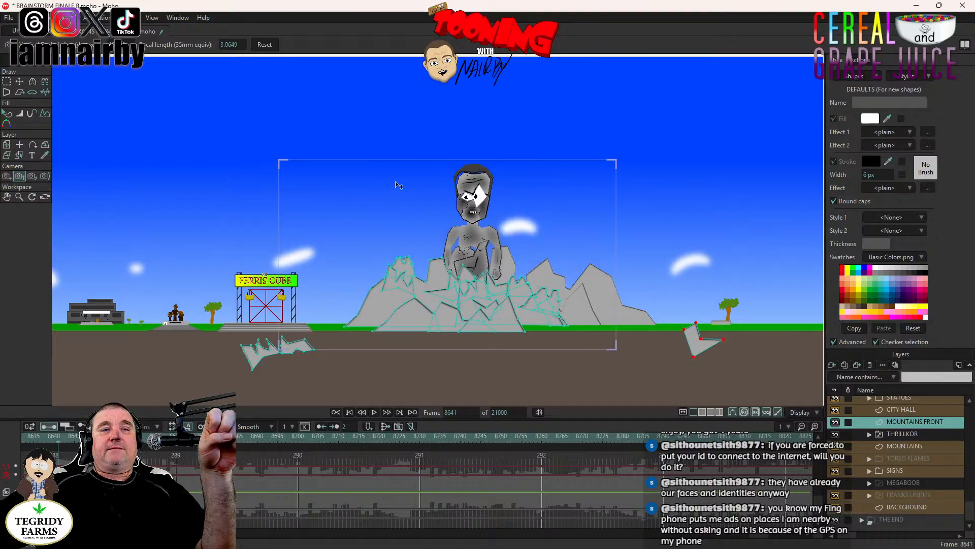
{"action": "left_click_drag", "start_coordinate": [435, 224], "coordinate": [429, 294]}
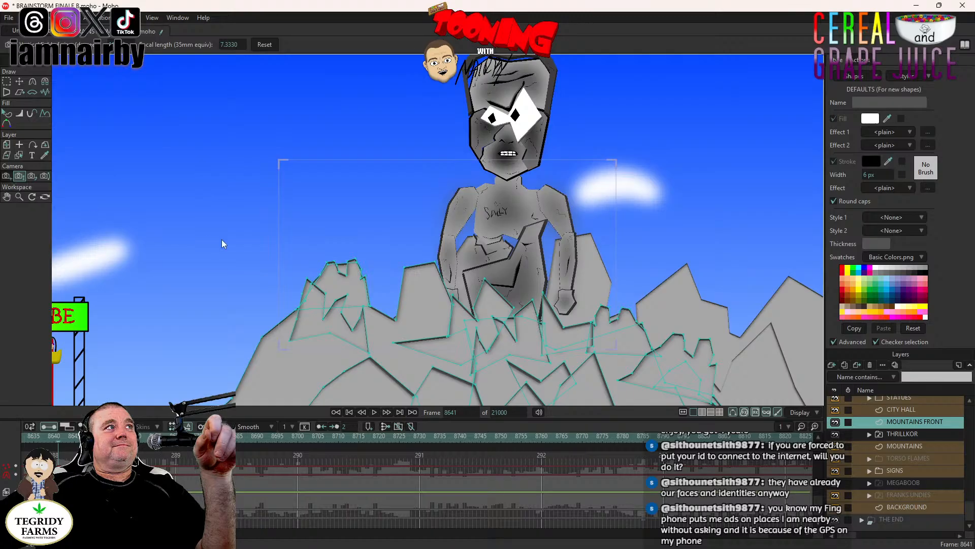
- Track the camera at frame 8641 farther left past the Ferris Cube until the city hall and statues fall inside the camera frame
{"action": "left_click", "coordinate": [7, 176]}
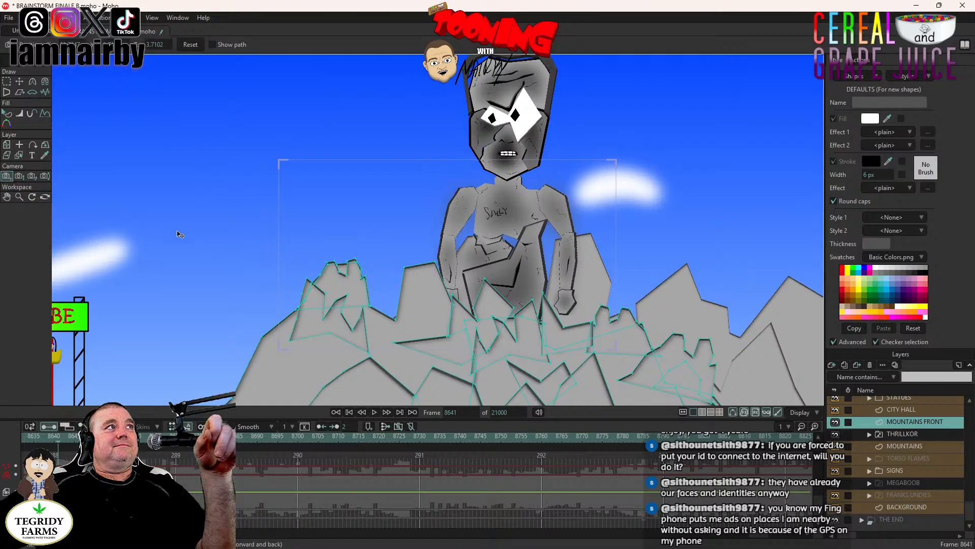
{"action": "left_click_drag", "start_coordinate": [178, 232], "coordinate": [762, 190]}
{"action": "scroll", "coordinate": [478, 279], "scroll_direction": "down", "scroll_amount": 5}
{"action": "left_click_drag", "start_coordinate": [322, 320], "coordinate": [640, 250]}
{"action": "left_click_drag", "start_coordinate": [366, 301], "coordinate": [667, 259]}
{"action": "left_click_drag", "start_coordinate": [484, 293], "coordinate": [676, 281]}
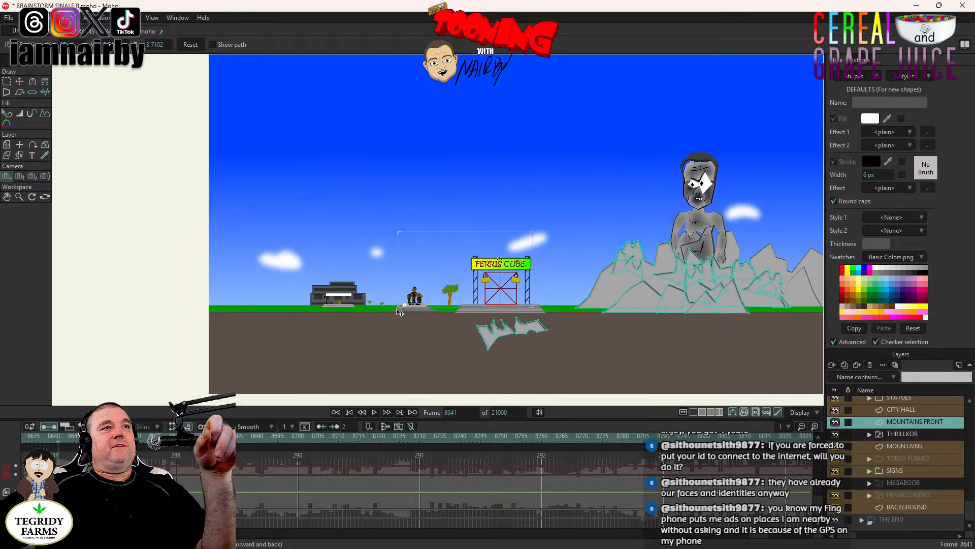
{"action": "left_click_drag", "start_coordinate": [399, 311], "coordinate": [675, 275]}
{"action": "left_click_drag", "start_coordinate": [417, 297], "coordinate": [683, 278]}
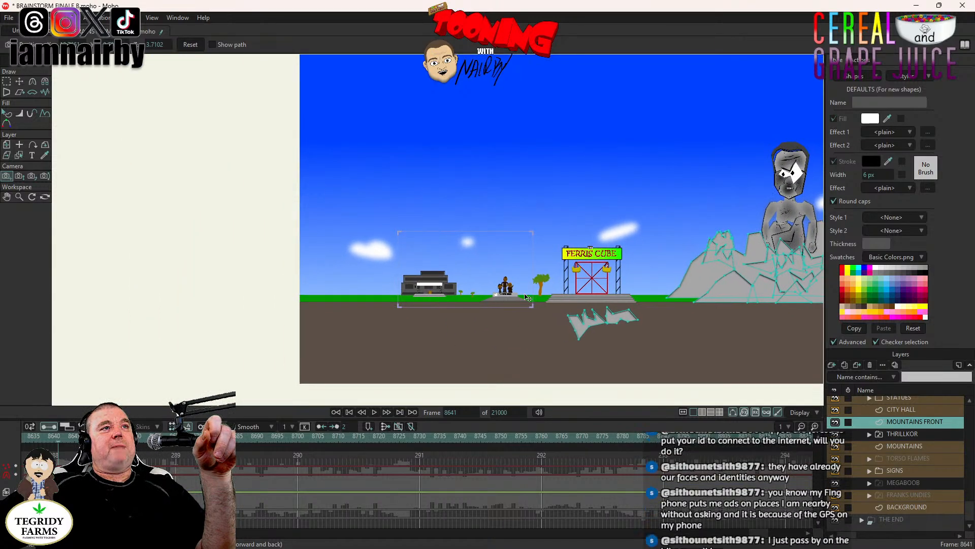
{"action": "left_click_drag", "start_coordinate": [568, 294], "coordinate": [597, 291]}
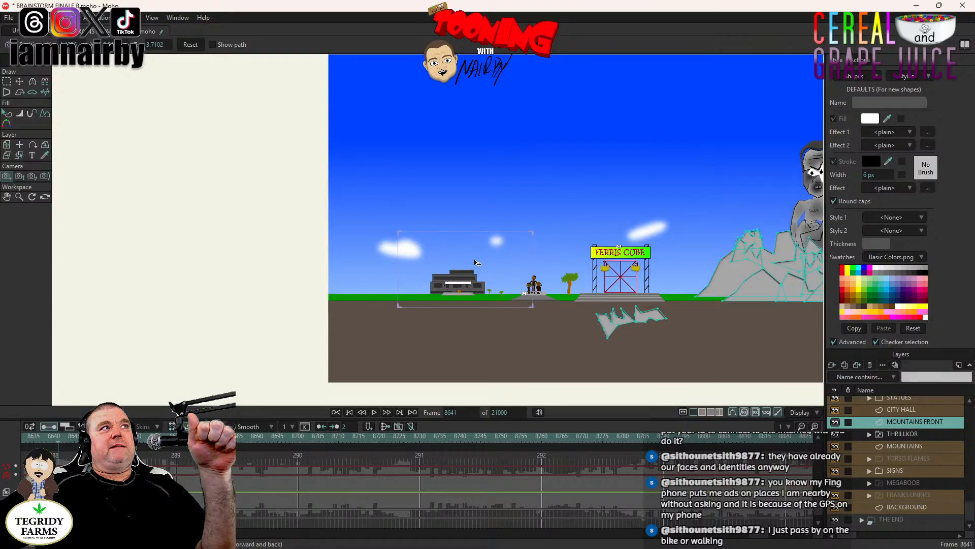
- Zoom the camera at frame 8641 to a focal length of about 14.48 and track it down to keep the city hall in frame
{"action": "left_click", "coordinate": [20, 175]}
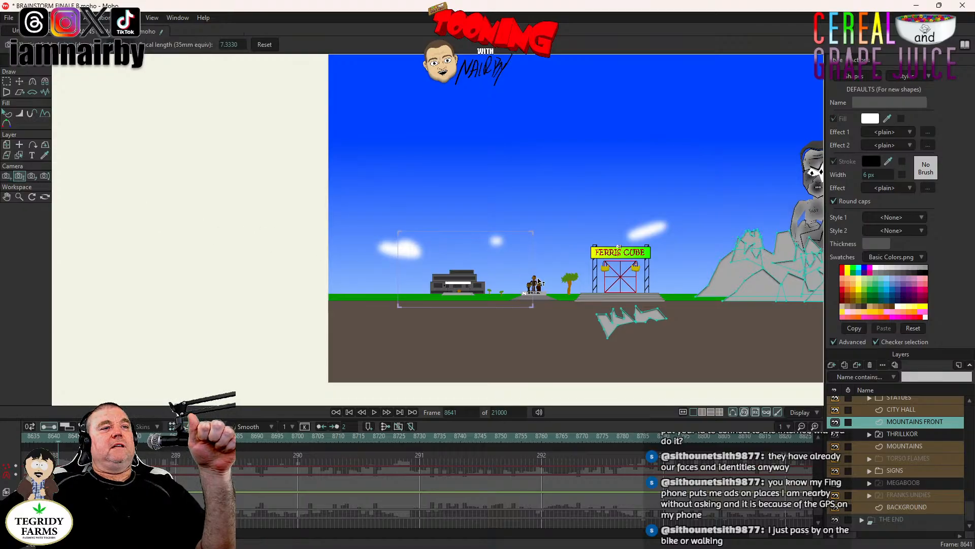
{"action": "mouse_move", "coordinate": [537, 284]}
{"action": "left_mouse_down"}
{"action": "mouse_move", "coordinate": [542, 392]}
{"action": "mouse_move", "coordinate": [544, 290]}
{"action": "left_mouse_up"}
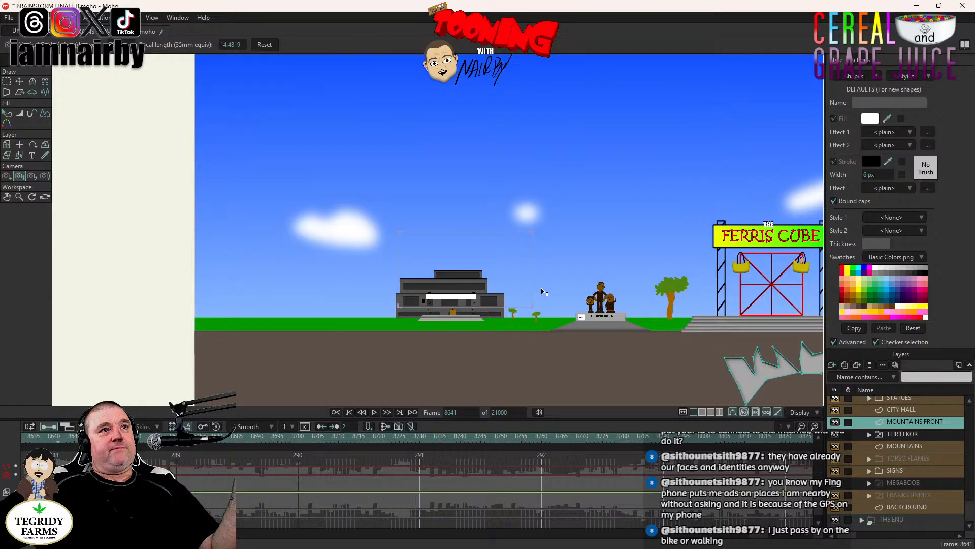
{"action": "left_click", "coordinate": [6, 176]}
{"action": "left_click_drag", "start_coordinate": [404, 277], "coordinate": [420, 183]}
{"action": "left_click", "coordinate": [21, 177]}
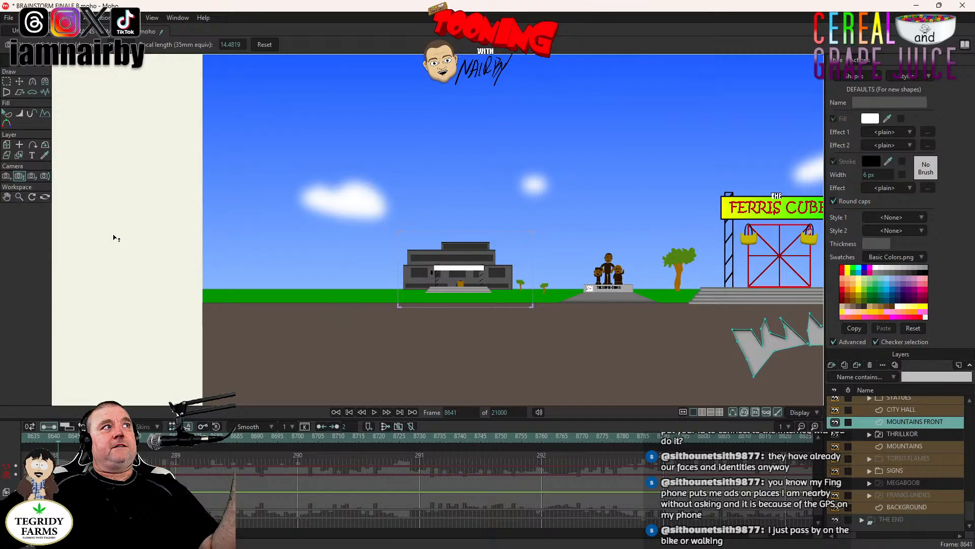
- Track the camera at frame 8641 right from the city hall until it frames the Ferris Cube
{"action": "left_click", "coordinate": [6, 176]}
{"action": "left_click_drag", "start_coordinate": [484, 238], "coordinate": [356, 333]}
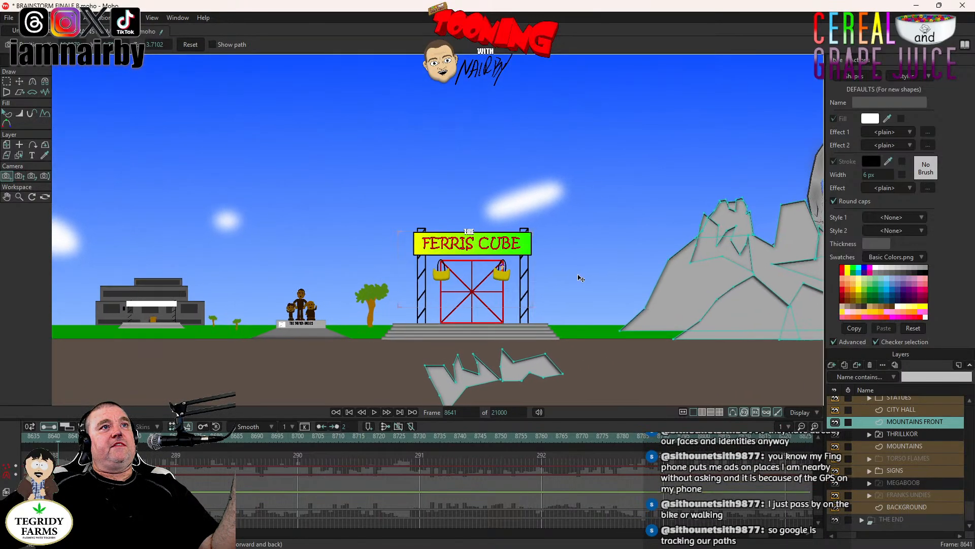
{"action": "mouse_move", "coordinate": [469, 306]}
{"action": "left_mouse_down"}
{"action": "mouse_move", "coordinate": [391, 322]}
{"action": "mouse_move", "coordinate": [494, 293]}
{"action": "mouse_move", "coordinate": [466, 294]}
{"action": "left_mouse_up"}
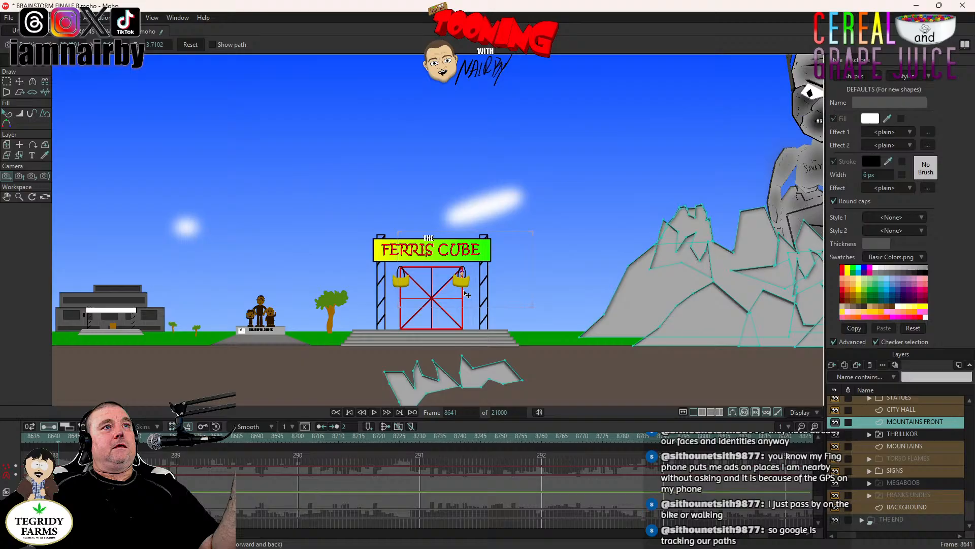
{"action": "left_click_drag", "start_coordinate": [463, 292], "coordinate": [467, 292]}
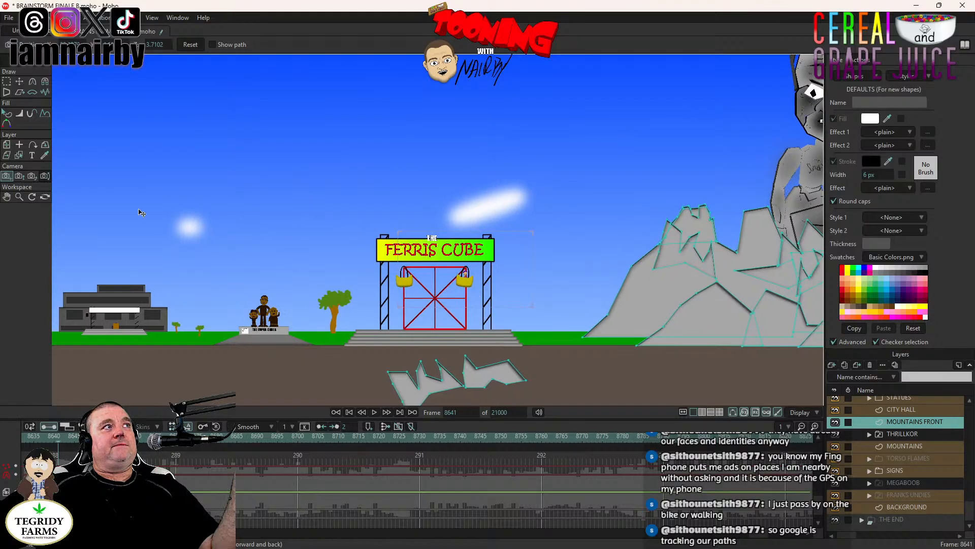
- Zoom the camera to a focal length of about 31.98 and track it to frame the Ferris Cube gondola carrying the purple-haired rider
{"action": "left_click", "coordinate": [20, 176]}
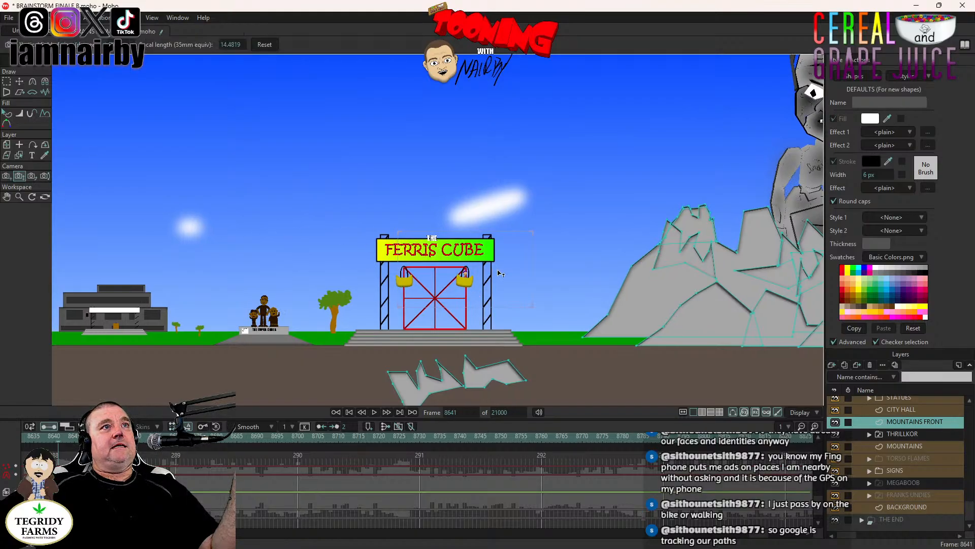
{"action": "left_click_drag", "start_coordinate": [500, 273], "coordinate": [478, 329]}
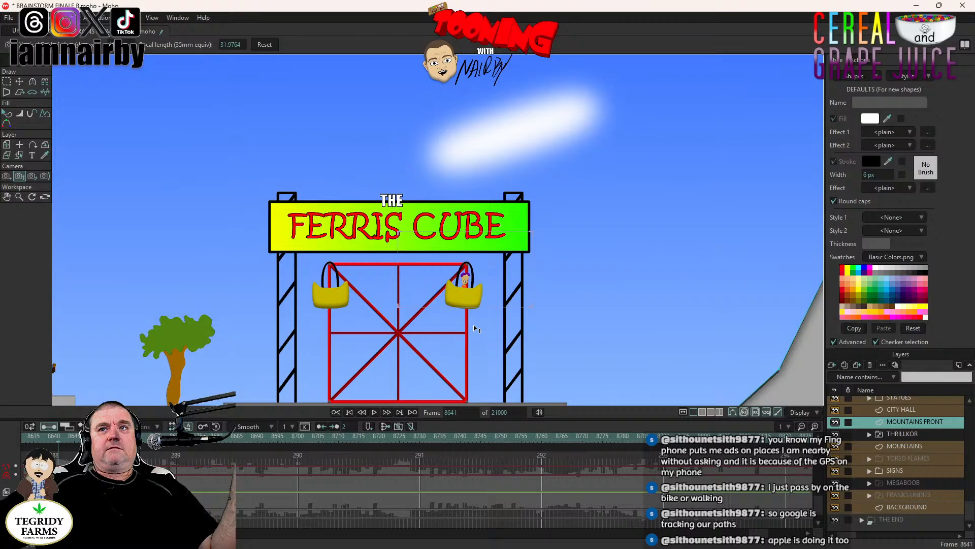
{"action": "left_click", "coordinate": [6, 176]}
{"action": "scroll", "coordinate": [425, 287], "scroll_direction": "up", "scroll_amount": 2}
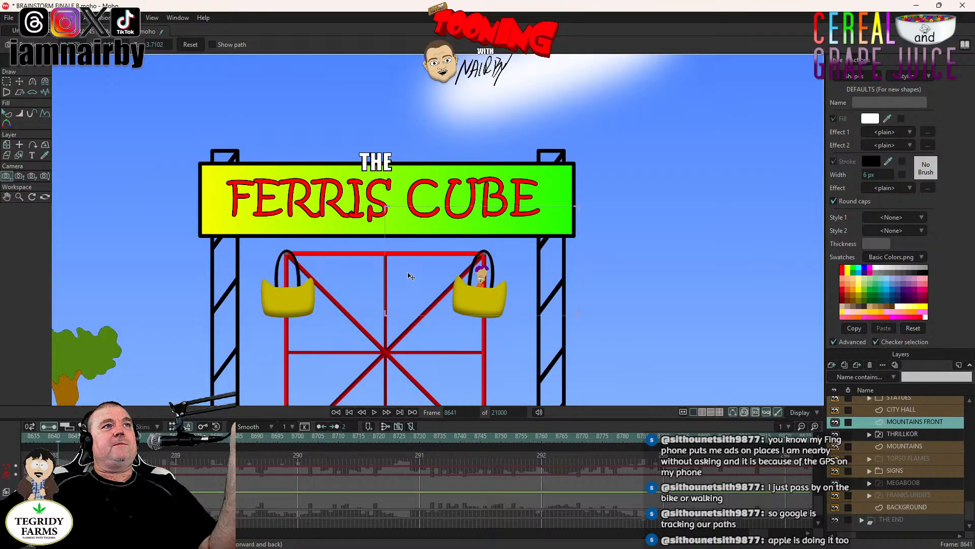
{"action": "left_click_drag", "start_coordinate": [407, 276], "coordinate": [417, 254]}
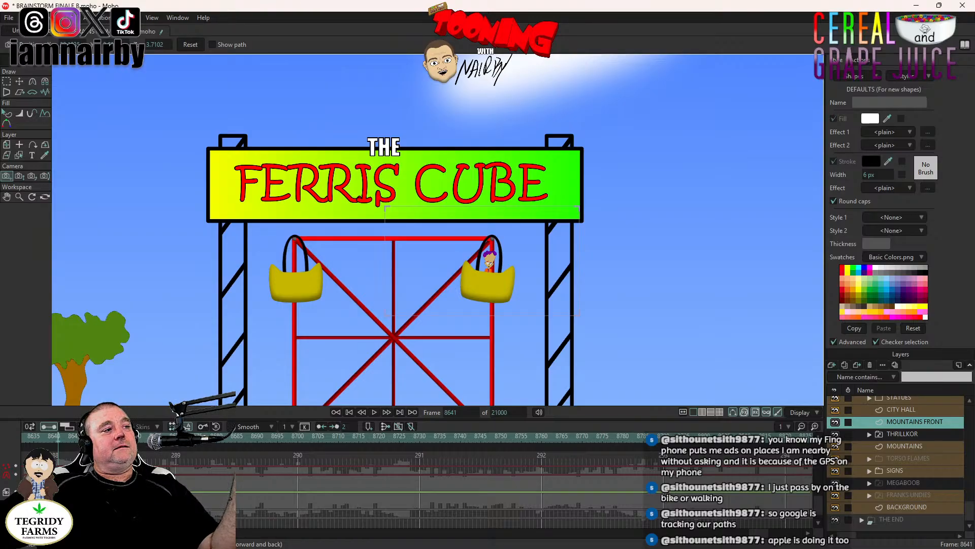
- Change the camera movement keyframe at frame 8641 to Noisy interpolation with an amplitude of 0.01
{"action": "right_click", "coordinate": [58, 491]}
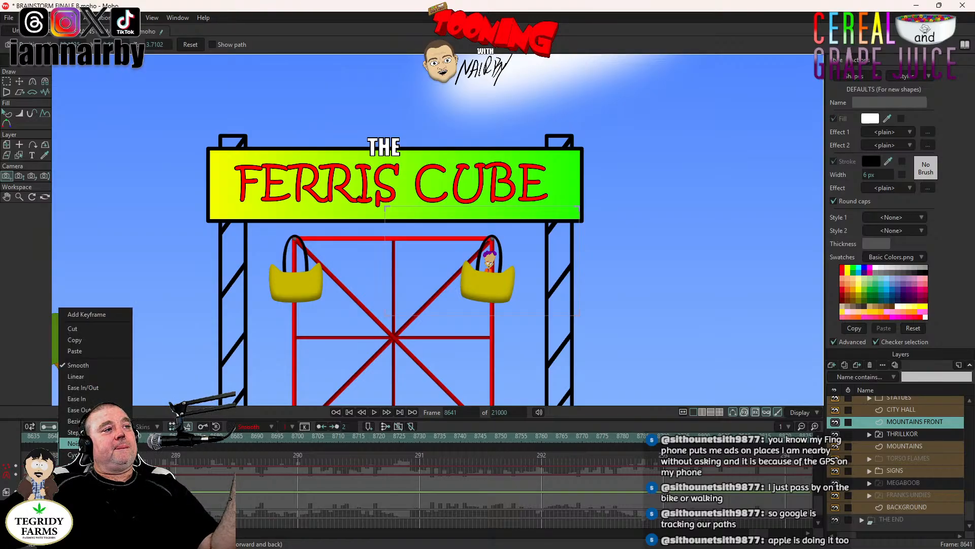
{"action": "left_click", "coordinate": [73, 443]}
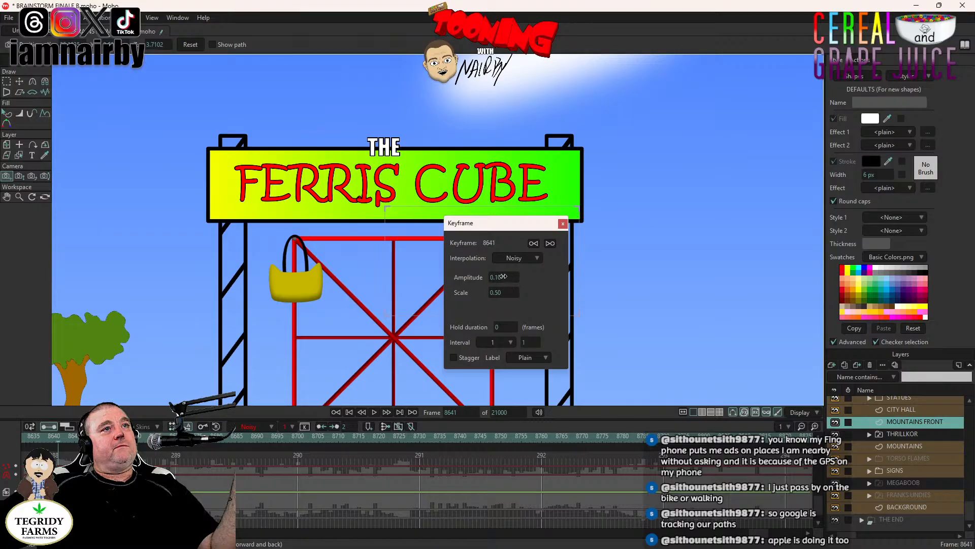
{"action": "left_click", "coordinate": [504, 277]}
{"action": "left_click", "coordinate": [508, 277]}
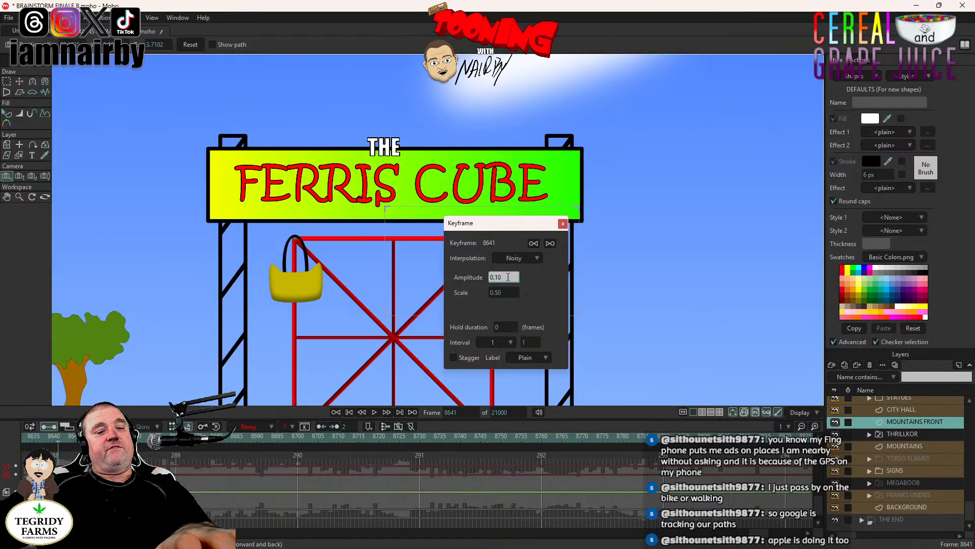
{"action": "key", "text": "BackSpace"}
{"action": "key", "text": "BackSpace"}
{"action": "type", "text": "01"}
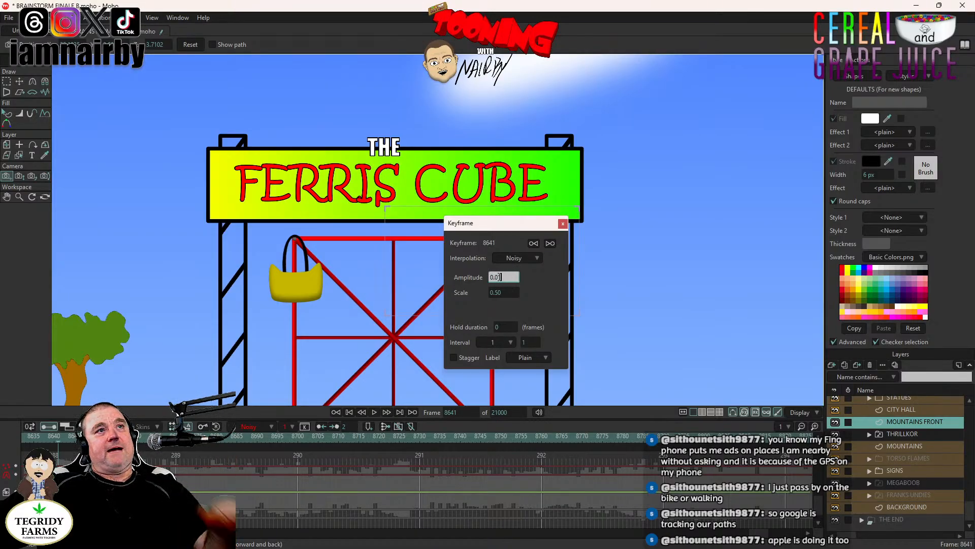
{"action": "key", "text": "Return"}
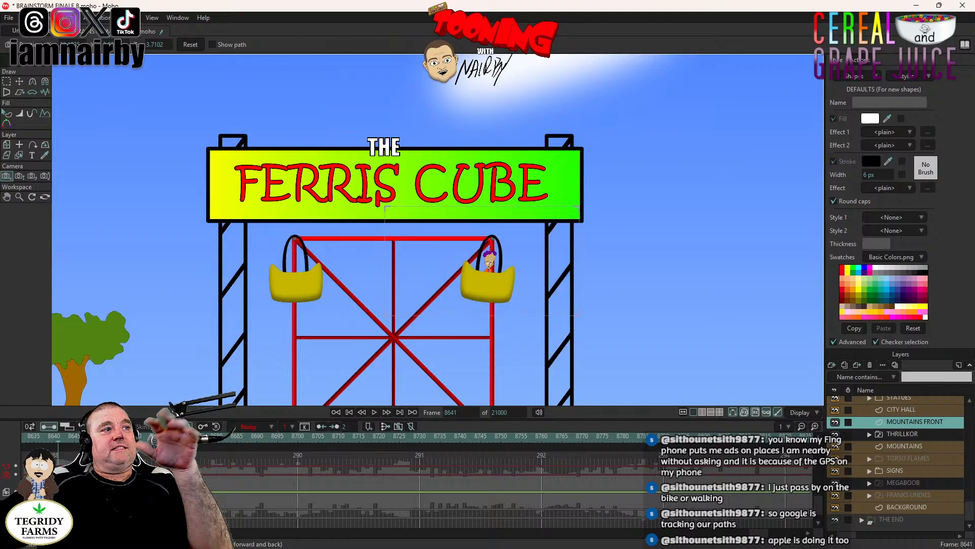
- Play back the gondola shot from frame 8641 to 8684 and inspect its camera shake up close
{"action": "left_click", "coordinate": [375, 413]}
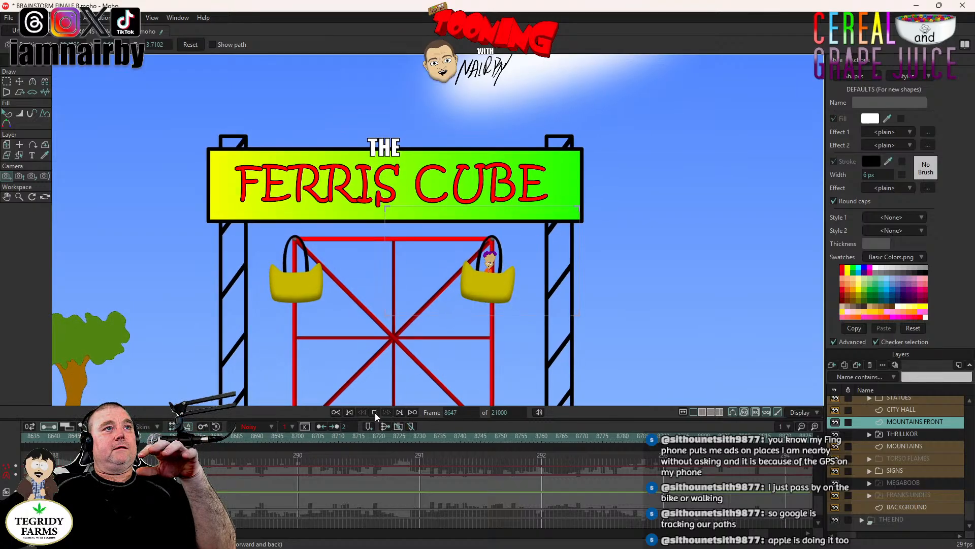
{"action": "left_click", "coordinate": [375, 412]}
{"action": "scroll", "coordinate": [446, 284], "scroll_direction": "up", "scroll_amount": 3}
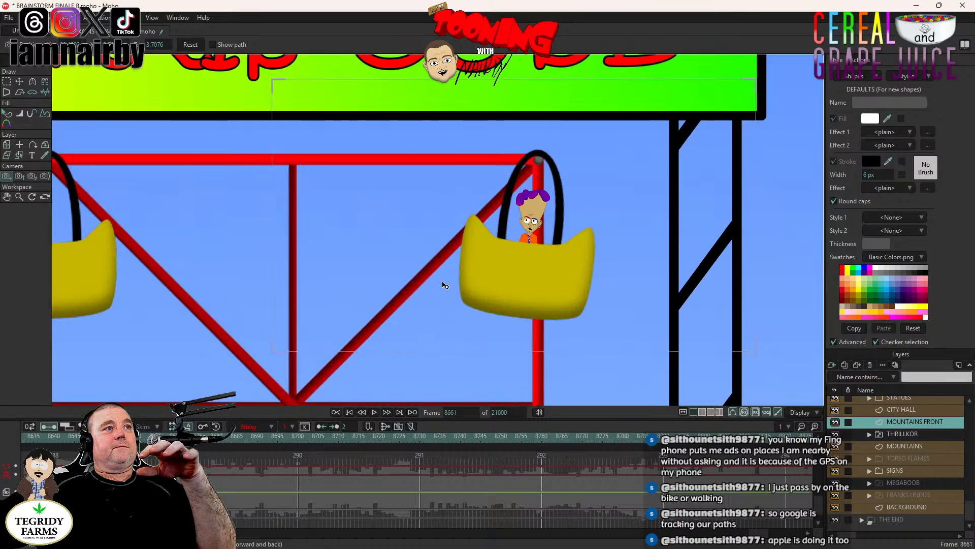
{"action": "scroll", "coordinate": [447, 257], "scroll_direction": "up", "scroll_amount": 2}
{"action": "scroll", "coordinate": [447, 255], "scroll_direction": "down", "scroll_amount": 1}
{"action": "left_click_drag", "start_coordinate": [447, 255], "coordinate": [355, 271]}
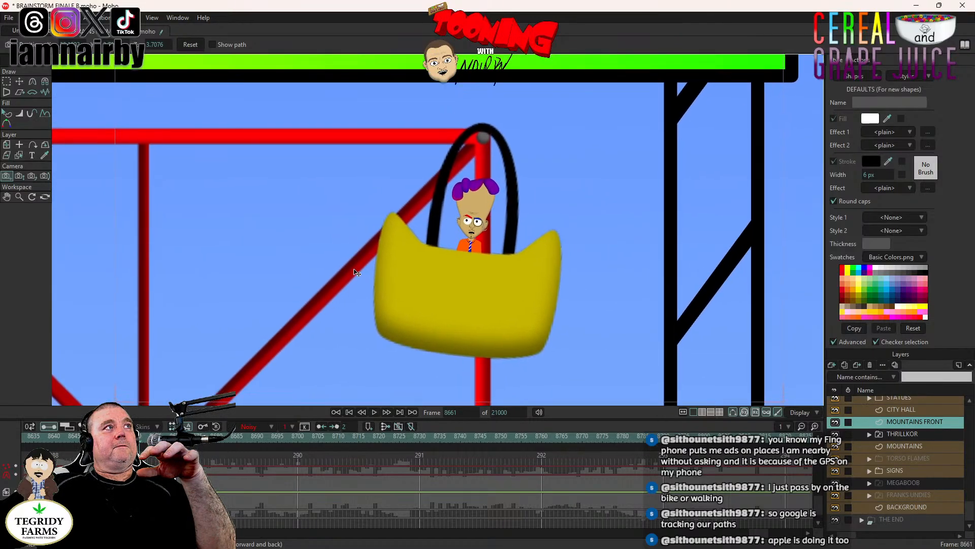
{"action": "left_click", "coordinate": [375, 412]}
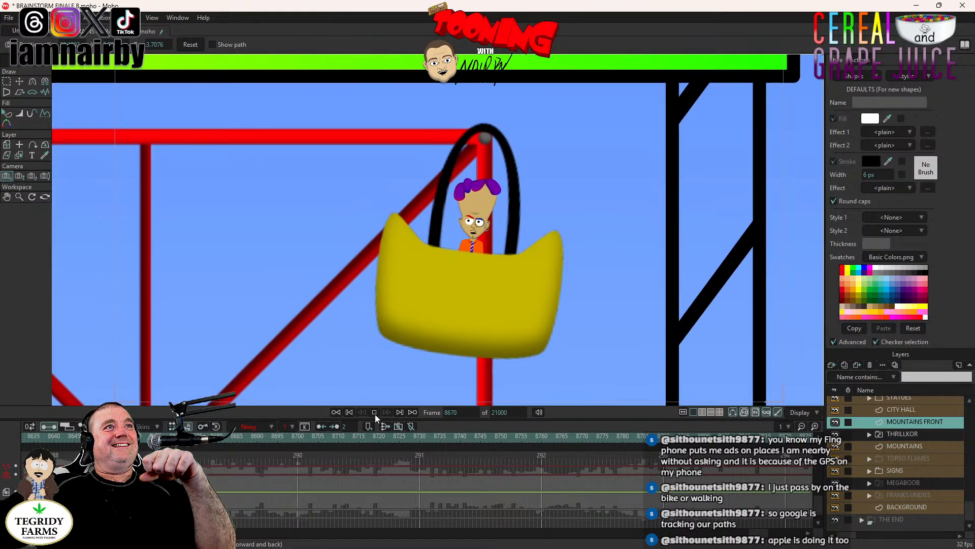
- Return to frame 8639 and step forward to 8641 to check the cut from THRILLKOR to the gondola
{"action": "left_click", "coordinate": [50, 442]}
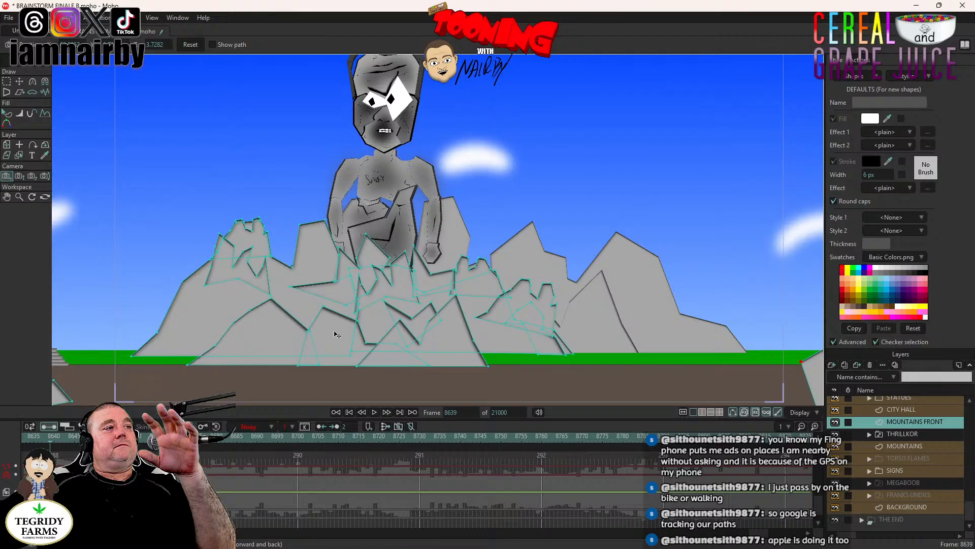
{"action": "key", "text": "Left"}
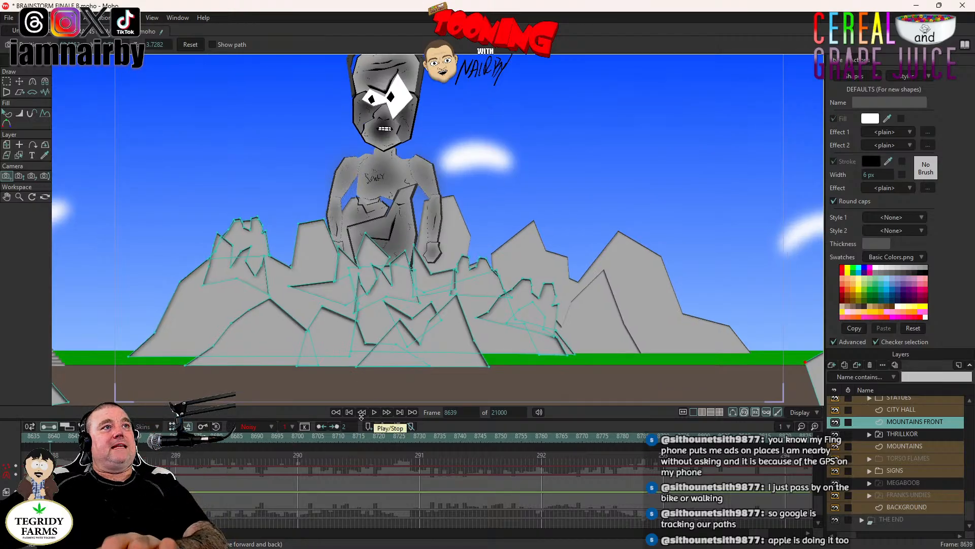
{"action": "key", "text": "Right"}
{"action": "key", "text": "Right"}
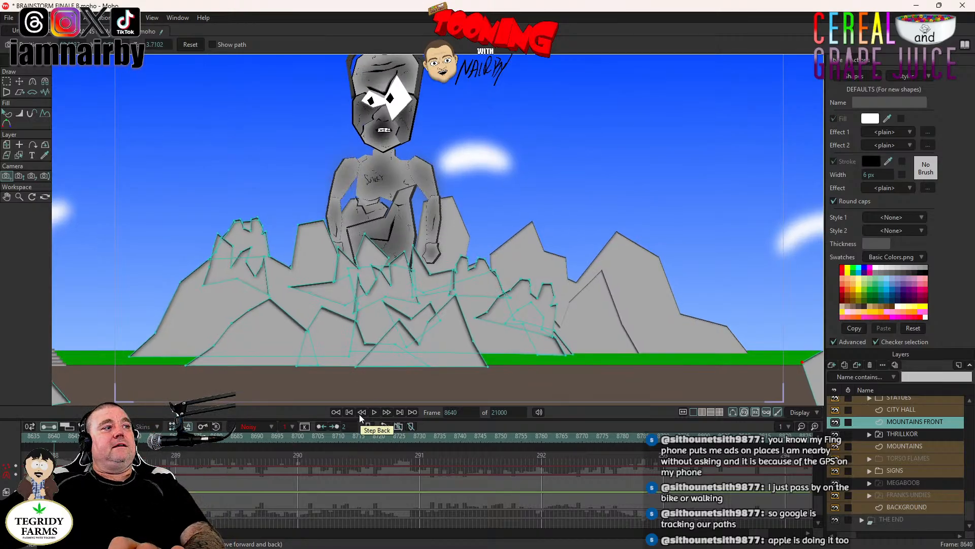
{"action": "key", "text": "Right"}
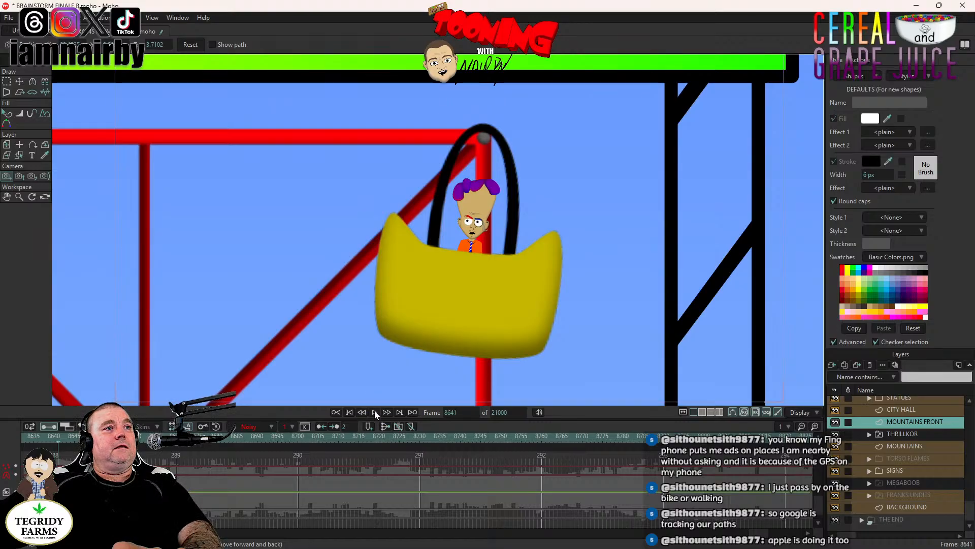
- Play the gondola shot to frame 8695, change the lower camera channel's keyframes at frames 8641 and 8695 to Step interpolation, and save
{"action": "left_click", "coordinate": [375, 411]}
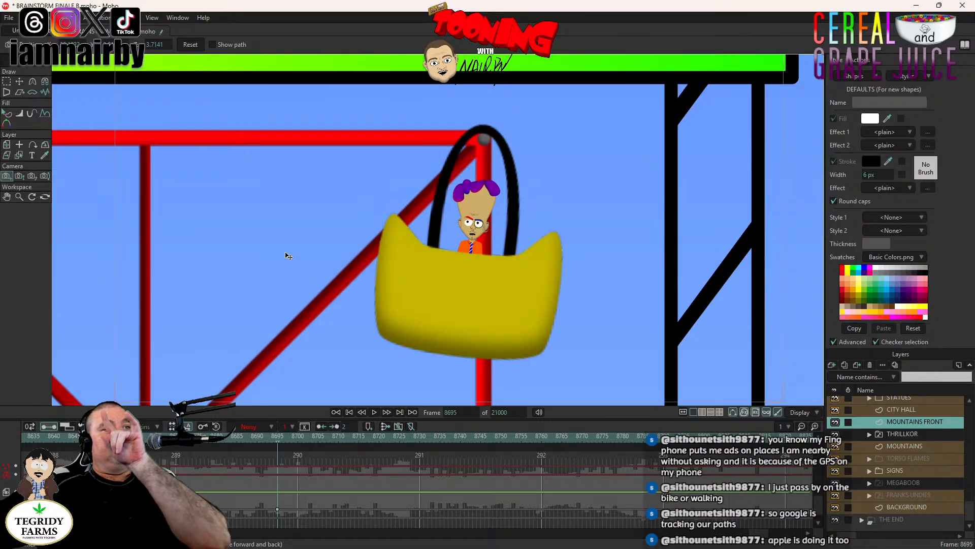
{"action": "right_click", "coordinate": [277, 510]}
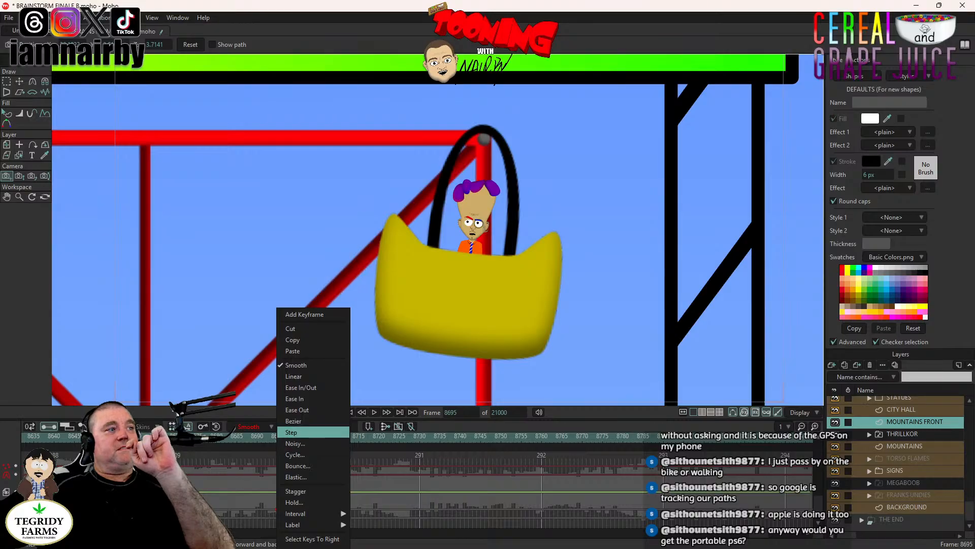
{"action": "left_click", "coordinate": [302, 433]}
{"action": "right_click", "coordinate": [57, 509]}
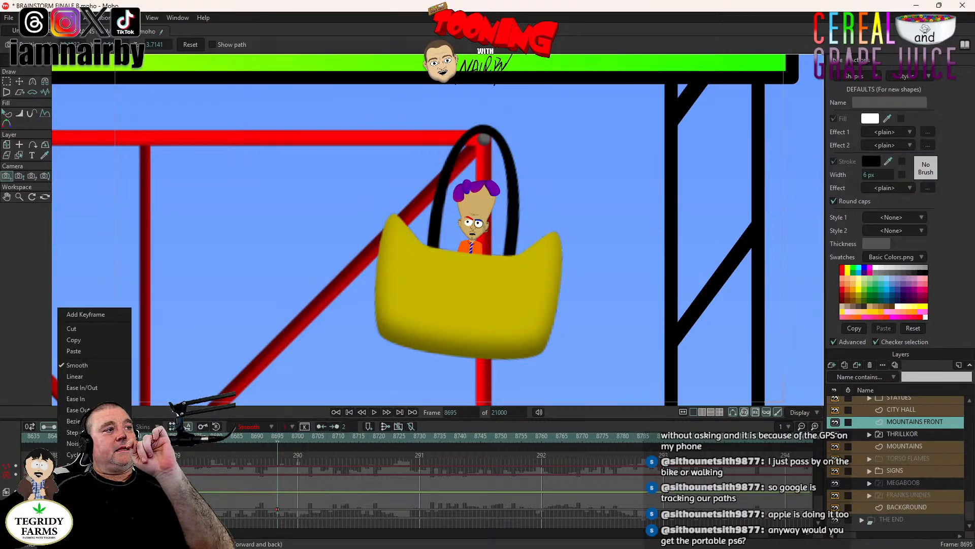
{"action": "left_click", "coordinate": [73, 432]}
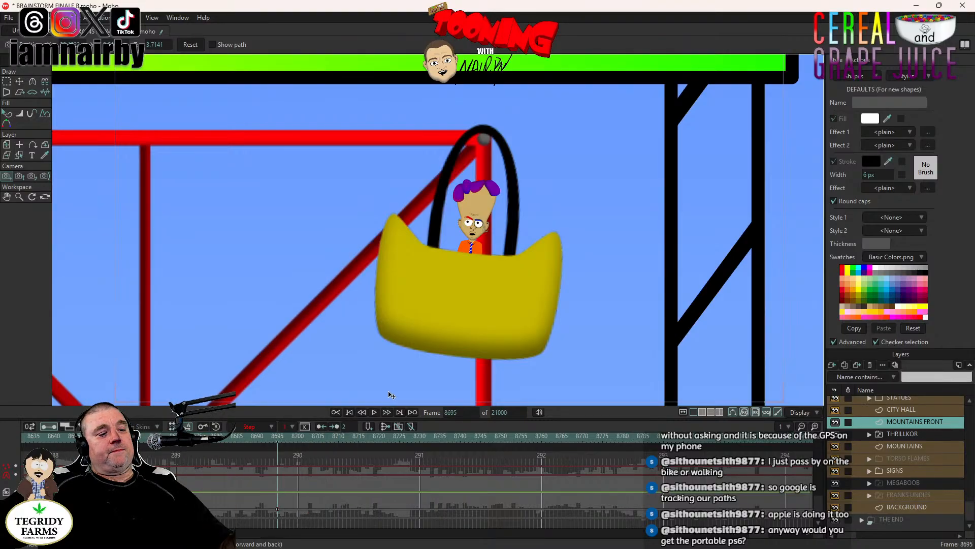
{"action": "key", "text": "ctrl+s"}
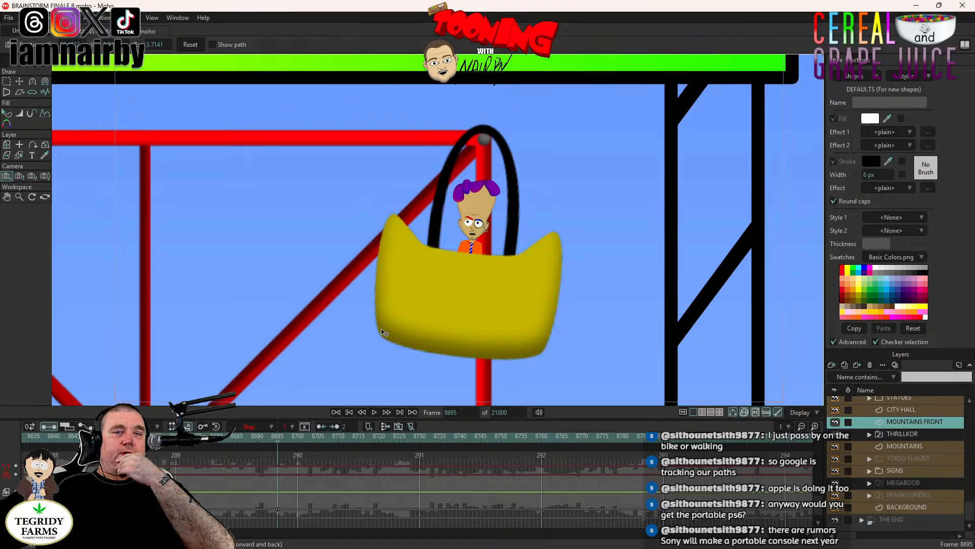
- Play back the gondola shot from frame 8641 and stop at frame 8730, where the shot should end
{"action": "scroll", "coordinate": [474, 272], "scroll_direction": "down", "scroll_amount": 2}
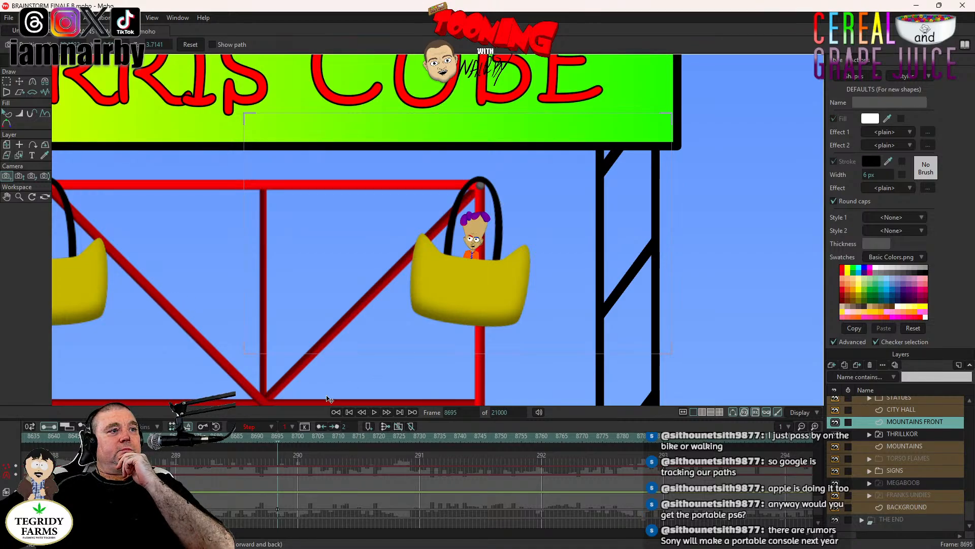
{"action": "scroll", "coordinate": [339, 354], "scroll_direction": "down", "scroll_amount": 2}
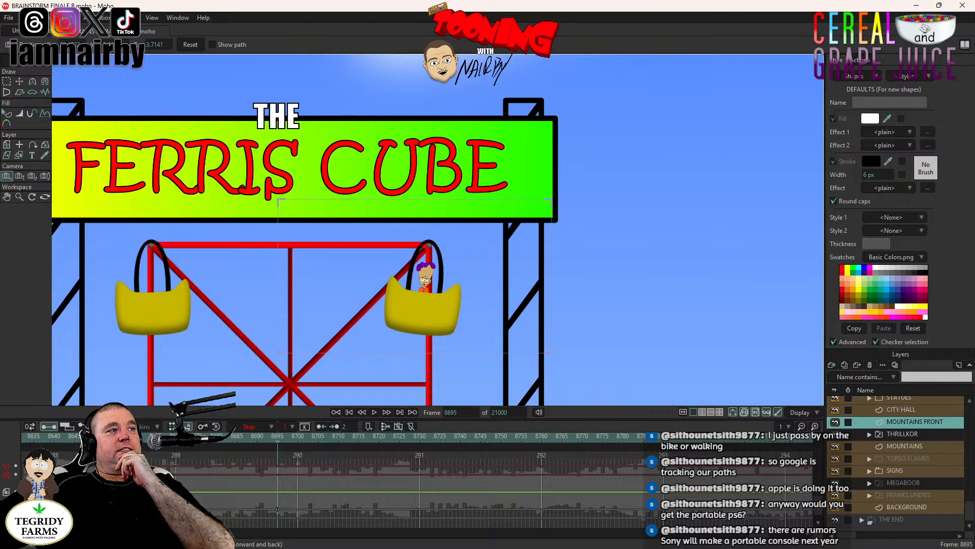
{"action": "left_click", "coordinate": [60, 442]}
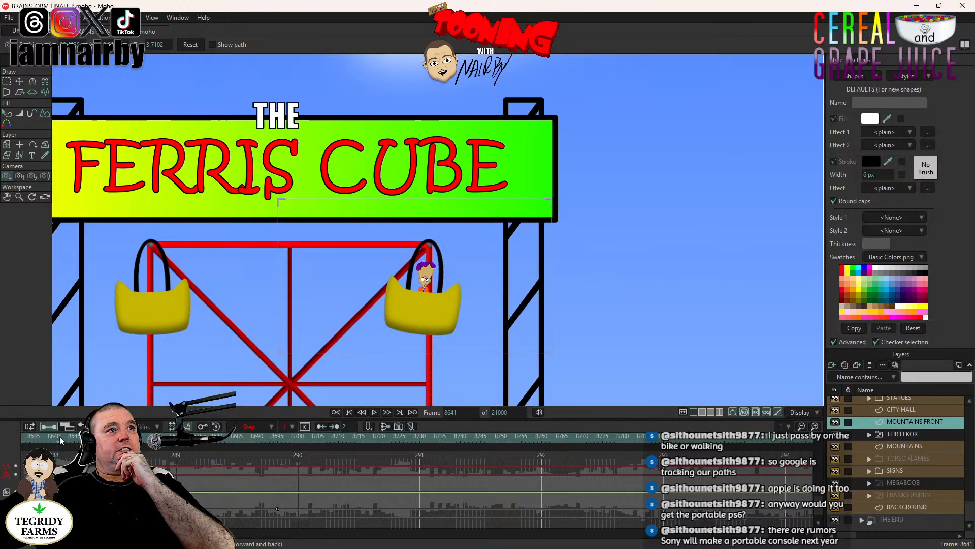
{"action": "left_click", "coordinate": [376, 412]}
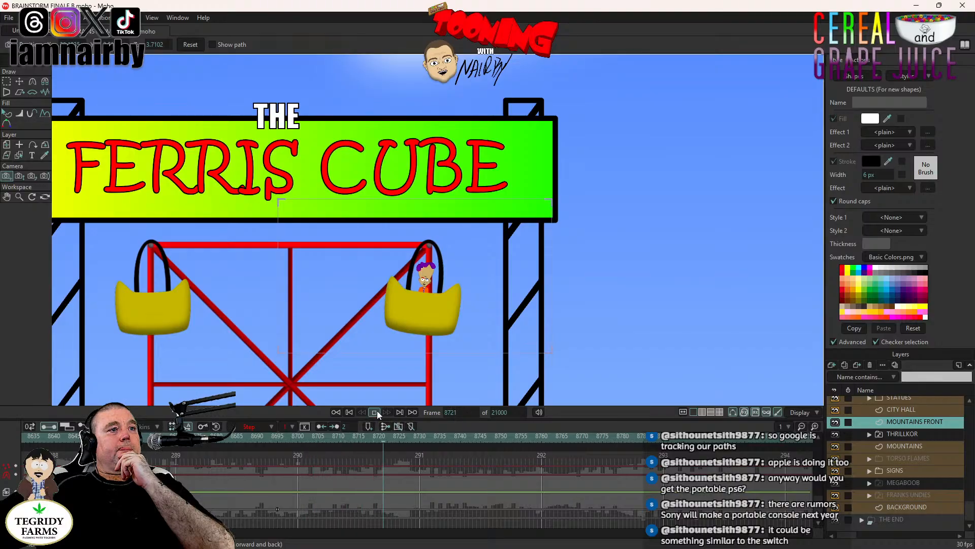
{"action": "left_click", "coordinate": [376, 411]}
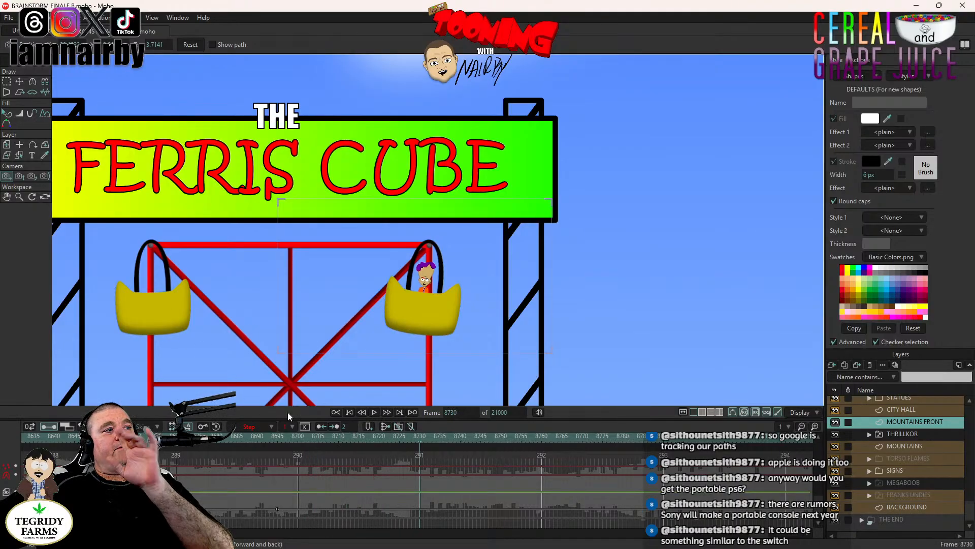
- Copy the wide mountain shot's camera keyframes from frame 8295 to frame 8730 to cut back to THRILLKOR, and save the project
{"action": "left_click_drag", "start_coordinate": [759, 534], "coordinate": [731, 536]}
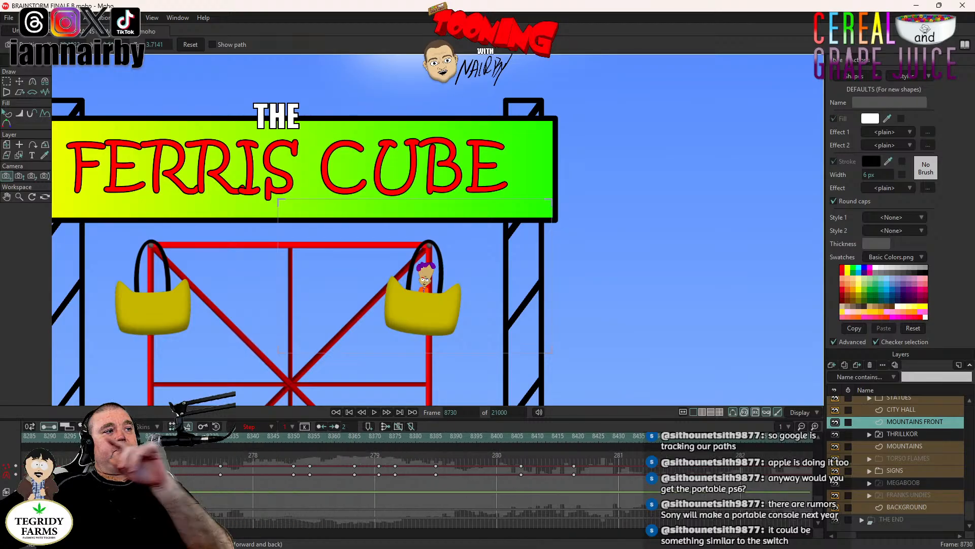
{"action": "left_click", "coordinate": [204, 507]}
{"action": "left_click", "coordinate": [205, 508]}
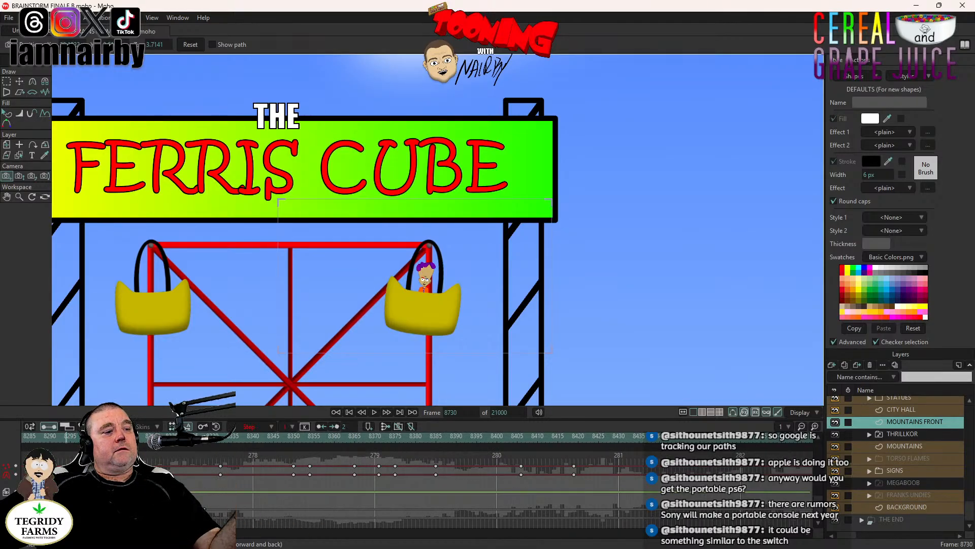
{"action": "scroll", "coordinate": [215, 307], "scroll_direction": "down", "scroll_amount": 10}
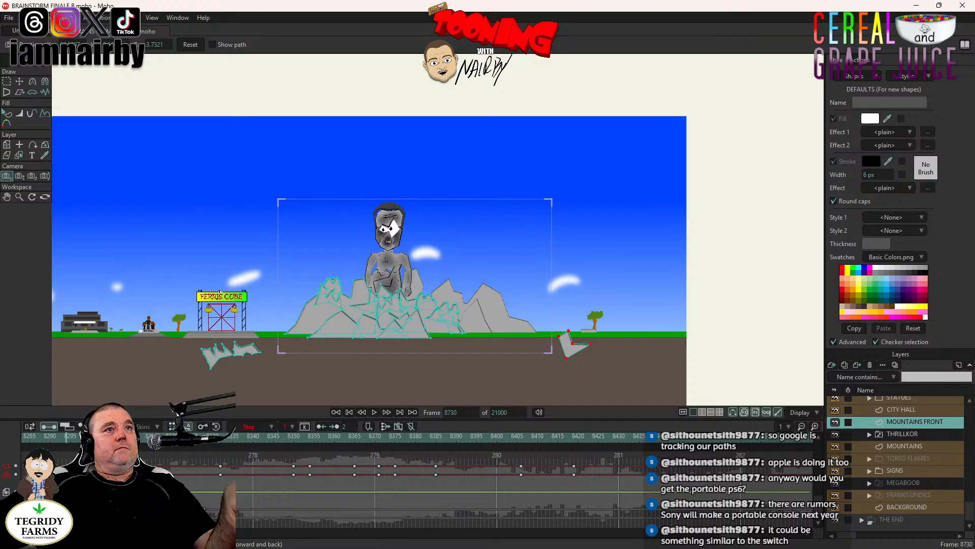
{"action": "left_click", "coordinate": [300, 389]}
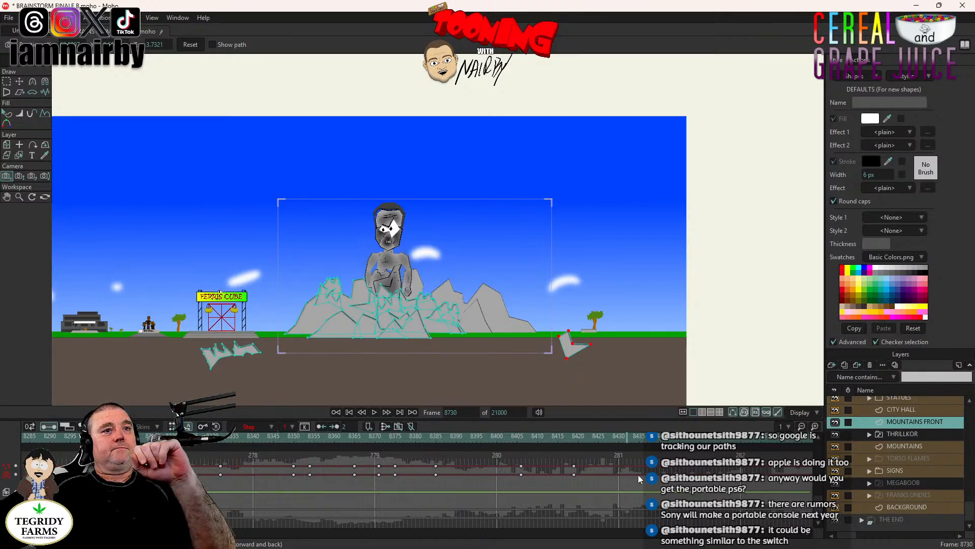
{"action": "scroll", "coordinate": [453, 334], "scroll_direction": "up", "scroll_amount": 3}
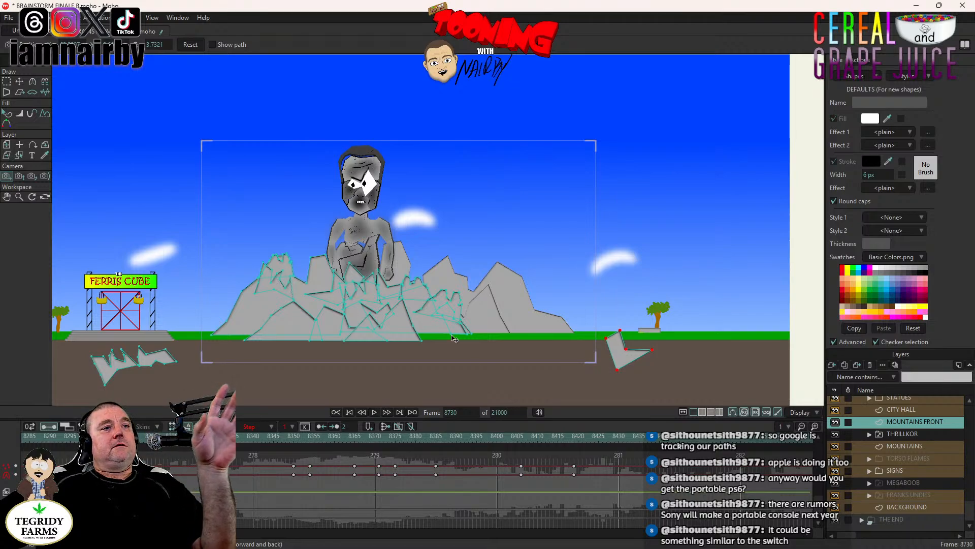
{"action": "key", "text": "ctrl+s"}
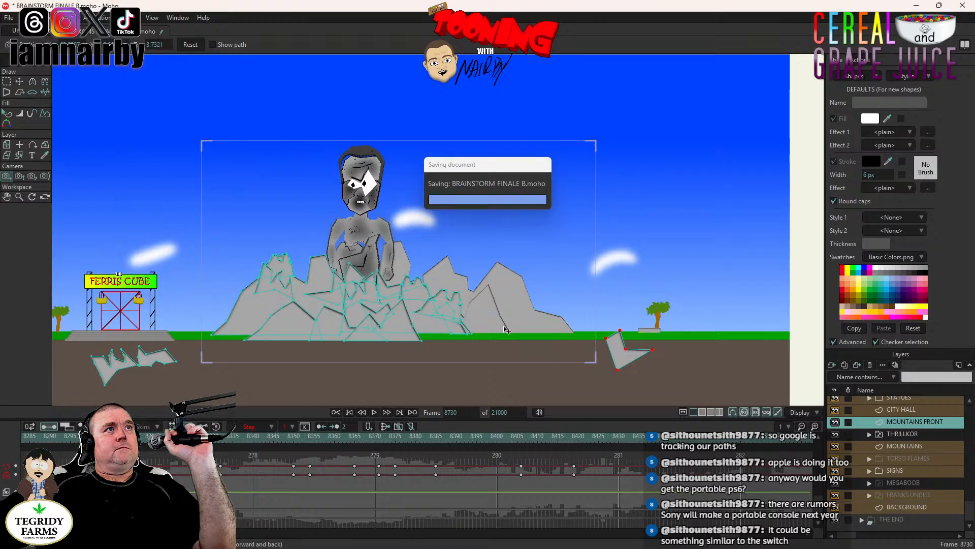
- Play the sequence from frame 8295 to frame 8730 to review THRILLKOR's rise, the gondola close-up and the cut back
{"action": "left_click", "coordinate": [156, 436]}
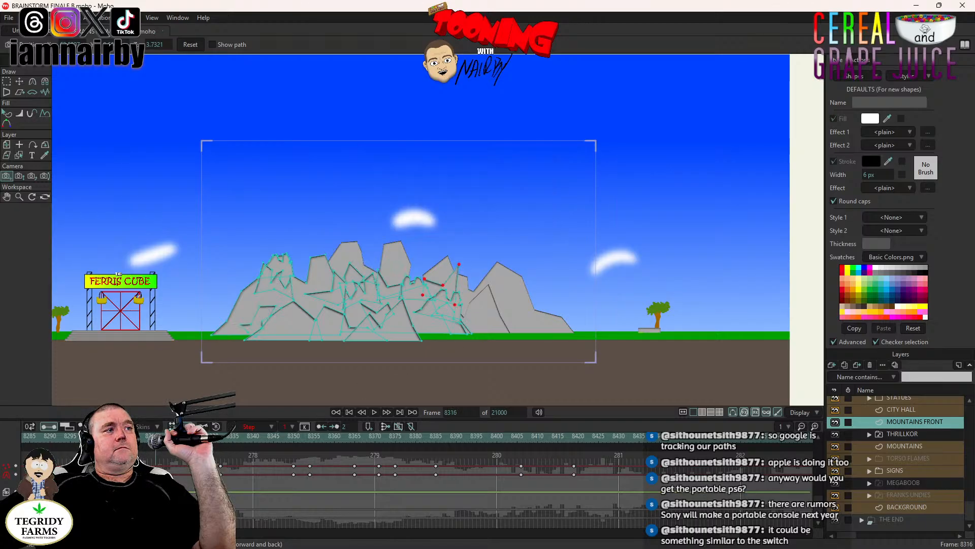
{"action": "scroll", "coordinate": [385, 323], "scroll_direction": "up", "scroll_amount": 3}
{"action": "left_click_drag", "start_coordinate": [390, 322], "coordinate": [393, 334]}
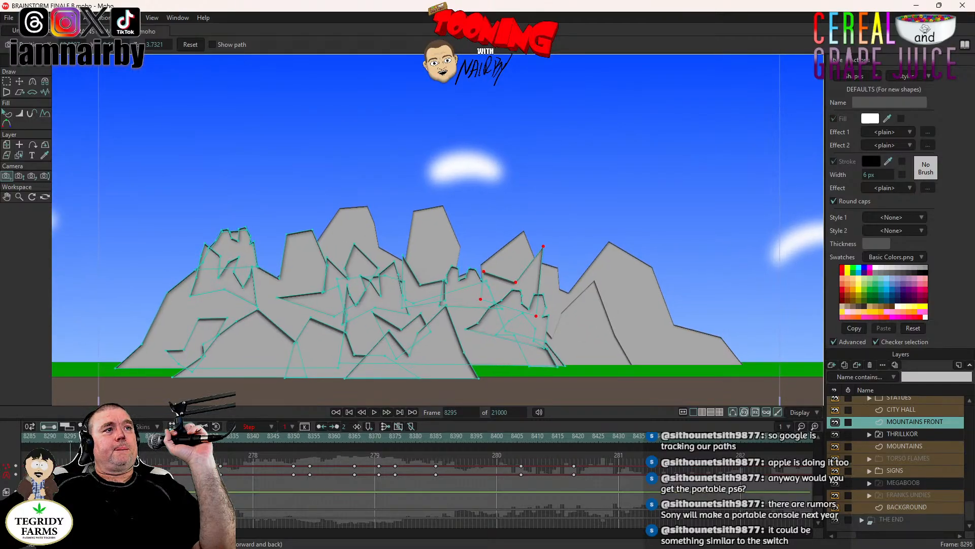
{"action": "left_click", "coordinate": [374, 412]}
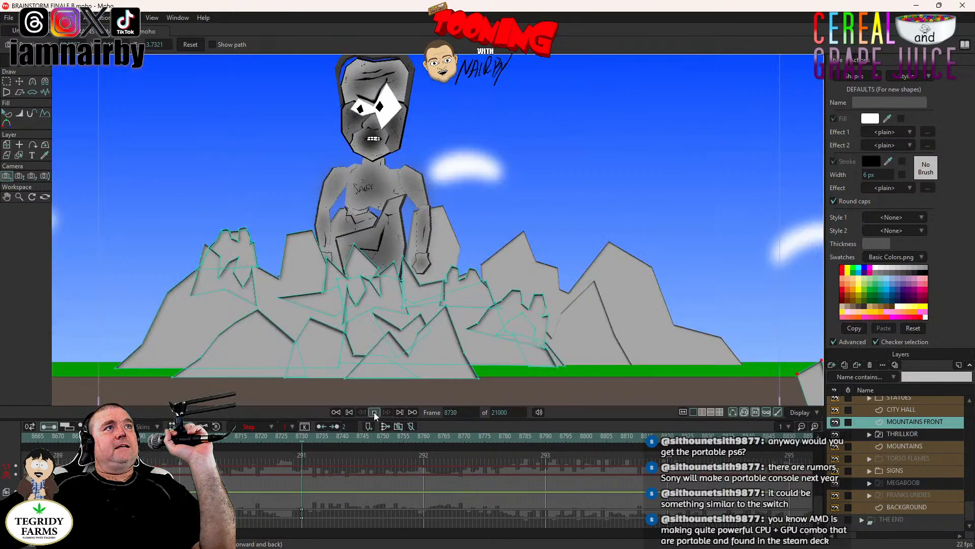
{"action": "left_click", "coordinate": [373, 412]}
- Check the gondola shot at frame 8709, then replay the mountain shot from frame 8295 to frame 8417 where THRILLKOR's head emerges
{"action": "scroll", "coordinate": [426, 286], "scroll_direction": "down", "scroll_amount": 3}
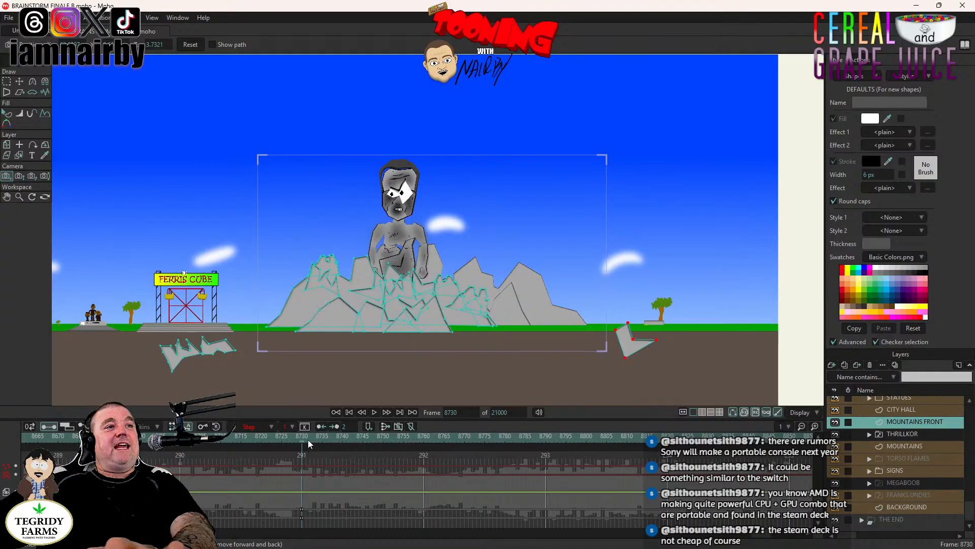
{"action": "scroll", "coordinate": [407, 340], "scroll_direction": "up", "scroll_amount": 2}
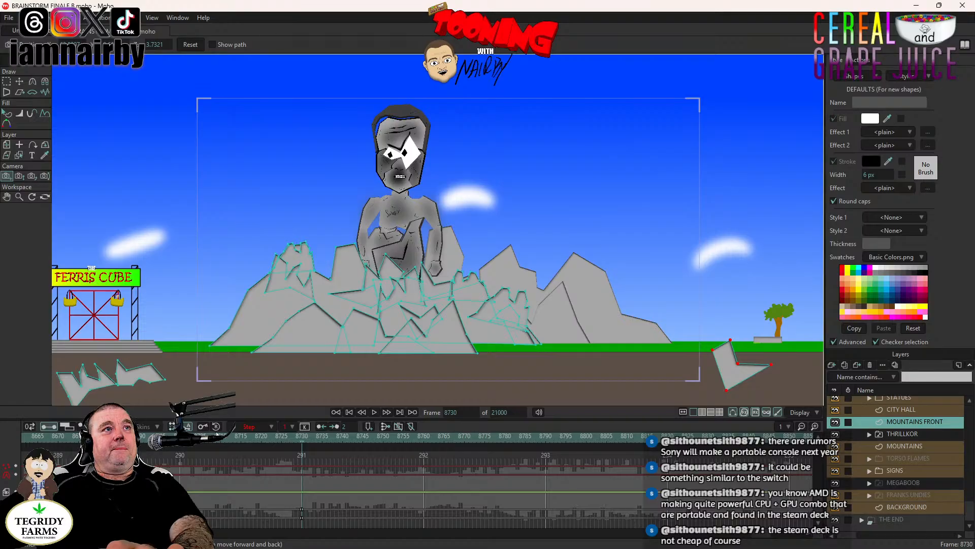
{"action": "left_click", "coordinate": [218, 437]}
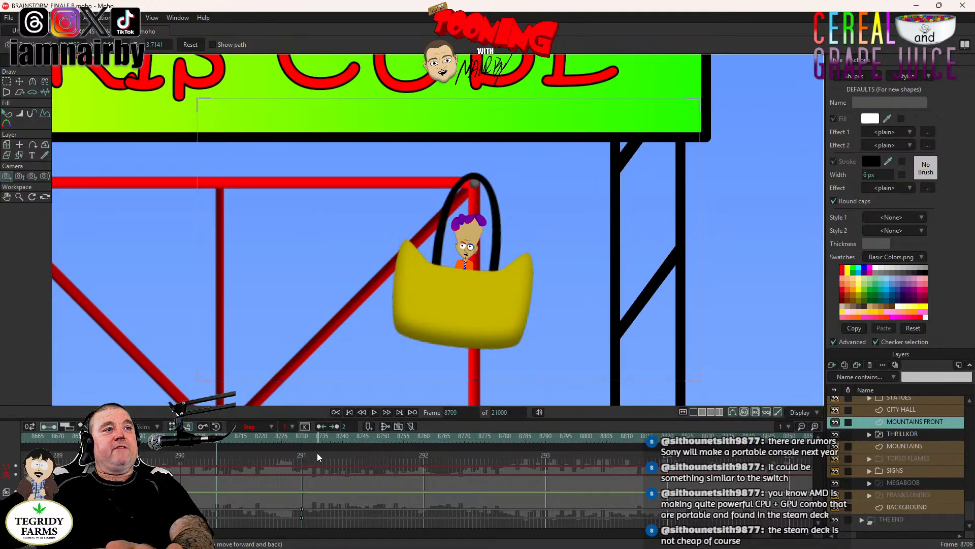
{"action": "left_click_drag", "start_coordinate": [761, 533], "coordinate": [723, 543]}
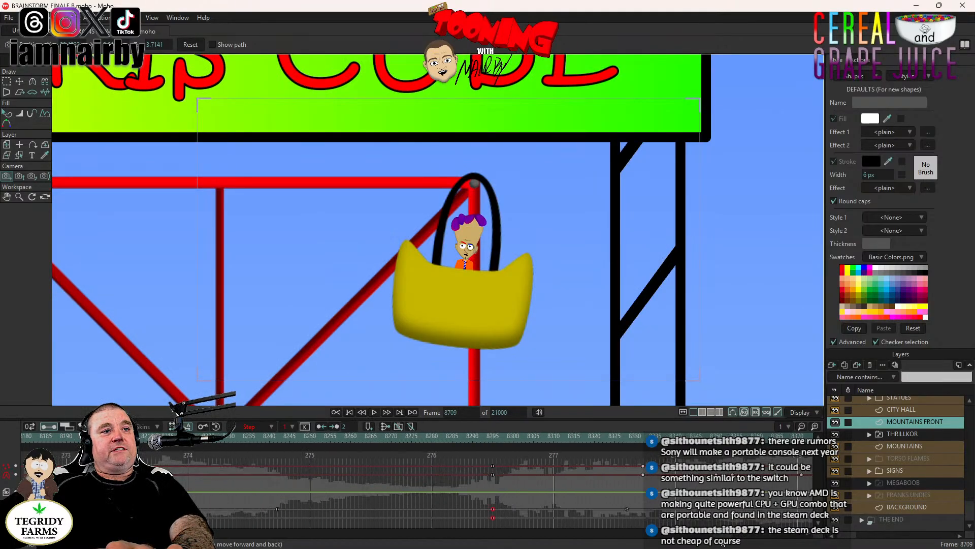
{"action": "left_click", "coordinate": [493, 437]}
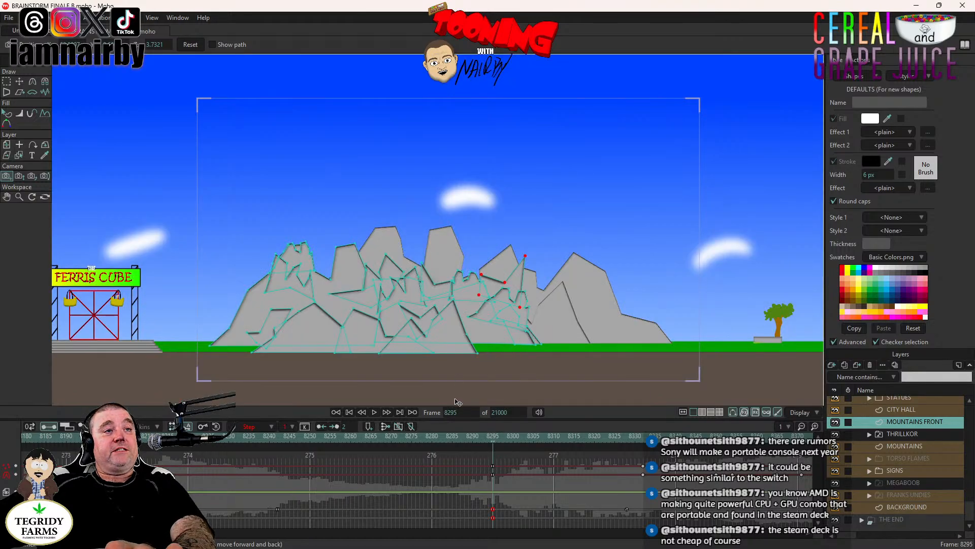
{"action": "left_click", "coordinate": [928, 447]}
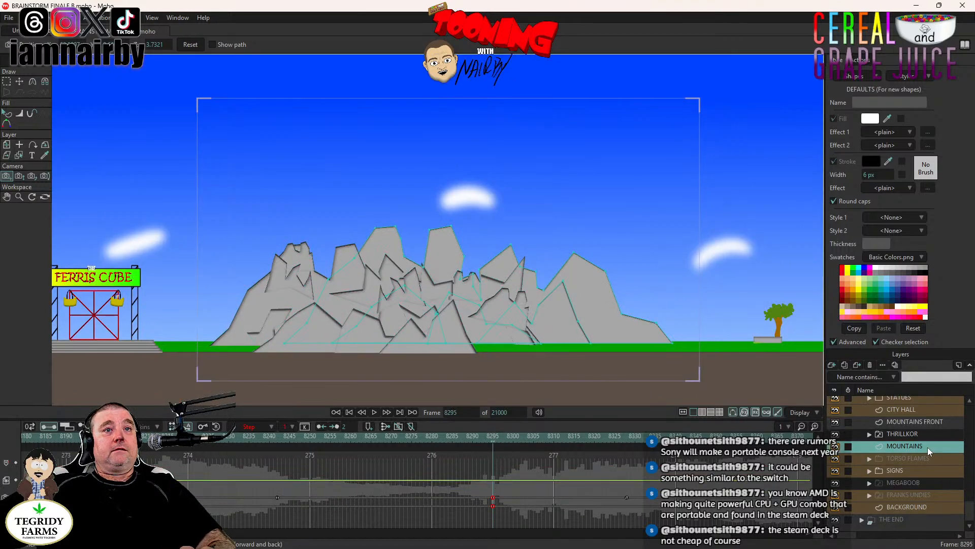
{"action": "left_click", "coordinate": [374, 414]}
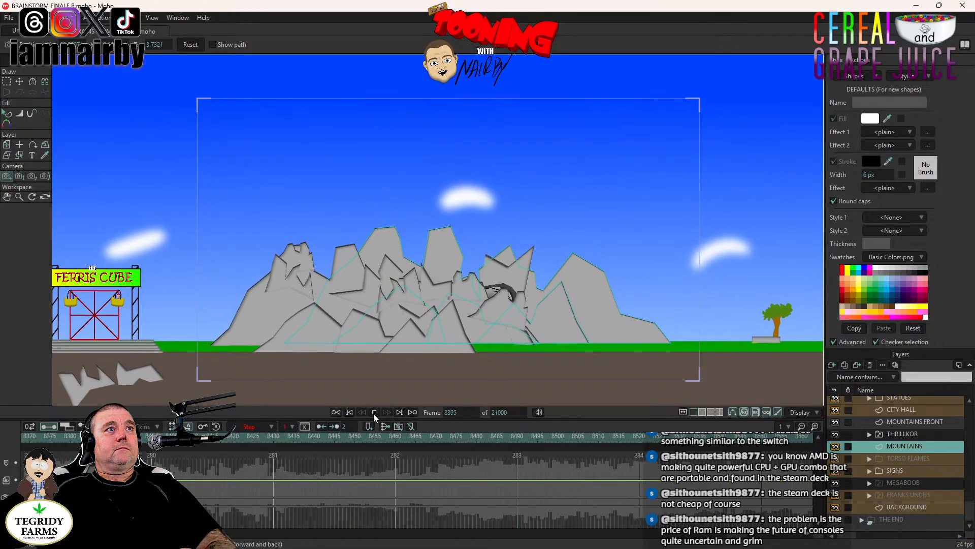
{"action": "left_click", "coordinate": [374, 414]}
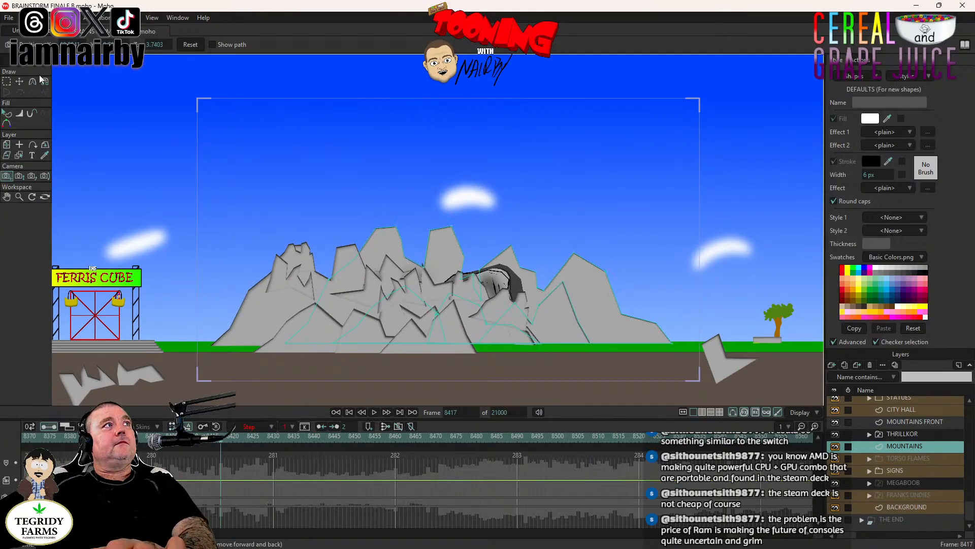
- Select the small jagged peak in front of the emerging head on the MOUNTAINS FRONT layer with Transform Points and key it at frame 8417
{"action": "left_click", "coordinate": [19, 81]}
{"action": "scroll", "coordinate": [460, 289], "scroll_direction": "up", "scroll_amount": 2}
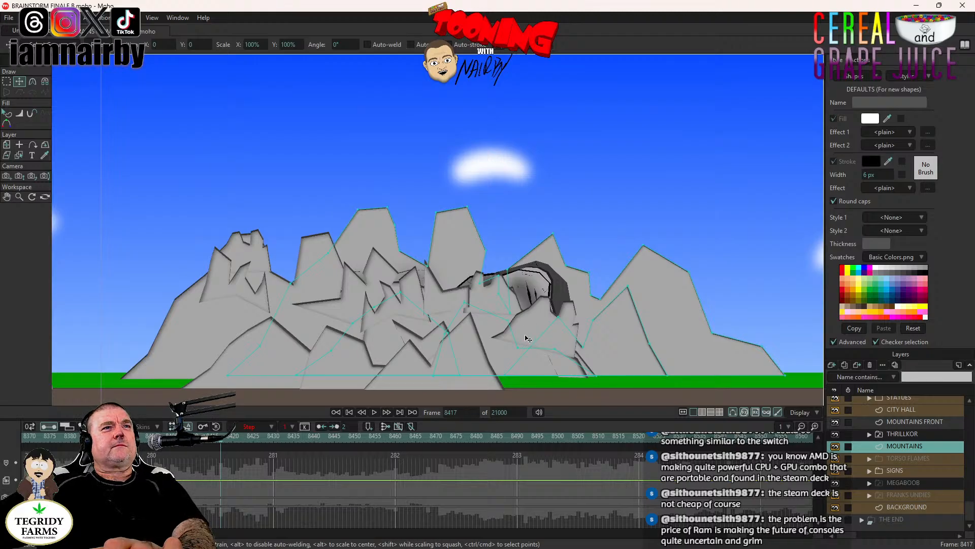
{"action": "key", "text": "ctrl+a"}
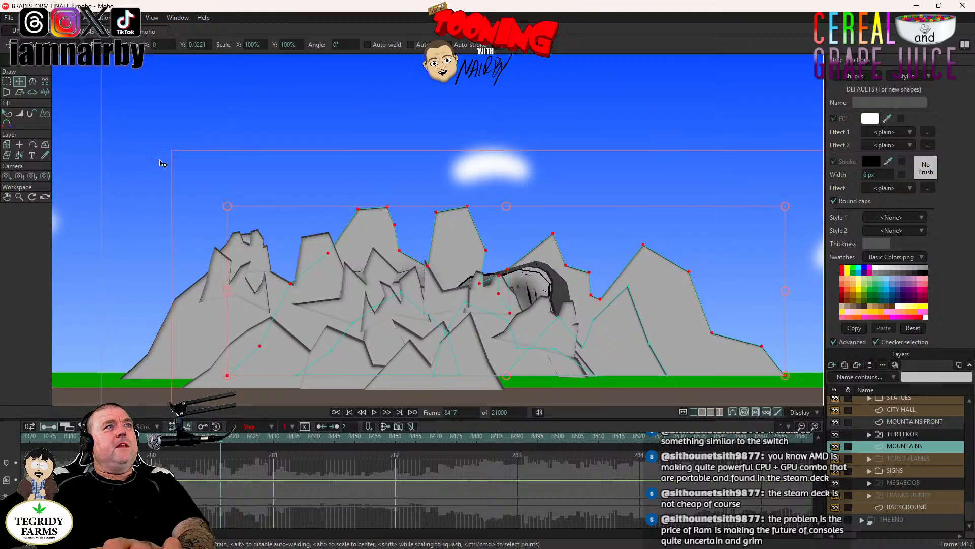
{"action": "left_click", "coordinate": [893, 422]}
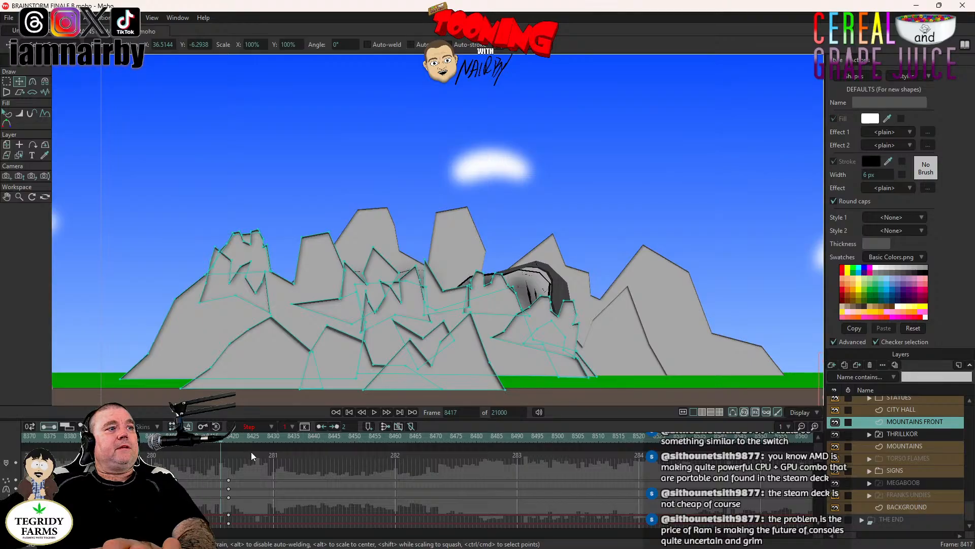
{"action": "double_click", "coordinate": [543, 321]}
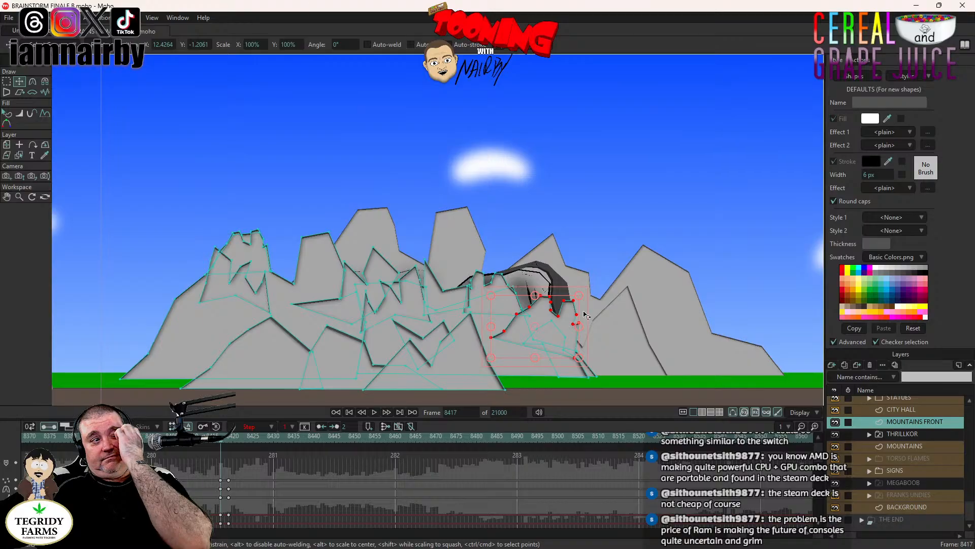
- At frame 8436, move the selected peak down off the mountain and rotate it upside down so the rock tumbles onto the ground
{"action": "left_click", "coordinate": [295, 437]}
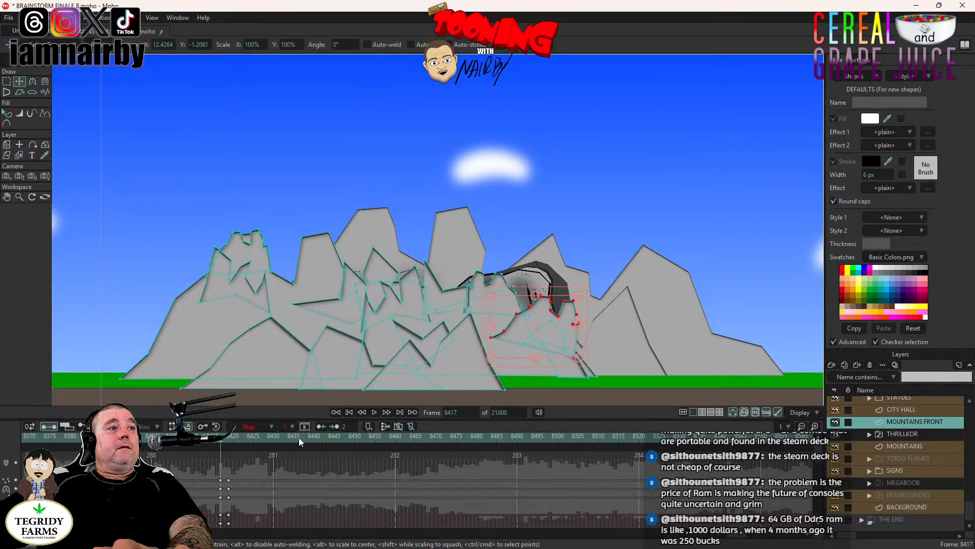
{"action": "left_click", "coordinate": [299, 438]}
{"action": "left_click_drag", "start_coordinate": [594, 325], "coordinate": [601, 358]}
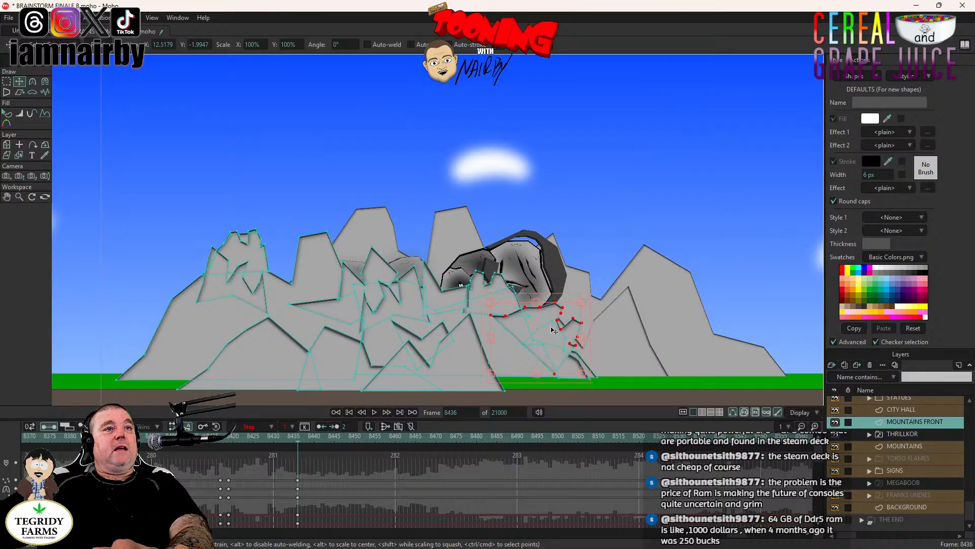
{"action": "left_click_drag", "start_coordinate": [553, 331], "coordinate": [571, 252]}
{"action": "left_click_drag", "start_coordinate": [548, 328], "coordinate": [579, 364]}
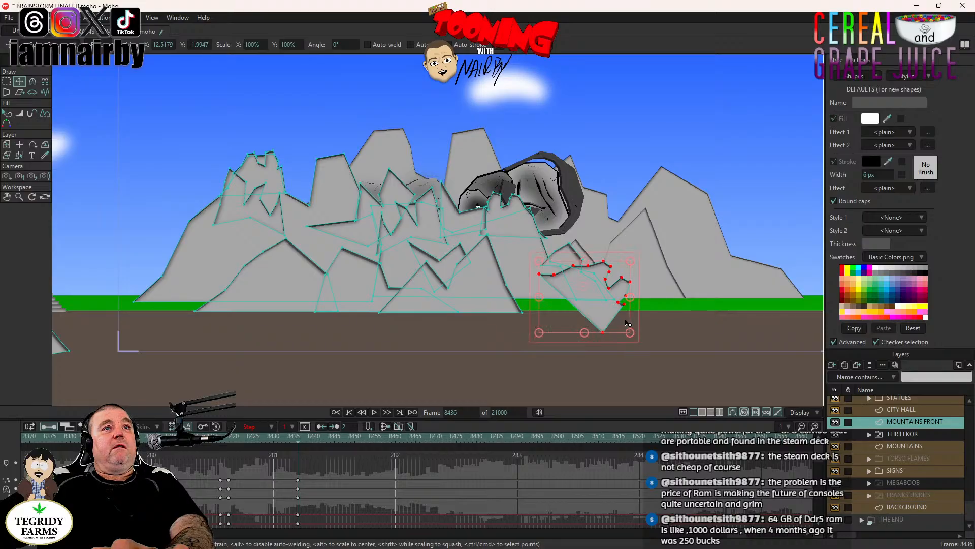
{"action": "left_click_drag", "start_coordinate": [637, 319], "coordinate": [599, 332]}
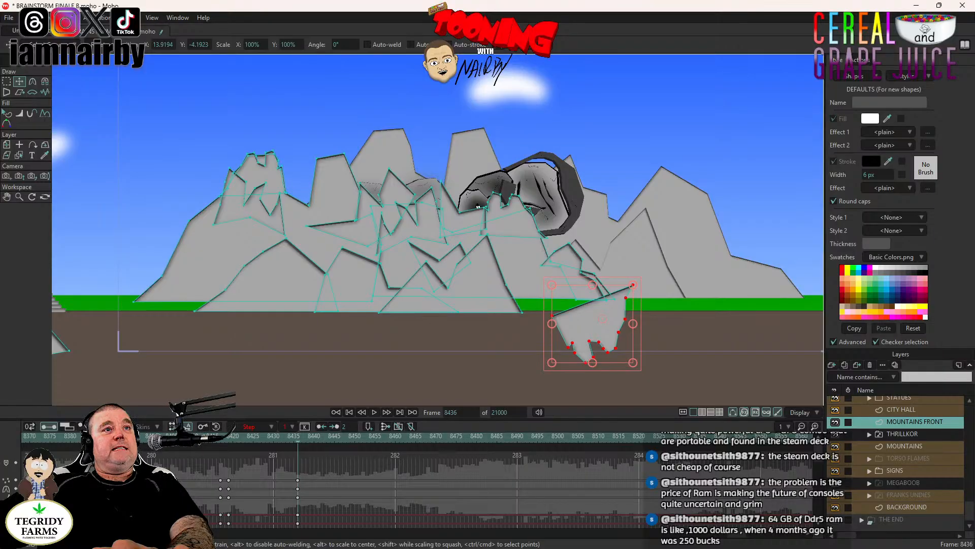
- Play back the upside-down tumble of the broken-off peak, then check its starting pose around frames 8419 and 8420
{"action": "left_click", "coordinate": [362, 411]}
{"action": "left_click", "coordinate": [374, 411]}
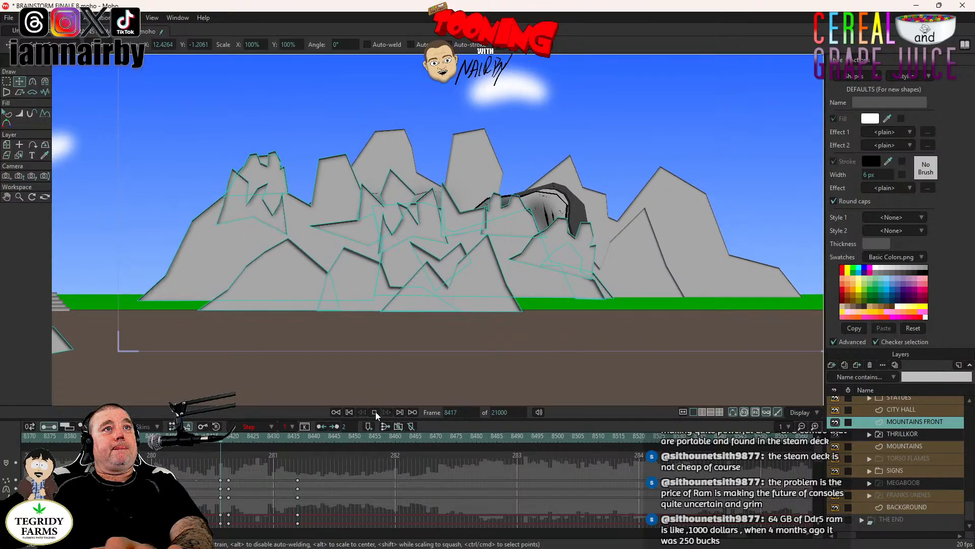
{"action": "left_click", "coordinate": [375, 412]}
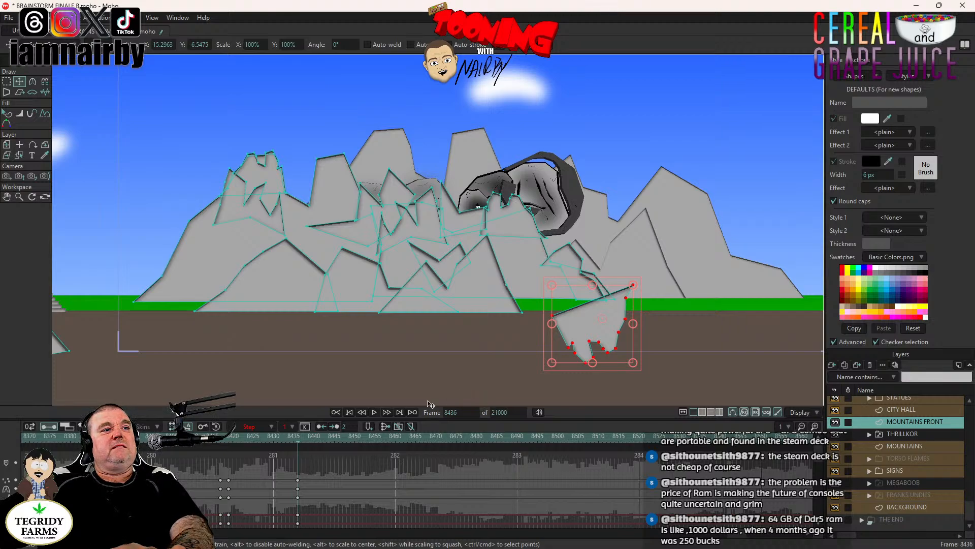
{"action": "left_click", "coordinate": [233, 438]}
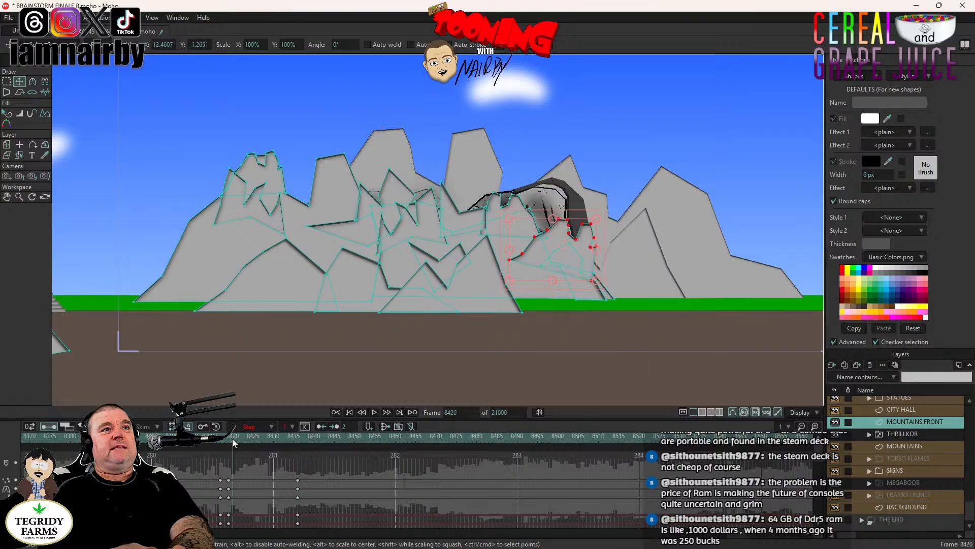
{"action": "left_click", "coordinate": [227, 438]}
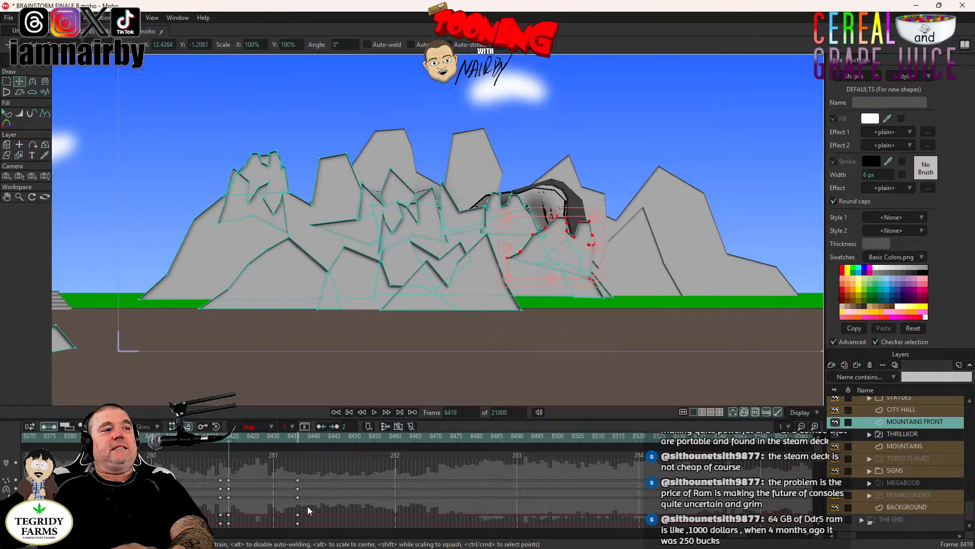
- Delete the rock's landing keys at frame 8436 and move the rock down to the ground at frame 8438, tilted slightly
{"action": "left_click_drag", "start_coordinate": [308, 470], "coordinate": [293, 545]}
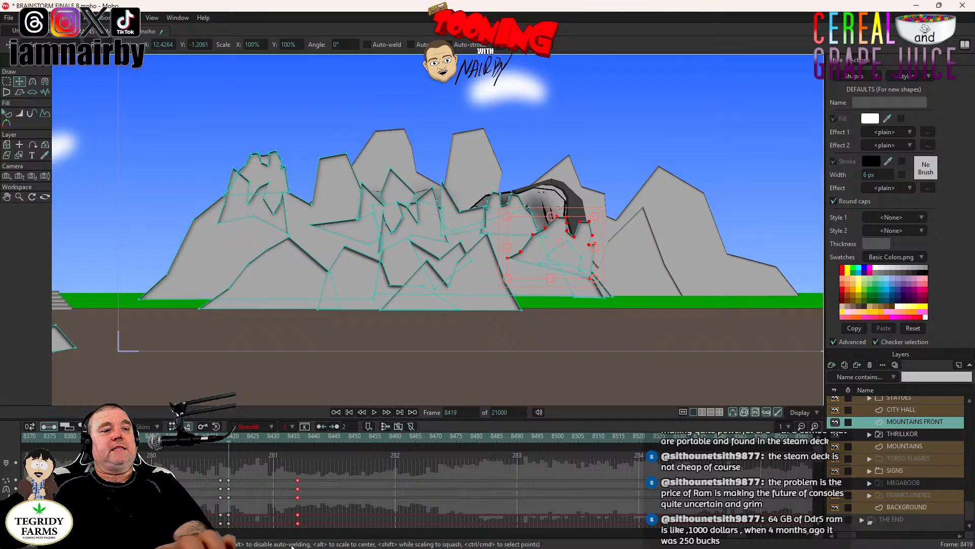
{"action": "left_click", "coordinate": [306, 438]}
{"action": "left_click_drag", "start_coordinate": [419, 281], "coordinate": [441, 335]}
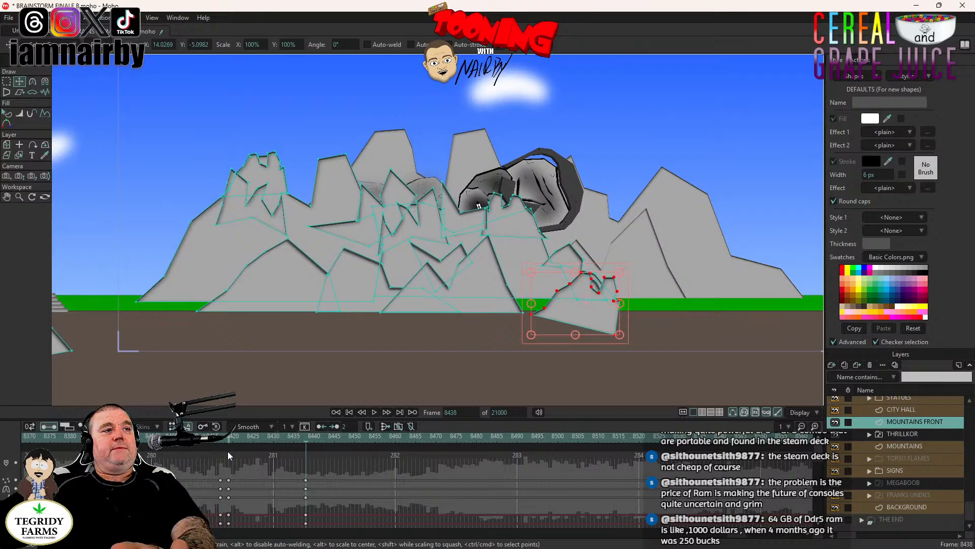
- Play the fall, shift the landing keys from frame 8438 to about frame 8426 for a faster drop, and replay it
{"action": "left_click", "coordinate": [222, 438]}
{"action": "left_click", "coordinate": [376, 412]}
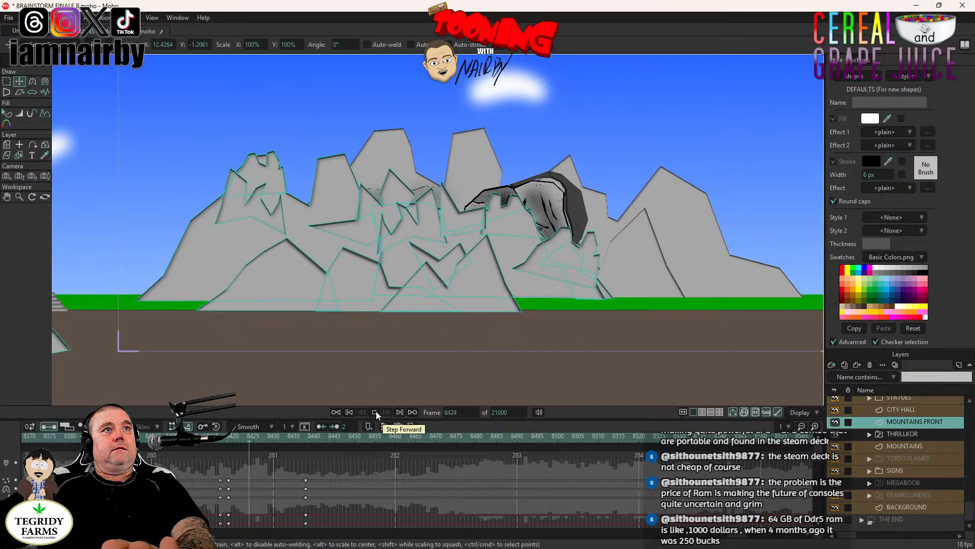
{"action": "left_click", "coordinate": [306, 481]}
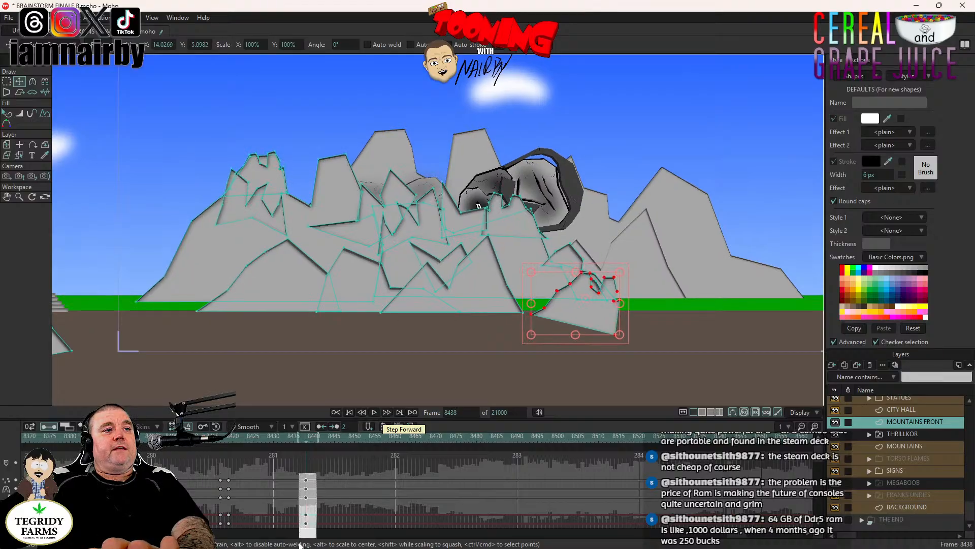
{"action": "left_click_drag", "start_coordinate": [280, 491], "coordinate": [261, 493]}
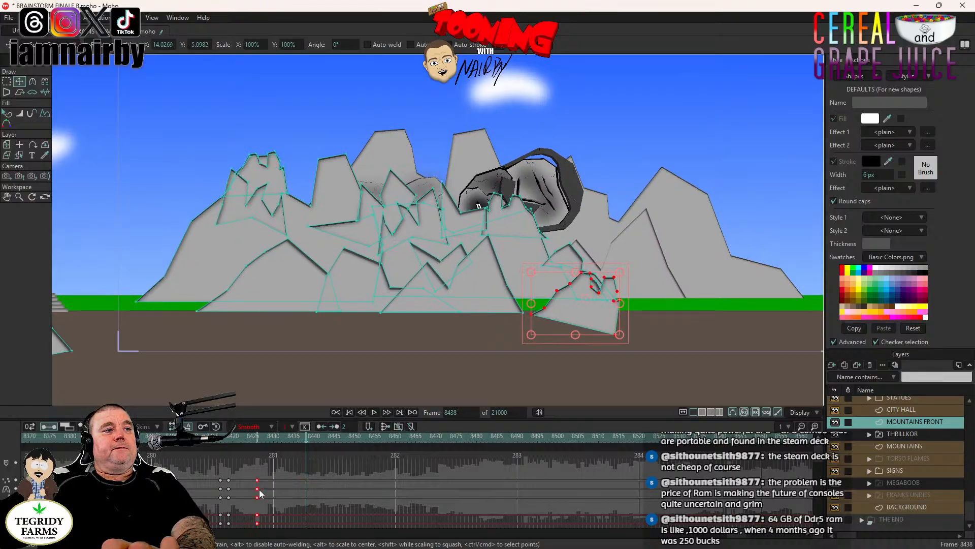
{"action": "left_click", "coordinate": [213, 437]}
{"action": "left_click", "coordinate": [374, 411]}
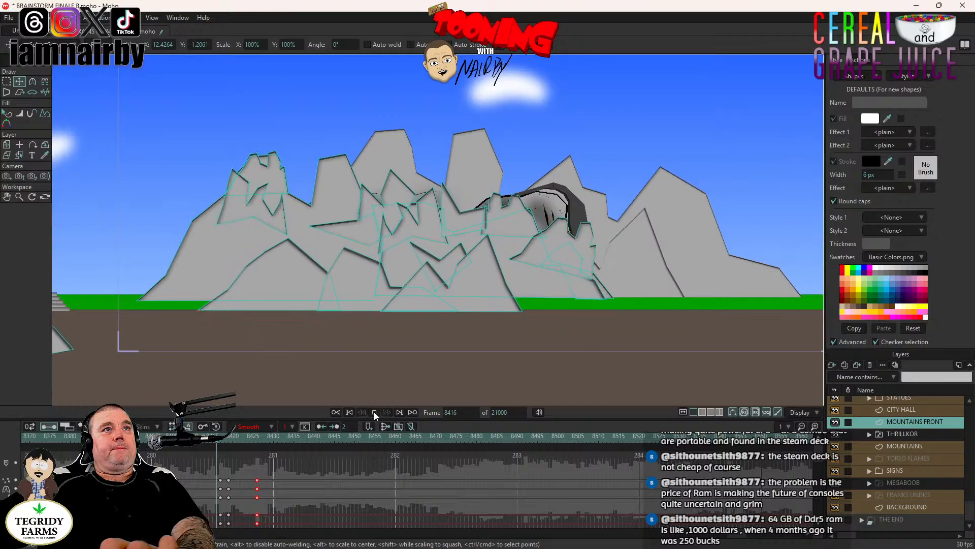
{"action": "key", "text": "space"}
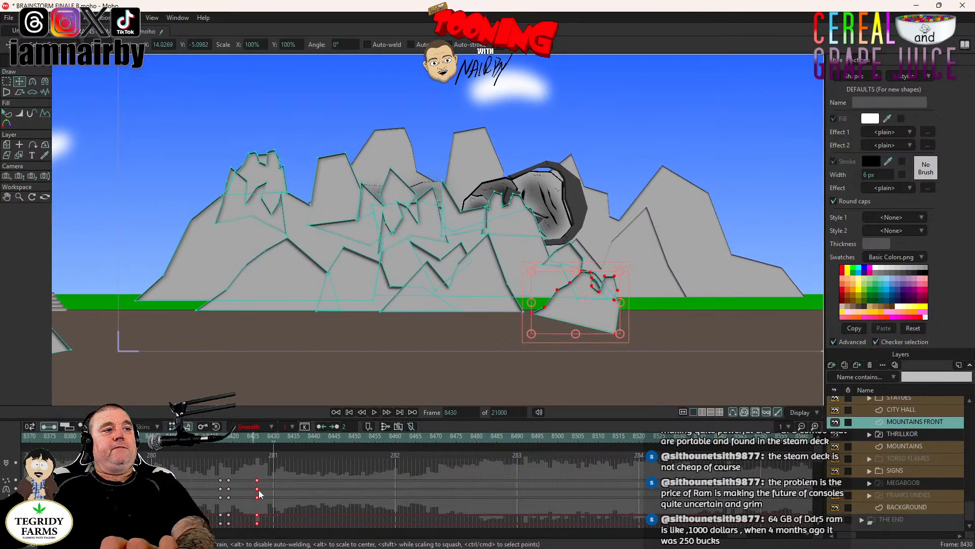
- Fine-tune the rock's landing keys to about frame 8424 and replay the drop to check the timing
{"action": "left_click_drag", "start_coordinate": [254, 486], "coordinate": [247, 487]}
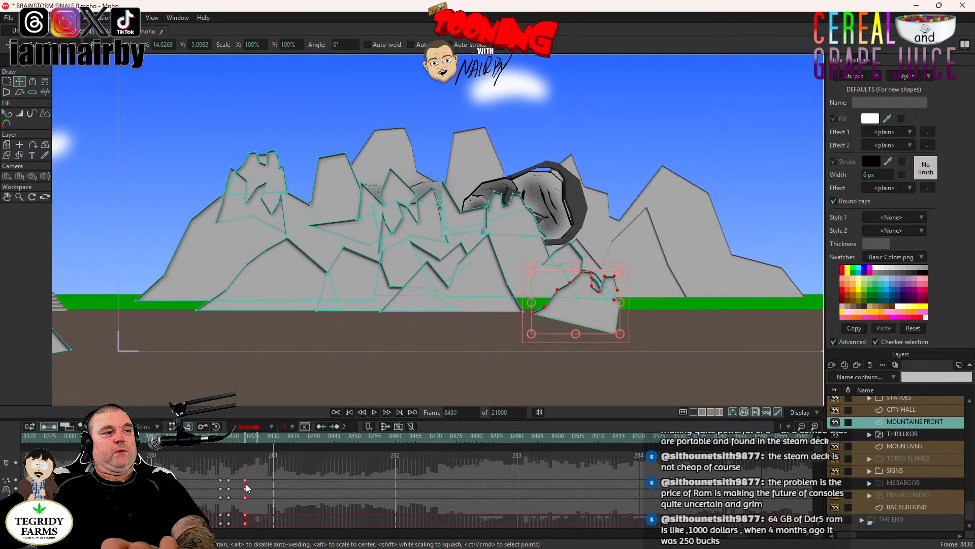
{"action": "left_click", "coordinate": [227, 437]}
{"action": "left_click", "coordinate": [374, 412]}
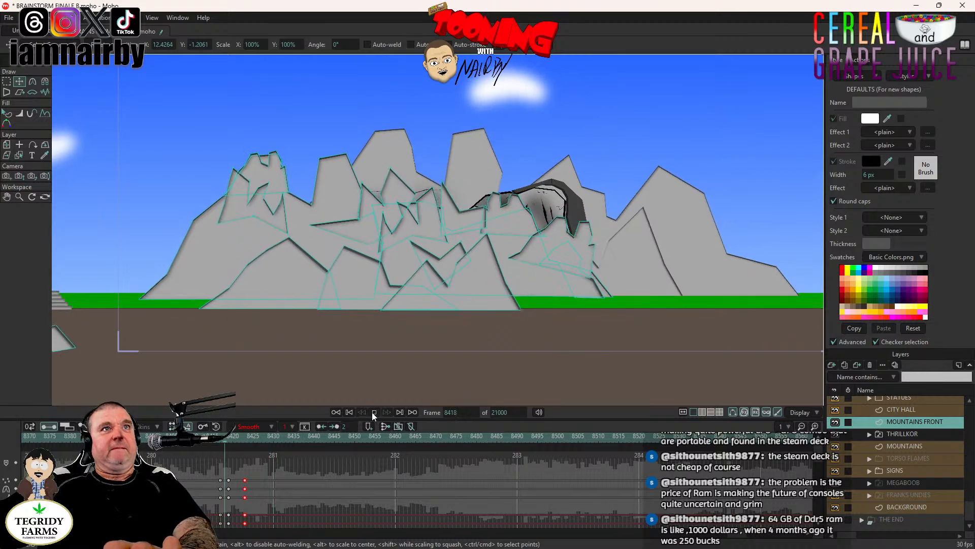
{"action": "left_click", "coordinate": [245, 481]}
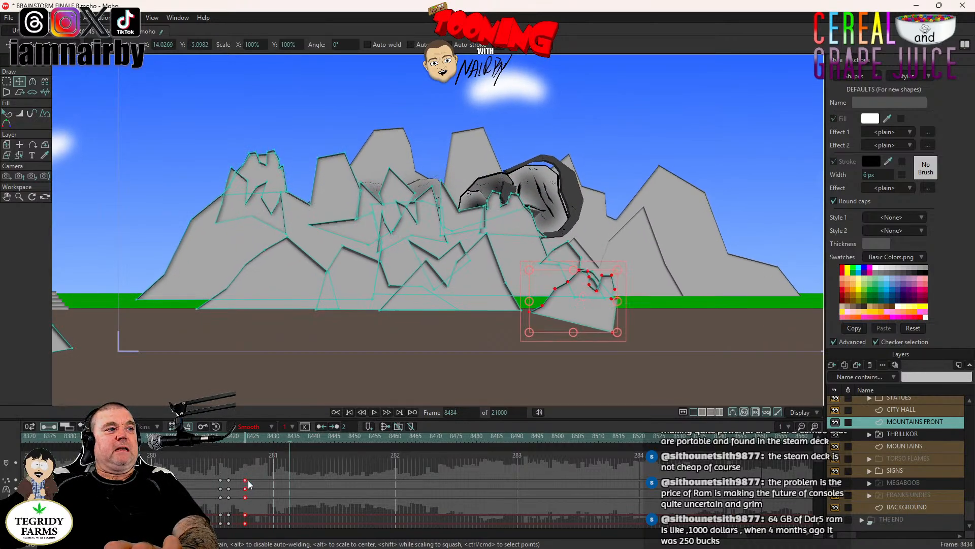
{"action": "left_click", "coordinate": [222, 440]}
{"action": "left_click", "coordinate": [374, 413]}
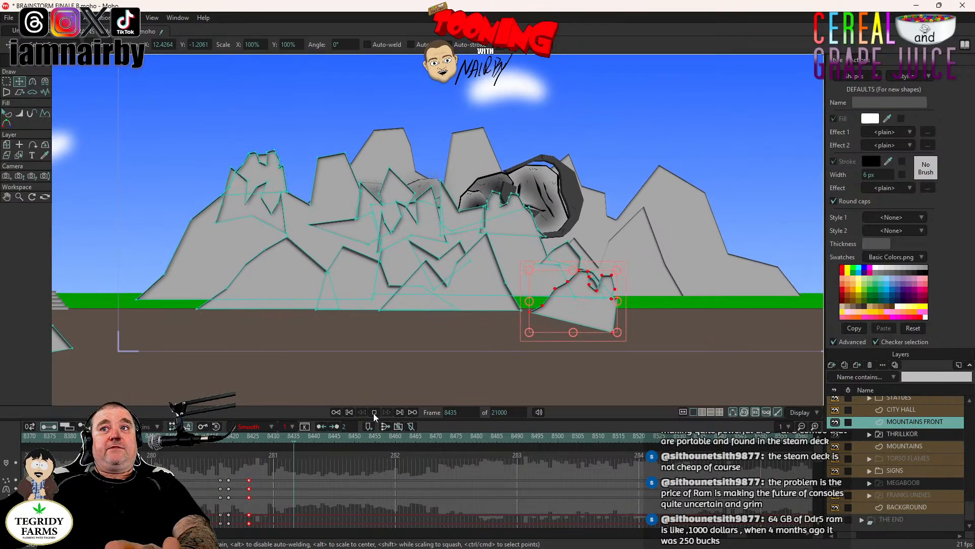
{"action": "left_click", "coordinate": [374, 413]}
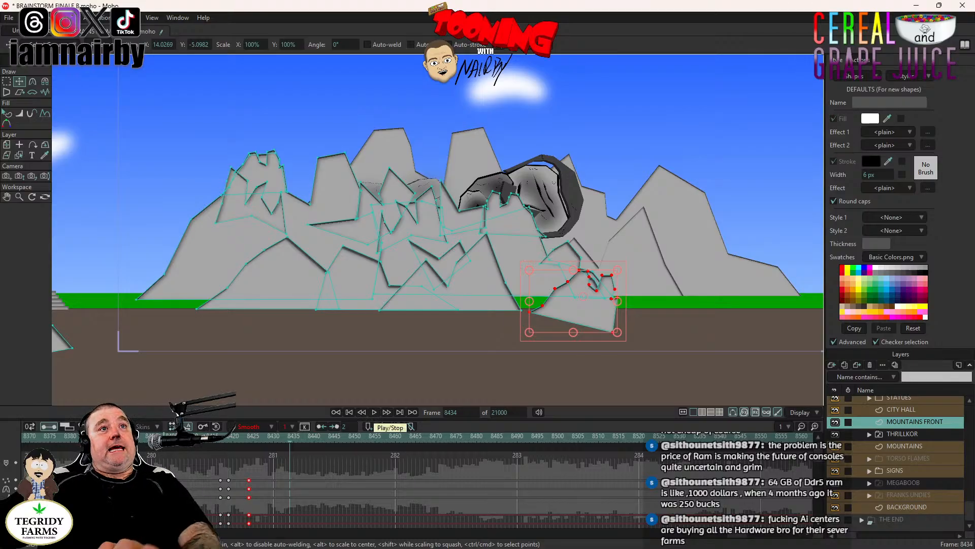
- Replay the shot from frame 8406 to review the first rock's fall against THRILLKOR's rising head
{"action": "left_click", "coordinate": [176, 437]}
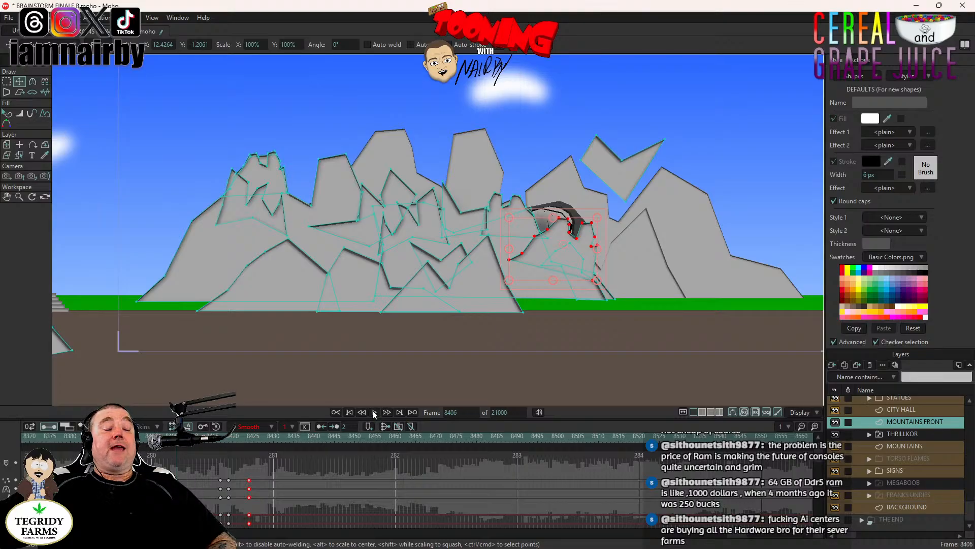
{"action": "left_click", "coordinate": [373, 412]}
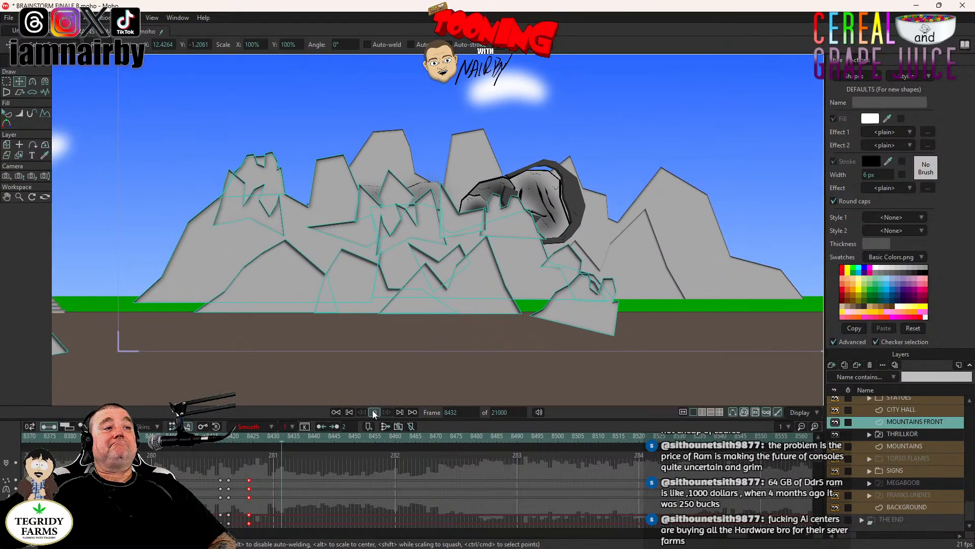
{"action": "left_click", "coordinate": [374, 412]}
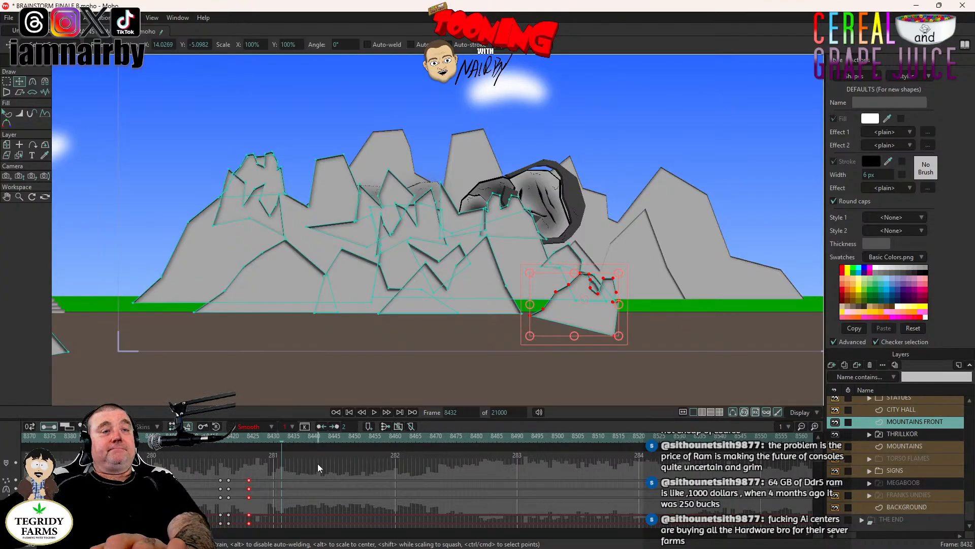
{"action": "left_click", "coordinate": [176, 436]}
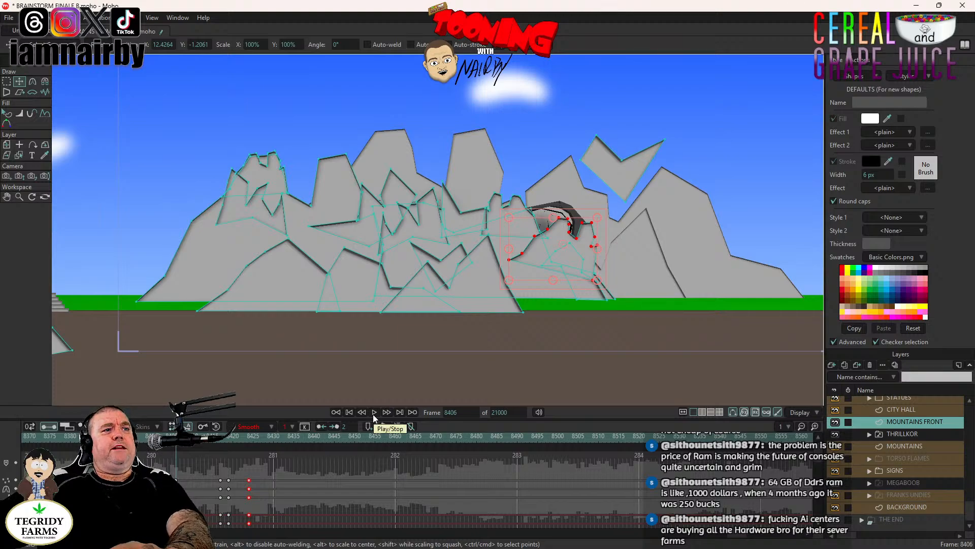
{"action": "left_click", "coordinate": [375, 412]}
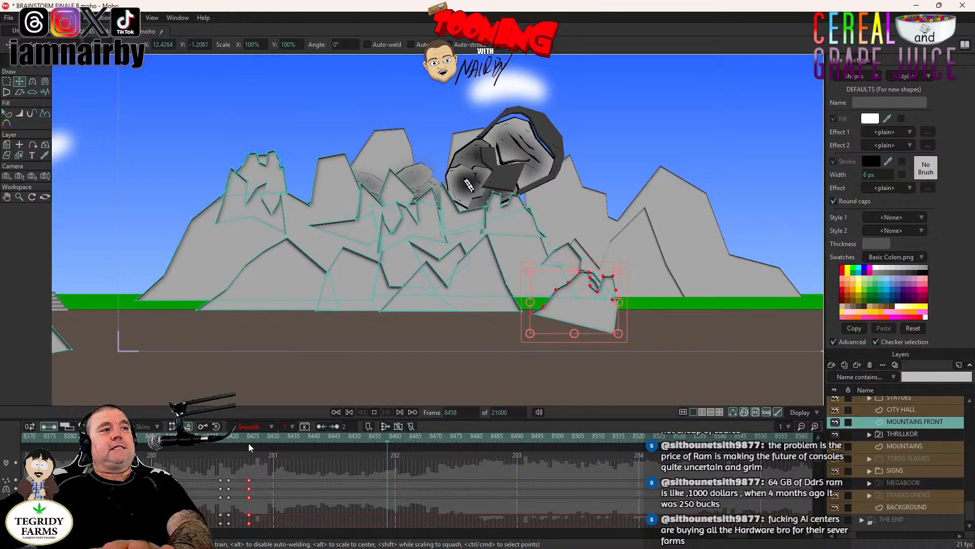
- Key the jagged peak beneath THRILLKOR's face at frame 8431, then move and rotate it down to the ground at frame 8438
{"action": "left_click", "coordinate": [289, 438]}
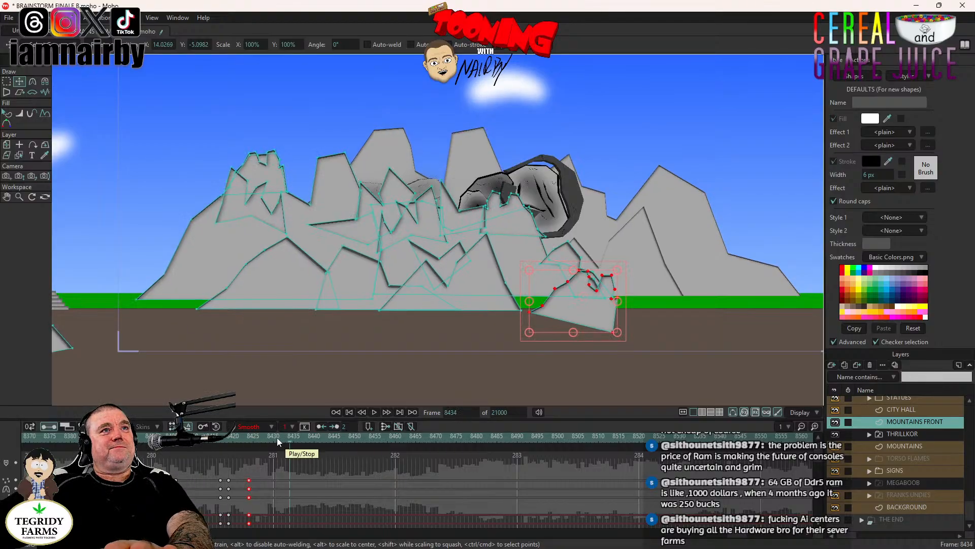
{"action": "left_click", "coordinate": [278, 438]}
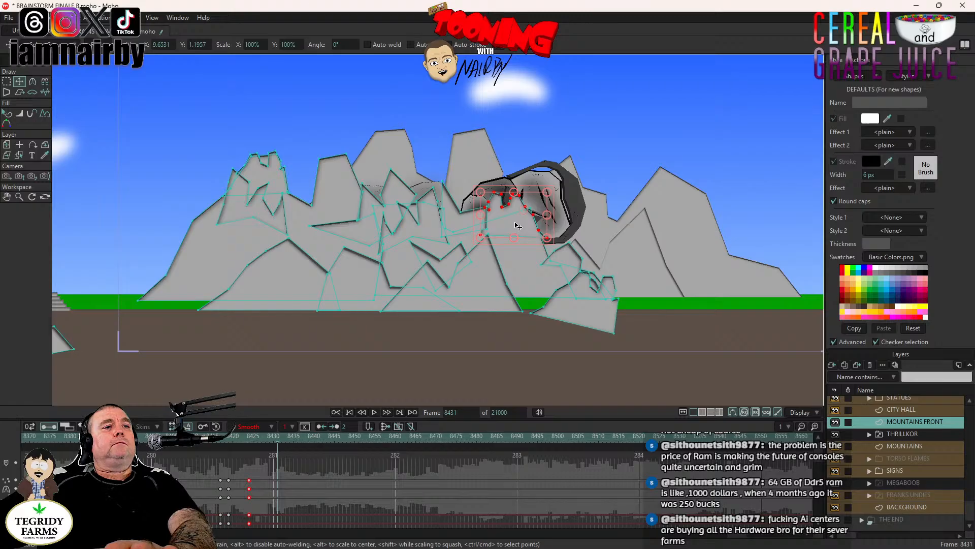
{"action": "left_click", "coordinate": [553, 207]}
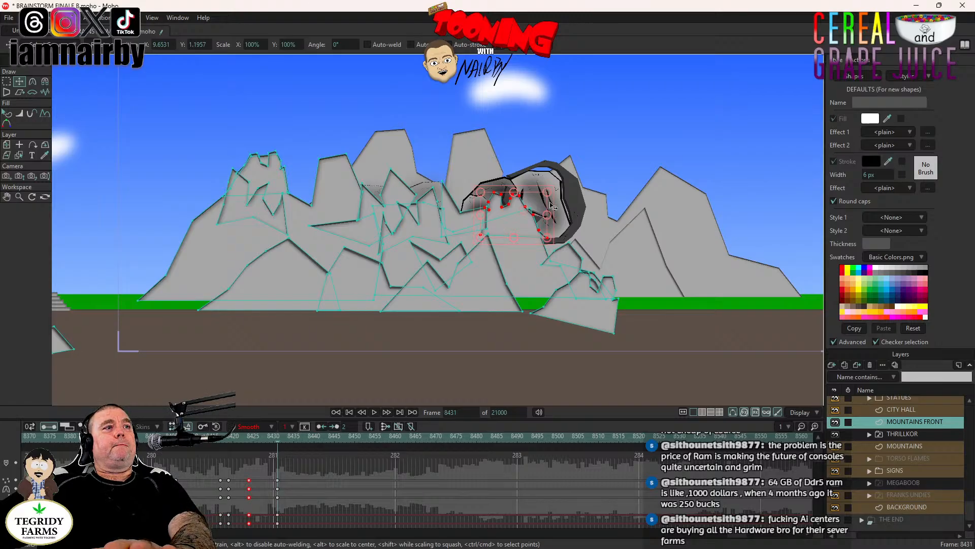
{"action": "left_click", "coordinate": [316, 439]}
{"action": "left_click", "coordinate": [307, 437]}
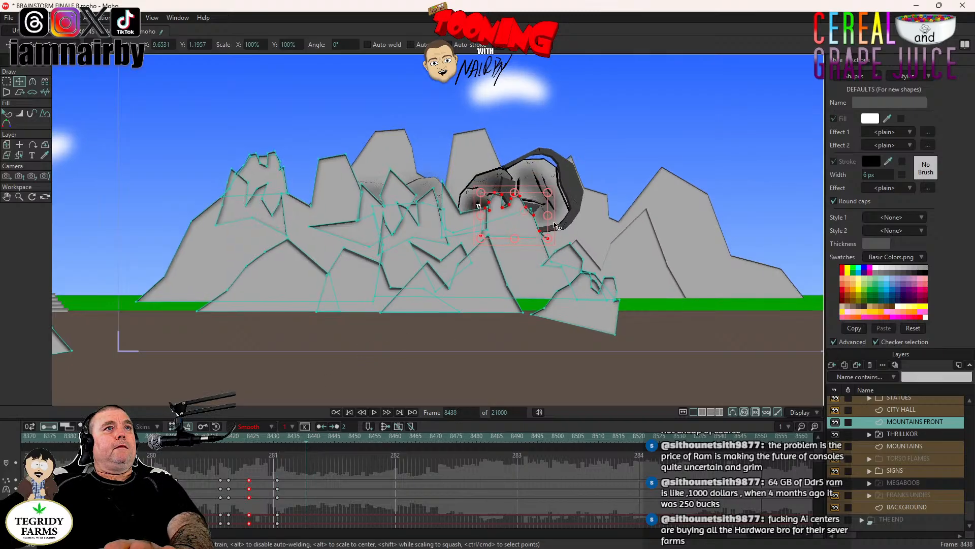
{"action": "left_click_drag", "start_coordinate": [542, 226], "coordinate": [534, 327]}
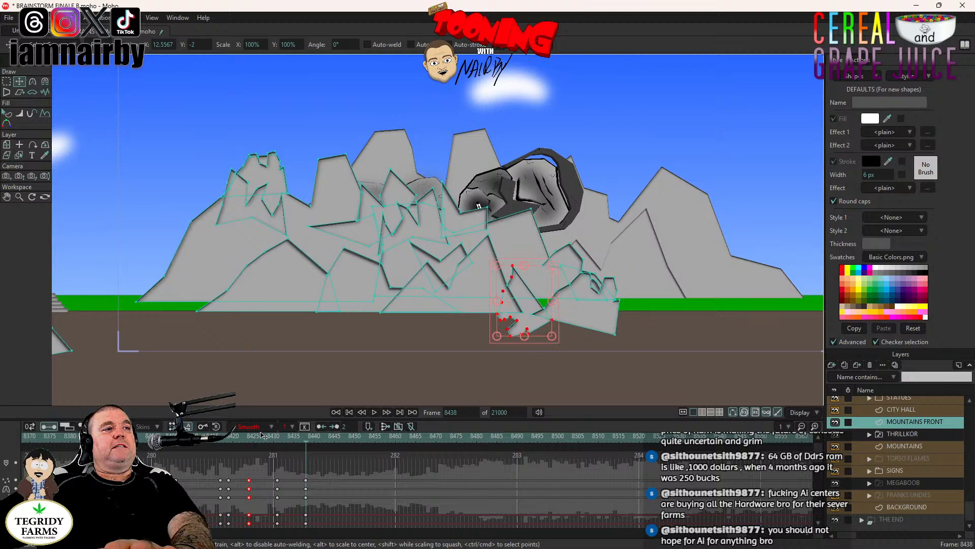
- Play both rockfalls, save the project at frame 8406, and replay the shot from there
{"action": "left_click", "coordinate": [375, 414]}
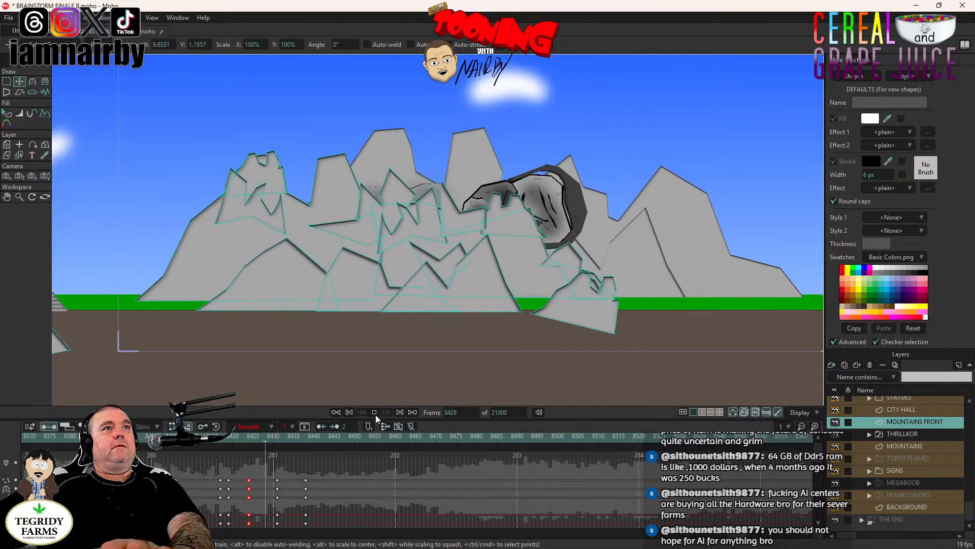
{"action": "left_click", "coordinate": [374, 413]}
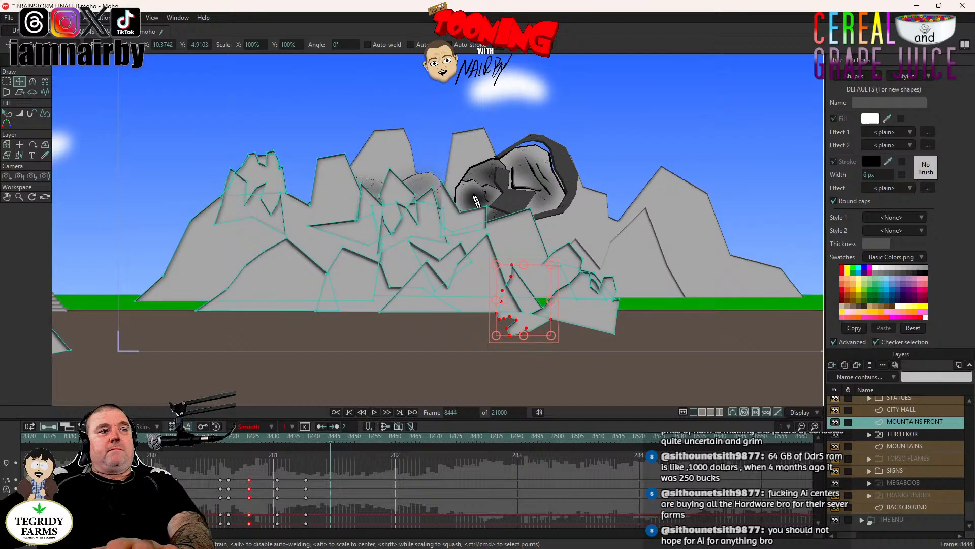
{"action": "left_click", "coordinate": [176, 436]}
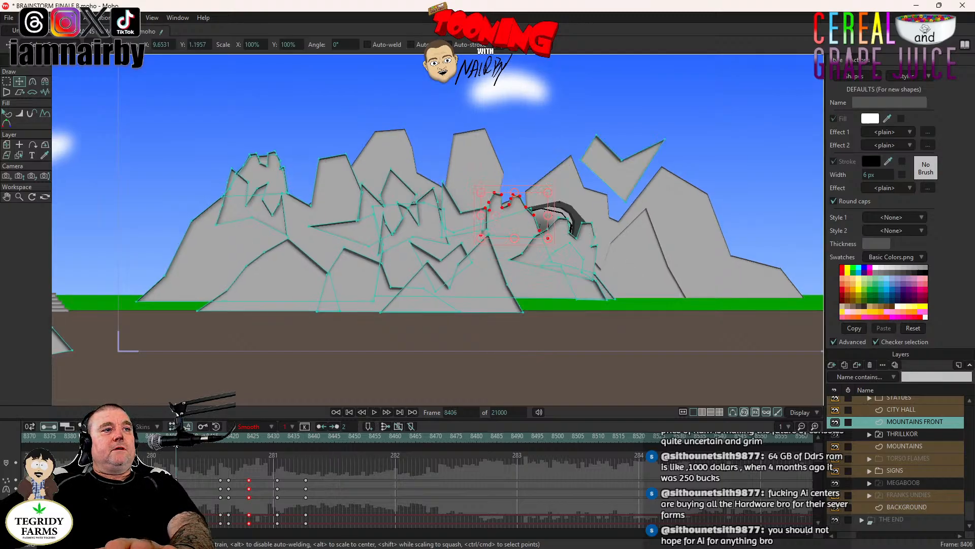
{"action": "key", "text": "ctrl+s"}
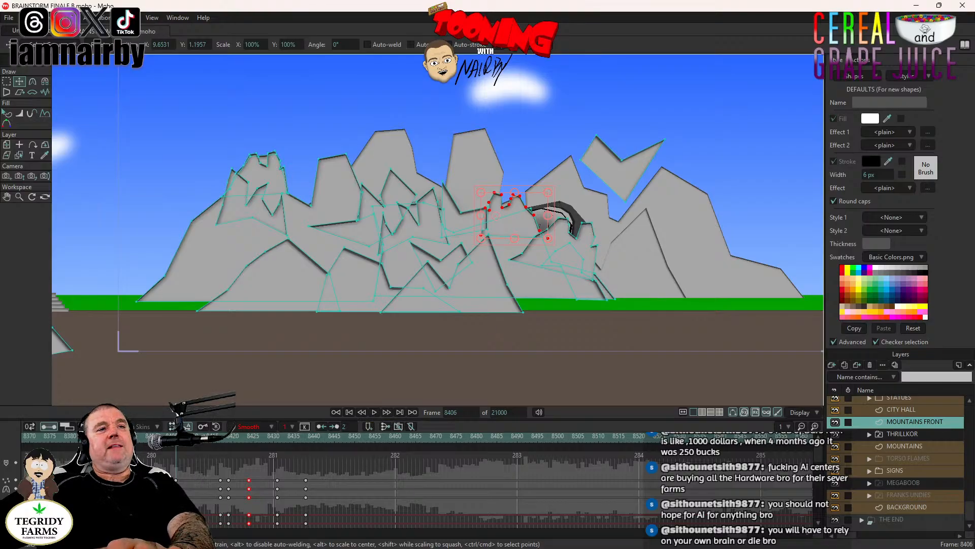
{"action": "left_click", "coordinate": [374, 413]}
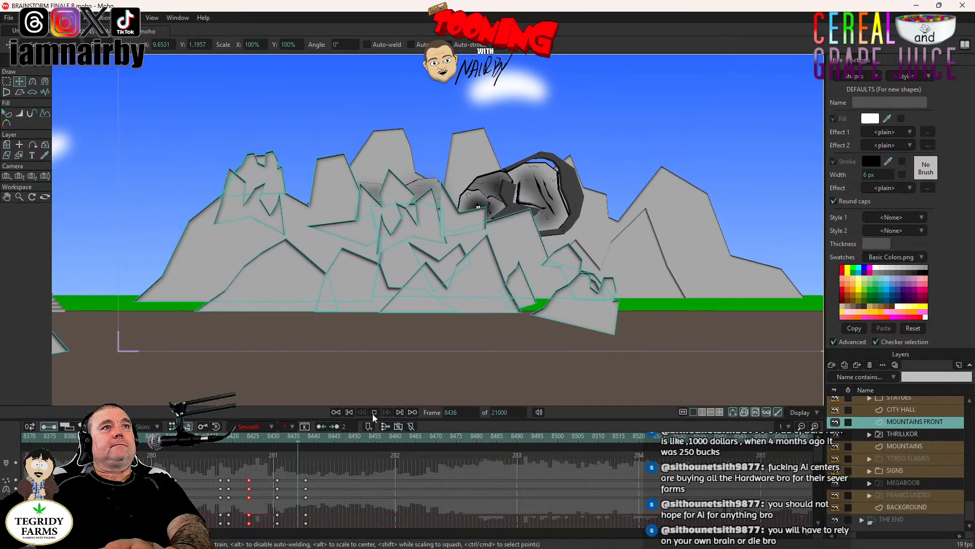
{"action": "left_click", "coordinate": [374, 413]}
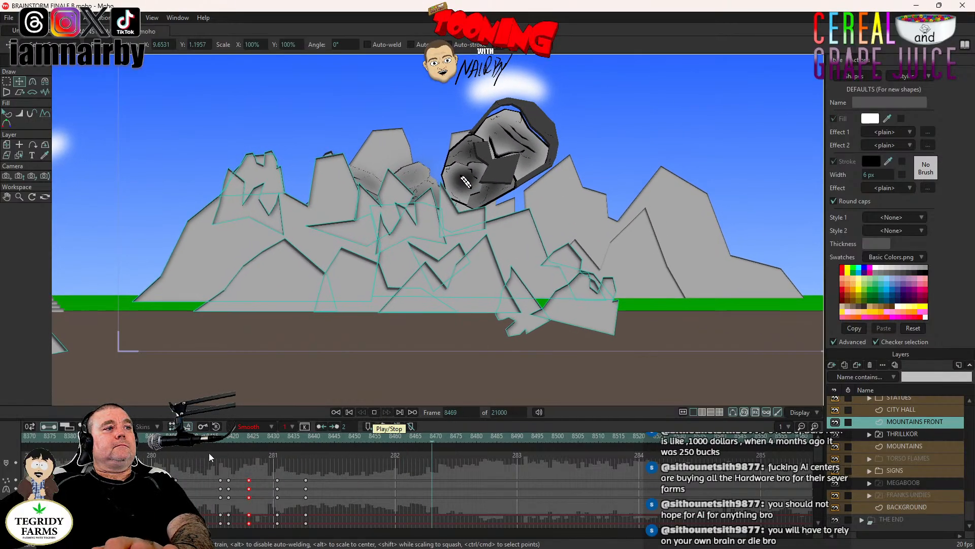
- Select the jagged rock on the far-left mountain of the MOUNTAINS FRONT layer and key it at frame 8436
{"action": "left_click", "coordinate": [297, 437]}
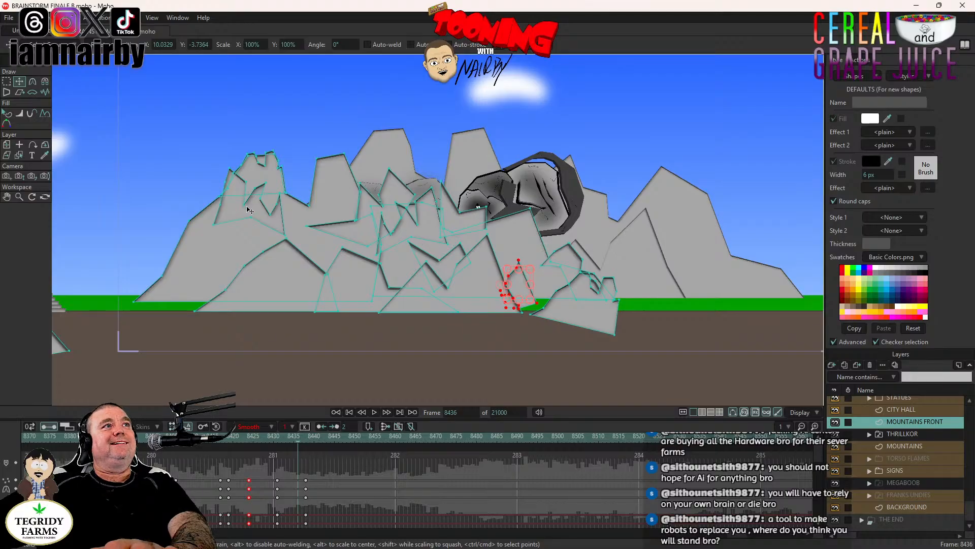
{"action": "double_click", "coordinate": [253, 212]}
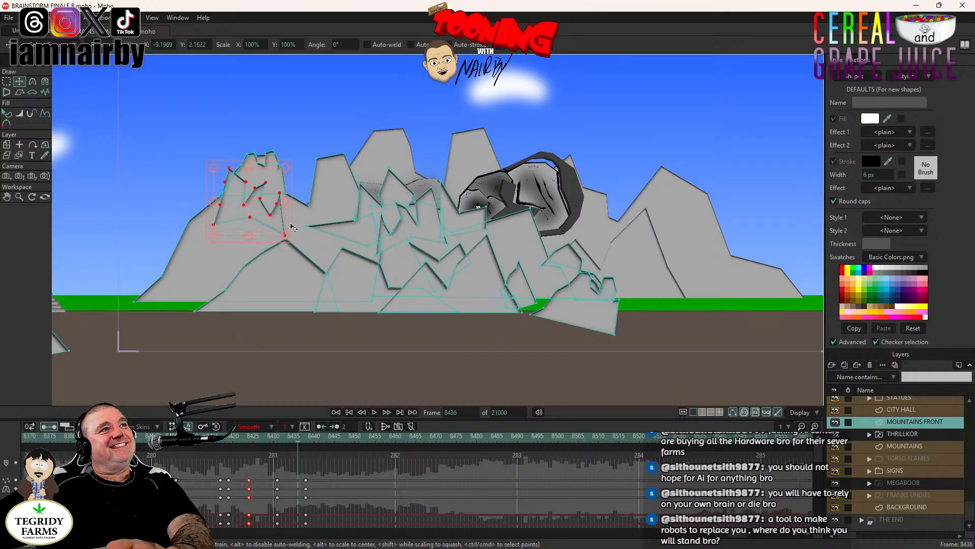
{"action": "left_click", "coordinate": [286, 224]}
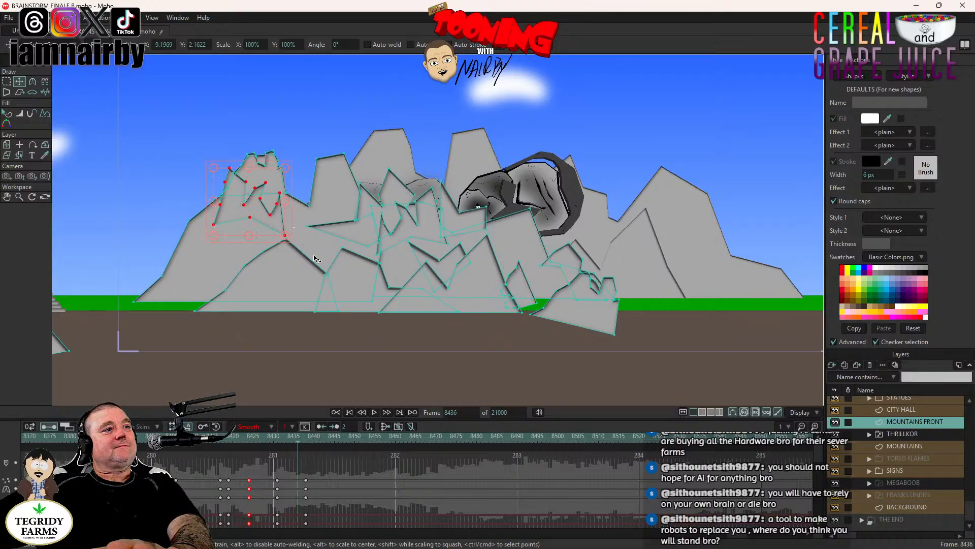
- Rotate the far-left mountain's jagged rock and drop it onto the ground at frame 8445, then play back the fall
{"action": "left_click", "coordinate": [335, 438]}
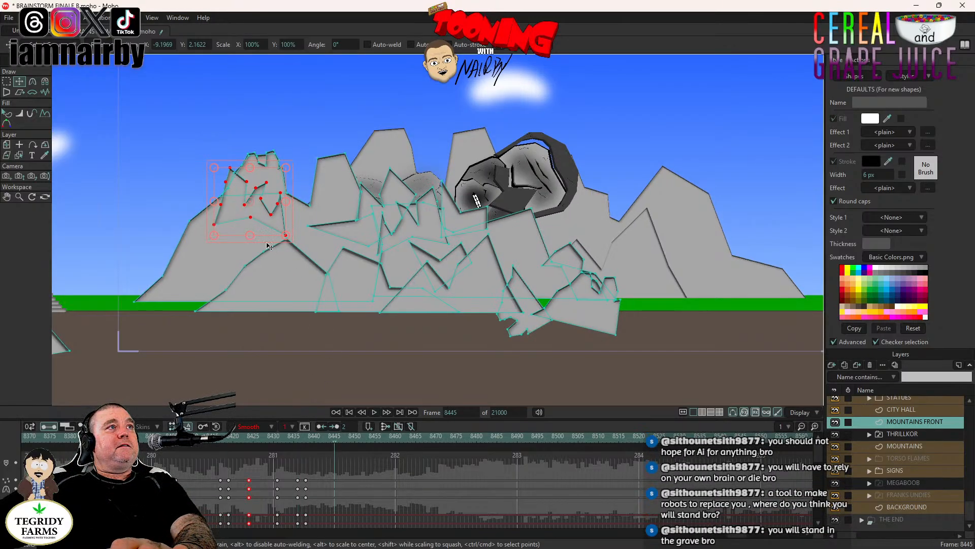
{"action": "left_click_drag", "start_coordinate": [224, 238], "coordinate": [313, 245]}
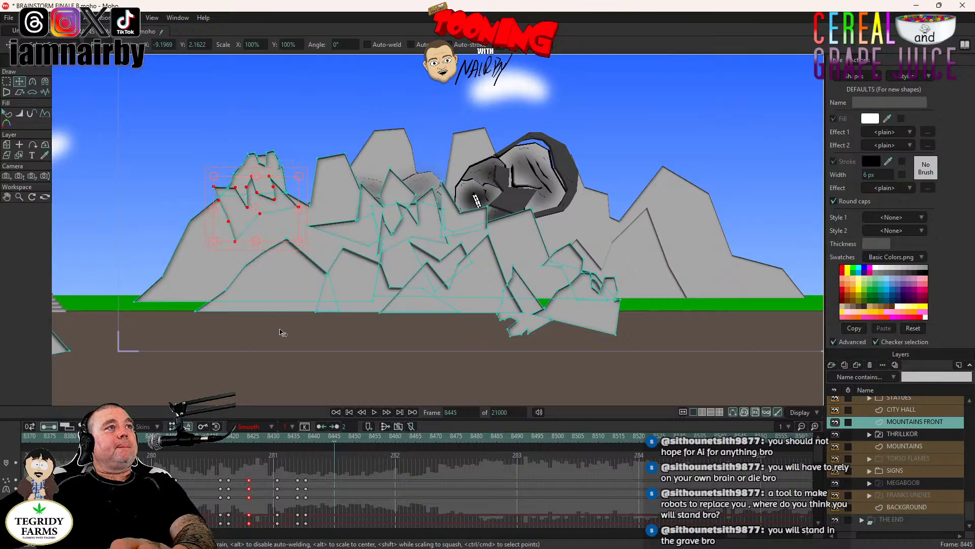
{"action": "left_click_drag", "start_coordinate": [280, 332], "coordinate": [233, 366]}
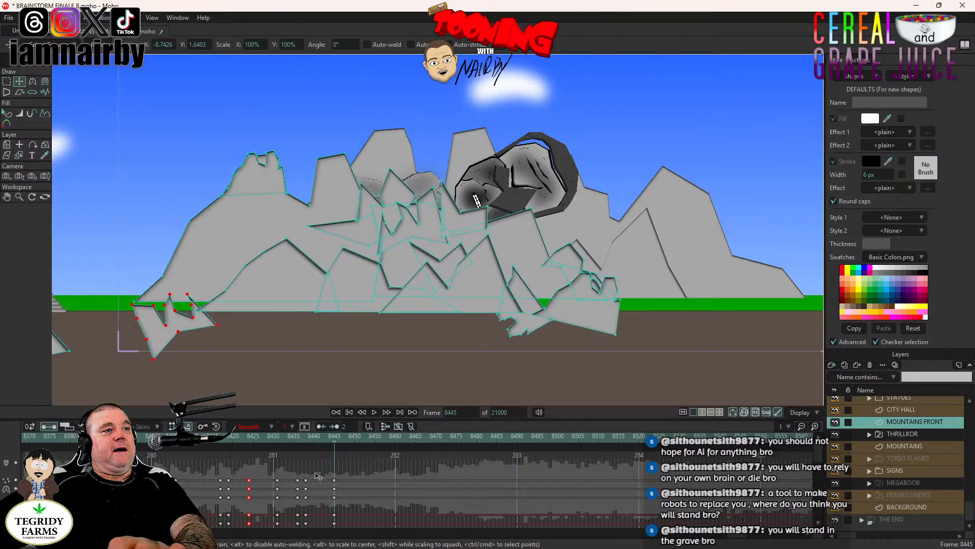
{"action": "left_click", "coordinate": [374, 413]}
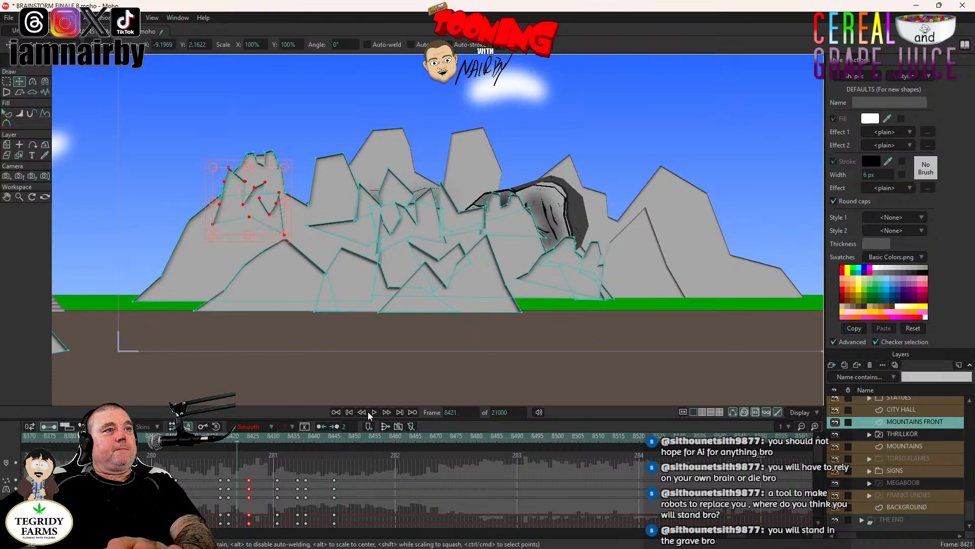
{"action": "left_click", "coordinate": [372, 410]}
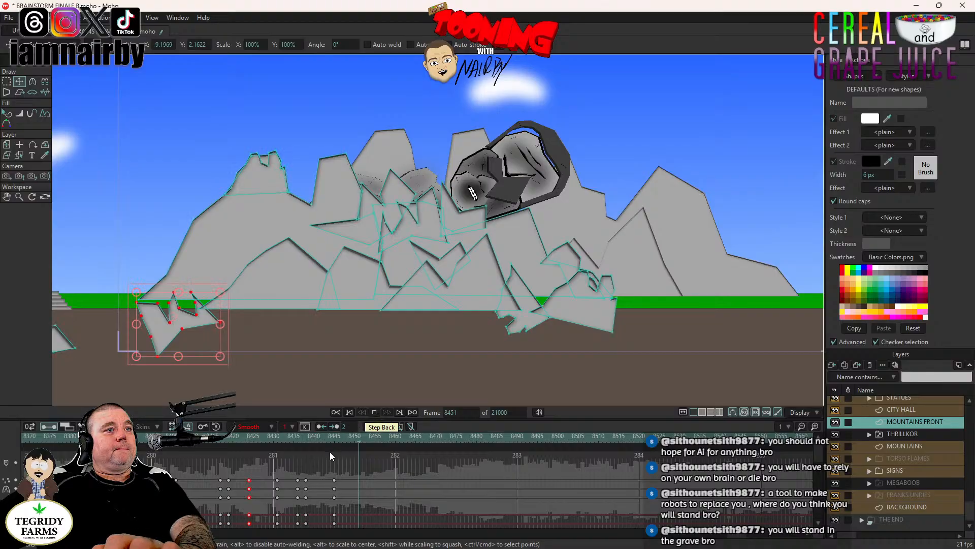
- Key the pointed rock left of THRILLKOR's face at frame 8441, rotate and lower it to the ground at frame 8449, and preview the fall
{"action": "left_click", "coordinate": [320, 440]}
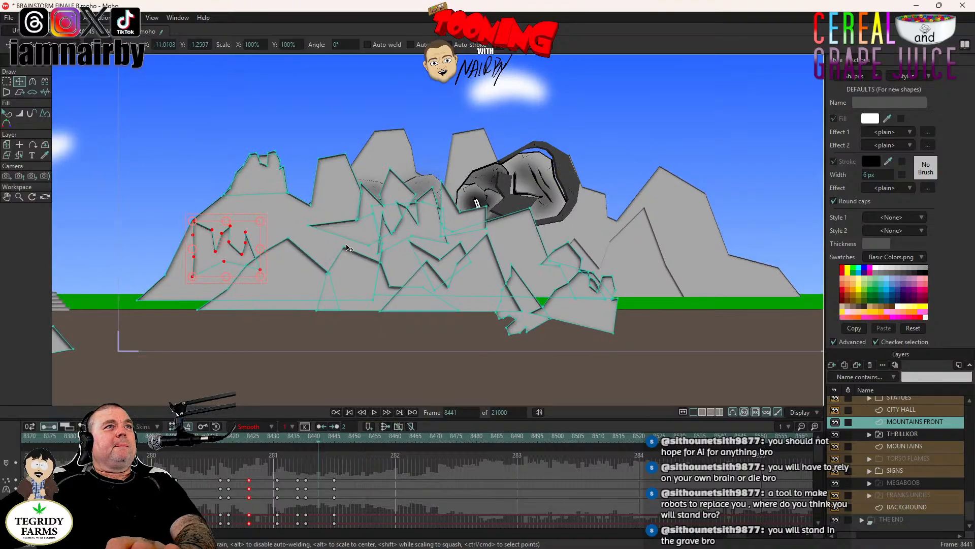
{"action": "left_click", "coordinate": [362, 226]}
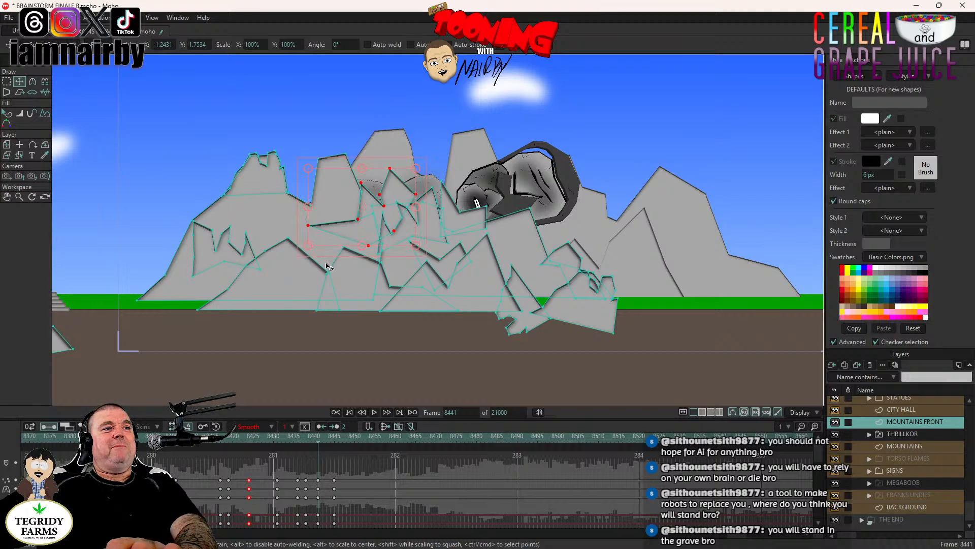
{"action": "left_click", "coordinate": [352, 436]}
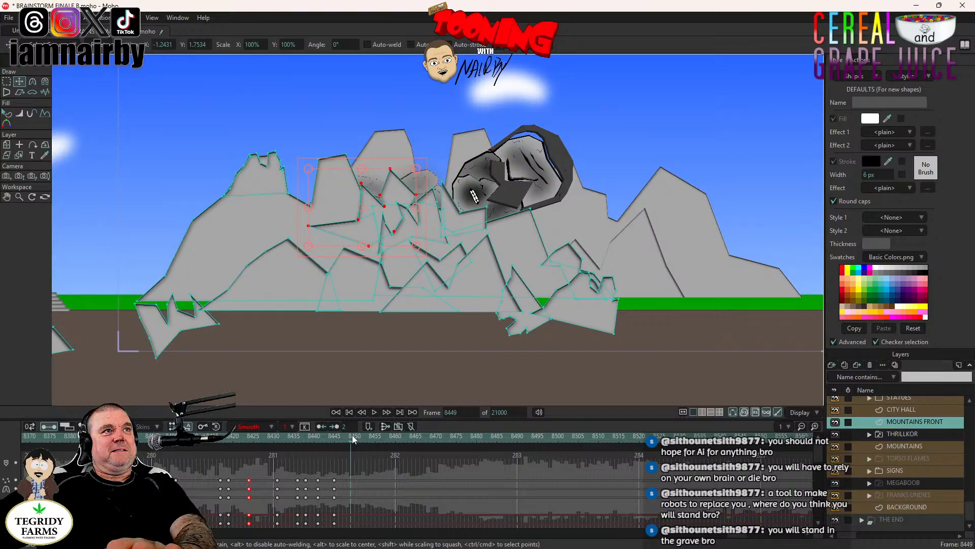
{"action": "left_click_drag", "start_coordinate": [336, 317], "coordinate": [290, 411]}
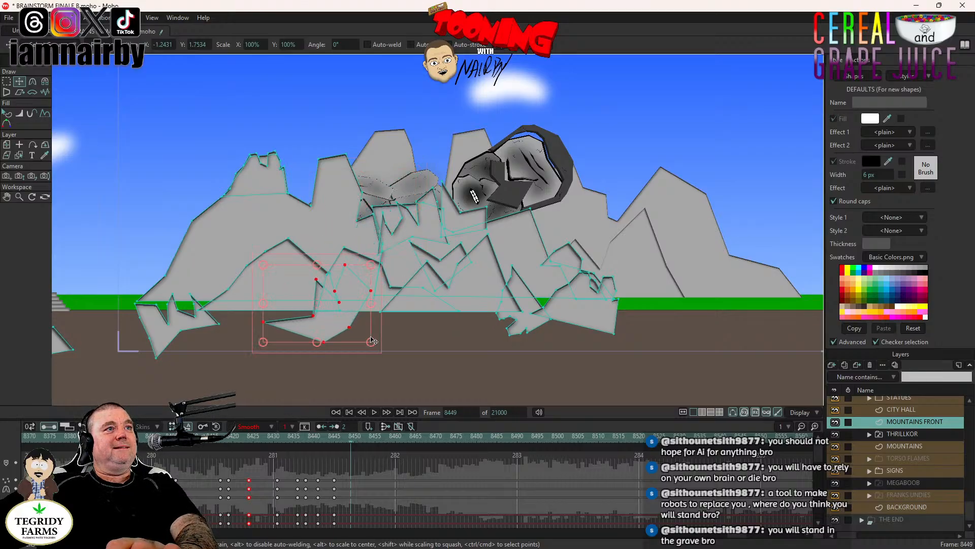
{"action": "left_click_drag", "start_coordinate": [376, 321], "coordinate": [378, 345]}
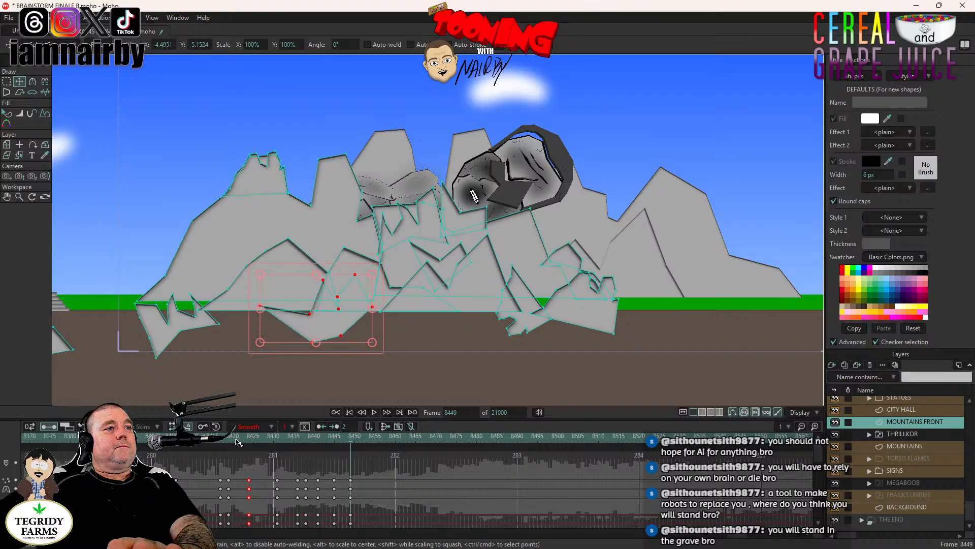
{"action": "left_click_drag", "start_coordinate": [293, 402], "coordinate": [281, 427]}
{"action": "left_click", "coordinate": [374, 412]}
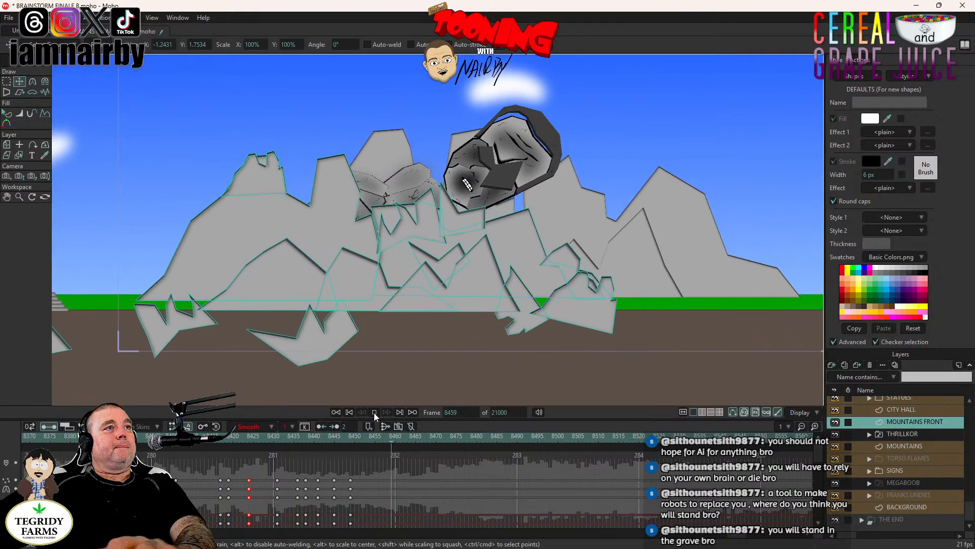
{"action": "key", "text": "space"}
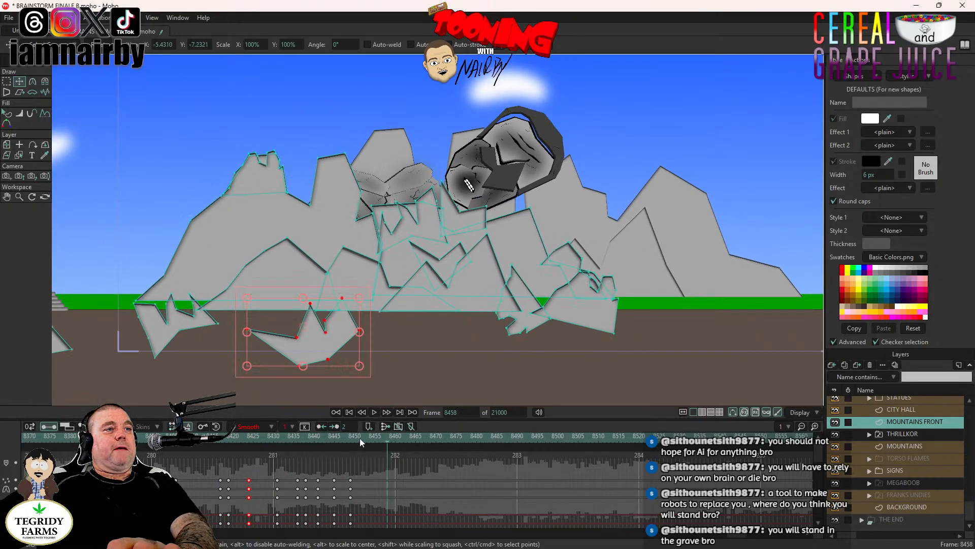
- Key the rock beneath THRILLKOR's chin at frame 8447, toss it up over the face at frame 8454, and shift that raised key to frame 8452
{"action": "left_click", "coordinate": [343, 435]}
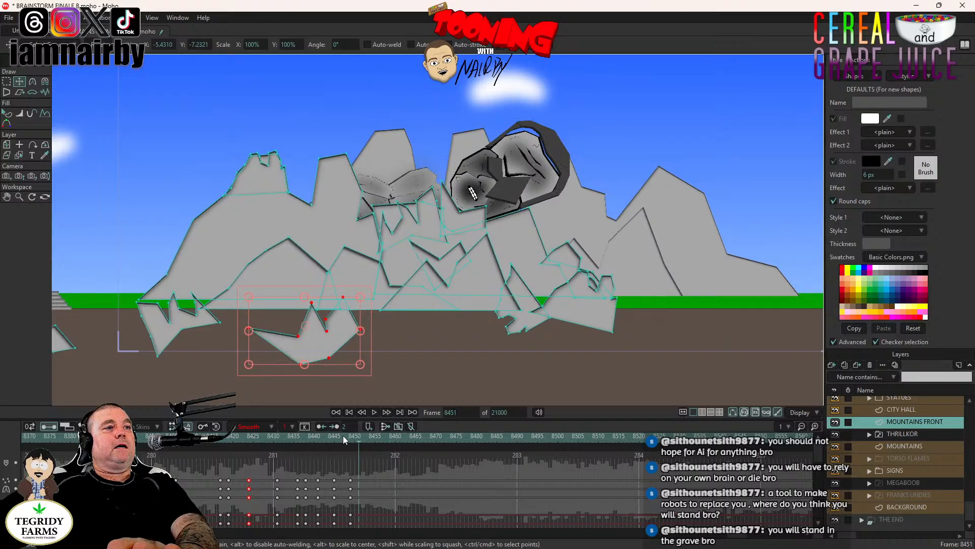
{"action": "left_click", "coordinate": [458, 224]}
{"action": "scroll", "coordinate": [460, 222], "scroll_direction": "up", "scroll_amount": 2}
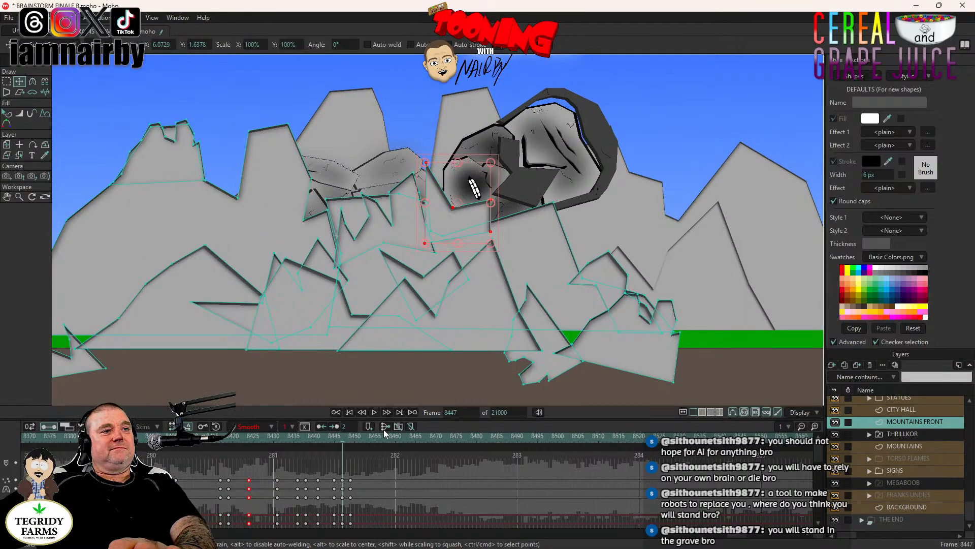
{"action": "left_click", "coordinate": [370, 437]}
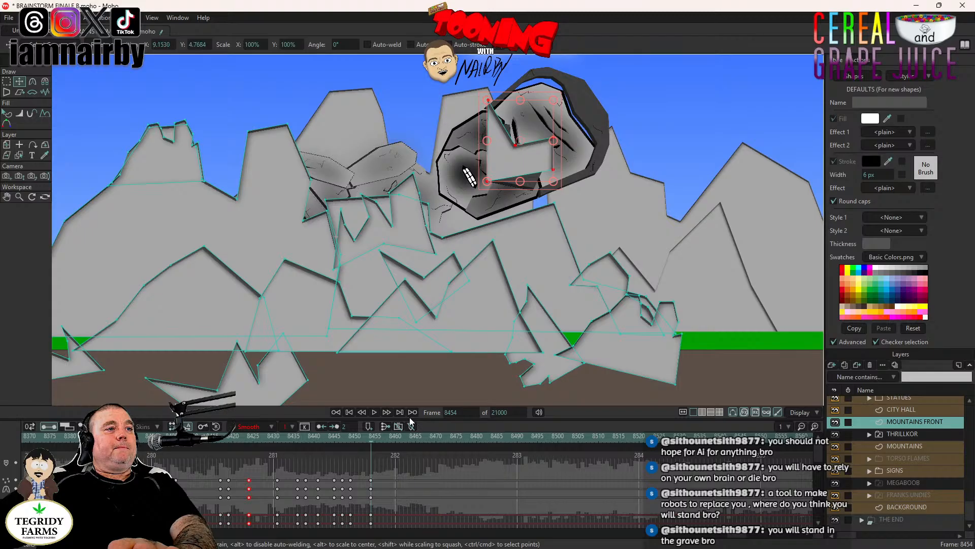
{"action": "left_click_drag", "start_coordinate": [384, 465], "coordinate": [366, 536]}
{"action": "left_click_drag", "start_coordinate": [373, 483], "coordinate": [364, 483]}
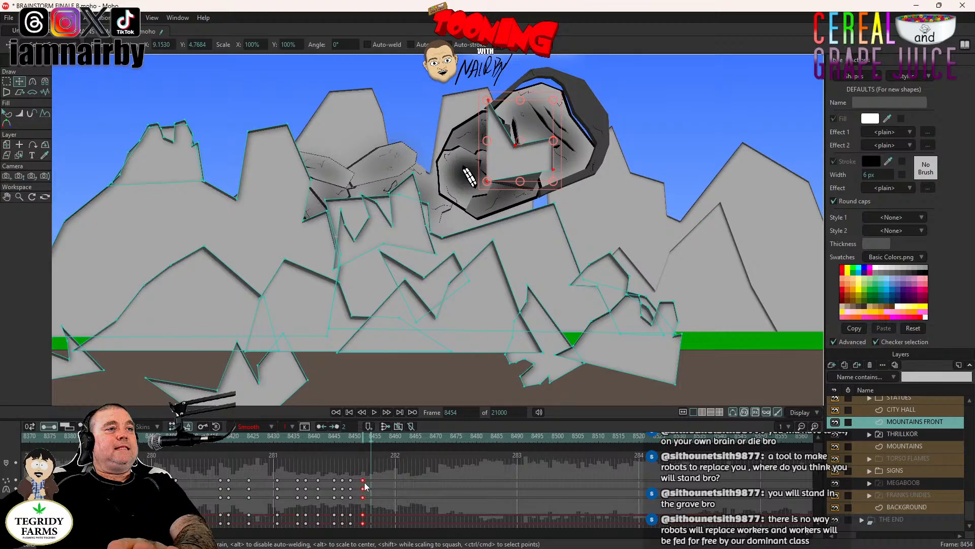
- Drop the tossed rock onto the ground beneath the mountains at frame 8460 and play the throw from frame 8438
{"action": "left_click", "coordinate": [394, 436]}
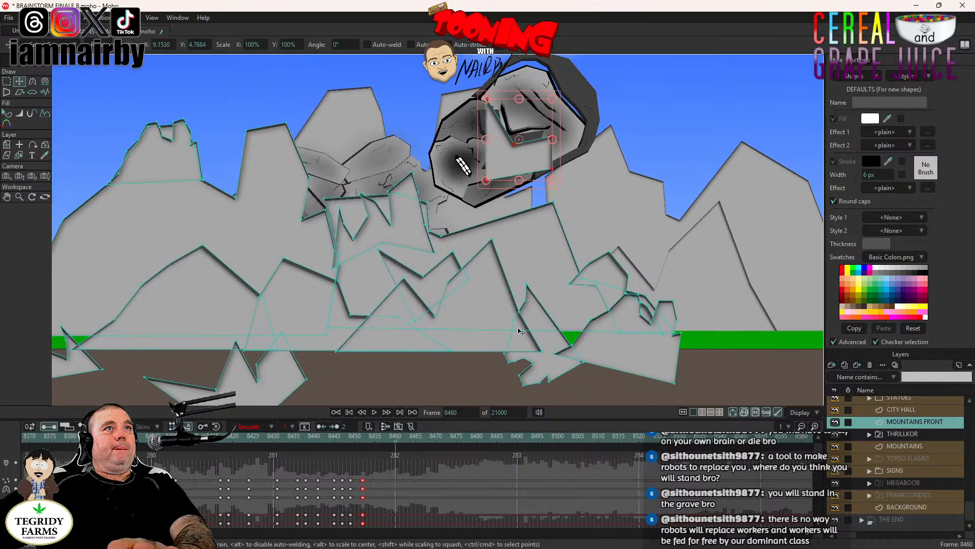
{"action": "left_click_drag", "start_coordinate": [518, 332], "coordinate": [486, 246]}
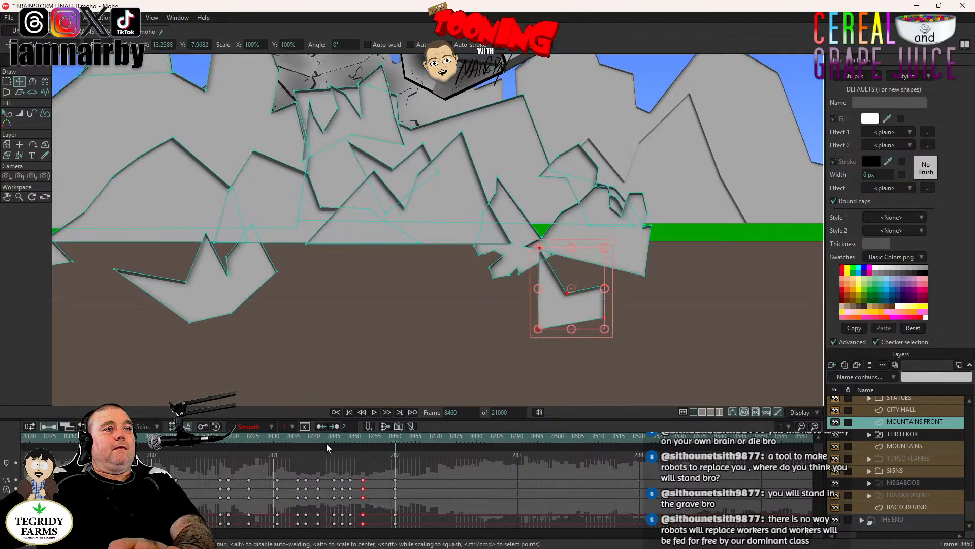
{"action": "left_click", "coordinate": [307, 442]}
{"action": "left_click_drag", "start_coordinate": [438, 226], "coordinate": [453, 324]}
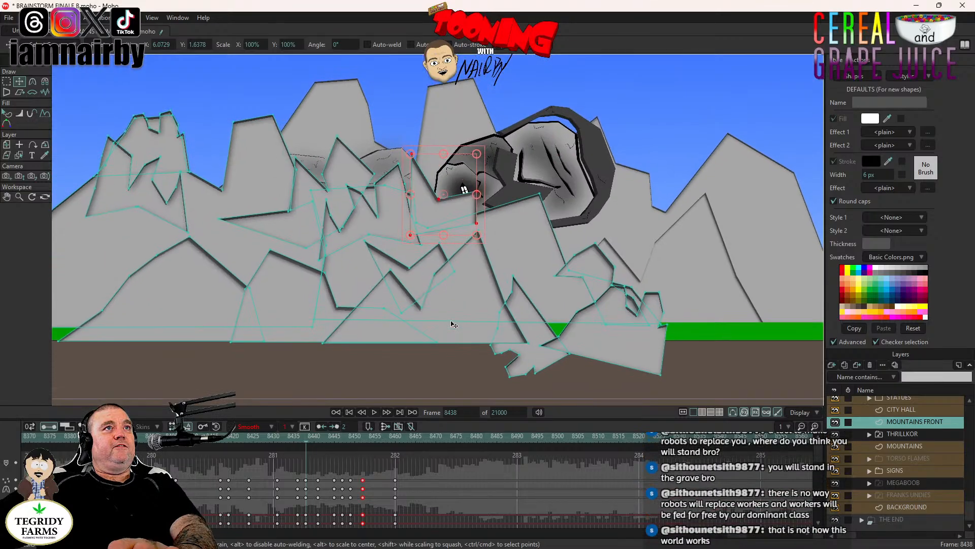
{"action": "left_click", "coordinate": [374, 412]}
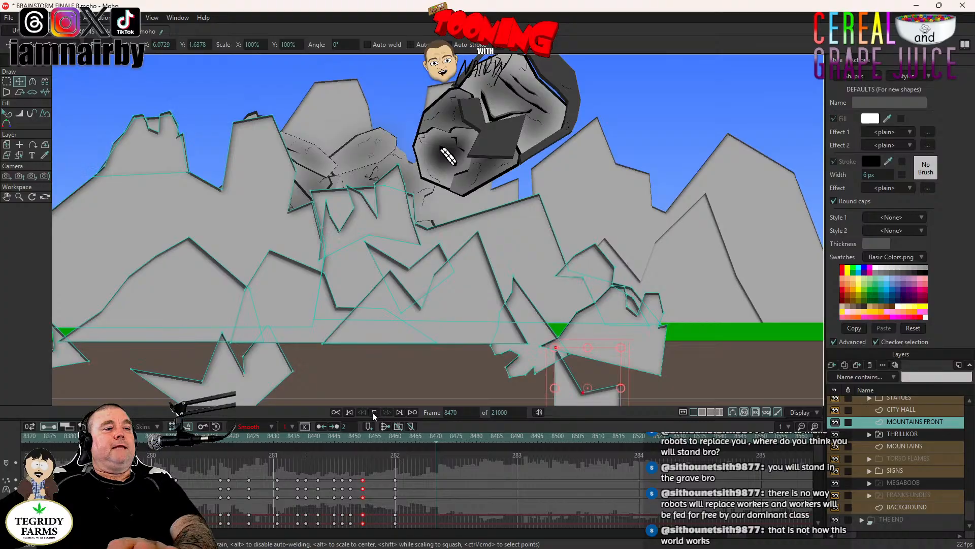
{"action": "left_click", "coordinate": [374, 412]}
- Shift the tossed rock's raised key from frame 8452 to frame 8457 and replay its flight
{"action": "left_click_drag", "start_coordinate": [363, 480], "coordinate": [385, 488]}
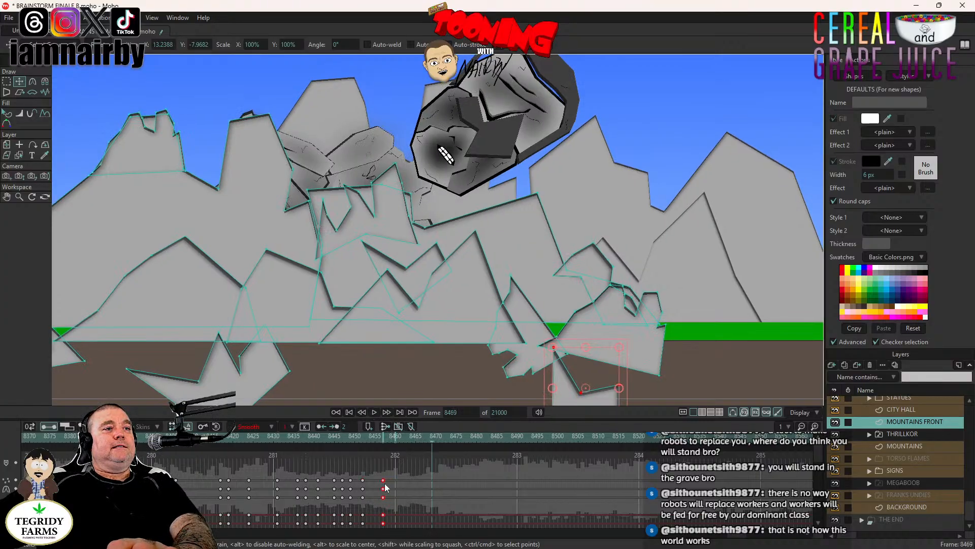
{"action": "left_click", "coordinate": [338, 441]}
{"action": "left_click", "coordinate": [373, 412]}
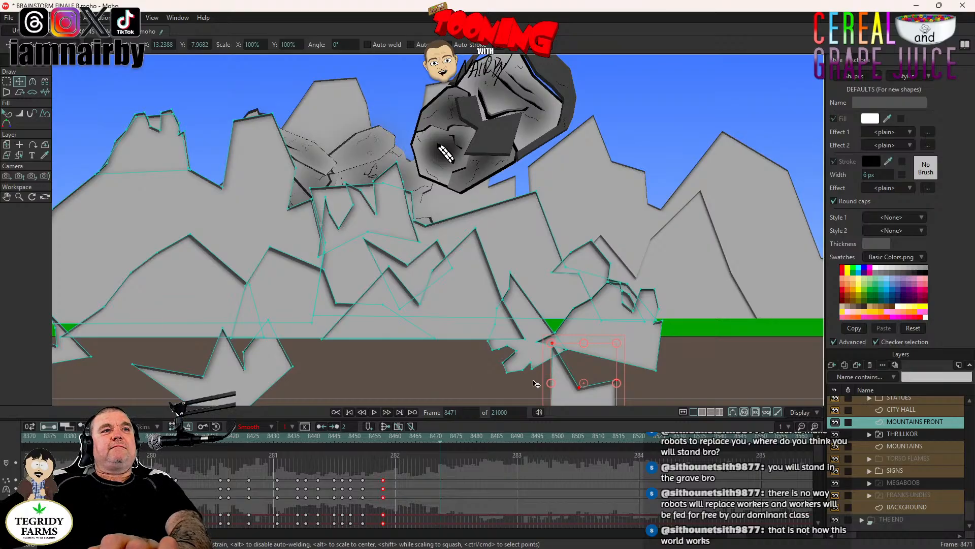
- Replay the rockfalls from frame 8416 with the whole mountain range and the Ferris Cube in view
{"action": "scroll", "coordinate": [577, 299], "scroll_direction": "down", "scroll_amount": 7}
{"action": "scroll", "coordinate": [577, 299], "scroll_direction": "up", "scroll_amount": 6}
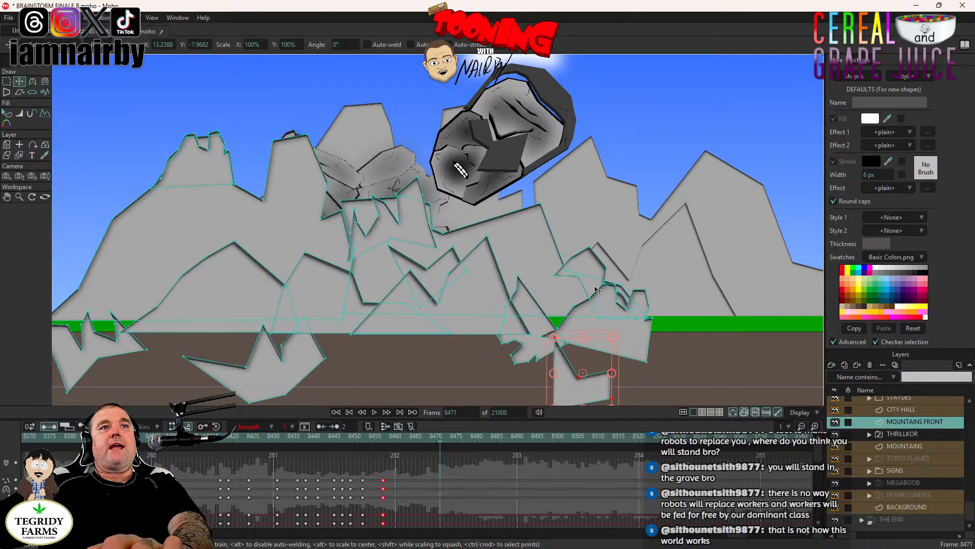
{"action": "scroll", "coordinate": [597, 289], "scroll_direction": "down", "scroll_amount": 2}
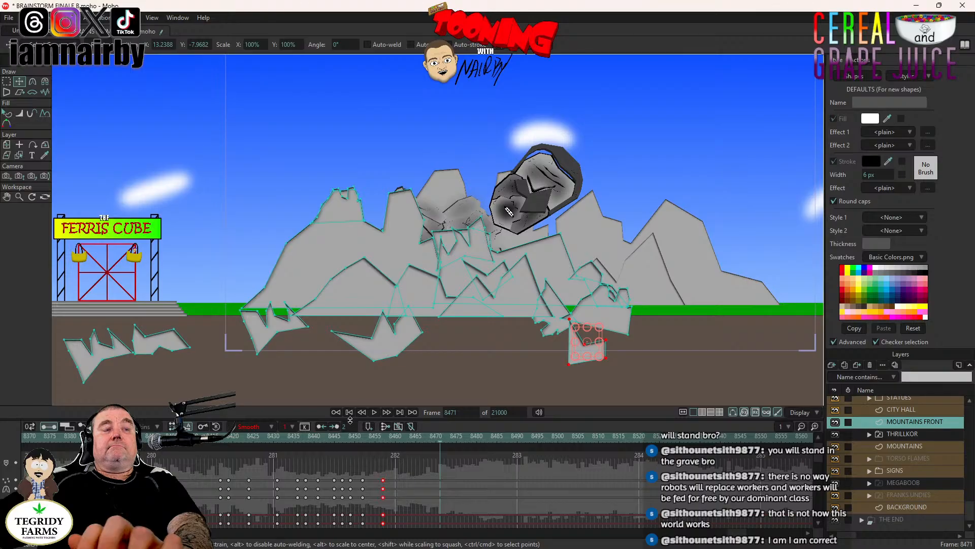
{"action": "left_click", "coordinate": [217, 438]}
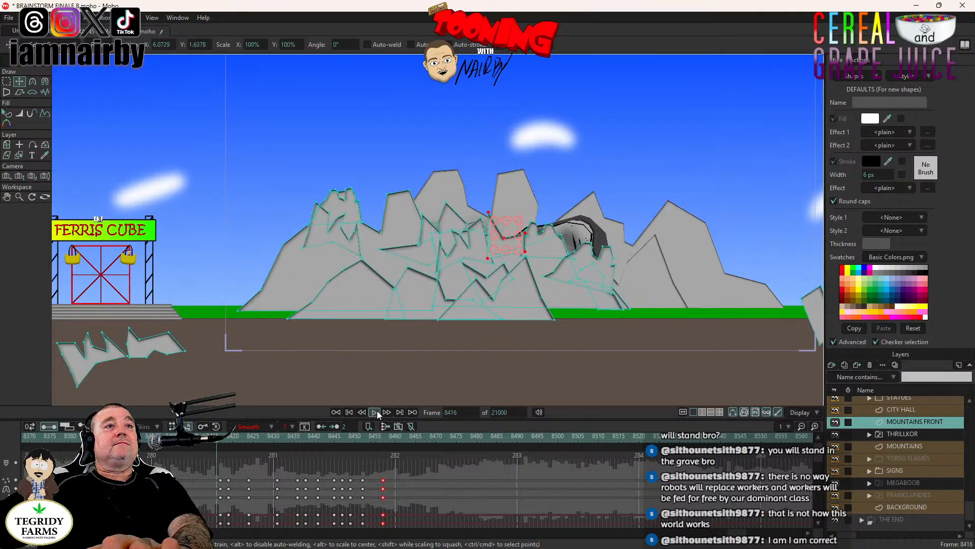
{"action": "left_click", "coordinate": [376, 412]}
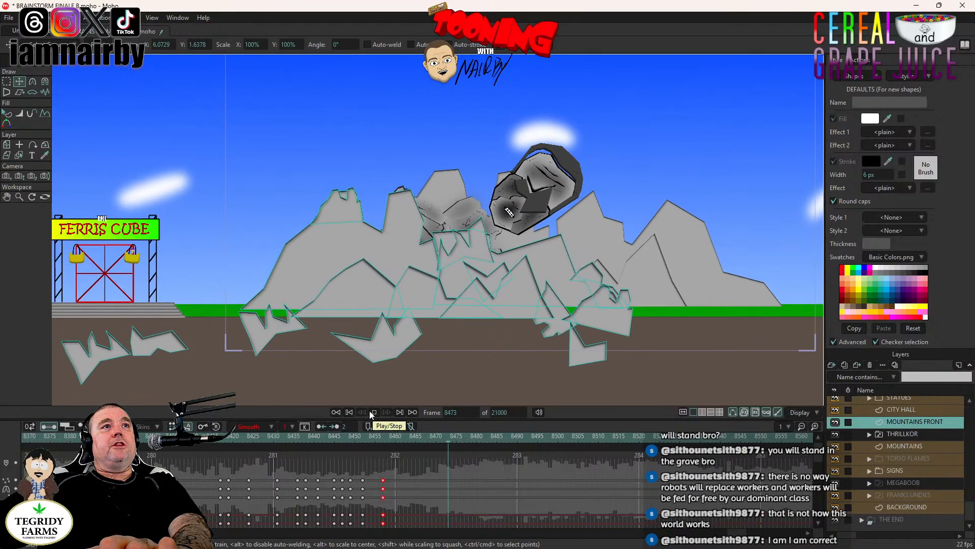
- Key the jagged summit of the far-left mountain at frame 8455, then rotate and drop it onto the ground at frame 8462
{"action": "left_click", "coordinate": [375, 440]}
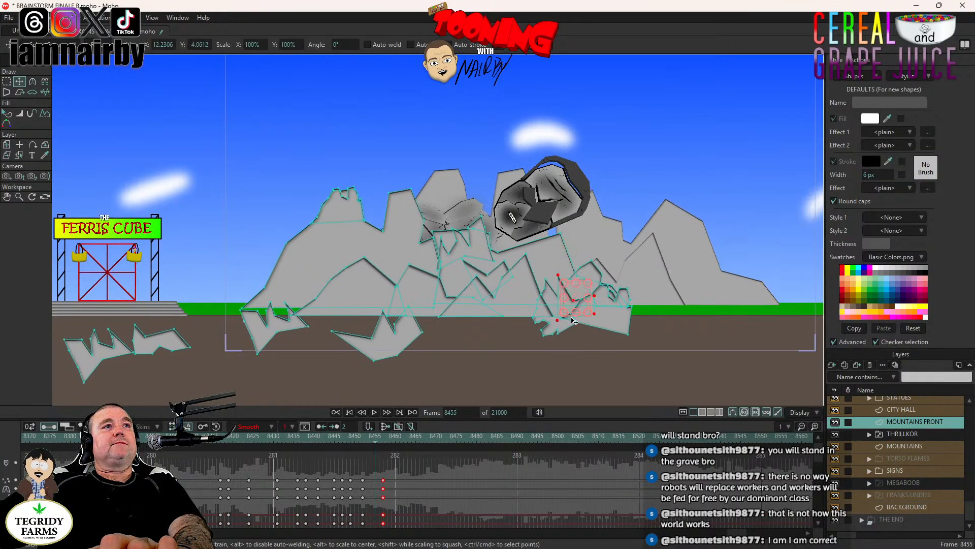
{"action": "left_click", "coordinate": [486, 249]}
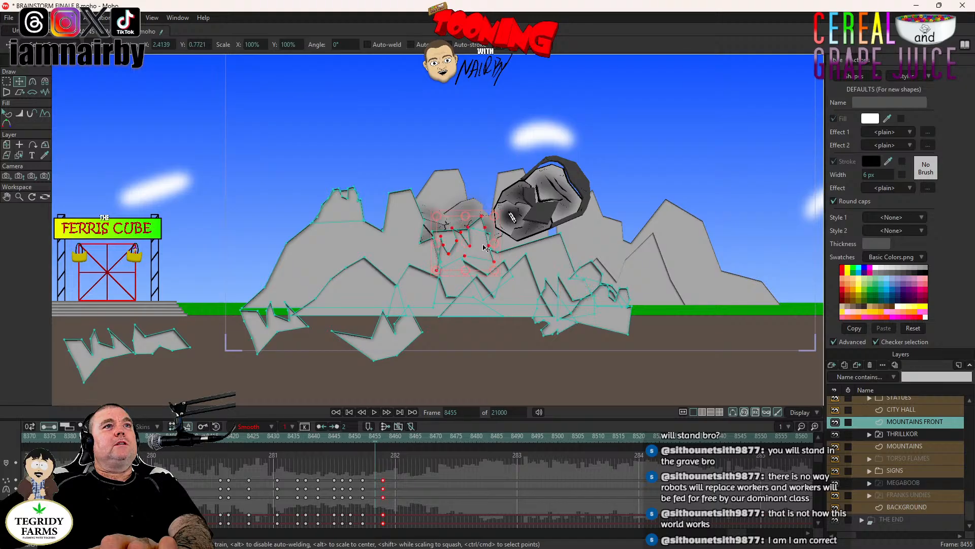
{"action": "left_click", "coordinate": [357, 218]}
{"action": "scroll", "coordinate": [358, 217], "scroll_direction": "up", "scroll_amount": 3}
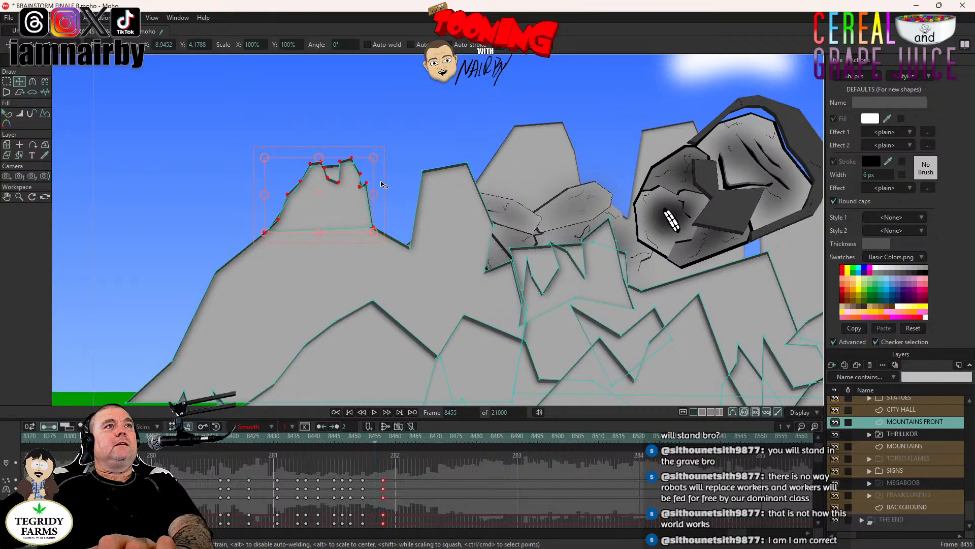
{"action": "left_click", "coordinate": [407, 436]}
{"action": "left_click", "coordinate": [403, 436]}
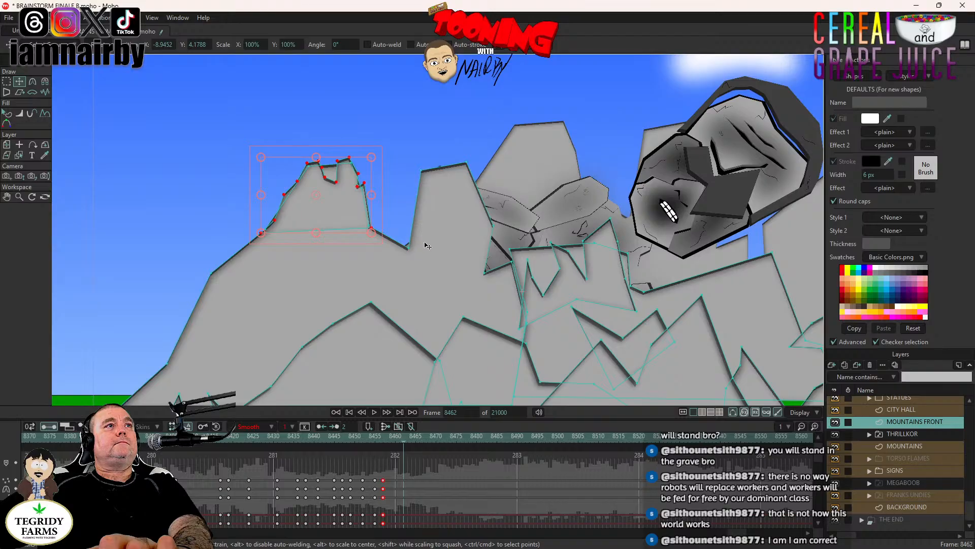
{"action": "scroll", "coordinate": [425, 244], "scroll_direction": "down", "scroll_amount": 2}
{"action": "left_click_drag", "start_coordinate": [429, 243], "coordinate": [256, 353]}
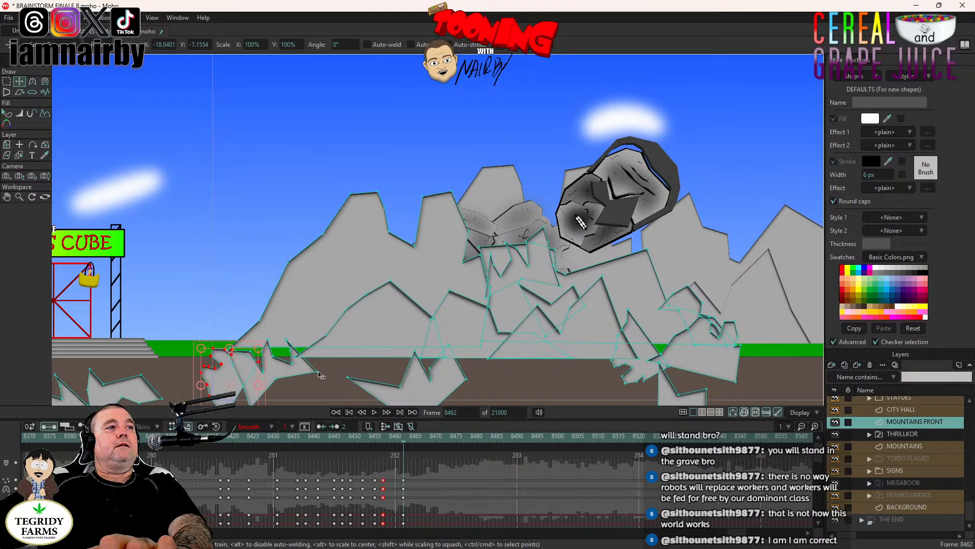
{"action": "key", "text": "ctrl+z"}
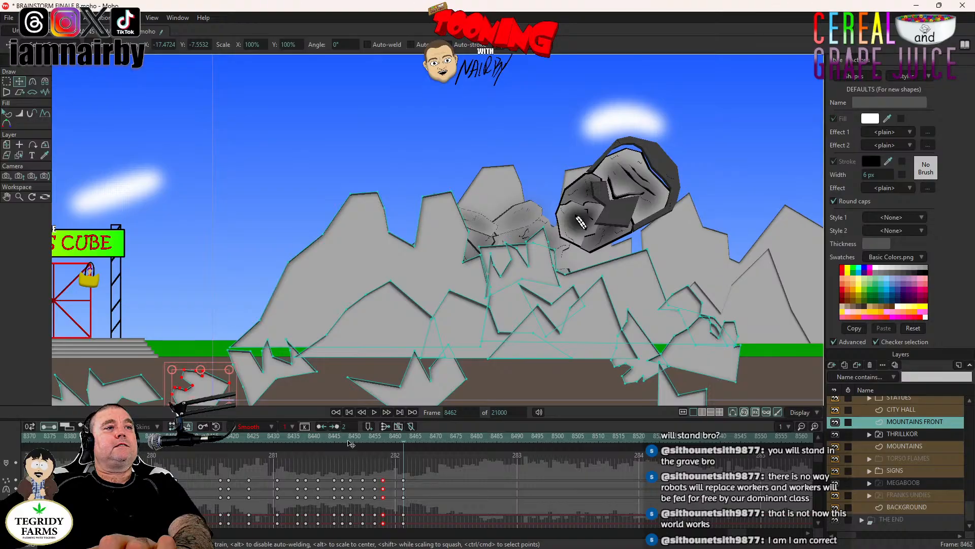
- Play the shot from frame 8442 to review the far-left summit breaking off and falling
{"action": "left_click", "coordinate": [348, 442]}
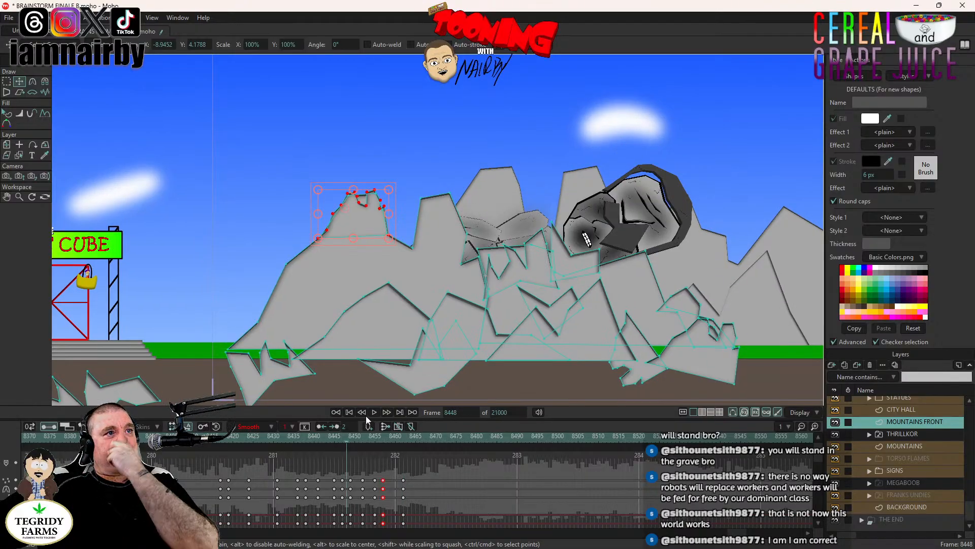
{"action": "left_click_drag", "start_coordinate": [323, 436], "coordinate": [337, 433]}
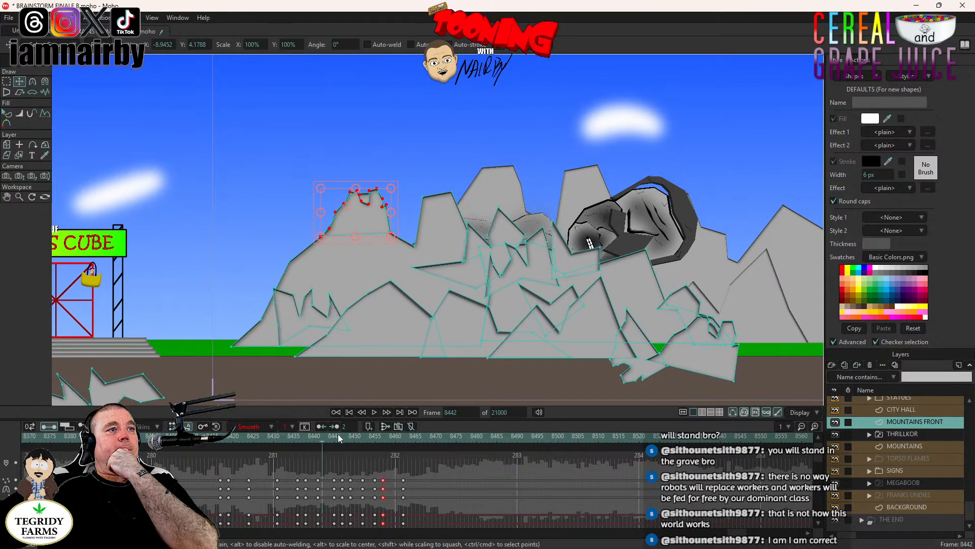
{"action": "left_click", "coordinate": [374, 412]}
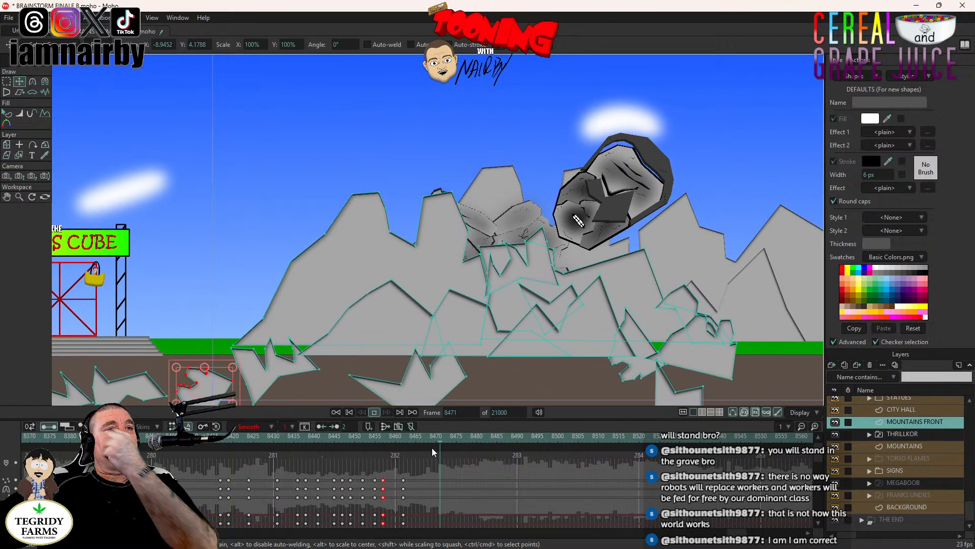
- Start the jagged rock at the range's centre from frame 8459, then toss it up and left and rotate it at frame 8465
{"action": "left_click", "coordinate": [391, 437]}
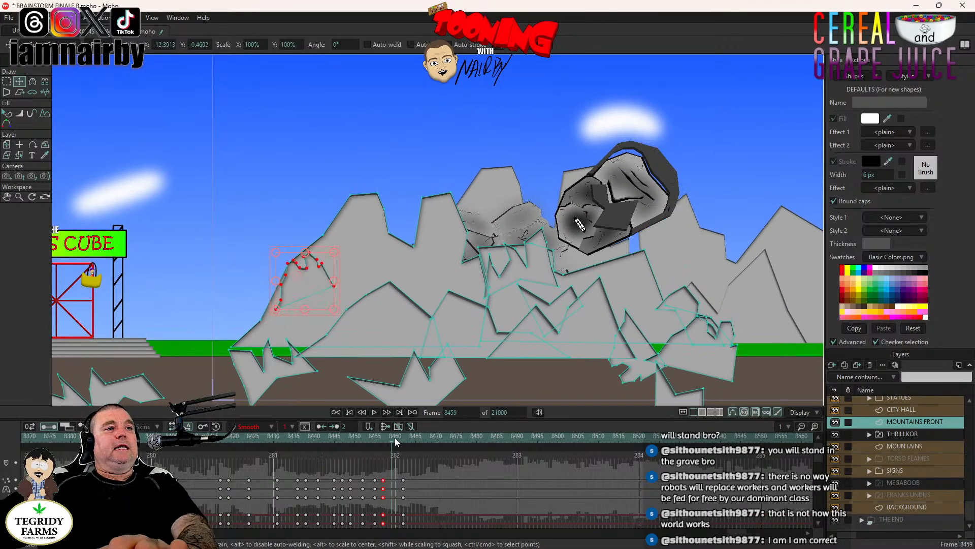
{"action": "left_click", "coordinate": [542, 267]}
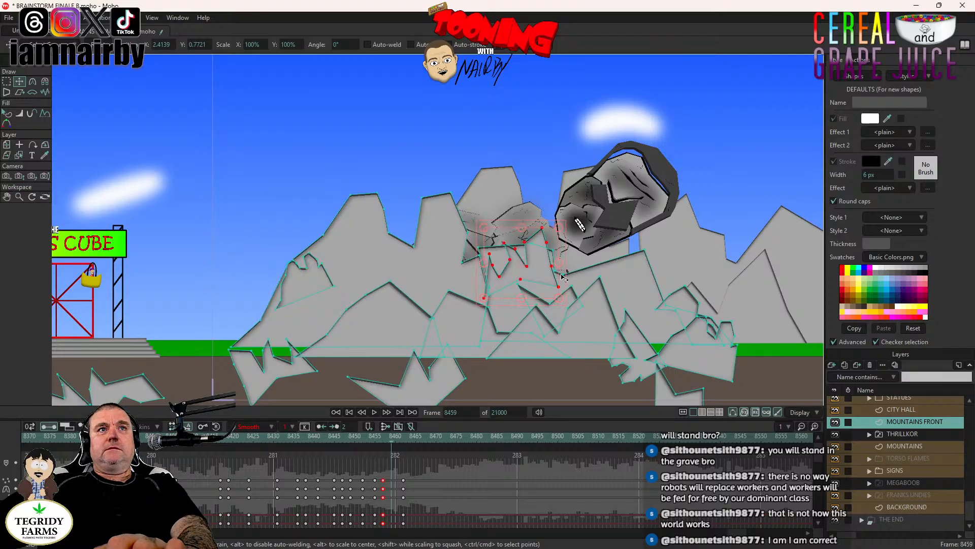
{"action": "left_click", "coordinate": [417, 437]}
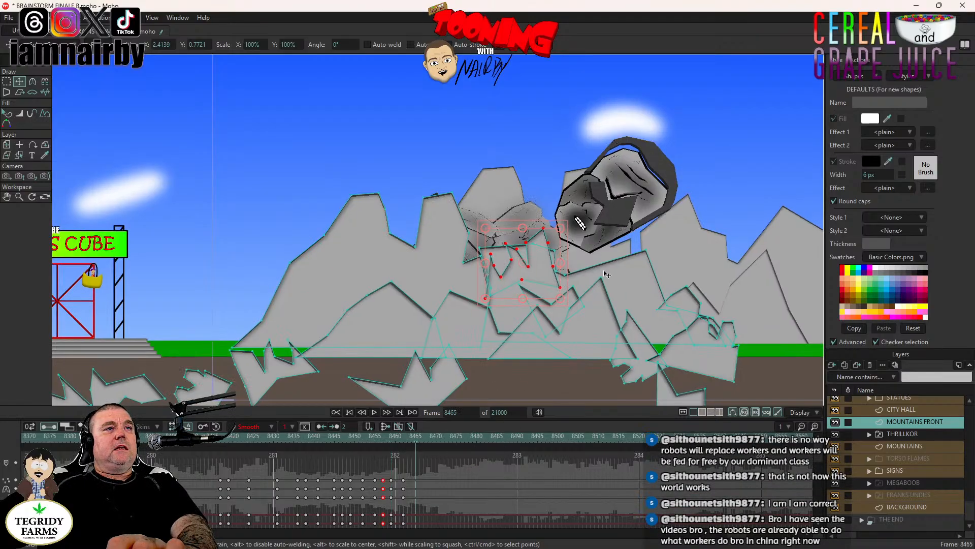
{"action": "left_click_drag", "start_coordinate": [602, 308], "coordinate": [550, 269]}
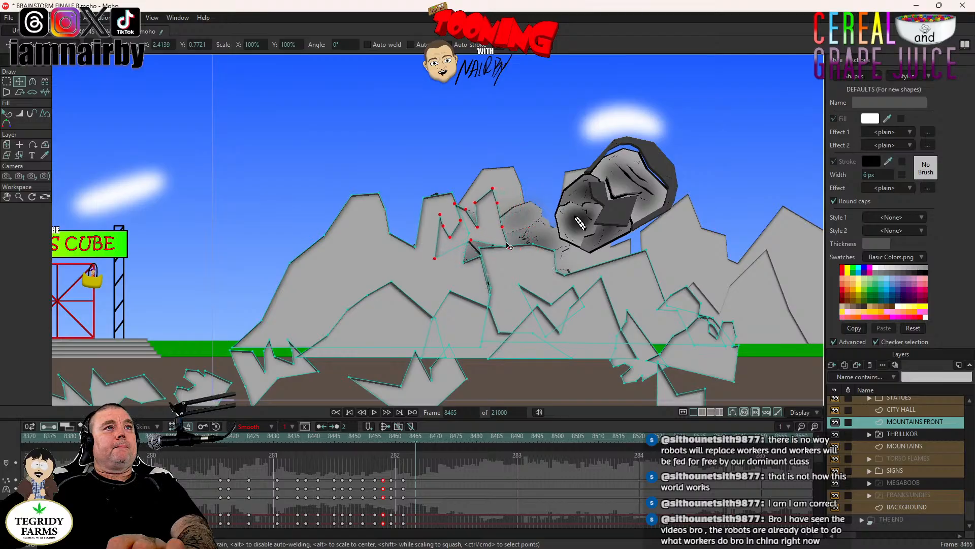
{"action": "left_click_drag", "start_coordinate": [513, 240], "coordinate": [505, 248]}
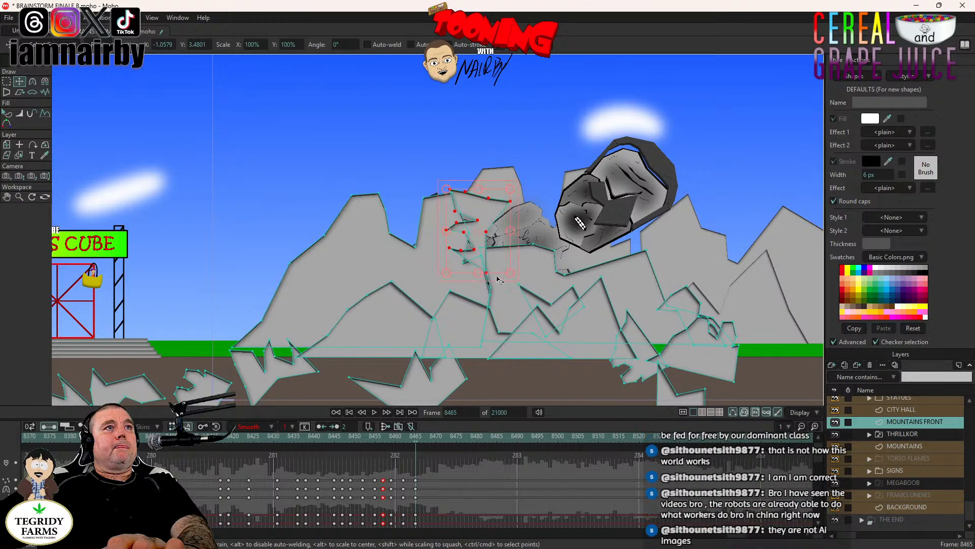
- At frame 8471, drop the tossed central rock onto the ground in front of the mountains and rotate it further
{"action": "left_click", "coordinate": [439, 437]}
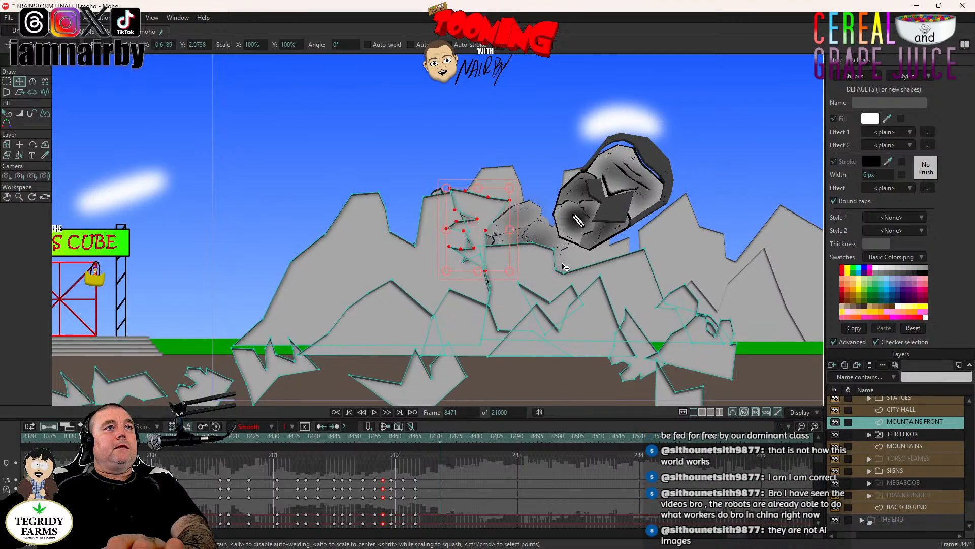
{"action": "left_click_drag", "start_coordinate": [454, 401], "coordinate": [433, 439]}
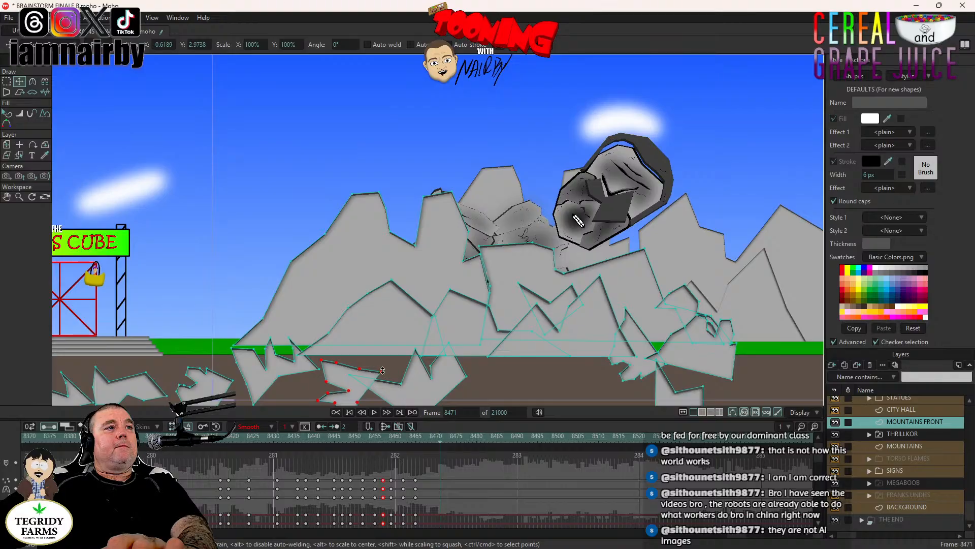
{"action": "left_click_drag", "start_coordinate": [362, 357], "coordinate": [325, 357]}
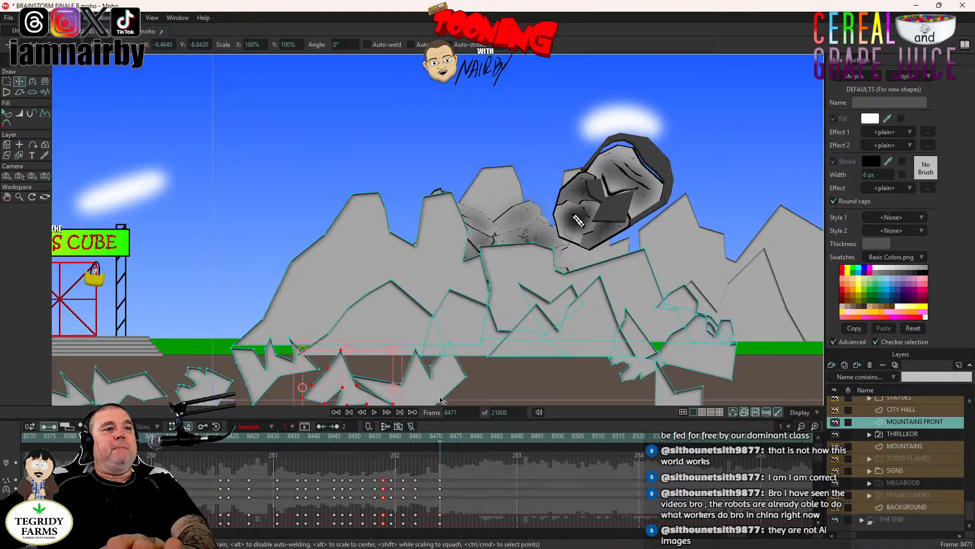
- Play back the central rock's toss and fall, then save the project
{"action": "left_click", "coordinate": [269, 438]}
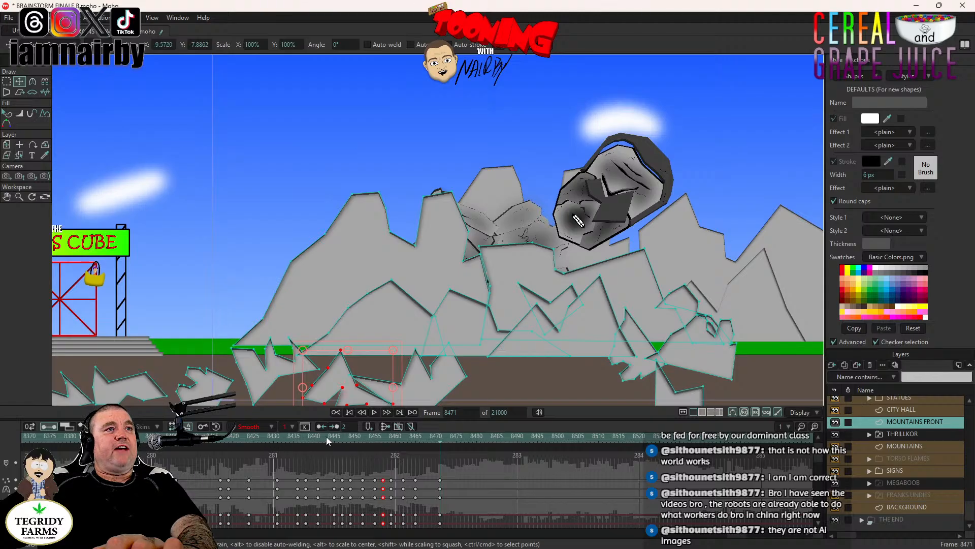
{"action": "left_click", "coordinate": [374, 413]}
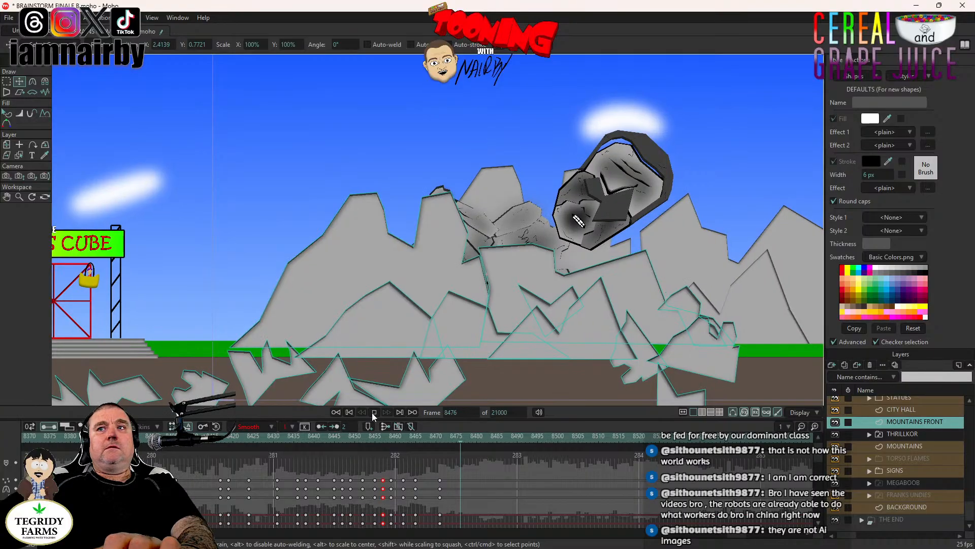
{"action": "left_click", "coordinate": [374, 413]}
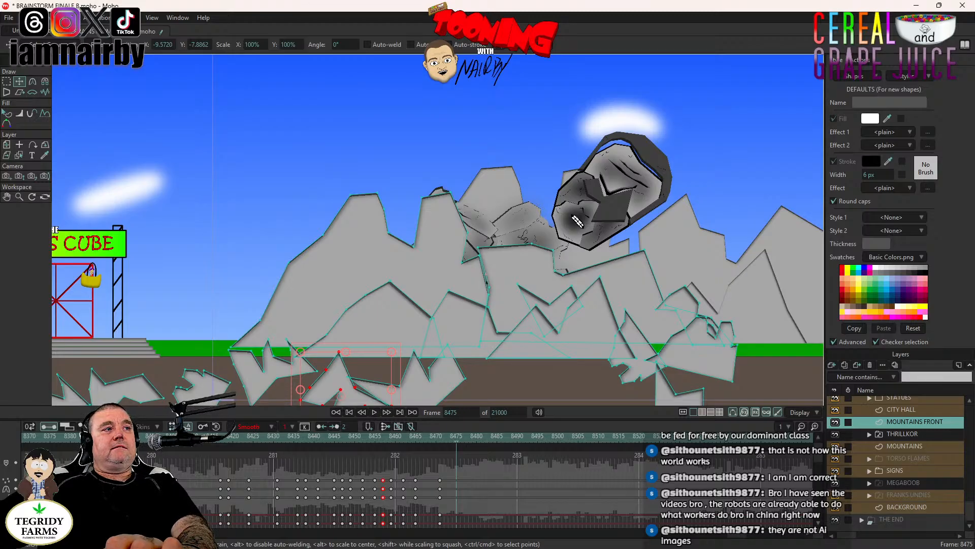
{"action": "left_click", "coordinate": [176, 437]}
{"action": "key", "text": "ctrl+s"}
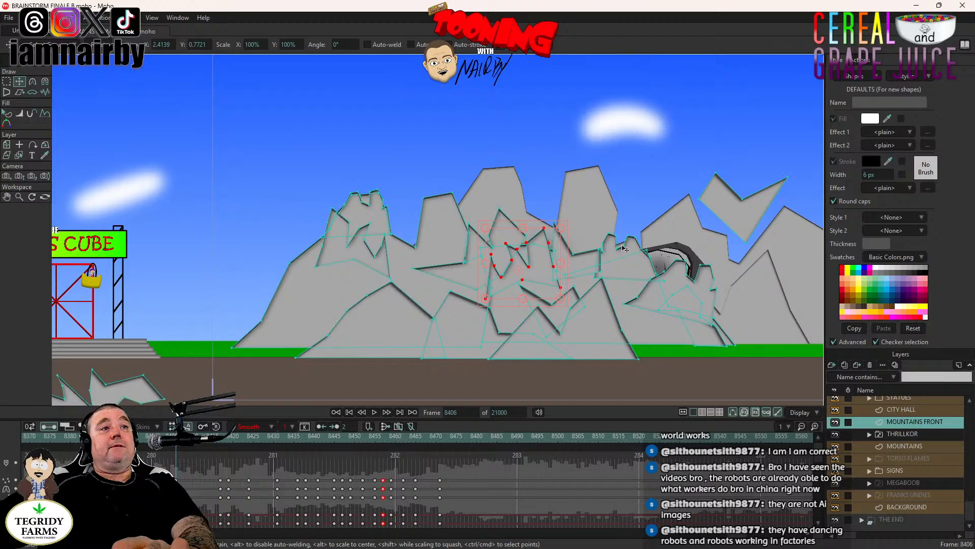
- Replay the rockfalls from frame 8406 with the whole mountain range in view
{"action": "left_click_drag", "start_coordinate": [617, 246], "coordinate": [476, 273]}
{"action": "scroll", "coordinate": [528, 269], "scroll_direction": "down", "scroll_amount": 2}
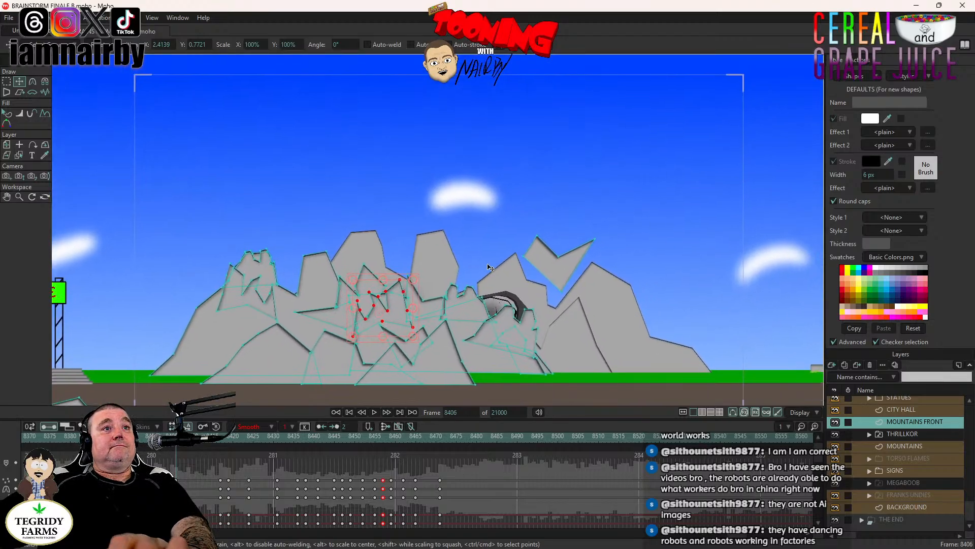
{"action": "left_click", "coordinate": [374, 412]}
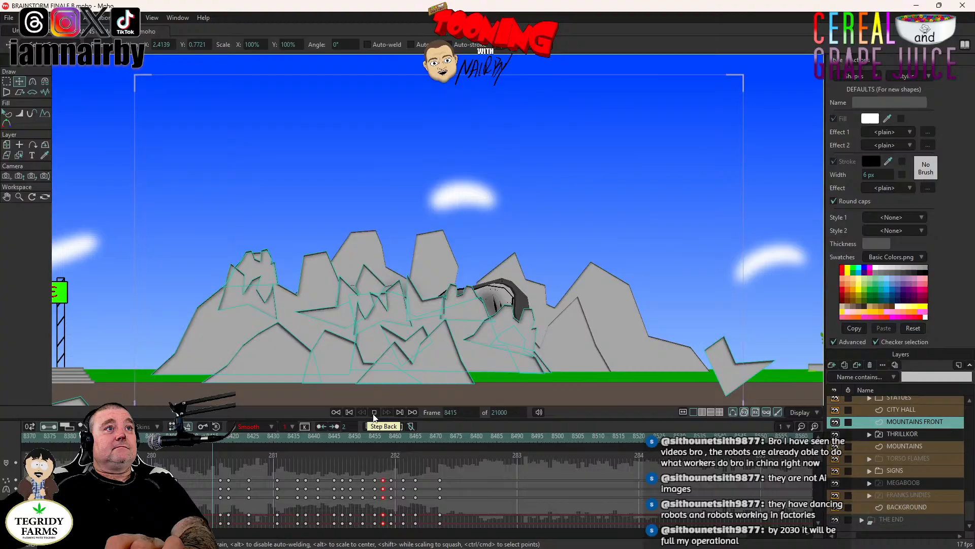
{"action": "left_click", "coordinate": [178, 446]}
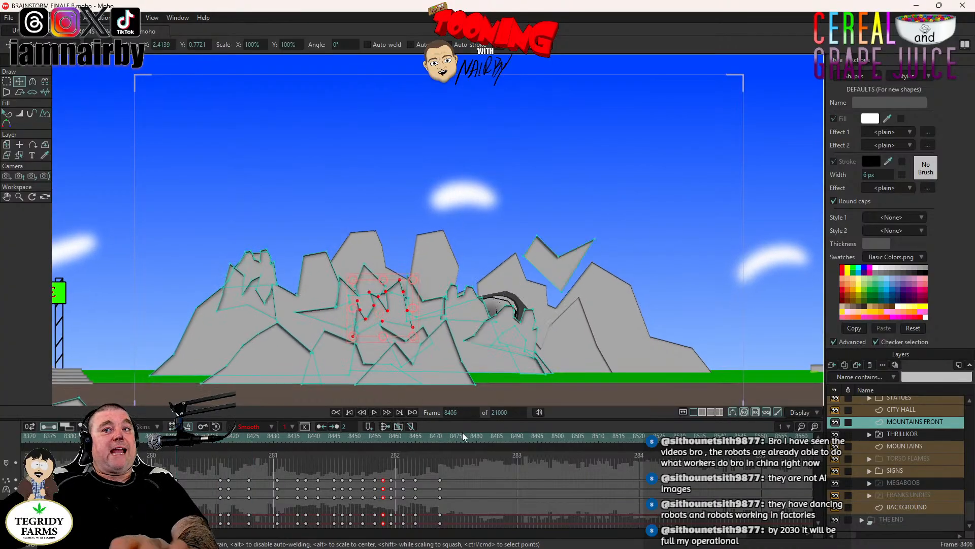
{"action": "left_click", "coordinate": [373, 412]}
{"action": "left_click", "coordinate": [177, 438]}
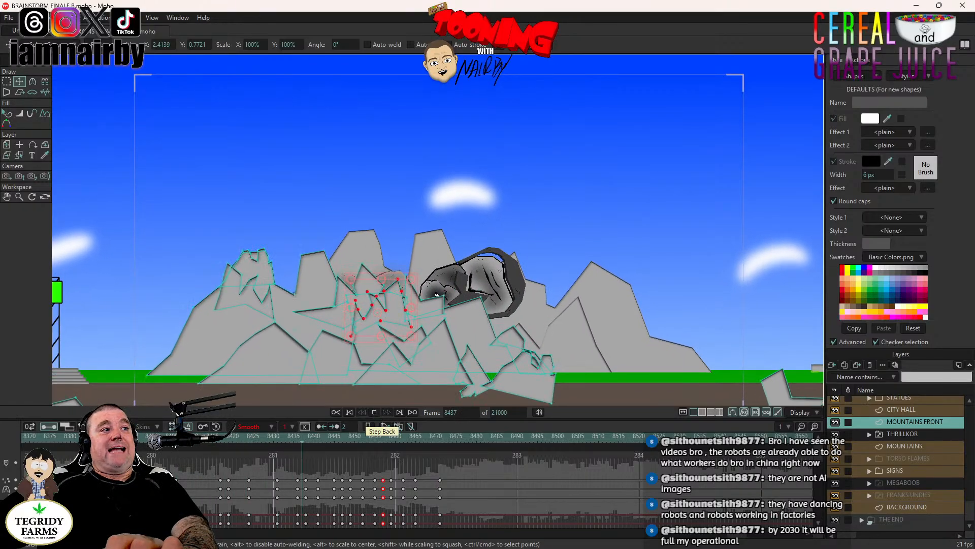
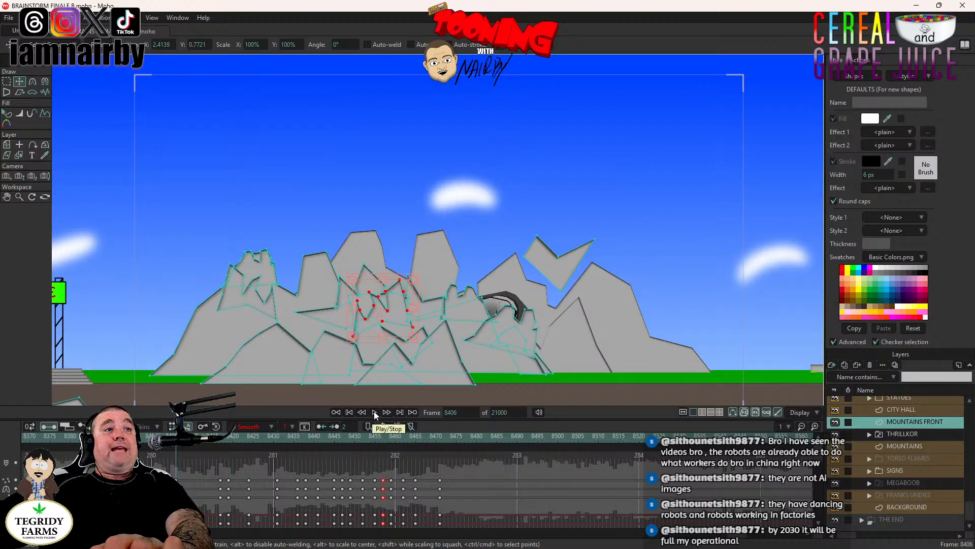
- Play the rockfalls and THRILLKOR's rise from frame 8406 through to frame 8616
{"action": "left_click", "coordinate": [374, 412]}
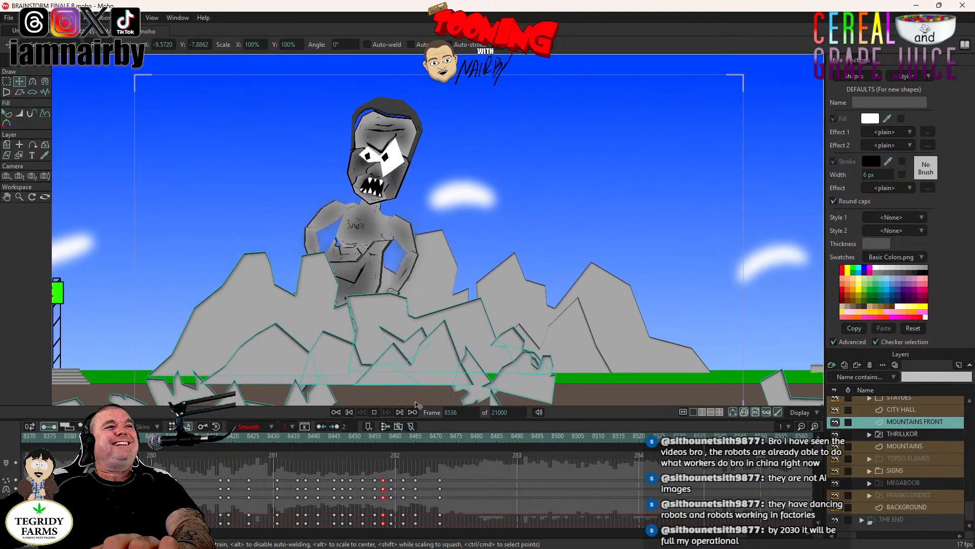
{"action": "left_click", "coordinate": [376, 411]}
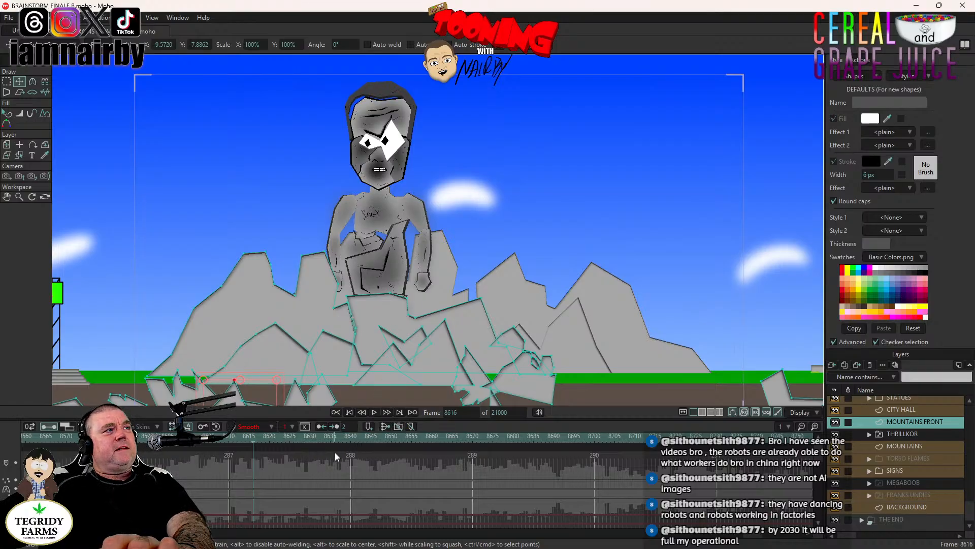
- Select the large central rock of the front mountains at frame 8469 and slide it to the right at frame 8520
{"action": "left_click_drag", "start_coordinate": [759, 535], "coordinate": [745, 544]}
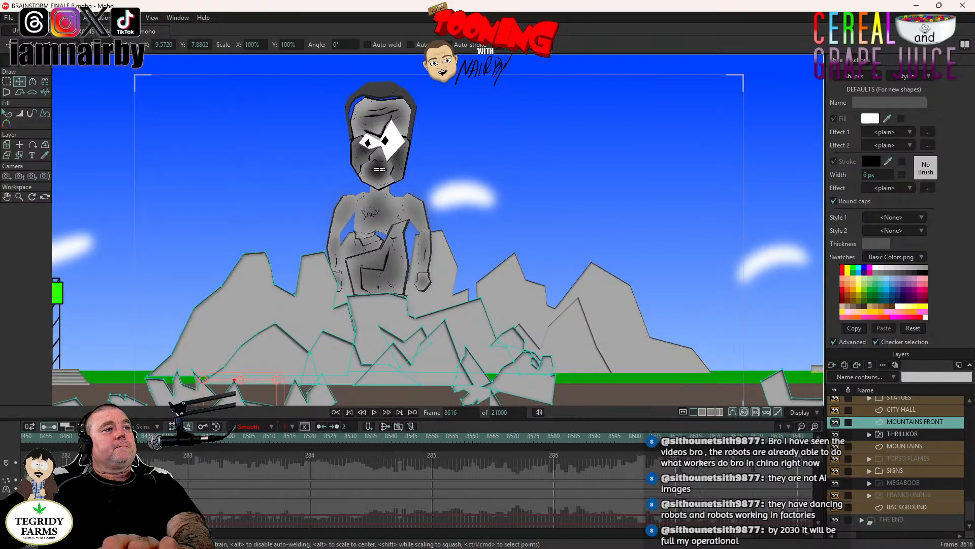
{"action": "left_click", "coordinate": [131, 436]}
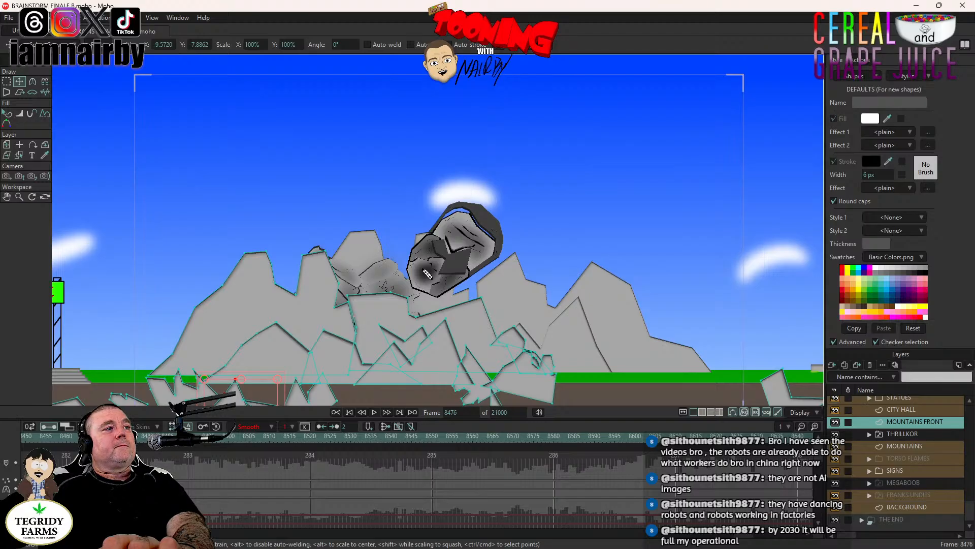
{"action": "left_click_drag", "start_coordinate": [131, 437], "coordinate": [103, 436]}
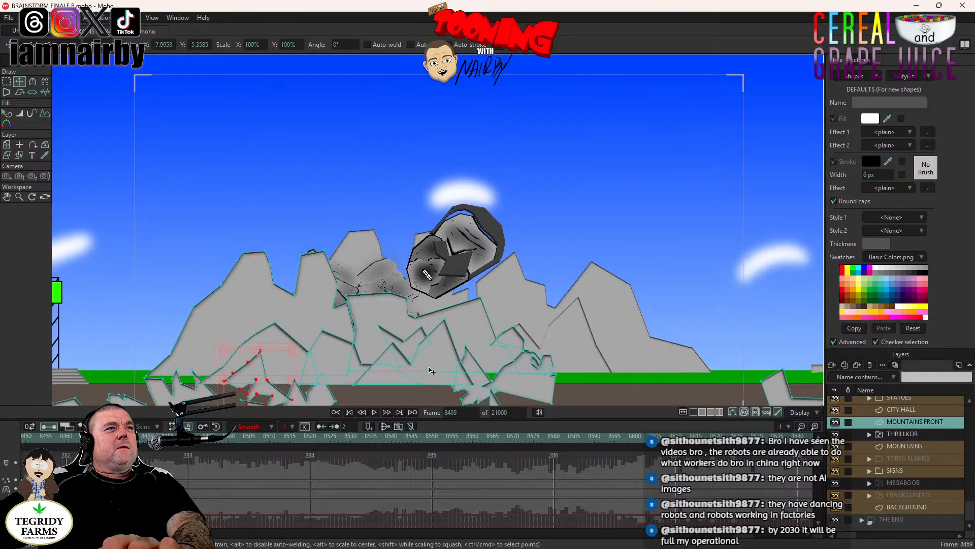
{"action": "double_click", "coordinate": [383, 316]}
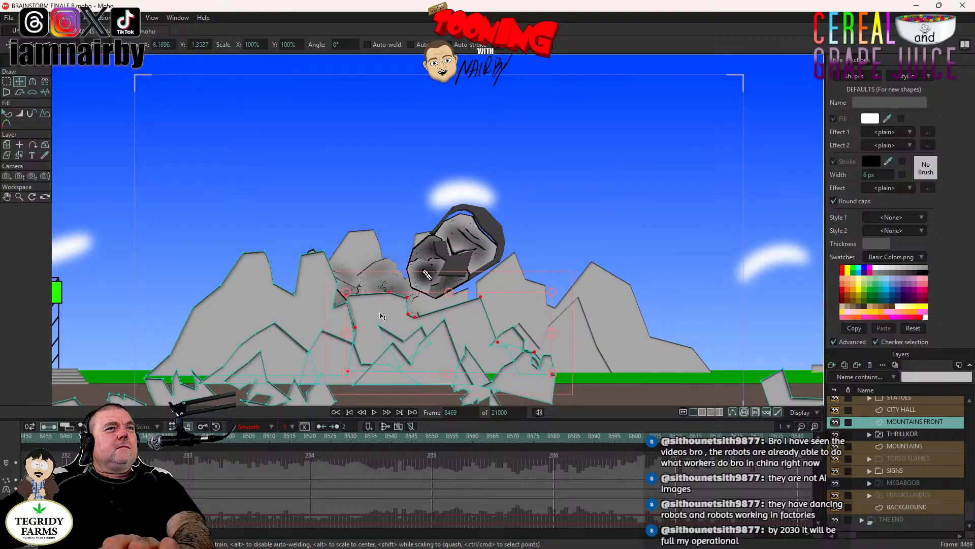
{"action": "left_click", "coordinate": [562, 319]}
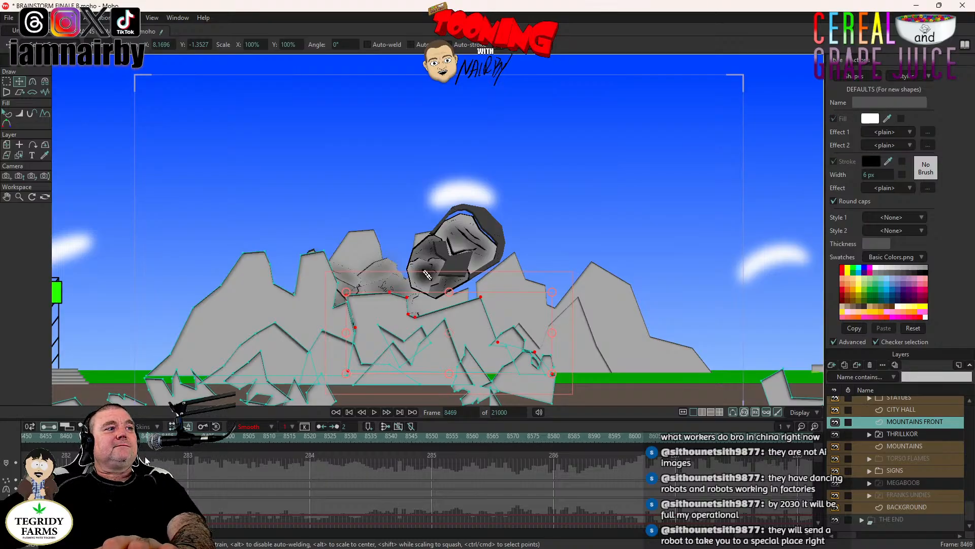
{"action": "left_click", "coordinate": [131, 437]}
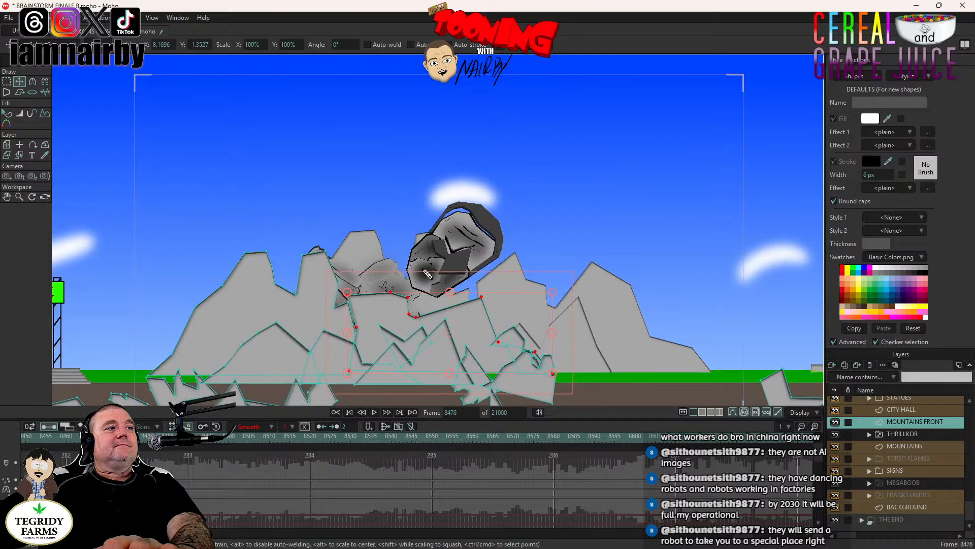
{"action": "key", "text": "Left"}
{"action": "key", "text": "Left"}
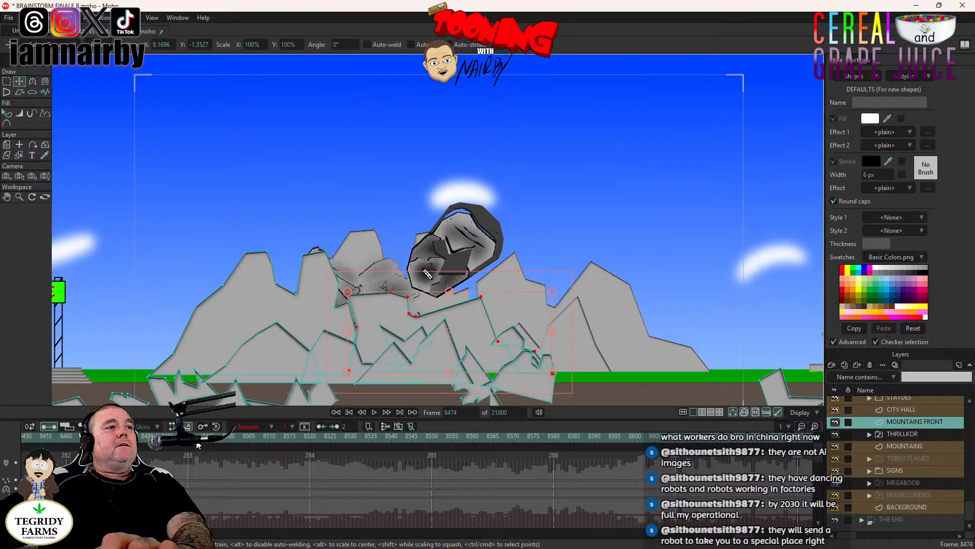
{"action": "left_click", "coordinate": [309, 438]}
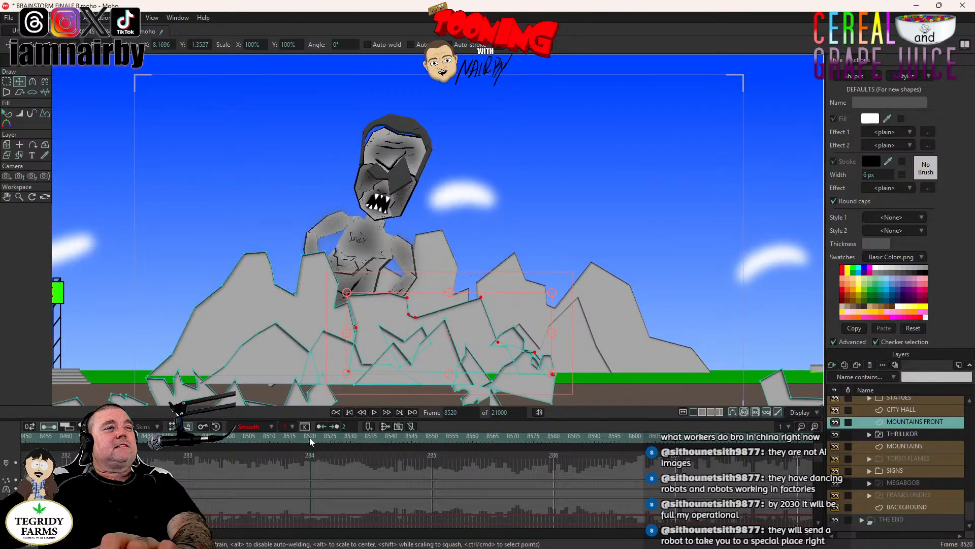
{"action": "left_click_drag", "start_coordinate": [426, 342], "coordinate": [482, 345]}
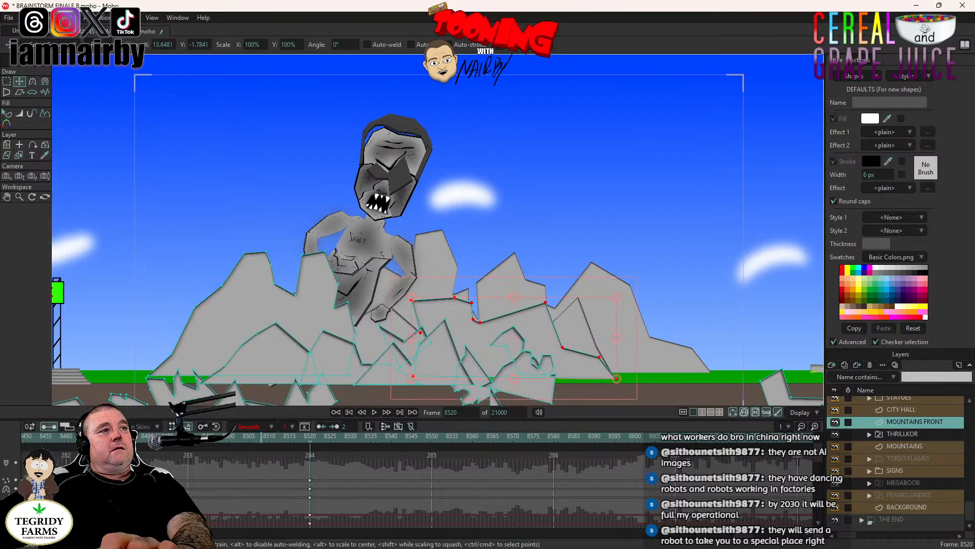
- Play the large rock's slide from frame 8461 and delay its end keyframes from frame 8520 to about frame 8534
{"action": "left_click", "coordinate": [70, 436]}
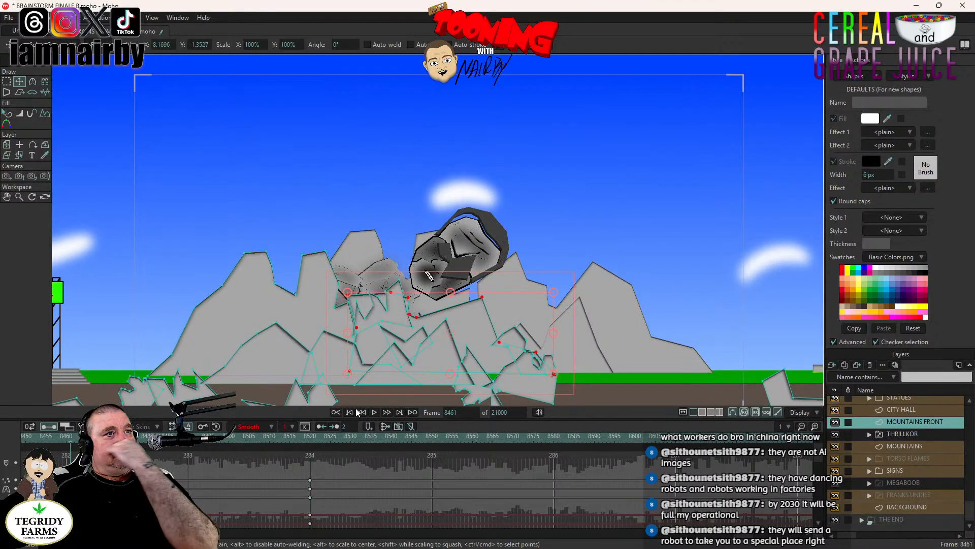
{"action": "left_click", "coordinate": [375, 412]}
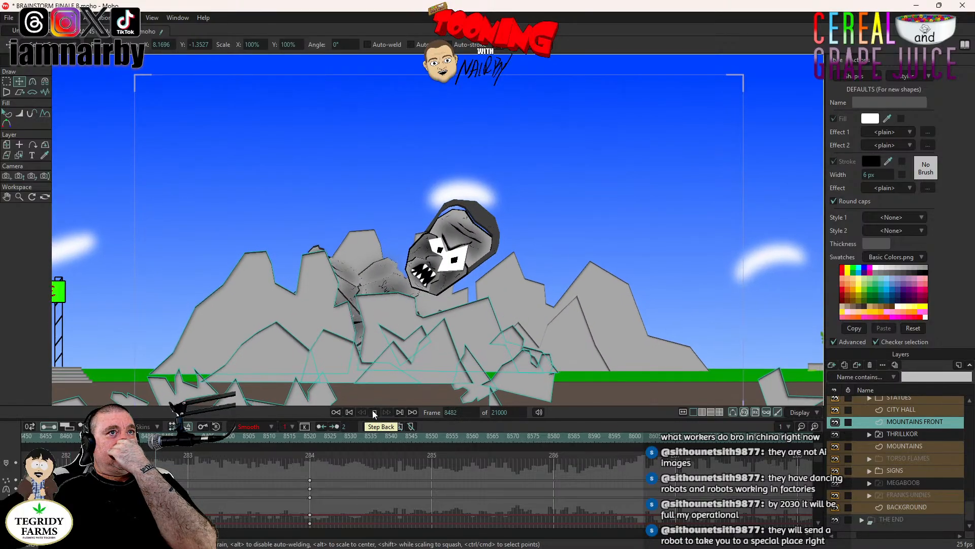
{"action": "left_click", "coordinate": [375, 412]}
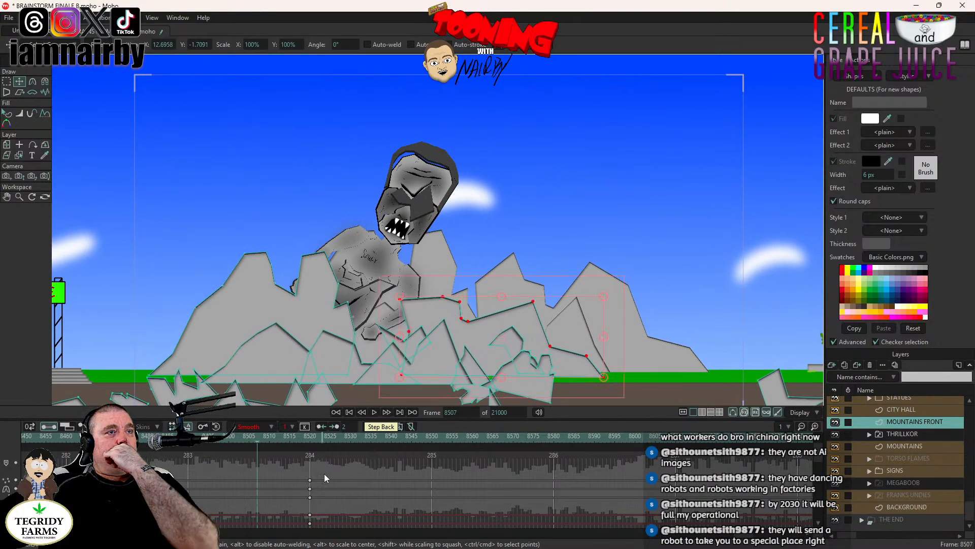
{"action": "left_click_drag", "start_coordinate": [323, 476], "coordinate": [304, 536]}
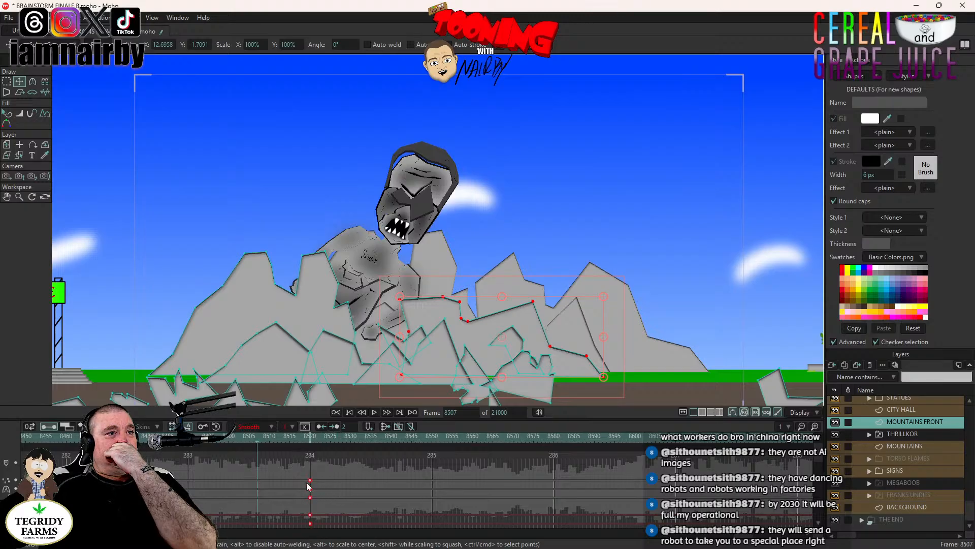
{"action": "left_click_drag", "start_coordinate": [308, 483], "coordinate": [369, 489]}
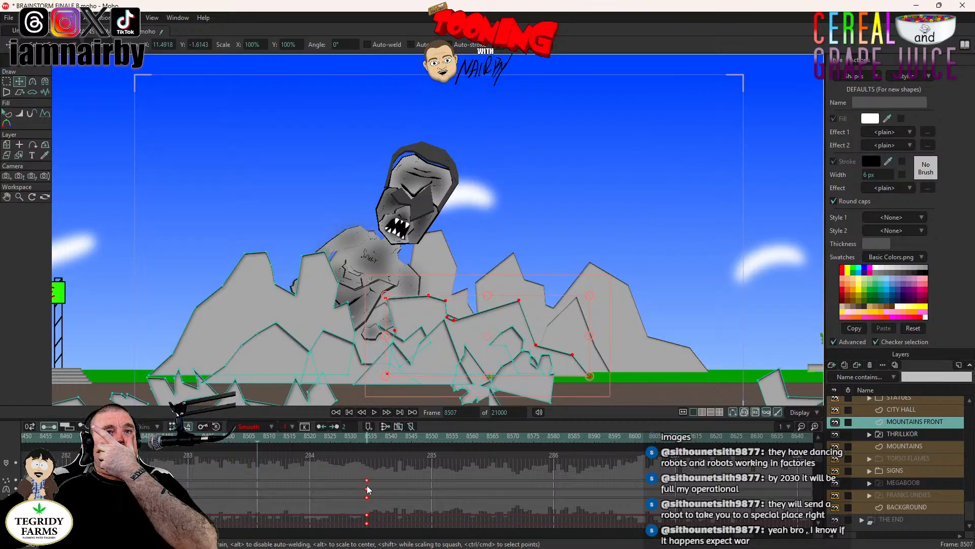
- Play back the retimed slide of the large rock from frame 8467, then save the project
{"action": "left_click", "coordinate": [95, 436]}
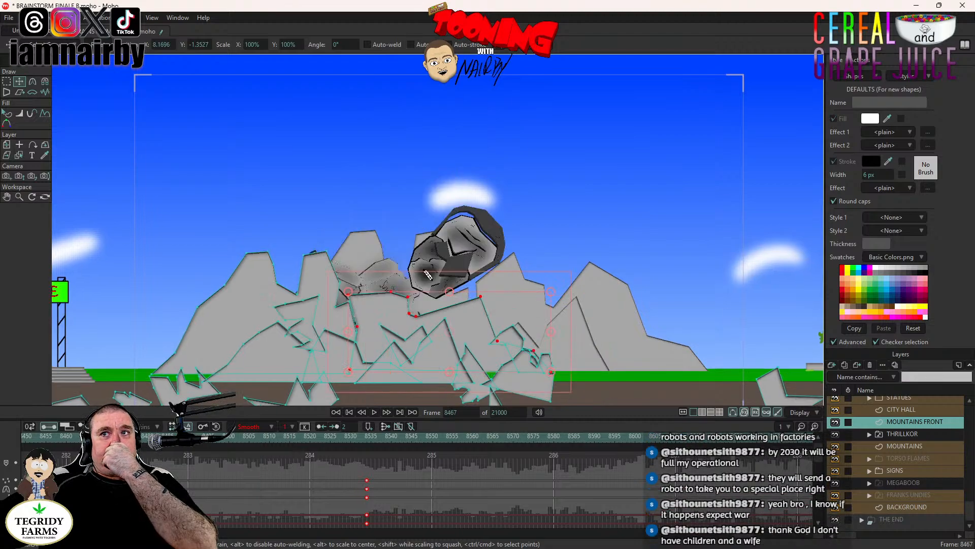
{"action": "left_click", "coordinate": [375, 412]}
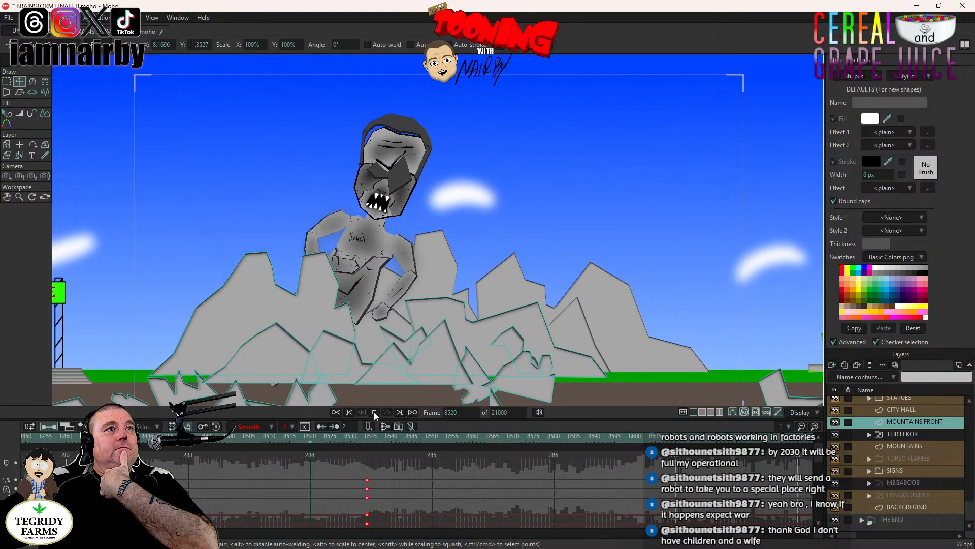
{"action": "left_click", "coordinate": [374, 412]}
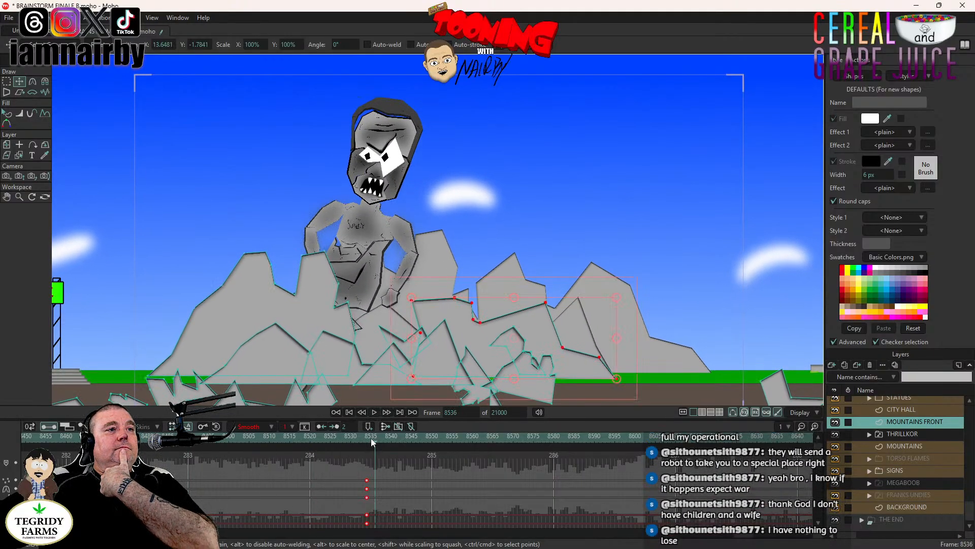
{"action": "left_click", "coordinate": [368, 437]}
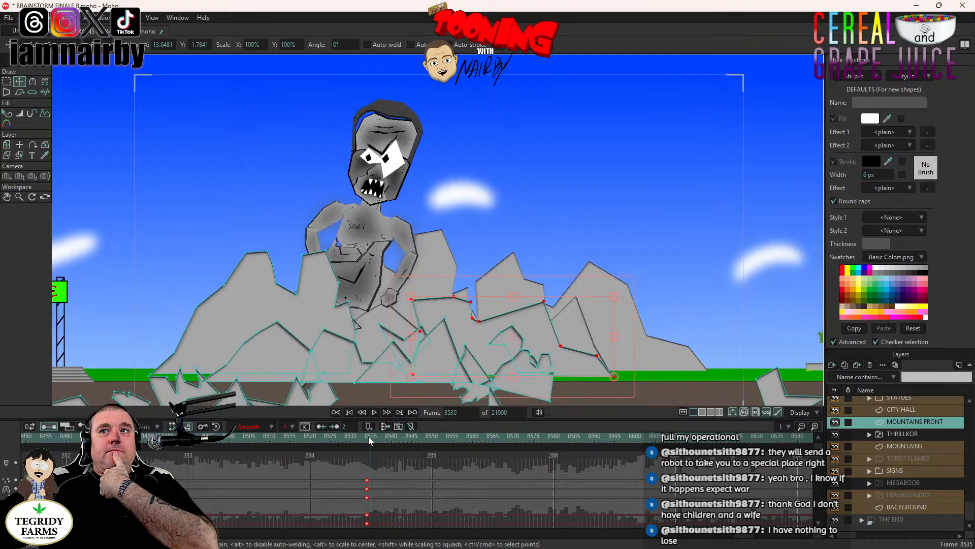
{"action": "key", "text": "ctrl+s"}
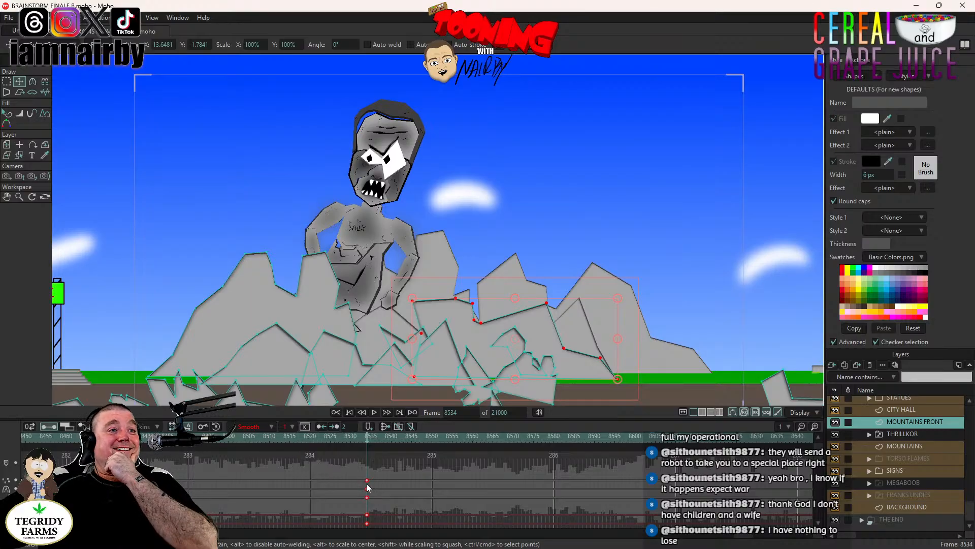
- Delay the large rock's end keyframes to frame 8543 and play back its slide from frame 8470
{"action": "left_click_drag", "start_coordinate": [367, 483], "coordinate": [406, 489]}
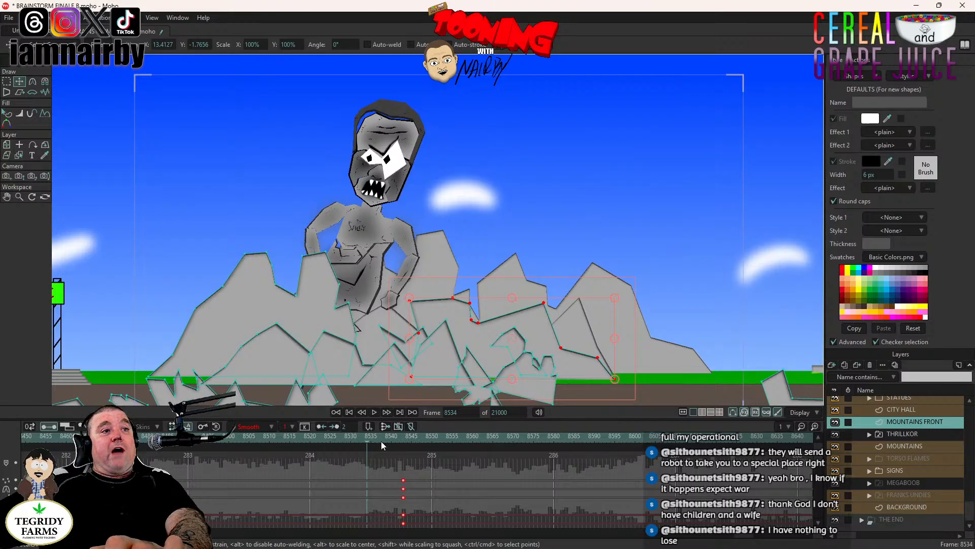
{"action": "left_click", "coordinate": [405, 440]}
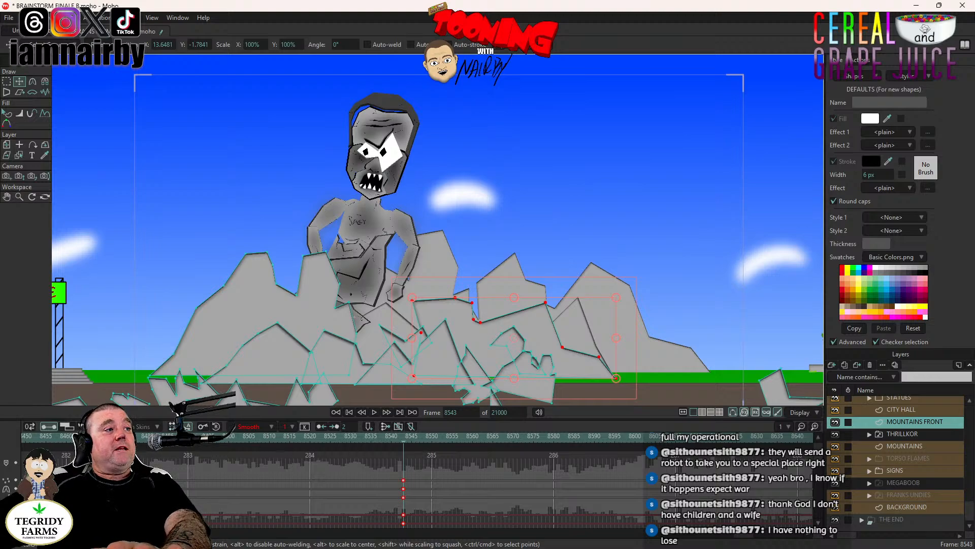
{"action": "left_click", "coordinate": [106, 436]}
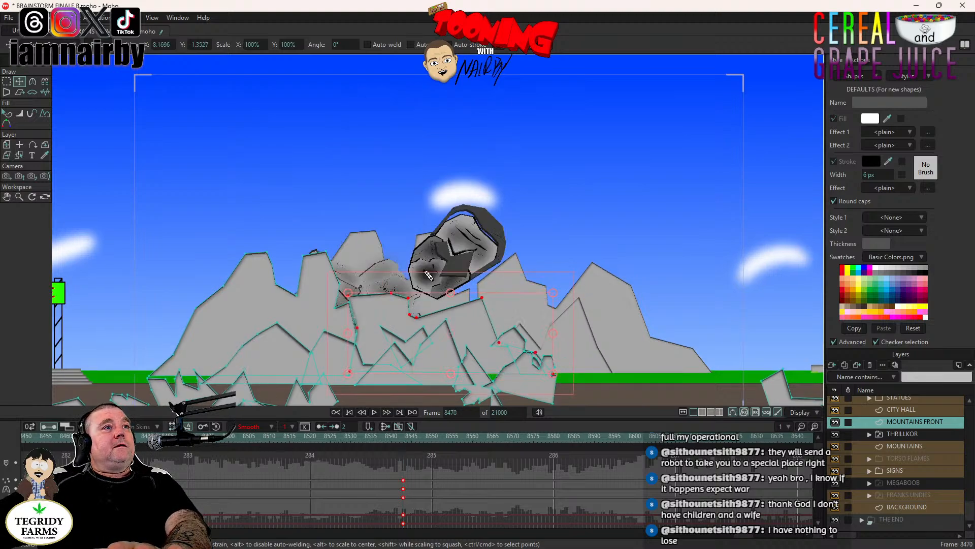
{"action": "left_click", "coordinate": [375, 412]}
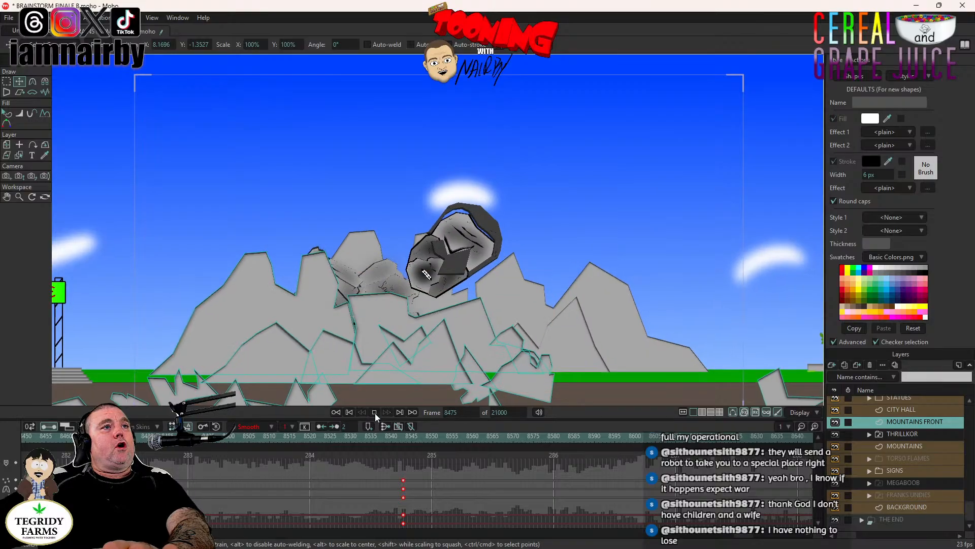
{"action": "left_click", "coordinate": [375, 413]}
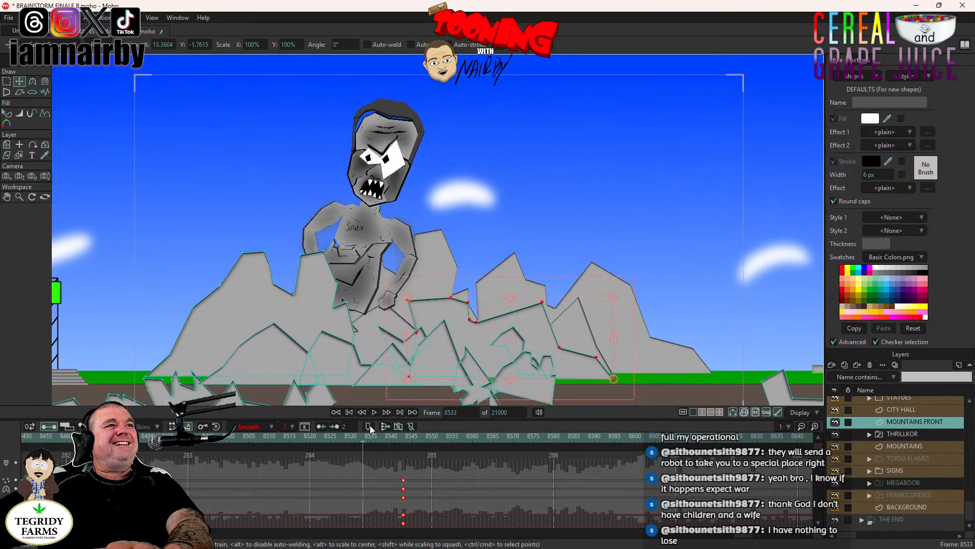
{"action": "left_click", "coordinate": [374, 412]}
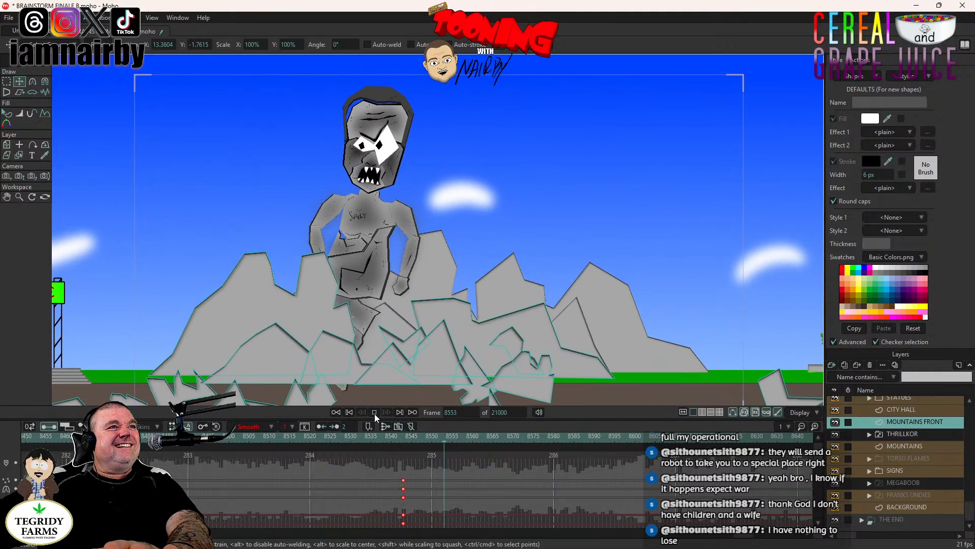
{"action": "left_click", "coordinate": [373, 413]}
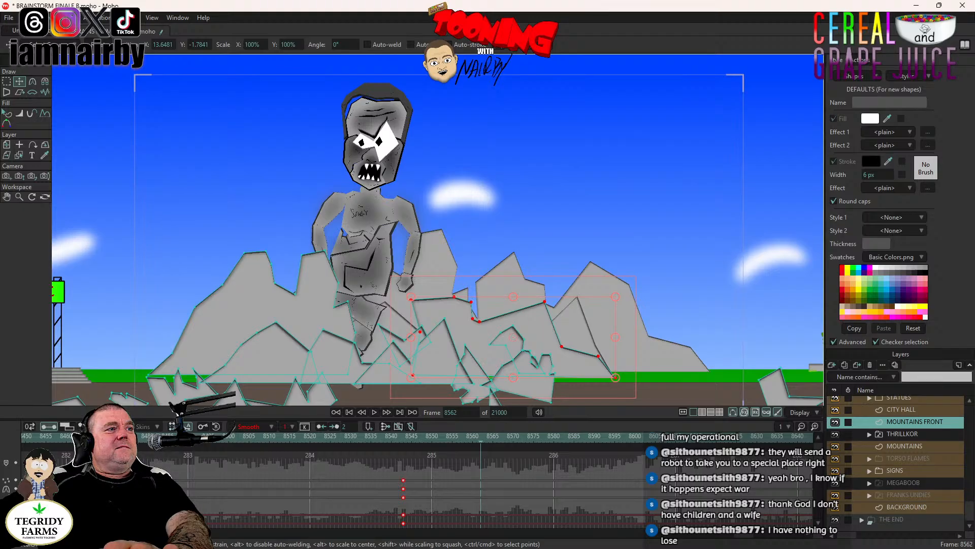
- Select the small peaked rock at the mountains' lower centre at frame 8487 and shift it down and left at frame 8507
{"action": "left_click", "coordinate": [176, 435]}
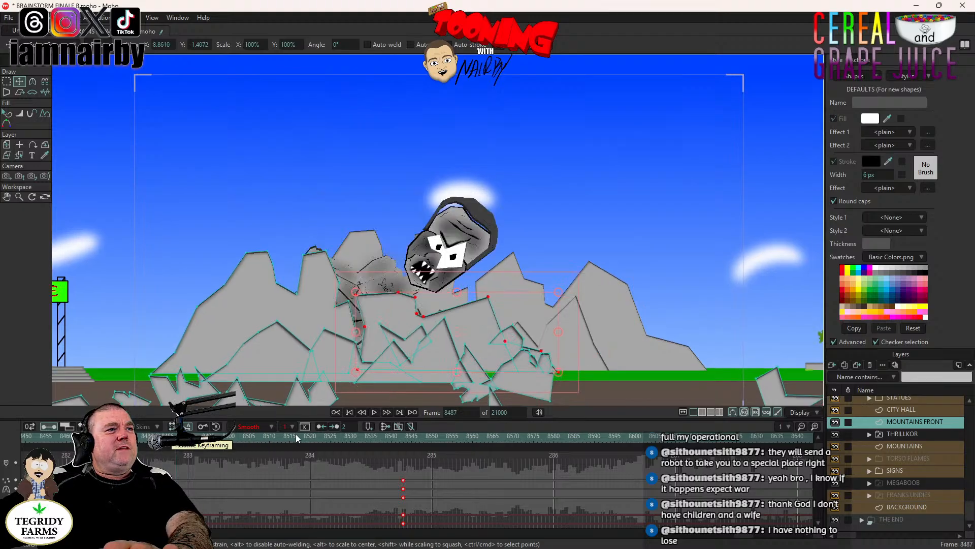
{"action": "left_click", "coordinate": [335, 361]}
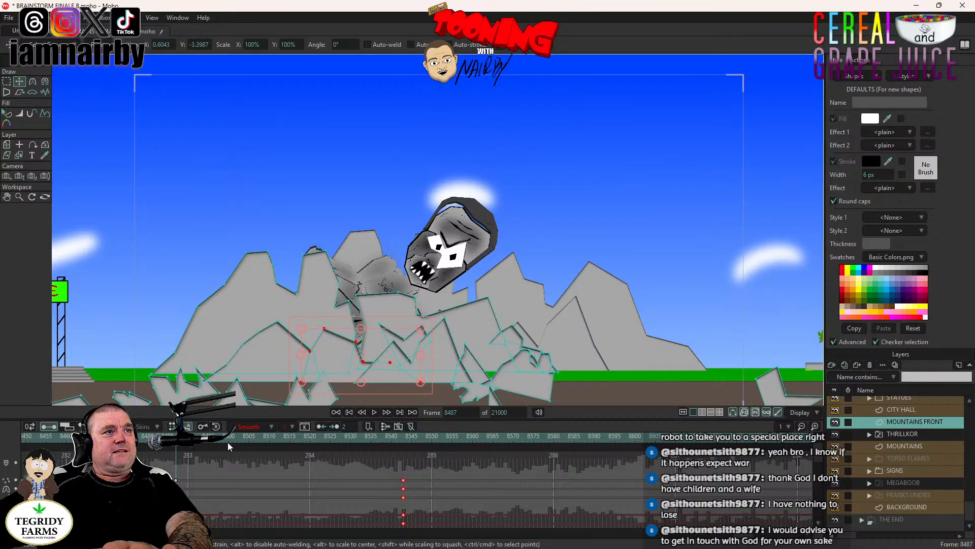
{"action": "left_click", "coordinate": [256, 438]}
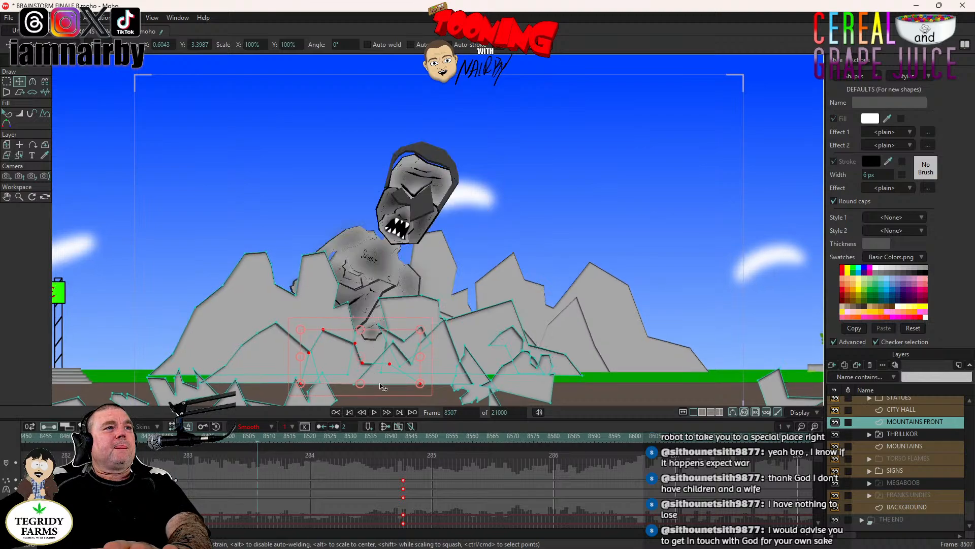
{"action": "left_click_drag", "start_coordinate": [400, 383], "coordinate": [344, 388]}
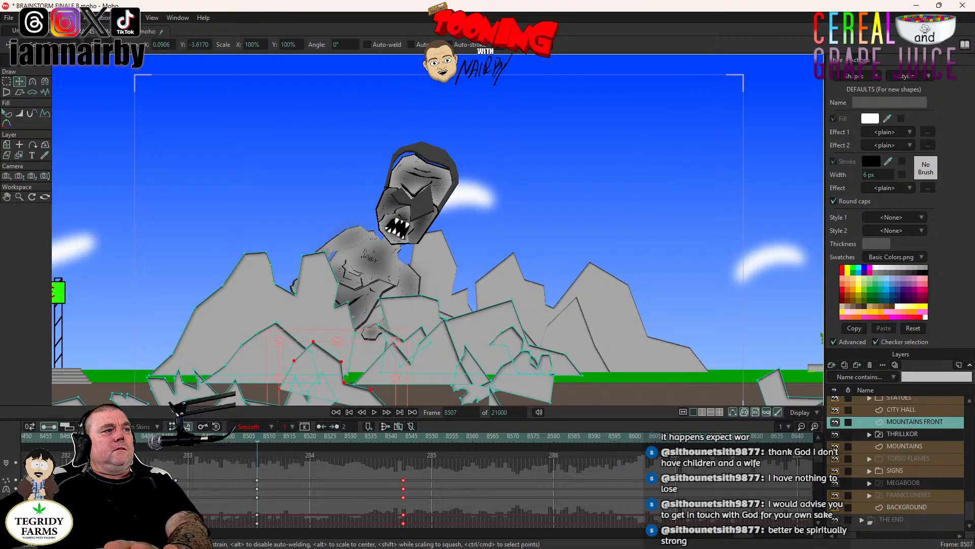
- Play back the large and small rocks' movements from frame 8468
{"action": "left_click", "coordinate": [374, 412]}
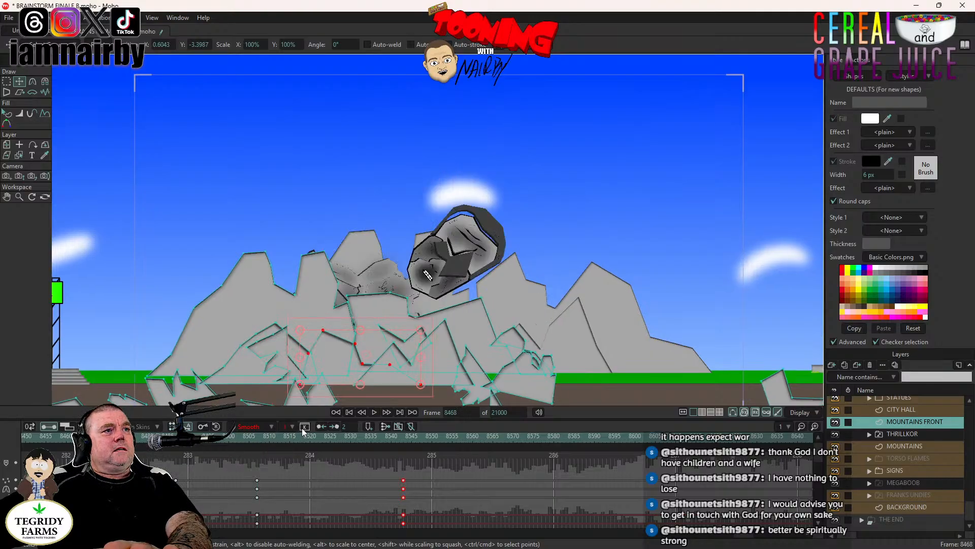
{"action": "left_click", "coordinate": [374, 412]}
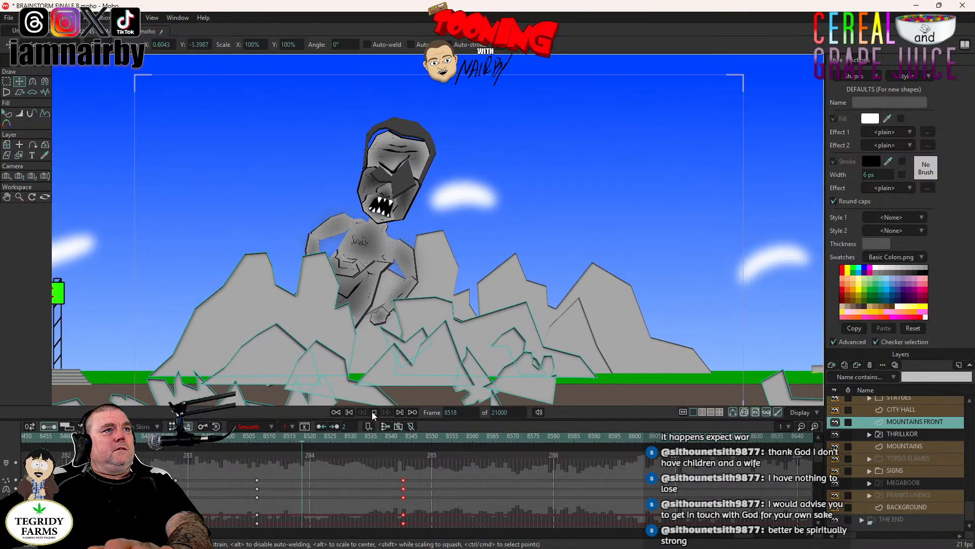
{"action": "left_click", "coordinate": [374, 413]}
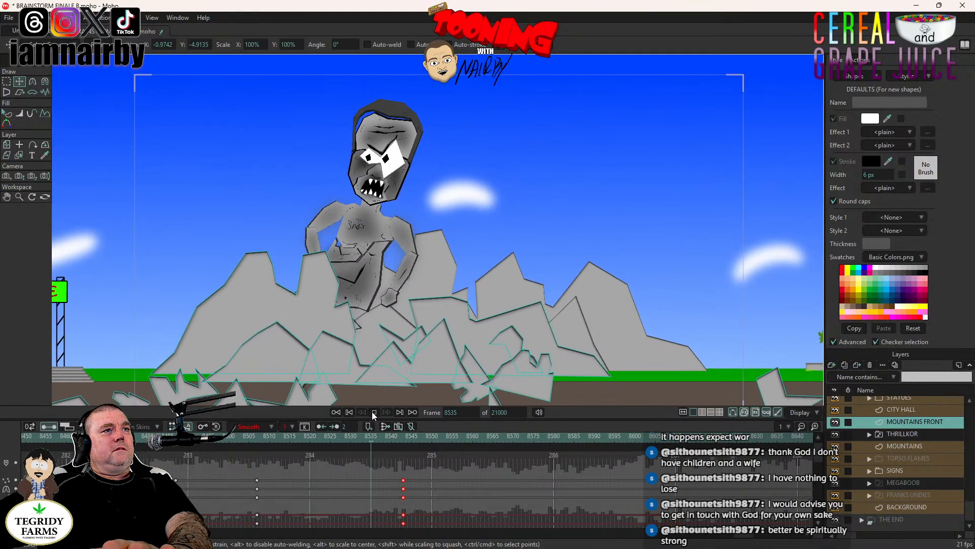
- Play back the small rock's movement and check its position between frames 8531 and 8540
{"action": "left_click", "coordinate": [374, 412]}
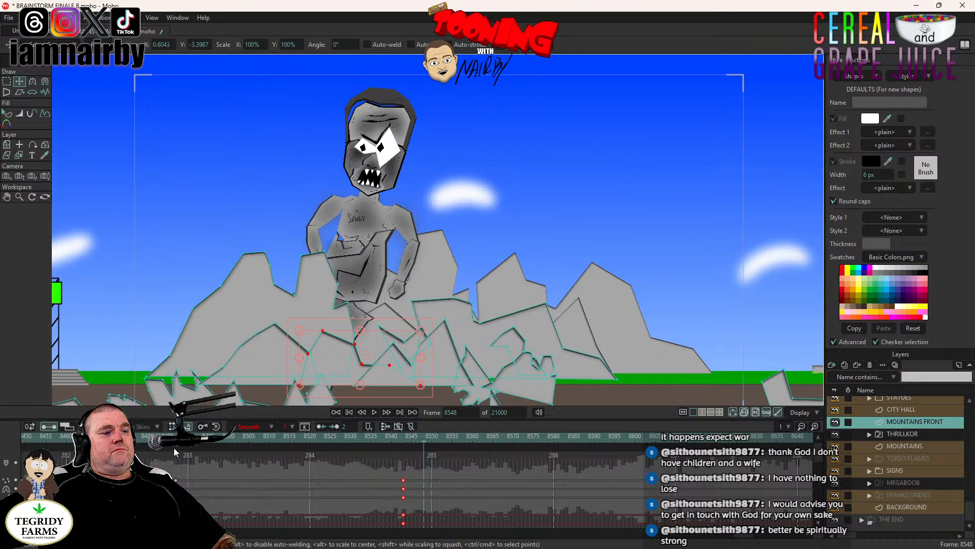
{"action": "left_click", "coordinate": [151, 438]}
{"action": "left_click", "coordinate": [373, 410]}
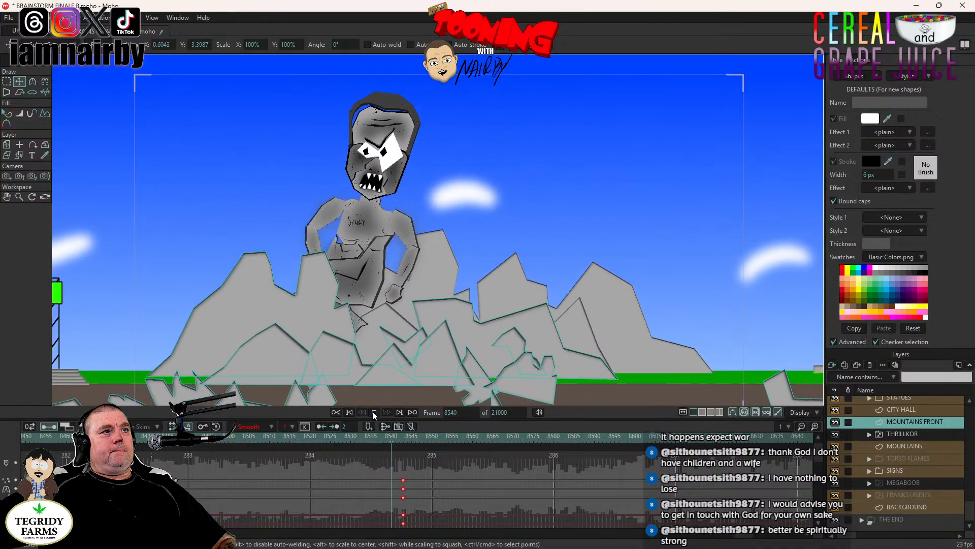
{"action": "left_click", "coordinate": [372, 411]}
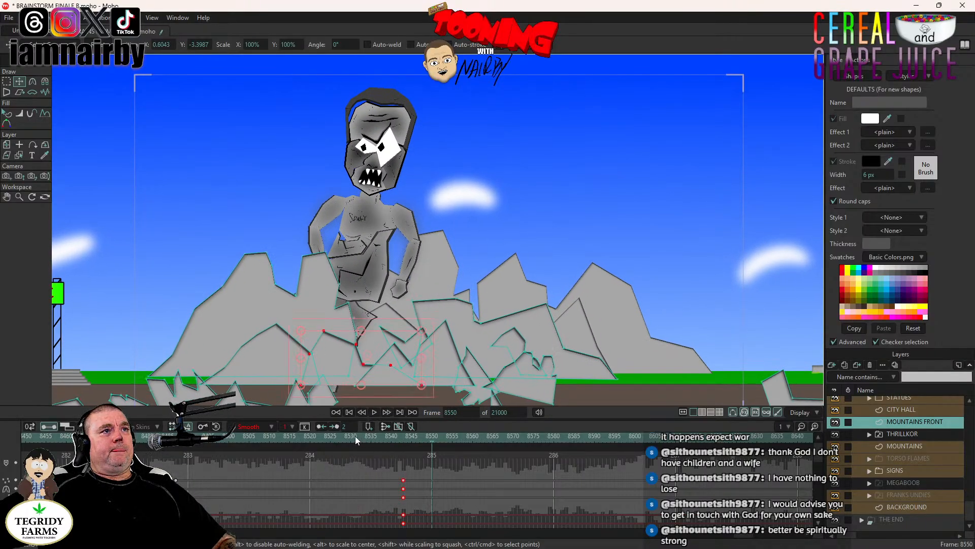
{"action": "left_click", "coordinate": [355, 436]}
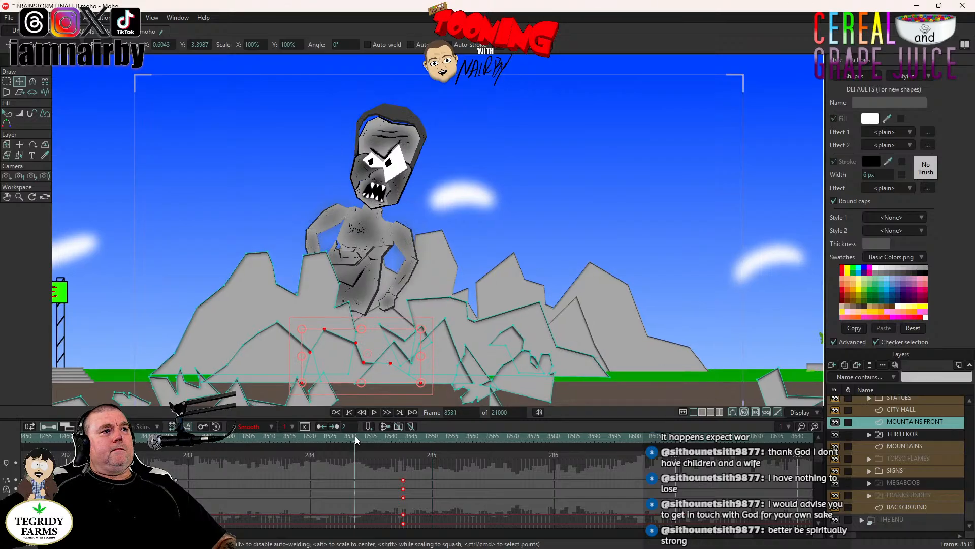
{"action": "left_click", "coordinate": [392, 436]}
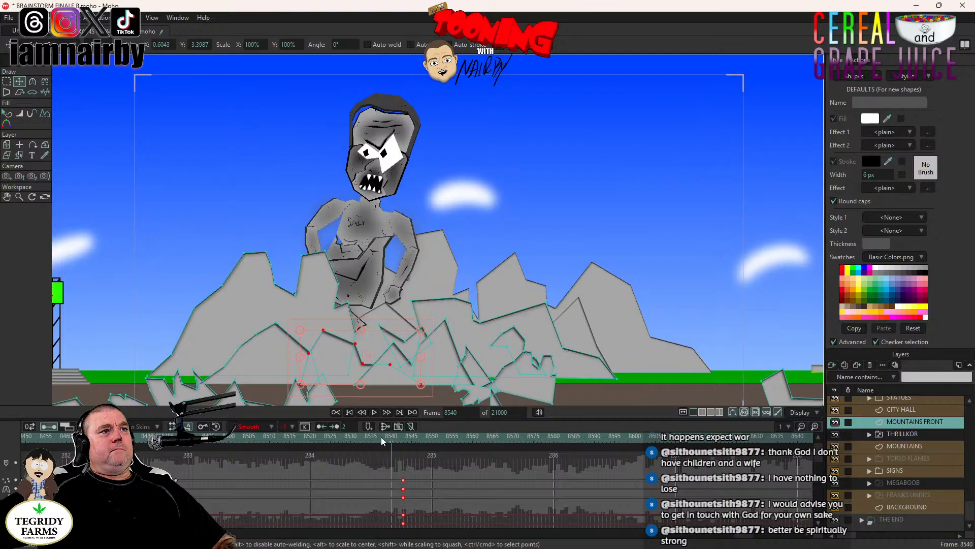
- Hold the small rock's position with keyframes at frame 8537 and shift it left and slightly down at frame 8568
{"action": "left_click", "coordinate": [379, 436]}
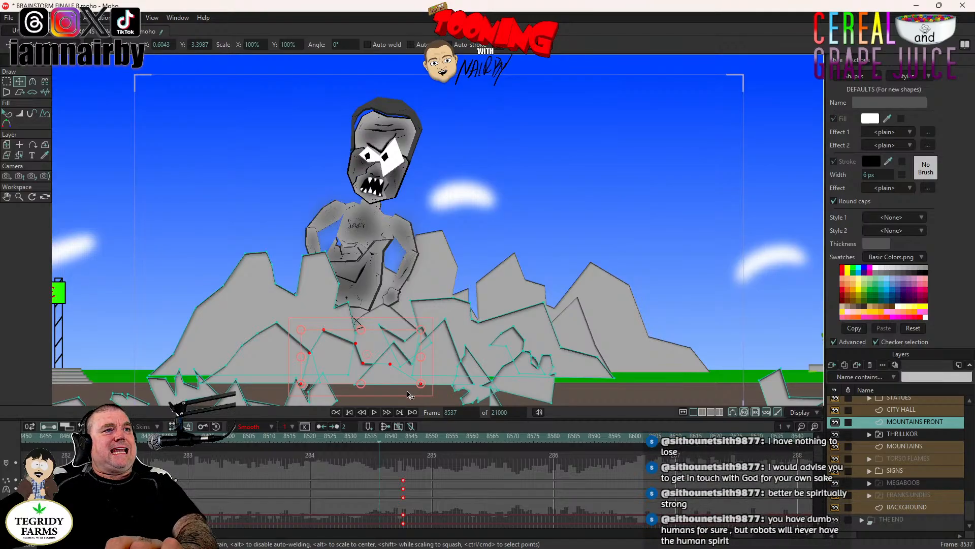
{"action": "scroll", "coordinate": [412, 391], "scroll_direction": "up", "scroll_amount": 3}
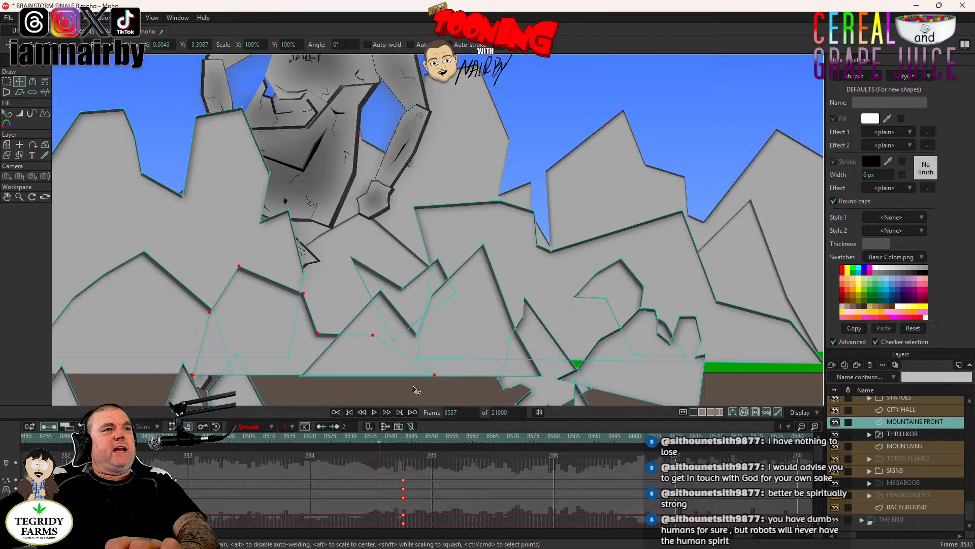
{"action": "scroll", "coordinate": [415, 390], "scroll_direction": "down", "scroll_amount": 1}
{"action": "scroll", "coordinate": [414, 389], "scroll_direction": "down", "scroll_amount": 1}
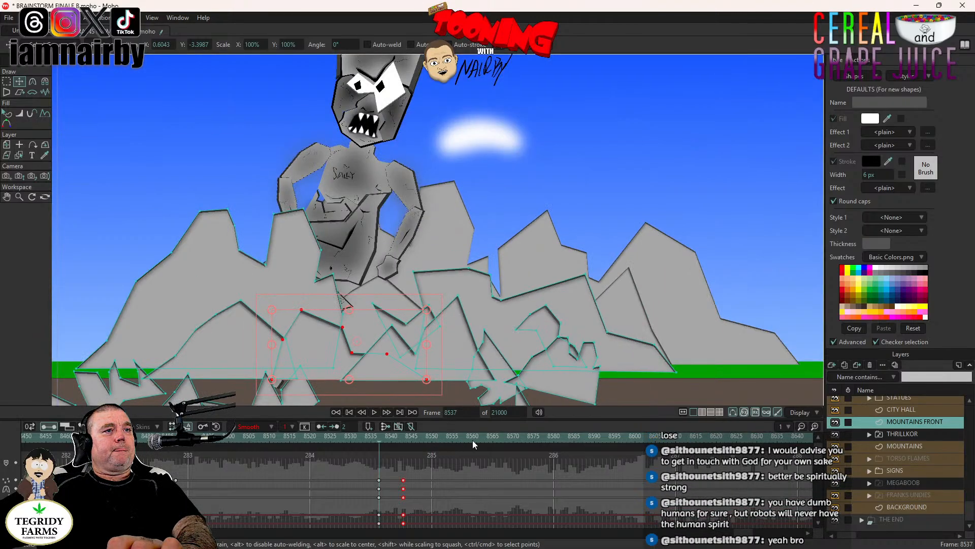
{"action": "left_click", "coordinate": [505, 442]}
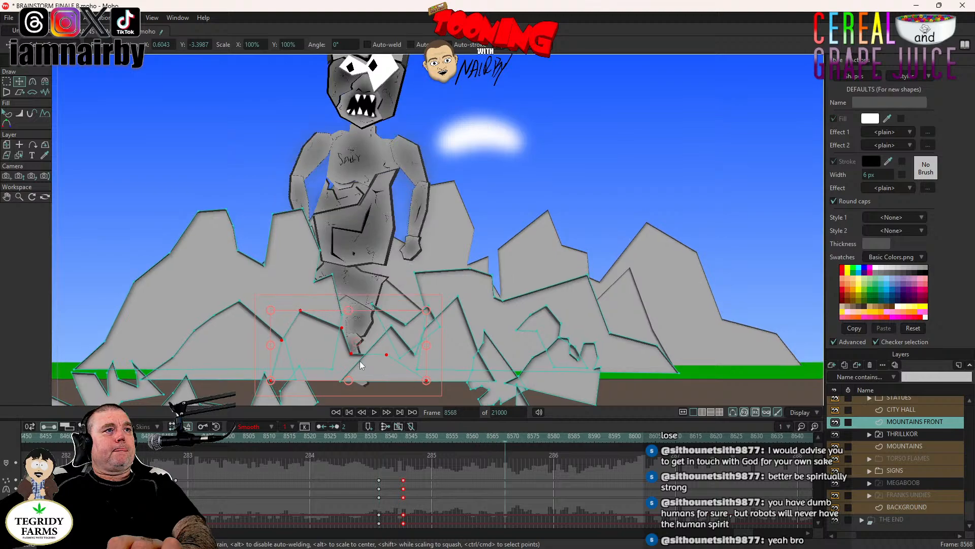
{"action": "left_click_drag", "start_coordinate": [359, 361], "coordinate": [307, 369]}
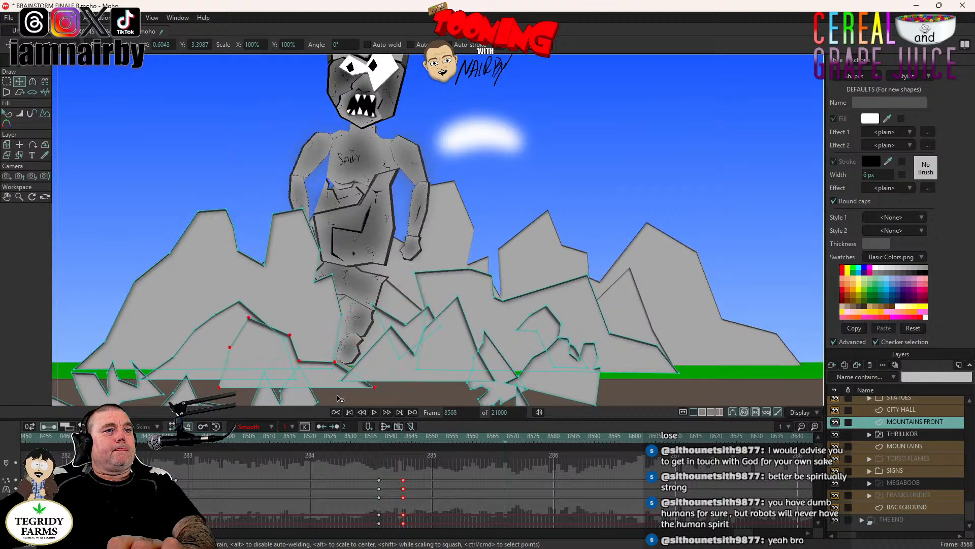
- Play back the small rock's second shift in the full scene through frame 8620, then replay it from frame 8536
{"action": "left_click", "coordinate": [358, 440]}
{"action": "left_click", "coordinate": [376, 413]}
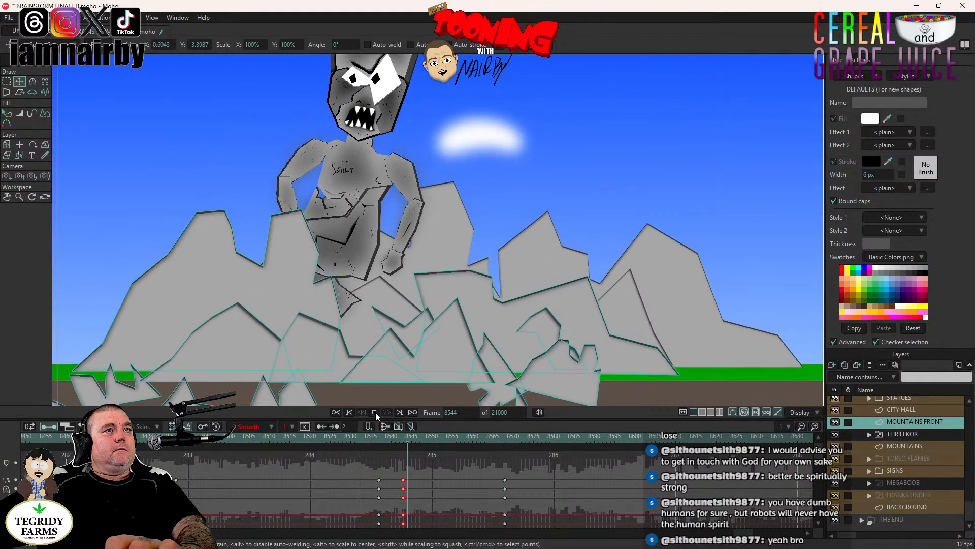
{"action": "left_click", "coordinate": [373, 412]}
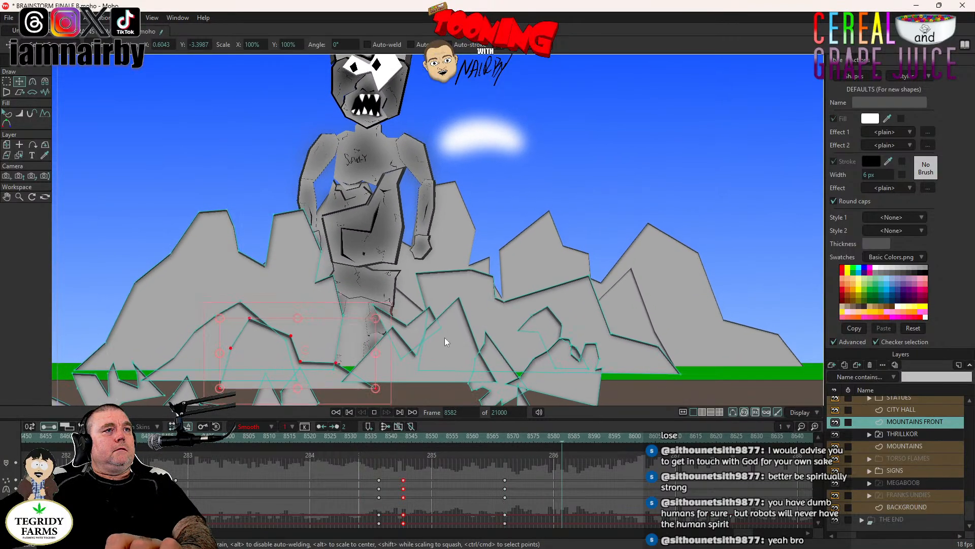
{"action": "key", "text": "ctrl+r"}
{"action": "left_click", "coordinate": [373, 412]}
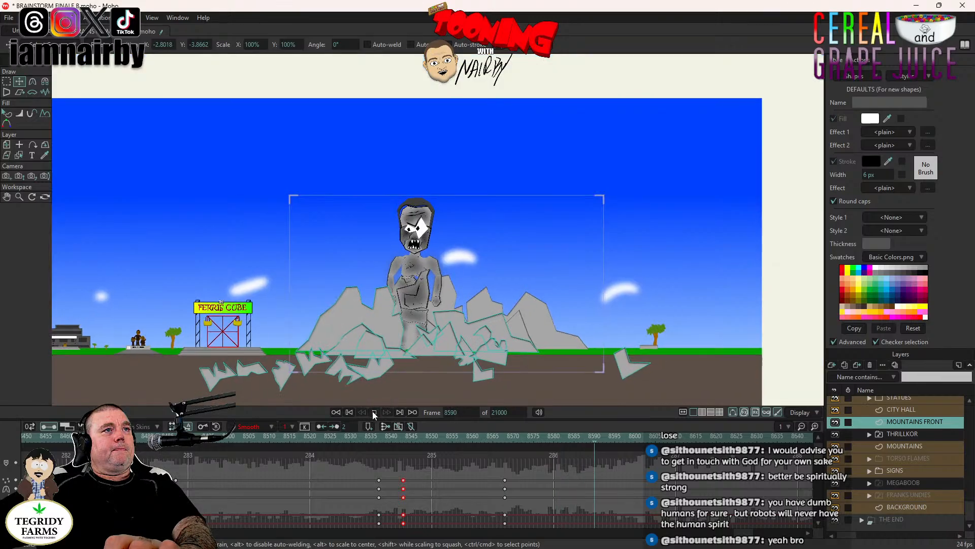
{"action": "left_click", "coordinate": [374, 412]}
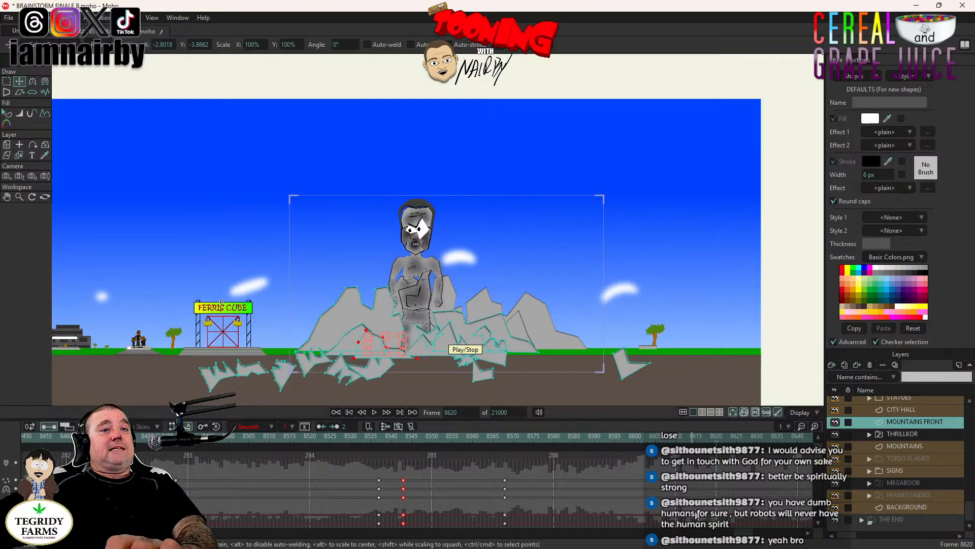
{"action": "scroll", "coordinate": [697, 510], "scroll_direction": "down", "scroll_amount": 2}
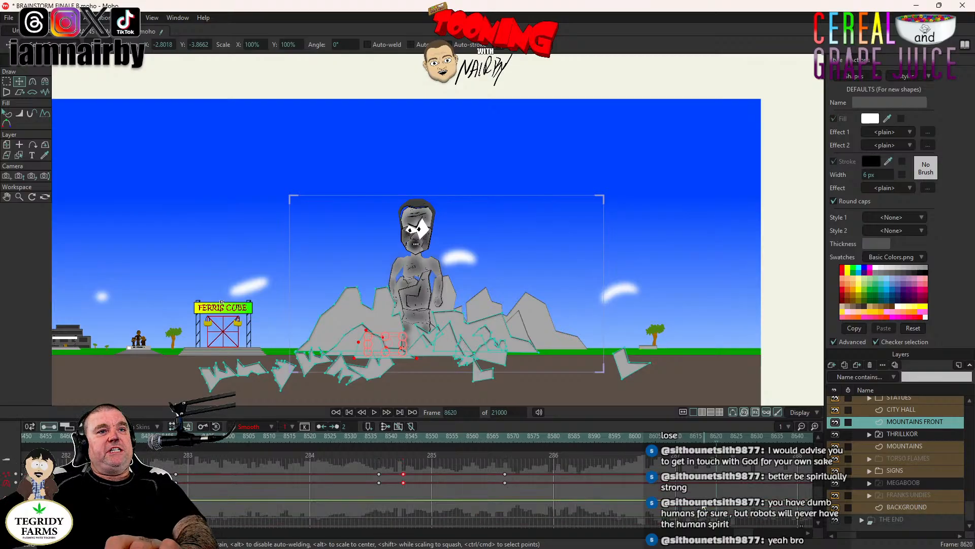
{"action": "scroll", "coordinate": [414, 295], "scroll_direction": "up", "scroll_amount": 3}
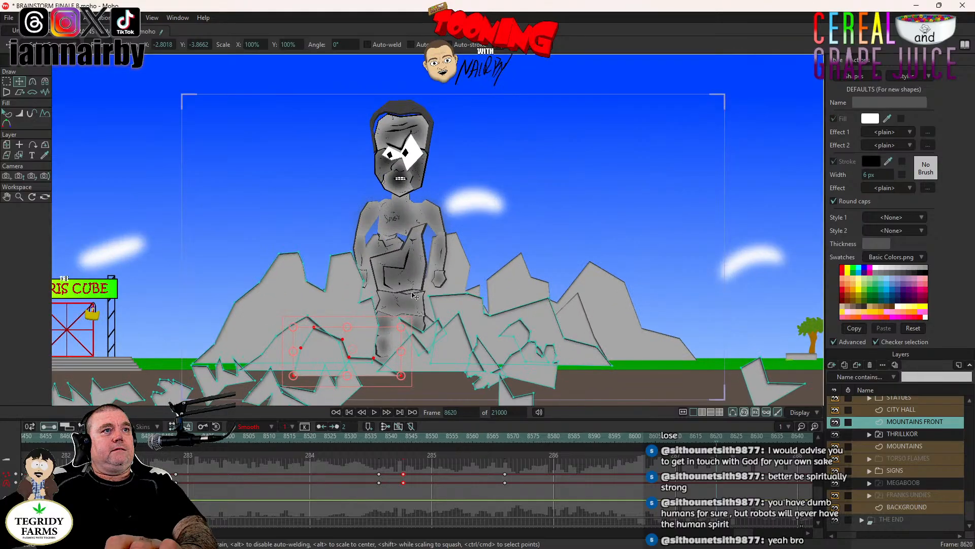
{"action": "left_click", "coordinate": [376, 437]}
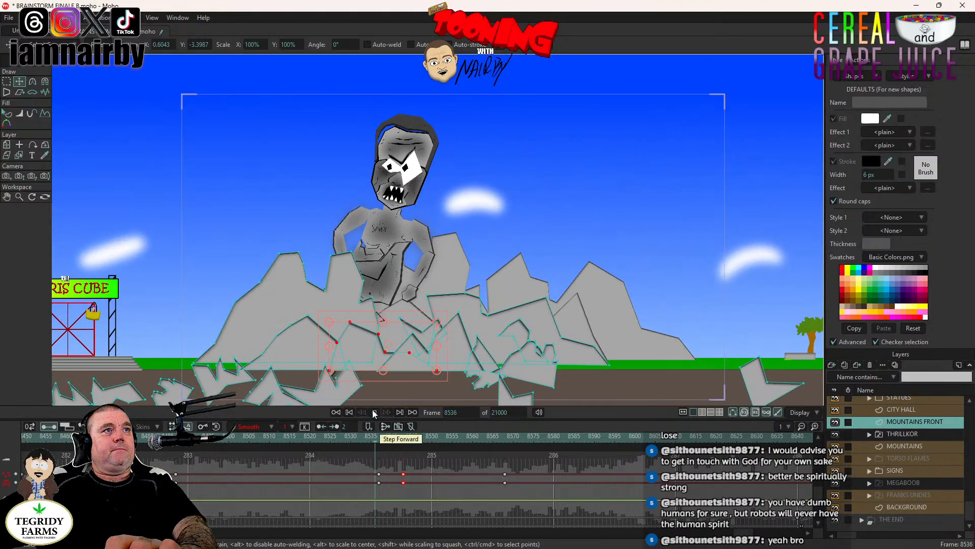
{"action": "left_click", "coordinate": [374, 412]}
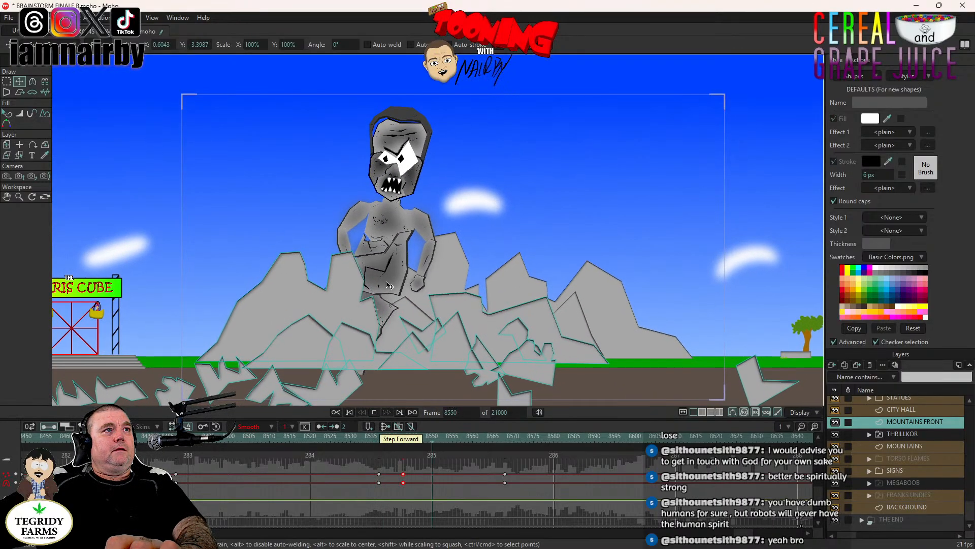
- Move the camera cut keyframe for the Ferris Cube shot earlier to frame 8533 and play it back
{"action": "left_click", "coordinate": [361, 439]}
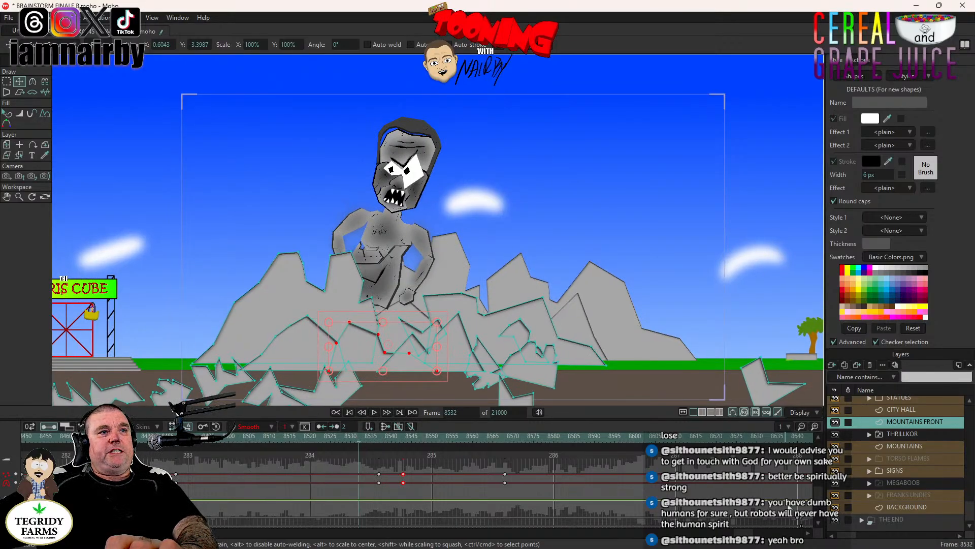
{"action": "left_click", "coordinate": [799, 523]}
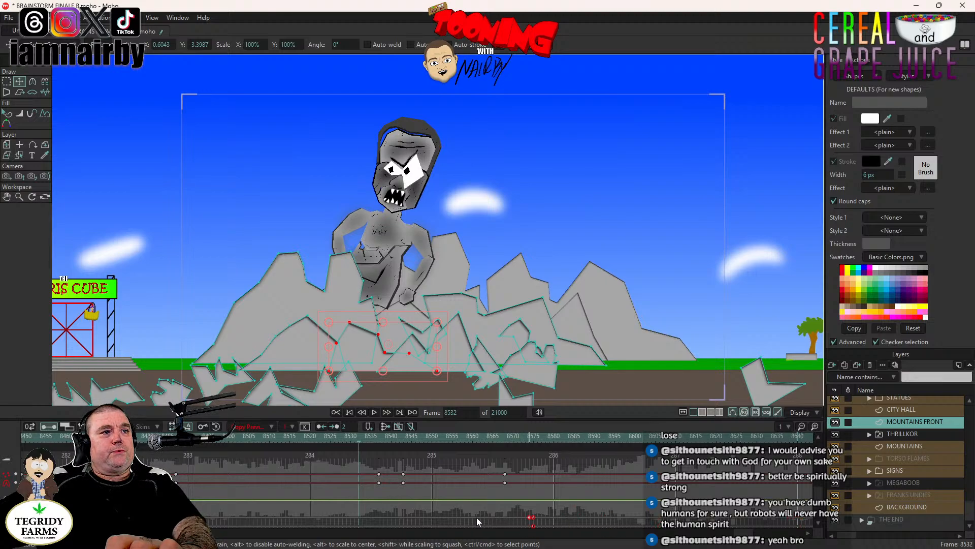
{"action": "left_click_drag", "start_coordinate": [477, 522], "coordinate": [361, 523]}
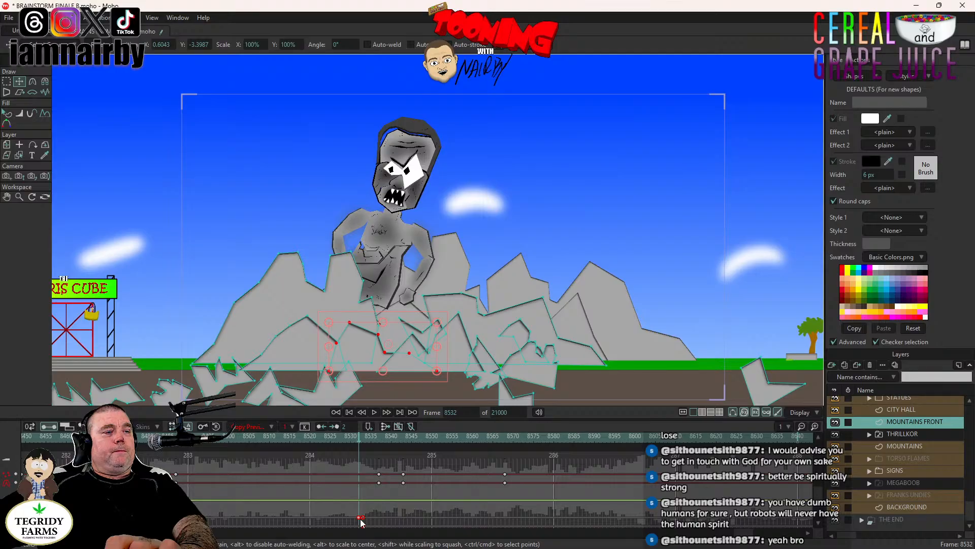
{"action": "left_click", "coordinate": [374, 412]}
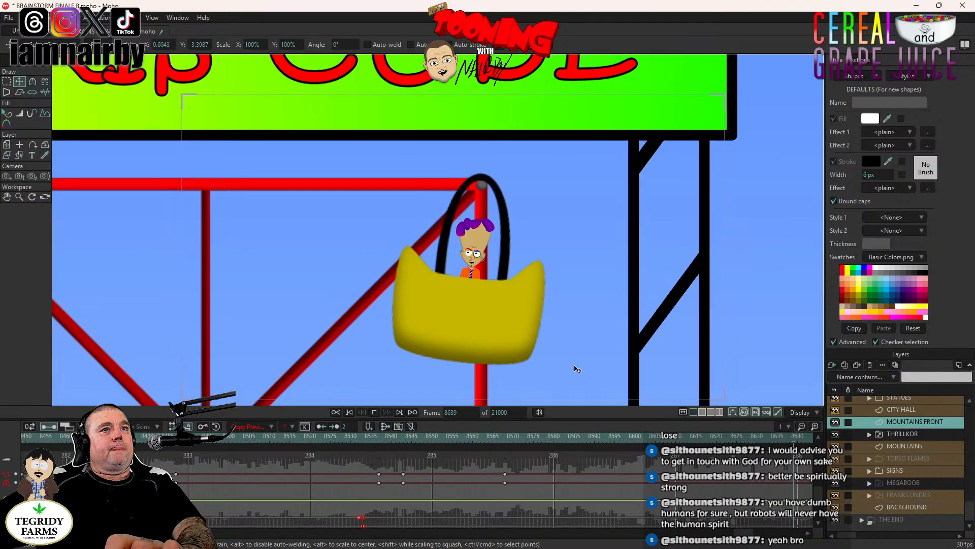
- Examine the Ferris Cube, its rider and the nearby mountains at frame 8640
{"action": "scroll", "coordinate": [576, 367], "scroll_direction": "down", "scroll_amount": 4}
{"action": "left_click_drag", "start_coordinate": [744, 532], "coordinate": [749, 542]}
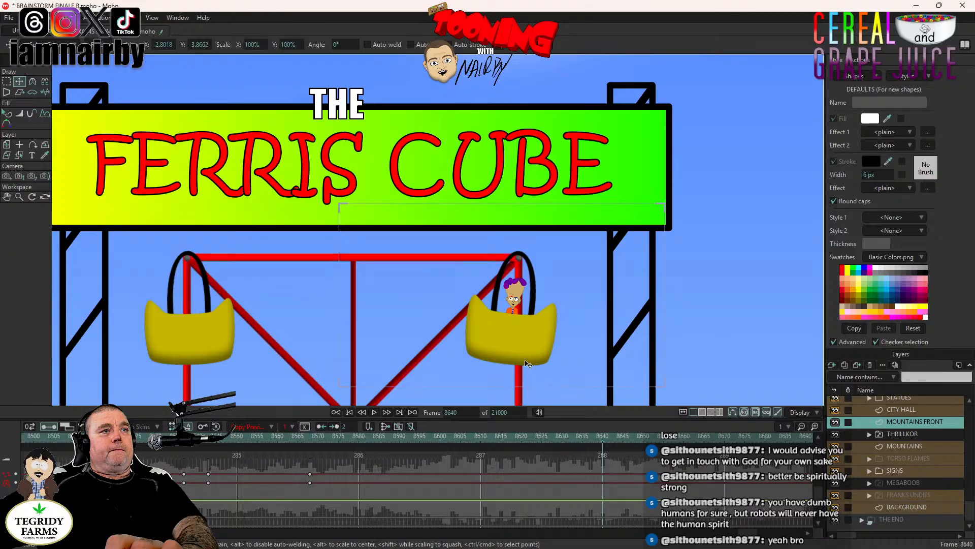
{"action": "scroll", "coordinate": [529, 364], "scroll_direction": "down", "scroll_amount": 5}
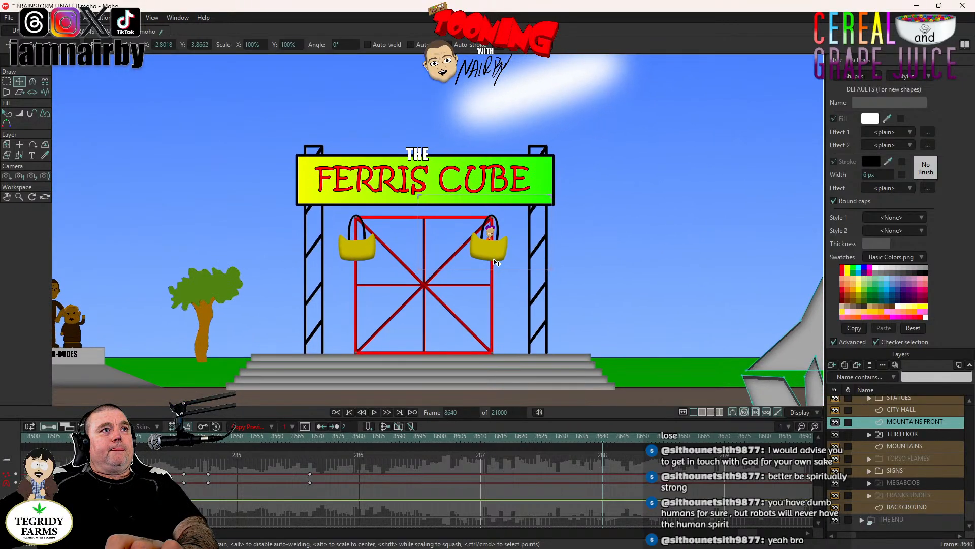
{"action": "left_click_drag", "start_coordinate": [497, 262], "coordinate": [397, 280]}
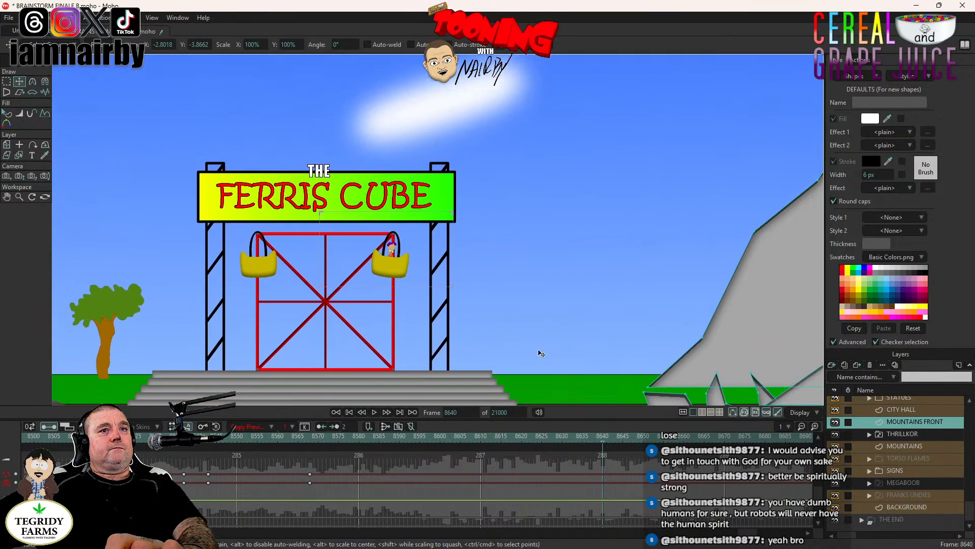
{"action": "scroll", "coordinate": [614, 333], "scroll_direction": "down", "scroll_amount": 3}
{"action": "left_click_drag", "start_coordinate": [579, 323], "coordinate": [443, 322]}
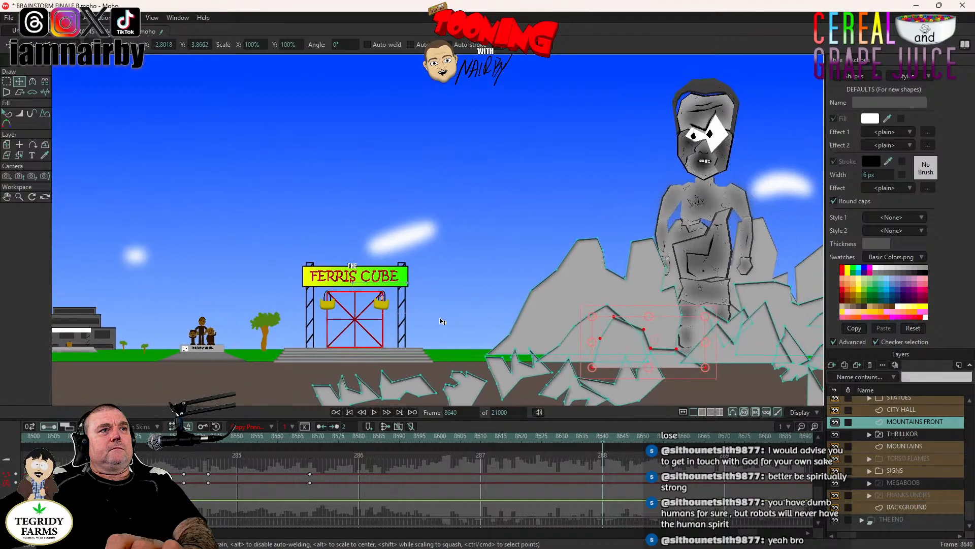
{"action": "scroll", "coordinate": [413, 331], "scroll_direction": "up", "scroll_amount": 2}
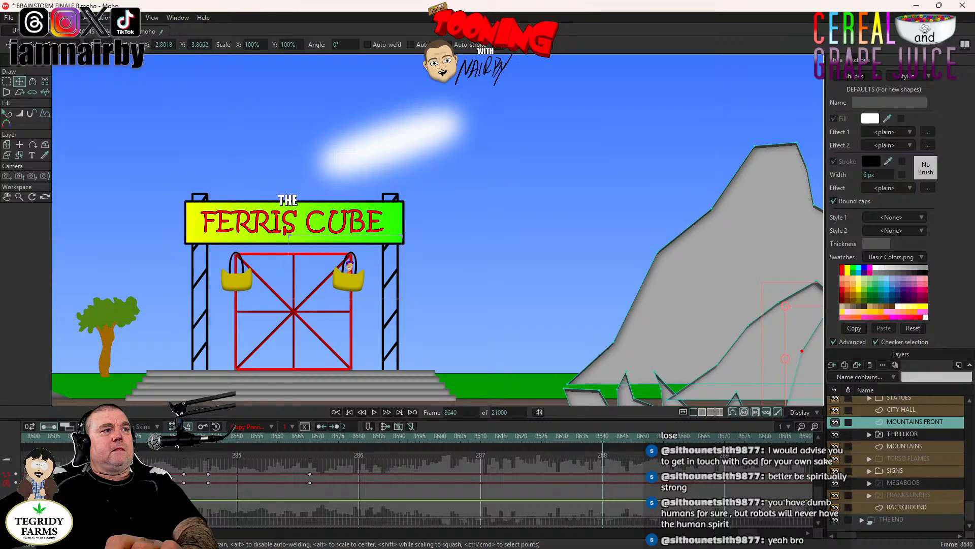
- Play back the moved Ferris Cube cut from frame 8533 through the return to THRILLKOR at frame 8748
{"action": "left_click", "coordinate": [167, 437]}
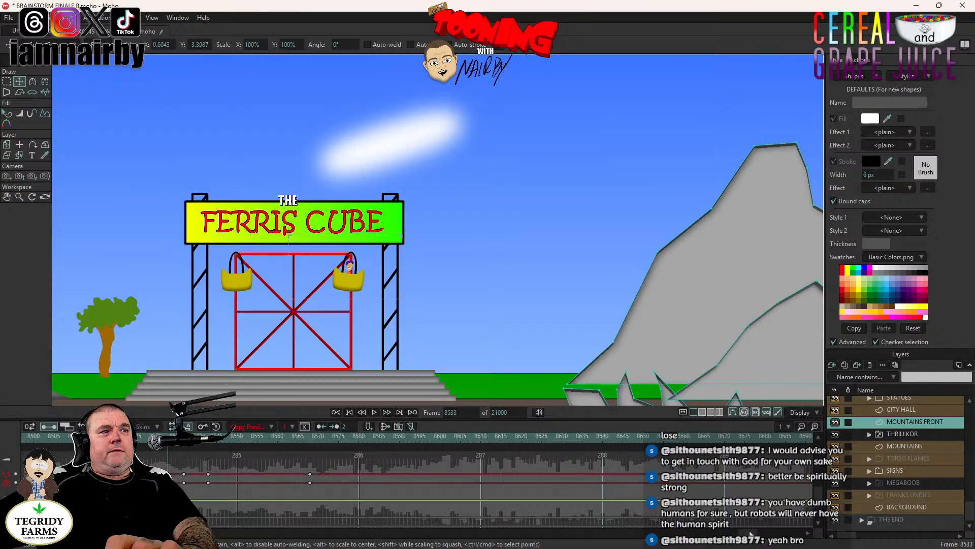
{"action": "left_click_drag", "start_coordinate": [749, 534], "coordinate": [749, 533]}
{"action": "left_click", "coordinate": [375, 413]}
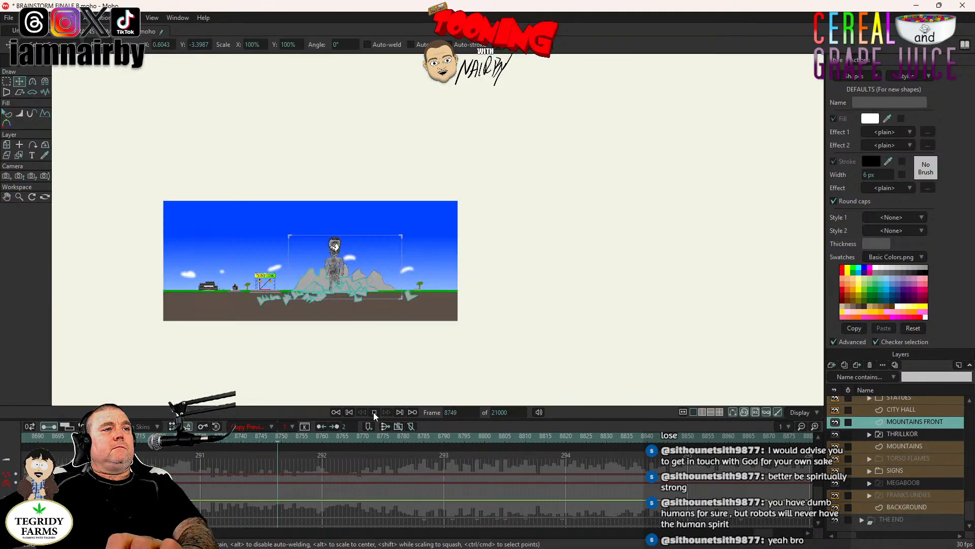
{"action": "left_click", "coordinate": [374, 413]}
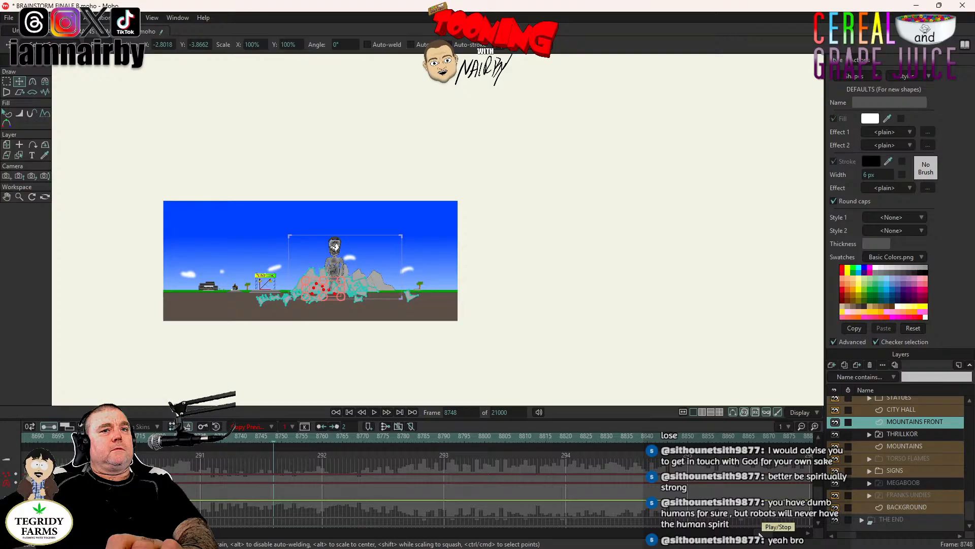
{"action": "left_click_drag", "start_coordinate": [756, 534], "coordinate": [742, 535]}
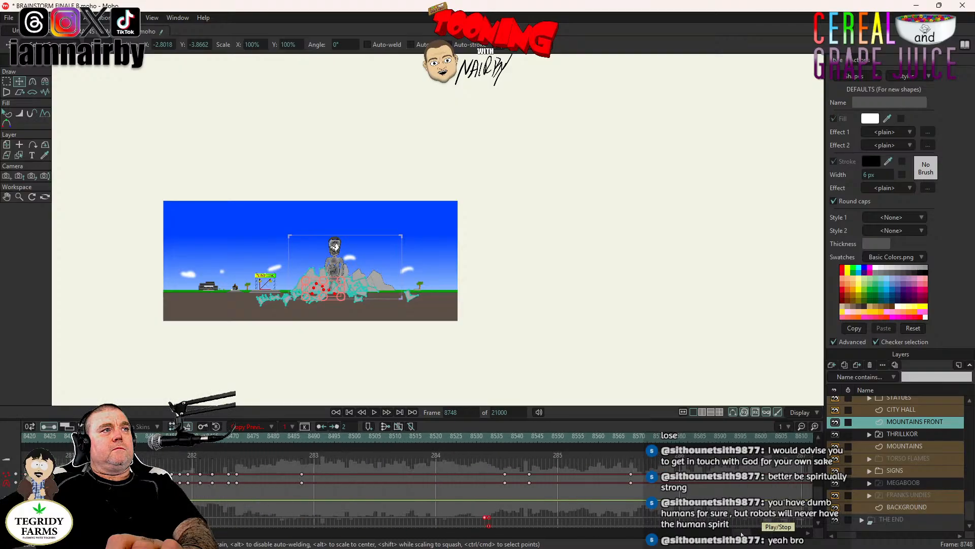
- Zoom the camera out at frame 8533 to a focal length of about 8.56 so the shot frames the whole Ferris Cube
{"action": "left_click", "coordinate": [488, 437]}
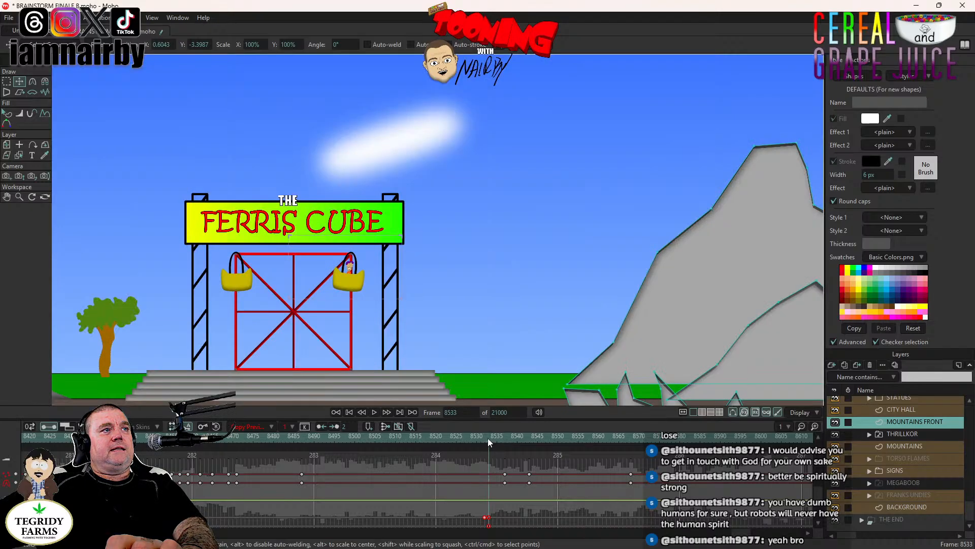
{"action": "scroll", "coordinate": [403, 304], "scroll_direction": "down", "scroll_amount": 10}
{"action": "left_click_drag", "start_coordinate": [402, 304], "coordinate": [542, 304]}
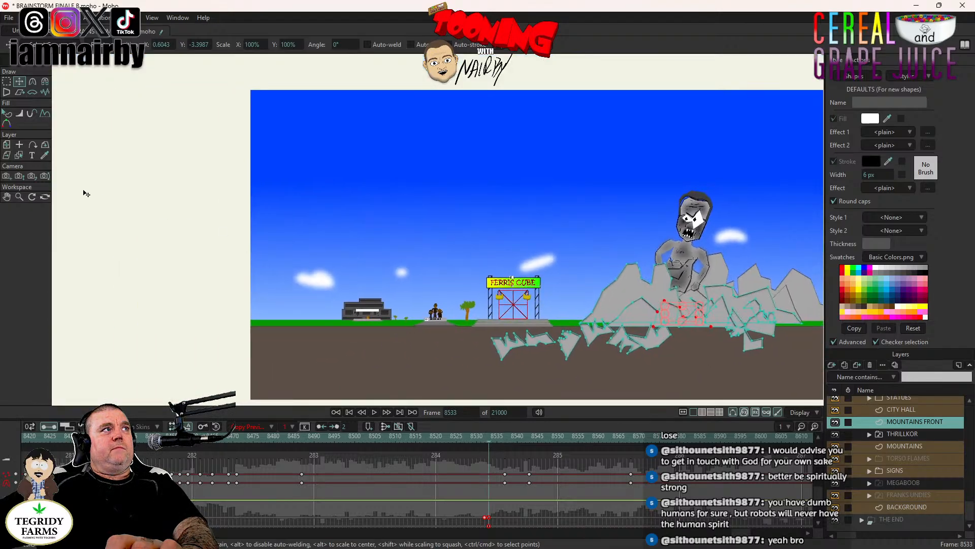
{"action": "left_click", "coordinate": [7, 176]}
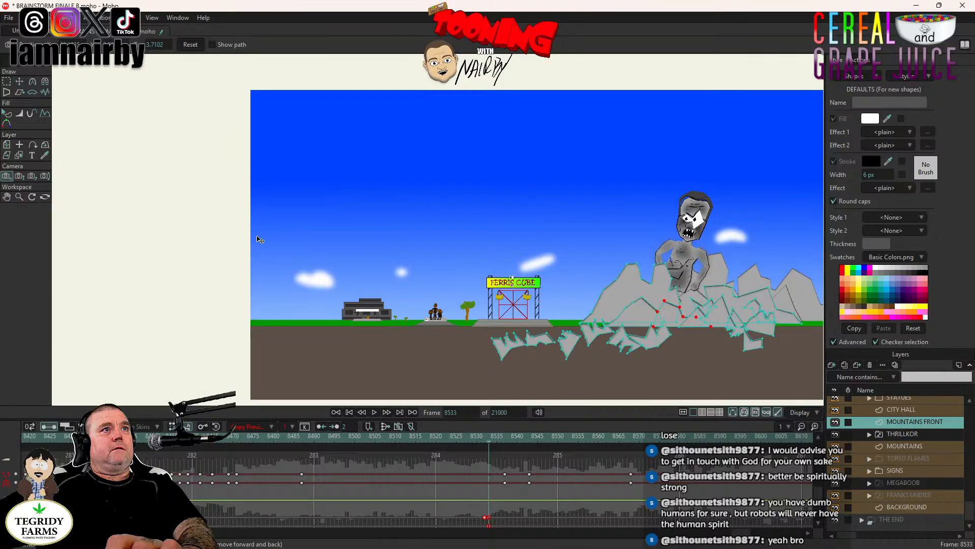
{"action": "scroll", "coordinate": [559, 311], "scroll_direction": "up", "scroll_amount": 4}
{"action": "left_click_drag", "start_coordinate": [559, 310], "coordinate": [704, 298]}
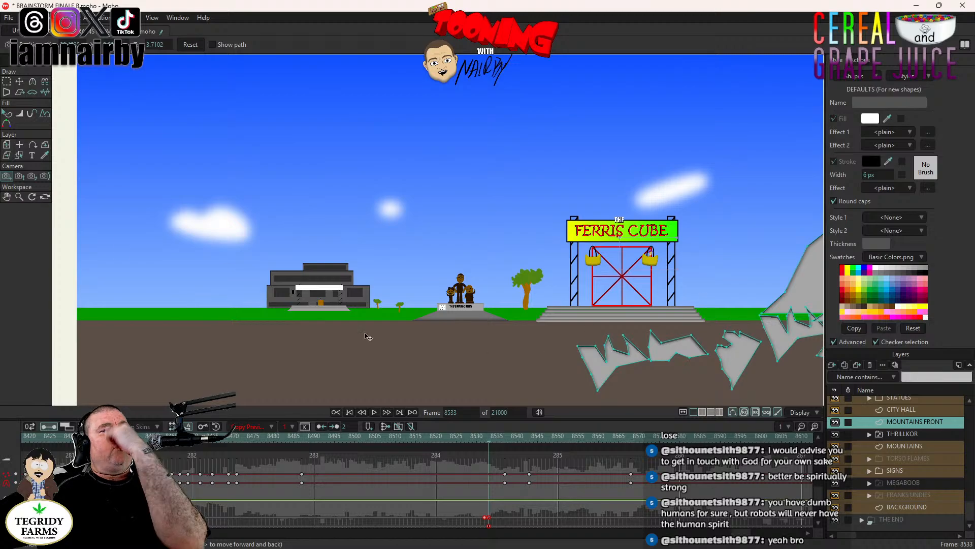
{"action": "left_click", "coordinate": [19, 176]}
{"action": "left_click_drag", "start_coordinate": [679, 295], "coordinate": [666, 268]}
{"action": "left_click_drag", "start_coordinate": [650, 187], "coordinate": [2, 111]}
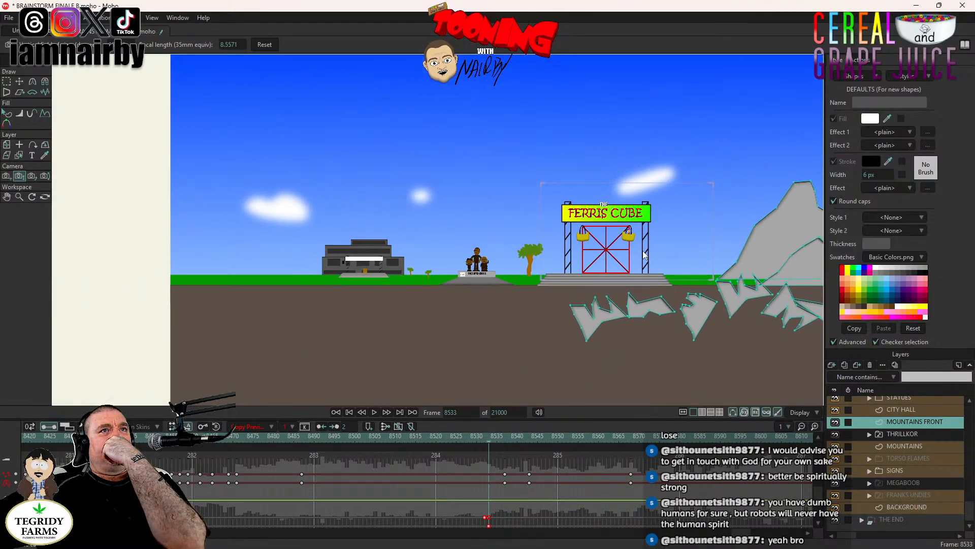
- Set the camera tracking keyframe at frame 8533 to Noisy with amplitude 0.01 and scale 0.50, and recentre the camera on the Ferris Cube
{"action": "key", "text": "4"}
{"action": "scroll", "coordinate": [633, 250], "scroll_direction": "up", "scroll_amount": 7}
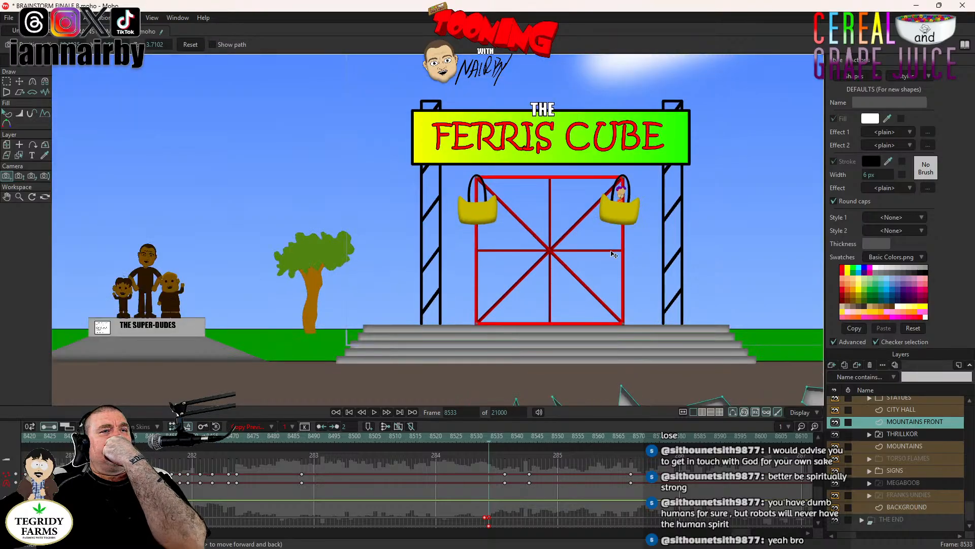
{"action": "left_click", "coordinate": [492, 517]}
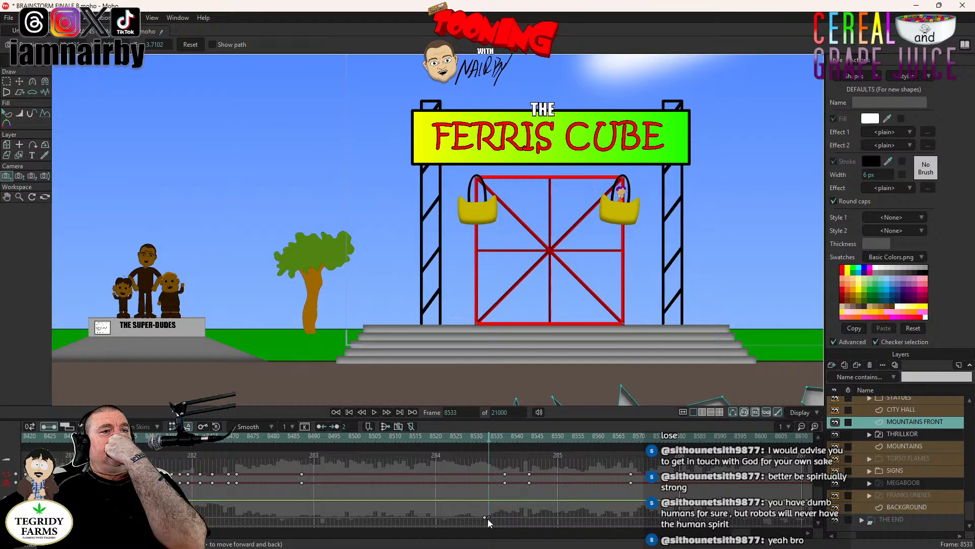
{"action": "right_click", "coordinate": [488, 516]}
{"action": "left_click", "coordinate": [511, 446]}
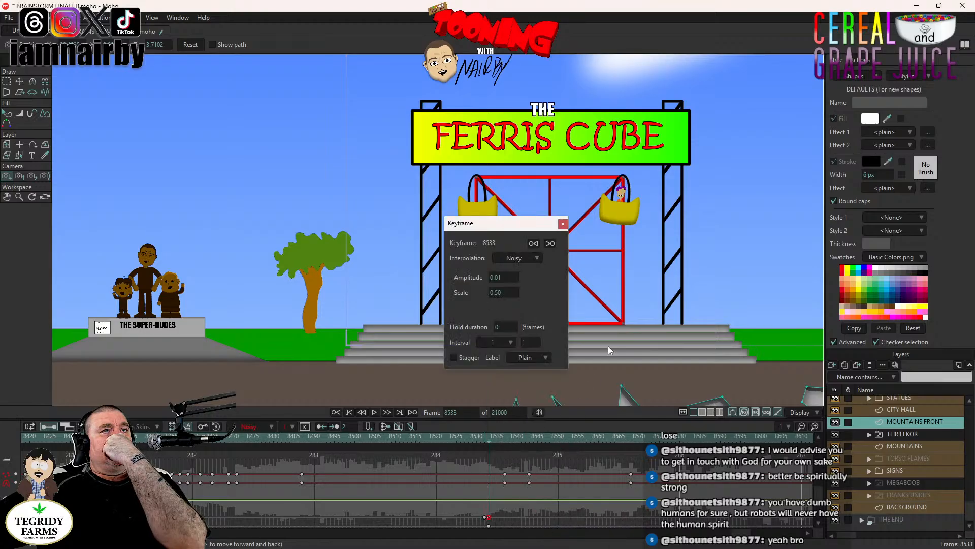
{"action": "left_click", "coordinate": [563, 225]}
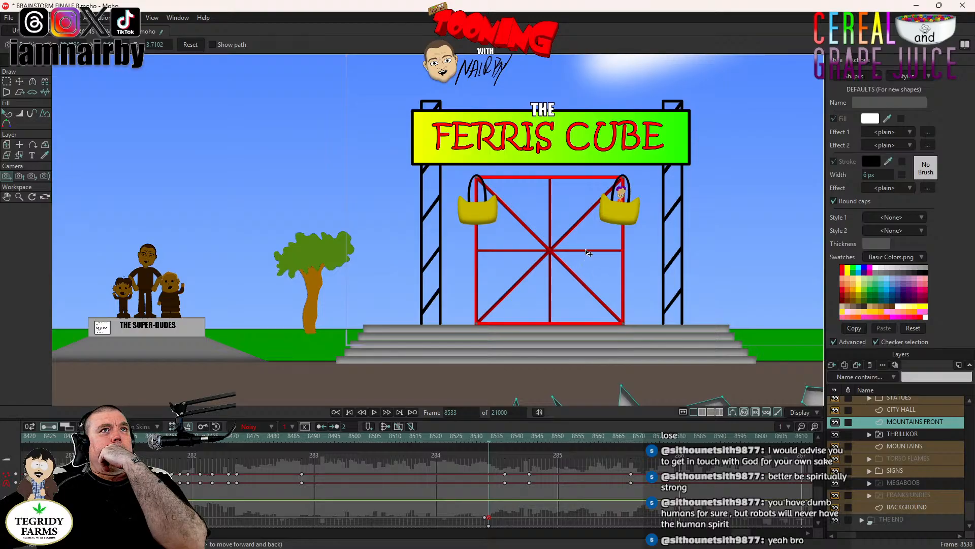
{"action": "left_click_drag", "start_coordinate": [588, 252], "coordinate": [819, 197]}
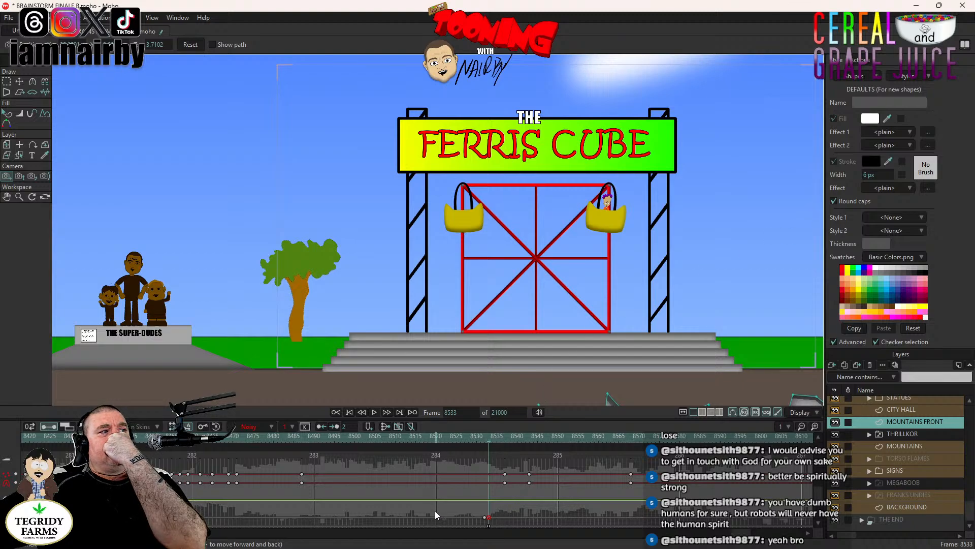
- Compare the camera cut between frames 8532 and 8533, and play back the shaking Ferris Cube shot through frame 8604
{"action": "scroll", "coordinate": [435, 511], "scroll_direction": "down", "scroll_amount": 1}
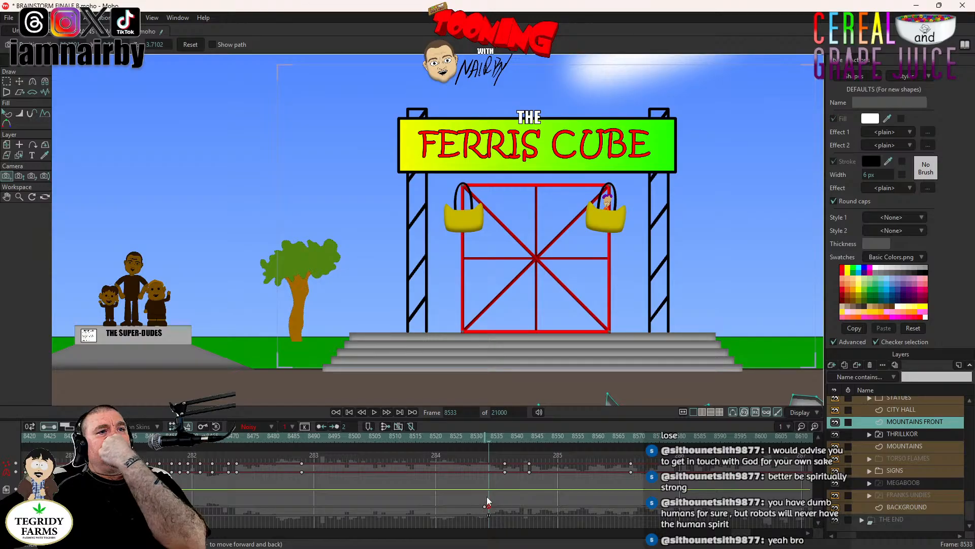
{"action": "key", "text": "Left"}
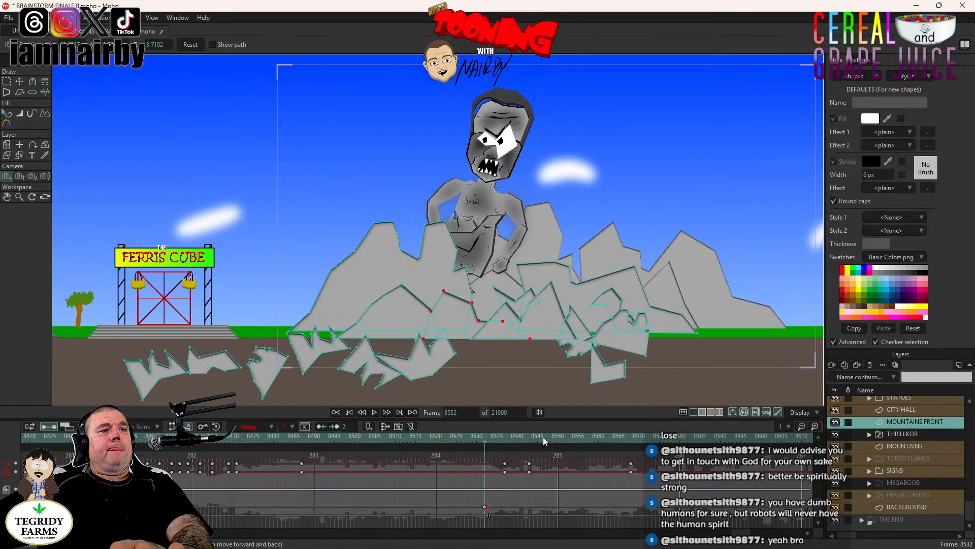
{"action": "key", "text": "Right"}
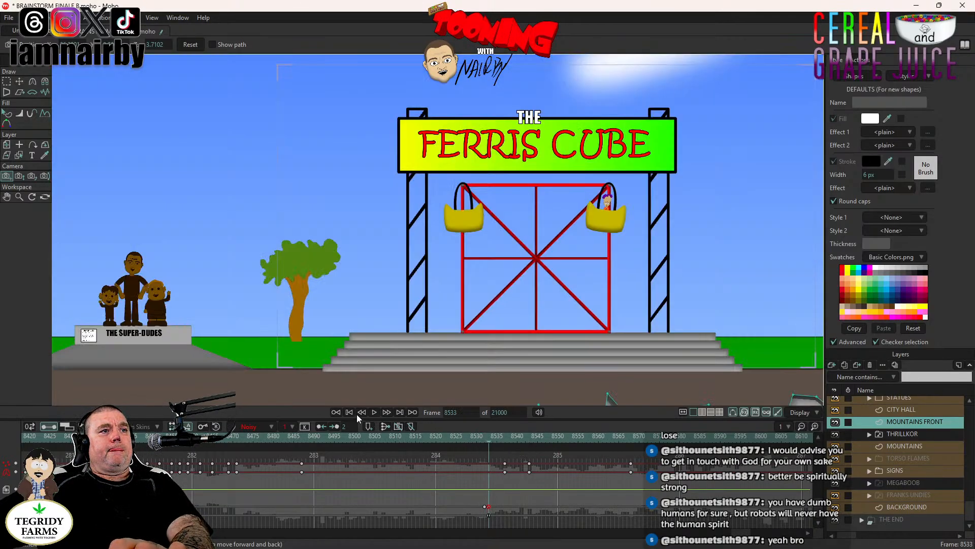
{"action": "left_click", "coordinate": [374, 412]}
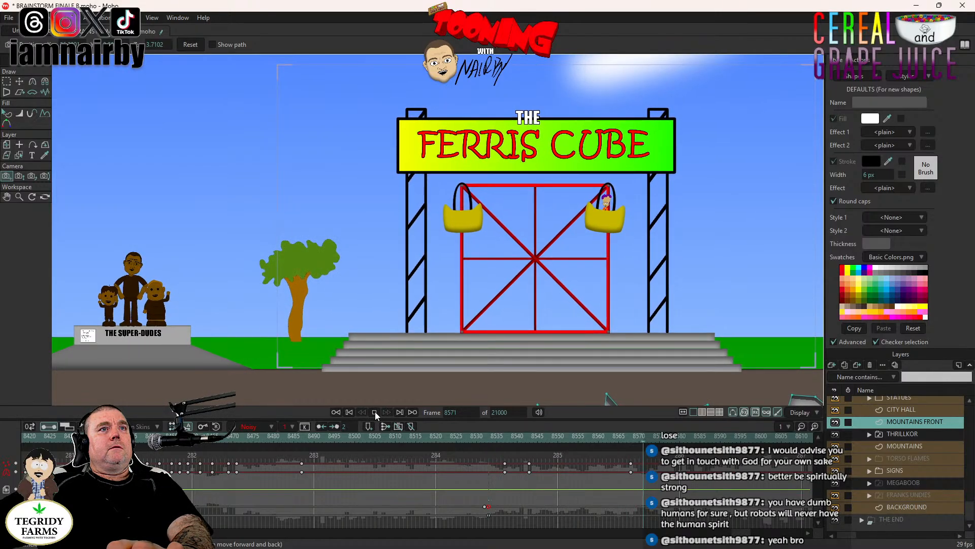
{"action": "left_click", "coordinate": [375, 411]}
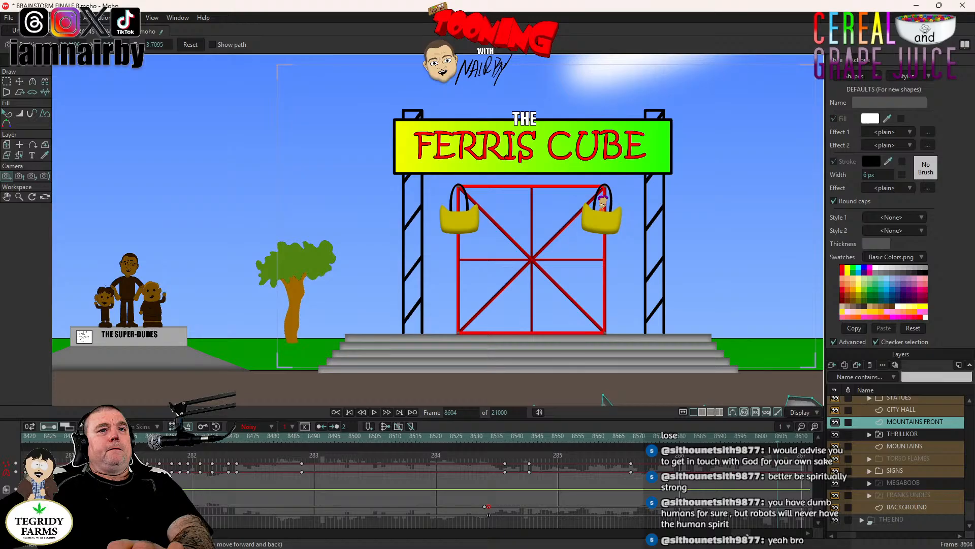
- Zoom the camera in on the upper Ferris Cube at frame 8610 to a focal length of about 33.42
{"action": "left_click_drag", "start_coordinate": [748, 534], "coordinate": [752, 535]}
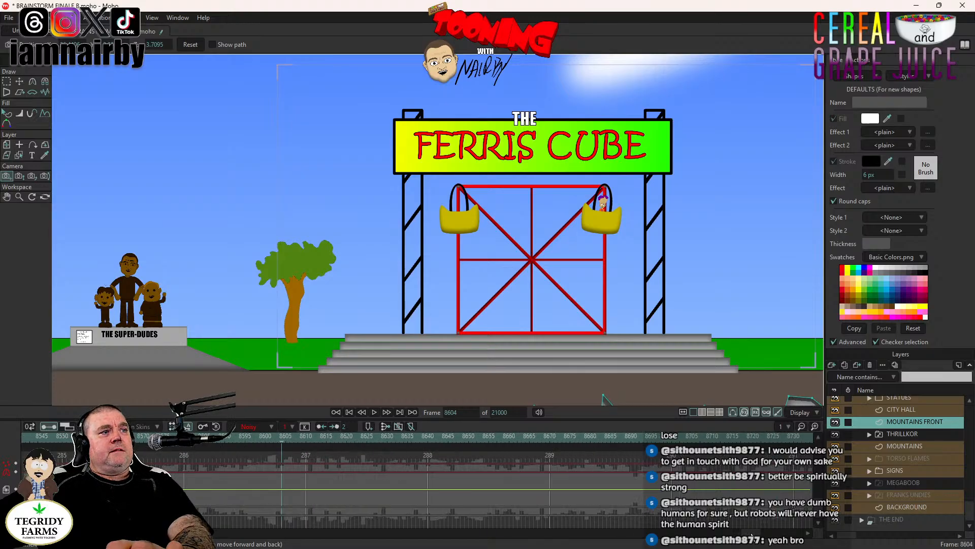
{"action": "left_click_drag", "start_coordinate": [751, 535], "coordinate": [750, 536]}
{"action": "left_click", "coordinate": [355, 440]}
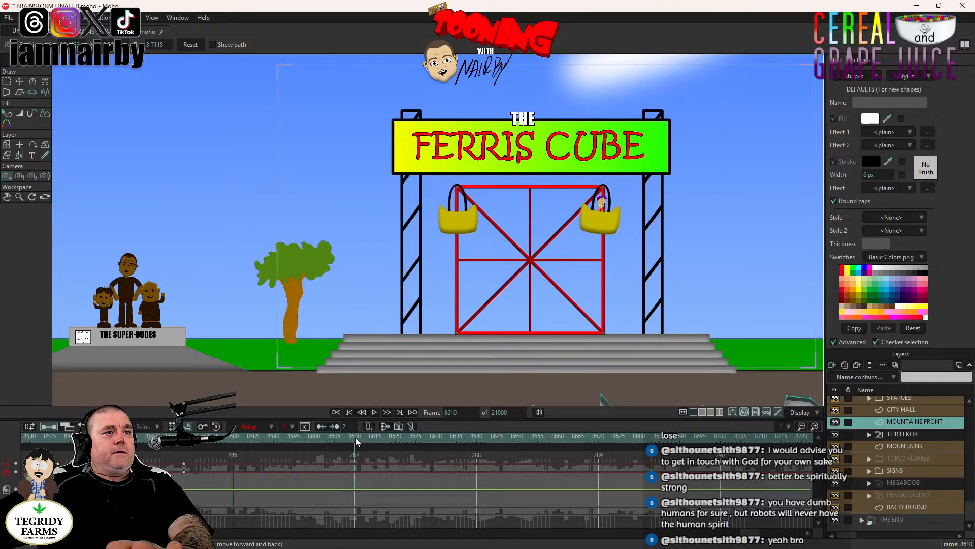
{"action": "left_click", "coordinate": [21, 176]}
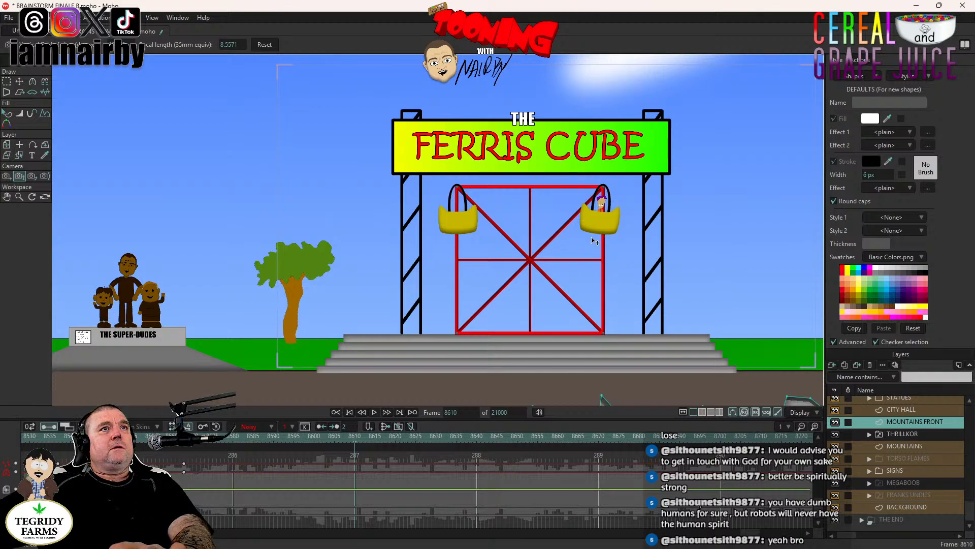
{"action": "left_click_drag", "start_coordinate": [554, 235], "coordinate": [595, 359]}
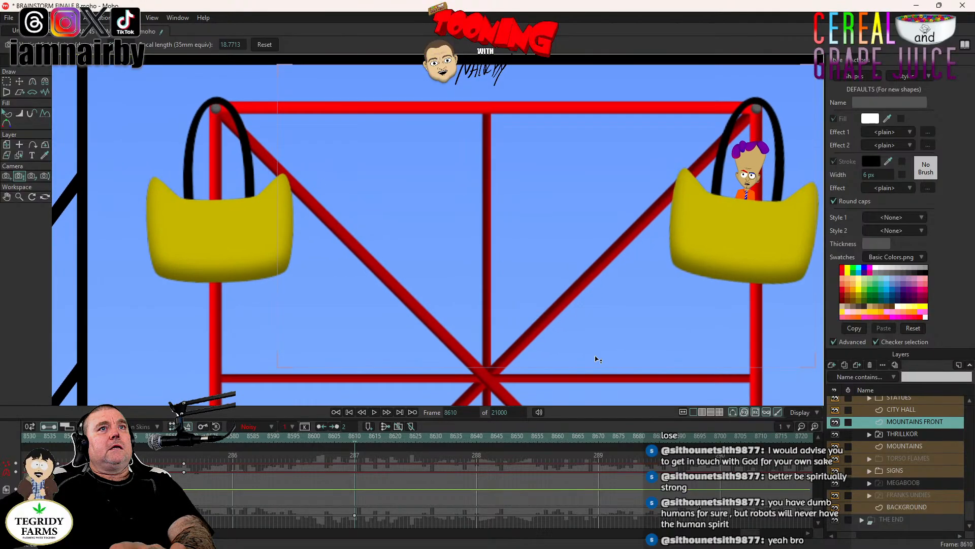
{"action": "left_click_drag", "start_coordinate": [588, 283], "coordinate": [442, 273]}
{"action": "scroll", "coordinate": [593, 281], "scroll_direction": "down", "scroll_amount": 2}
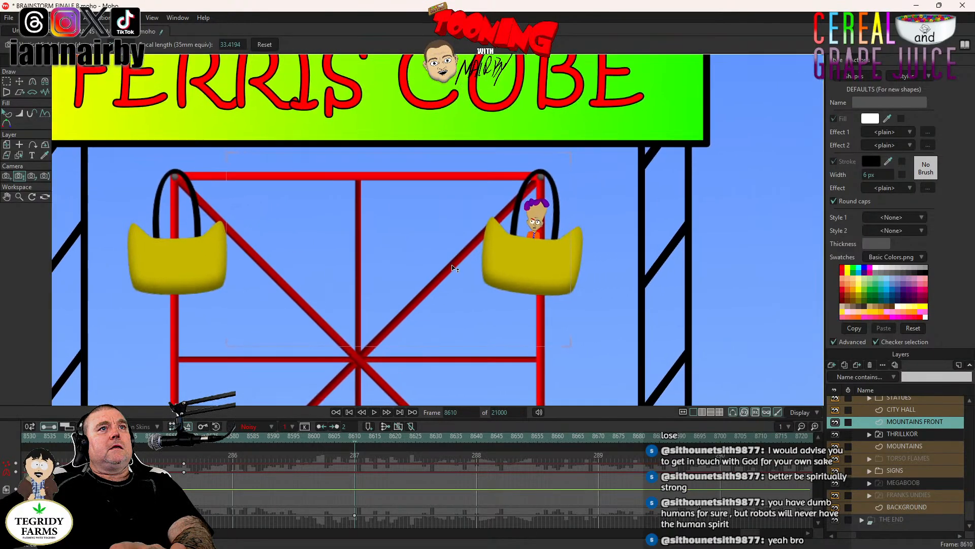
- Set the camera zoom keyframe at frame 8610 to Step interpolation
{"action": "left_click", "coordinate": [7, 177]}
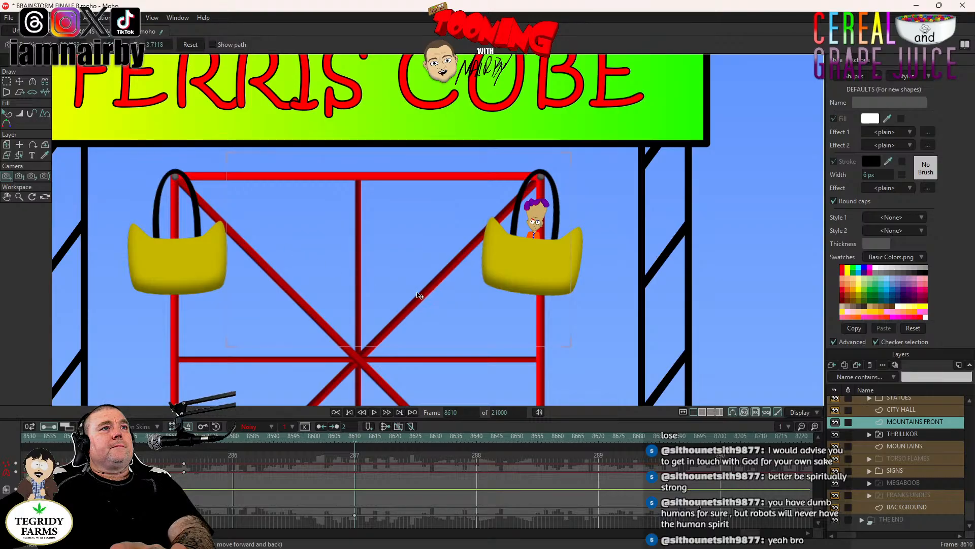
{"action": "right_click", "coordinate": [355, 515]}
{"action": "left_click", "coordinate": [370, 433]}
- Centre the camera on the rider's basket at frame 8610 and make that tracking keyframe Noisy with amplitude 0.01
{"action": "left_click_drag", "start_coordinate": [473, 322], "coordinate": [287, 347]}
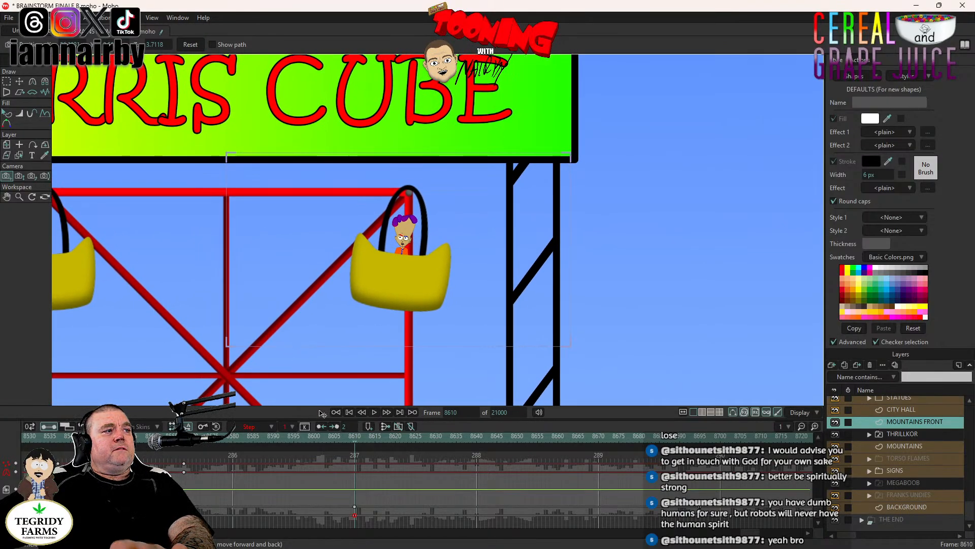
{"action": "right_click", "coordinate": [355, 507]}
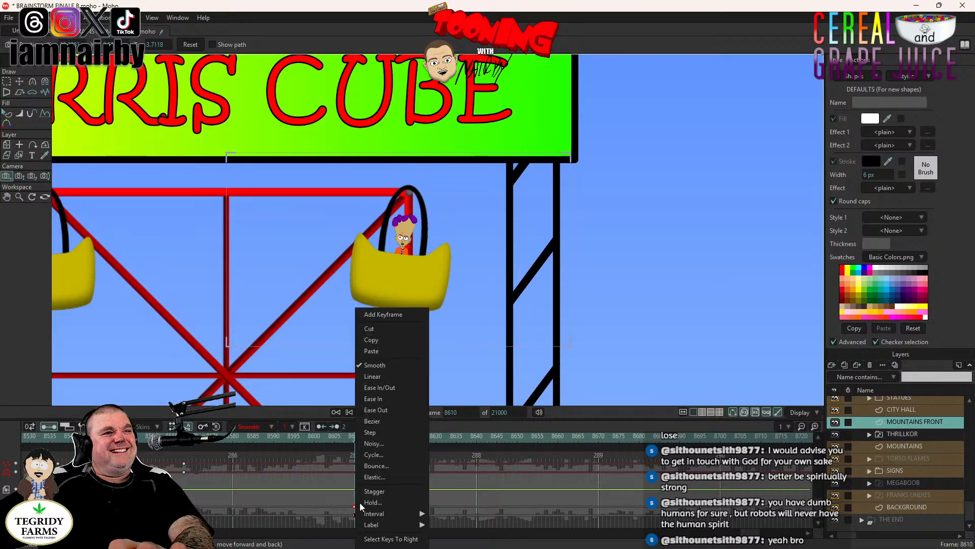
{"action": "left_click", "coordinate": [377, 443]}
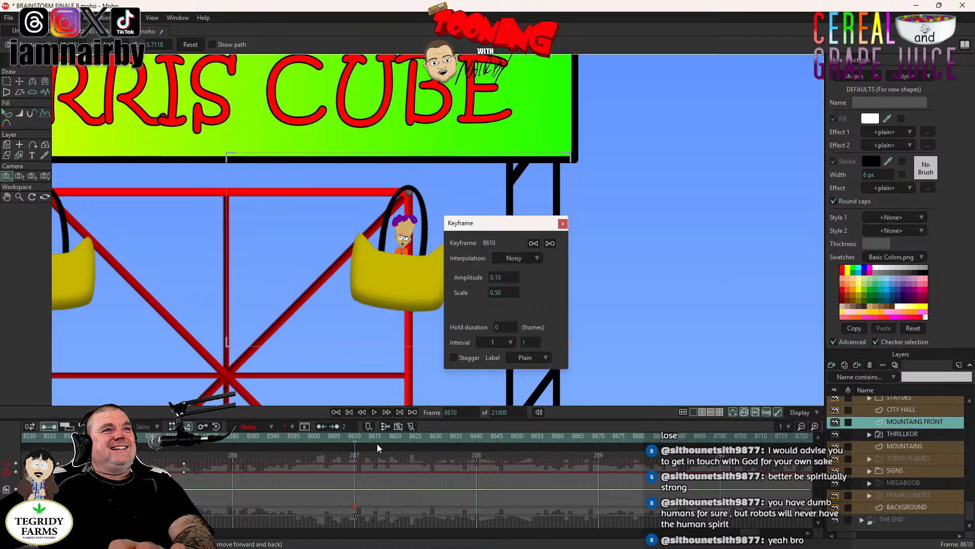
{"action": "left_click", "coordinate": [509, 276]}
{"action": "type", "text": "0."}
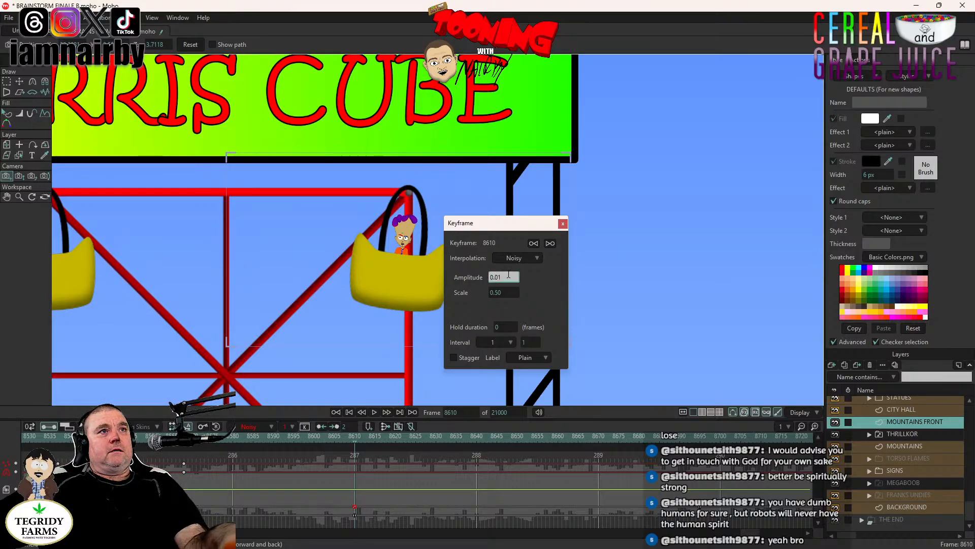
{"action": "type", "text": "01"}
{"action": "key", "text": "Tab"}
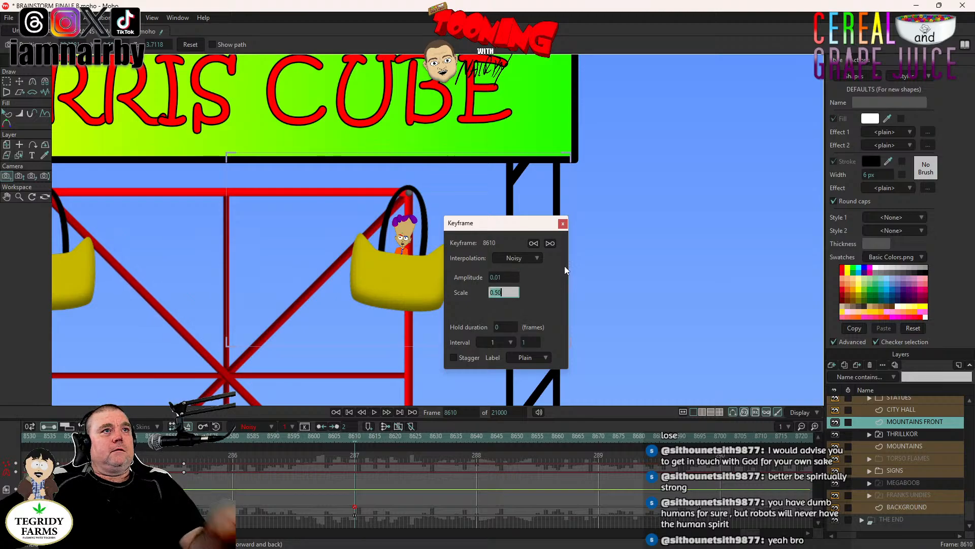
{"action": "left_click", "coordinate": [562, 224]}
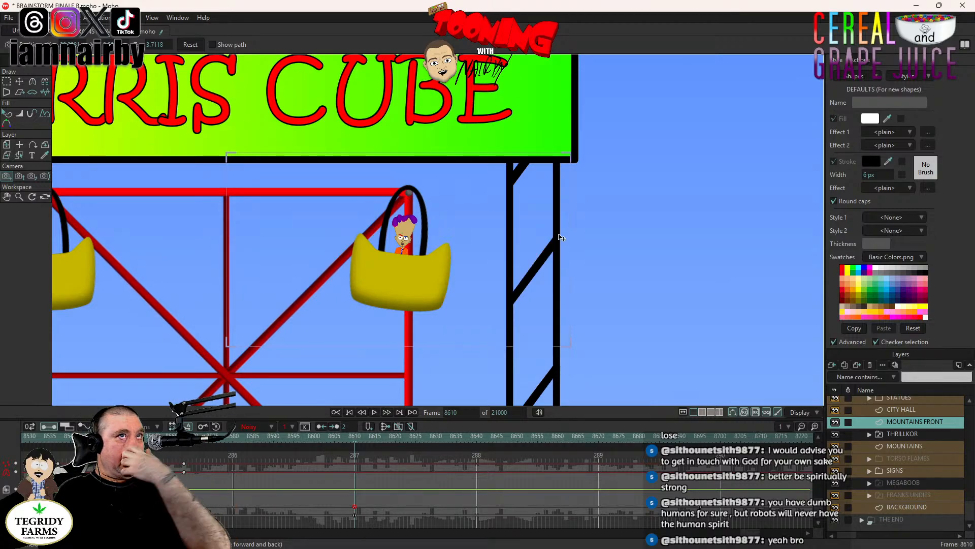
- Play back the cut from THRILLKOR to the Ferris Cube starting at frame 8532
{"action": "left_click", "coordinate": [147, 440]}
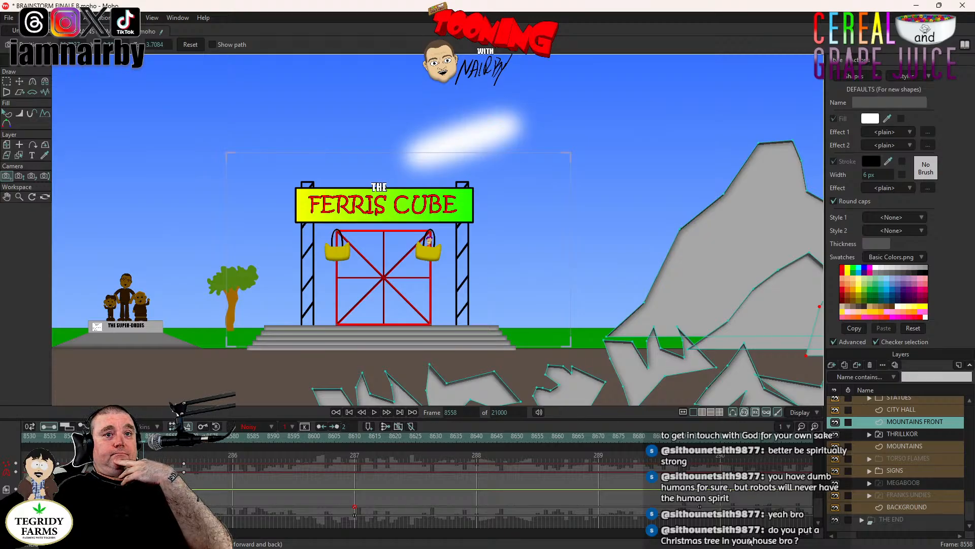
{"action": "scroll", "coordinate": [746, 536], "scroll_direction": "up", "scroll_amount": 3}
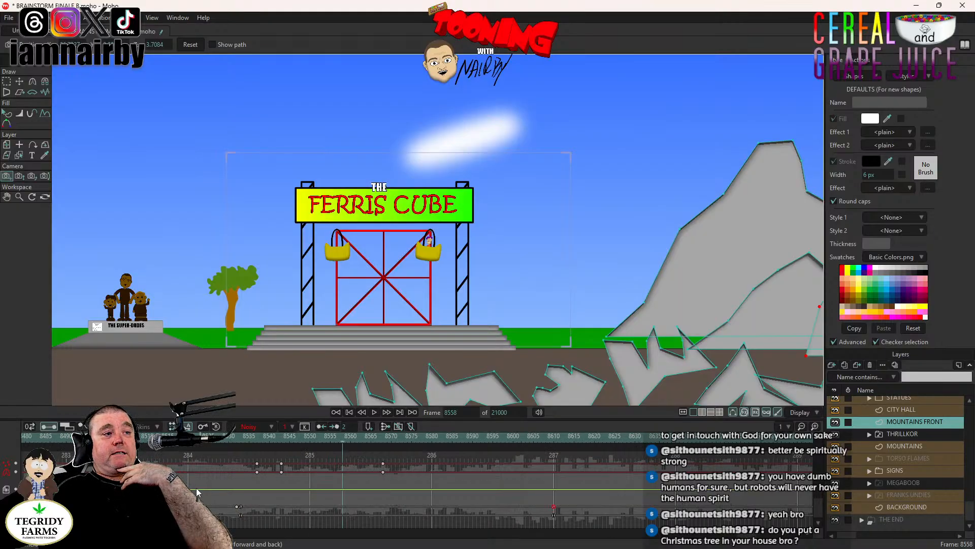
{"action": "left_click", "coordinate": [236, 438]}
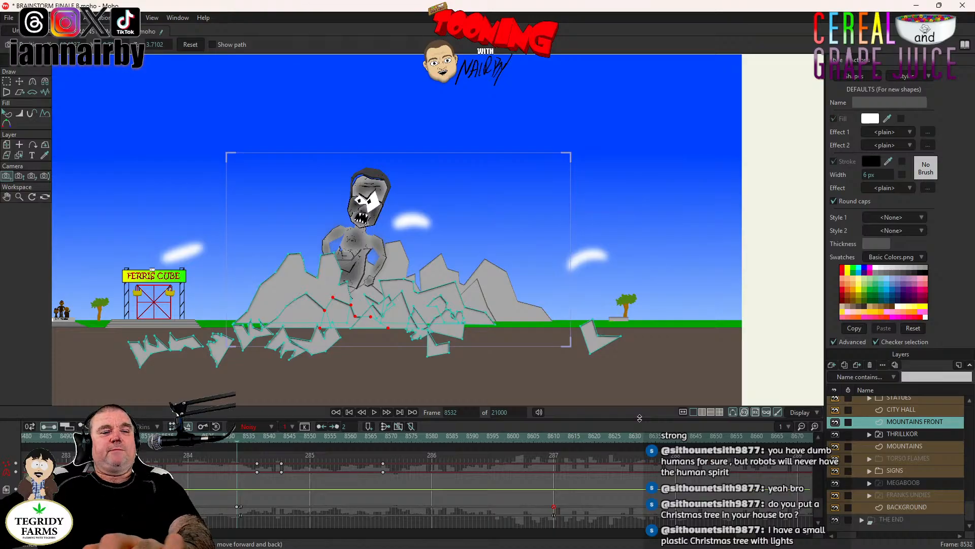
{"action": "left_click", "coordinate": [374, 412]}
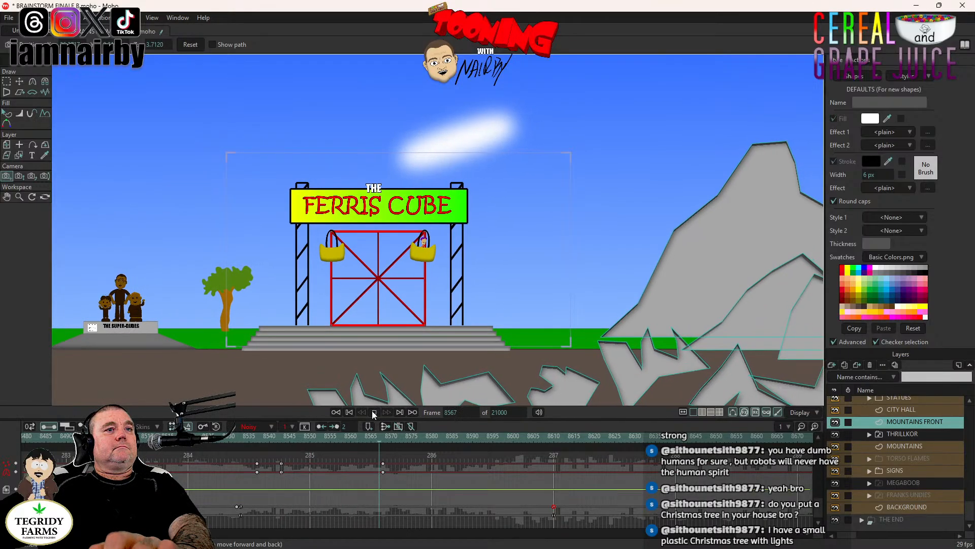
{"action": "left_click", "coordinate": [377, 414]}
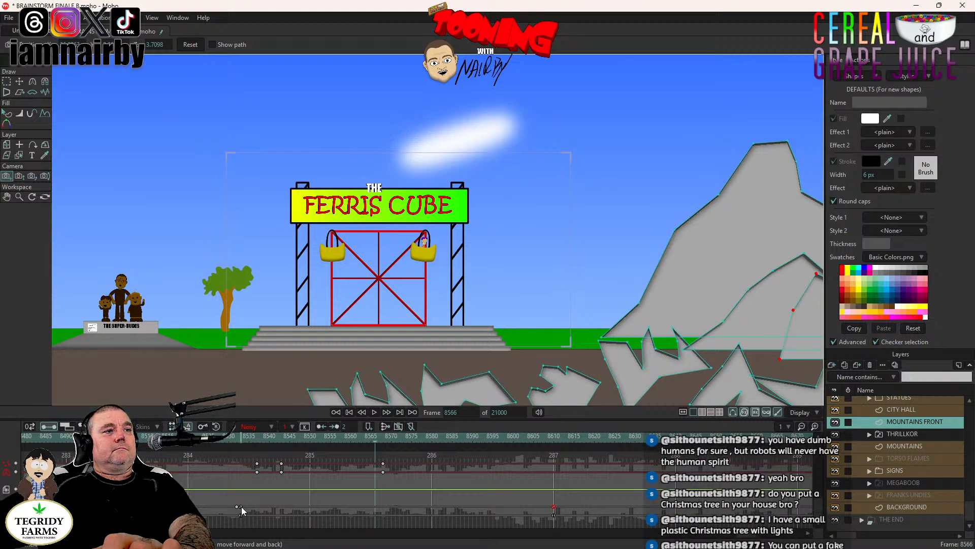
- Delete the camera tracking keyframe at frame 8610
{"action": "left_click", "coordinate": [569, 508]}
{"action": "left_click", "coordinate": [554, 507]}
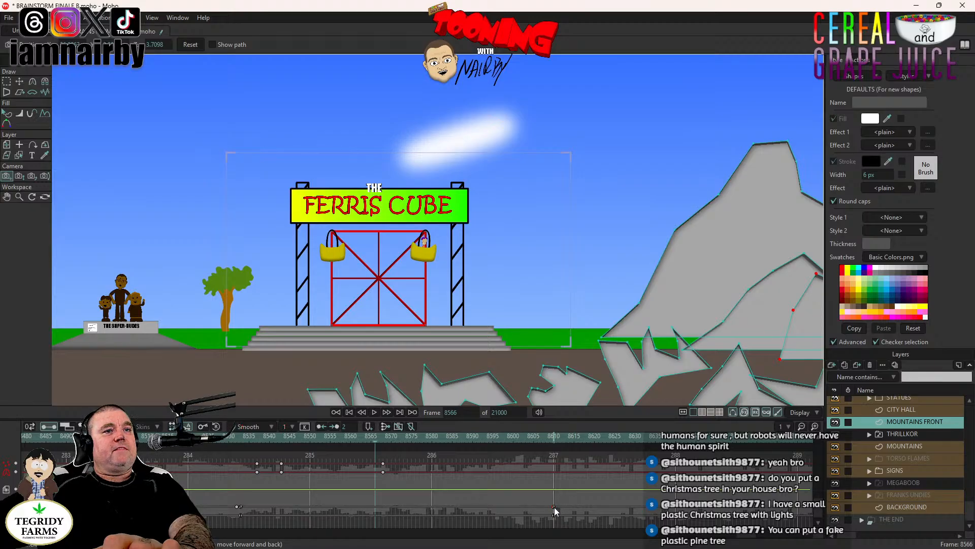
{"action": "key", "text": "Delete"}
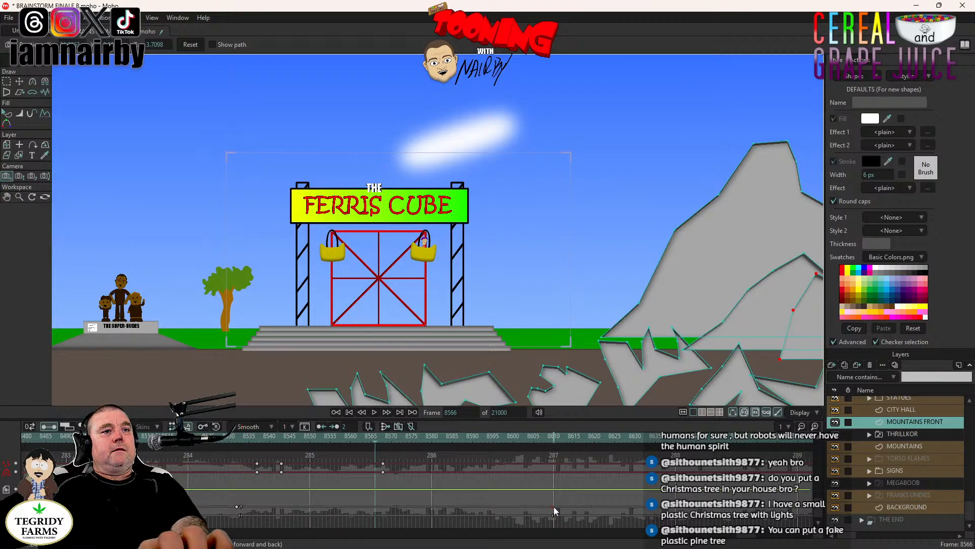
- Replay the Ferris Cube shot from frame 8533 through the rider close-up at frame 8616, and return to frame 8569
{"action": "left_click", "coordinate": [242, 437]}
{"action": "left_click", "coordinate": [374, 412]}
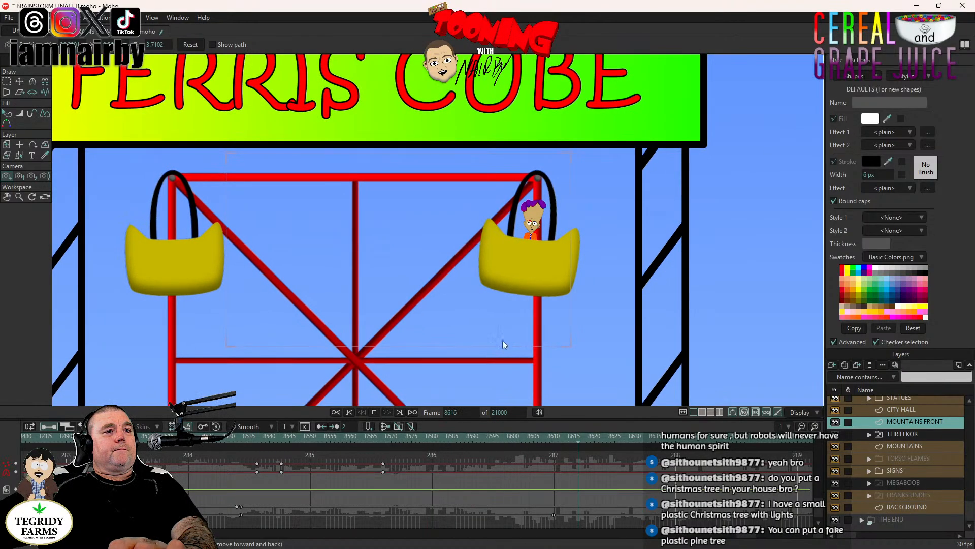
{"action": "left_click", "coordinate": [387, 438]}
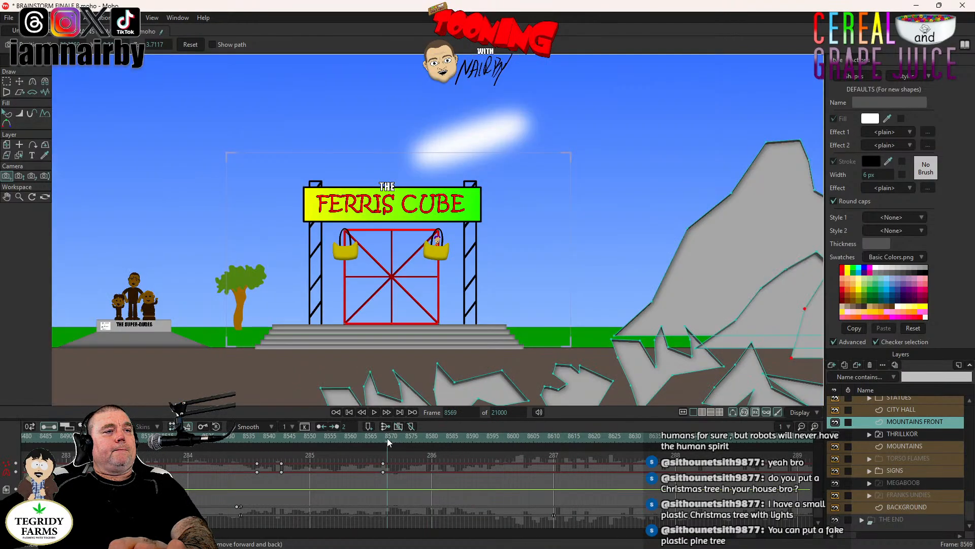
- Play back the Ferris Cube shot from frame 8569, and again from frame 8533 into the rider close-up
{"action": "left_click", "coordinate": [374, 411]}
{"action": "left_click", "coordinate": [374, 411]}
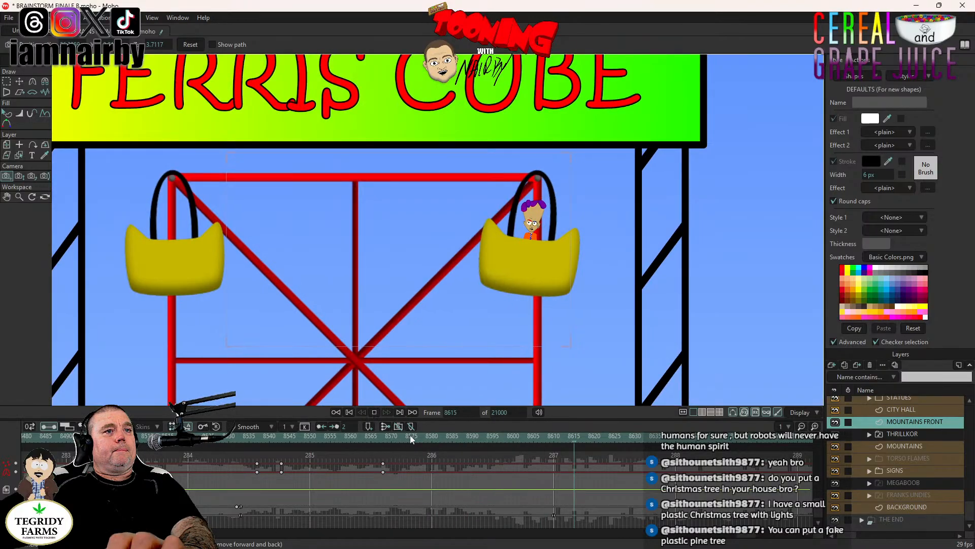
{"action": "left_click", "coordinate": [247, 437]}
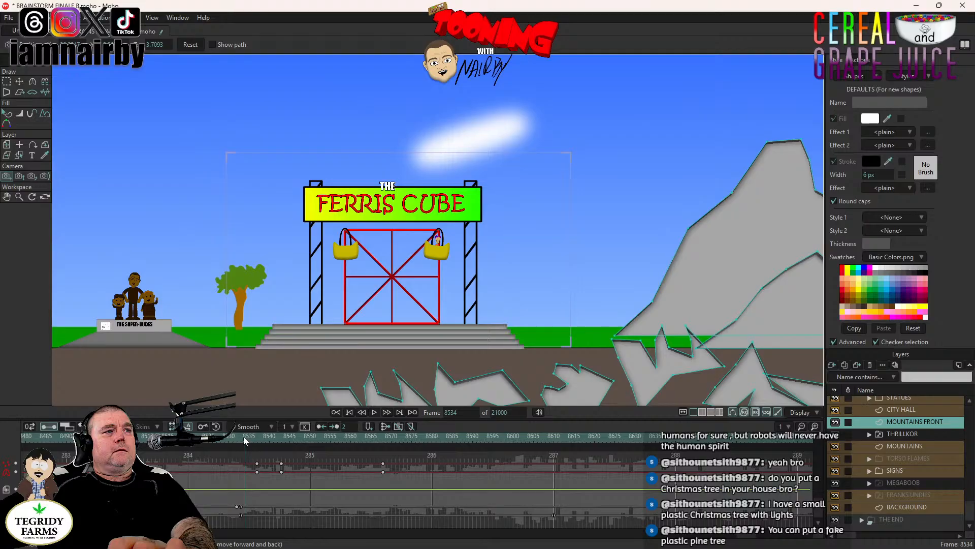
{"action": "left_click_drag", "start_coordinate": [244, 440], "coordinate": [241, 439]}
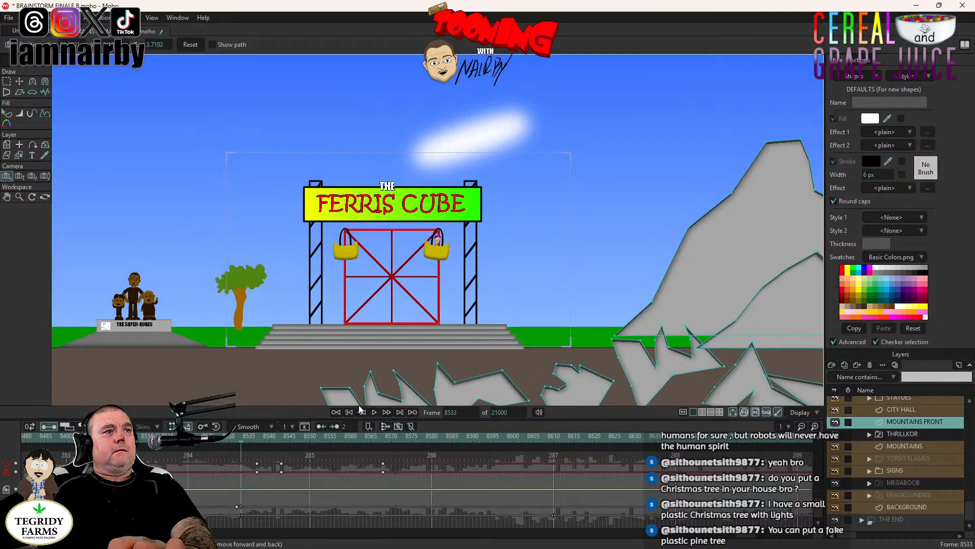
{"action": "left_click", "coordinate": [377, 412]}
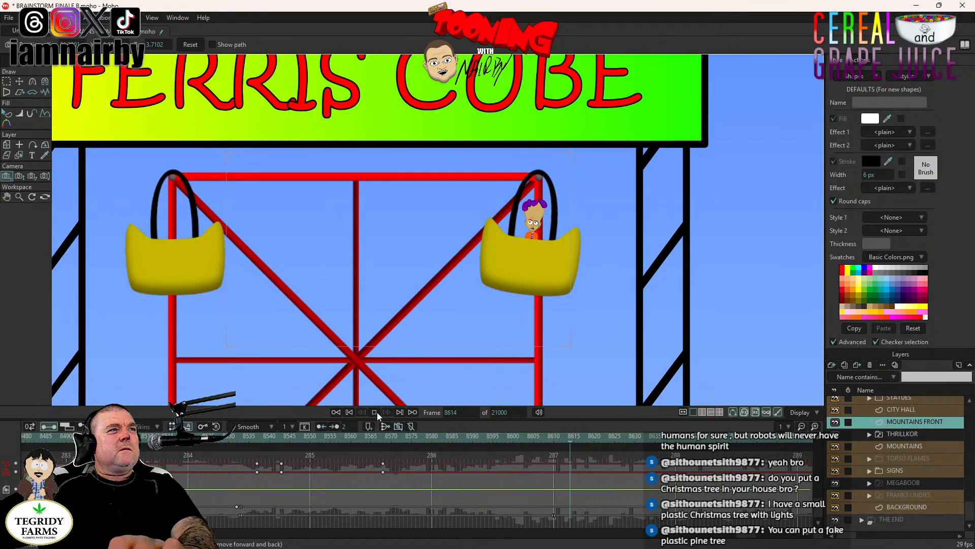
{"action": "left_click", "coordinate": [377, 413]}
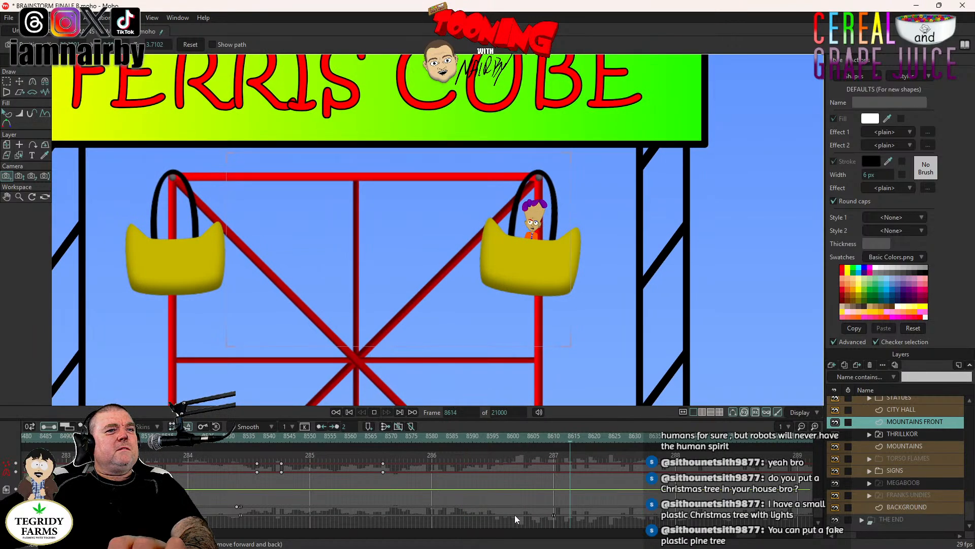
{"action": "scroll", "coordinate": [575, 519], "scroll_direction": "down", "scroll_amount": 2}
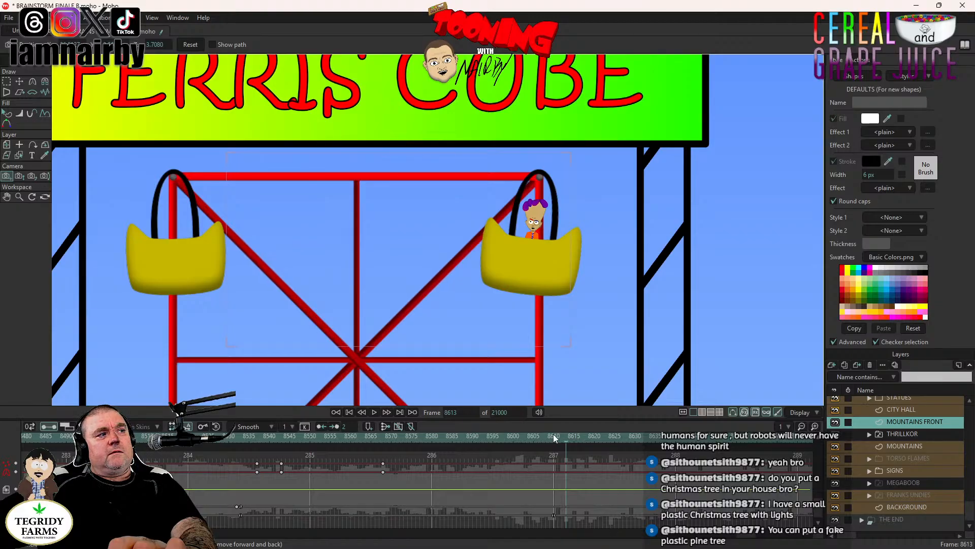
- Try centring the camera on the rider's basket at frame 8610 and play the shot from frame 8533
{"action": "left_click", "coordinate": [556, 438]}
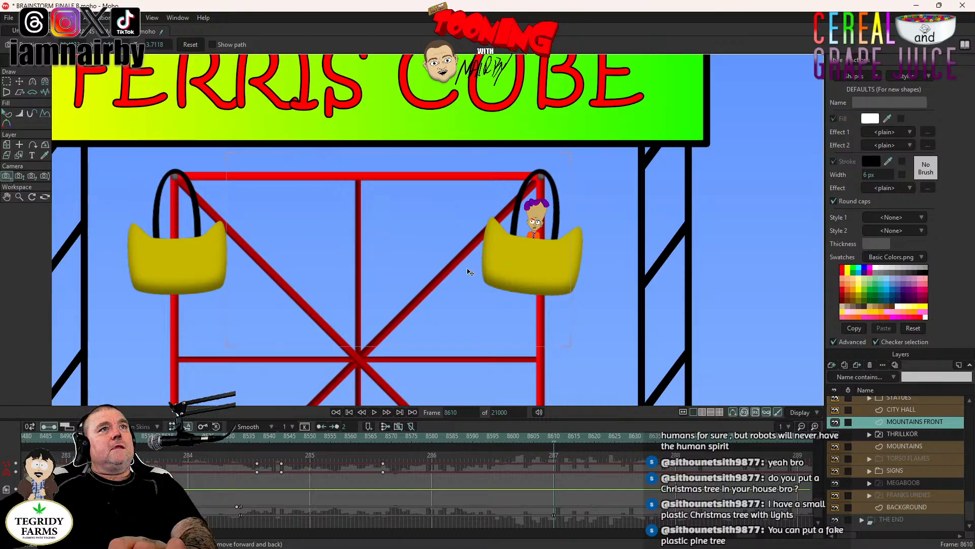
{"action": "left_click_drag", "start_coordinate": [583, 287], "coordinate": [399, 304]}
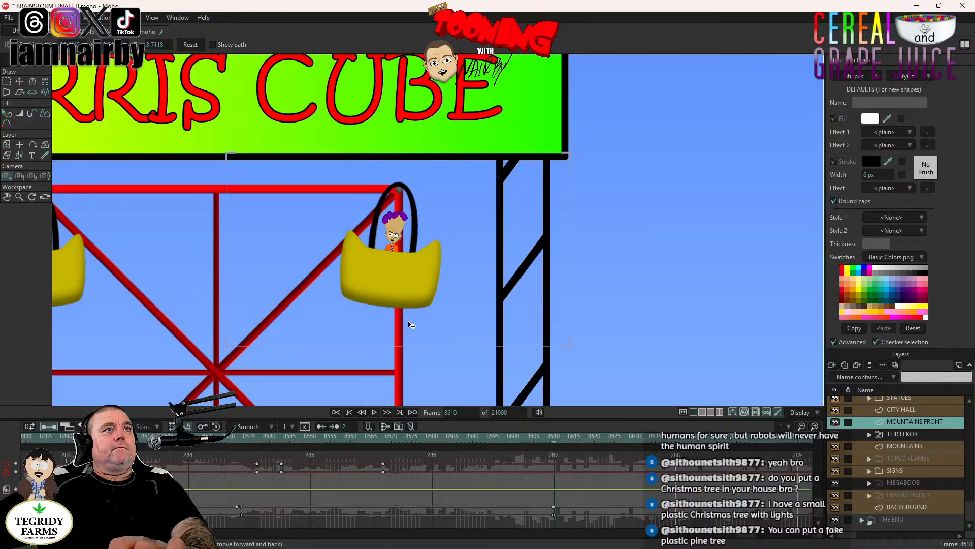
{"action": "left_click", "coordinate": [241, 438]}
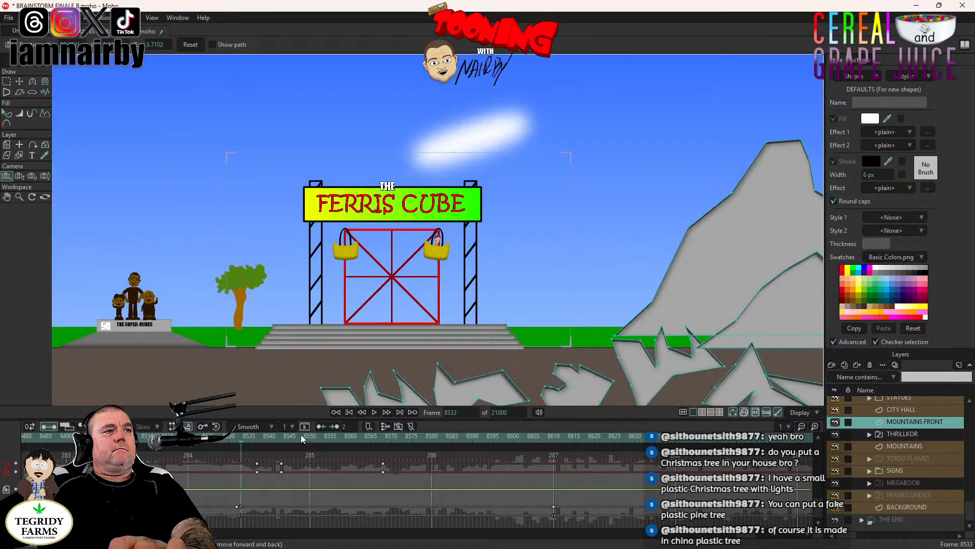
{"action": "left_click", "coordinate": [375, 413]}
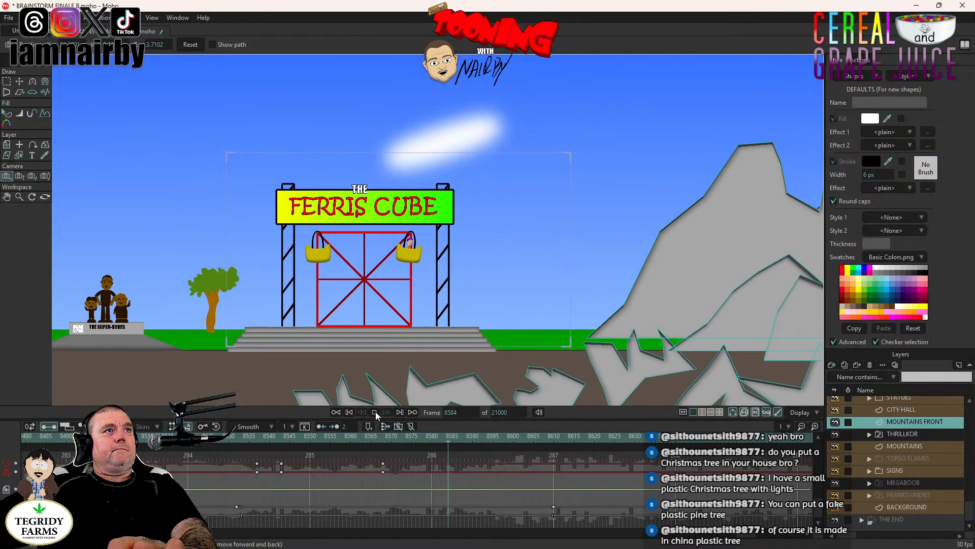
{"action": "left_click", "coordinate": [375, 412]}
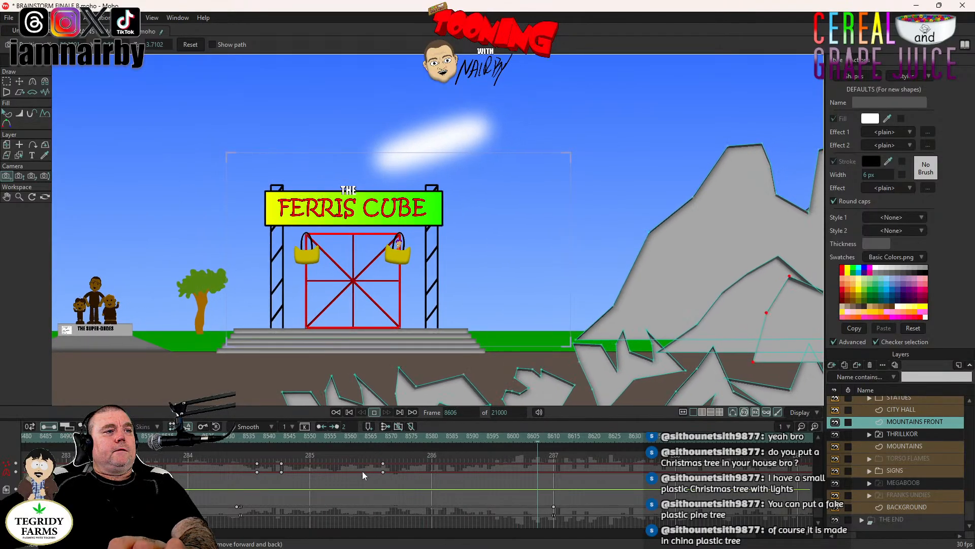
- Remove the camera tracking keyframe at frame 8610 and step back to frame 8609
{"action": "left_click", "coordinate": [535, 465]}
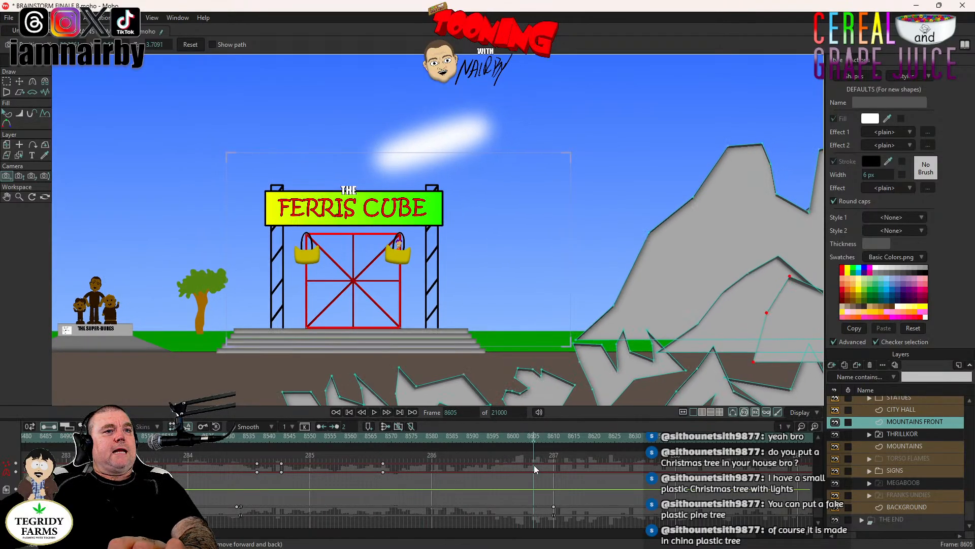
{"action": "left_click", "coordinate": [554, 437]}
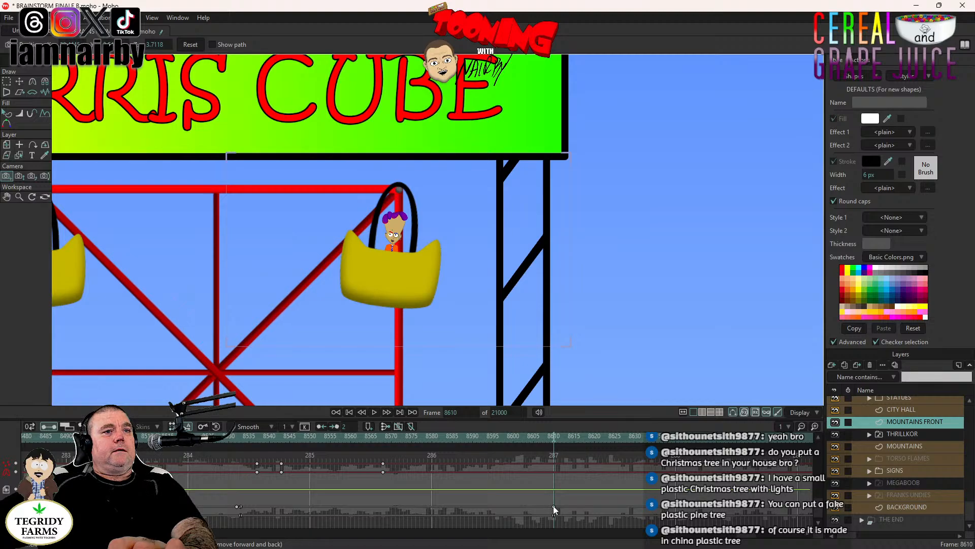
{"action": "left_click", "coordinate": [550, 471]}
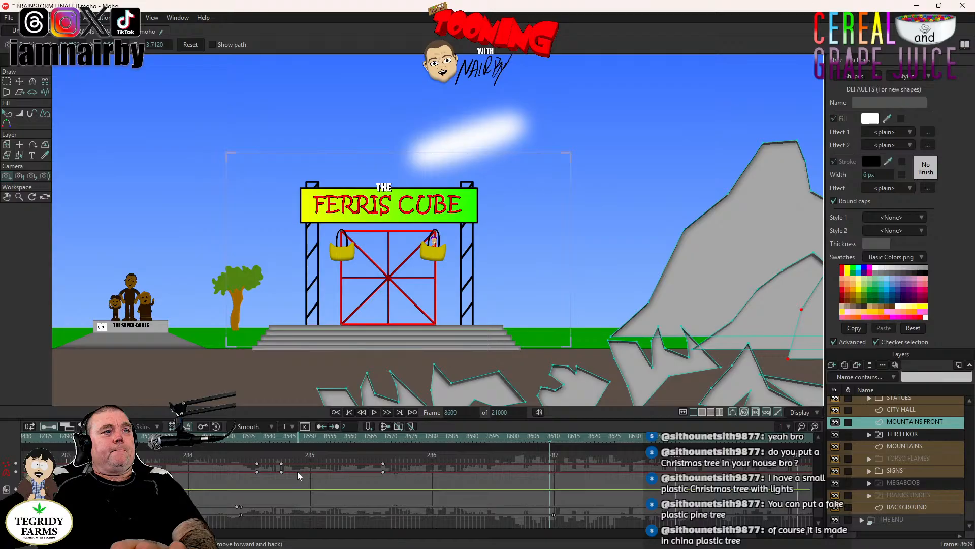
- Enlarge the view of the Ferris Cube and replay the shot from frame 8533 through the rider close-up at frame 8622
{"action": "left_click", "coordinate": [242, 438]}
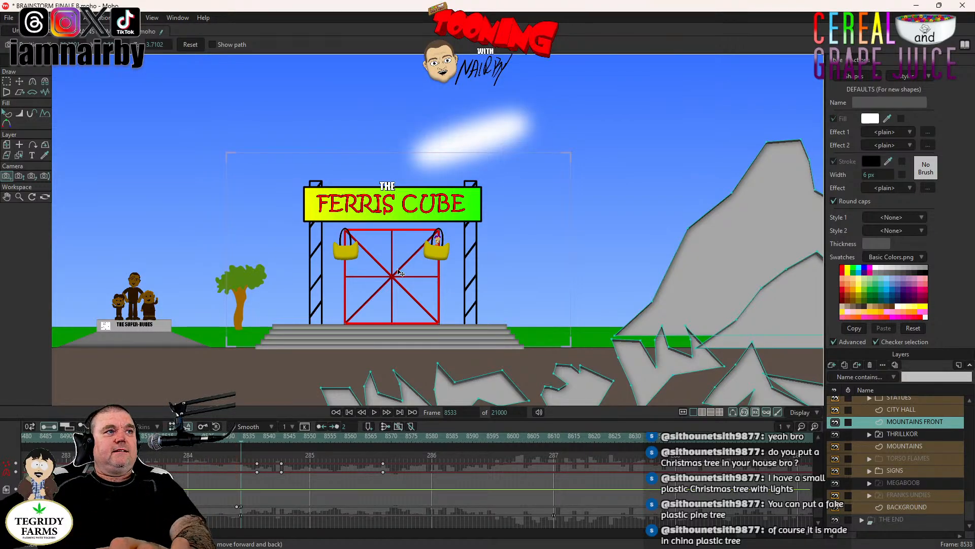
{"action": "scroll", "coordinate": [399, 273], "scroll_direction": "up", "scroll_amount": 3}
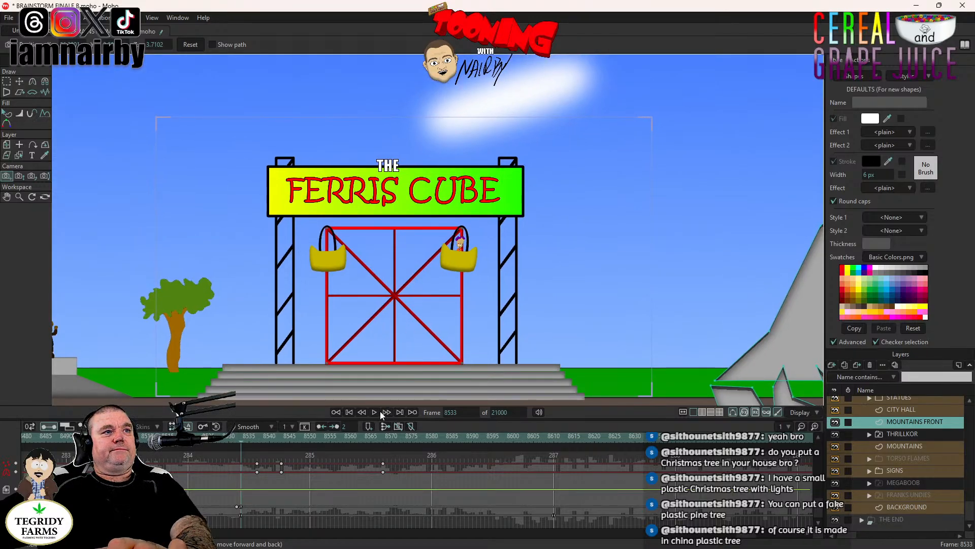
{"action": "left_click", "coordinate": [374, 412]}
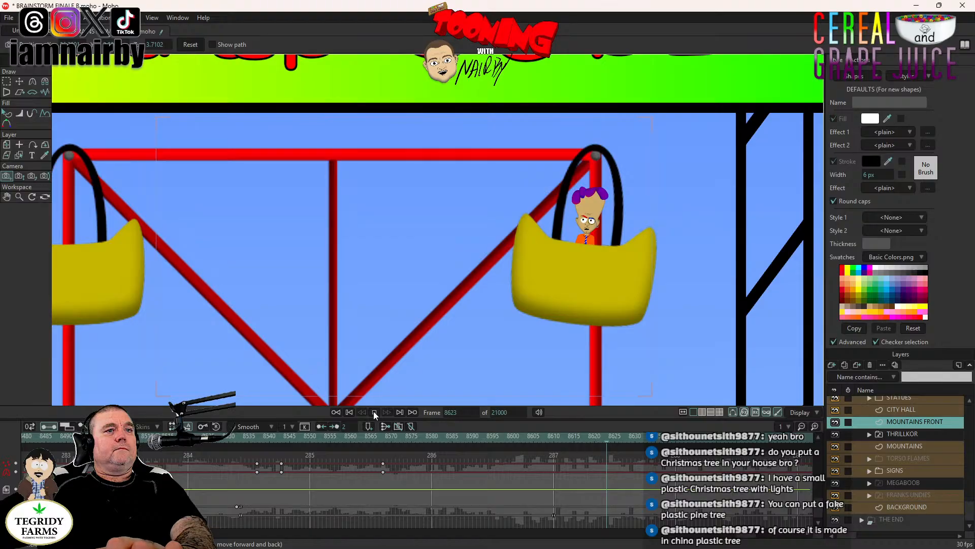
{"action": "left_click", "coordinate": [374, 412]}
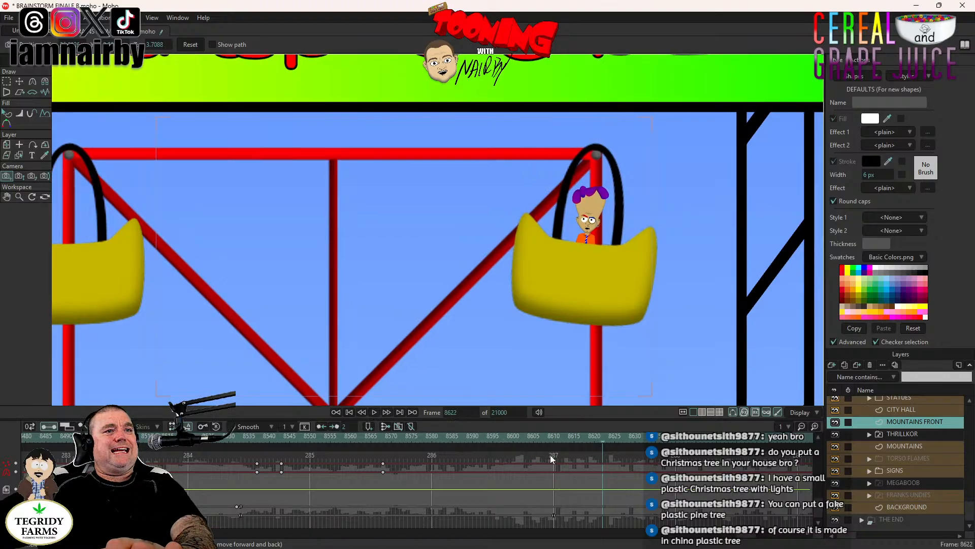
- Add a camera tracking keyframe at frame 8609 to hold the wide shot's position, and play it back from frame 8533
{"action": "left_click", "coordinate": [554, 438]}
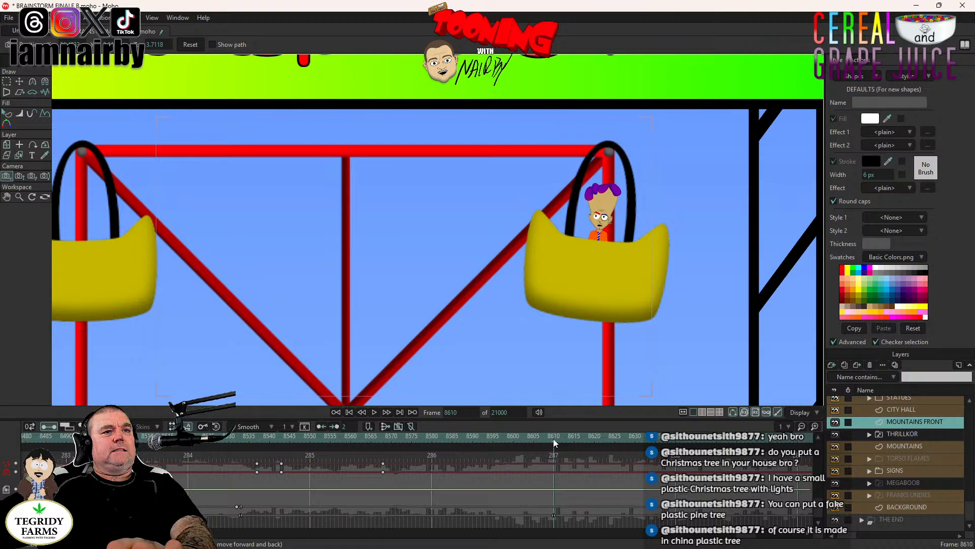
{"action": "key", "text": "Left"}
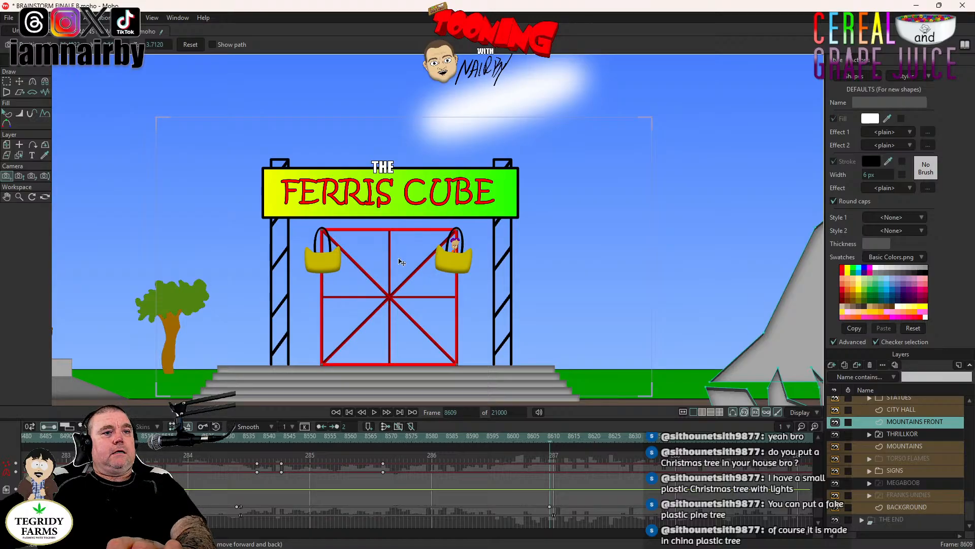
{"action": "left_click", "coordinate": [249, 437]}
{"action": "left_click", "coordinate": [241, 438]}
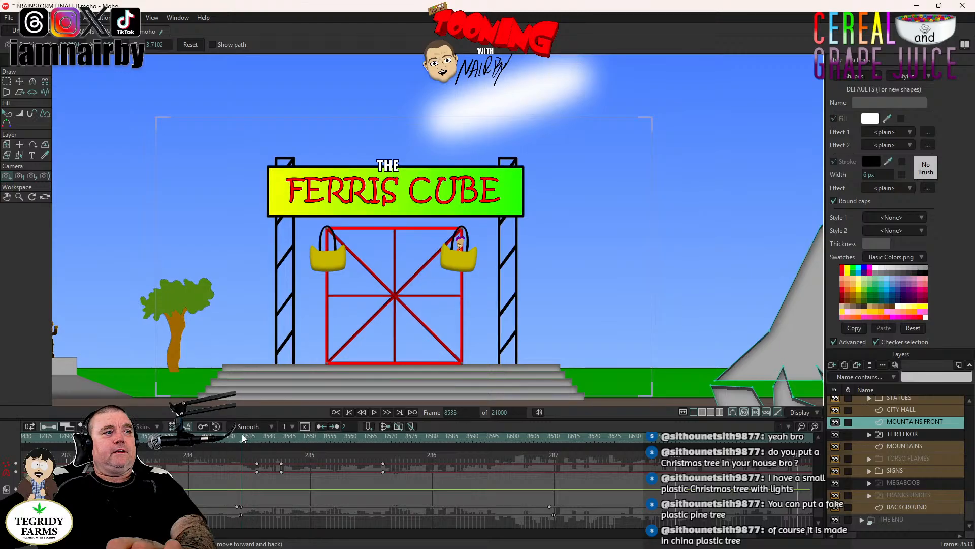
{"action": "left_click", "coordinate": [374, 413]}
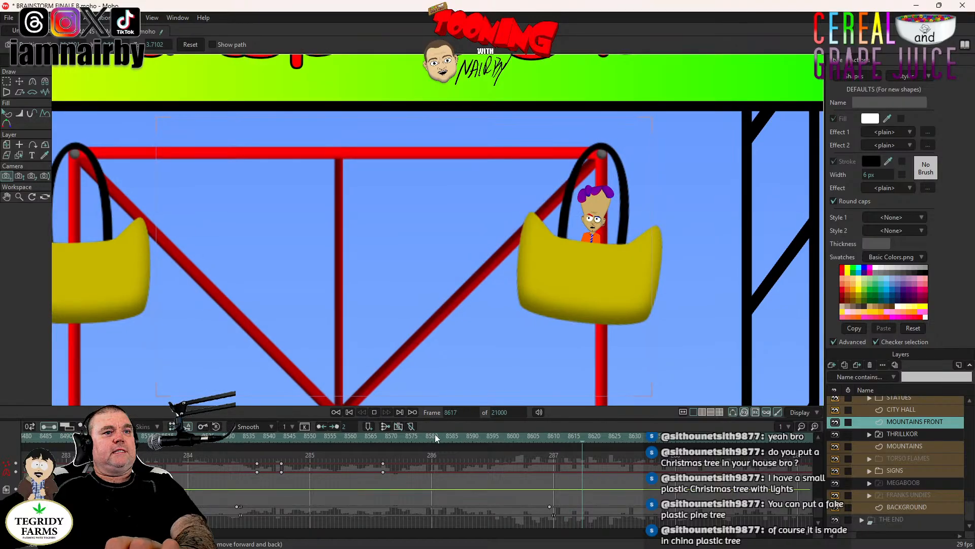
- Centre the camera on the rider's basket at frame 8610 and make that tracking keyframe Noisy with amplitude 0.01
{"action": "left_click", "coordinate": [550, 435]}
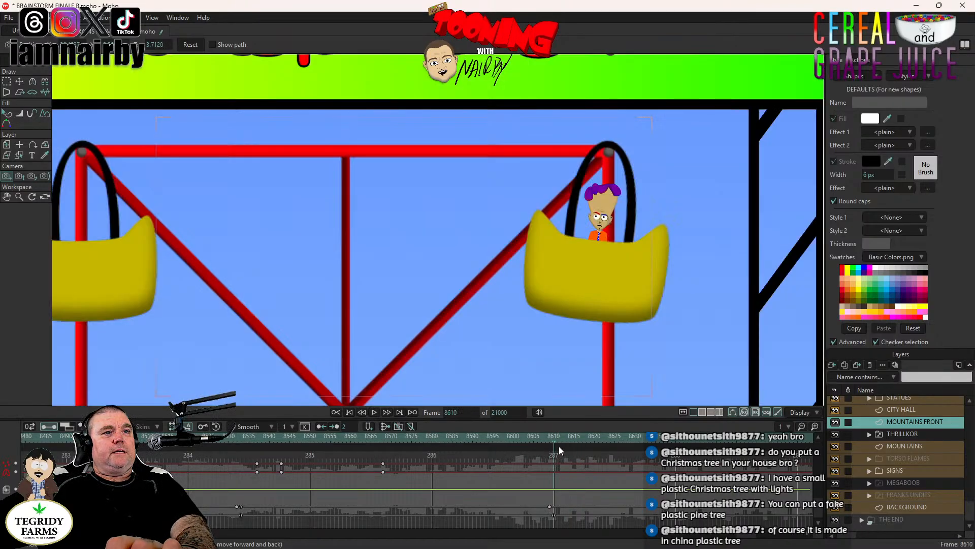
{"action": "left_click_drag", "start_coordinate": [529, 329], "coordinate": [278, 356]}
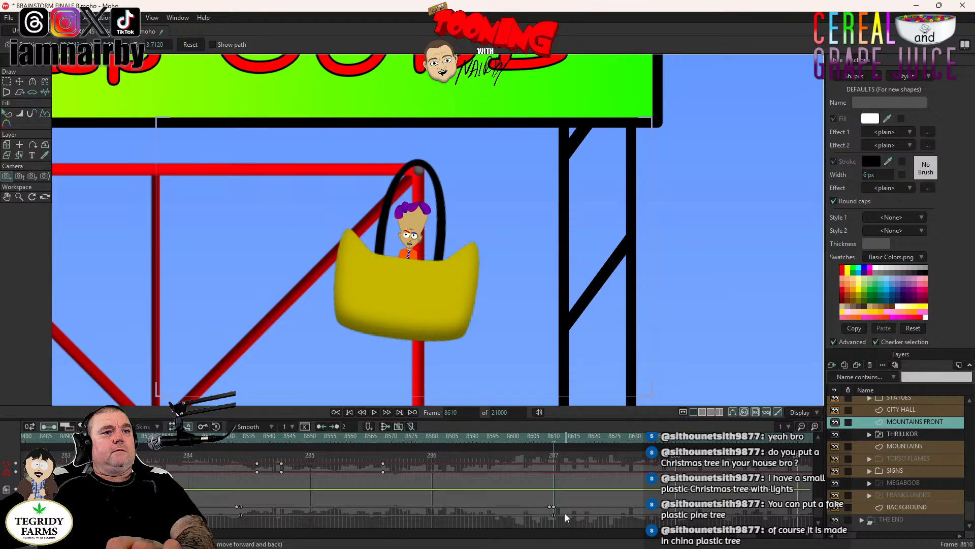
{"action": "right_click", "coordinate": [553, 505]}
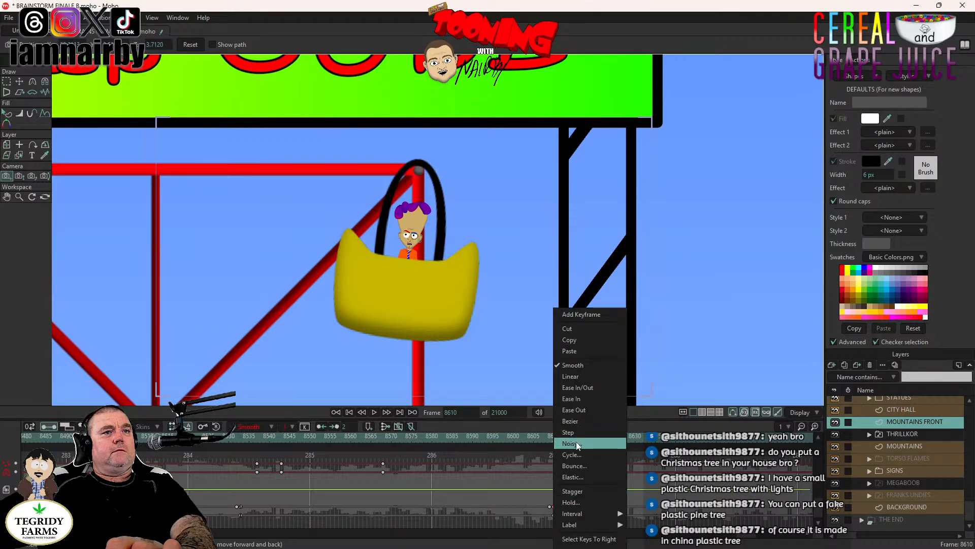
{"action": "left_click", "coordinate": [576, 443]}
{"action": "left_click", "coordinate": [509, 276]}
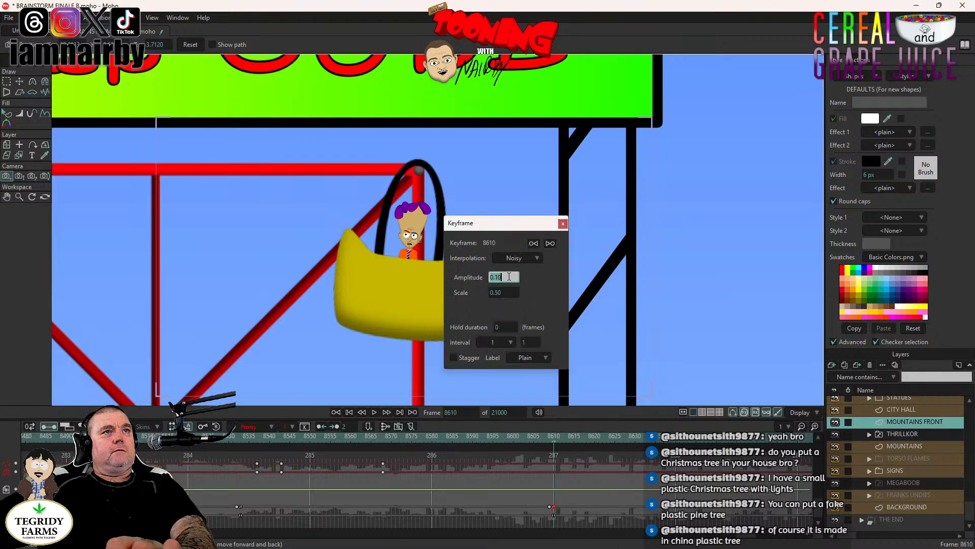
{"action": "type", "text": "0"}
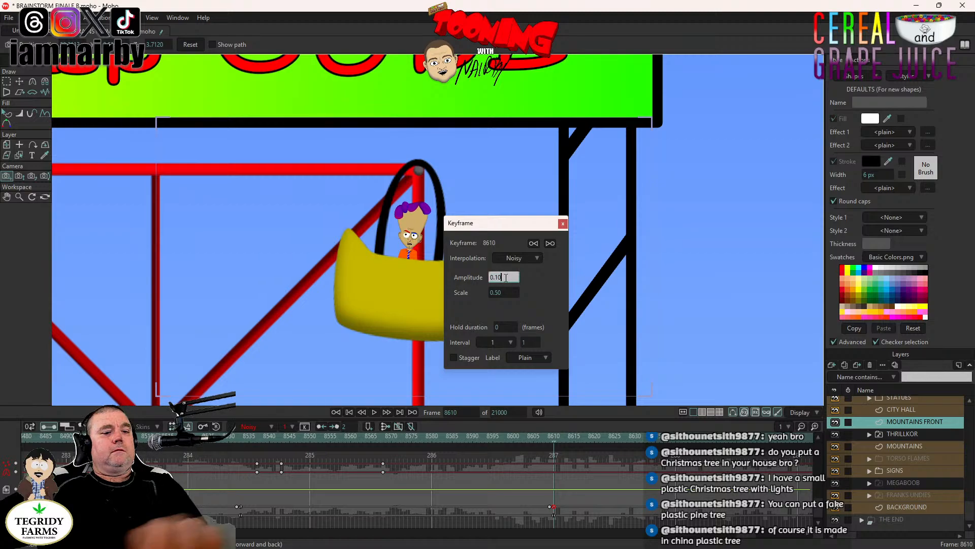
{"action": "type", "text": ".01"}
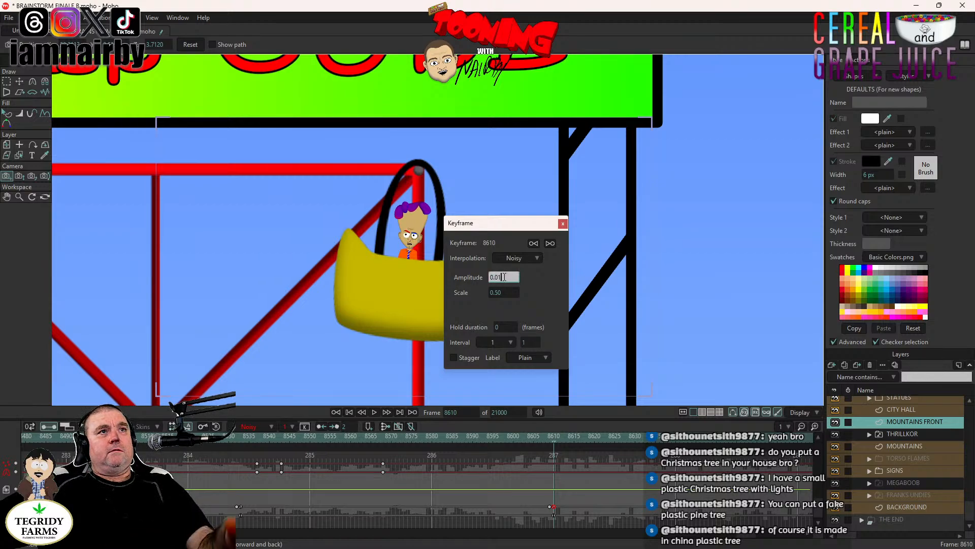
{"action": "key", "text": "Tab"}
{"action": "left_click", "coordinate": [563, 224]}
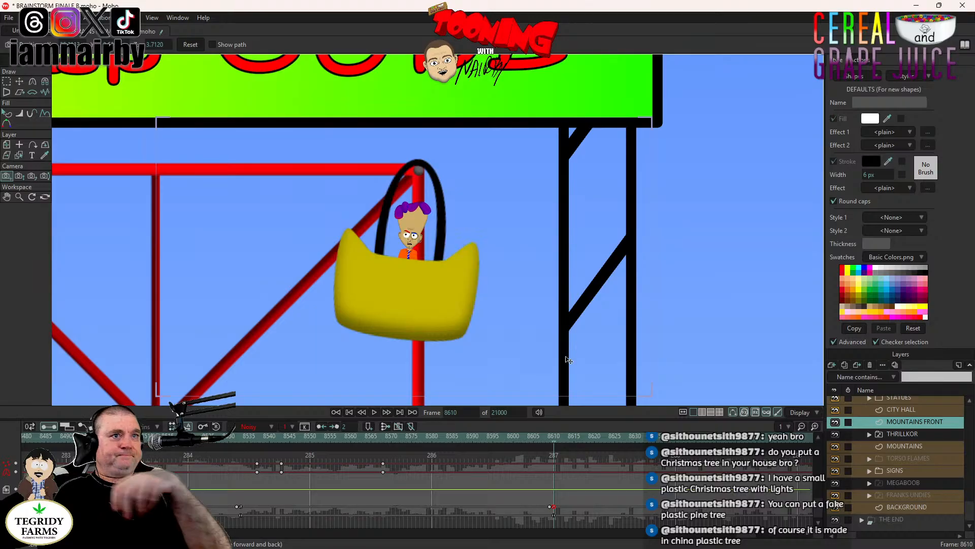
- Play the sequence from frame 8532 through the wide shot and the rider close-up to frame 8727
{"action": "left_click", "coordinate": [235, 440]}
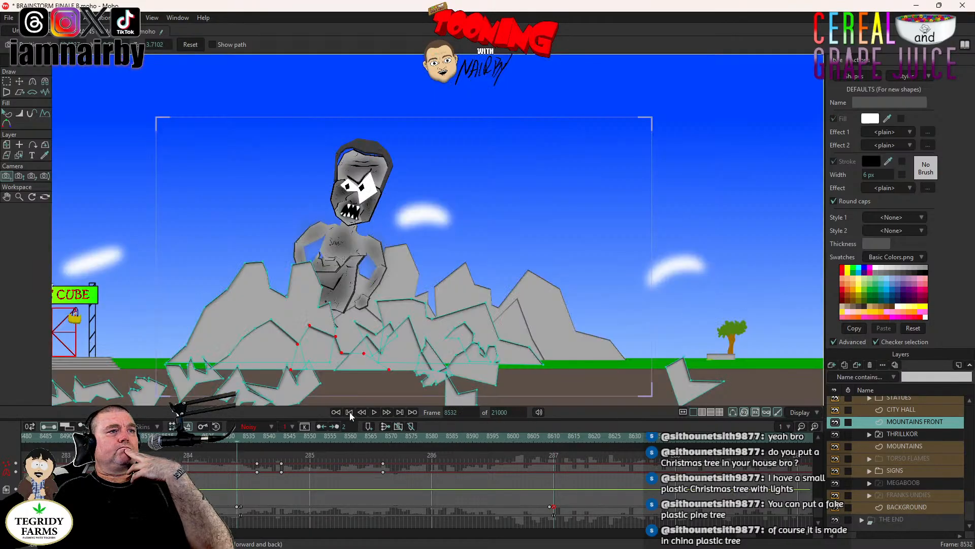
{"action": "left_click", "coordinate": [377, 412]}
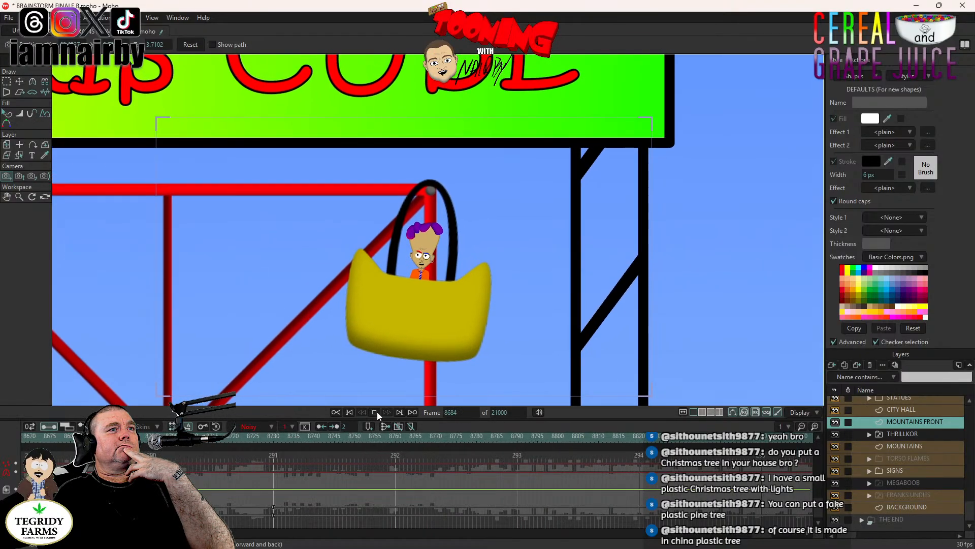
{"action": "left_click", "coordinate": [375, 412]}
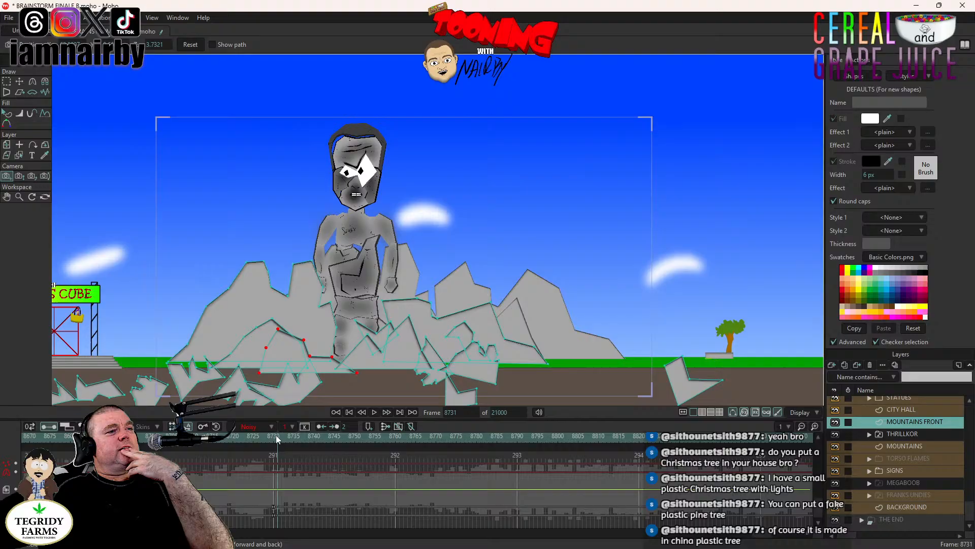
- Examine the wide view of THRILLKOR and the Ferris Cube at frame 8730, and go back to frame 8695
{"action": "left_click", "coordinate": [275, 437]}
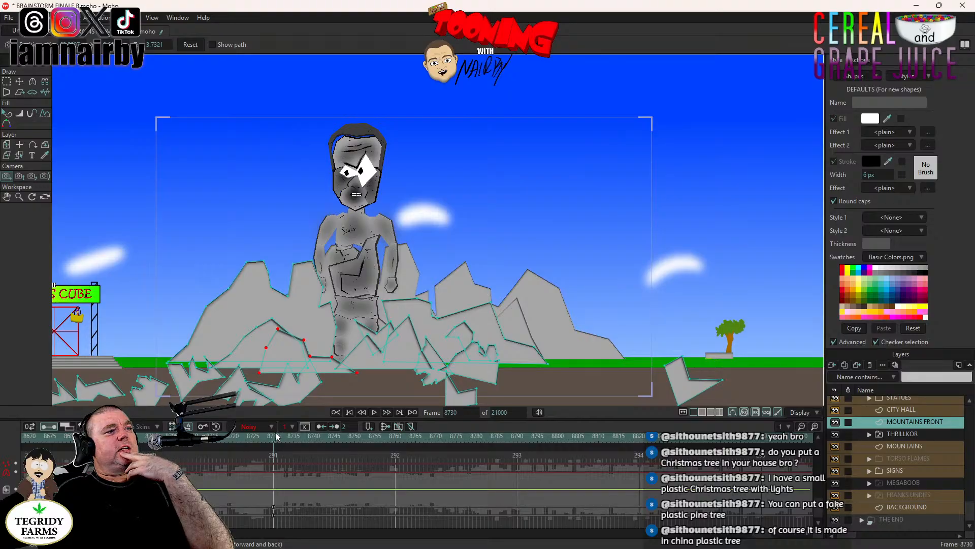
{"action": "left_click_drag", "start_coordinate": [309, 286], "coordinate": [520, 250]}
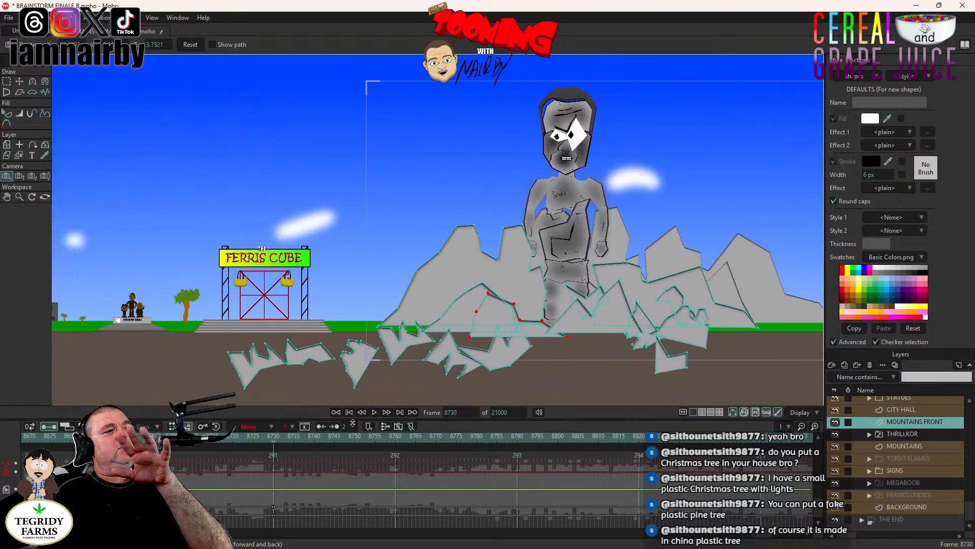
{"action": "left_click", "coordinate": [131, 437]}
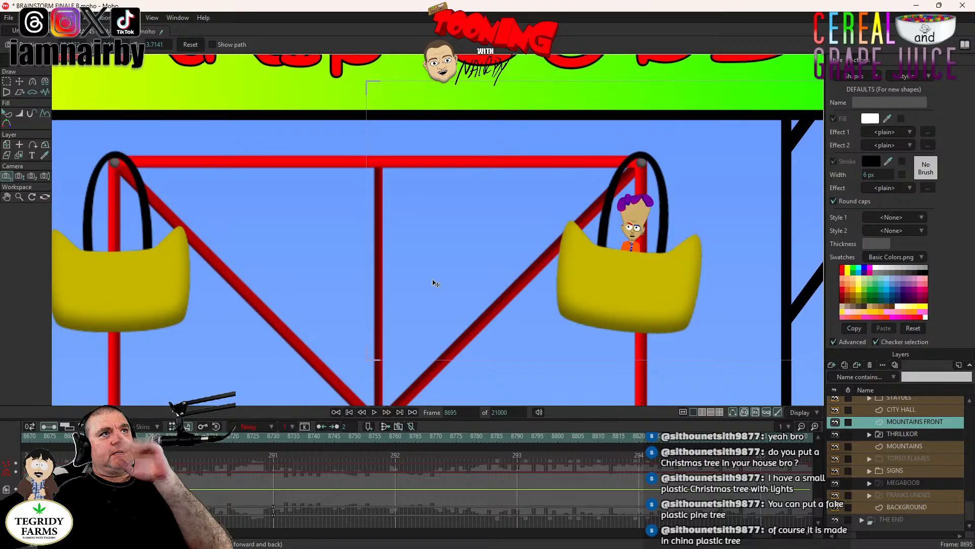
- Play the rider close-up from frame 8695 and again from around frame 8646 to review the camera shake
{"action": "left_click", "coordinate": [374, 412]}
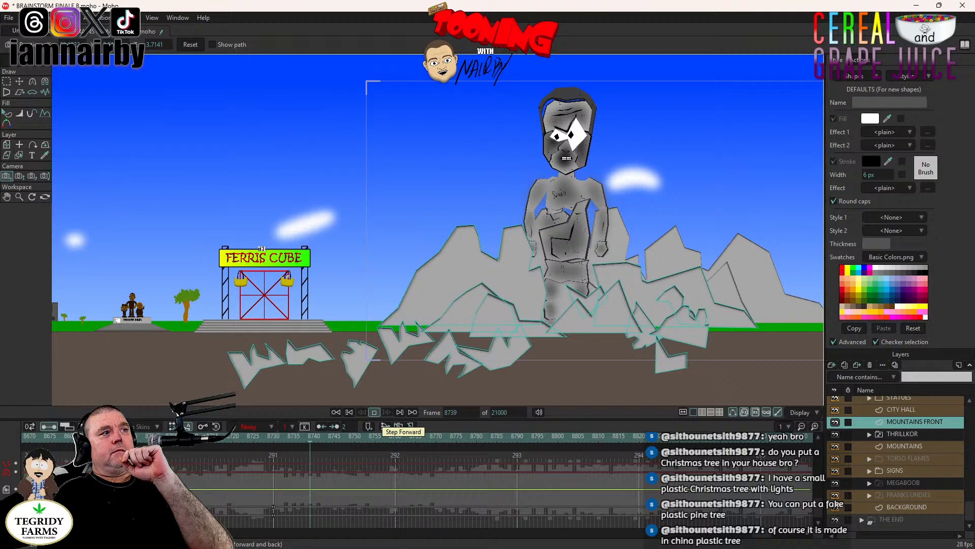
{"action": "left_click", "coordinate": [374, 412]}
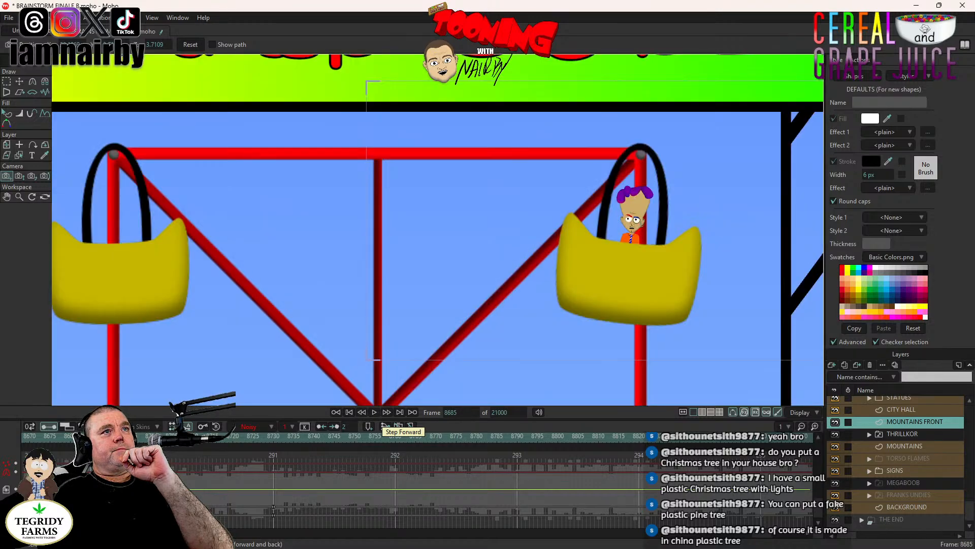
{"action": "left_click", "coordinate": [370, 413]}
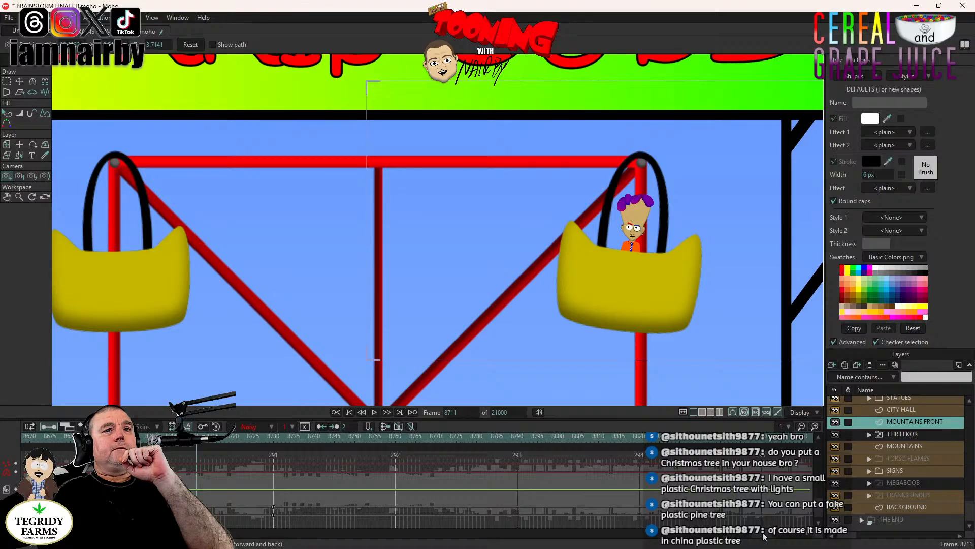
{"action": "left_click_drag", "start_coordinate": [762, 533], "coordinate": [740, 533]}
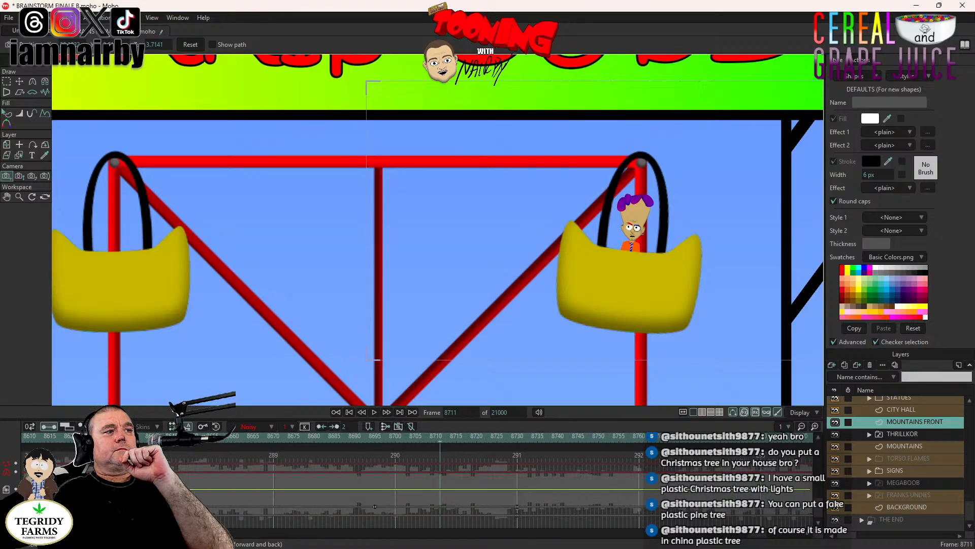
{"action": "left_click", "coordinate": [176, 436]}
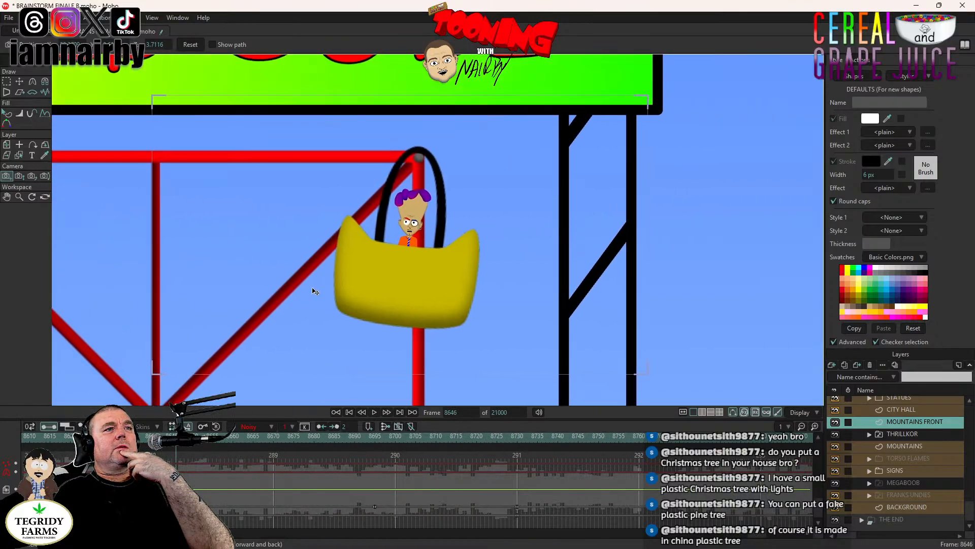
{"action": "left_click", "coordinate": [374, 412]}
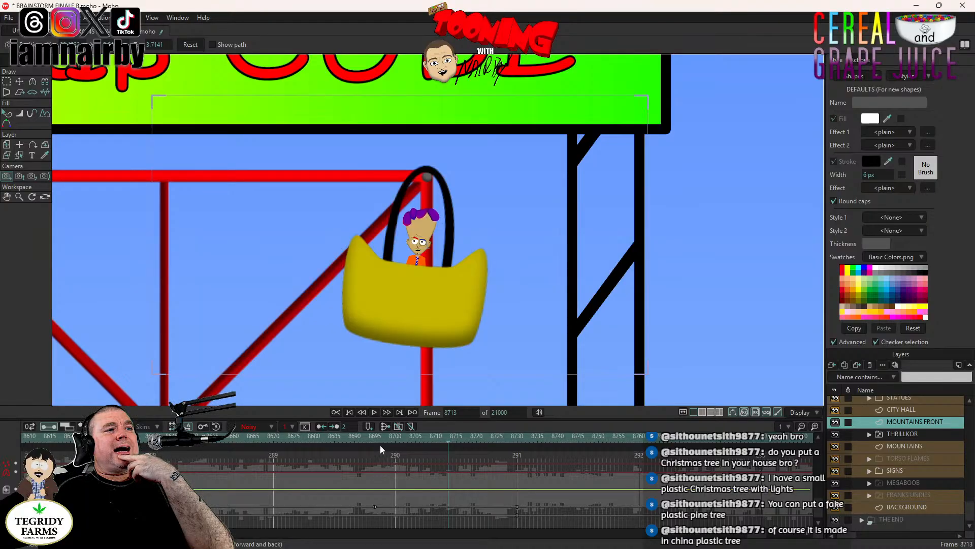
- Compare the basket's framing at frames 8610 and 8695, and save the project
{"action": "left_click", "coordinate": [32, 440]}
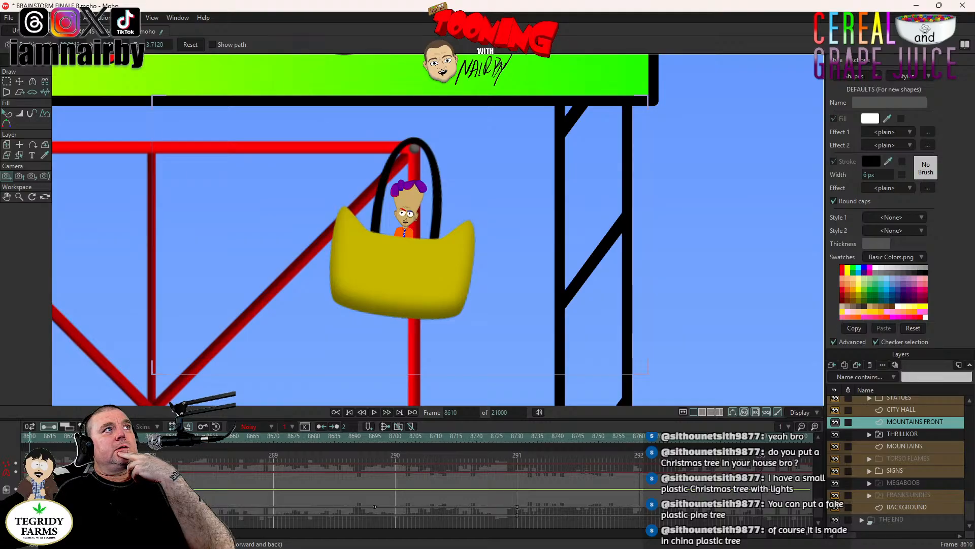
{"action": "left_click", "coordinate": [373, 438]}
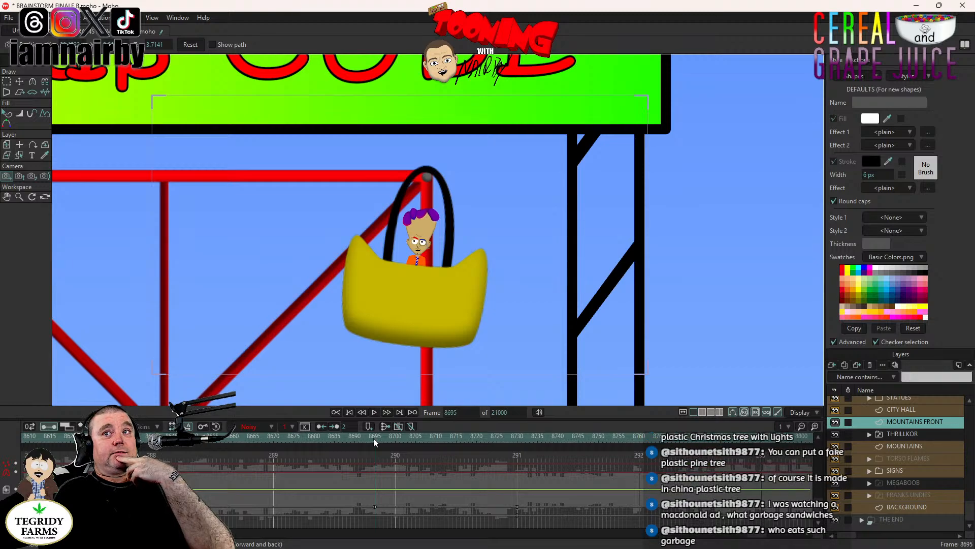
{"action": "left_click", "coordinate": [30, 444]}
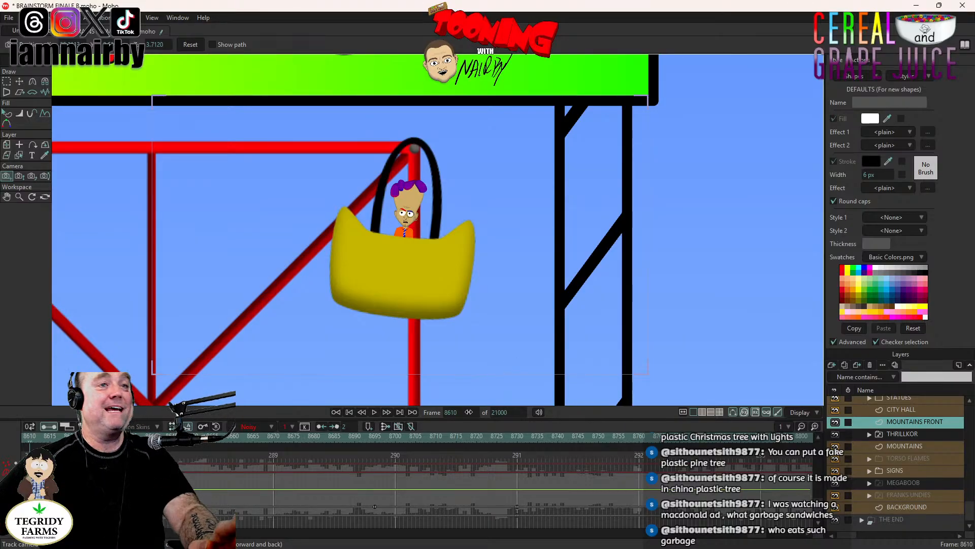
{"action": "key", "text": "ctrl+s"}
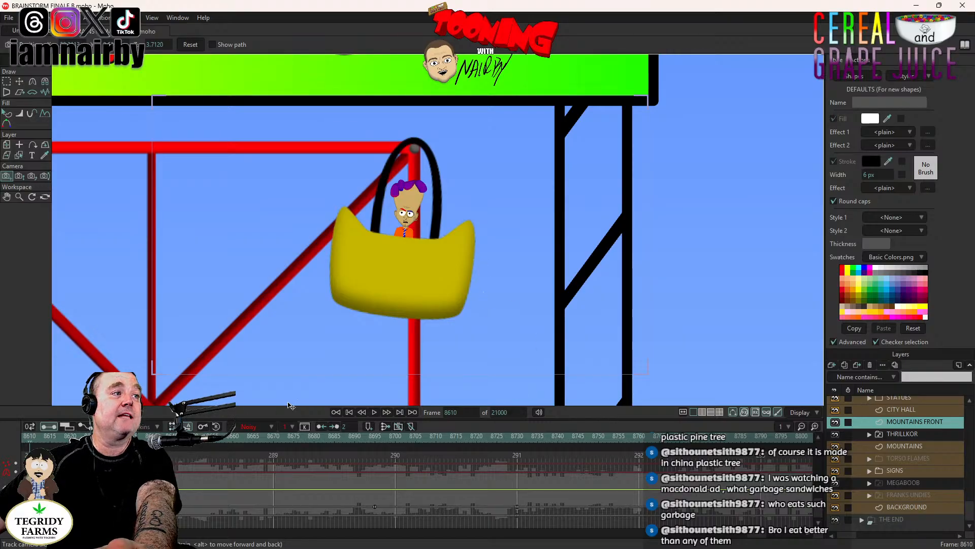
- Track the camera at frame 8695 to lift the basket slightly in the shot, and save after checking playback from frame 8610
{"action": "left_click", "coordinate": [374, 411]}
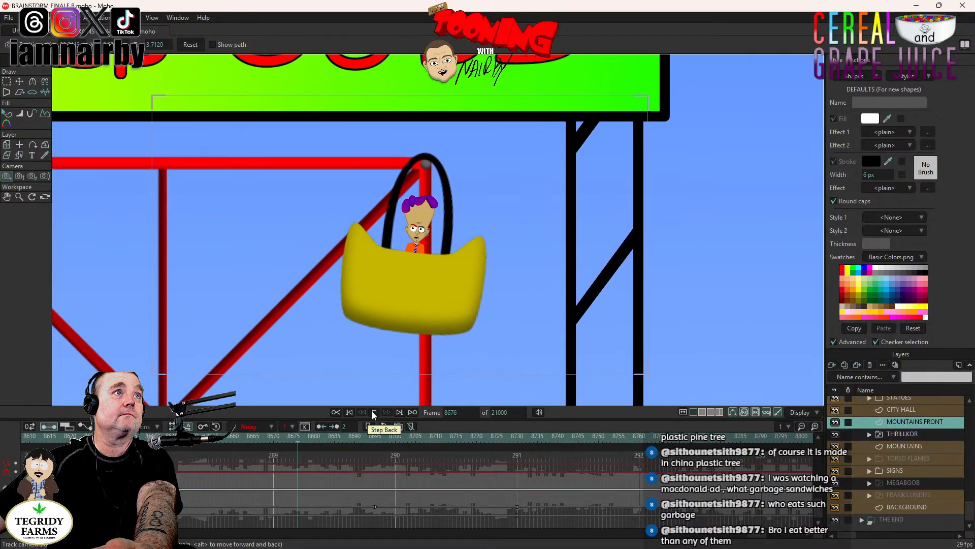
{"action": "left_click", "coordinate": [374, 440]}
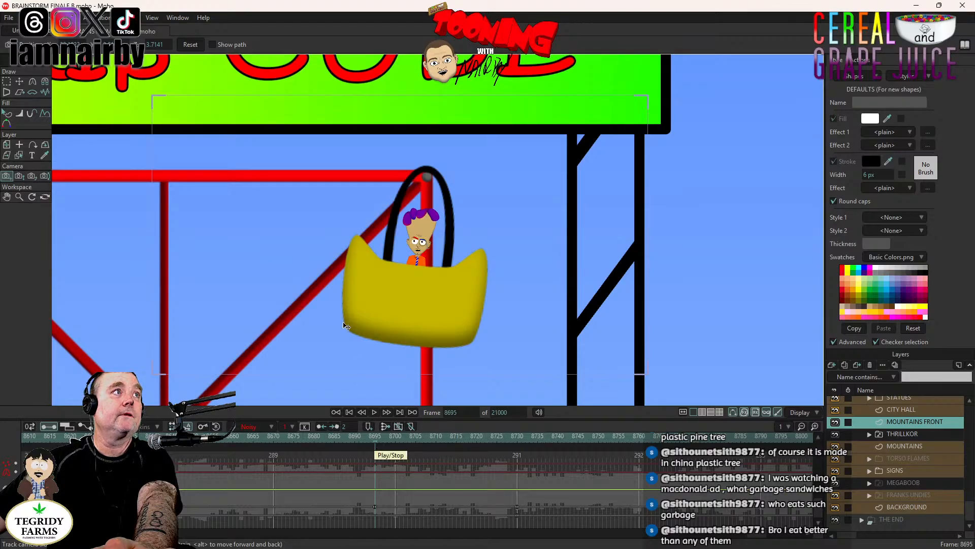
{"action": "left_click_drag", "start_coordinate": [383, 298], "coordinate": [384, 272]}
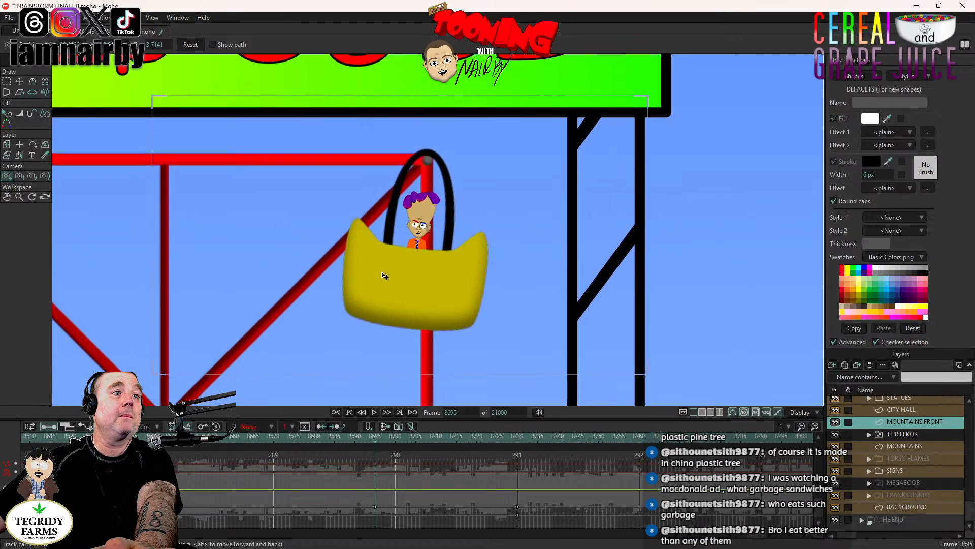
{"action": "left_click", "coordinate": [31, 439]}
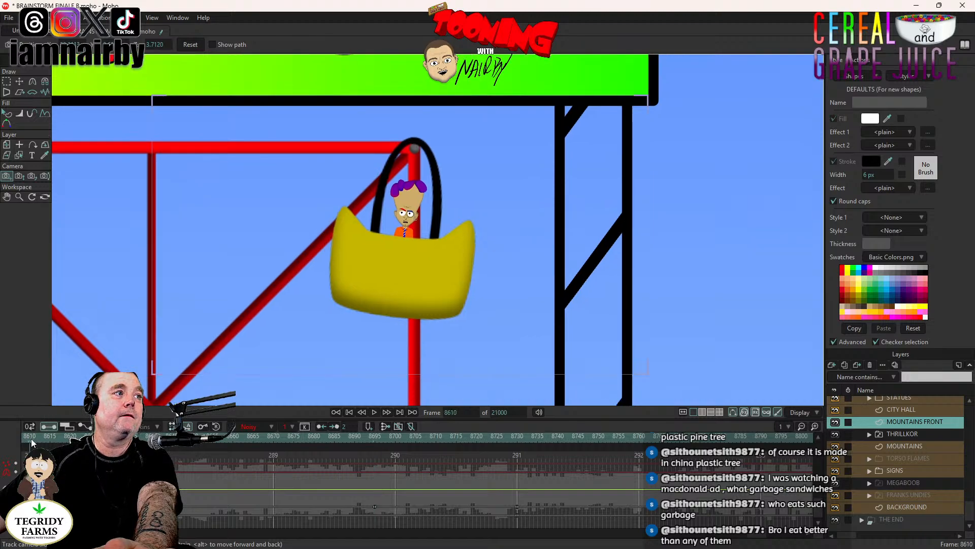
{"action": "left_click", "coordinate": [374, 413]}
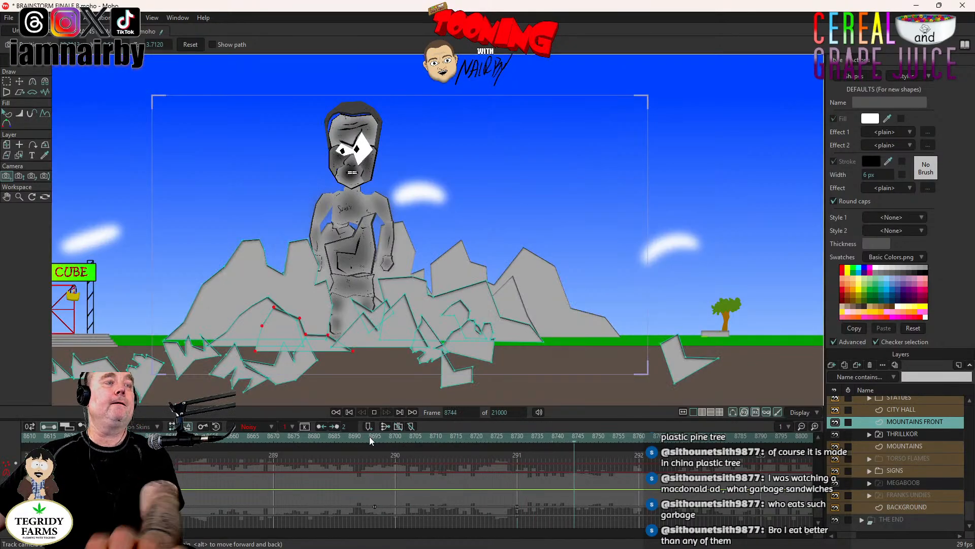
{"action": "key", "text": "ctrl+s"}
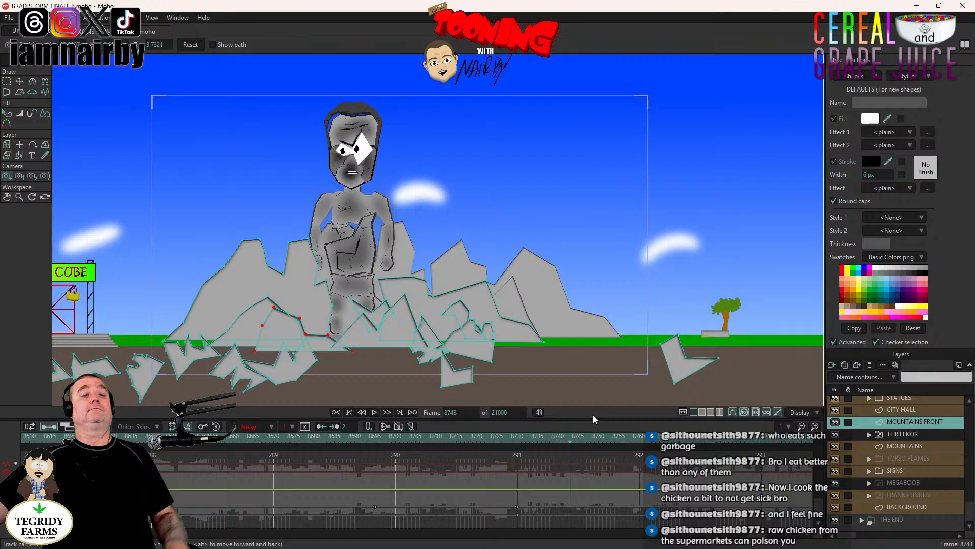
- At frame 8730, move the THRILLKOR layer in front of the mountains, between FERRIS CUBE and STATUES in the layer order
{"action": "left_click", "coordinate": [517, 441]}
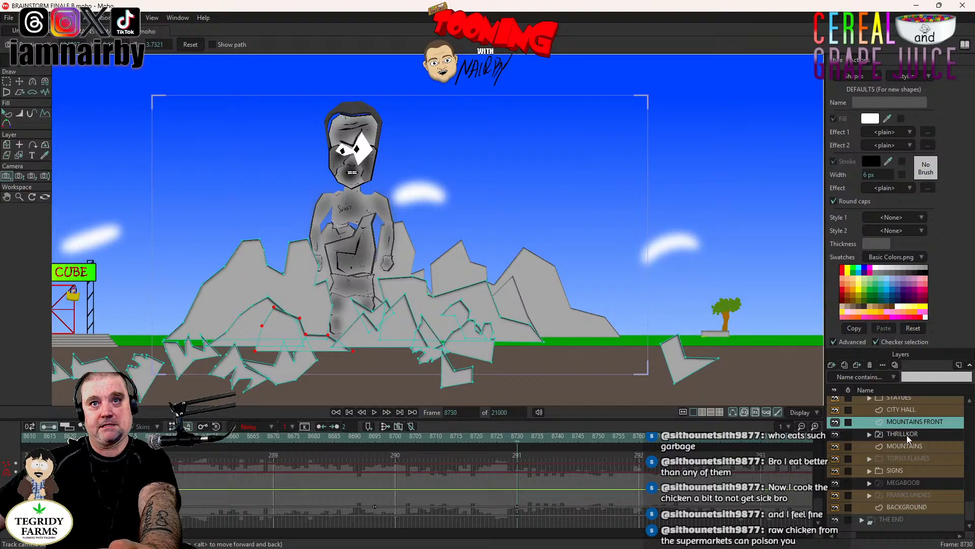
{"action": "scroll", "coordinate": [907, 437], "scroll_direction": "up", "scroll_amount": 3}
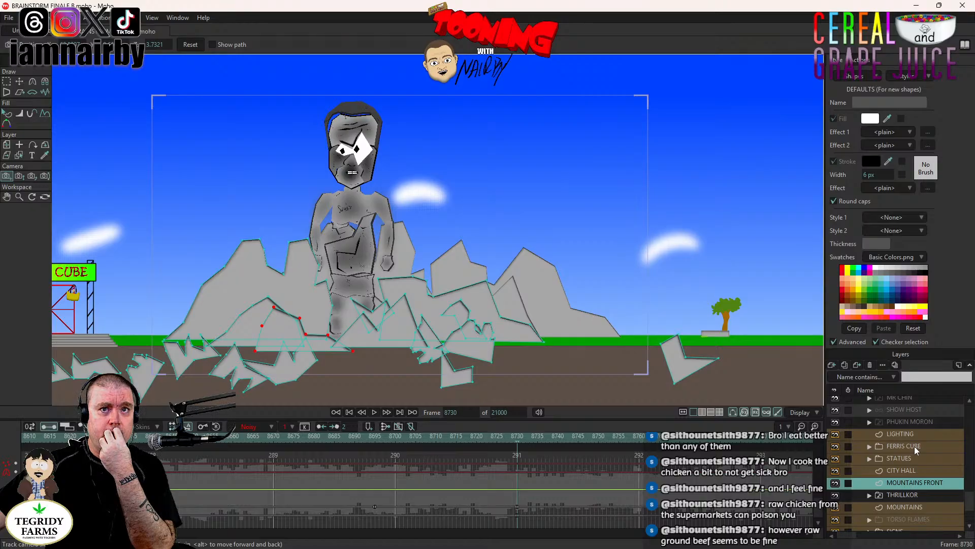
{"action": "left_click", "coordinate": [904, 495]}
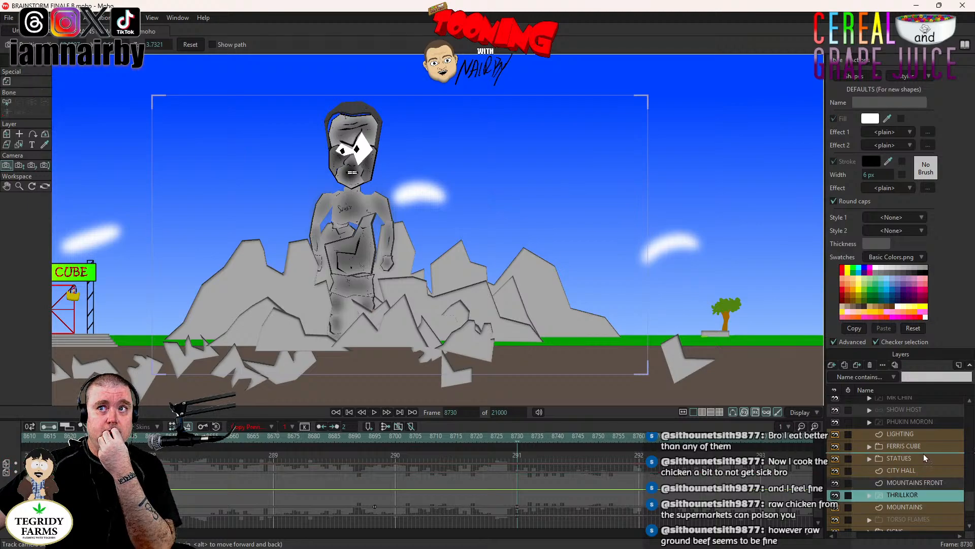
{"action": "left_click_drag", "start_coordinate": [922, 453], "coordinate": [921, 453]}
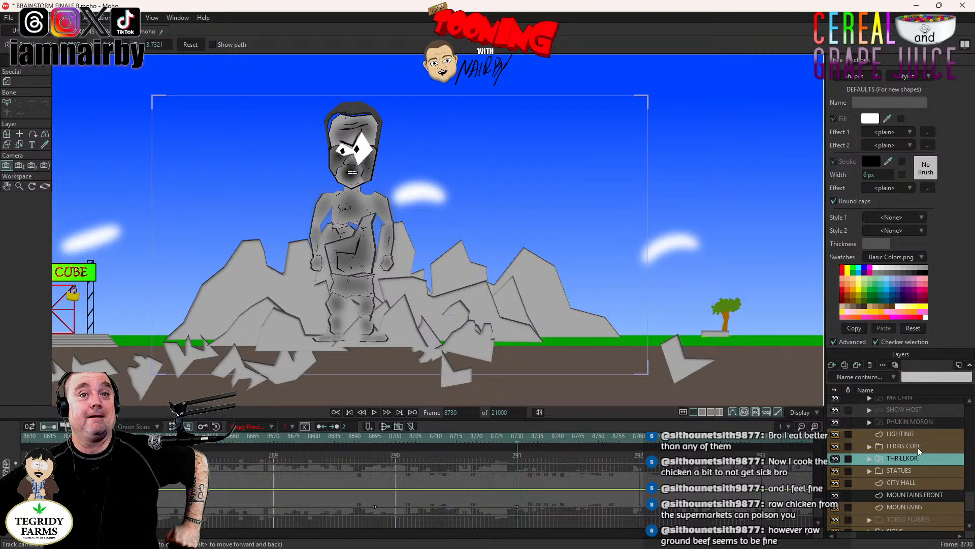
- Find the FINALE group near the start of the layer list and select its keyframe at frame 8730
{"action": "scroll", "coordinate": [891, 462], "scroll_direction": "up", "scroll_amount": 5}
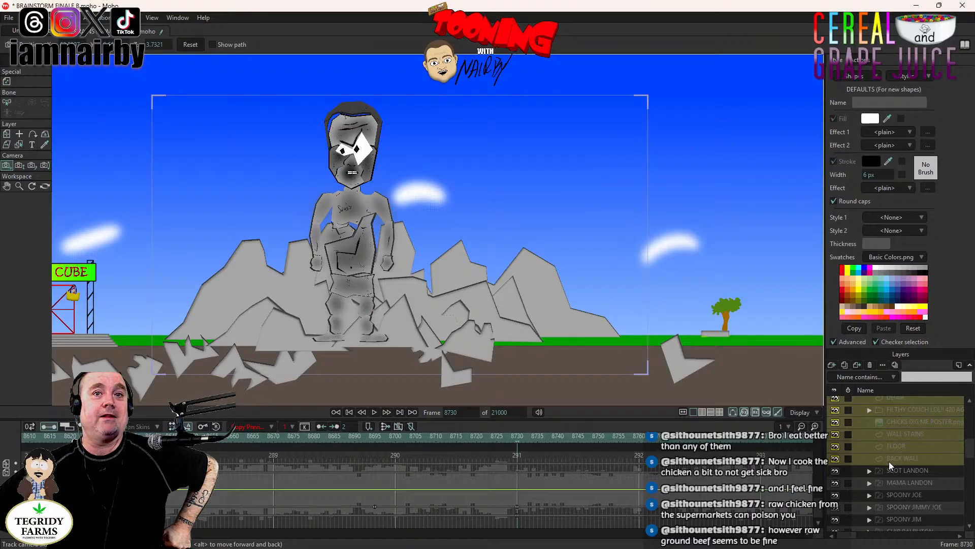
{"action": "scroll", "coordinate": [889, 461], "scroll_direction": "up", "scroll_amount": 4}
{"action": "scroll", "coordinate": [890, 456], "scroll_direction": "up", "scroll_amount": 3}
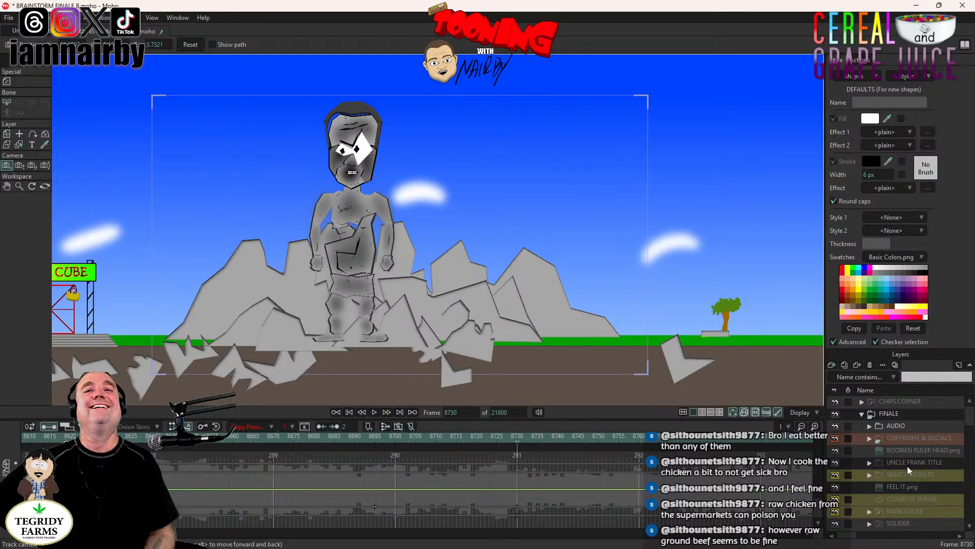
{"action": "left_click", "coordinate": [897, 414]}
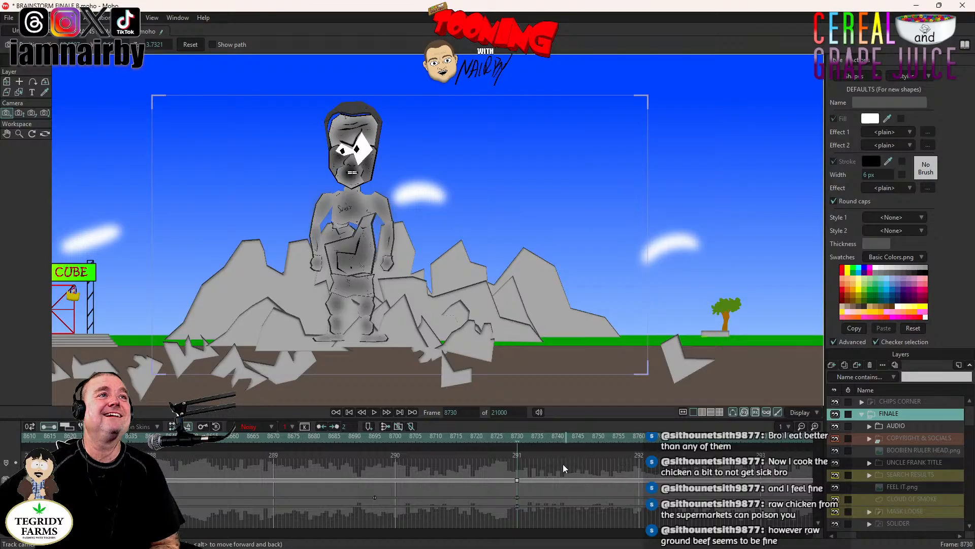
{"action": "left_click", "coordinate": [516, 480]}
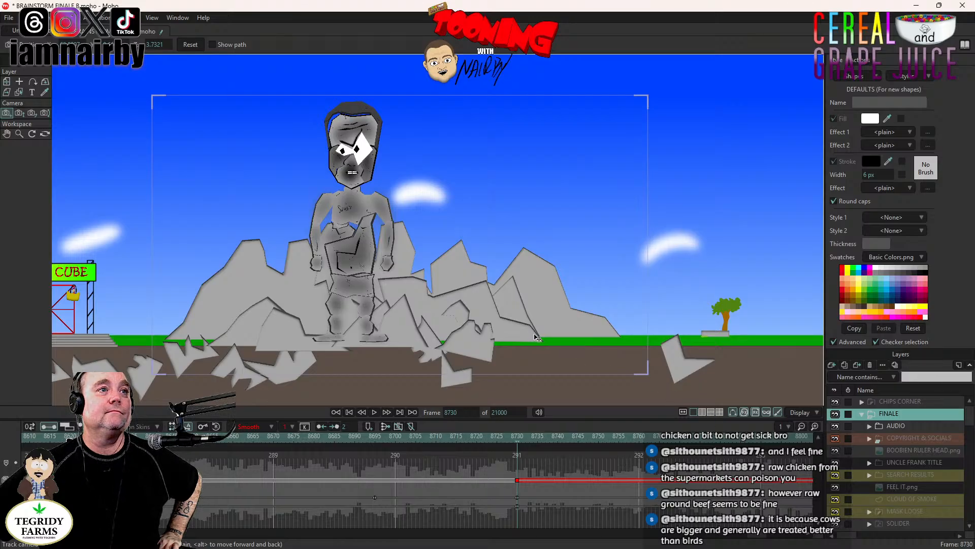
- Shift THRILLKOR's layer keyframe from frame 8730 to 8729, and move THRILLKOR left and down onto the dirt at frame 8730
{"action": "scroll", "coordinate": [894, 457], "scroll_direction": "down", "scroll_amount": 10}
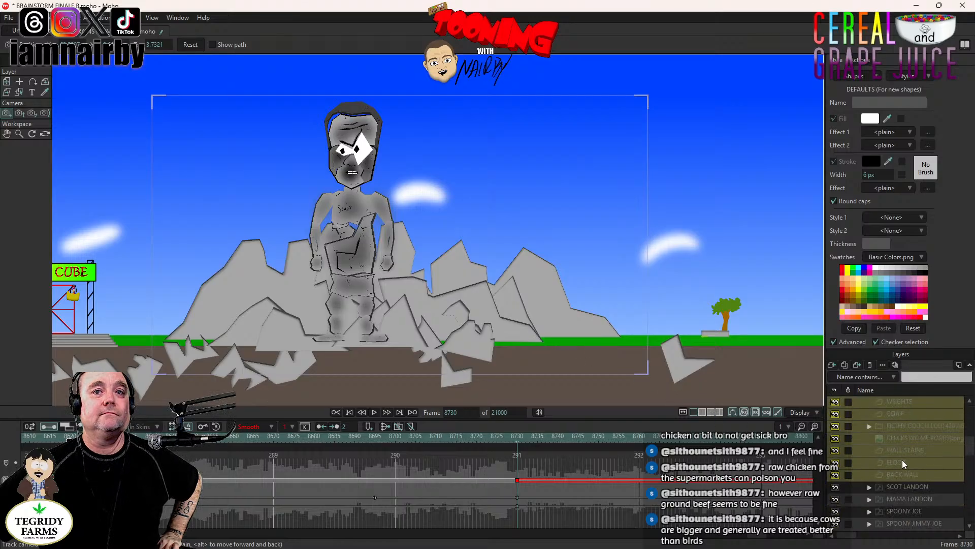
{"action": "scroll", "coordinate": [904, 461], "scroll_direction": "down", "scroll_amount": 5}
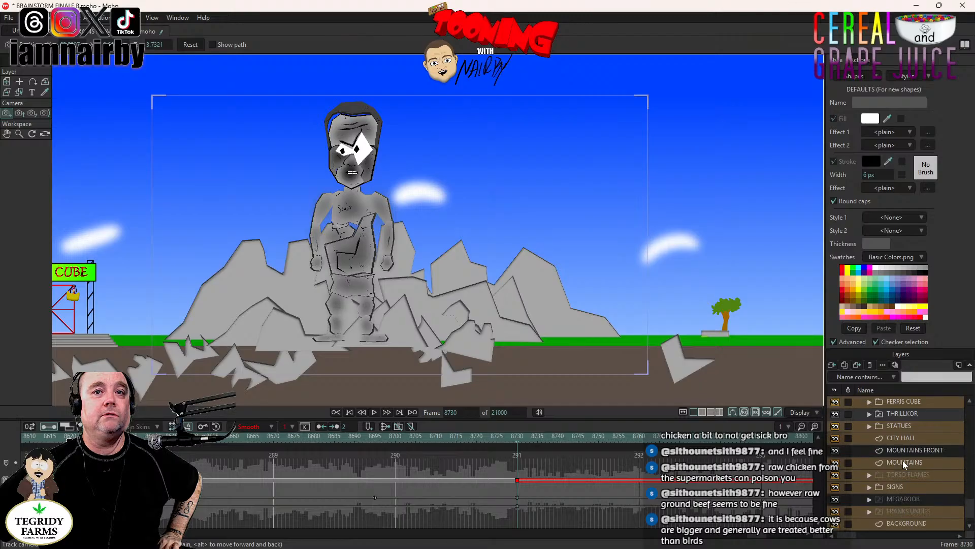
{"action": "left_click", "coordinate": [919, 489]}
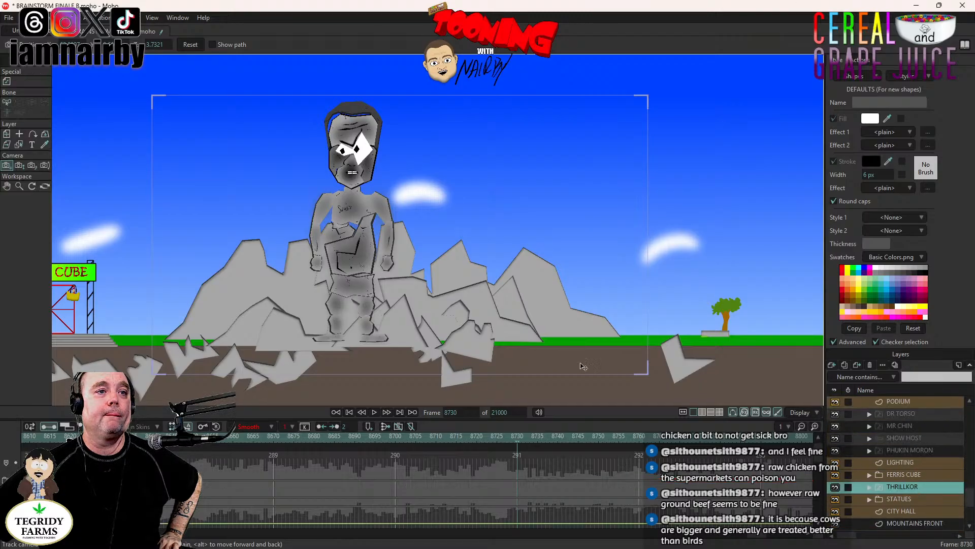
{"action": "left_click", "coordinate": [8, 134]}
{"action": "left_click_drag", "start_coordinate": [391, 337], "coordinate": [577, 231]}
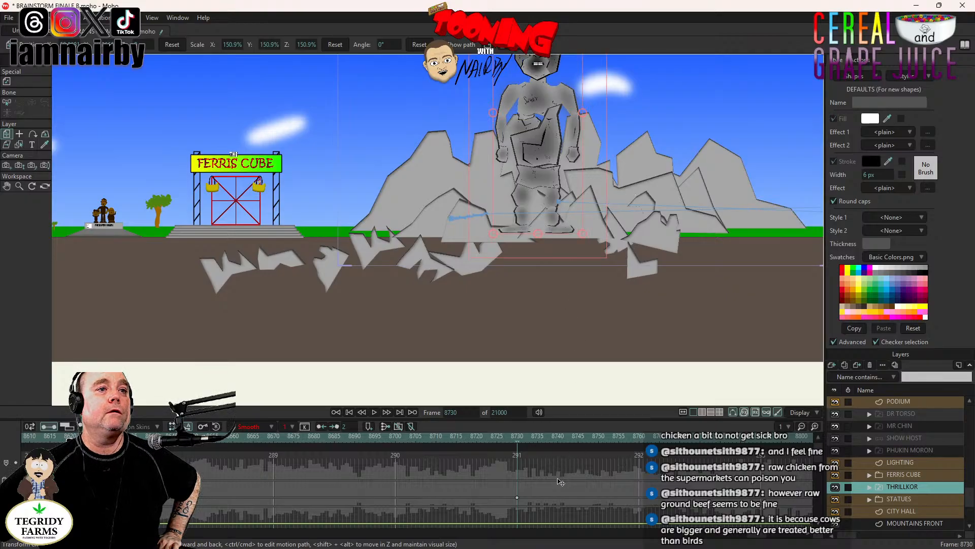
{"action": "left_click", "coordinate": [531, 493]}
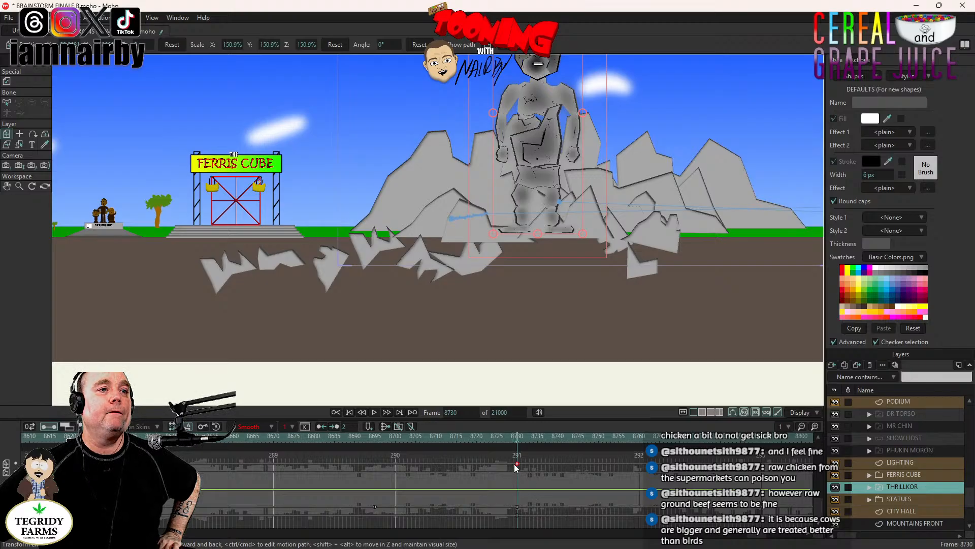
{"action": "left_click_drag", "start_coordinate": [518, 464], "coordinate": [513, 464]}
{"action": "left_click_drag", "start_coordinate": [588, 314], "coordinate": [552, 338]}
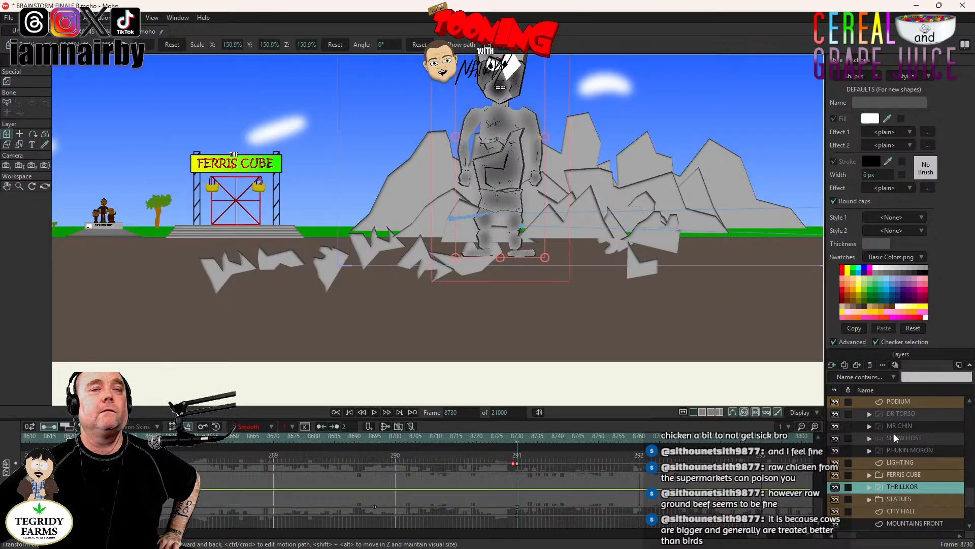
- On the MOUNTAINS FRONT layer at frame 8730, key the rock pieces between THRILLKOR's feet and the Ferris Cube in place
{"action": "left_click", "coordinate": [918, 523]}
{"action": "left_click", "coordinate": [19, 81]}
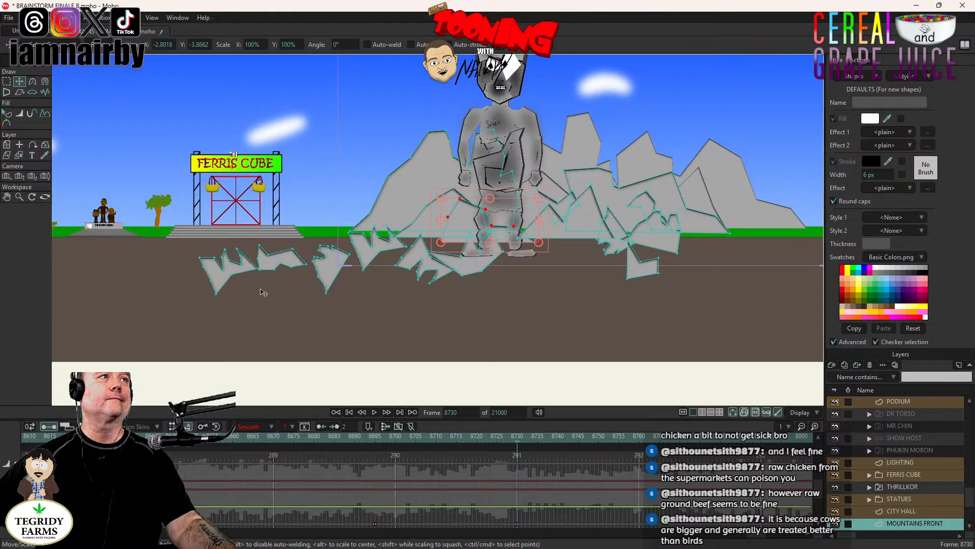
{"action": "left_click", "coordinate": [466, 266]}
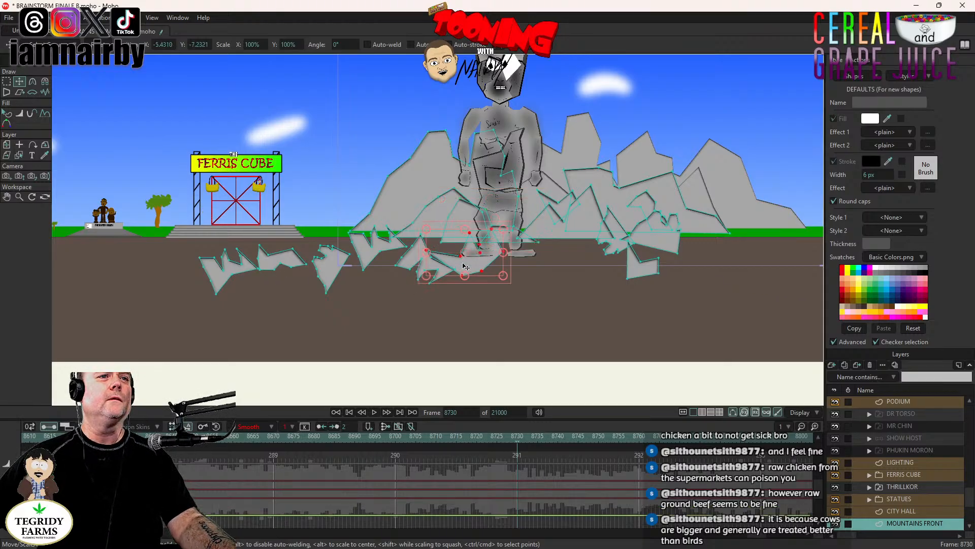
{"action": "left_click", "coordinate": [507, 268]}
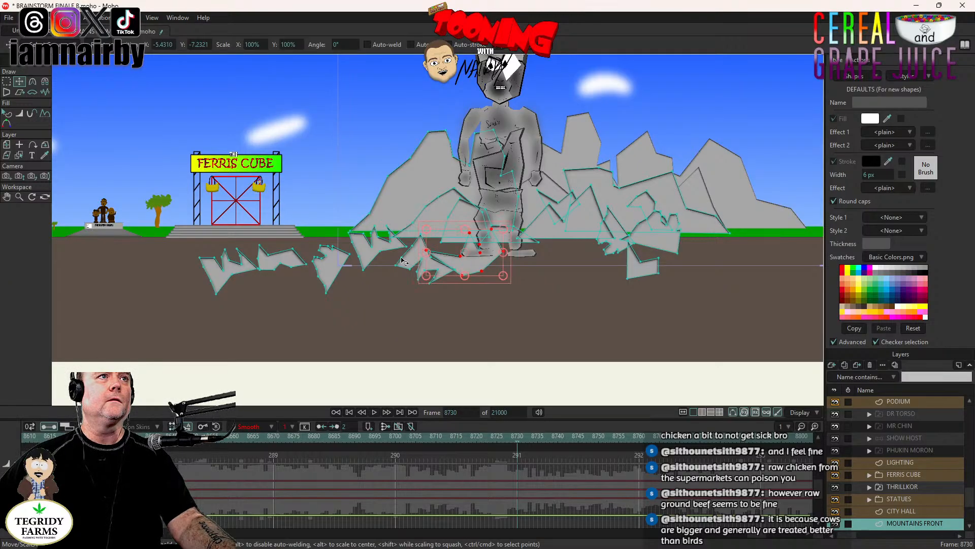
{"action": "left_click_drag", "start_coordinate": [408, 263], "coordinate": [398, 272]}
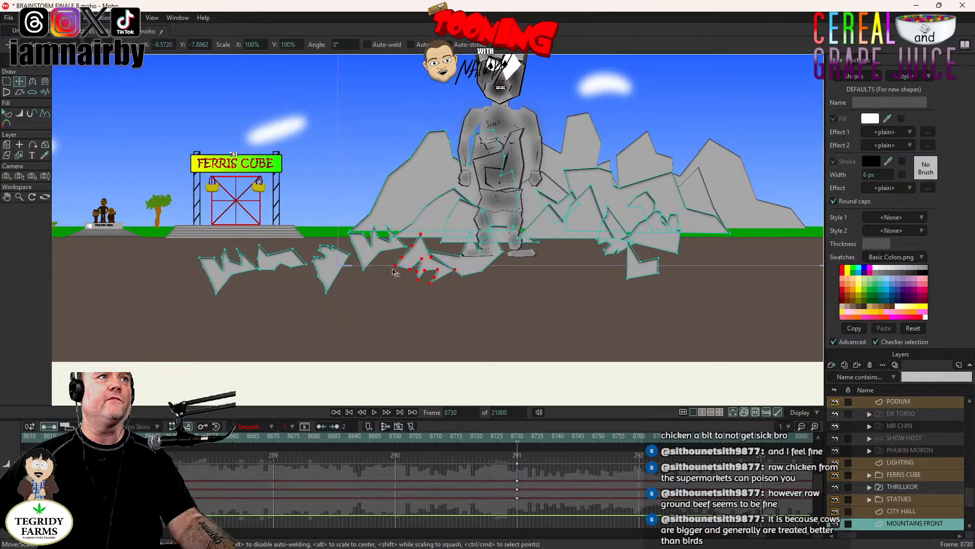
{"action": "left_click", "coordinate": [370, 251]}
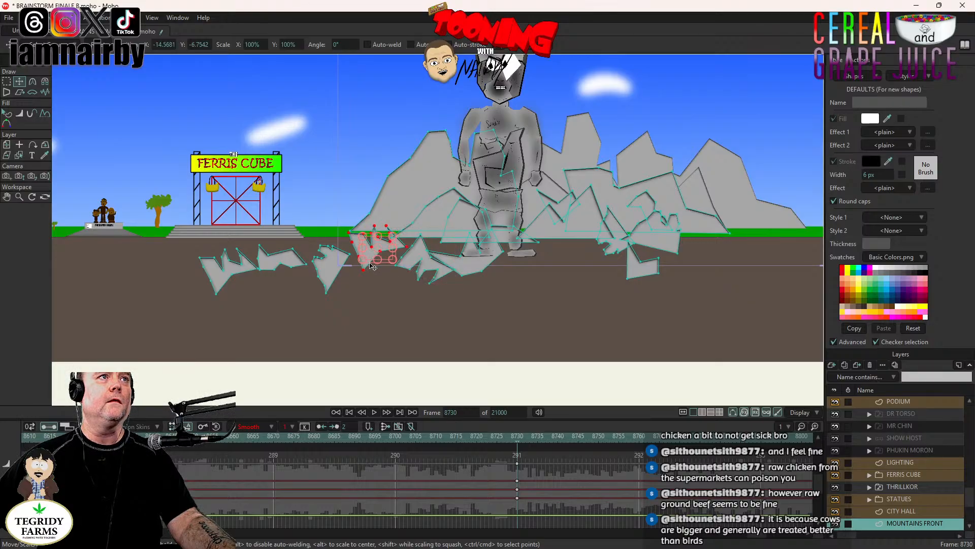
{"action": "scroll", "coordinate": [370, 263], "scroll_direction": "up", "scroll_amount": 4}
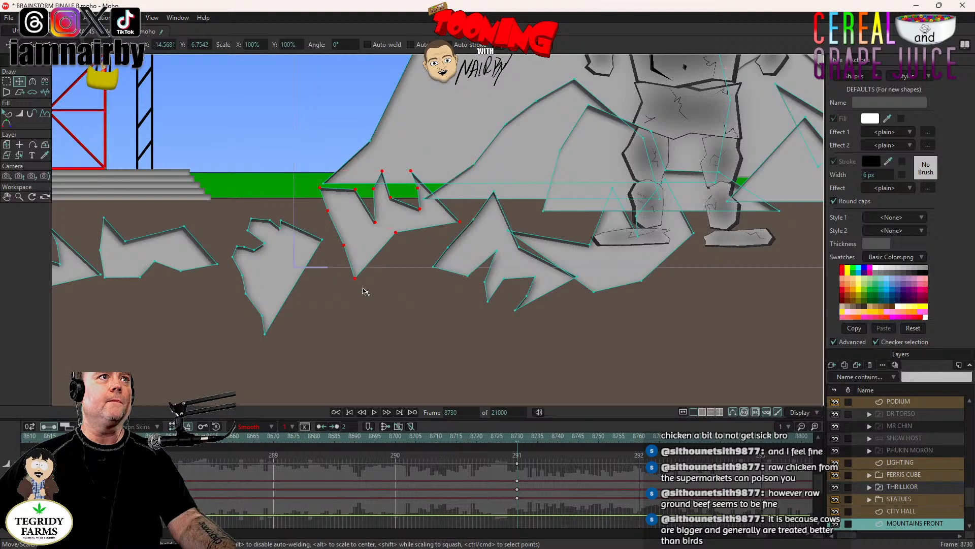
{"action": "left_click", "coordinate": [283, 288]}
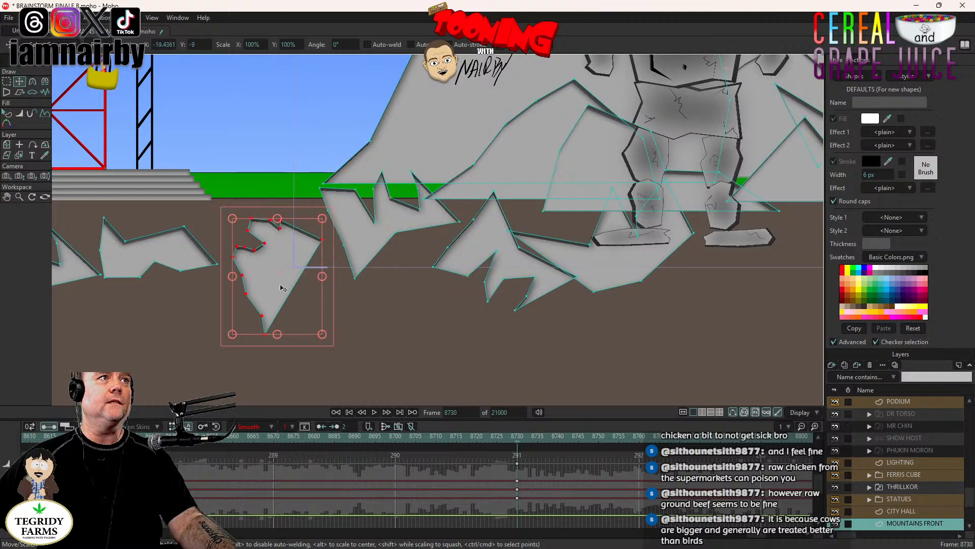
{"action": "key", "text": "ctrl+c"}
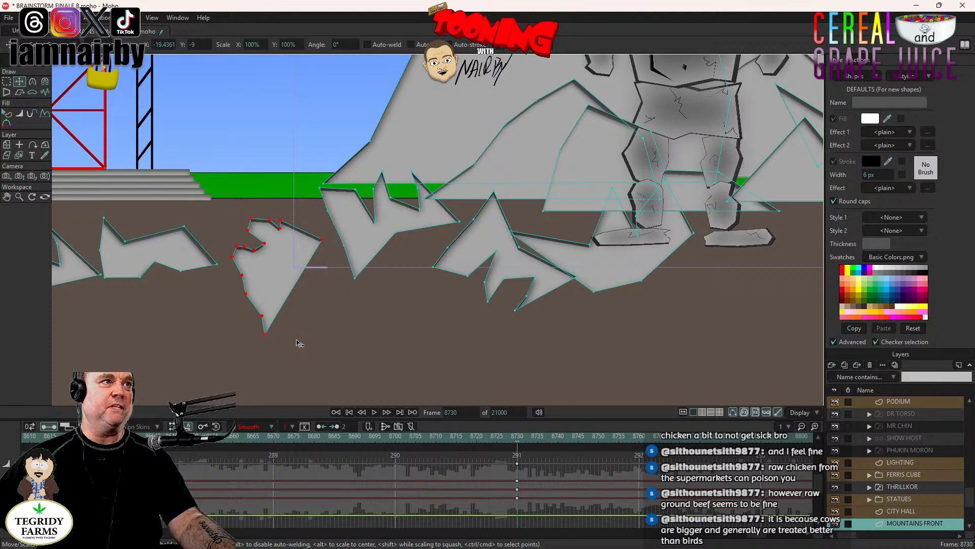
- Key the two loose rocks below the Ferris Cube in place at frame 8730
{"action": "scroll", "coordinate": [624, 228], "scroll_direction": "down", "scroll_amount": 15}
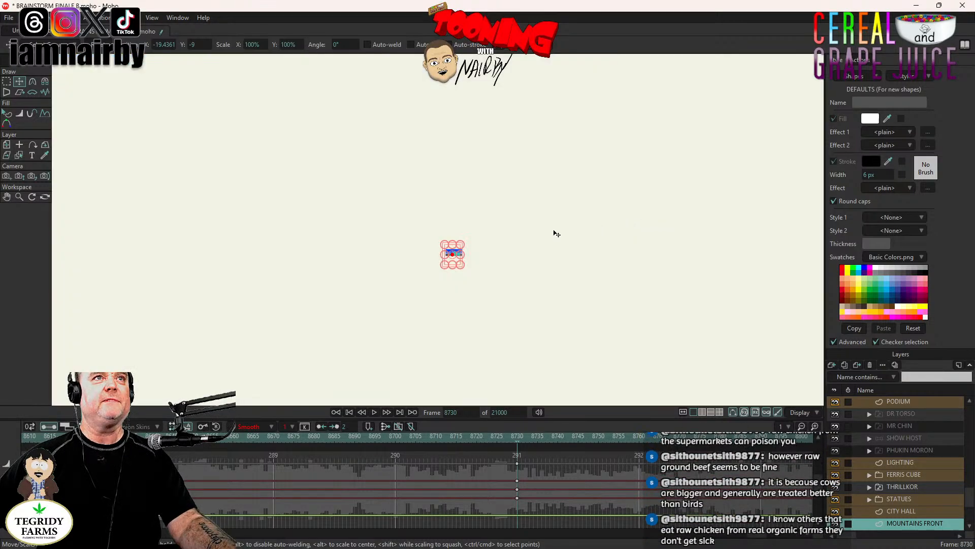
{"action": "scroll", "coordinate": [406, 287], "scroll_direction": "up", "scroll_amount": 10}
{"action": "scroll", "coordinate": [552, 243], "scroll_direction": "up", "scroll_amount": 6}
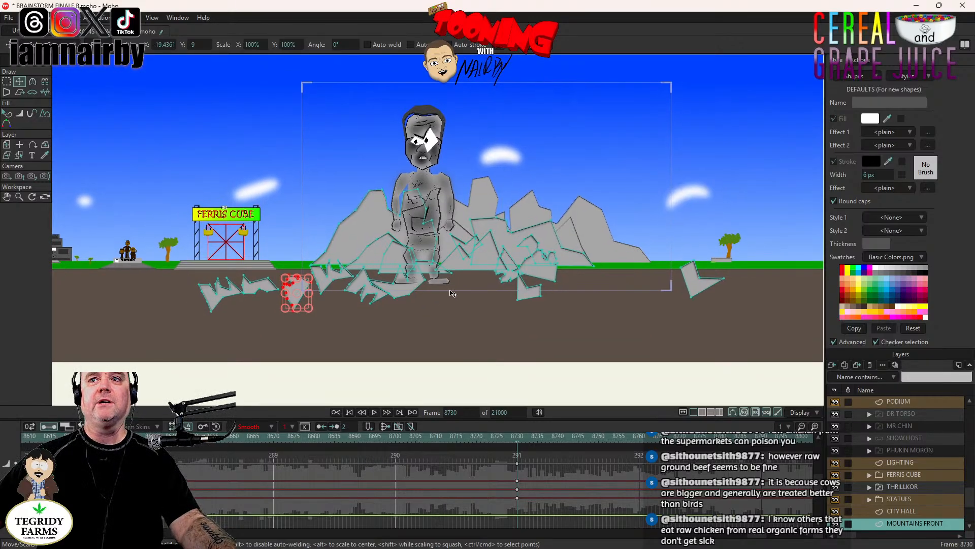
{"action": "scroll", "coordinate": [428, 304], "scroll_direction": "up", "scroll_amount": 3}
{"action": "left_click_drag", "start_coordinate": [362, 304], "coordinate": [612, 314]}
{"action": "scroll", "coordinate": [544, 304], "scroll_direction": "up", "scroll_amount": 2}
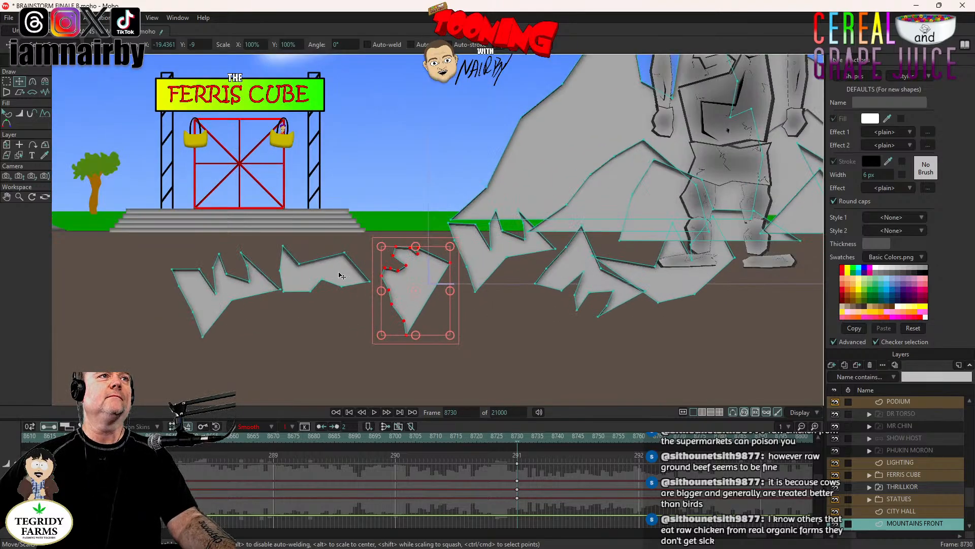
{"action": "left_click", "coordinate": [339, 276]}
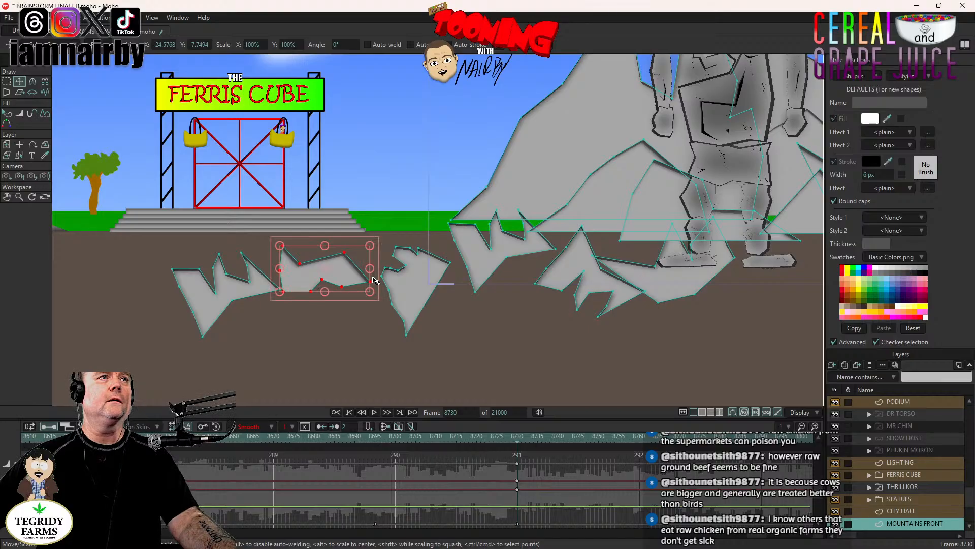
{"action": "left_click", "coordinate": [243, 289]}
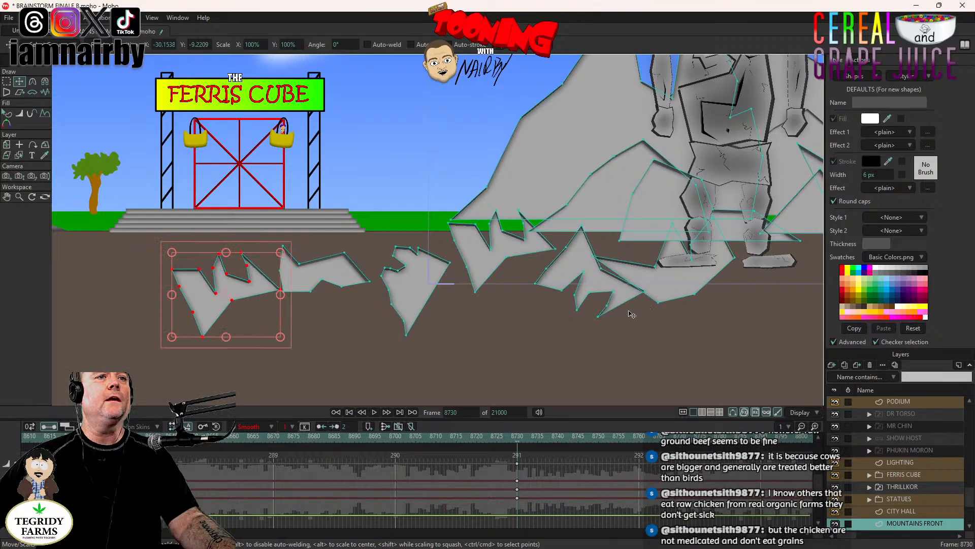
- Shift the MOUNTAINS FRONT rock keyframes from frame 8730 to 8729
{"action": "scroll", "coordinate": [565, 330], "scroll_direction": "down", "scroll_amount": 3}
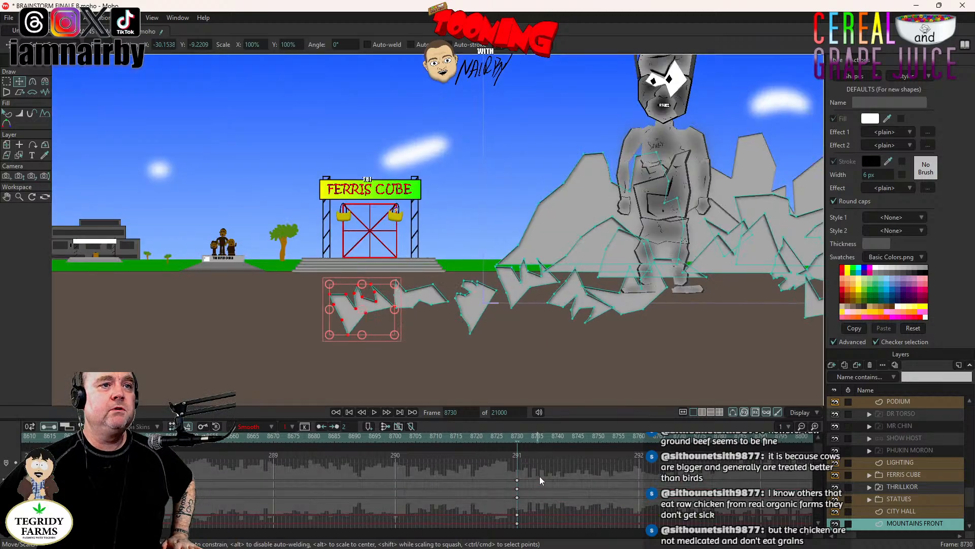
{"action": "left_click_drag", "start_coordinate": [528, 464], "coordinate": [514, 517]}
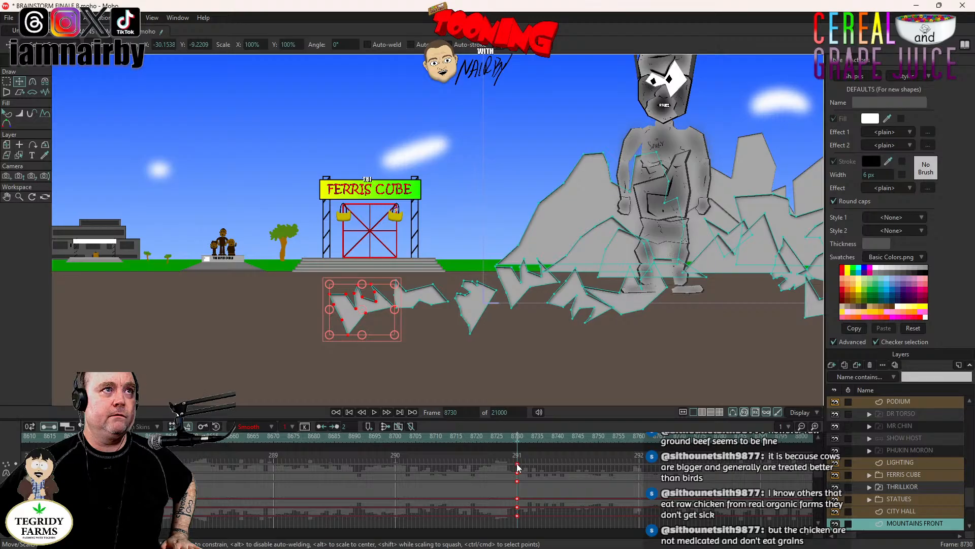
{"action": "left_click_drag", "start_coordinate": [519, 466], "coordinate": [515, 466]}
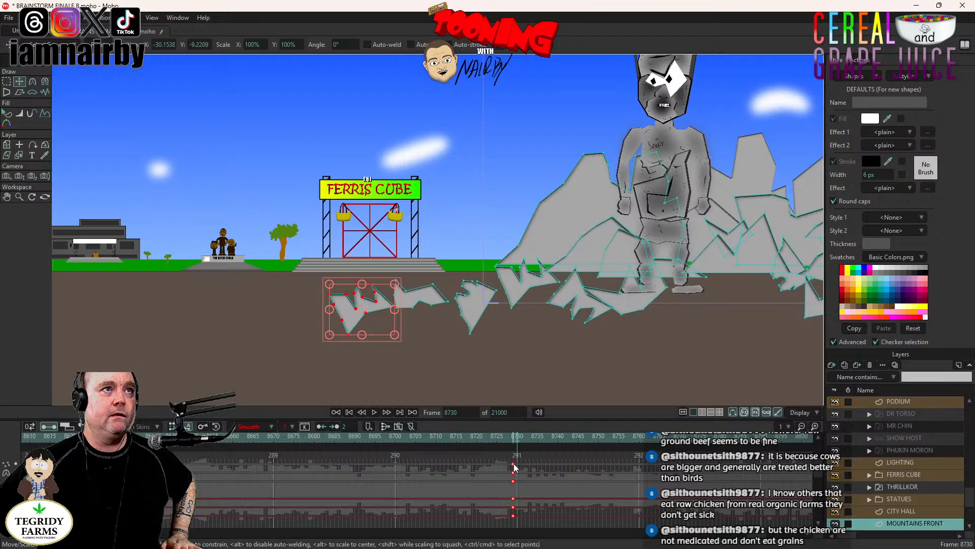
- At frame 8730, move the two rocks by THRILLKOR's feet up against the mountain base, one behind his legs and one beside them
{"action": "scroll", "coordinate": [400, 305], "scroll_direction": "up", "scroll_amount": 4}
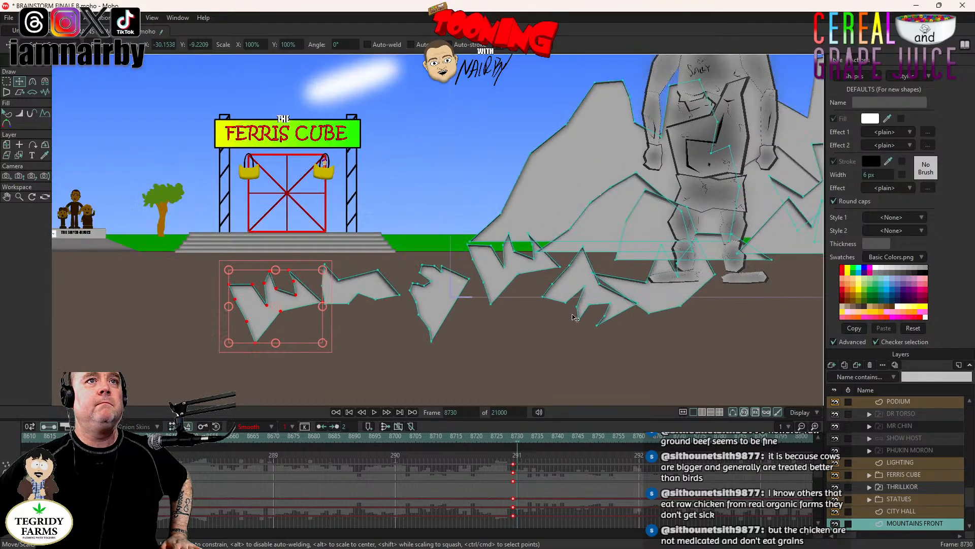
{"action": "left_click", "coordinate": [399, 311]}
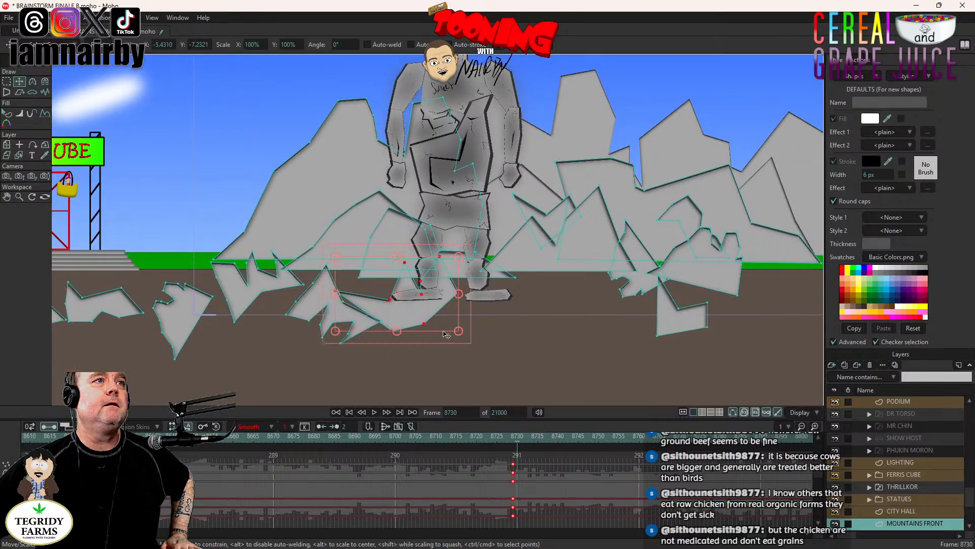
{"action": "left_click_drag", "start_coordinate": [543, 378], "coordinate": [576, 337]}
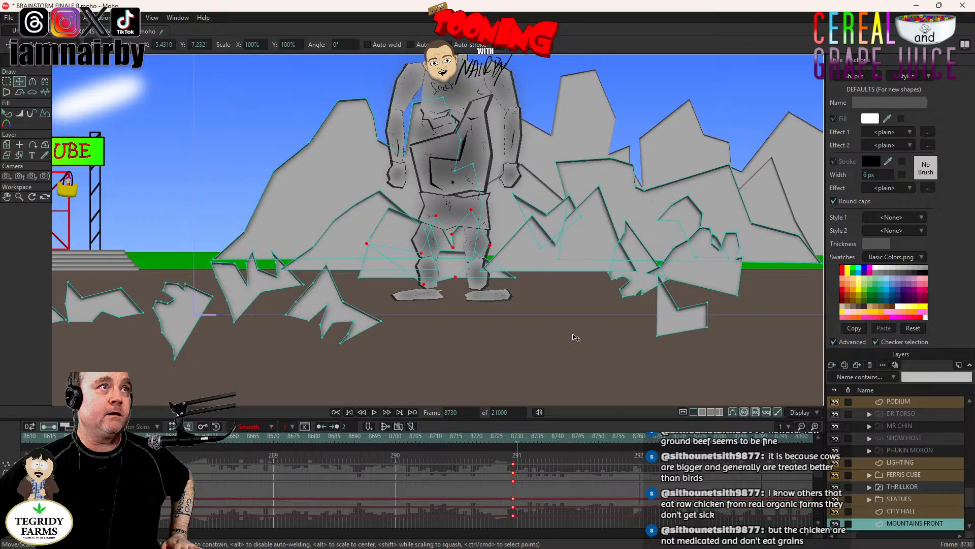
{"action": "left_click", "coordinate": [346, 313]}
{"action": "left_click_drag", "start_coordinate": [470, 386], "coordinate": [486, 328]}
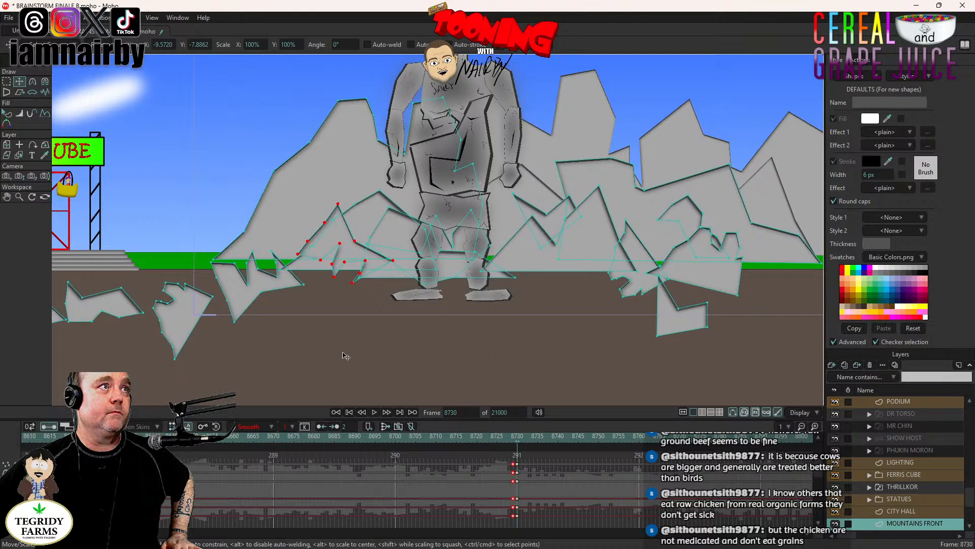
- Move the next rock up onto the mountains' left base and the jagged one beside it across to their right base
{"action": "left_click", "coordinate": [257, 289]}
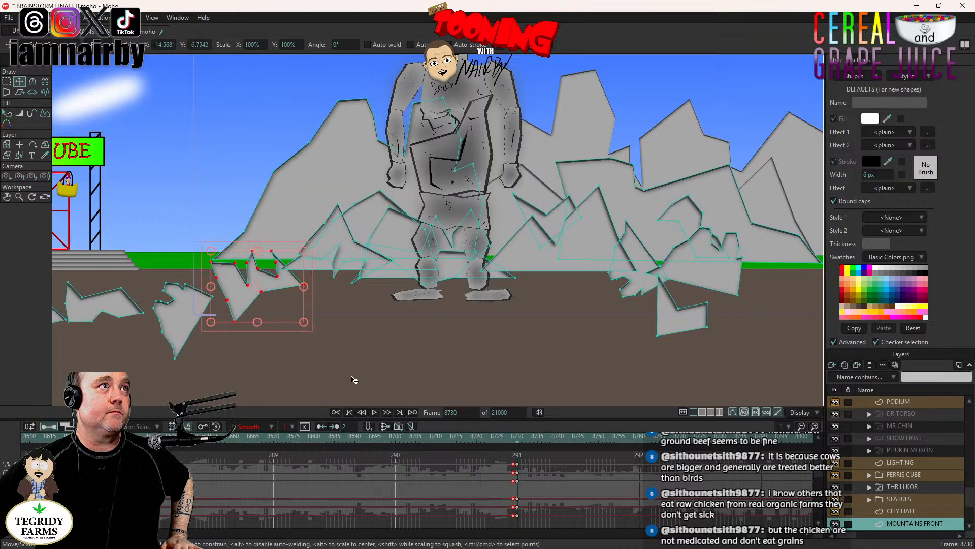
{"action": "left_click_drag", "start_coordinate": [355, 380], "coordinate": [359, 343]}
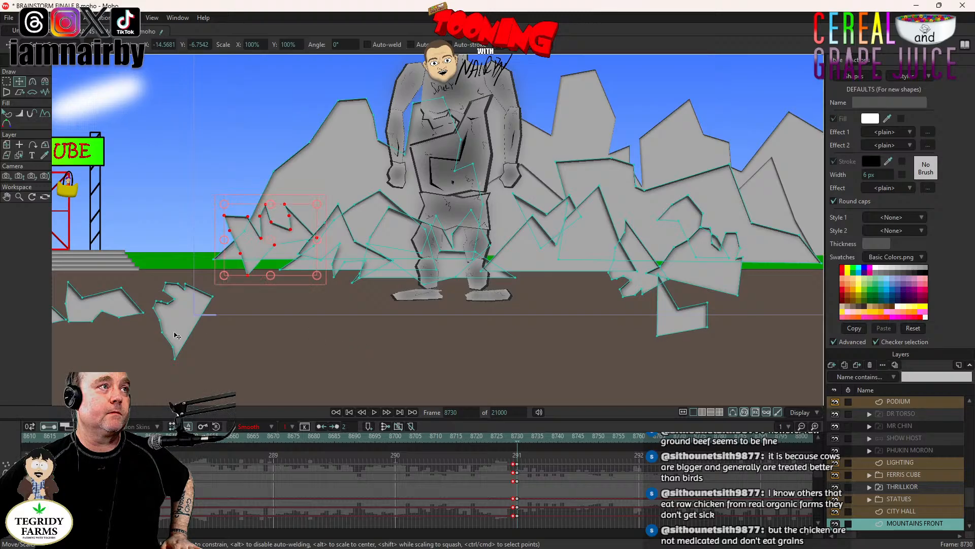
{"action": "left_click", "coordinate": [187, 324]}
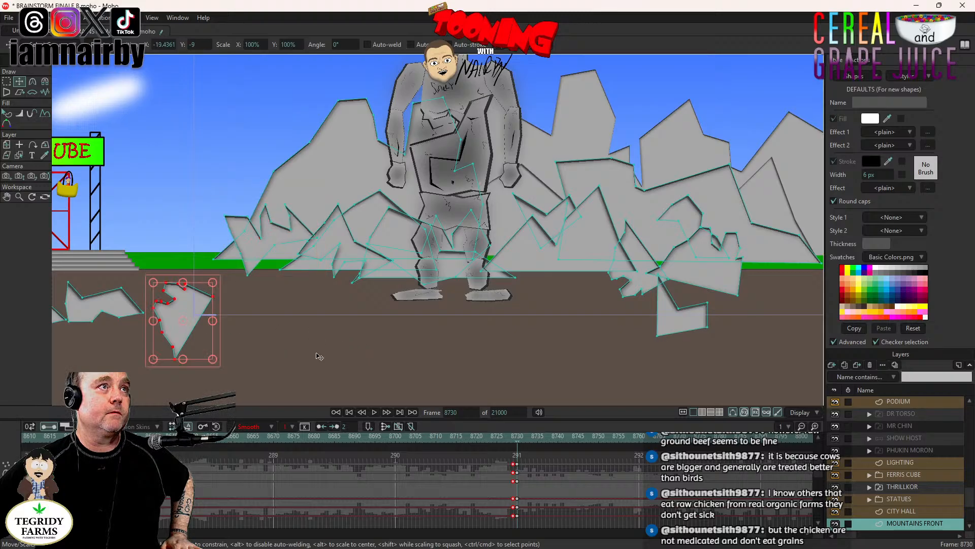
{"action": "left_click_drag", "start_coordinate": [317, 356], "coordinate": [816, 319]}
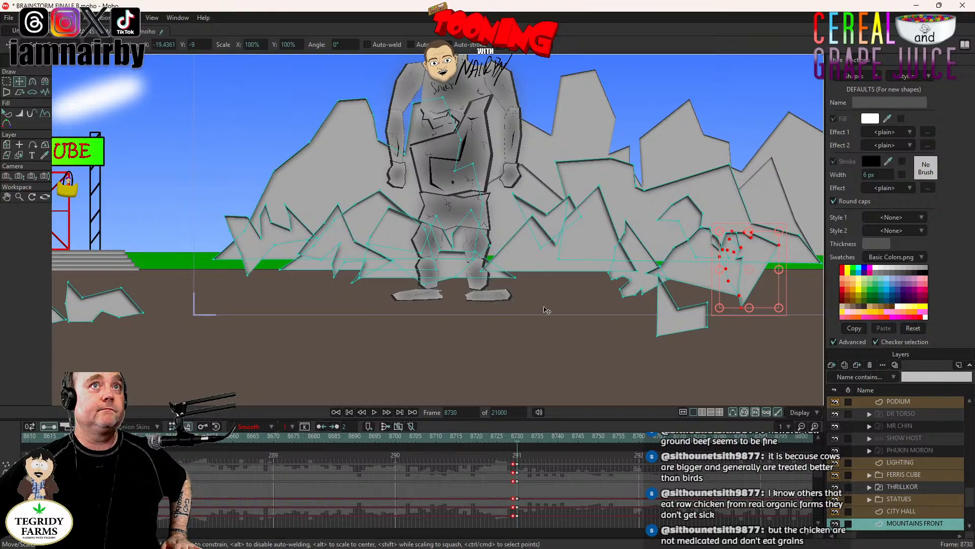
- Compare frames 8729 and 8730 to check the rock rearrangement around THRILLKOR, and save the project
{"action": "left_click", "coordinate": [907, 403]}
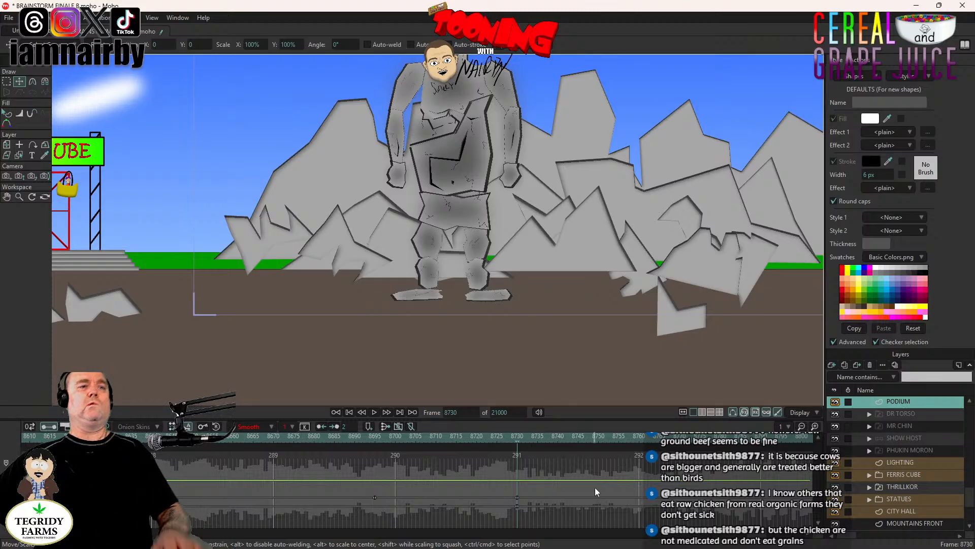
{"action": "key", "text": "Left"}
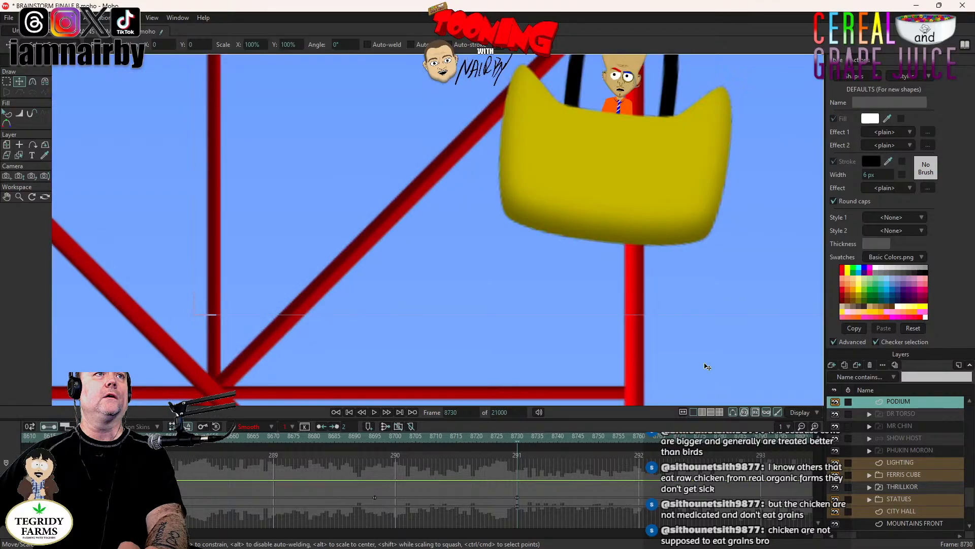
{"action": "scroll", "coordinate": [693, 343], "scroll_direction": "down", "scroll_amount": 8}
{"action": "scroll", "coordinate": [686, 309], "scroll_direction": "down", "scroll_amount": 10}
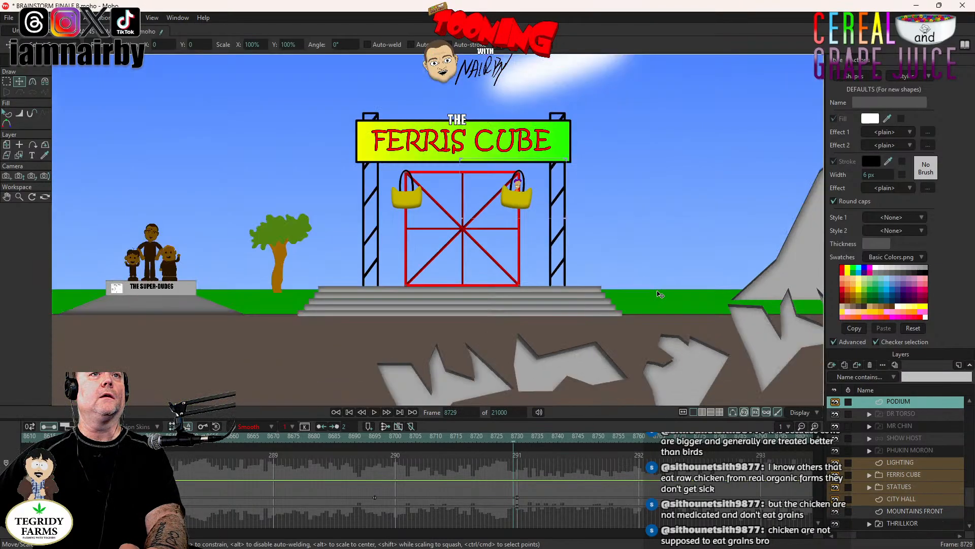
{"action": "scroll", "coordinate": [632, 266], "scroll_direction": "down", "scroll_amount": 6}
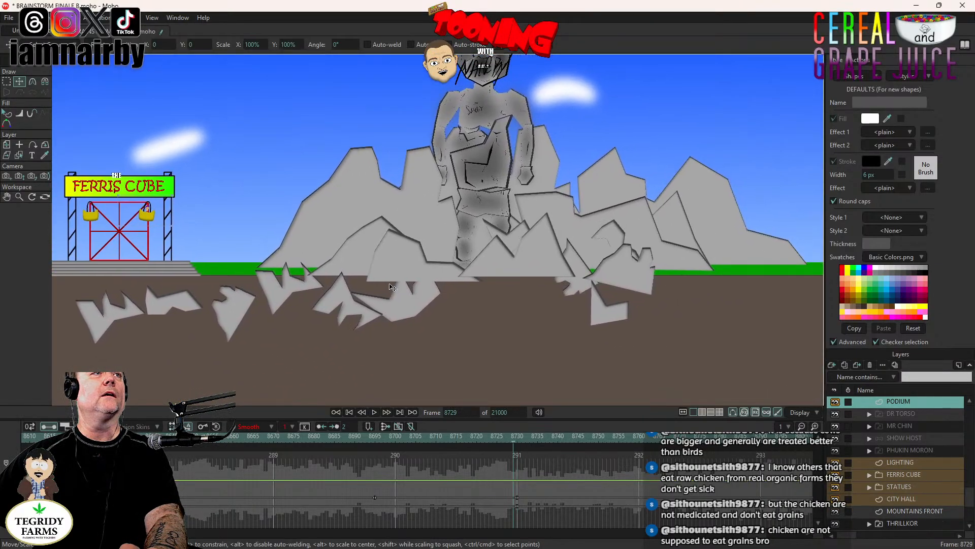
{"action": "scroll", "coordinate": [430, 315], "scroll_direction": "down", "scroll_amount": 5}
{"action": "key", "text": "Right"}
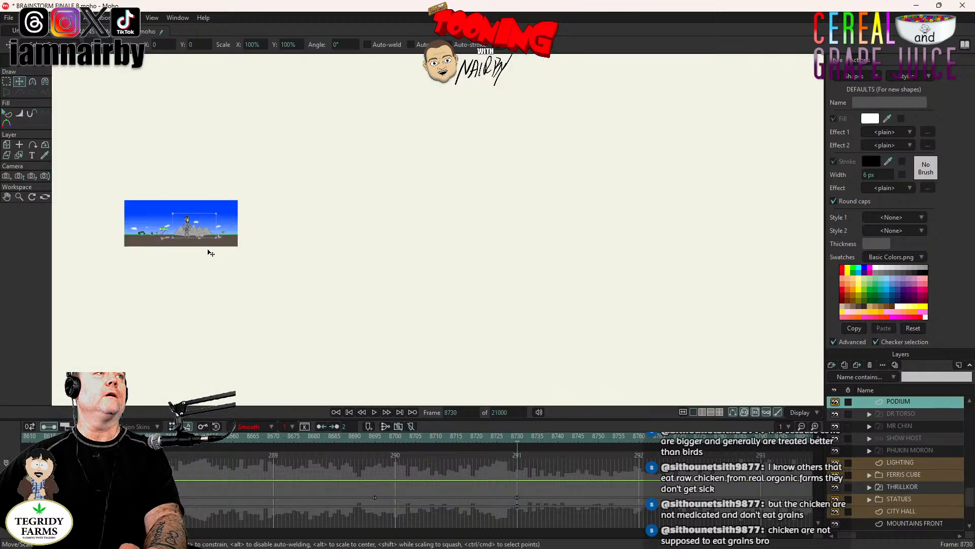
{"action": "scroll", "coordinate": [208, 251], "scroll_direction": "up", "scroll_amount": 5}
{"action": "left_click_drag", "start_coordinate": [180, 183], "coordinate": [637, 251]}
{"action": "scroll", "coordinate": [639, 253], "scroll_direction": "up", "scroll_amount": 5}
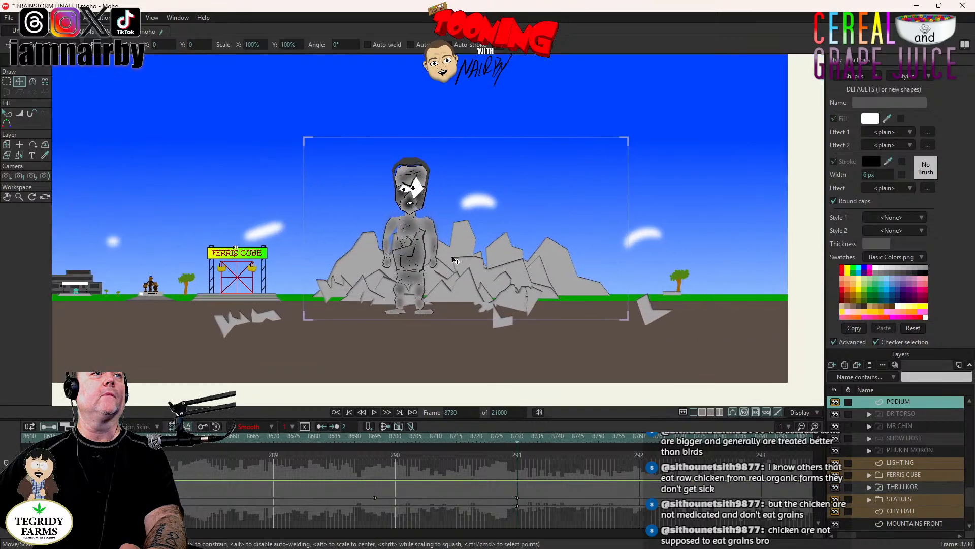
{"action": "key", "text": "Left"}
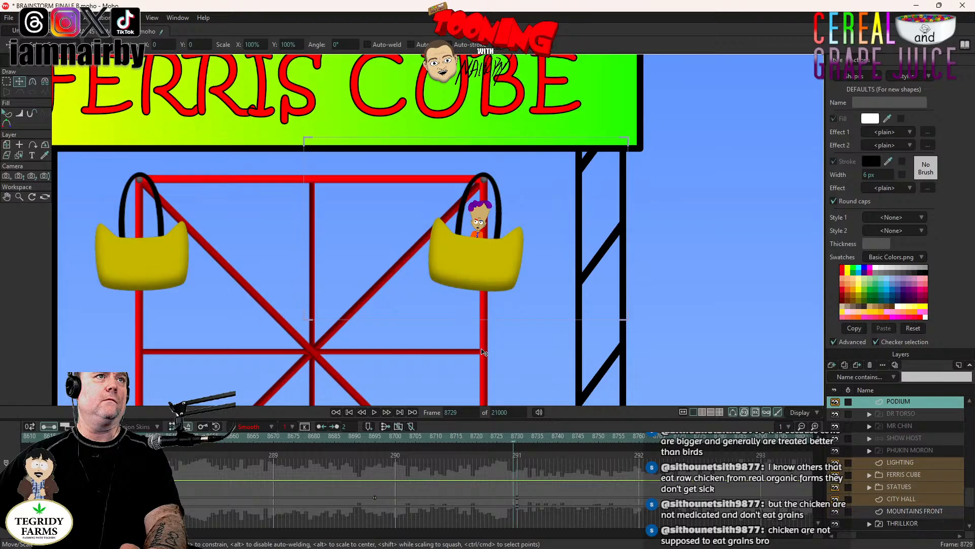
{"action": "left_click_drag", "start_coordinate": [483, 350], "coordinate": [437, 111]}
{"action": "left_click_drag", "start_coordinate": [548, 290], "coordinate": [413, 87]}
{"action": "left_click_drag", "start_coordinate": [737, 257], "coordinate": [318, 246]}
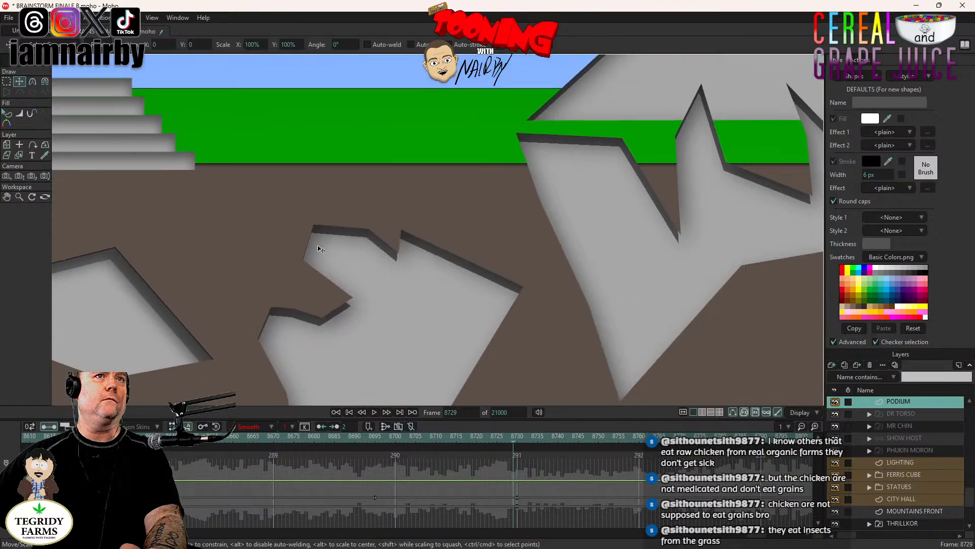
{"action": "left_click_drag", "start_coordinate": [655, 254], "coordinate": [471, 246]}
{"action": "scroll", "coordinate": [471, 245], "scroll_direction": "up", "scroll_amount": 5}
{"action": "key", "text": "Right"}
{"action": "scroll", "coordinate": [487, 266], "scroll_direction": "down", "scroll_amount": 5}
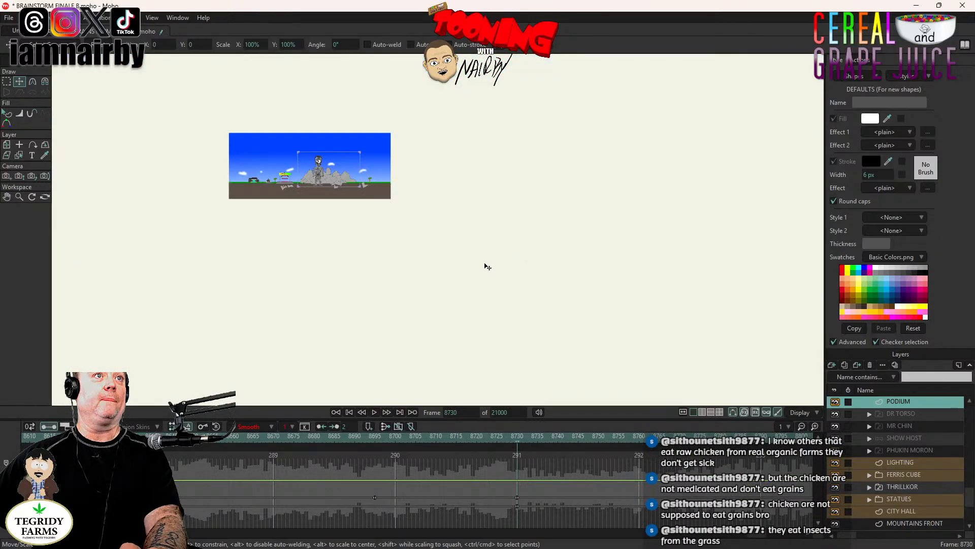
{"action": "scroll", "coordinate": [331, 191], "scroll_direction": "up", "scroll_amount": 4}
{"action": "scroll", "coordinate": [331, 190], "scroll_direction": "up", "scroll_amount": 5}
{"action": "left_click_drag", "start_coordinate": [338, 163], "coordinate": [533, 244]}
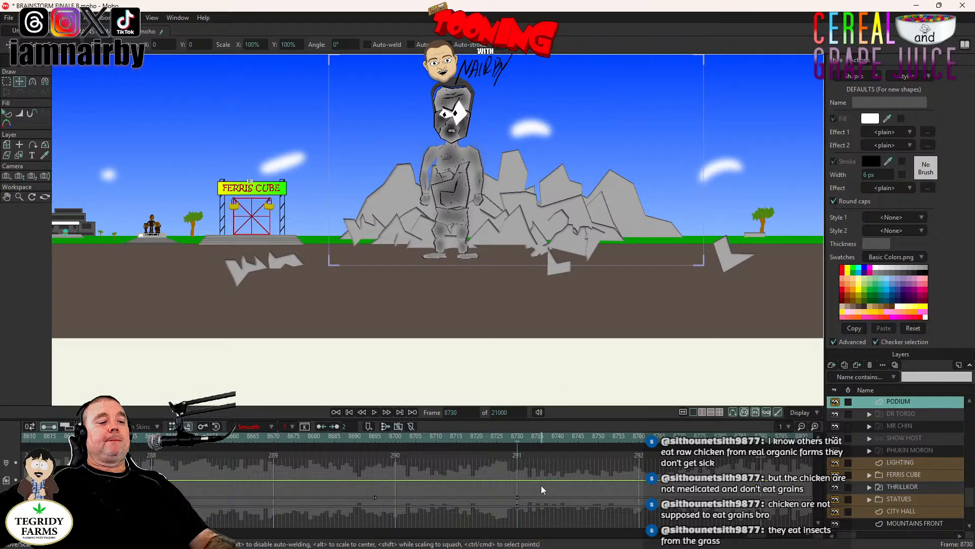
{"action": "key", "text": "ctrl+s"}
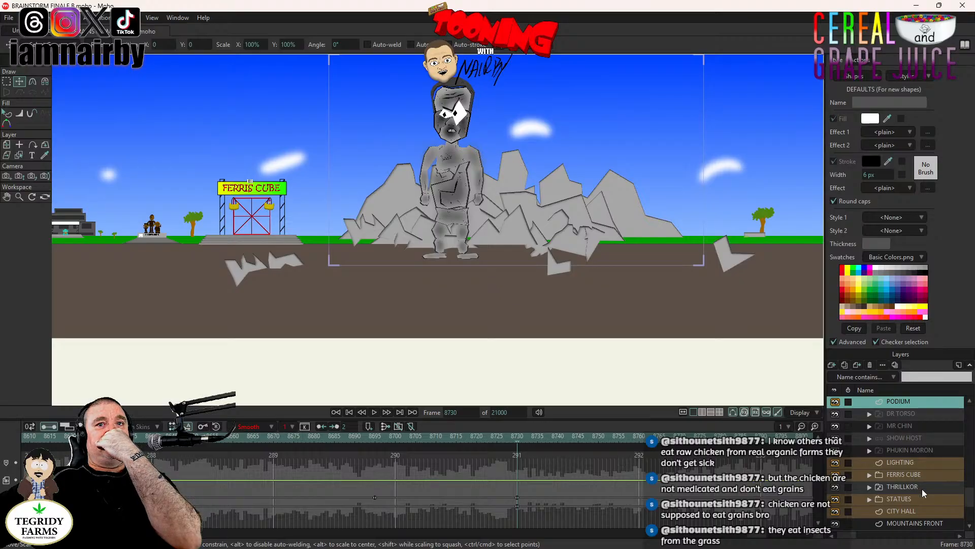
- Switch THRILLKOR to the THRILLKOR LFT view at frame 8730 and get the layer ready for transforming
{"action": "right_click", "coordinate": [907, 488]}
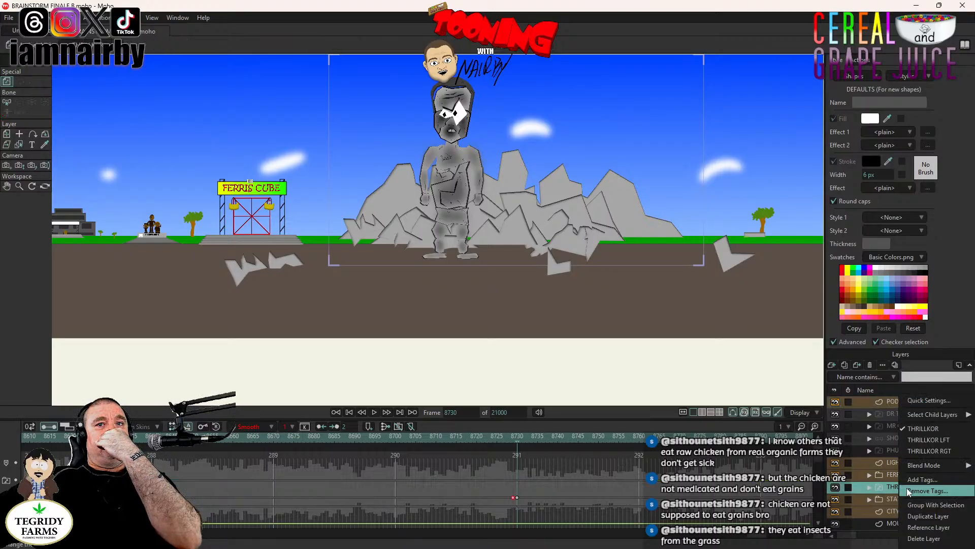
{"action": "left_click", "coordinate": [928, 439]}
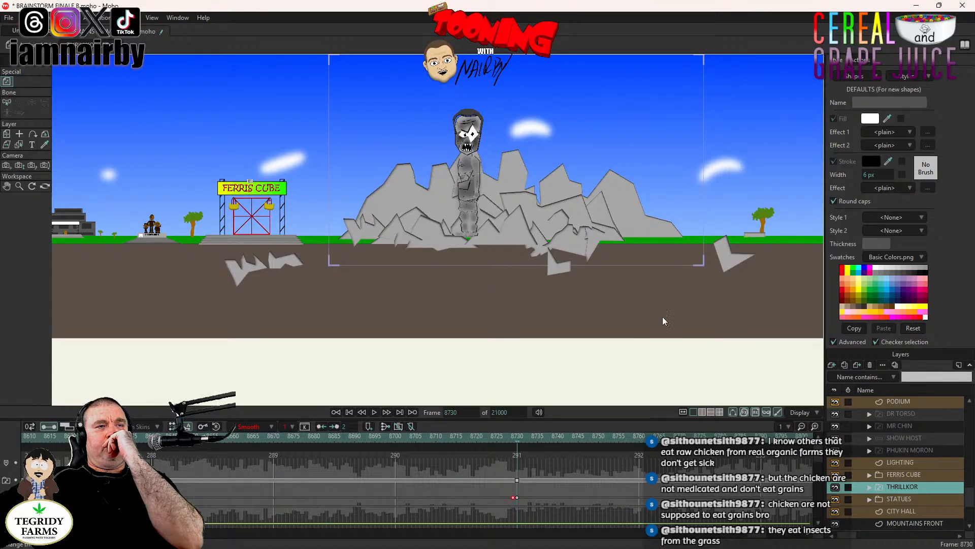
{"action": "left_click", "coordinate": [517, 480]}
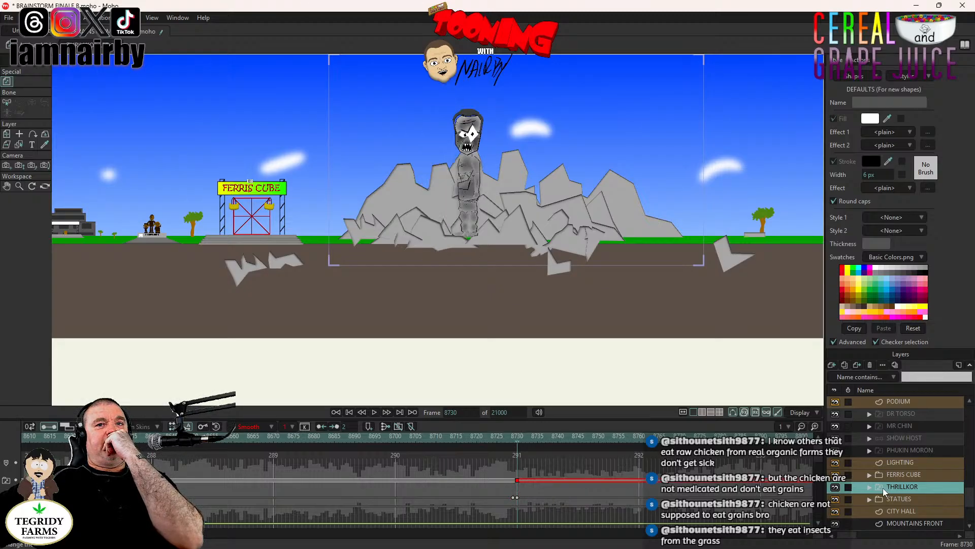
{"action": "left_click", "coordinate": [6, 133]}
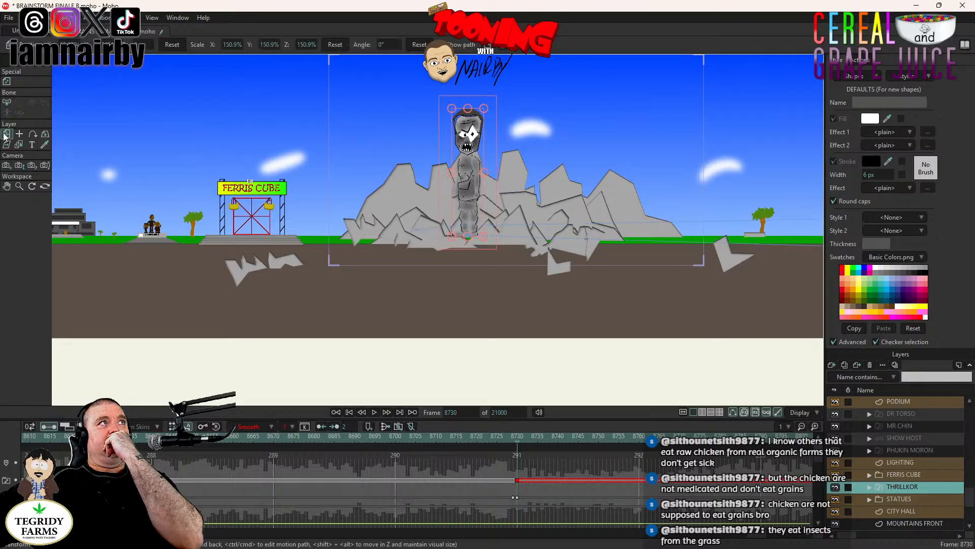
{"action": "double_click", "coordinate": [907, 488]}
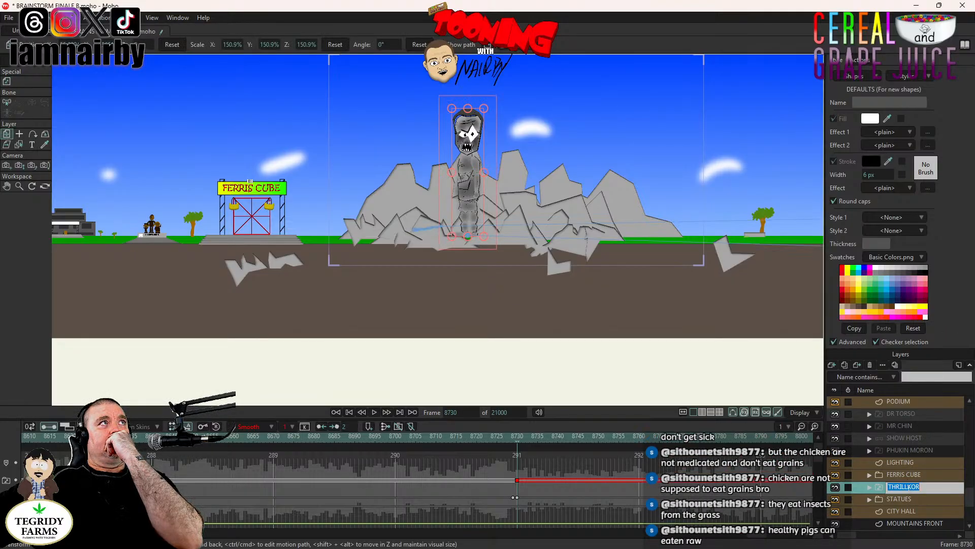
{"action": "left_click", "coordinate": [909, 470]}
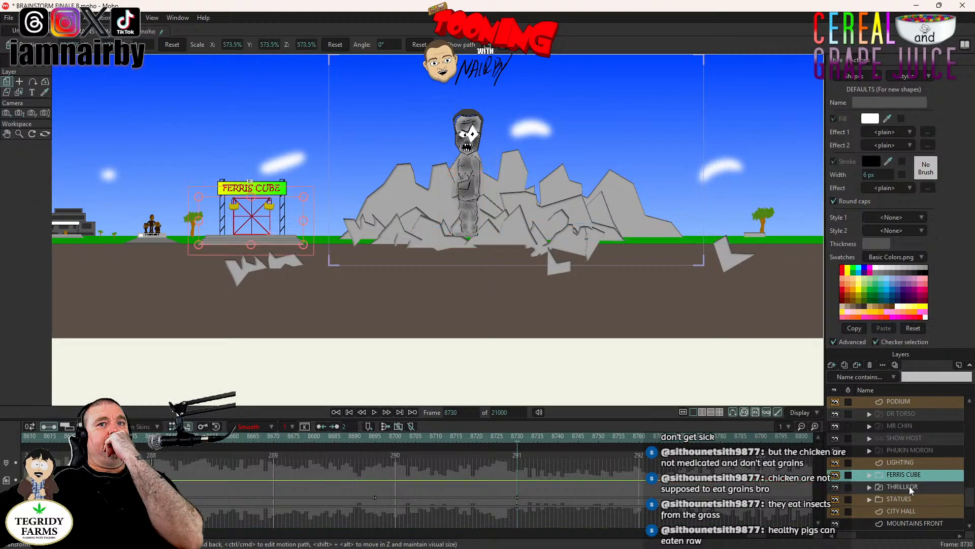
{"action": "left_click", "coordinate": [910, 486]}
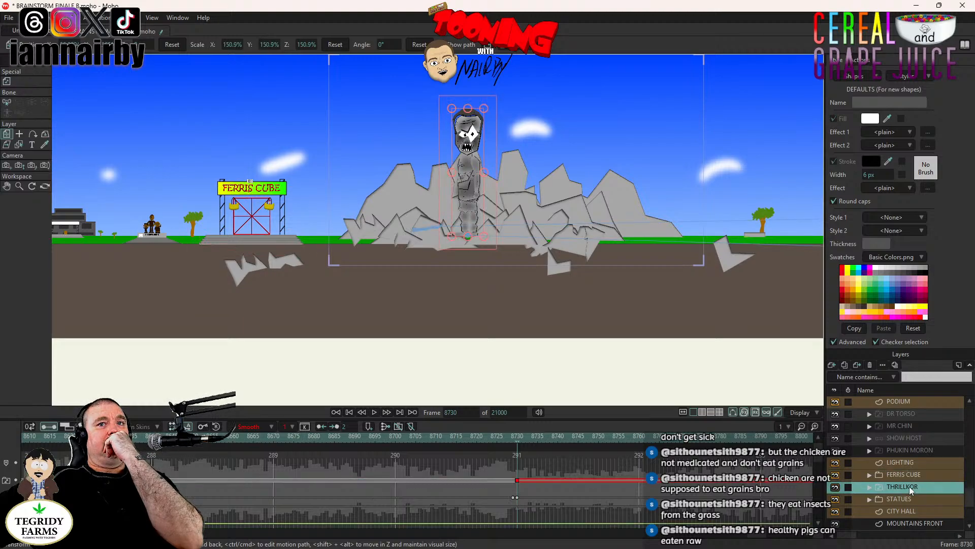
- Expand the THRILLKOR layer, collapse its front-view group, and compare the front figure's size and position with THRILLKOR LFT
{"action": "left_click", "coordinate": [870, 488]}
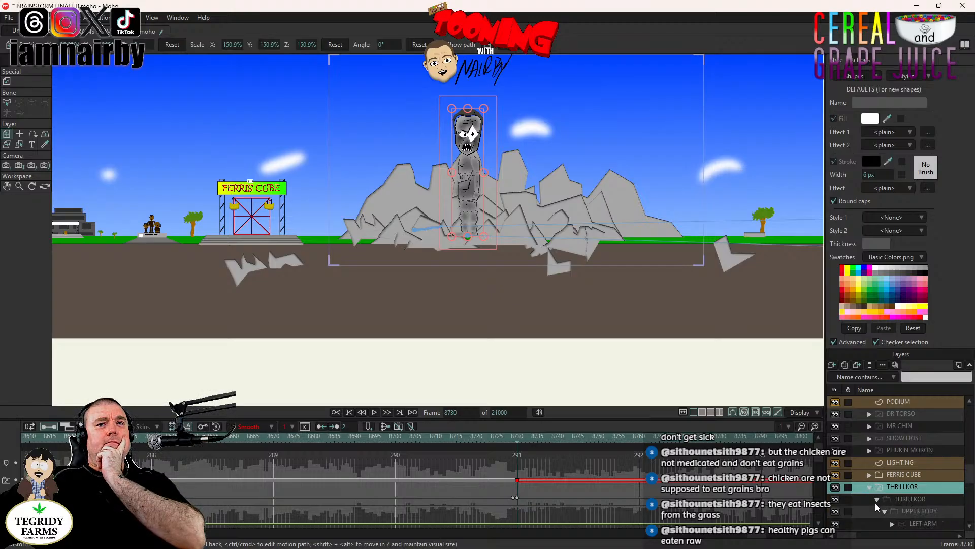
{"action": "left_click", "coordinate": [877, 499]}
{"action": "left_click", "coordinate": [913, 500]}
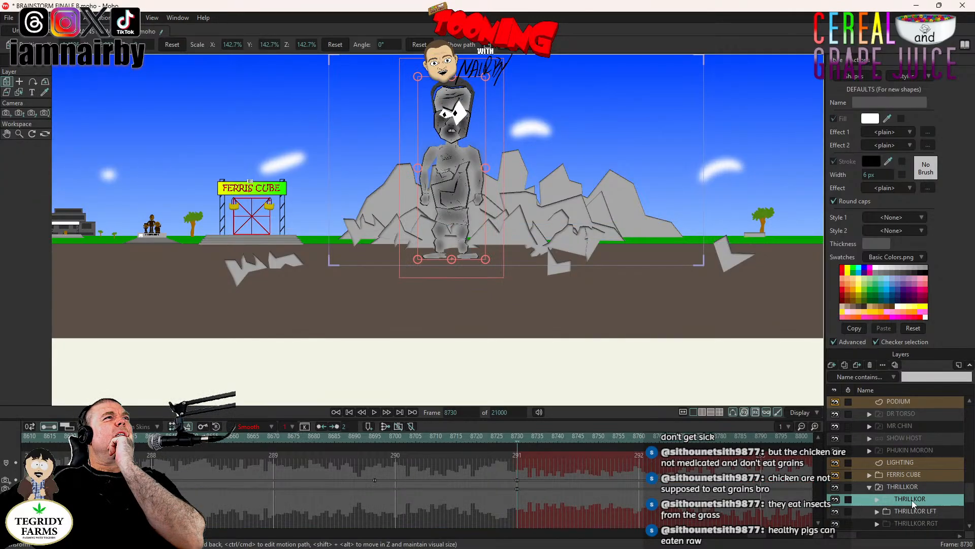
{"action": "left_click", "coordinate": [916, 508]}
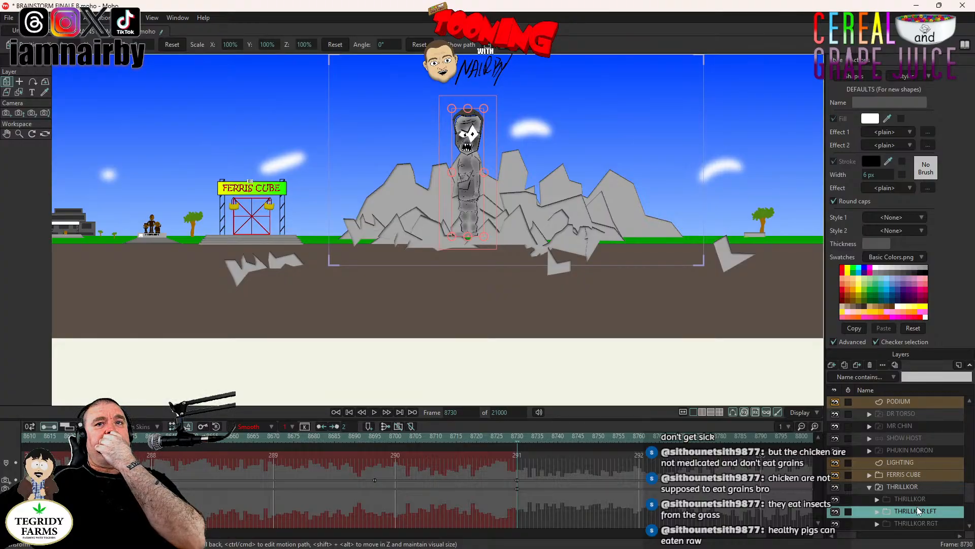
{"action": "left_click", "coordinate": [916, 498]}
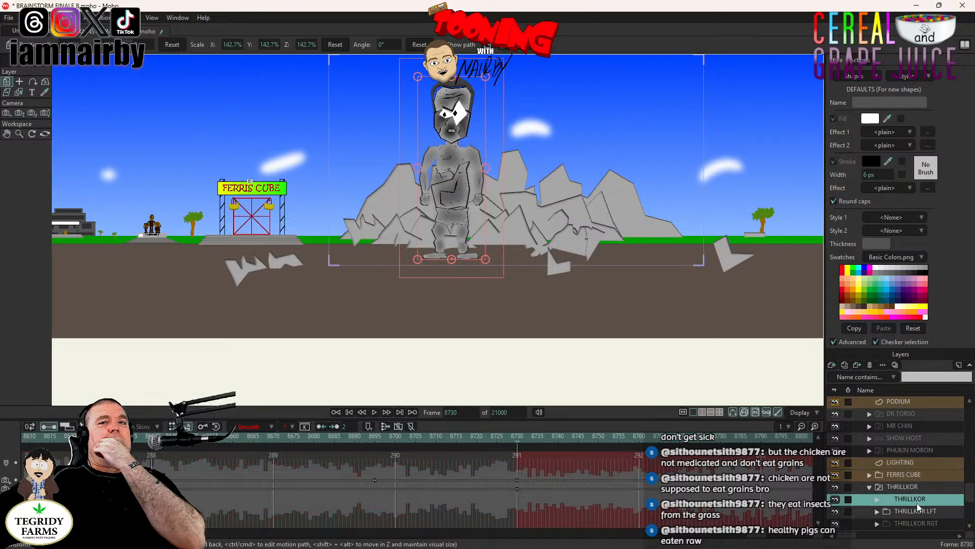
{"action": "left_click", "coordinate": [917, 510]}
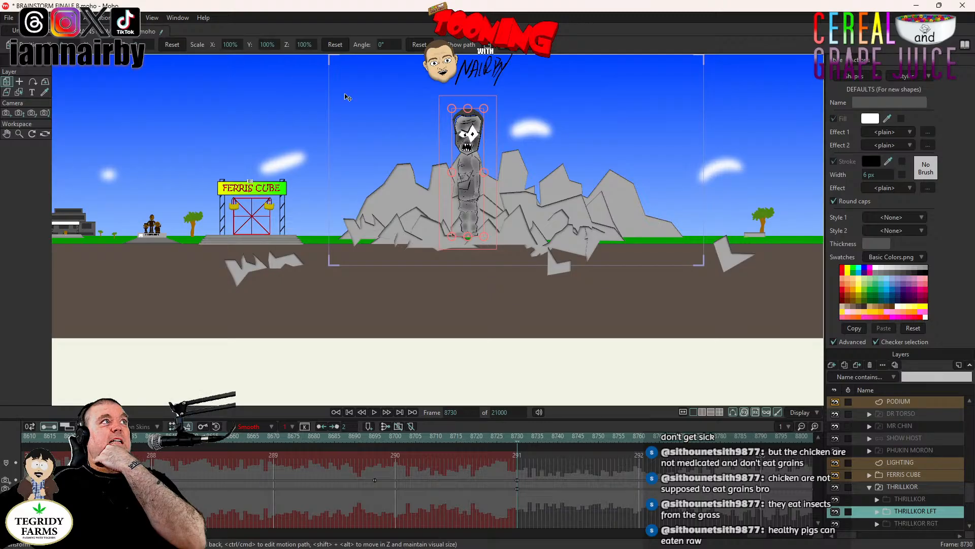
- Keyframe THRILLKOR LFT's original scale at frame 8729, and enlarge it uniformly to about 147% at frame 8730
{"action": "left_click", "coordinate": [484, 110]}
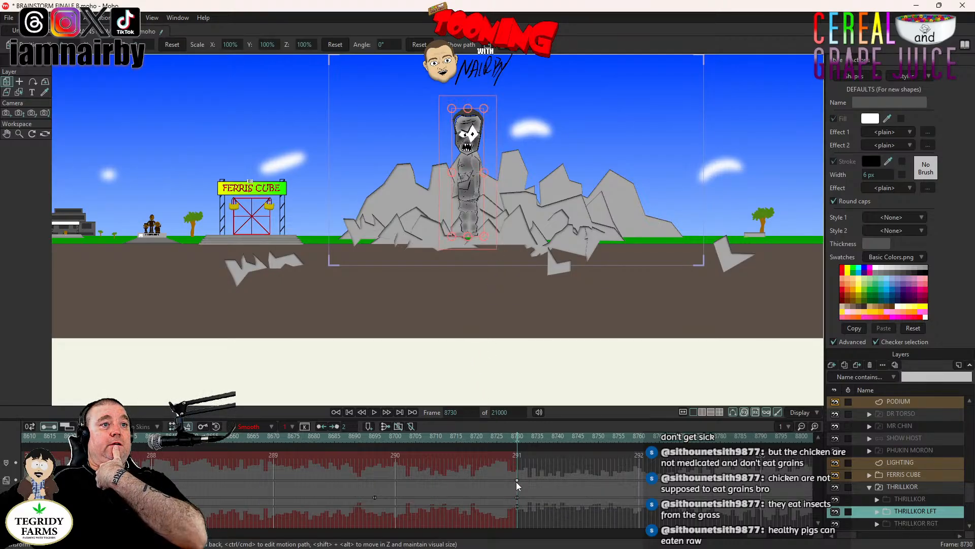
{"action": "left_click_drag", "start_coordinate": [517, 480], "coordinate": [513, 481]}
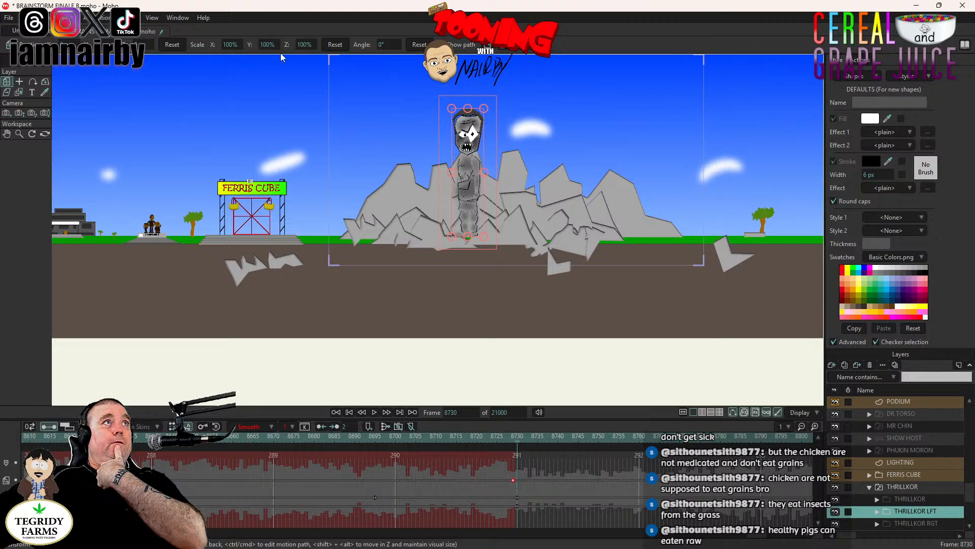
{"action": "left_click", "coordinate": [484, 109]}
{"action": "left_click_drag", "start_coordinate": [484, 110], "coordinate": [500, 102]}
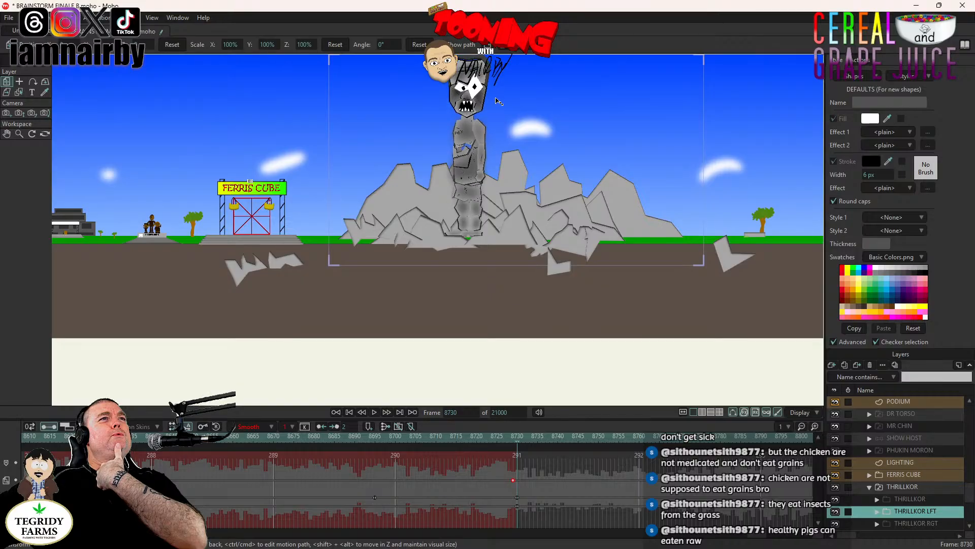
{"action": "left_click_drag", "start_coordinate": [561, 108], "coordinate": [492, 163]}
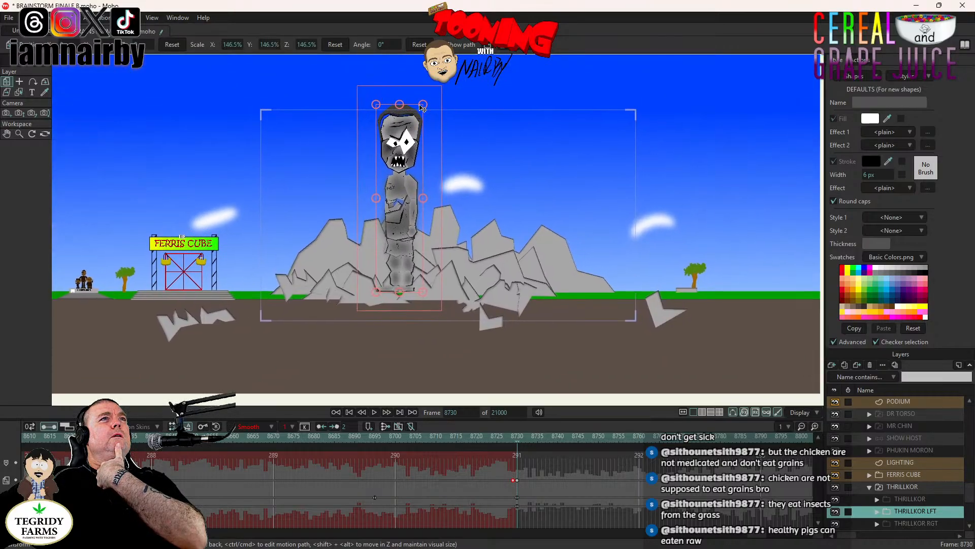
{"action": "left_click_drag", "start_coordinate": [423, 105], "coordinate": [421, 101]}
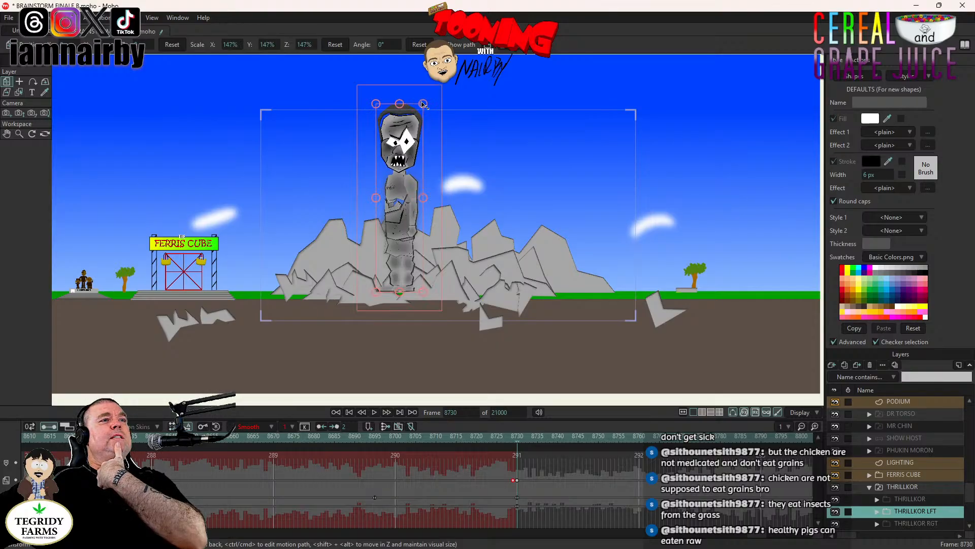
- Reduce THRILLKOR LFT's scale to 142.8% at frame 8730, checking its height against the front figure
{"action": "left_click", "coordinate": [910, 499]}
{"action": "left_click", "coordinate": [923, 511]}
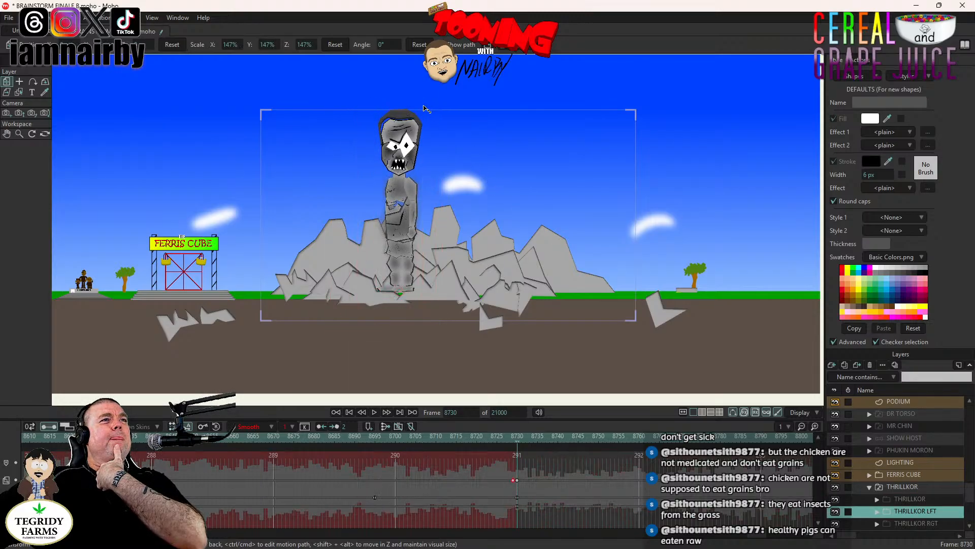
{"action": "left_click_drag", "start_coordinate": [422, 106], "coordinate": [423, 106]}
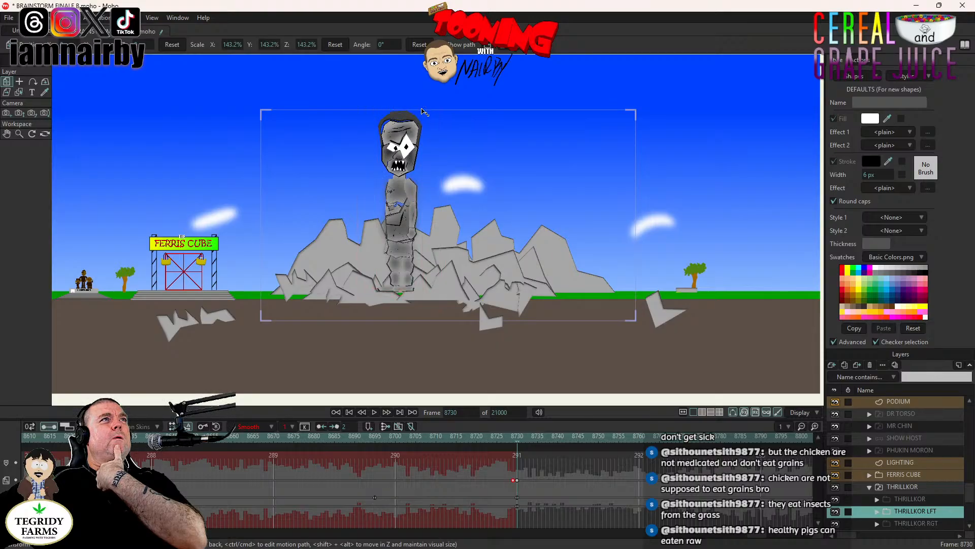
{"action": "left_click_drag", "start_coordinate": [423, 110], "coordinate": [423, 114]}
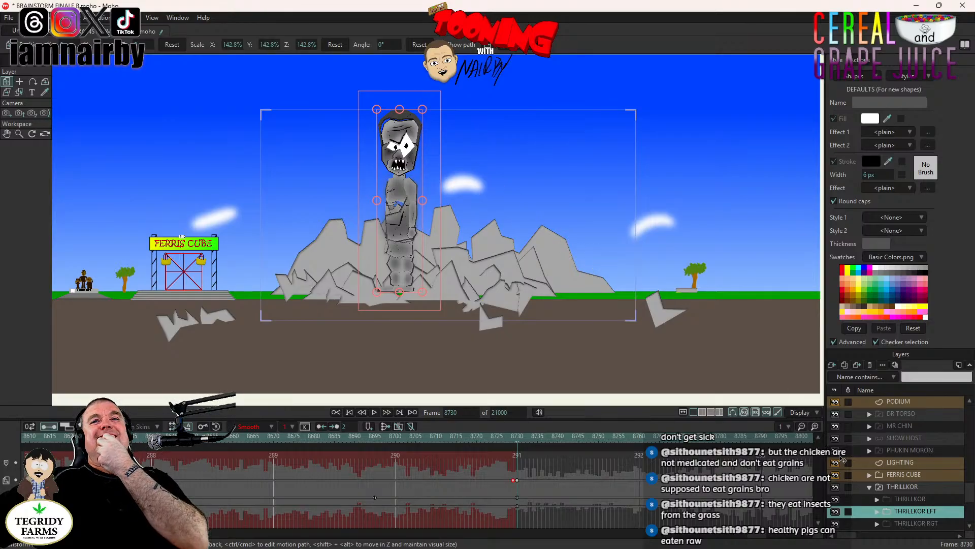
{"action": "left_click", "coordinate": [911, 499]}
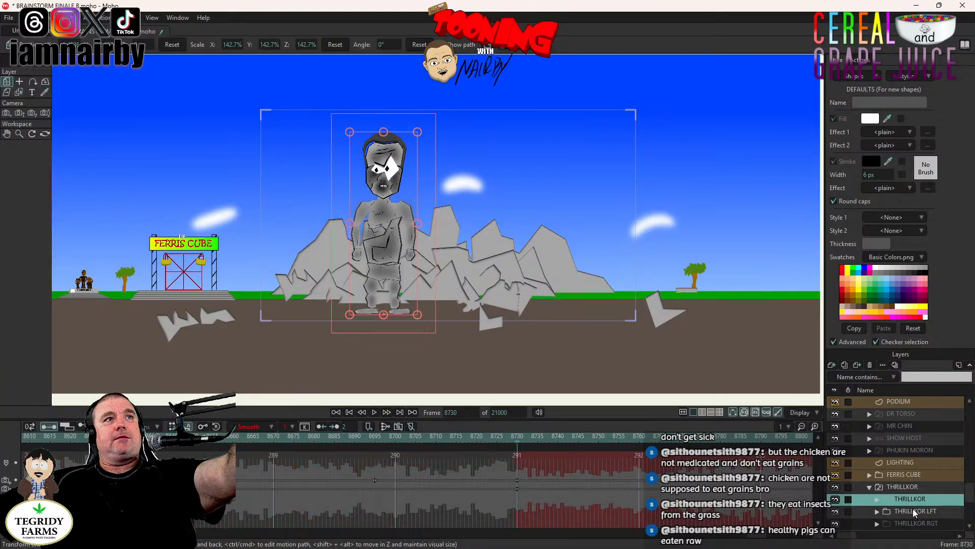
{"action": "left_click", "coordinate": [912, 511]}
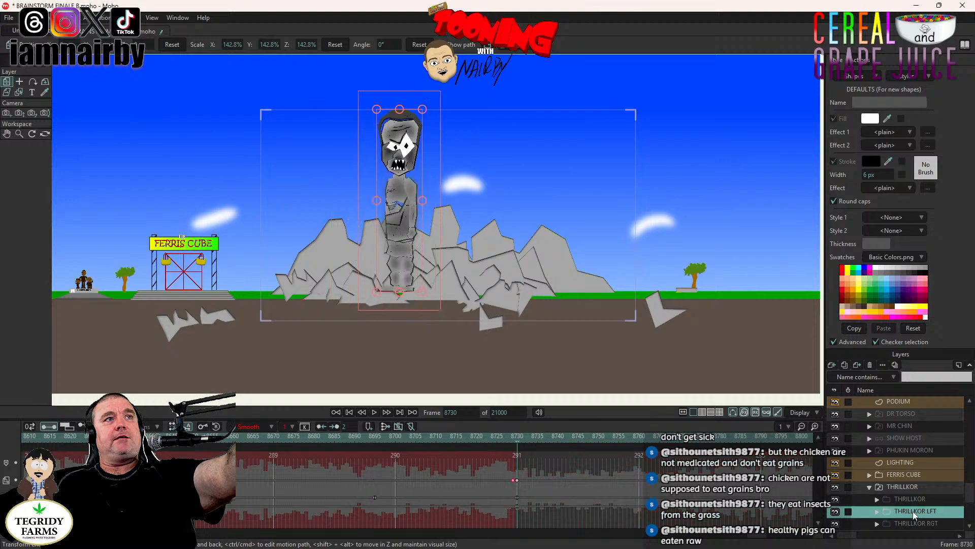
- Keyframe THRILLKOR LFT's position at frame 8729, and move it down onto the front figure's standing spot at frame 8730
{"action": "left_click_drag", "start_coordinate": [387, 230], "coordinate": [384, 250]}
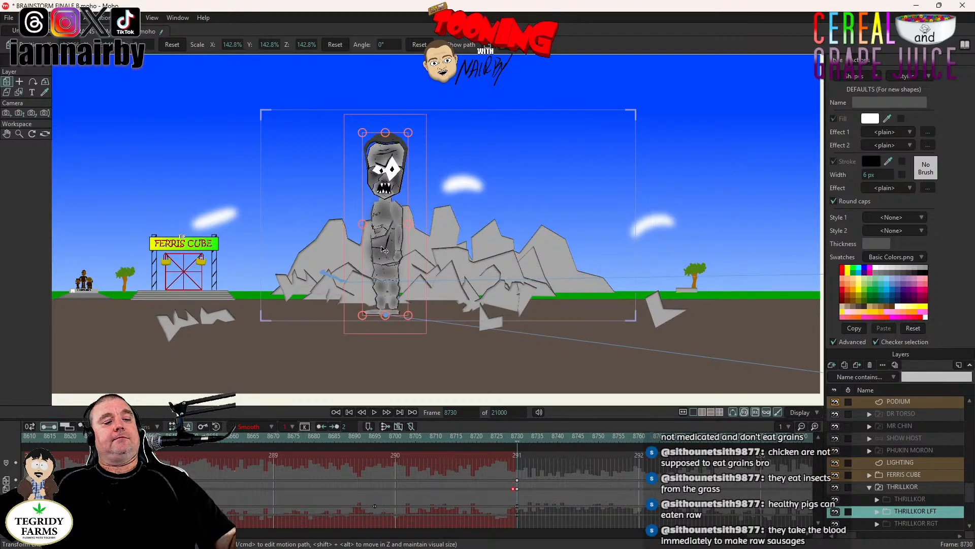
{"action": "key", "text": "ctrl+z"}
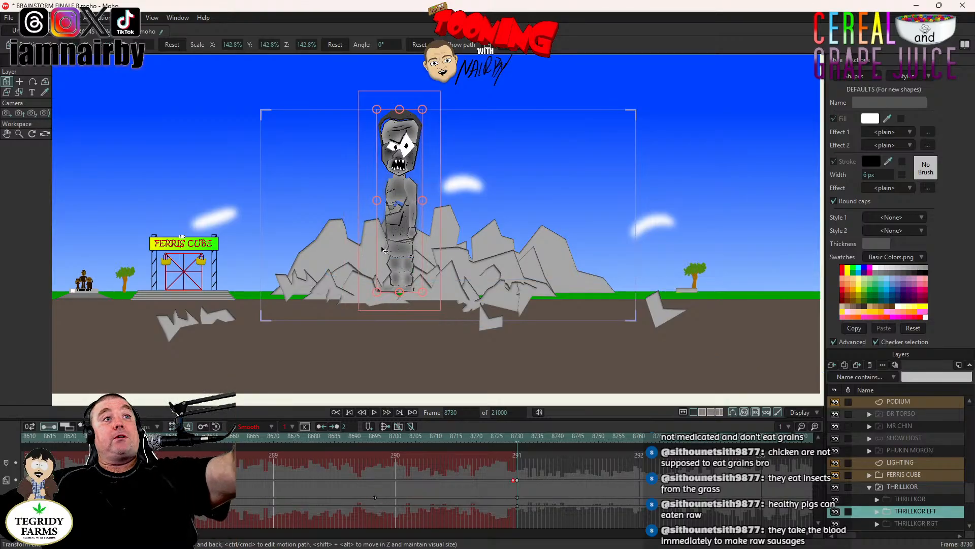
{"action": "left_click", "coordinate": [923, 500]}
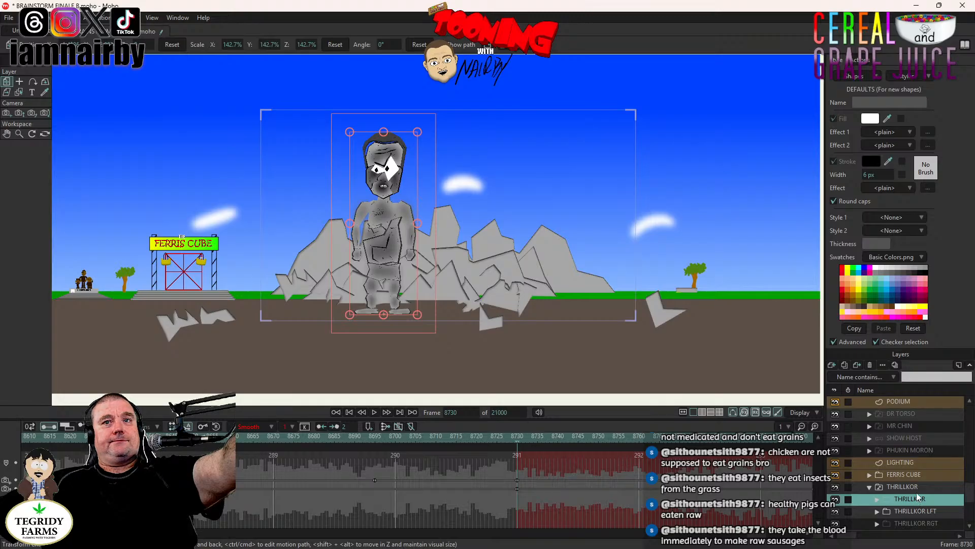
{"action": "left_click", "coordinate": [912, 510]}
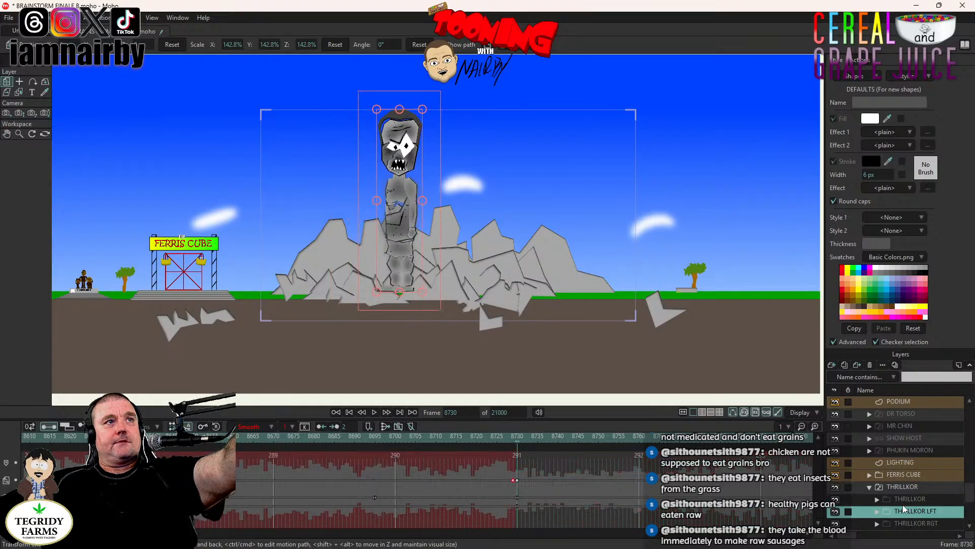
{"action": "left_click", "coordinate": [414, 238]}
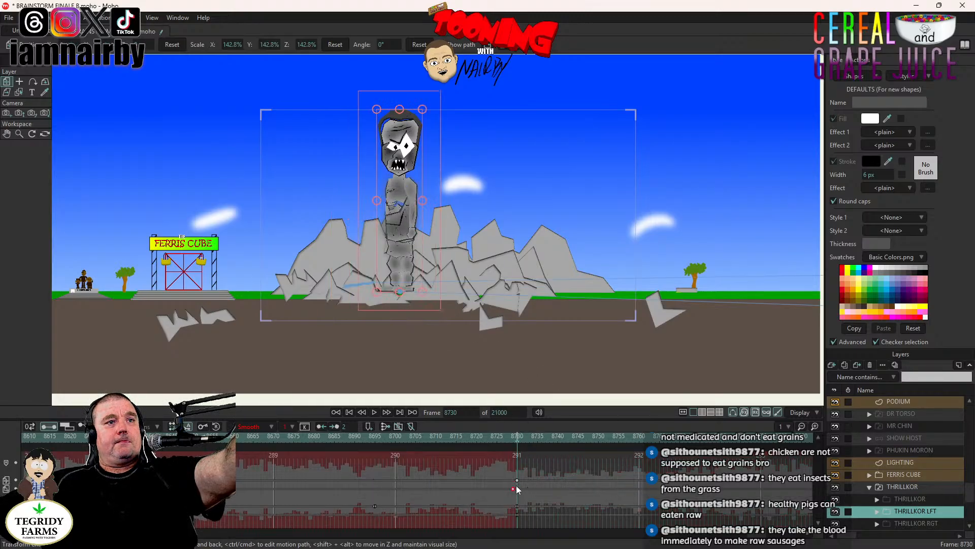
{"action": "left_click_drag", "start_coordinate": [404, 242], "coordinate": [389, 265]}
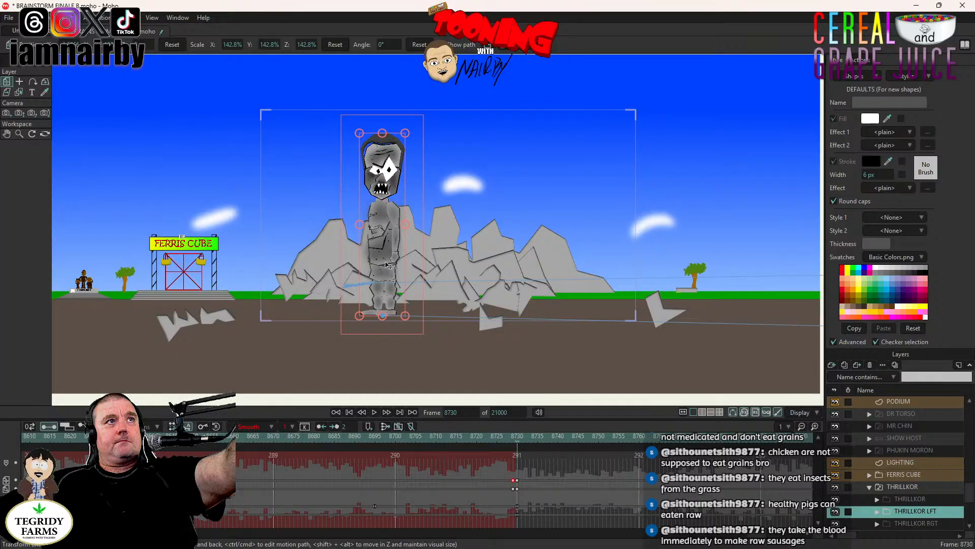
- Keyframe THRILLKOR RGT's original scale at frame 8729, and enlarge it uniformly to 142.8% at frame 8730
{"action": "left_click", "coordinate": [911, 523]}
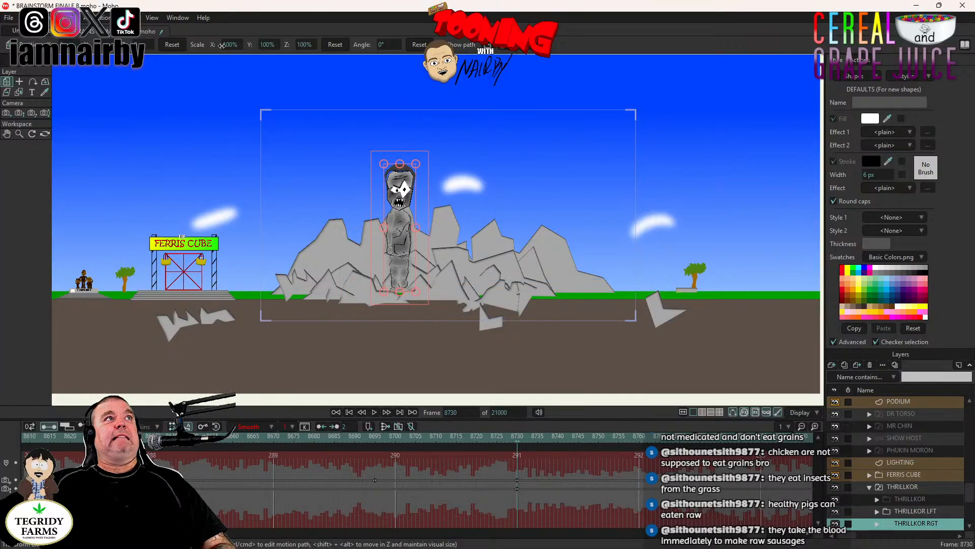
{"action": "left_click", "coordinate": [417, 163]}
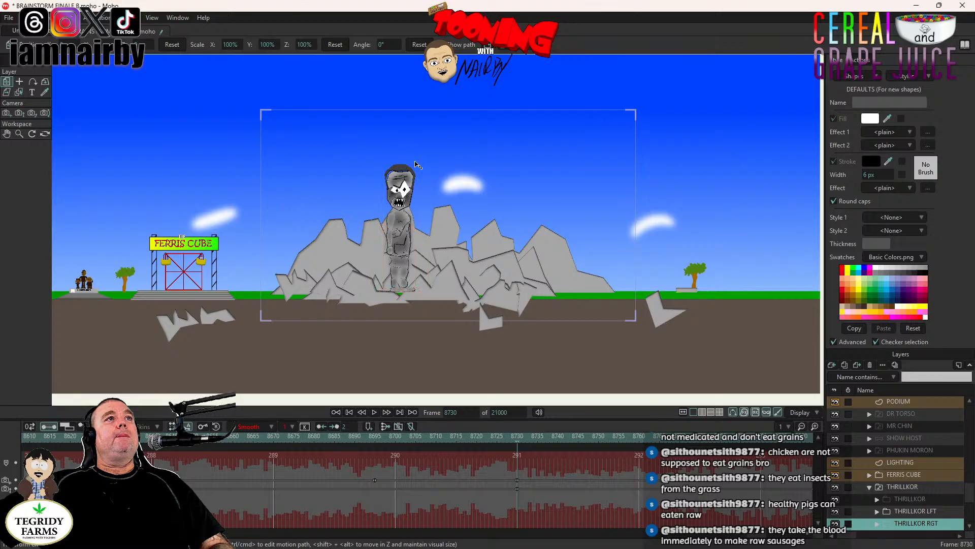
{"action": "left_click", "coordinate": [513, 480]}
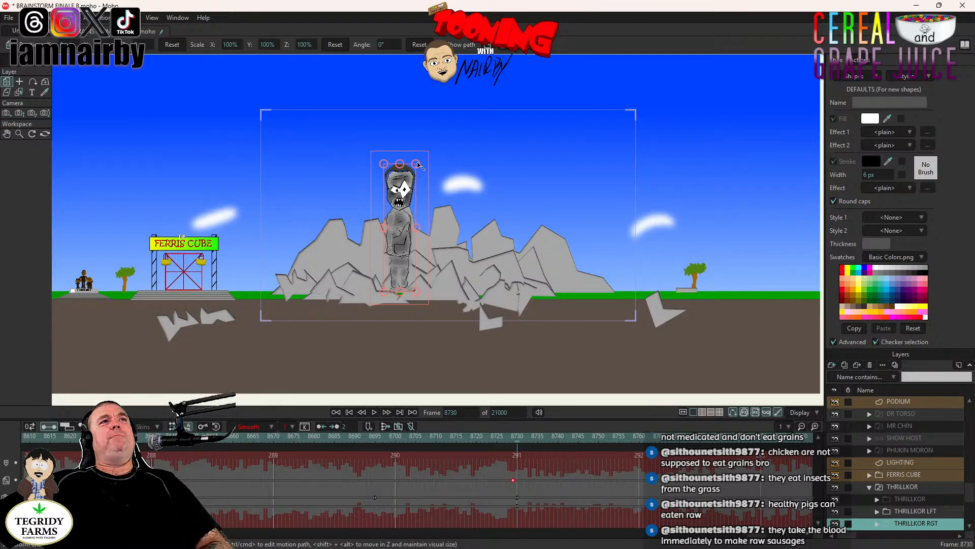
{"action": "left_click_drag", "start_coordinate": [417, 162], "coordinate": [426, 130]}
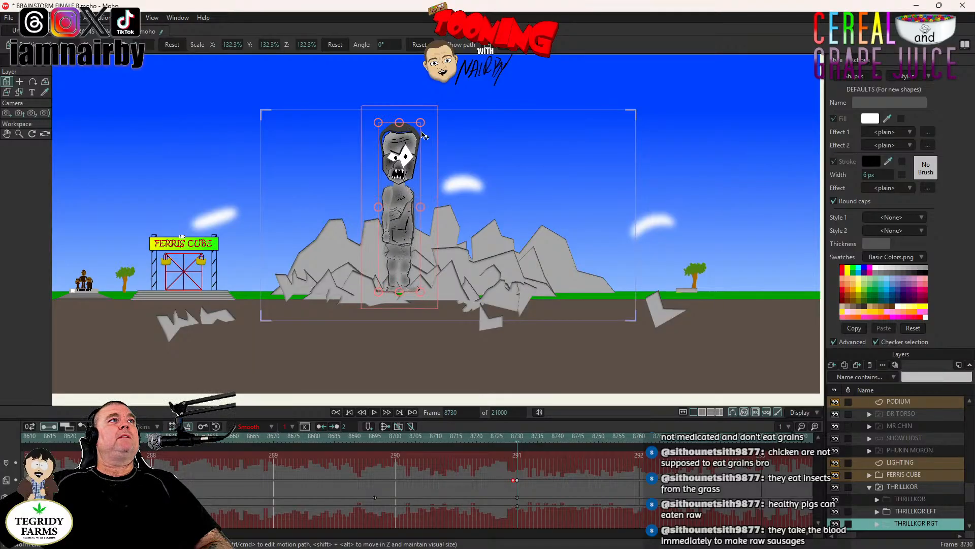
{"action": "left_click_drag", "start_coordinate": [421, 123], "coordinate": [424, 112]}
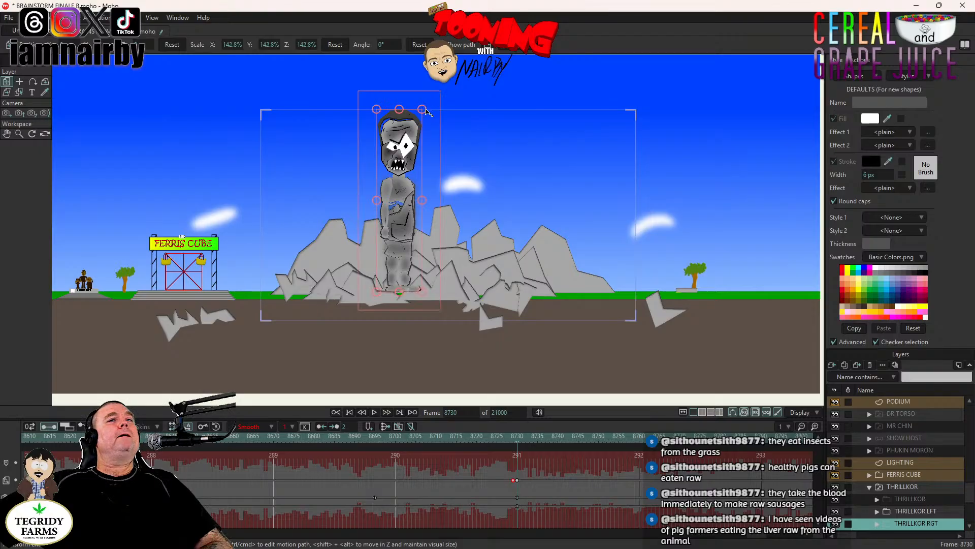
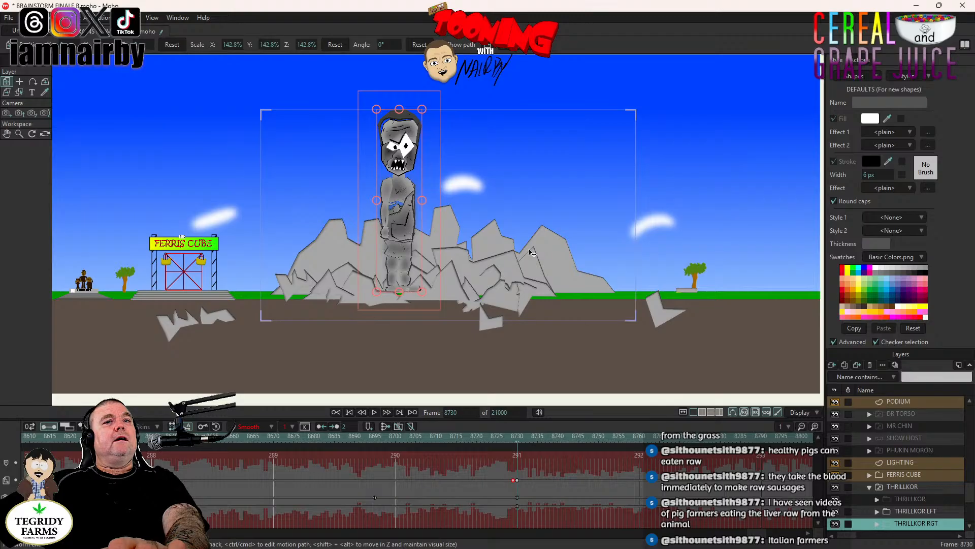
- Move the THRILLKOR RGT figure down and slightly left at frame 8730 to line up with THRILLKOR LFT
{"action": "left_click", "coordinate": [926, 511]}
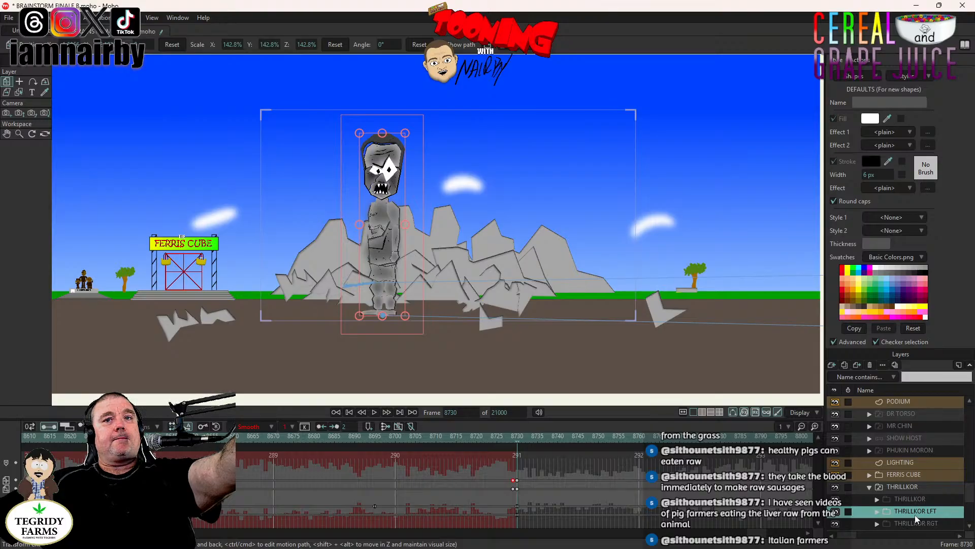
{"action": "left_click", "coordinate": [914, 521]}
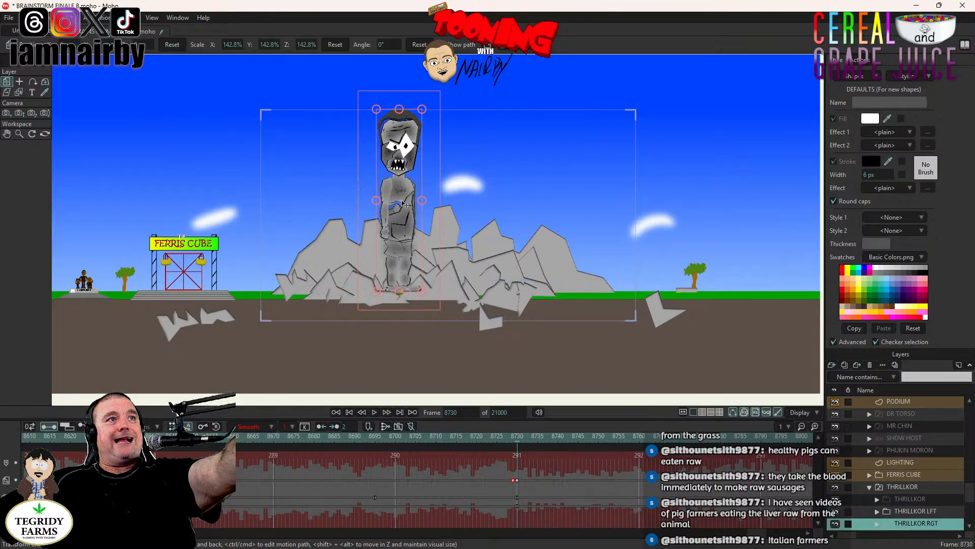
{"action": "left_click_drag", "start_coordinate": [403, 204], "coordinate": [393, 244]}
{"action": "left_click", "coordinate": [392, 241]}
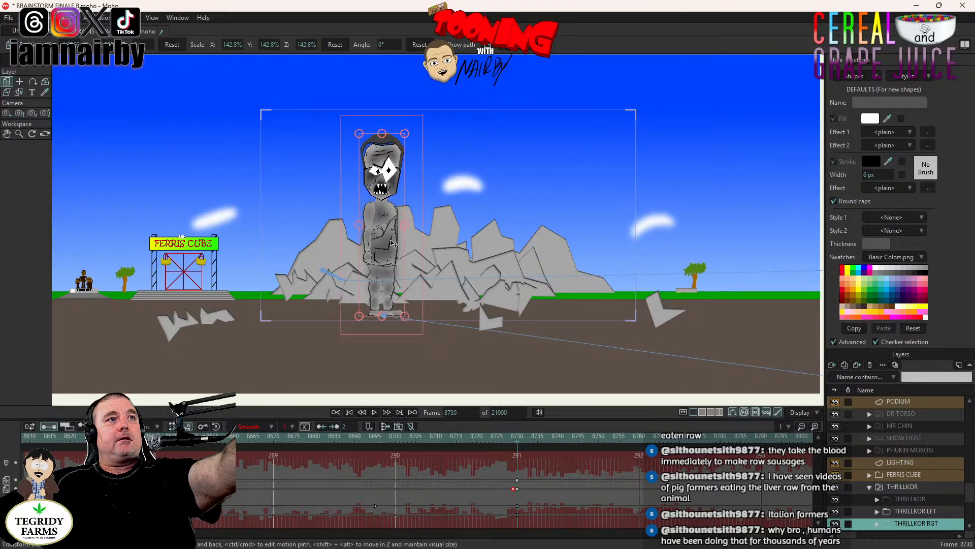
- Expand THRILLKOR LFT through UPPER BODY, HEAD, EYES and EYES OPEN, and select the BALLS layer
{"action": "left_click", "coordinate": [922, 511]}
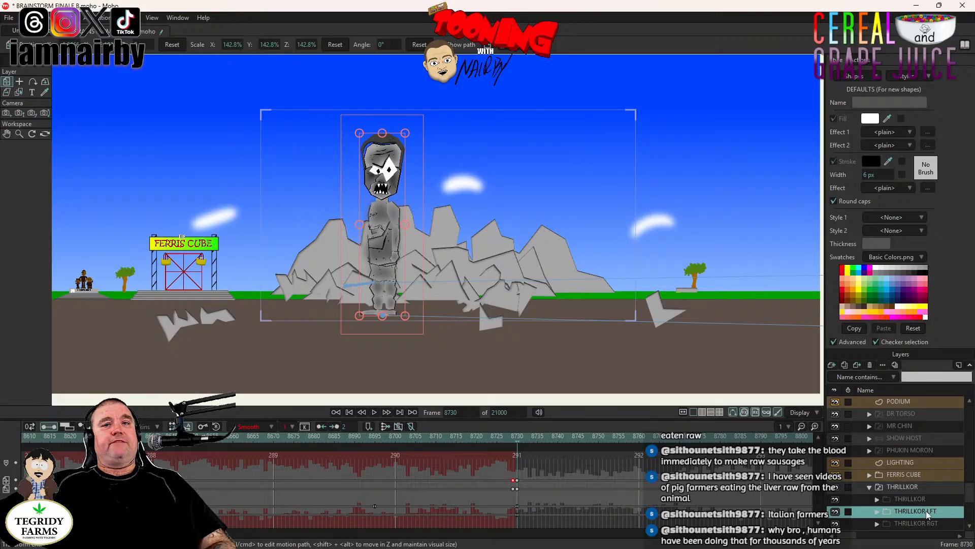
{"action": "left_click", "coordinate": [878, 510]}
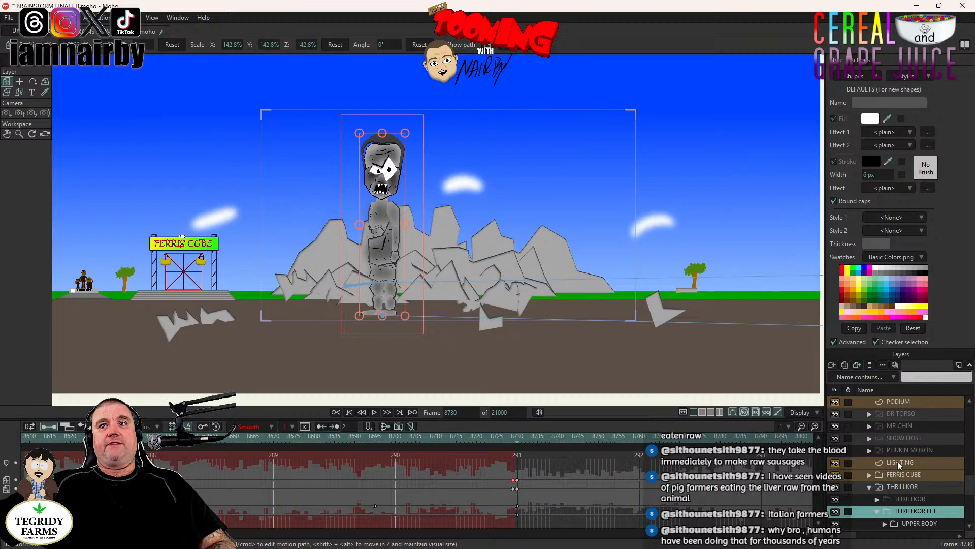
{"action": "scroll", "coordinate": [898, 459], "scroll_direction": "down", "scroll_amount": 1}
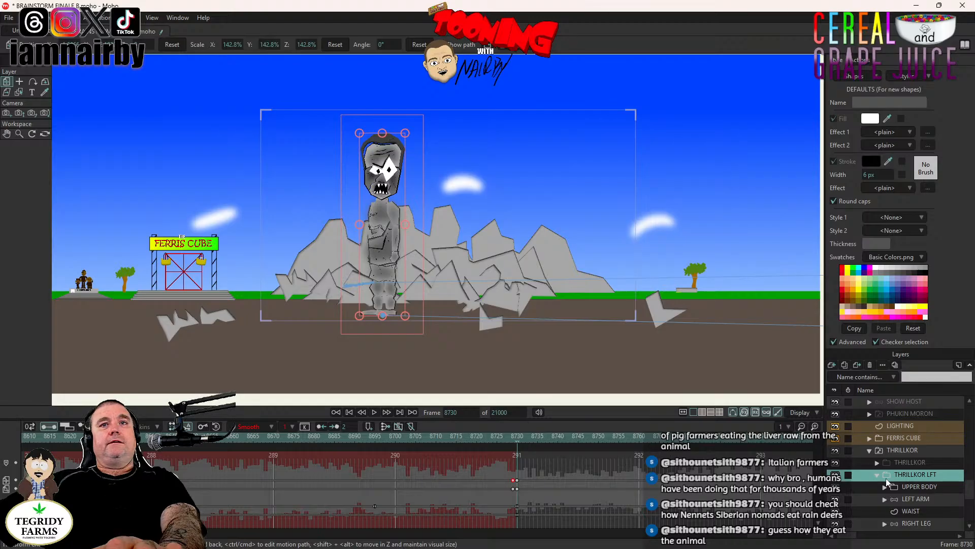
{"action": "scroll", "coordinate": [908, 507], "scroll_direction": "down", "scroll_amount": 1}
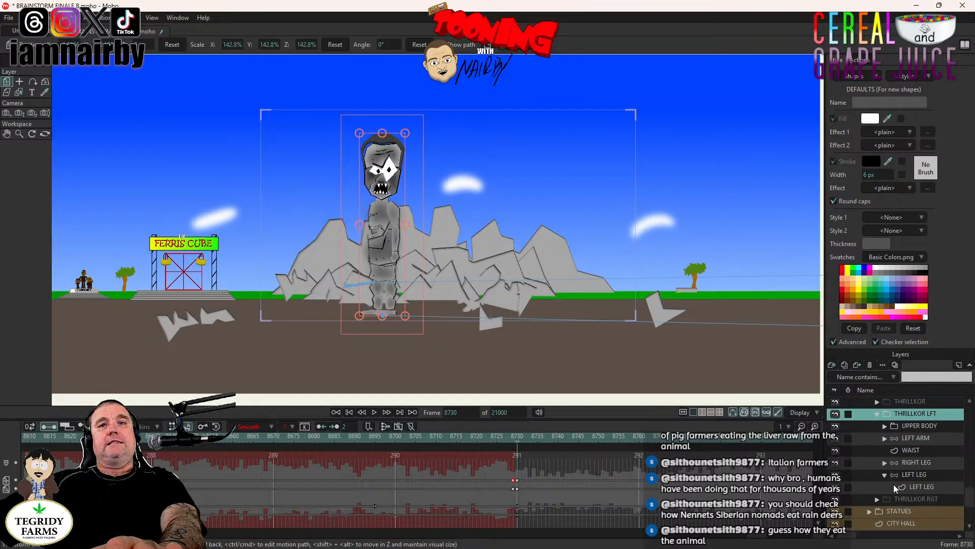
{"action": "scroll", "coordinate": [886, 480], "scroll_direction": "down", "scroll_amount": 1}
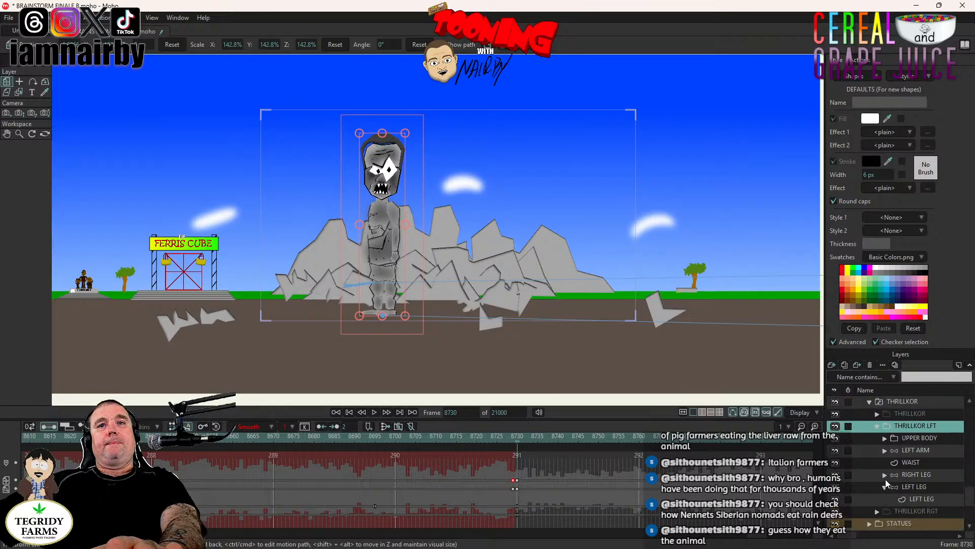
{"action": "left_click", "coordinate": [885, 439]}
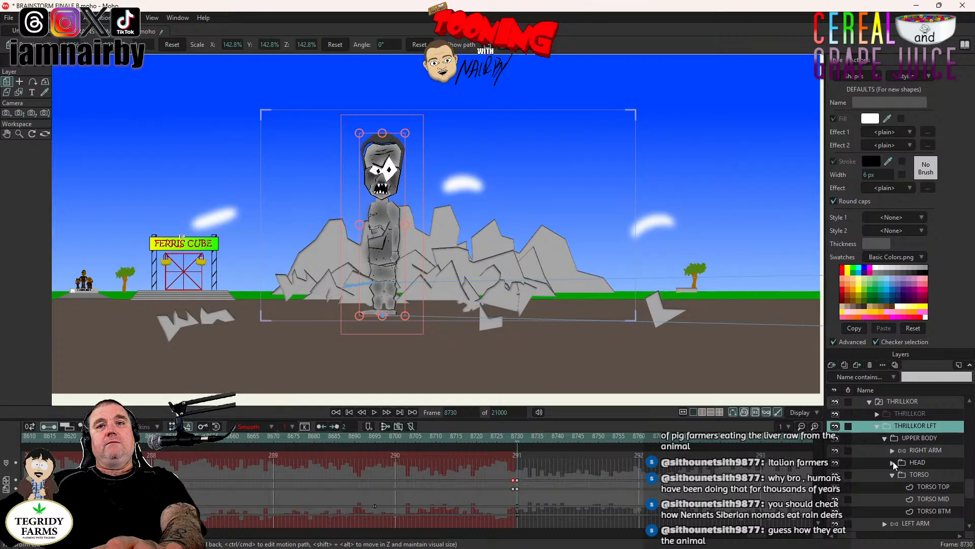
{"action": "left_click", "coordinate": [893, 462]}
{"action": "left_click", "coordinate": [899, 475]}
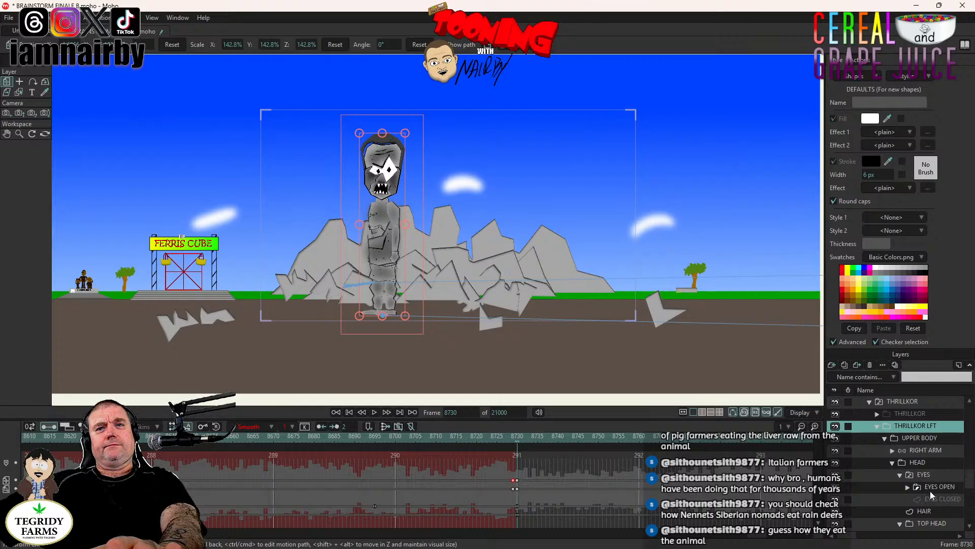
{"action": "left_click", "coordinate": [909, 486]}
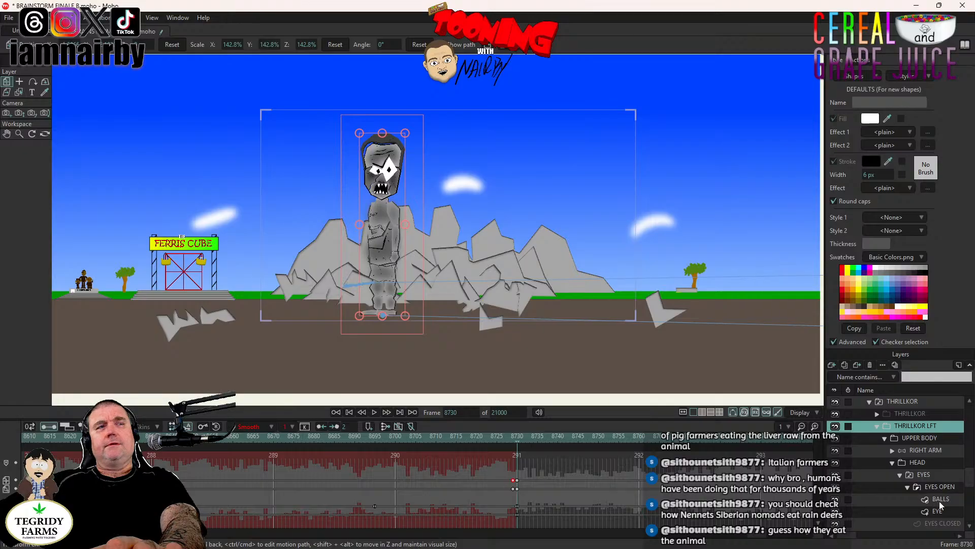
{"action": "left_click", "coordinate": [940, 500]}
- Key the BALLS layer's position, shift that keyframe one frame earlier to 8729, and set its interpolation to Step
{"action": "scroll", "coordinate": [392, 203], "scroll_direction": "up", "scroll_amount": 5}
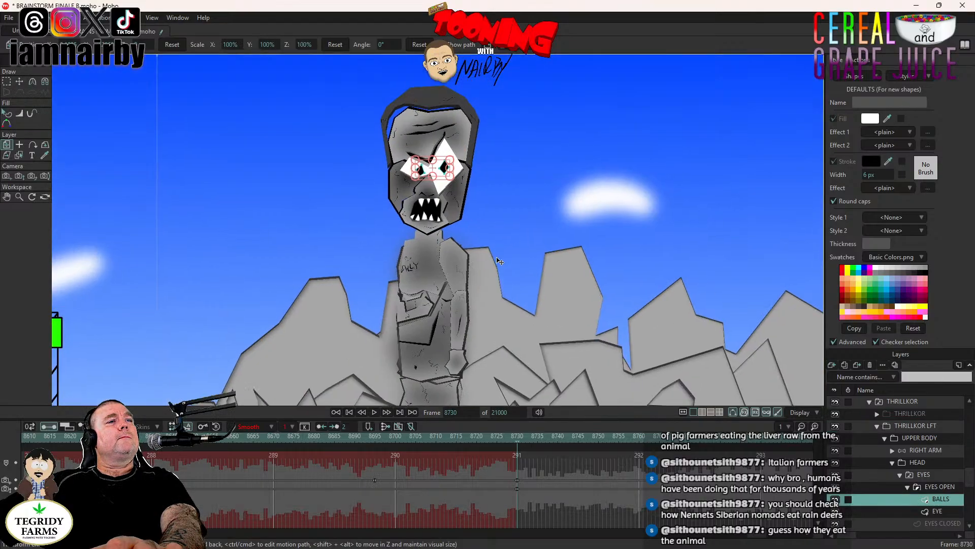
{"action": "scroll", "coordinate": [321, 134], "scroll_direction": "up", "scroll_amount": 2}
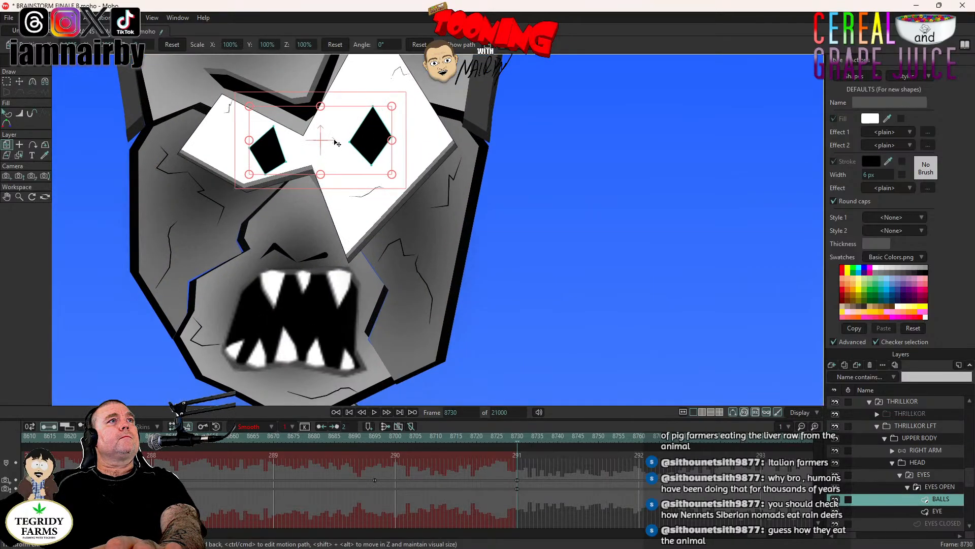
{"action": "left_click", "coordinate": [336, 142]}
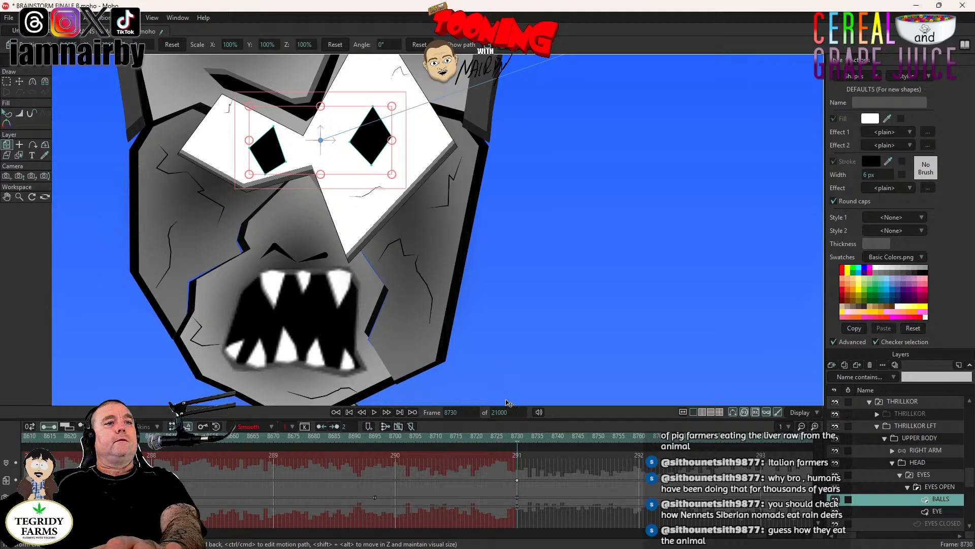
{"action": "left_click_drag", "start_coordinate": [517, 481], "coordinate": [514, 481]}
{"action": "right_click", "coordinate": [513, 480]}
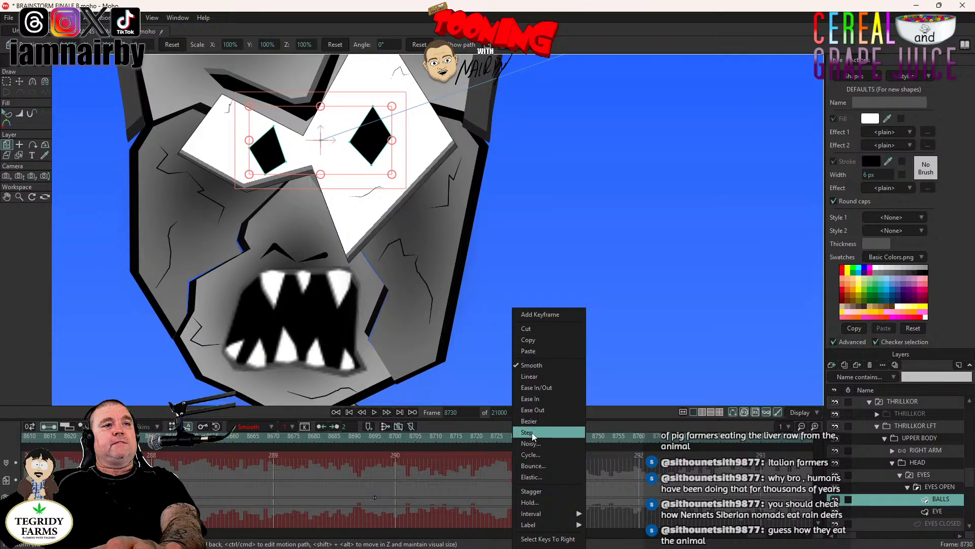
{"action": "left_click", "coordinate": [528, 433]}
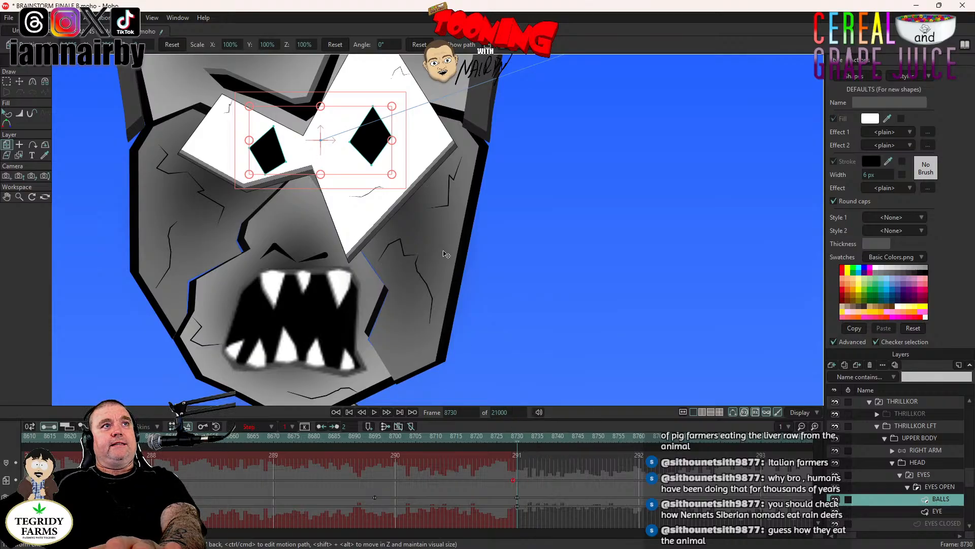
- Shift the pupils to the left within the eyes at frame 8730 and set the keyframe's interpolation to Step
{"action": "scroll", "coordinate": [442, 254], "scroll_direction": "down", "scroll_amount": 5}
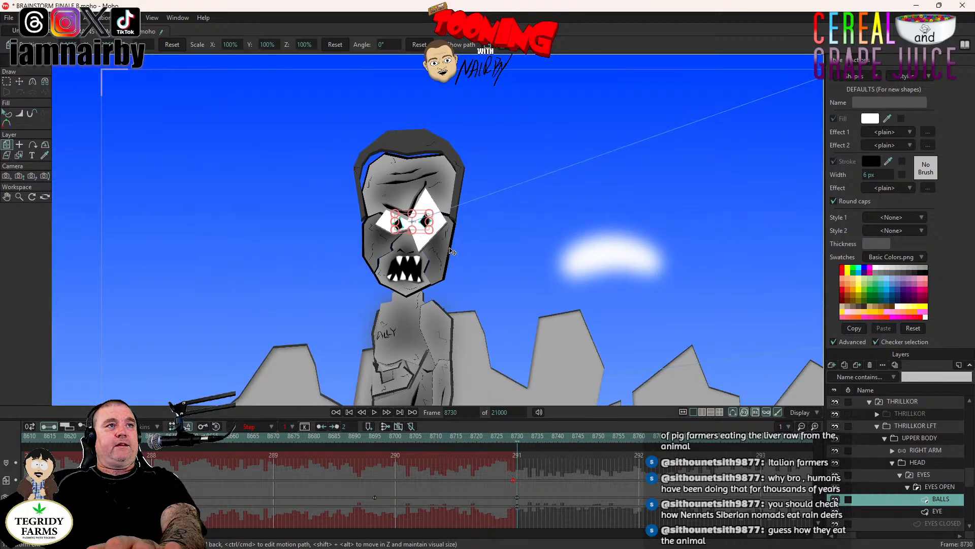
{"action": "scroll", "coordinate": [449, 251], "scroll_direction": "up", "scroll_amount": 5}
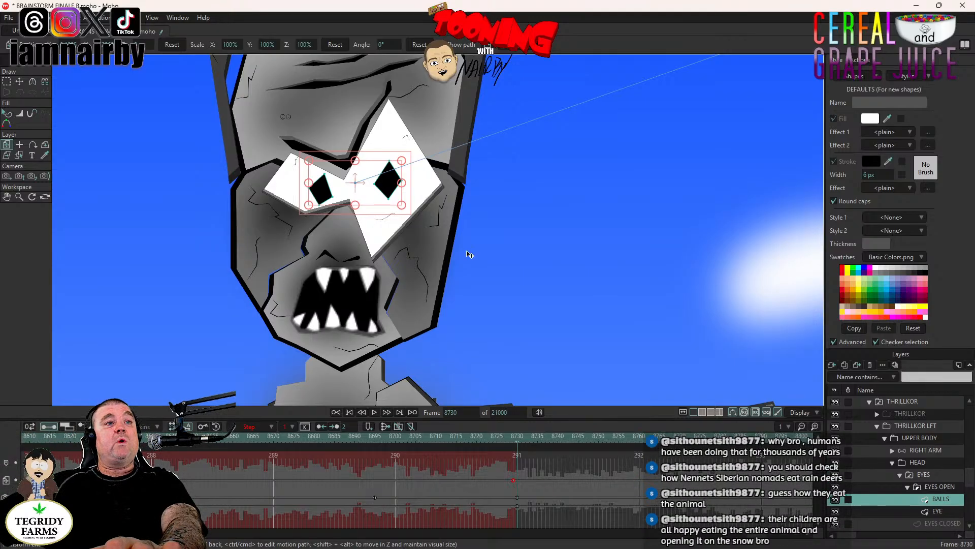
{"action": "left_click_drag", "start_coordinate": [481, 264], "coordinate": [460, 260]}
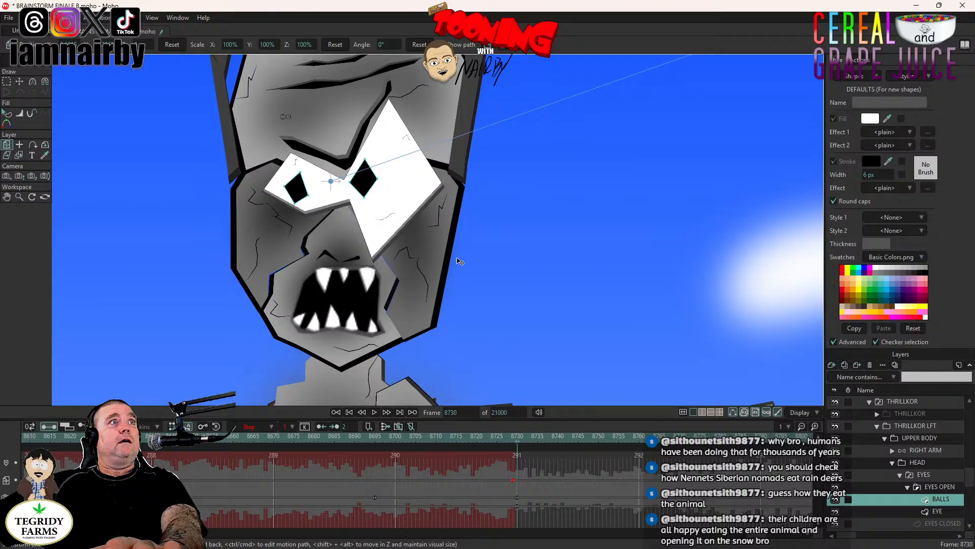
{"action": "right_click", "coordinate": [517, 479]}
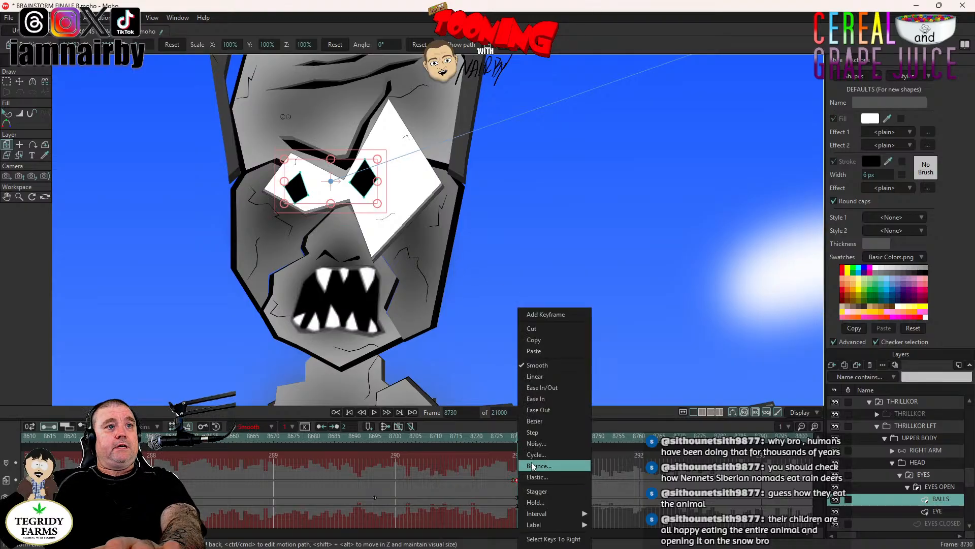
{"action": "left_click", "coordinate": [539, 432]}
- Collapse the EYES group, expand MOUTHS & BTM, and switch the MOUTHS layer to B M P at frame 8730
{"action": "scroll", "coordinate": [933, 489], "scroll_direction": "down", "scroll_amount": 2}
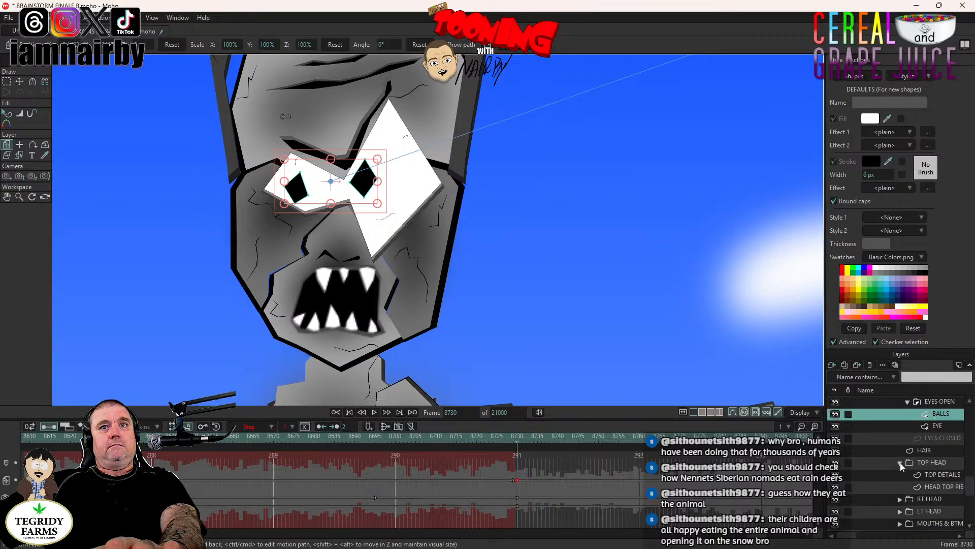
{"action": "scroll", "coordinate": [898, 423], "scroll_direction": "up", "scroll_amount": 1}
{"action": "left_click", "coordinate": [901, 427]}
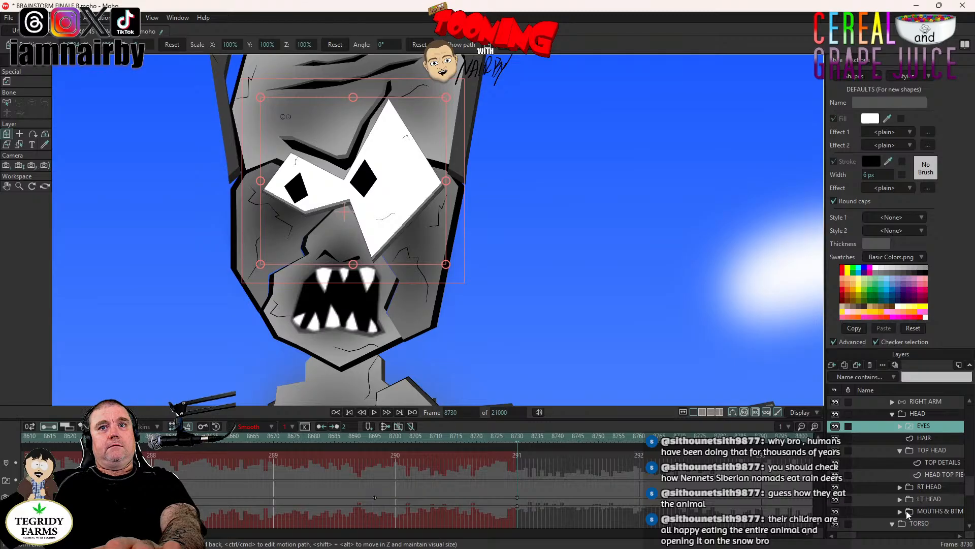
{"action": "left_click", "coordinate": [901, 510]}
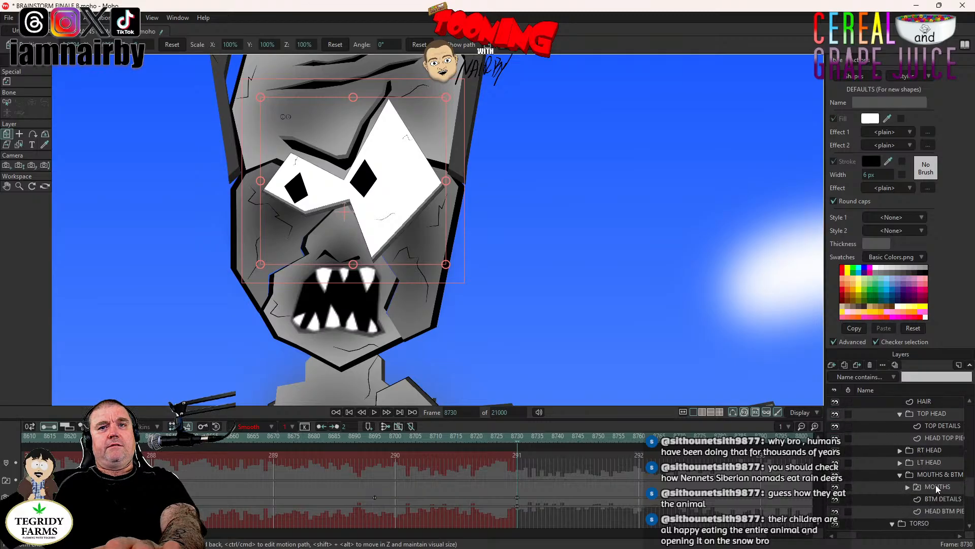
{"action": "right_click", "coordinate": [936, 486]}
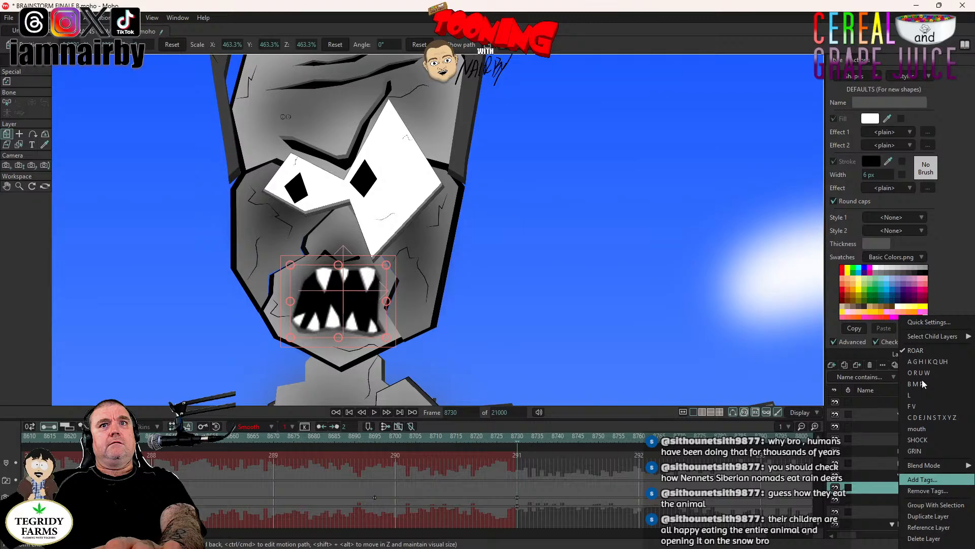
{"action": "left_click", "coordinate": [922, 416]}
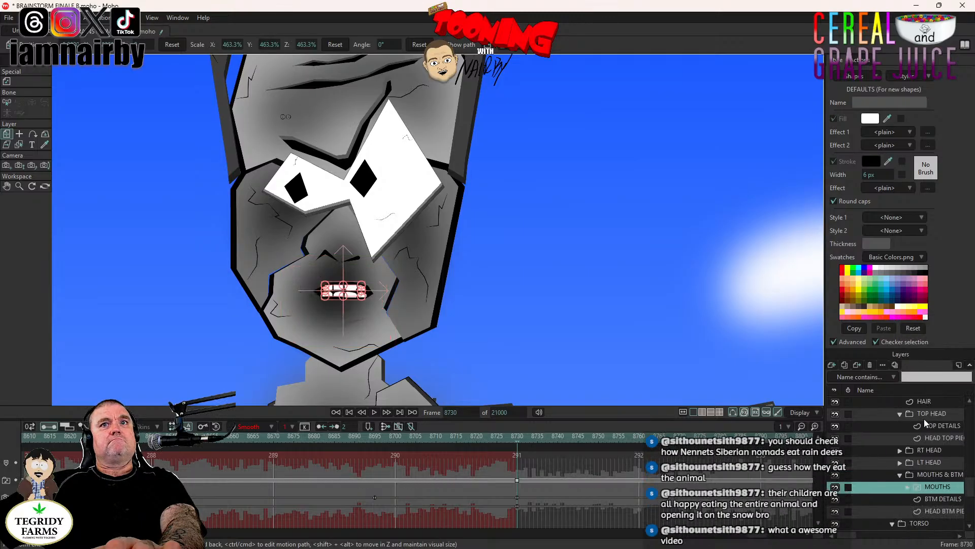
{"action": "right_click", "coordinate": [932, 486]}
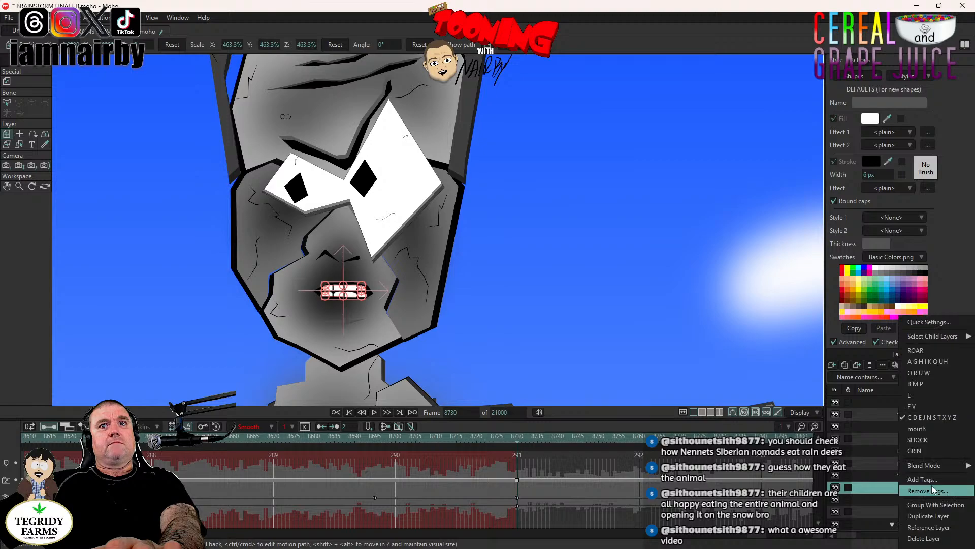
{"action": "left_click", "coordinate": [916, 384]}
{"action": "scroll", "coordinate": [559, 331], "scroll_direction": "down", "scroll_amount": 5}
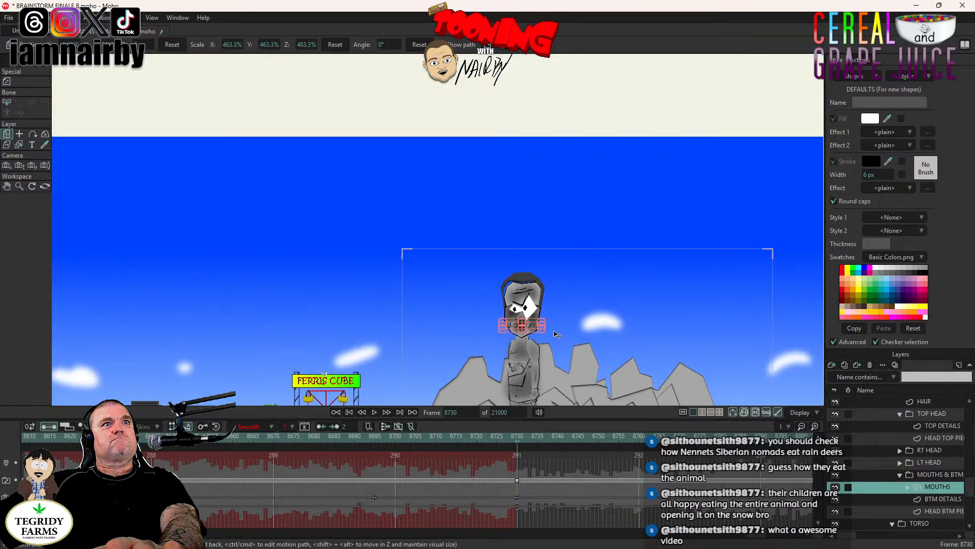
{"action": "left_click_drag", "start_coordinate": [557, 334], "coordinate": [508, 222]}
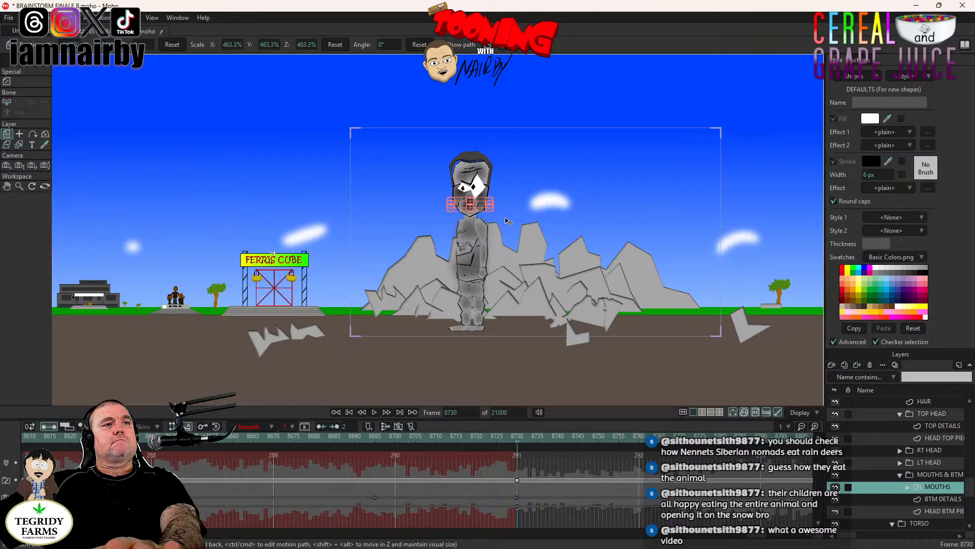
- Step back to frame 8729 and collapse the THRILLKOR LFT and parent THRILLKOR layer groups
{"action": "key", "text": "Left"}
{"action": "scroll", "coordinate": [880, 448], "scroll_direction": "up", "scroll_amount": 1}
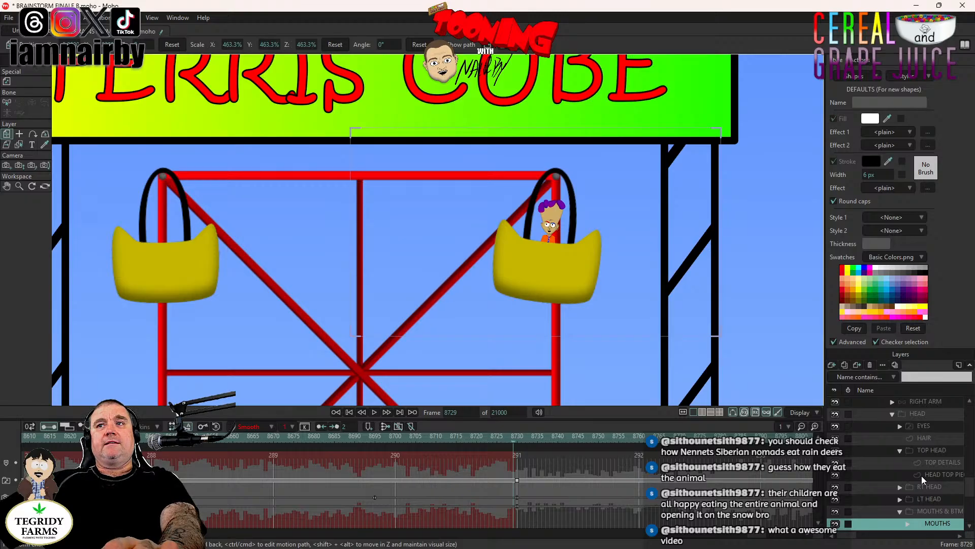
{"action": "scroll", "coordinate": [922, 476], "scroll_direction": "up", "scroll_amount": 3}
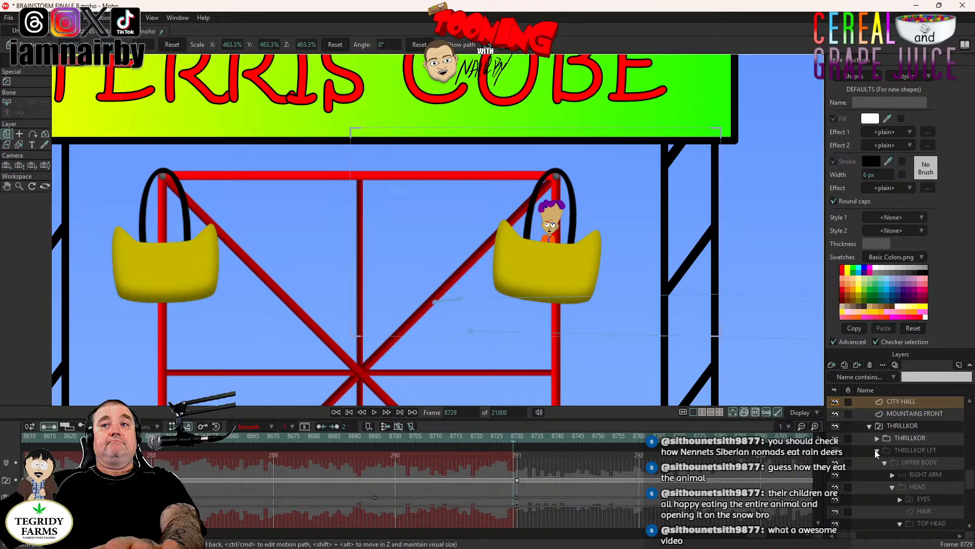
{"action": "left_click", "coordinate": [875, 450]}
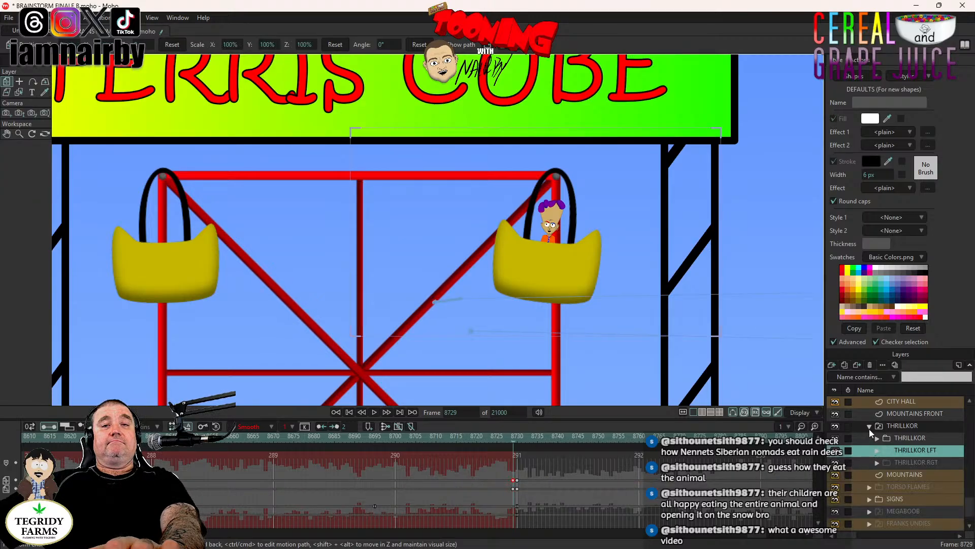
{"action": "left_click", "coordinate": [870, 428]}
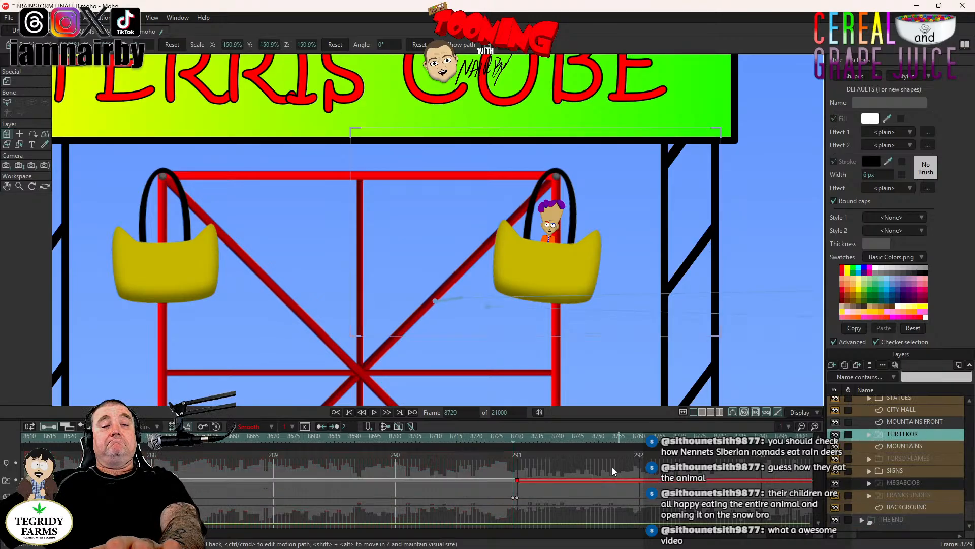
- Deselect the THRILLKOR keyframes, return to frame 8730, and examine the figure's eyes and mouth up close
{"action": "left_click", "coordinate": [568, 463]}
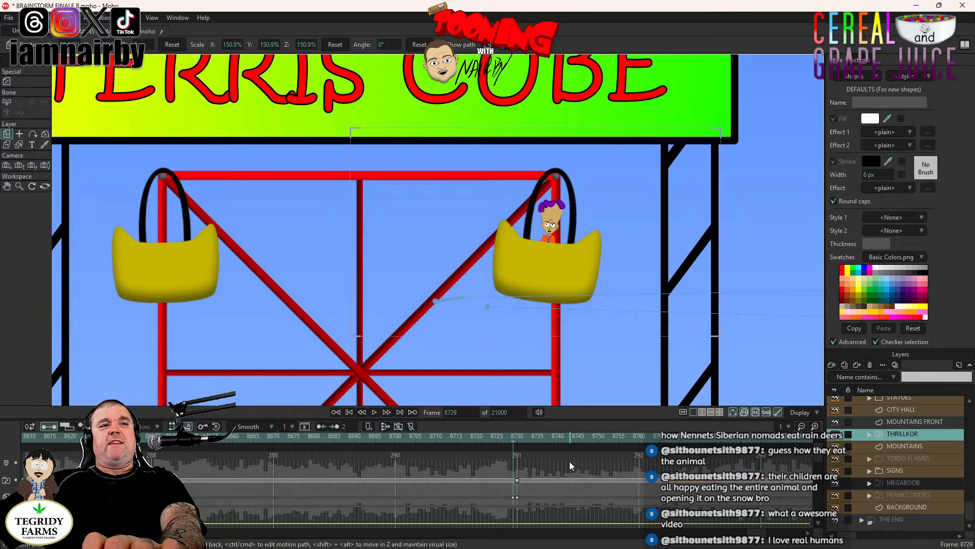
{"action": "key", "text": "Right"}
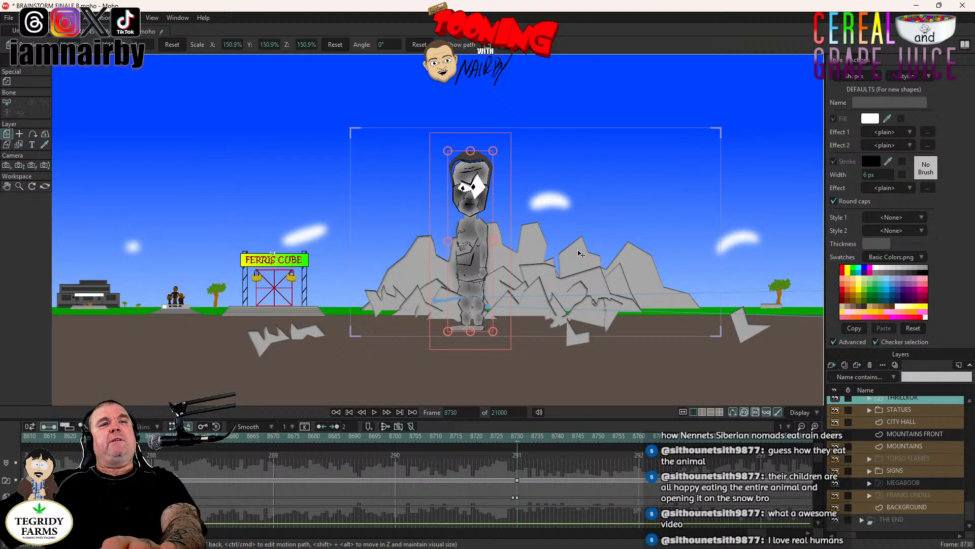
{"action": "scroll", "coordinate": [477, 157], "scroll_direction": "up", "scroll_amount": 3}
{"action": "scroll", "coordinate": [445, 136], "scroll_direction": "up", "scroll_amount": 3}
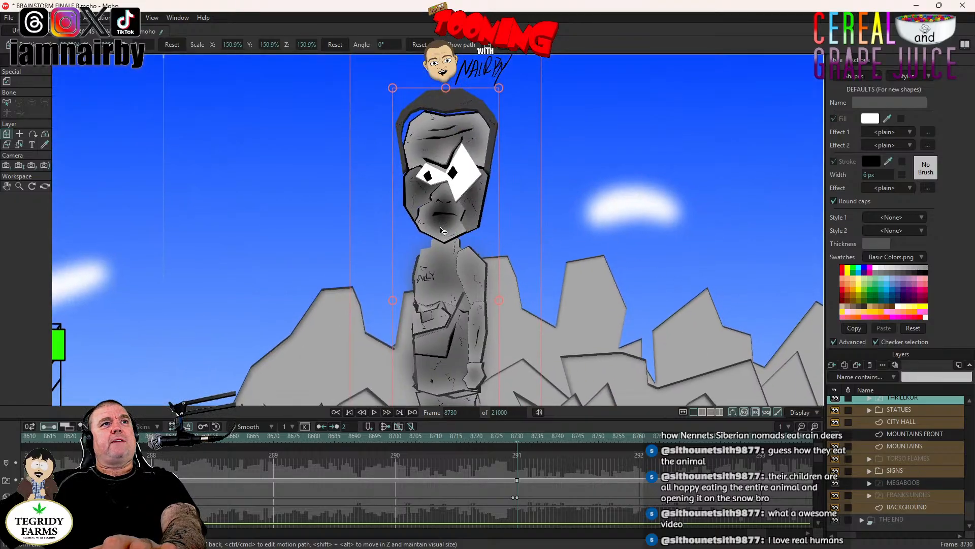
- Expand the THRILLKOR and THRILLKOR LFT groups and select the MOUTHS layer inside MOUTHS & BTM
{"action": "scroll", "coordinate": [444, 232], "scroll_direction": "down", "scroll_amount": 3}
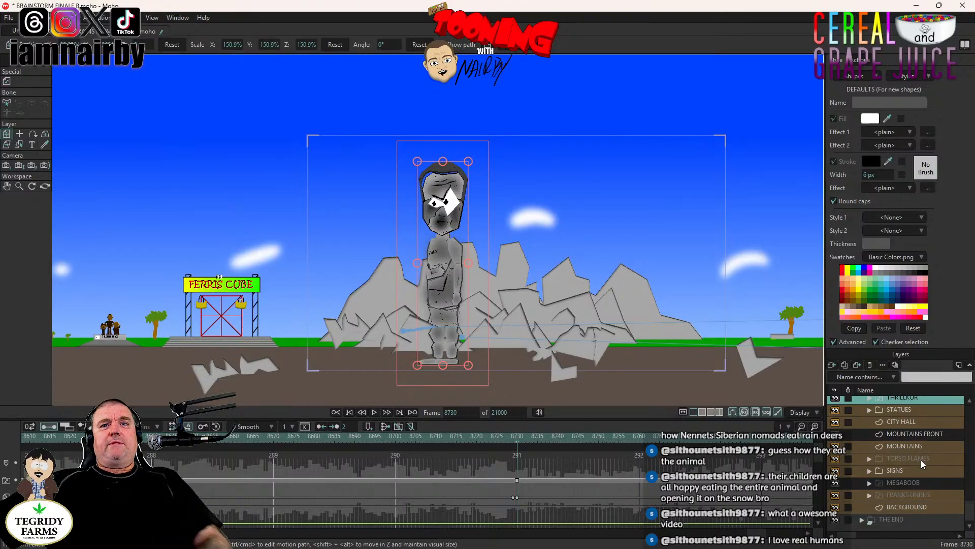
{"action": "scroll", "coordinate": [882, 439], "scroll_direction": "up", "scroll_amount": 2}
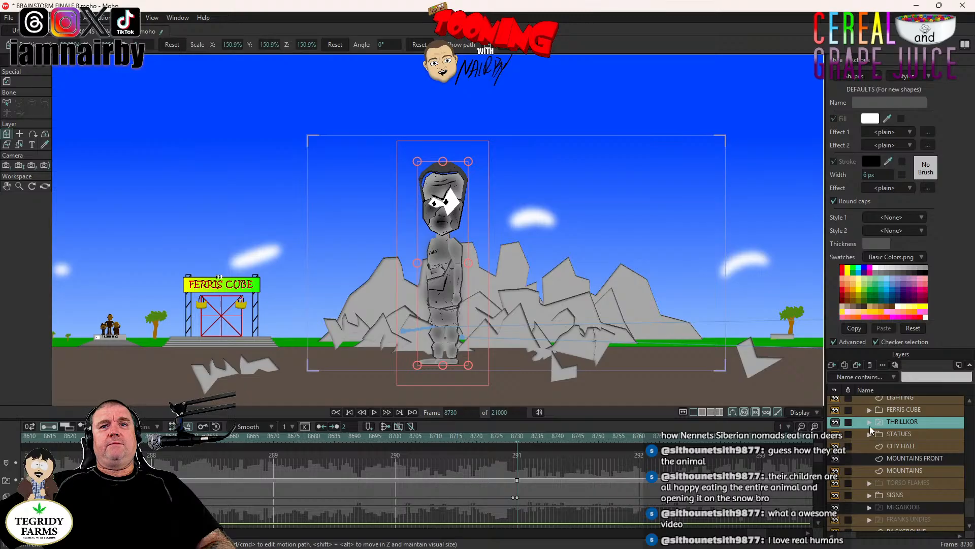
{"action": "left_click", "coordinate": [870, 421]}
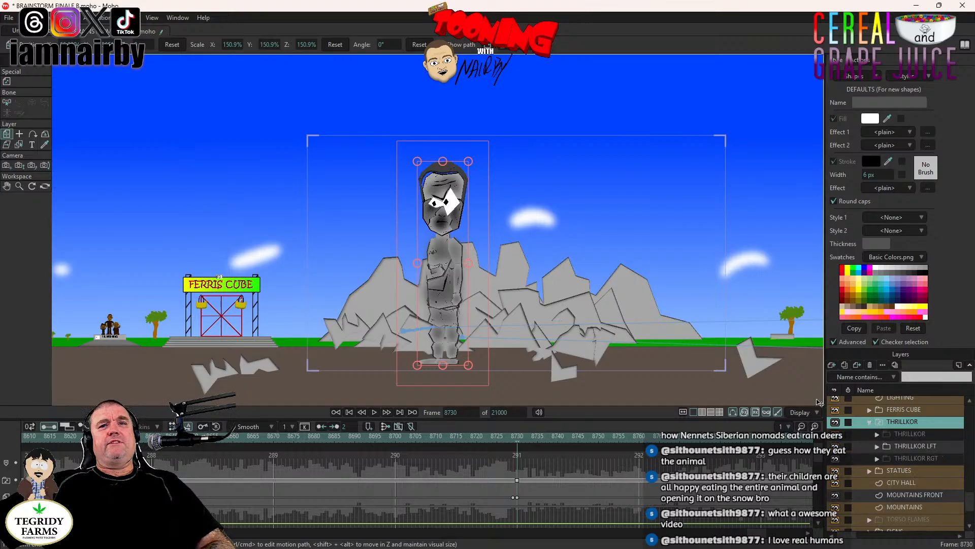
{"action": "scroll", "coordinate": [917, 511], "scroll_direction": "down", "scroll_amount": 3}
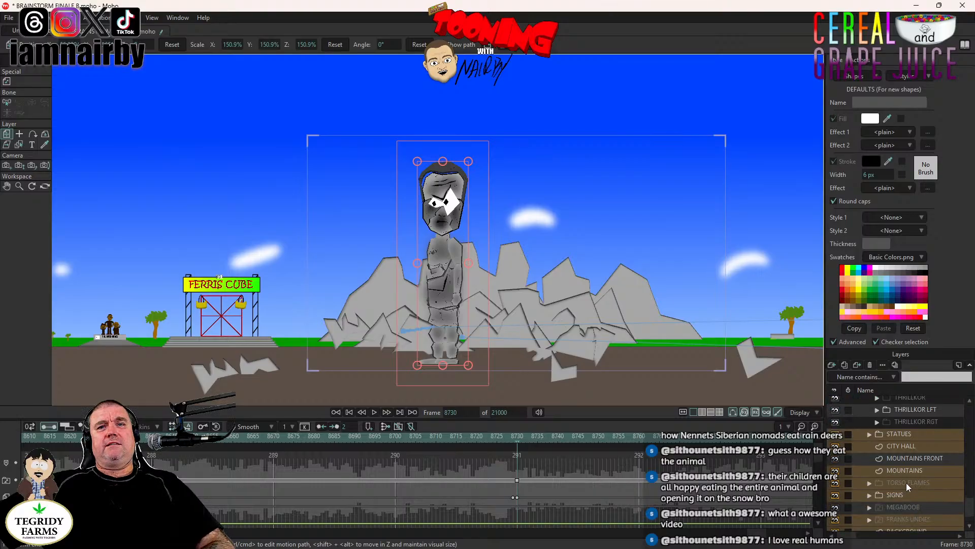
{"action": "scroll", "coordinate": [901, 483], "scroll_direction": "up", "scroll_amount": 5}
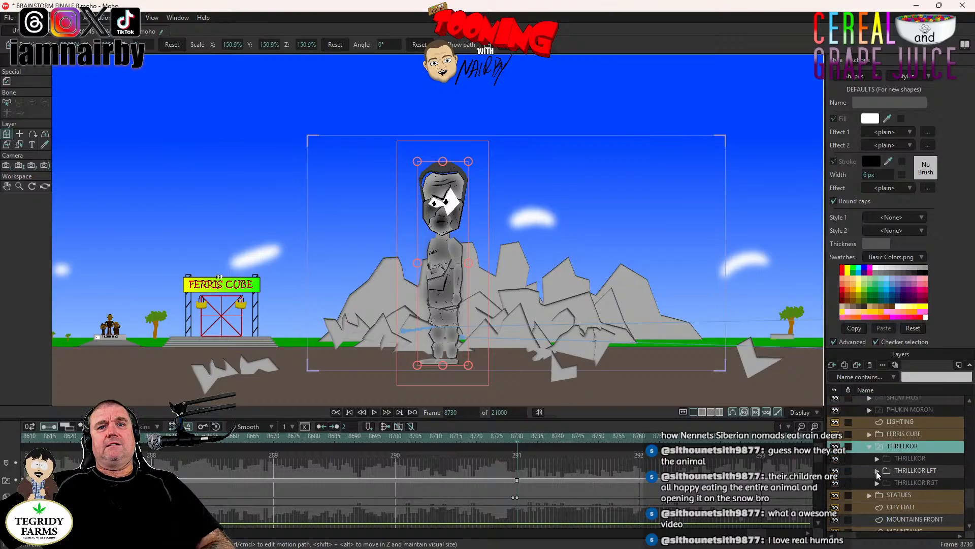
{"action": "left_click", "coordinate": [877, 471]}
{"action": "scroll", "coordinate": [876, 471], "scroll_direction": "down", "scroll_amount": 5}
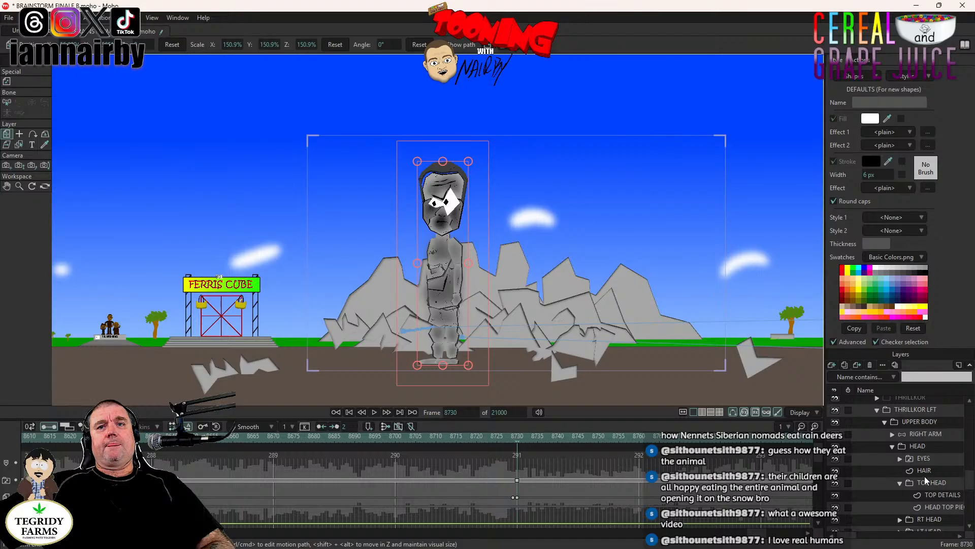
{"action": "scroll", "coordinate": [900, 485], "scroll_direction": "down", "scroll_amount": 2}
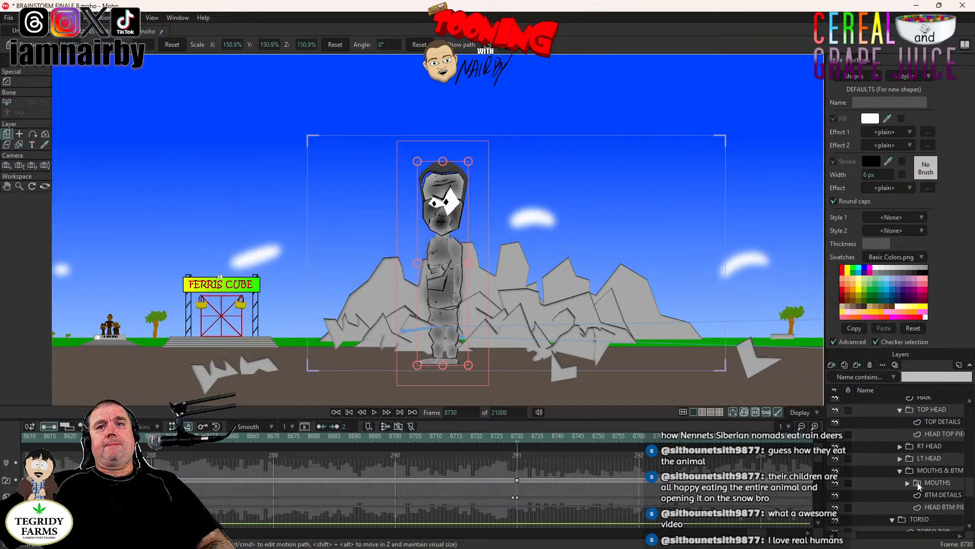
{"action": "left_click", "coordinate": [943, 484]}
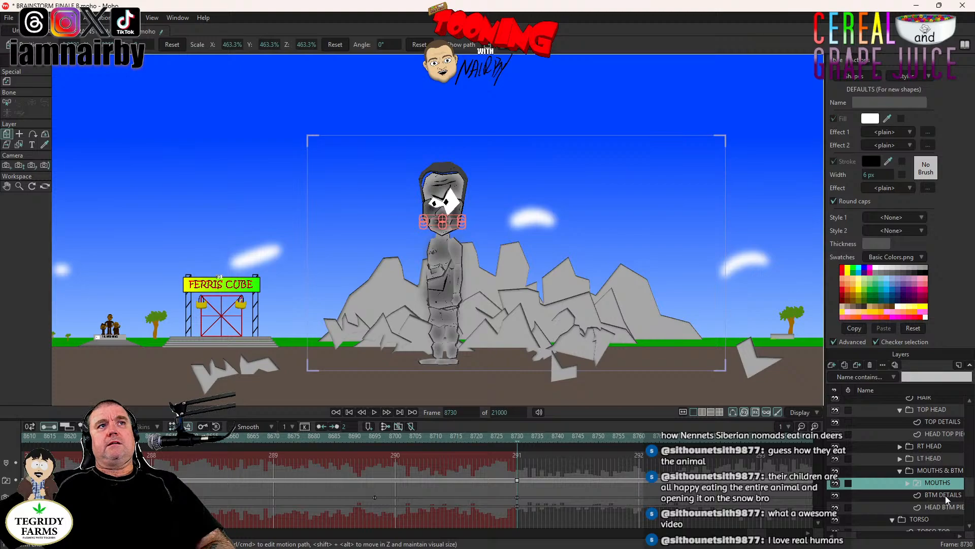
- Examine the mouth area up close on the BTM DETAILS and head bottom piece layers, and collapse the THRILLKOR LFT group
{"action": "scroll", "coordinate": [435, 228], "scroll_direction": "up", "scroll_amount": 8}
{"action": "scroll", "coordinate": [533, 308], "scroll_direction": "up", "scroll_amount": 8}
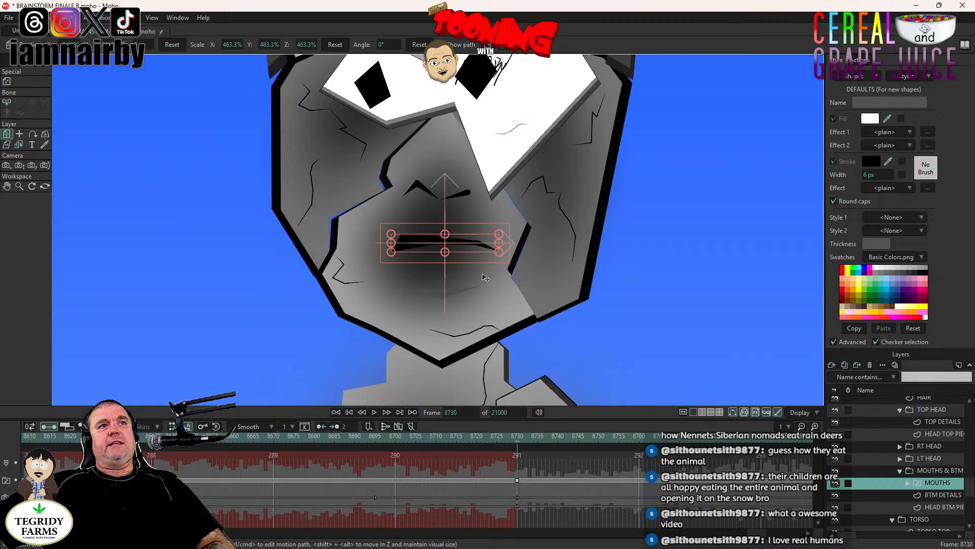
{"action": "left_click", "coordinate": [943, 495]}
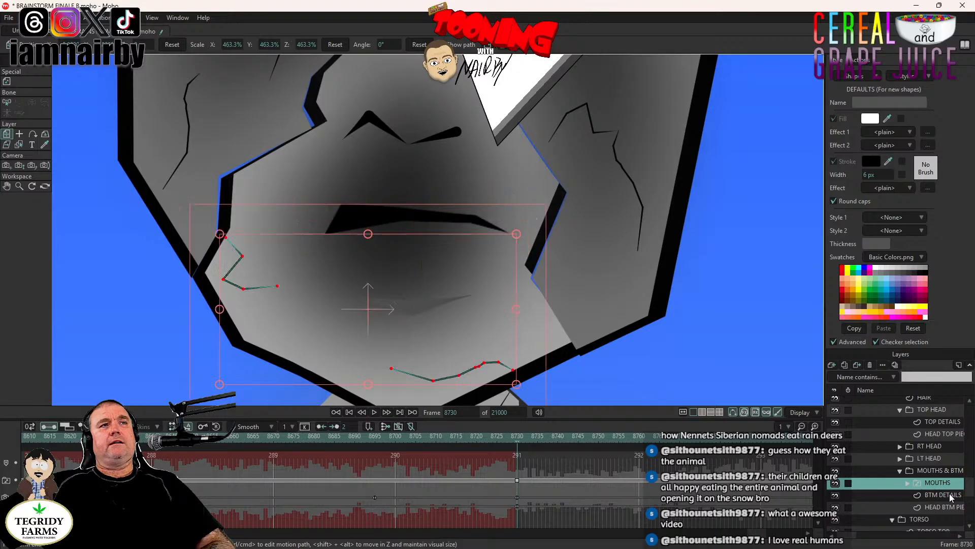
{"action": "left_click", "coordinate": [19, 82]}
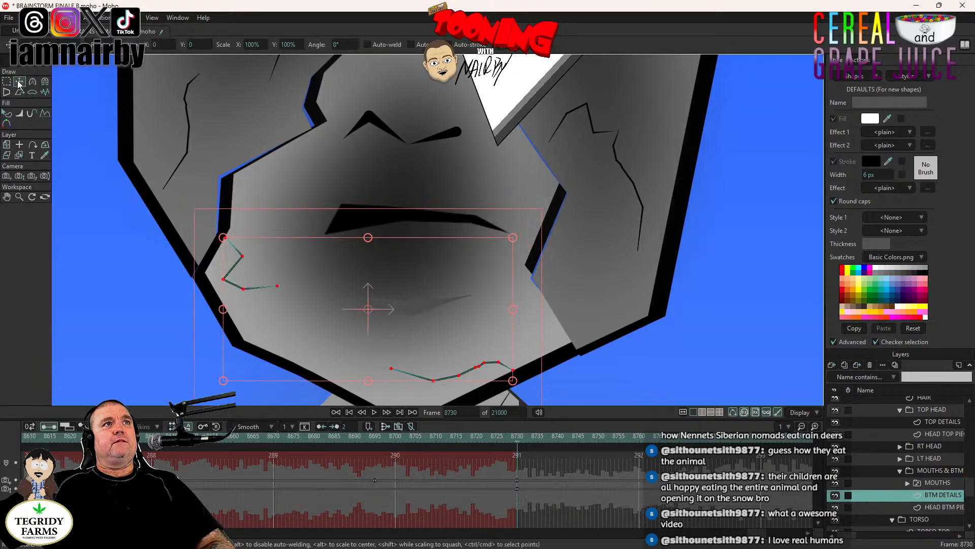
{"action": "left_click", "coordinate": [947, 506]}
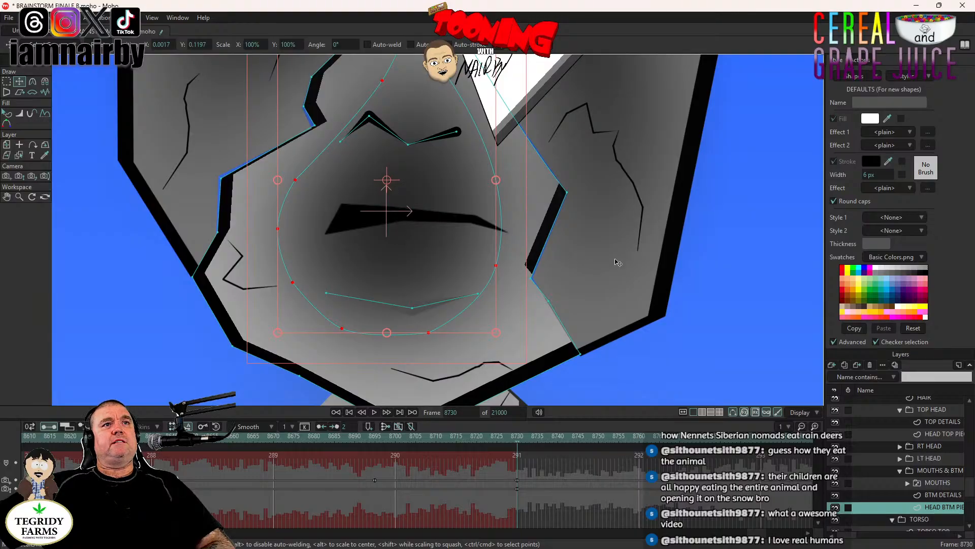
{"action": "scroll", "coordinate": [616, 260], "scroll_direction": "down", "scroll_amount": 5}
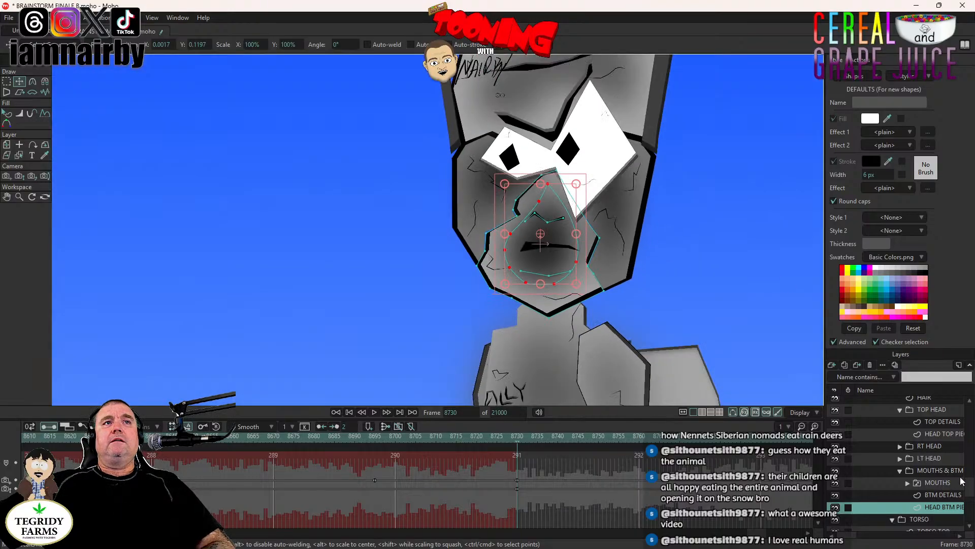
{"action": "scroll", "coordinate": [940, 466], "scroll_direction": "up", "scroll_amount": 5}
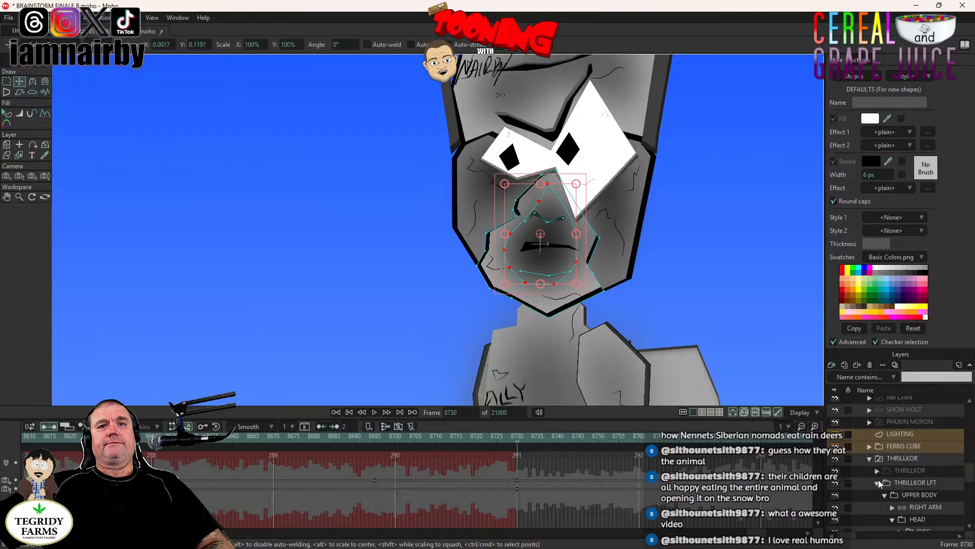
{"action": "left_click", "coordinate": [878, 482]}
- Play the animation from frame 8708 past the cut at frame 8730 to review the figure
{"action": "scroll", "coordinate": [663, 322], "scroll_direction": "down", "scroll_amount": 6}
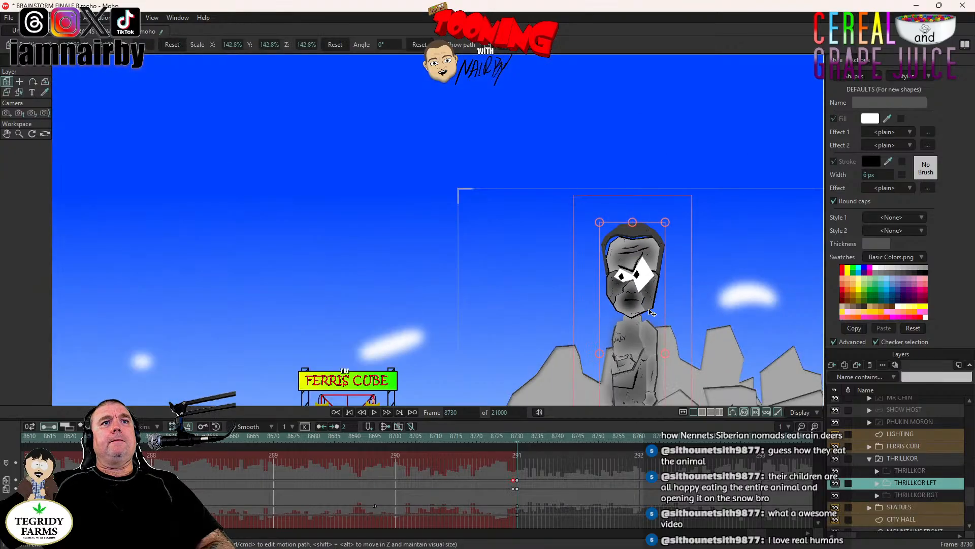
{"action": "scroll", "coordinate": [518, 198], "scroll_direction": "down", "scroll_amount": 1}
{"action": "left_click_drag", "start_coordinate": [522, 249], "coordinate": [590, 284]}
{"action": "scroll", "coordinate": [538, 294], "scroll_direction": "up", "scroll_amount": 1}
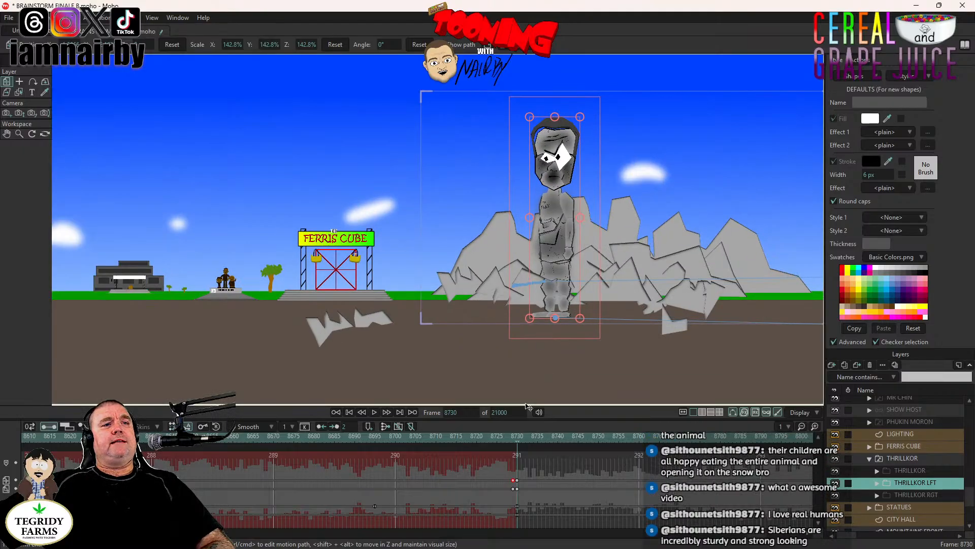
{"action": "left_click", "coordinate": [429, 438]}
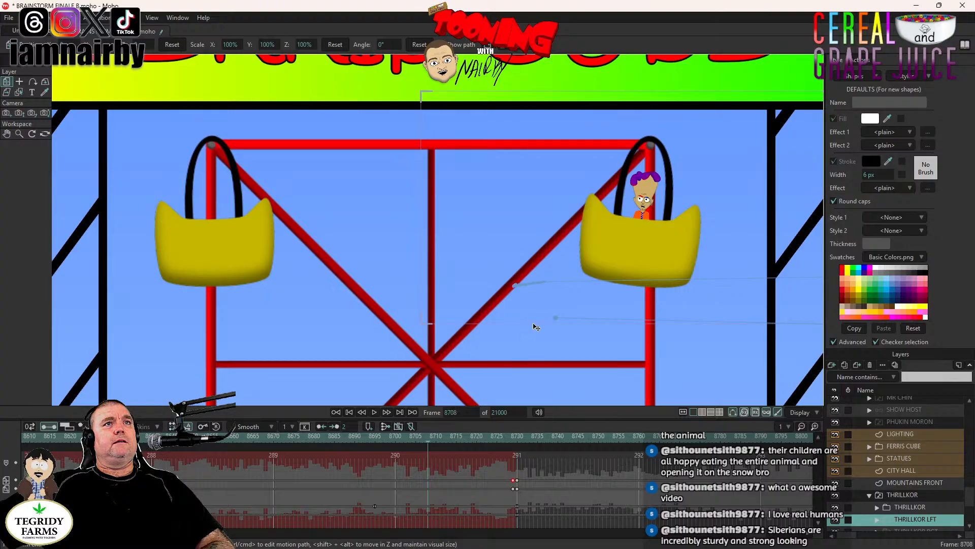
{"action": "left_click", "coordinate": [375, 412]}
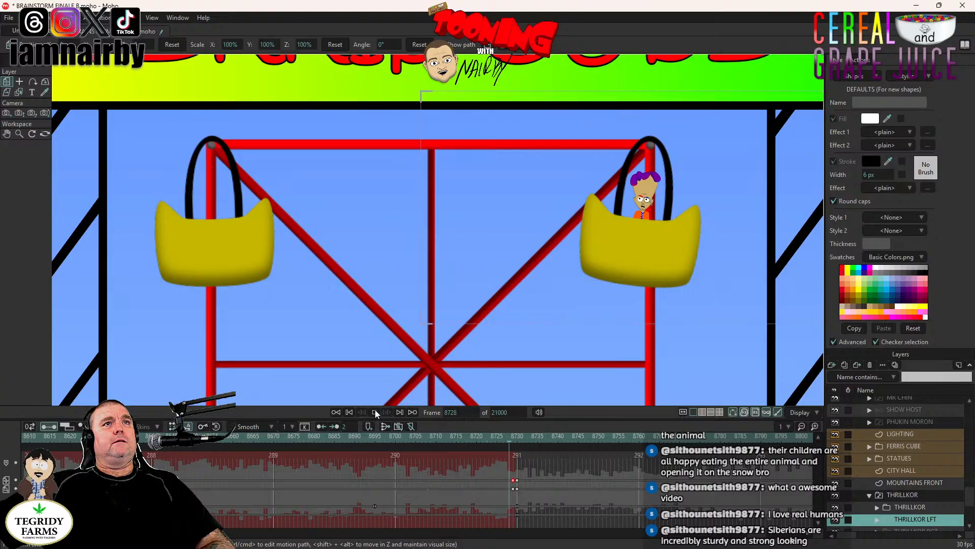
{"action": "key", "text": "space"}
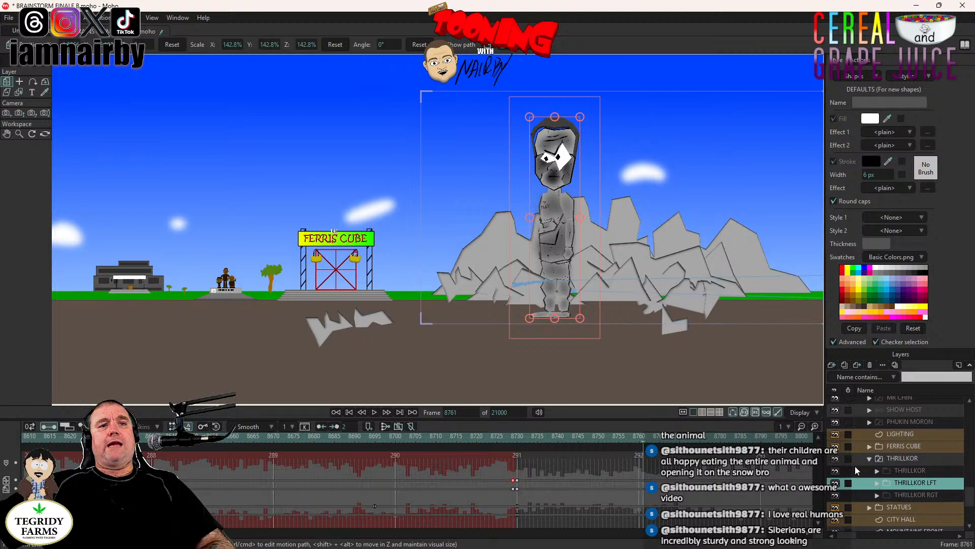
- Collapse the THRILLKOR group and play the scene from frame 8295 through the shot after frame 8730
{"action": "left_click", "coordinate": [870, 458]}
{"action": "left_click_drag", "start_coordinate": [714, 537], "coordinate": [724, 538]}
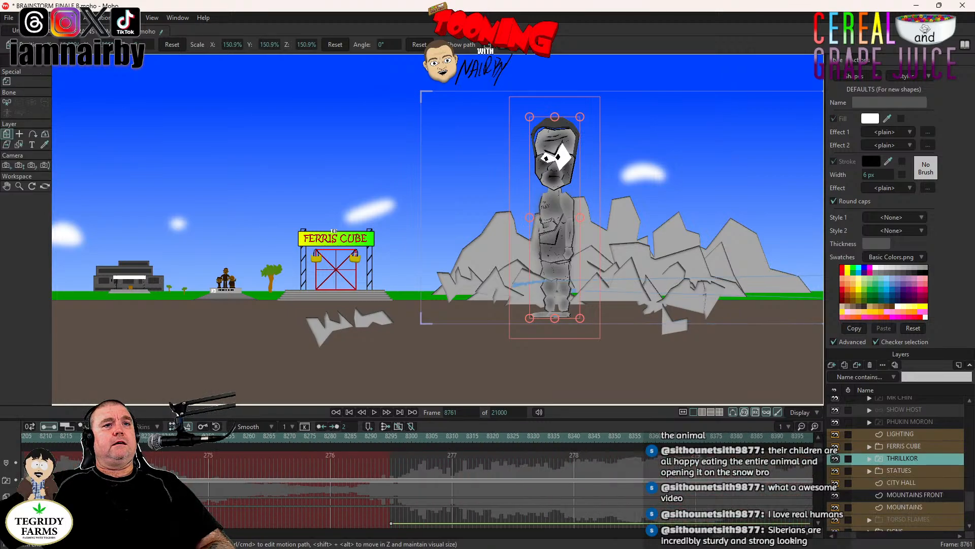
{"action": "left_click", "coordinate": [392, 441]}
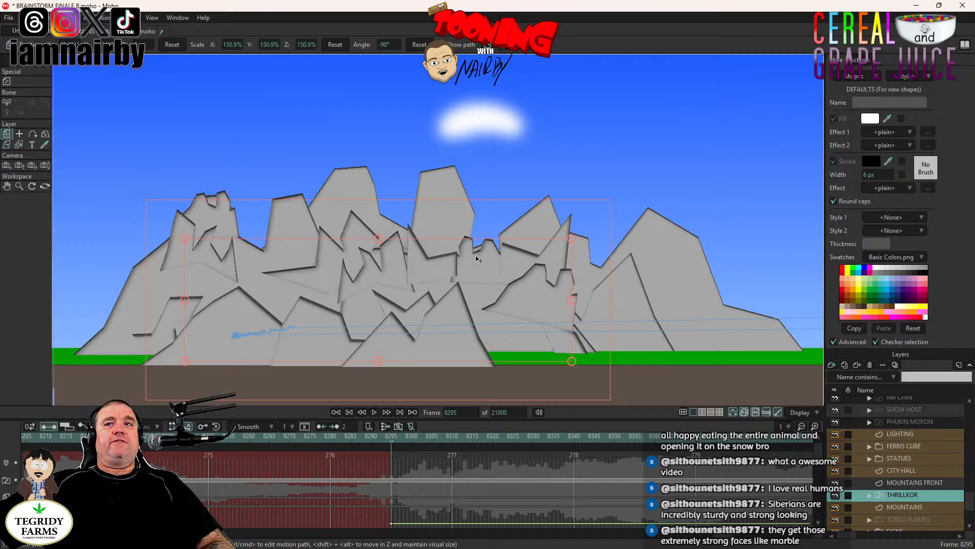
{"action": "scroll", "coordinate": [486, 213], "scroll_direction": "down", "scroll_amount": 1}
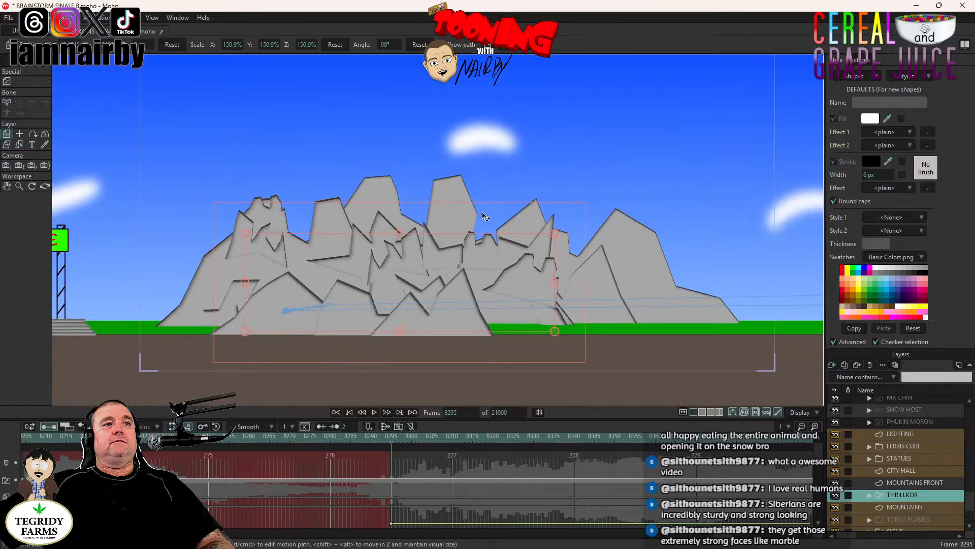
{"action": "left_click_drag", "start_coordinate": [490, 235], "coordinate": [434, 261]}
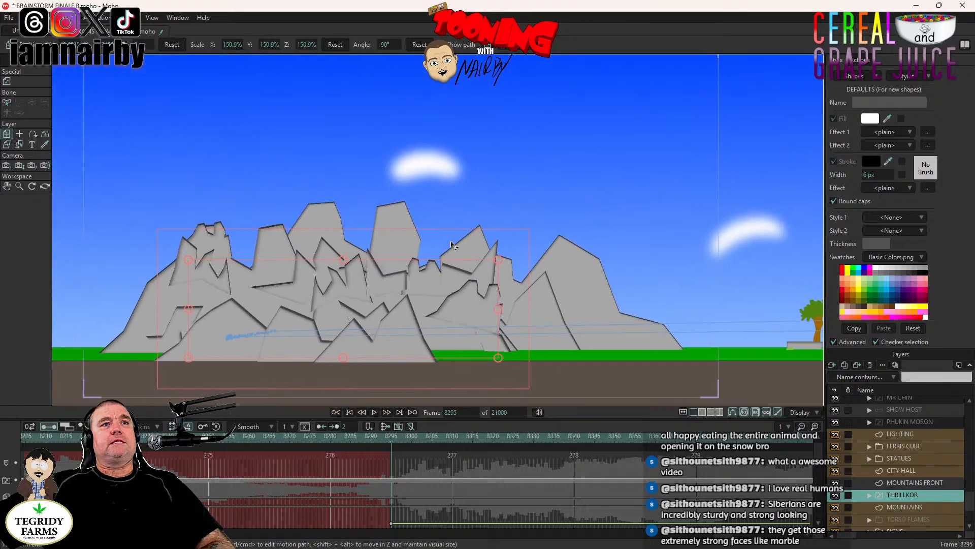
{"action": "left_click_drag", "start_coordinate": [486, 226], "coordinate": [491, 229]}
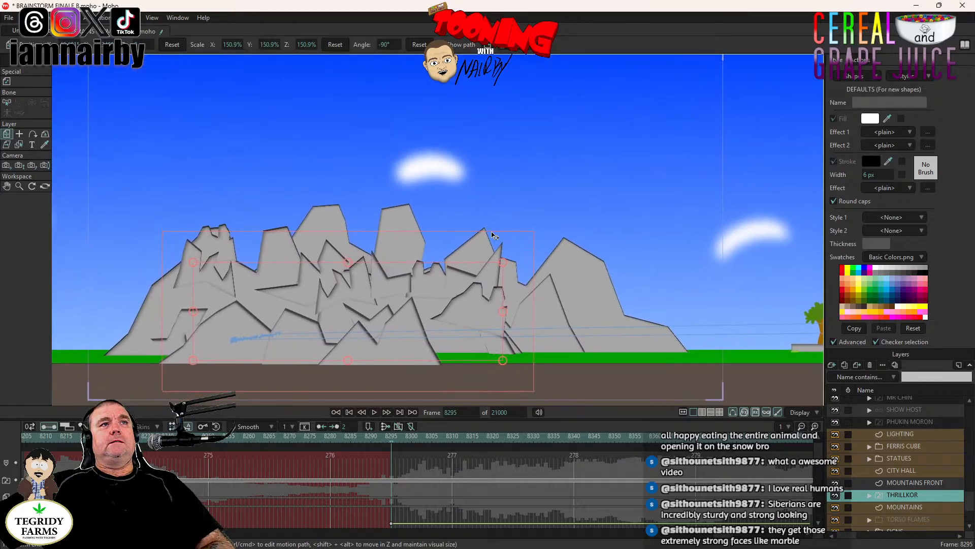
{"action": "left_click", "coordinate": [374, 412]}
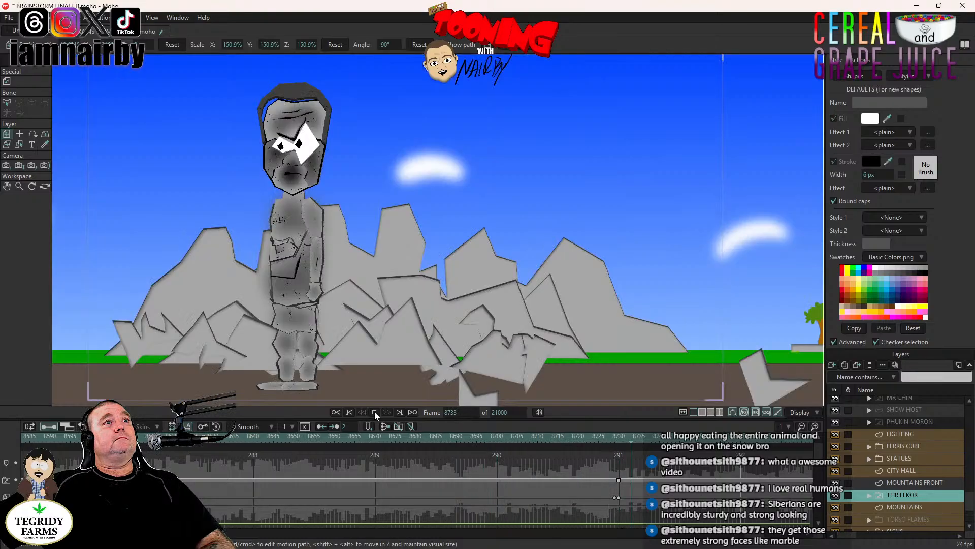
{"action": "left_click", "coordinate": [374, 412]}
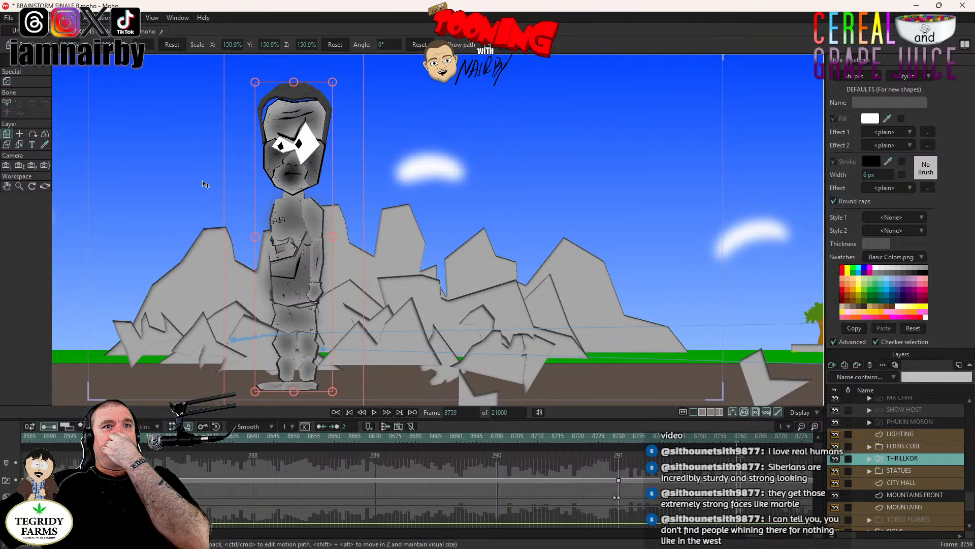
- Delete the THRILLKOR layer's switch keyframe at frame 8730
{"action": "scroll", "coordinate": [577, 495], "scroll_direction": "down", "scroll_amount": 2}
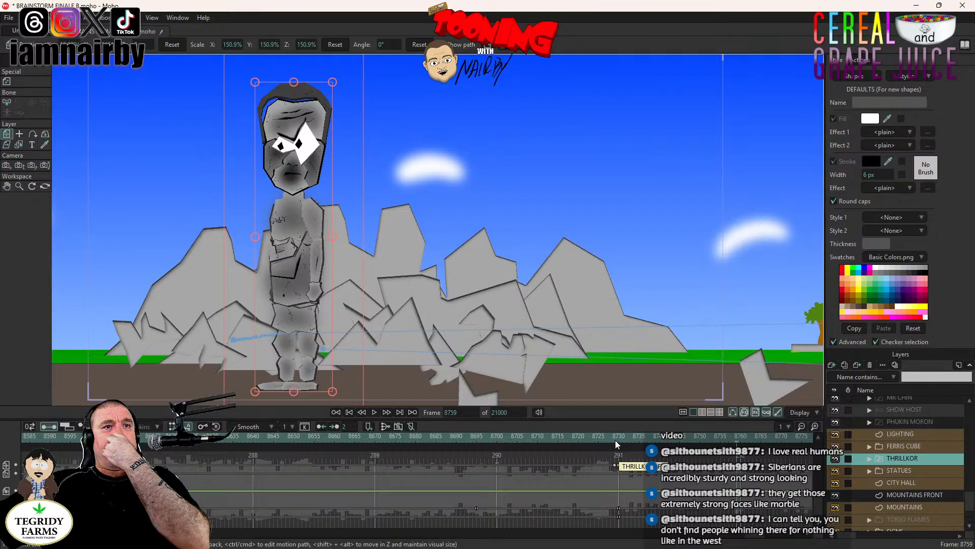
{"action": "right_click", "coordinate": [913, 465]}
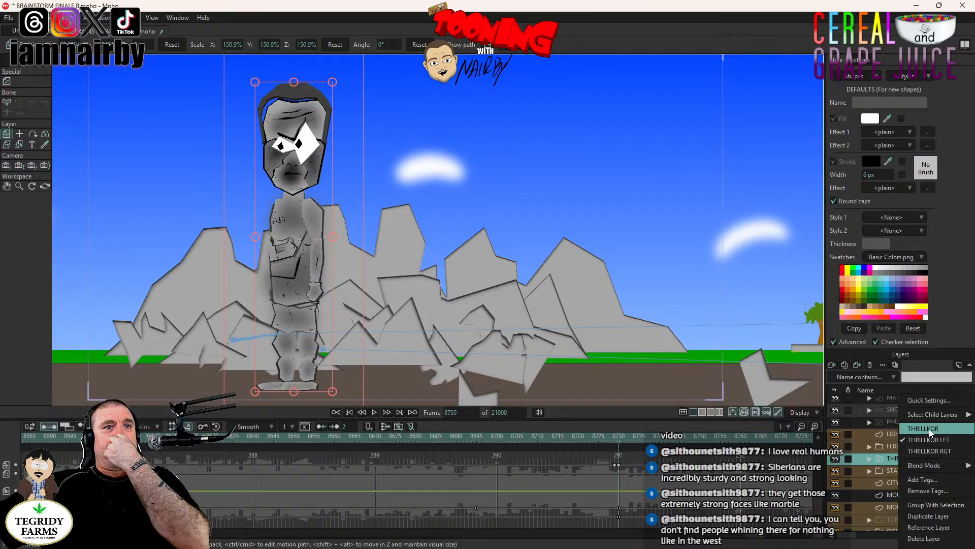
{"action": "left_click", "coordinate": [648, 416]}
{"action": "scroll", "coordinate": [631, 488], "scroll_direction": "up", "scroll_amount": 2}
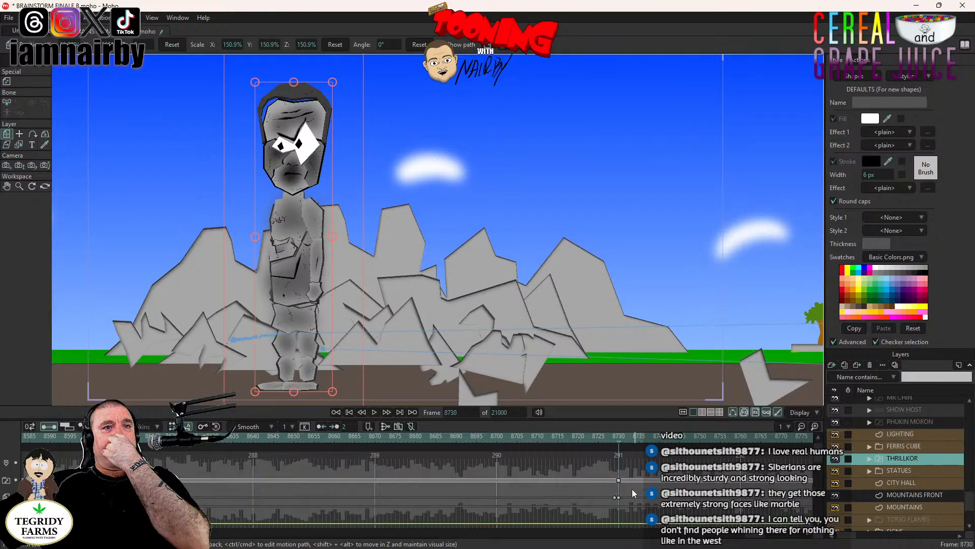
{"action": "left_click", "coordinate": [618, 480]}
{"action": "key", "text": "Delete"}
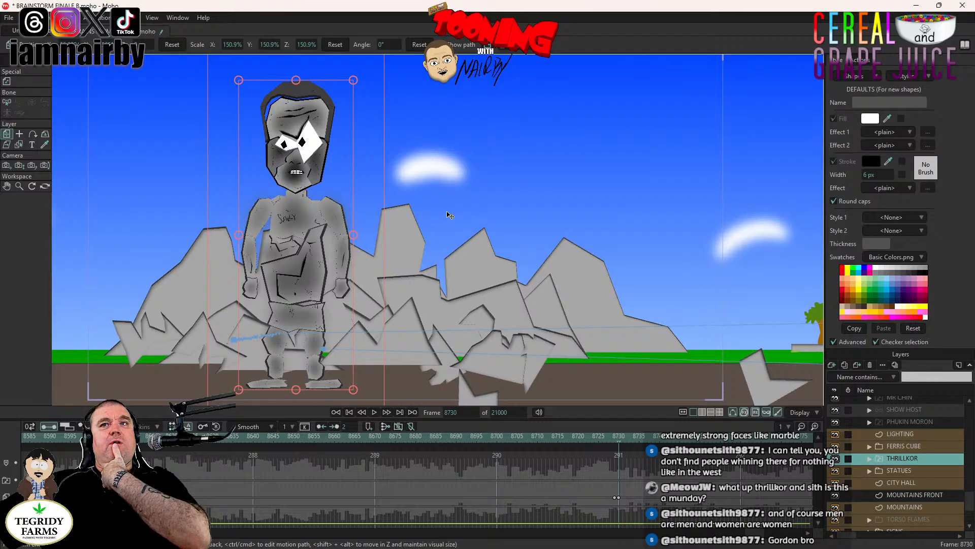
- Zoom the camera in at frame 8730 to a focal length of about 18.1
{"action": "scroll", "coordinate": [446, 214], "scroll_direction": "down", "scroll_amount": 2}
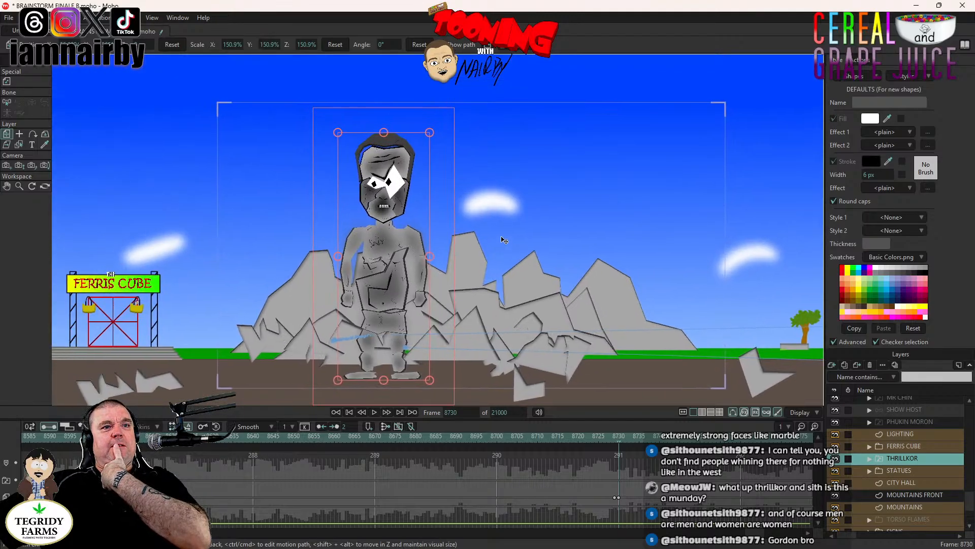
{"action": "scroll", "coordinate": [466, 245], "scroll_direction": "up", "scroll_amount": 2}
{"action": "scroll", "coordinate": [464, 244], "scroll_direction": "down", "scroll_amount": 1}
{"action": "scroll", "coordinate": [465, 244], "scroll_direction": "down", "scroll_amount": 1}
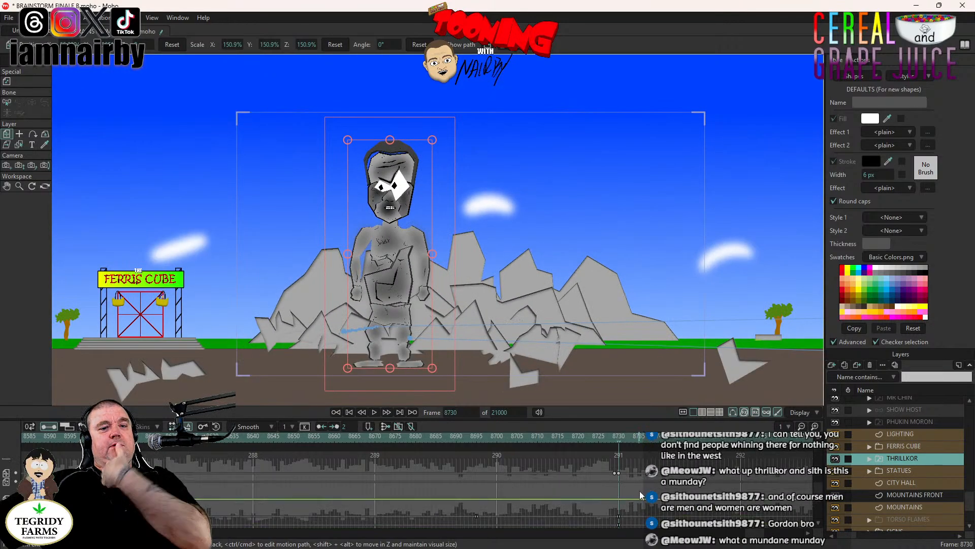
{"action": "key", "text": "Left"}
{"action": "key", "text": "Right"}
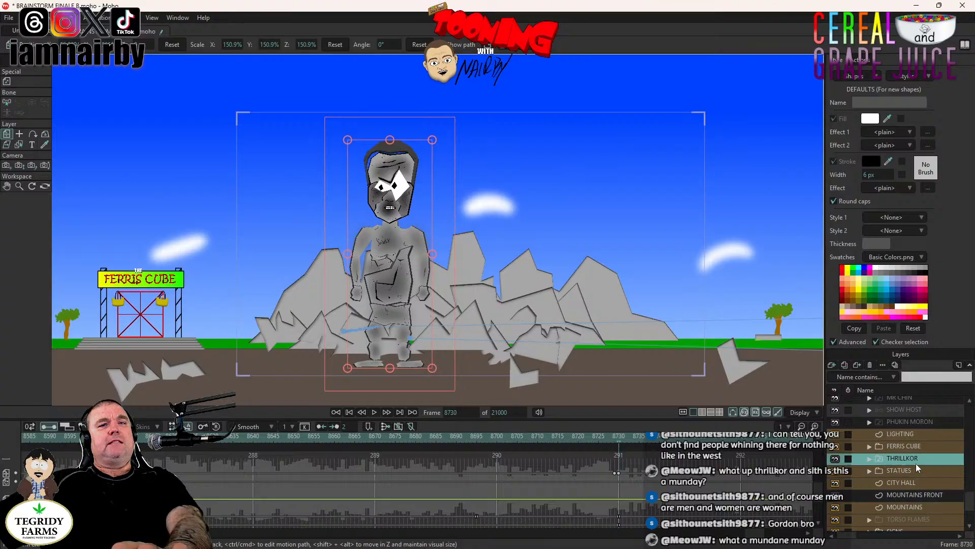
{"action": "left_click", "coordinate": [19, 166]}
{"action": "left_click_drag", "start_coordinate": [418, 251], "coordinate": [409, 342]}
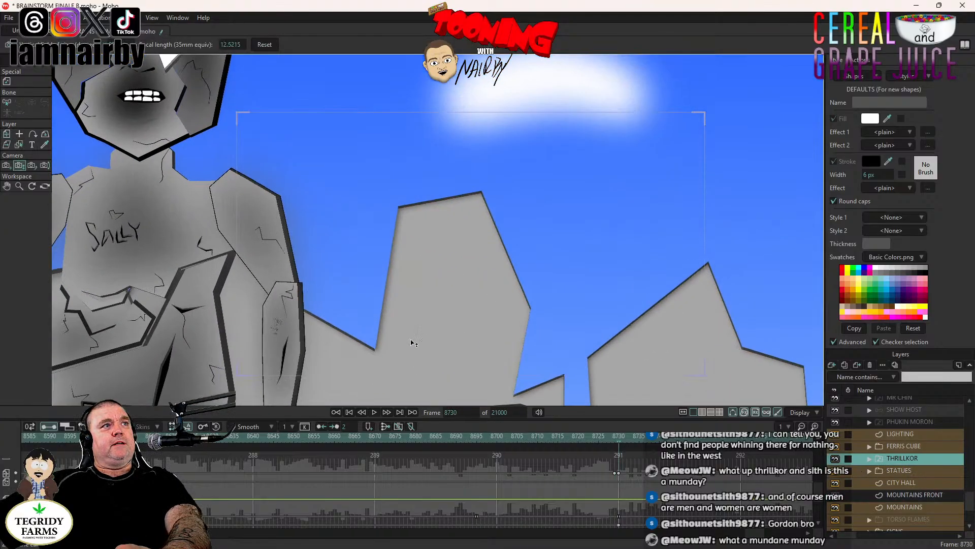
{"action": "left_click_drag", "start_coordinate": [362, 253], "coordinate": [177, 233]}
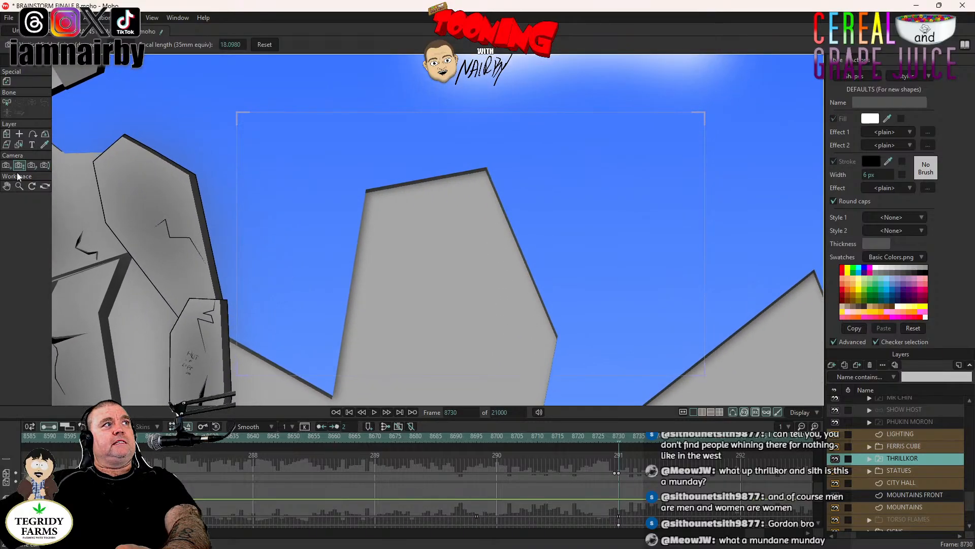
- Track the camera at frame 8730 until the stone figure's torso with the SALLY engraving is in frame
{"action": "left_click", "coordinate": [6, 165]}
{"action": "left_click_drag", "start_coordinate": [250, 233], "coordinate": [655, 253]}
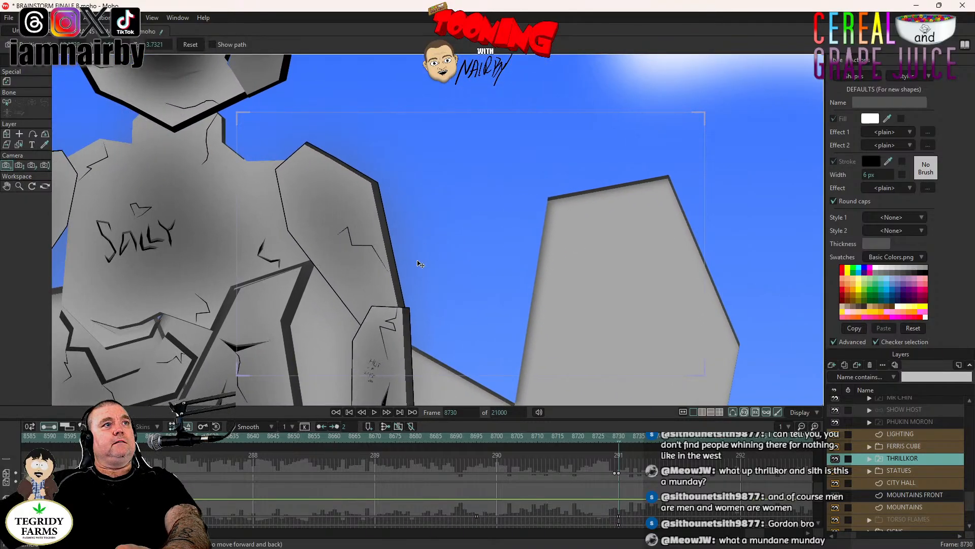
{"action": "left_click_drag", "start_coordinate": [418, 261], "coordinate": [619, 265]}
{"action": "left_click_drag", "start_coordinate": [458, 274], "coordinate": [600, 293]}
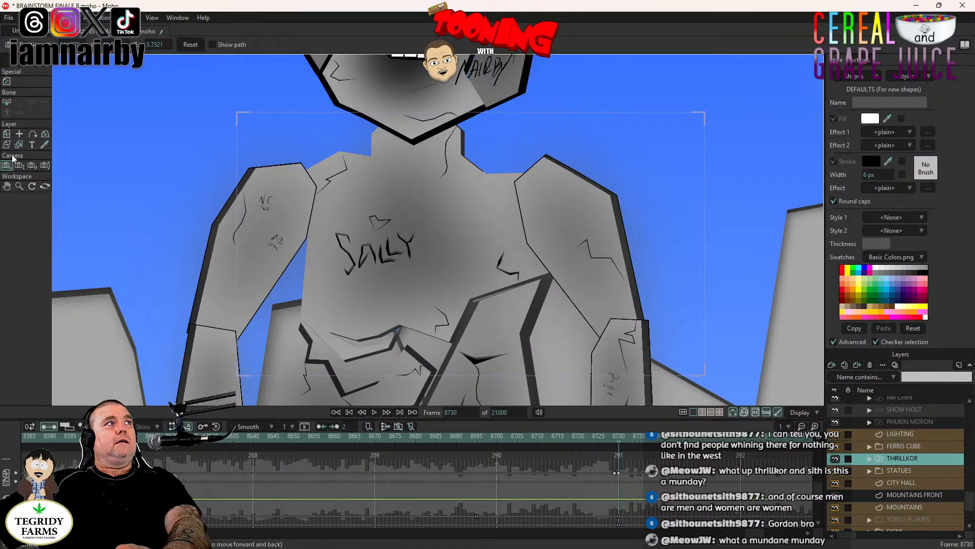
- Zoom the camera in to a focal length of about 39.2 and frame it closely on the SALLY chest engraving
{"action": "left_click", "coordinate": [20, 165]}
{"action": "left_click_drag", "start_coordinate": [285, 220], "coordinate": [290, 303]}
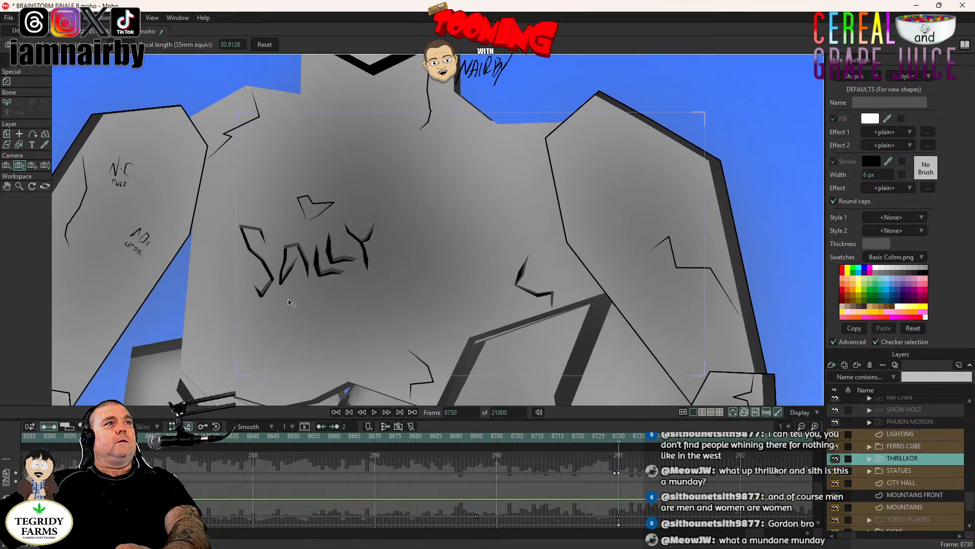
{"action": "left_click", "coordinate": [6, 165]}
{"action": "left_click_drag", "start_coordinate": [347, 247], "coordinate": [470, 242]}
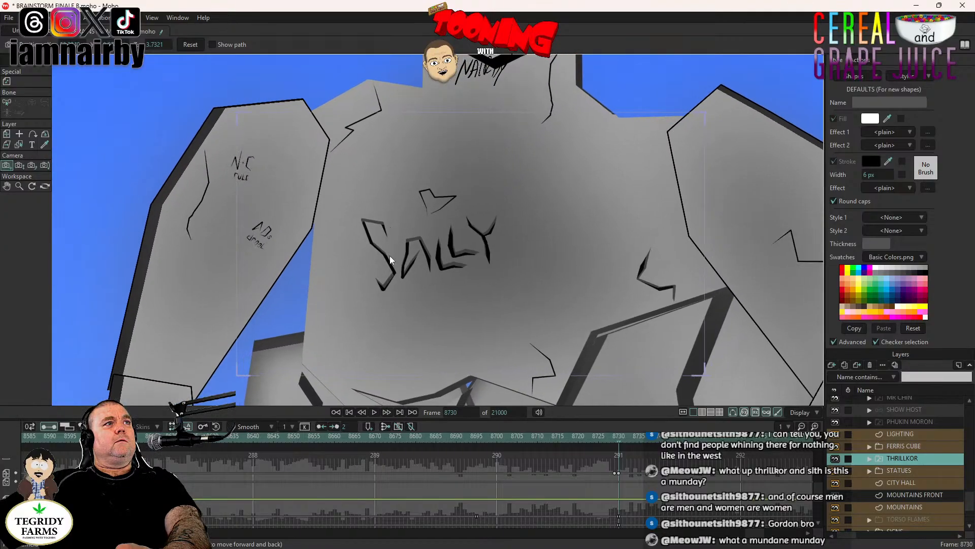
{"action": "mouse_move", "coordinate": [390, 255]}
{"action": "left_mouse_down"}
{"action": "mouse_move", "coordinate": [402, 308]}
{"action": "mouse_move", "coordinate": [395, 273]}
{"action": "left_mouse_up"}
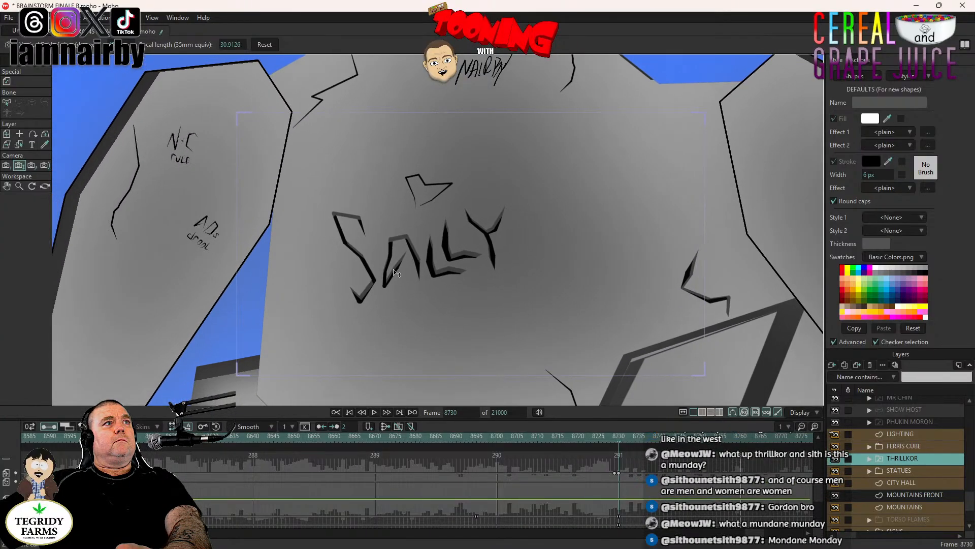
{"action": "left_click", "coordinate": [6, 165]}
{"action": "left_click_drag", "start_coordinate": [436, 284], "coordinate": [438, 284]}
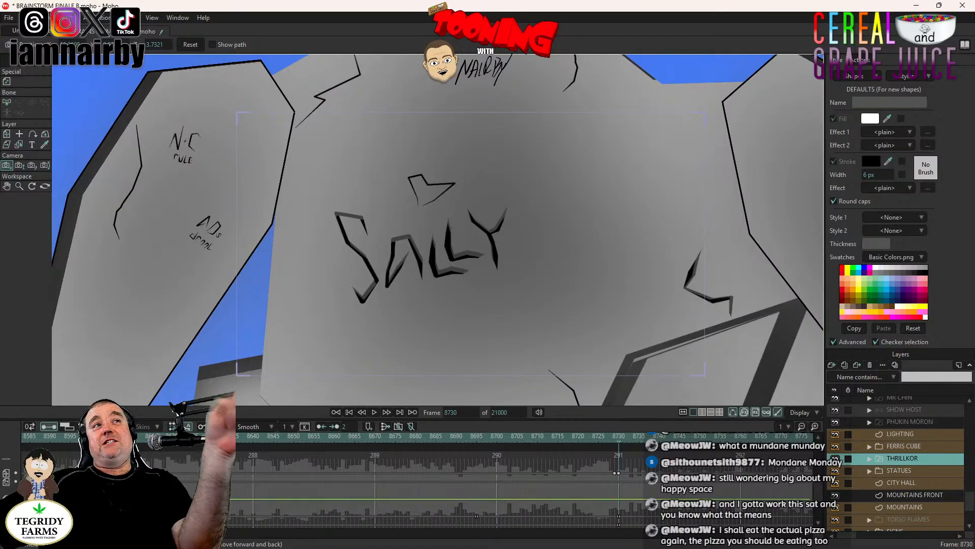
- Examine the Ferris Cube ride and its seated passenger in relation to the stone figure at frame 8730
{"action": "scroll", "coordinate": [423, 284], "scroll_direction": "down", "scroll_amount": 6}
{"action": "left_click_drag", "start_coordinate": [398, 303], "coordinate": [671, 241]}
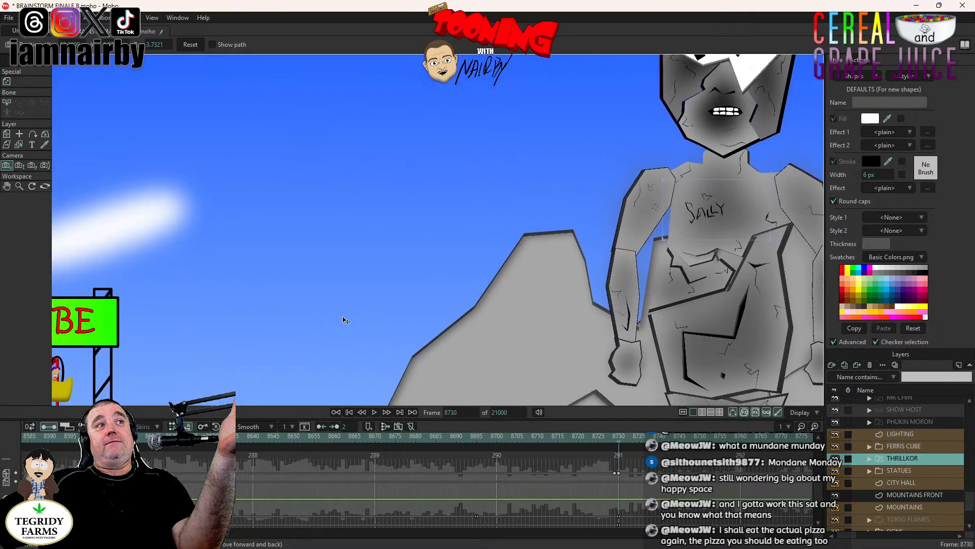
{"action": "left_click_drag", "start_coordinate": [219, 328], "coordinate": [640, 224]}
{"action": "scroll", "coordinate": [475, 294], "scroll_direction": "up", "scroll_amount": 3}
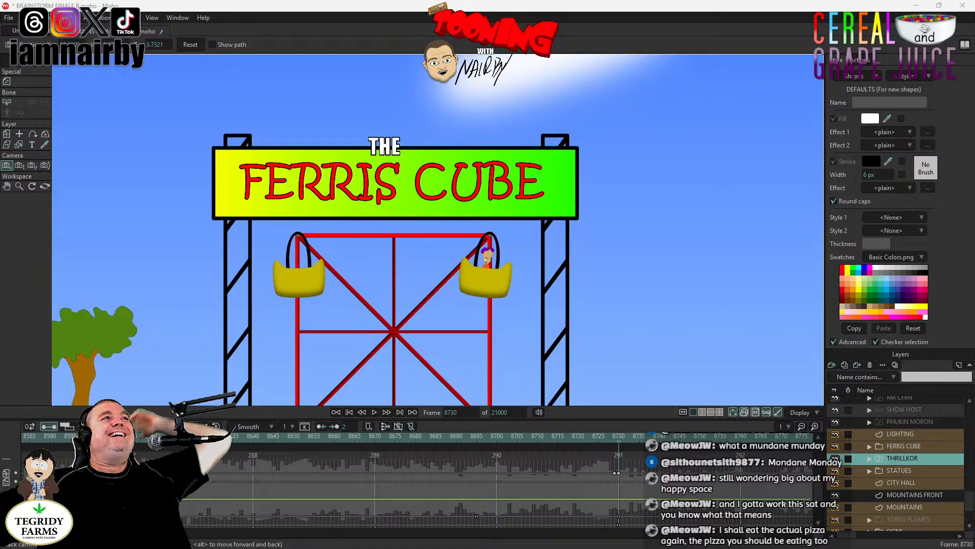
{"action": "scroll", "coordinate": [347, 221], "scroll_direction": "down", "scroll_amount": 2}
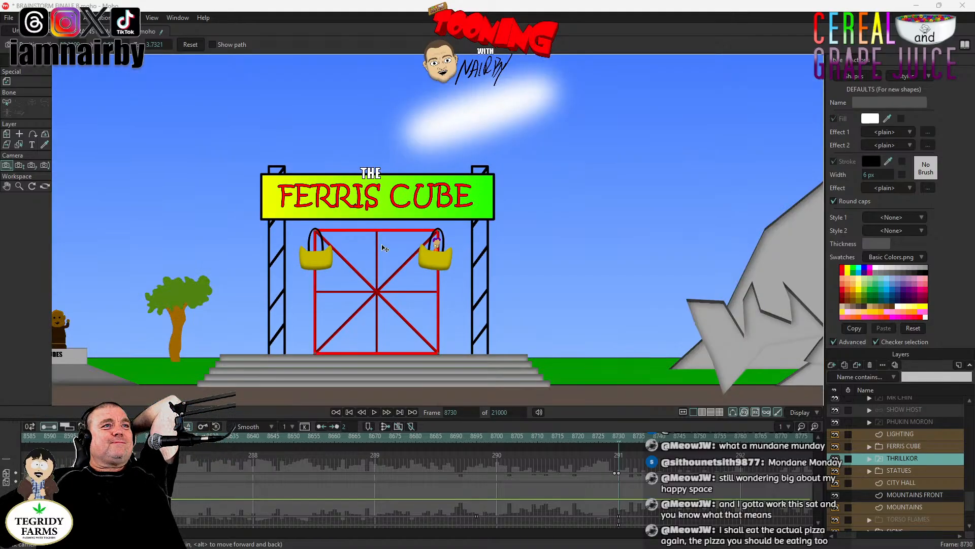
{"action": "left_click_drag", "start_coordinate": [388, 251], "coordinate": [411, 231]}
{"action": "scroll", "coordinate": [421, 226], "scroll_direction": "up", "scroll_amount": 2}
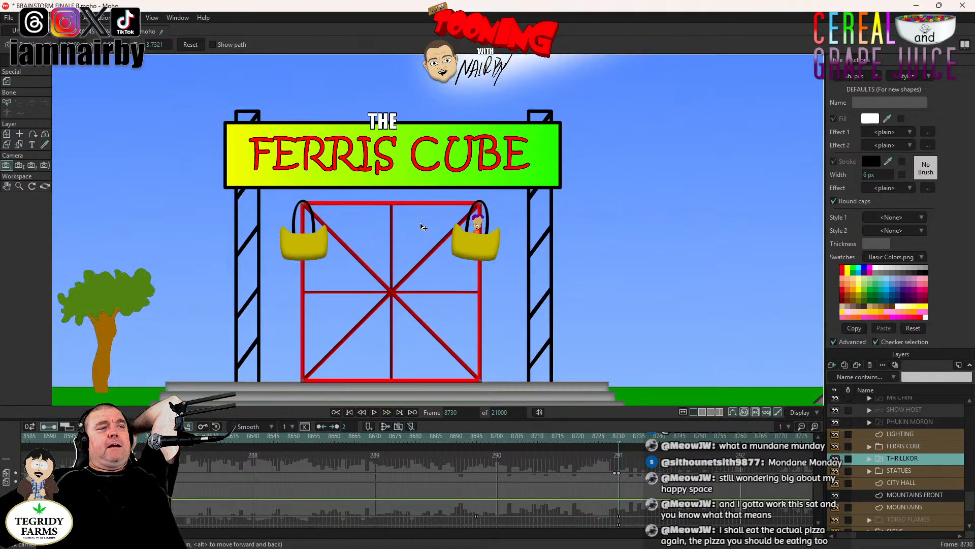
{"action": "left_click_drag", "start_coordinate": [476, 229], "coordinate": [498, 211]}
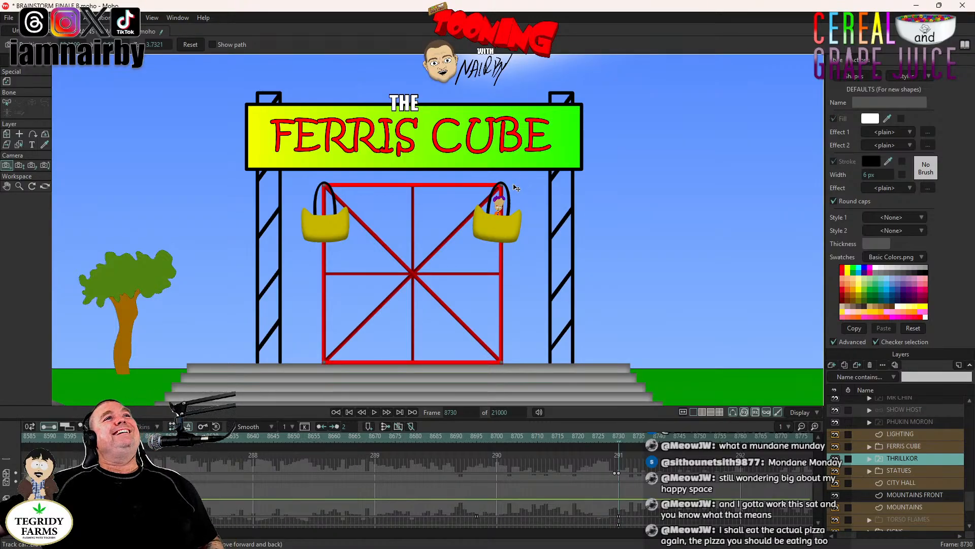
- Compare the stone figure's size and placement with the whole town and mountain scene, ending on the figure's torso
{"action": "scroll", "coordinate": [509, 227], "scroll_direction": "down", "scroll_amount": 8}
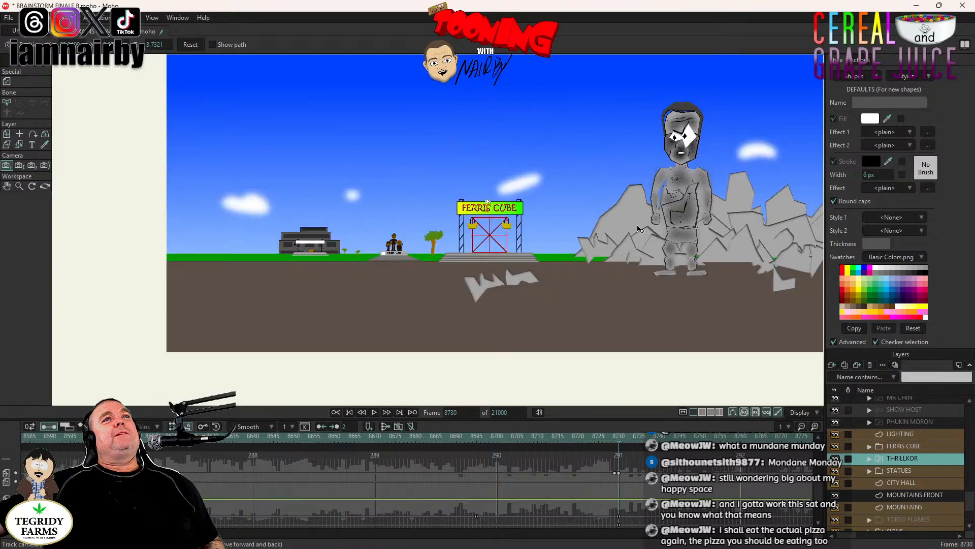
{"action": "left_click_drag", "start_coordinate": [638, 227], "coordinate": [600, 237]}
{"action": "scroll", "coordinate": [508, 228], "scroll_direction": "up", "scroll_amount": 8}
{"action": "scroll", "coordinate": [504, 216], "scroll_direction": "down", "scroll_amount": 5}
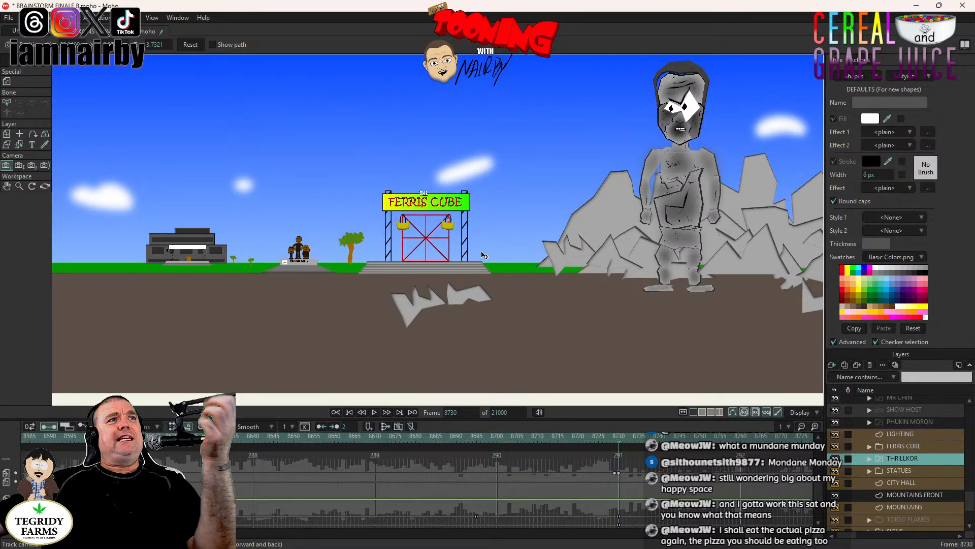
{"action": "left_click_drag", "start_coordinate": [536, 222], "coordinate": [534, 266]}
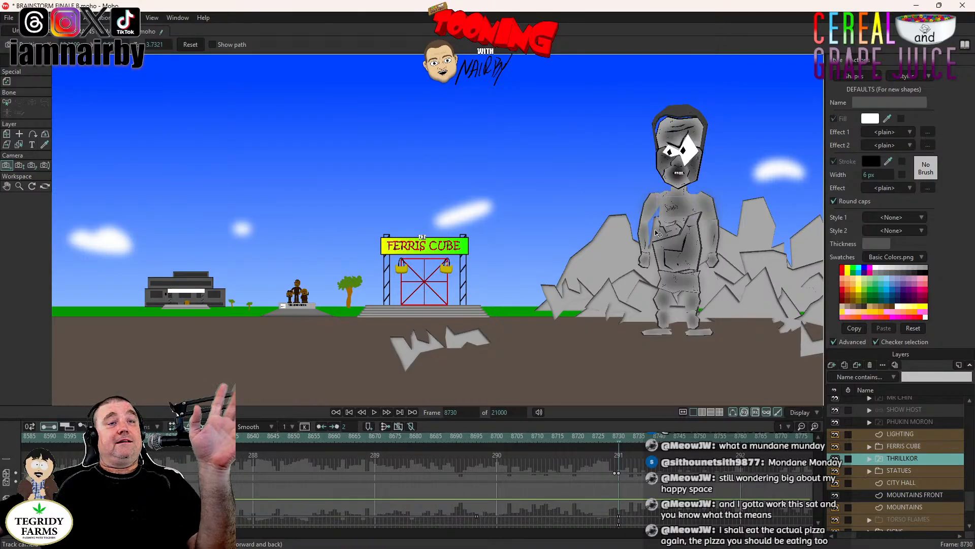
{"action": "left_click_drag", "start_coordinate": [655, 230], "coordinate": [463, 271]}
{"action": "scroll", "coordinate": [464, 271], "scroll_direction": "up", "scroll_amount": 4}
{"action": "scroll", "coordinate": [457, 270], "scroll_direction": "up", "scroll_amount": 5}
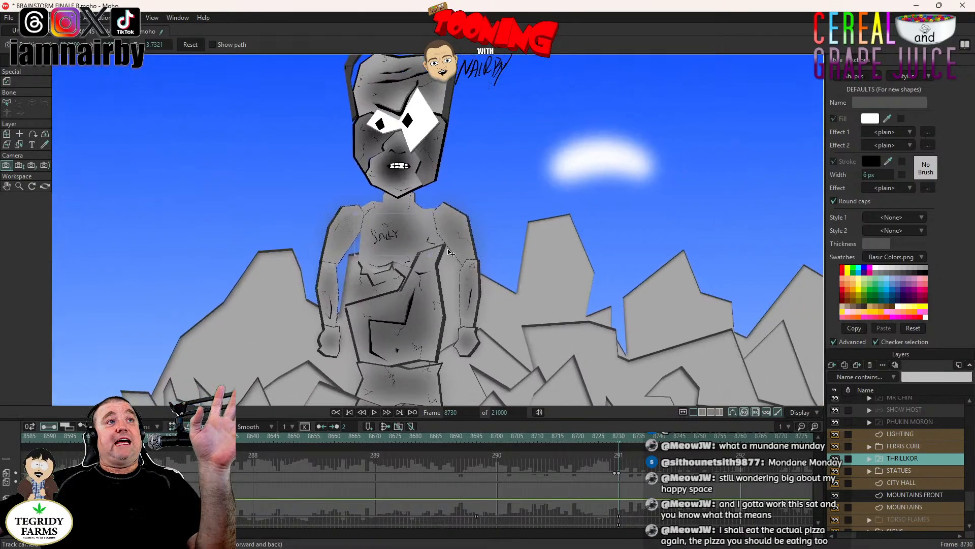
{"action": "scroll", "coordinate": [385, 242], "scroll_direction": "down", "scroll_amount": 5}
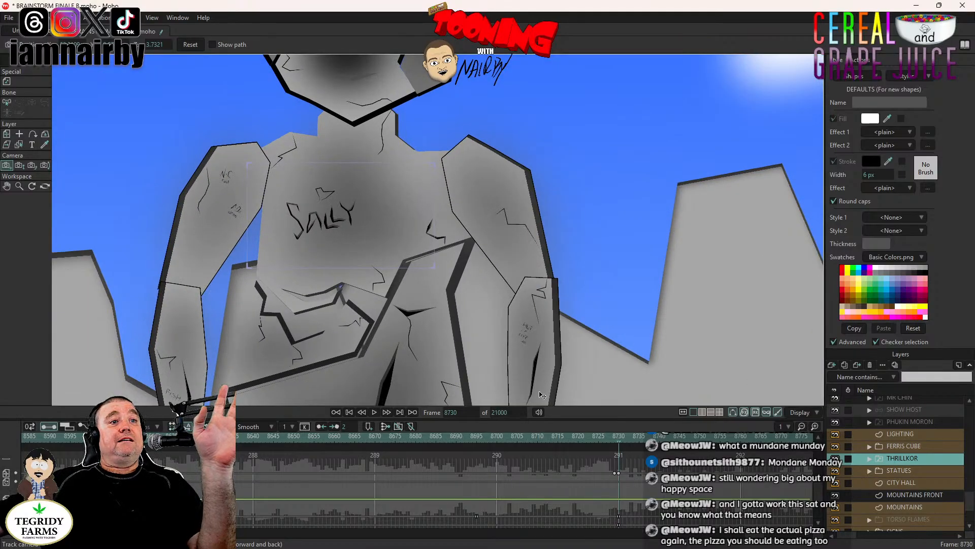
- Go to frame 8694 and inspect the passenger's seat on the Ferris Cube
{"action": "left_click", "coordinate": [470, 440]}
{"action": "scroll", "coordinate": [482, 307], "scroll_direction": "up", "scroll_amount": 5}
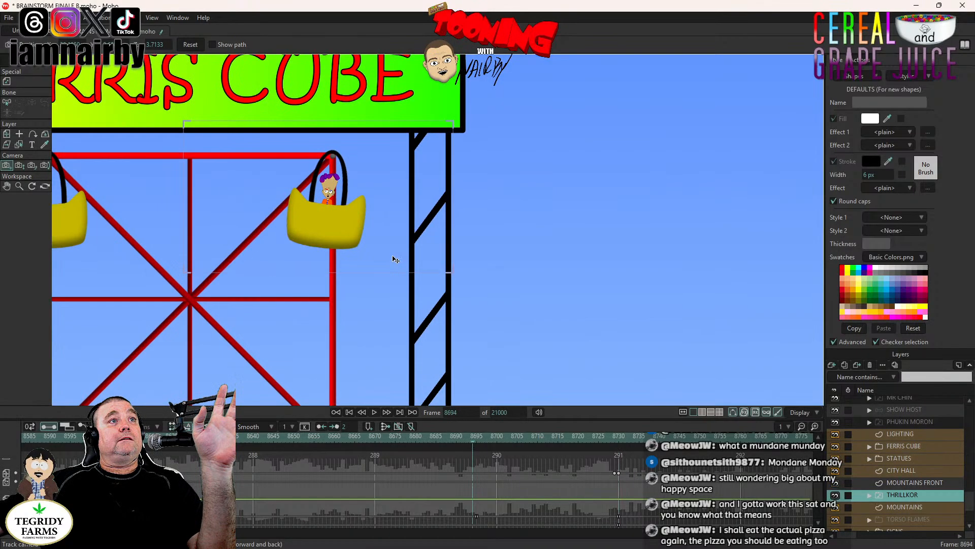
{"action": "left_click_drag", "start_coordinate": [491, 309], "coordinate": [517, 298]}
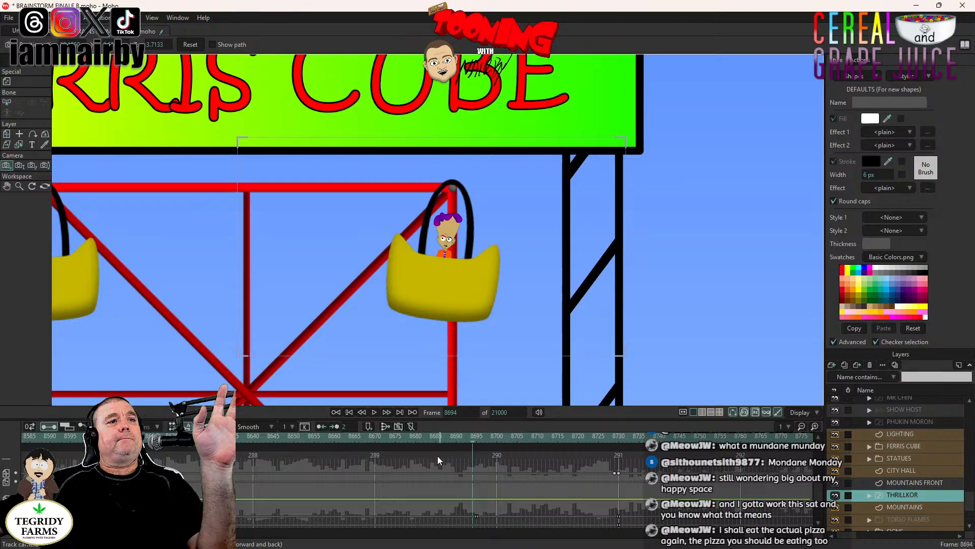
- Play the animation from frame 8295 past the cut to the torso close-up, stopping at frame 8760
{"action": "scroll", "coordinate": [442, 480], "scroll_direction": "up", "scroll_amount": 10}
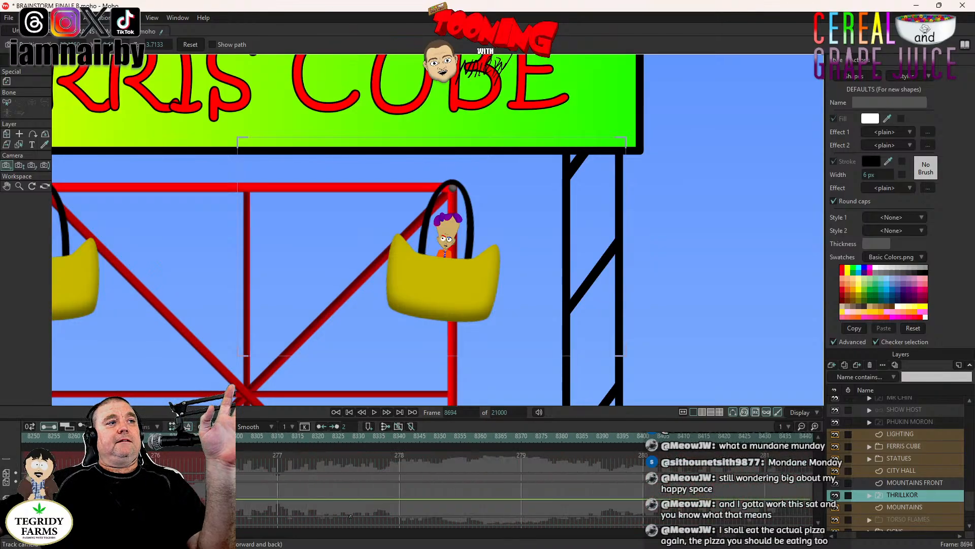
{"action": "left_click", "coordinate": [216, 436]}
{"action": "scroll", "coordinate": [419, 257], "scroll_direction": "up", "scroll_amount": 3}
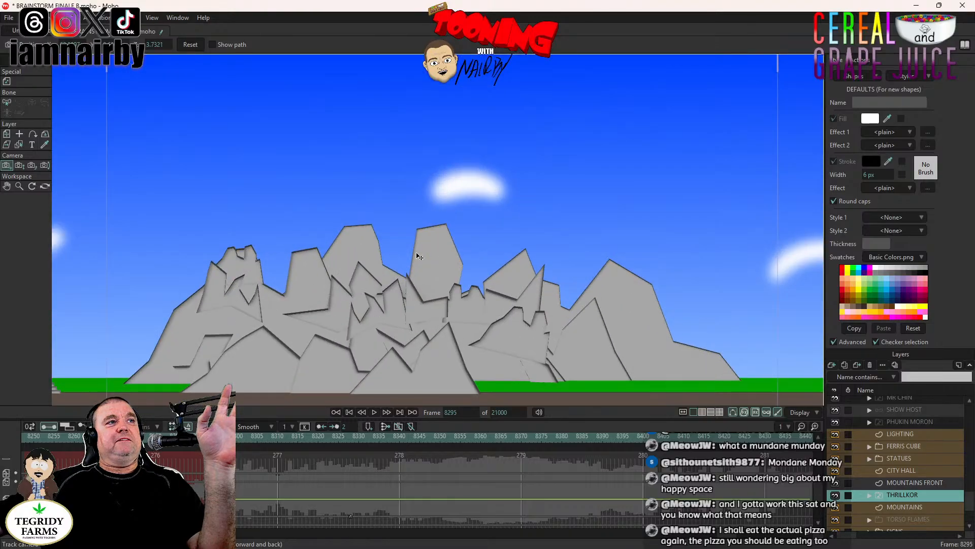
{"action": "scroll", "coordinate": [419, 256], "scroll_direction": "down", "scroll_amount": 3}
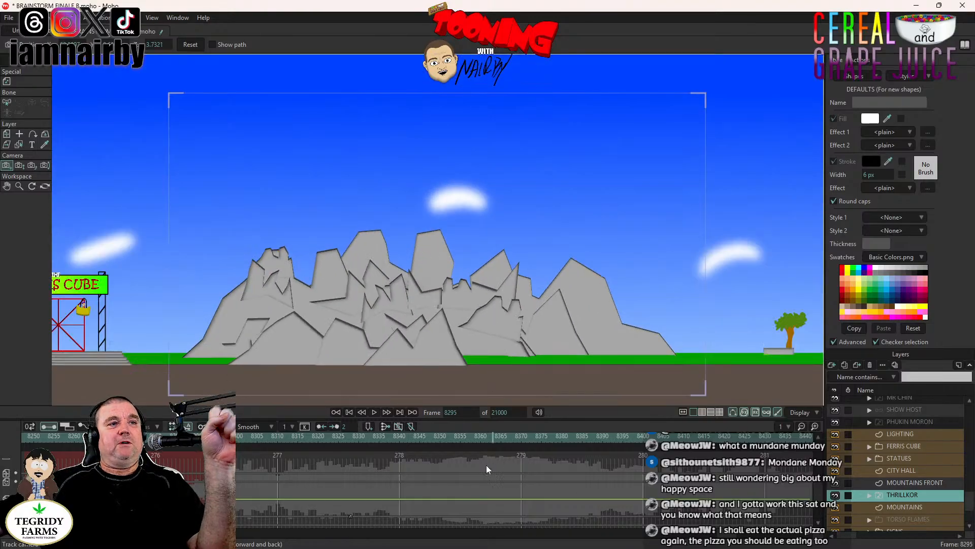
{"action": "left_click", "coordinate": [374, 412]}
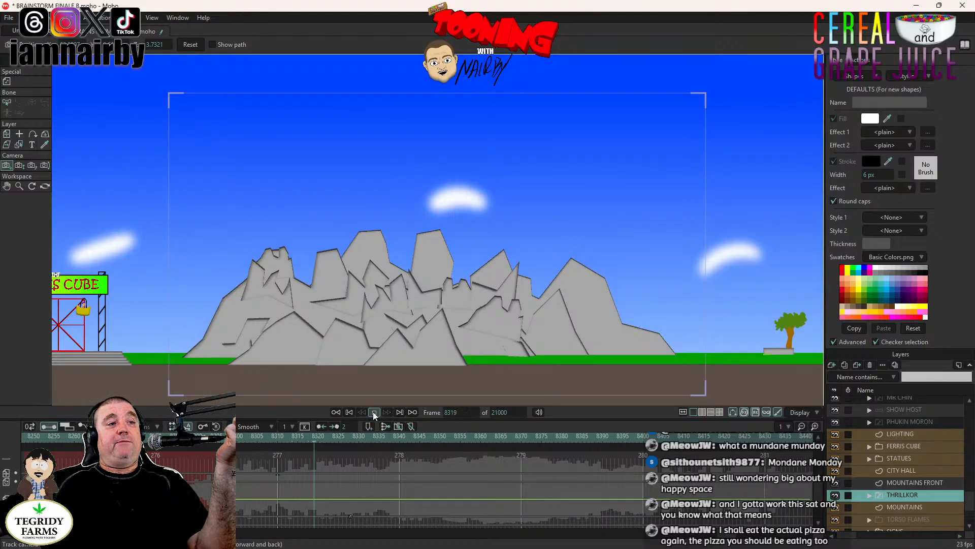
{"action": "left_click", "coordinate": [374, 412]}
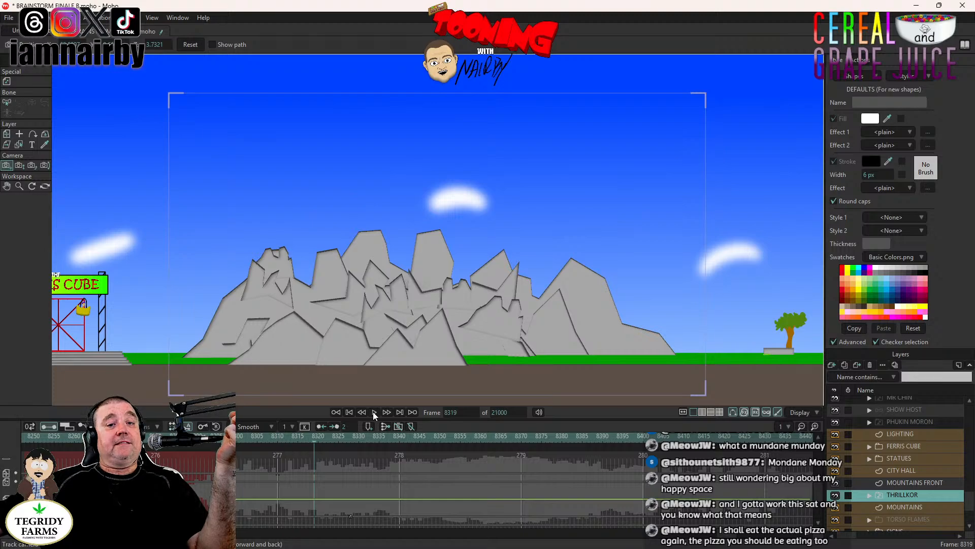
{"action": "left_click", "coordinate": [374, 411]}
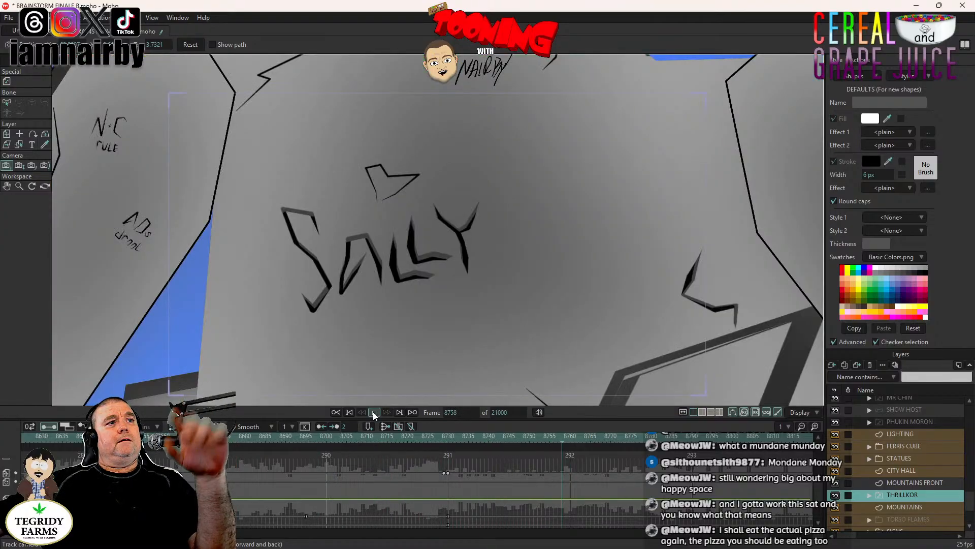
{"action": "left_click", "coordinate": [375, 412]}
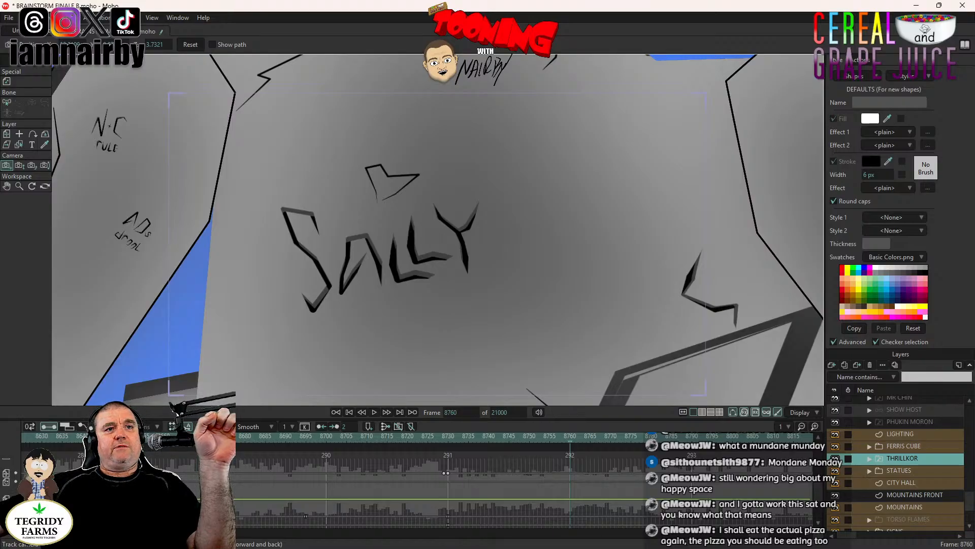
- Inspect the area around the torso close-up and play the shot from frame 8730 to frame 8791
{"action": "scroll", "coordinate": [552, 273], "scroll_direction": "down", "scroll_amount": 3}
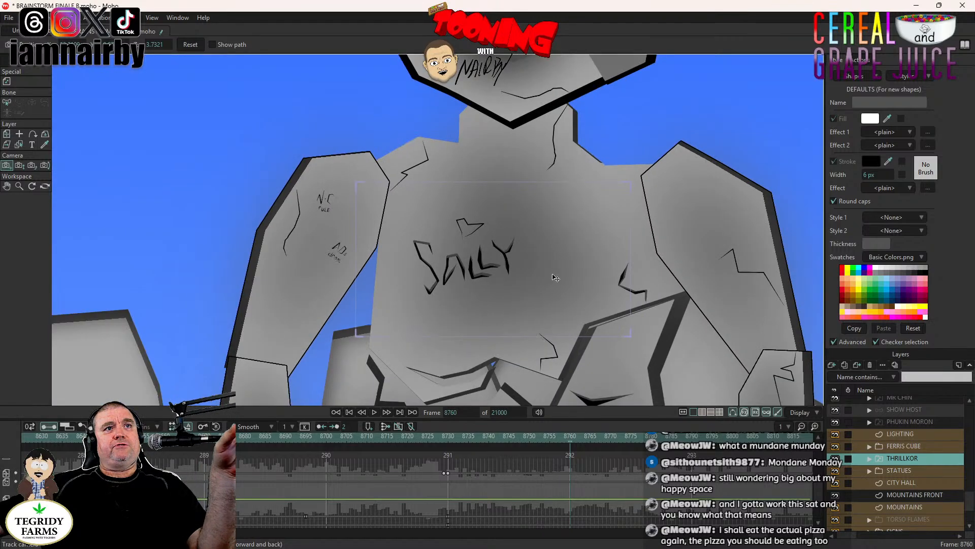
{"action": "left_click_drag", "start_coordinate": [552, 273], "coordinate": [462, 267]}
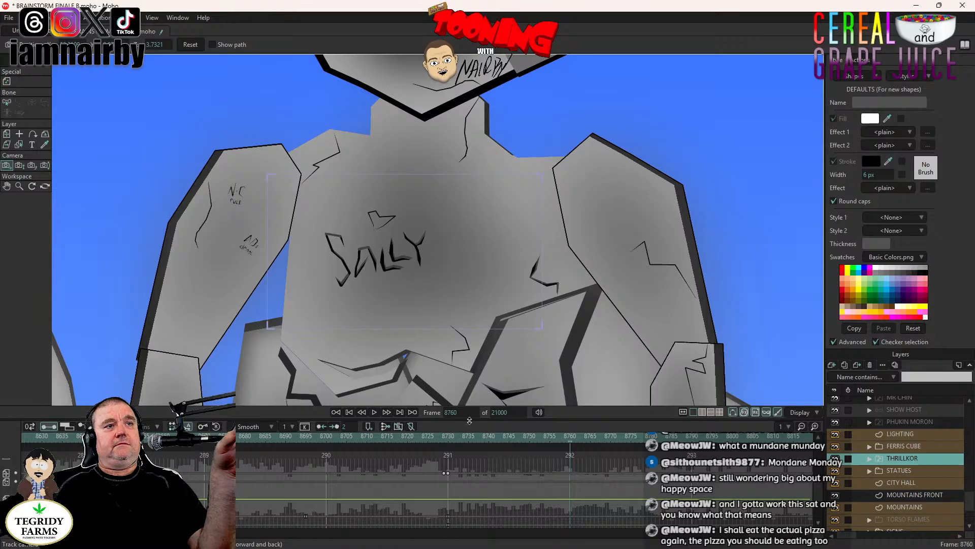
{"action": "left_click", "coordinate": [449, 437]}
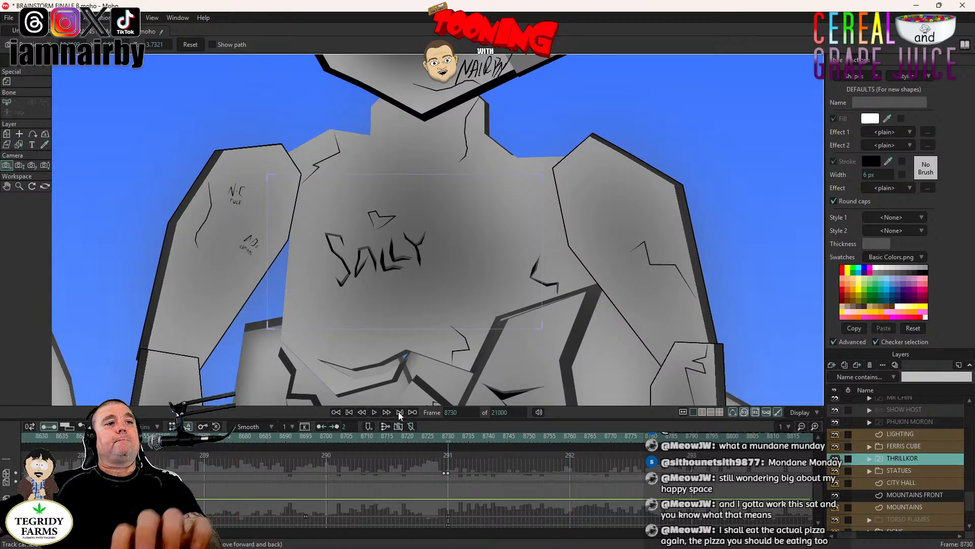
{"action": "left_click", "coordinate": [374, 413]}
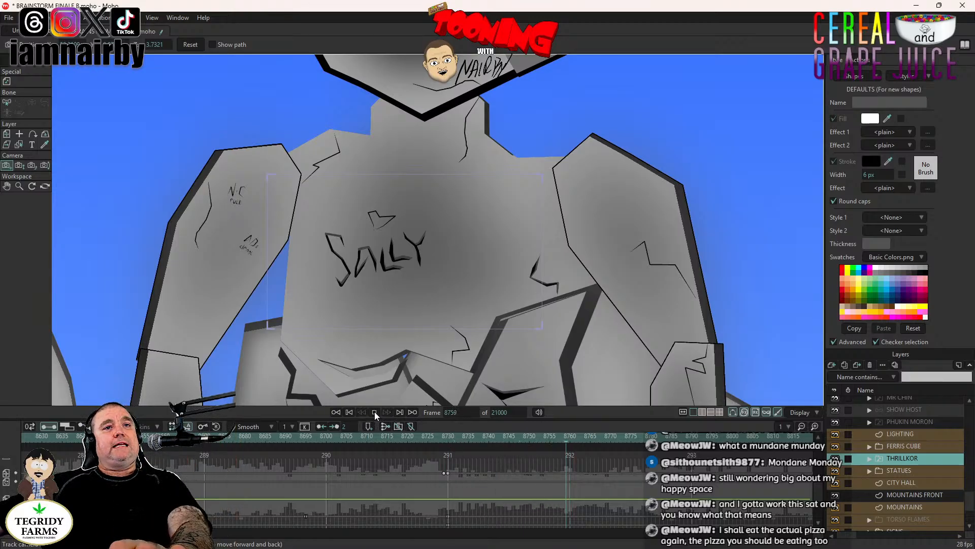
{"action": "left_click", "coordinate": [375, 412]}
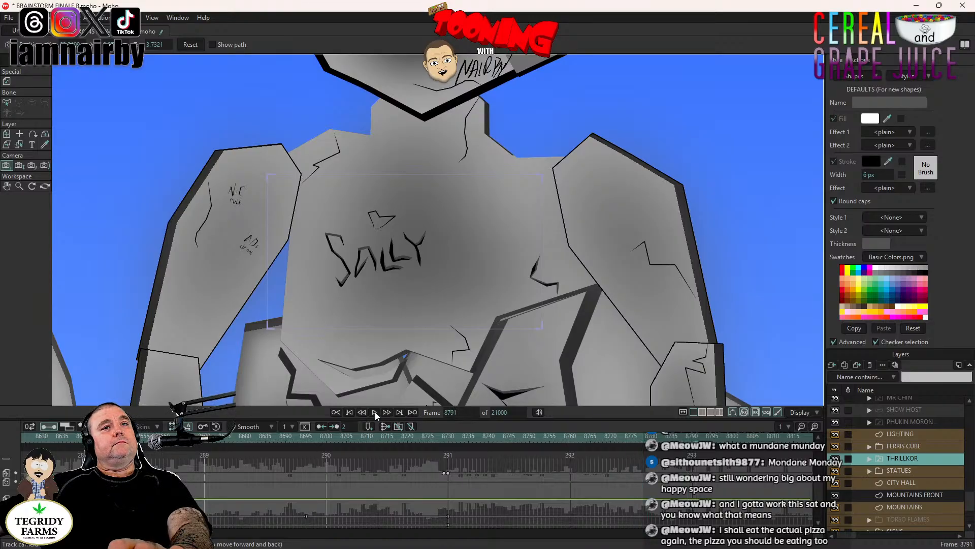
- At frame 8790, track the camera from the chest to the stone figure's engraved left forearm
{"action": "key", "text": "Left"}
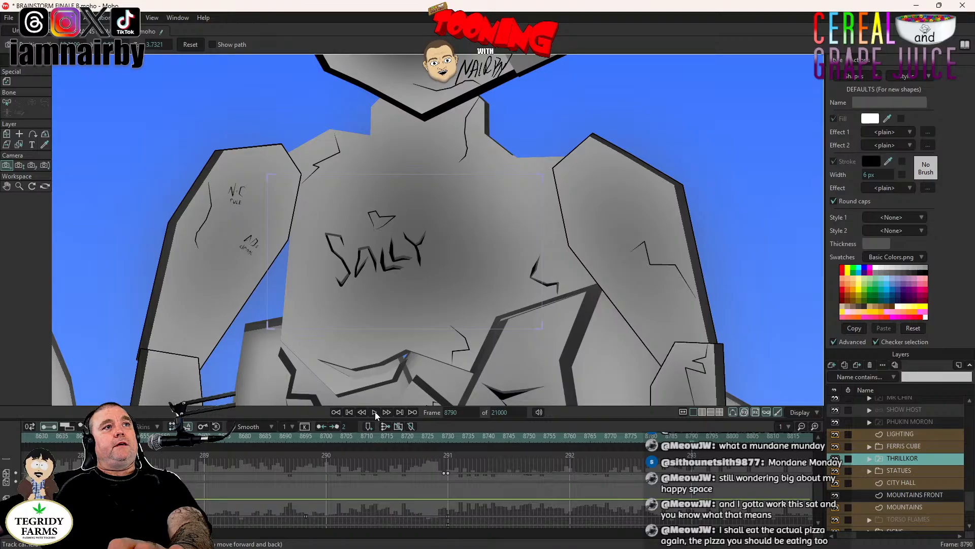
{"action": "left_click", "coordinate": [5, 168]}
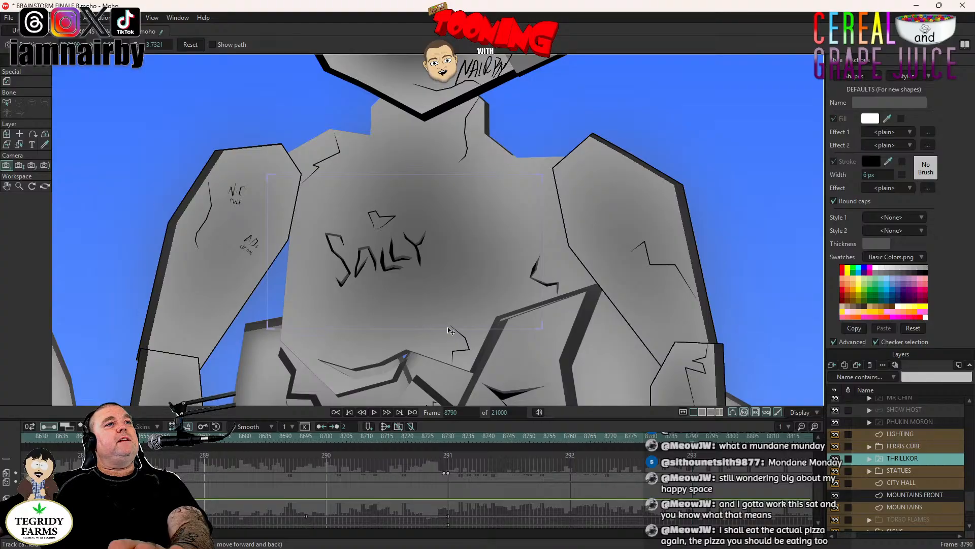
{"action": "left_click_drag", "start_coordinate": [450, 329], "coordinate": [449, 206]}
{"action": "left_click_drag", "start_coordinate": [458, 369], "coordinate": [448, 228]}
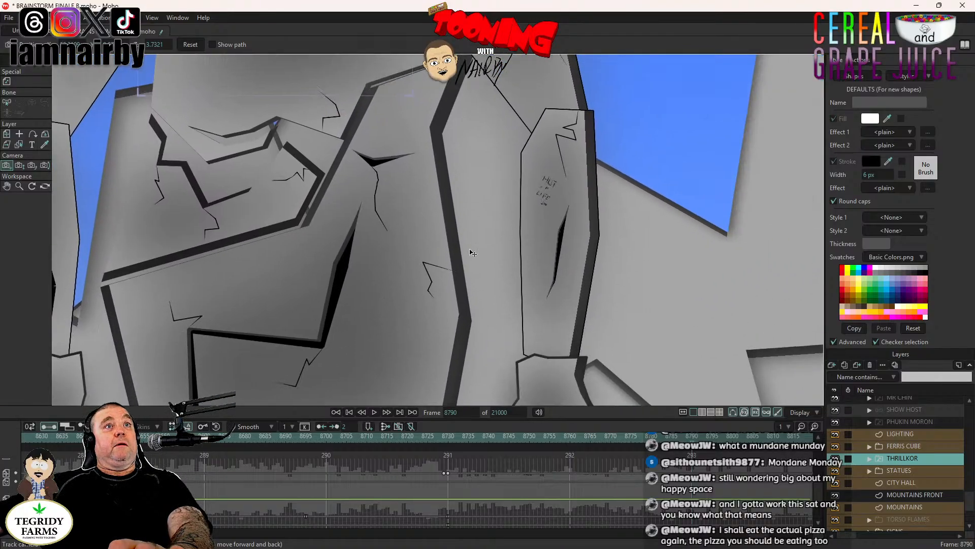
{"action": "left_click_drag", "start_coordinate": [607, 212], "coordinate": [441, 254]}
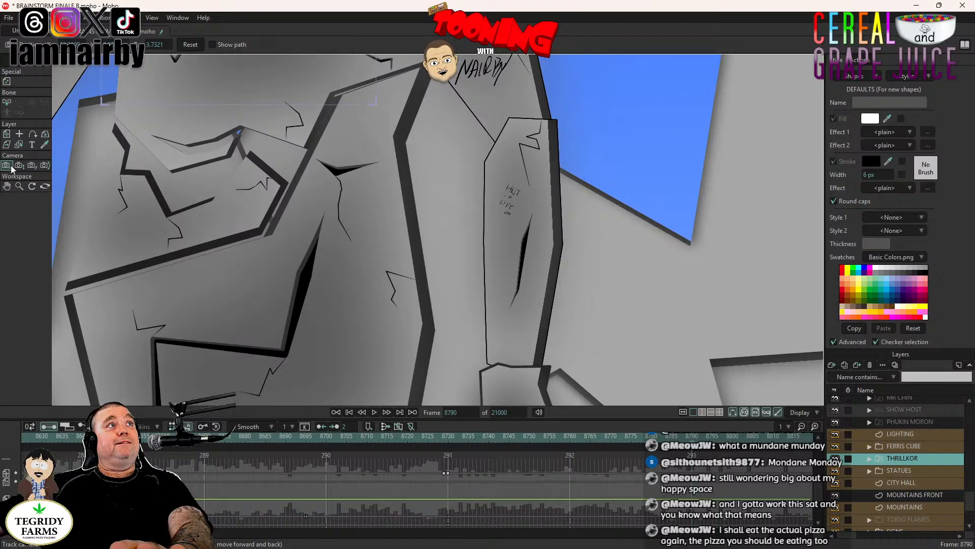
{"action": "left_click_drag", "start_coordinate": [556, 282], "coordinate": [369, 227]}
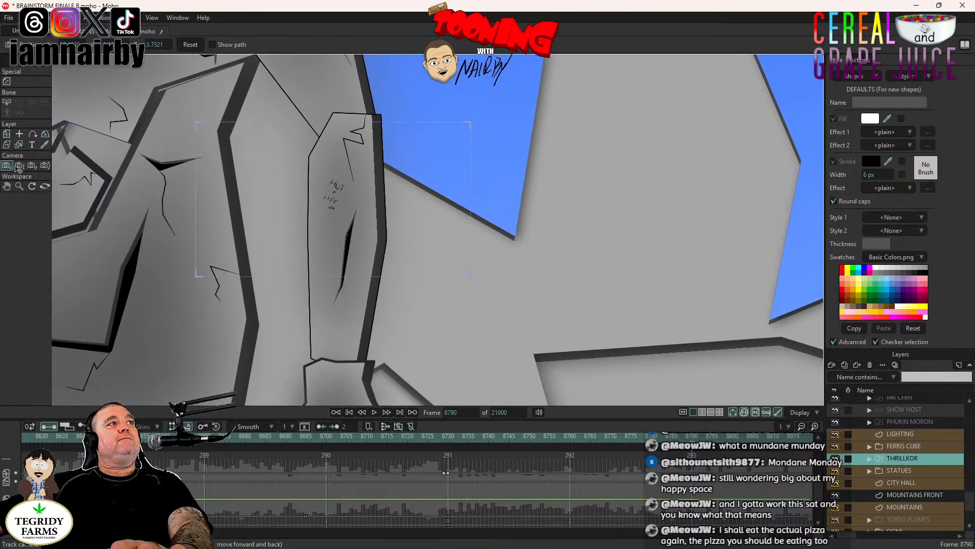
- Zoom the camera in on the forearm at frame 8790 to a focal length of about 47.43 and preview the render
{"action": "left_click", "coordinate": [19, 165]}
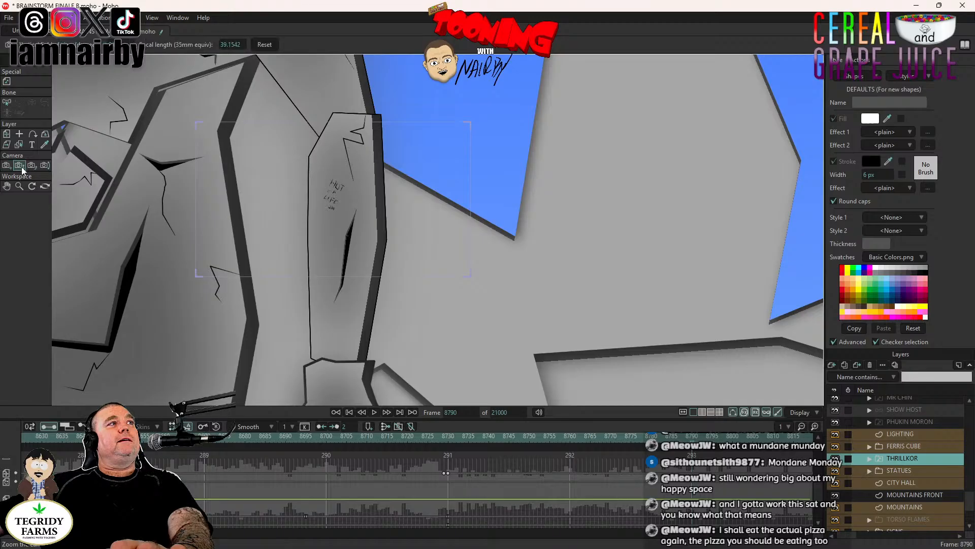
{"action": "left_click_drag", "start_coordinate": [320, 253], "coordinate": [321, 297]}
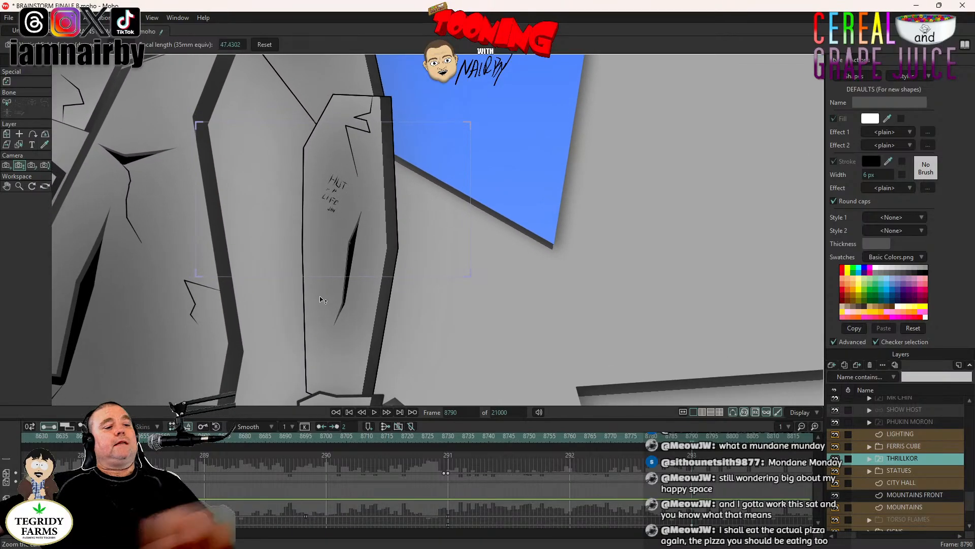
{"action": "key", "text": "ctrl+r"}
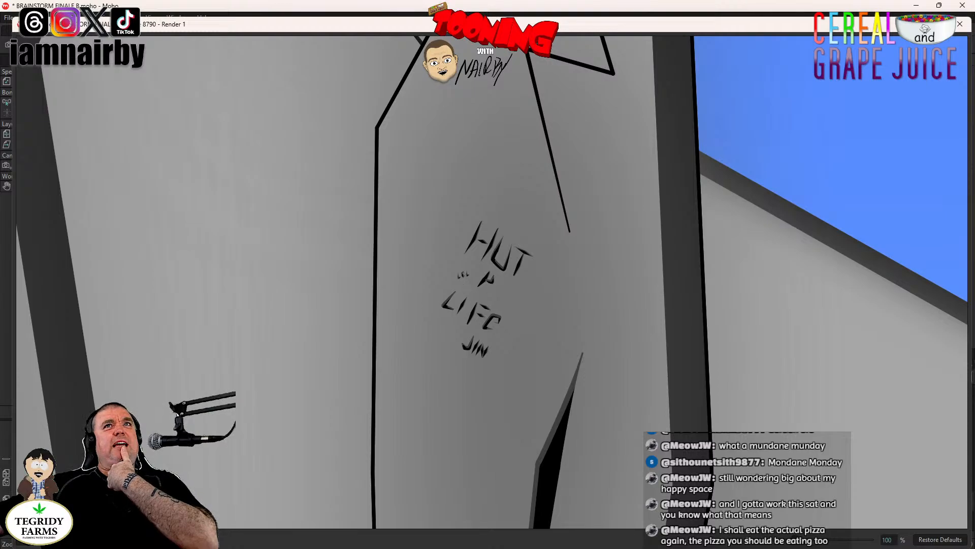
{"action": "left_click", "coordinate": [960, 23]}
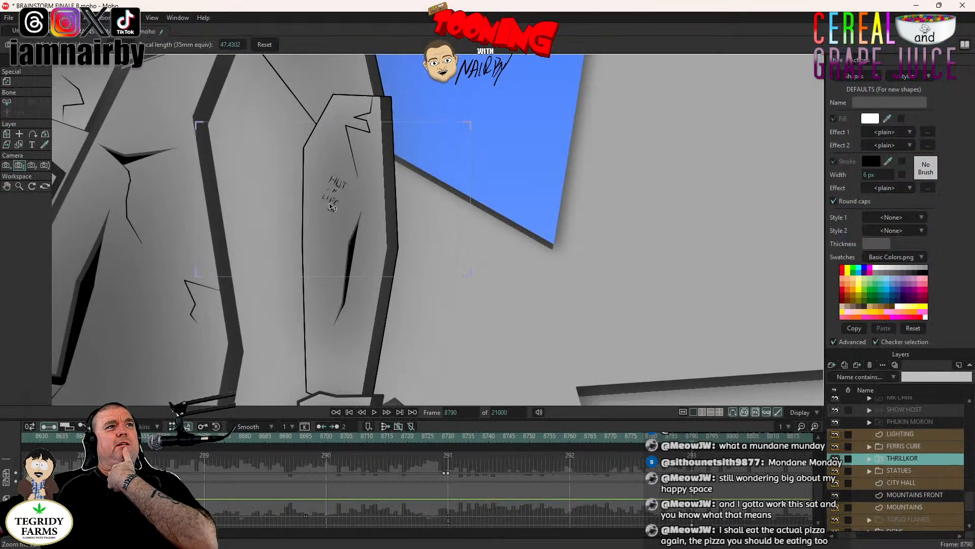
- Zoom the camera in closer on the forearm's HUT engraving to a focal length of about 121.86
{"action": "scroll", "coordinate": [331, 205], "scroll_direction": "up", "scroll_amount": 3}
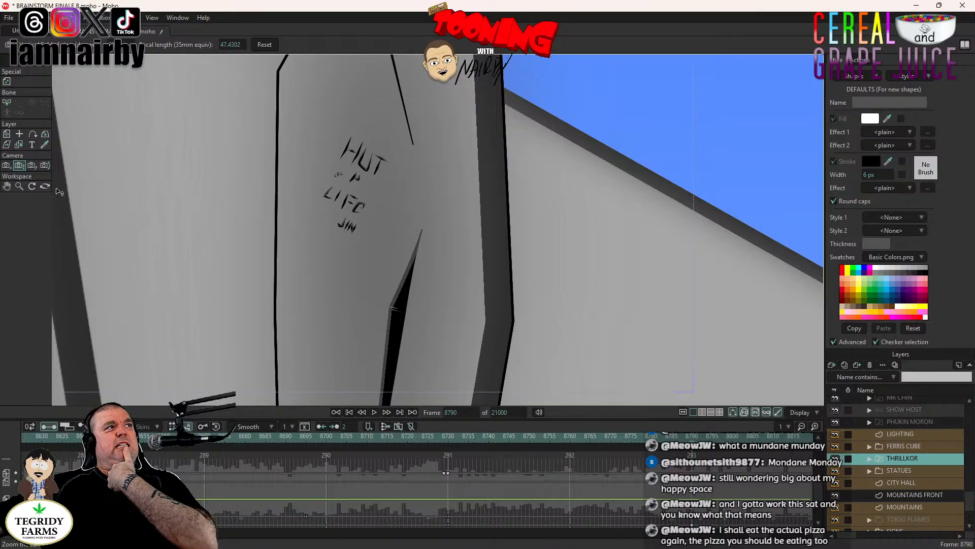
{"action": "scroll", "coordinate": [321, 200], "scroll_direction": "down", "scroll_amount": 5}
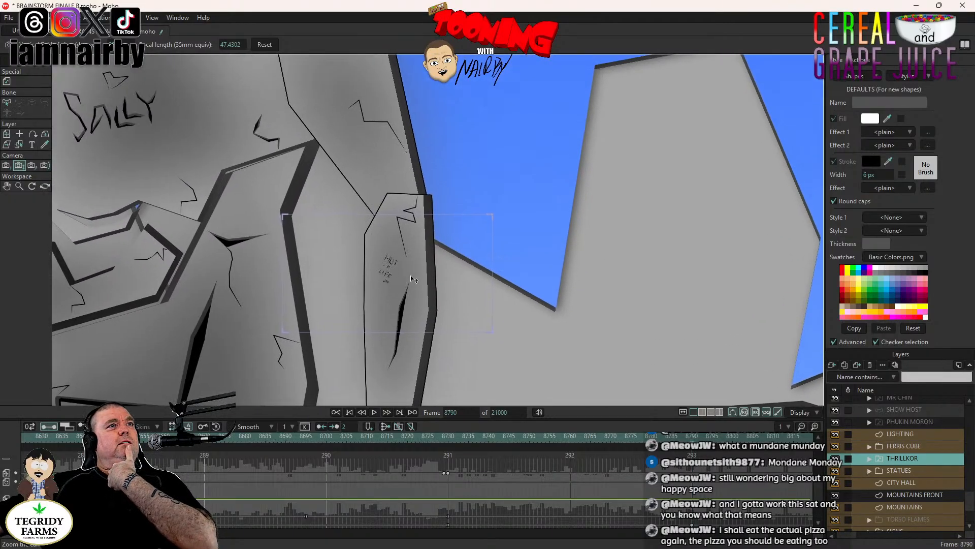
{"action": "left_click_drag", "start_coordinate": [385, 269], "coordinate": [414, 319]}
{"action": "left_click_drag", "start_coordinate": [412, 240], "coordinate": [420, 273]}
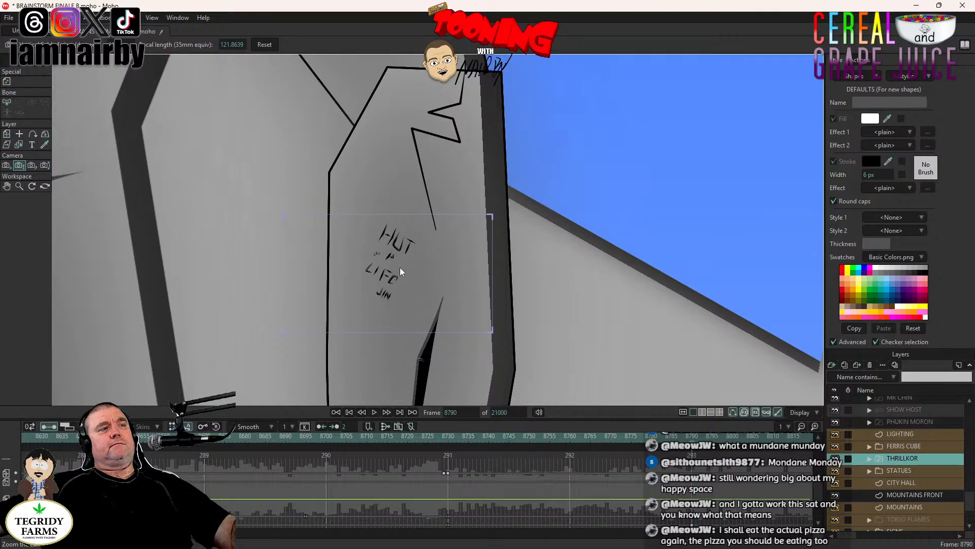
- Render frame 8790 and examine the framing and legibility of the forearm engraving
{"action": "key", "text": "ctrl+r"}
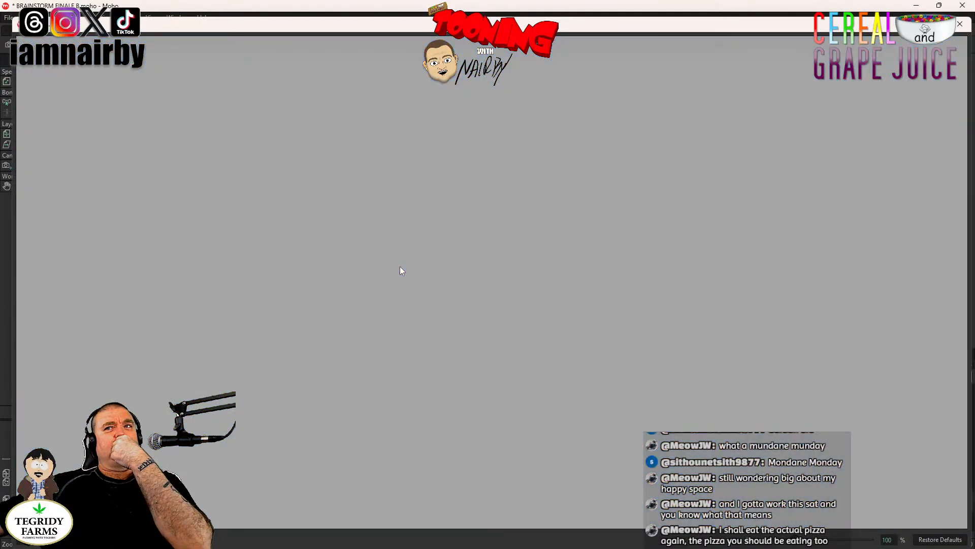
{"action": "scroll", "coordinate": [402, 264], "scroll_direction": "down", "scroll_amount": 5}
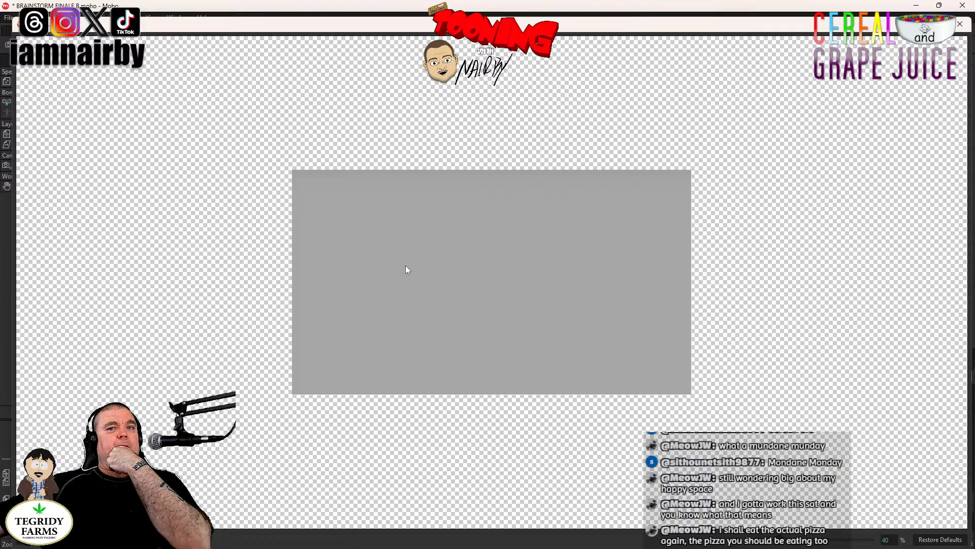
{"action": "left_click", "coordinate": [941, 540]}
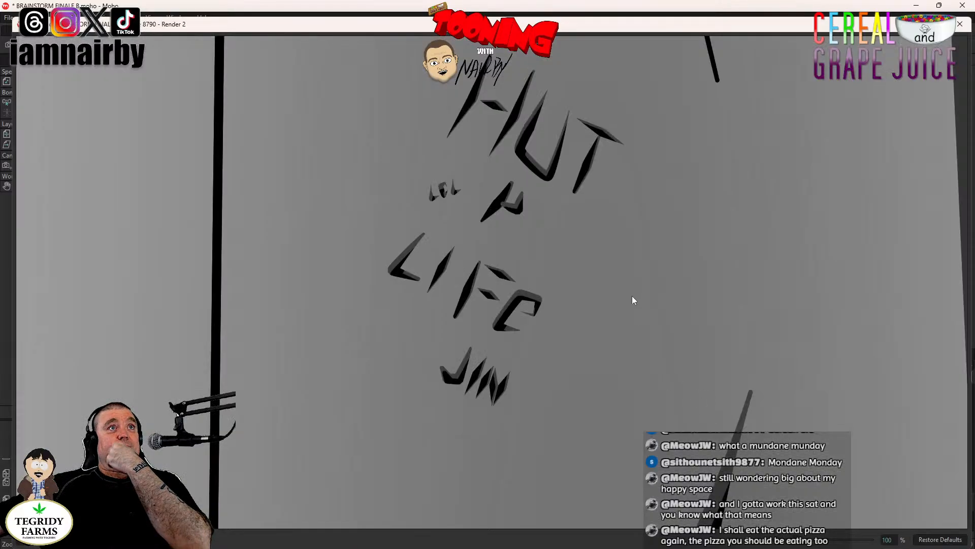
{"action": "left_click_drag", "start_coordinate": [601, 268], "coordinate": [595, 297]}
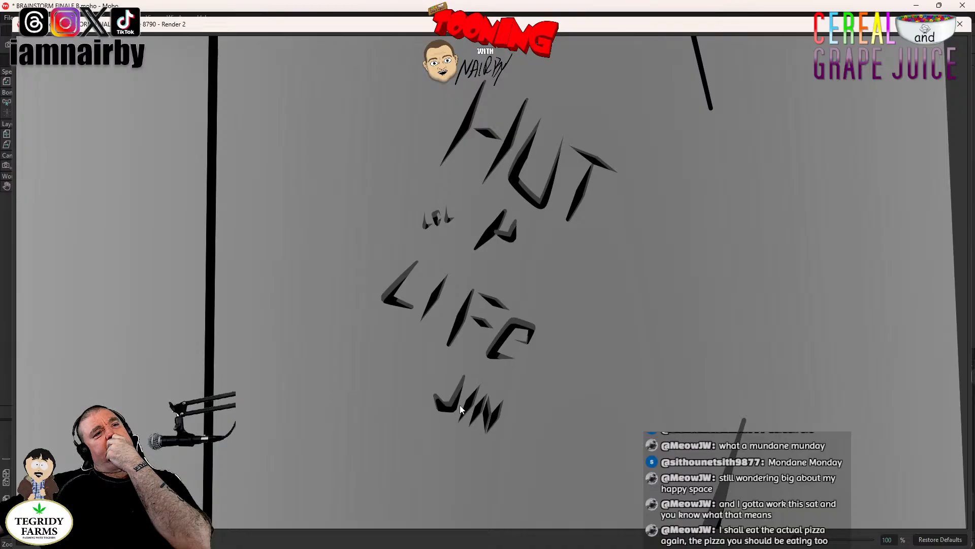
{"action": "left_click", "coordinate": [961, 26]}
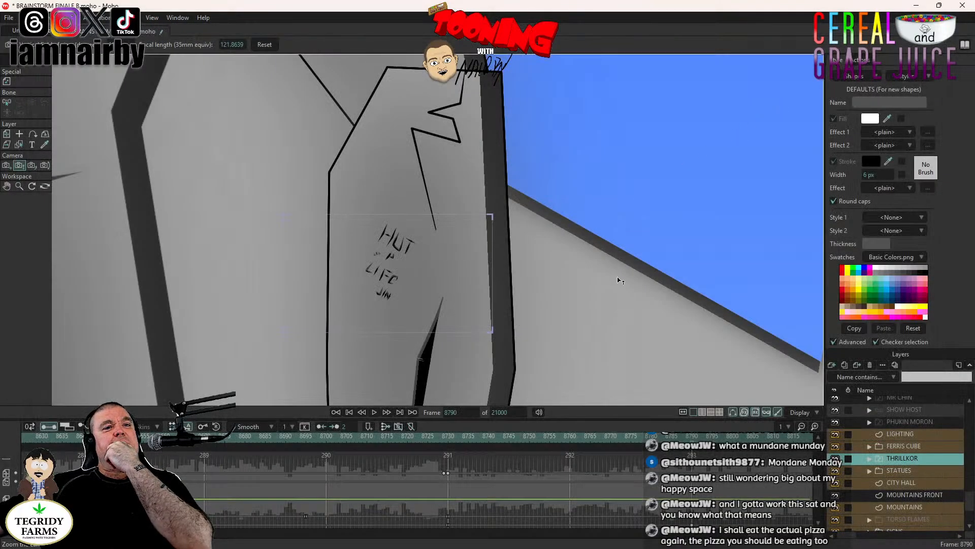
- Set the camera keyframe at frame 8790 to Step interpolation and go to frame 8850
{"action": "right_click", "coordinate": [693, 523]}
{"action": "left_click", "coordinate": [707, 432]}
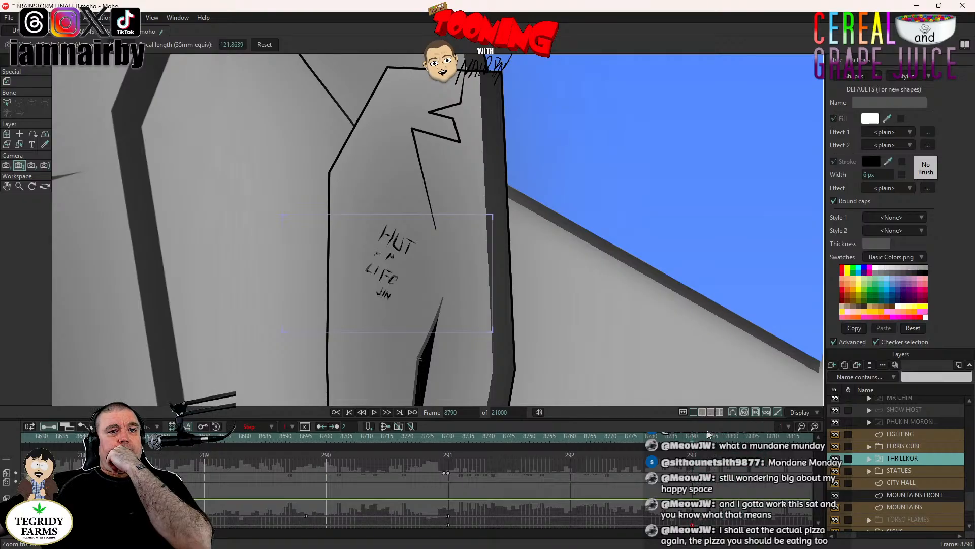
{"action": "left_click_drag", "start_coordinate": [760, 537], "coordinate": [763, 535]}
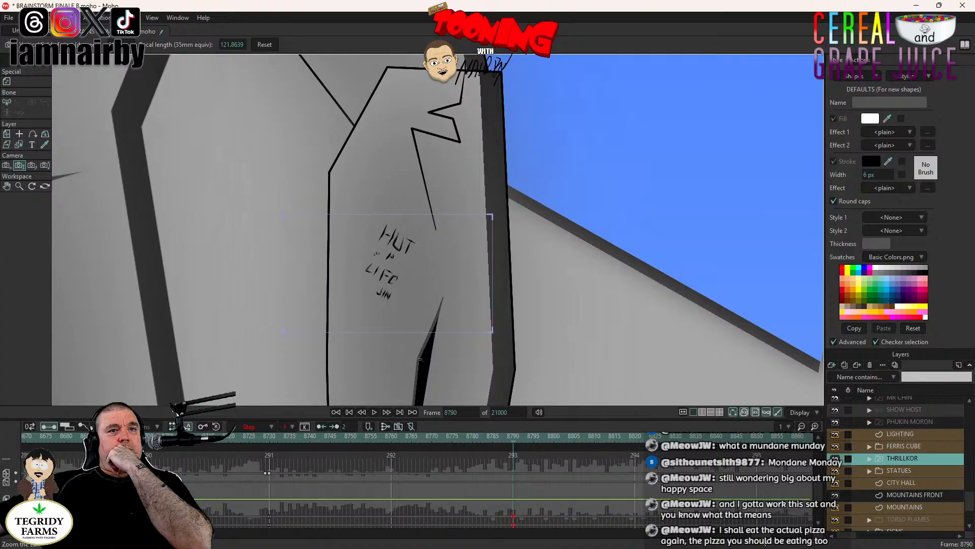
{"action": "left_click", "coordinate": [757, 439]}
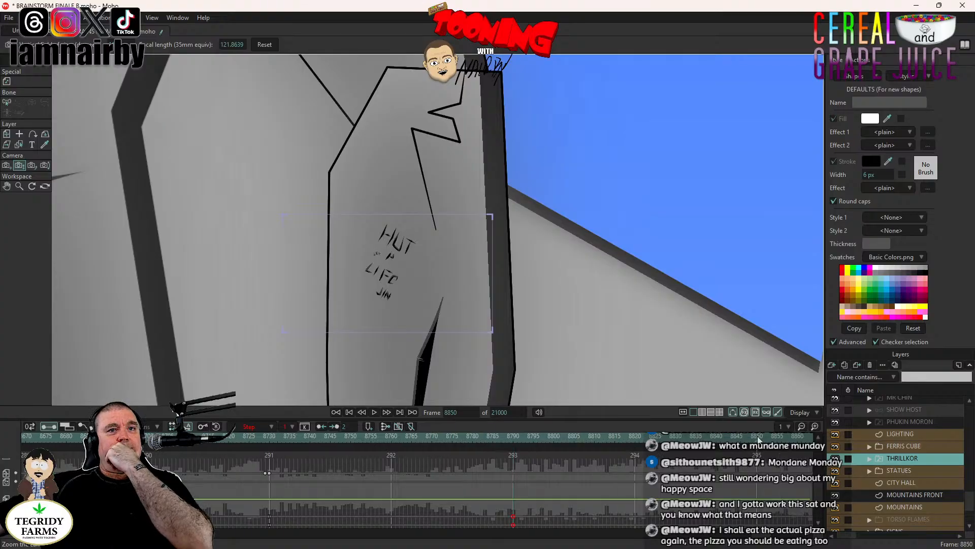
- At frame 8850, track the camera from the forearm to the "hello bro" engraving on the stone figure's right shin
{"action": "scroll", "coordinate": [196, 214], "scroll_direction": "down", "scroll_amount": 3}
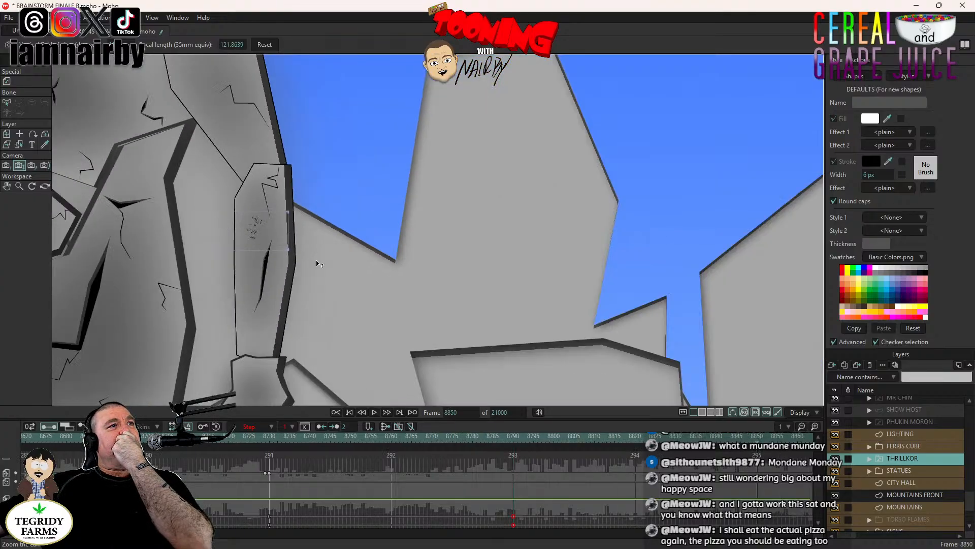
{"action": "scroll", "coordinate": [314, 260], "scroll_direction": "down", "scroll_amount": 2}
{"action": "left_click_drag", "start_coordinate": [270, 300], "coordinate": [544, 191]}
{"action": "left_click_drag", "start_coordinate": [444, 322], "coordinate": [441, 176]}
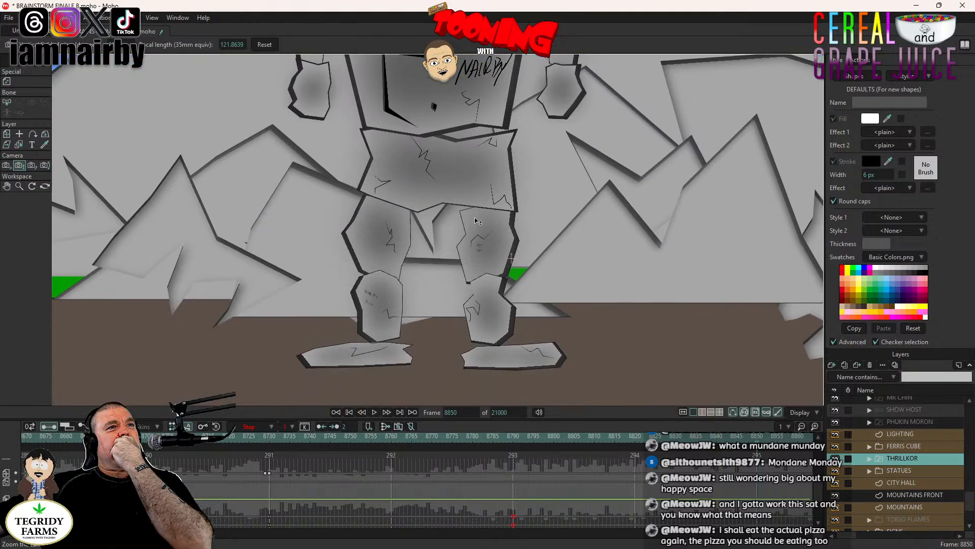
{"action": "scroll", "coordinate": [443, 254], "scroll_direction": "up", "scroll_amount": 4}
{"action": "scroll", "coordinate": [206, 356], "scroll_direction": "down", "scroll_amount": 5}
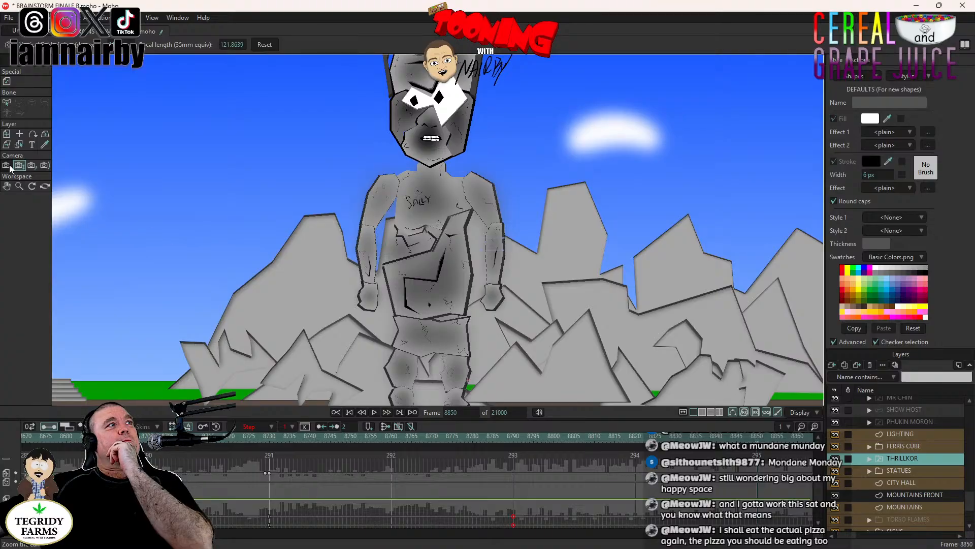
{"action": "scroll", "coordinate": [516, 247], "scroll_direction": "up", "scroll_amount": 3}
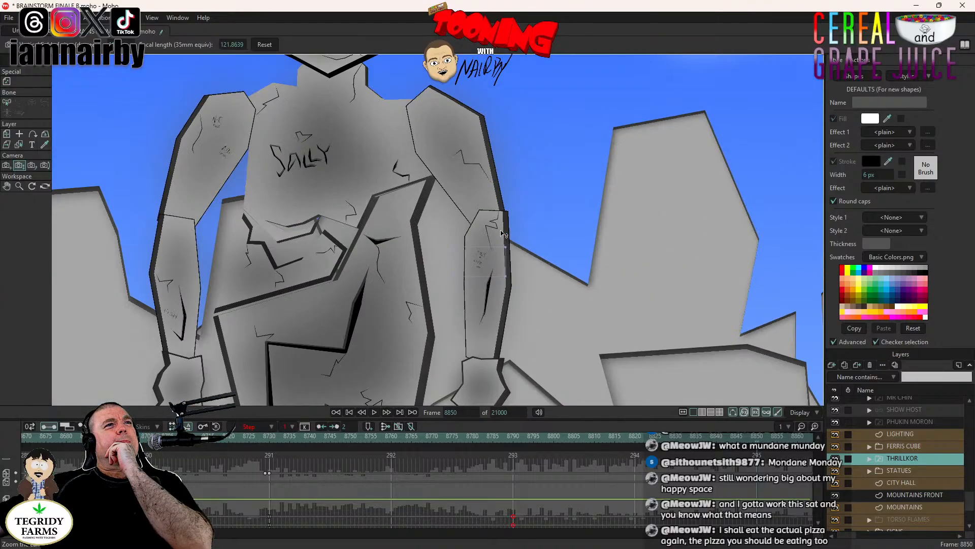
{"action": "left_click", "coordinate": [6, 165]}
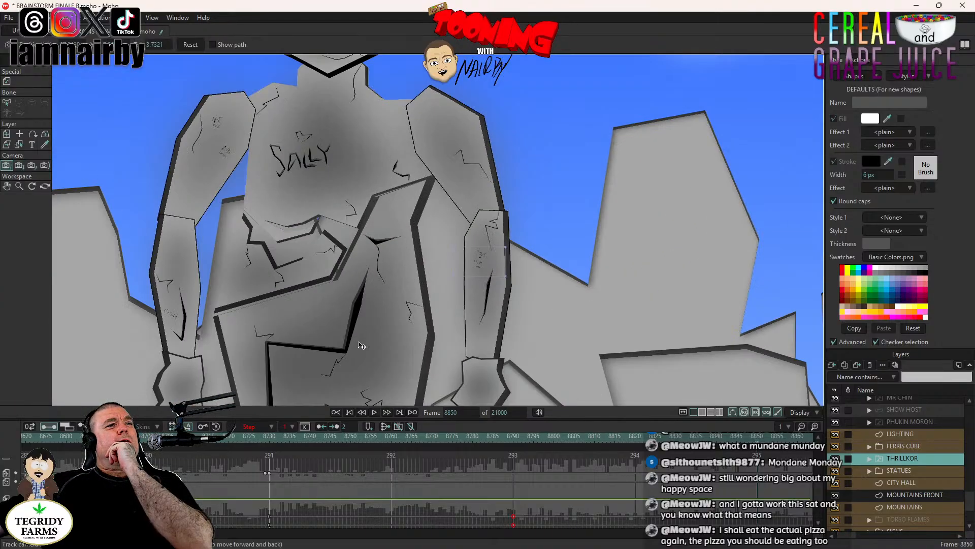
{"action": "mouse_move", "coordinate": [364, 361]}
{"action": "left_mouse_down"}
{"action": "mouse_move", "coordinate": [440, 222]}
{"action": "mouse_move", "coordinate": [450, 226]}
{"action": "left_mouse_up"}
{"action": "scroll", "coordinate": [483, 263], "scroll_direction": "up", "scroll_amount": 5}
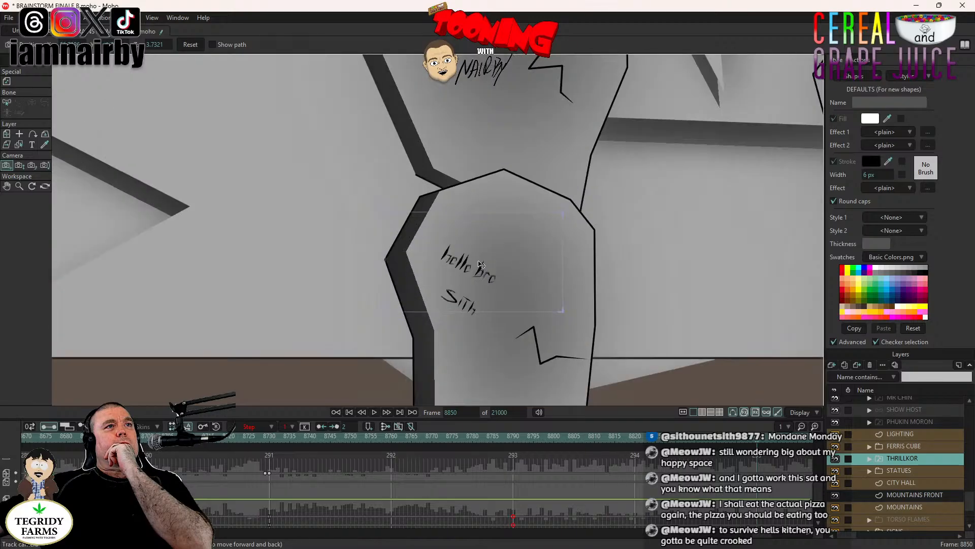
{"action": "scroll", "coordinate": [502, 273], "scroll_direction": "up", "scroll_amount": 3}
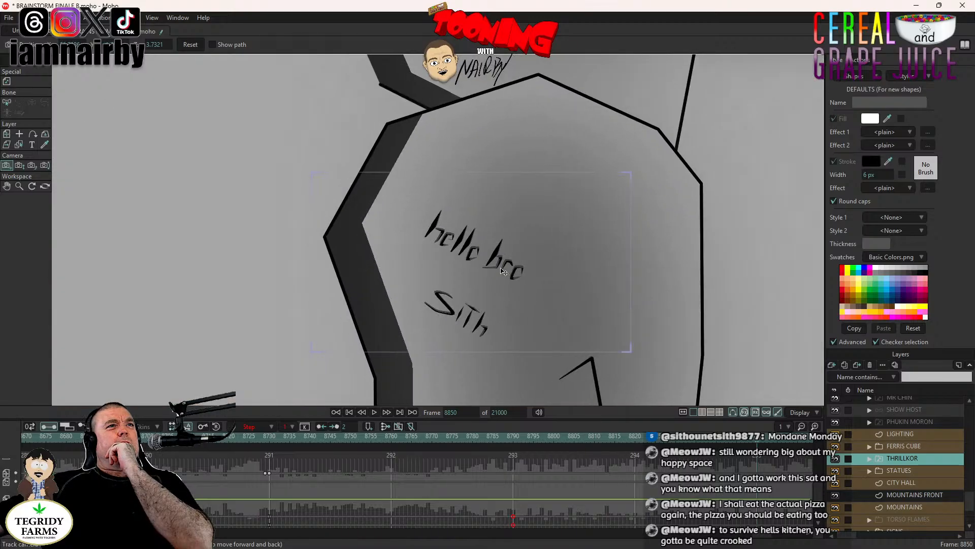
{"action": "left_click_drag", "start_coordinate": [502, 272], "coordinate": [506, 271]}
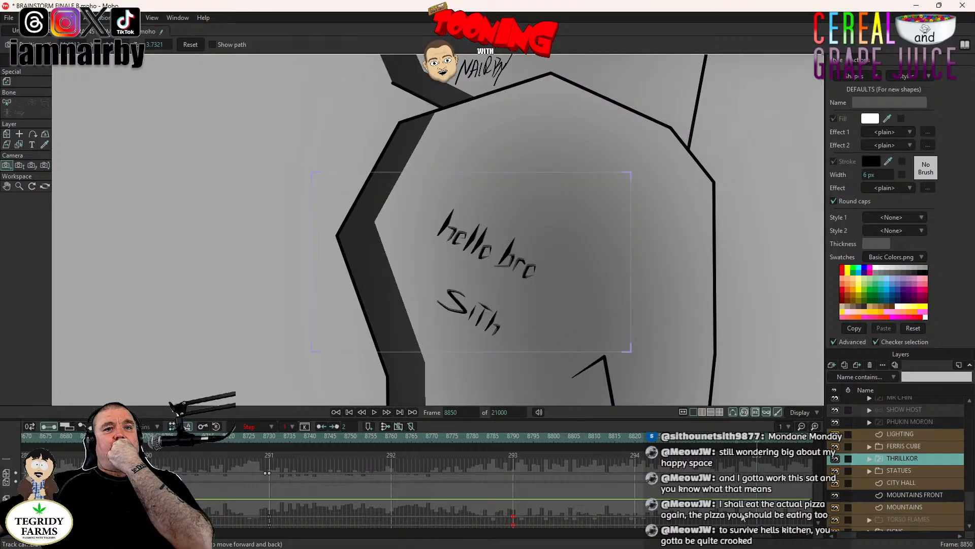
- Set the camera keyframe at frame 8850 to Step interpolation and render the frame to examine the shin engraving
{"action": "right_click", "coordinate": [758, 521]}
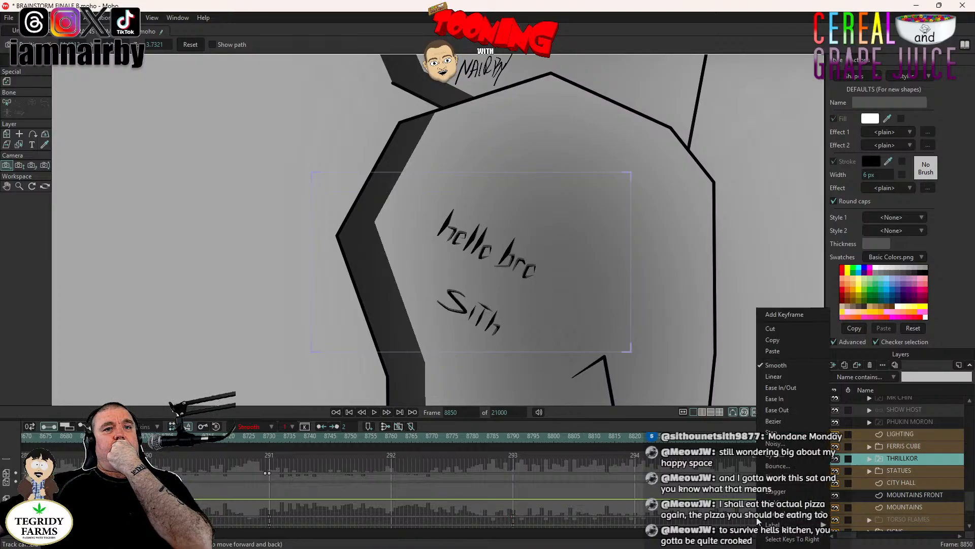
{"action": "left_click", "coordinate": [773, 433]}
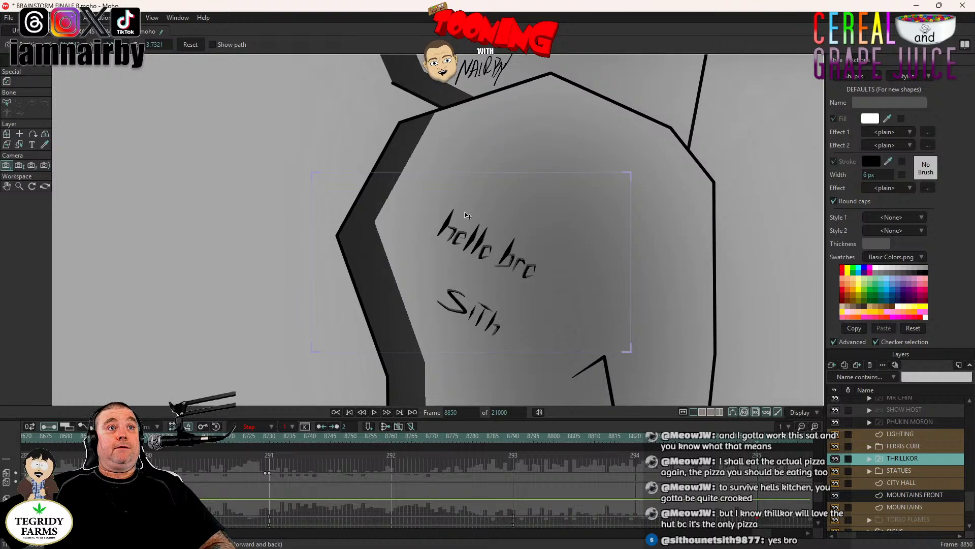
{"action": "key", "text": "ctrl+r"}
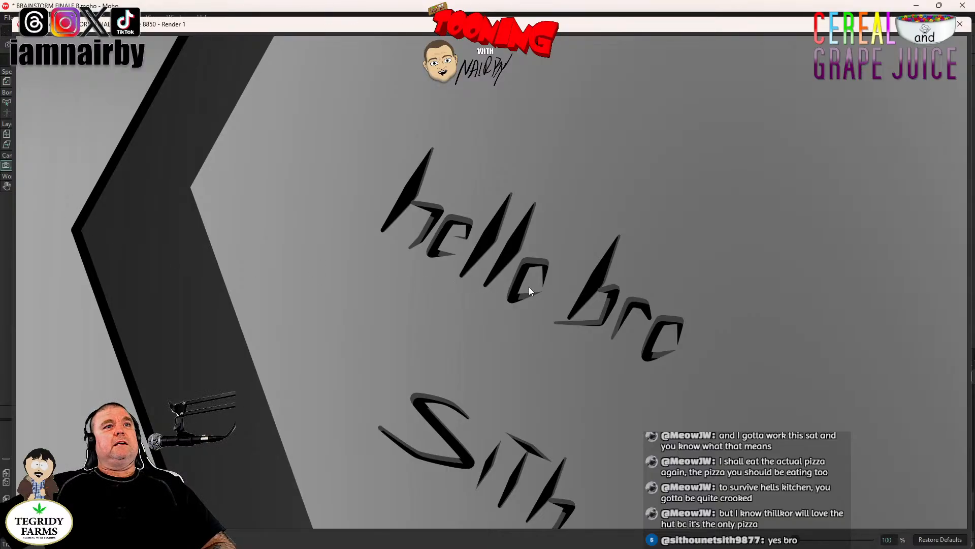
{"action": "left_click_drag", "start_coordinate": [467, 272], "coordinate": [463, 226]}
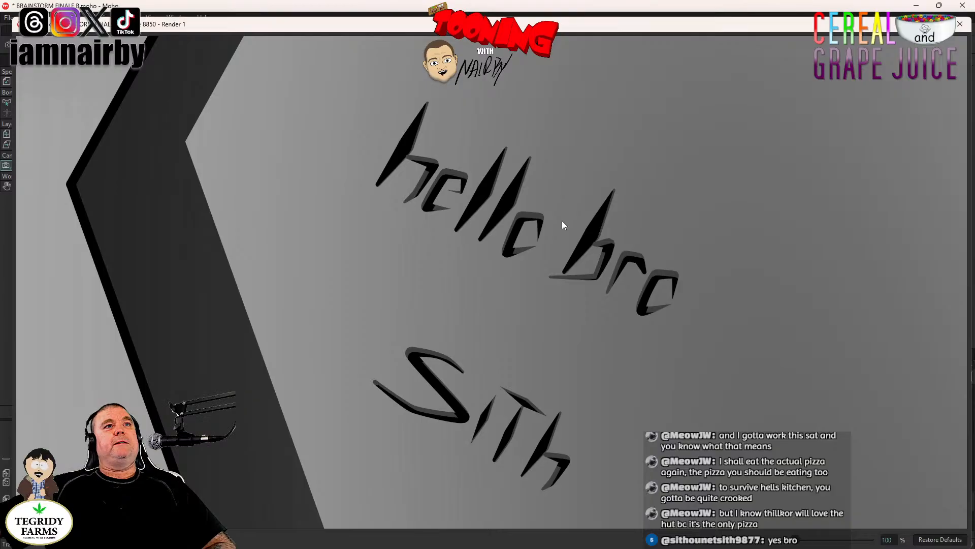
{"action": "left_click_drag", "start_coordinate": [654, 293], "coordinate": [648, 227]}
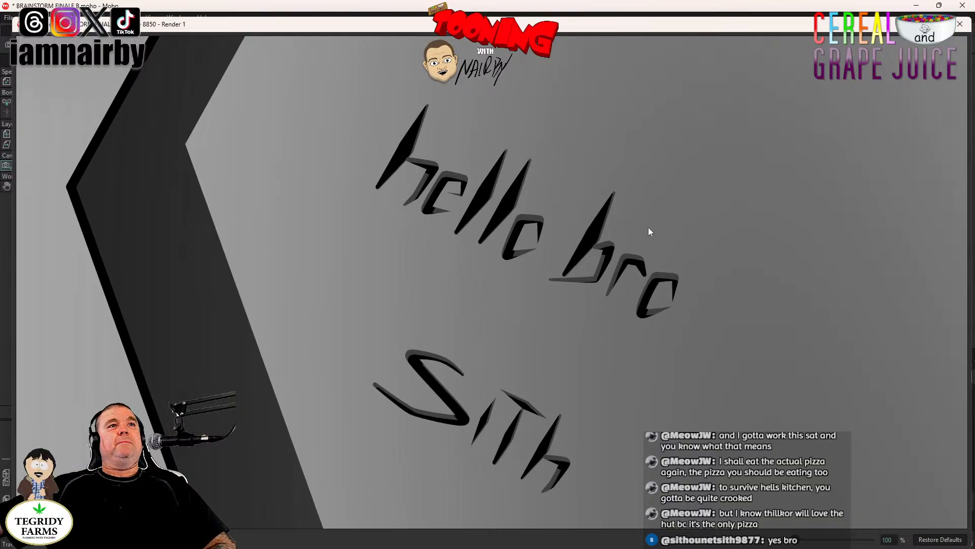
{"action": "scroll", "coordinate": [632, 265], "scroll_direction": "down", "scroll_amount": 2}
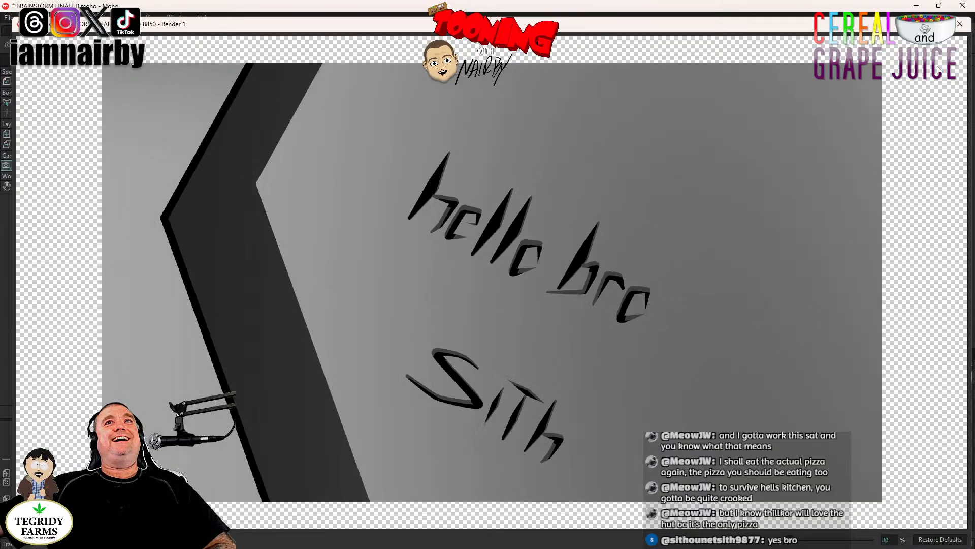
{"action": "left_click", "coordinate": [940, 540]}
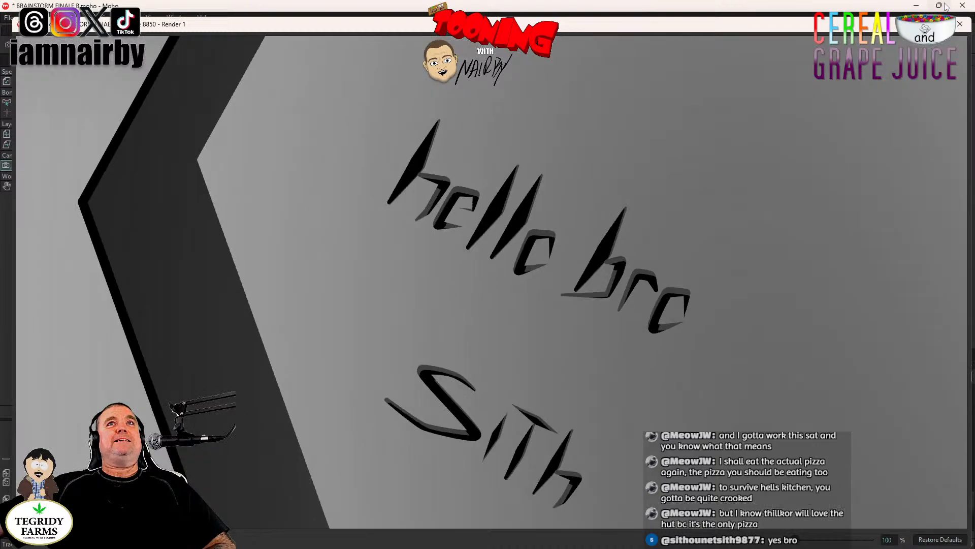
{"action": "left_click", "coordinate": [959, 24]}
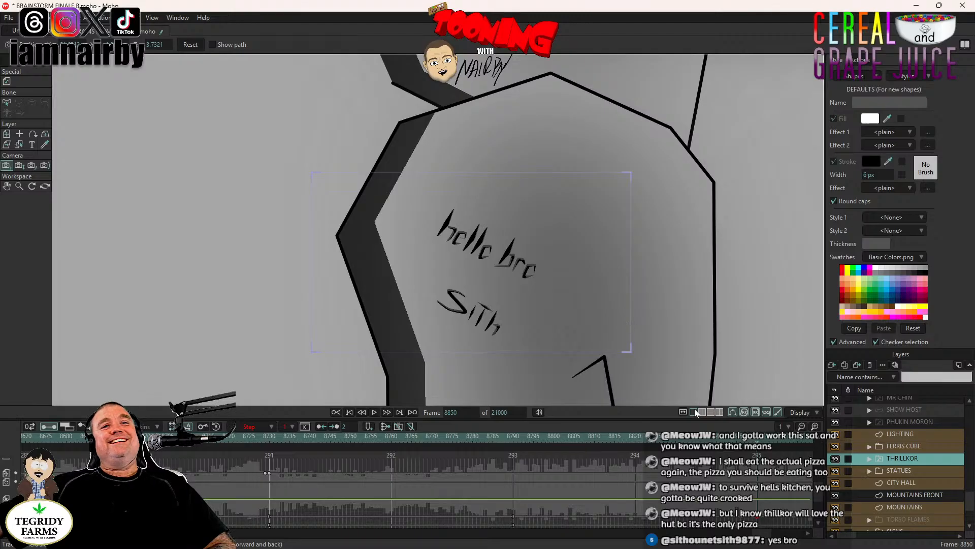
- Check the shin close-up at frames 8910 and 8850, and nudge the camera's framing of the engraving slightly
{"action": "left_click_drag", "start_coordinate": [764, 540], "coordinate": [770, 539]}
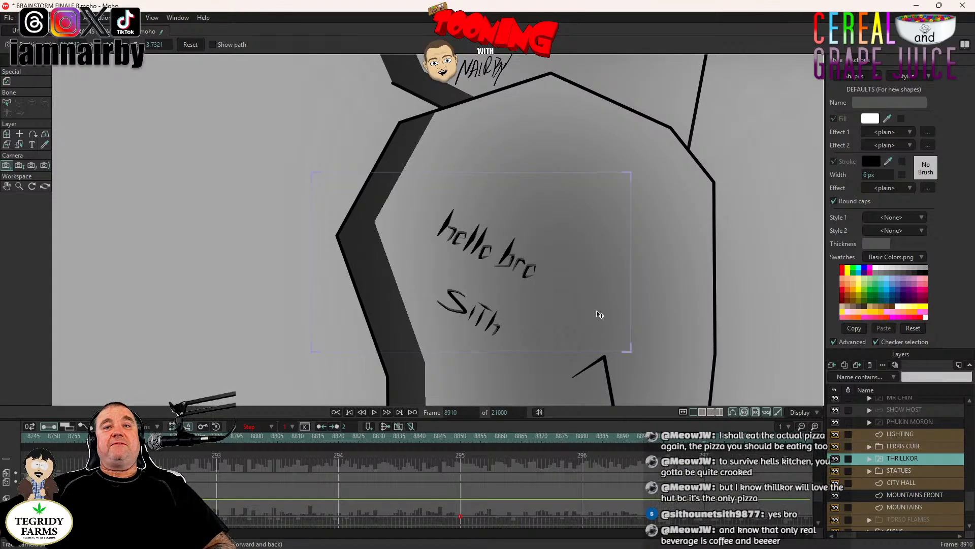
{"action": "scroll", "coordinate": [600, 314], "scroll_direction": "down", "scroll_amount": 3}
{"action": "left_click_drag", "start_coordinate": [589, 309], "coordinate": [532, 307]}
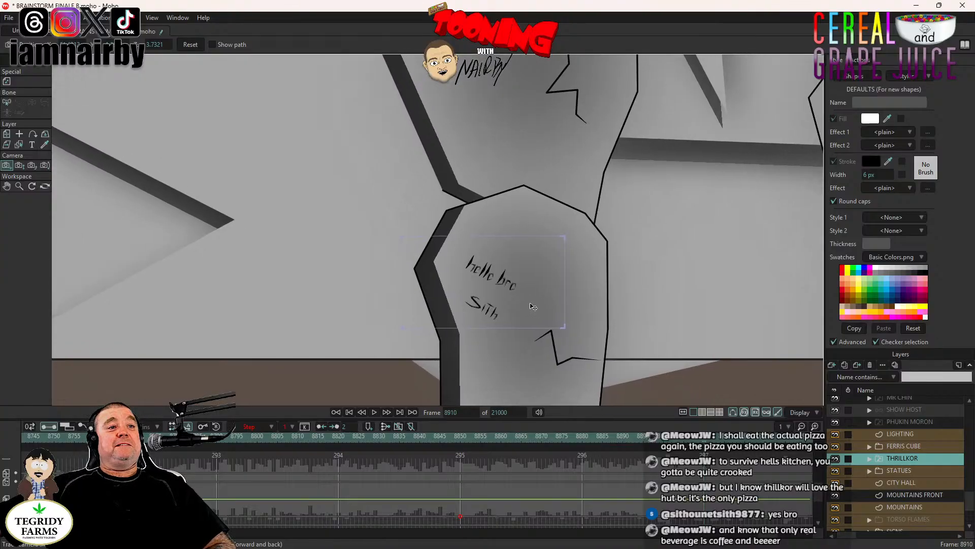
{"action": "left_click", "coordinate": [457, 436]}
{"action": "left_click", "coordinate": [461, 437]}
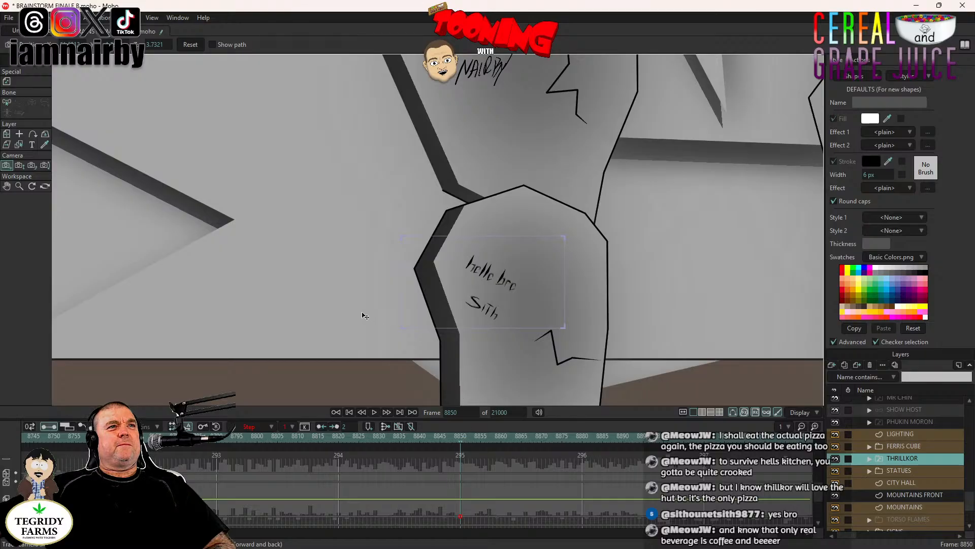
{"action": "scroll", "coordinate": [502, 303], "scroll_direction": "up", "scroll_amount": 3}
{"action": "left_click_drag", "start_coordinate": [502, 303], "coordinate": [500, 301]}
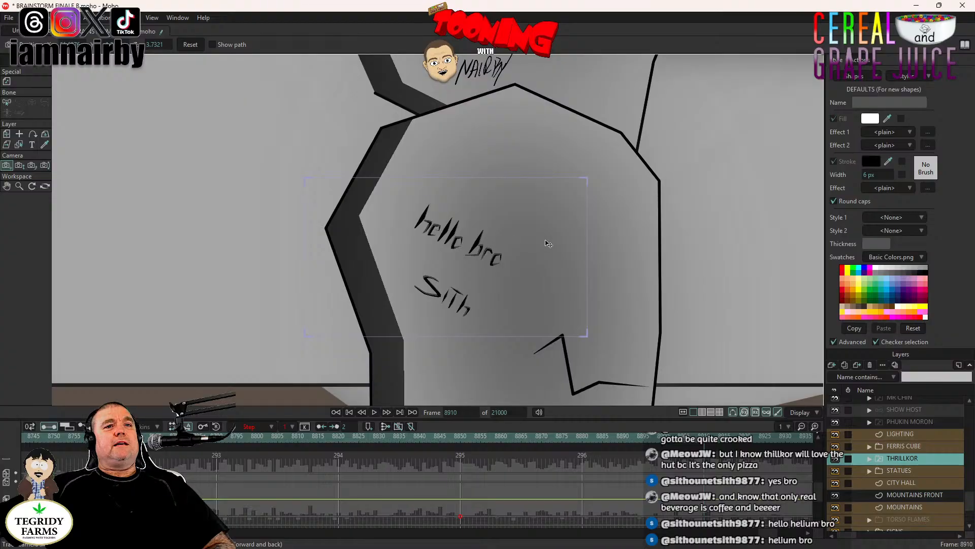
- Examine the stone figure's thighs, forearms and torso for the next engraving to frame at frame 8910
{"action": "scroll", "coordinate": [570, 207], "scroll_direction": "down", "scroll_amount": 5}
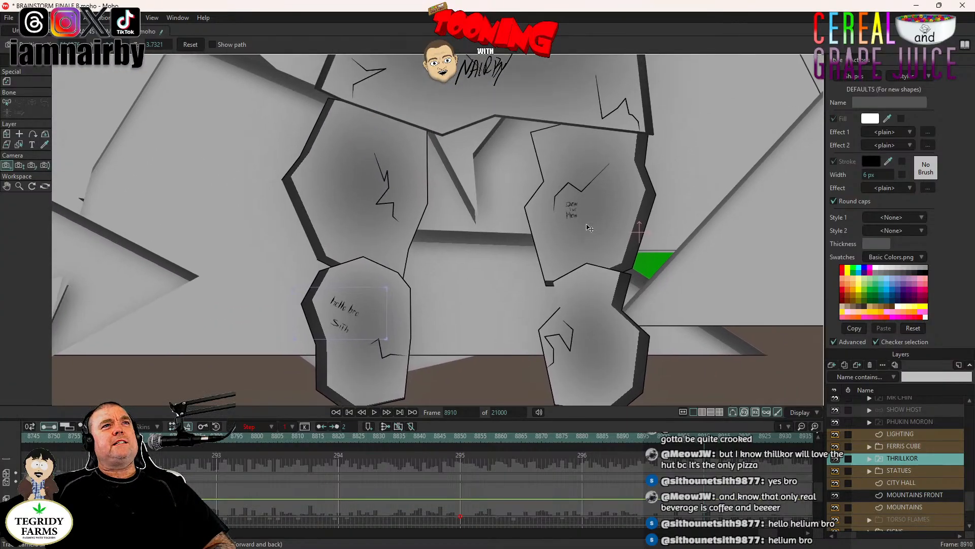
{"action": "scroll", "coordinate": [587, 225], "scroll_direction": "up", "scroll_amount": 5}
{"action": "scroll", "coordinate": [441, 173], "scroll_direction": "down", "scroll_amount": 8}
{"action": "left_click_drag", "start_coordinate": [394, 157], "coordinate": [486, 325]}
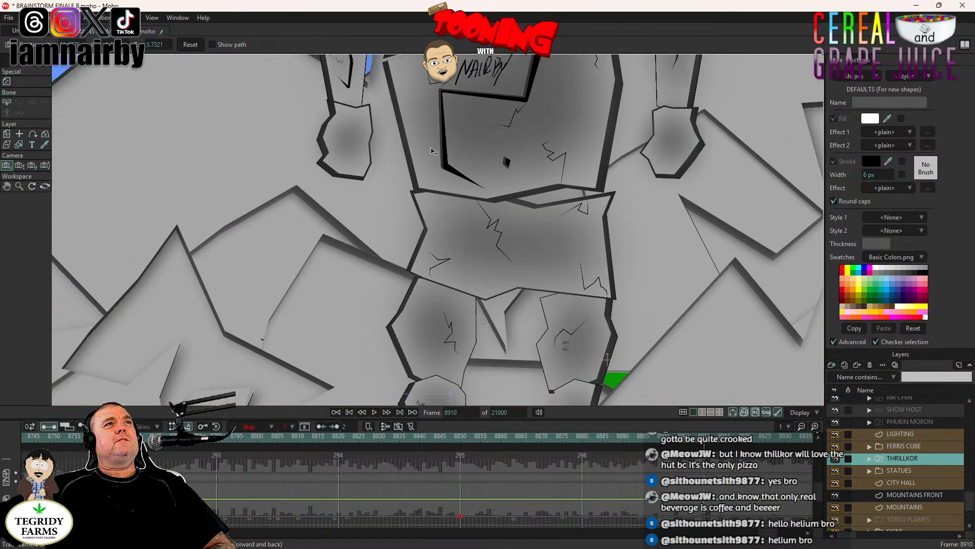
{"action": "left_click_drag", "start_coordinate": [432, 151], "coordinate": [436, 311]}
{"action": "scroll", "coordinate": [346, 216], "scroll_direction": "up", "scroll_amount": 7}
{"action": "left_click_drag", "start_coordinate": [348, 229], "coordinate": [462, 273]}
{"action": "scroll", "coordinate": [462, 272], "scroll_direction": "up", "scroll_amount": 1}
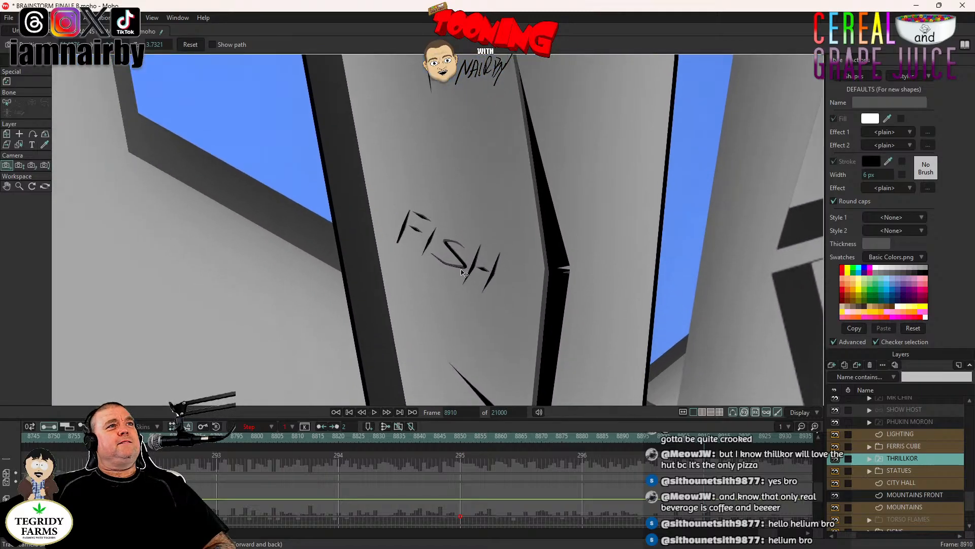
{"action": "scroll", "coordinate": [462, 272], "scroll_direction": "up", "scroll_amount": 3}
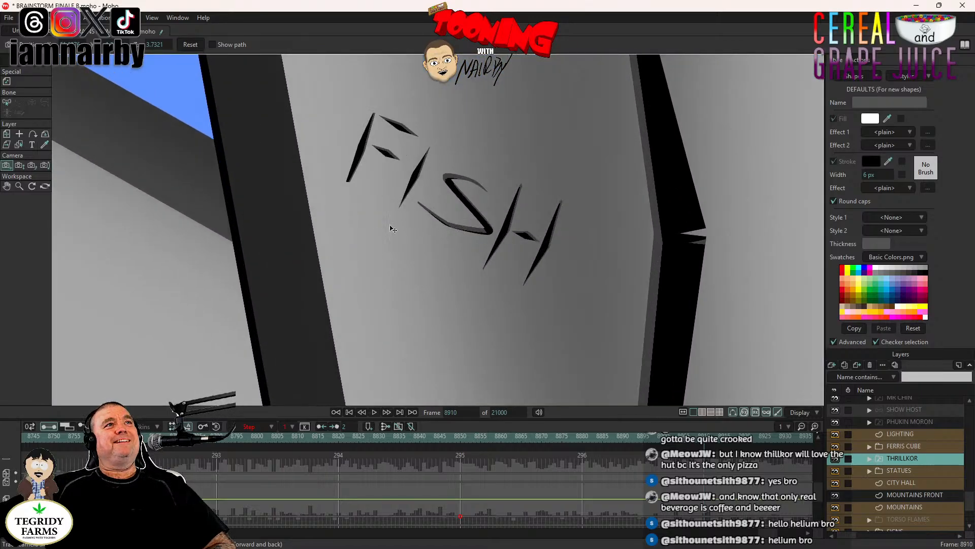
{"action": "scroll", "coordinate": [450, 230], "scroll_direction": "down", "scroll_amount": 6}
{"action": "scroll", "coordinate": [443, 243], "scroll_direction": "down", "scroll_amount": 2}
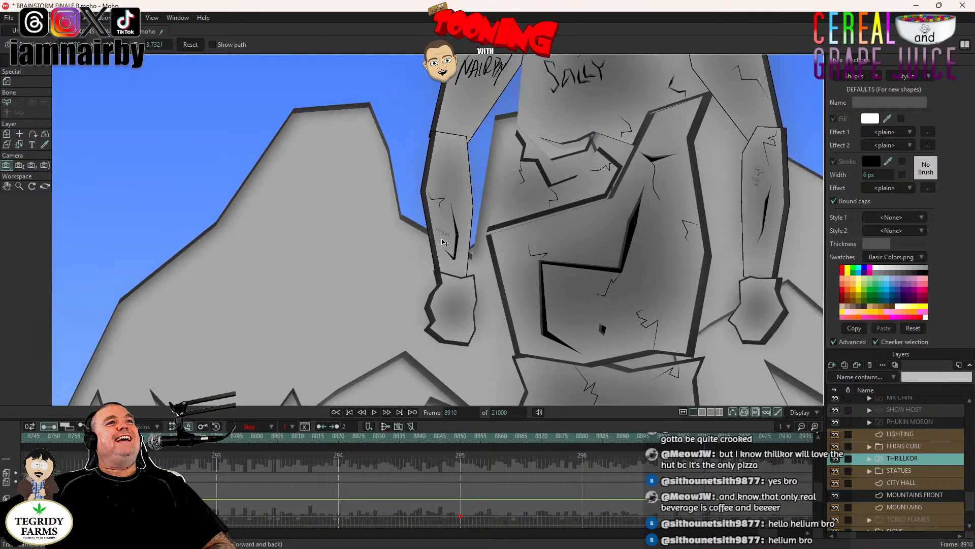
{"action": "left_click_drag", "start_coordinate": [616, 239], "coordinate": [410, 263]}
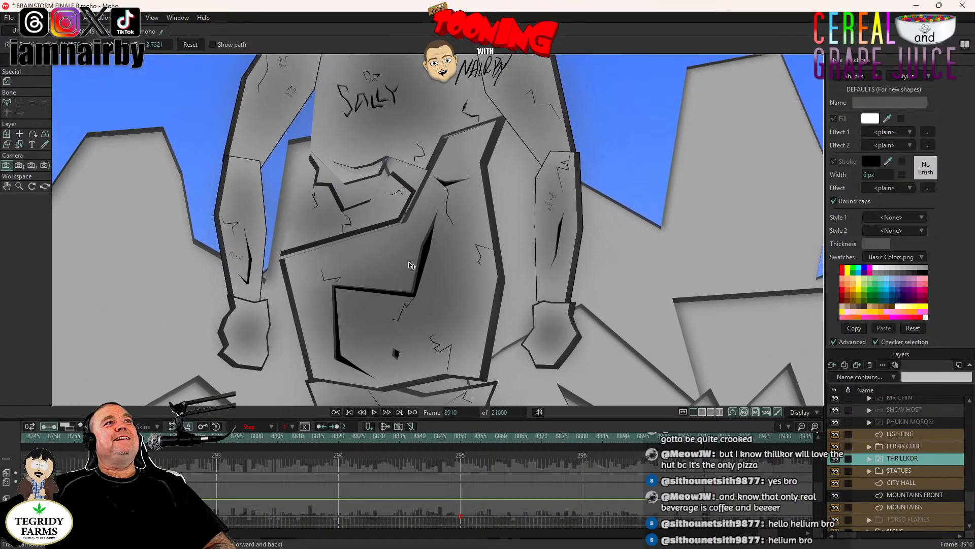
{"action": "scroll", "coordinate": [411, 265], "scroll_direction": "down", "scroll_amount": 4}
{"action": "scroll", "coordinate": [430, 297], "scroll_direction": "up", "scroll_amount": 4}
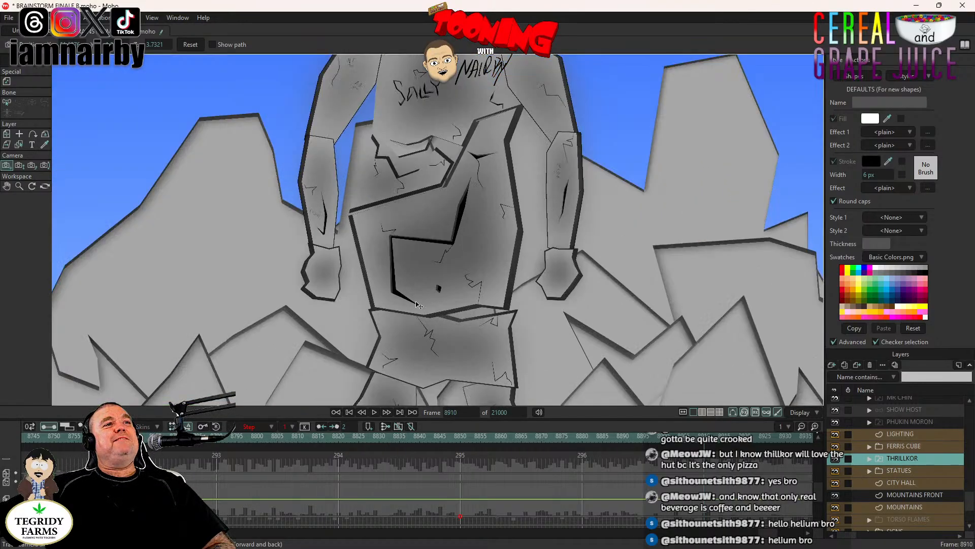
{"action": "left_click_drag", "start_coordinate": [413, 303], "coordinate": [461, 213]}
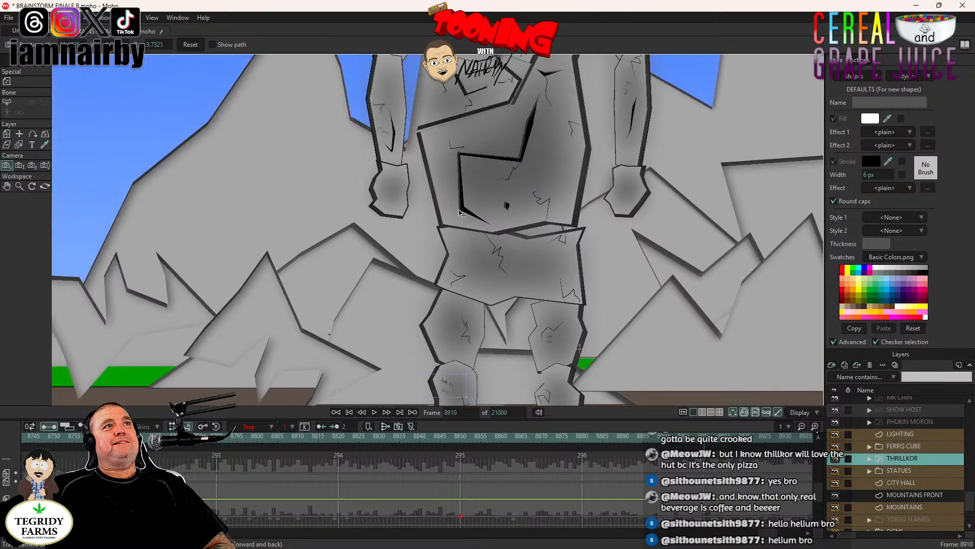
- At frame 8910, track the camera from the shin to the "FISH" engraving on the stone figure's forearm
{"action": "left_click", "coordinate": [7, 169]}
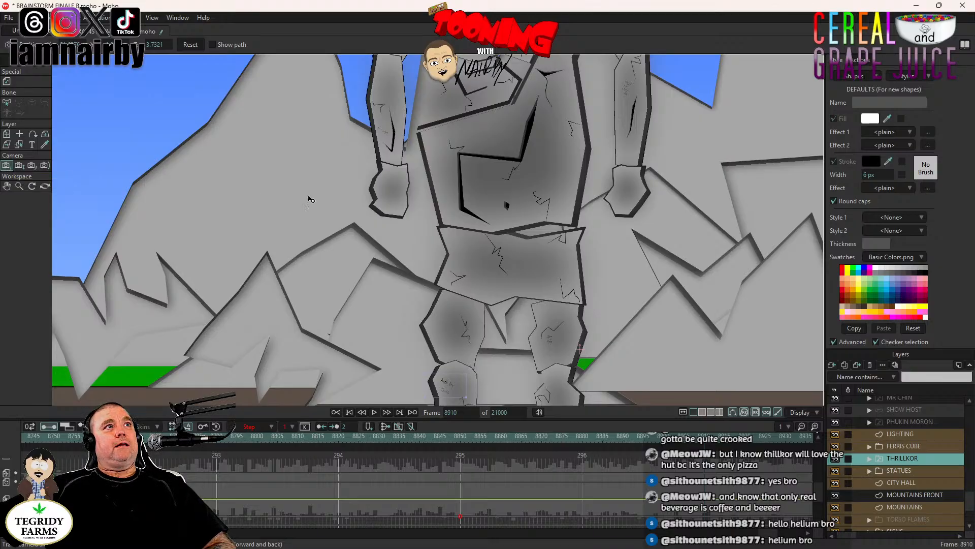
{"action": "left_click_drag", "start_coordinate": [616, 231], "coordinate": [640, 325]}
{"action": "left_click_drag", "start_coordinate": [558, 323], "coordinate": [578, 185]}
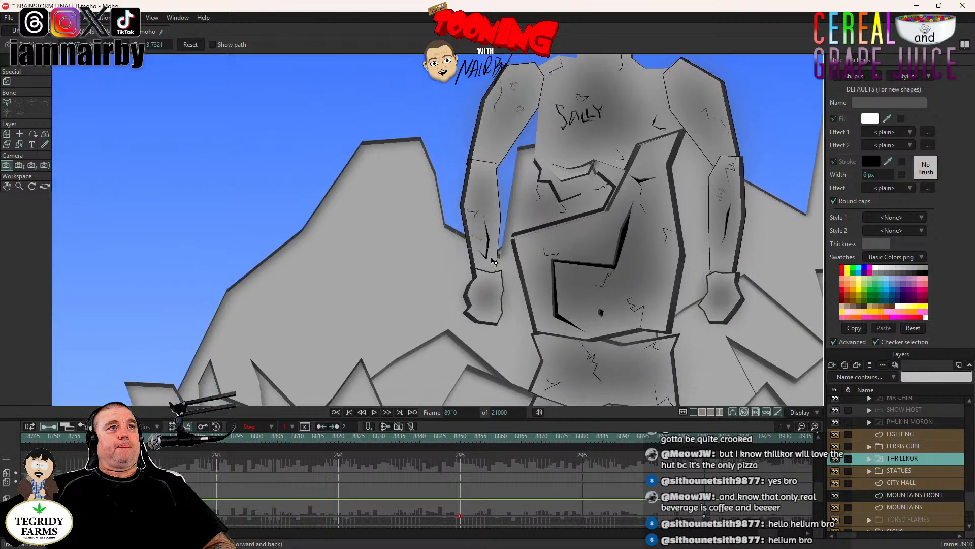
{"action": "scroll", "coordinate": [492, 260], "scroll_direction": "up", "scroll_amount": 5}
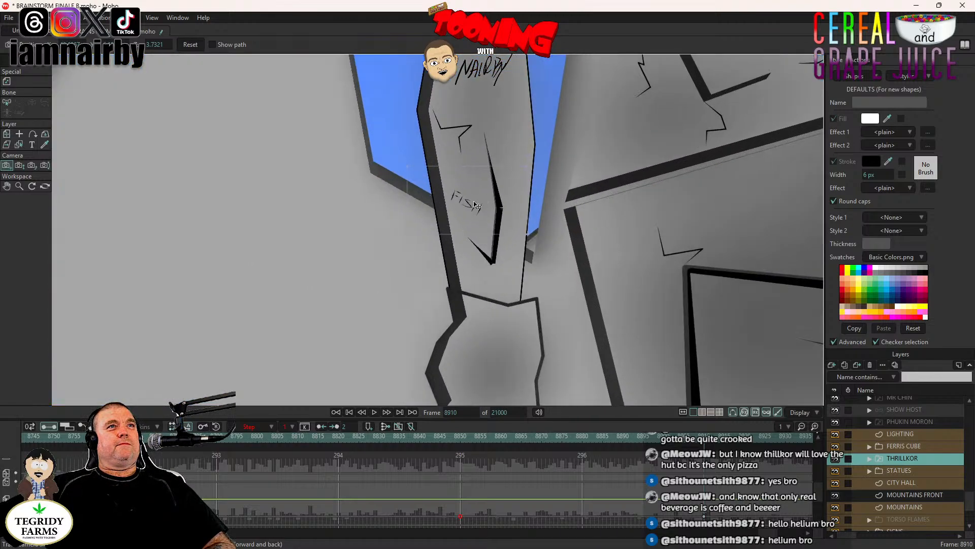
{"action": "scroll", "coordinate": [475, 205], "scroll_direction": "up", "scroll_amount": 5}
{"action": "scroll", "coordinate": [478, 204], "scroll_direction": "up", "scroll_amount": 3}
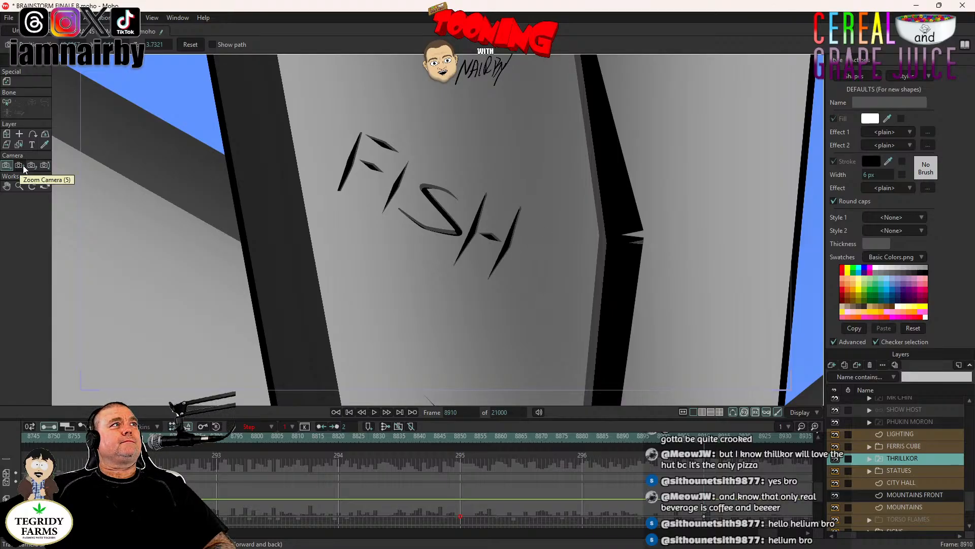
{"action": "scroll", "coordinate": [221, 177], "scroll_direction": "down", "scroll_amount": 2}
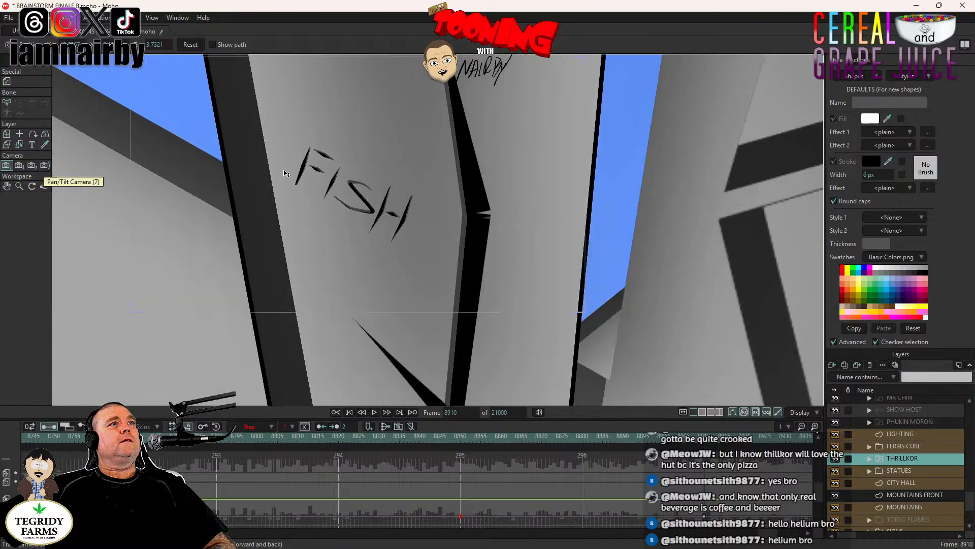
{"action": "scroll", "coordinate": [362, 189], "scroll_direction": "down", "scroll_amount": 2}
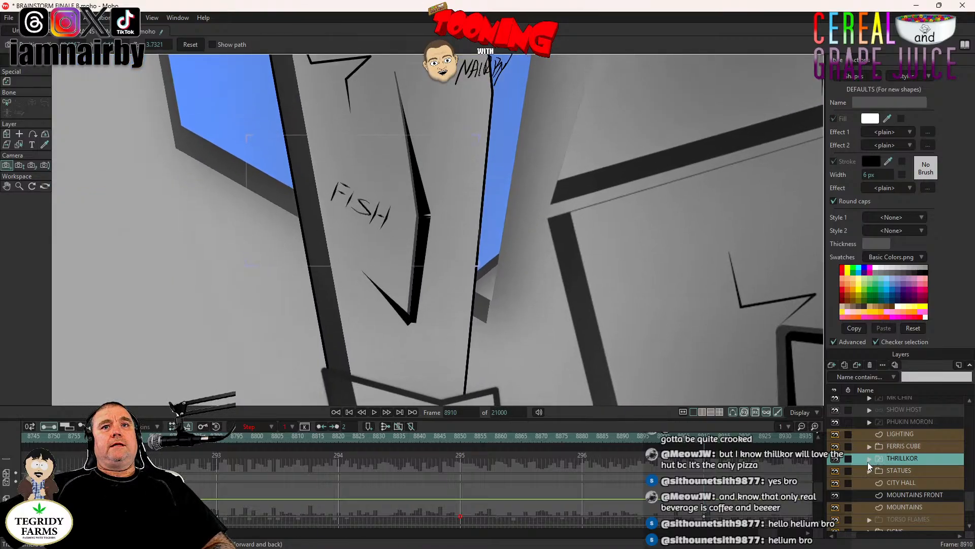
- Select the LEFT ARM vector layer inside THRILLKOR's UPPER BODY group and deselect all of its points
{"action": "left_click", "coordinate": [868, 460]}
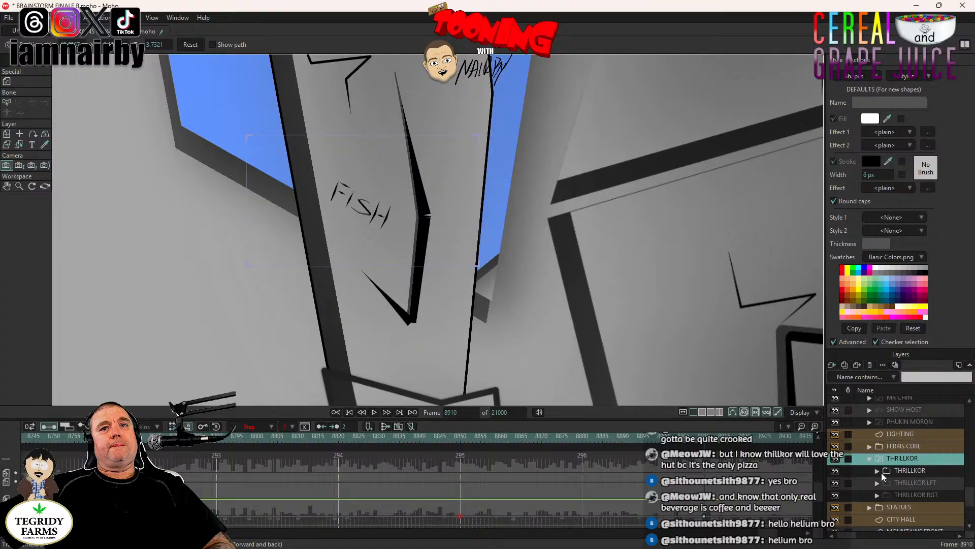
{"action": "left_click", "coordinate": [878, 471]}
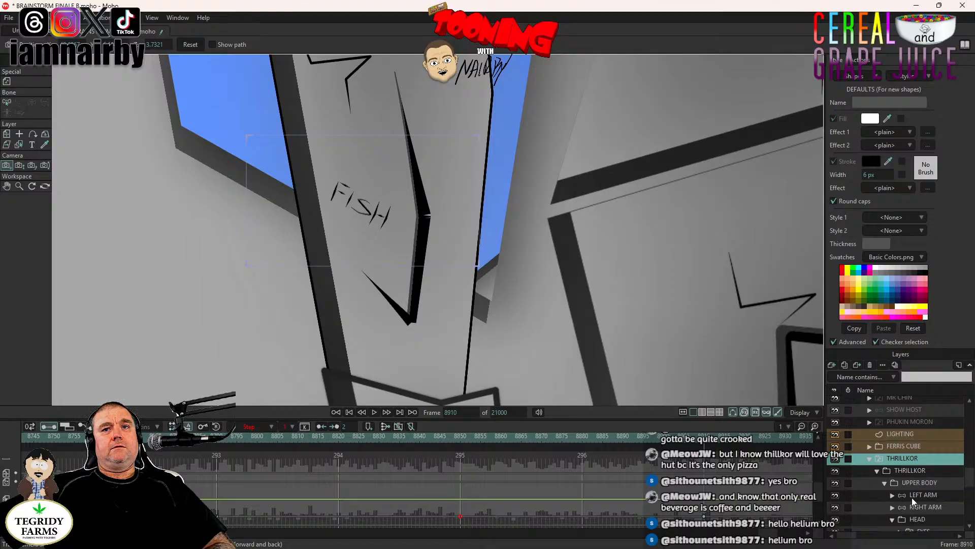
{"action": "left_click", "coordinate": [892, 495]}
{"action": "scroll", "coordinate": [892, 495], "scroll_direction": "down", "scroll_amount": 2}
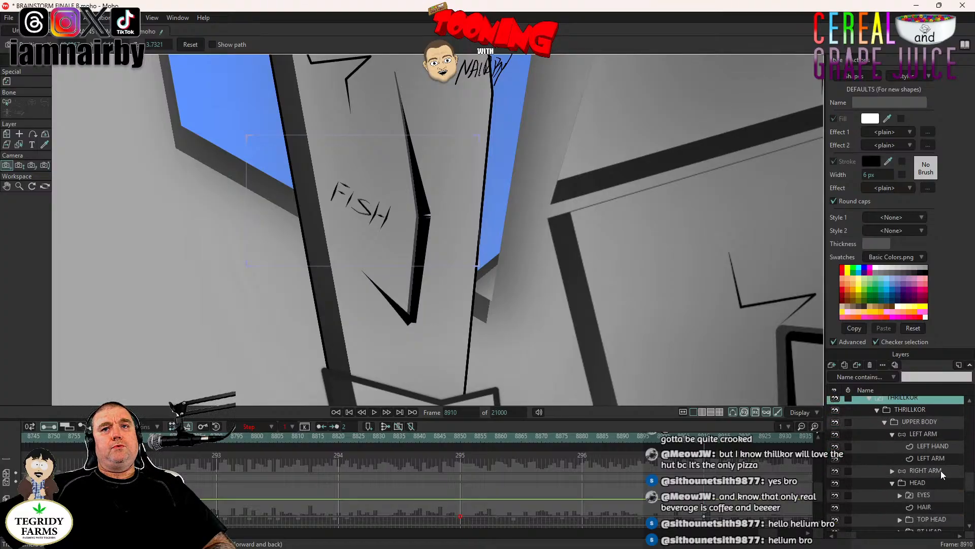
{"action": "left_click", "coordinate": [942, 457]}
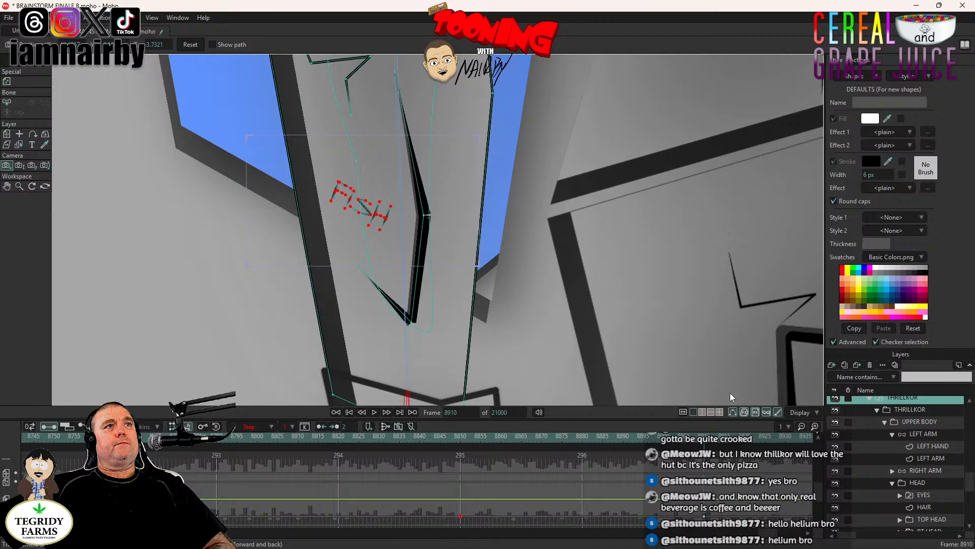
{"action": "left_click", "coordinate": [25, 17]}
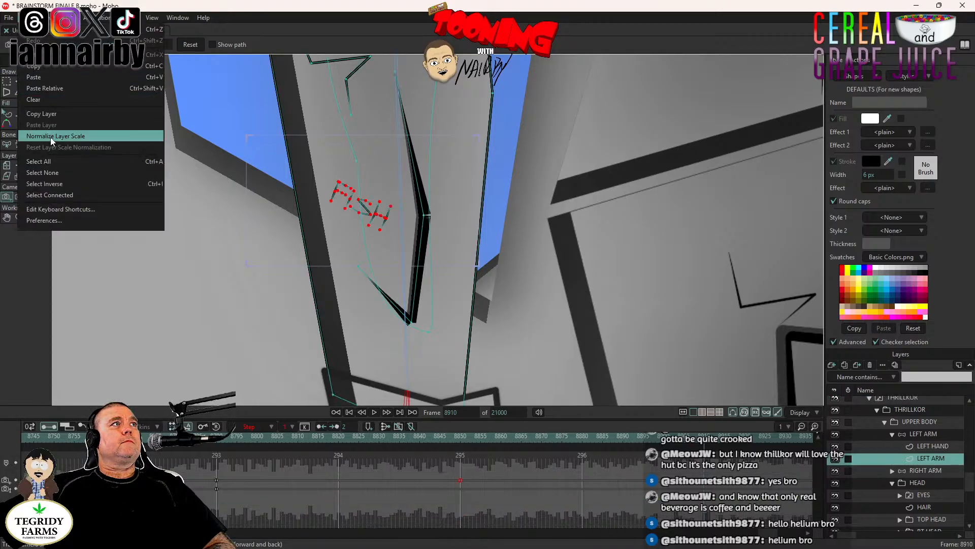
{"action": "left_click", "coordinate": [51, 171]}
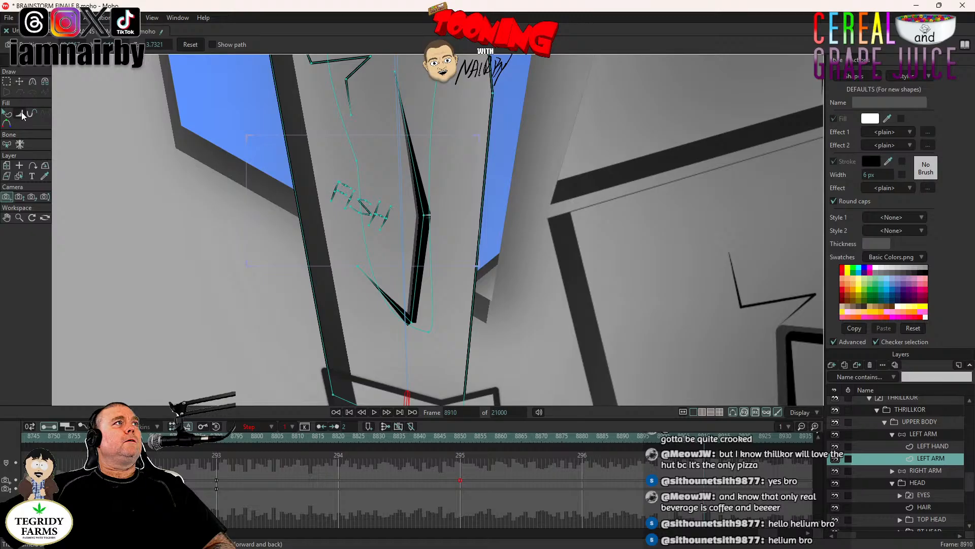
- Close the notch in the black crack beside "FISH" by smoothing the curvature of its middle and lower corner points
{"action": "left_click", "coordinate": [21, 115]}
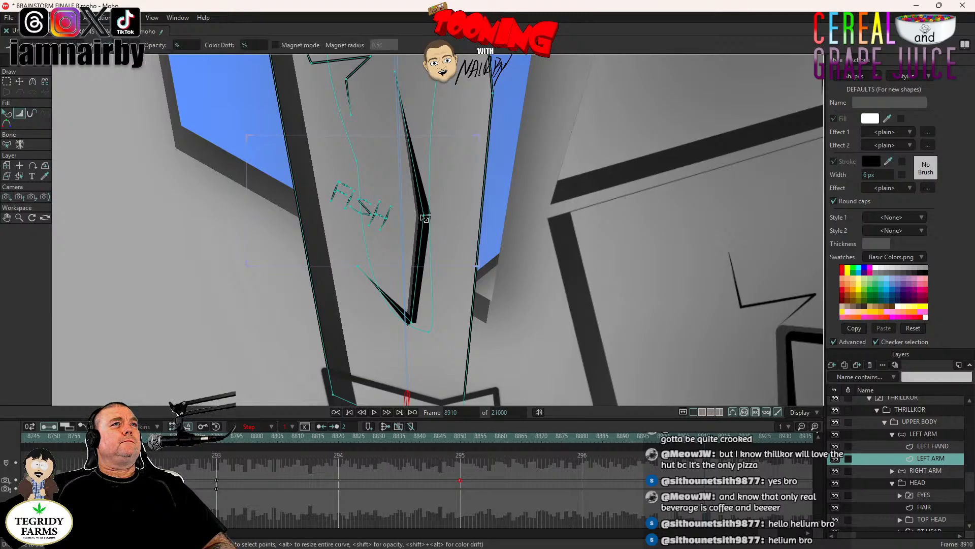
{"action": "mouse_move", "coordinate": [426, 218]}
{"action": "left_mouse_down"}
{"action": "mouse_move", "coordinate": [476, 223]}
{"action": "mouse_move", "coordinate": [459, 225]}
{"action": "left_mouse_up"}
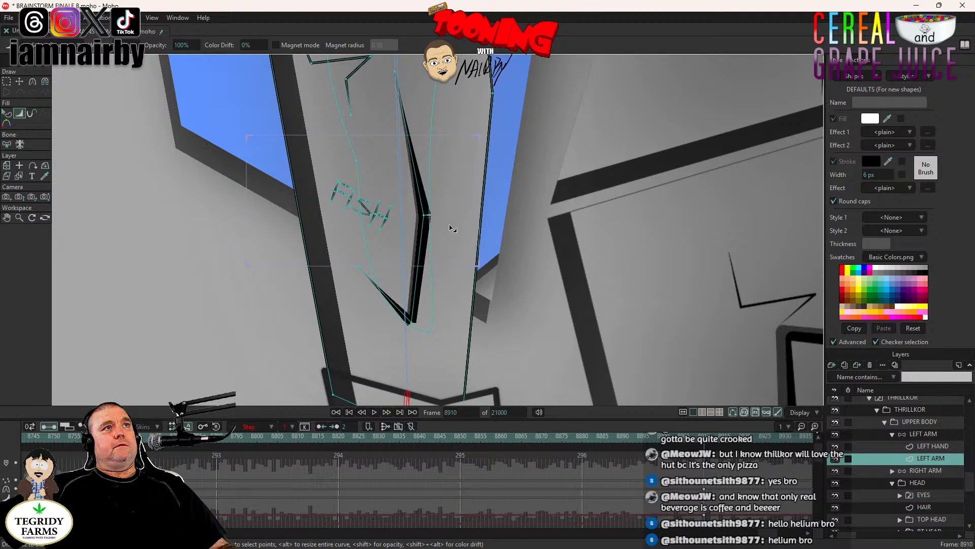
{"action": "left_click", "coordinate": [32, 81]}
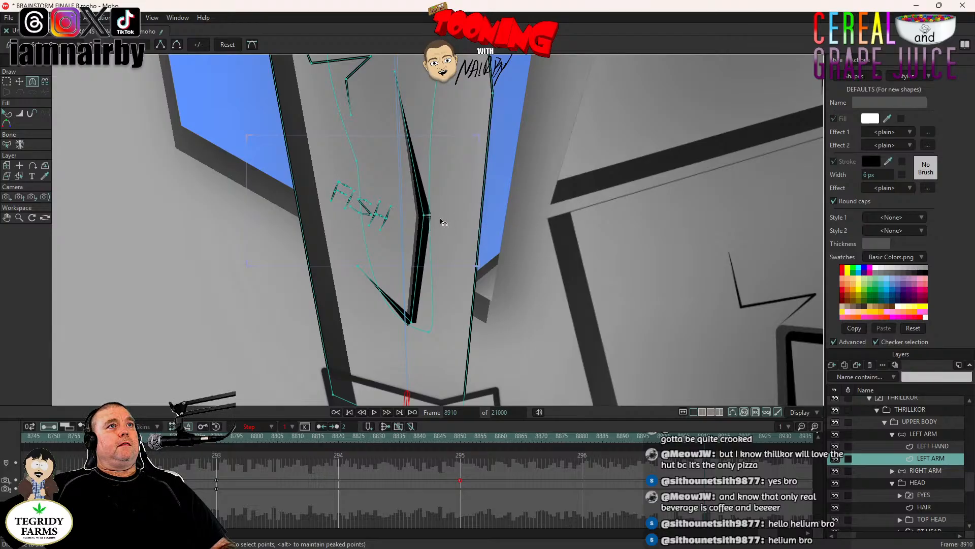
{"action": "left_click_drag", "start_coordinate": [425, 216], "coordinate": [488, 212]}
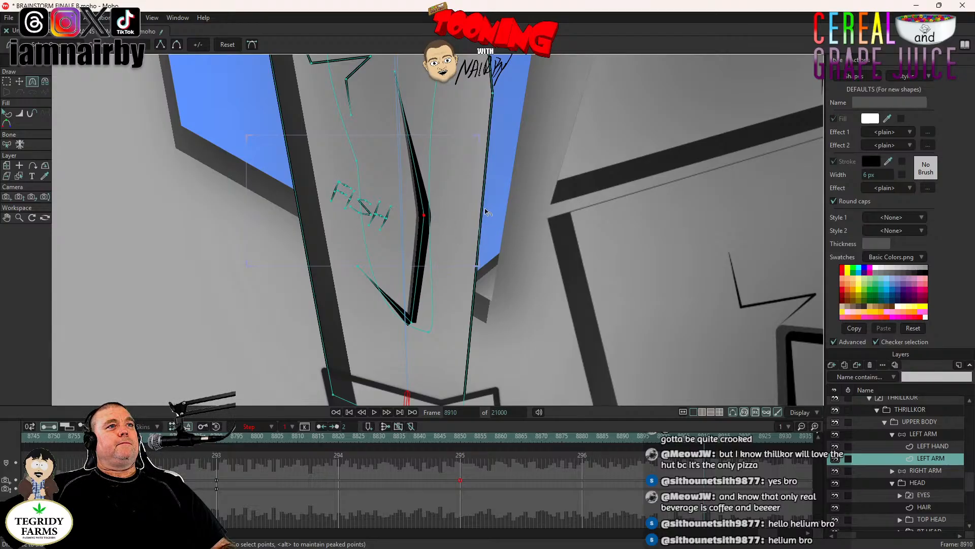
{"action": "left_click_drag", "start_coordinate": [415, 326], "coordinate": [436, 325]}
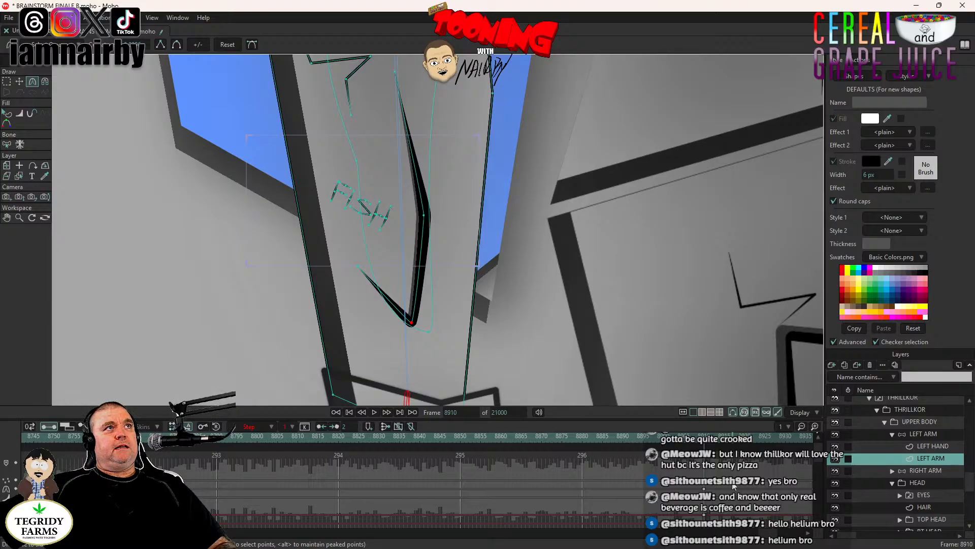
- Copy the LEFT ARM layer's crack keyframes from frame 8910 to frame 1
{"action": "left_click_drag", "start_coordinate": [721, 477], "coordinate": [697, 538]}
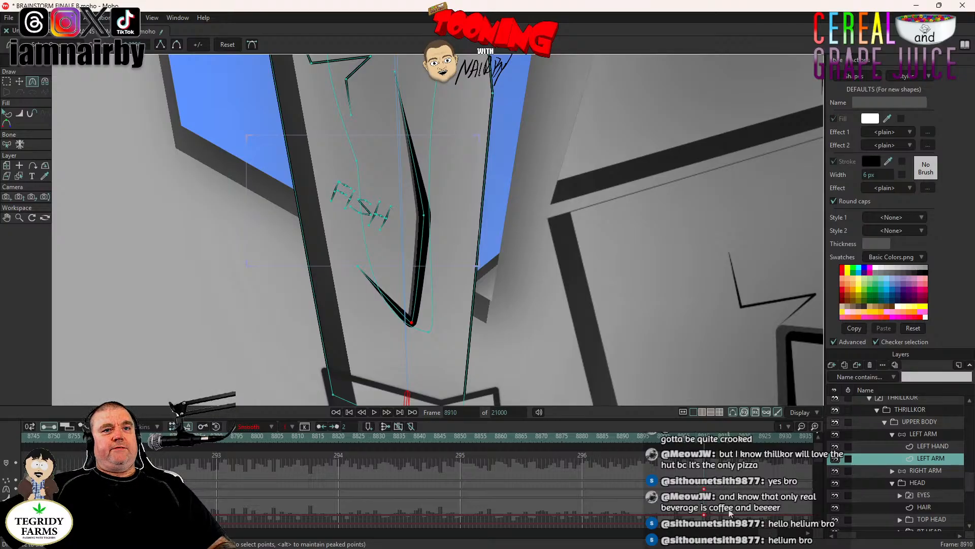
{"action": "scroll", "coordinate": [731, 512], "scroll_direction": "down", "scroll_amount": 3}
{"action": "scroll", "coordinate": [727, 515], "scroll_direction": "down", "scroll_amount": 1}
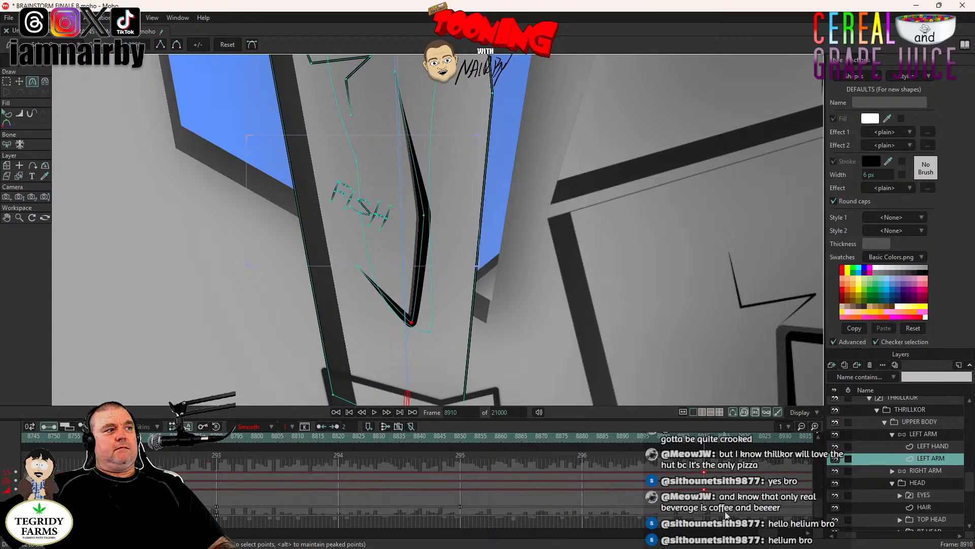
{"action": "scroll", "coordinate": [726, 515], "scroll_direction": "up", "scroll_amount": 2}
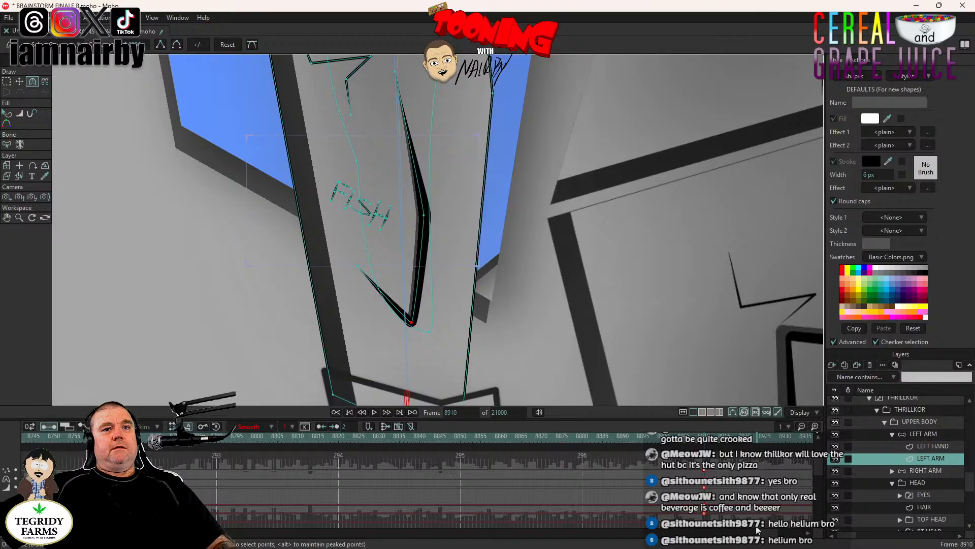
{"action": "left_click_drag", "start_coordinate": [768, 536], "coordinate": [31, 547]}
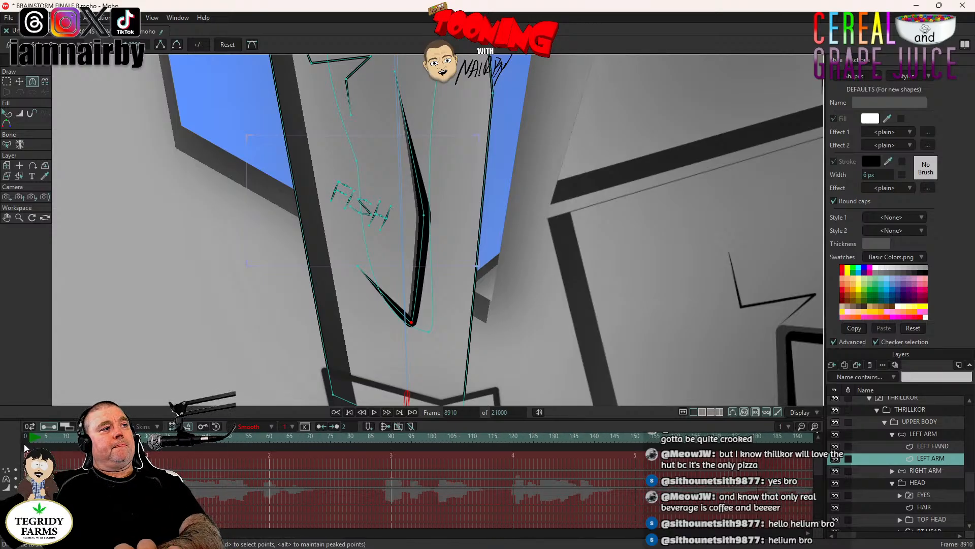
{"action": "left_click", "coordinate": [349, 412]}
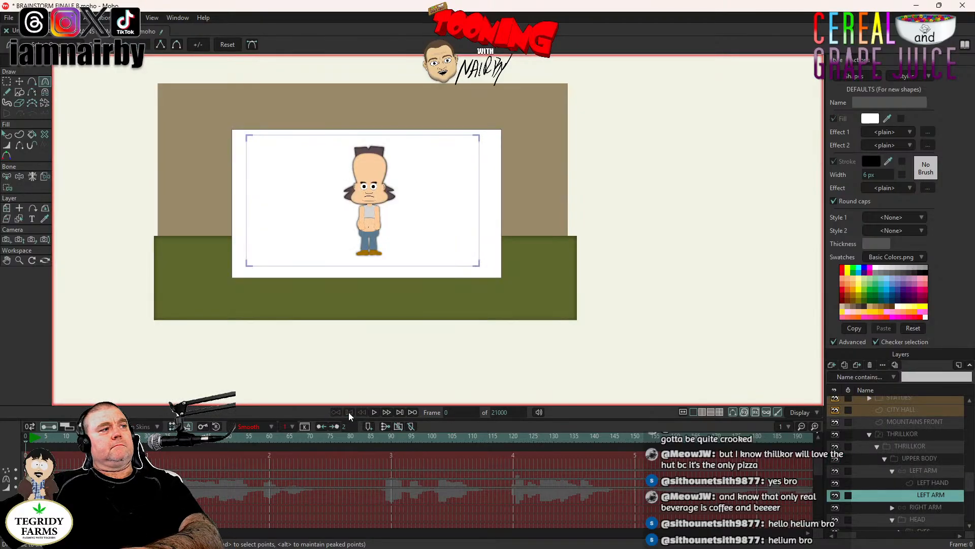
{"action": "key", "text": "Right"}
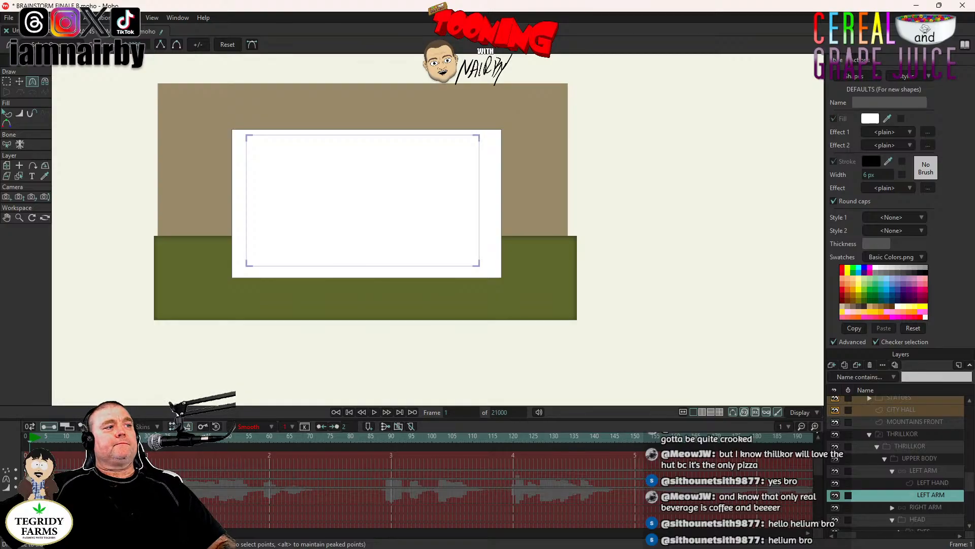
{"action": "left_click_drag", "start_coordinate": [36, 533], "coordinate": [769, 532]}
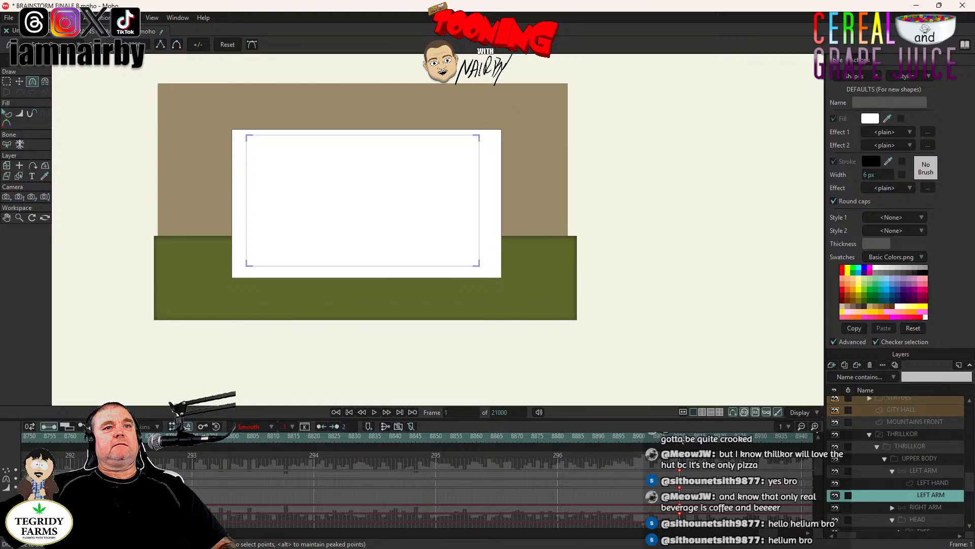
- Return to frame 8910 and clear the LEFT ARM layer's keyframes there
{"action": "left_click", "coordinate": [681, 437]}
{"action": "scroll", "coordinate": [445, 224], "scroll_direction": "up", "scroll_amount": 4}
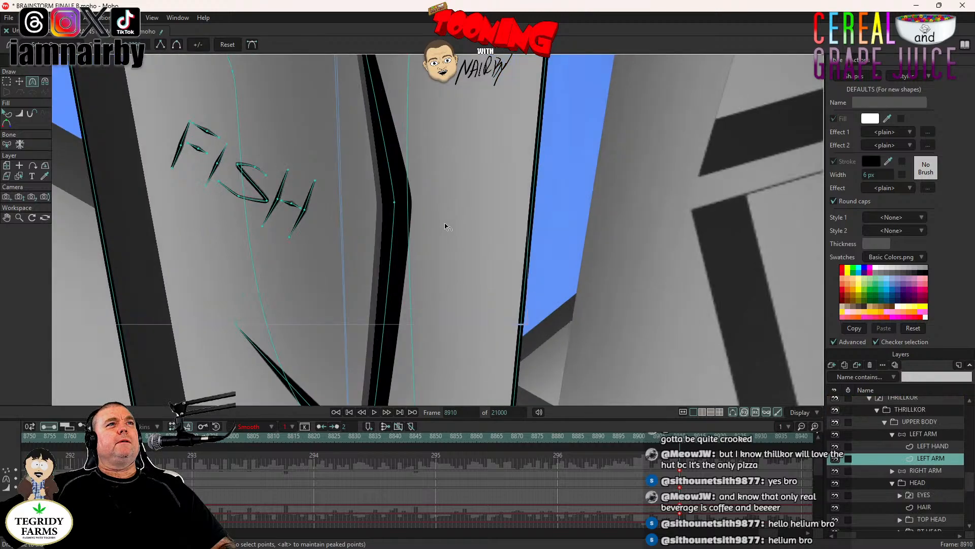
{"action": "left_click_drag", "start_coordinate": [689, 459], "coordinate": [677, 527]}
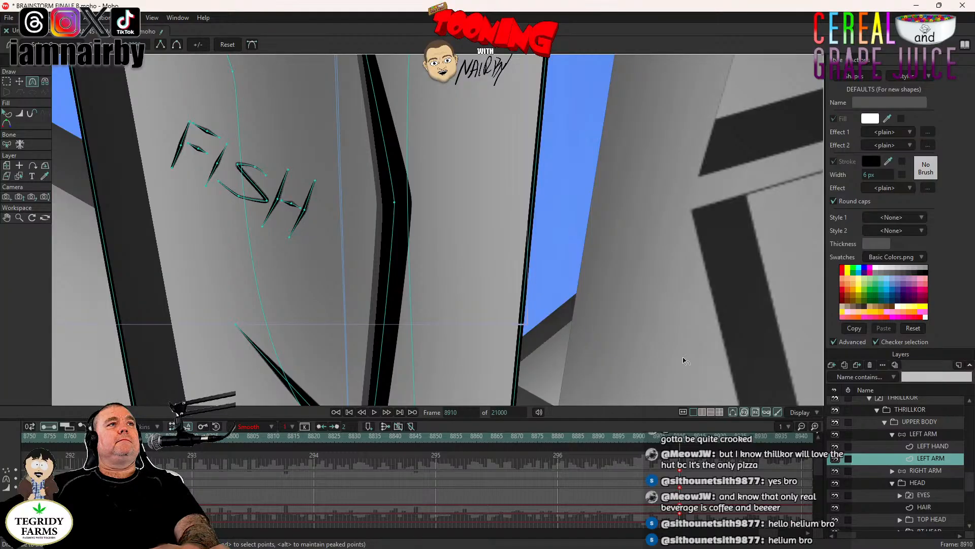
{"action": "scroll", "coordinate": [436, 269], "scroll_direction": "down", "scroll_amount": 3}
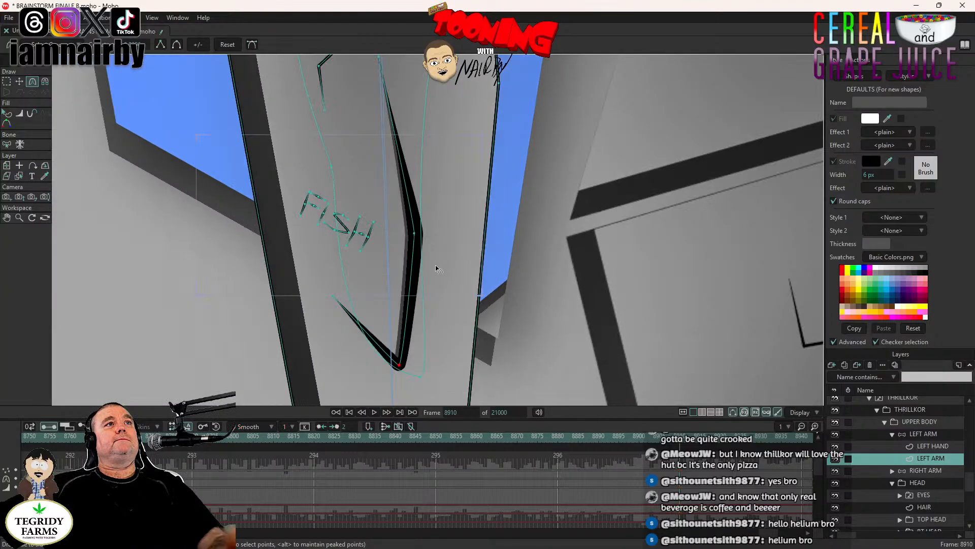
- Save the project and set the keyframes at frame 8910 to Step interpolation
{"action": "key", "text": "ctrl+s"}
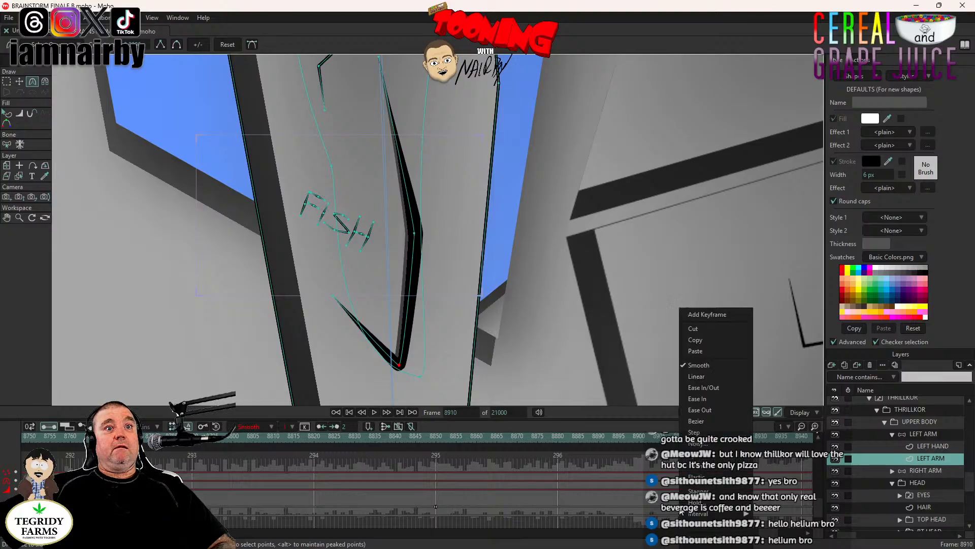
{"action": "right_click", "coordinate": [682, 513]}
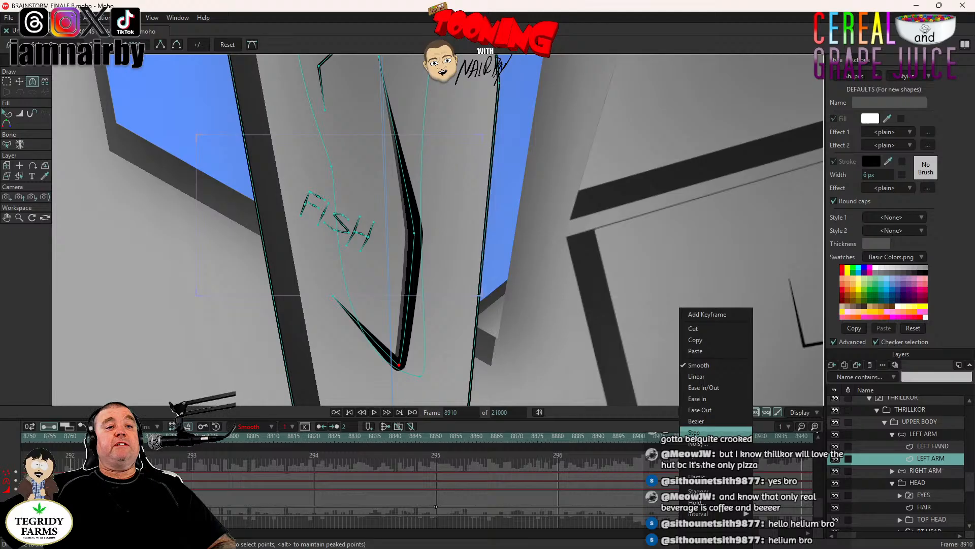
{"action": "left_click", "coordinate": [711, 431]}
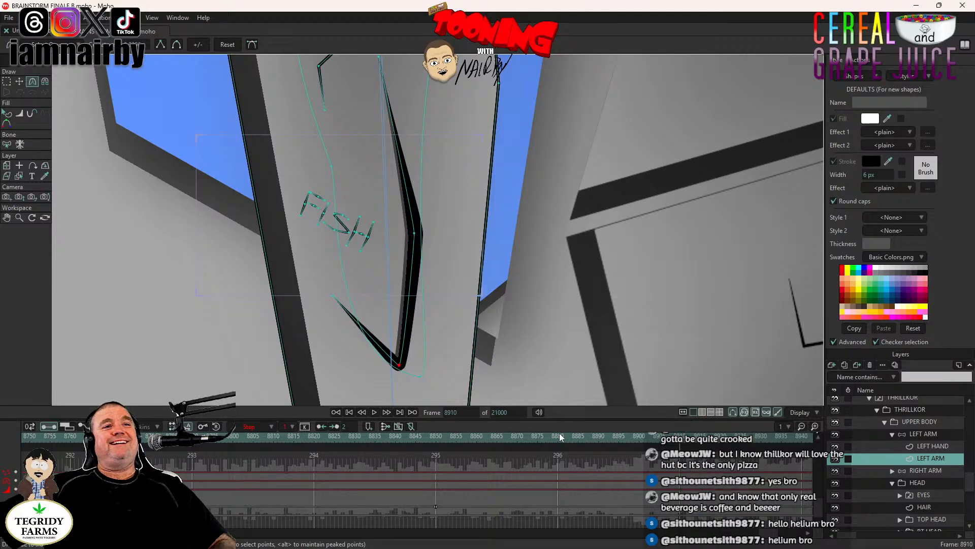
- At frame 8970, track the camera from the forearm down to the three-line engraving on THRILLKOR's thigh
{"action": "scroll", "coordinate": [554, 248], "scroll_direction": "down", "scroll_amount": 3}
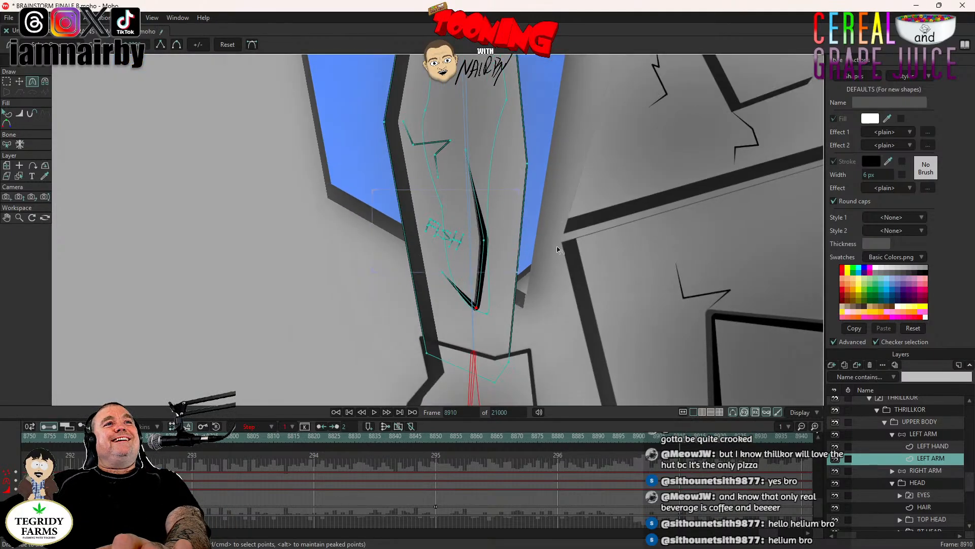
{"action": "left_click_drag", "start_coordinate": [614, 265], "coordinate": [518, 248]}
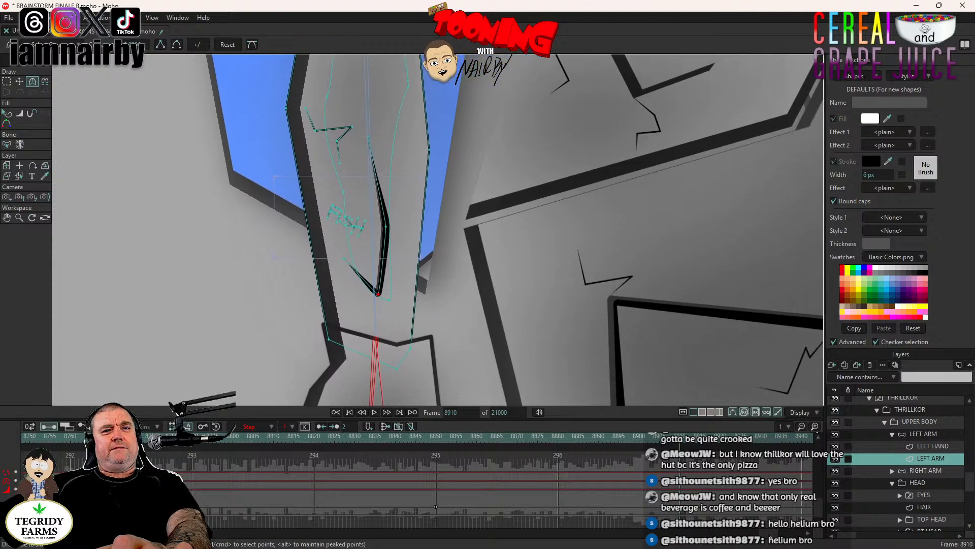
{"action": "left_click_drag", "start_coordinate": [771, 537], "coordinate": [775, 537]}
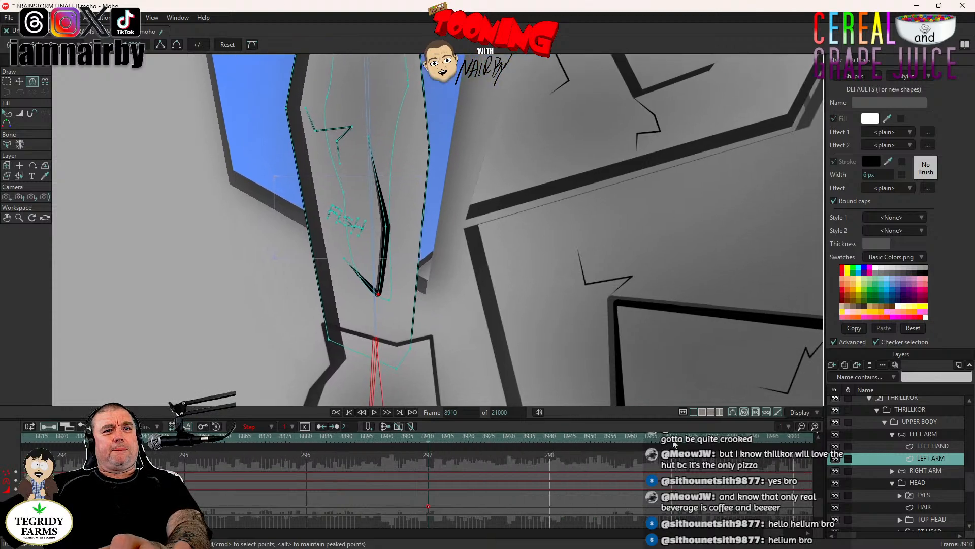
{"action": "scroll", "coordinate": [504, 245], "scroll_direction": "down", "scroll_amount": 3}
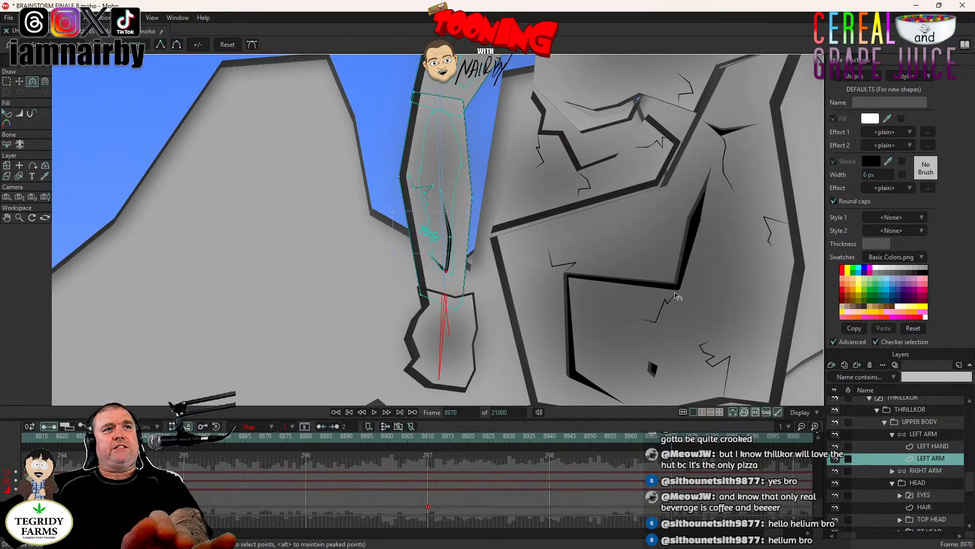
{"action": "left_click_drag", "start_coordinate": [676, 295], "coordinate": [445, 194]}
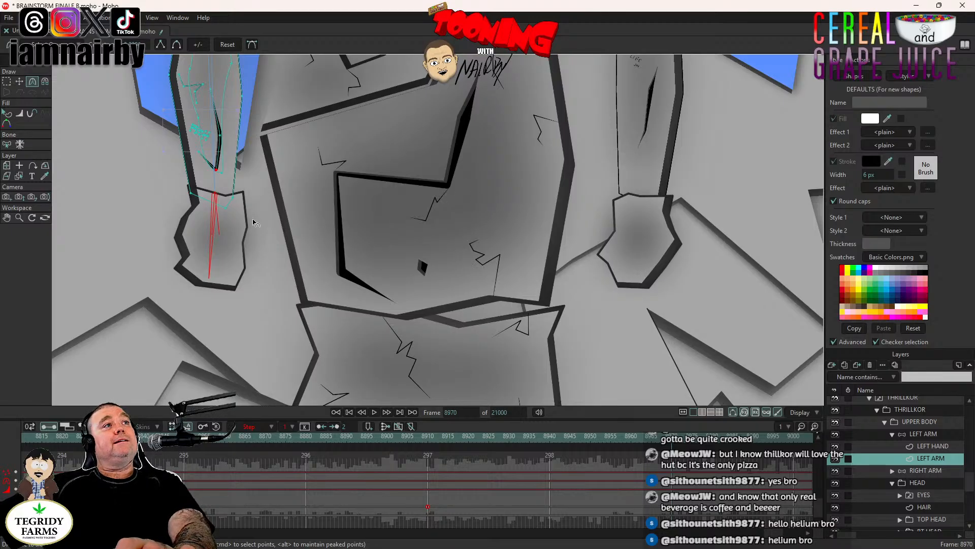
{"action": "scroll", "coordinate": [364, 226], "scroll_direction": "down", "scroll_amount": 5}
{"action": "scroll", "coordinate": [365, 225], "scroll_direction": "up", "scroll_amount": 5}
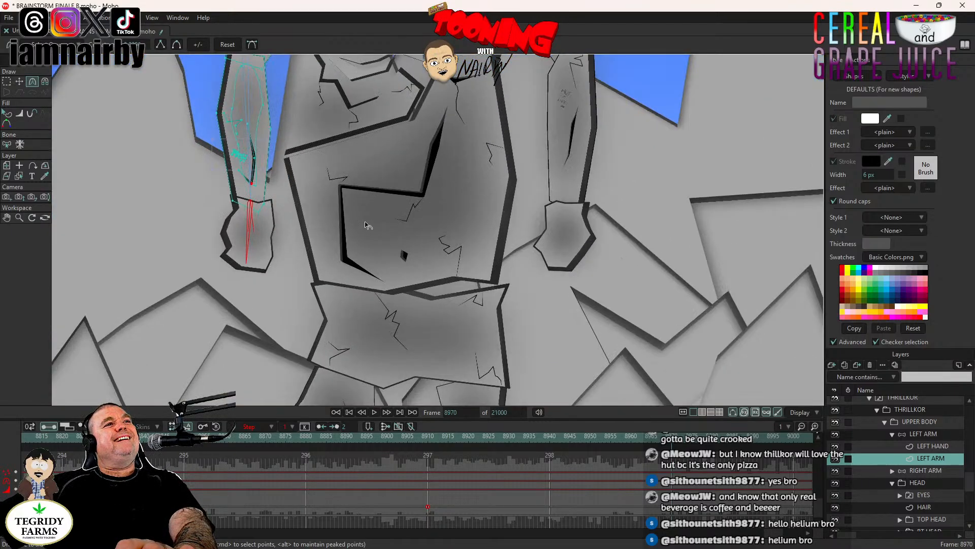
{"action": "left_click", "coordinate": [8, 197]}
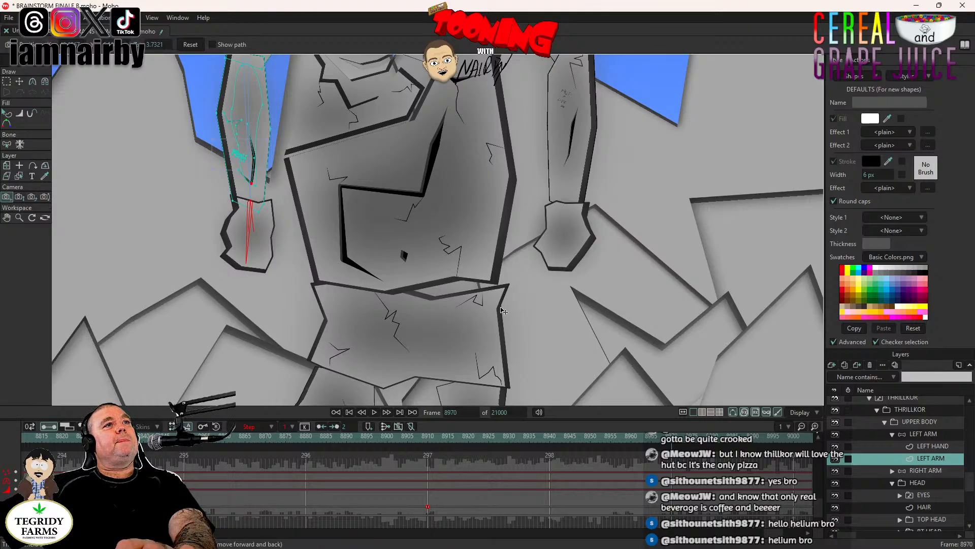
{"action": "scroll", "coordinate": [450, 257], "scroll_direction": "down", "scroll_amount": 5}
{"action": "scroll", "coordinate": [399, 219], "scroll_direction": "up", "scroll_amount": 8}
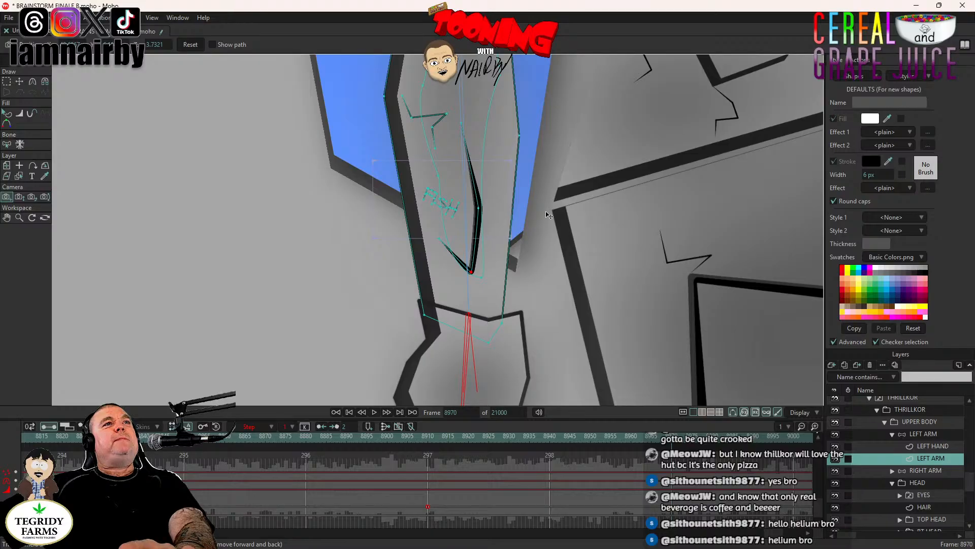
{"action": "left_click_drag", "start_coordinate": [645, 313], "coordinate": [434, 214]}
{"action": "left_click_drag", "start_coordinate": [651, 326], "coordinate": [422, 264]}
{"action": "left_click_drag", "start_coordinate": [610, 167], "coordinate": [649, 173]}
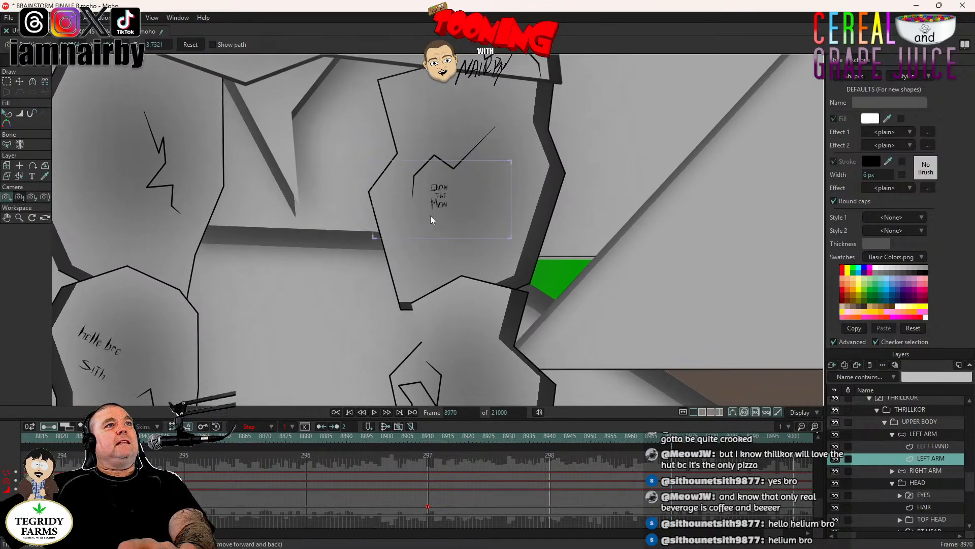
- Zoom the camera in on the three-line thigh engraving to a focal length of about 221 at frame 8970
{"action": "scroll", "coordinate": [428, 190], "scroll_direction": "up", "scroll_amount": 6}
{"action": "key", "text": "5"}
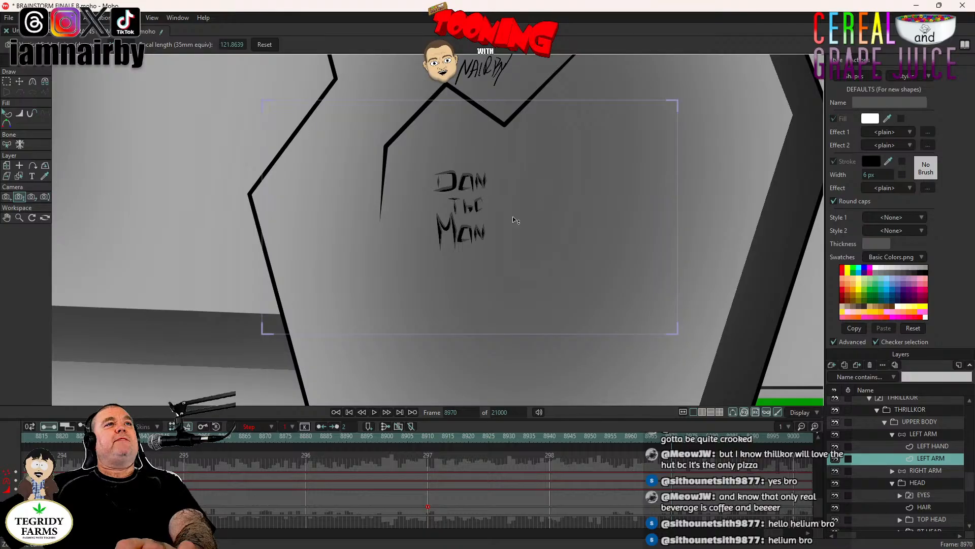
{"action": "left_click_drag", "start_coordinate": [513, 238], "coordinate": [507, 362]}
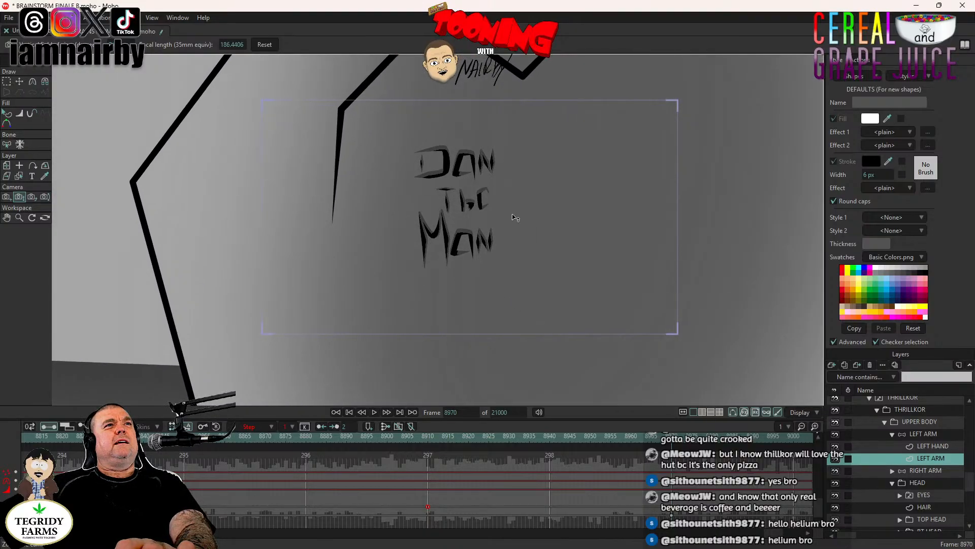
{"action": "left_click_drag", "start_coordinate": [514, 217], "coordinate": [520, 255]}
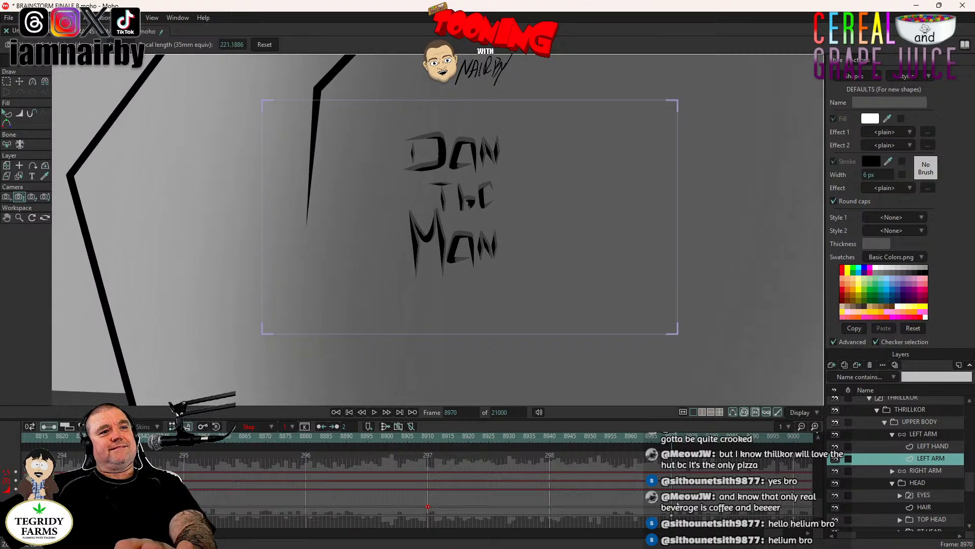
- Set the camera keyframes at frame 8970 to Step interpolation and check the cut from the "FISH" close-up
{"action": "right_click", "coordinate": [672, 514]}
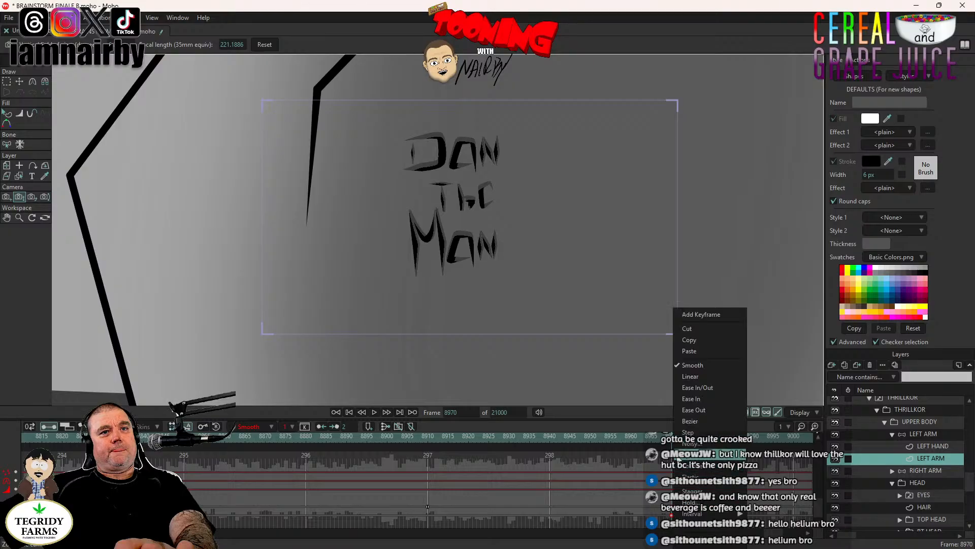
{"action": "left_click", "coordinate": [688, 432]}
{"action": "scroll", "coordinate": [770, 534], "scroll_direction": "left", "scroll_amount": 5}
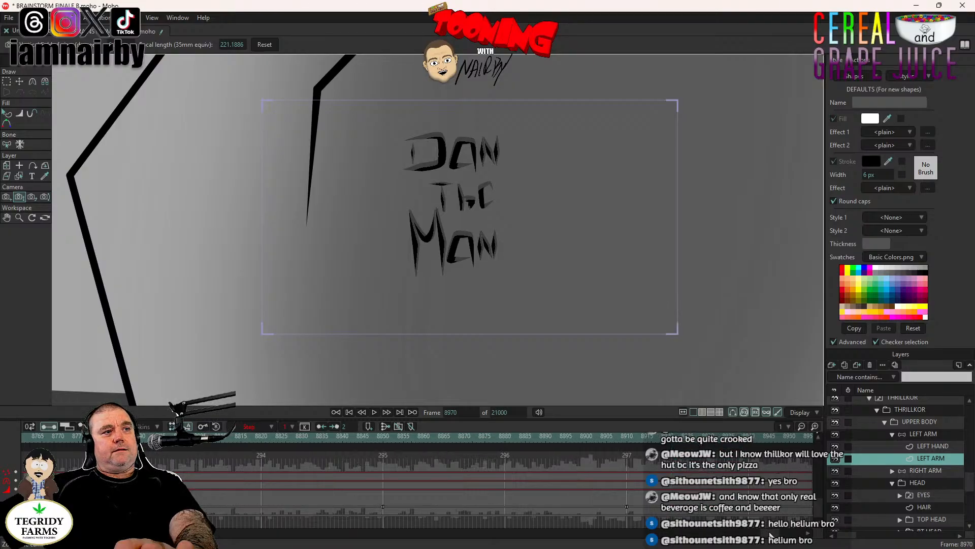
{"action": "key", "text": "Left"}
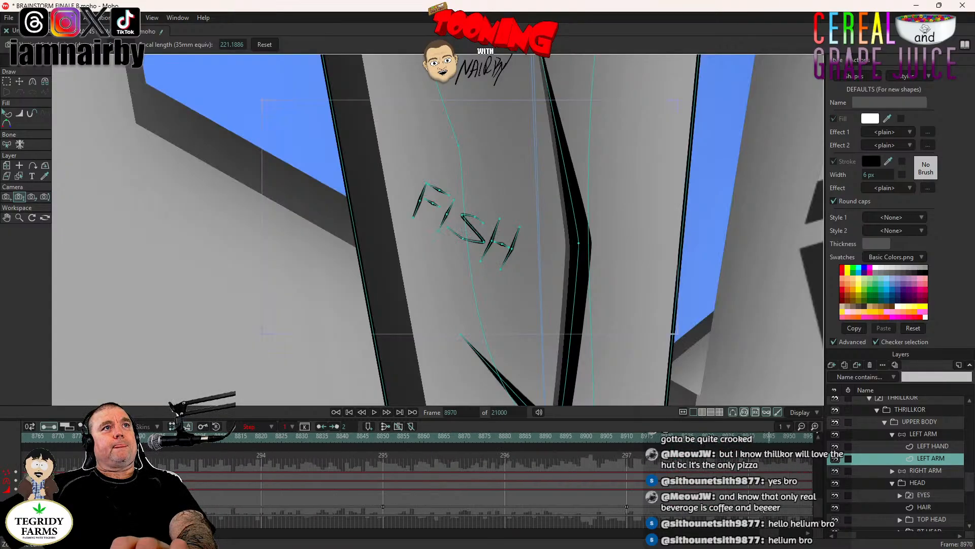
{"action": "key", "text": "Right"}
- At frame 9030, pull the camera out to a wide shot of THRILLKOR and the rocks, focal length about 3.06
{"action": "scroll", "coordinate": [635, 332], "scroll_direction": "down", "scroll_amount": 4}
{"action": "scroll", "coordinate": [635, 331], "scroll_direction": "down", "scroll_amount": 5}
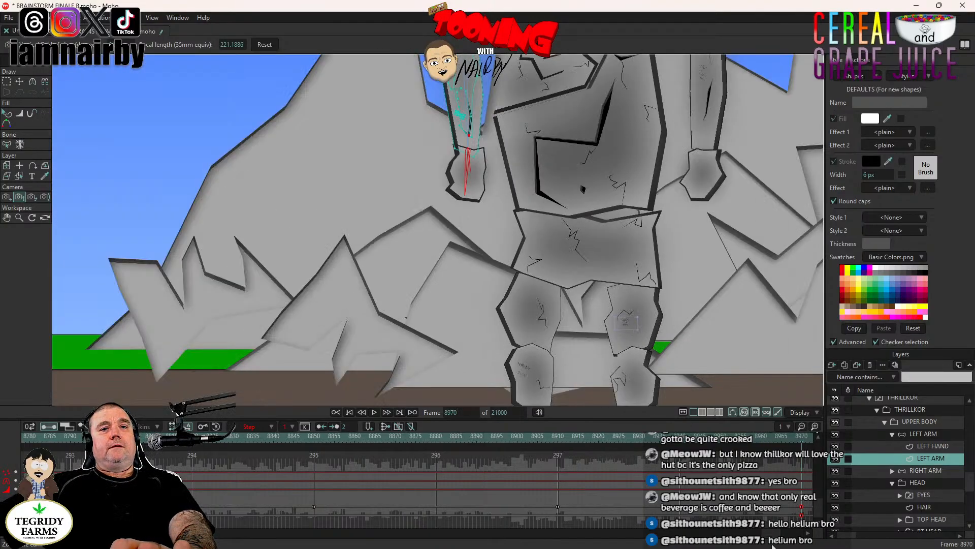
{"action": "scroll", "coordinate": [773, 541], "scroll_direction": "down", "scroll_amount": 5}
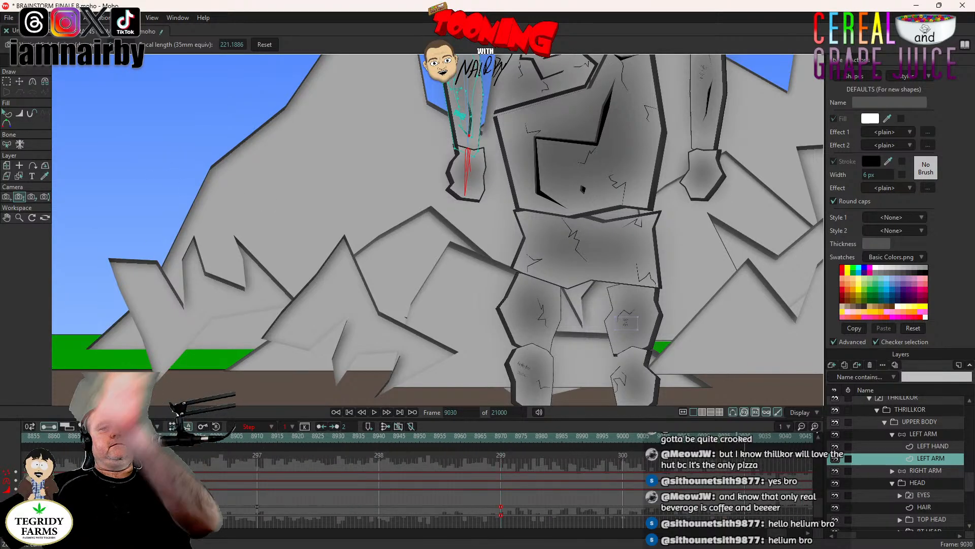
{"action": "left_click_drag", "start_coordinate": [777, 534], "coordinate": [732, 546]}
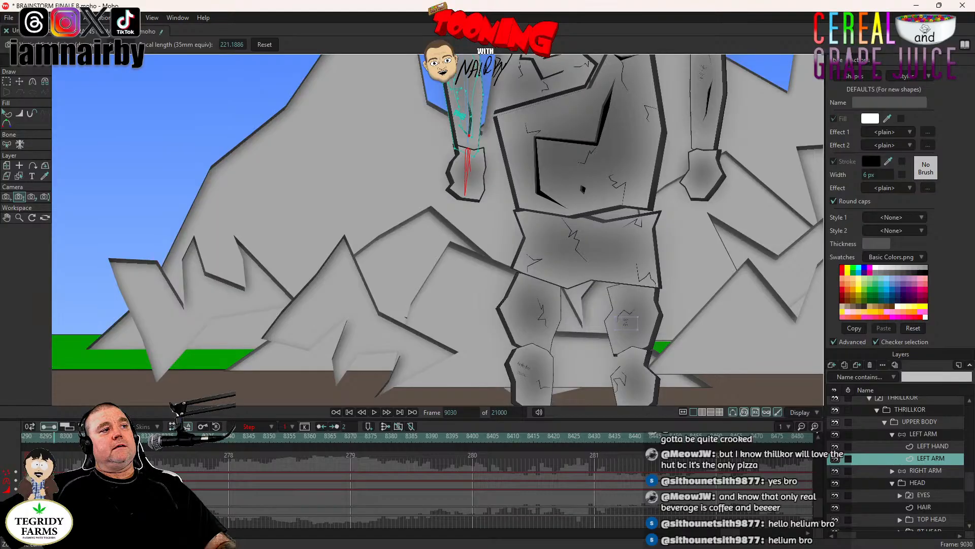
{"action": "key", "text": "Delete"}
{"action": "key", "text": "ctrl+z"}
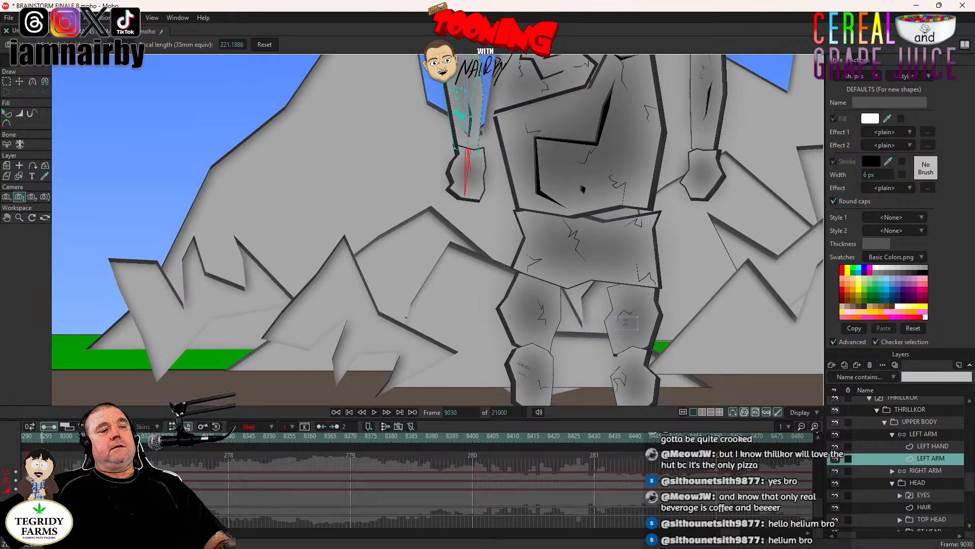
{"action": "scroll", "coordinate": [632, 335], "scroll_direction": "up", "scroll_amount": 10}
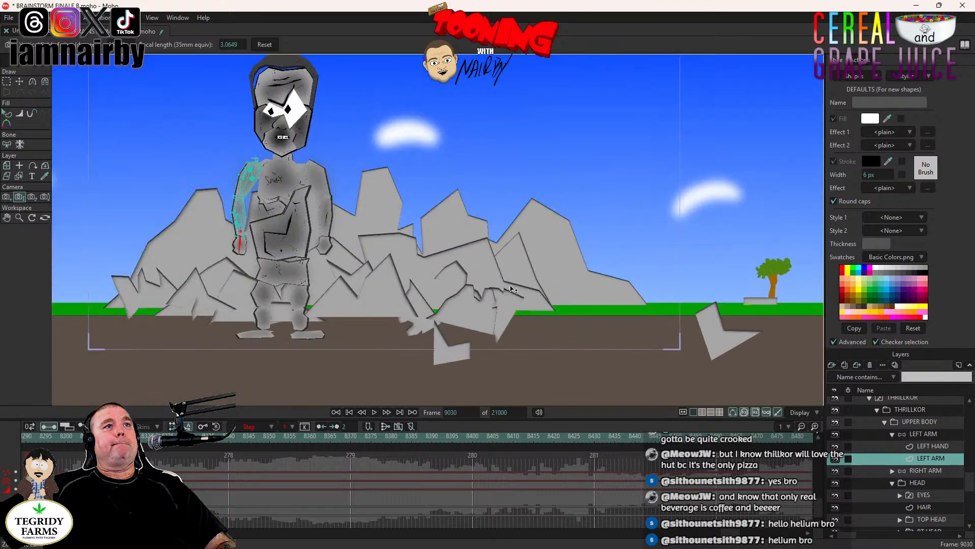
{"action": "left_click_drag", "start_coordinate": [654, 296], "coordinate": [690, 308]}
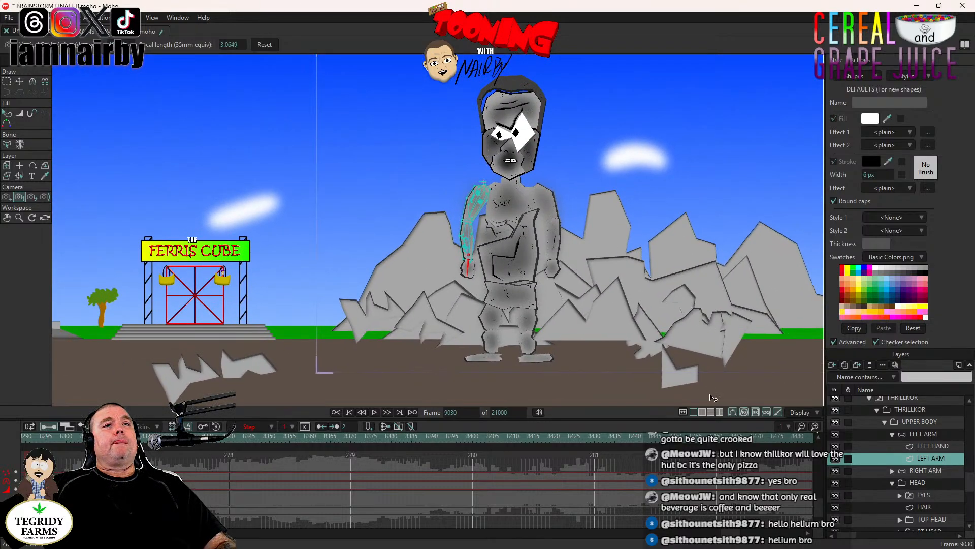
- Return the timeline to frame 9030 and compare the camera framing at frames 9029 and 9030
{"action": "left_click_drag", "start_coordinate": [729, 535], "coordinate": [751, 531]}
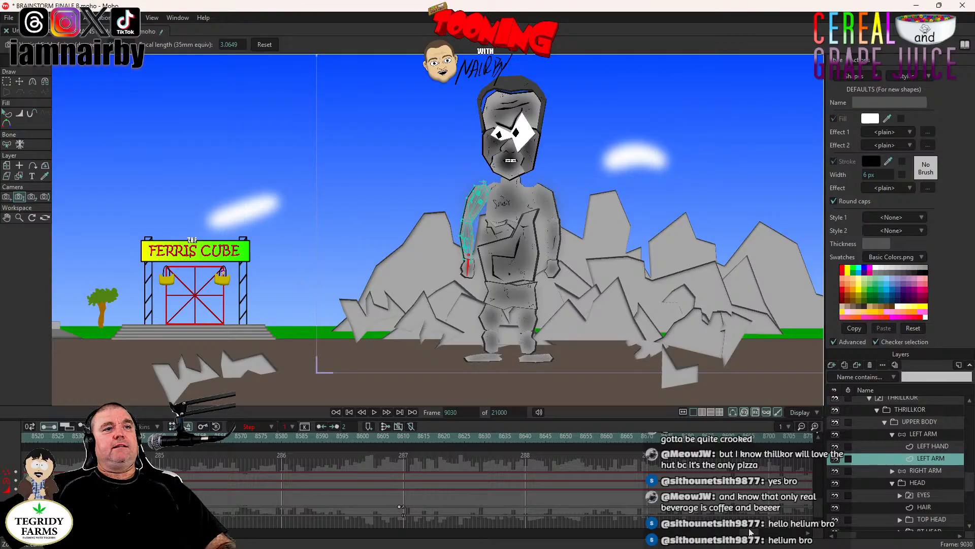
{"action": "left_click_drag", "start_coordinate": [751, 532], "coordinate": [782, 532]}
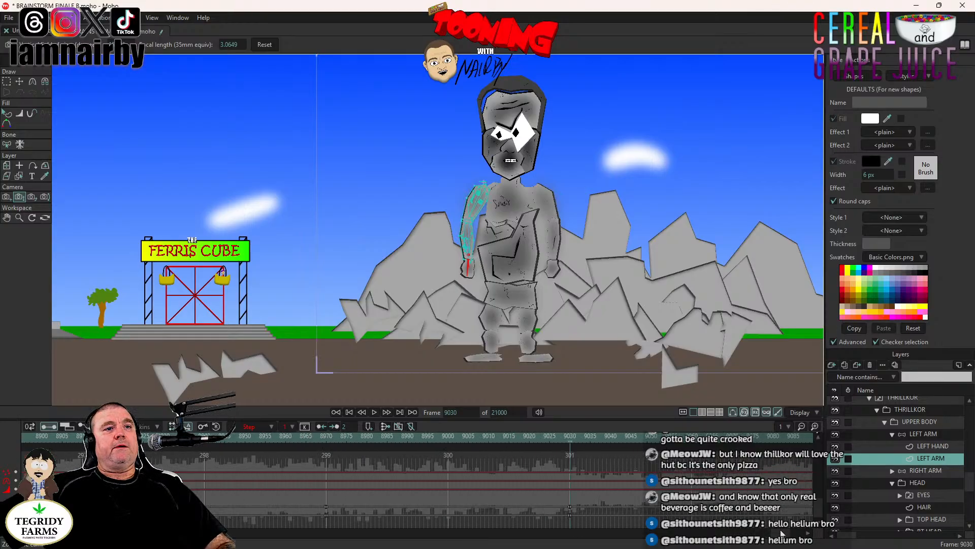
{"action": "left_click", "coordinate": [571, 440]}
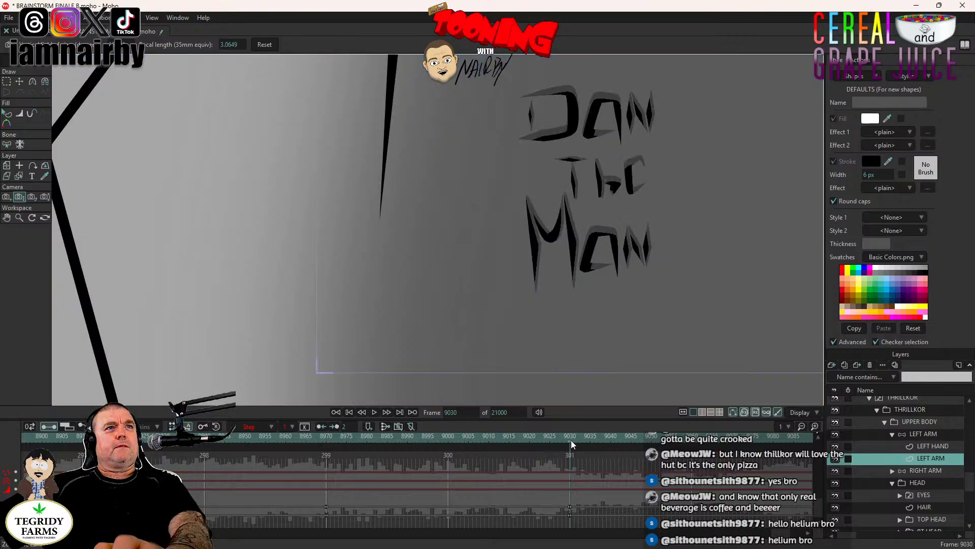
{"action": "left_click", "coordinate": [567, 440]}
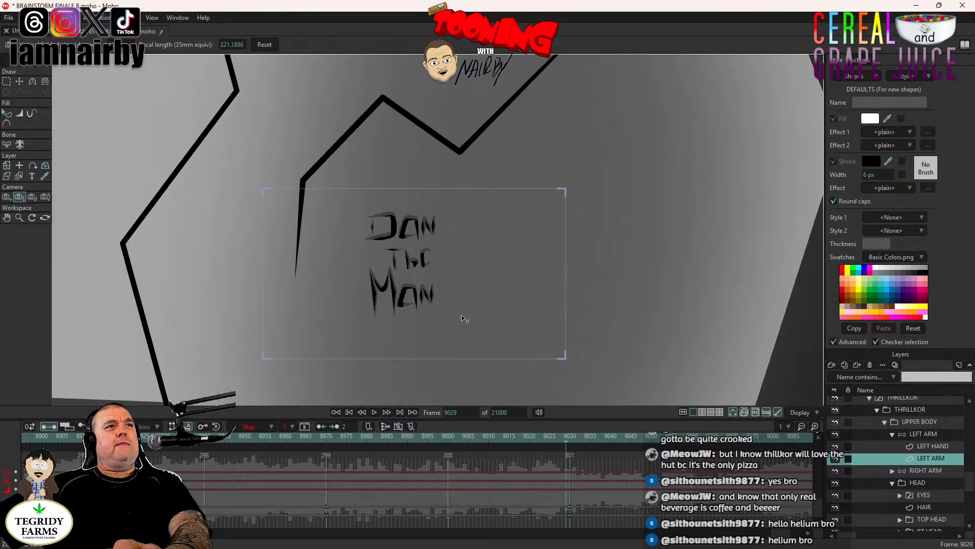
{"action": "key", "text": "Right"}
- Adjust the camera zoom of the wide shot at frame 9030, settling on a focal length of about 3.08
{"action": "scroll", "coordinate": [414, 305], "scroll_direction": "up", "scroll_amount": 3}
{"action": "left_click_drag", "start_coordinate": [412, 305], "coordinate": [499, 300]}
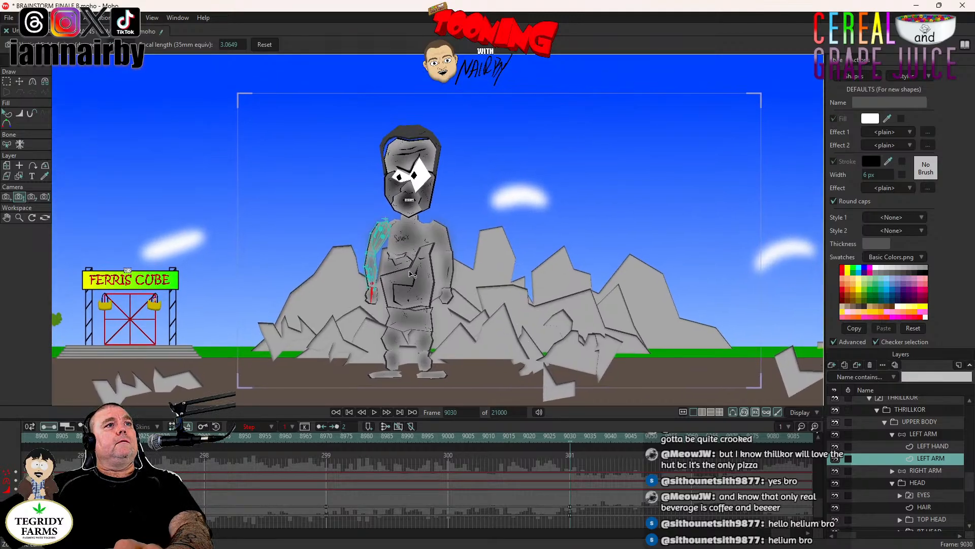
{"action": "scroll", "coordinate": [413, 291], "scroll_direction": "up", "scroll_amount": 2}
{"action": "left_click_drag", "start_coordinate": [413, 290], "coordinate": [445, 231]}
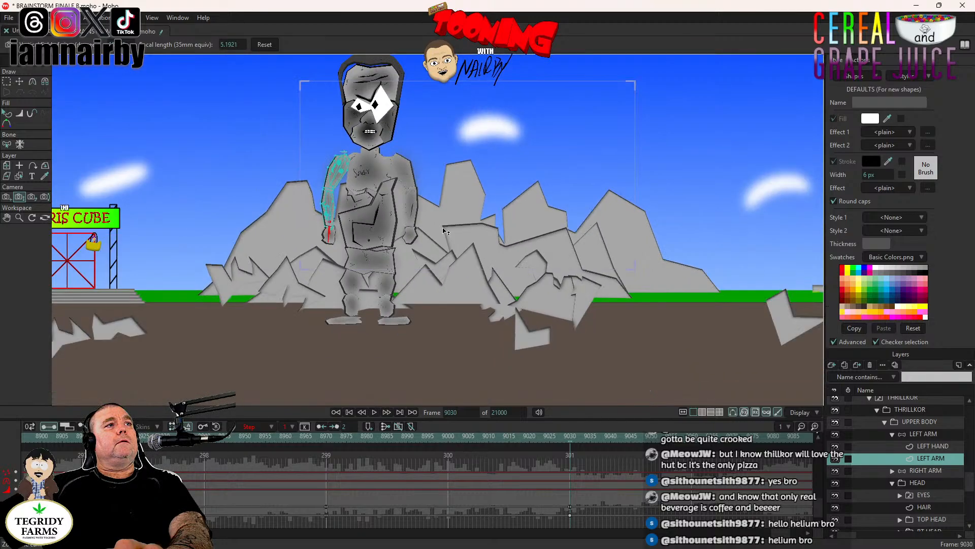
{"action": "scroll", "coordinate": [445, 231], "scroll_direction": "down", "scroll_amount": 4}
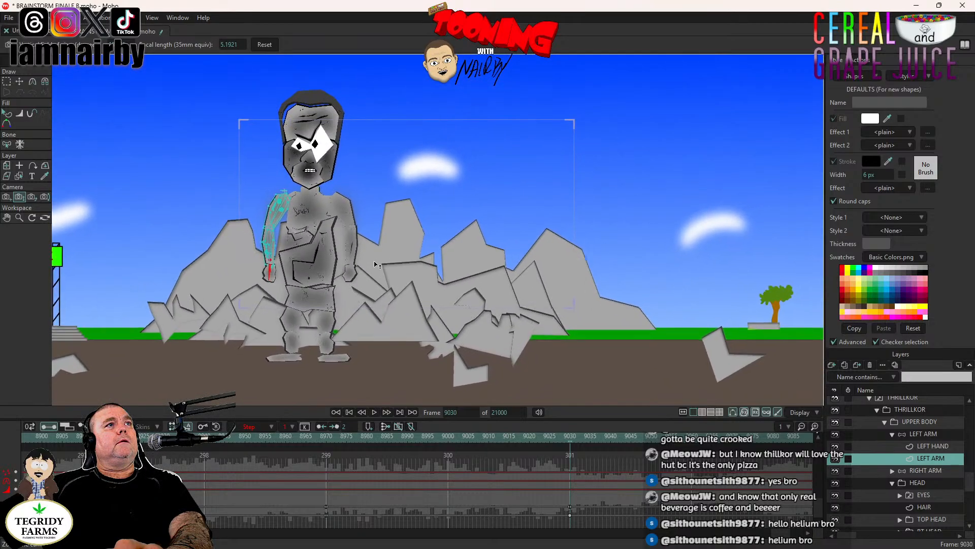
{"action": "left_click_drag", "start_coordinate": [374, 228], "coordinate": [378, 212]}
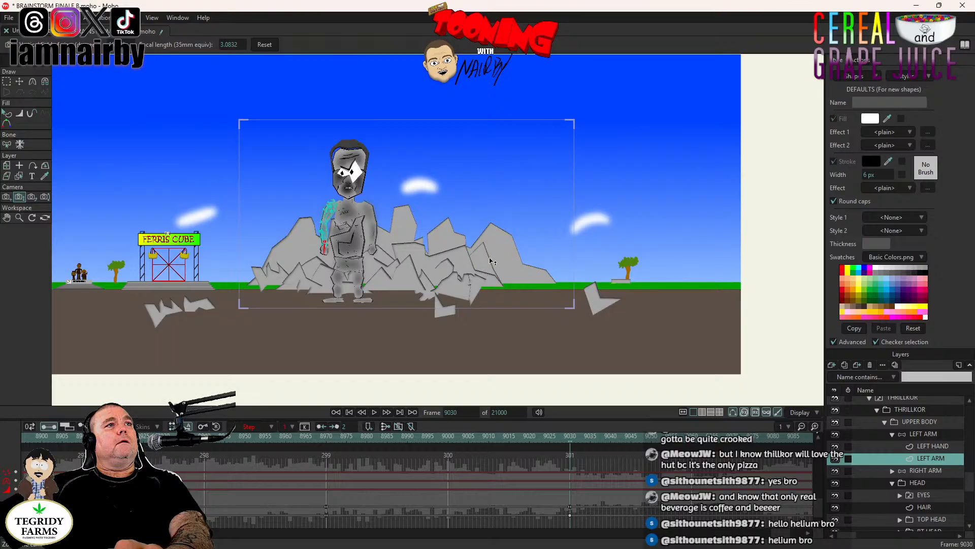
- Track the camera at frame 9030 to bring THRILLKOR closer to the middle of the frame, and check the cut from the preceding close-up
{"action": "left_click", "coordinate": [7, 197]}
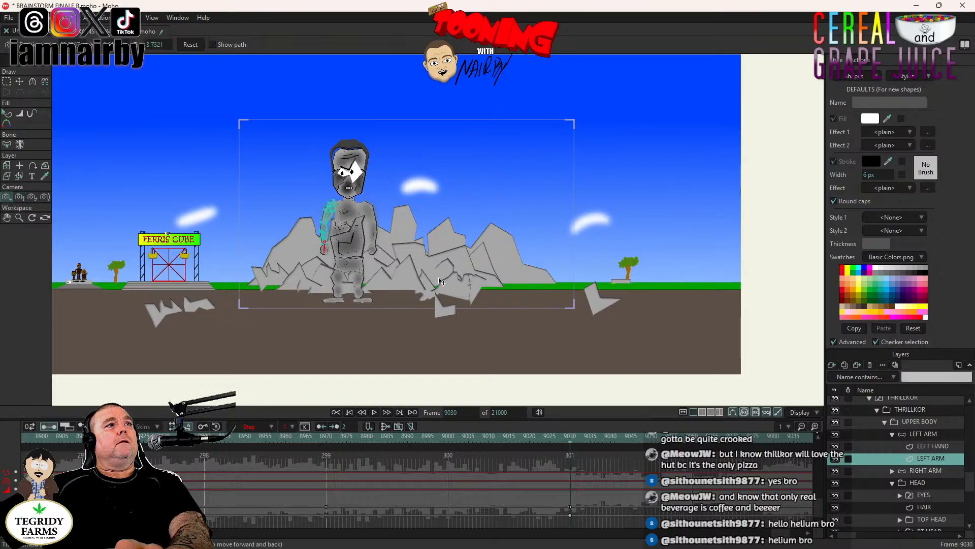
{"action": "left_click_drag", "start_coordinate": [432, 282], "coordinate": [714, 277]}
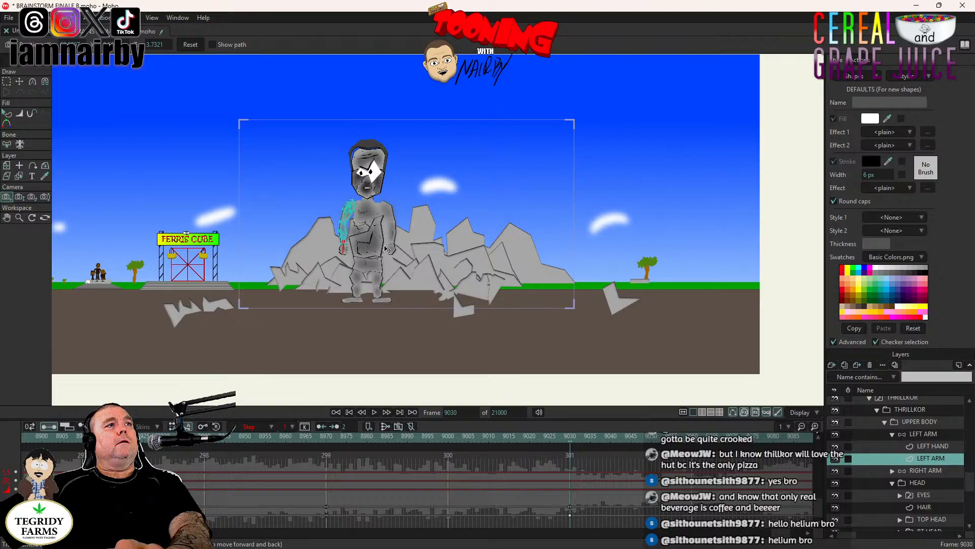
{"action": "left_click_drag", "start_coordinate": [386, 249], "coordinate": [552, 236]}
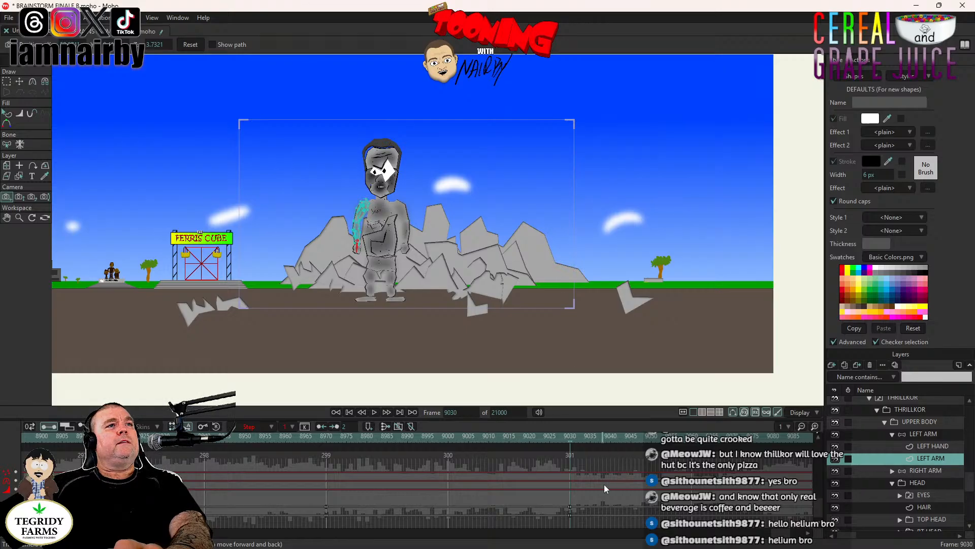
{"action": "key", "text": "Left"}
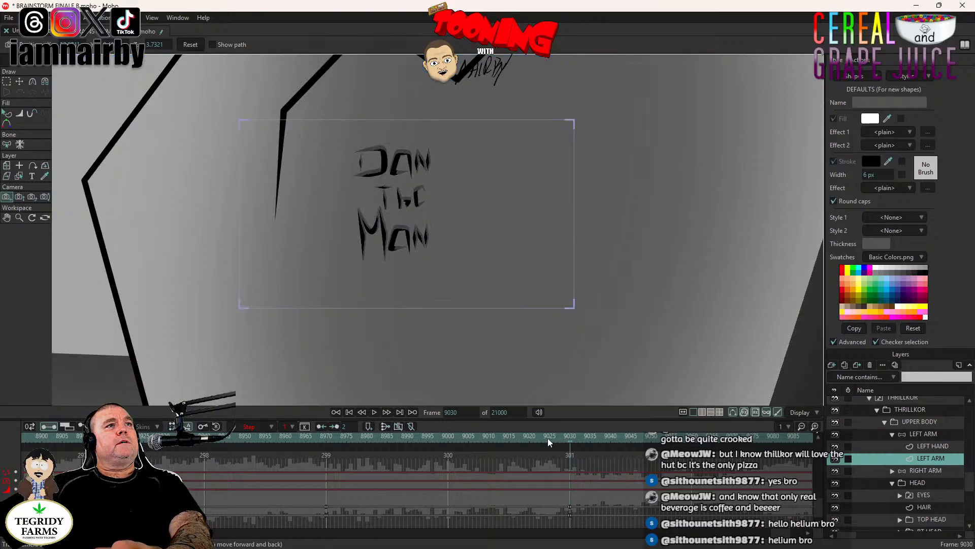
{"action": "key", "text": "Right"}
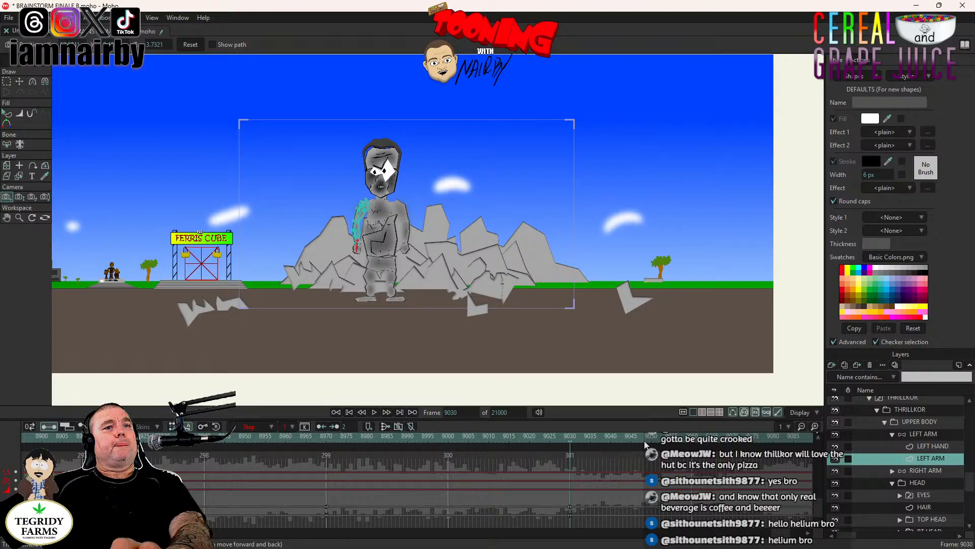
- At frame 9042, switch the THRILLKOR switch layer to its THRILLKOR LFT view
{"action": "key", "text": "Right"}
{"action": "key", "text": "Right"}
{"action": "key", "text": "Right"}
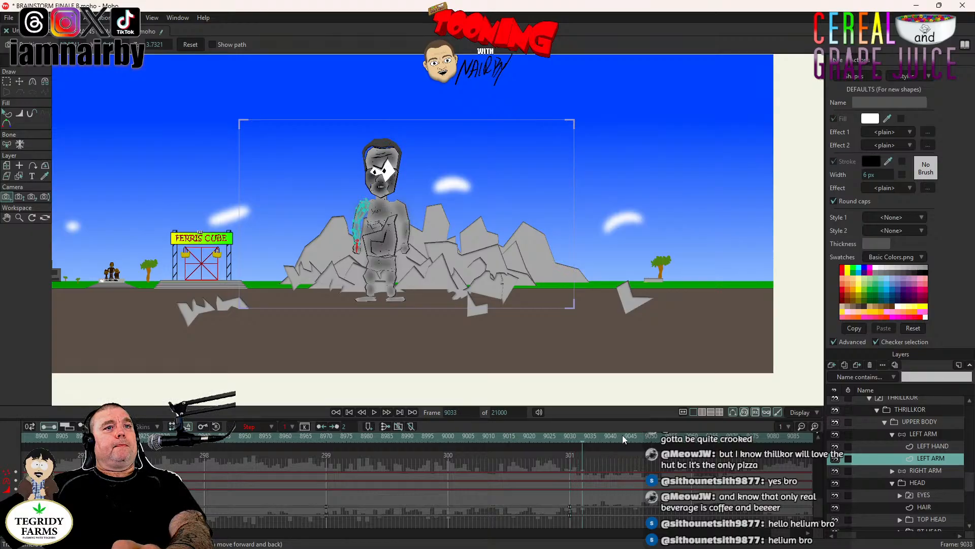
{"action": "left_click", "coordinate": [619, 435]}
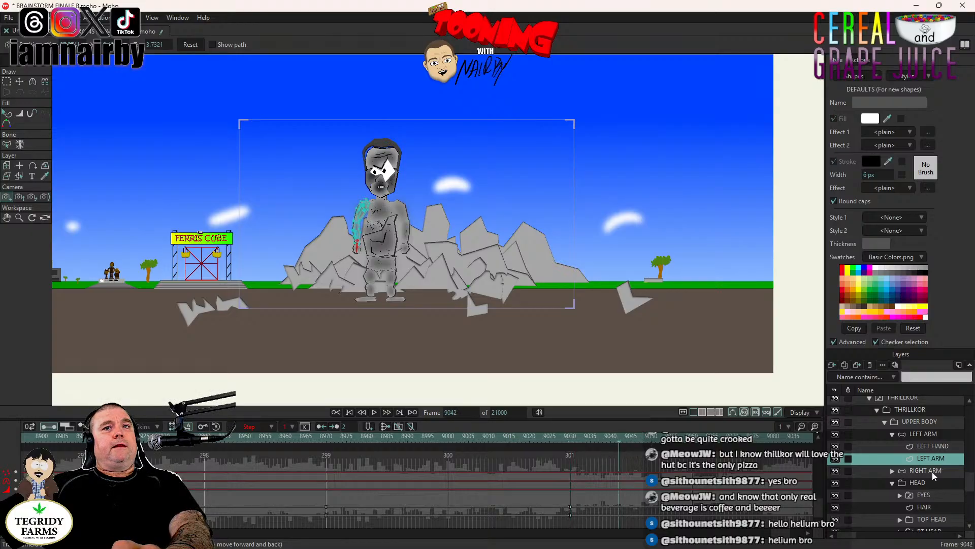
{"action": "left_click", "coordinate": [877, 409]}
{"action": "right_click", "coordinate": [903, 419]}
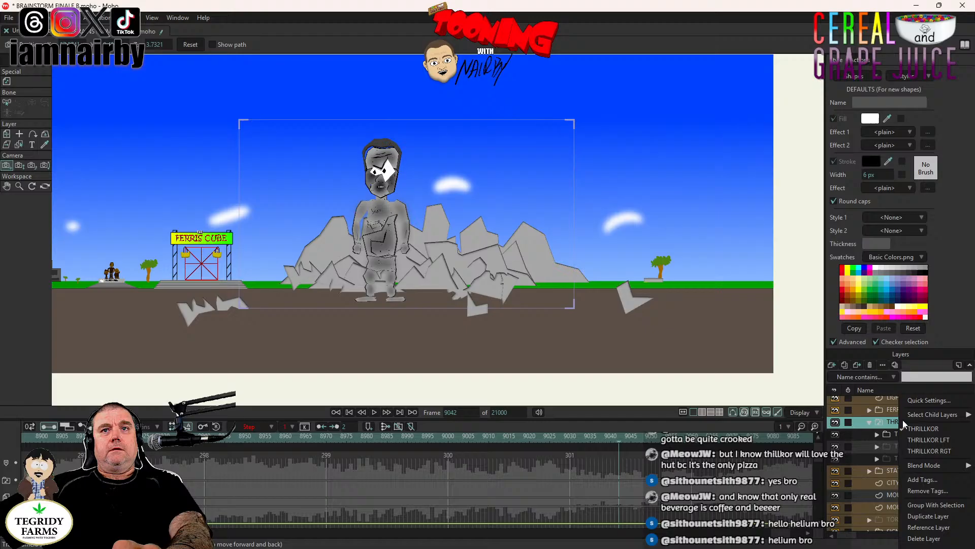
{"action": "left_click", "coordinate": [923, 441]}
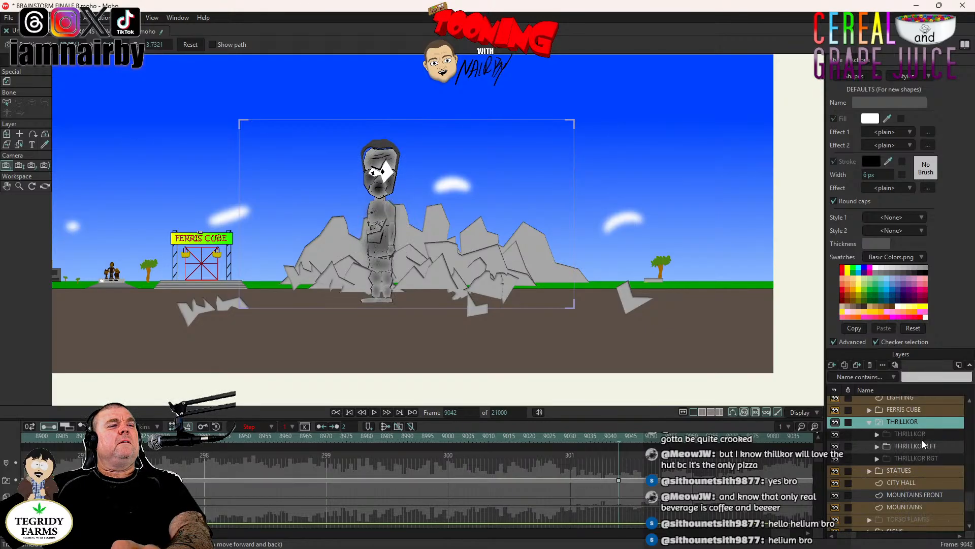
- In THRILLKOR LFT's head, switch the MOUTHS layer to C D E J N S T X Y Z and shift that mouth key slightly earlier than frame 9042
{"action": "left_click", "coordinate": [877, 446]}
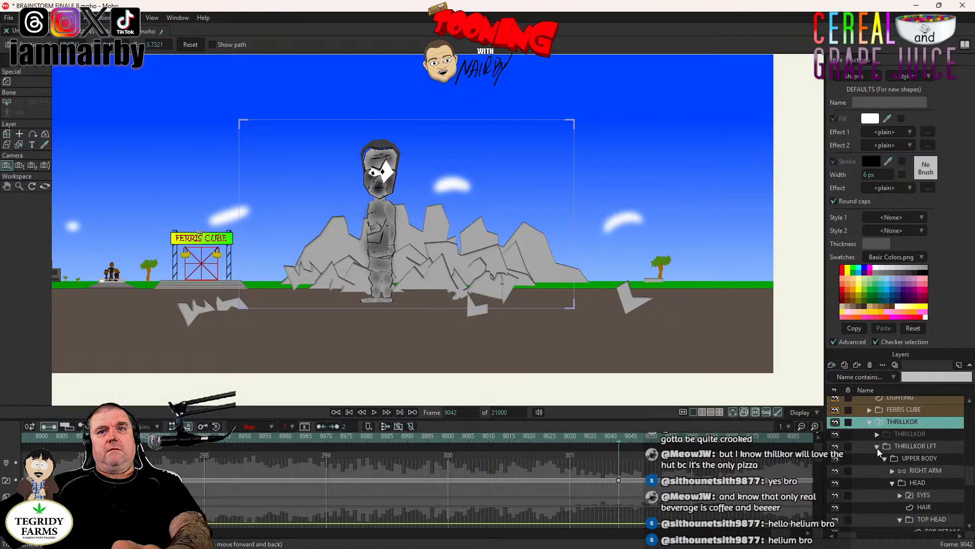
{"action": "scroll", "coordinate": [929, 477], "scroll_direction": "down", "scroll_amount": 3}
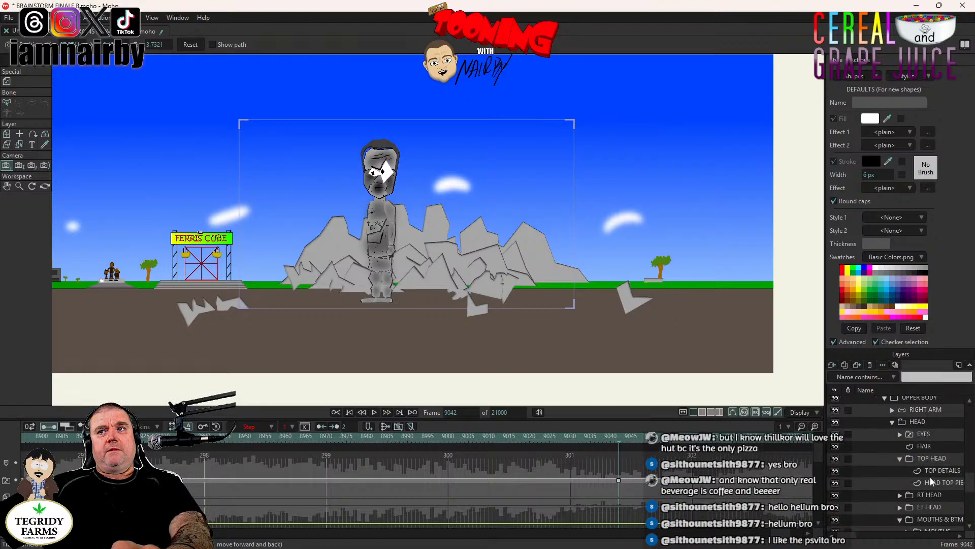
{"action": "scroll", "coordinate": [928, 477], "scroll_direction": "down", "scroll_amount": 1}
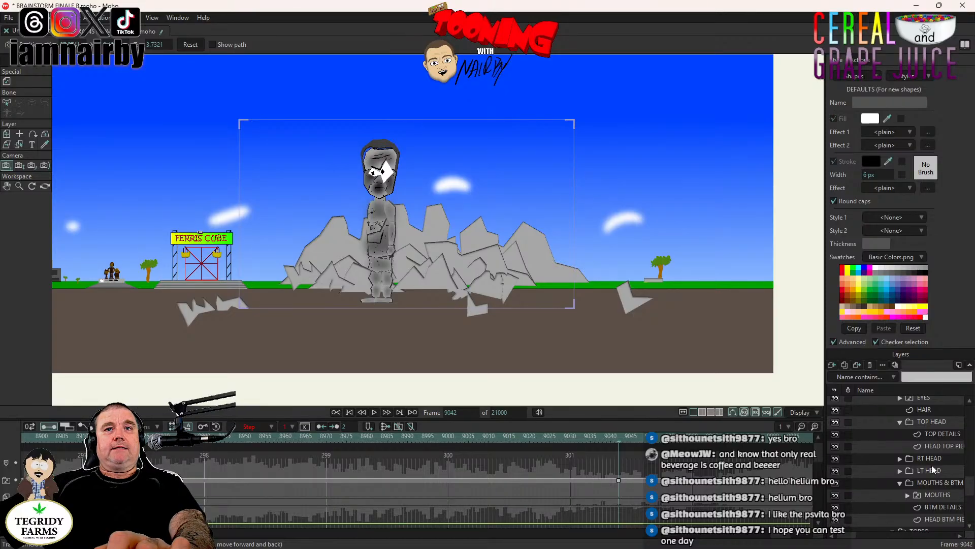
{"action": "scroll", "coordinate": [932, 470], "scroll_direction": "up", "scroll_amount": 2}
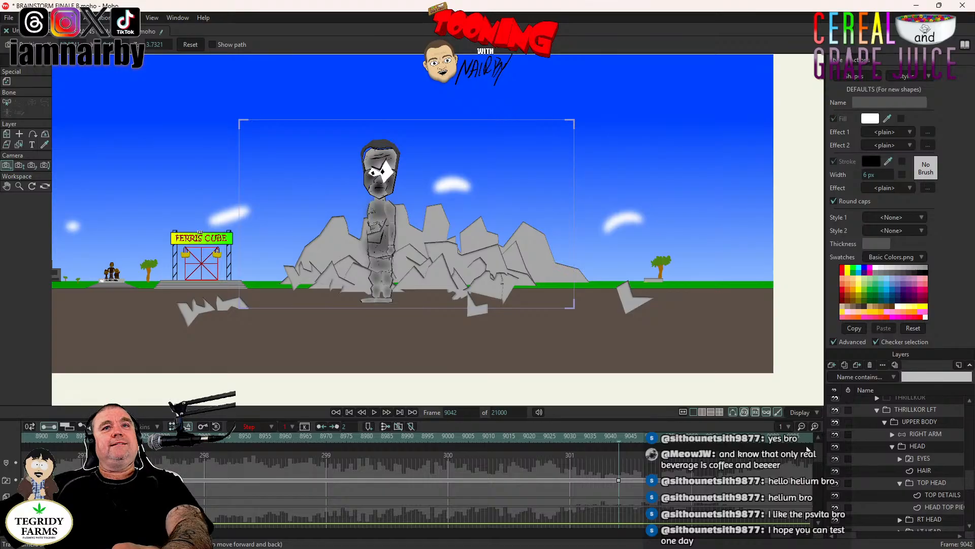
{"action": "scroll", "coordinate": [898, 449], "scroll_direction": "down", "scroll_amount": 2}
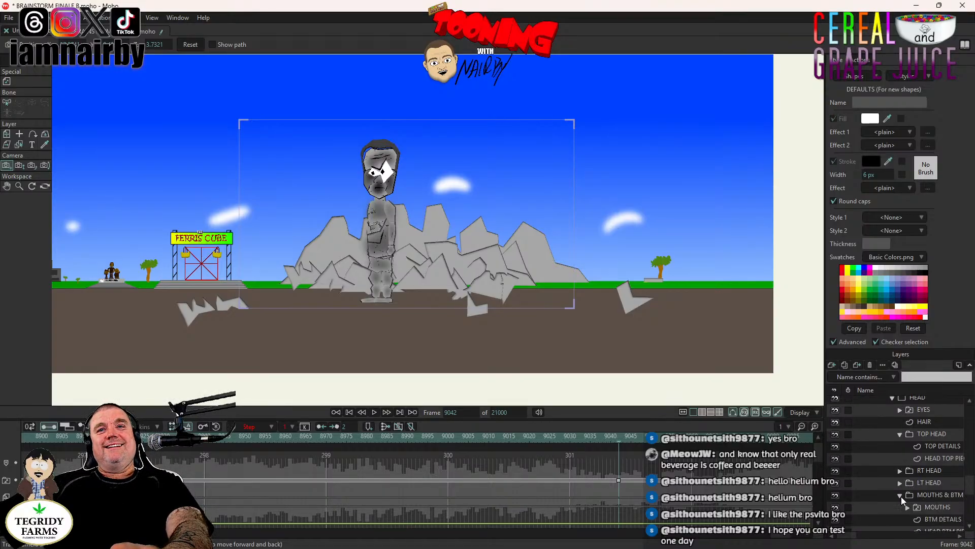
{"action": "left_click", "coordinate": [938, 507]}
{"action": "right_click", "coordinate": [939, 507]}
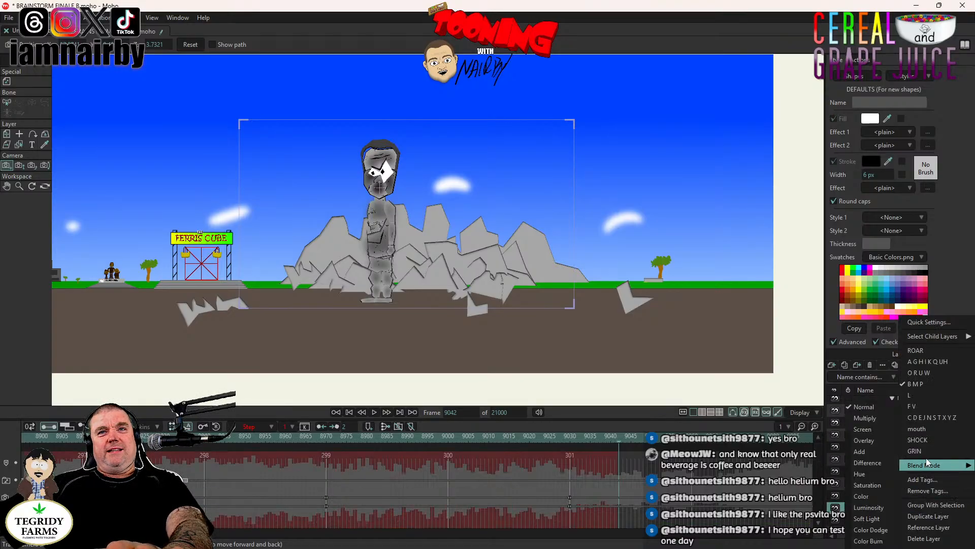
{"action": "left_click", "coordinate": [932, 417]}
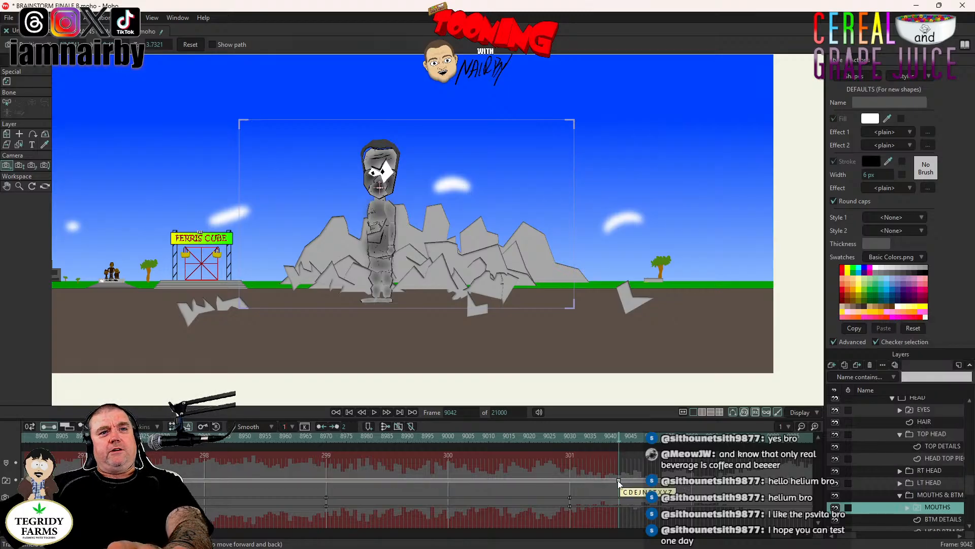
{"action": "left_click_drag", "start_coordinate": [618, 482], "coordinate": [614, 480]}
- Select the parent THRILLKOR switch layer and save the project
{"action": "scroll", "coordinate": [907, 483], "scroll_direction": "up", "scroll_amount": 3}
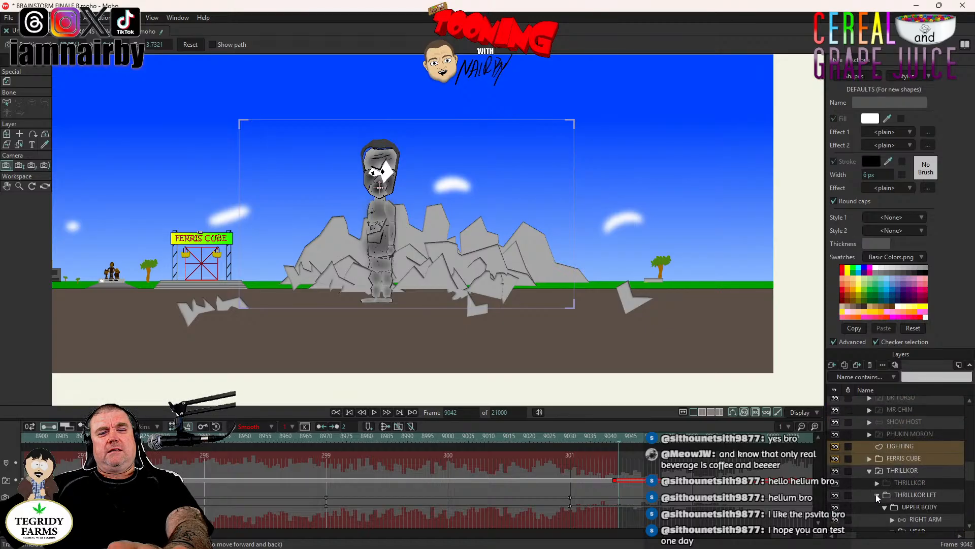
{"action": "left_click", "coordinate": [908, 468]}
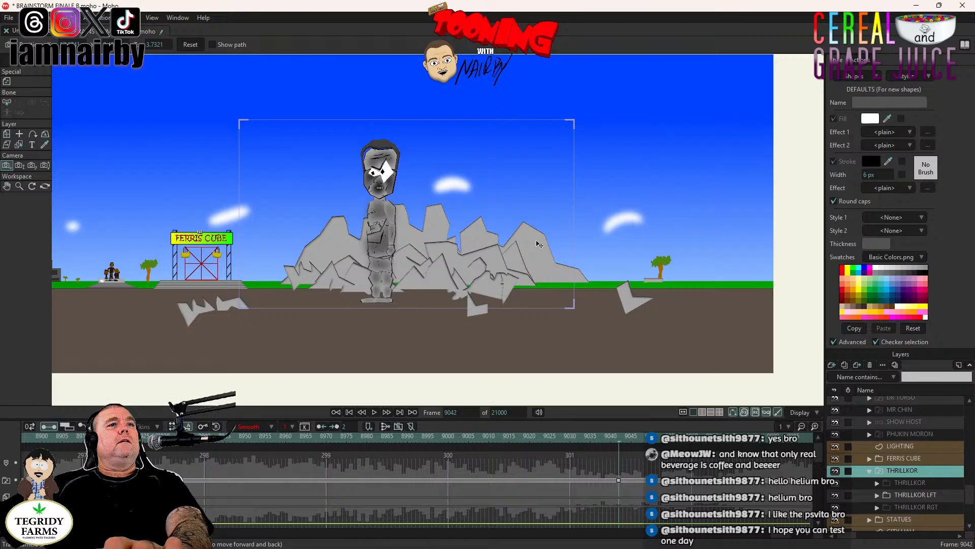
{"action": "key", "text": "ctrl+s"}
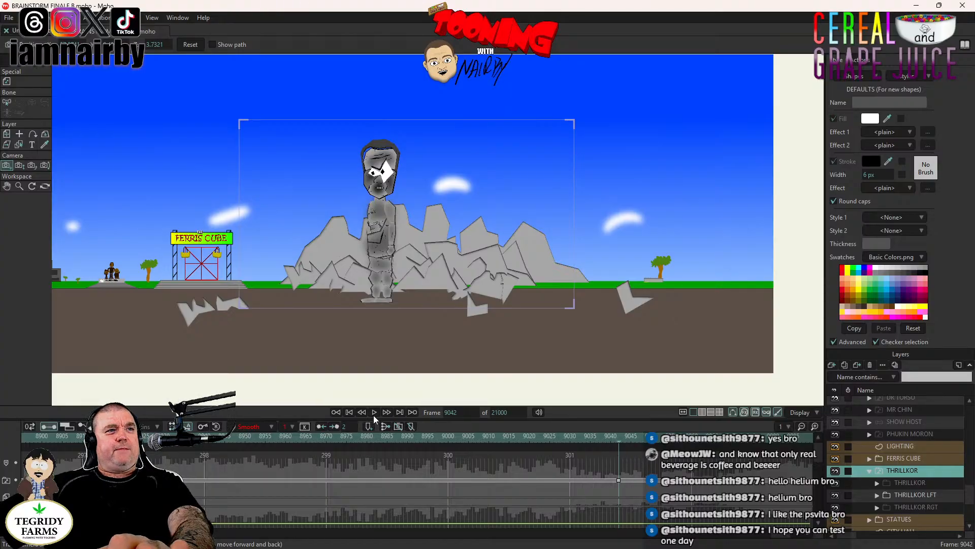
- Play the sequence from frame 8700 through the engraving close-ups to the wide shot to check the timing of THRILLKOR's turn
{"action": "left_click", "coordinate": [567, 438]}
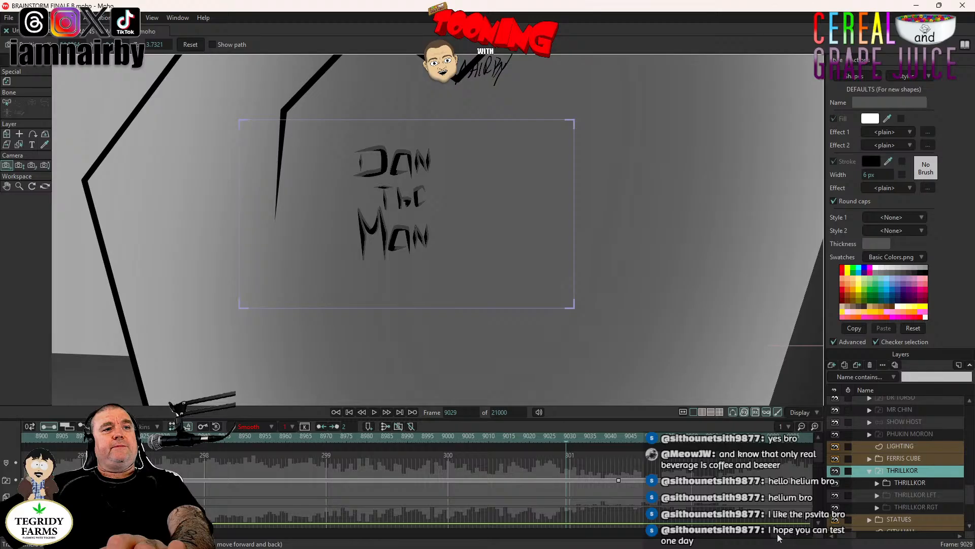
{"action": "left_click_drag", "start_coordinate": [778, 535], "coordinate": [756, 536]}
{"action": "left_click", "coordinate": [372, 439]}
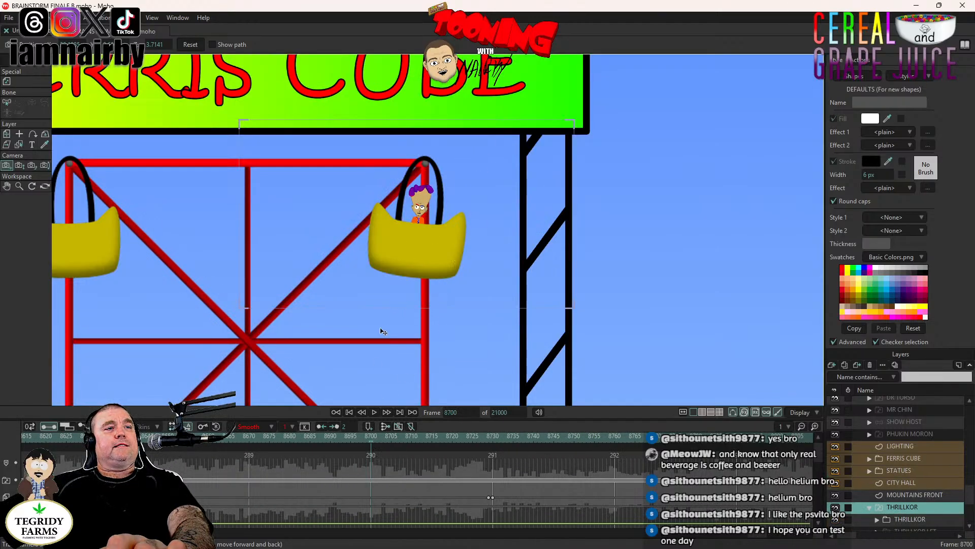
{"action": "left_click", "coordinate": [374, 412]}
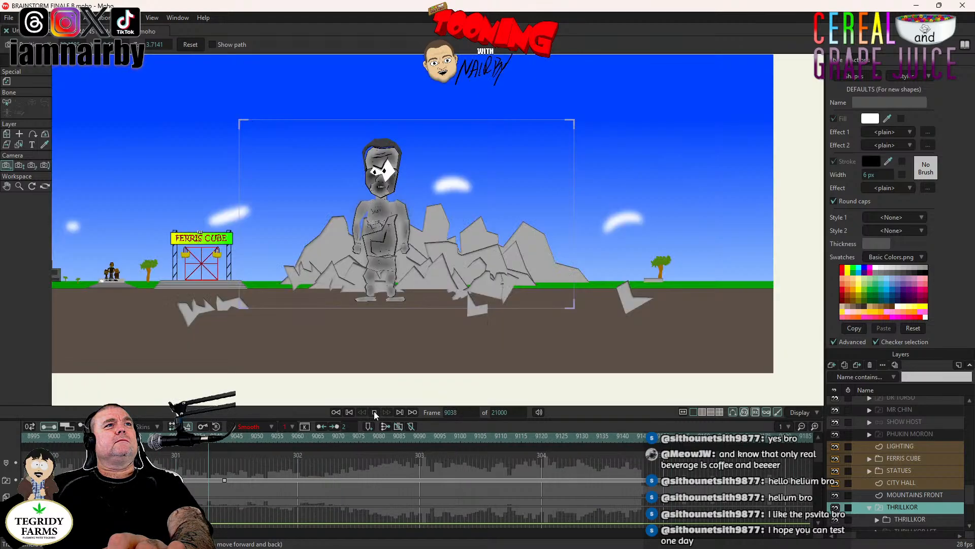
{"action": "left_click", "coordinate": [374, 412]}
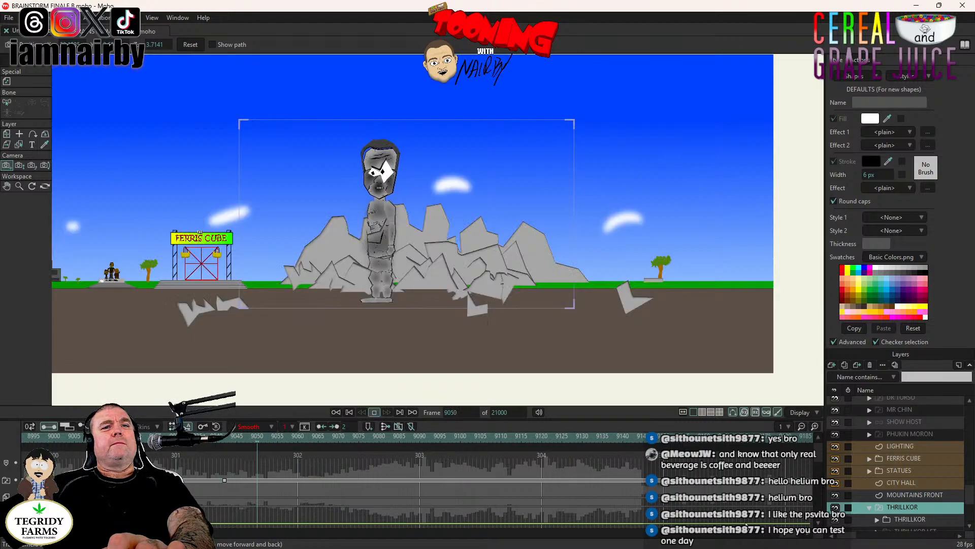
- Replay the shot from frame 8729 past the cut to the wide shot to recheck when THRILLKOR turns
{"action": "left_click_drag", "start_coordinate": [789, 533], "coordinate": [764, 538]}
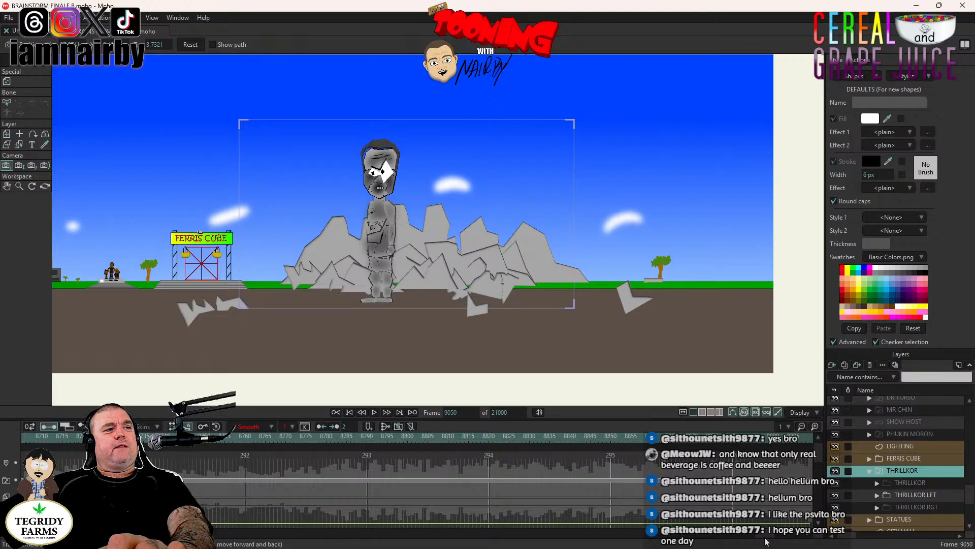
{"action": "left_click", "coordinate": [119, 437]}
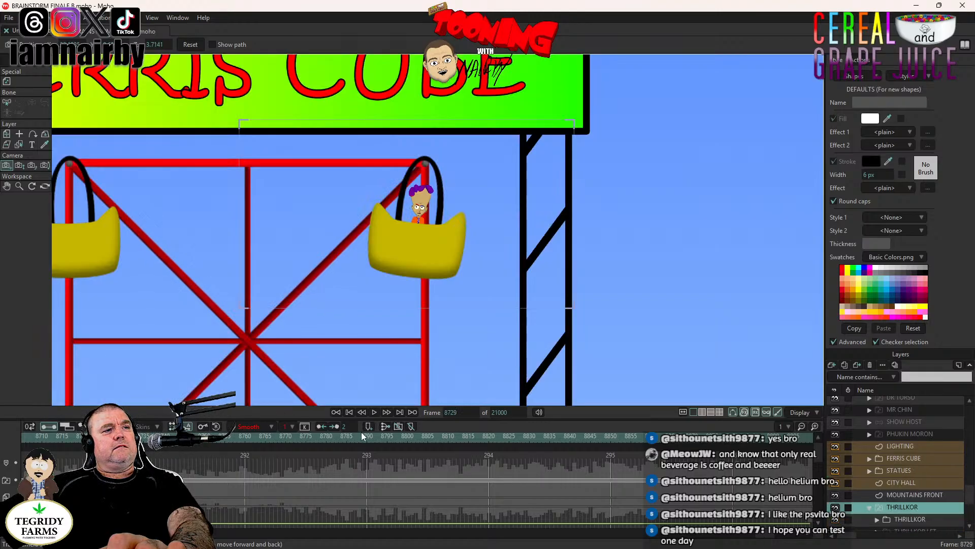
{"action": "left_click", "coordinate": [375, 412]}
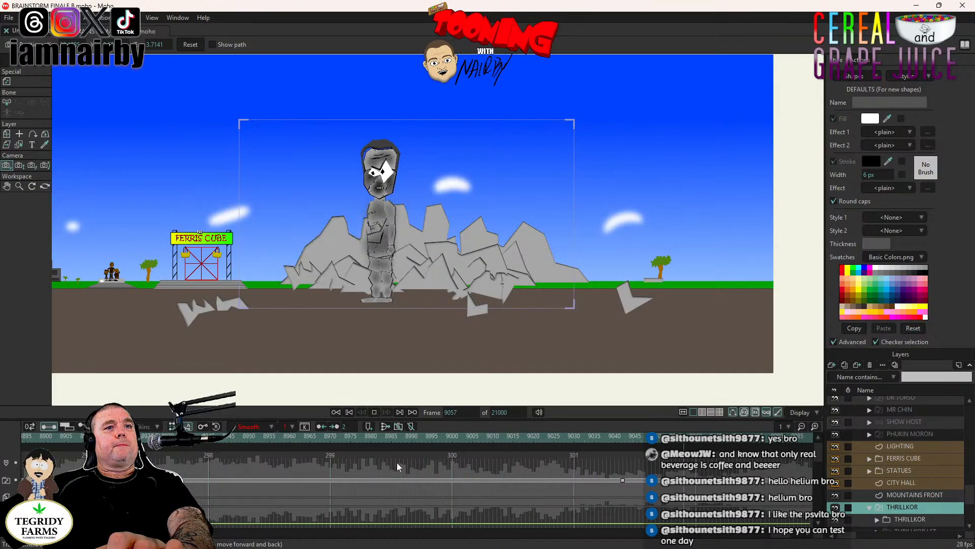
- Move THRILLKOR's THRILLKOR LFT switch key to frame 9045 and save the project
{"action": "left_click_drag", "start_coordinate": [623, 480], "coordinate": [634, 479]}
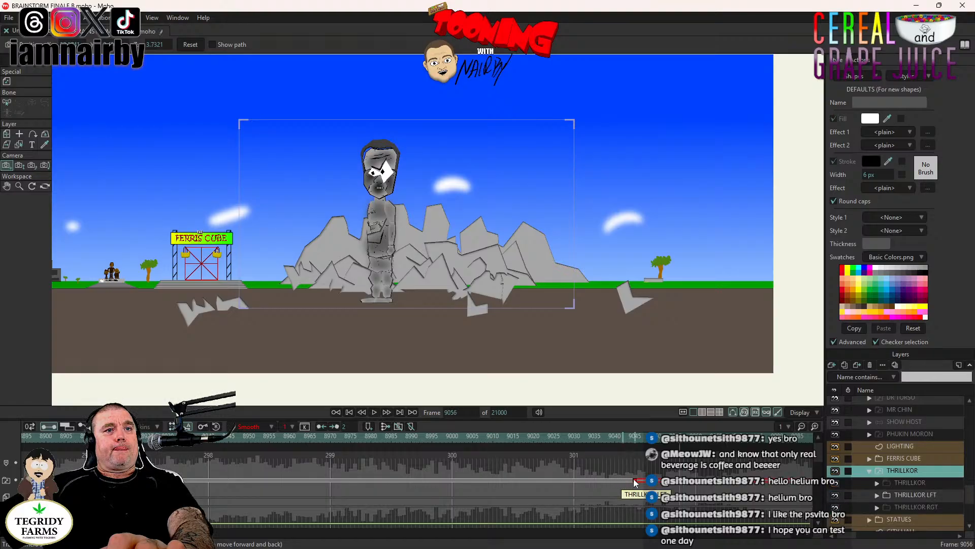
{"action": "left_click", "coordinate": [635, 435]}
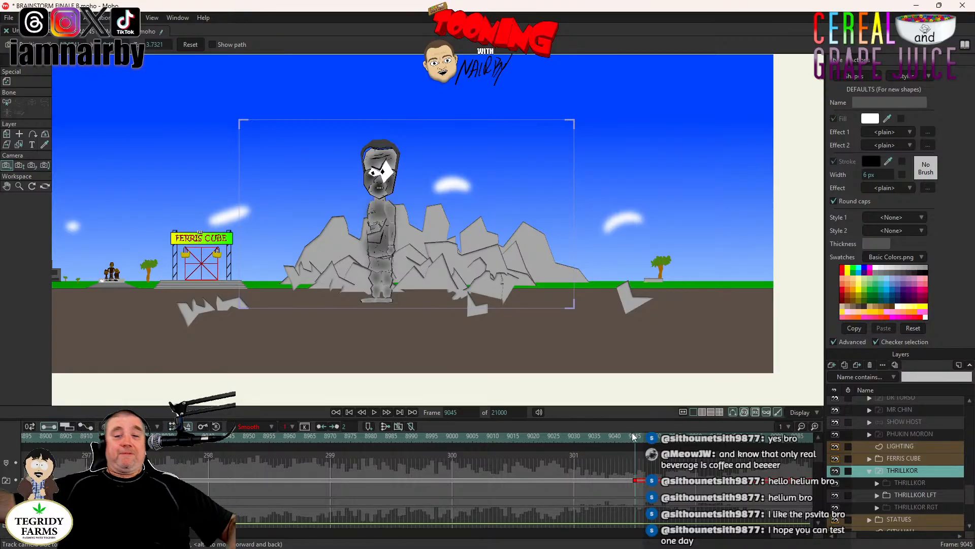
{"action": "key", "text": "ctrl+s"}
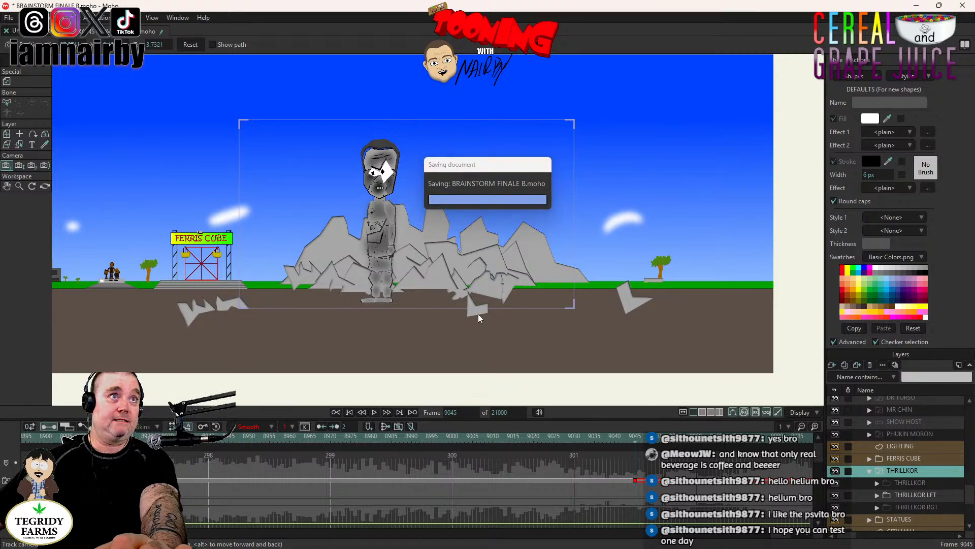
- Set a transform keyframe on the THRILLKOR layer at frame 9045 with the Transform Layer tool, keeping its current placement
{"action": "double_click", "coordinate": [894, 469]}
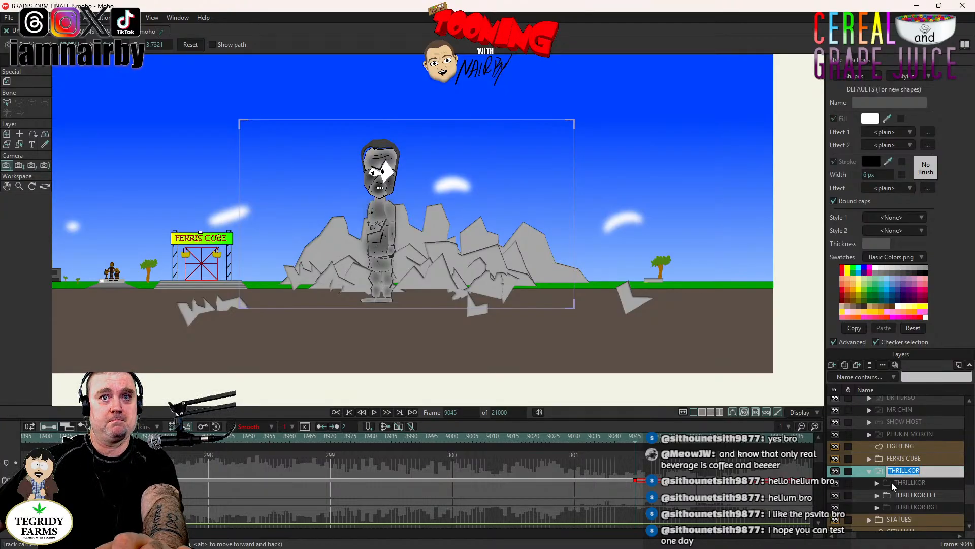
{"action": "left_click", "coordinate": [897, 491]}
{"action": "left_click", "coordinate": [903, 471]}
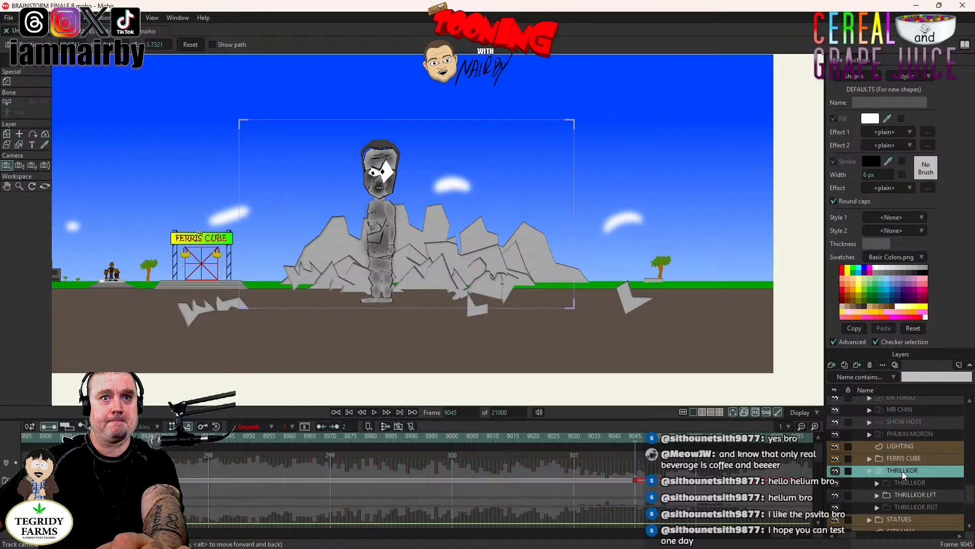
{"action": "left_click", "coordinate": [8, 137]}
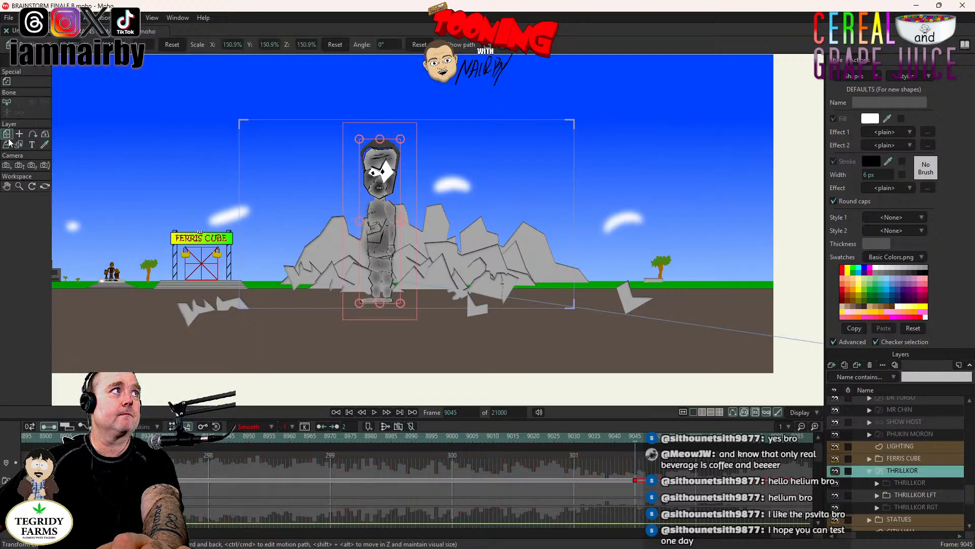
{"action": "left_click", "coordinate": [405, 232]}
{"action": "left_click", "coordinate": [383, 237]}
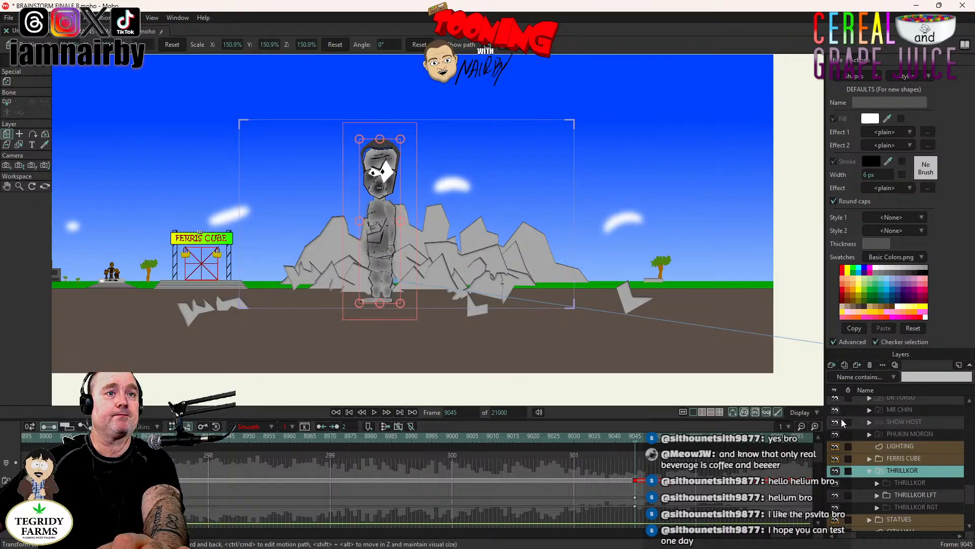
- Expand the THRILLKOR LFT group and collapse its MOUTHS & BTM and TOP HEAD subgroups
{"action": "left_click", "coordinate": [896, 496]}
{"action": "left_click", "coordinate": [878, 495]}
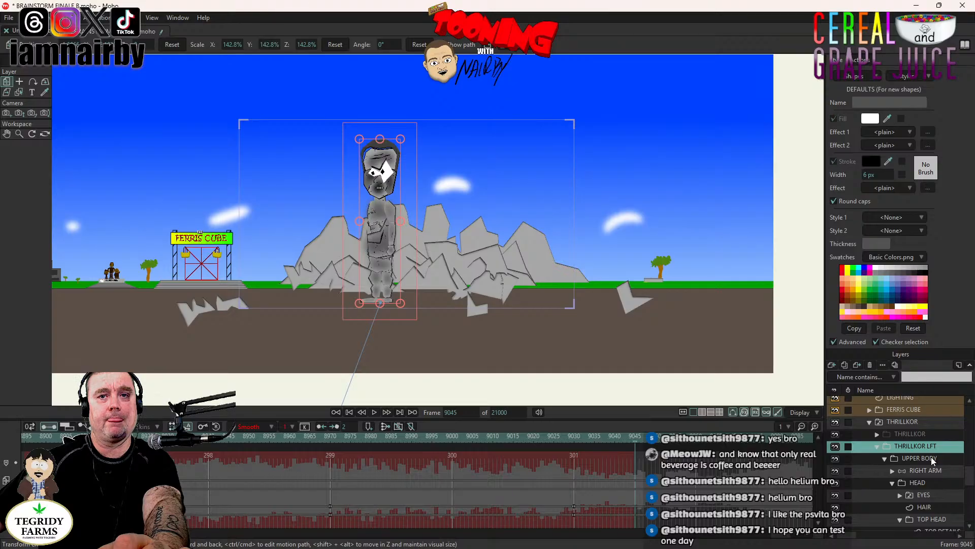
{"action": "scroll", "coordinate": [931, 465], "scroll_direction": "down", "scroll_amount": 1}
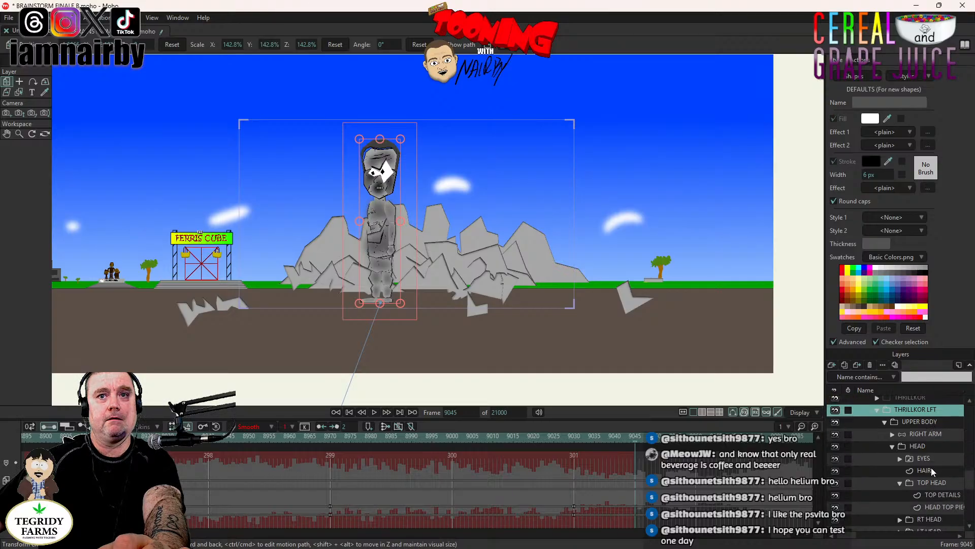
{"action": "scroll", "coordinate": [931, 468], "scroll_direction": "down", "scroll_amount": 2}
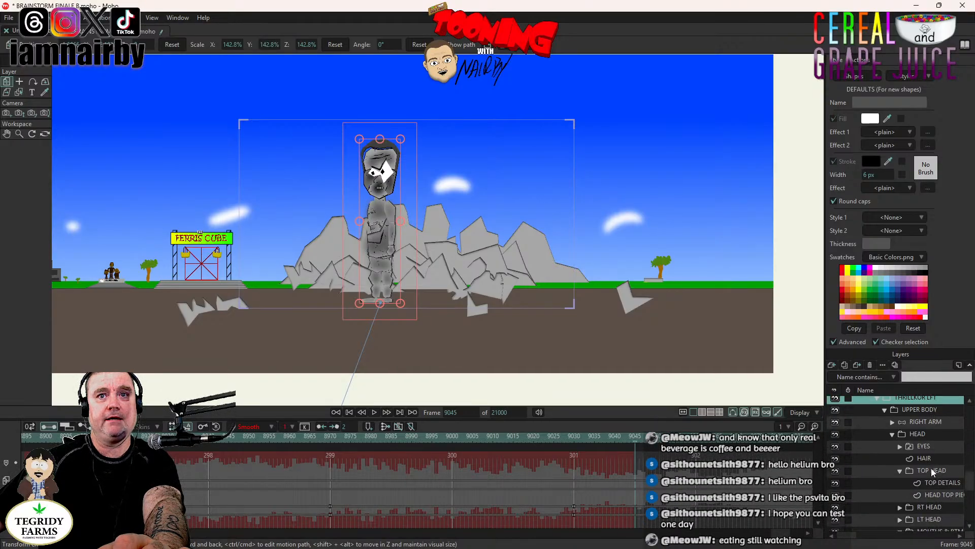
{"action": "scroll", "coordinate": [930, 468], "scroll_direction": "down", "scroll_amount": 1}
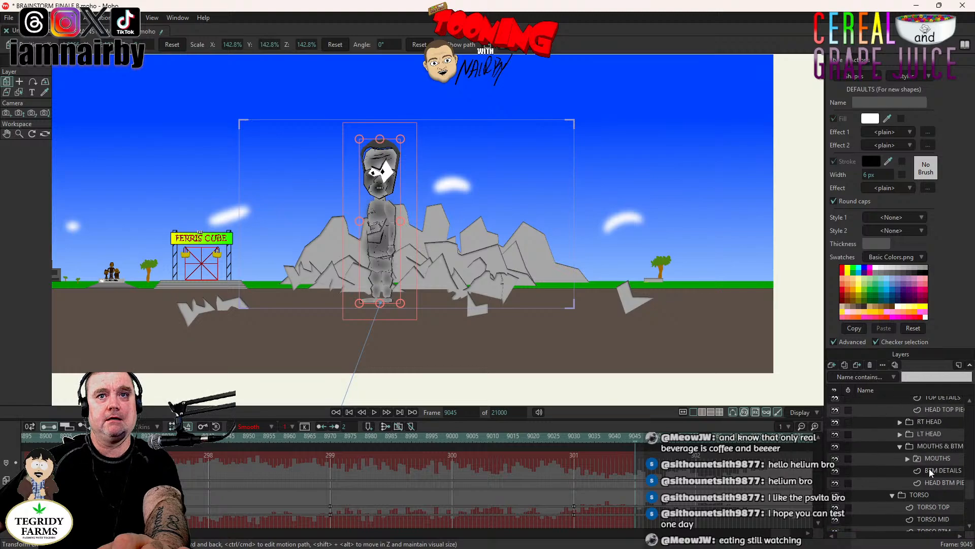
{"action": "left_click", "coordinate": [900, 446]}
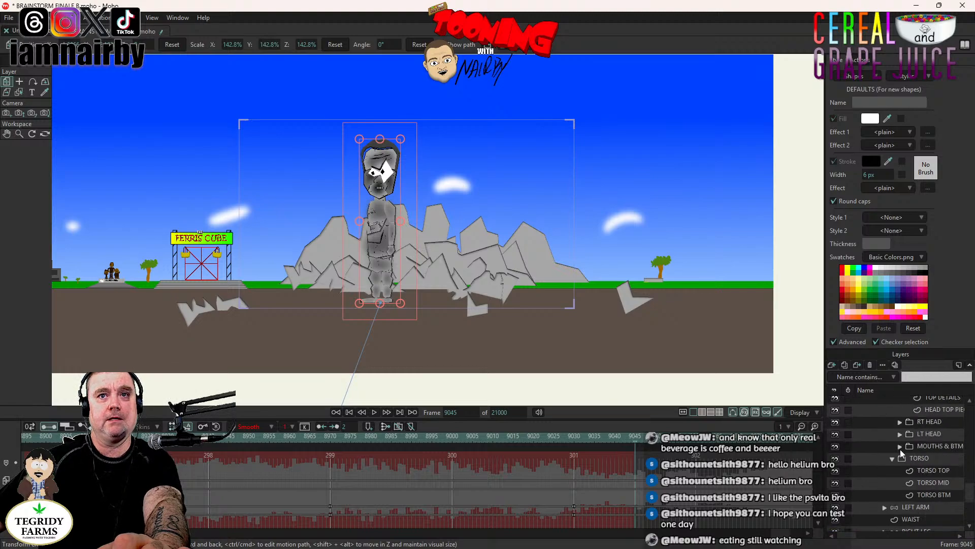
{"action": "scroll", "coordinate": [900, 449], "scroll_direction": "up", "scroll_amount": 2}
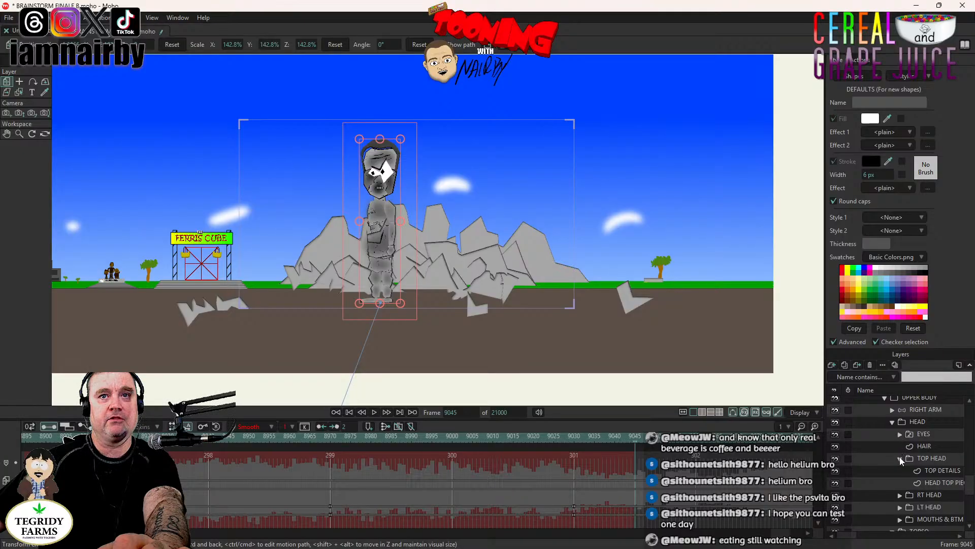
{"action": "scroll", "coordinate": [902, 498], "scroll_direction": "down", "scroll_amount": 3}
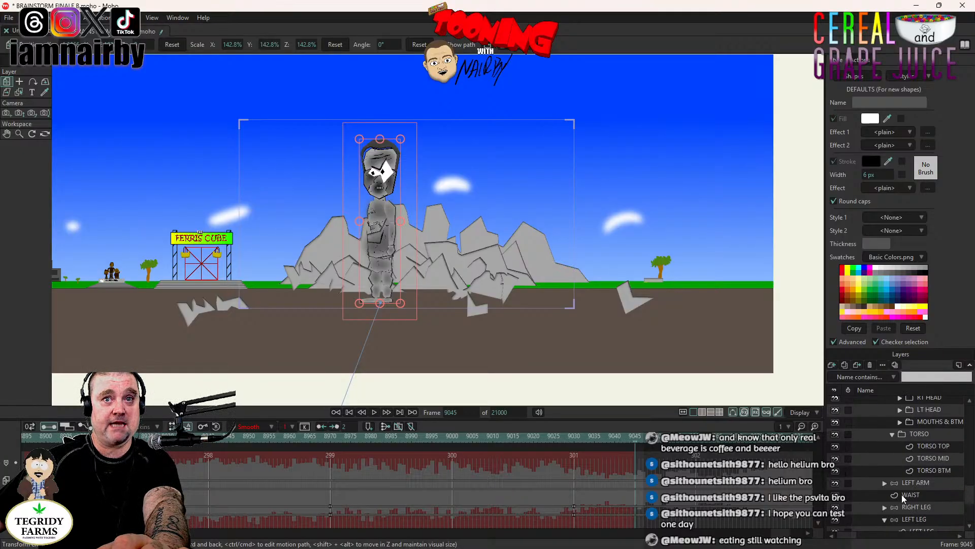
- With Manipulate Bones, key THRILLKOR LFT's LEFT LEG at frame 9045 and pose it lifted forward with a bent knee at frame 9068
{"action": "left_click", "coordinate": [922, 484]}
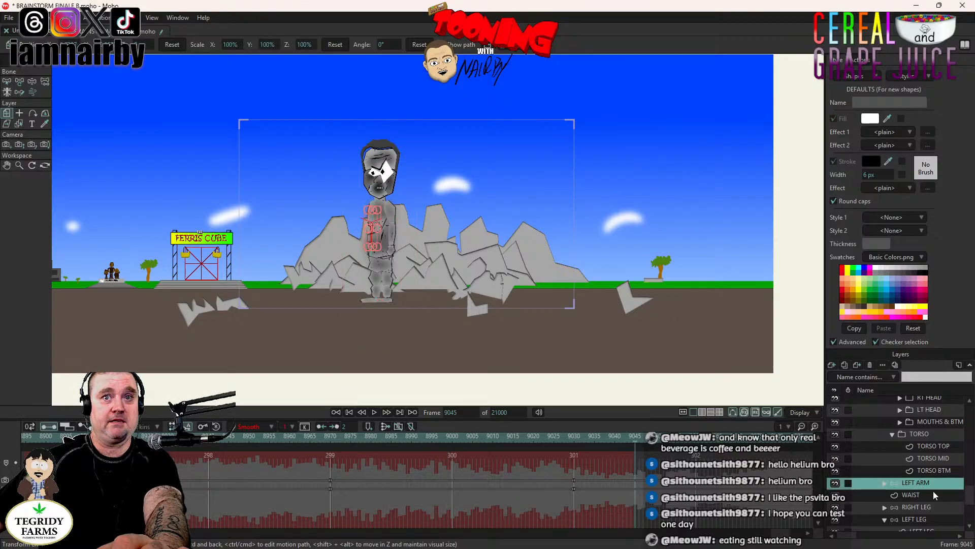
{"action": "scroll", "coordinate": [927, 487], "scroll_direction": "down", "scroll_amount": 2}
{"action": "left_click", "coordinate": [914, 471]}
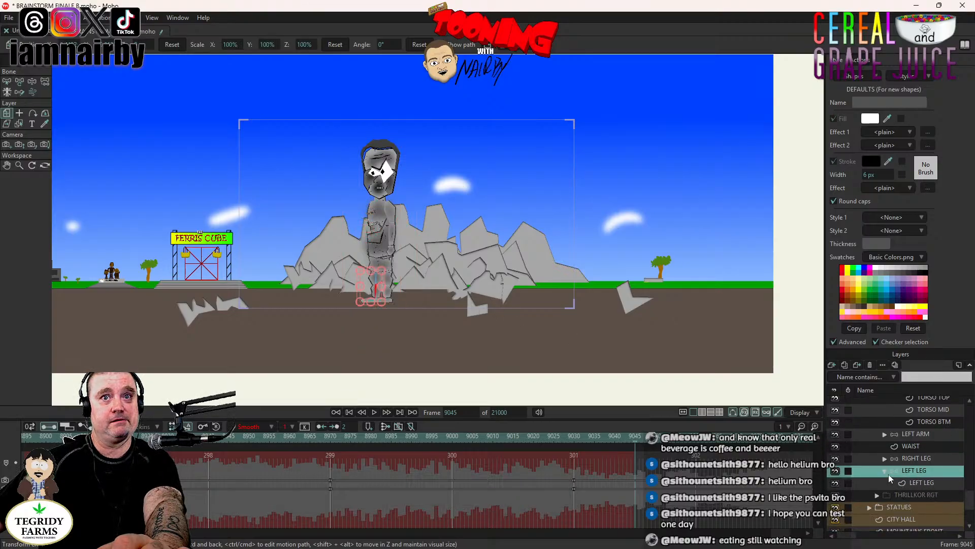
{"action": "left_click", "coordinate": [885, 471]}
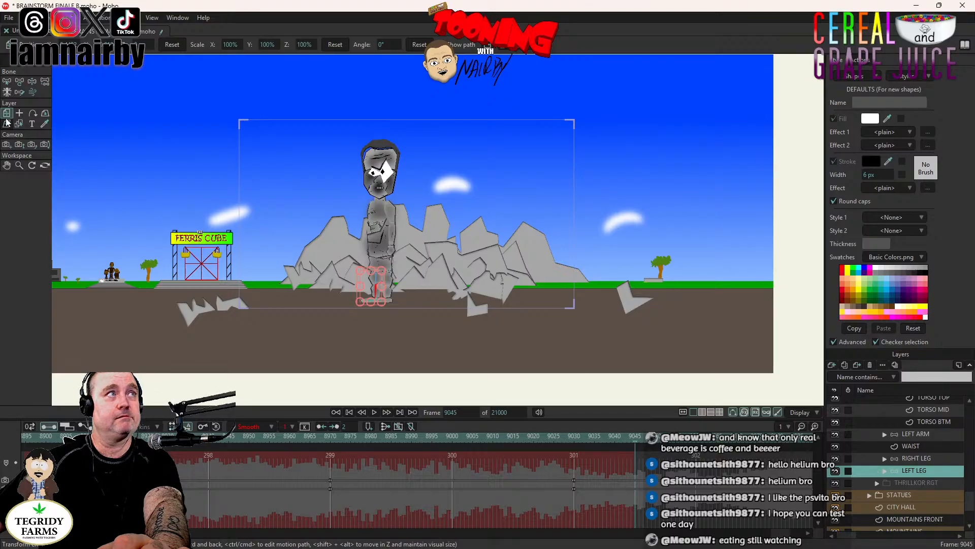
{"action": "left_click", "coordinate": [31, 82]}
{"action": "scroll", "coordinate": [429, 270], "scroll_direction": "up", "scroll_amount": 2}
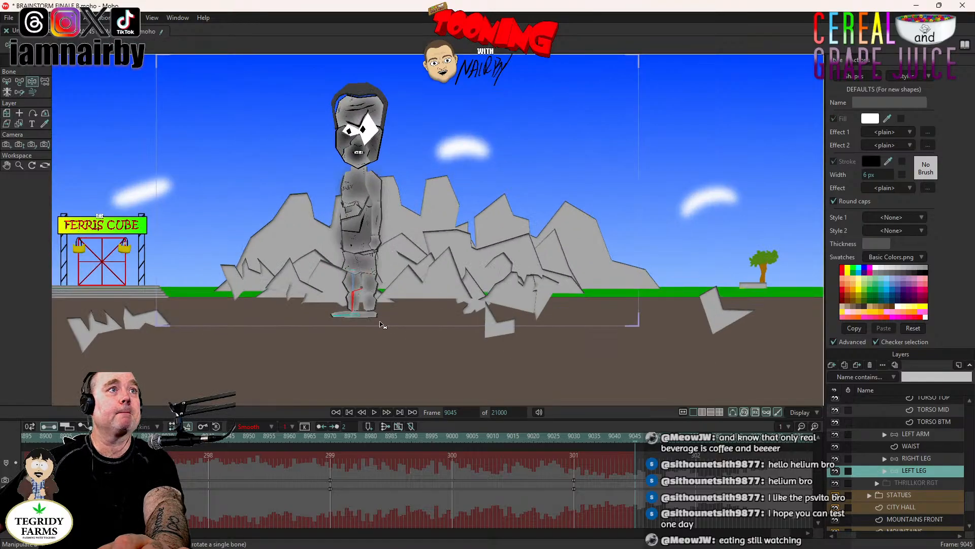
{"action": "left_click", "coordinate": [356, 303]}
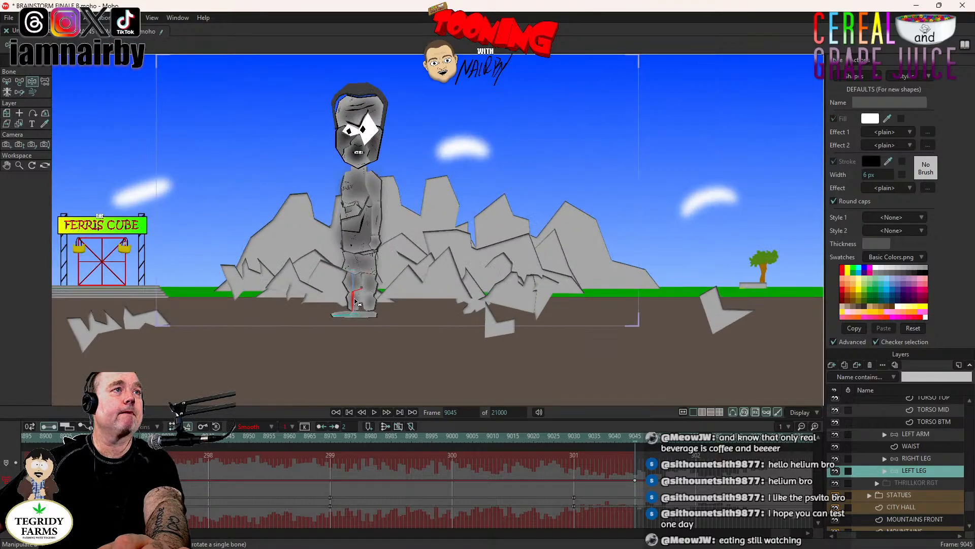
{"action": "scroll", "coordinate": [355, 302], "scroll_direction": "up", "scroll_amount": 3}
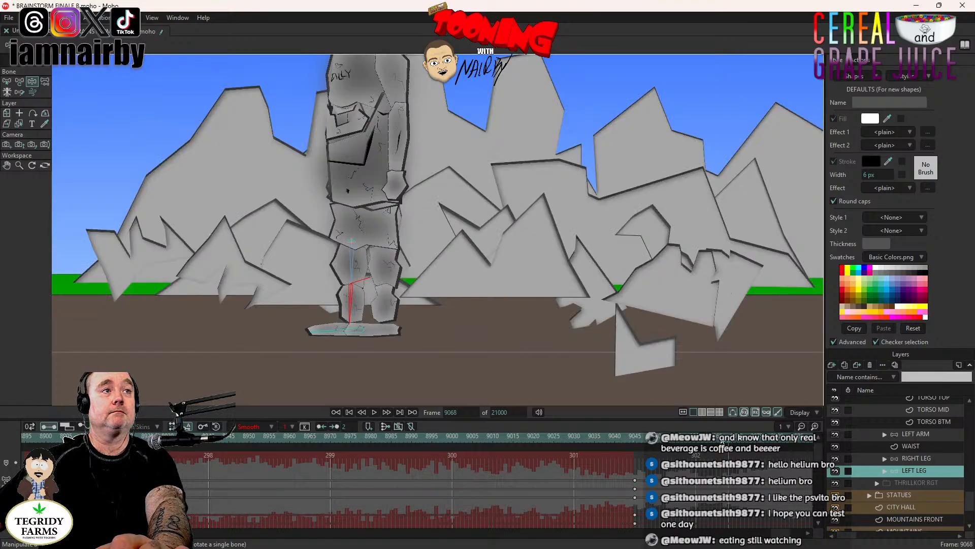
{"action": "left_click_drag", "start_coordinate": [354, 308], "coordinate": [304, 303]}
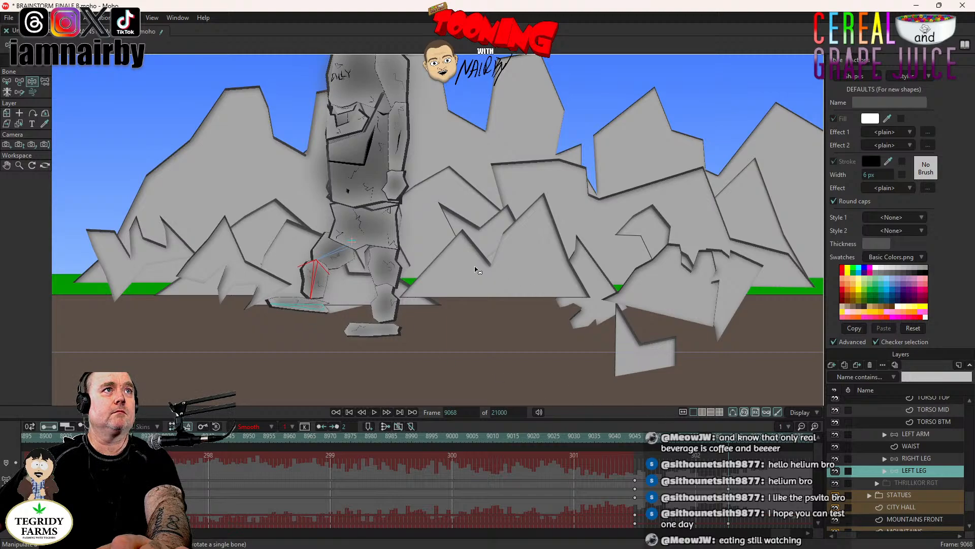
- Preview the left leg's lift between frames 9045 and 9068, then return to frame 9045
{"action": "scroll", "coordinate": [448, 239], "scroll_direction": "down", "scroll_amount": 8}
{"action": "scroll", "coordinate": [489, 250], "scroll_direction": "up", "scroll_amount": 4}
{"action": "left_click_drag", "start_coordinate": [585, 265], "coordinate": [499, 266]}
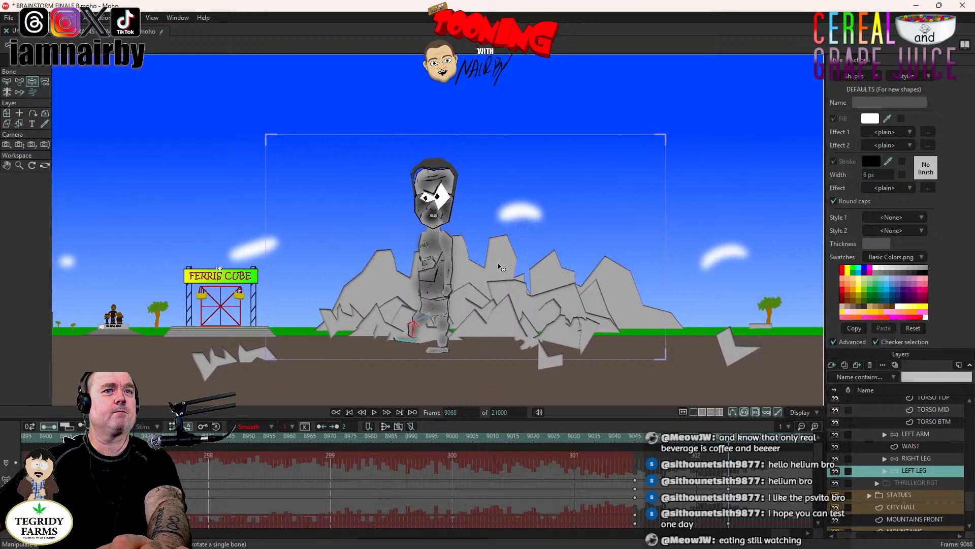
{"action": "left_click", "coordinate": [375, 412]}
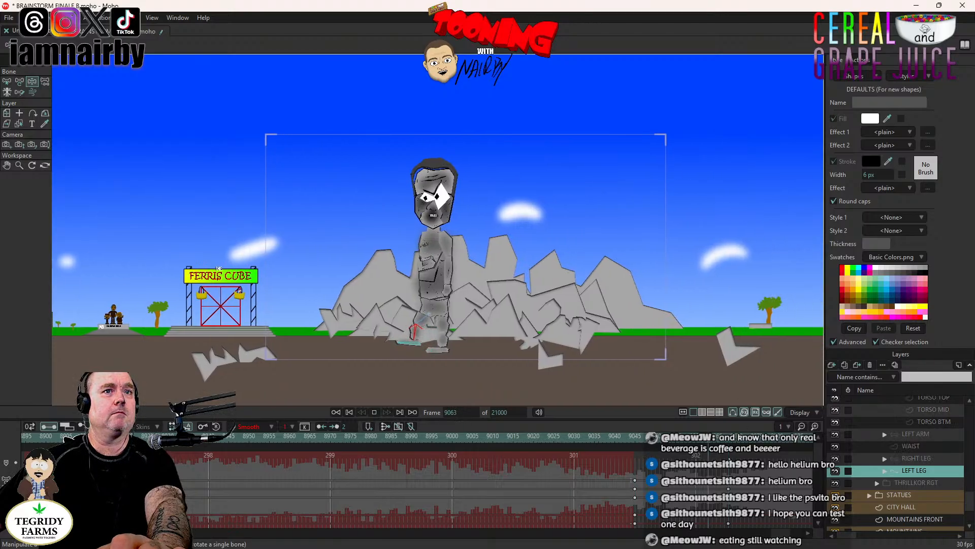
{"action": "left_click", "coordinate": [728, 451]}
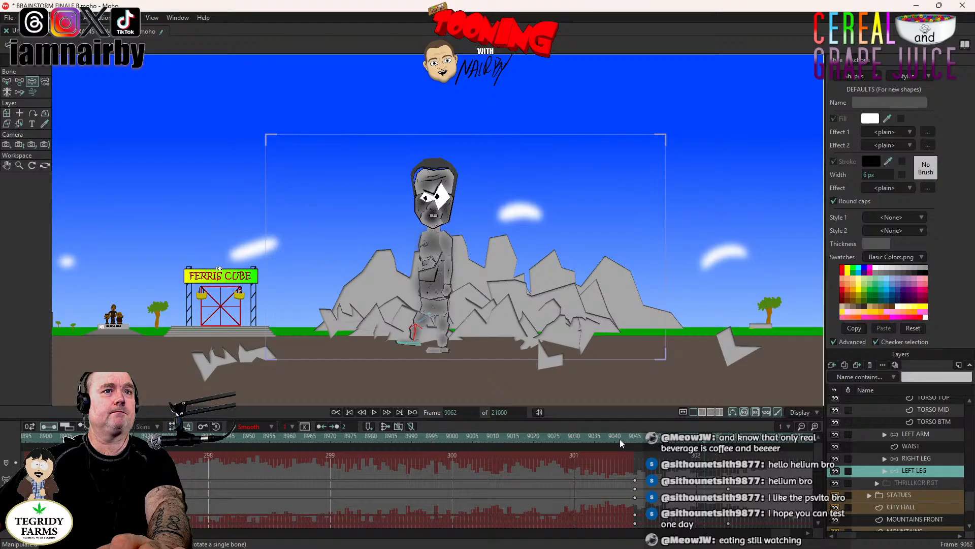
{"action": "left_click", "coordinate": [638, 437]}
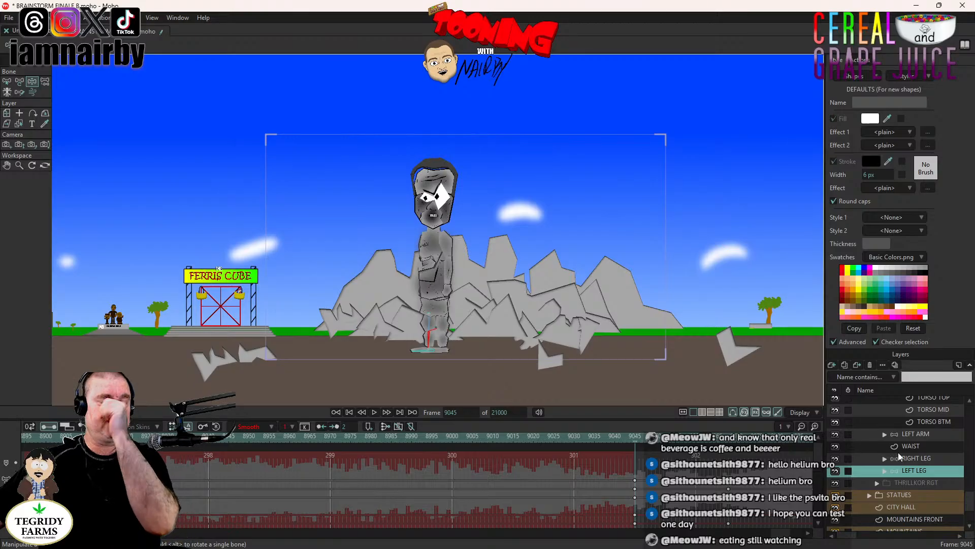
- Set a transform keyframe on the UPPER BODY layer at frame 9045, then advance to frame 9068
{"action": "scroll", "coordinate": [943, 444], "scroll_direction": "up", "scroll_amount": 3}
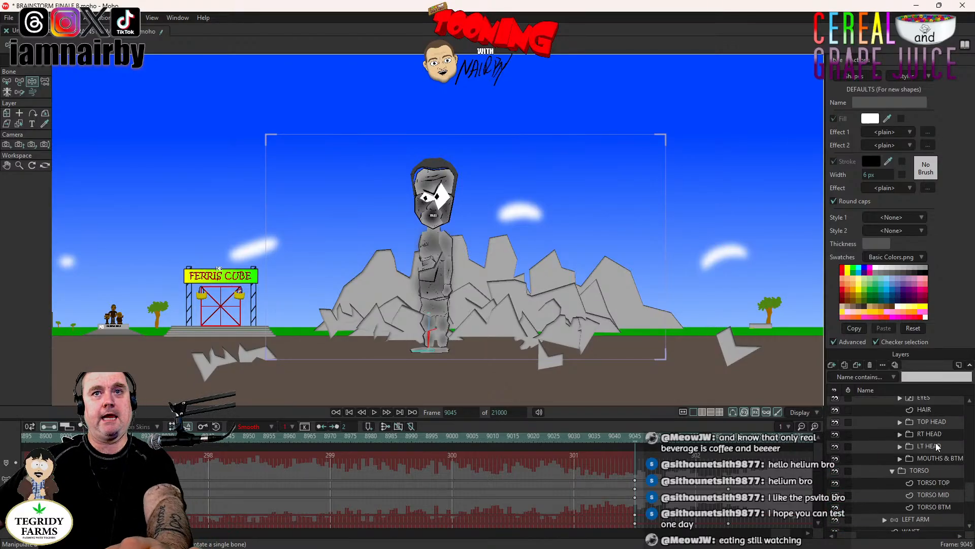
{"action": "scroll", "coordinate": [934, 447], "scroll_direction": "up", "scroll_amount": 2}
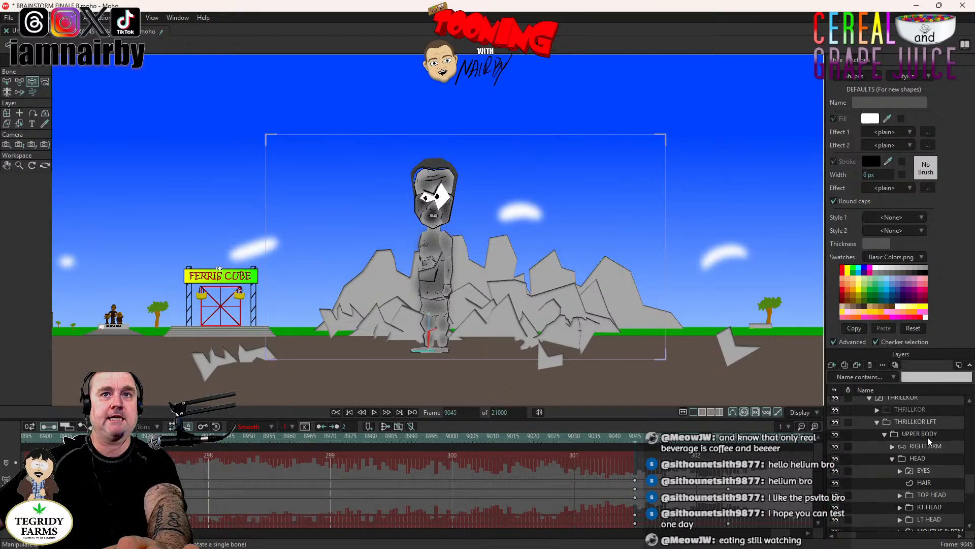
{"action": "left_click", "coordinate": [932, 435]}
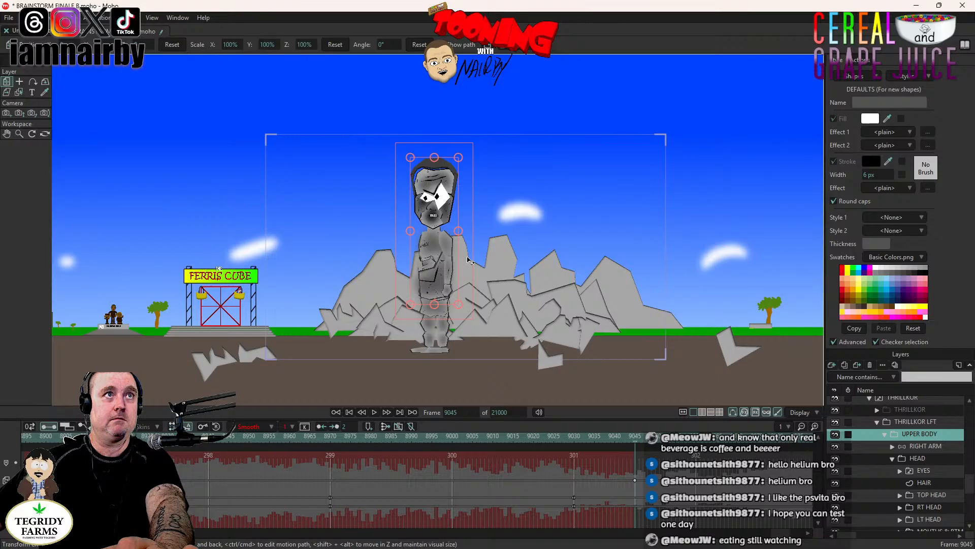
{"action": "key", "text": "Right"}
{"action": "key", "text": "Right"}
{"action": "key", "text": "Right"}
{"action": "key", "text": "Right"}
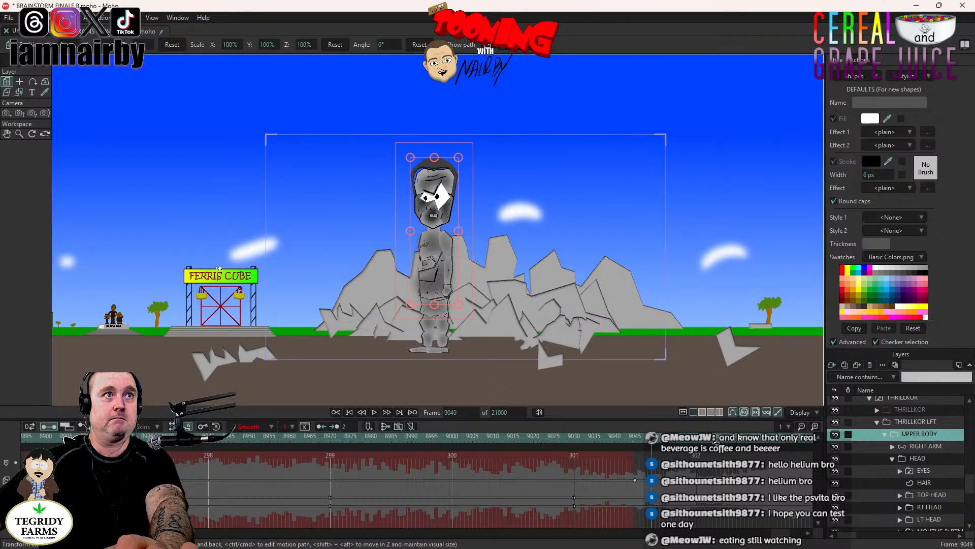
{"action": "left_click", "coordinate": [716, 441]}
{"action": "left_click", "coordinate": [730, 442]}
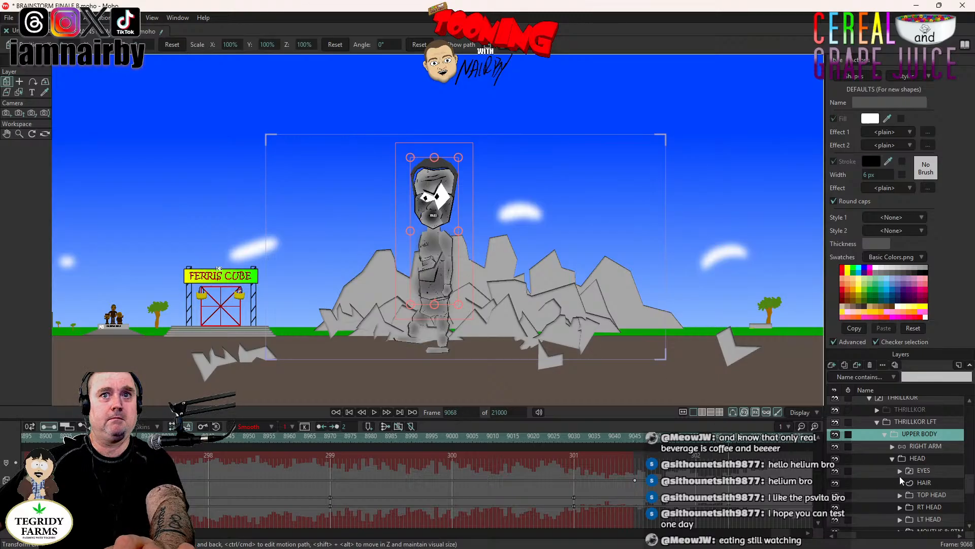
- Try tilting the UPPER BODY layer backward by about 64° at frame 9068, and undo the rotations
{"action": "scroll", "coordinate": [921, 476], "scroll_direction": "down", "scroll_amount": 5}
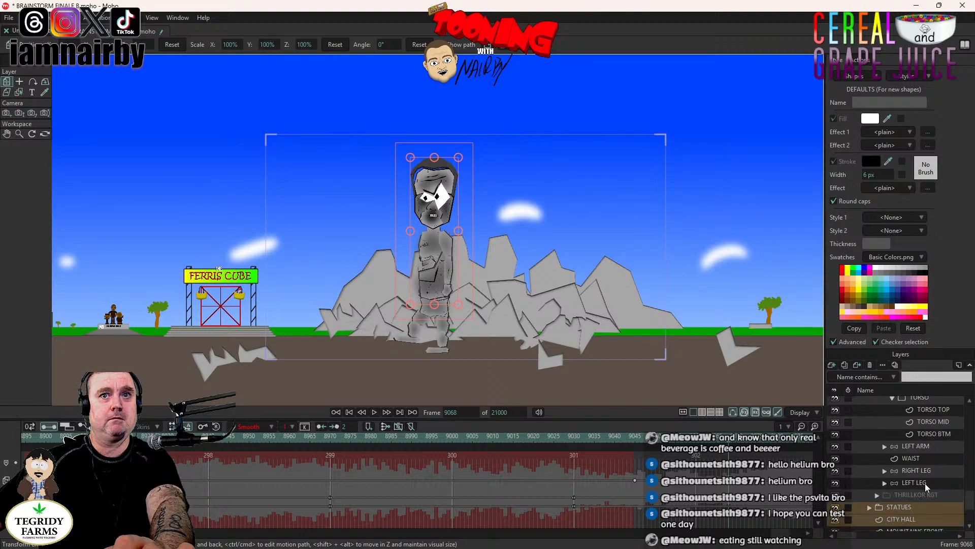
{"action": "left_click", "coordinate": [925, 483]}
{"action": "scroll", "coordinate": [914, 450], "scroll_direction": "up", "scroll_amount": 6}
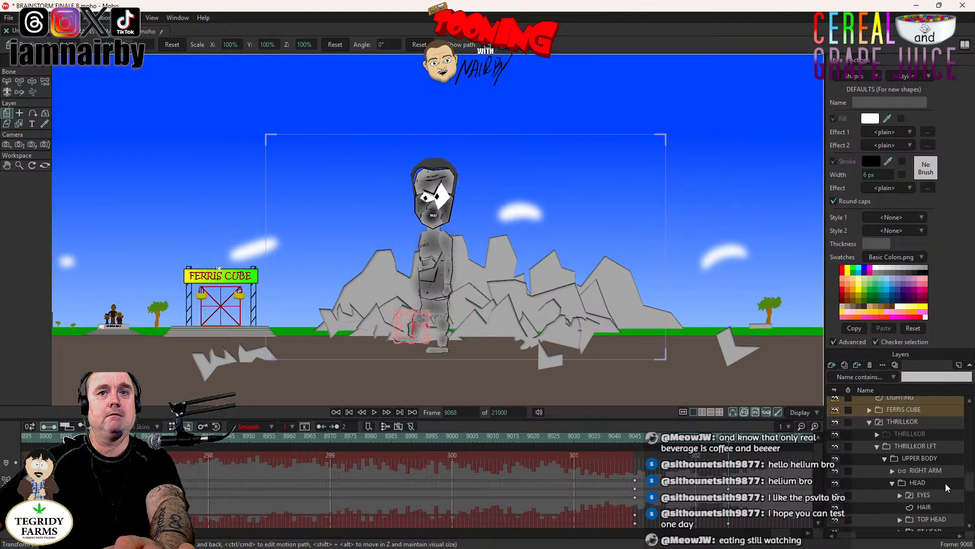
{"action": "left_click", "coordinate": [937, 459]}
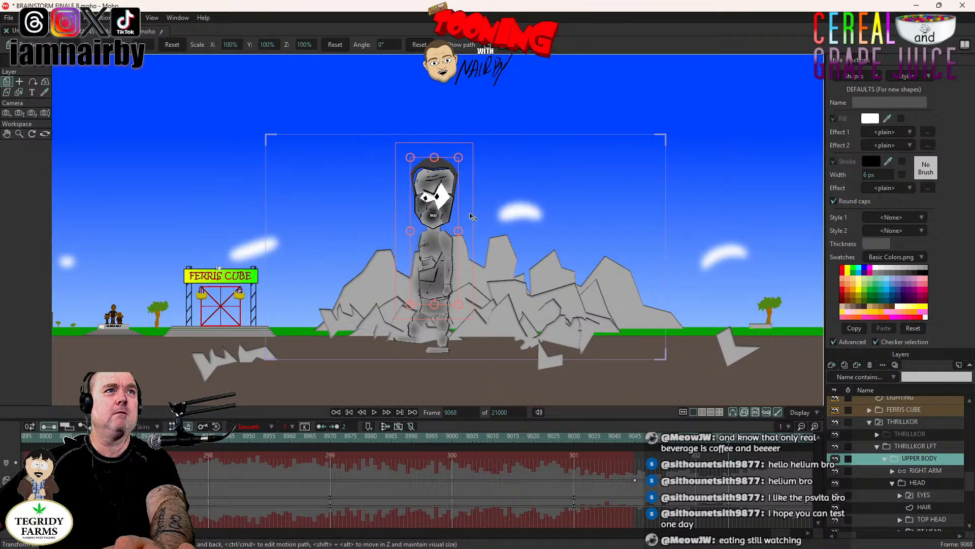
{"action": "left_click_drag", "start_coordinate": [469, 219], "coordinate": [545, 294]}
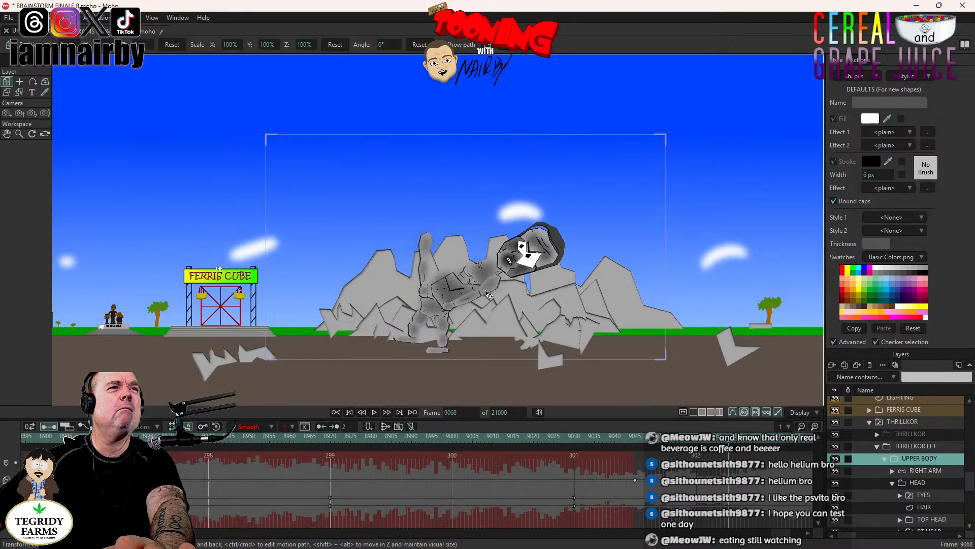
{"action": "scroll", "coordinate": [487, 294], "scroll_direction": "up", "scroll_amount": 3}
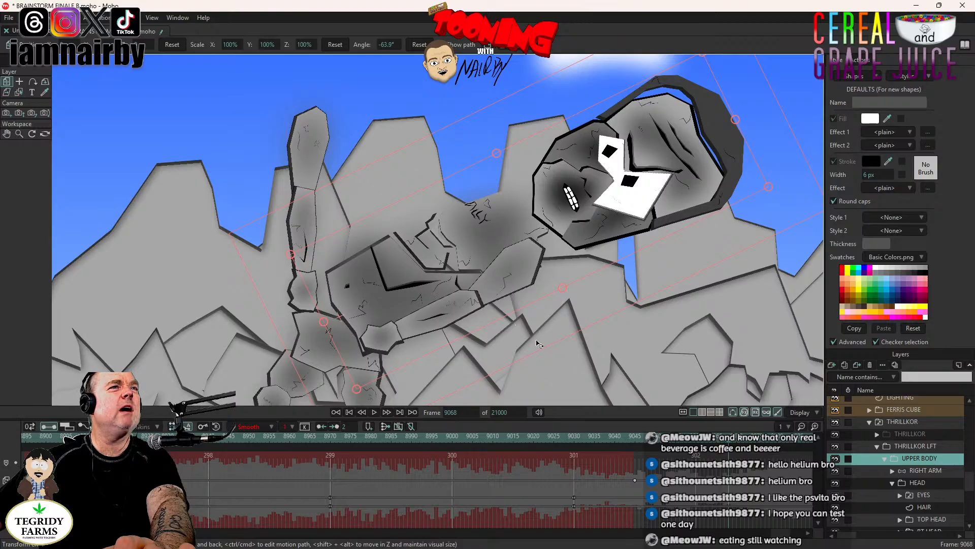
{"action": "left_click_drag", "start_coordinate": [566, 327], "coordinate": [430, 243]}
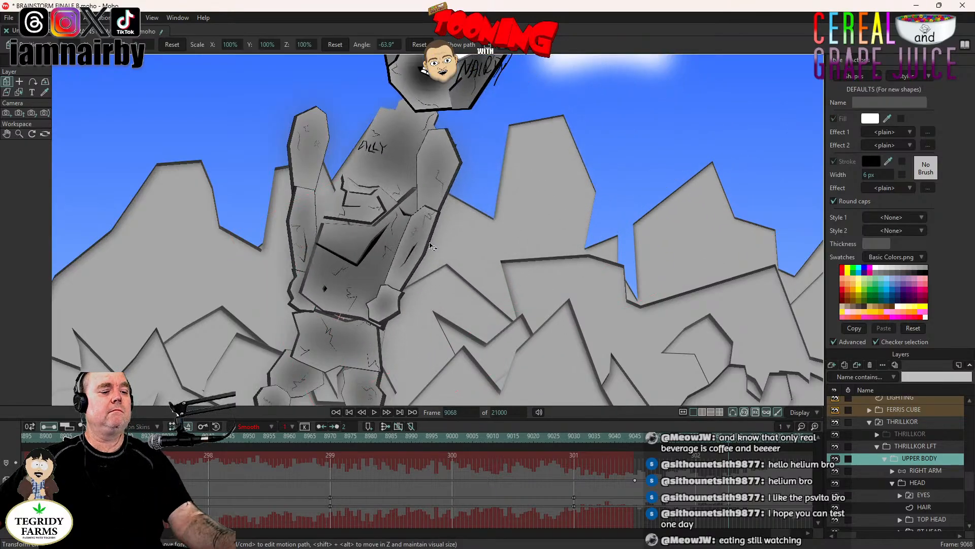
{"action": "key", "text": "ctrl+z"}
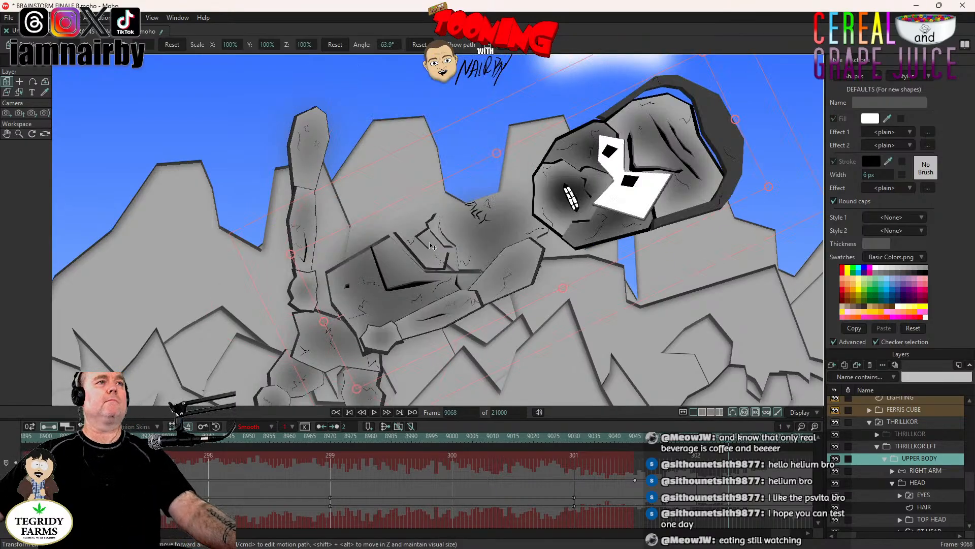
{"action": "key", "text": "ctrl+z"}
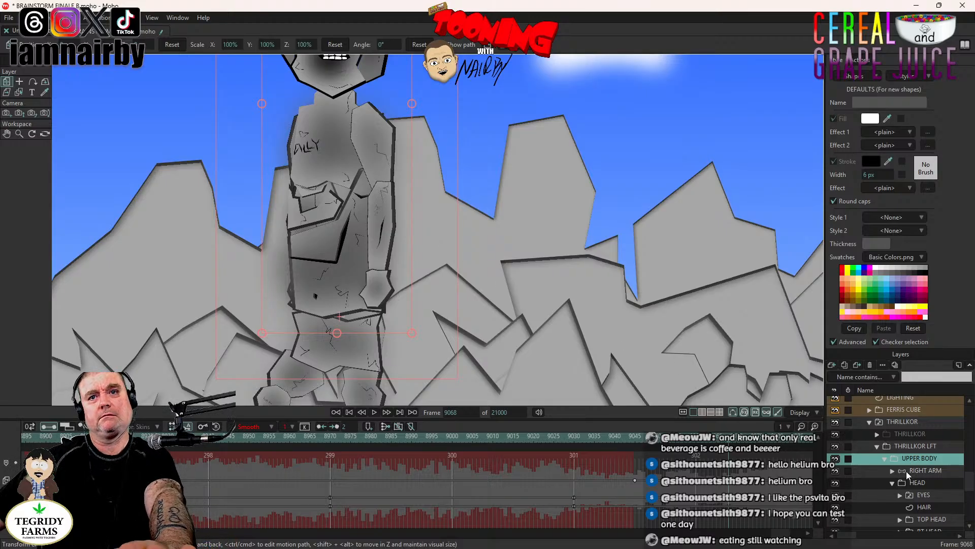
- Collapse the HEAD and TORSO groups and move the LEFT ARM layer into the UPPER BODY group below TORSO
{"action": "scroll", "coordinate": [908, 474], "scroll_direction": "down", "scroll_amount": 3}
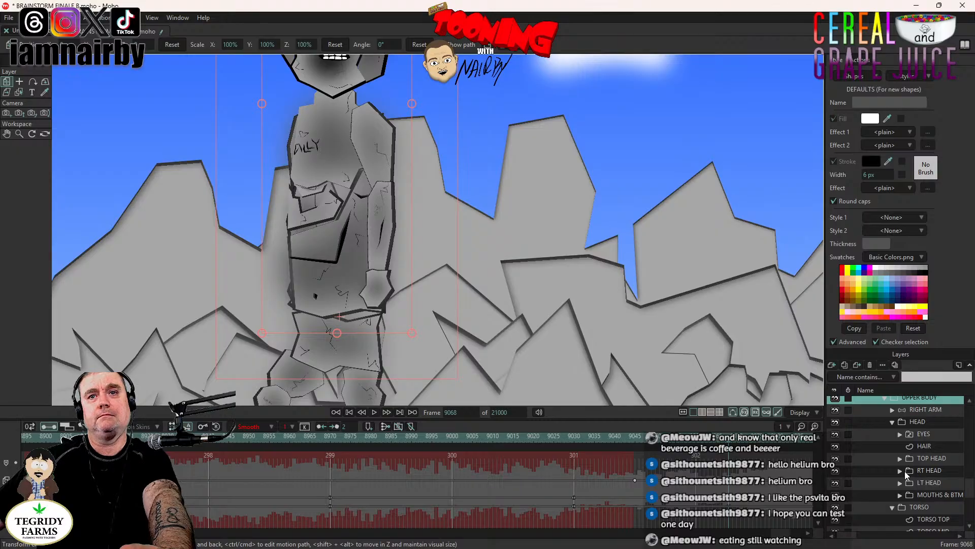
{"action": "scroll", "coordinate": [907, 478], "scroll_direction": "up", "scroll_amount": 3}
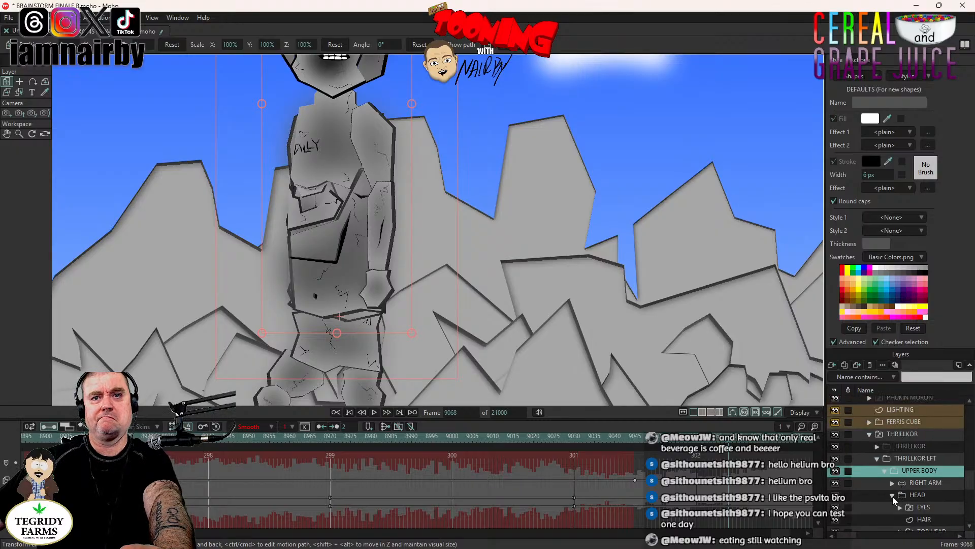
{"action": "left_click", "coordinate": [892, 496]}
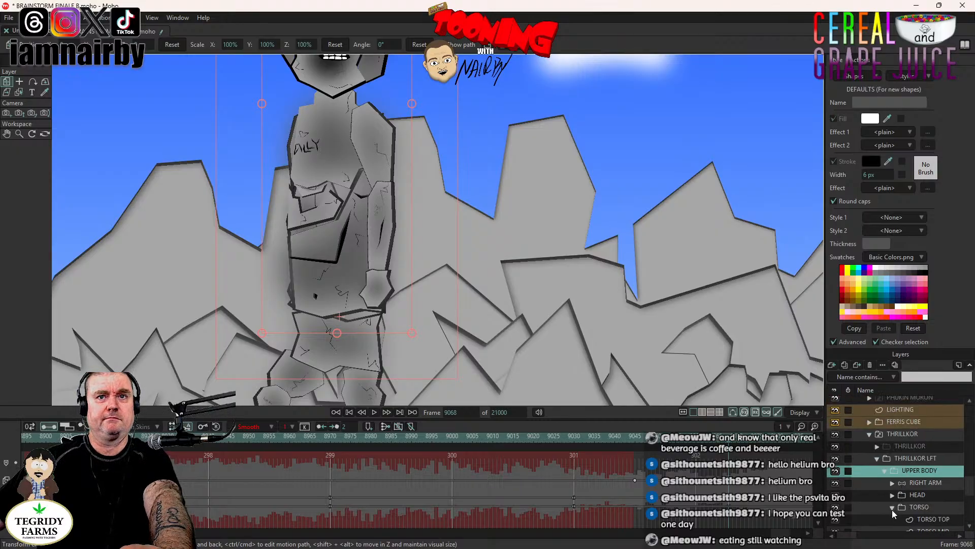
{"action": "left_click", "coordinate": [892, 508]}
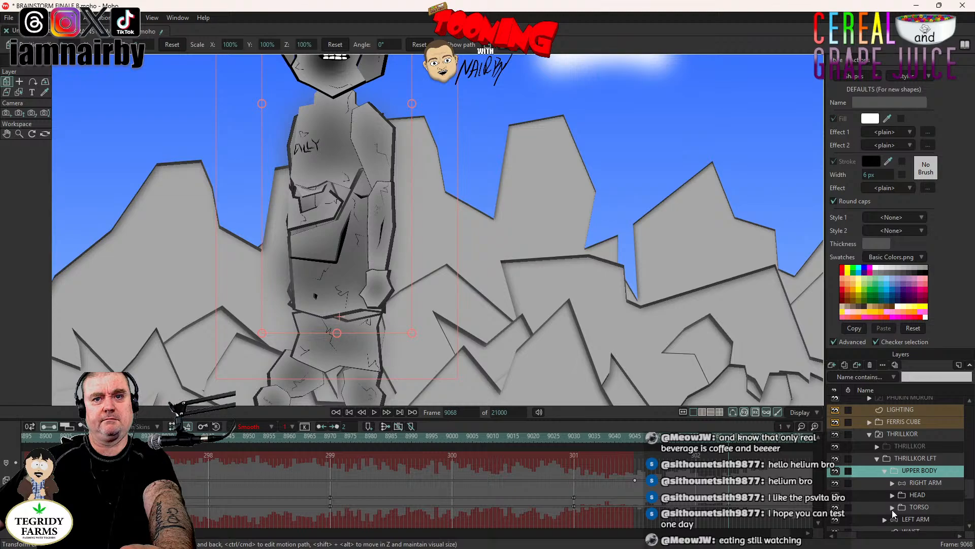
{"action": "left_click", "coordinate": [922, 519]}
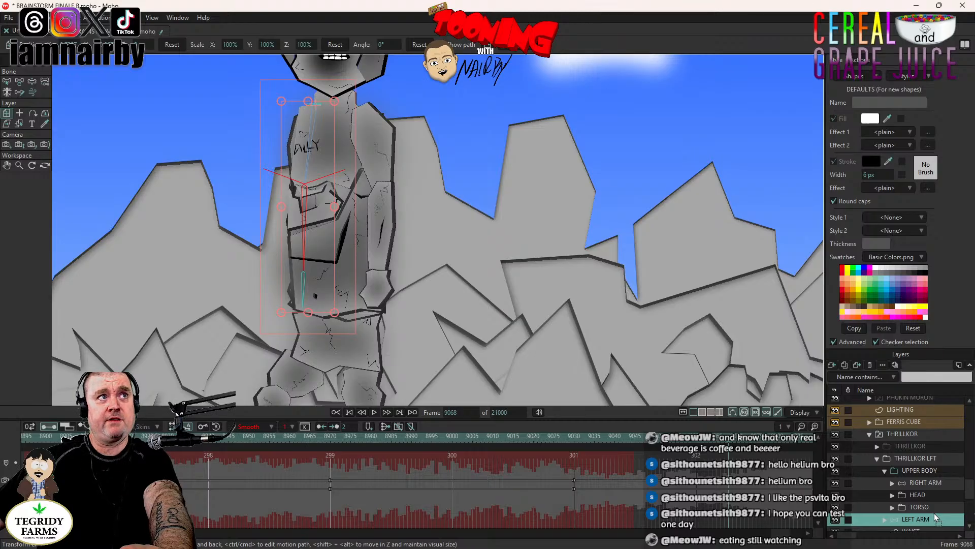
{"action": "left_click_drag", "start_coordinate": [934, 513], "coordinate": [934, 512]}
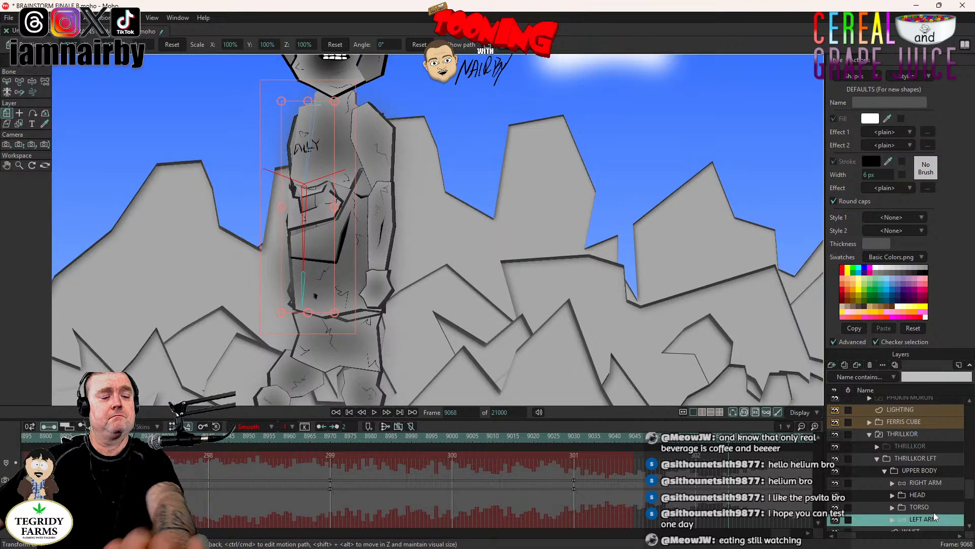
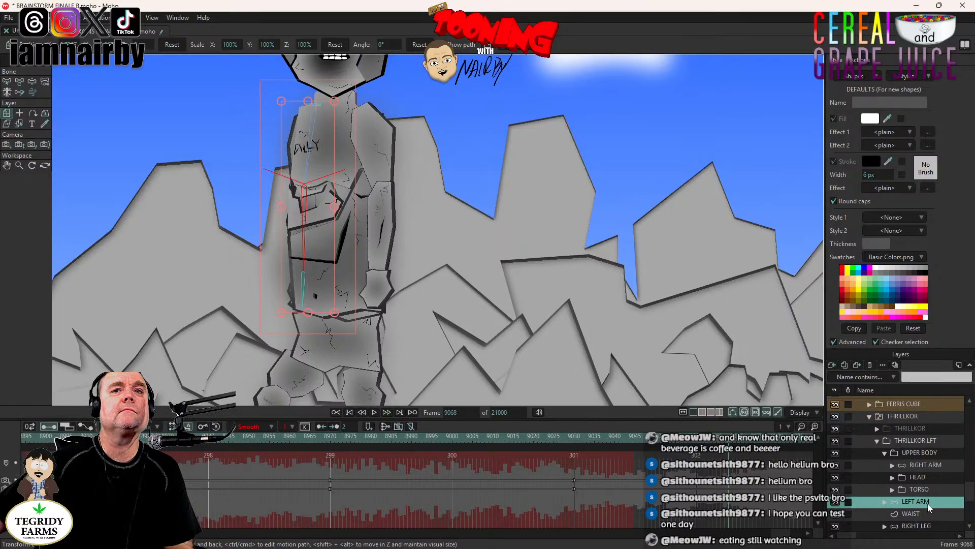
- Nest the LEFT ARM layer inside the UPPER BODY group and tilt UPPER BODY backward to -13.9° at frame 9068
{"action": "left_click_drag", "start_coordinate": [928, 502], "coordinate": [937, 496]}
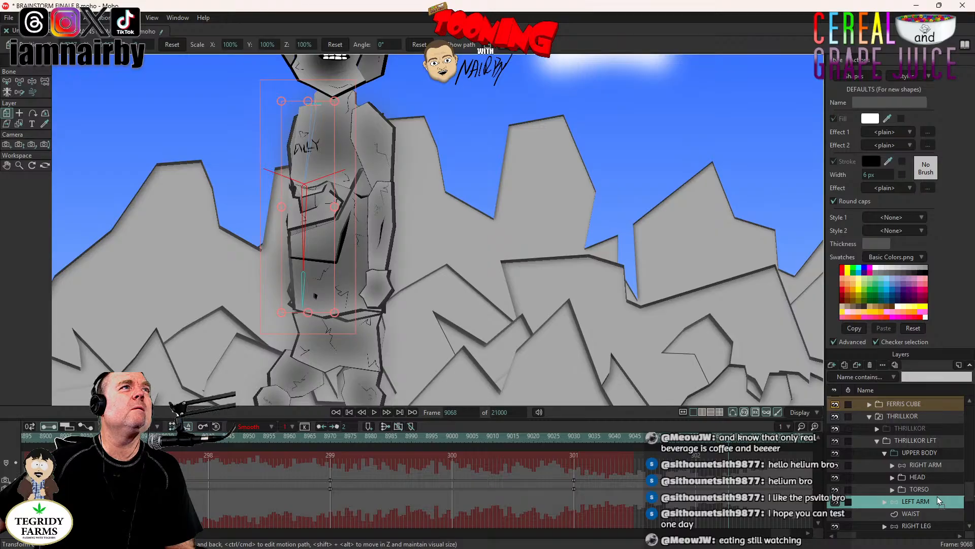
{"action": "left_click_drag", "start_coordinate": [938, 496], "coordinate": [937, 498]}
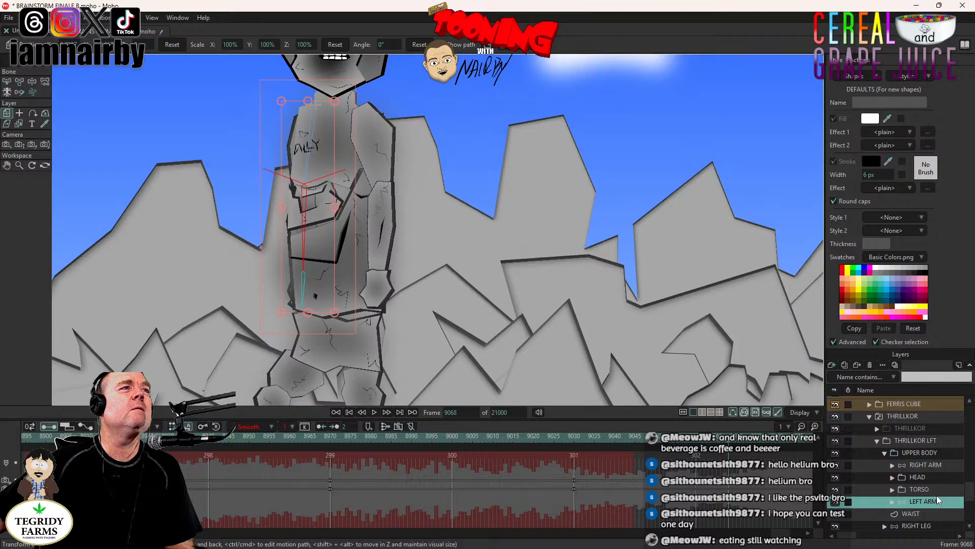
{"action": "left_click", "coordinate": [923, 453]}
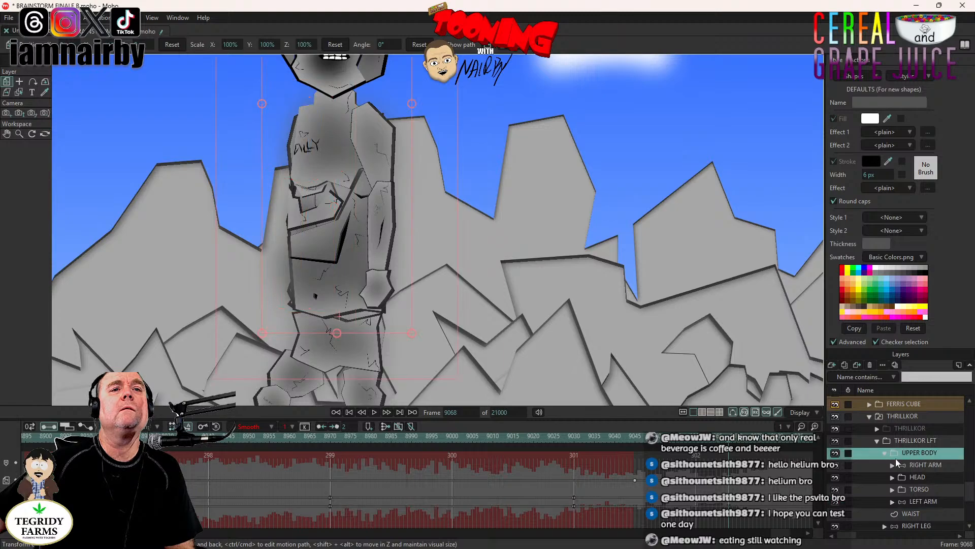
{"action": "left_click_drag", "start_coordinate": [437, 161], "coordinate": [477, 188]}
- Preview the backward lean and left leg lift twice by playing from frame 9045
{"action": "scroll", "coordinate": [478, 190], "scroll_direction": "down", "scroll_amount": 4}
{"action": "scroll", "coordinate": [480, 207], "scroll_direction": "up", "scroll_amount": 2}
{"action": "left_click", "coordinate": [633, 438]}
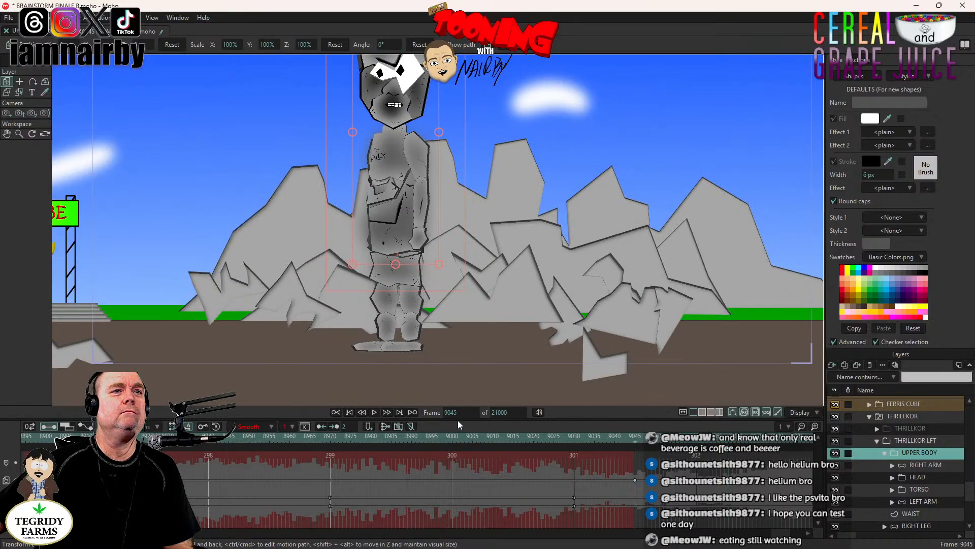
{"action": "left_click", "coordinate": [375, 412]}
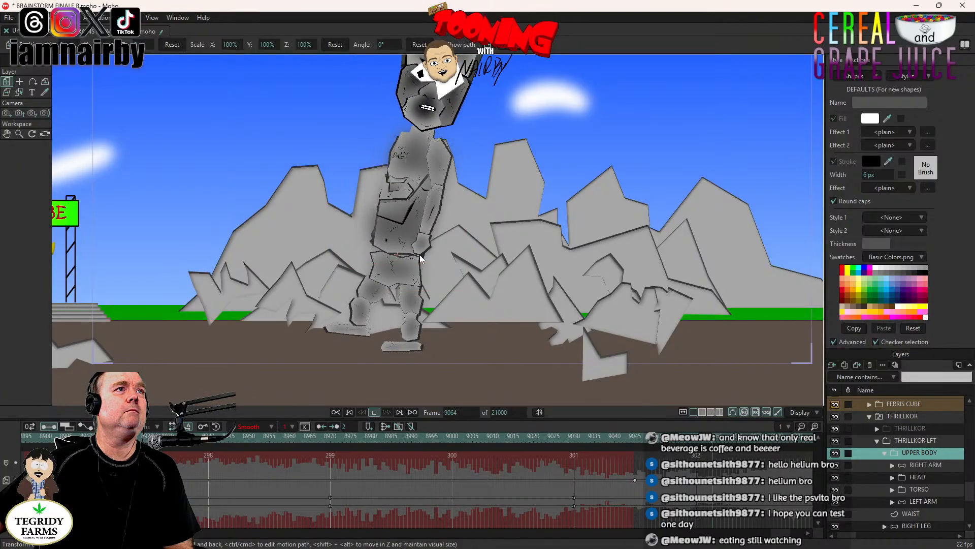
{"action": "scroll", "coordinate": [438, 238], "scroll_direction": "down", "scroll_amount": 3}
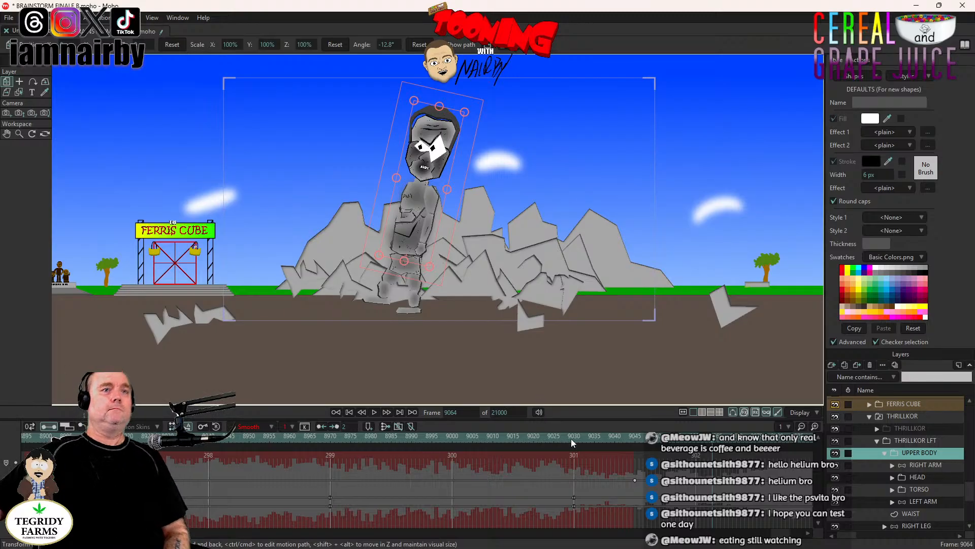
{"action": "left_click", "coordinate": [635, 437]}
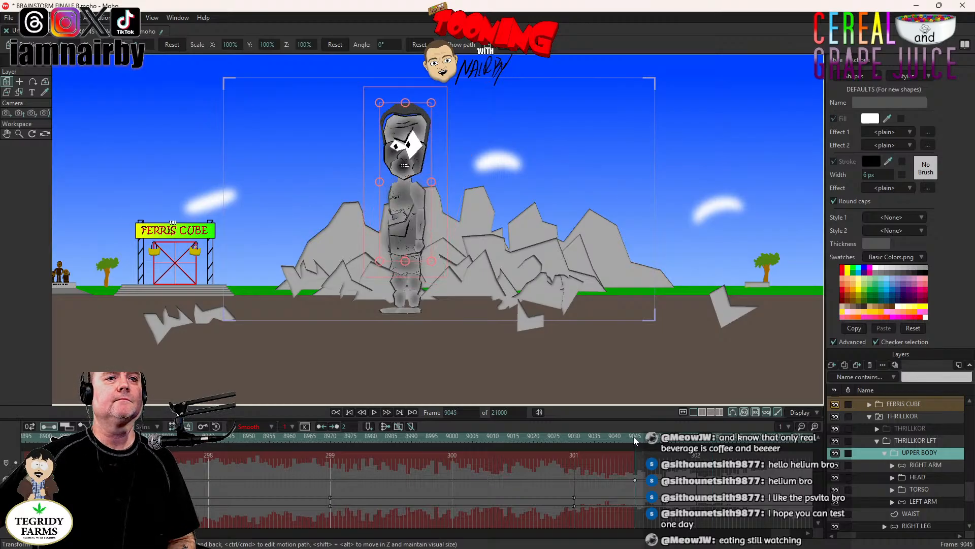
{"action": "left_click", "coordinate": [373, 412]}
{"action": "left_click", "coordinate": [374, 412]}
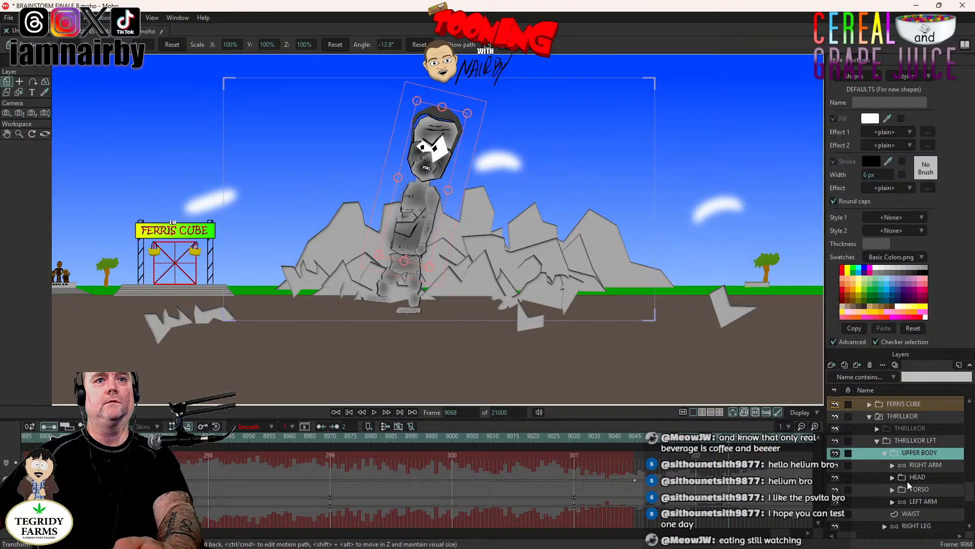
- Adjust the LEFT LEG layer's raised lower-leg bone slightly at frame 9075 with Manipulate Bones to key the lifted pose
{"action": "scroll", "coordinate": [920, 488], "scroll_direction": "down", "scroll_amount": 2}
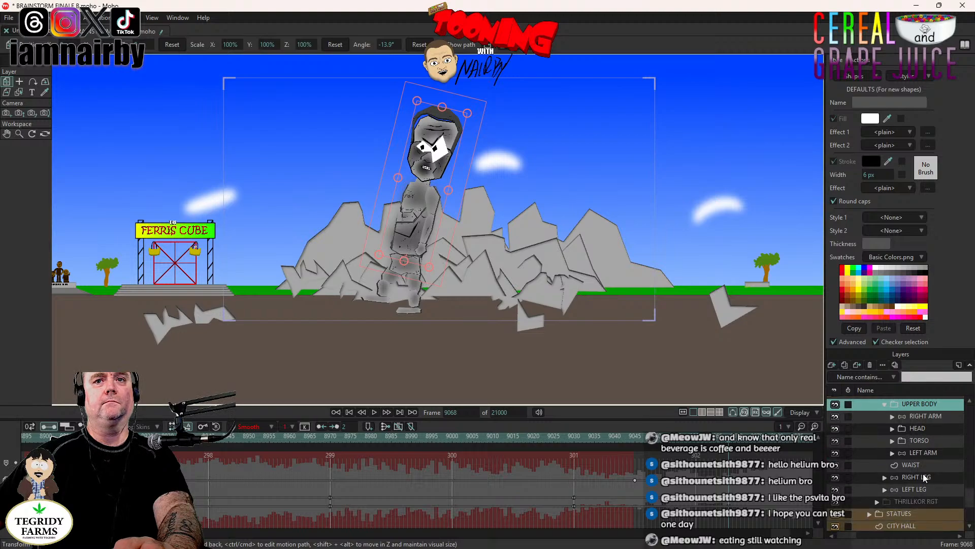
{"action": "left_click", "coordinate": [913, 489]}
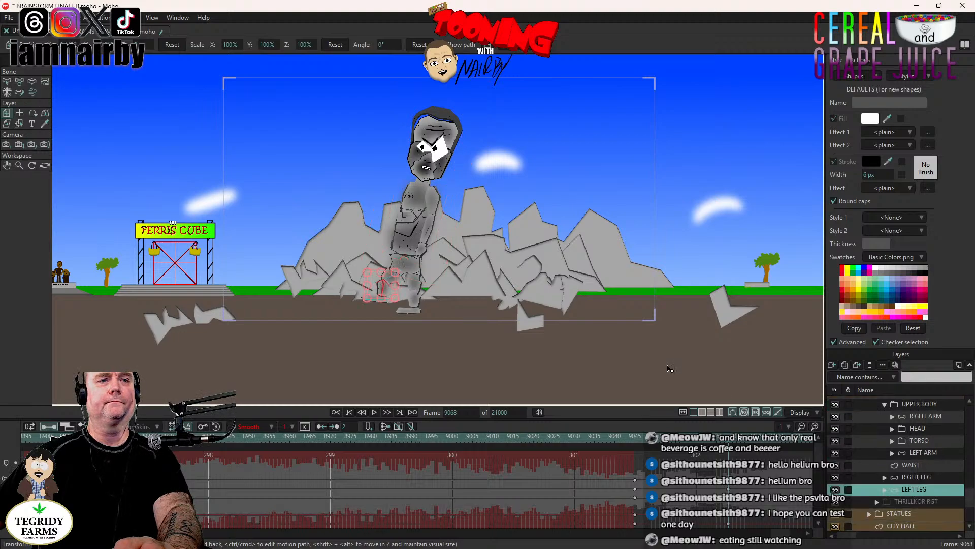
{"action": "key", "text": "Right"}
{"action": "key", "text": "Right"}
{"action": "key", "text": "Right"}
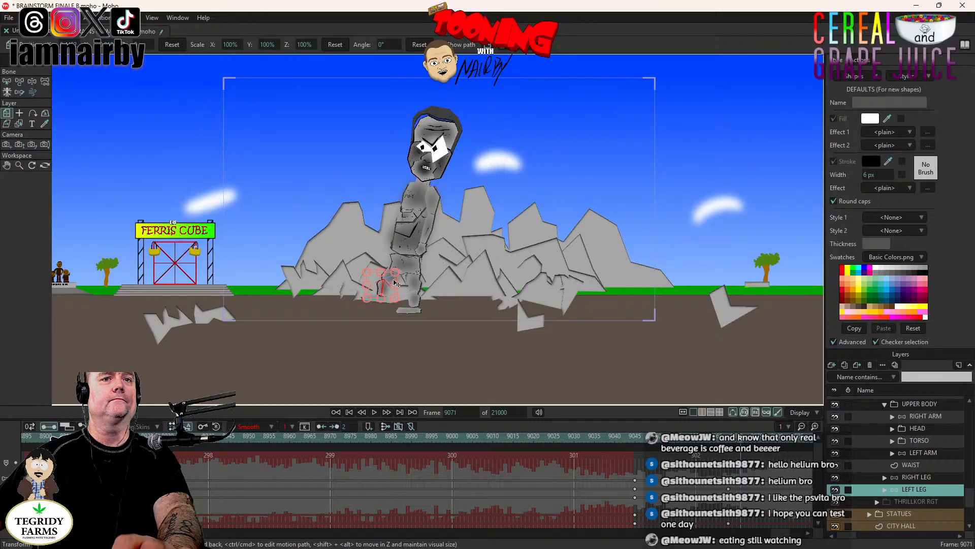
{"action": "key", "text": "Right"}
{"action": "key", "text": "Right"}
{"action": "key", "text": "Right"}
{"action": "key", "text": "Right"}
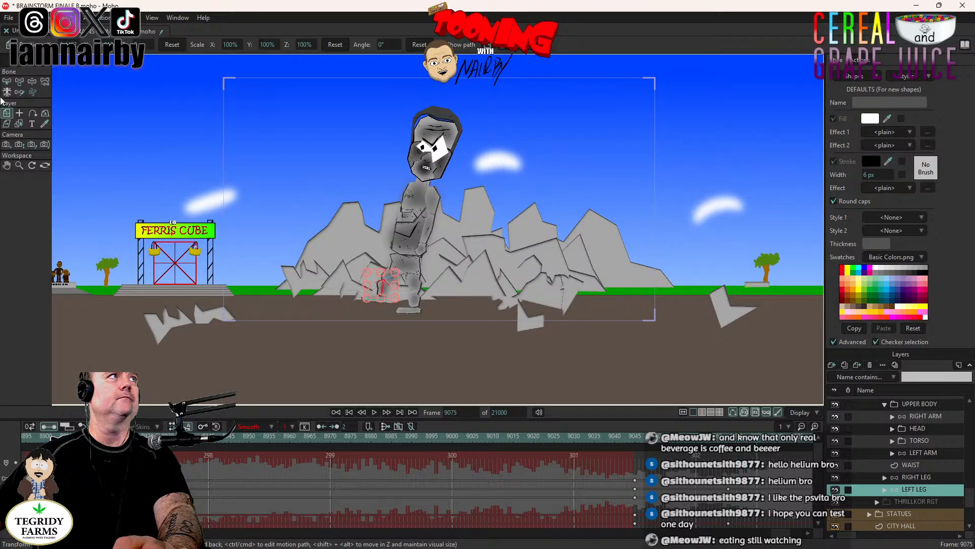
{"action": "left_click", "coordinate": [32, 81]}
{"action": "scroll", "coordinate": [357, 257], "scroll_direction": "up", "scroll_amount": 2}
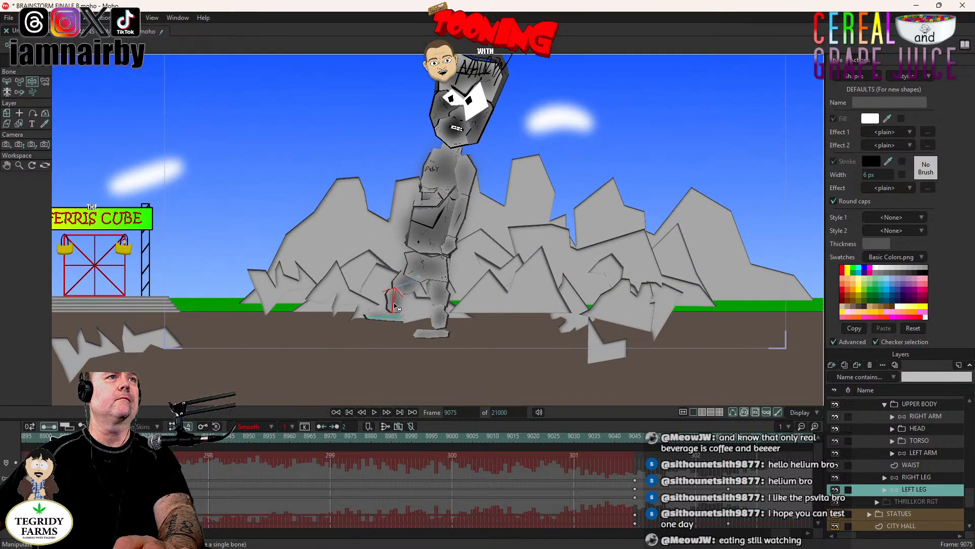
{"action": "left_click_drag", "start_coordinate": [396, 306], "coordinate": [398, 305]}
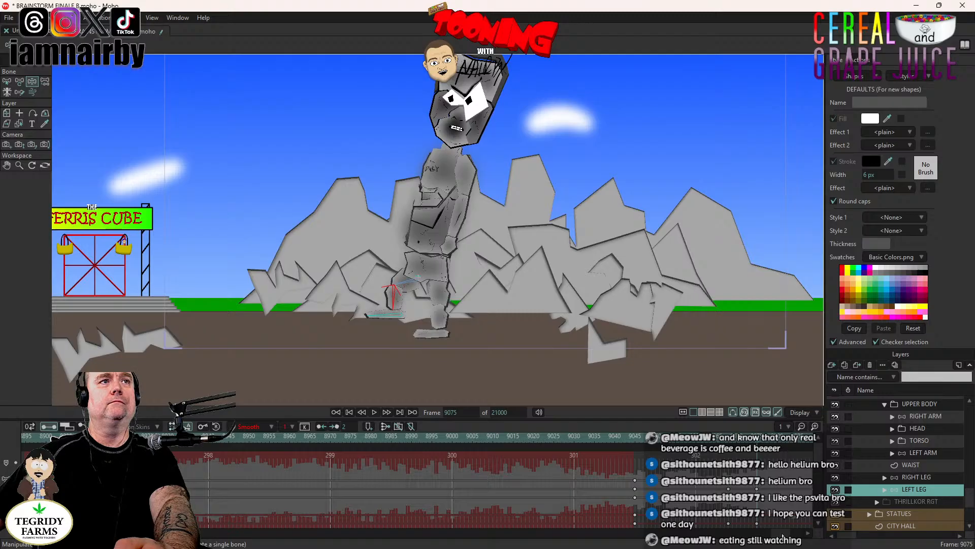
- Set the LEFT LEG back down at frame 9089 using its standing-pose keyframes copied from frame 9045
{"action": "left_click_drag", "start_coordinate": [782, 536], "coordinate": [788, 536]}
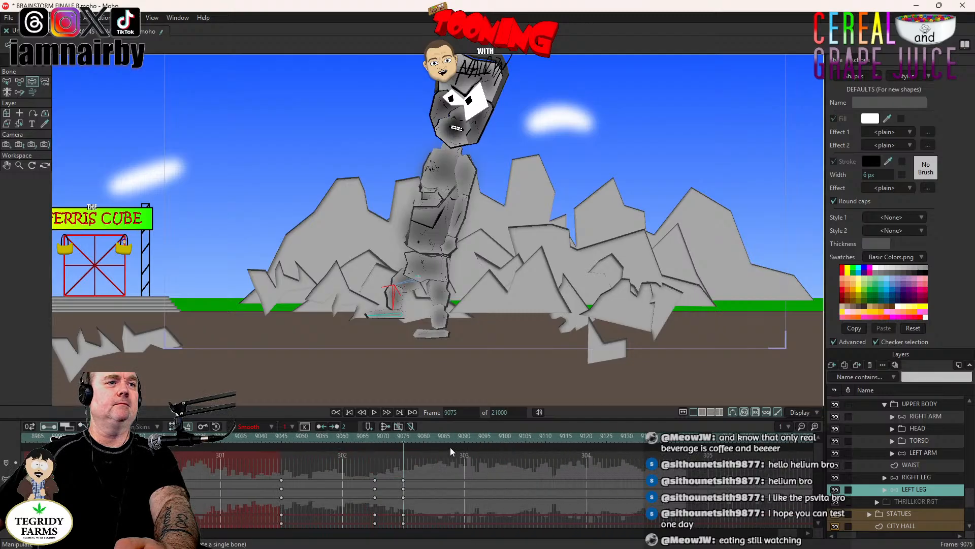
{"action": "left_click", "coordinate": [461, 437]}
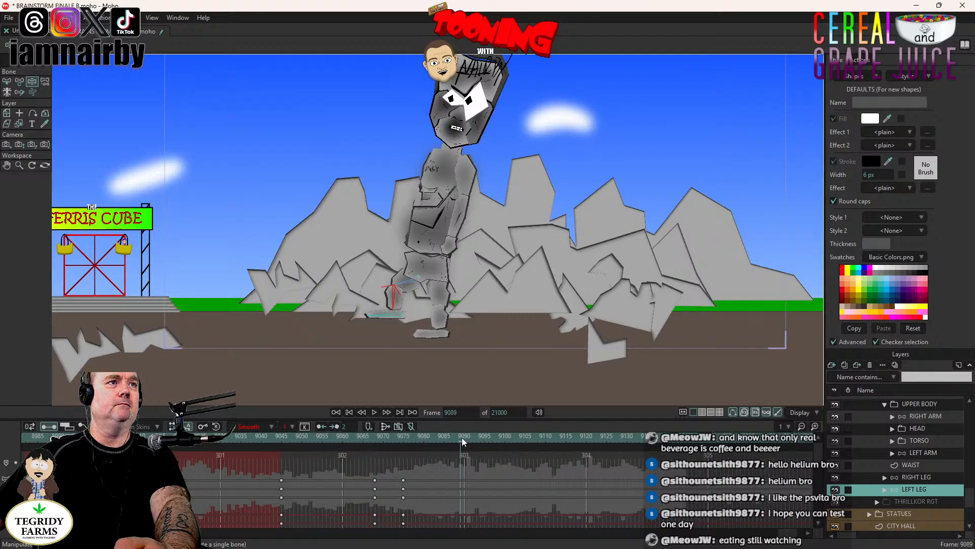
{"action": "left_click_drag", "start_coordinate": [396, 304], "coordinate": [429, 344]}
{"action": "key", "text": "ctrl+f"}
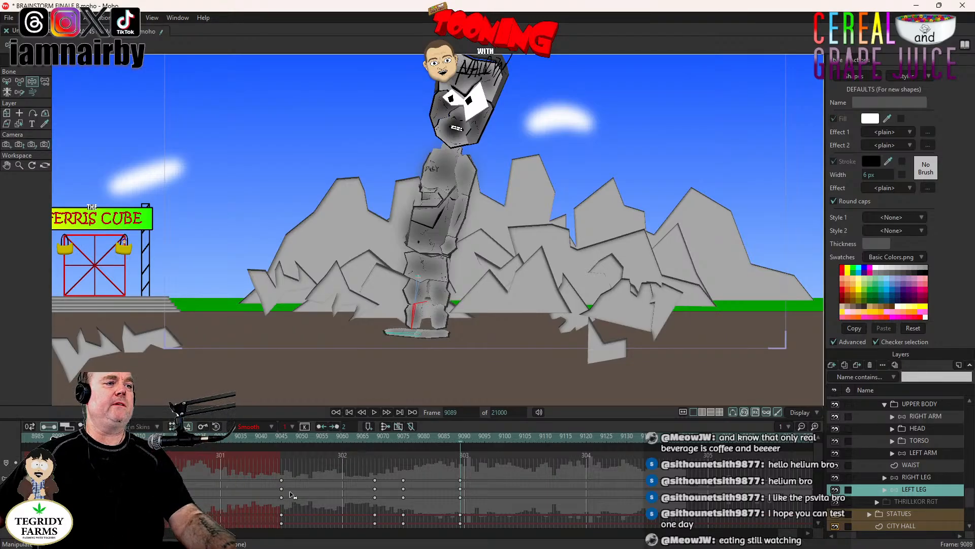
{"action": "left_click_drag", "start_coordinate": [292, 474], "coordinate": [278, 538]}
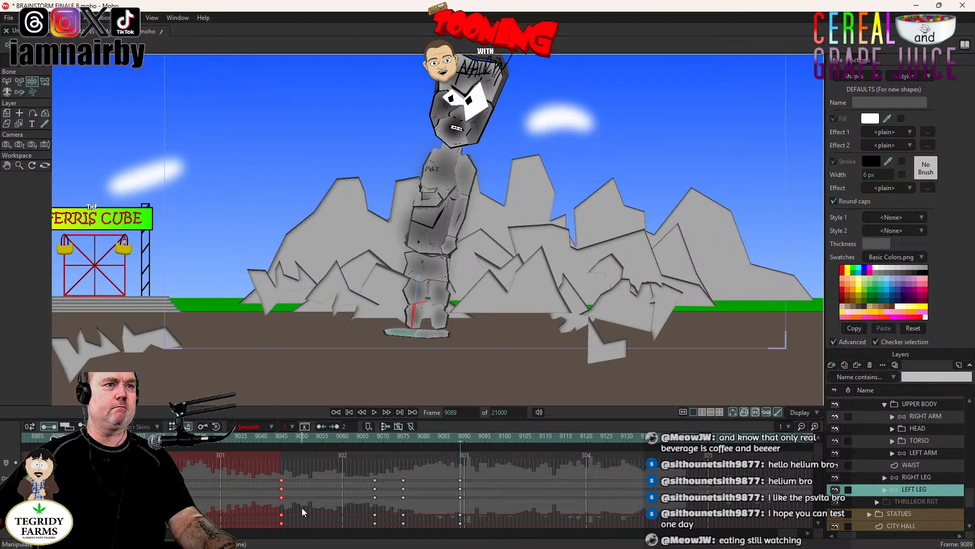
{"action": "key", "text": "ctrl+c"}
{"action": "key", "text": "ctrl+v"}
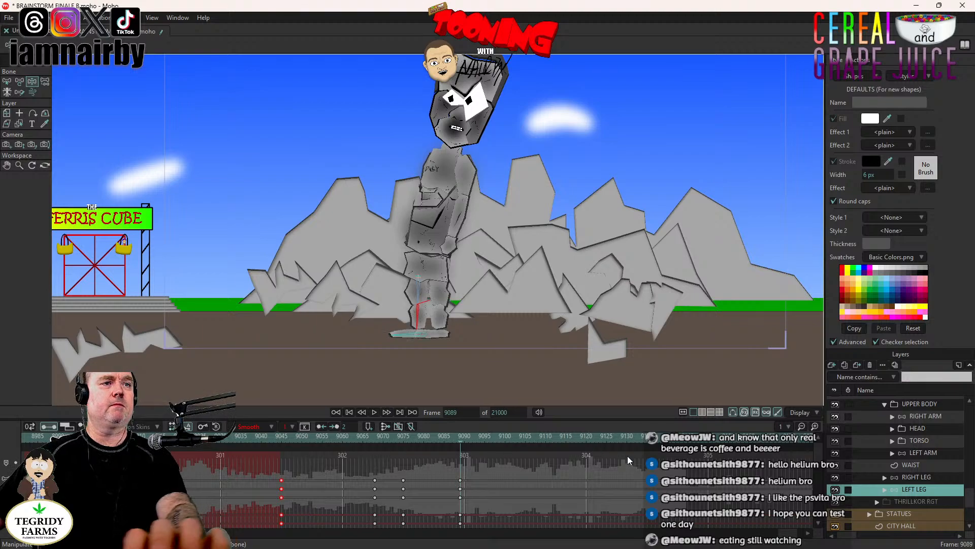
- Set a keyframe on the UPPER BODY layer at frame 9072 to hold its backward lean
{"action": "left_click", "coordinate": [937, 405]}
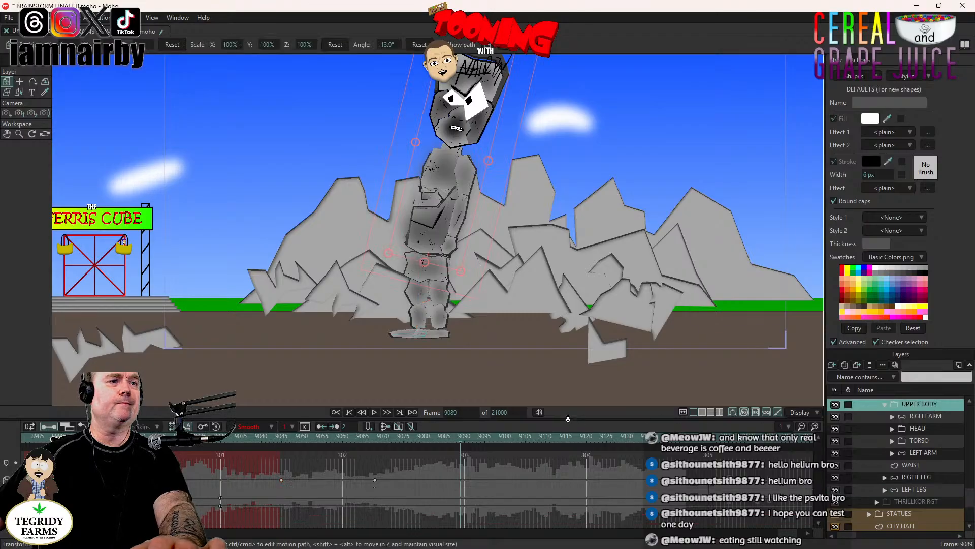
{"action": "left_click", "coordinate": [370, 437]}
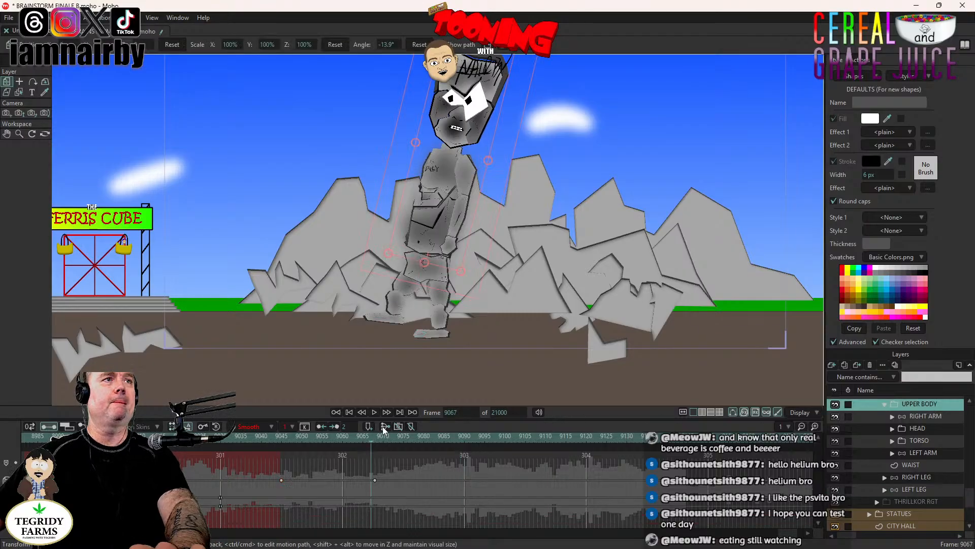
{"action": "key", "text": "Right"}
{"action": "key", "text": "Right"}
{"action": "key", "text": "Right"}
{"action": "key", "text": "Right"}
{"action": "key", "text": "Right"}
{"action": "key", "text": "Right"}
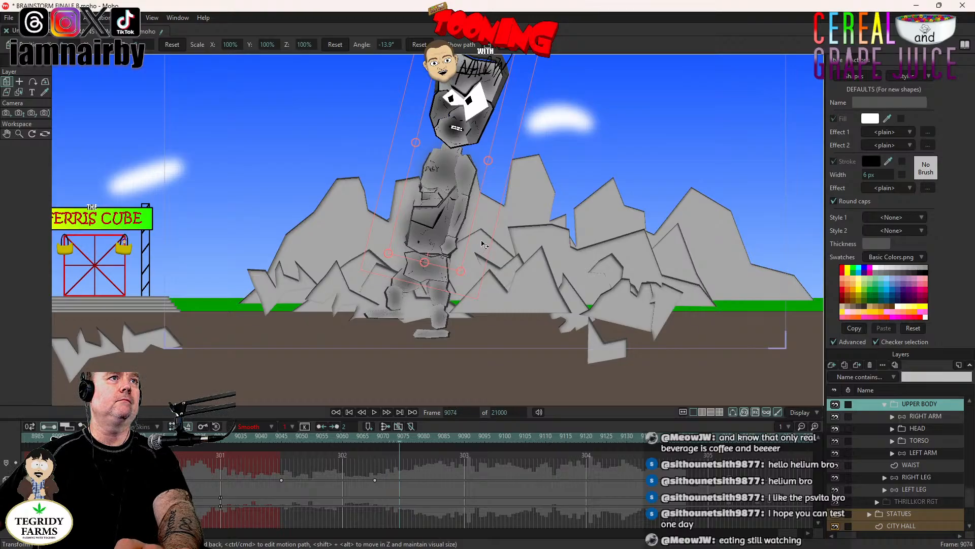
{"action": "key", "text": "Left"}
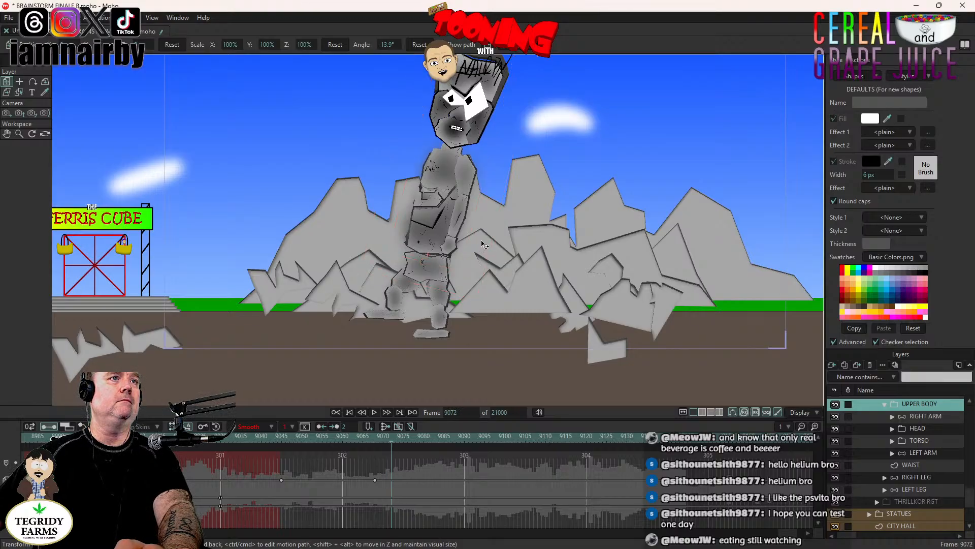
- Advance to frame 9089 and reset the UPPER BODY layer's angle to 0°
{"action": "key", "text": "Right"}
{"action": "key", "text": "Right"}
{"action": "key", "text": "Right"}
{"action": "key", "text": "Right"}
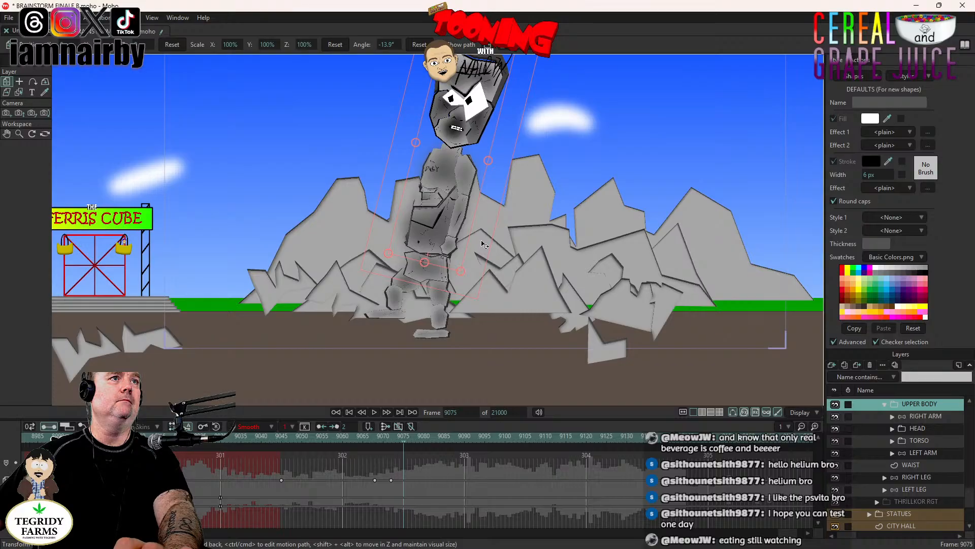
{"action": "key", "text": "Right"}
{"action": "key", "text": "Right"}
{"action": "key", "text": "Right"}
{"action": "key", "text": "Right"}
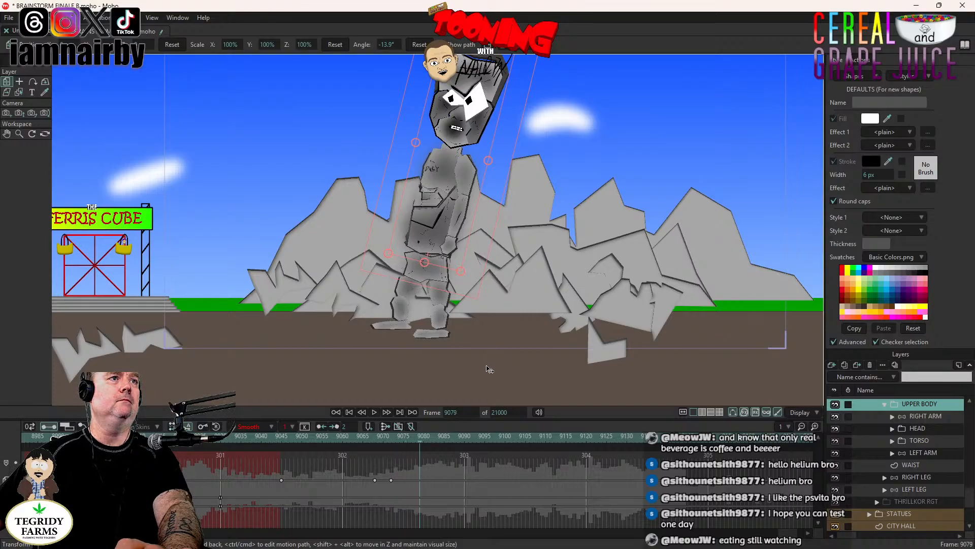
{"action": "key", "text": "Right"}
{"action": "key", "text": "Right"}
{"action": "key", "text": "Right"}
{"action": "key", "text": "Right"}
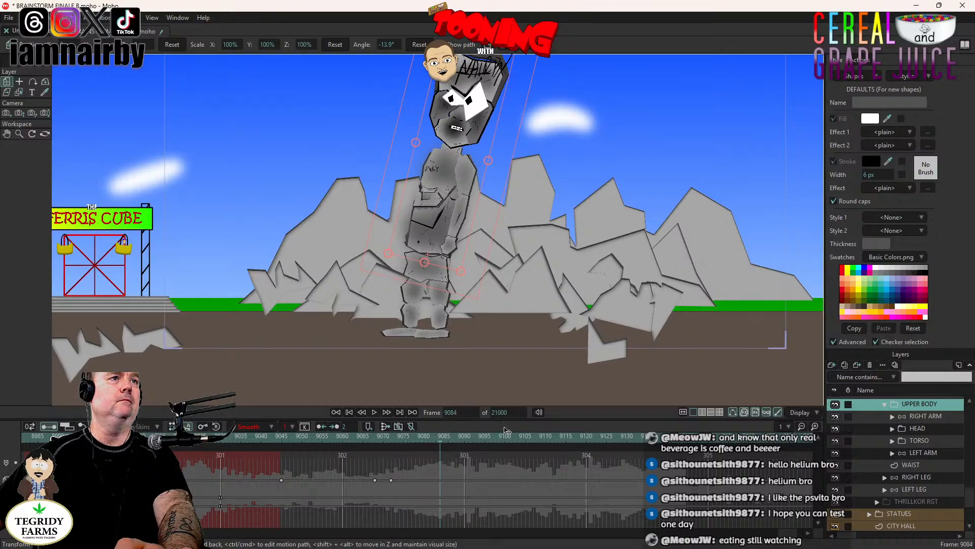
{"action": "key", "text": "Right"}
{"action": "key", "text": "Right"}
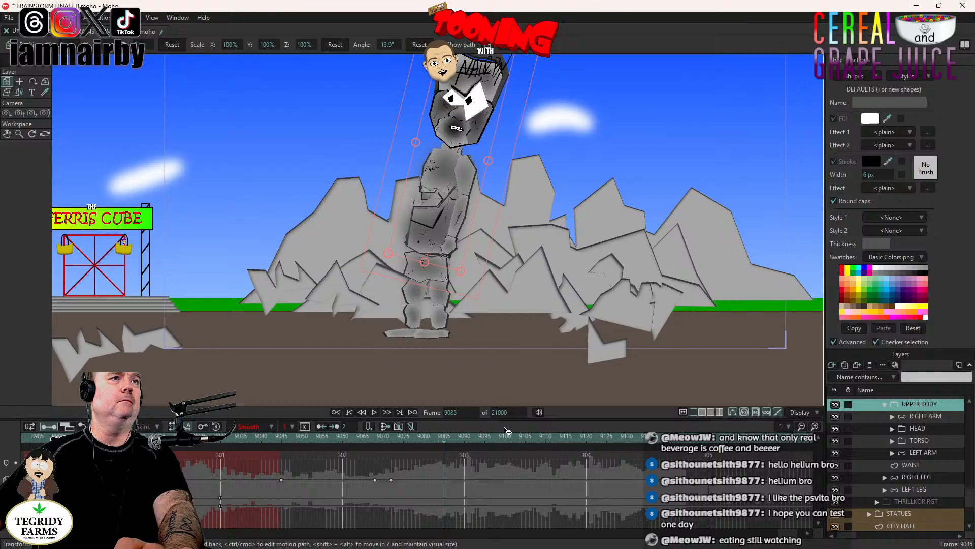
{"action": "key", "text": "Right"}
{"action": "key", "text": "Right"}
{"action": "key", "text": "Right"}
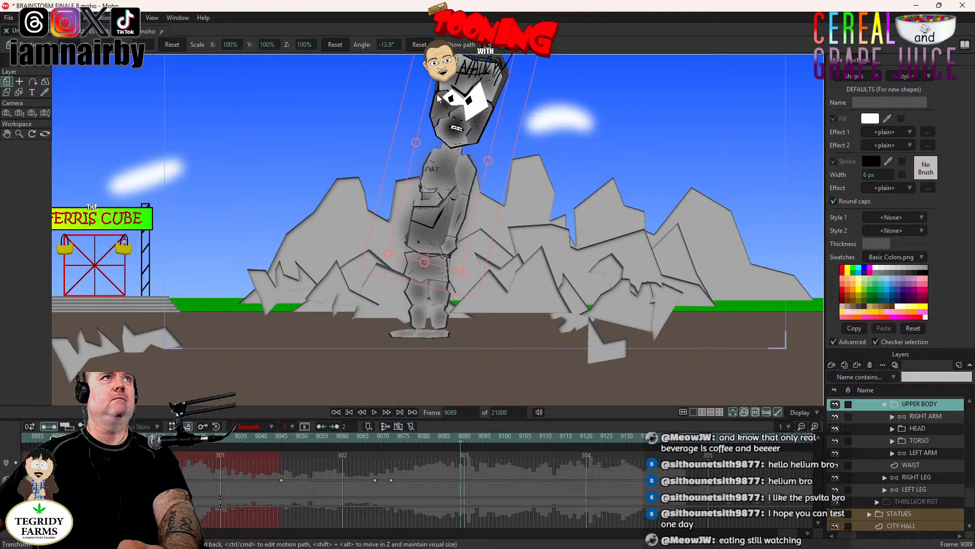
{"action": "left_click", "coordinate": [419, 45]}
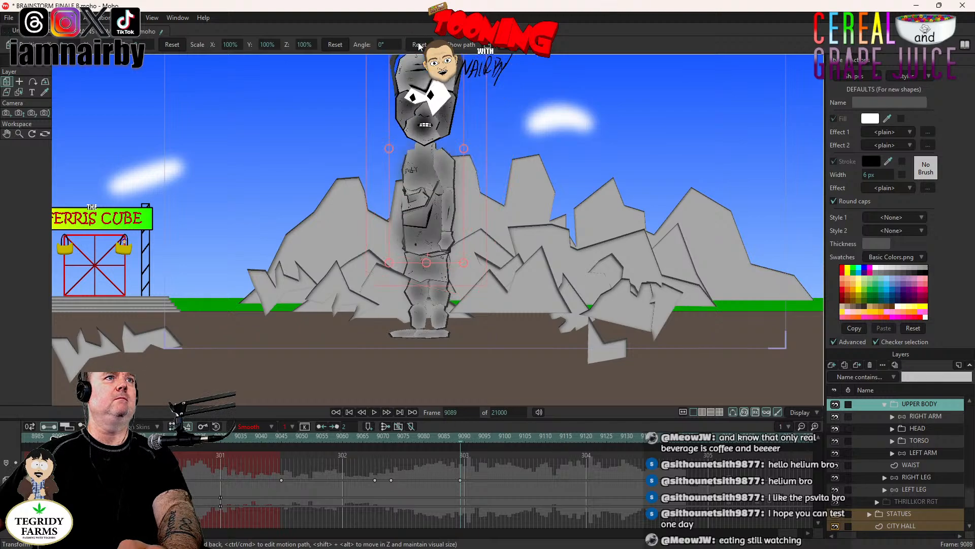
- Preview the full leg lift and body lean by playing from frame 9045 to frame 9092
{"action": "left_click", "coordinate": [291, 436]}
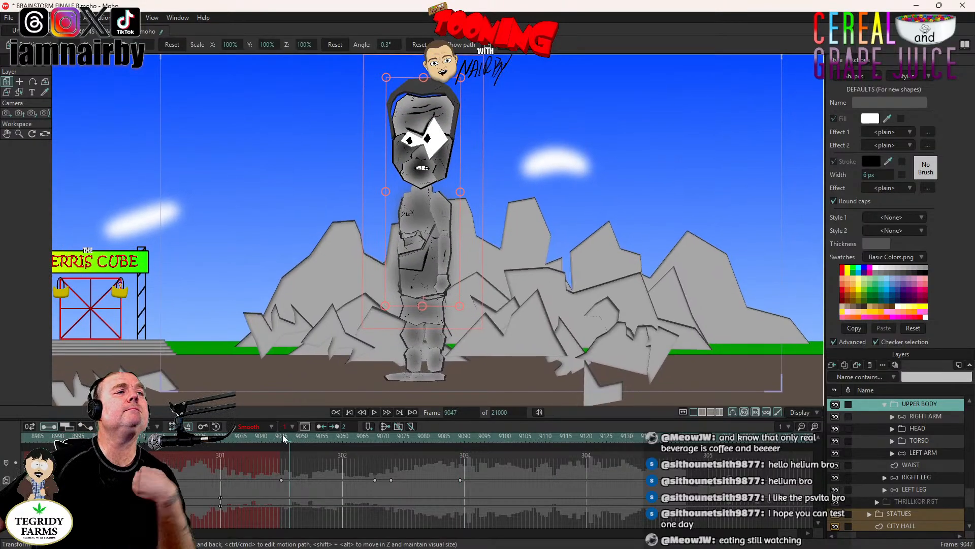
{"action": "left_click", "coordinate": [283, 435]}
{"action": "left_click", "coordinate": [375, 412]}
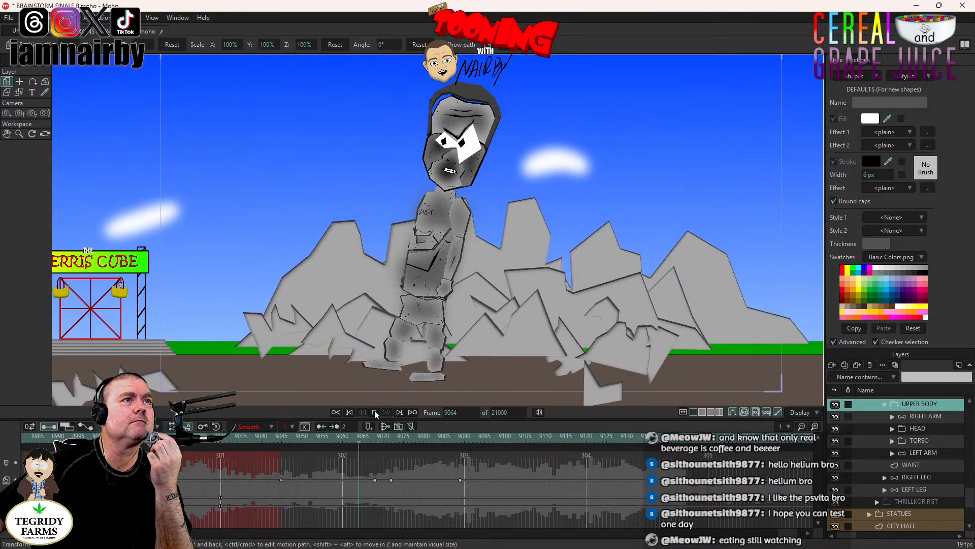
{"action": "left_click", "coordinate": [374, 411]}
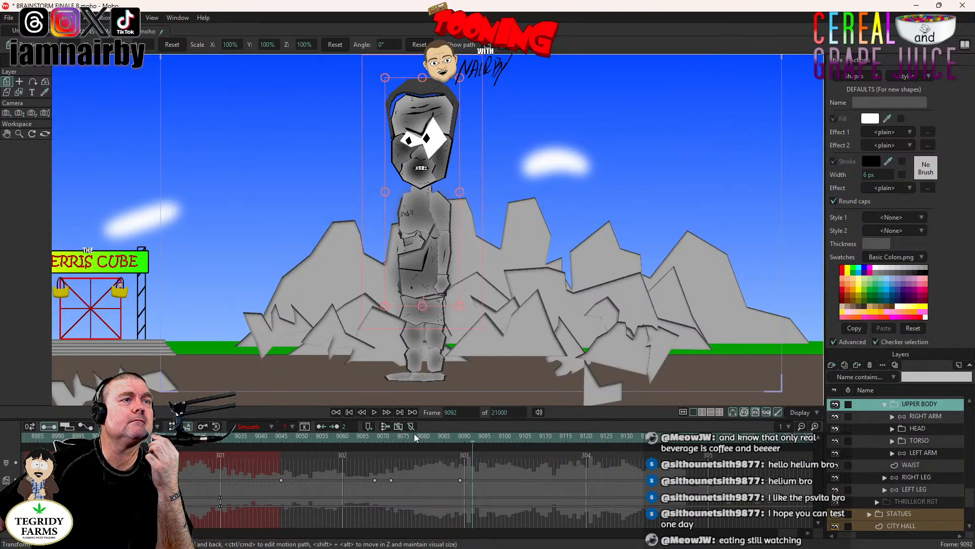
- Play back the stomp from frame 9045 with the LEFT LEG bones shown, replaying its middle section
{"action": "left_click", "coordinate": [461, 438]}
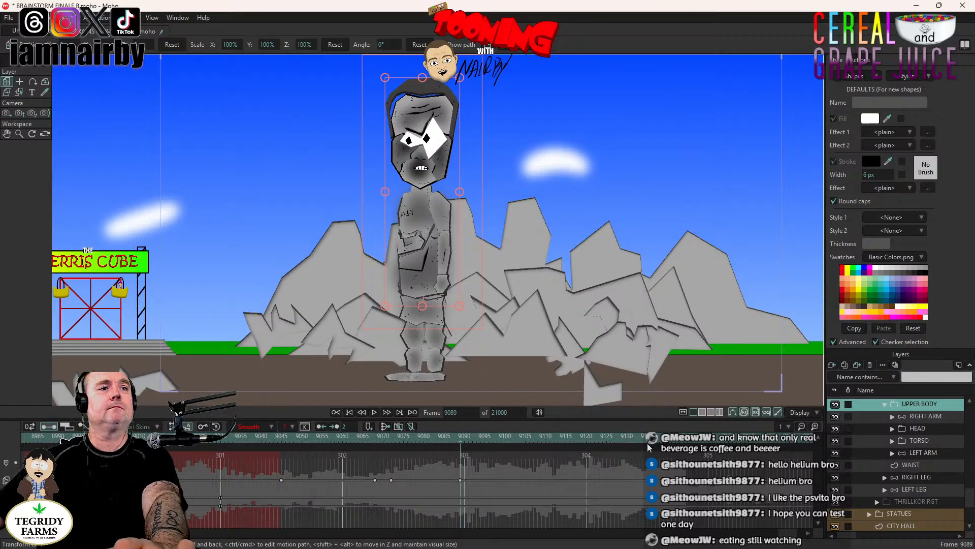
{"action": "scroll", "coordinate": [910, 485], "scroll_direction": "down", "scroll_amount": 1}
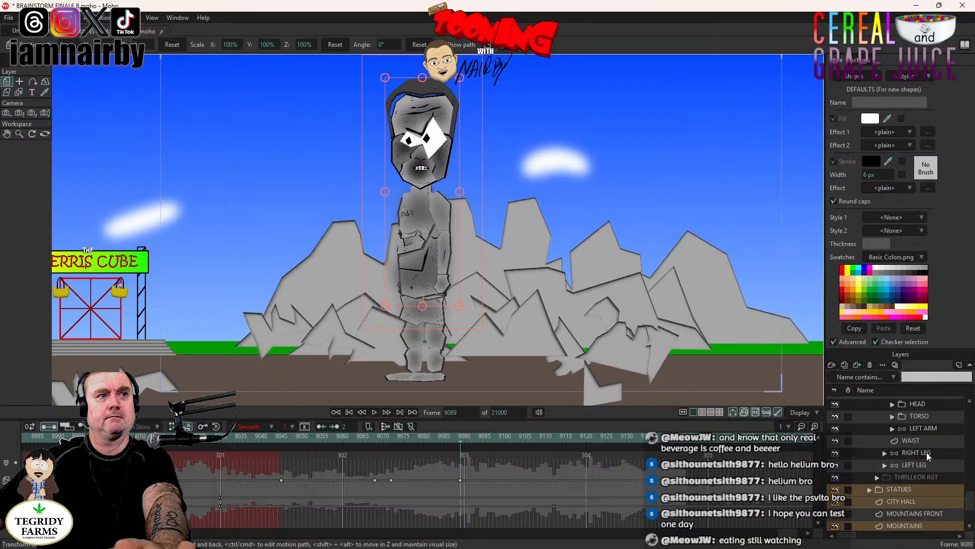
{"action": "left_click", "coordinate": [919, 452]}
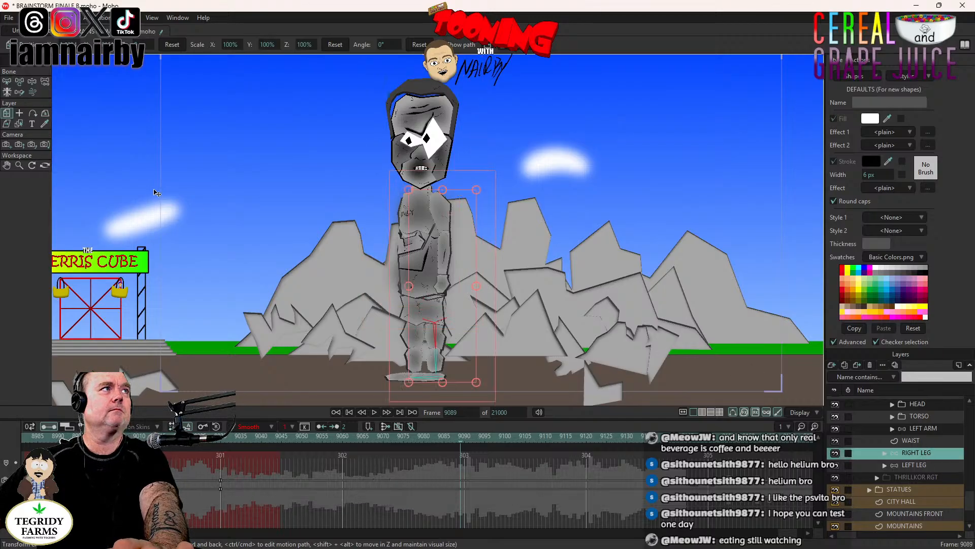
{"action": "left_click", "coordinate": [31, 82]}
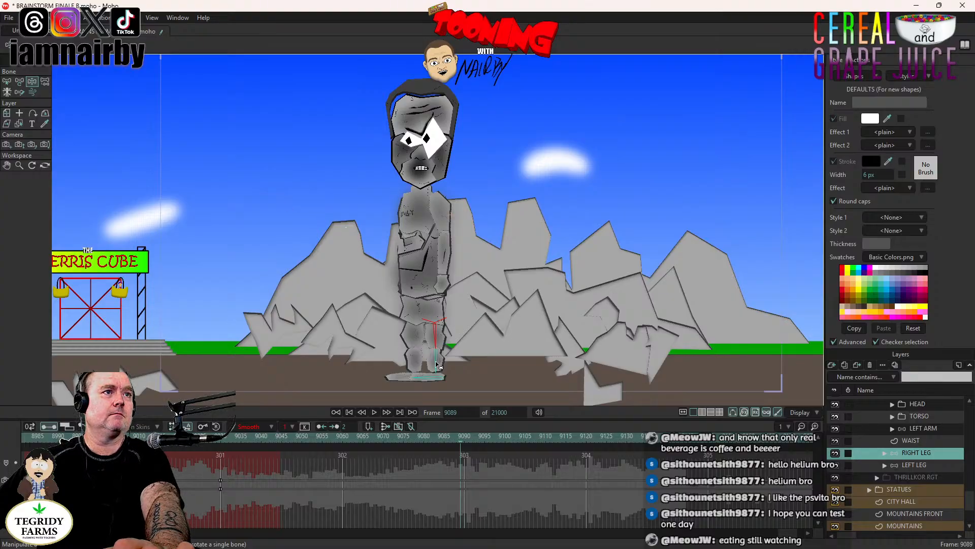
{"action": "left_click", "coordinate": [920, 466]}
{"action": "left_click", "coordinate": [282, 437]}
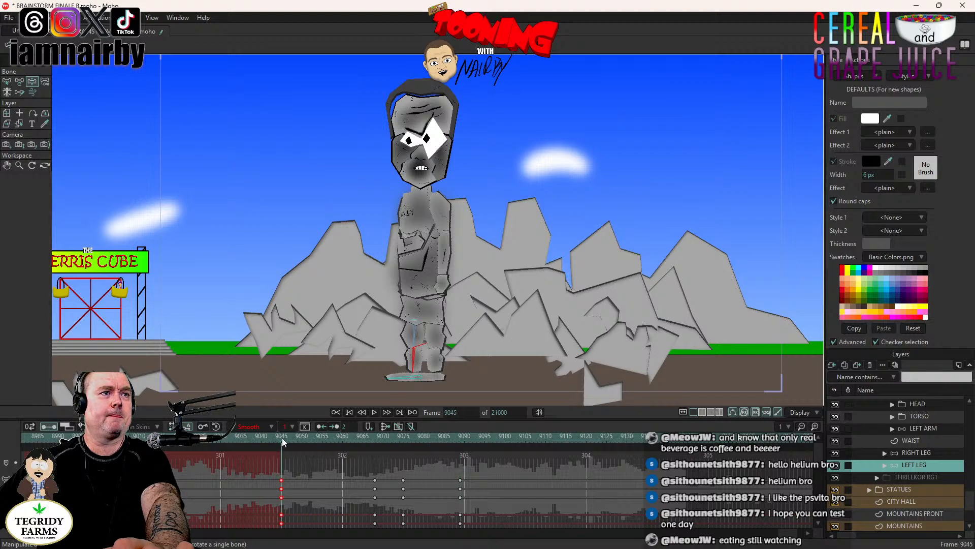
{"action": "left_click", "coordinate": [375, 412]}
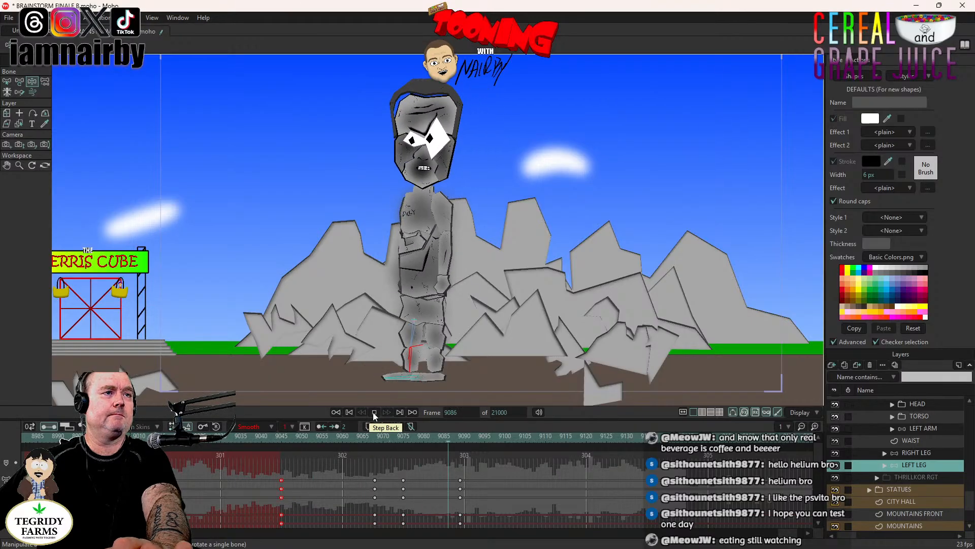
{"action": "left_click", "coordinate": [373, 412]}
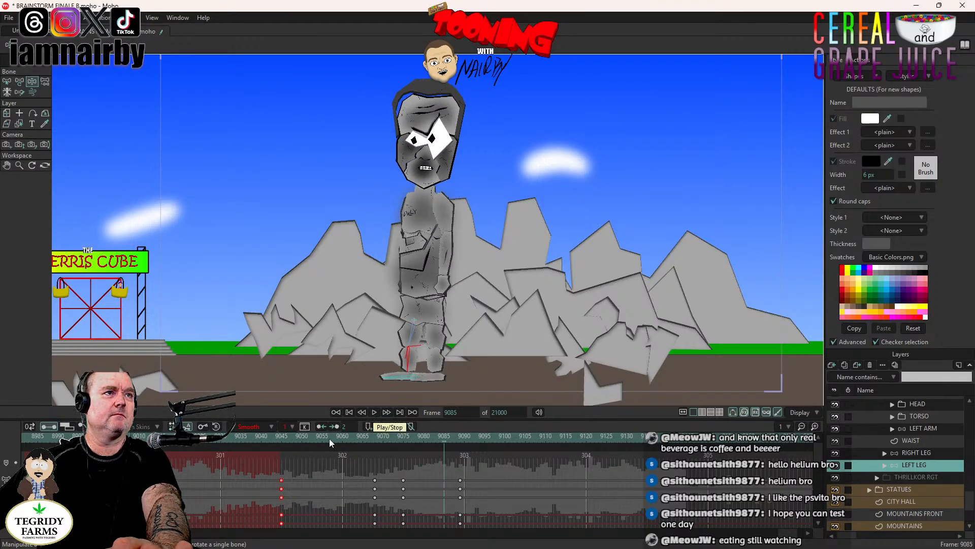
{"action": "left_click_drag", "start_coordinate": [328, 439], "coordinate": [371, 455]}
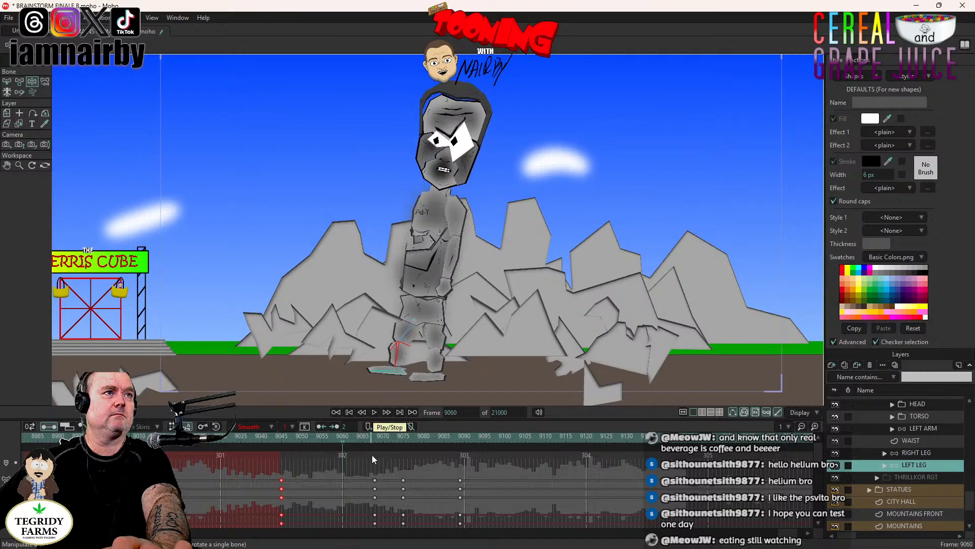
{"action": "left_click", "coordinate": [371, 413]}
{"action": "left_click", "coordinate": [374, 413]}
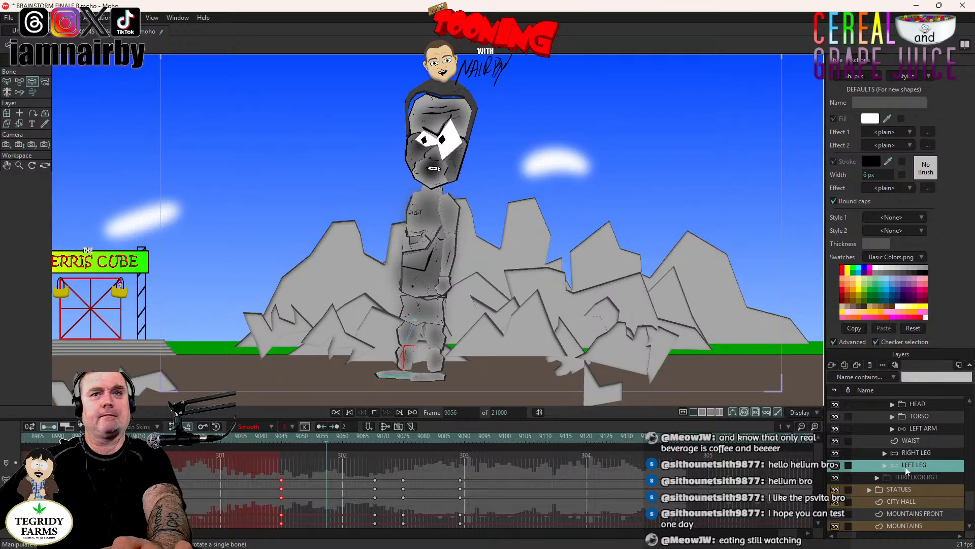
- Key the HEAD layer at frame 9055 and tilt the head forward to an angle of 7.5° at frame 9079
{"action": "scroll", "coordinate": [905, 466], "scroll_direction": "up", "scroll_amount": 1}
{"action": "left_click", "coordinate": [920, 440]}
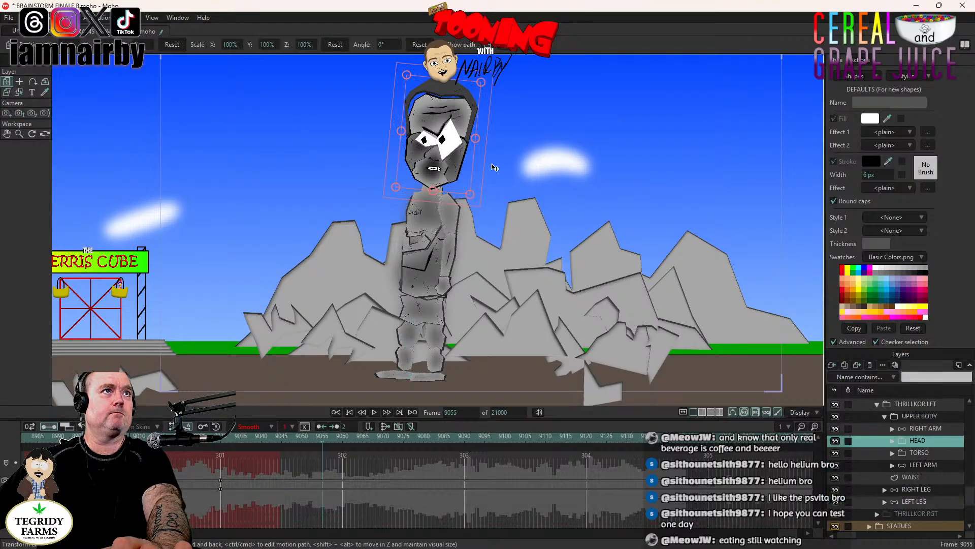
{"action": "left_click", "coordinate": [480, 152]}
{"action": "key", "text": "Right"}
{"action": "key", "text": "Right"}
{"action": "key", "text": "Right"}
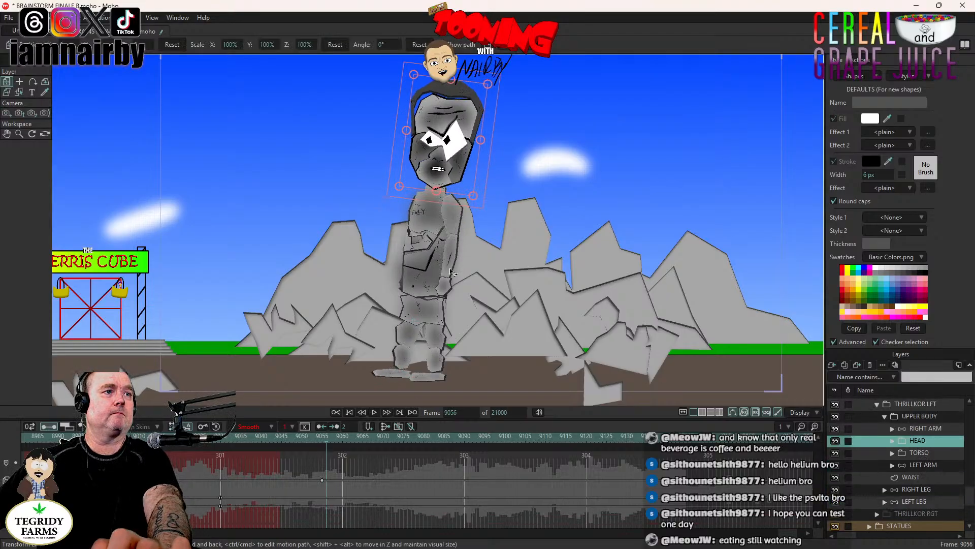
{"action": "mouse_move", "coordinate": [407, 439]}
{"action": "left_mouse_down"}
{"action": "mouse_move", "coordinate": [434, 440]}
{"action": "mouse_move", "coordinate": [421, 436]}
{"action": "left_mouse_up"}
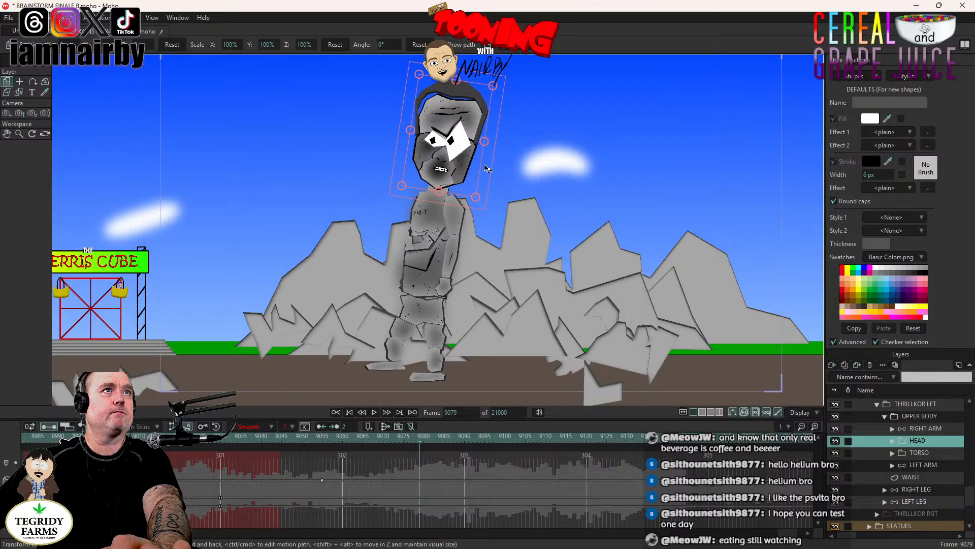
{"action": "left_click_drag", "start_coordinate": [483, 167], "coordinate": [482, 158]}
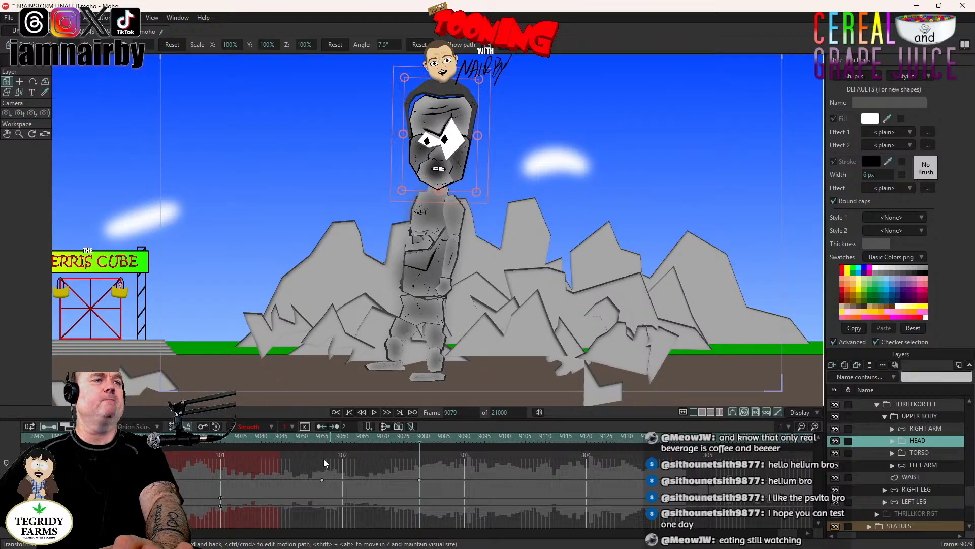
- Key the RIGHT ARM's forearm and hand bones in their standing pose at frame 9045
{"action": "left_click", "coordinate": [324, 438]}
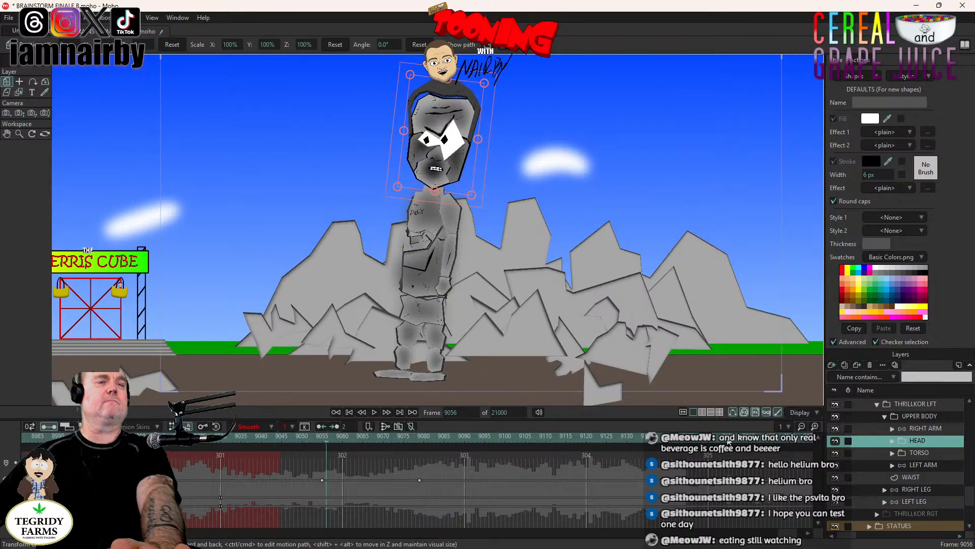
{"action": "left_click", "coordinate": [924, 464]}
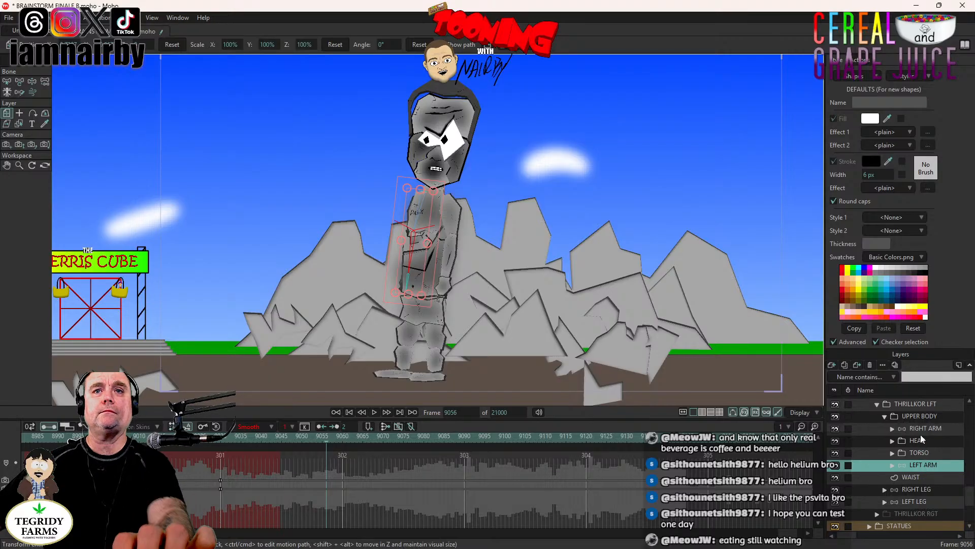
{"action": "left_click", "coordinate": [921, 502]}
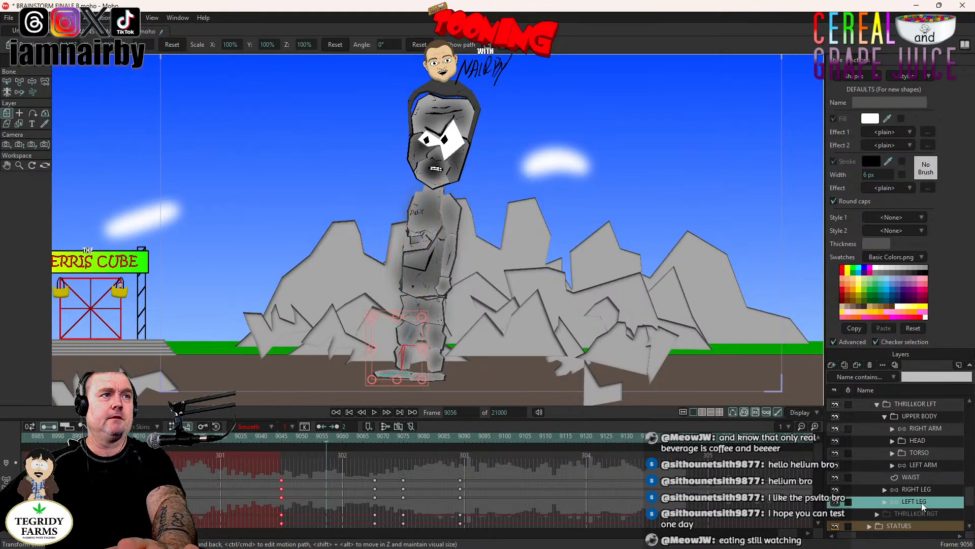
{"action": "left_click", "coordinate": [284, 441]}
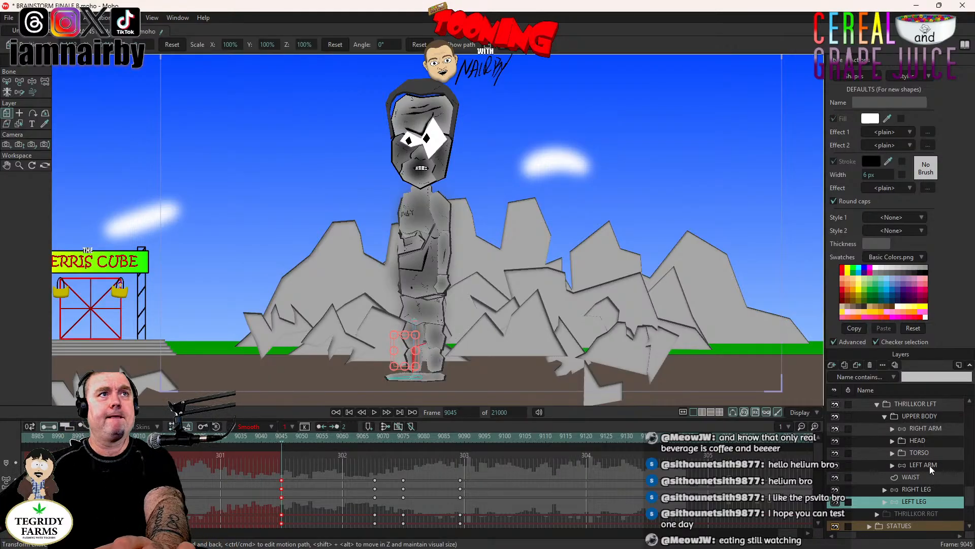
{"action": "left_click", "coordinate": [928, 430]}
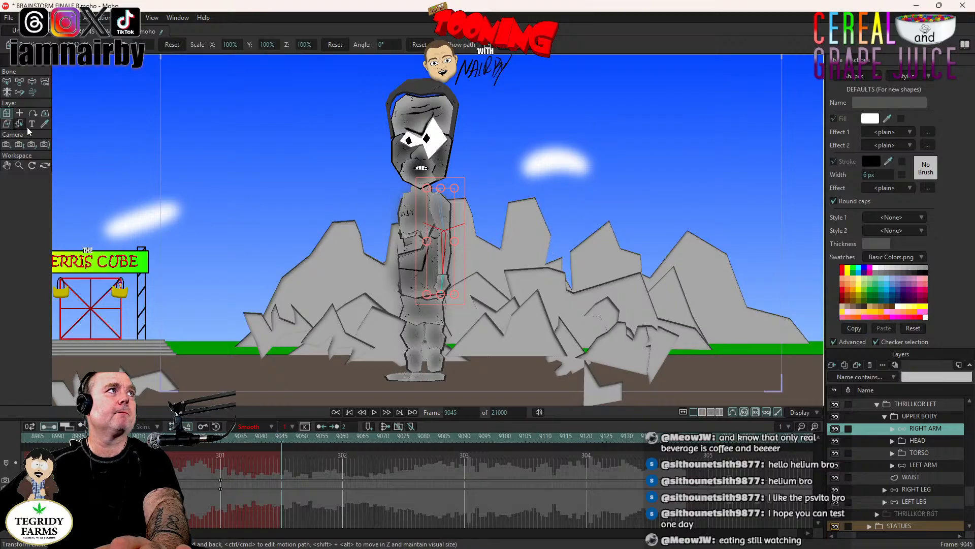
{"action": "left_click", "coordinate": [32, 81]}
{"action": "left_click", "coordinate": [443, 266]}
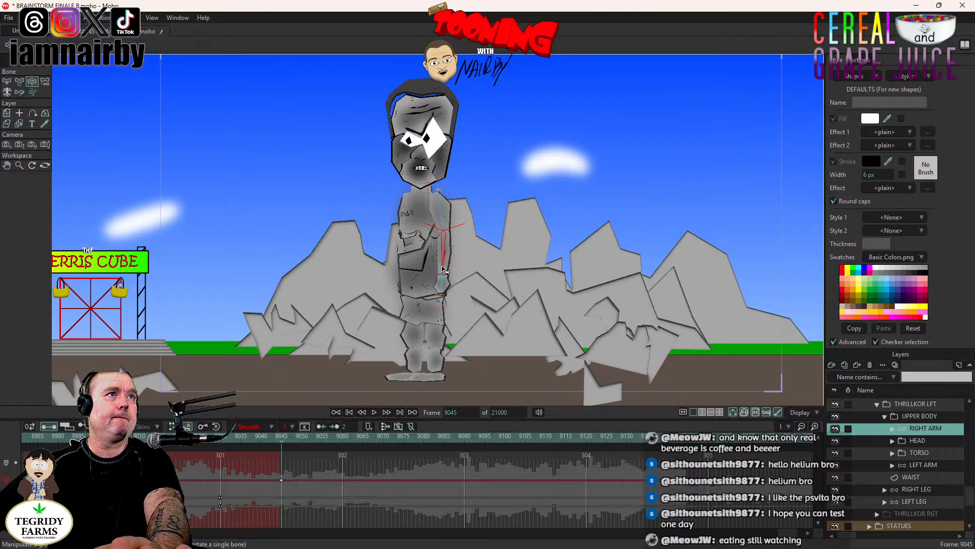
{"action": "left_click", "coordinate": [443, 287]}
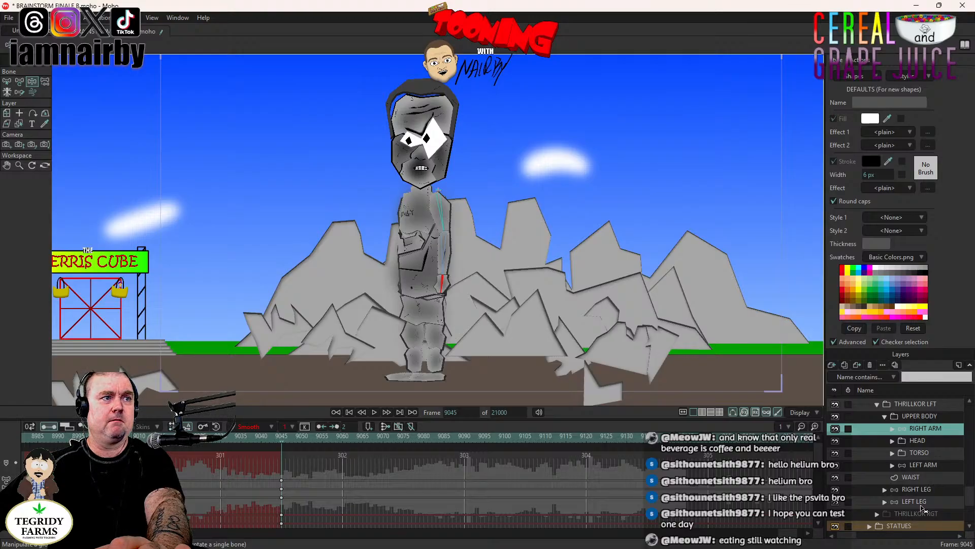
- At frame 9068, where the LEFT LEG is raised, bend the RIGHT ARM so its forearm swings forward across the torso
{"action": "left_click", "coordinate": [921, 503]}
{"action": "left_click", "coordinate": [375, 438]}
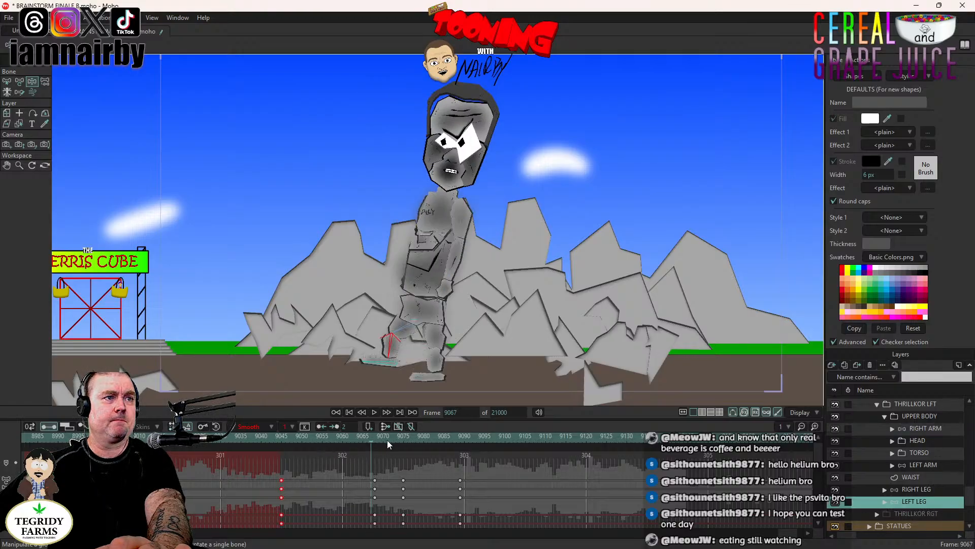
{"action": "left_click", "coordinate": [925, 429]}
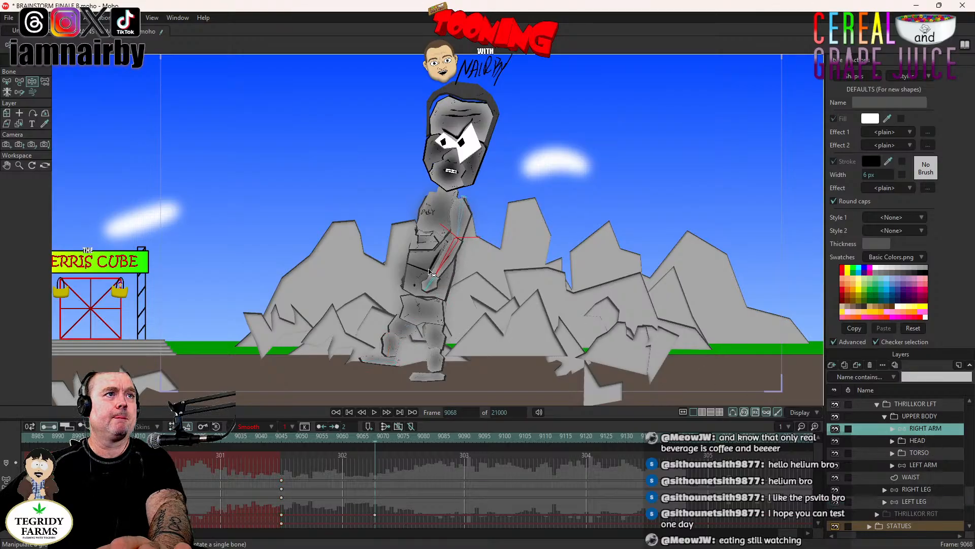
{"action": "left_click_drag", "start_coordinate": [429, 271], "coordinate": [422, 279]}
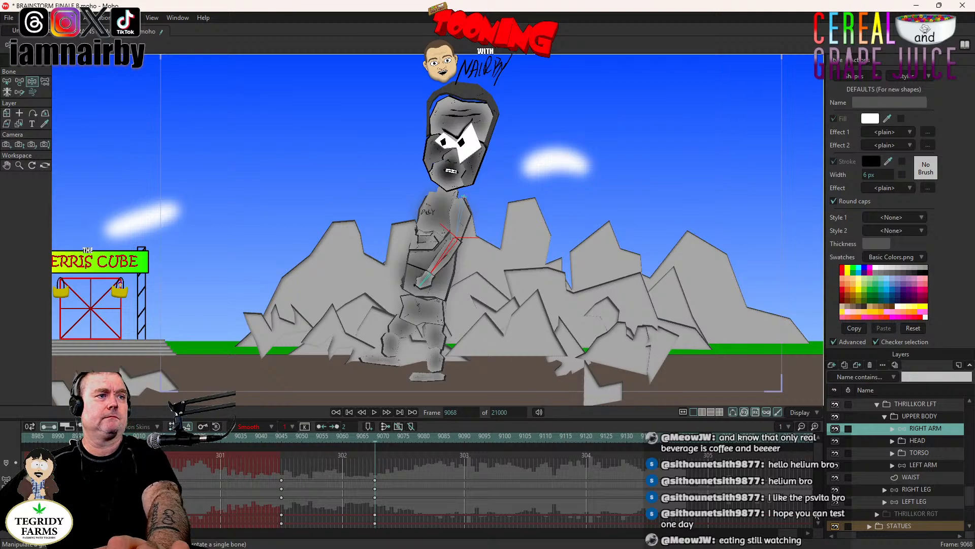
- Key the LEFT ARM's forearm and hand bones in their standing pose at frame 9045
{"action": "left_click", "coordinate": [282, 440]}
{"action": "left_click", "coordinate": [924, 465]}
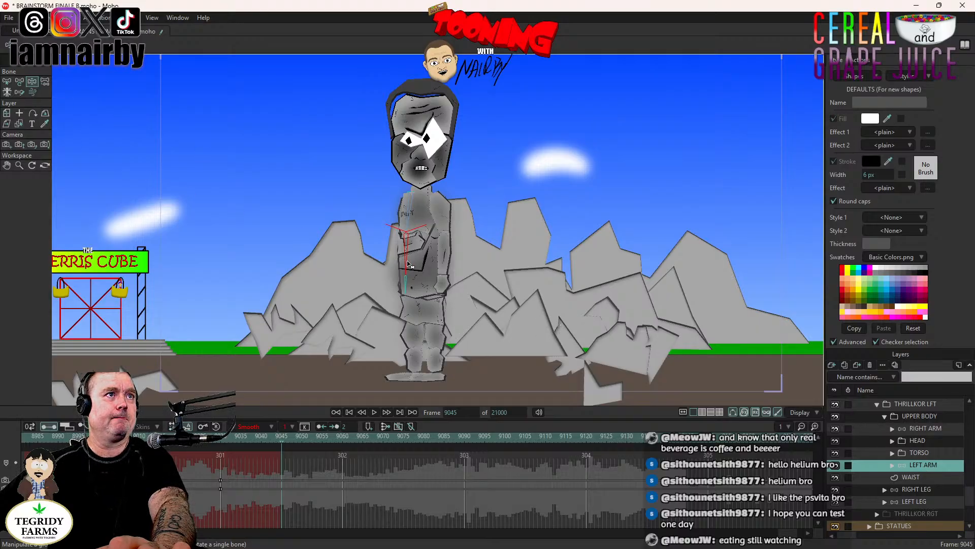
{"action": "left_click", "coordinate": [405, 264]}
{"action": "left_click", "coordinate": [405, 286]}
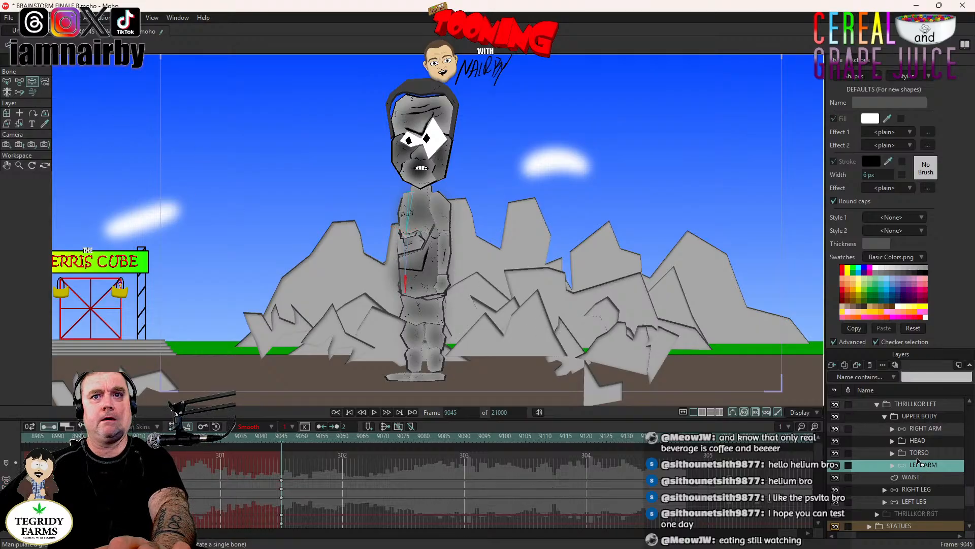
- At frame 9068, matching the RIGHT ARM's keyframes, swing the LEFT ARM backward behind the torso
{"action": "left_click", "coordinate": [926, 428]}
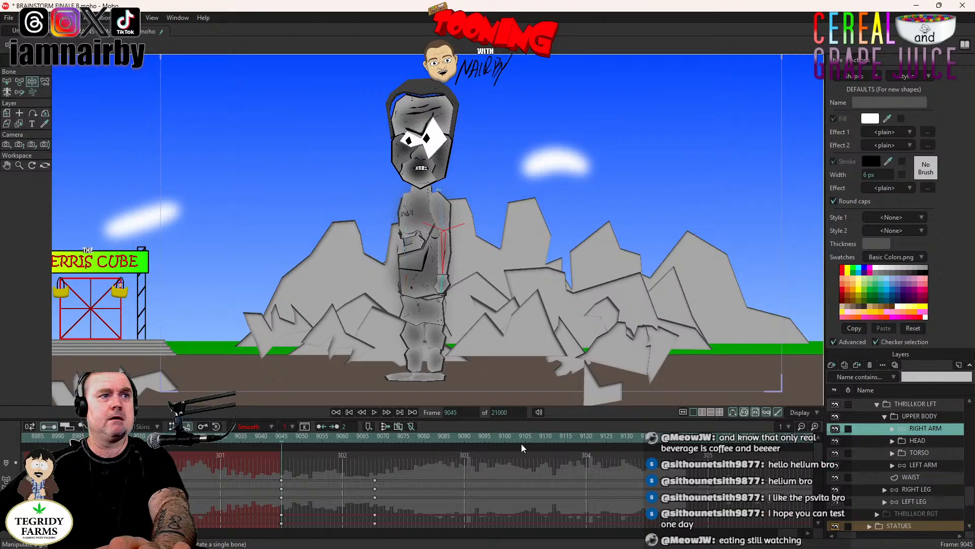
{"action": "left_click", "coordinate": [375, 436]}
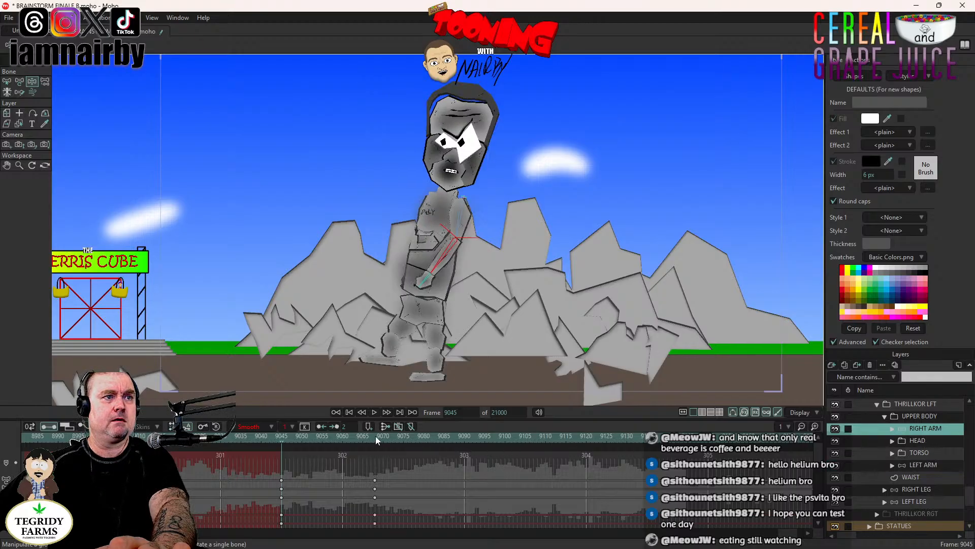
{"action": "left_click", "coordinate": [924, 465]}
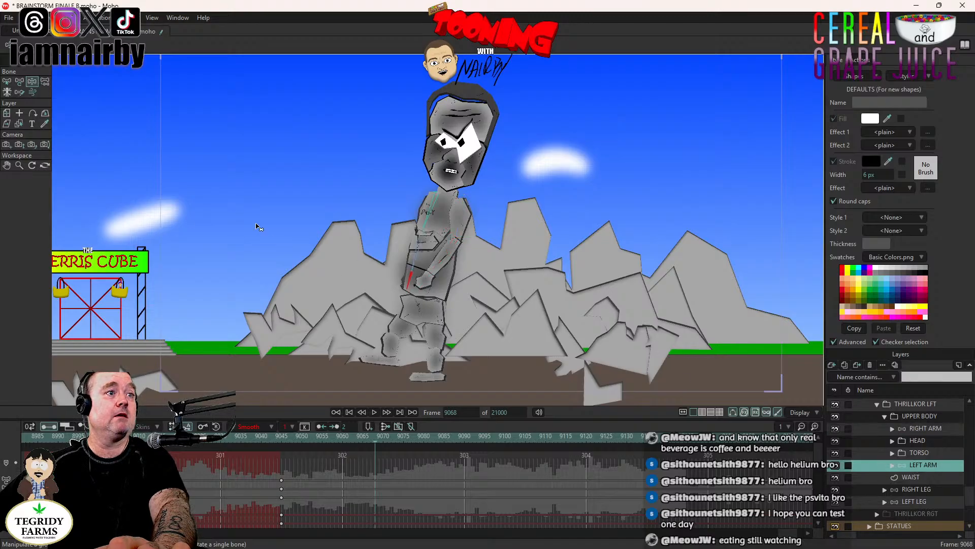
{"action": "left_click_drag", "start_coordinate": [419, 260], "coordinate": [492, 352]}
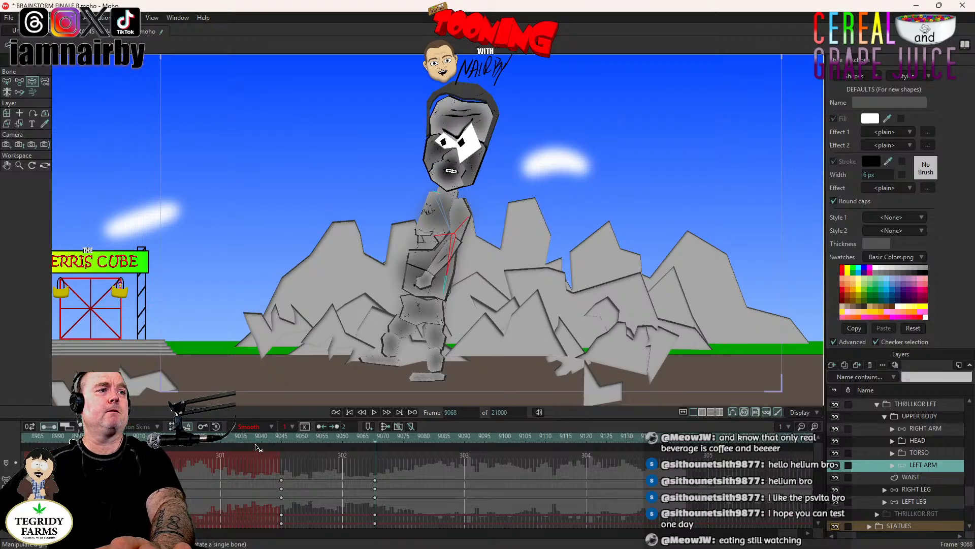
- Preview the arm swings from frame 9045 through the stomp and bring up the LEFT LEG layer's keyframes
{"action": "left_click", "coordinate": [288, 443]}
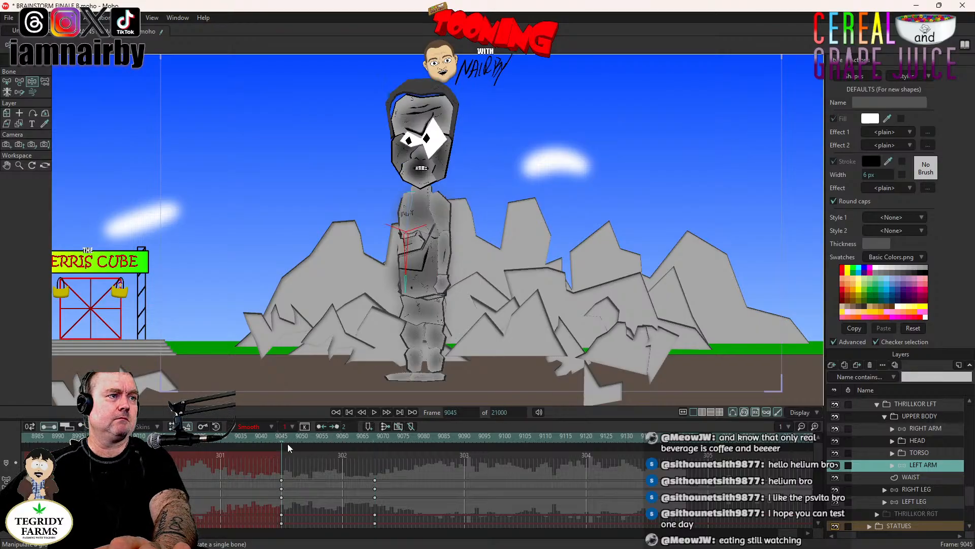
{"action": "left_click", "coordinate": [375, 413]}
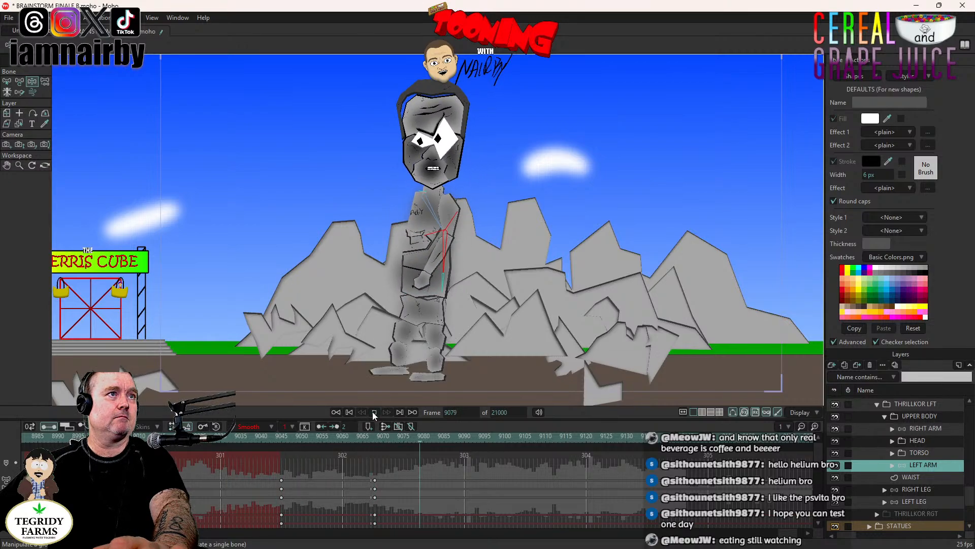
{"action": "left_click", "coordinate": [376, 413]}
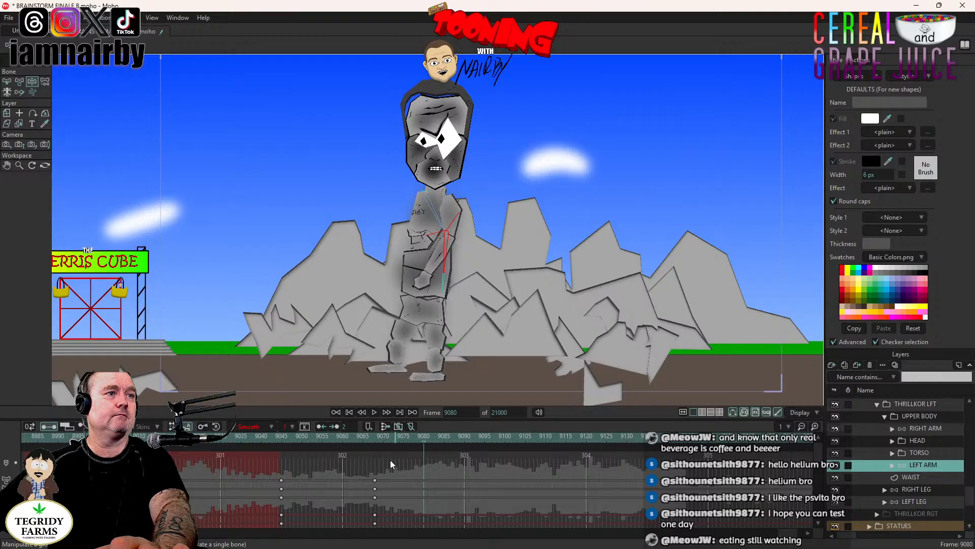
{"action": "left_click", "coordinate": [358, 438]}
{"action": "left_click", "coordinate": [374, 413]}
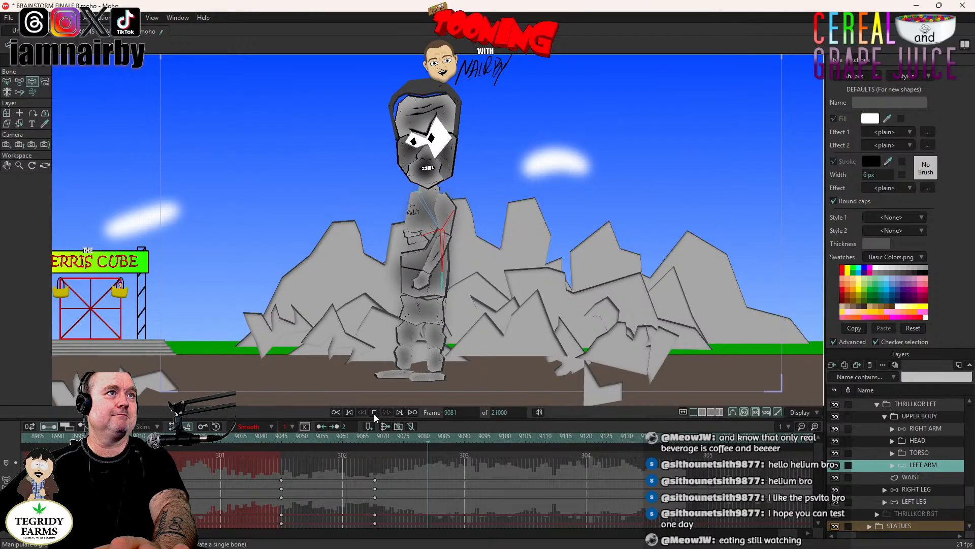
{"action": "key", "text": "space"}
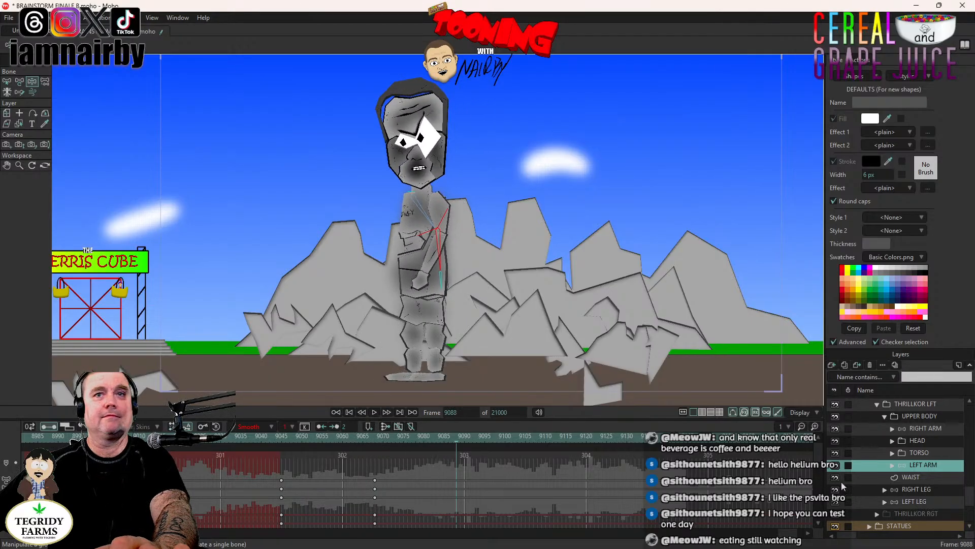
{"action": "left_click", "coordinate": [921, 502]}
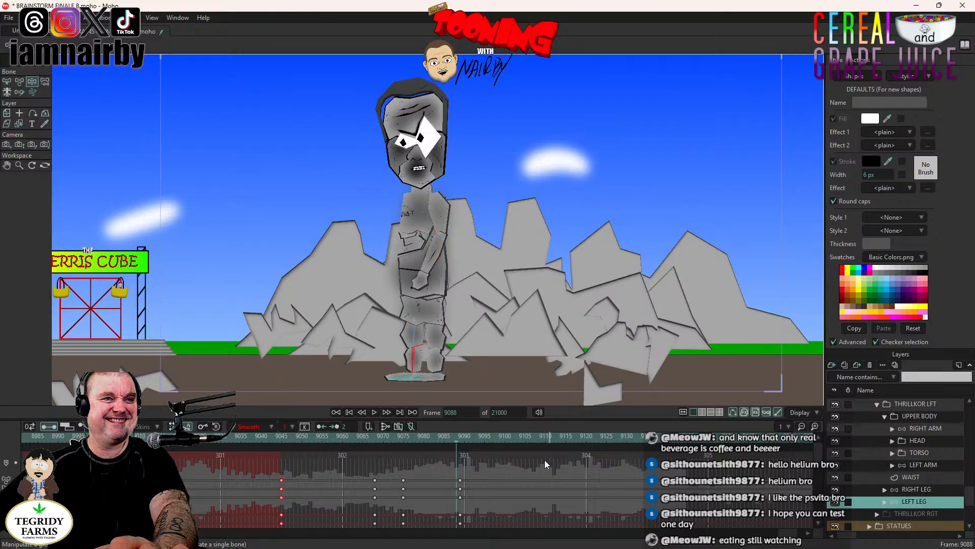
- At frame 9075, matching the LEFT LEG's keyframe, key the RIGHT ARM's bones in their forward-bent pose
{"action": "left_click", "coordinate": [459, 438]}
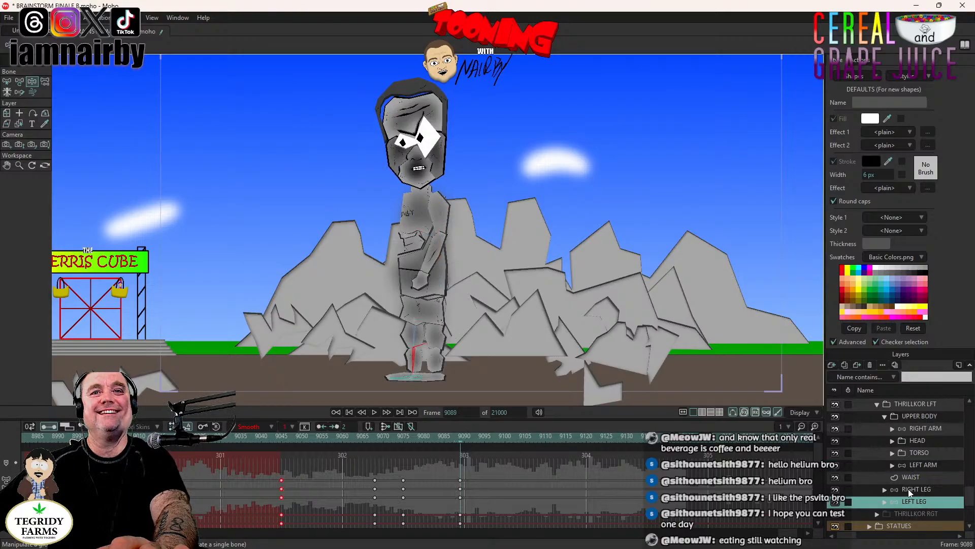
{"action": "left_click", "coordinate": [918, 430]}
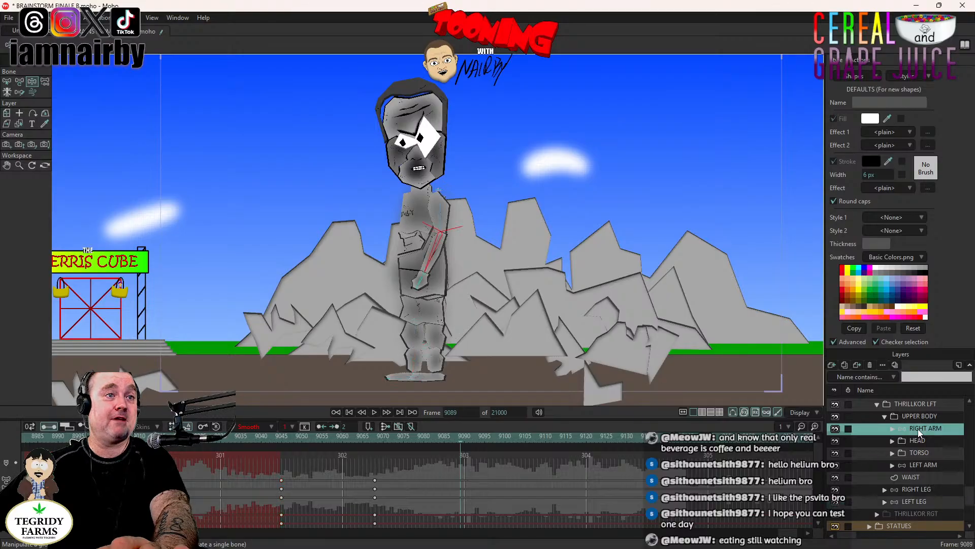
{"action": "left_click", "coordinate": [929, 501]}
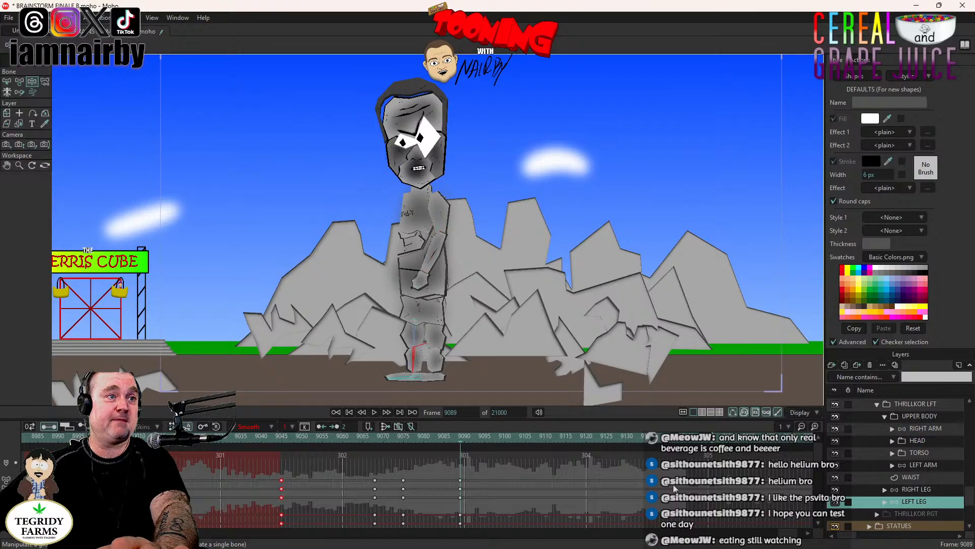
{"action": "left_click", "coordinate": [407, 437]}
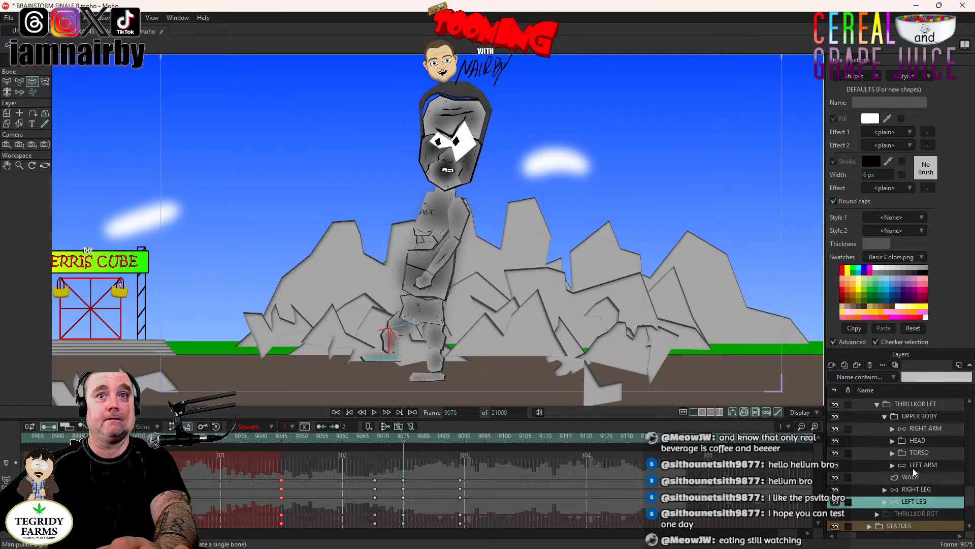
{"action": "left_click", "coordinate": [931, 463]}
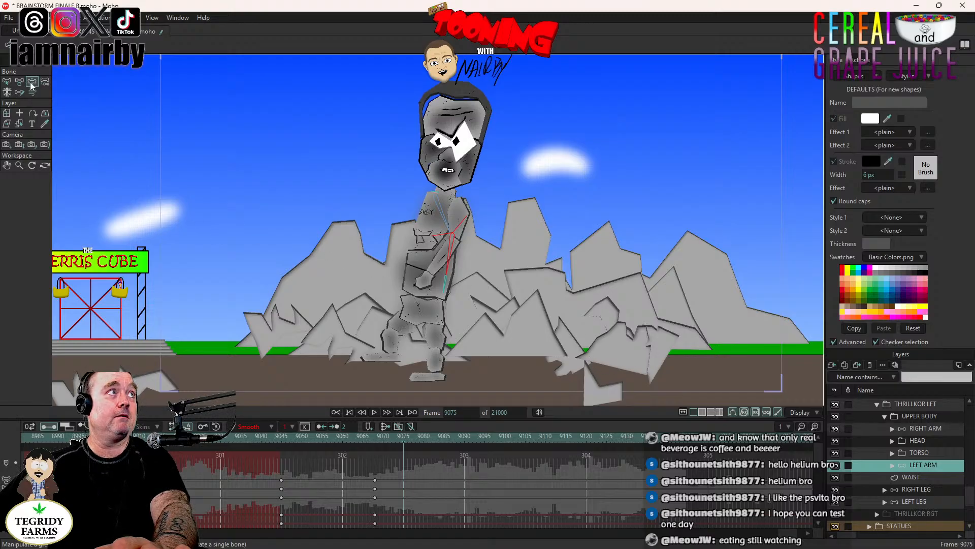
{"action": "left_click", "coordinate": [915, 430]}
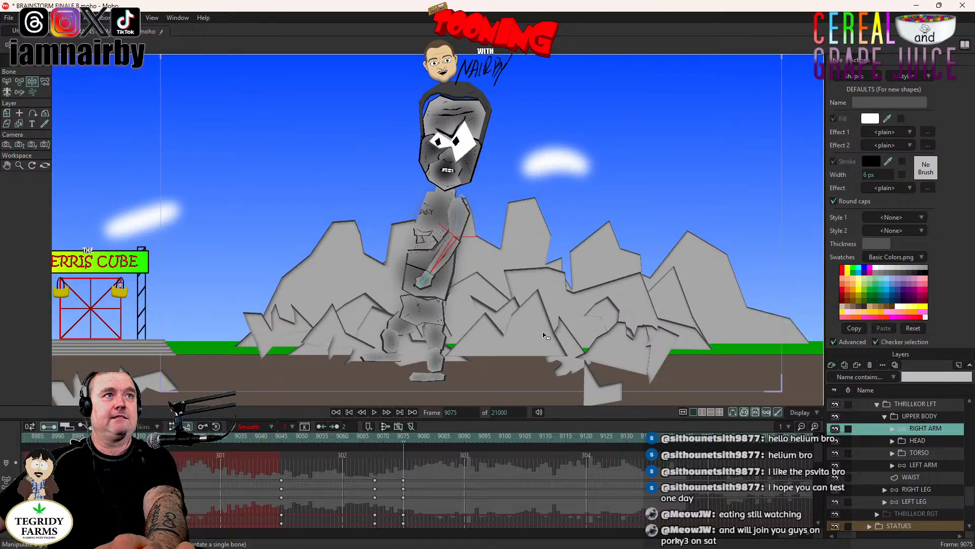
{"action": "left_click_drag", "start_coordinate": [515, 257], "coordinate": [493, 264]}
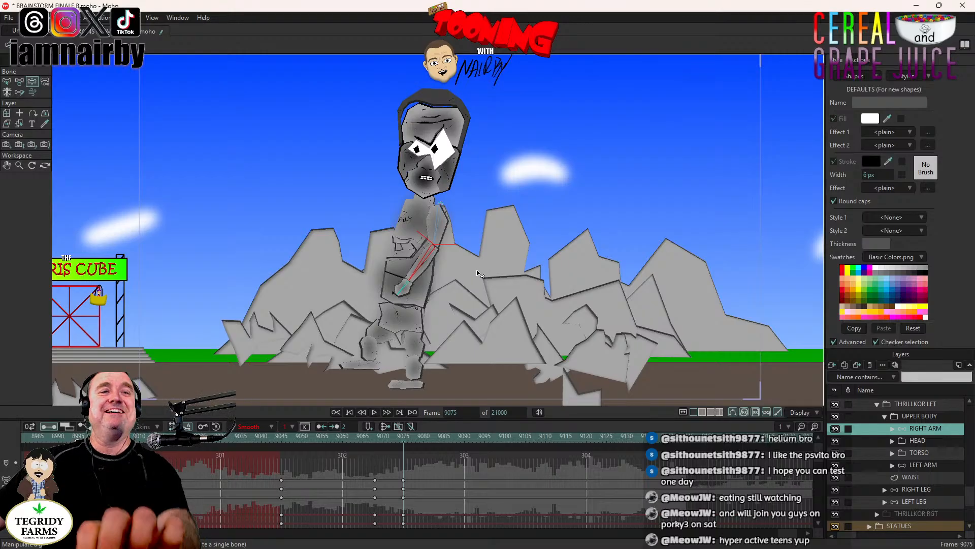
{"action": "scroll", "coordinate": [565, 271], "scroll_direction": "down", "scroll_amount": 2}
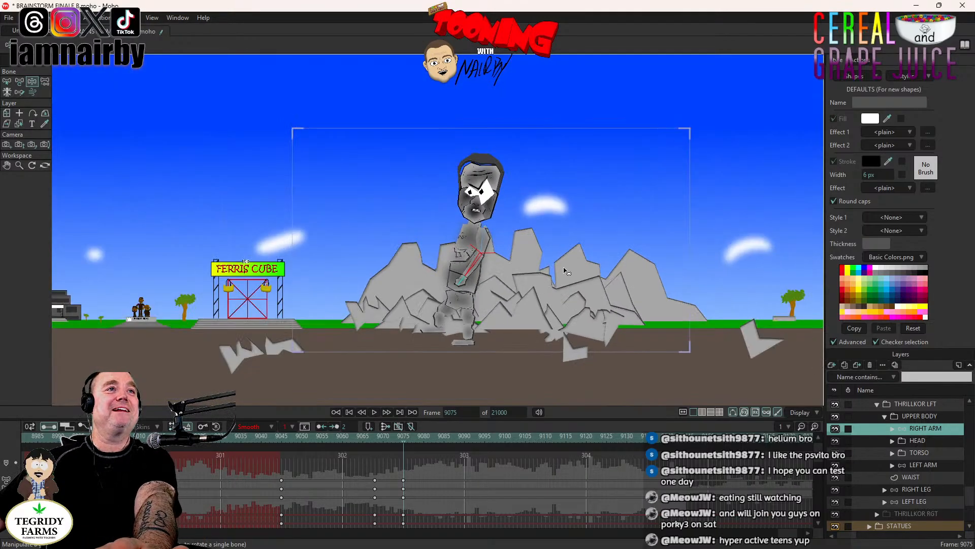
{"action": "scroll", "coordinate": [564, 271], "scroll_direction": "up", "scroll_amount": 2}
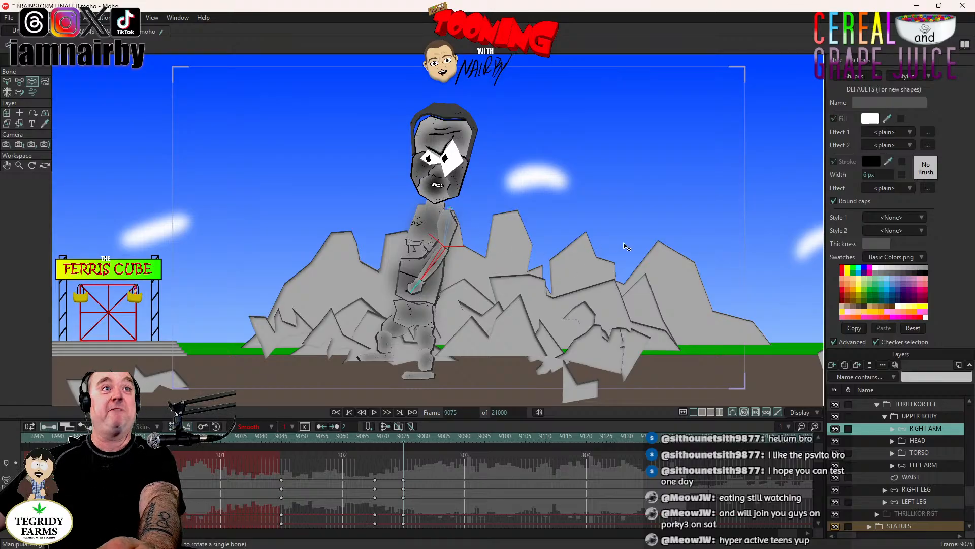
{"action": "scroll", "coordinate": [511, 261], "scroll_direction": "up", "scroll_amount": 2}
{"action": "scroll", "coordinate": [510, 261], "scroll_direction": "down", "scroll_amount": 1}
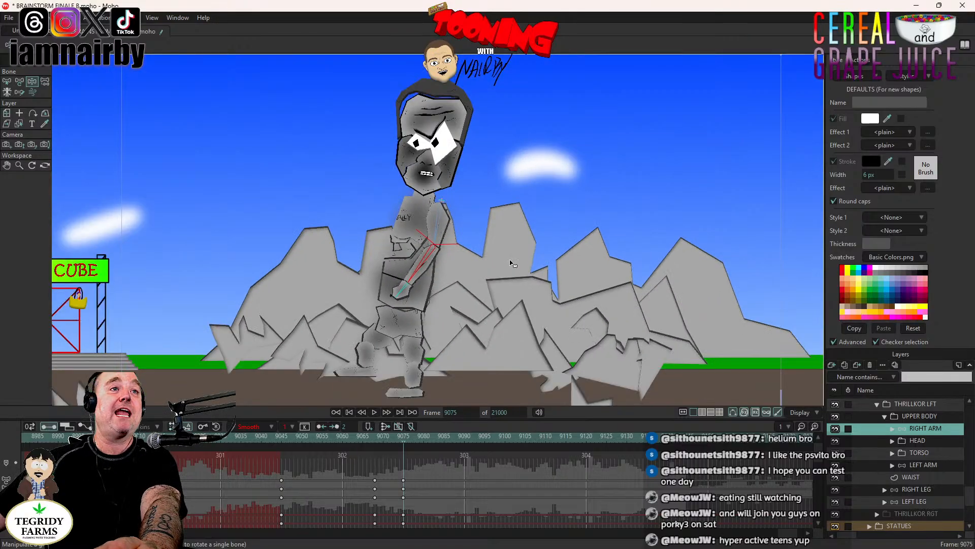
{"action": "scroll", "coordinate": [511, 264], "scroll_direction": "down", "scroll_amount": 3}
{"action": "scroll", "coordinate": [516, 265], "scroll_direction": "up", "scroll_amount": 2}
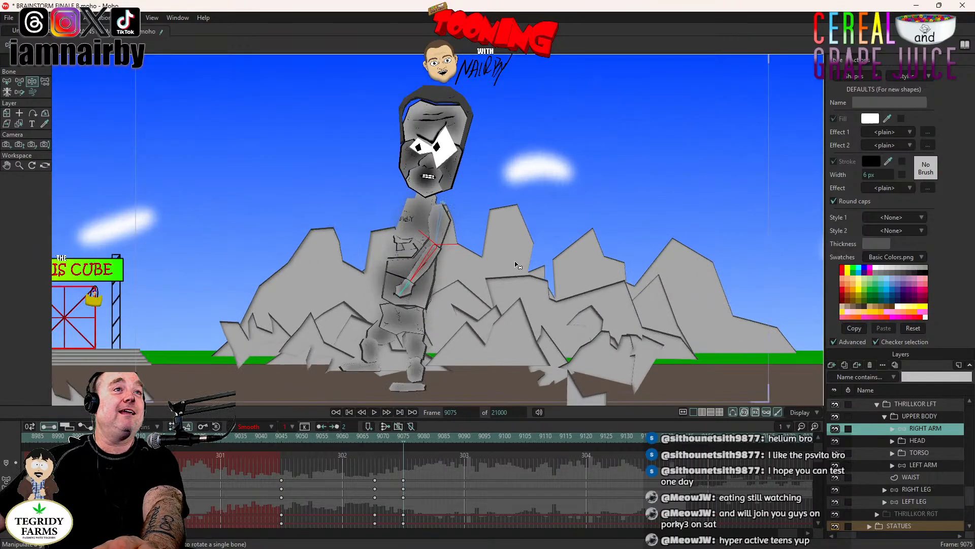
{"action": "scroll", "coordinate": [517, 264], "scroll_direction": "down", "scroll_amount": 1}
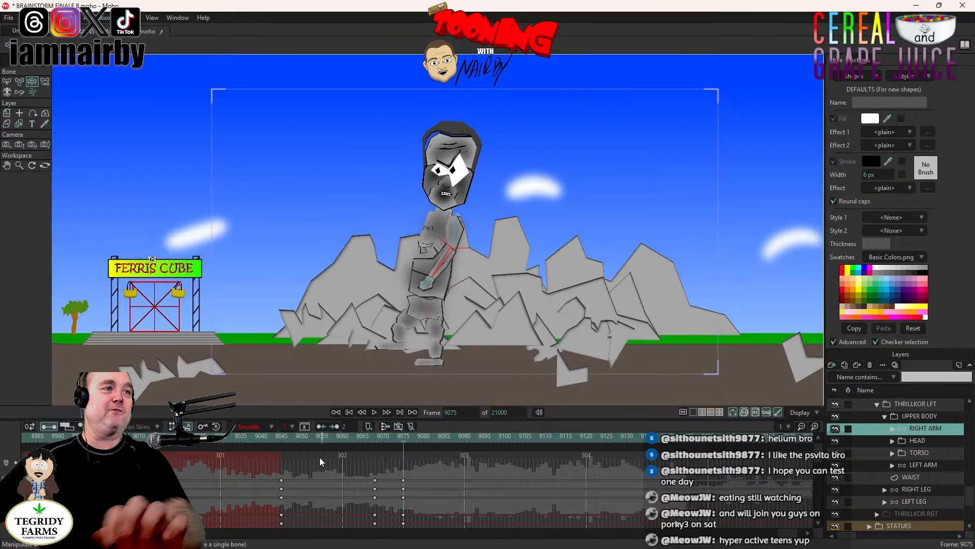
- Play back the stomp from frame 9075 and go through frames 9068 to 9080 to examine the arm and leg timing
{"action": "left_click", "coordinate": [310, 438]}
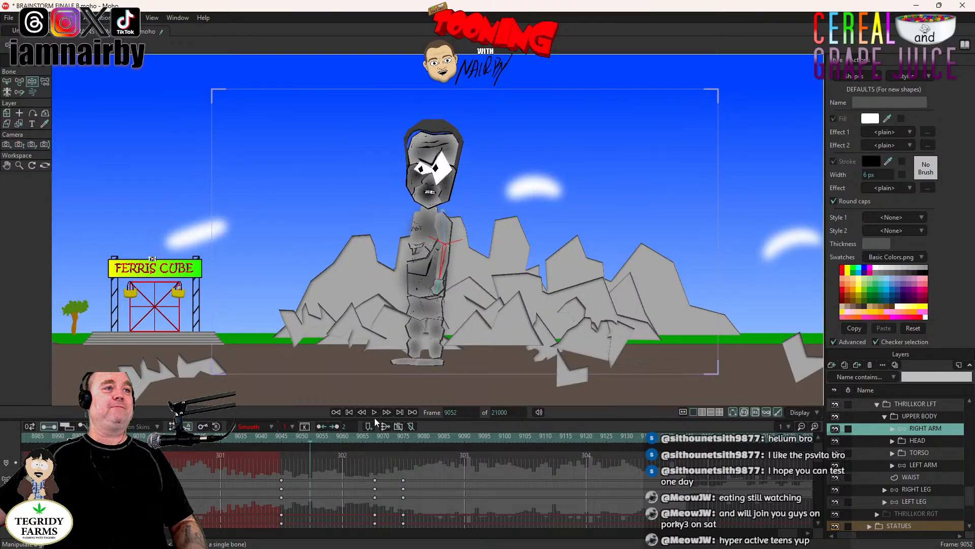
{"action": "left_click", "coordinate": [402, 437]}
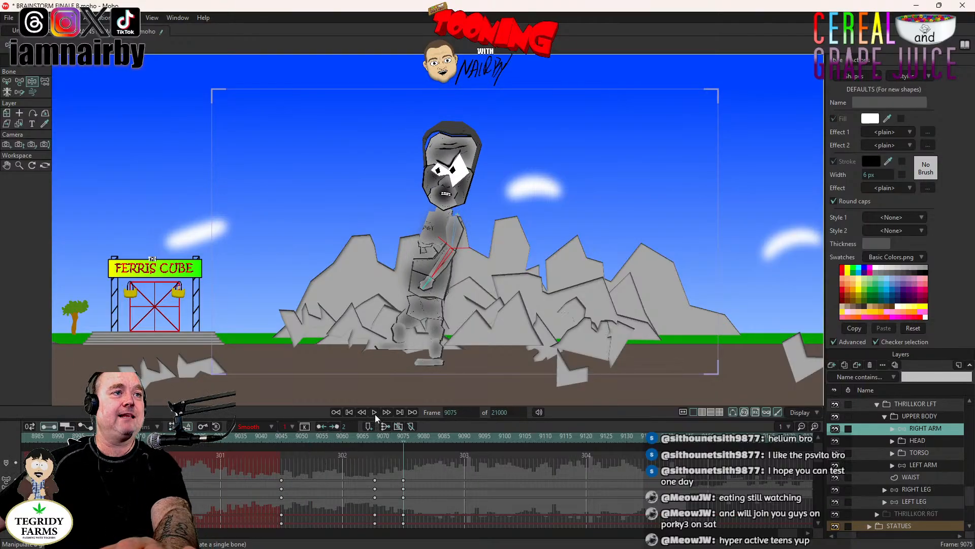
{"action": "left_click", "coordinate": [374, 413]}
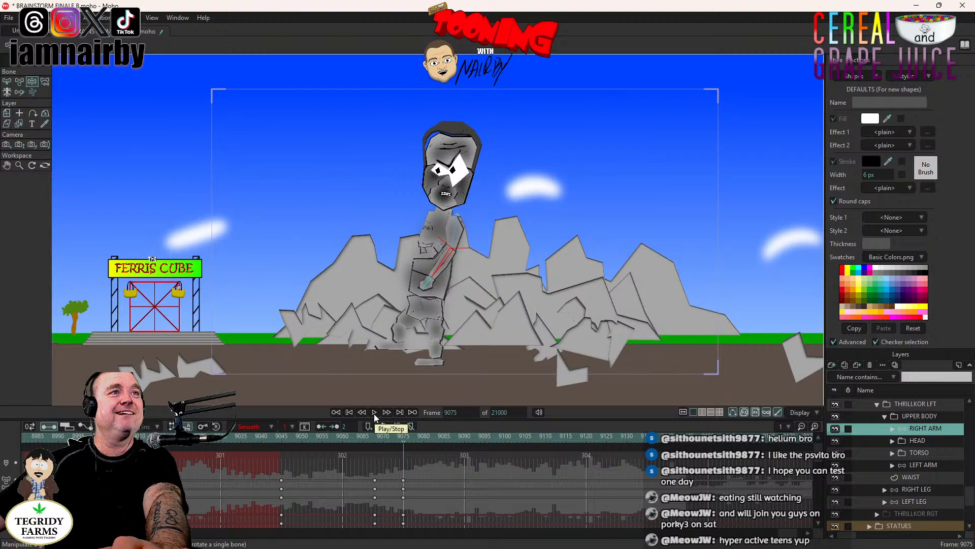
{"action": "left_click", "coordinate": [401, 438]}
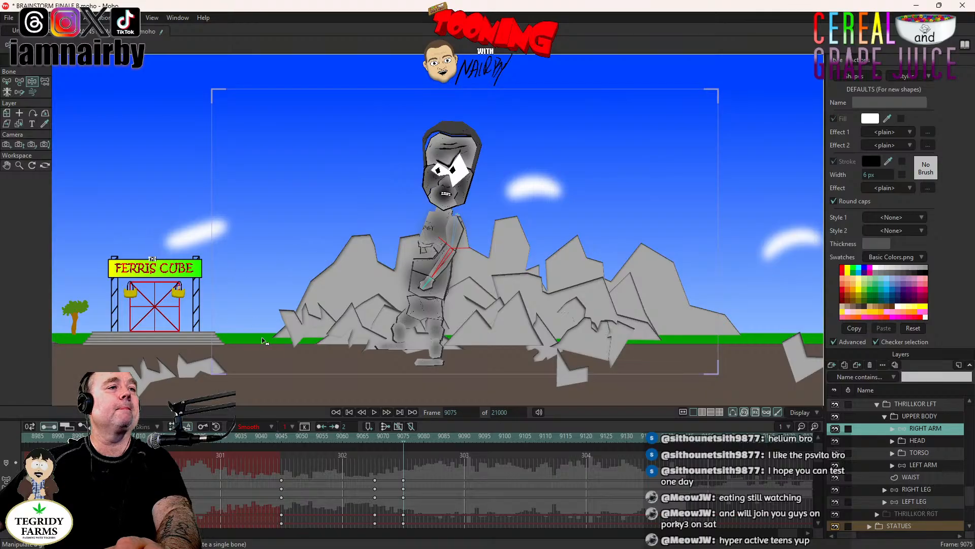
{"action": "key", "text": "Left"}
{"action": "key", "text": "Left"}
{"action": "key", "text": "Left"}
{"action": "key", "text": "Left"}
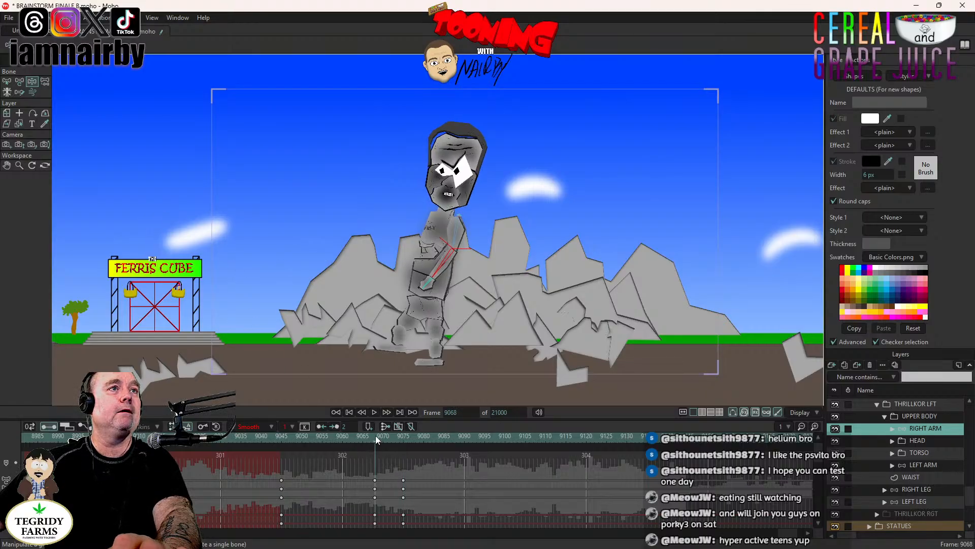
{"action": "key", "text": "Right"}
{"action": "key", "text": "Right"}
{"action": "key", "text": "Right"}
{"action": "key", "text": "Right"}
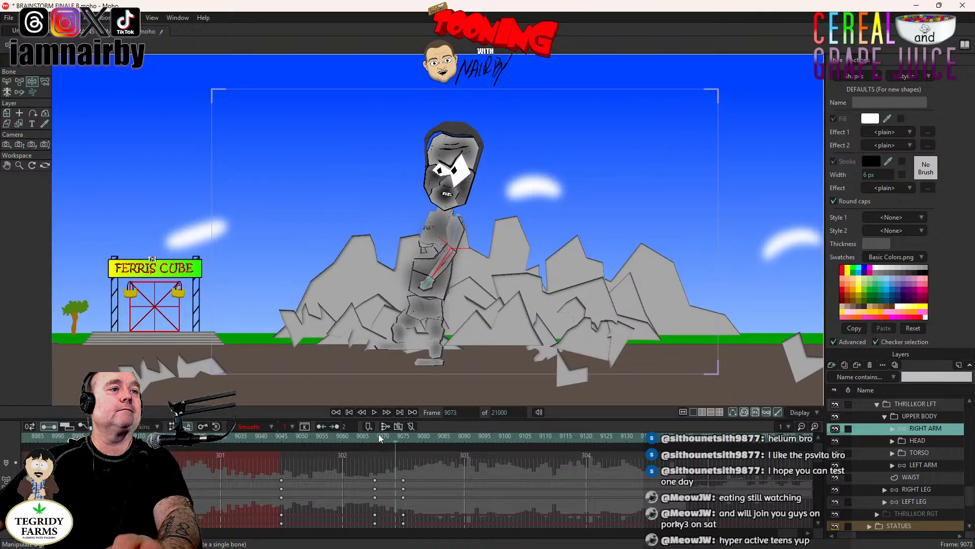
{"action": "key", "text": "Right"}
{"action": "key", "text": "Right"}
{"action": "key", "text": "Right"}
{"action": "key", "text": "Right"}
{"action": "key", "text": "Right"}
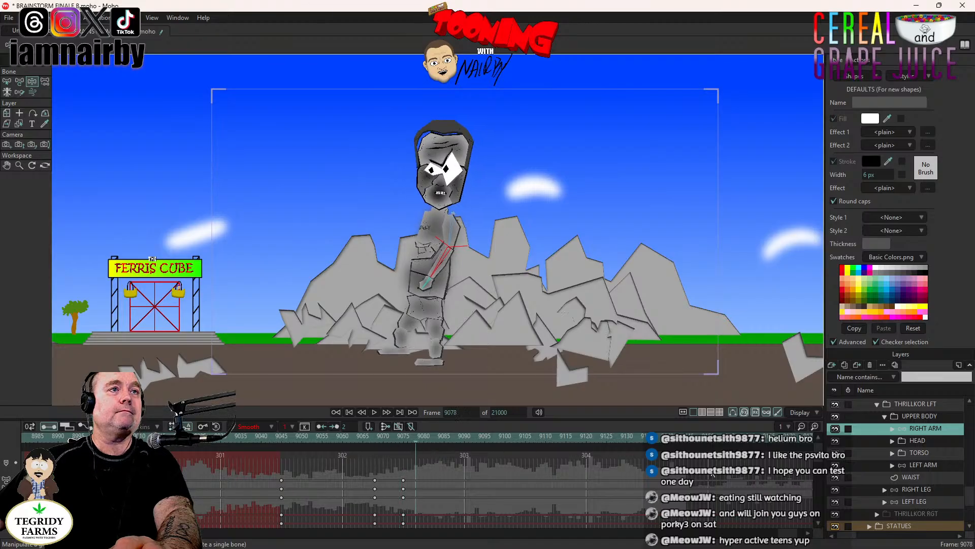
- At frame 9089, where the LEFT LEG is planted, swing the RIGHT ARM back so it hangs straight behind the torso
{"action": "left_click", "coordinate": [924, 502]}
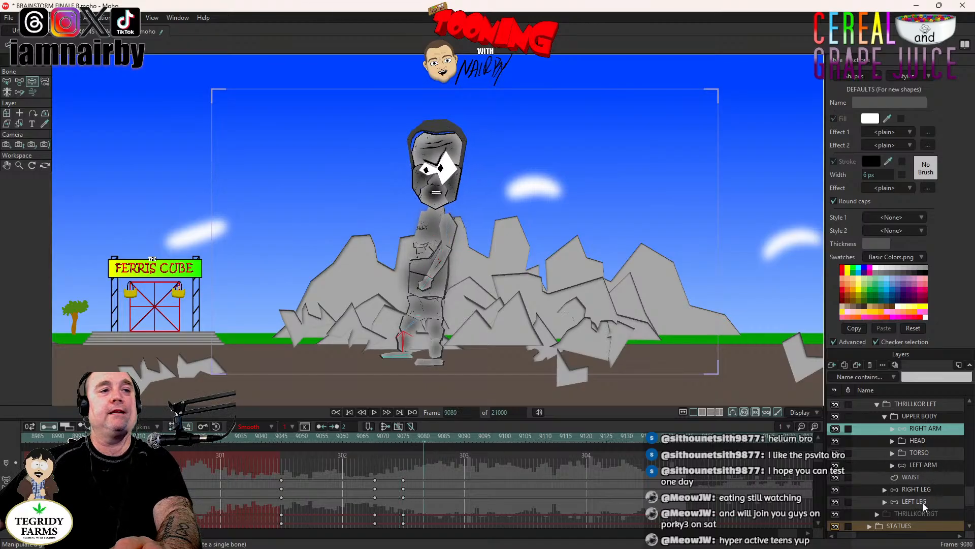
{"action": "left_click", "coordinate": [461, 438]}
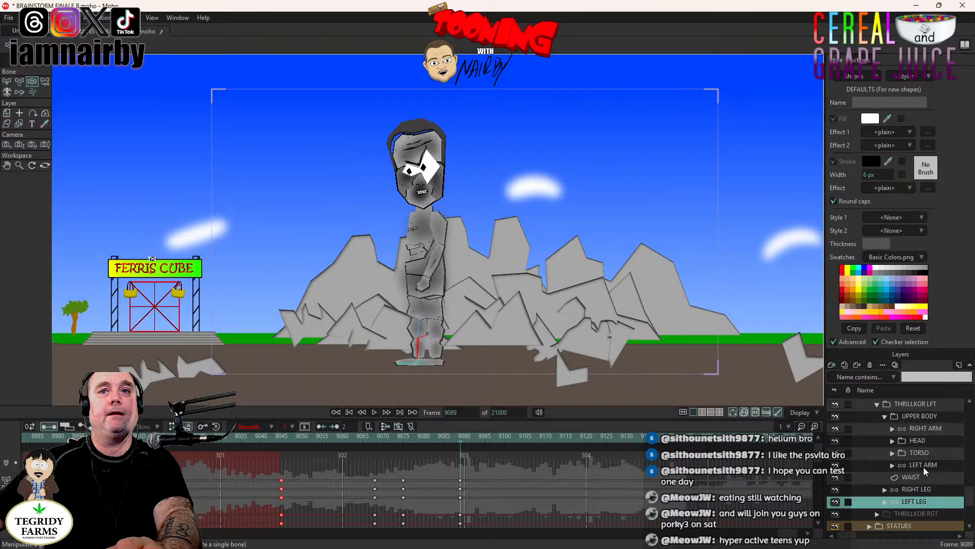
{"action": "left_click", "coordinate": [924, 428]}
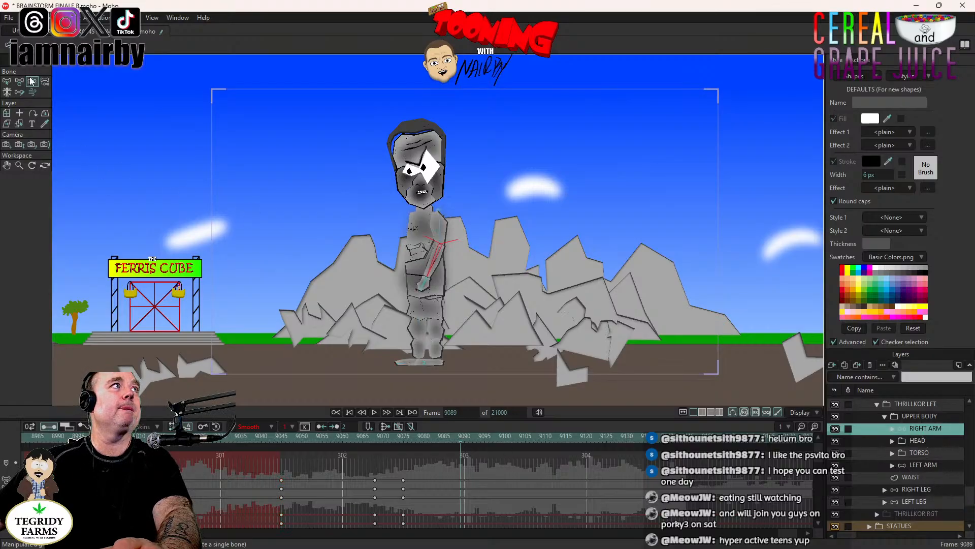
{"action": "mouse_move", "coordinate": [435, 281]}
{"action": "left_mouse_down"}
{"action": "mouse_move", "coordinate": [459, 283]}
{"action": "mouse_move", "coordinate": [449, 269]}
{"action": "left_mouse_up"}
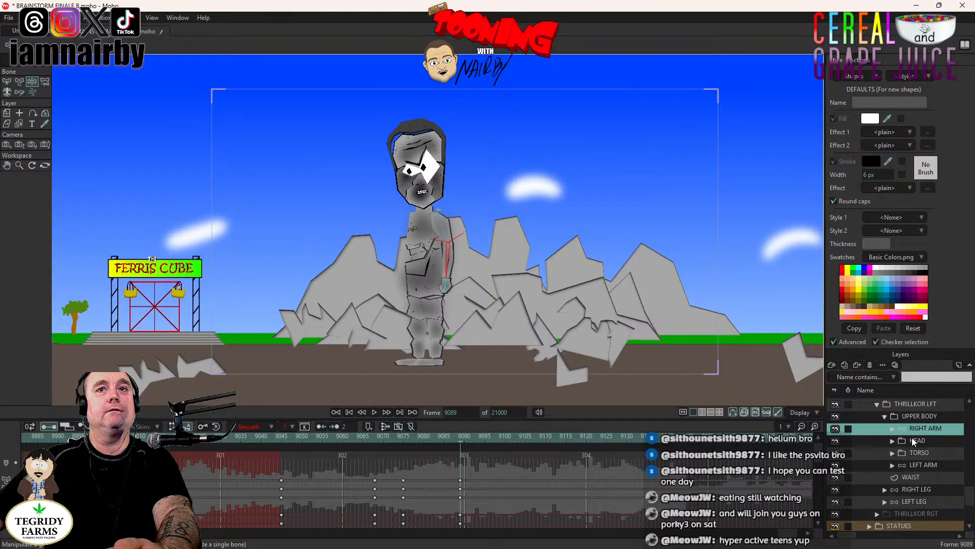
- Compare the keyframes of the RIGHT ARM and LEFT ARM, return to frame 9075 on the LEFT ARM layer, and save the project
{"action": "left_click", "coordinate": [930, 465]}
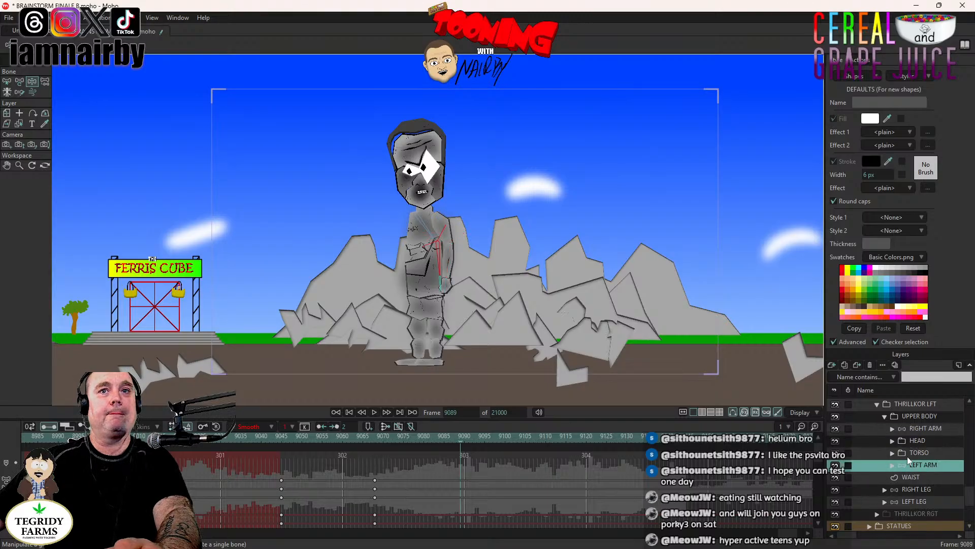
{"action": "left_click", "coordinate": [924, 428]}
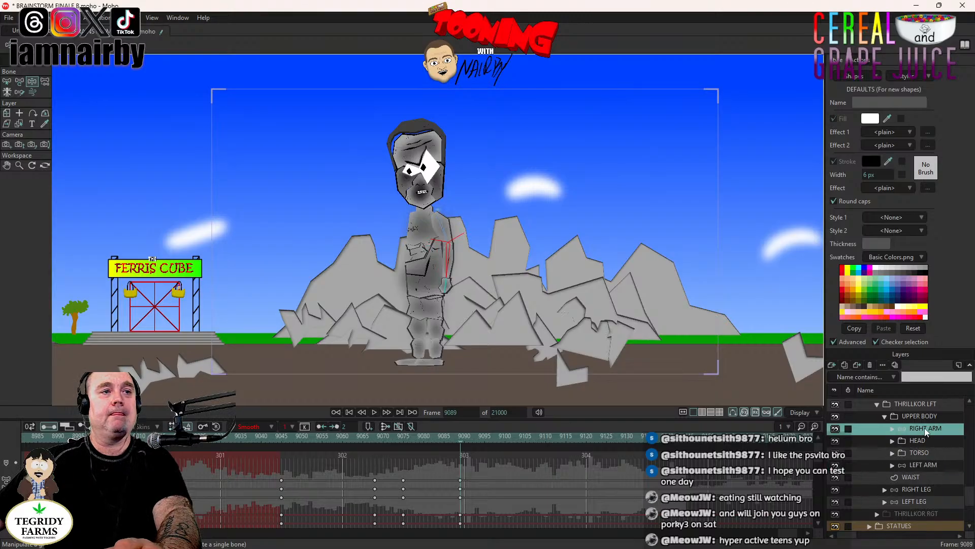
{"action": "left_click", "coordinate": [404, 440]}
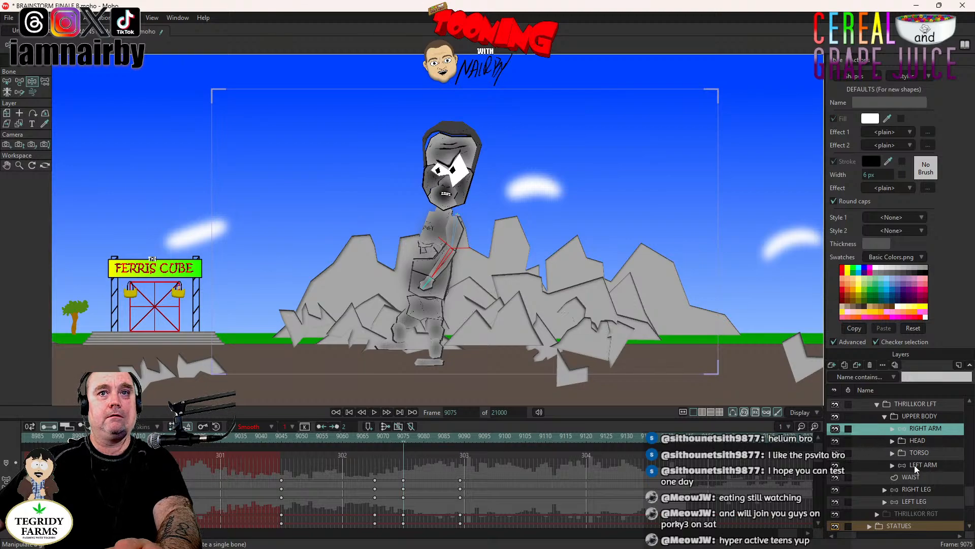
{"action": "left_click", "coordinate": [901, 466]}
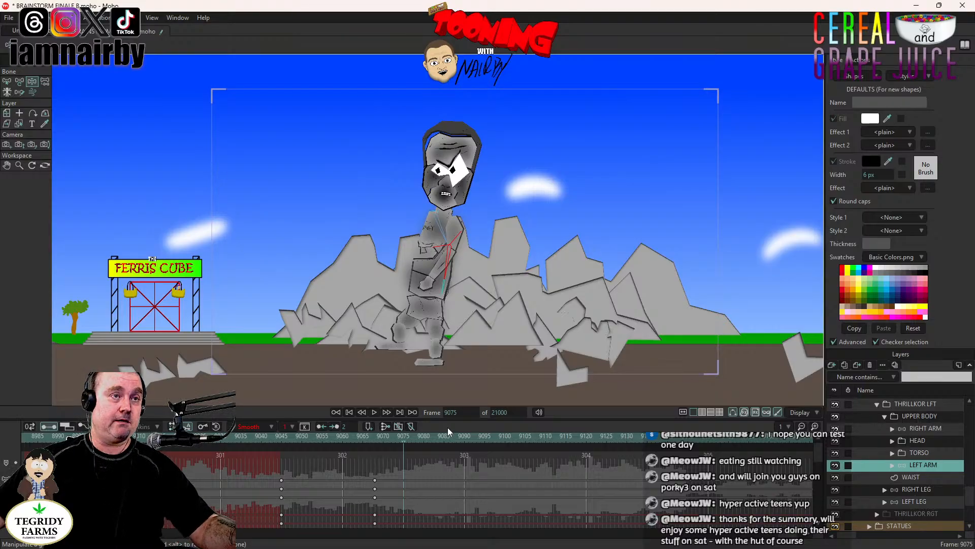
{"action": "key", "text": "ctrl+s"}
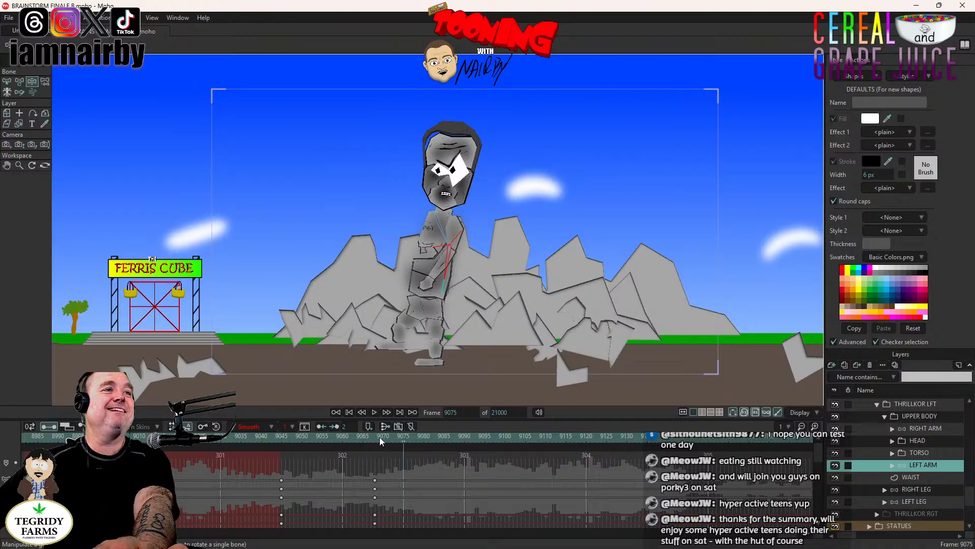
- Preview the stomp from frame 9068, checking the arm poses at frames 9068 and 9090
{"action": "left_click_drag", "start_coordinate": [379, 437], "coordinate": [377, 437]}
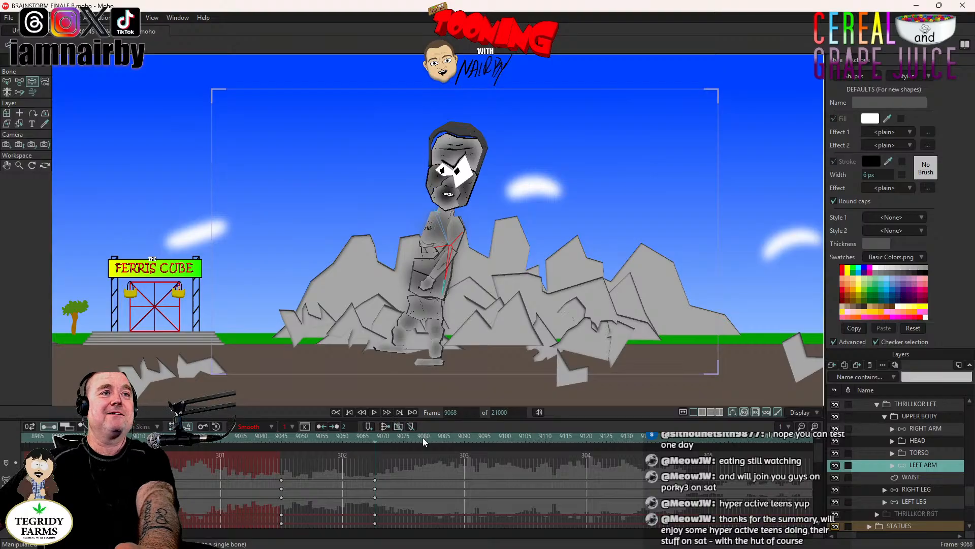
{"action": "left_click", "coordinate": [463, 437]}
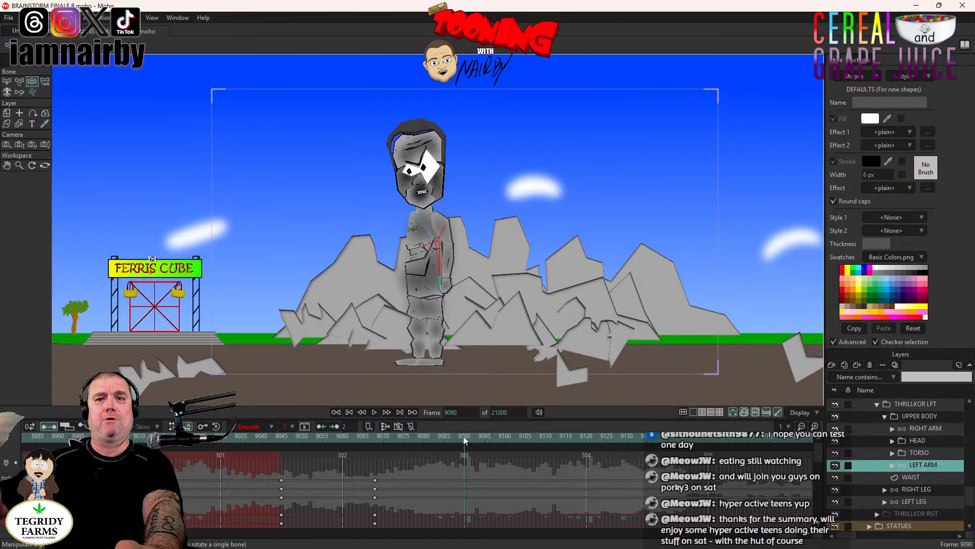
{"action": "left_click", "coordinate": [376, 436]}
{"action": "left_click", "coordinate": [374, 413]}
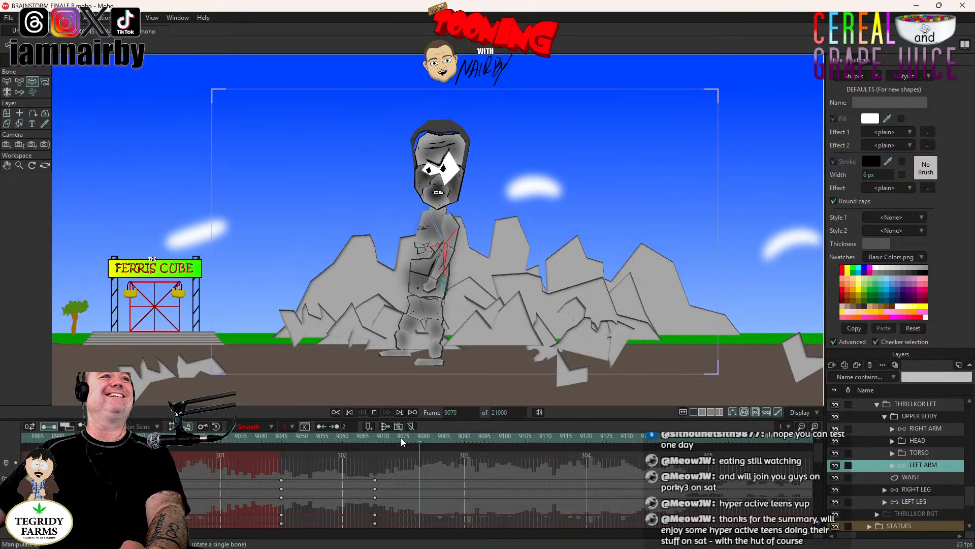
{"action": "left_click", "coordinate": [374, 440]}
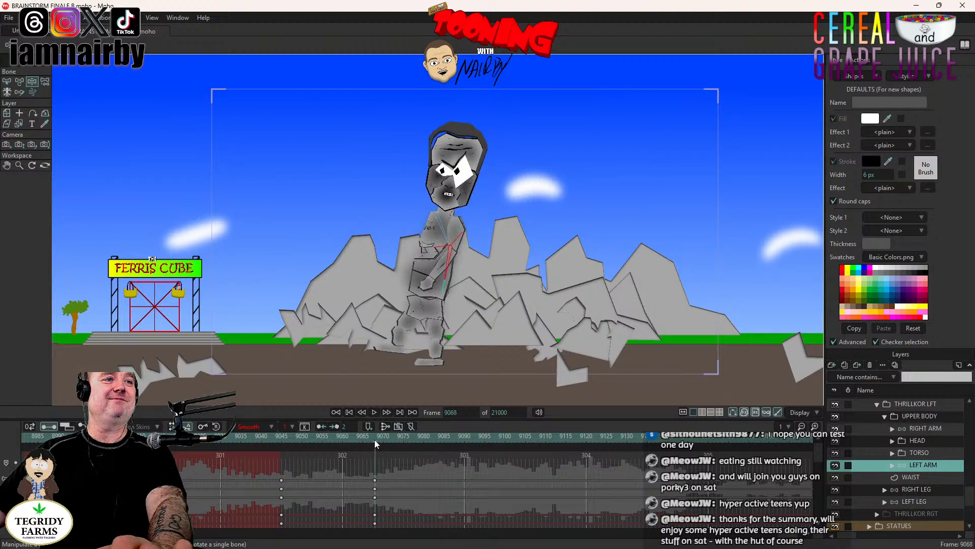
- Key the LEFT ARM's bones in their backward-swung pose at frame 9075, matching the RIGHT ARM's keyframe
{"action": "left_click", "coordinate": [926, 428]}
{"action": "left_click", "coordinate": [405, 438]}
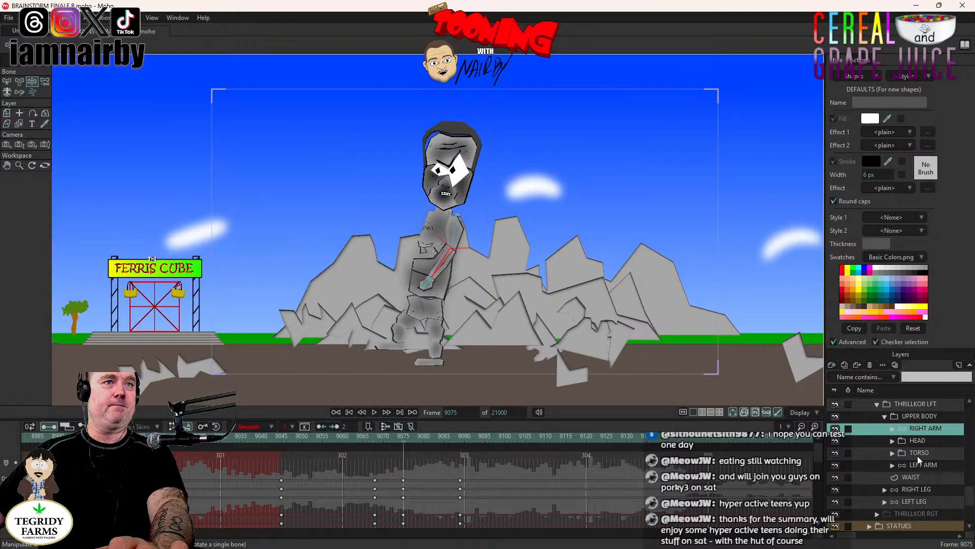
{"action": "left_click", "coordinate": [926, 465]}
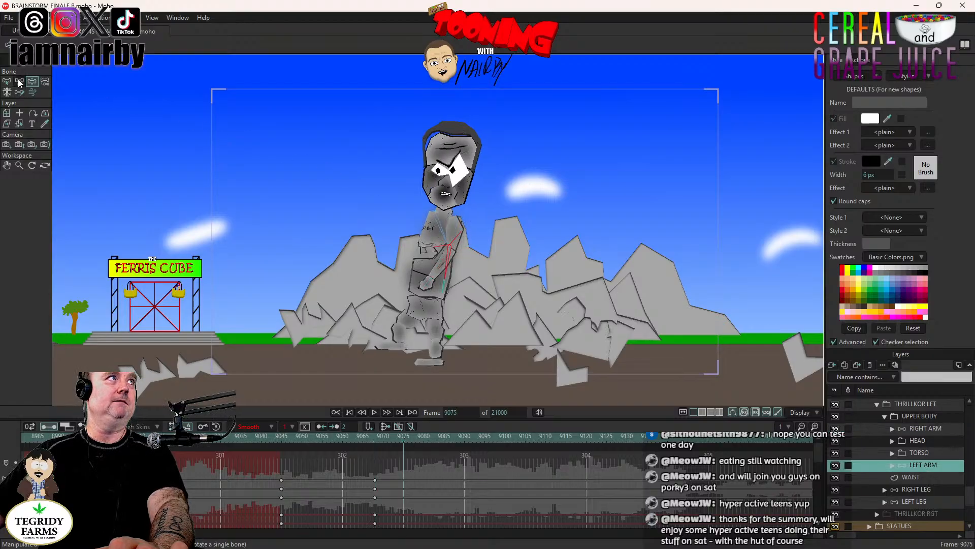
{"action": "left_click", "coordinate": [447, 269]}
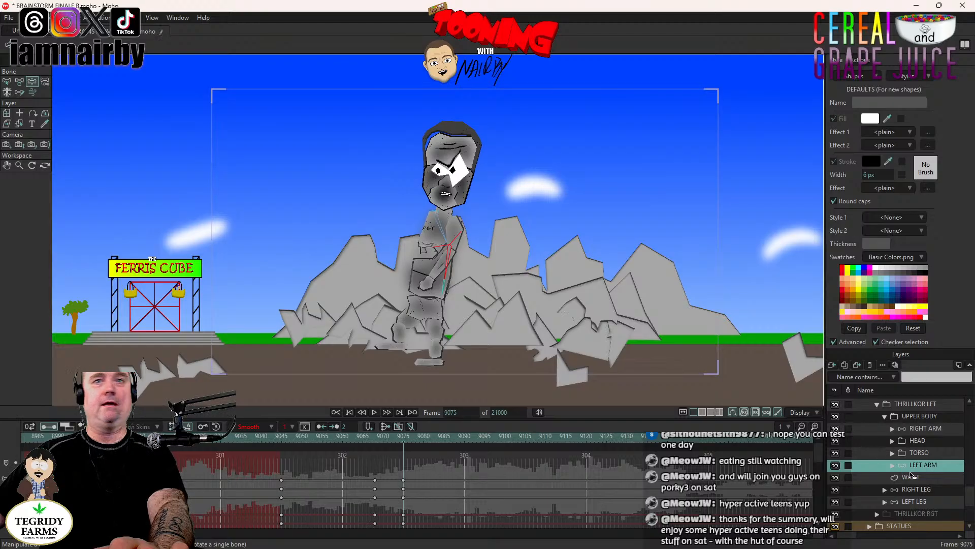
- At frame 9089, matching the RIGHT ARM's keyframe, swing the LEFT ARM forward across the torso
{"action": "left_click", "coordinate": [925, 429]}
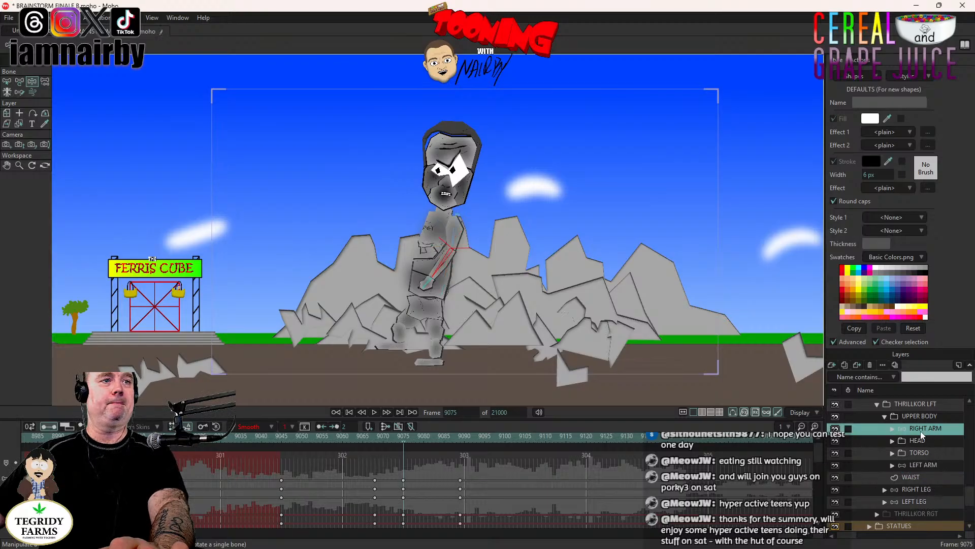
{"action": "left_click", "coordinate": [460, 436]}
{"action": "left_click", "coordinate": [932, 464]}
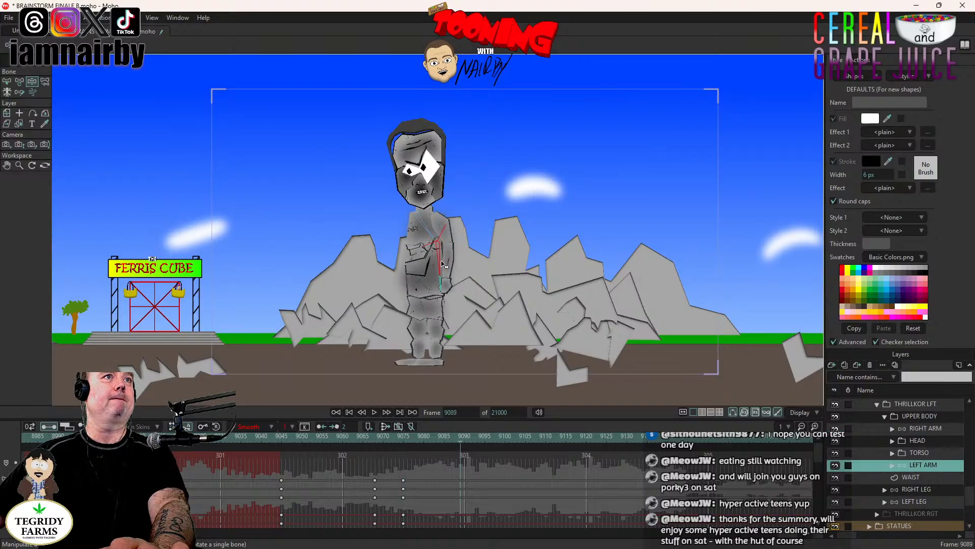
{"action": "left_click_drag", "start_coordinate": [440, 262], "coordinate": [418, 270]}
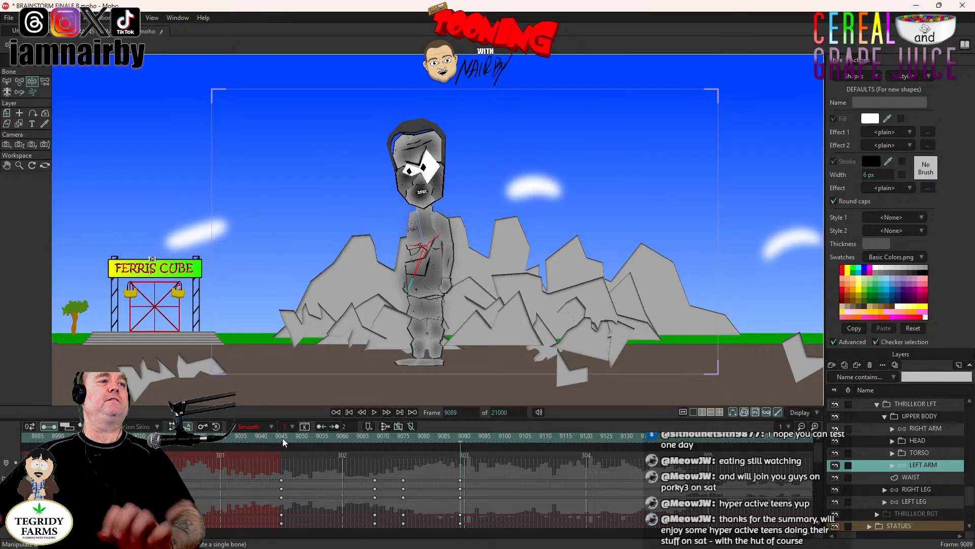
- Preview the stomp with both arm swings, playing it from frame 9047, and return to frame 9089
{"action": "left_click", "coordinate": [374, 412]}
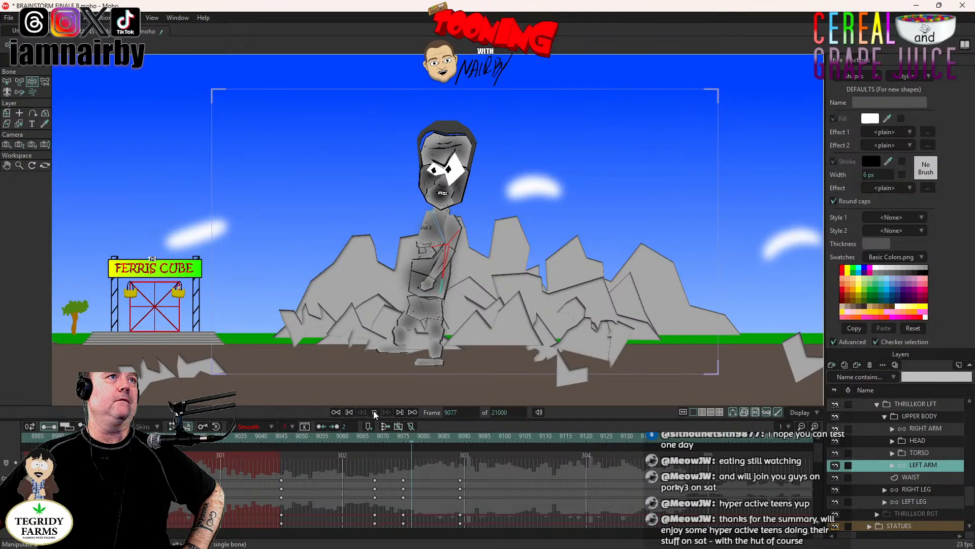
{"action": "left_click", "coordinate": [459, 440]}
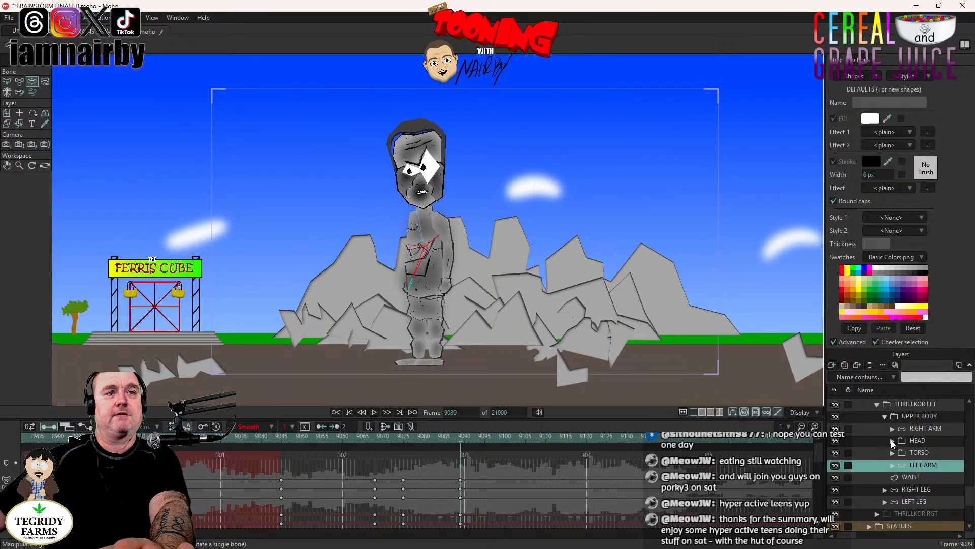
{"action": "left_click", "coordinate": [290, 438]}
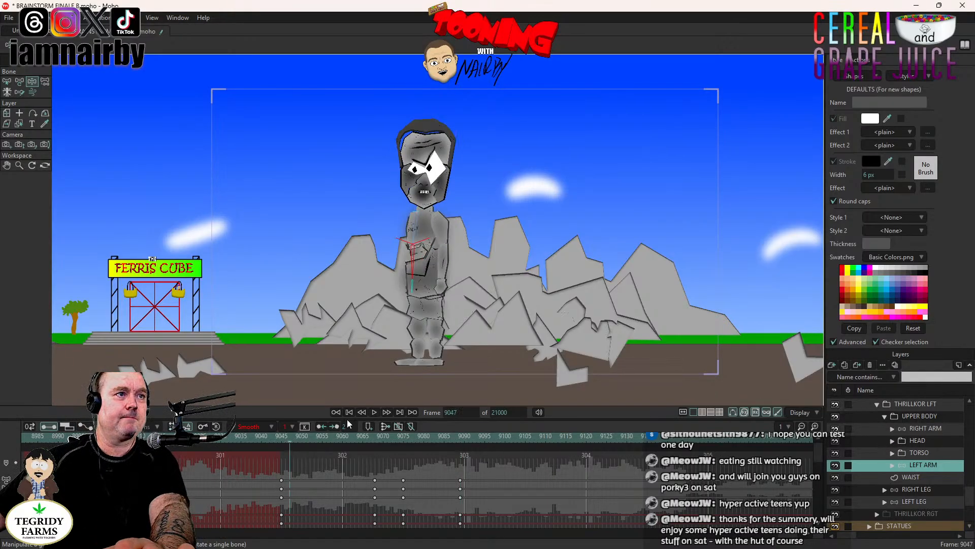
{"action": "left_click", "coordinate": [376, 412]}
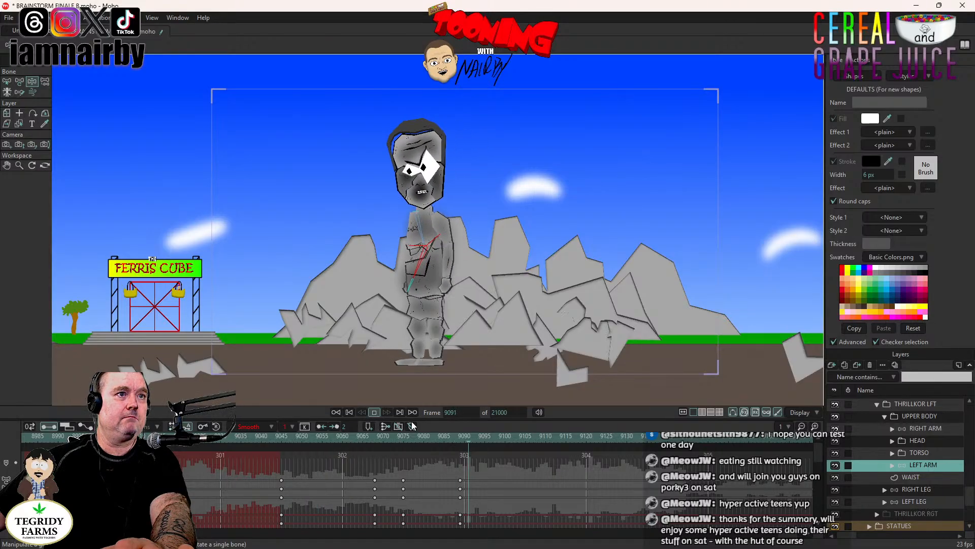
{"action": "left_click", "coordinate": [460, 440]}
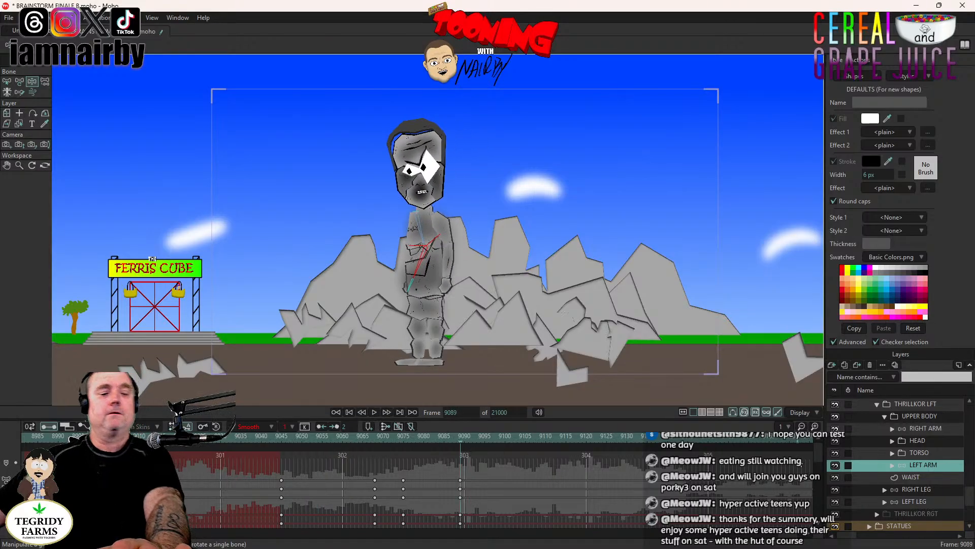
- Key the RIGHT LEG in its planted pose at frame 9089 and check the LEFT LEG's keyframes at 9045, 9068 and 9089 for timing
{"action": "left_click", "coordinate": [910, 490]}
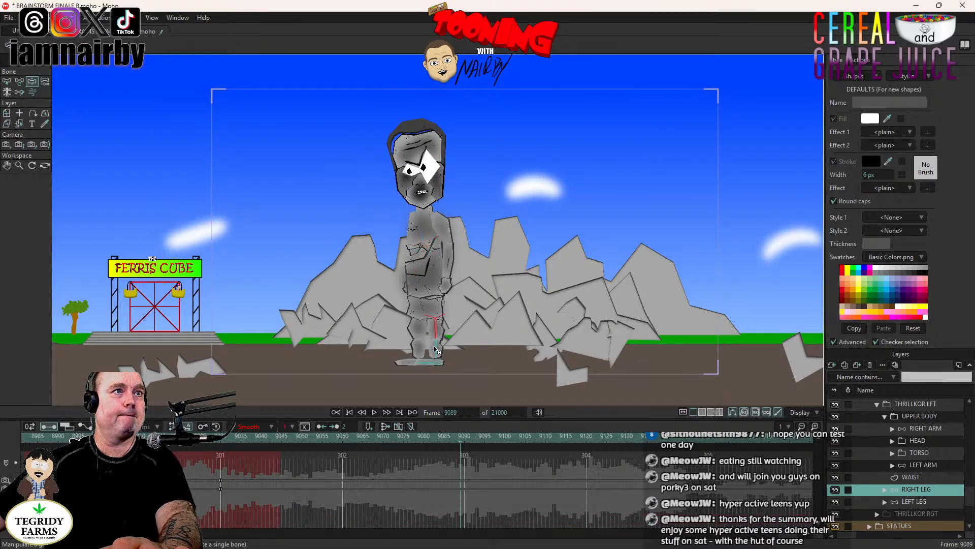
{"action": "left_click", "coordinate": [436, 350]}
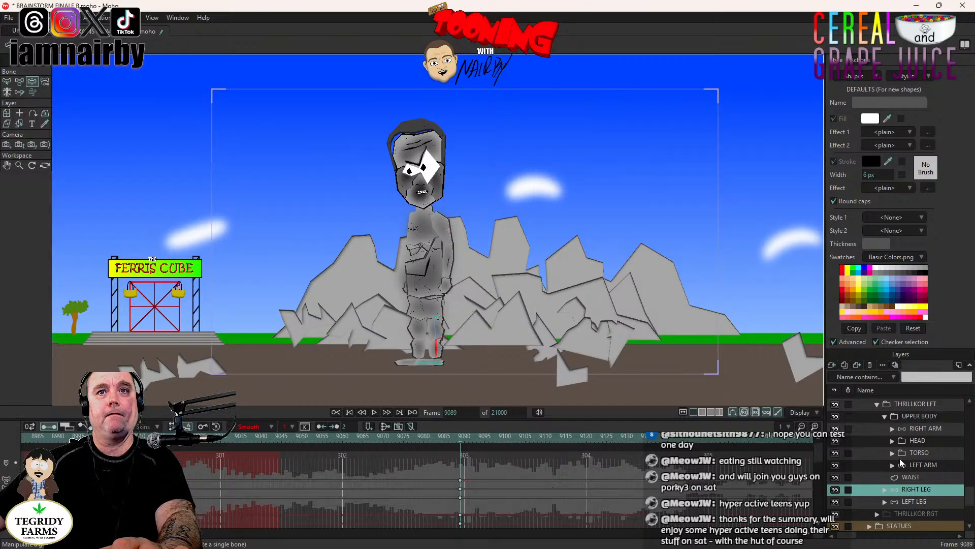
{"action": "left_click", "coordinate": [929, 500]}
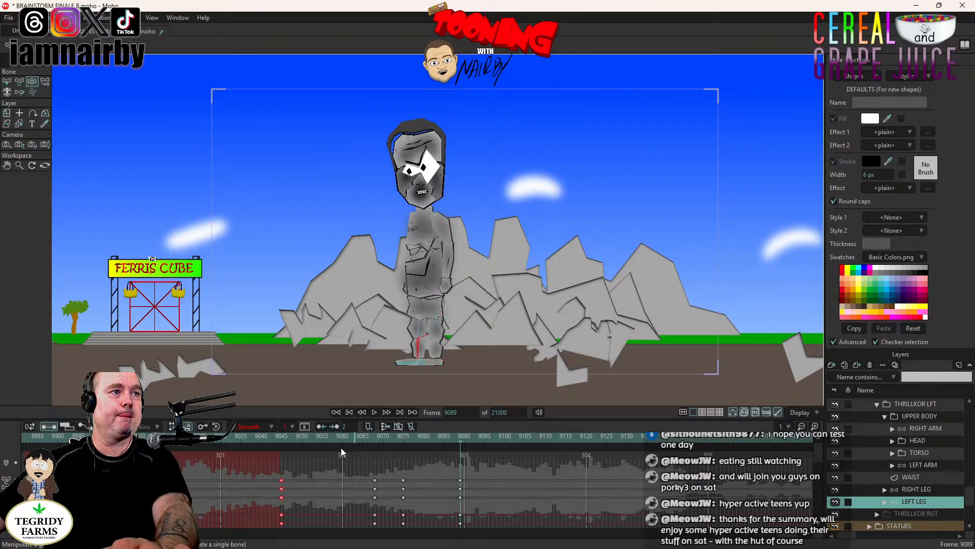
{"action": "left_click", "coordinate": [281, 435]}
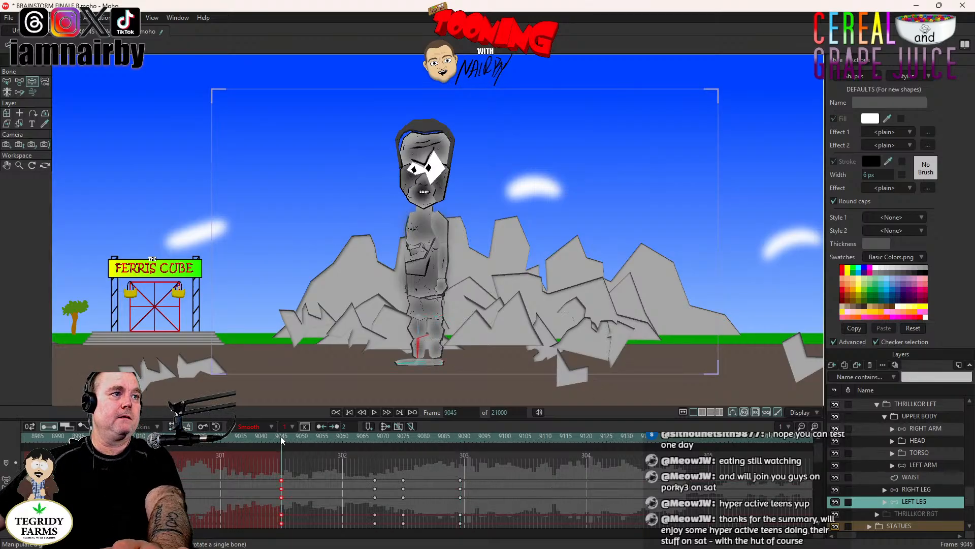
{"action": "left_click", "coordinate": [376, 441]}
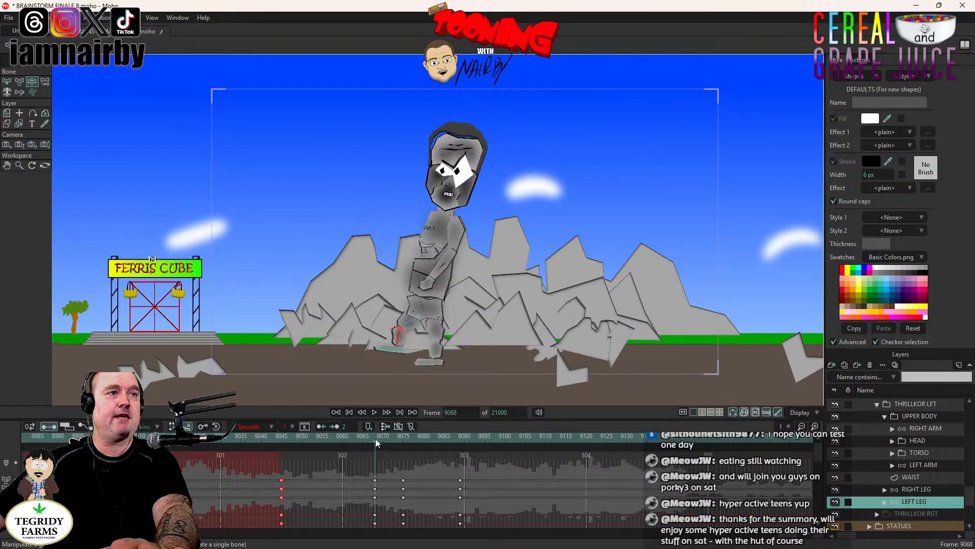
{"action": "left_click", "coordinate": [462, 437]}
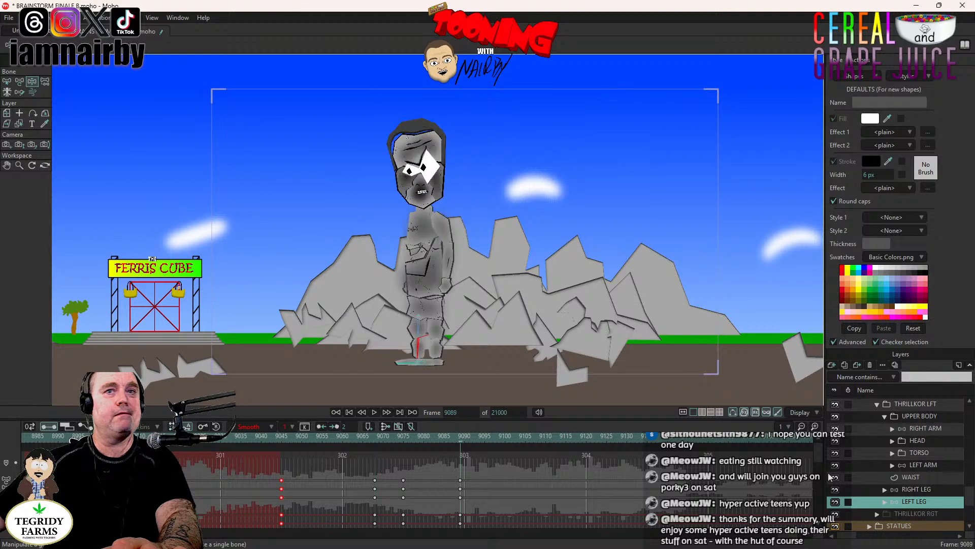
- At frame 9112, lift the RIGHT LEG into a bent-knee pose with the foot raised off the ground
{"action": "left_click", "coordinate": [930, 490]}
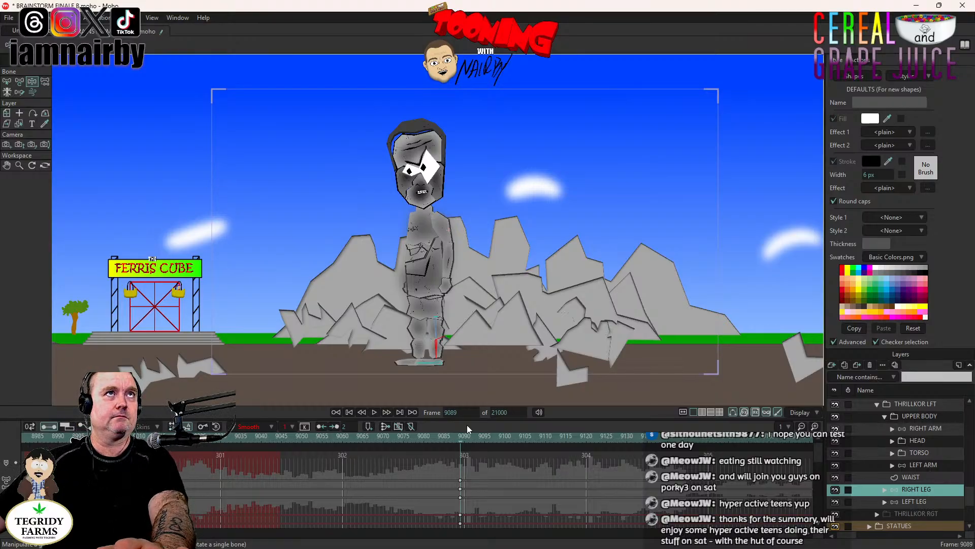
{"action": "left_click", "coordinate": [556, 440]}
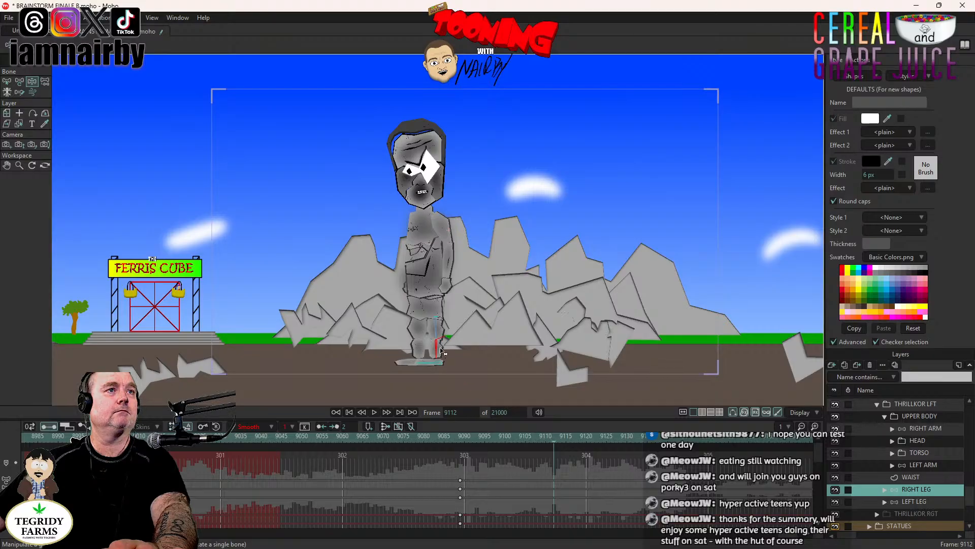
{"action": "left_click_drag", "start_coordinate": [435, 356], "coordinate": [445, 416]}
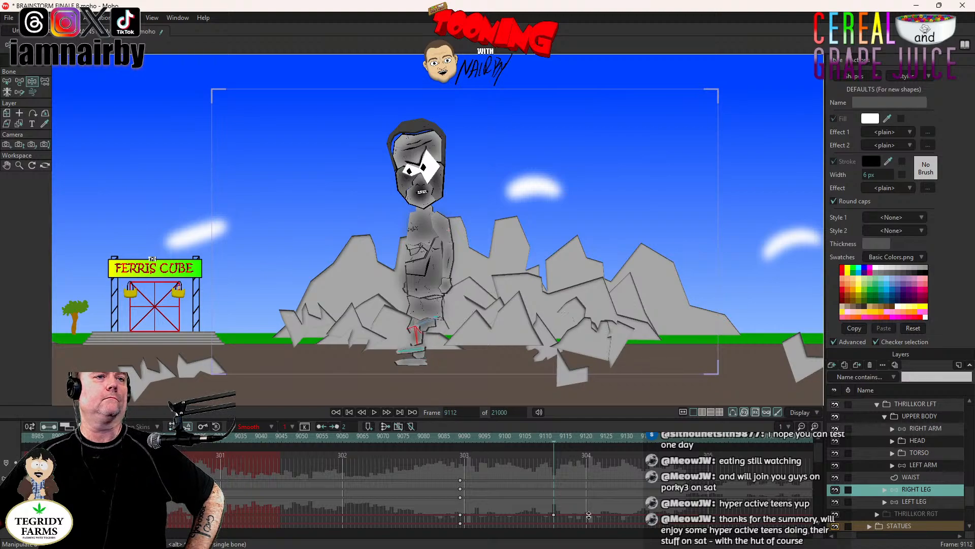
- Compare the LEFT LEG's poses at frames 9068 and 9075, then swing the RIGHT LEG's raised shin slightly forward at frame 9119
{"action": "left_click", "coordinate": [904, 501]}
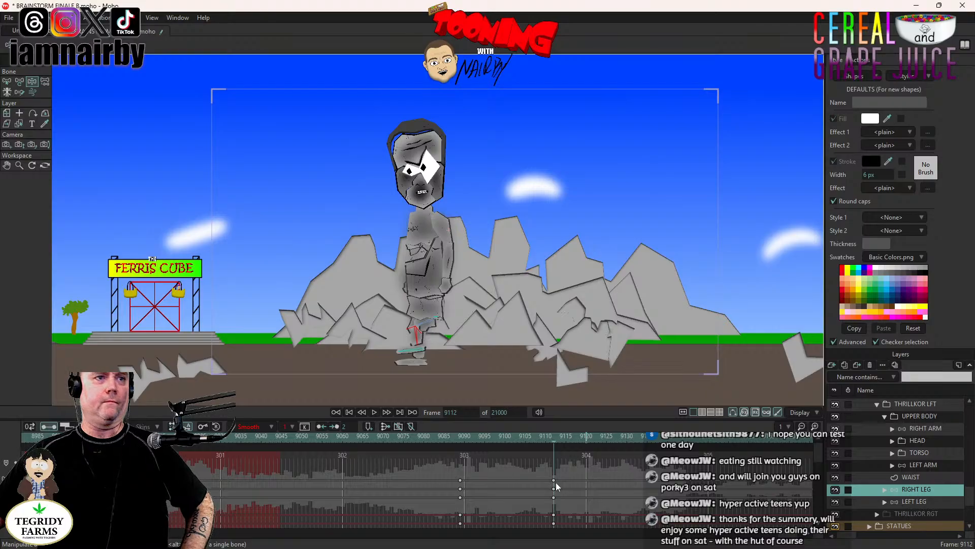
{"action": "left_click", "coordinate": [374, 435]}
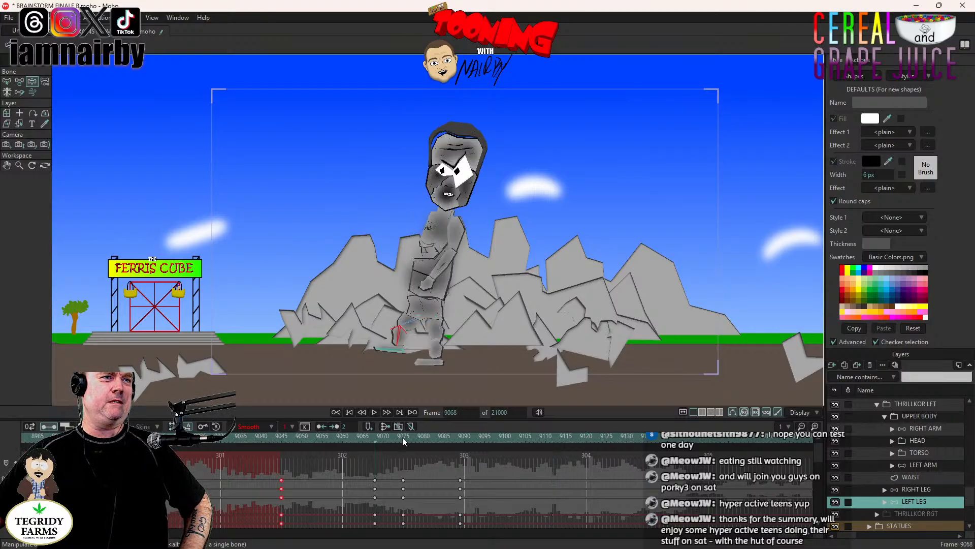
{"action": "left_click", "coordinate": [403, 437]}
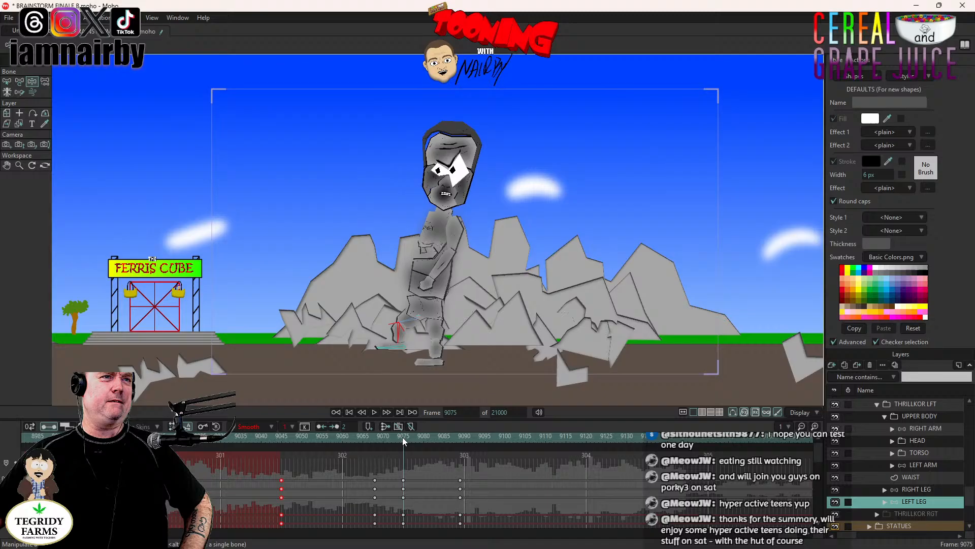
{"action": "left_click", "coordinate": [932, 492]}
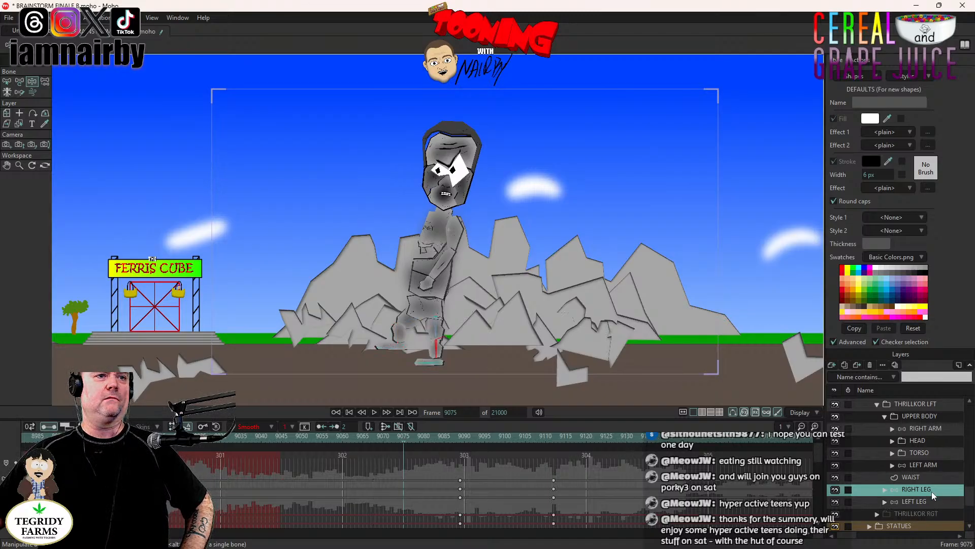
{"action": "left_click", "coordinate": [554, 436]}
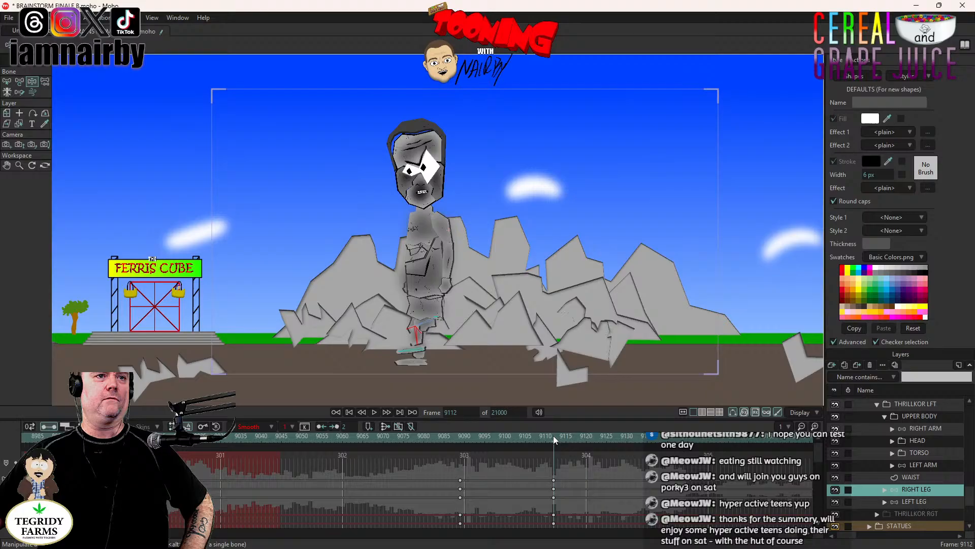
{"action": "left_click", "coordinate": [585, 438]}
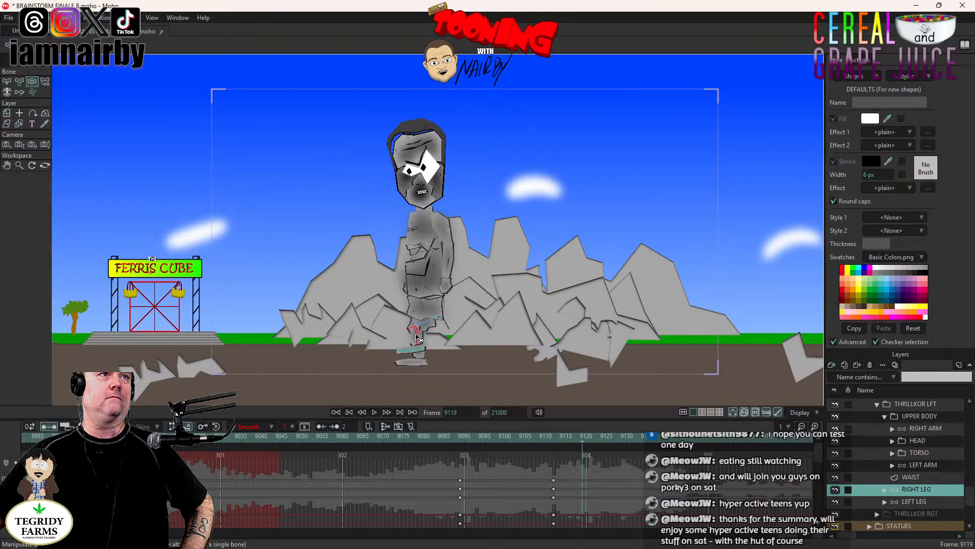
{"action": "left_click_drag", "start_coordinate": [416, 336], "coordinate": [409, 335]}
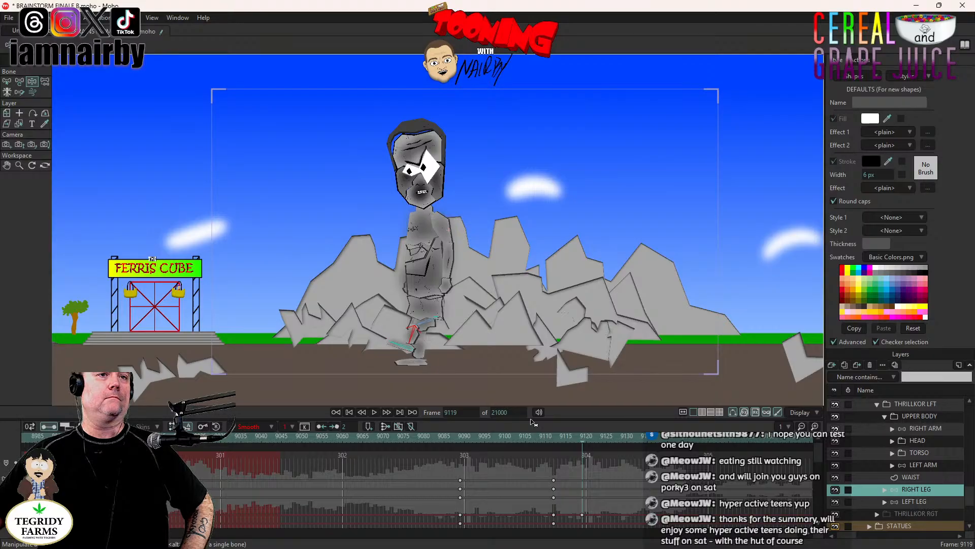
- Copy the RIGHT LEG's planted keyframes from frame 9089 to frame 9133, following the LEFT LEG's spacing between frames 9075 and 9089
{"action": "left_click", "coordinate": [928, 501]}
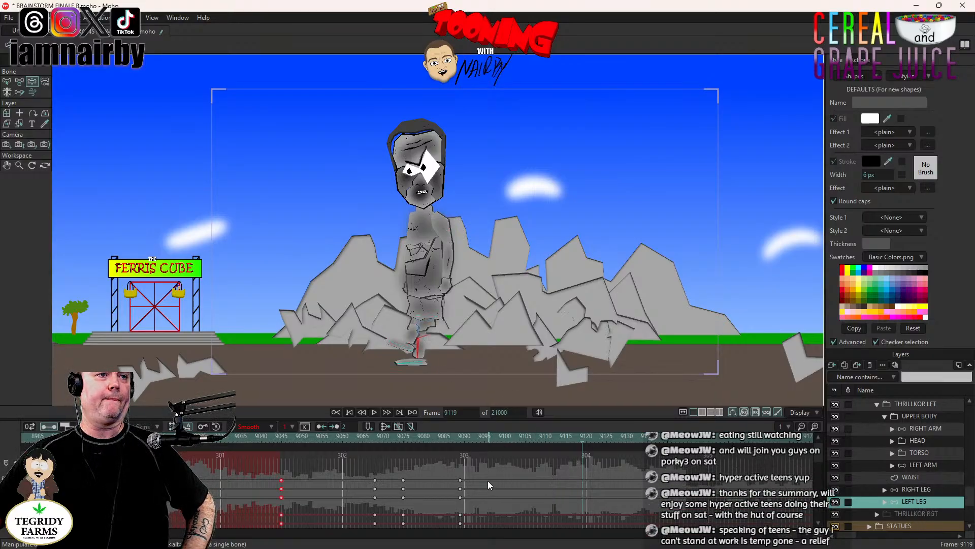
{"action": "left_click", "coordinate": [402, 438]}
{"action": "left_click", "coordinate": [460, 443]}
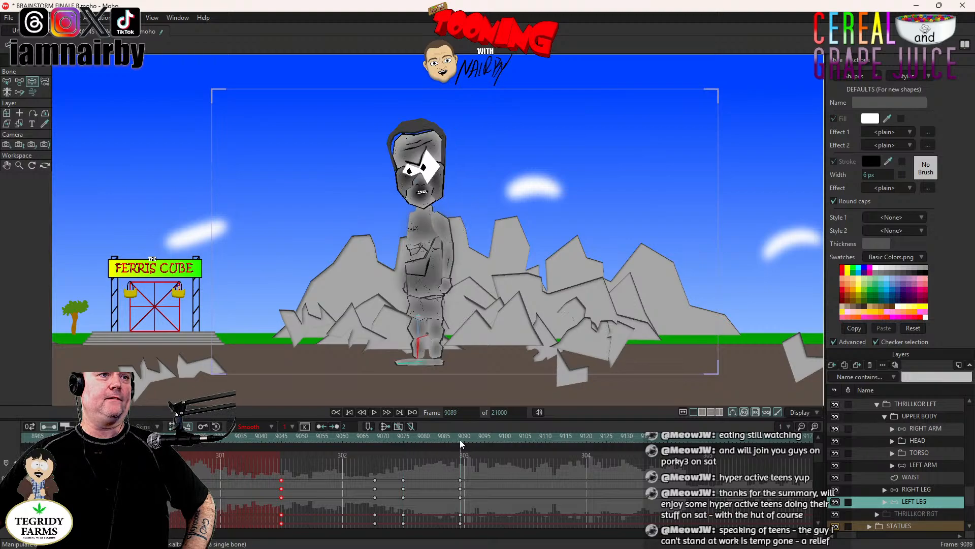
{"action": "left_click", "coordinate": [922, 490]}
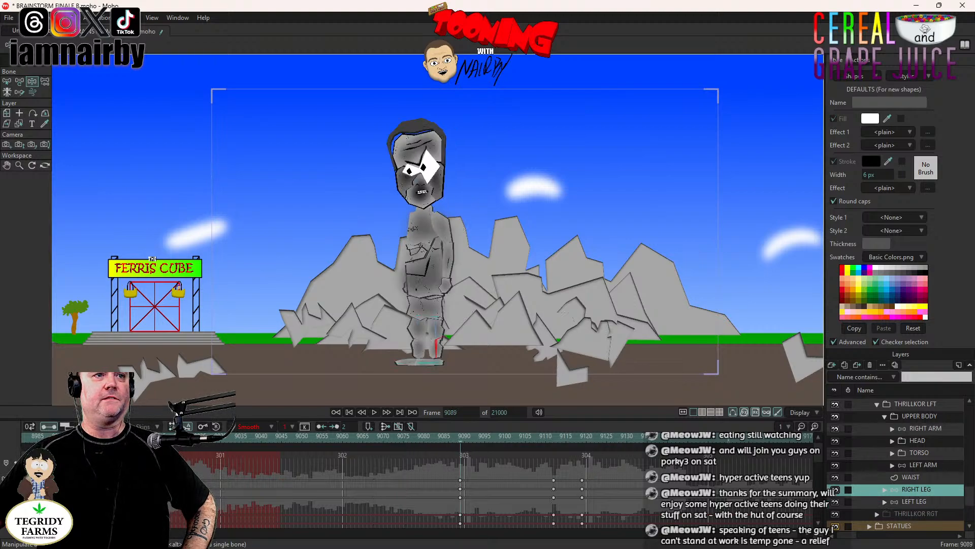
{"action": "left_click", "coordinate": [580, 436]}
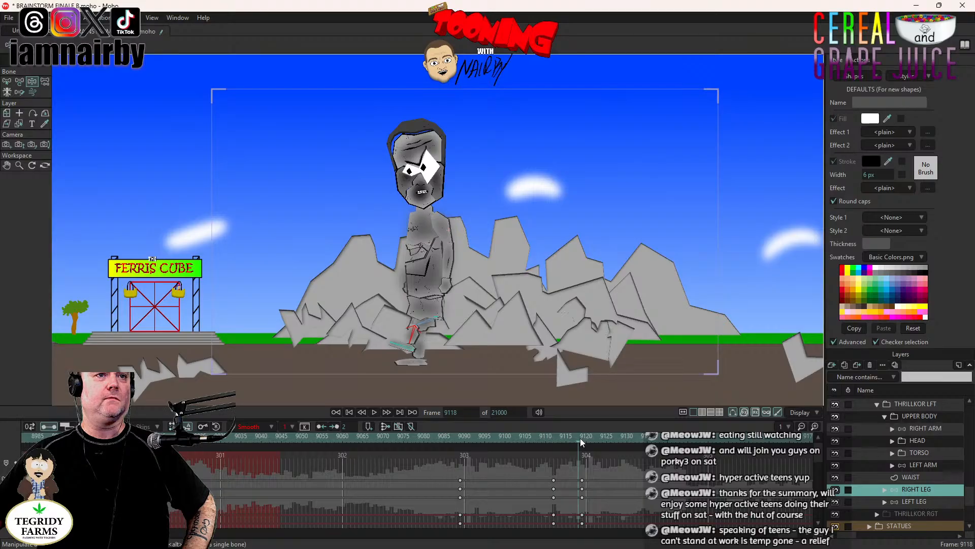
{"action": "left_click", "coordinate": [583, 436]}
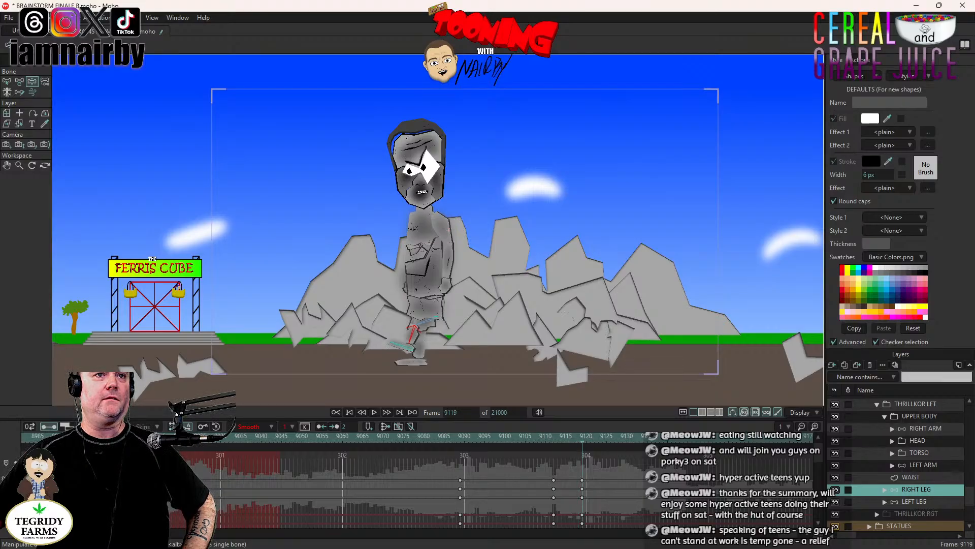
{"action": "left_click", "coordinate": [636, 440]}
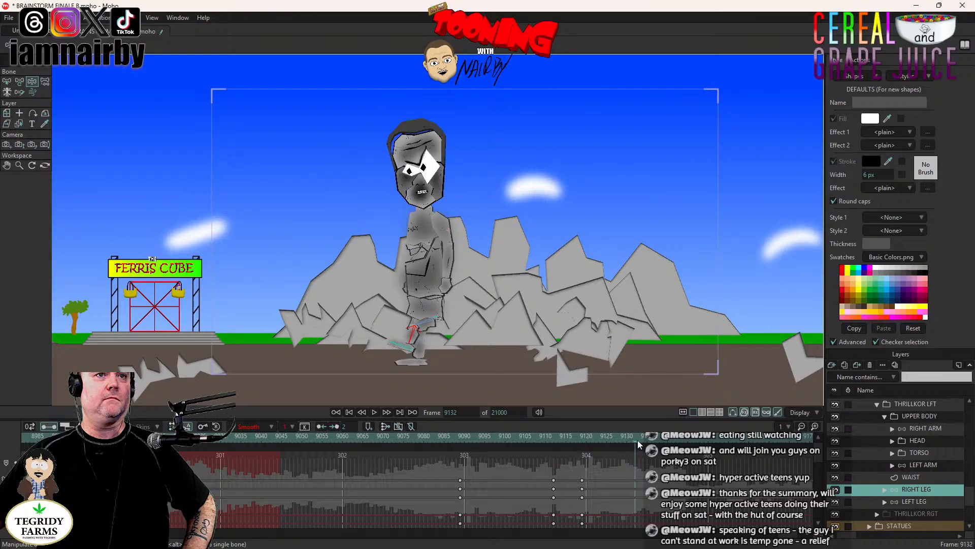
{"action": "left_click_drag", "start_coordinate": [453, 472], "coordinate": [464, 540]}
{"action": "key", "text": "ctrl+c"}
{"action": "key", "text": "ctrl+v"}
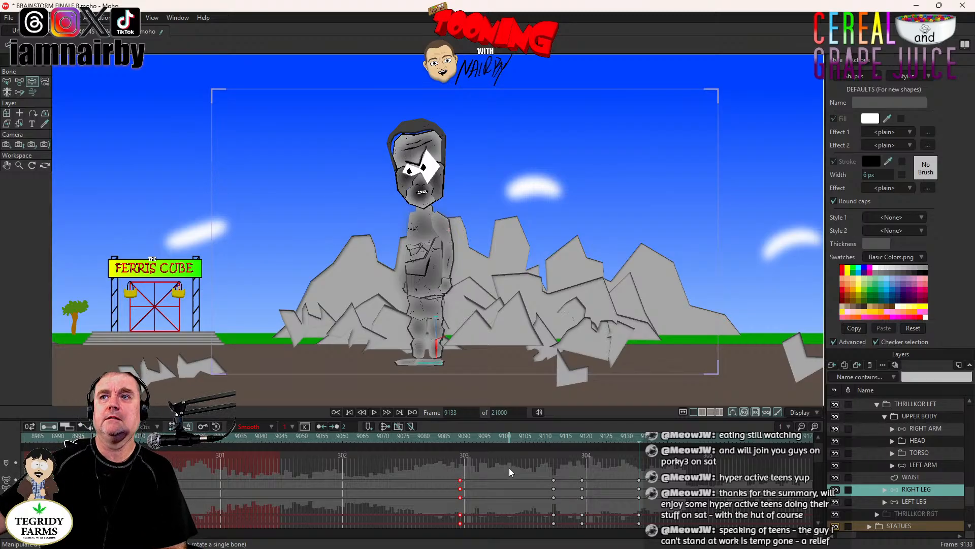
- Preview both leg stomps from frame 9049 and check the raised RIGHT LEG at frames 9118 and 9112
{"action": "left_click", "coordinate": [459, 441]}
{"action": "left_click", "coordinate": [299, 441]}
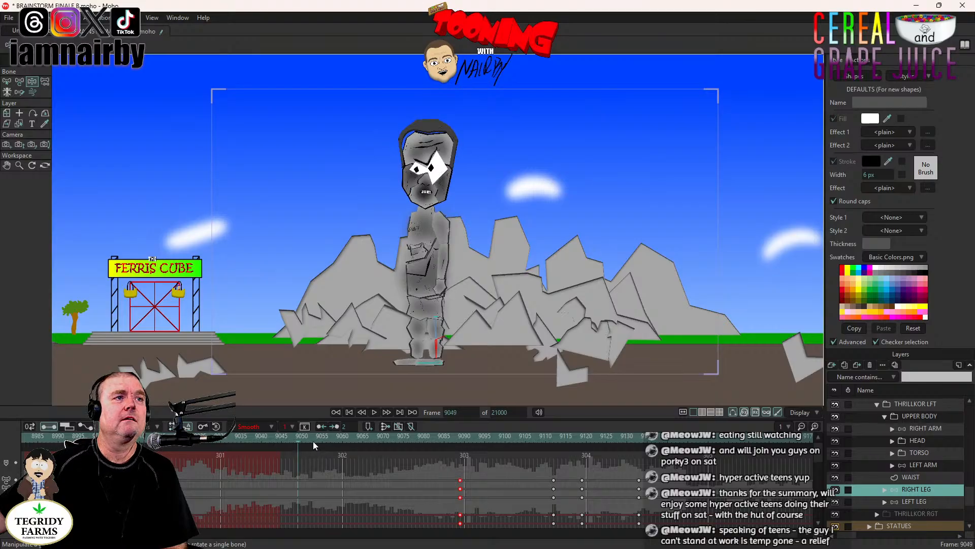
{"action": "left_click", "coordinate": [372, 413]}
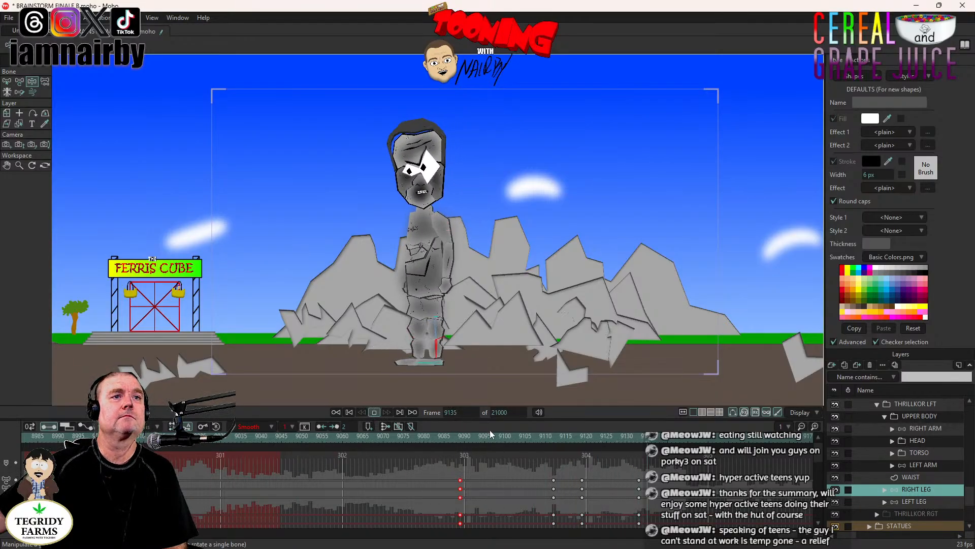
{"action": "left_click", "coordinate": [580, 438]}
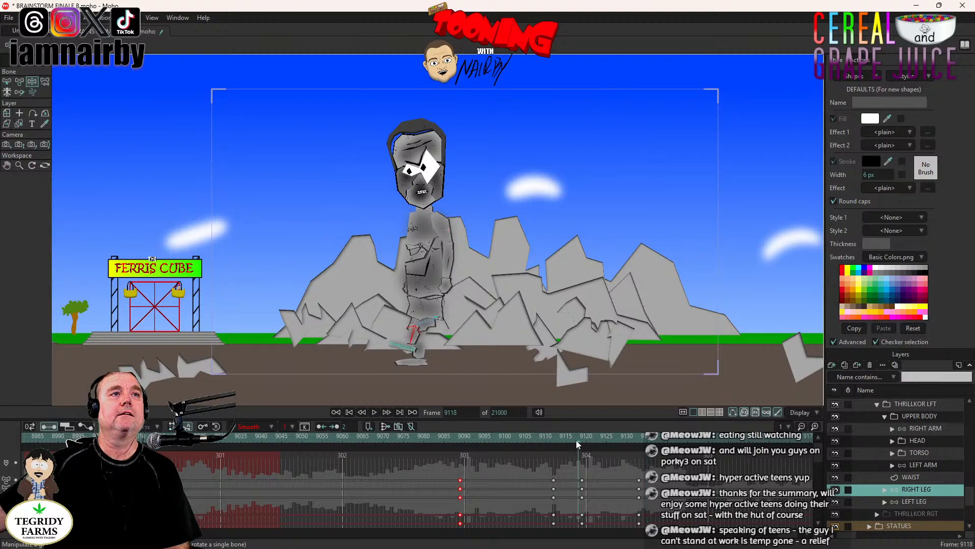
{"action": "left_click", "coordinate": [553, 439]}
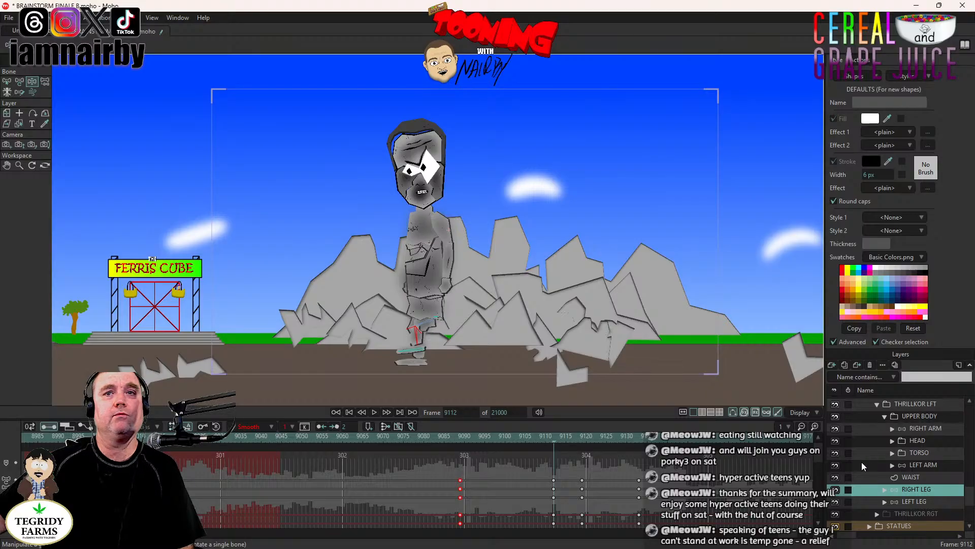
- At frame 9109, tilt the UPPER BODY backward to an angle of -10° while the right leg lifts
{"action": "left_click", "coordinate": [925, 416]}
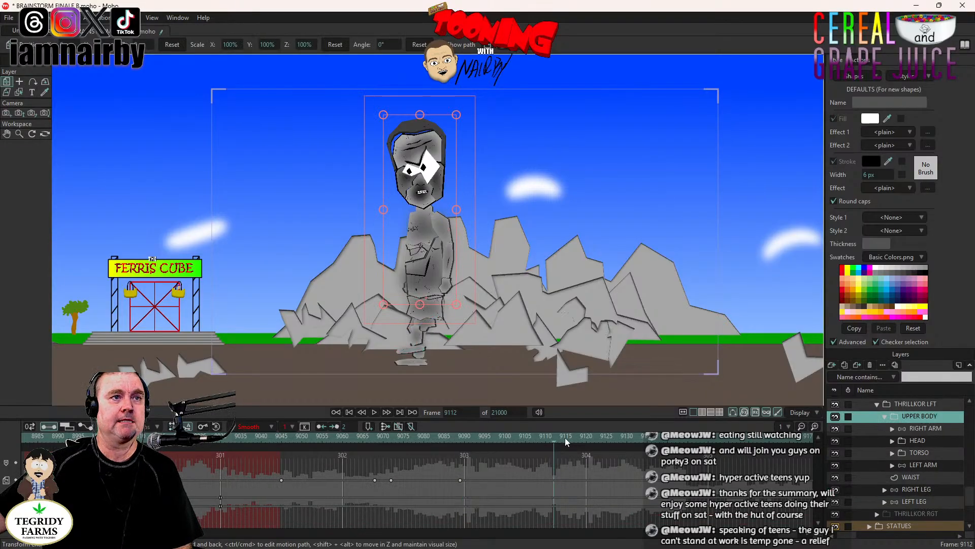
{"action": "left_click", "coordinate": [923, 489]}
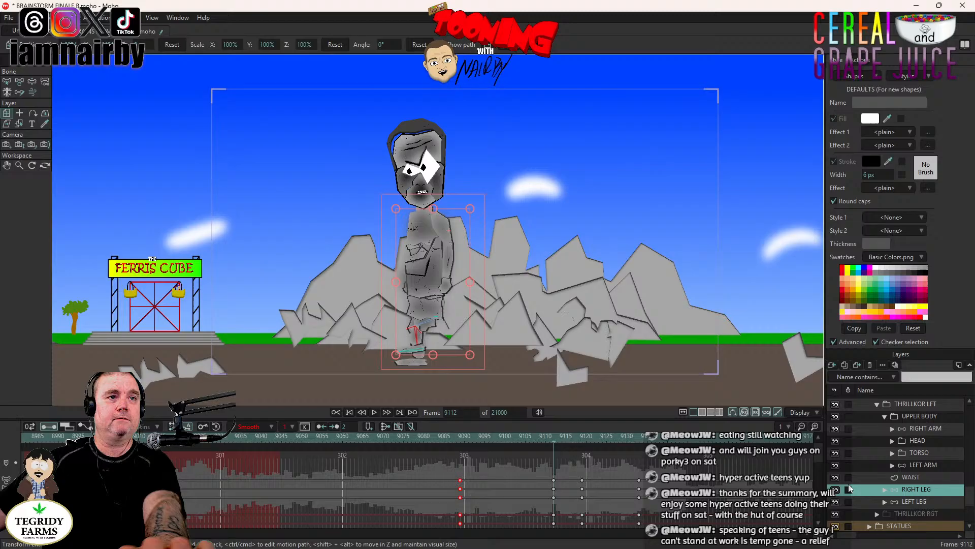
{"action": "left_click", "coordinate": [459, 437]}
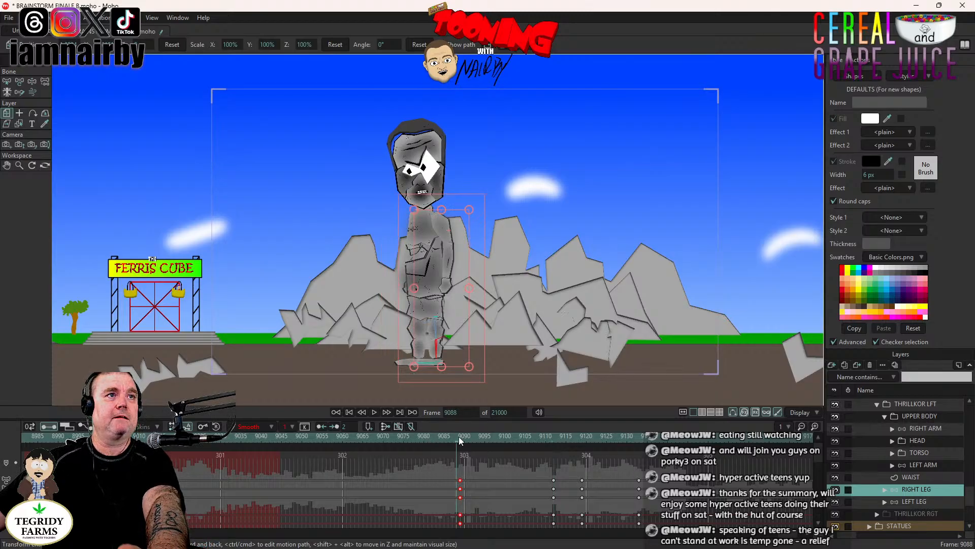
{"action": "key", "text": "Right"}
{"action": "key", "text": "Right"}
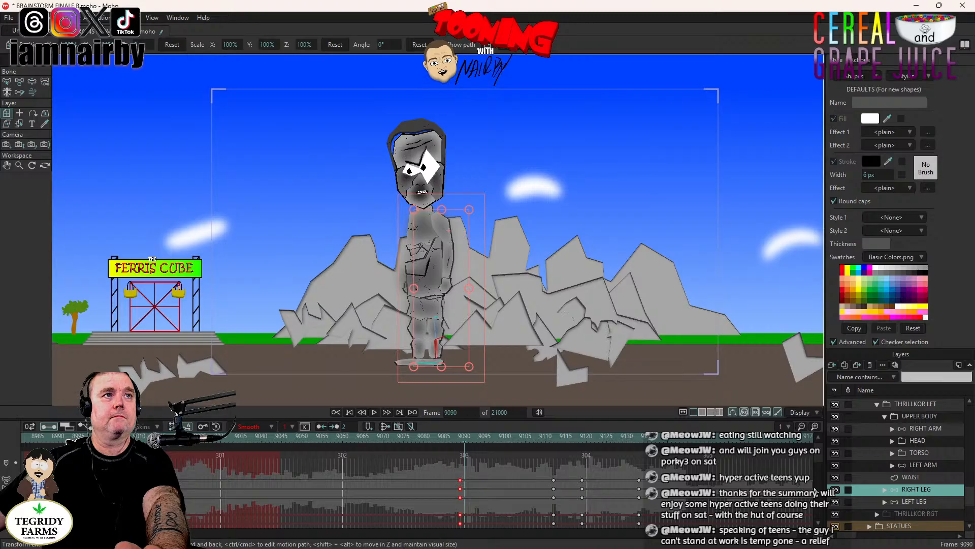
{"action": "left_click", "coordinate": [461, 438]}
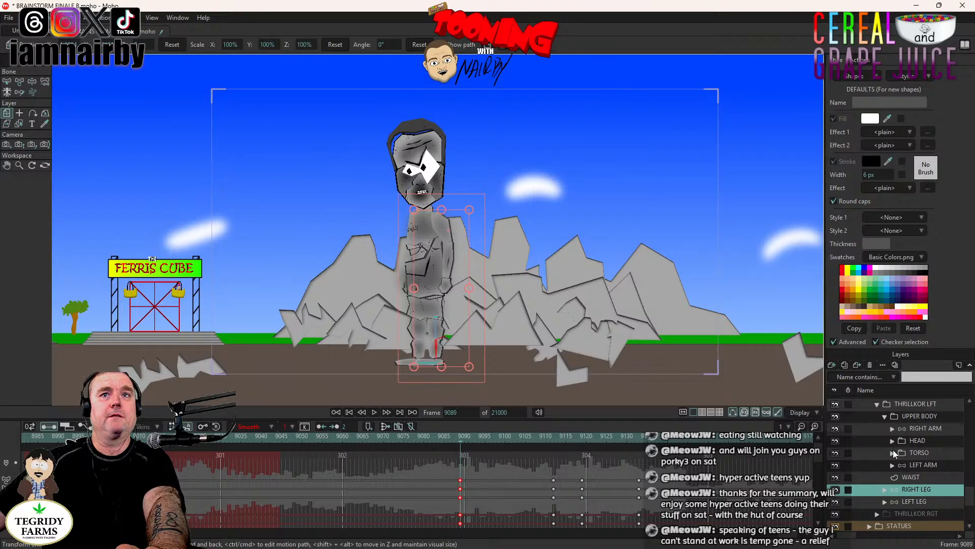
{"action": "left_click", "coordinate": [933, 417]}
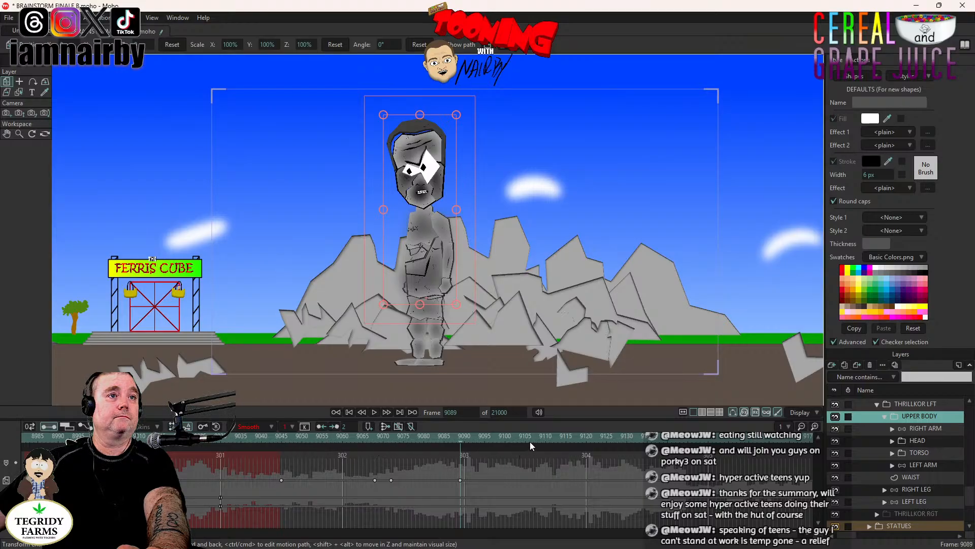
{"action": "left_click", "coordinate": [542, 440]}
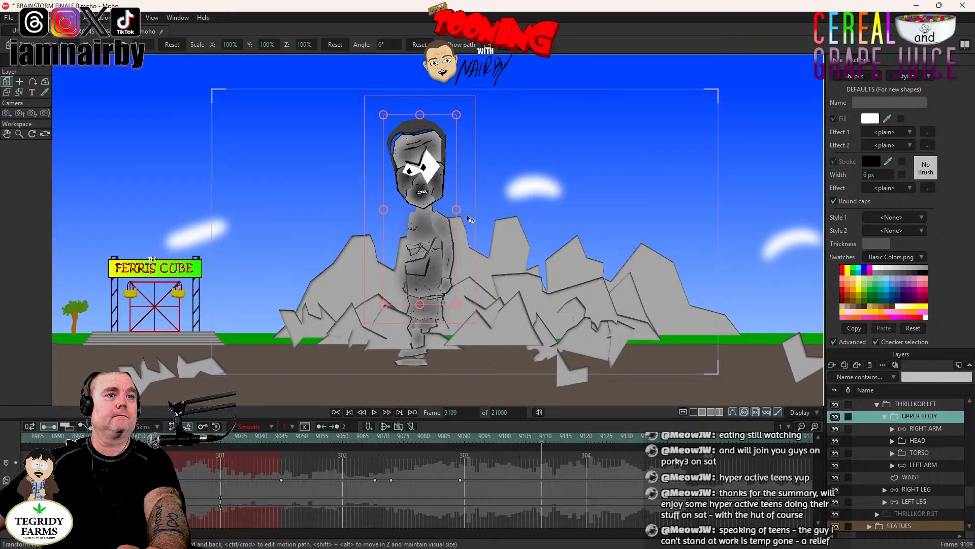
{"action": "left_click_drag", "start_coordinate": [471, 221], "coordinate": [490, 242]}
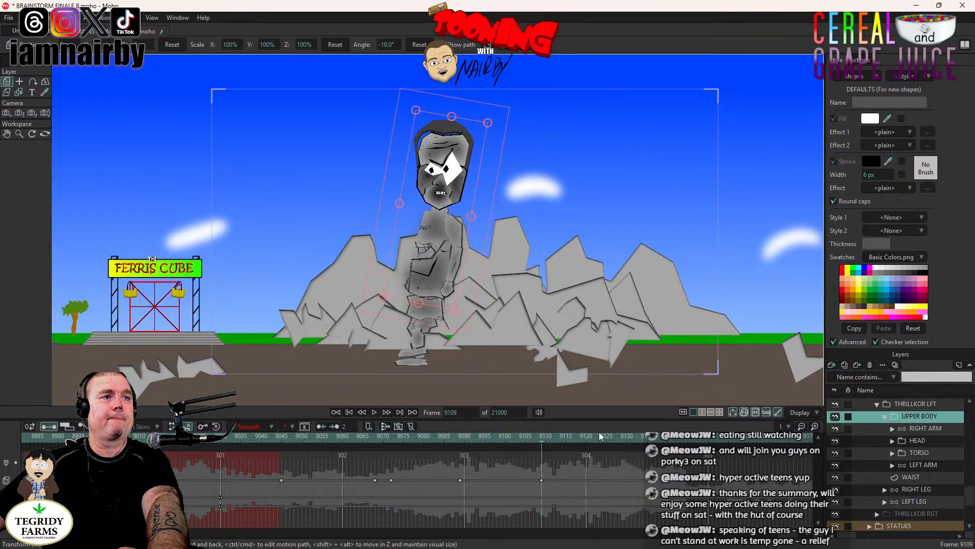
- Compare the UPPER BODY's earlier lean at frames 9070 to 9072 with the new lean around frames 9109 to 9116
{"action": "left_click", "coordinate": [558, 458]}
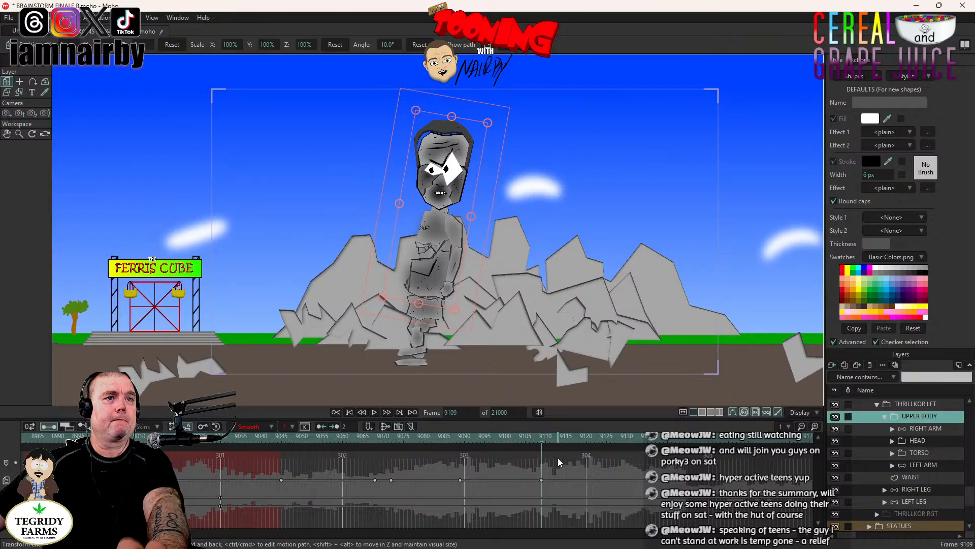
{"action": "key", "text": "Left"}
{"action": "key", "text": "Left"}
{"action": "key", "text": "Left"}
{"action": "key", "text": "Right"}
{"action": "key", "text": "Right"}
{"action": "key", "text": "Right"}
{"action": "key", "text": "Right"}
{"action": "key", "text": "Right"}
{"action": "key", "text": "Right"}
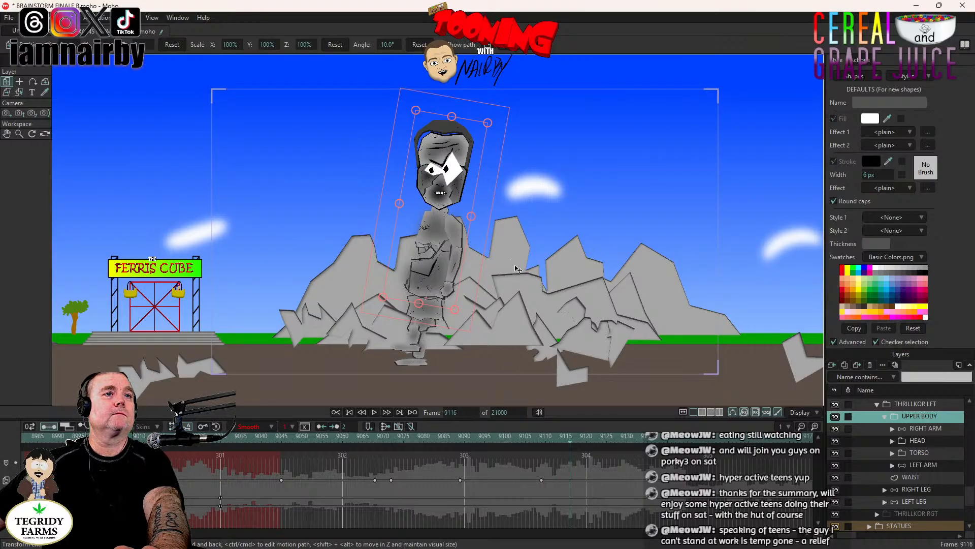
{"action": "key", "text": "Left"}
{"action": "key", "text": "Left"}
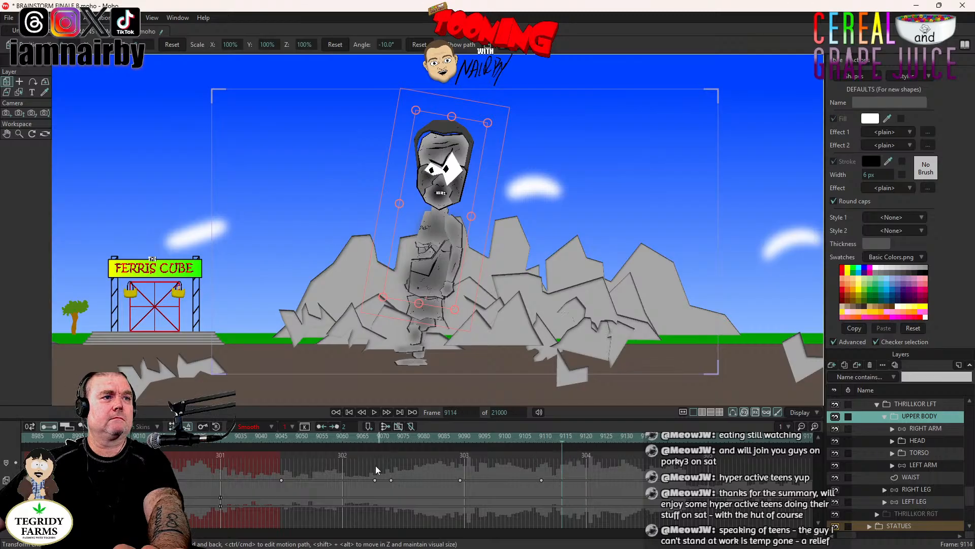
{"action": "left_click", "coordinate": [382, 436]}
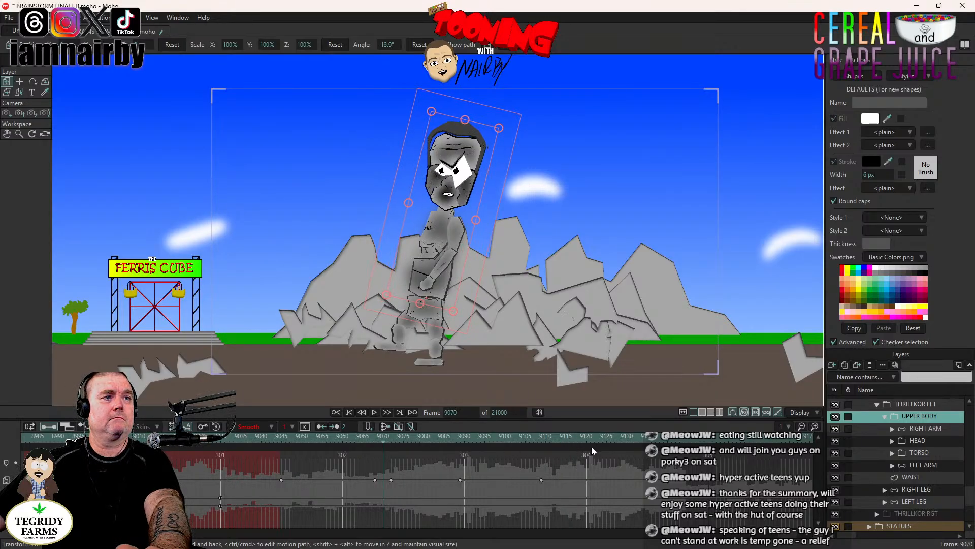
{"action": "key", "text": "Right"}
{"action": "key", "text": "Right"}
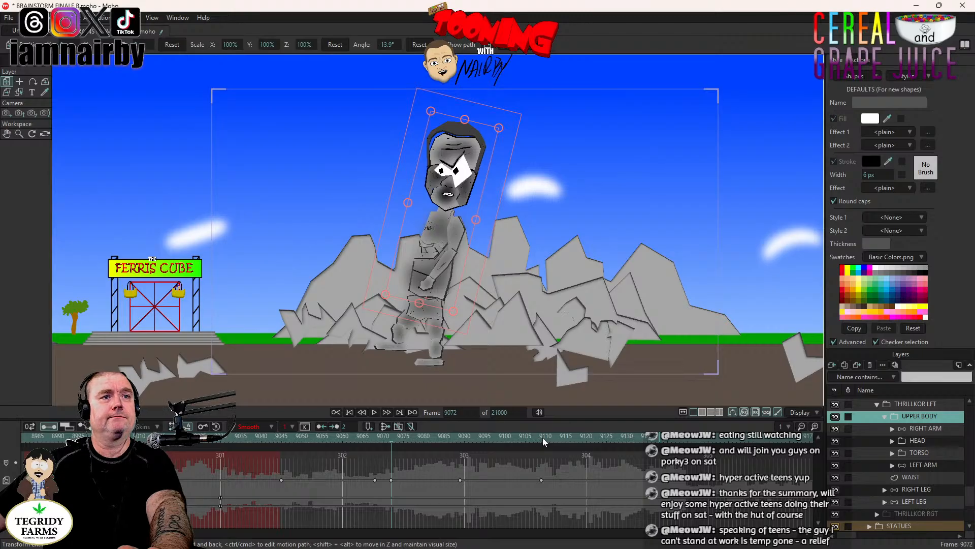
- Hold the UPPER BODY's -10° lean by adding a second keyframe at frame 9113
{"action": "left_click", "coordinate": [541, 436]}
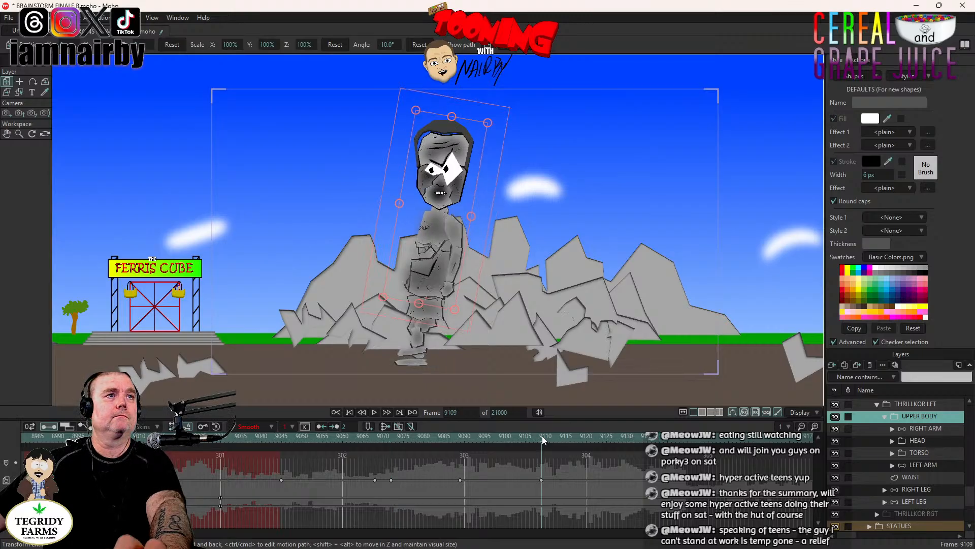
{"action": "key", "text": "Right"}
{"action": "key", "text": "Right"}
{"action": "key", "text": "Right"}
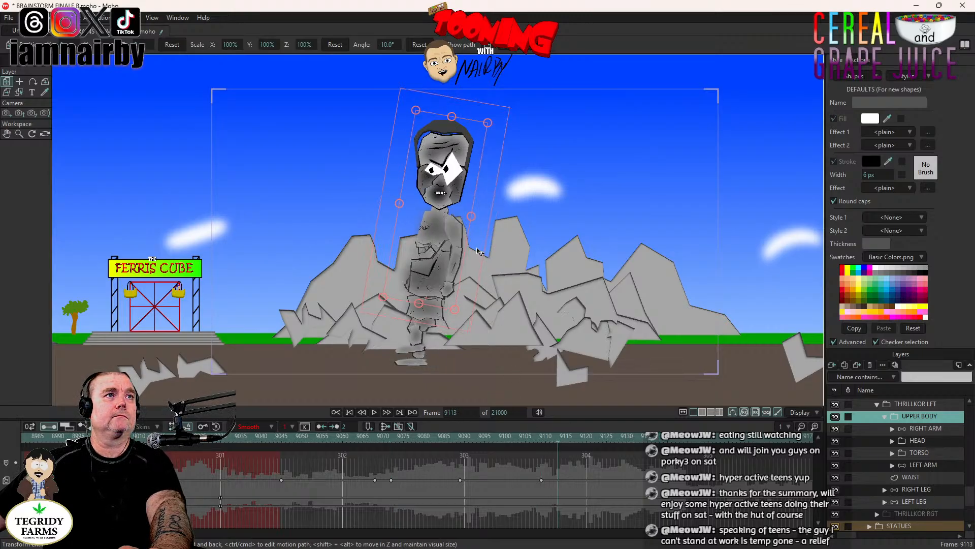
{"action": "left_click", "coordinate": [479, 251]}
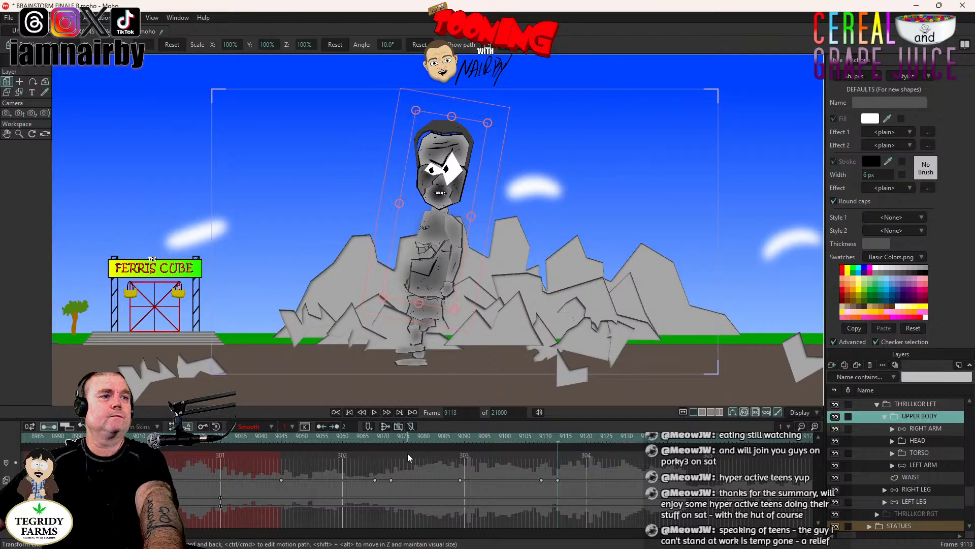
- At frame 9133, reset the UPPER BODY's angle to 0° so it straightens as the right foot lands
{"action": "left_click", "coordinate": [459, 438]}
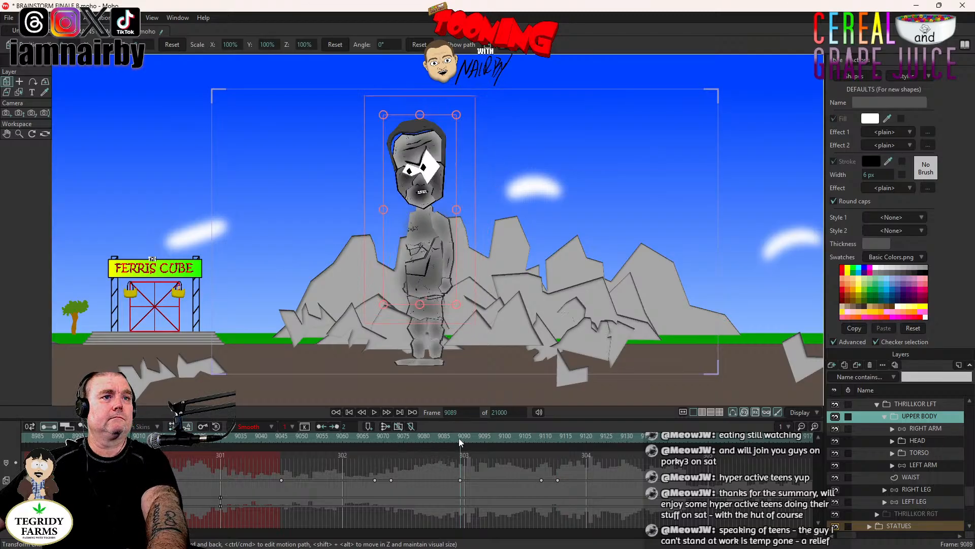
{"action": "left_click", "coordinate": [561, 438]}
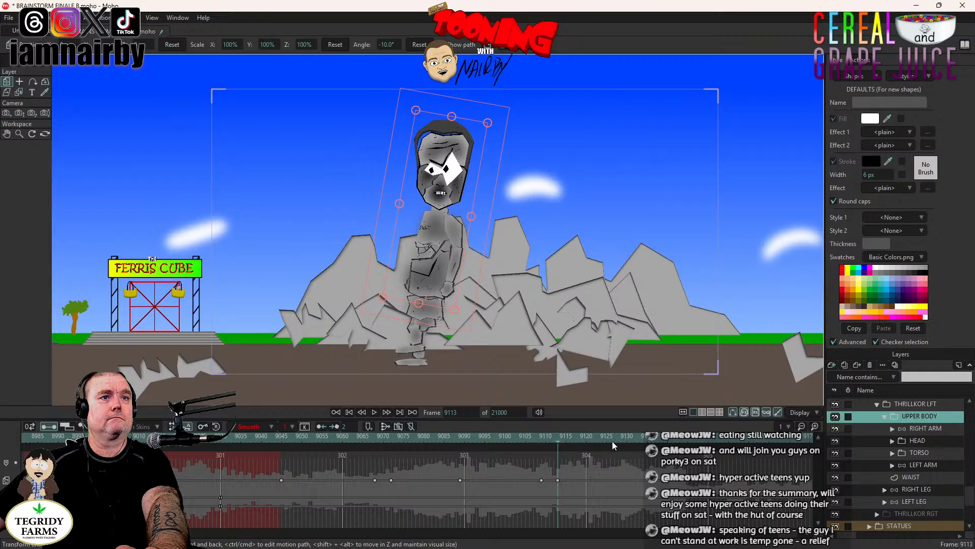
{"action": "left_click", "coordinate": [639, 441]}
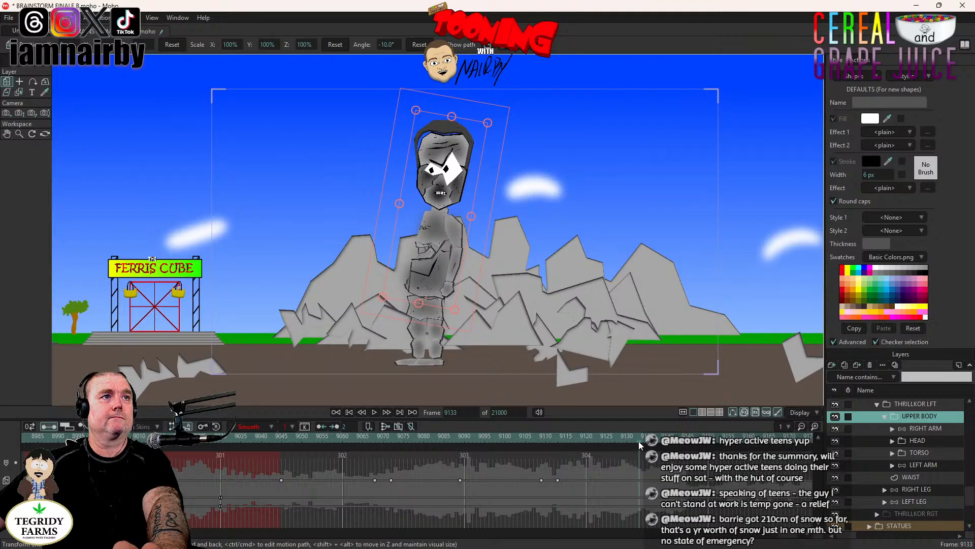
{"action": "left_click", "coordinate": [422, 48]}
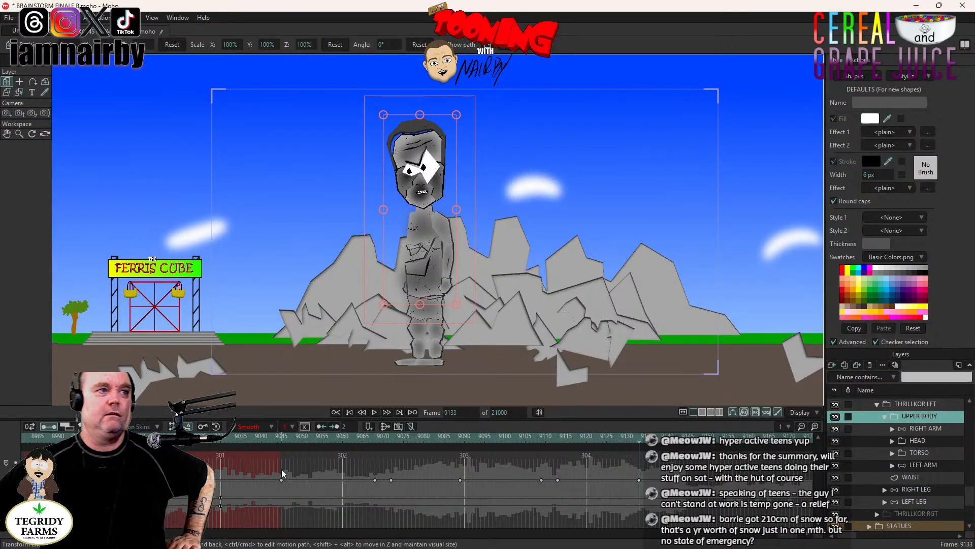
- Preview both stomps with the upper body lean from frame 9045
{"action": "left_click", "coordinate": [282, 438]}
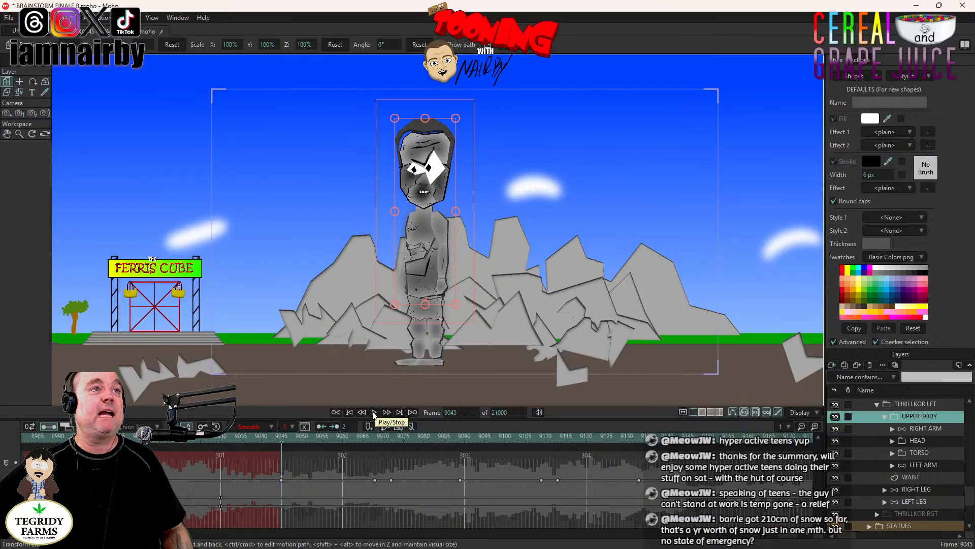
{"action": "left_click", "coordinate": [374, 413]}
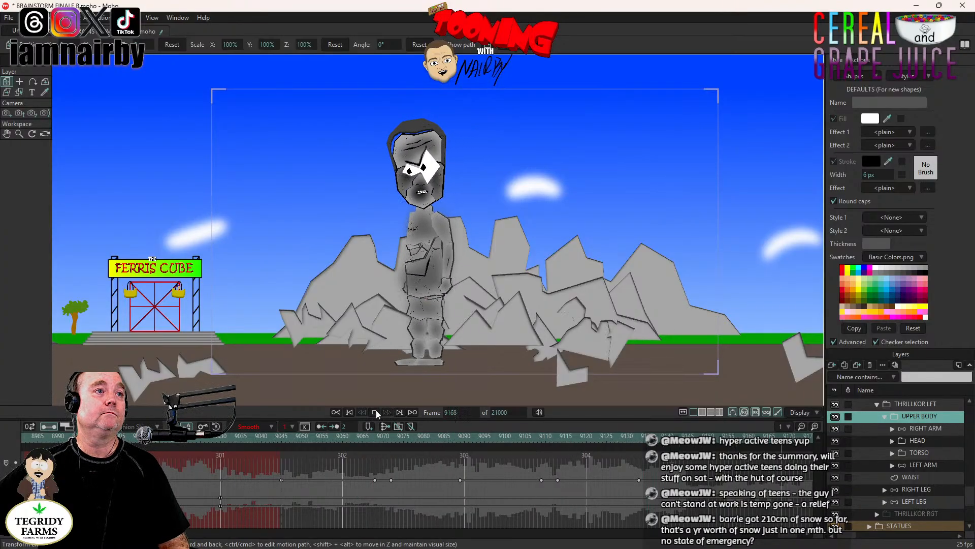
{"action": "left_click", "coordinate": [375, 412]}
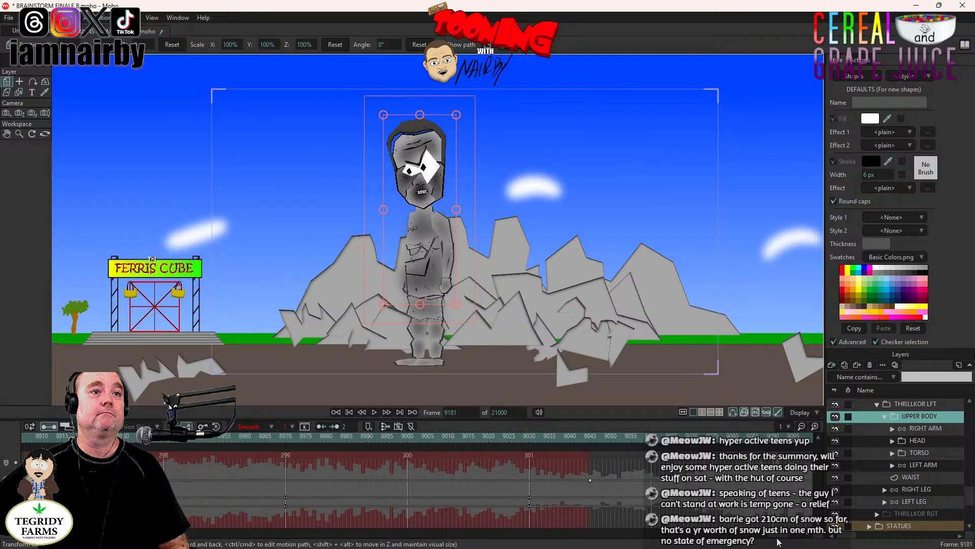
- Check the RIGHT ARM's motion and keyframes by playing the second stomp from frame 9091, and return to frame 9089
{"action": "left_click", "coordinate": [344, 438]}
{"action": "left_click", "coordinate": [269, 438]}
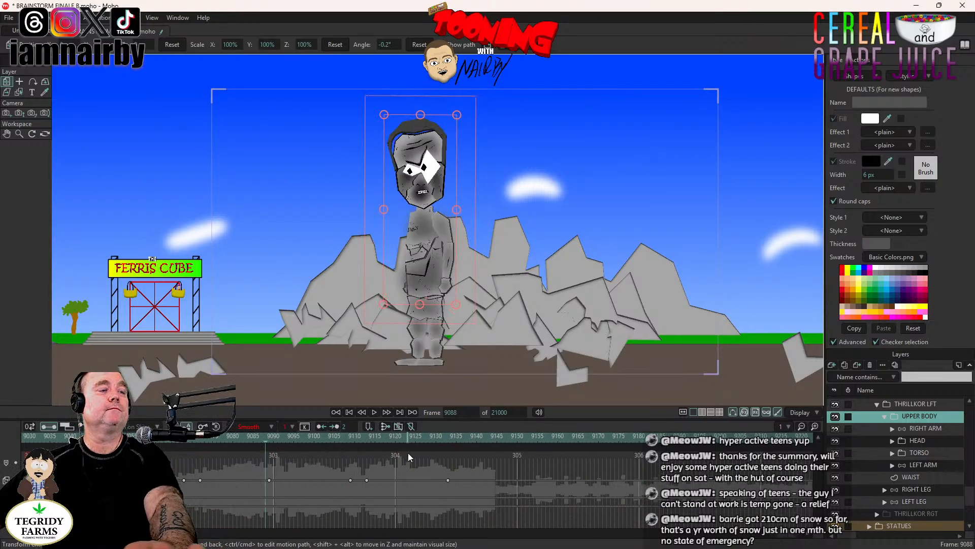
{"action": "key", "text": "ctrl+Right"}
{"action": "key", "text": "ctrl+Right"}
{"action": "key", "text": "ctrl+Right"}
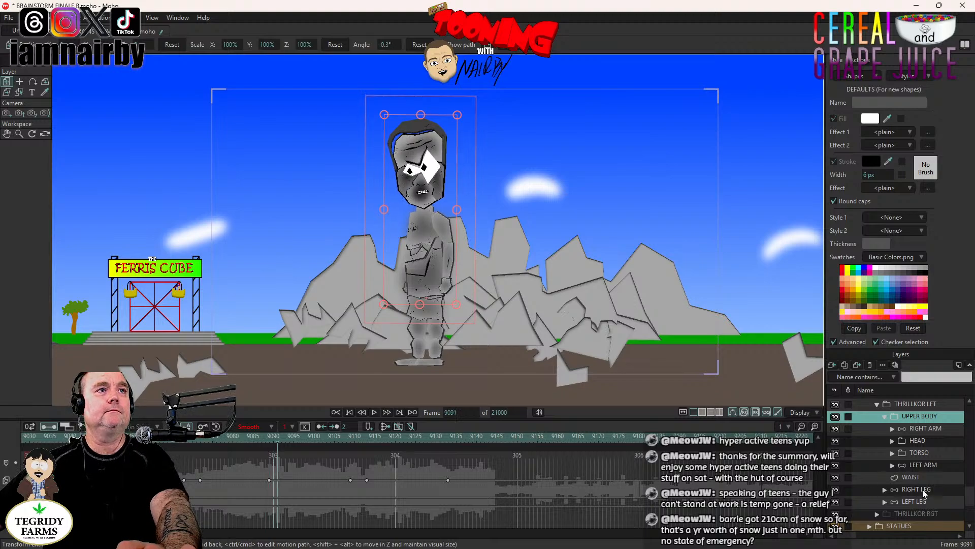
{"action": "scroll", "coordinate": [919, 508], "scroll_direction": "up", "scroll_amount": 2}
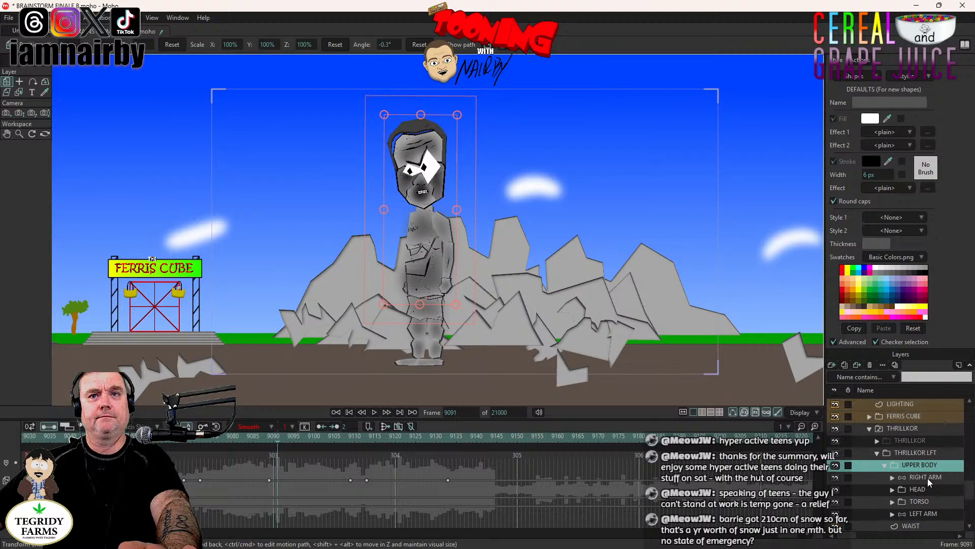
{"action": "left_click", "coordinate": [926, 477]}
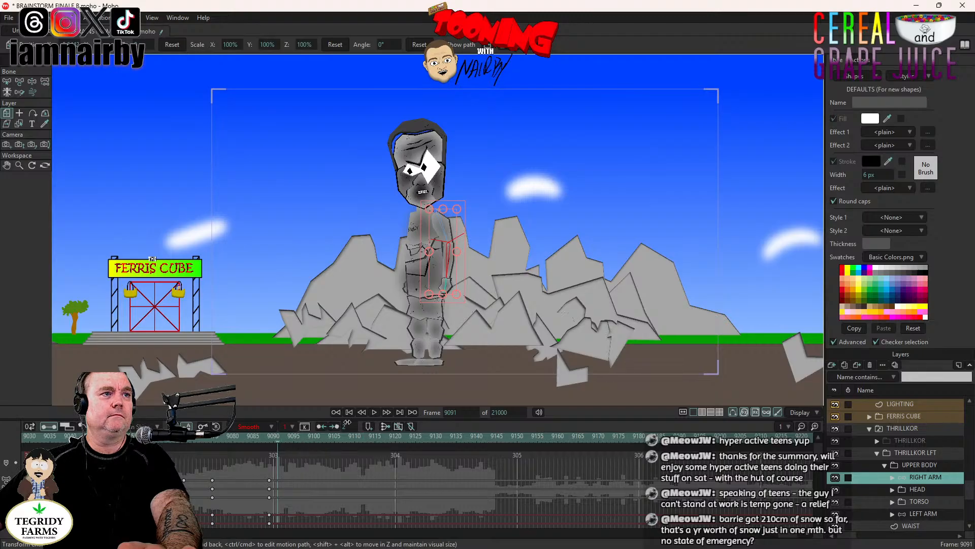
{"action": "left_click", "coordinate": [374, 412]}
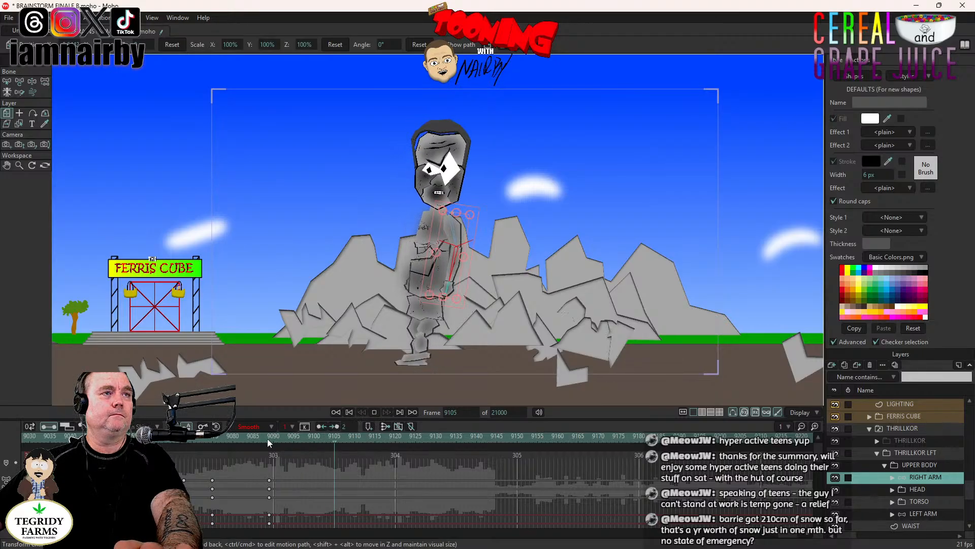
{"action": "key", "text": "space"}
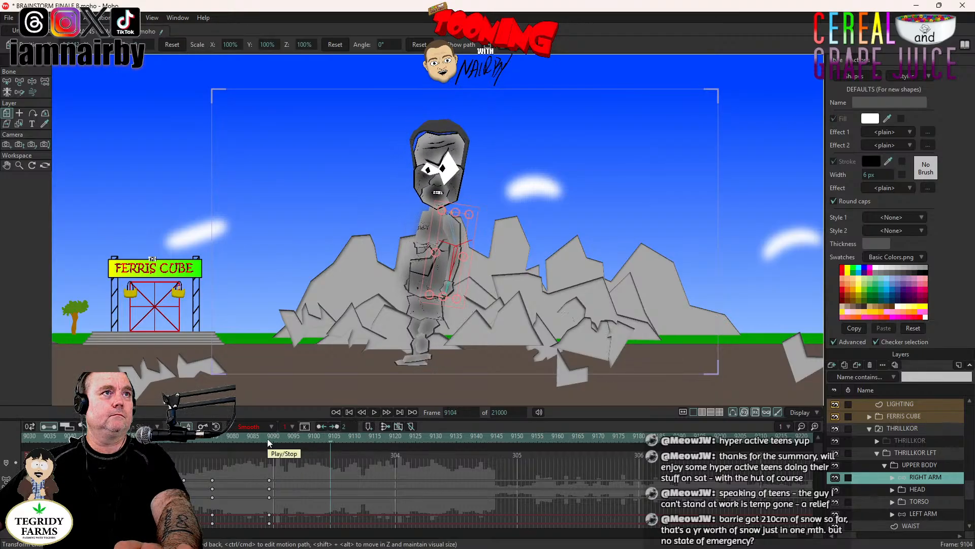
{"action": "left_click", "coordinate": [270, 437]}
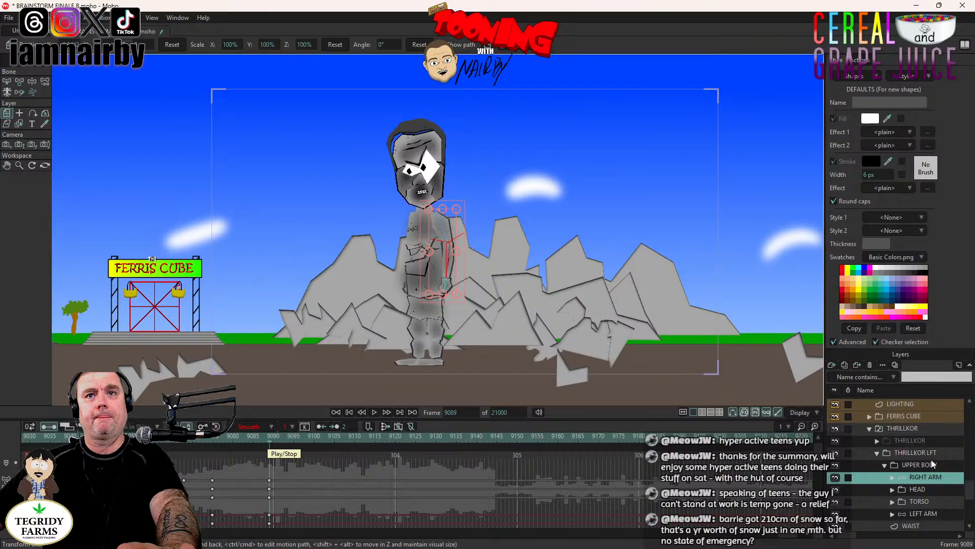
- Review the RIGHT LEG's keyframes and play its lift from frame 9089 to frame 9111
{"action": "scroll", "coordinate": [929, 492], "scroll_direction": "down", "scroll_amount": 2}
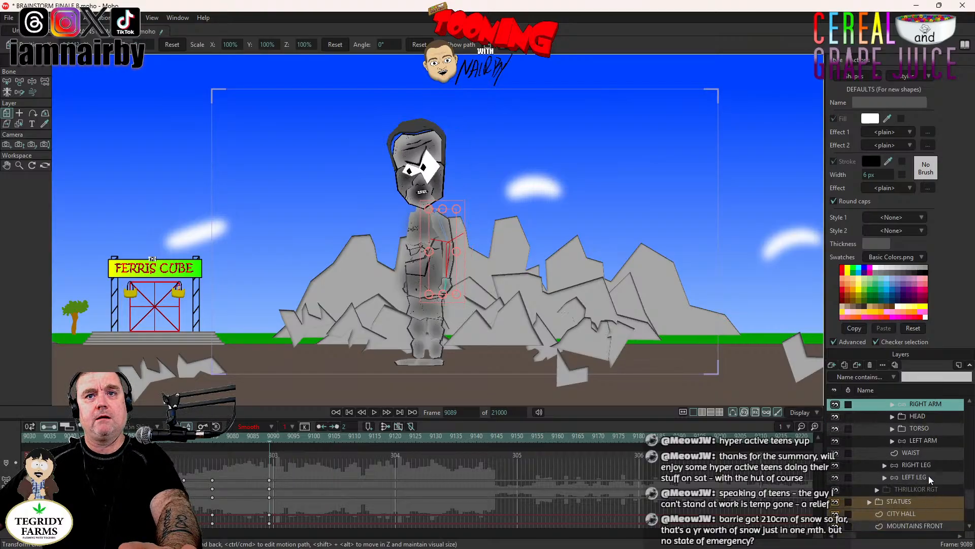
{"action": "left_click", "coordinate": [928, 465]}
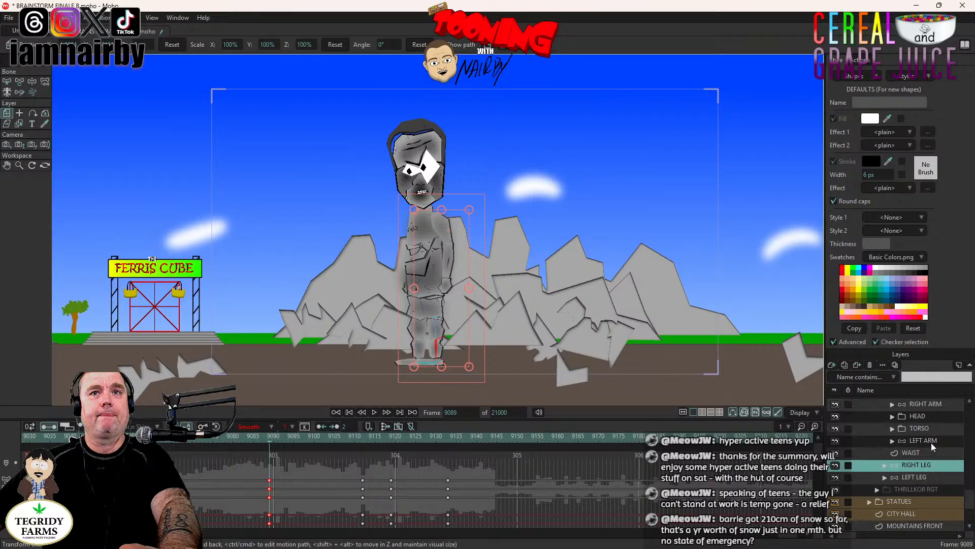
{"action": "scroll", "coordinate": [931, 443], "scroll_direction": "up", "scroll_amount": 1}
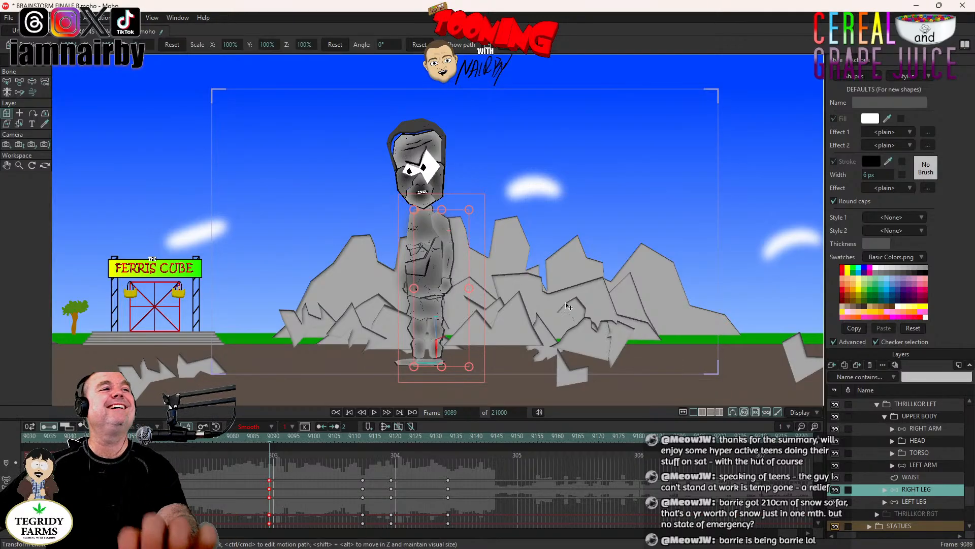
{"action": "left_click", "coordinate": [374, 412]}
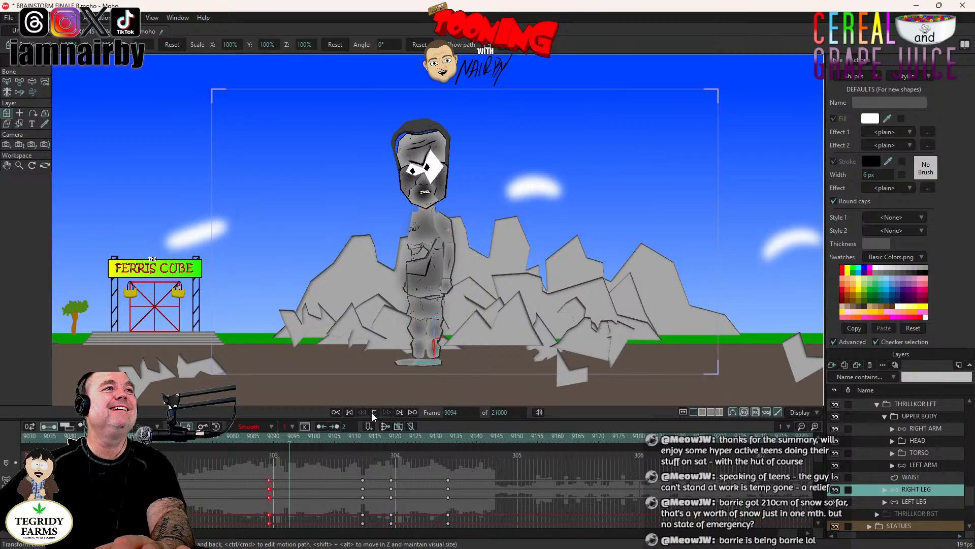
{"action": "left_click_drag", "start_coordinate": [359, 447], "coordinate": [312, 447]}
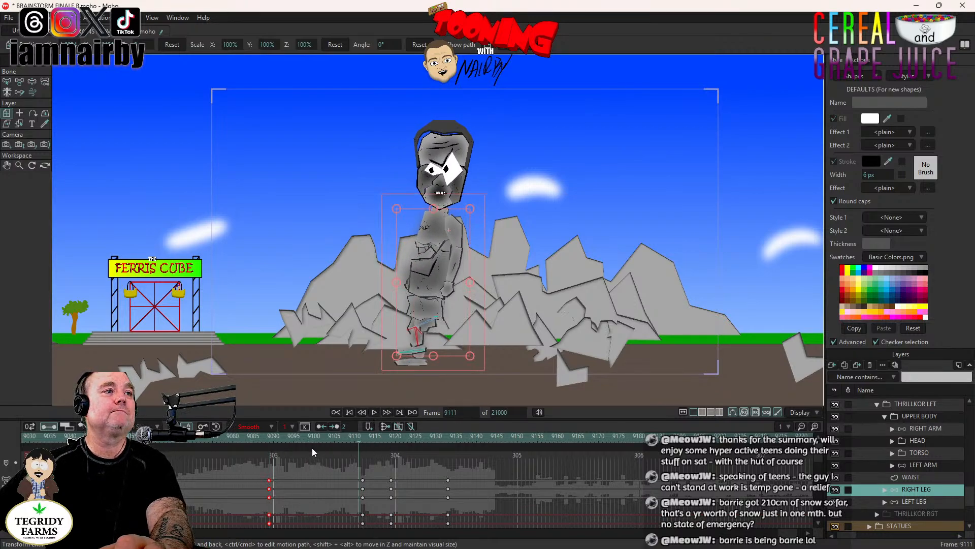
- At frame 9112, rotate the RIGHT ARM bone so the arm swings outward from the torso as the right leg lifts
{"action": "left_click", "coordinate": [270, 440]}
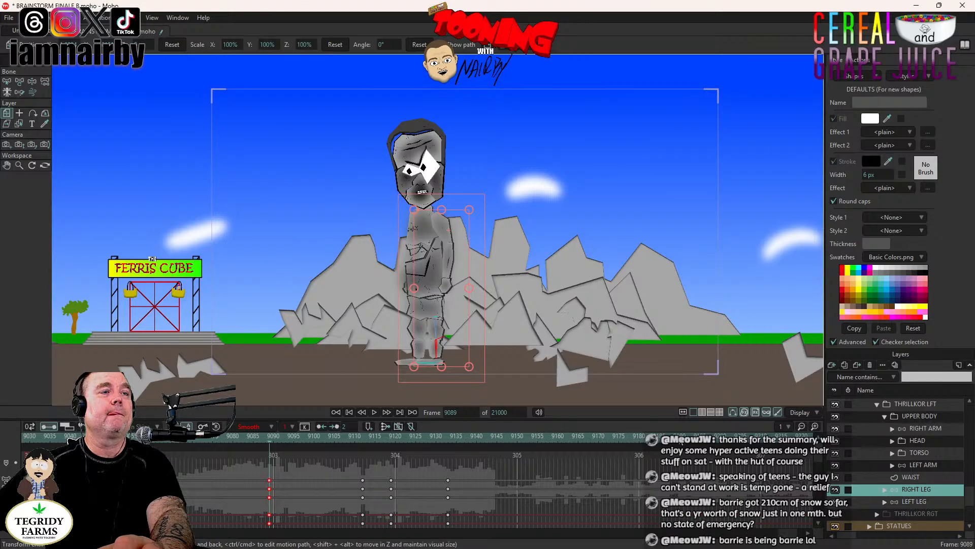
{"action": "left_click", "coordinate": [929, 429]}
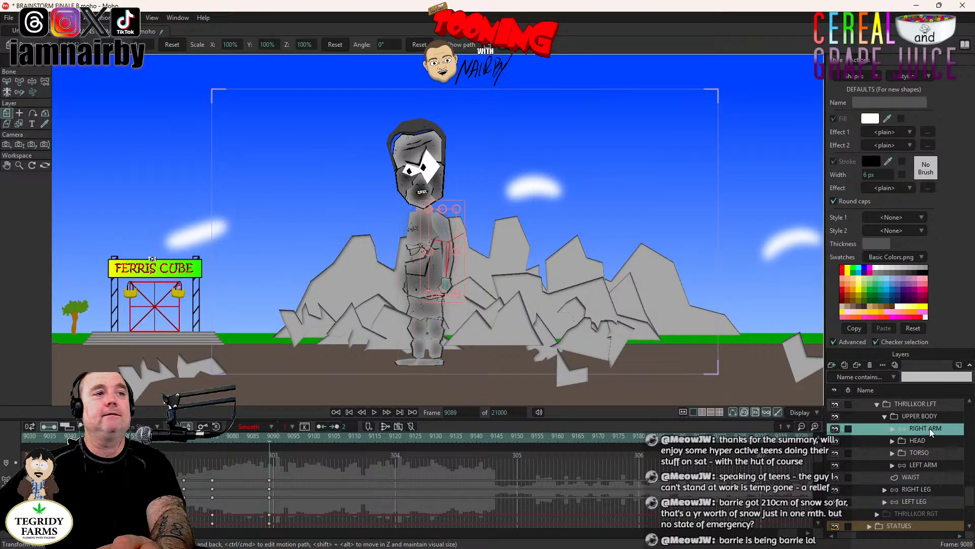
{"action": "left_click", "coordinate": [923, 489]}
{"action": "left_click", "coordinate": [363, 438]}
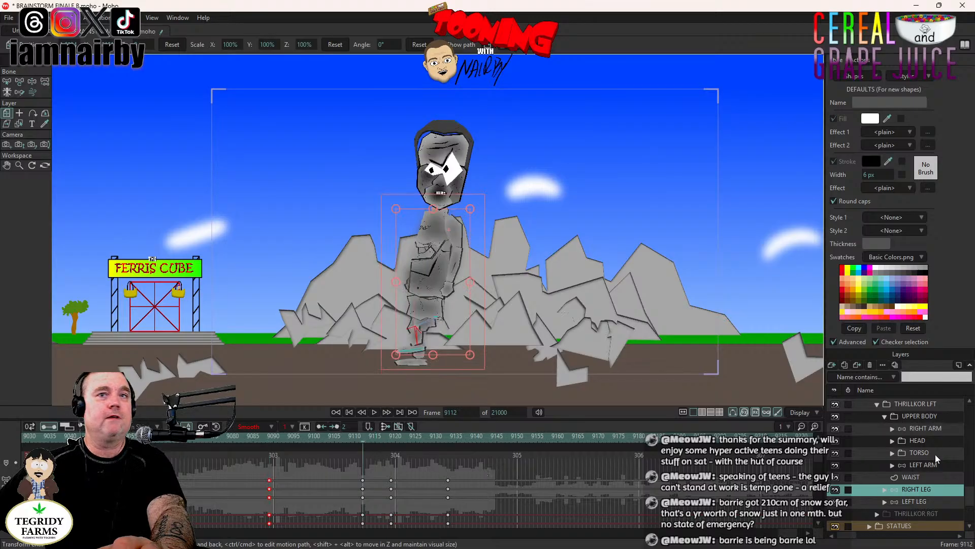
{"action": "left_click", "coordinate": [930, 429]}
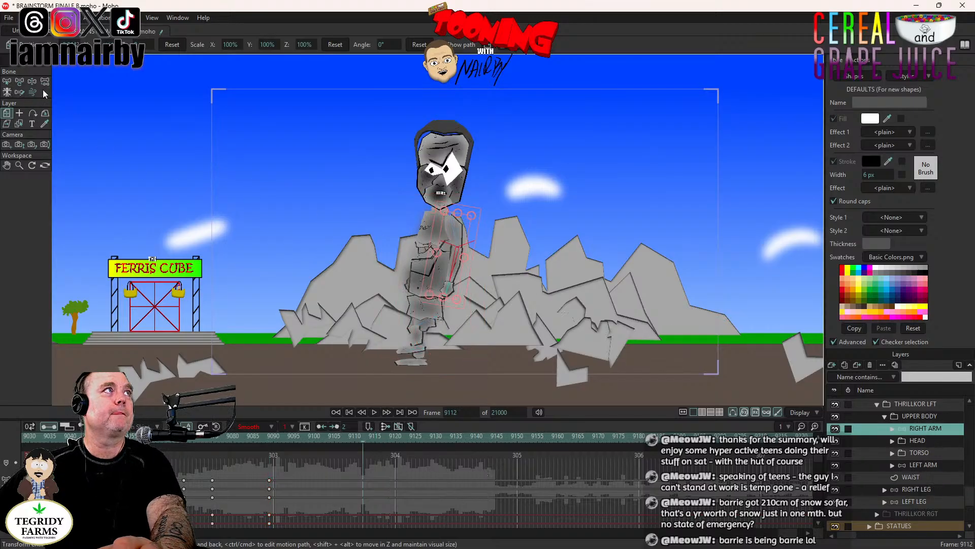
{"action": "left_click", "coordinate": [33, 82]}
{"action": "mouse_move", "coordinate": [454, 268]}
{"action": "left_mouse_down"}
{"action": "mouse_move", "coordinate": [477, 284]}
{"action": "mouse_move", "coordinate": [468, 286]}
{"action": "mouse_move", "coordinate": [478, 261]}
{"action": "mouse_move", "coordinate": [469, 274]}
{"action": "left_mouse_up"}
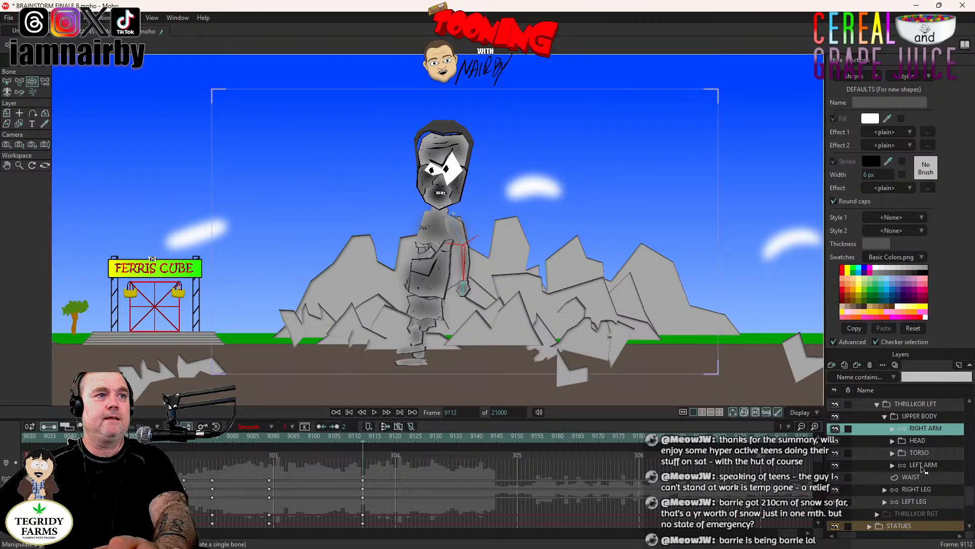
- At frame 9112, rotate the LEFT ARM bone to swing its hand away from the torso, opposite the RIGHT ARM
{"action": "left_click", "coordinate": [270, 440]}
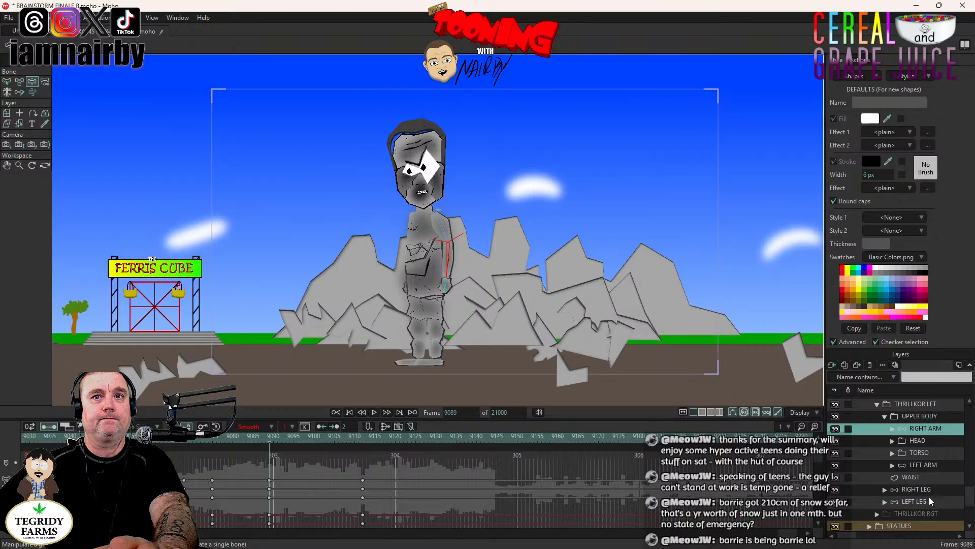
{"action": "scroll", "coordinate": [927, 441], "scroll_direction": "down", "scroll_amount": 2}
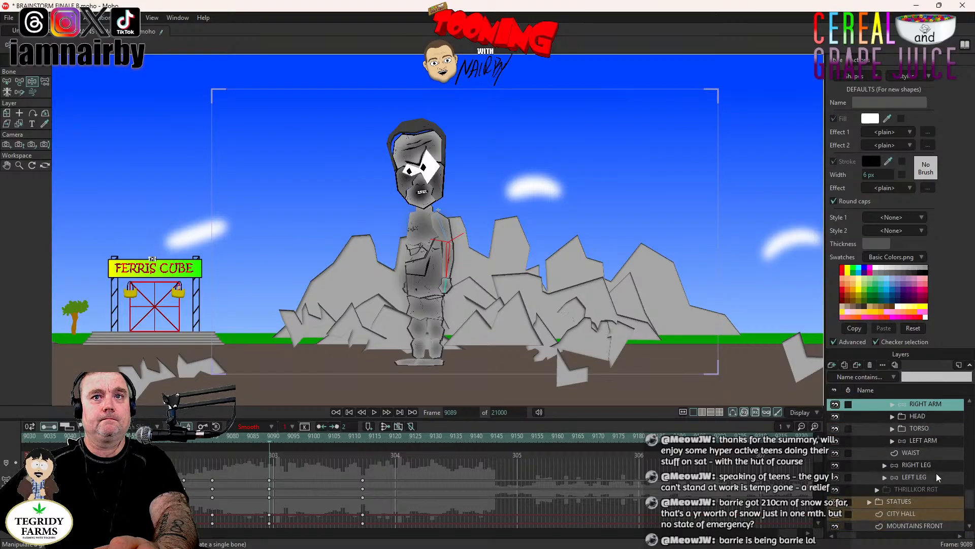
{"action": "left_click", "coordinate": [923, 440]}
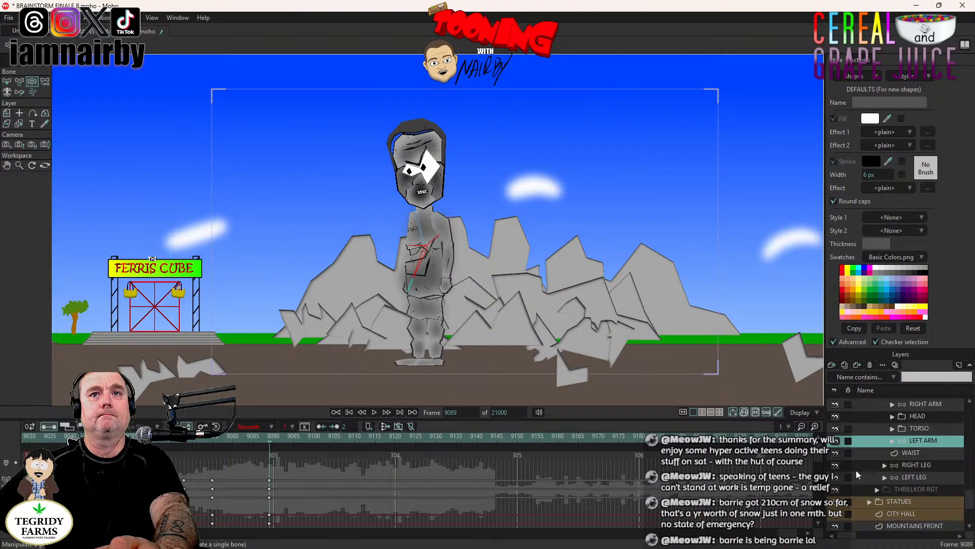
{"action": "left_click", "coordinate": [931, 401]}
{"action": "left_click", "coordinate": [361, 440]}
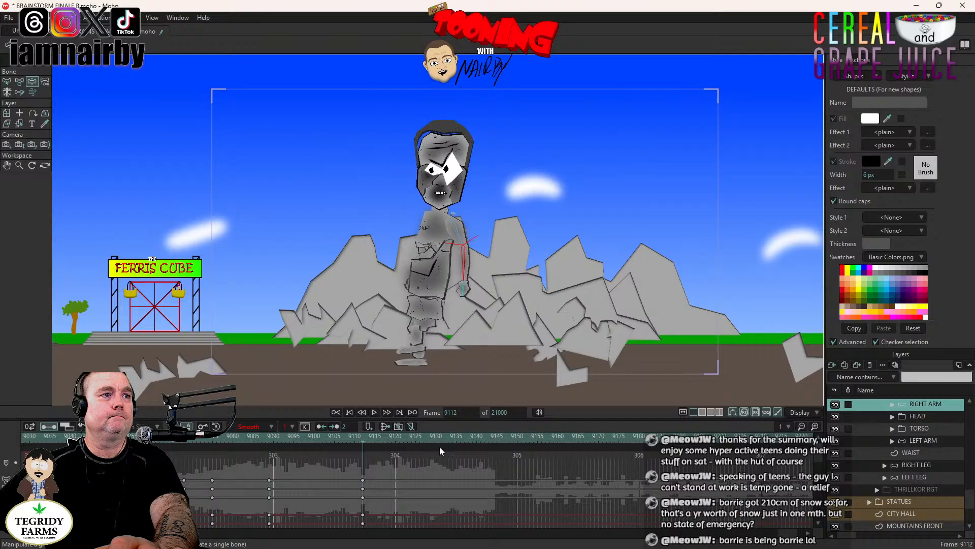
{"action": "left_click", "coordinate": [916, 440]}
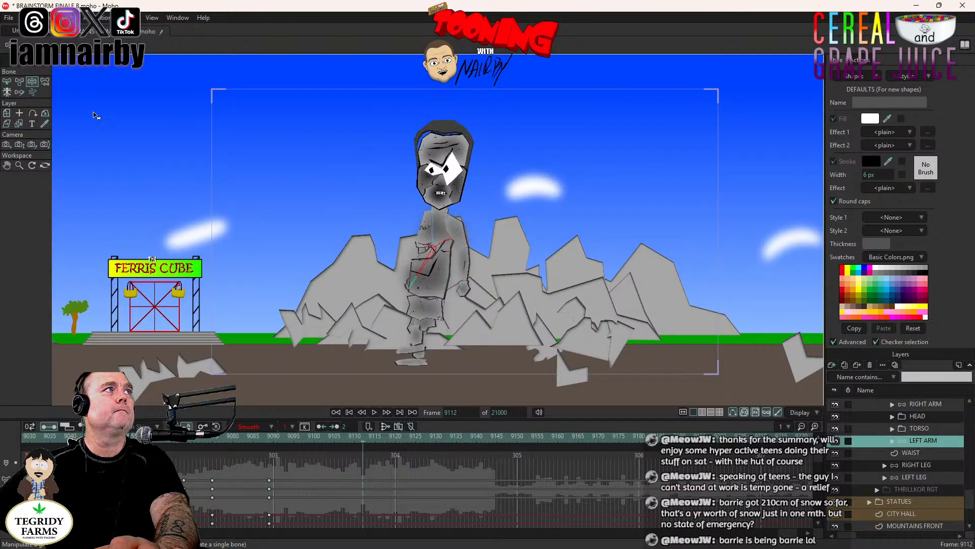
{"action": "left_click_drag", "start_coordinate": [421, 281], "coordinate": [419, 286]}
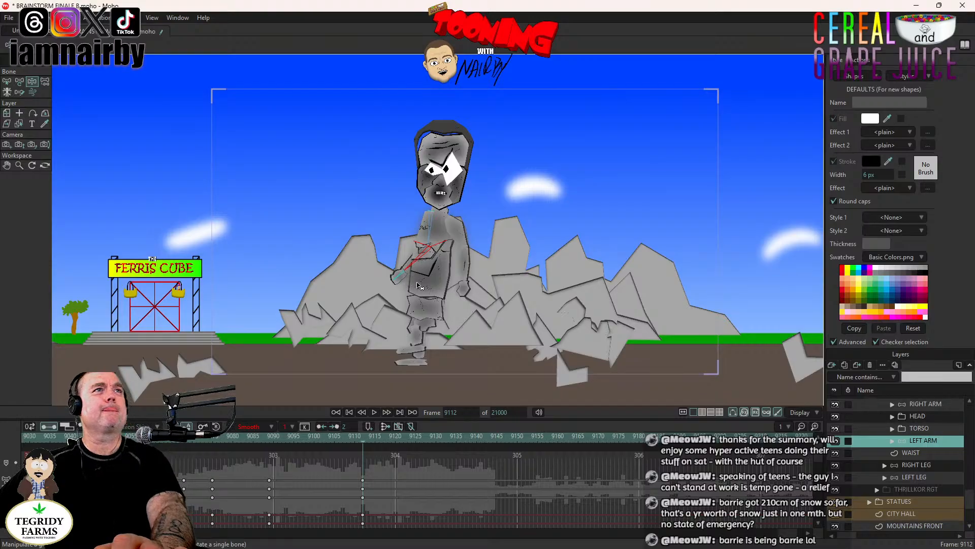
- Check the UPPER BODY's keyframes and play the second stomp with both arm swings
{"action": "left_click", "coordinate": [250, 444]}
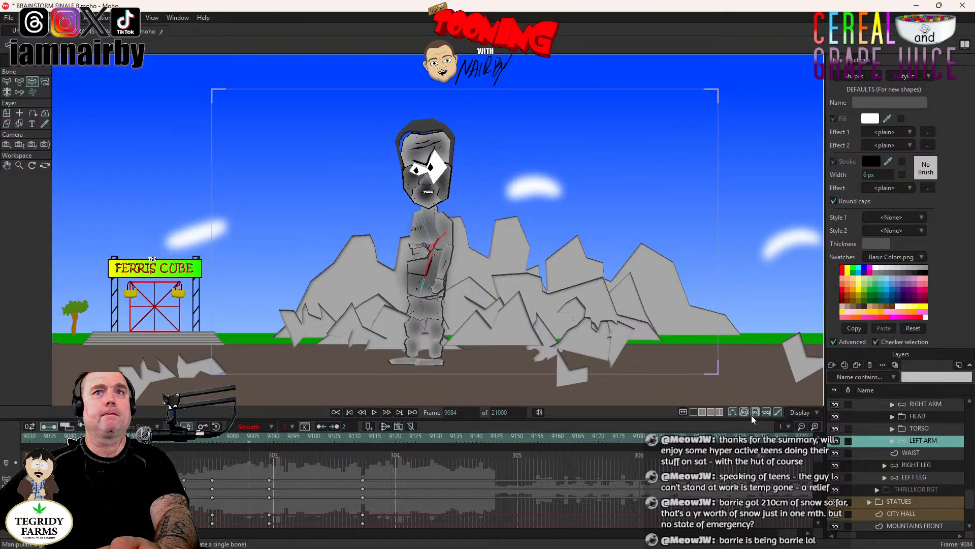
{"action": "scroll", "coordinate": [931, 449], "scroll_direction": "up", "scroll_amount": 2}
{"action": "left_click", "coordinate": [931, 440]}
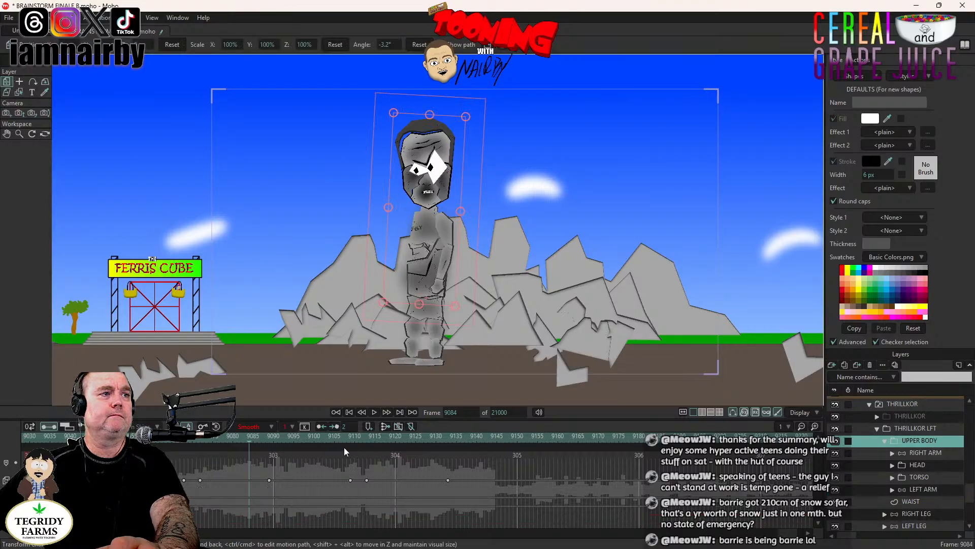
{"action": "left_click", "coordinate": [349, 412]}
{"action": "left_click", "coordinate": [374, 412]}
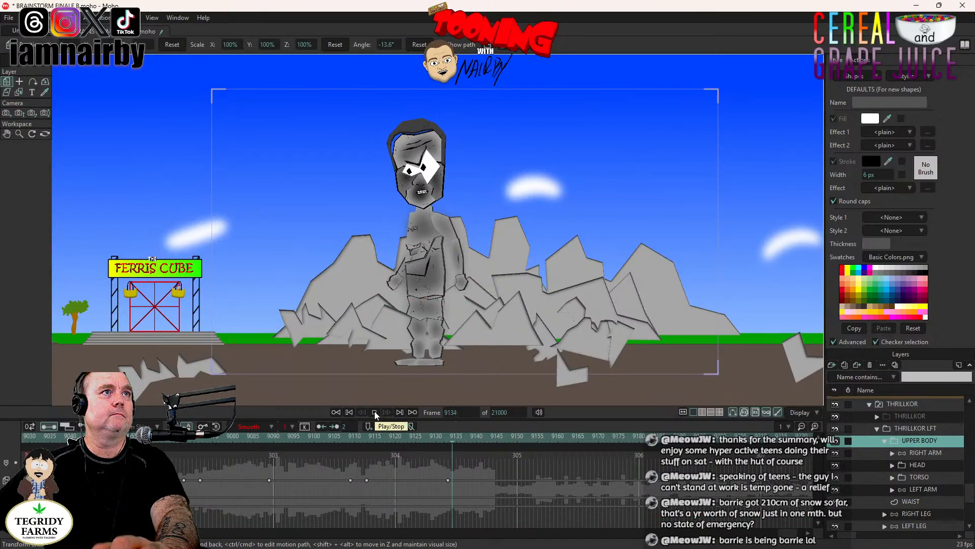
{"action": "left_click", "coordinate": [375, 412]}
- Key the HEAD's 7.5° tilt at frame 9093 and rotate the HEAD to 0° at frame 9116
{"action": "left_click", "coordinate": [348, 440]}
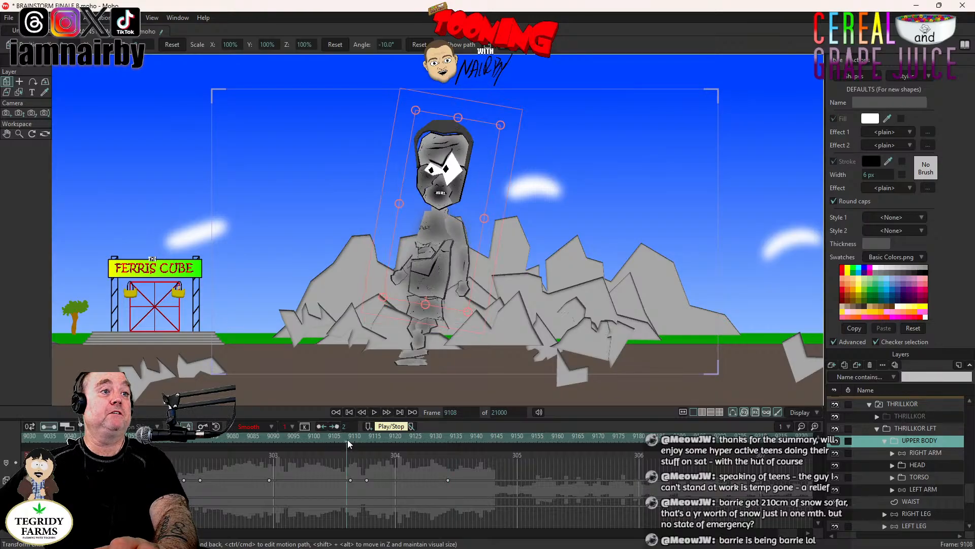
{"action": "left_click", "coordinate": [927, 464]}
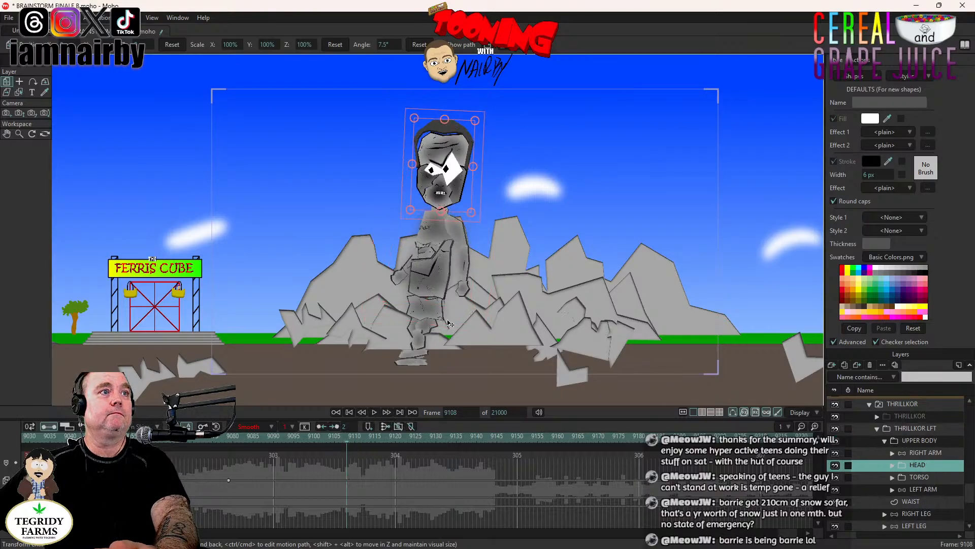
{"action": "left_click", "coordinate": [216, 438]}
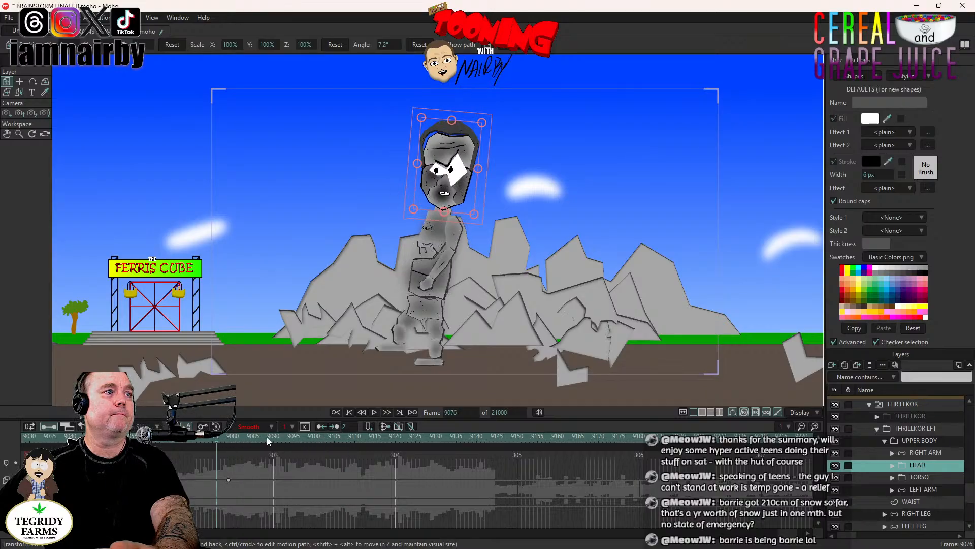
{"action": "left_click", "coordinate": [373, 412]}
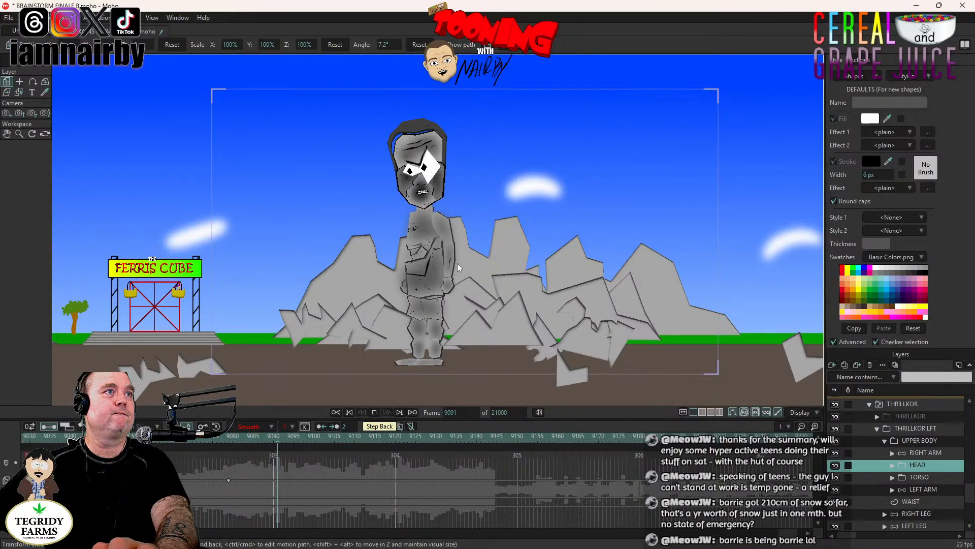
{"action": "left_click", "coordinate": [463, 195]}
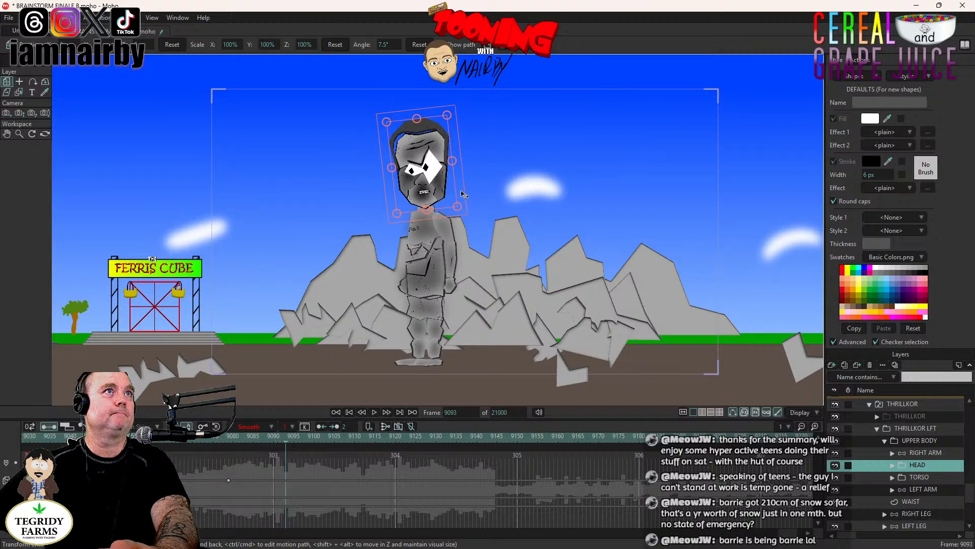
{"action": "left_click", "coordinate": [377, 437]}
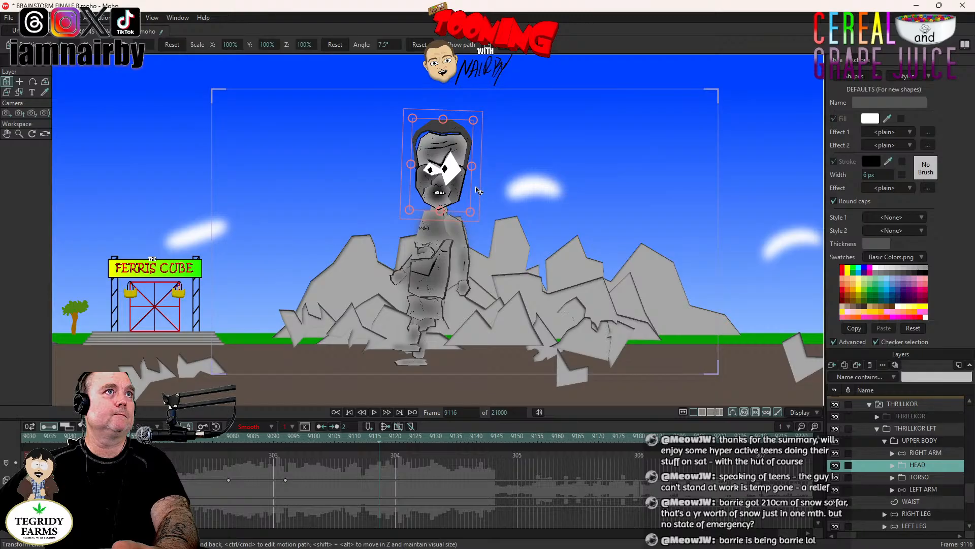
{"action": "left_click_drag", "start_coordinate": [478, 190], "coordinate": [481, 197]}
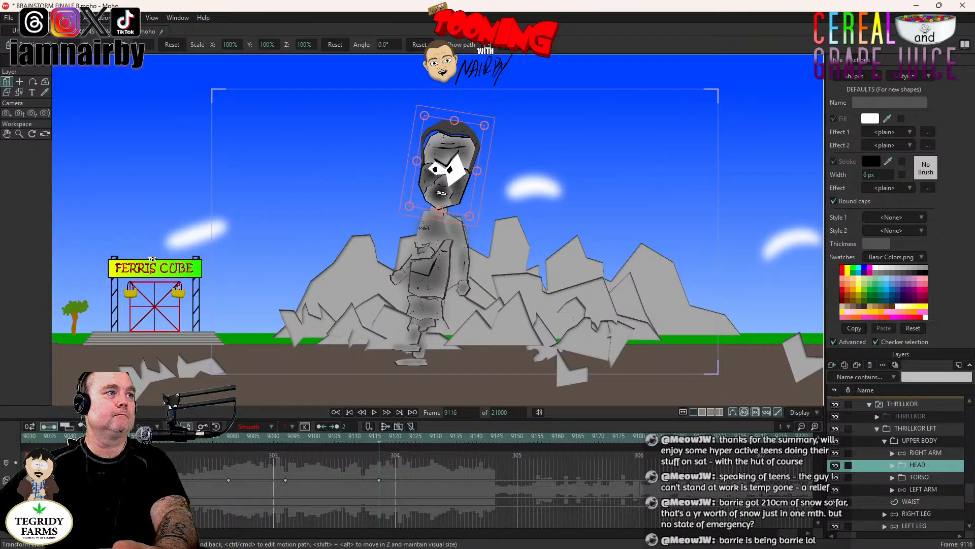
- Preview both stomps with the new head motion, return to frame 9120 and save the project
{"action": "left_click", "coordinate": [127, 437]}
{"action": "left_click", "coordinate": [374, 412]}
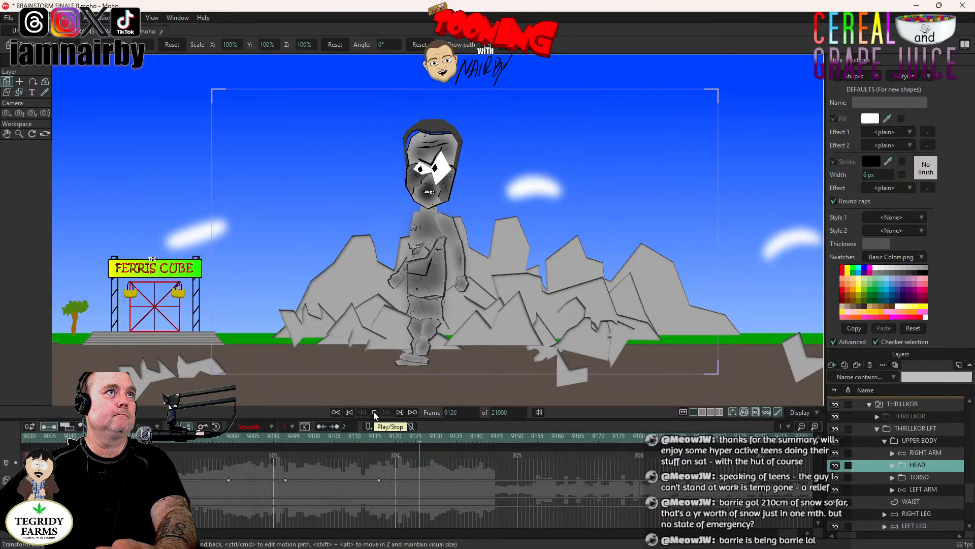
{"action": "left_click", "coordinate": [374, 412]}
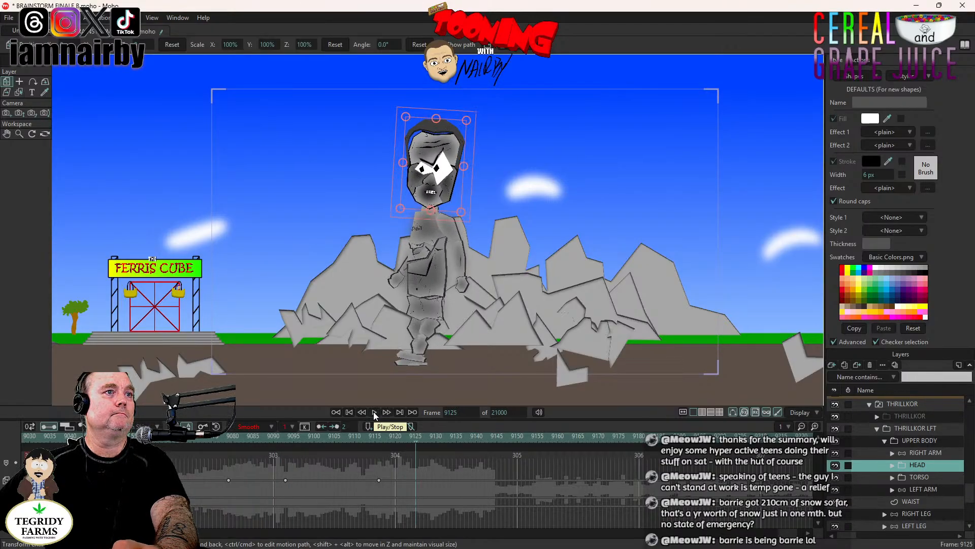
{"action": "left_click", "coordinate": [394, 435]}
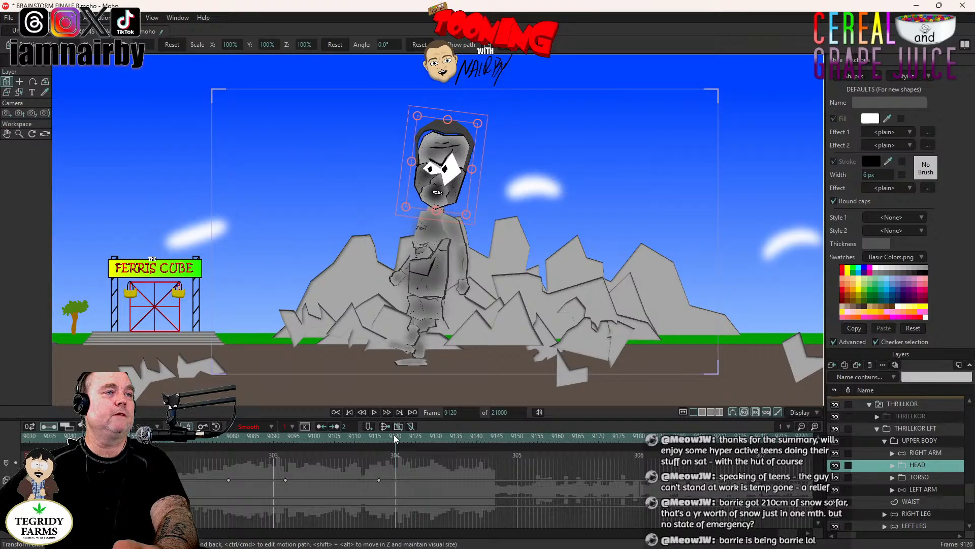
{"action": "key", "text": "ctrl+s"}
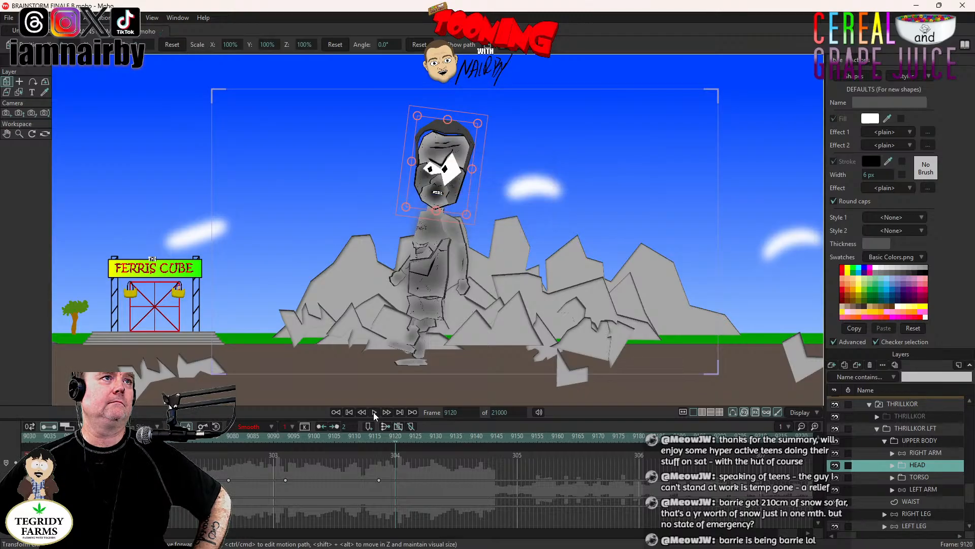
- Replay the end of the second stomp from frame 9120, check the HEAD pose at frame 9116 and return to frame 9120
{"action": "left_click", "coordinate": [373, 412]}
{"action": "left_click", "coordinate": [399, 442]}
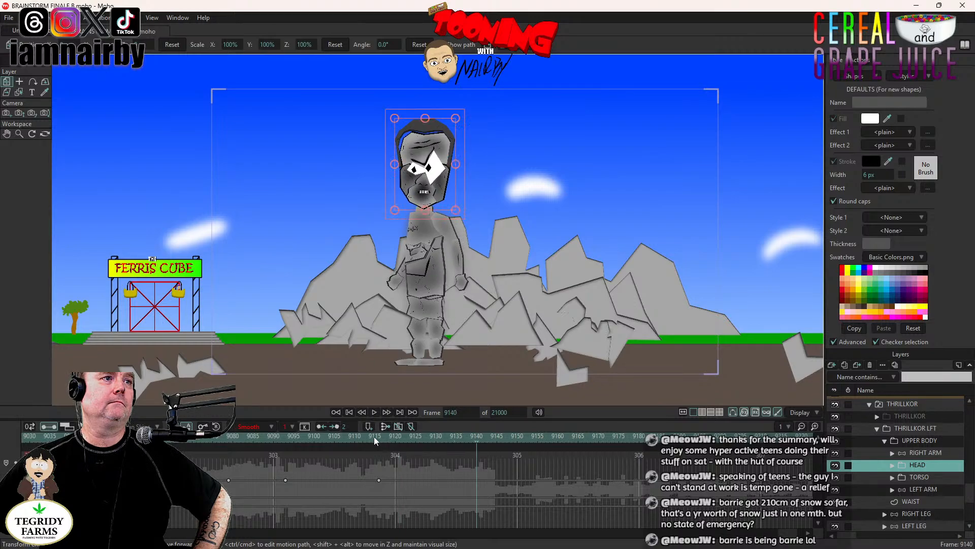
{"action": "left_click", "coordinate": [377, 438]}
{"action": "left_click", "coordinate": [378, 436]}
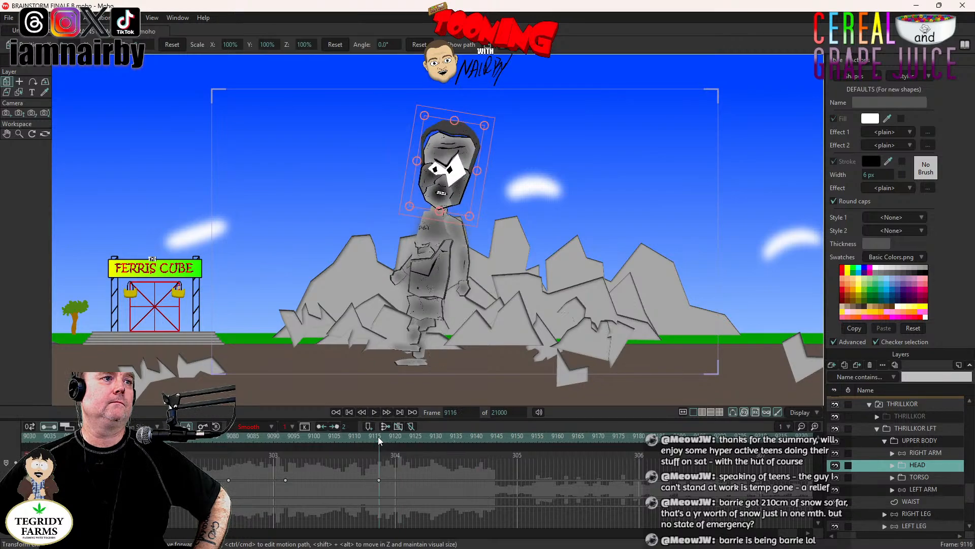
{"action": "left_click", "coordinate": [395, 438]}
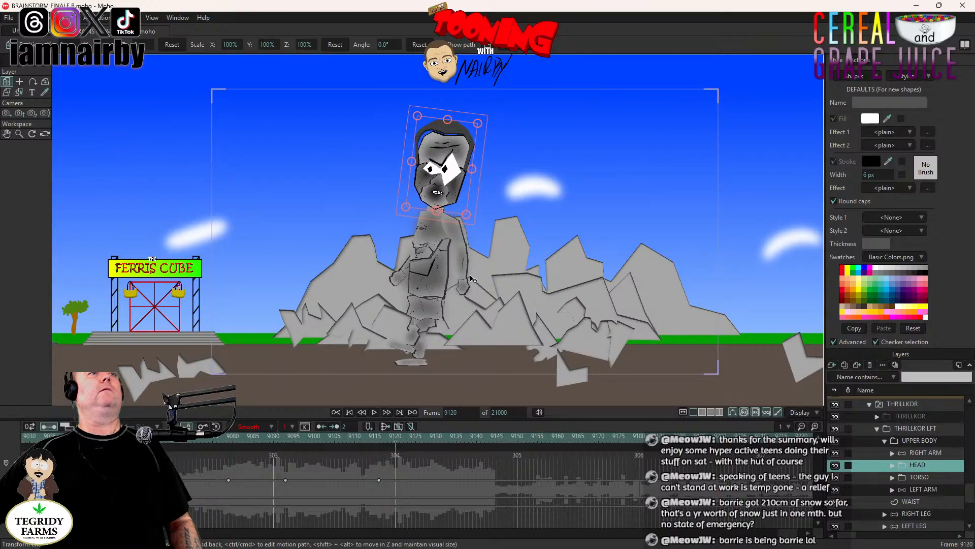
- Select the collapsed THRILLKOR group and zoom the camera in at frame 9120 to a focal length of about 10.19
{"action": "scroll", "coordinate": [472, 280], "scroll_direction": "down", "scroll_amount": 4}
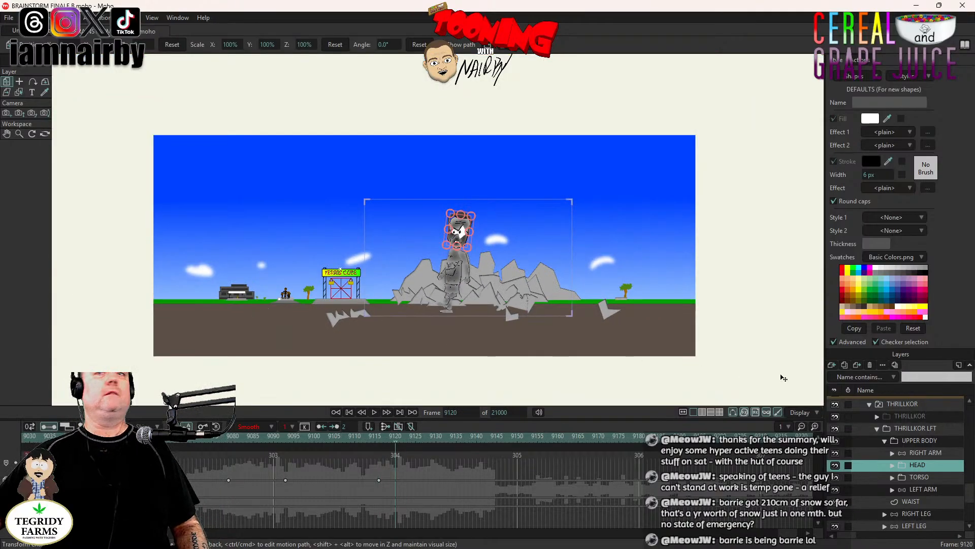
{"action": "scroll", "coordinate": [900, 420], "scroll_direction": "up", "scroll_amount": 1}
{"action": "left_click", "coordinate": [870, 440]}
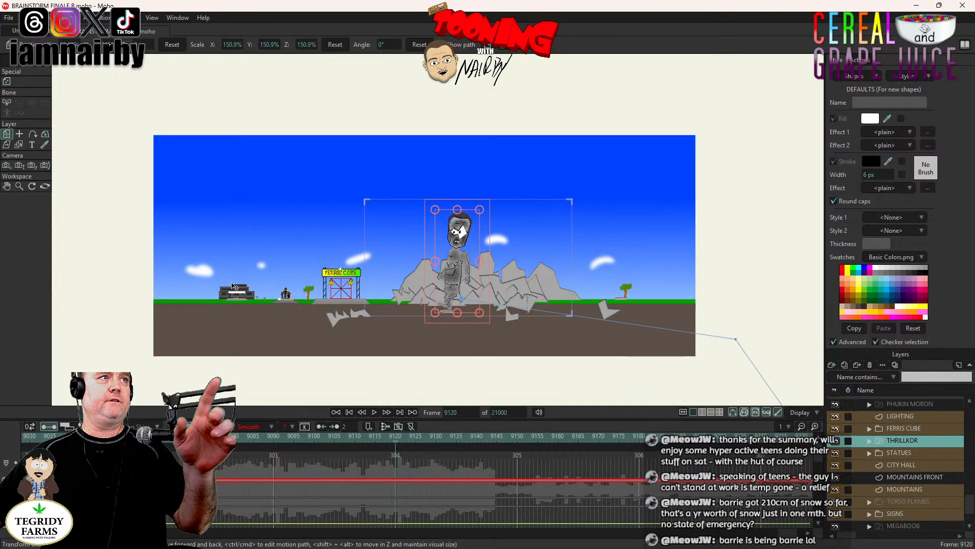
{"action": "left_click", "coordinate": [7, 166]}
{"action": "left_click", "coordinate": [19, 166]}
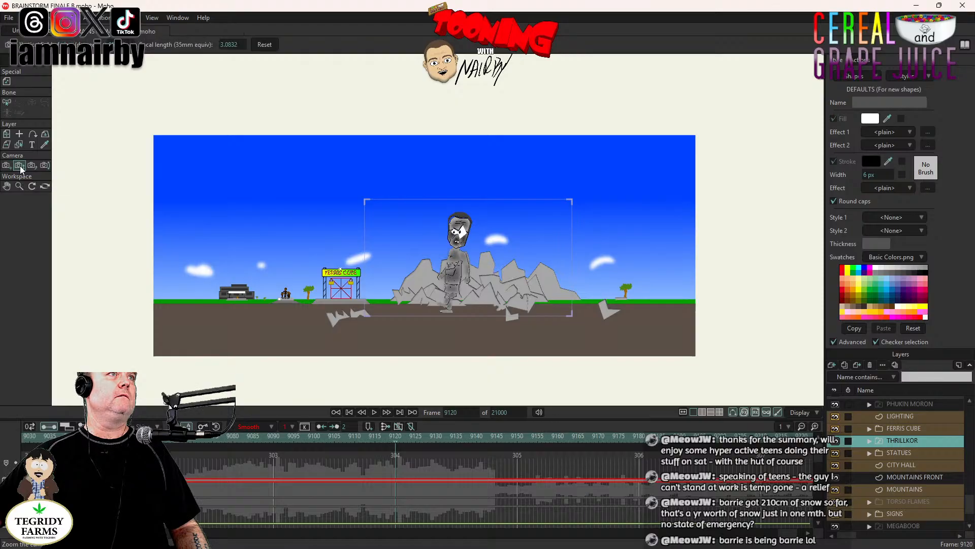
{"action": "left_click_drag", "start_coordinate": [469, 244], "coordinate": [533, 240]}
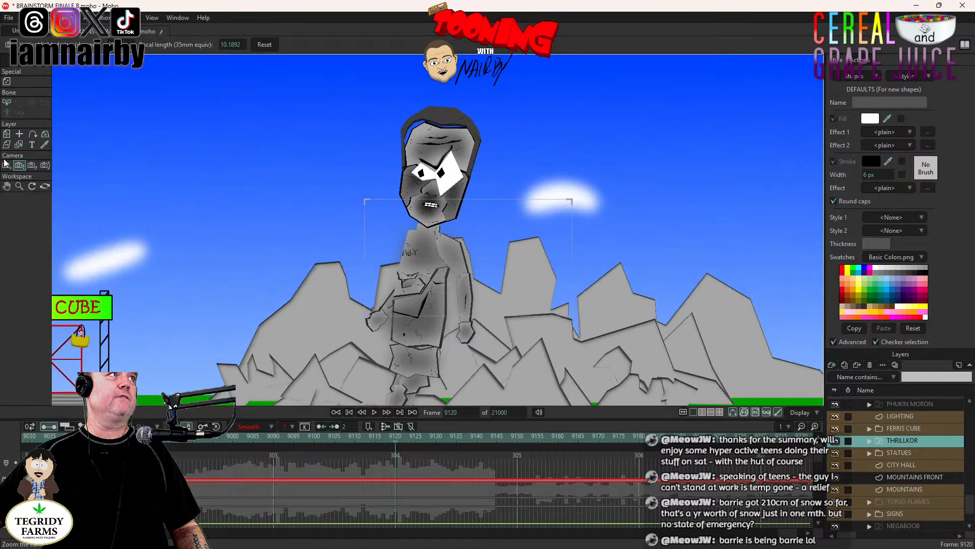
- Track the camera from the stone figure past the Ferris Cube and statue to frame the dark grey building
{"action": "left_click", "coordinate": [6, 165]}
{"action": "left_click_drag", "start_coordinate": [407, 329], "coordinate": [582, 295]}
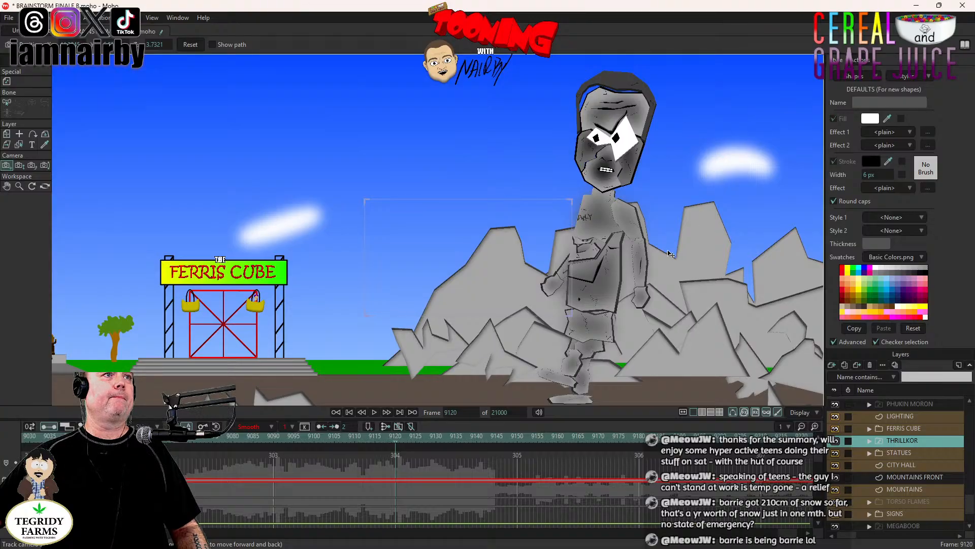
{"action": "left_click_drag", "start_coordinate": [357, 303], "coordinate": [680, 297]}
{"action": "left_click_drag", "start_coordinate": [330, 313], "coordinate": [465, 325]}
{"action": "left_click_drag", "start_coordinate": [426, 293], "coordinate": [477, 288]}
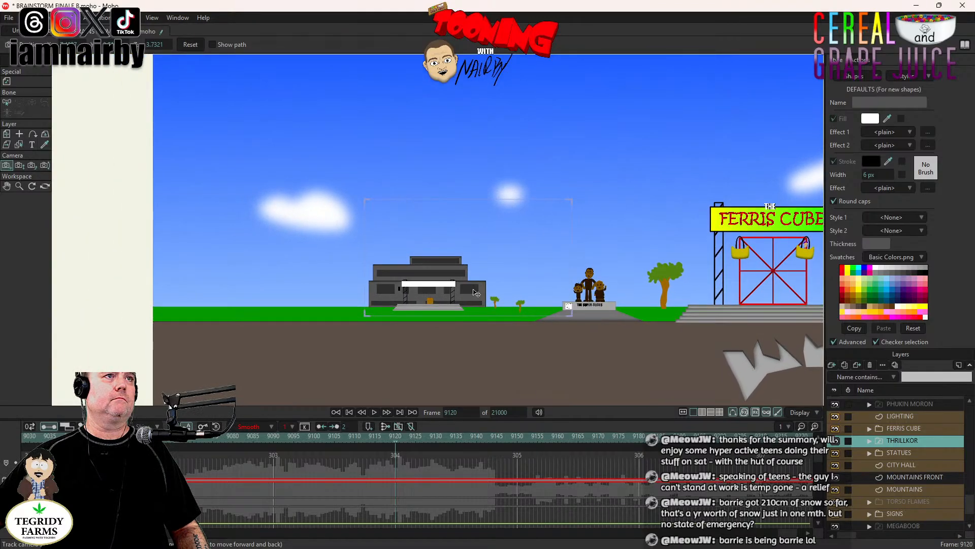
{"action": "left_click_drag", "start_coordinate": [537, 303], "coordinate": [560, 295]}
- Zoom the camera in on the dark grey building to a focal length of about 33.44
{"action": "left_click", "coordinate": [19, 165]}
{"action": "left_click_drag", "start_coordinate": [426, 325], "coordinate": [430, 393]}
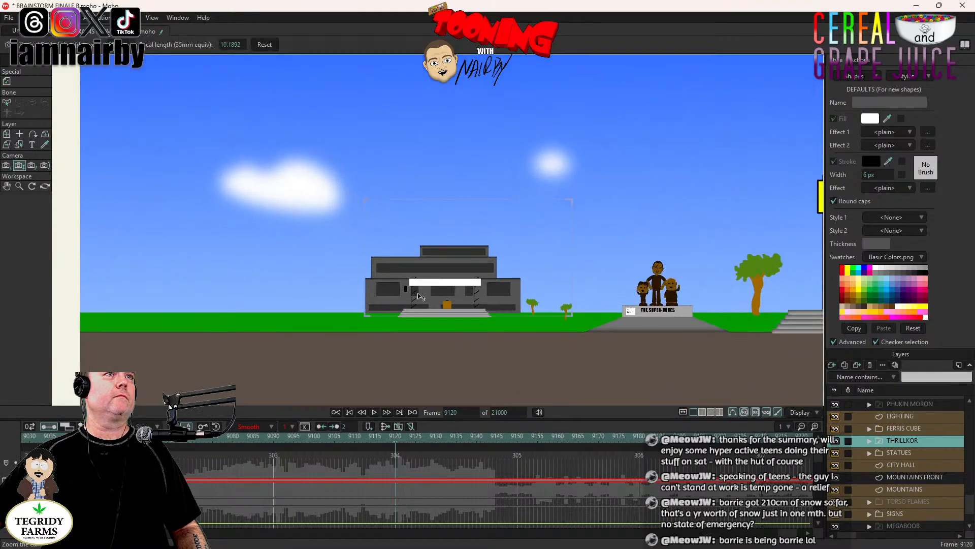
{"action": "left_click_drag", "start_coordinate": [455, 256], "coordinate": [460, 333]}
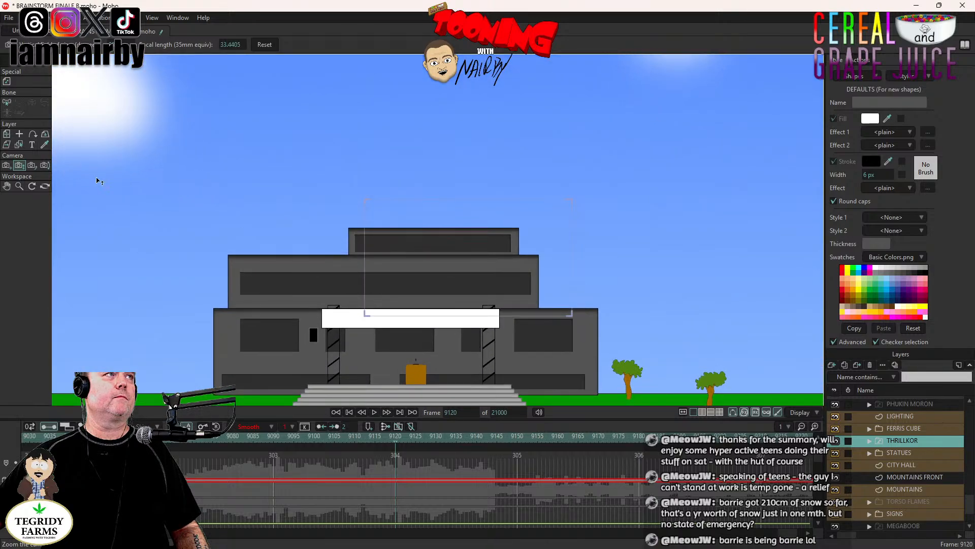
- Track the camera at frame 9120 to frame the grey building's front steps, podium and white sign
{"action": "left_click", "coordinate": [6, 165]}
{"action": "left_click_drag", "start_coordinate": [503, 306], "coordinate": [511, 210]}
{"action": "left_click_drag", "start_coordinate": [475, 263], "coordinate": [537, 261]}
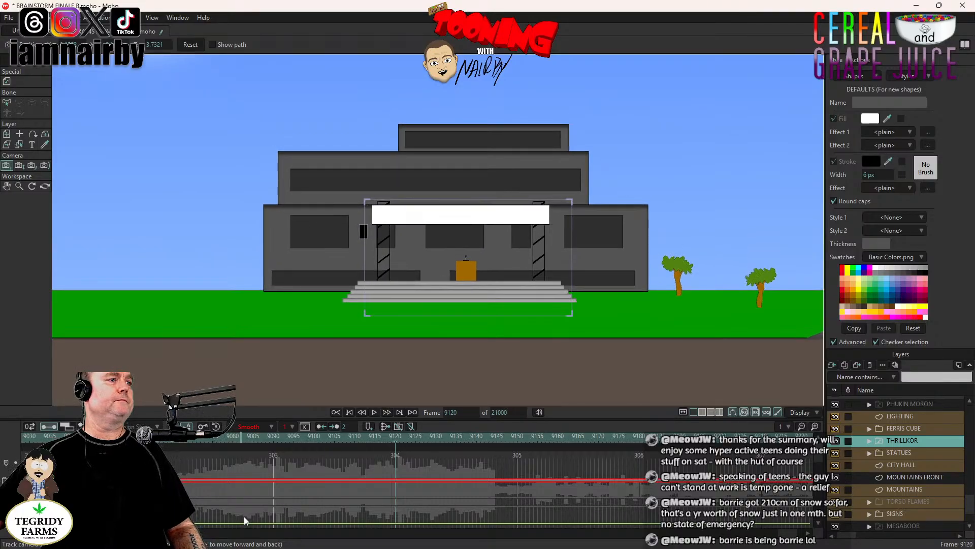
- Set the camera tracking keyframe at frame 9120 to Step interpolation and save the document
{"action": "scroll", "coordinate": [377, 508], "scroll_direction": "down", "scroll_amount": 3}
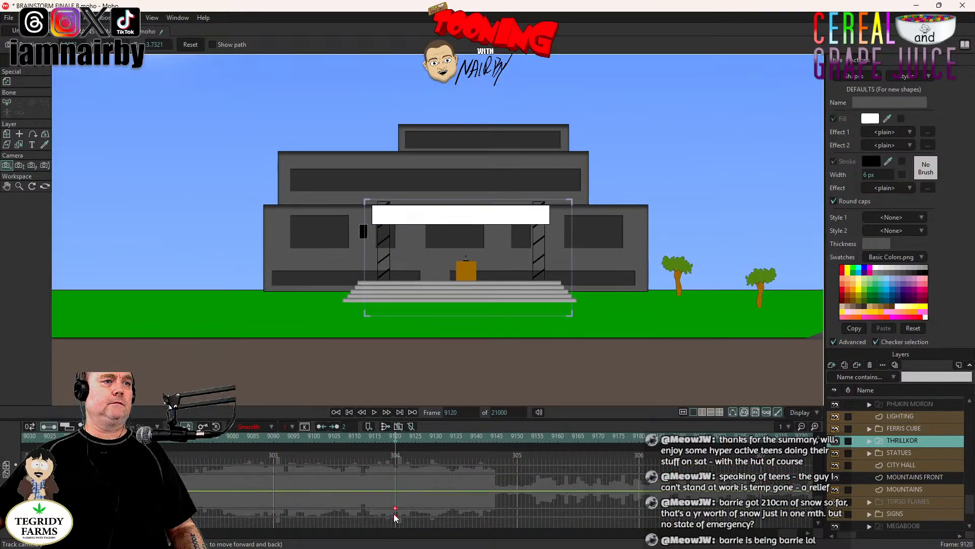
{"action": "right_click", "coordinate": [396, 509]}
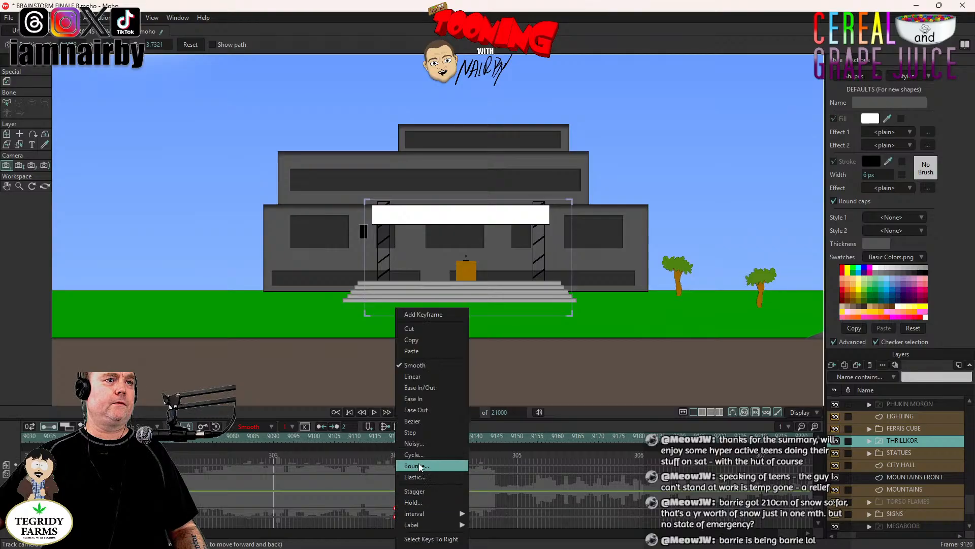
{"action": "left_click", "coordinate": [417, 436]}
{"action": "key", "text": "ctrl+s"}
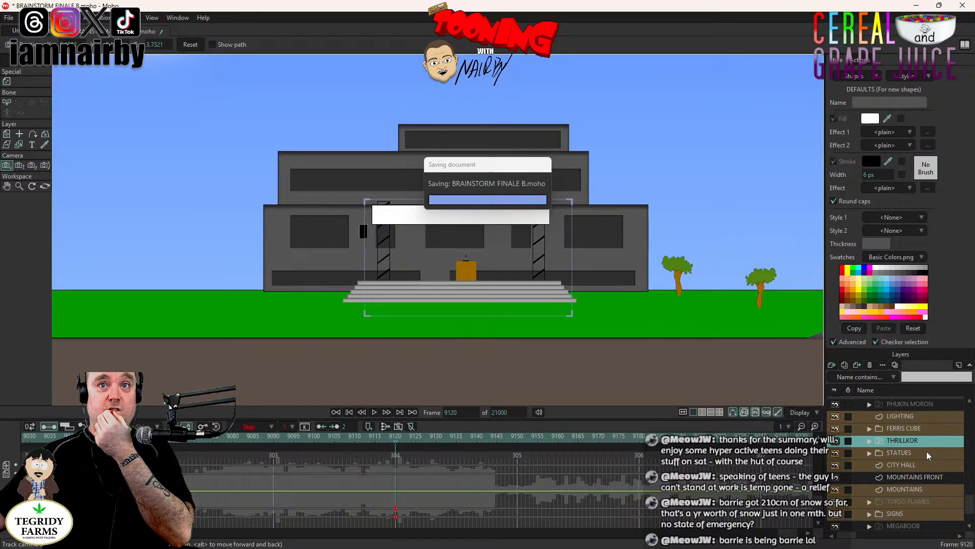
- Make the SCOT LANDON character layer visible at frame 9120 through its layer settings
{"action": "scroll", "coordinate": [910, 467], "scroll_direction": "up", "scroll_amount": 2}
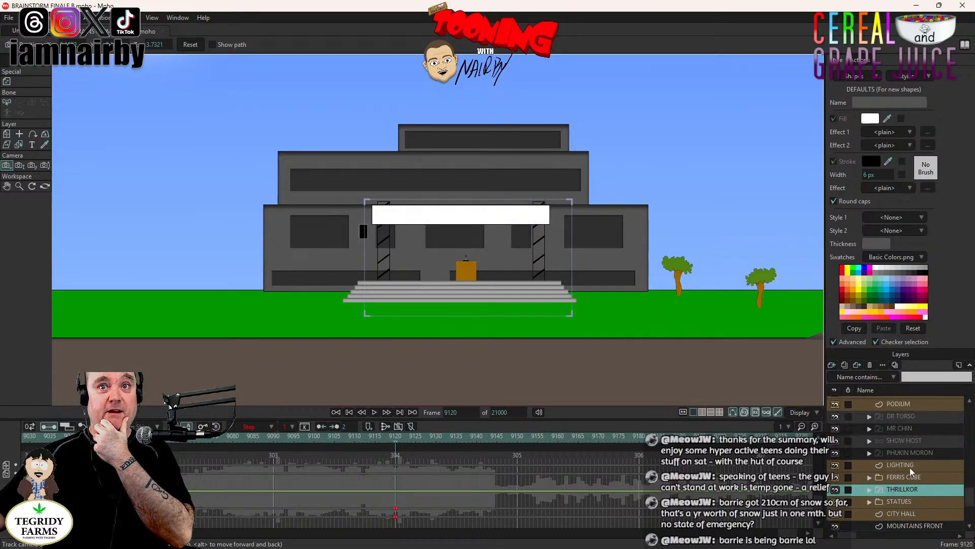
{"action": "scroll", "coordinate": [911, 472], "scroll_direction": "up", "scroll_amount": 4}
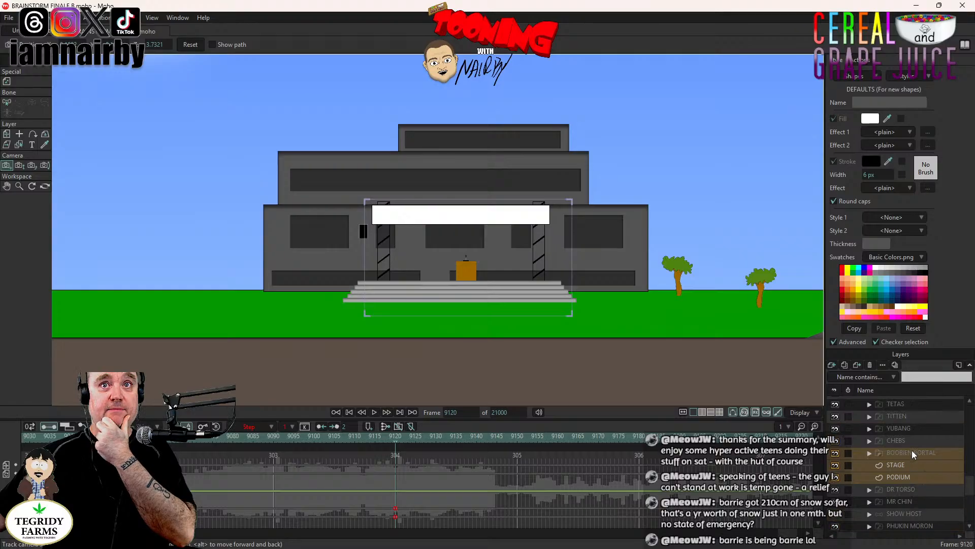
{"action": "scroll", "coordinate": [911, 452], "scroll_direction": "up", "scroll_amount": 6}
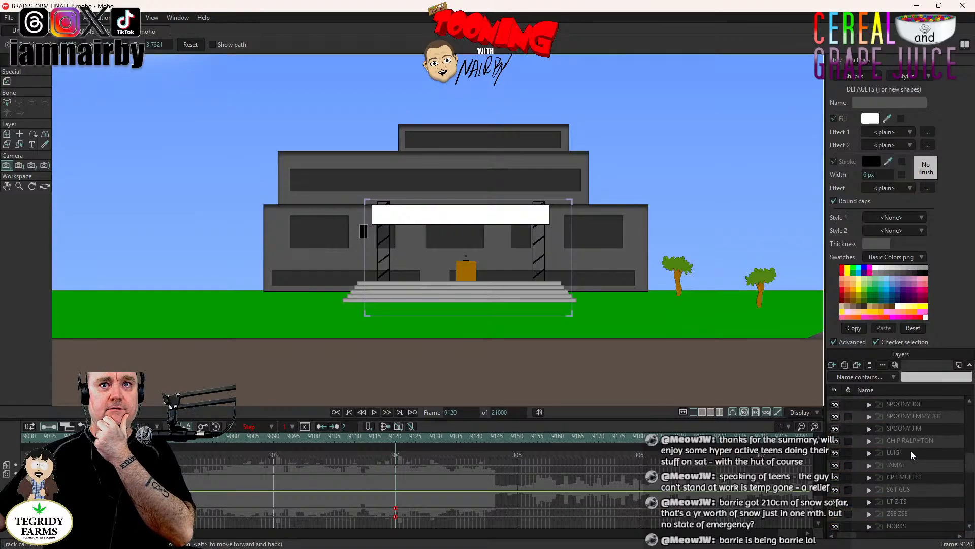
{"action": "scroll", "coordinate": [914, 450], "scroll_direction": "up", "scroll_amount": 1}
{"action": "left_click", "coordinate": [915, 414]}
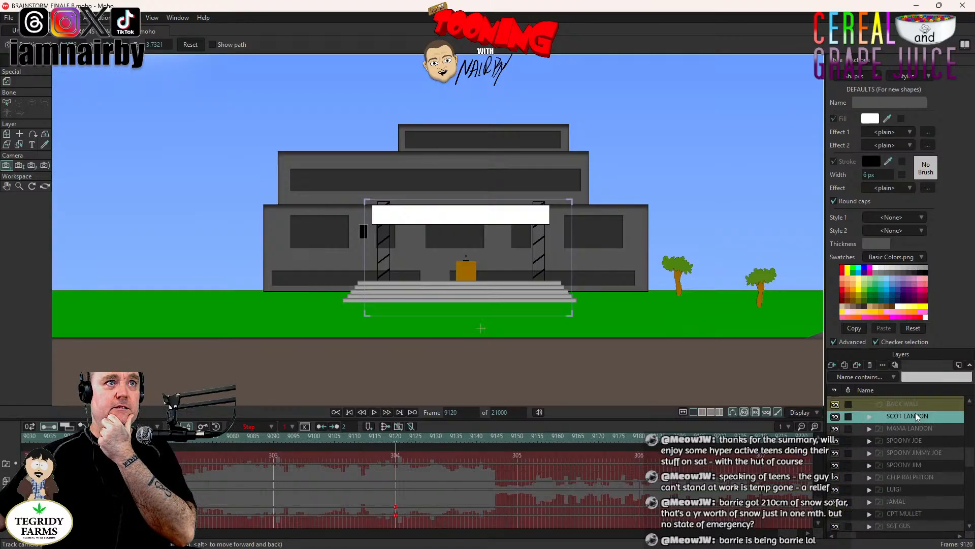
{"action": "left_click", "coordinate": [7, 134]}
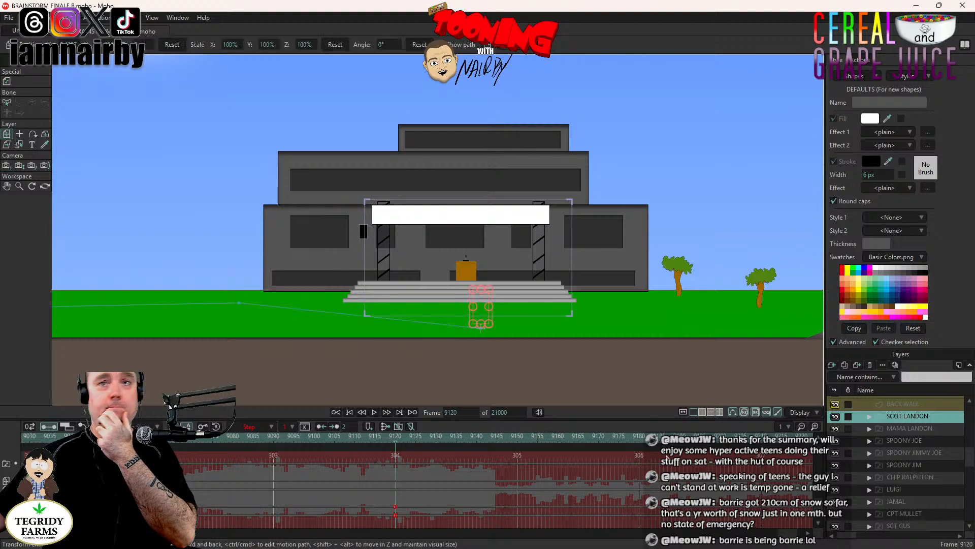
{"action": "double_click", "coordinate": [907, 419]}
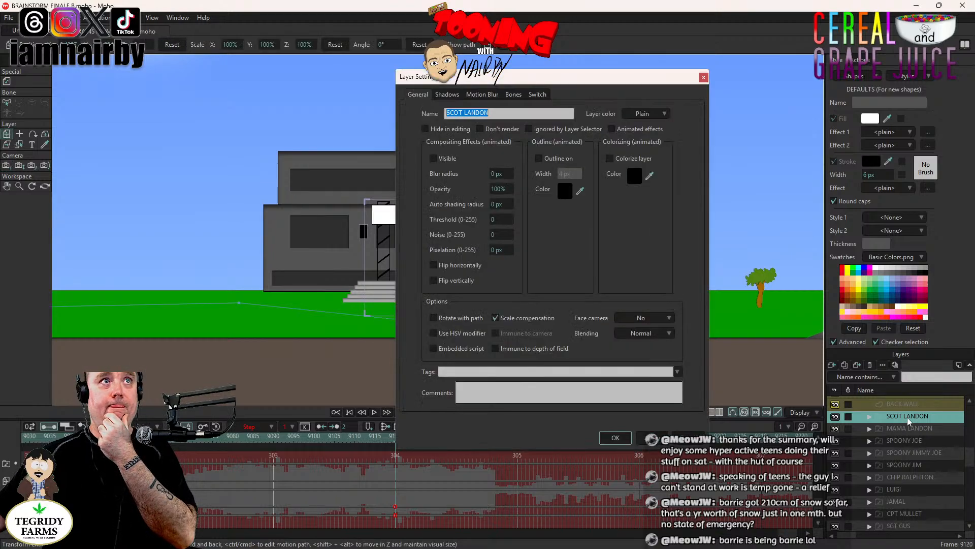
{"action": "left_click", "coordinate": [433, 158]}
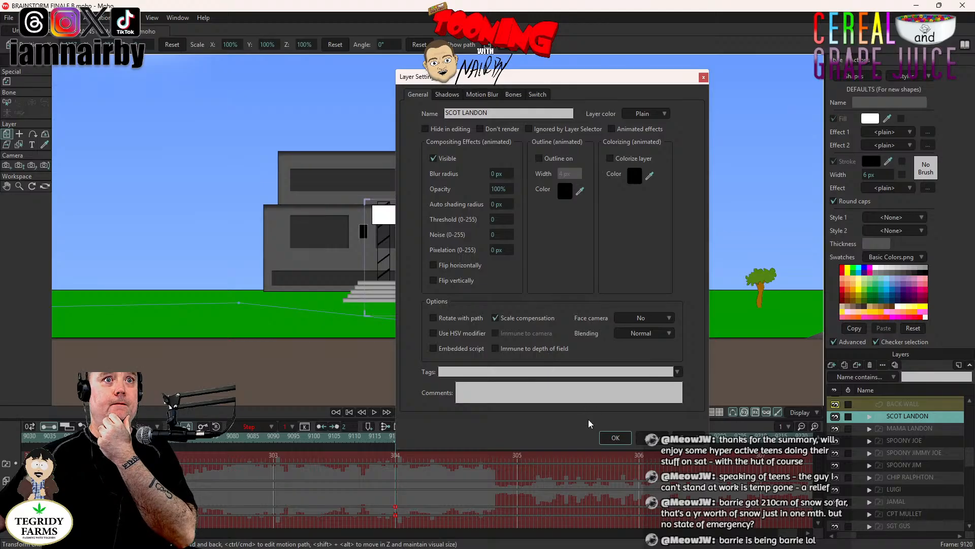
{"action": "left_click", "coordinate": [616, 438]}
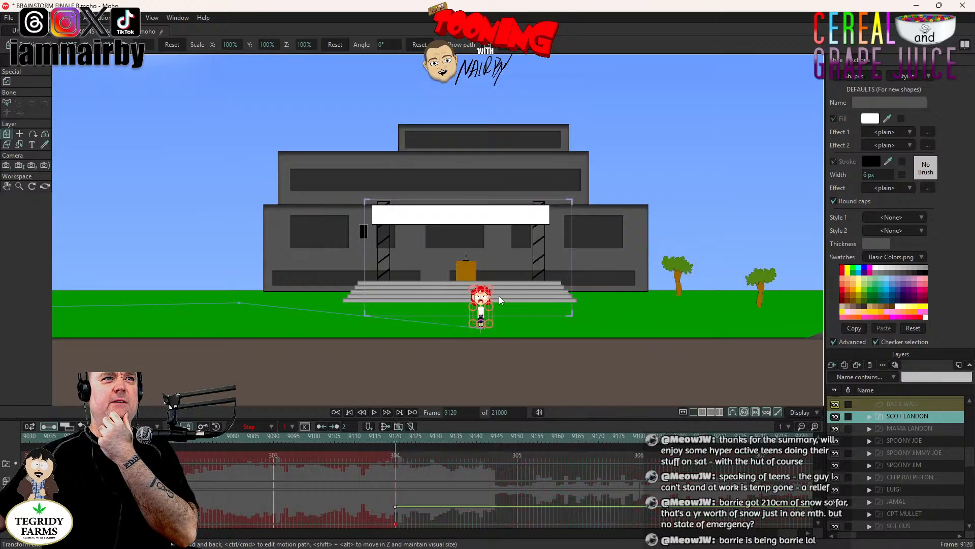
- Make the SPOONY JOE character layer visible at frame 9120
{"action": "scroll", "coordinate": [499, 300], "scroll_direction": "up", "scroll_amount": 3}
{"action": "scroll", "coordinate": [485, 303], "scroll_direction": "down", "scroll_amount": 2}
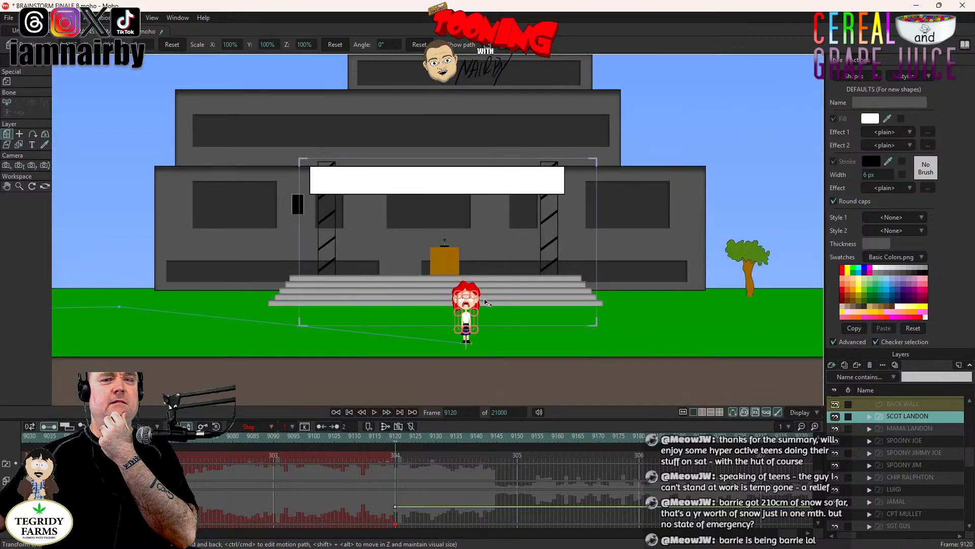
{"action": "double_click", "coordinate": [906, 441]}
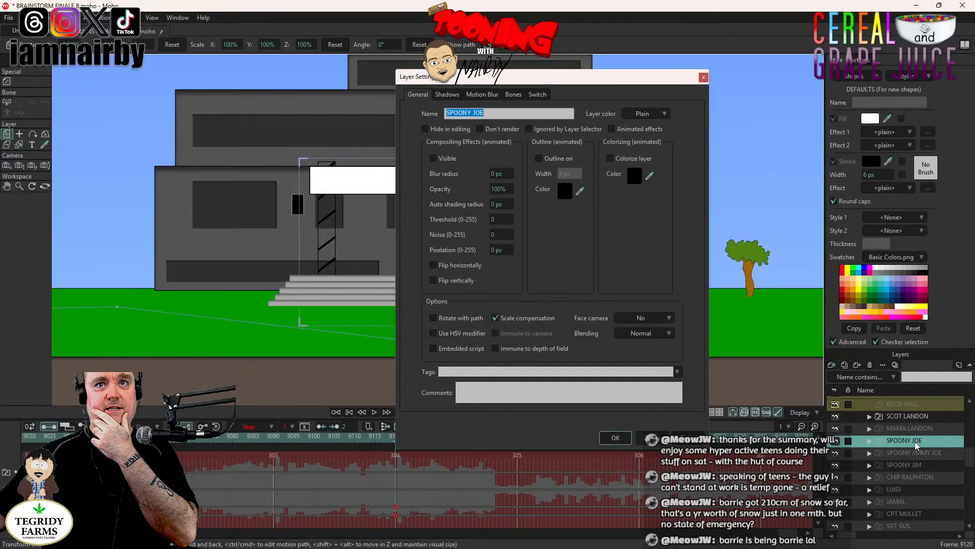
{"action": "left_click", "coordinate": [447, 162]}
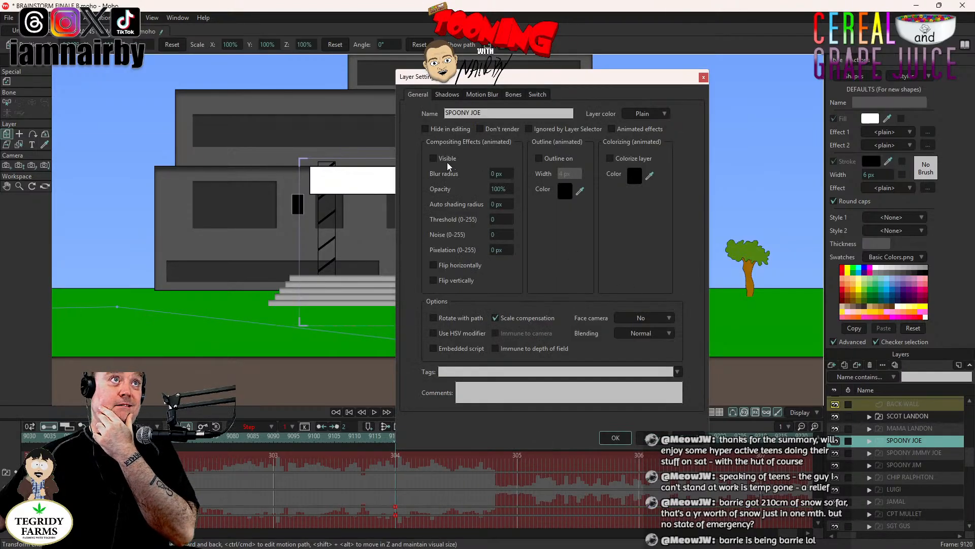
{"action": "left_click", "coordinate": [625, 437]}
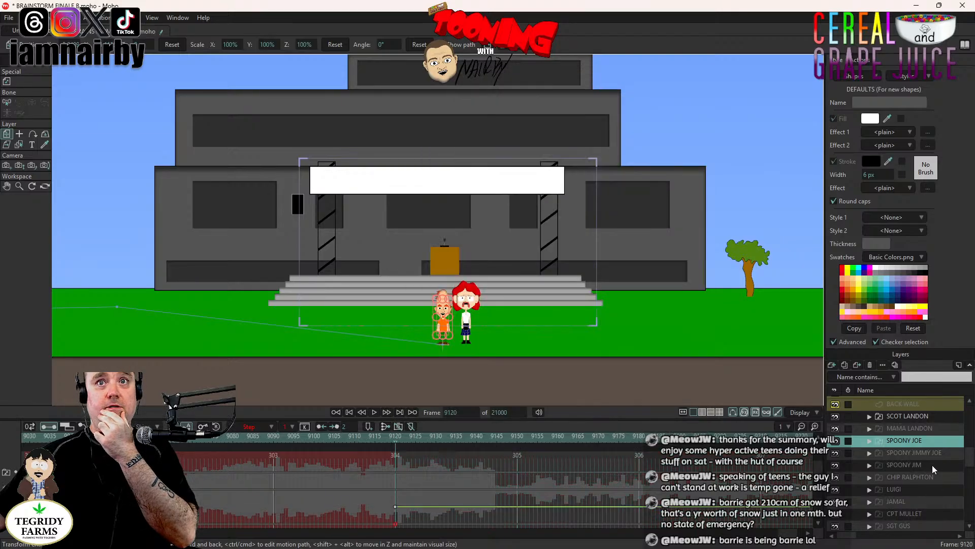
- Make the SPOONY JIMMY JOE and SPOONY JIM character layers visible at frame 9120
{"action": "double_click", "coordinate": [929, 452]}
{"action": "left_click", "coordinate": [450, 162]}
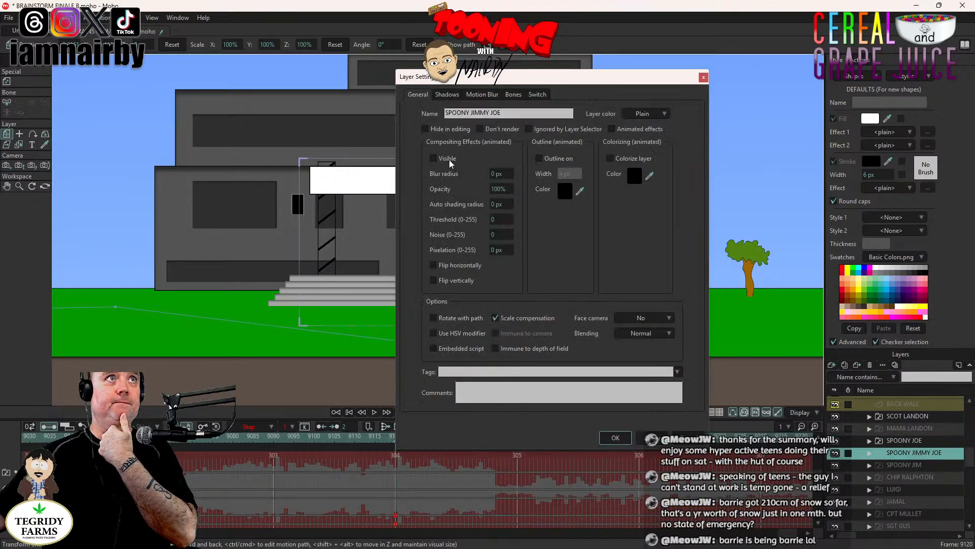
{"action": "left_click", "coordinate": [625, 440]}
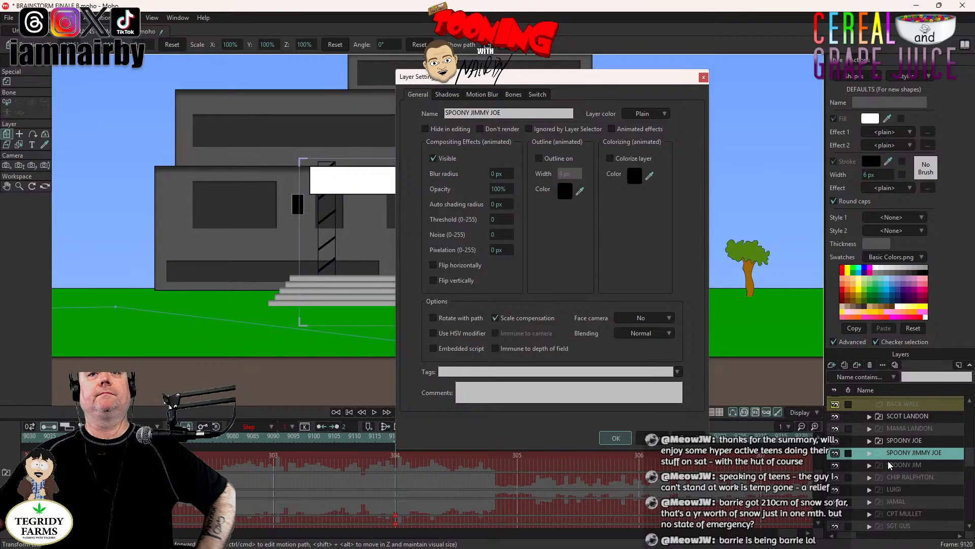
{"action": "double_click", "coordinate": [904, 464]}
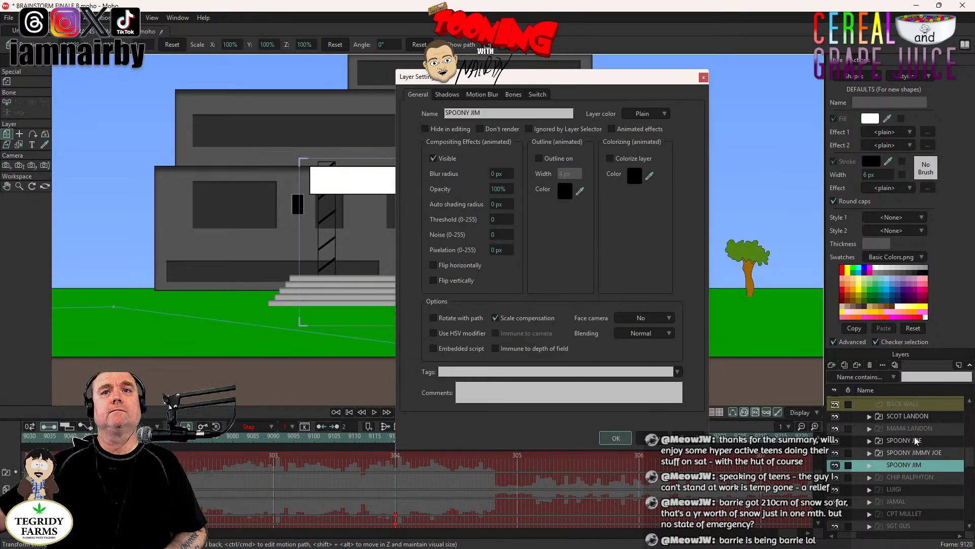
{"action": "key", "text": "Return"}
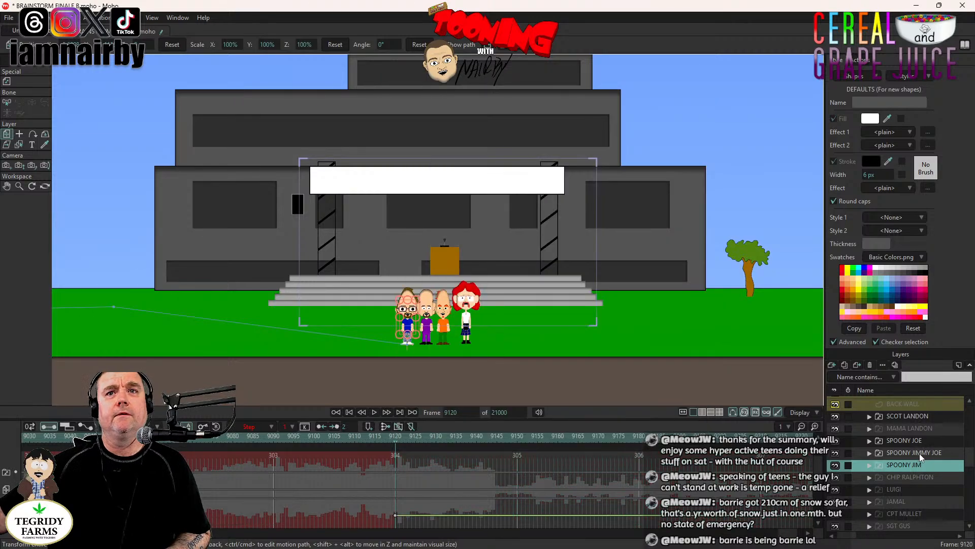
- Find the SILICONE character layer and make it visible at frame 9120
{"action": "scroll", "coordinate": [920, 454], "scroll_direction": "up", "scroll_amount": 3}
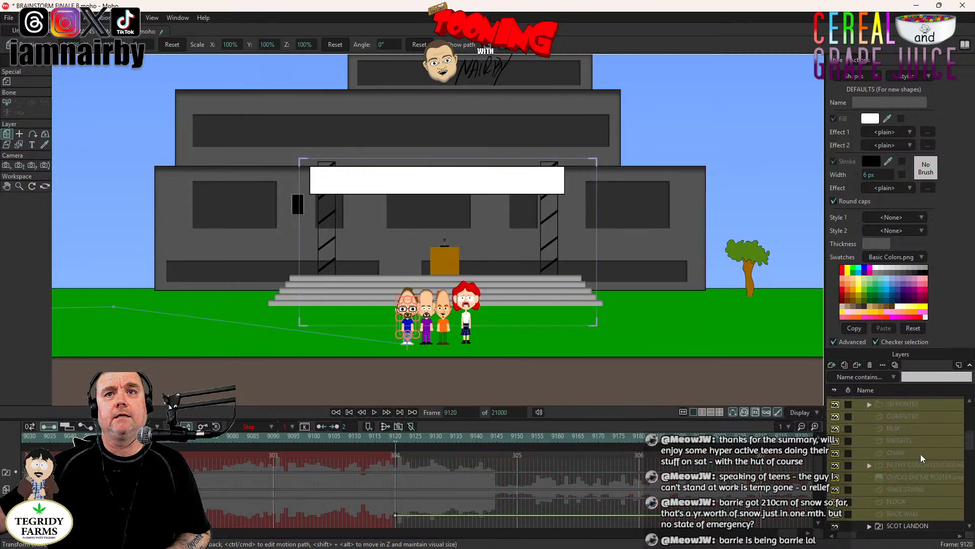
{"action": "scroll", "coordinate": [921, 453], "scroll_direction": "up", "scroll_amount": 2}
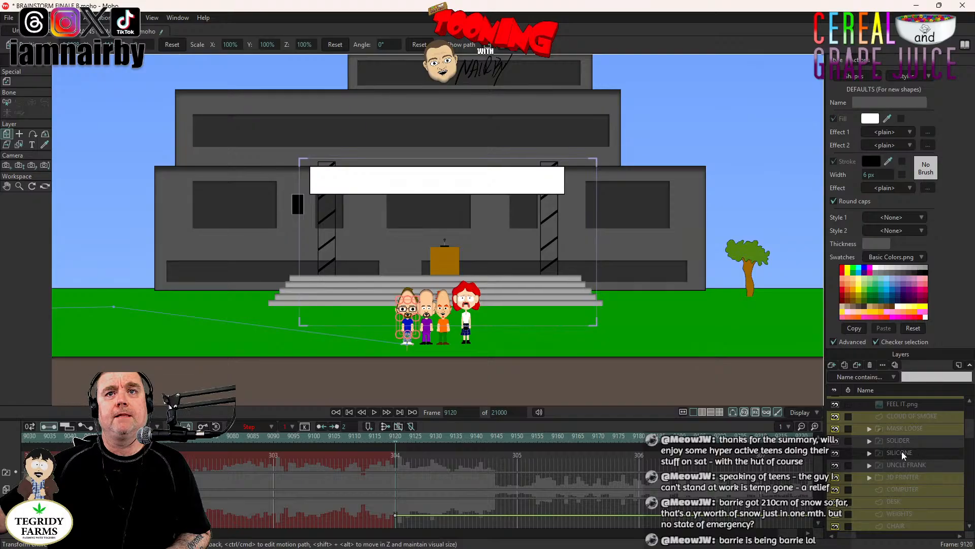
{"action": "left_click", "coordinate": [901, 451]}
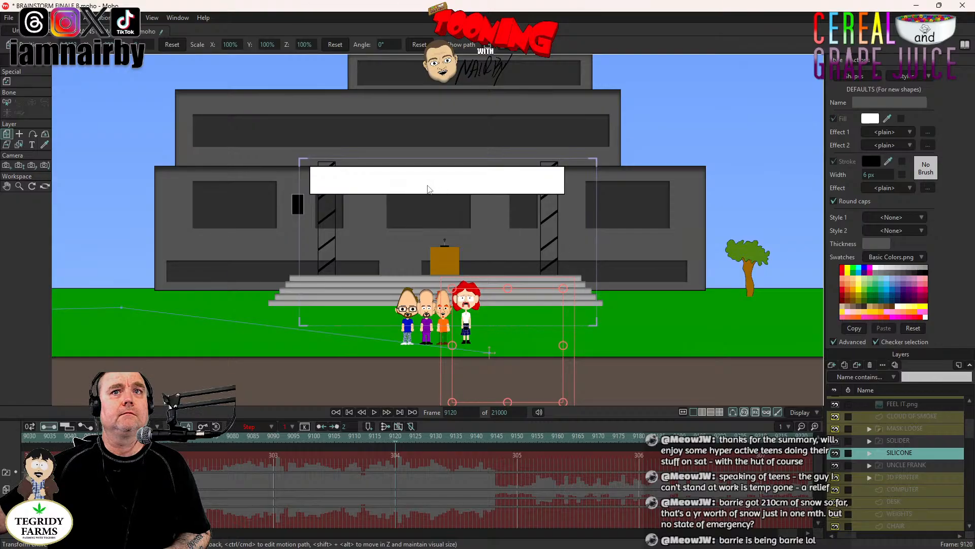
{"action": "double_click", "coordinate": [920, 452]}
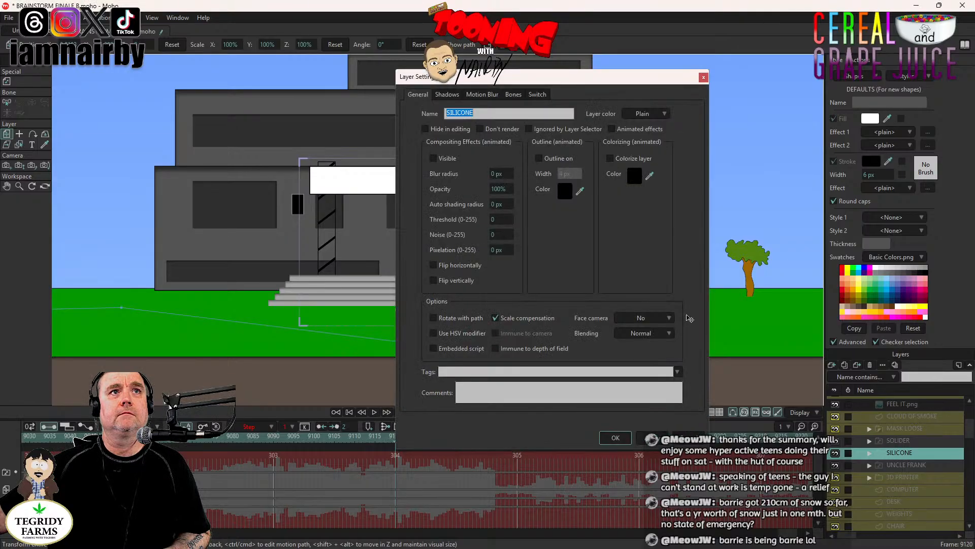
{"action": "left_click", "coordinate": [433, 158]}
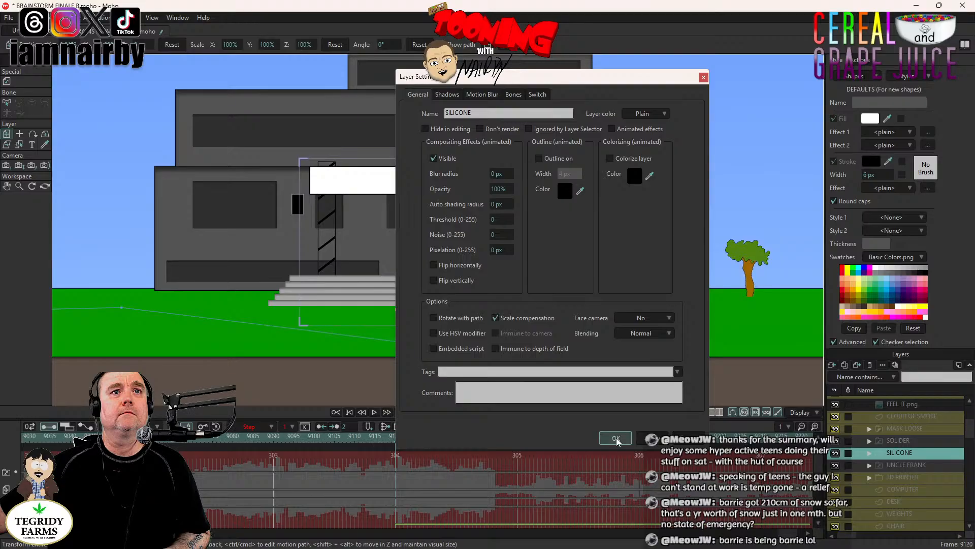
{"action": "left_click", "coordinate": [615, 438]}
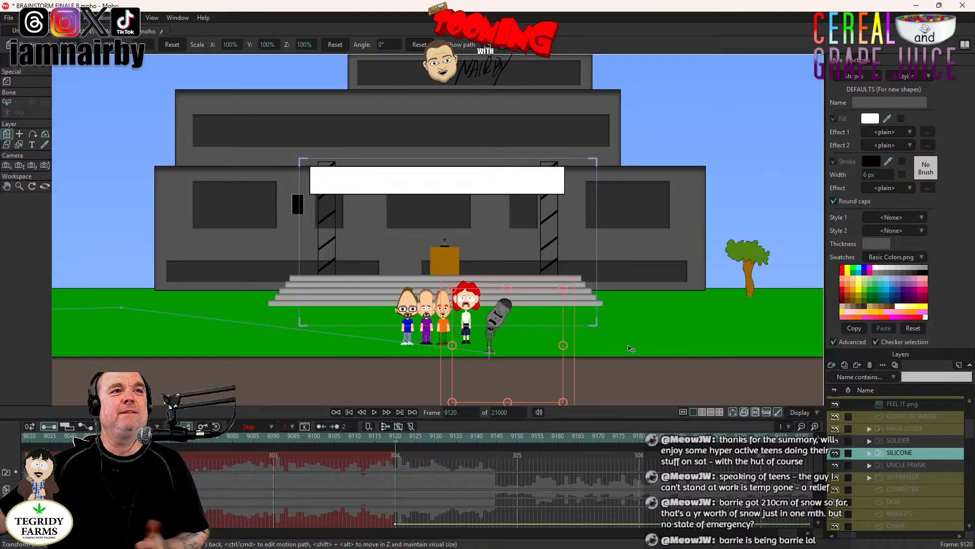
- Expand the SILICONE group, collapse its HEAD folder and select the RIGHT ARM bone layer with the robot in close-up
{"action": "left_click", "coordinate": [869, 453]}
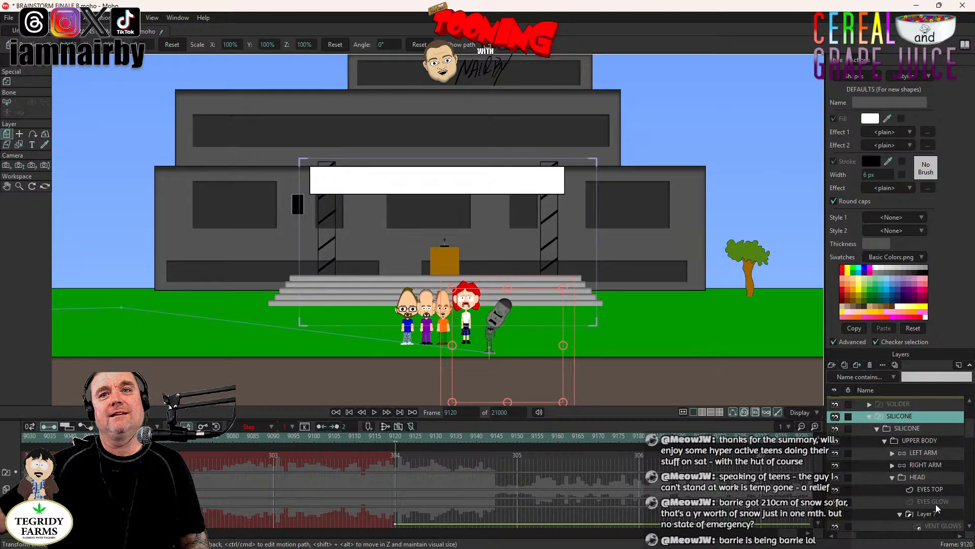
{"action": "left_click", "coordinate": [893, 477]}
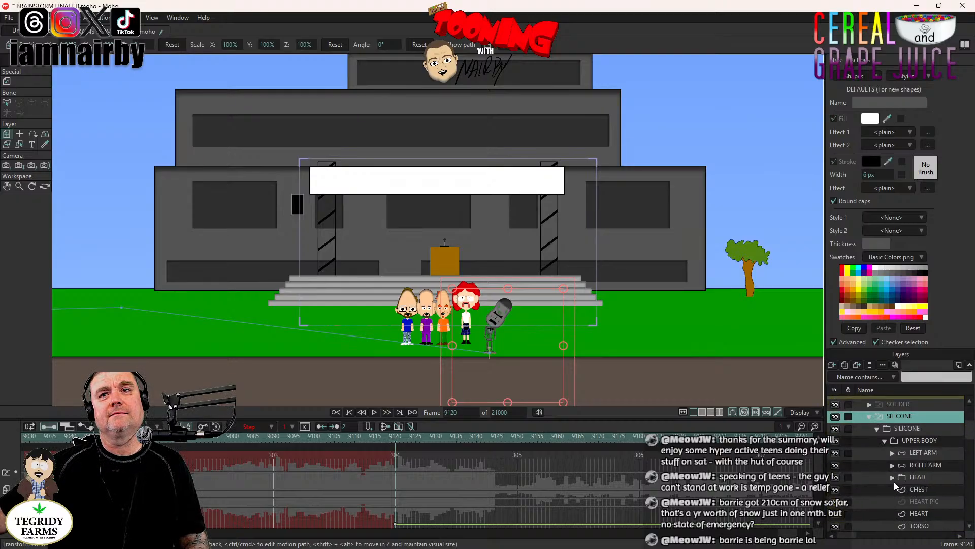
{"action": "scroll", "coordinate": [895, 484], "scroll_direction": "down", "scroll_amount": 2}
{"action": "scroll", "coordinate": [896, 484], "scroll_direction": "up", "scroll_amount": 2}
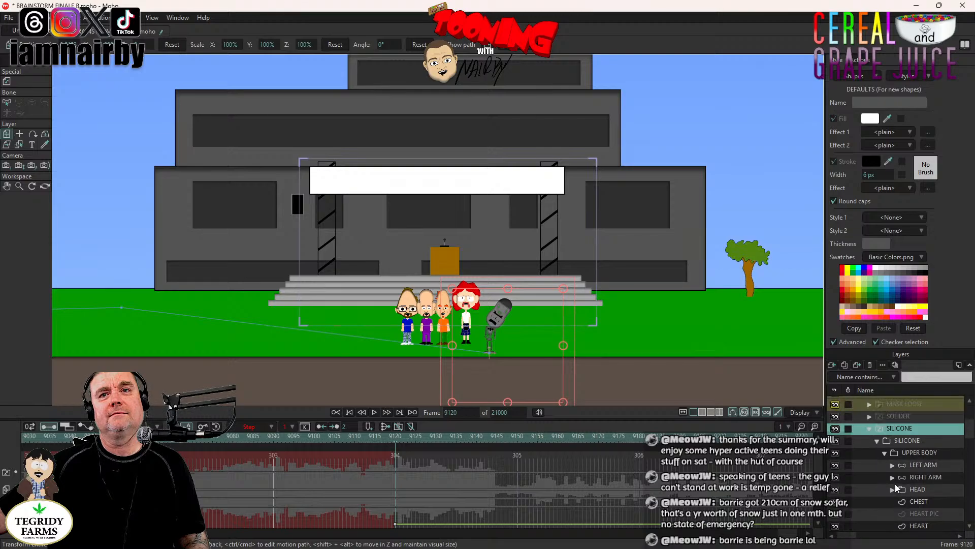
{"action": "left_click", "coordinate": [922, 465]}
{"action": "left_click", "coordinate": [922, 476]}
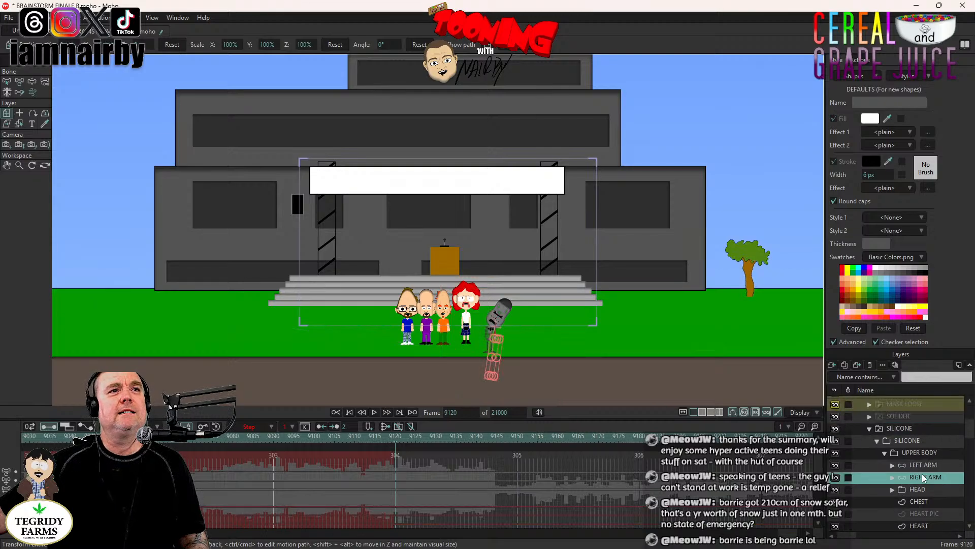
{"action": "scroll", "coordinate": [508, 358], "scroll_direction": "up", "scroll_amount": 5}
{"action": "scroll", "coordinate": [527, 354], "scroll_direction": "up", "scroll_amount": 2}
{"action": "left_click_drag", "start_coordinate": [608, 323], "coordinate": [579, 175]}
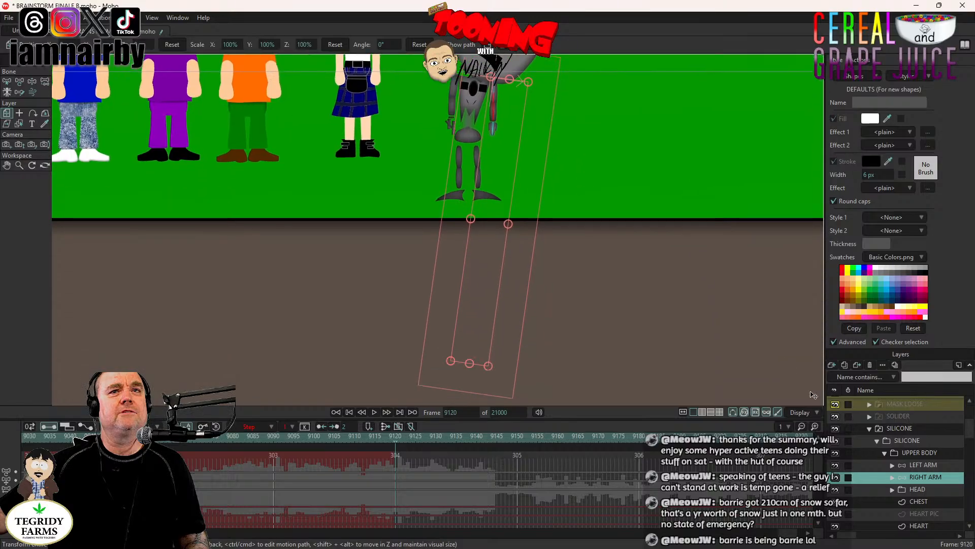
- Expand SILICONE's RIGHT ARM and its PHOTON BEAM group, and select the BEAM layer inside
{"action": "left_click", "coordinate": [892, 477]}
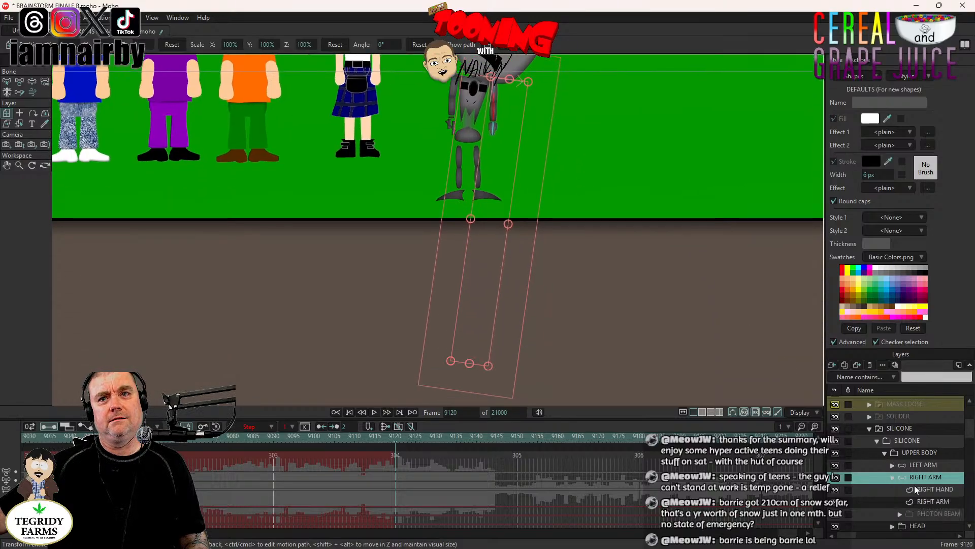
{"action": "scroll", "coordinate": [936, 496], "scroll_direction": "down", "scroll_amount": 1}
{"action": "left_click", "coordinate": [935, 488]}
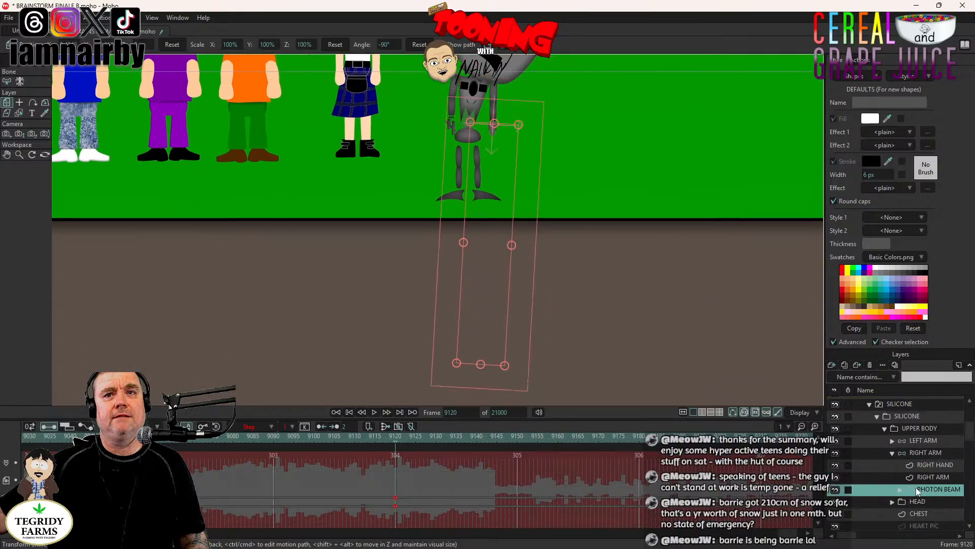
{"action": "left_click", "coordinate": [900, 489]}
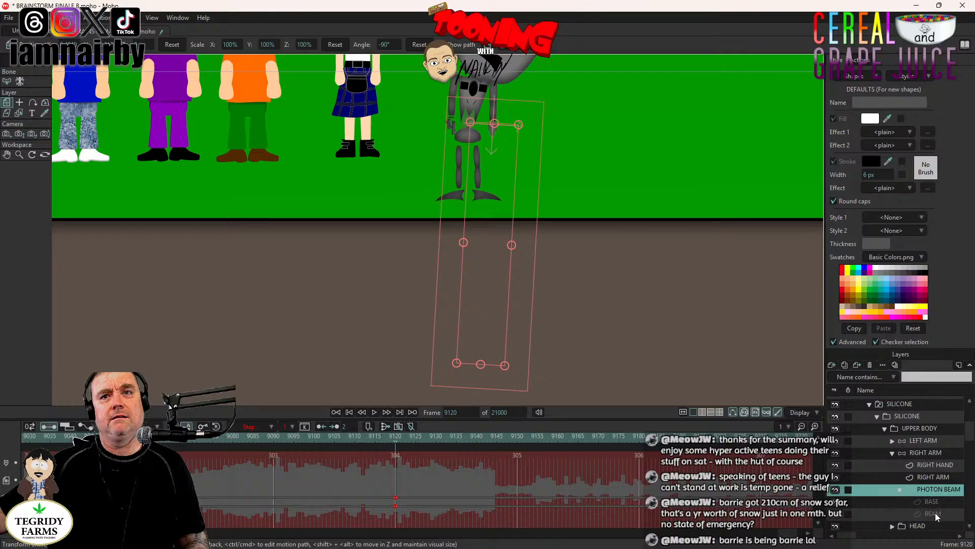
{"action": "left_click", "coordinate": [934, 513]}
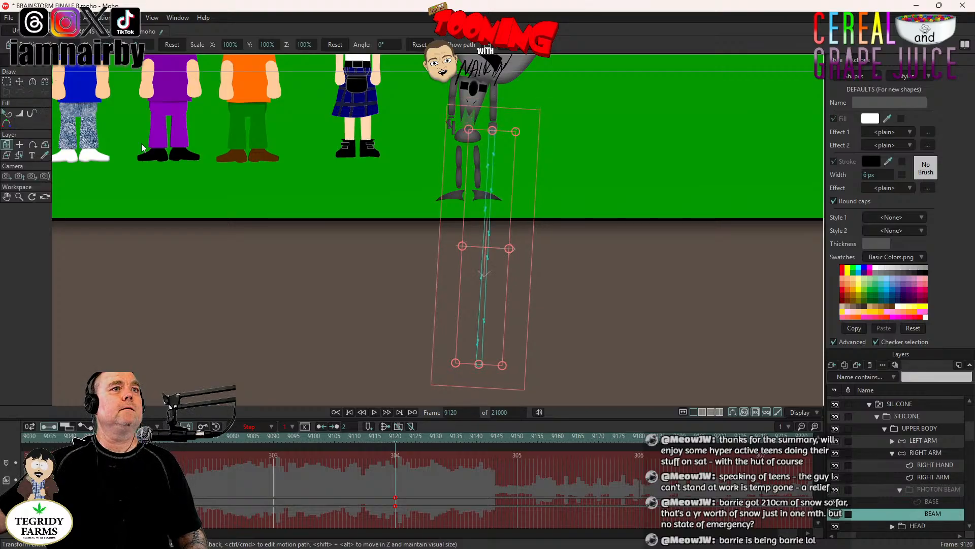
- Key all BEAM points one frame earlier at 9119, and shrink the beam to a short stub at SILICONE's hand at frame 9120
{"action": "key", "text": "t"}
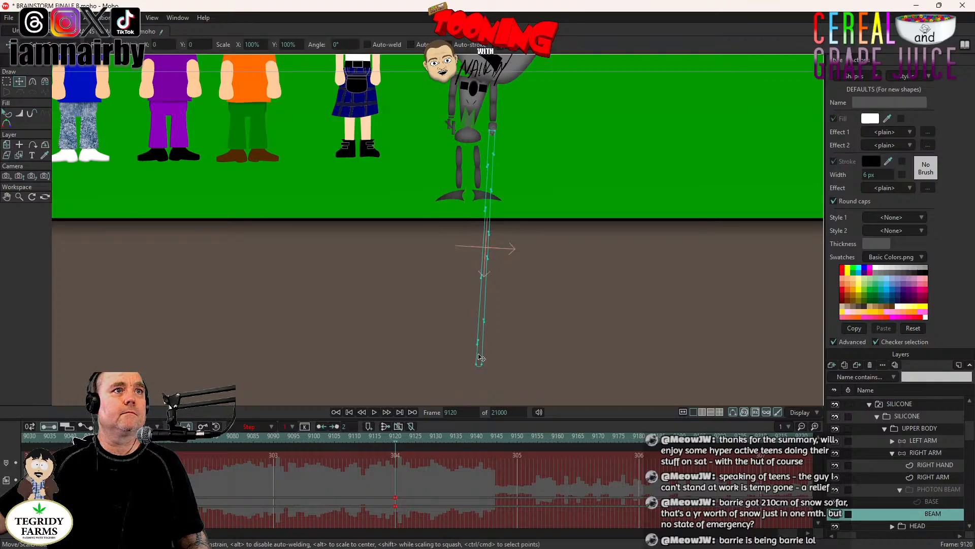
{"action": "key", "text": "ctrl+a"}
{"action": "left_click_drag", "start_coordinate": [478, 364], "coordinate": [478, 364]}
{"action": "key", "text": "ctrl+f"}
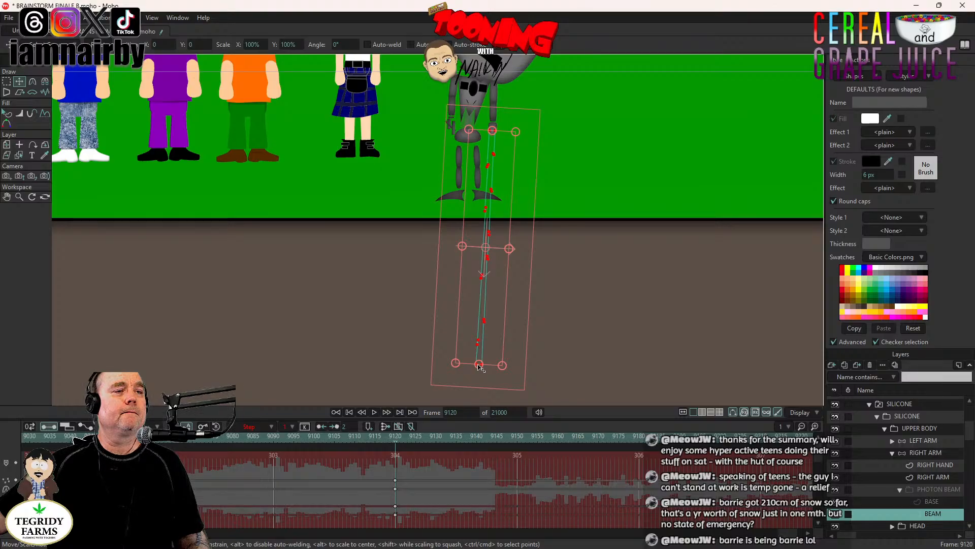
{"action": "scroll", "coordinate": [438, 488], "scroll_direction": "down", "scroll_amount": 2}
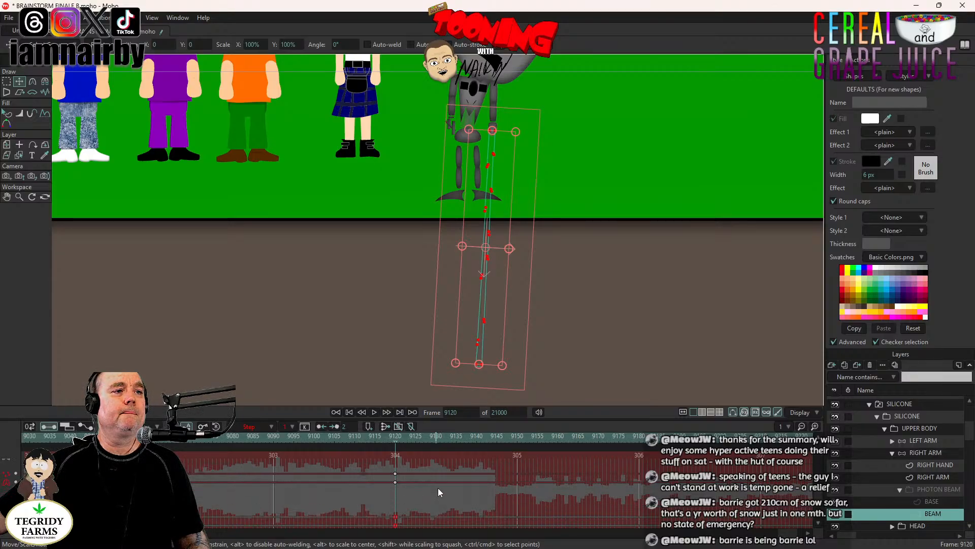
{"action": "scroll", "coordinate": [403, 465], "scroll_direction": "up", "scroll_amount": 2}
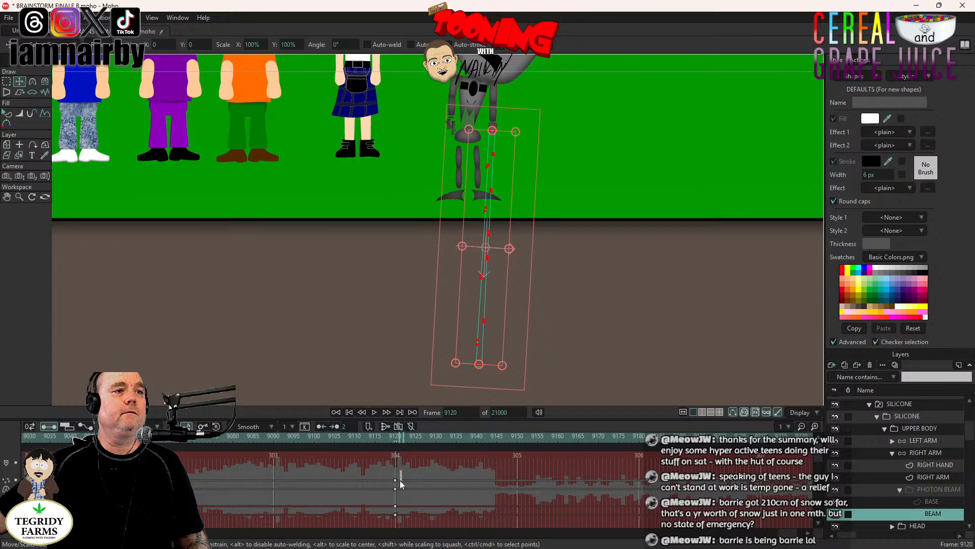
{"action": "left_click_drag", "start_coordinate": [401, 471], "coordinate": [386, 526]}
{"action": "left_click", "coordinate": [482, 368]}
{"action": "left_click_drag", "start_coordinate": [491, 339], "coordinate": [497, 132]}
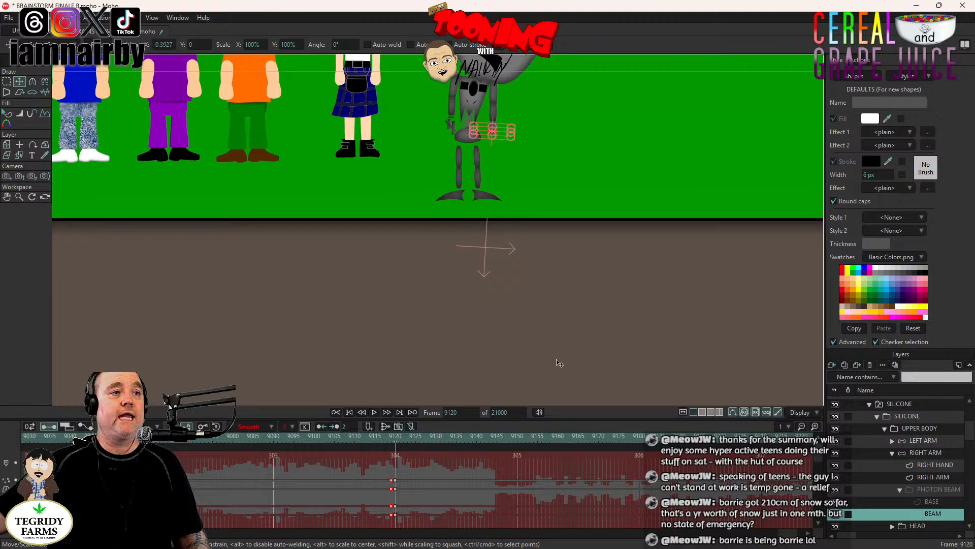
- Select the top-level SILICONE layer for layer transforming and collapse its nested groups
{"action": "left_click", "coordinate": [910, 404]}
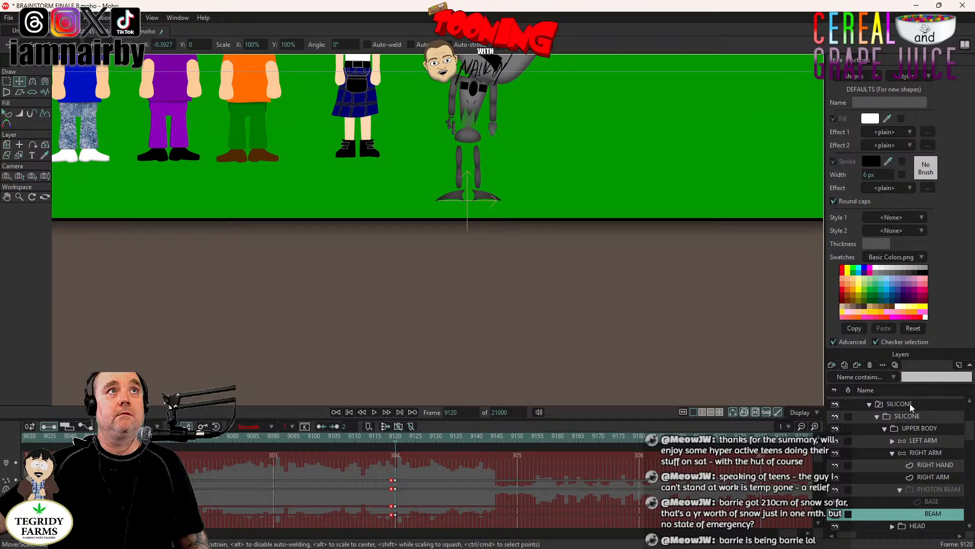
{"action": "left_click", "coordinate": [6, 134]}
{"action": "scroll", "coordinate": [630, 213], "scroll_direction": "down", "scroll_amount": 3}
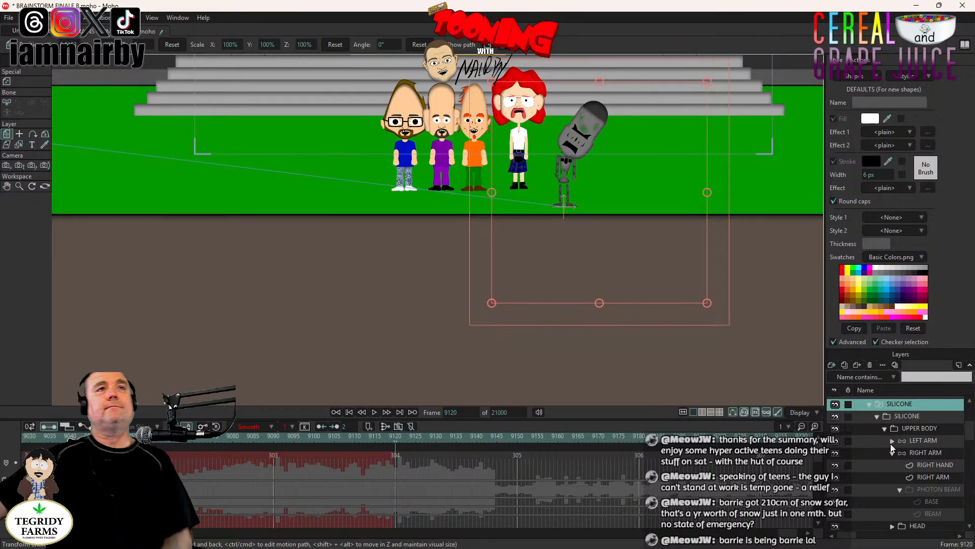
{"action": "left_click", "coordinate": [878, 416]}
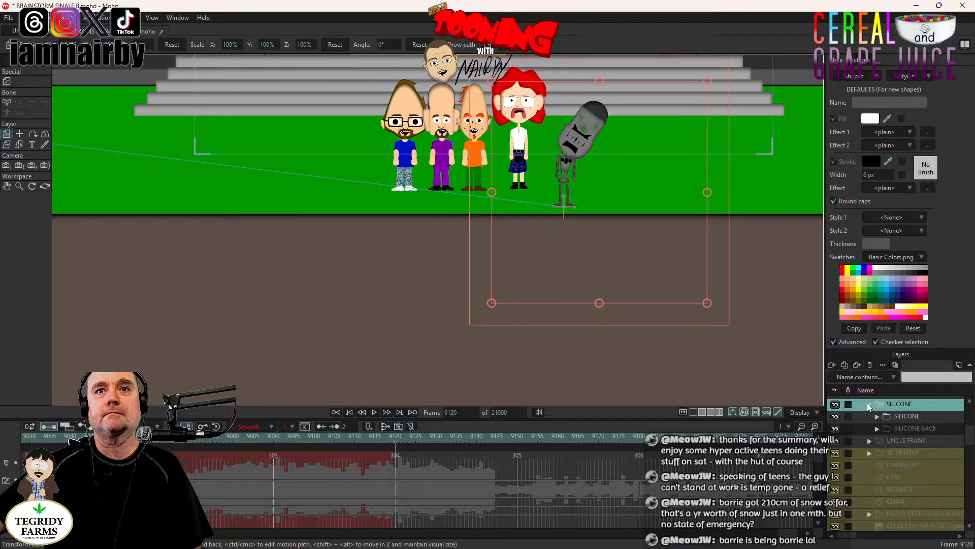
{"action": "left_click", "coordinate": [869, 404]}
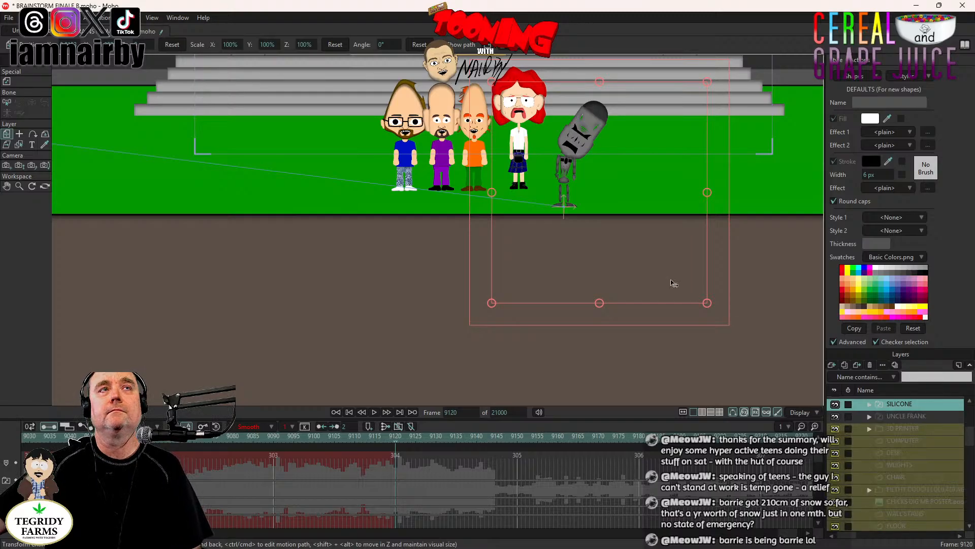
- Key the SILICONE layer's current position and rotation, and shift those keyframes one frame earlier to frame 9119
{"action": "scroll", "coordinate": [506, 173], "scroll_direction": "down", "scroll_amount": 4}
{"action": "left_click_drag", "start_coordinate": [508, 172], "coordinate": [456, 224]}
{"action": "scroll", "coordinate": [456, 224], "scroll_direction": "up", "scroll_amount": 4}
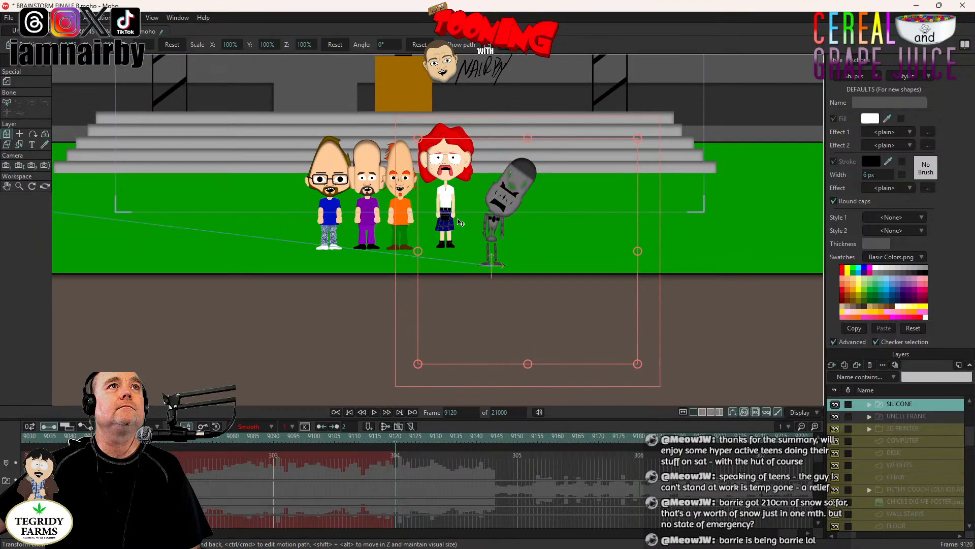
{"action": "left_click", "coordinate": [551, 227]}
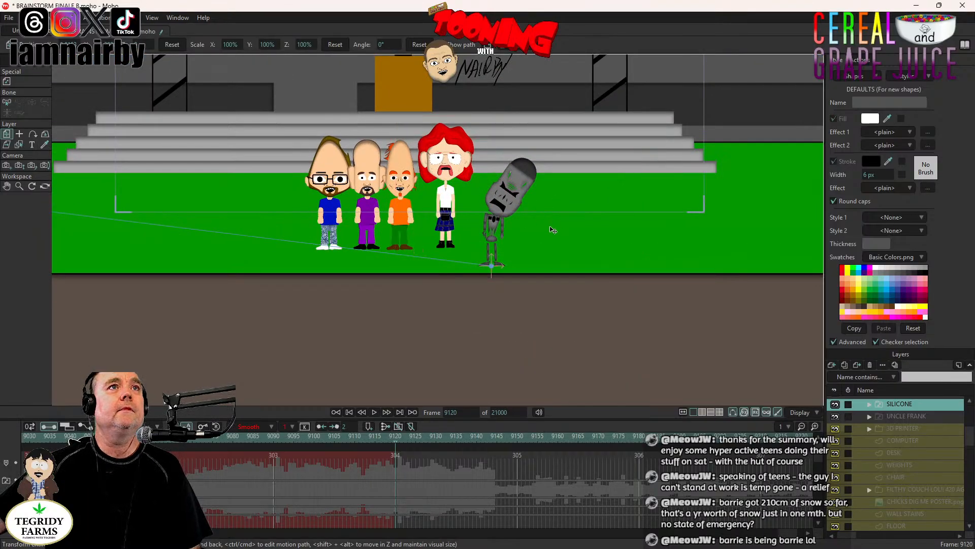
{"action": "left_click", "coordinate": [647, 245]}
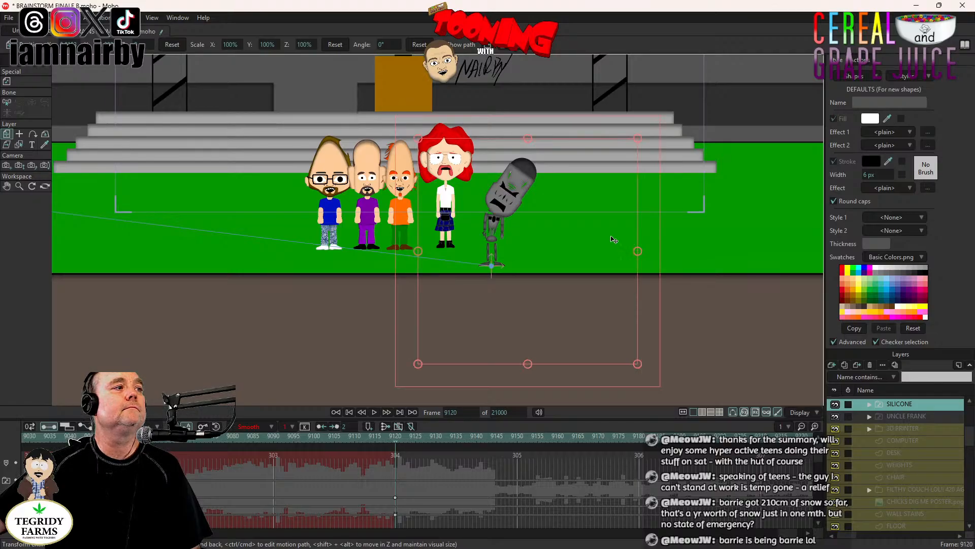
{"action": "left_click_drag", "start_coordinate": [582, 220], "coordinate": [550, 230]}
{"action": "key", "text": "ctrl+z"}
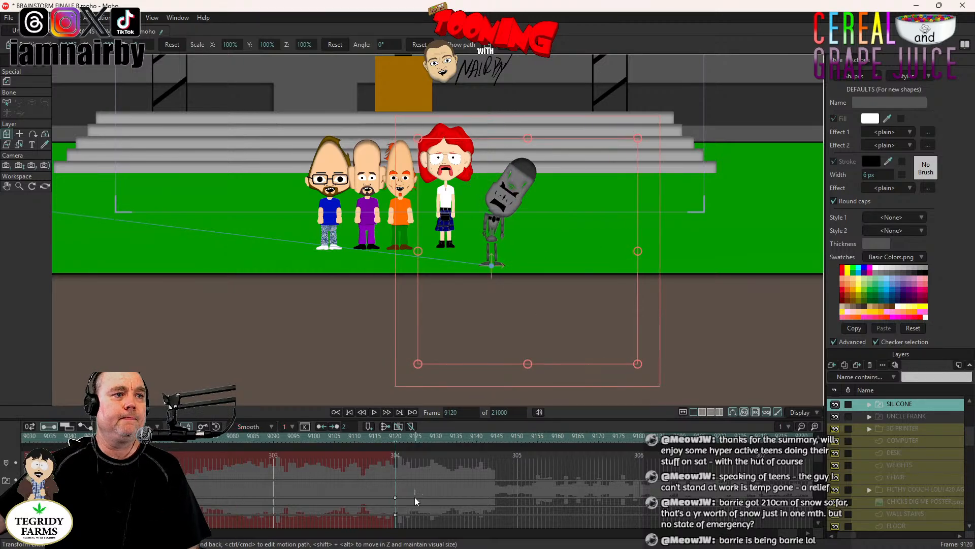
{"action": "left_click_drag", "start_coordinate": [414, 491], "coordinate": [391, 504]}
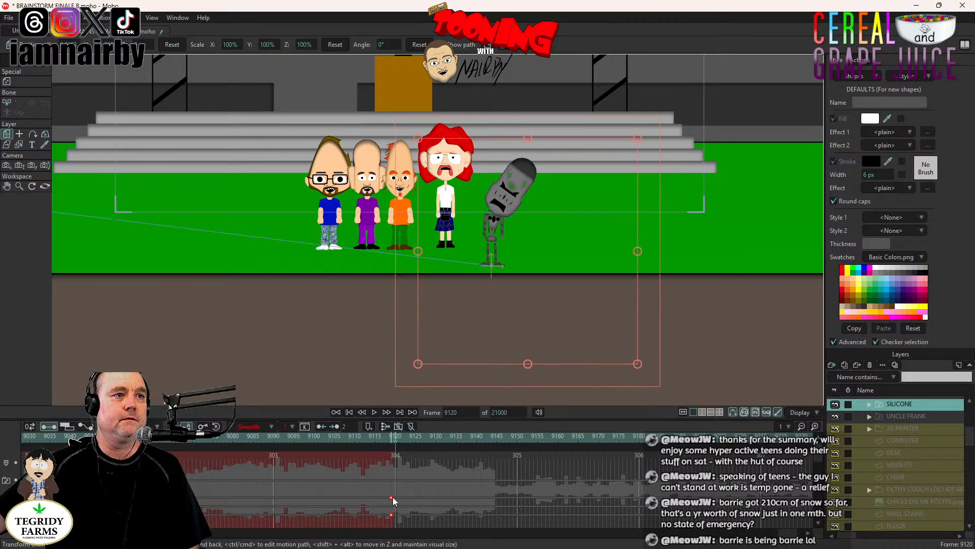
- Rotate SILICONE about 98.5° at frame 9120 and place the robot lying on the grass in front of the red-haired character
{"action": "left_click_drag", "start_coordinate": [532, 293], "coordinate": [523, 295]}
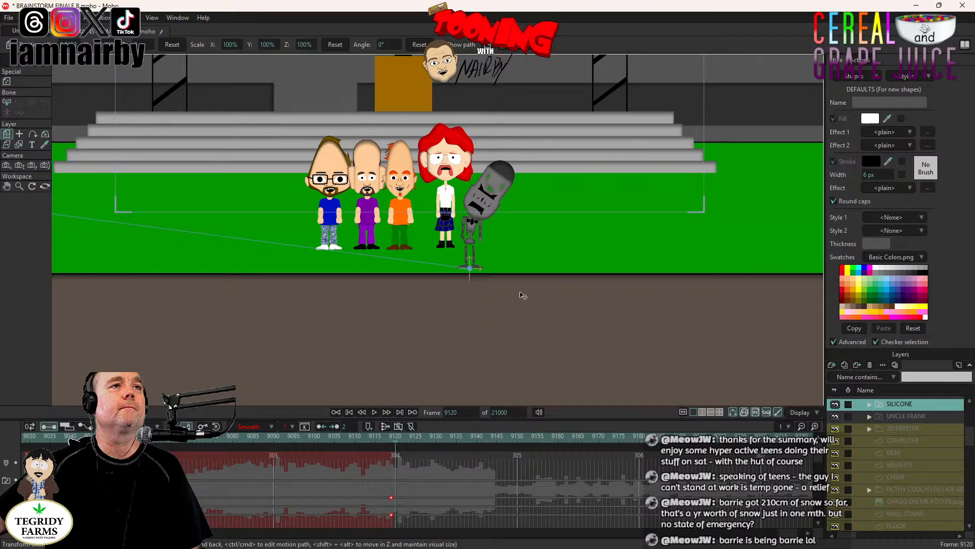
{"action": "left_click_drag", "start_coordinate": [632, 315], "coordinate": [491, 120]}
{"action": "left_click_drag", "start_coordinate": [443, 273], "coordinate": [505, 256]}
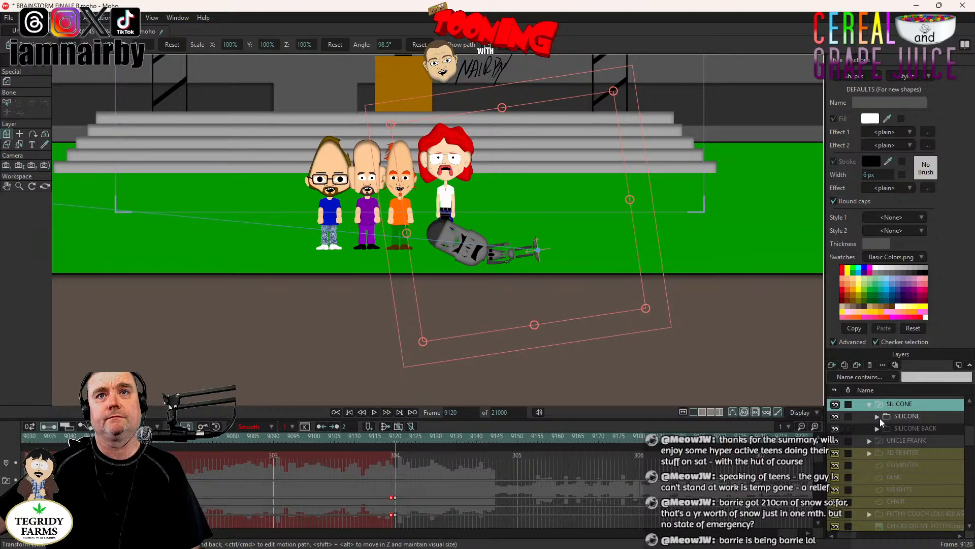
- Key SILICONE's HEAD layer one frame earlier at 9119 and reset the head's rotation to 0° at frame 9120
{"action": "left_click", "coordinate": [876, 417]}
{"action": "scroll", "coordinate": [884, 424], "scroll_direction": "down", "scroll_amount": 1}
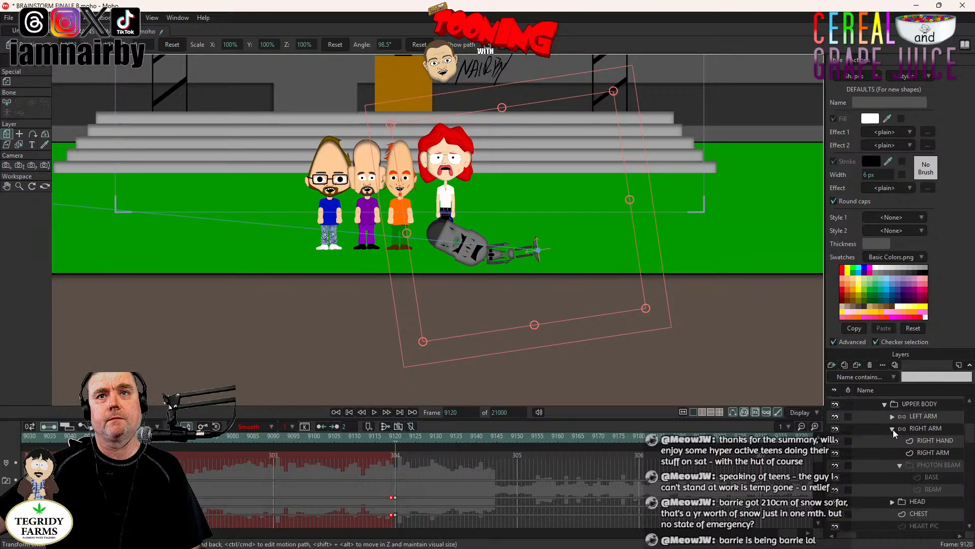
{"action": "left_click", "coordinate": [893, 429]}
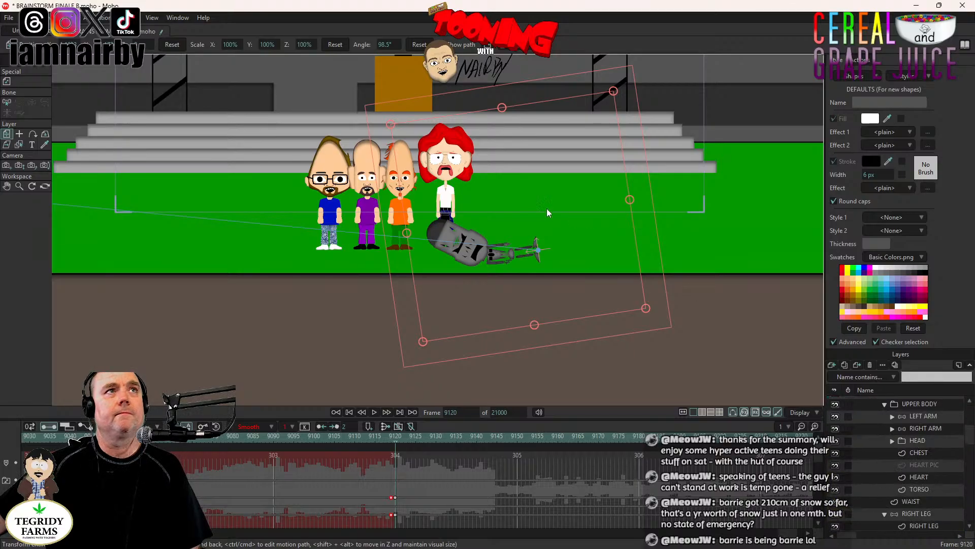
{"action": "left_click", "coordinate": [909, 440]}
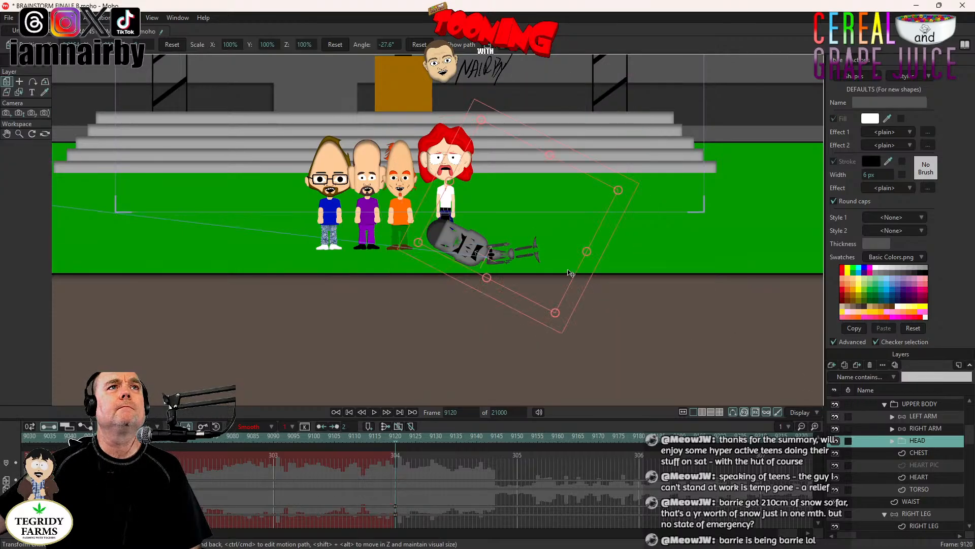
{"action": "scroll", "coordinate": [569, 273], "scroll_direction": "up", "scroll_amount": 2}
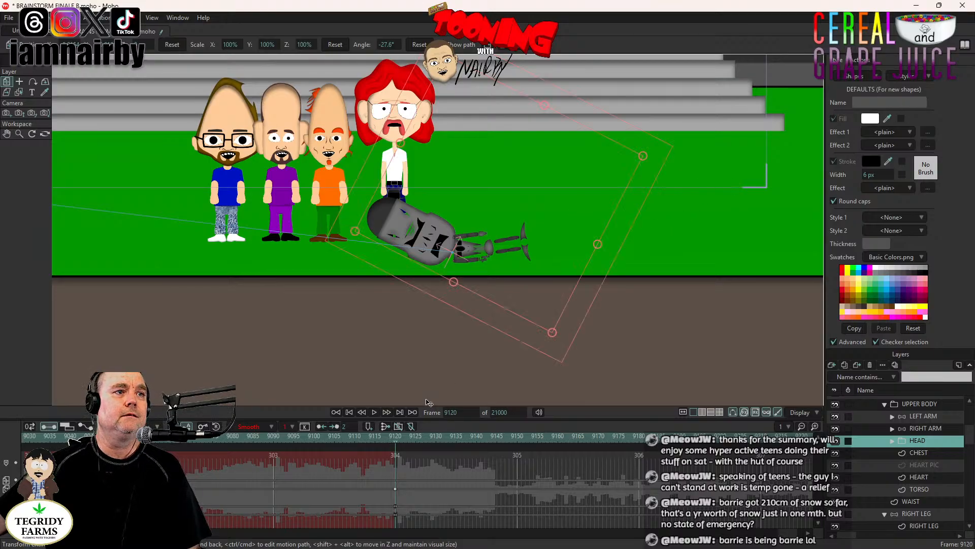
{"action": "left_click_drag", "start_coordinate": [395, 489], "coordinate": [391, 489]}
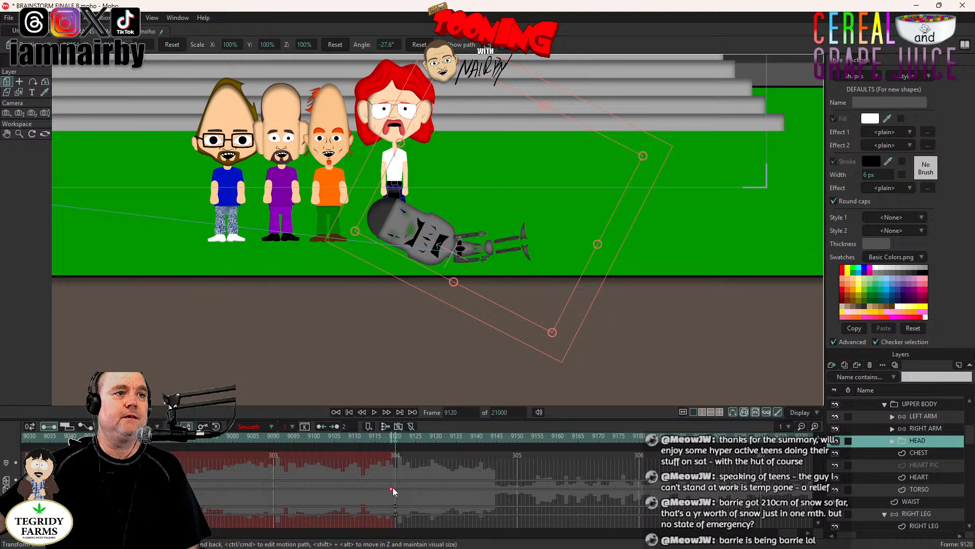
{"action": "left_click_drag", "start_coordinate": [386, 262], "coordinate": [394, 291]}
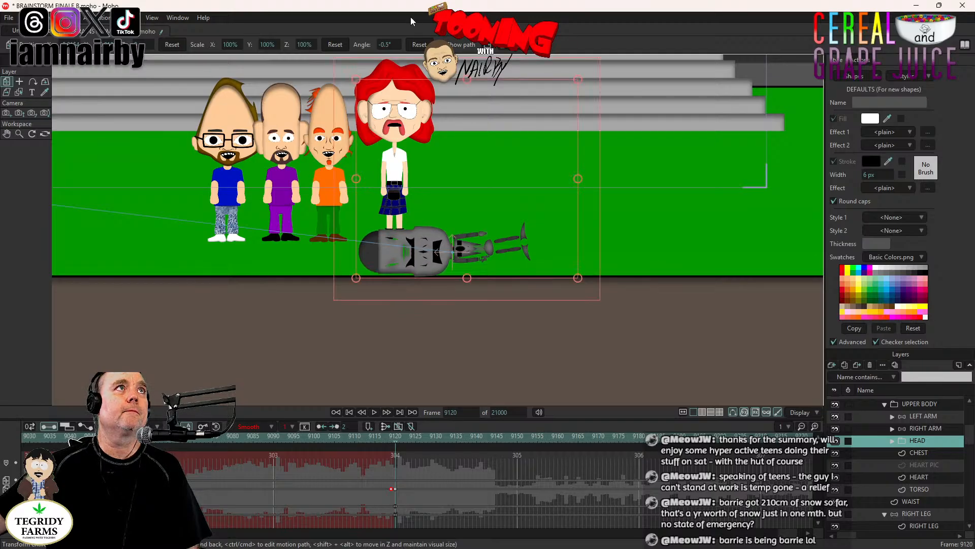
{"action": "left_click", "coordinate": [421, 46]}
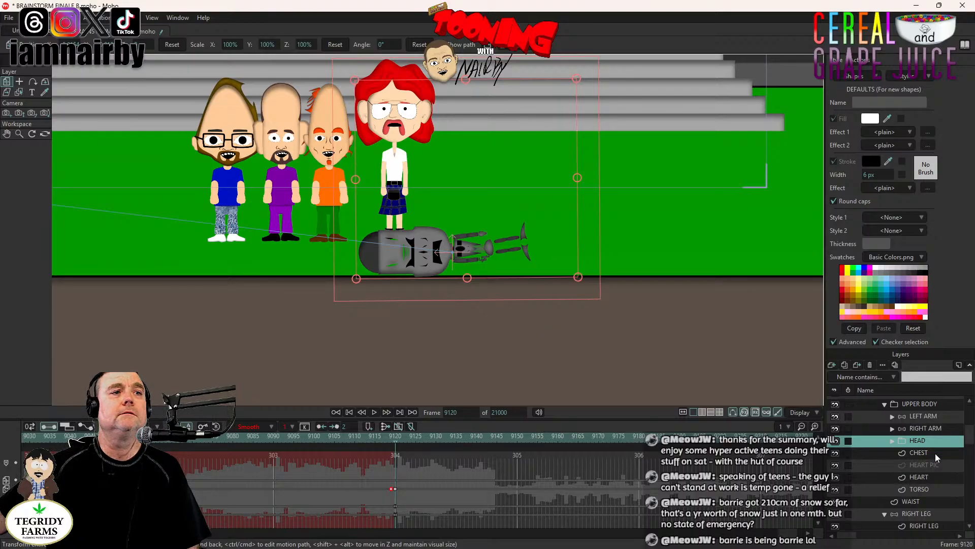
- Key SILICONE's UPPER BODY layer one frame earlier at 9119 and reset its rotation to 0° at frame 9120
{"action": "left_click", "coordinate": [927, 404]}
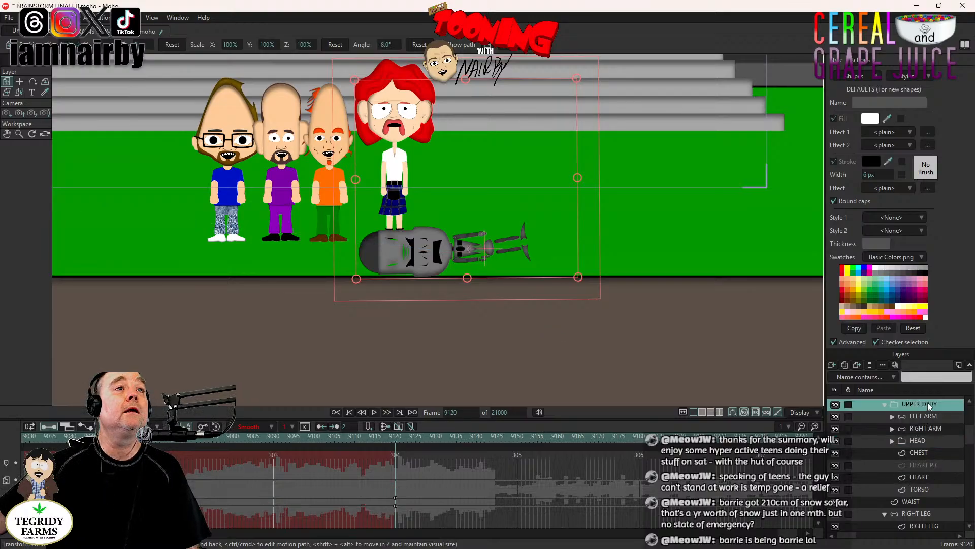
{"action": "left_click", "coordinate": [516, 293]}
{"action": "left_click_drag", "start_coordinate": [395, 480], "coordinate": [392, 480]}
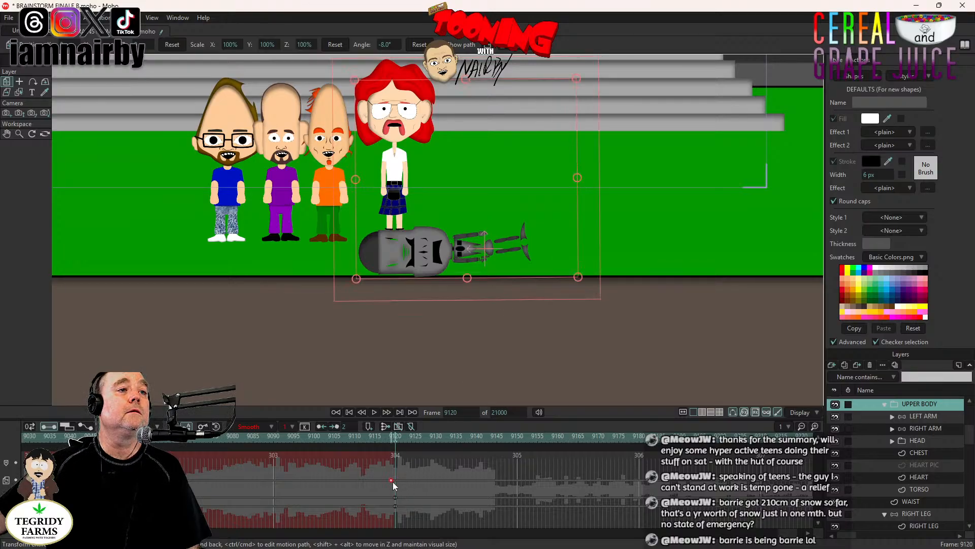
{"action": "left_click", "coordinate": [419, 47]}
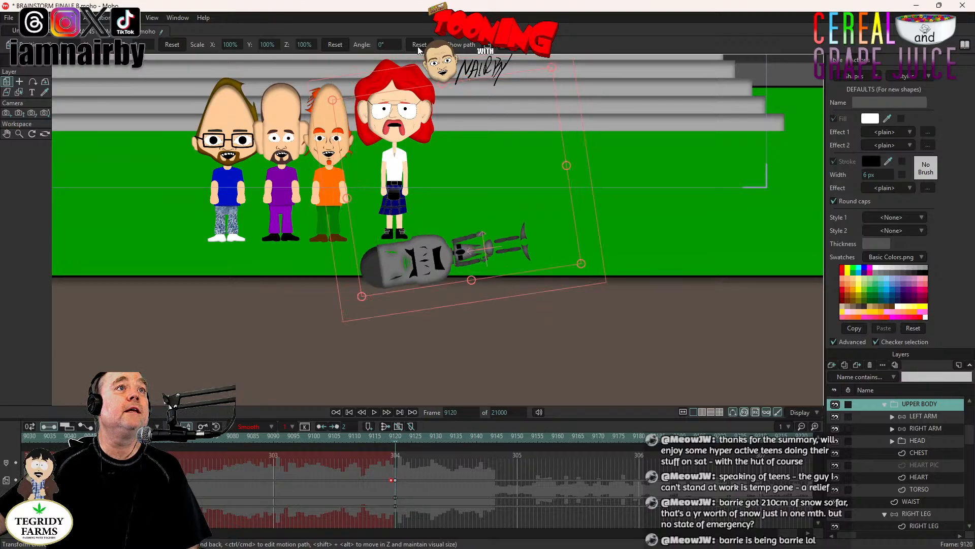
- Rotate the whole SILICONE layer to about 88.9° and nudge the lying robot slightly up and to the left
{"action": "scroll", "coordinate": [916, 481], "scroll_direction": "up", "scroll_amount": 2}
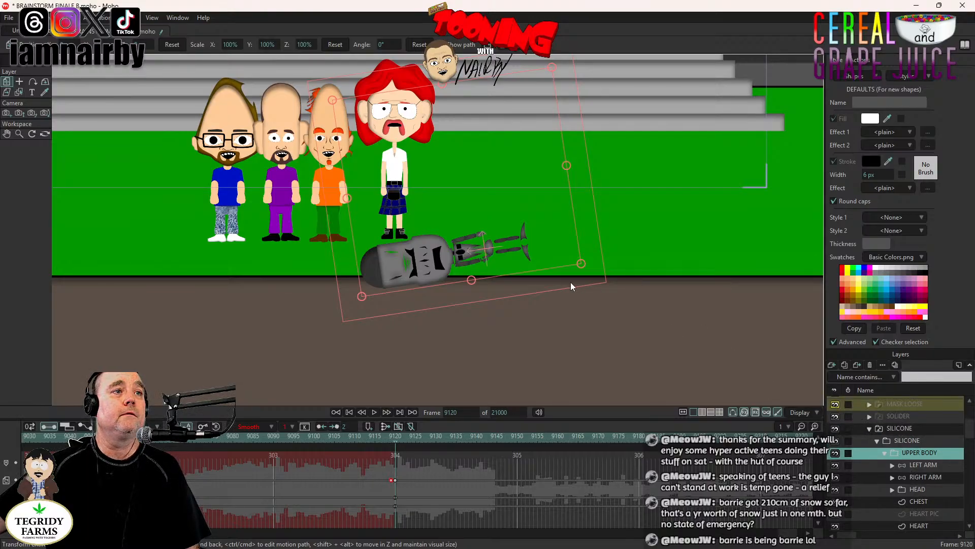
{"action": "left_click", "coordinate": [899, 428]}
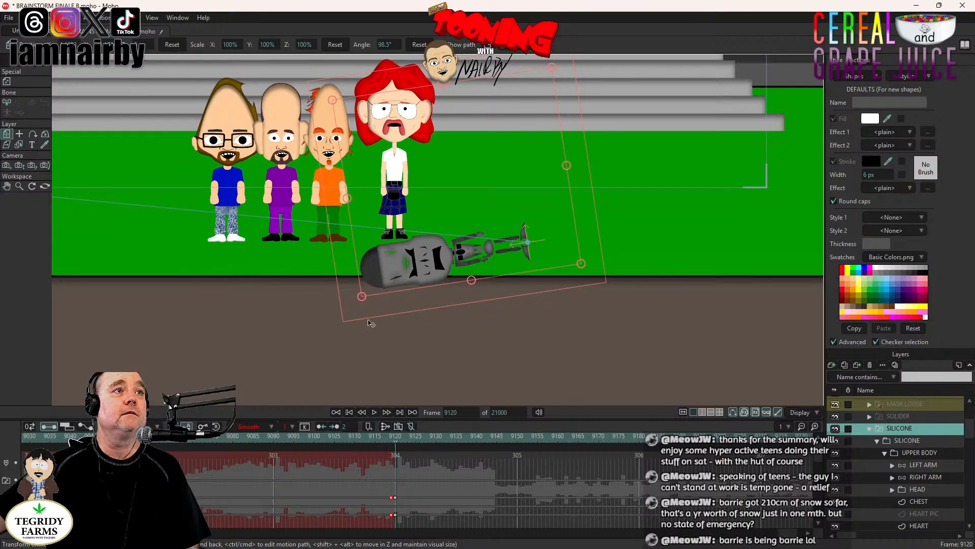
{"action": "left_click_drag", "start_coordinate": [361, 304], "coordinate": [348, 284]}
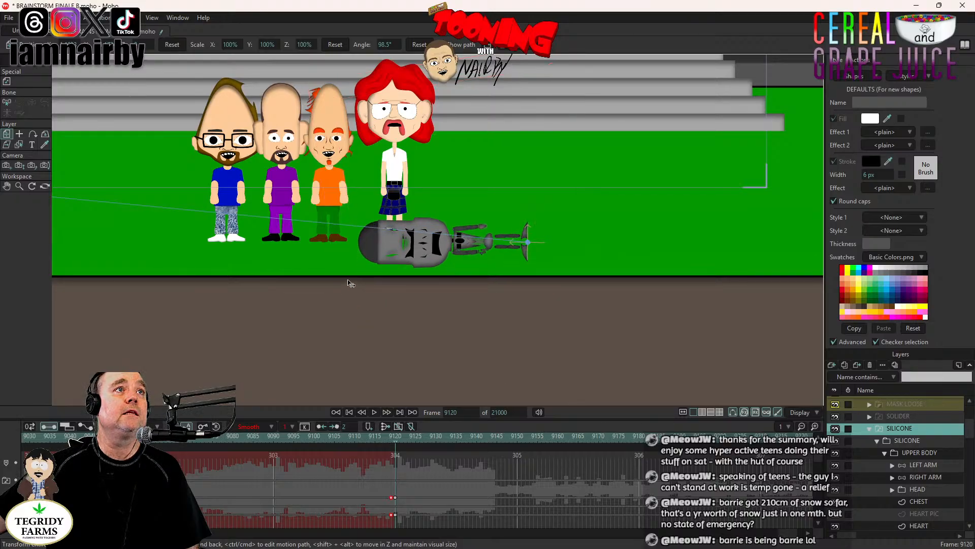
{"action": "mouse_move", "coordinate": [477, 252]}
{"action": "left_mouse_down"}
{"action": "mouse_move", "coordinate": [460, 249]}
{"action": "mouse_move", "coordinate": [469, 247]}
{"action": "left_mouse_up"}
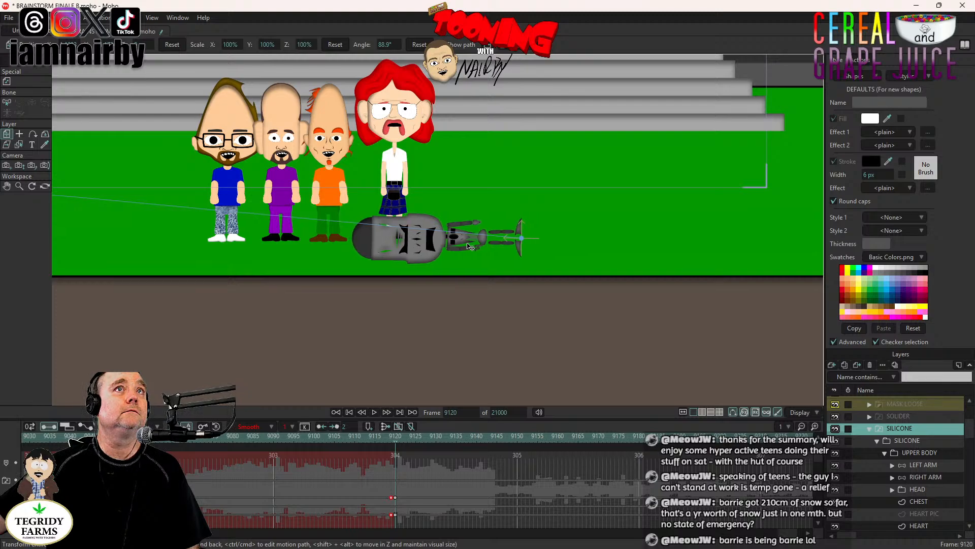
- Zoom the camera to a focal length of about 33.44 and track it down to frame the four characters and the fallen SILICONE
{"action": "scroll", "coordinate": [469, 246], "scroll_direction": "down", "scroll_amount": 3}
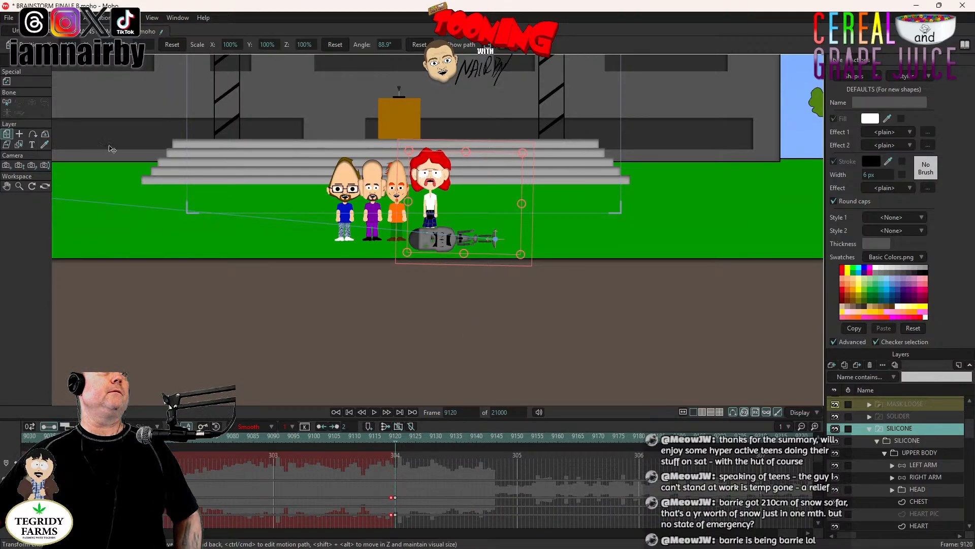
{"action": "left_click", "coordinate": [20, 166]}
{"action": "left_click_drag", "start_coordinate": [447, 239], "coordinate": [449, 374]}
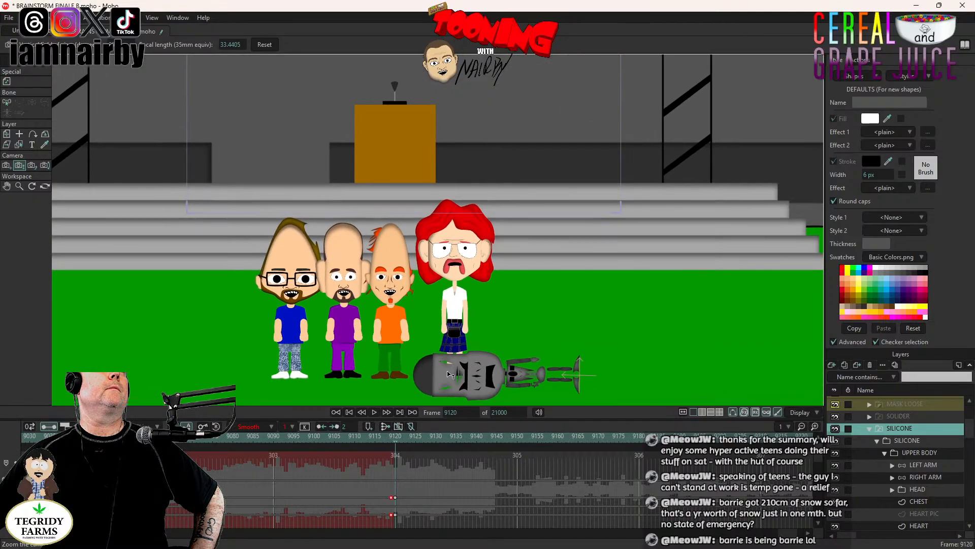
{"action": "scroll", "coordinate": [449, 207], "scroll_direction": "down", "scroll_amount": 5}
{"action": "left_click", "coordinate": [6, 166]}
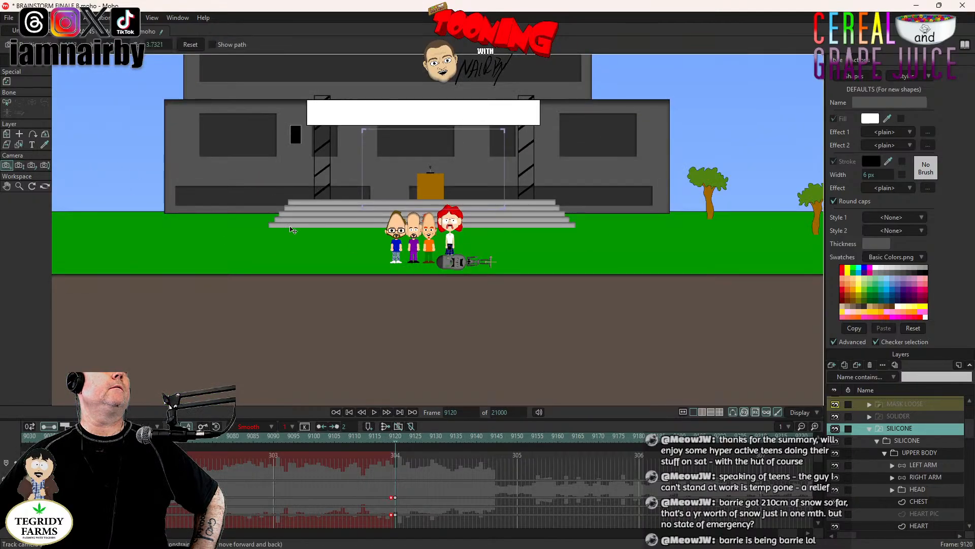
{"action": "left_click_drag", "start_coordinate": [292, 230], "coordinate": [335, 194]}
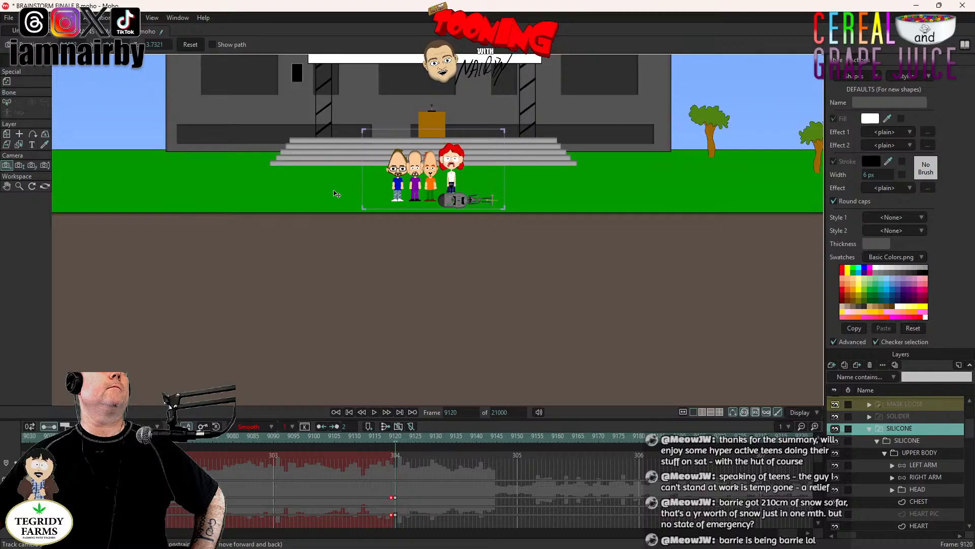
{"action": "scroll", "coordinate": [436, 194], "scroll_direction": "up", "scroll_amount": 4}
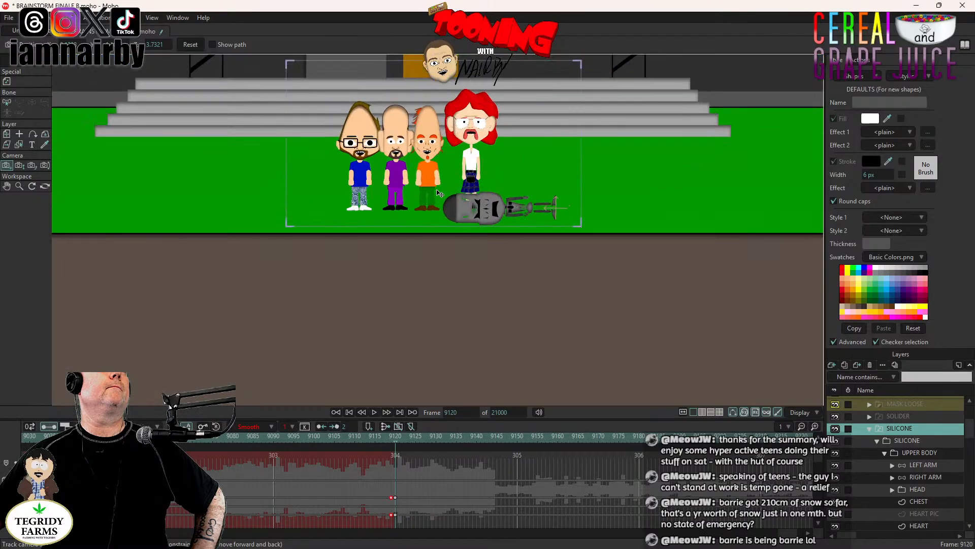
- Zoom the camera to a focal length of about 64.07 and track it down and right to frame the standing group with fallen SILICONE
{"action": "left_click", "coordinate": [19, 165]}
{"action": "left_click_drag", "start_coordinate": [355, 224], "coordinate": [373, 244]}
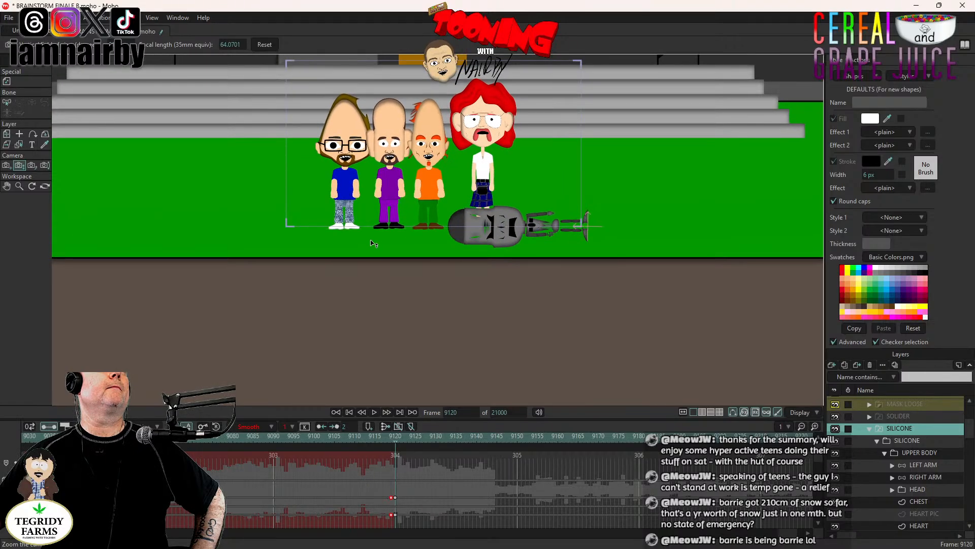
{"action": "left_click", "coordinate": [6, 165]}
{"action": "left_click_drag", "start_coordinate": [320, 175], "coordinate": [315, 162]}
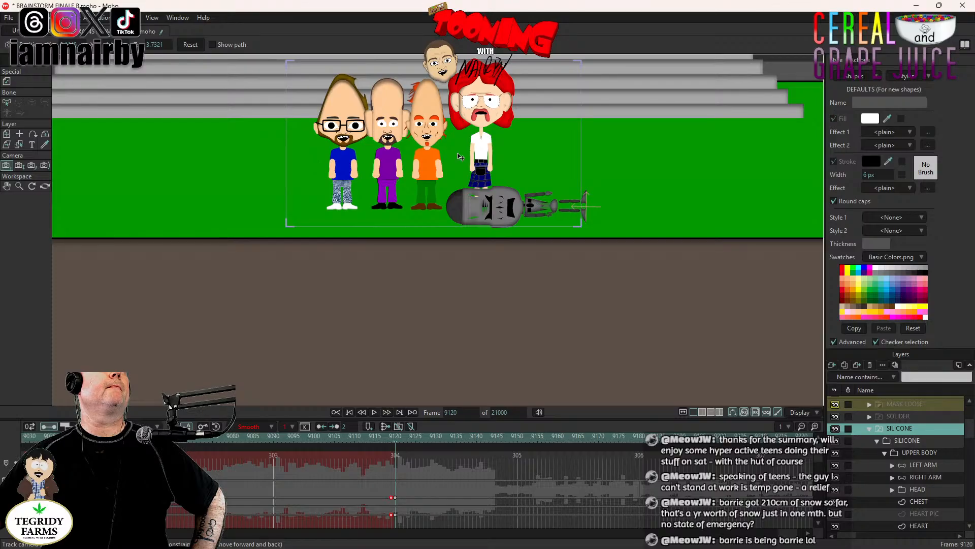
{"action": "scroll", "coordinate": [443, 156], "scroll_direction": "down", "scroll_amount": 5}
{"action": "left_click_drag", "start_coordinate": [446, 157], "coordinate": [408, 167]}
{"action": "scroll", "coordinate": [407, 166], "scroll_direction": "up", "scroll_amount": 1}
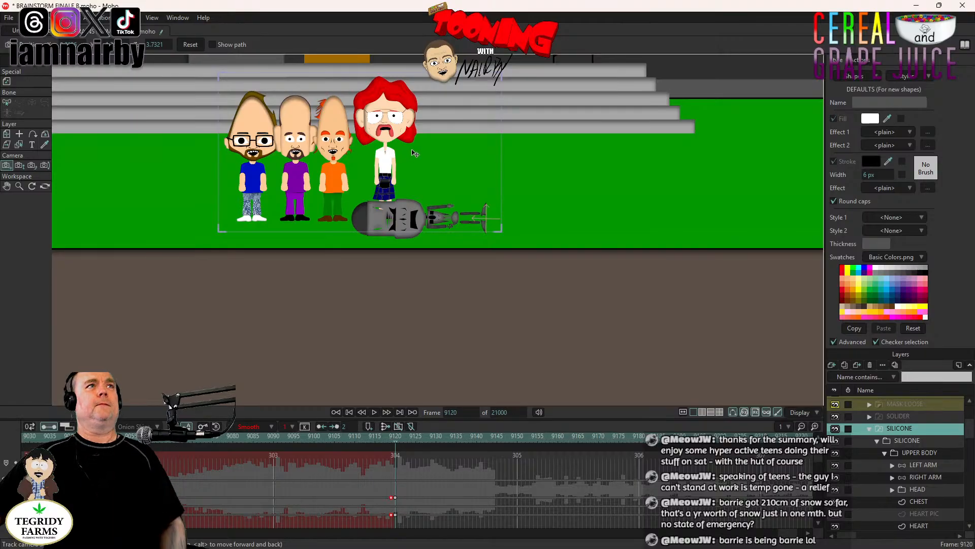
- Step back to frame 9119 to compare the previous shot's framing and return to frame 9120
{"action": "scroll", "coordinate": [412, 151], "scroll_direction": "down", "scroll_amount": 2}
{"action": "scroll", "coordinate": [467, 158], "scroll_direction": "down", "scroll_amount": 2}
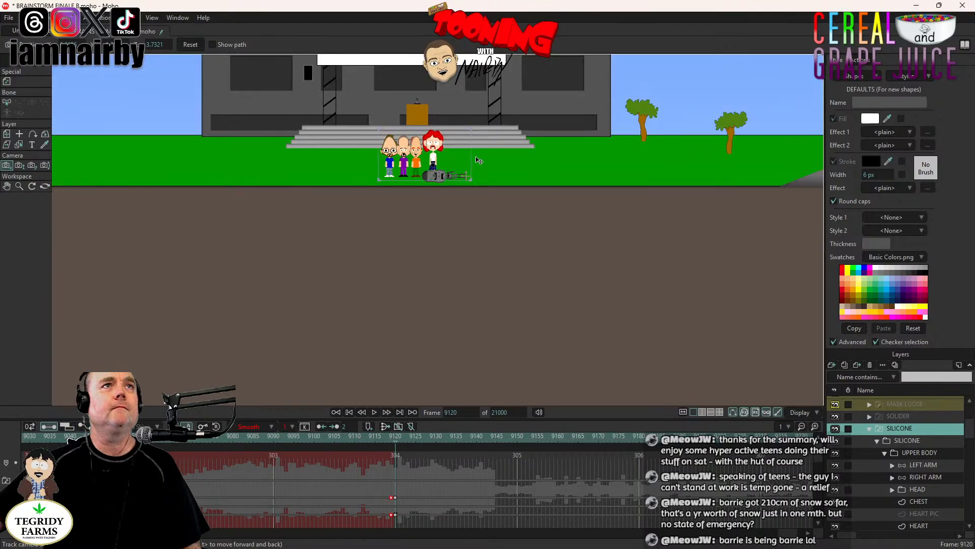
{"action": "key", "text": "ctrl+Left"}
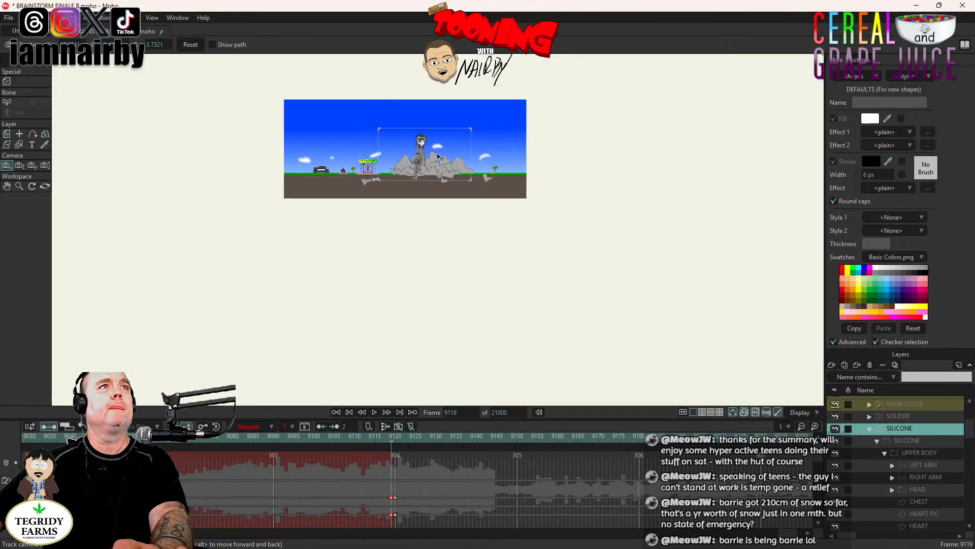
{"action": "scroll", "coordinate": [508, 177], "scroll_direction": "up", "scroll_amount": 4}
{"action": "scroll", "coordinate": [460, 187], "scroll_direction": "up", "scroll_amount": 2}
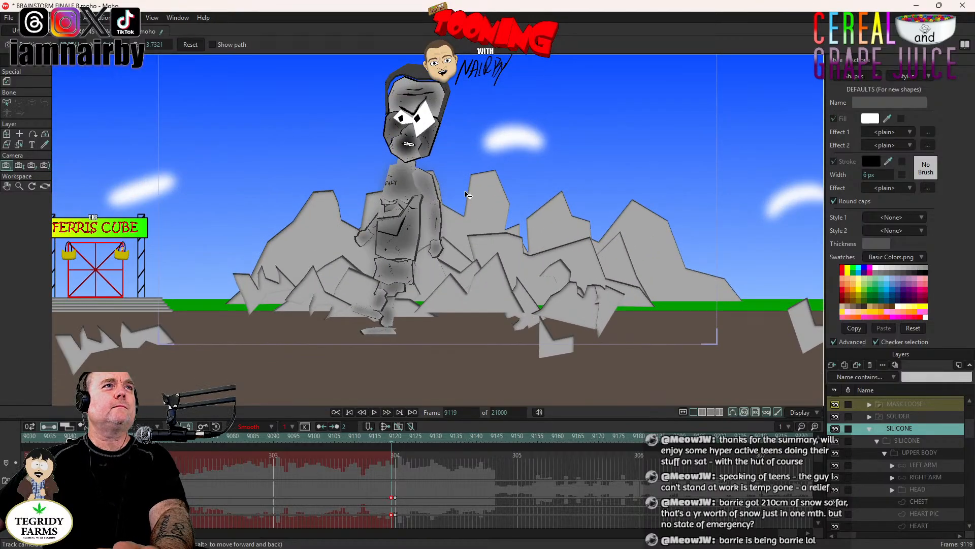
{"action": "key", "text": "ctrl+Right"}
{"action": "scroll", "coordinate": [469, 189], "scroll_direction": "down", "scroll_amount": 2}
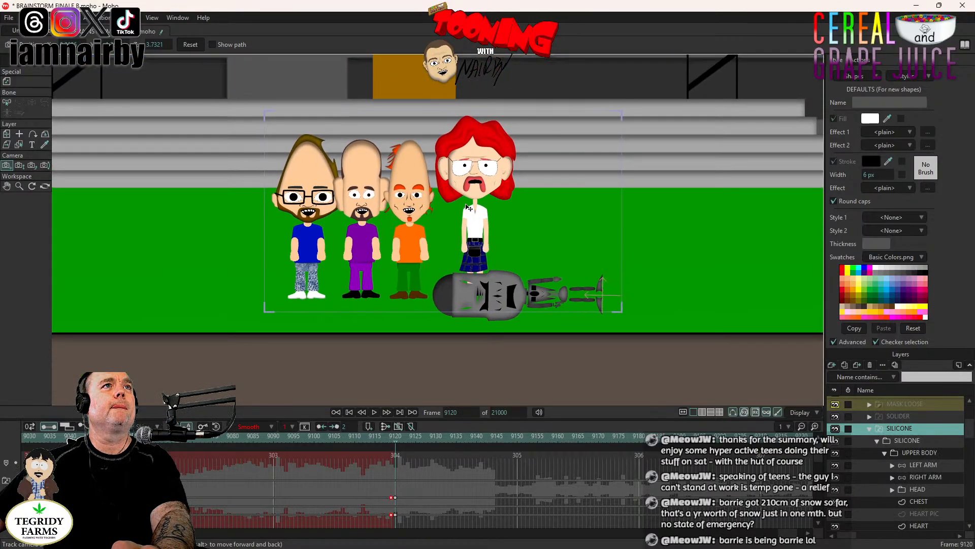
- Play the new shot from frame 9120 to frame 9337, and resume playback up to frame 10237 to review the upcoming audio
{"action": "left_click", "coordinate": [375, 412]}
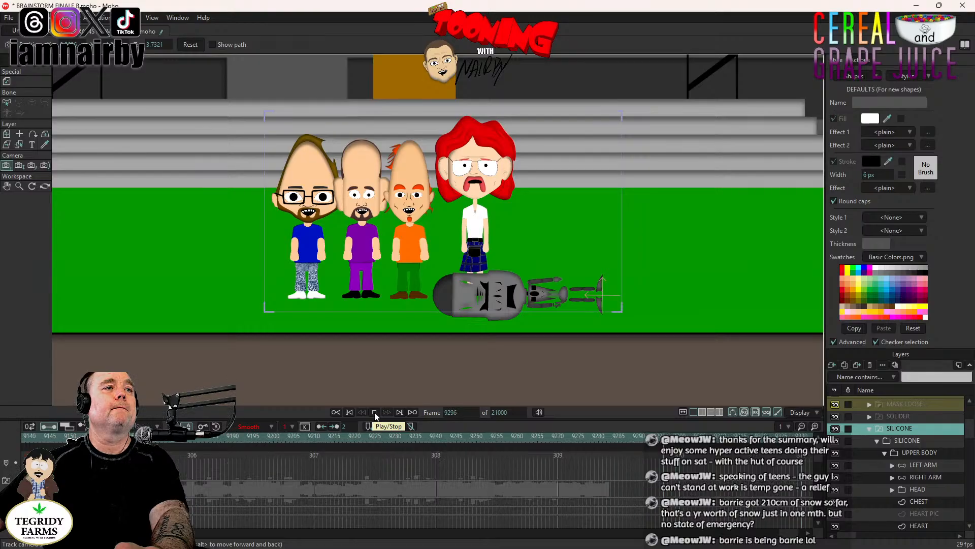
{"action": "left_click", "coordinate": [375, 412]}
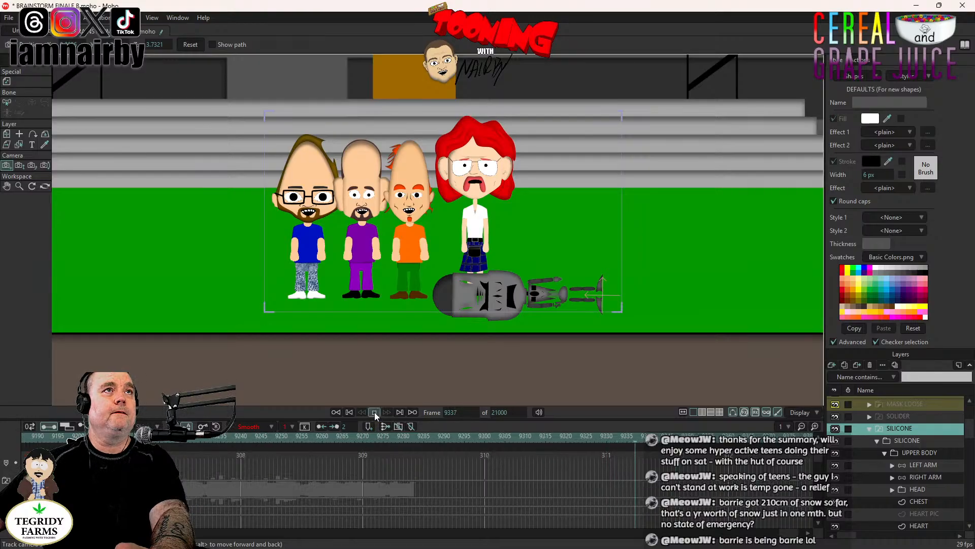
{"action": "scroll", "coordinate": [671, 232], "scroll_direction": "down", "scroll_amount": 5}
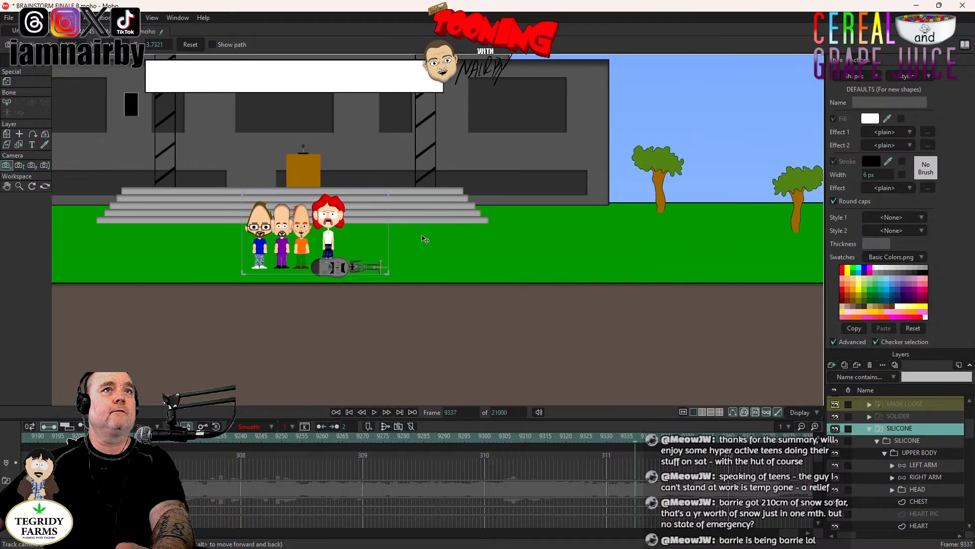
{"action": "scroll", "coordinate": [491, 249], "scroll_direction": "up", "scroll_amount": 5}
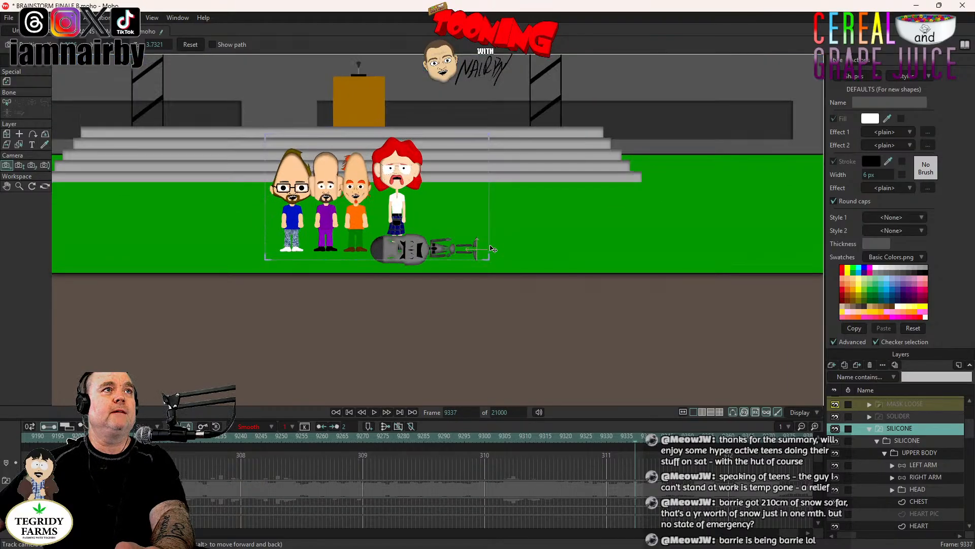
{"action": "left_click", "coordinate": [374, 413]}
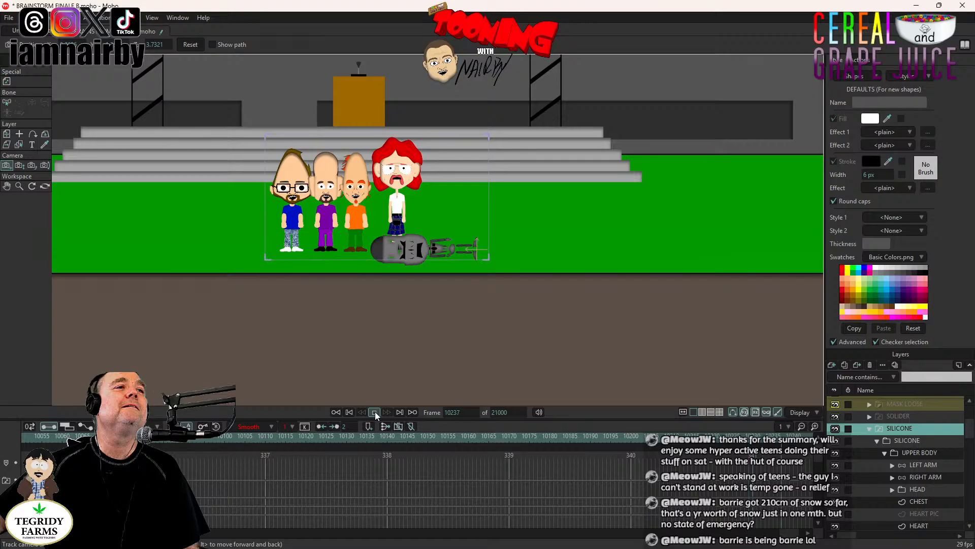
{"action": "left_click", "coordinate": [375, 412]}
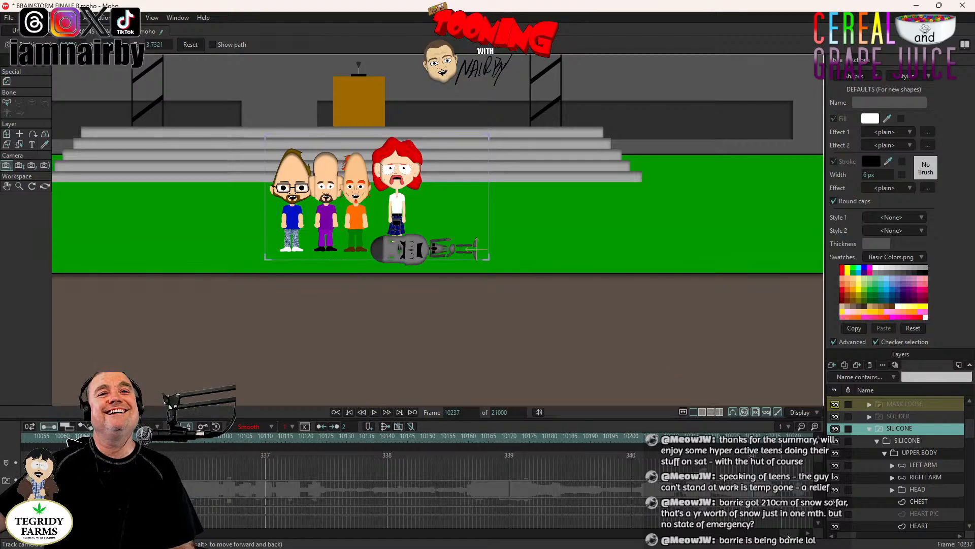
- Return the timeline to frame 9120 and save the project
{"action": "scroll", "coordinate": [548, 460], "scroll_direction": "up", "scroll_amount": 10}
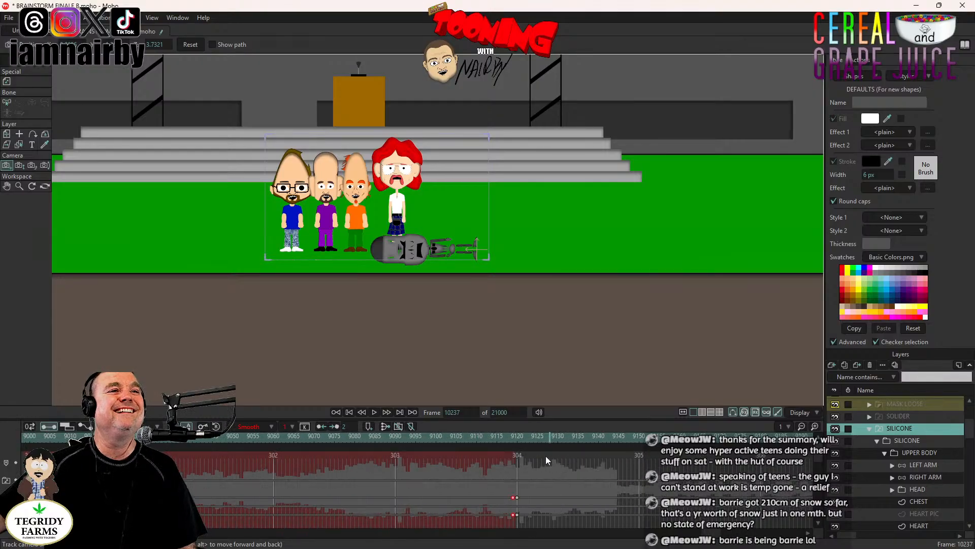
{"action": "left_click", "coordinate": [519, 438]}
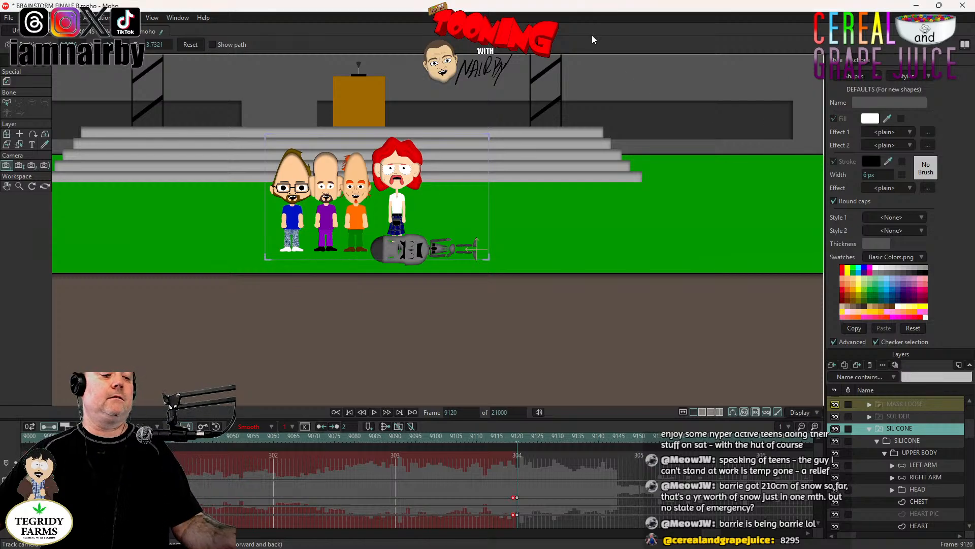
{"action": "key", "text": "ctrl+s"}
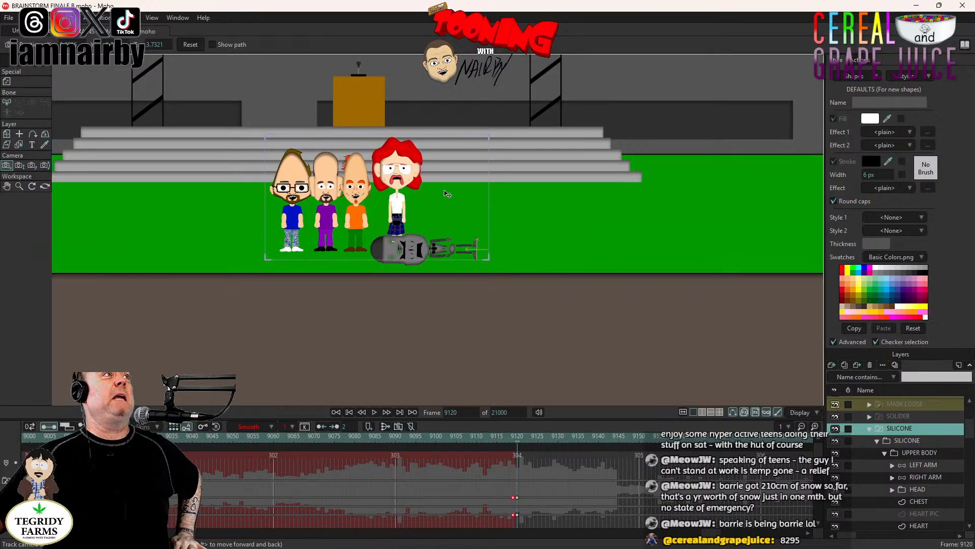
{"action": "scroll", "coordinate": [429, 225], "scroll_direction": "down", "scroll_amount": 1}
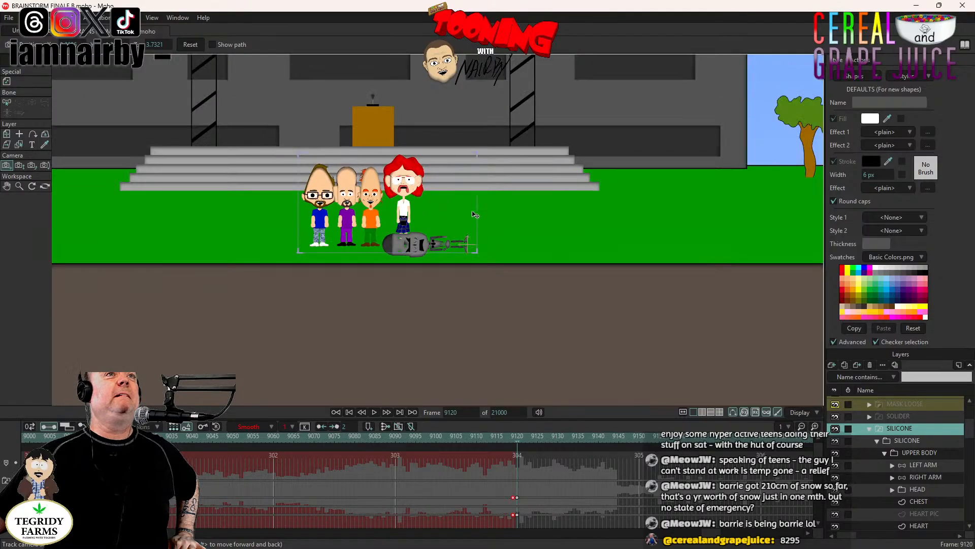
{"action": "scroll", "coordinate": [577, 222], "scroll_direction": "down", "scroll_amount": 1}
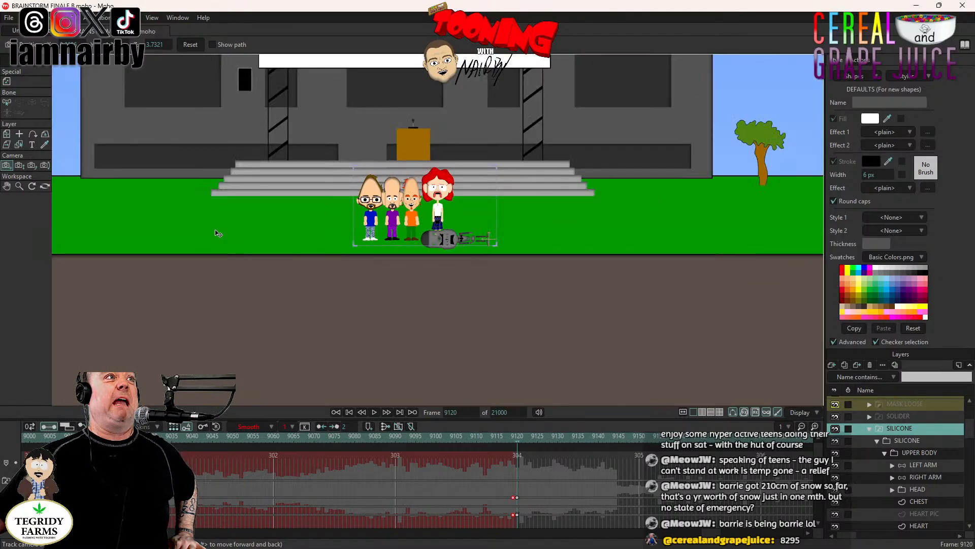
{"action": "scroll", "coordinate": [559, 221], "scroll_direction": "up", "scroll_amount": 4}
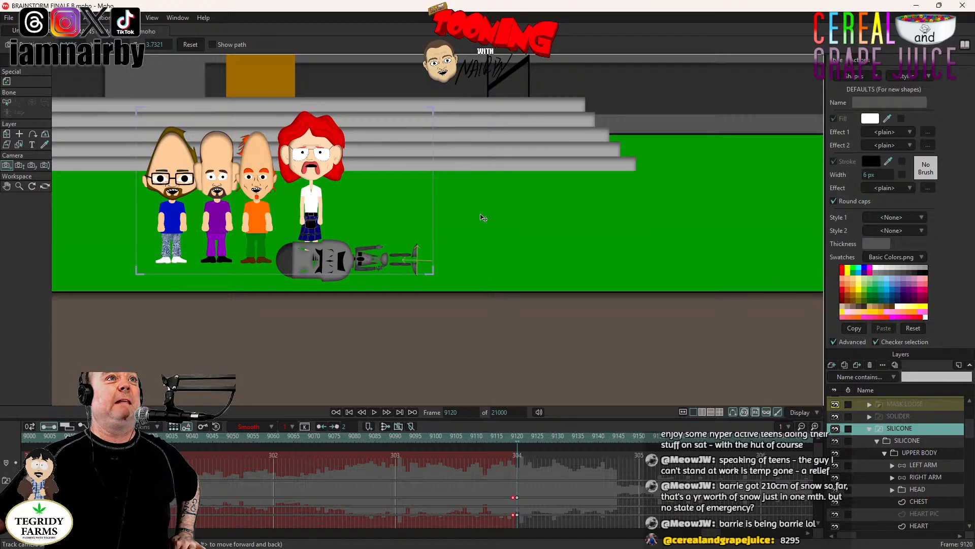
{"action": "scroll", "coordinate": [575, 230], "scroll_direction": "down", "scroll_amount": 2}
{"action": "scroll", "coordinate": [577, 226], "scroll_direction": "down", "scroll_amount": 2}
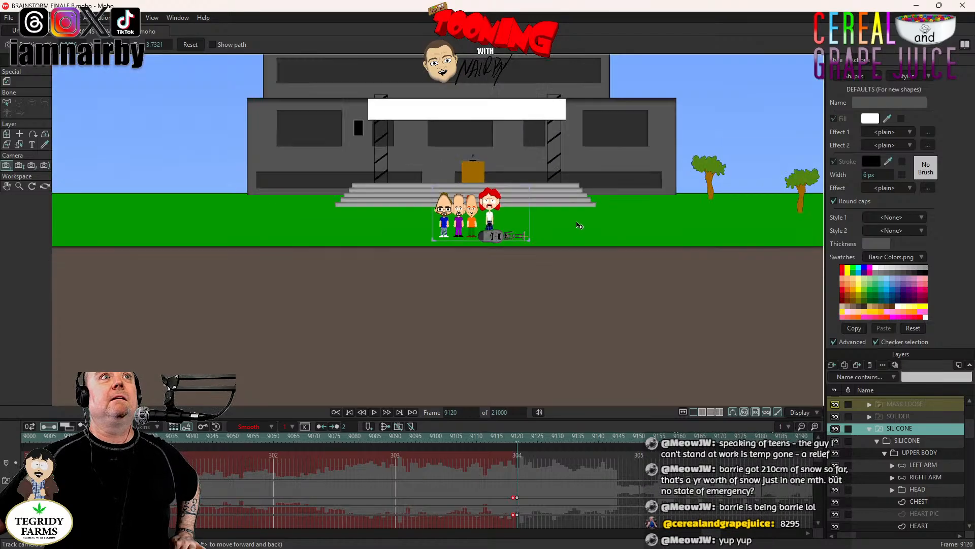